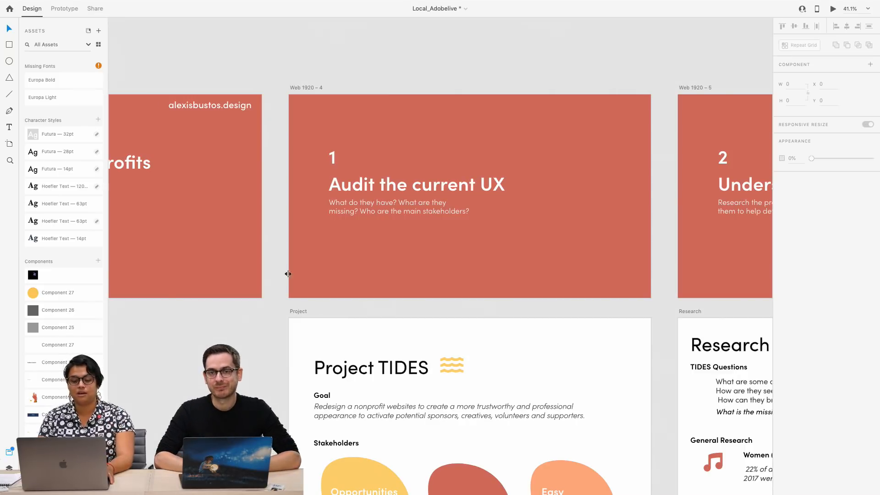
Examine the Research artboard's TIDES questions and general research on women in music, art and nonprofits, up to the adjoining Sketches artboard
{"action": "scroll", "coordinate": [279, 269], "scroll_direction": "right", "scroll_amount": 10}
{"action": "scroll", "coordinate": [303, 272], "scroll_direction": "right", "scroll_amount": 1}
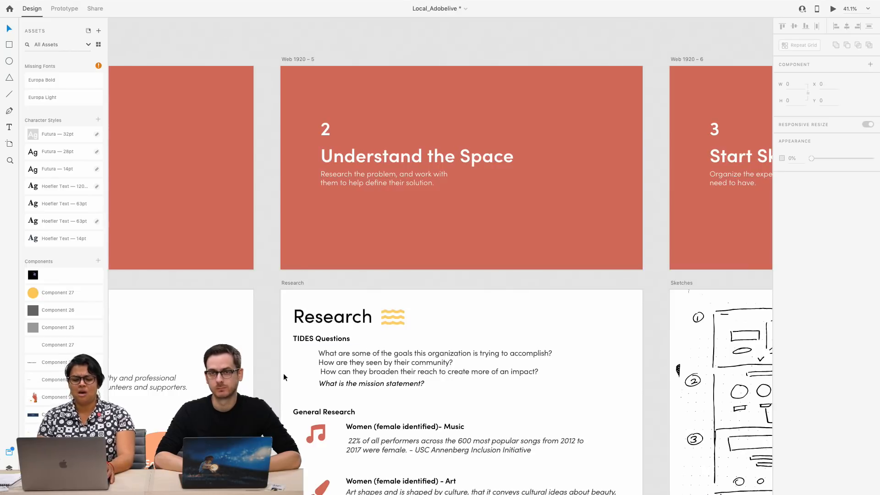
{"action": "scroll", "coordinate": [281, 401], "scroll_direction": "down", "scroll_amount": 10}
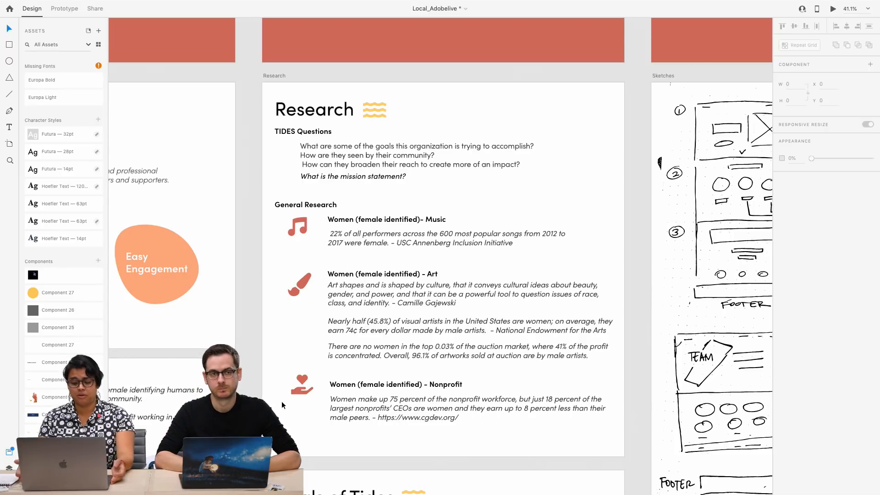
{"action": "scroll", "coordinate": [340, 427], "scroll_direction": "down", "scroll_amount": 2}
{"action": "scroll", "coordinate": [339, 427], "scroll_direction": "right", "scroll_amount": 1}
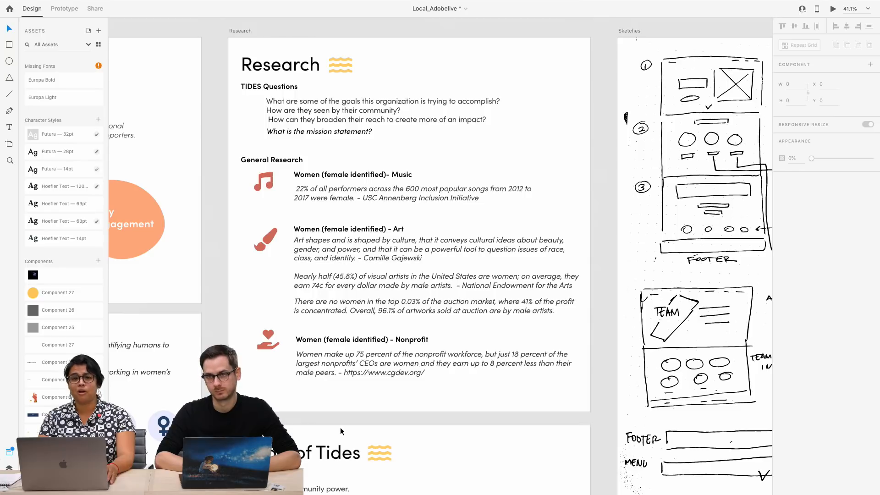
{"action": "scroll", "coordinate": [340, 427], "scroll_direction": "right", "scroll_amount": 1}
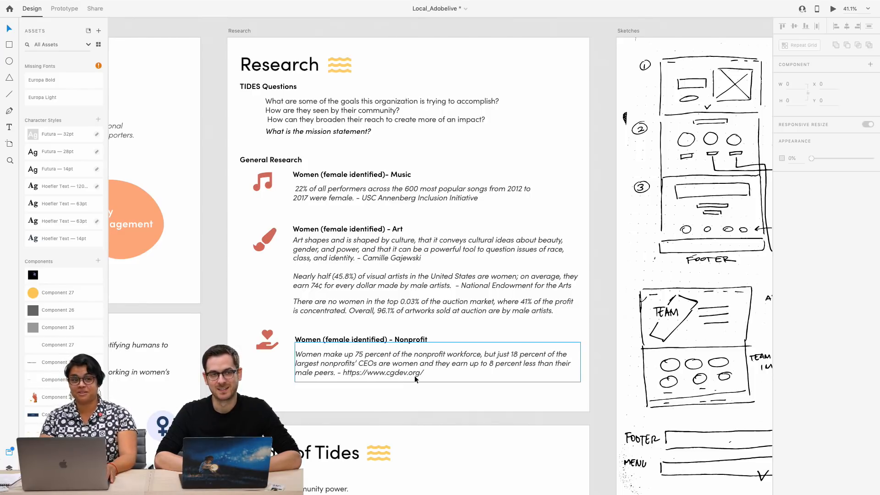
{"action": "scroll", "coordinate": [414, 376], "scroll_direction": "right", "scroll_amount": 3}
{"action": "scroll", "coordinate": [415, 376], "scroll_direction": "down", "scroll_amount": 1}
{"action": "scroll", "coordinate": [414, 376], "scroll_direction": "right", "scroll_amount": 10}
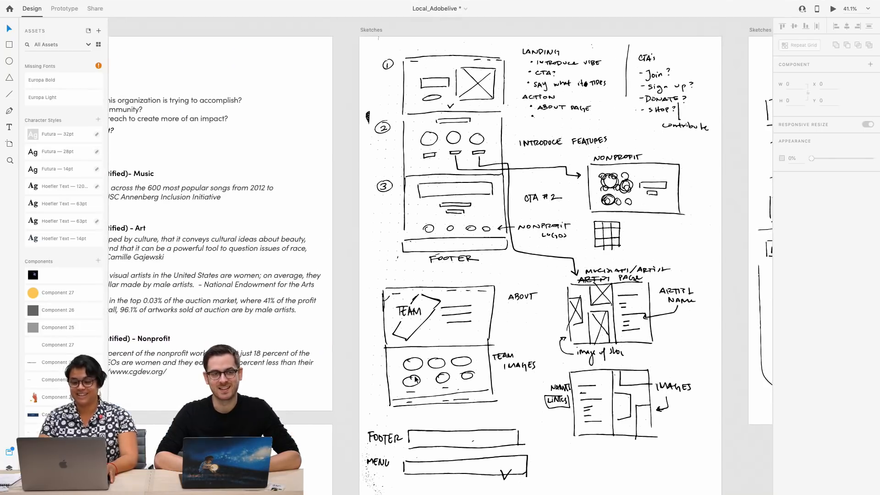
Read the notes on what potential TIDES supporters and donors want on The Nitty Gritty artboard, below Goals of Tides
{"action": "scroll", "coordinate": [415, 376], "scroll_direction": "up", "scroll_amount": 8}
{"action": "scroll", "coordinate": [414, 376], "scroll_direction": "down", "scroll_amount": 3}
{"action": "scroll", "coordinate": [415, 379], "scroll_direction": "down", "scroll_amount": 10}
{"action": "scroll", "coordinate": [415, 379], "scroll_direction": "left", "scroll_amount": 2}
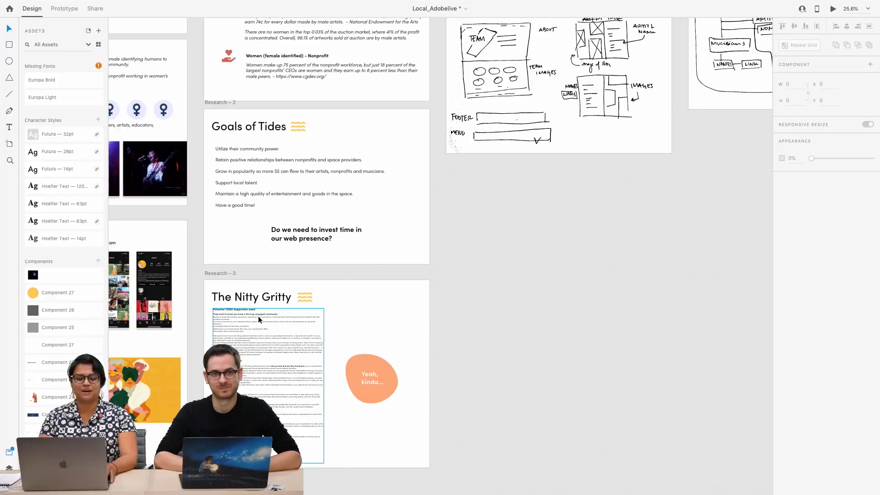
{"action": "scroll", "coordinate": [255, 317], "scroll_direction": "up", "scroll_amount": 5}
{"action": "scroll", "coordinate": [257, 315], "scroll_direction": "up", "scroll_amount": 8}
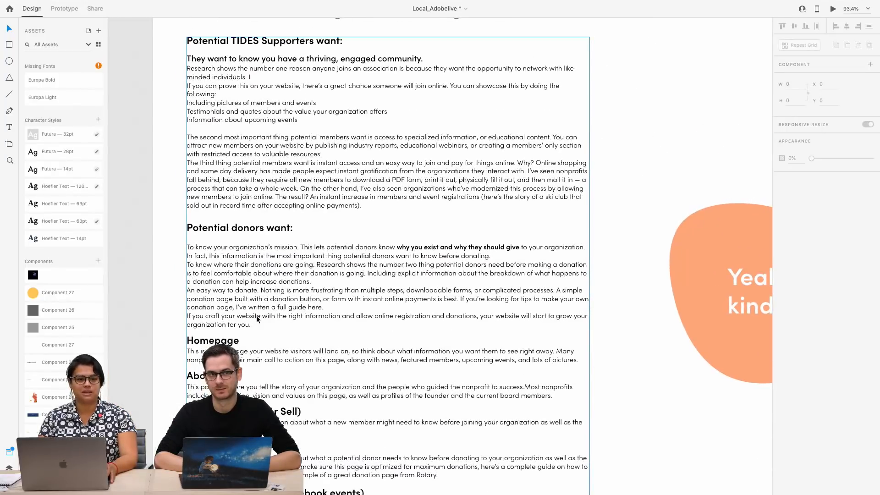
{"action": "scroll", "coordinate": [257, 316], "scroll_direction": "up", "scroll_amount": 1}
{"action": "scroll", "coordinate": [257, 315], "scroll_direction": "down", "scroll_amount": 5}
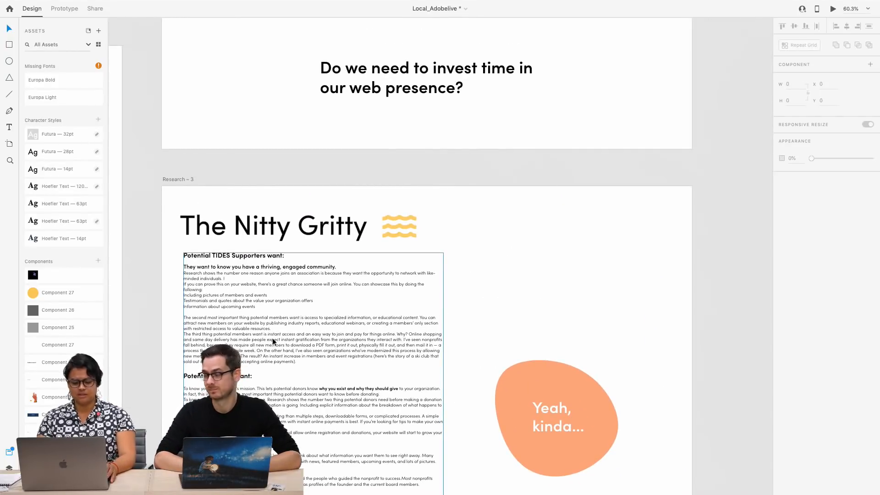
{"action": "scroll", "coordinate": [274, 350], "scroll_direction": "down", "scroll_amount": 2}
{"action": "scroll", "coordinate": [282, 349], "scroll_direction": "down", "scroll_amount": 4}
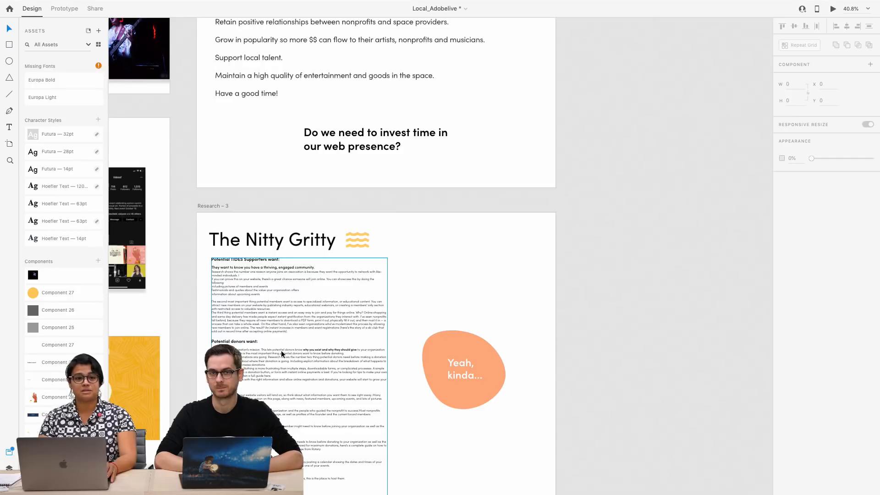
{"action": "scroll", "coordinate": [359, 342], "scroll_direction": "left", "scroll_amount": 3}
{"action": "scroll", "coordinate": [359, 342], "scroll_direction": "down", "scroll_amount": 1}
{"action": "scroll", "coordinate": [359, 341], "scroll_direction": "up", "scroll_amount": 3}
{"action": "scroll", "coordinate": [359, 341], "scroll_direction": "left", "scroll_amount": 3}
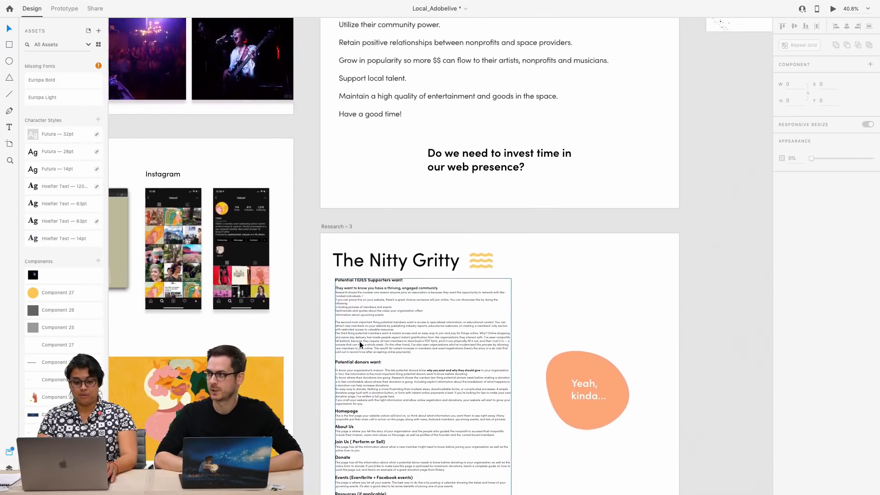
{"action": "scroll", "coordinate": [359, 341], "scroll_direction": "down", "scroll_amount": 1}
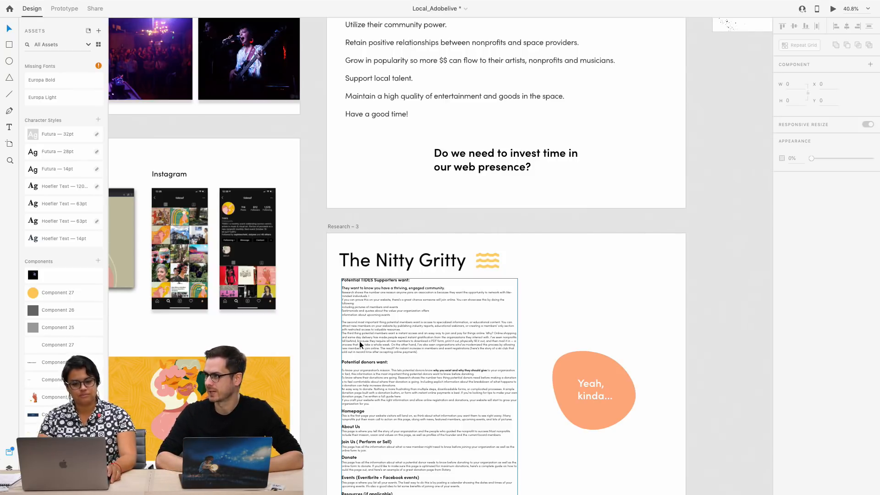
Review the General Research statistics on women in music, art and nonprofits on the Research artboard again
{"action": "scroll", "coordinate": [359, 341], "scroll_direction": "up", "scroll_amount": 10}
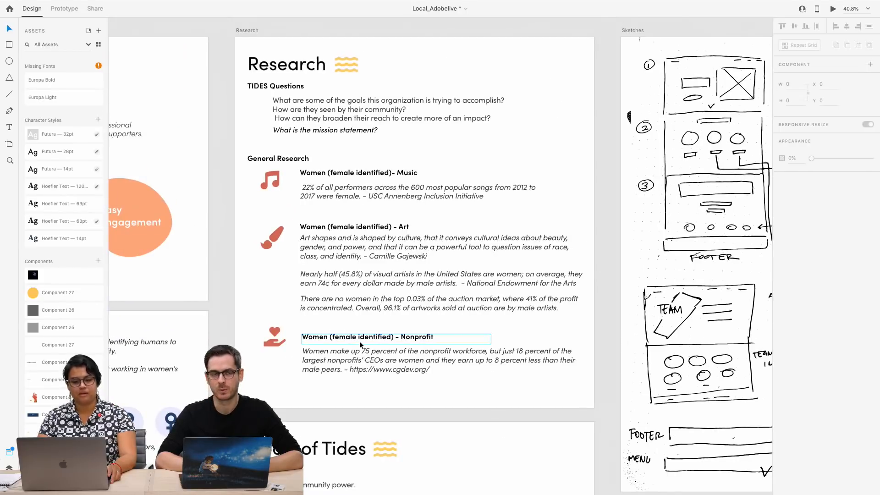
{"action": "scroll", "coordinate": [359, 341], "scroll_direction": "up", "scroll_amount": 5}
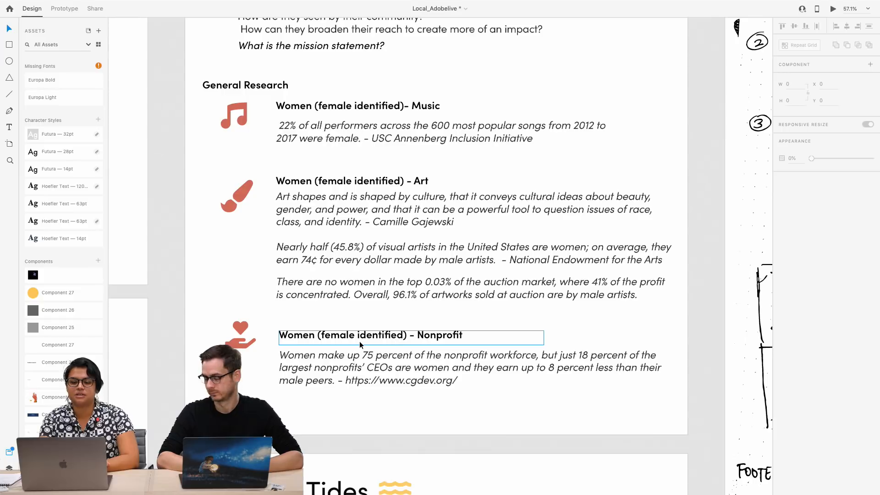
{"action": "scroll", "coordinate": [360, 341], "scroll_direction": "down", "scroll_amount": 5}
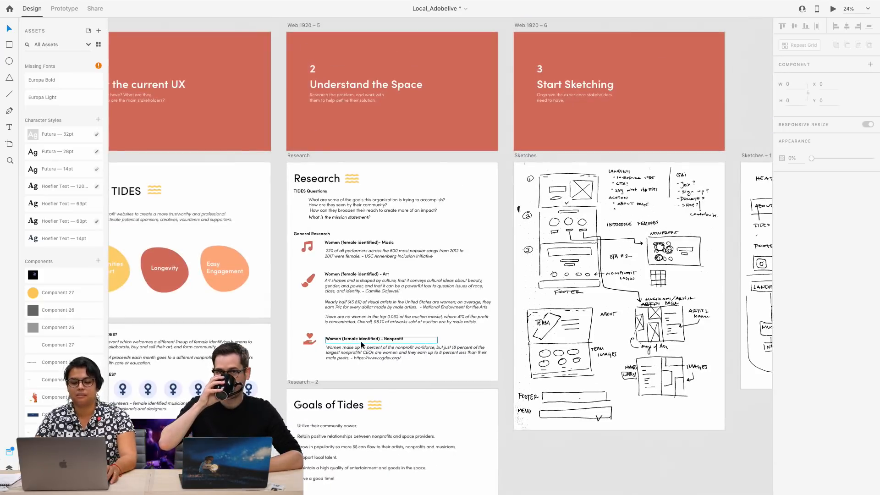
Examine the What is TIDES? section and the existing website screenshot in the TIDES audit up close
{"action": "scroll", "coordinate": [361, 341], "scroll_direction": "left", "scroll_amount": 3}
{"action": "scroll", "coordinate": [361, 341], "scroll_direction": "down", "scroll_amount": 2}
{"action": "scroll", "coordinate": [361, 345], "scroll_direction": "down", "scroll_amount": 3}
{"action": "scroll", "coordinate": [361, 345], "scroll_direction": "up", "scroll_amount": 5}
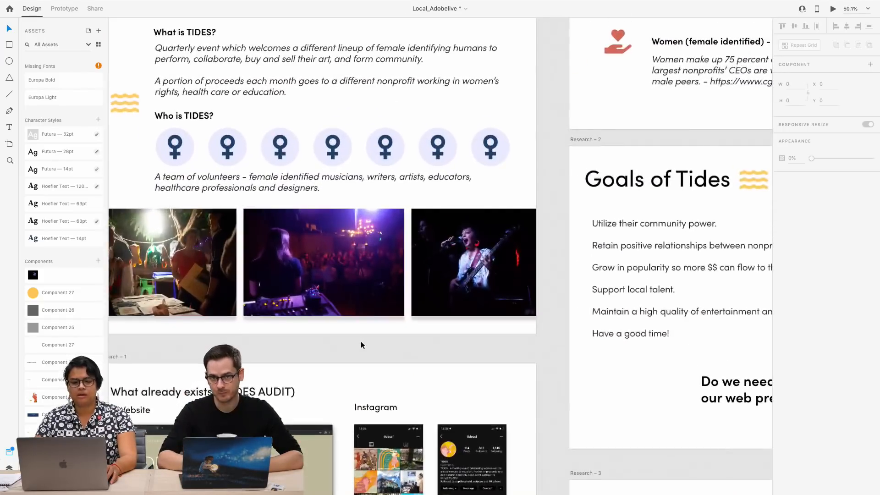
{"action": "scroll", "coordinate": [361, 343], "scroll_direction": "up", "scroll_amount": 4}
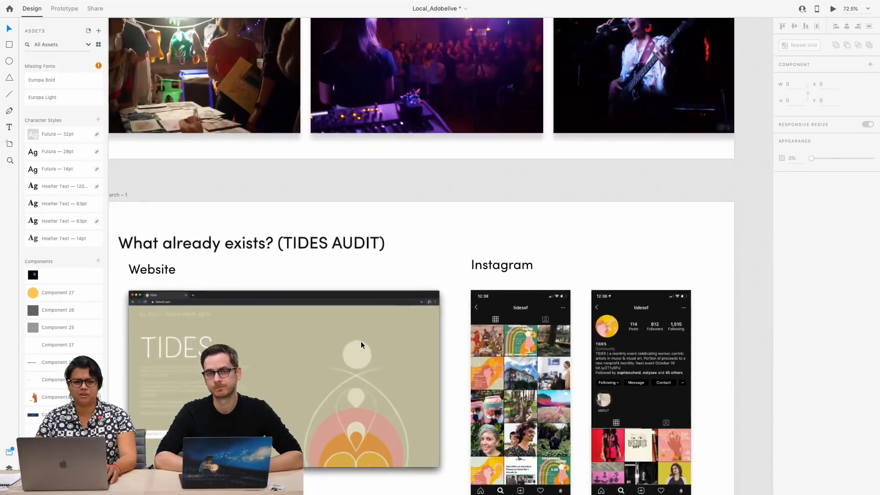
{"action": "scroll", "coordinate": [361, 344], "scroll_direction": "up", "scroll_amount": 2}
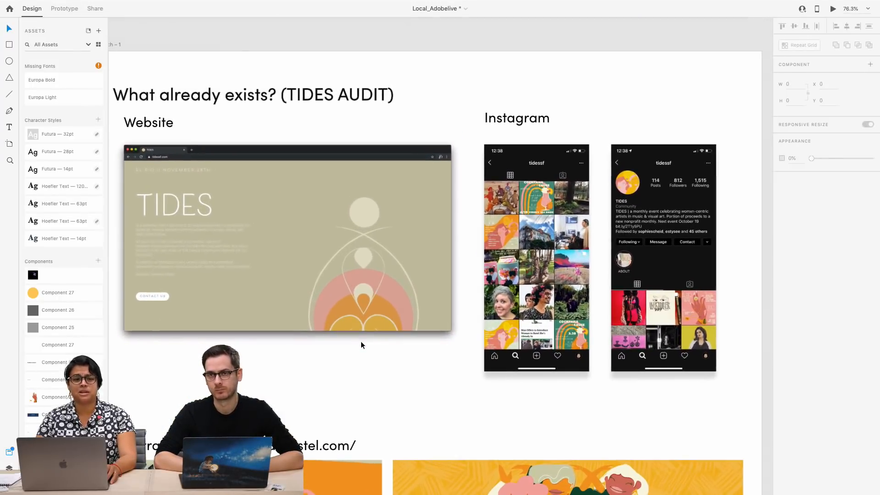
{"action": "scroll", "coordinate": [361, 345], "scroll_direction": "left", "scroll_amount": 2}
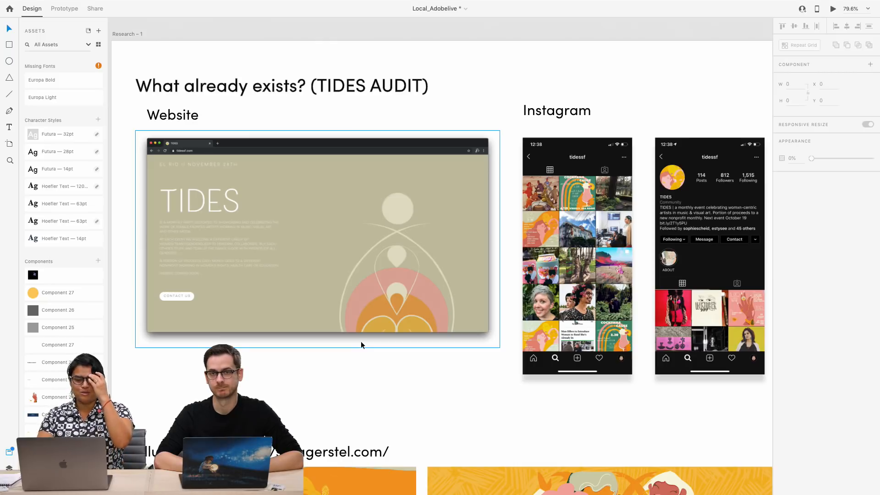
{"action": "scroll", "coordinate": [361, 343], "scroll_direction": "down", "scroll_amount": 3}
{"action": "scroll", "coordinate": [360, 342], "scroll_direction": "up", "scroll_amount": 5}
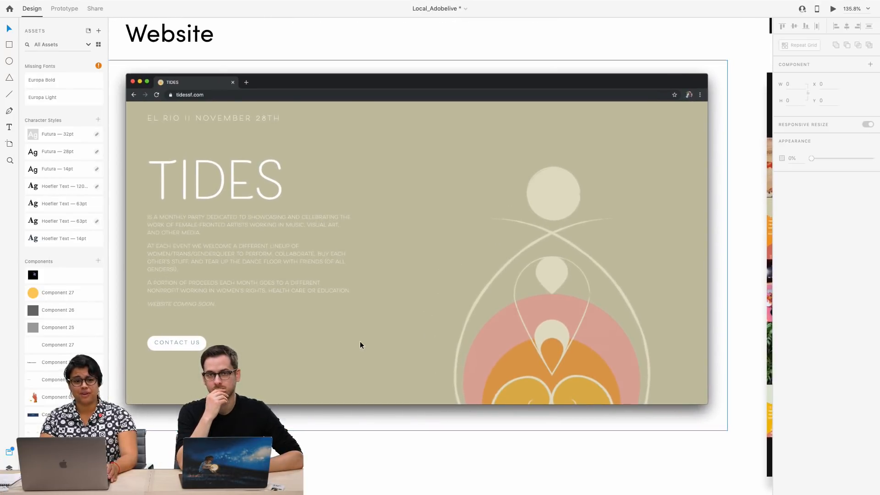
{"action": "scroll", "coordinate": [359, 341], "scroll_direction": "right", "scroll_amount": 1}
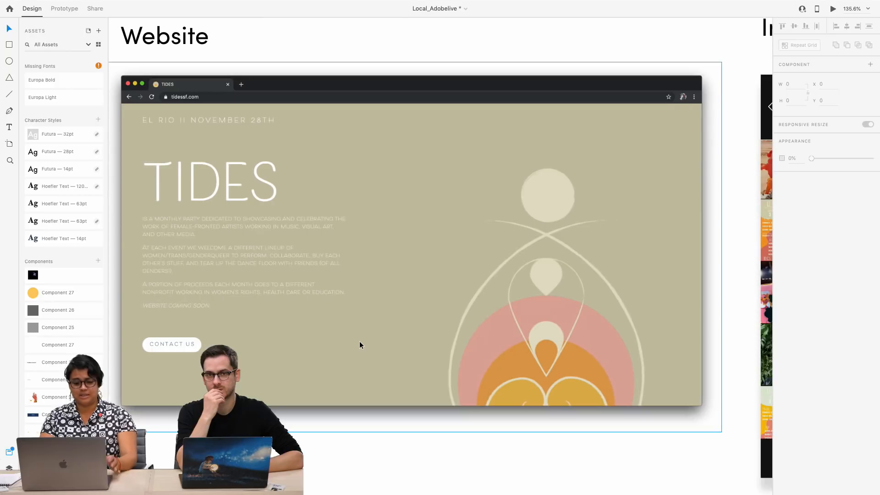
Examine the two Instagram profile screenshots in the TIDES audit
{"action": "scroll", "coordinate": [359, 341], "scroll_direction": "right", "scroll_amount": 10}
{"action": "scroll", "coordinate": [359, 341], "scroll_direction": "right", "scroll_amount": 5}
{"action": "scroll", "coordinate": [359, 341], "scroll_direction": "up", "scroll_amount": 1}
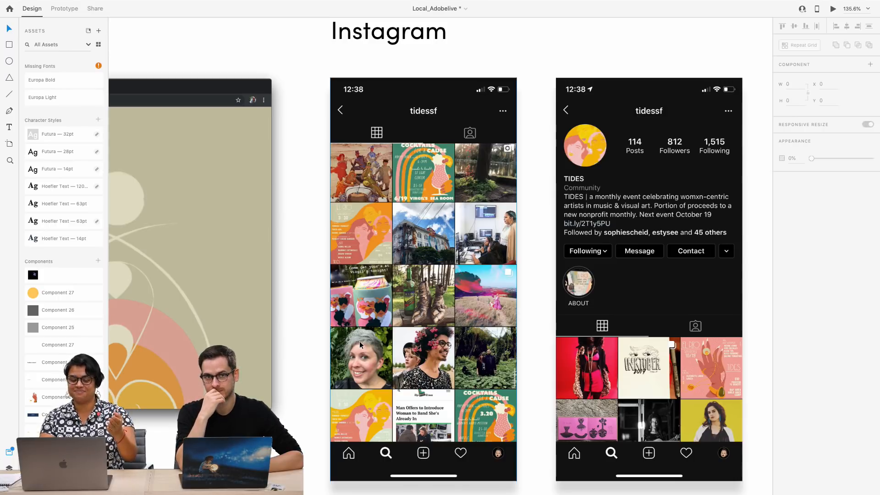
{"action": "scroll", "coordinate": [359, 341], "scroll_direction": "down", "scroll_amount": 1}
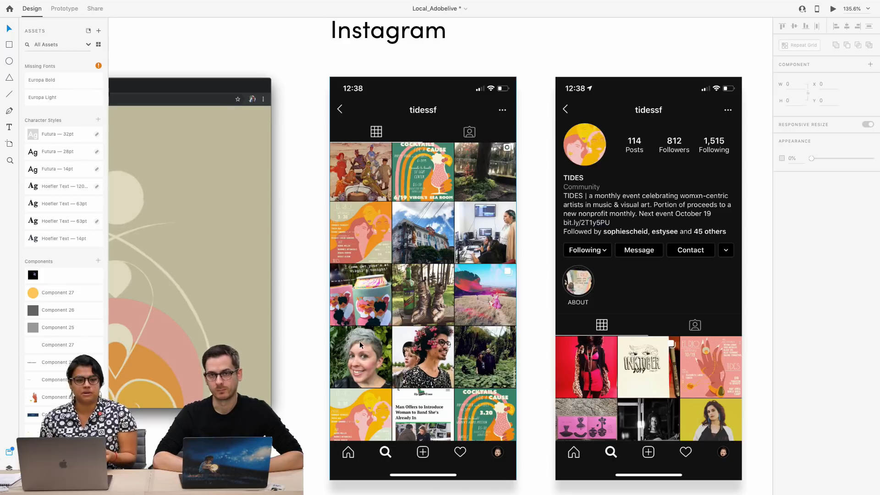
{"action": "scroll", "coordinate": [359, 341], "scroll_direction": "down", "scroll_amount": 5}
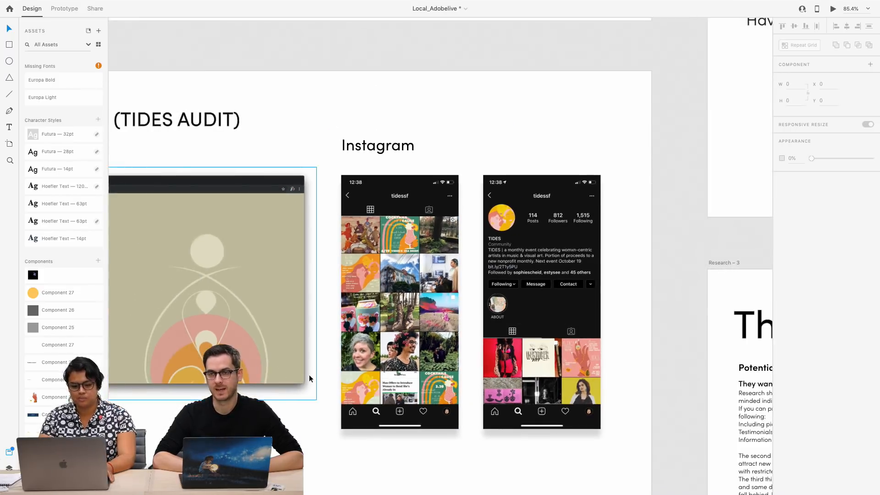
Examine the three brand illustrations in the TIDES audit, including a close look at the fringed TIDES jacket artwork
{"action": "scroll", "coordinate": [309, 374], "scroll_direction": "down", "scroll_amount": 3}
{"action": "scroll", "coordinate": [309, 375], "scroll_direction": "left", "scroll_amount": 2}
{"action": "scroll", "coordinate": [308, 374], "scroll_direction": "down", "scroll_amount": 5}
{"action": "scroll", "coordinate": [309, 375], "scroll_direction": "left", "scroll_amount": 3}
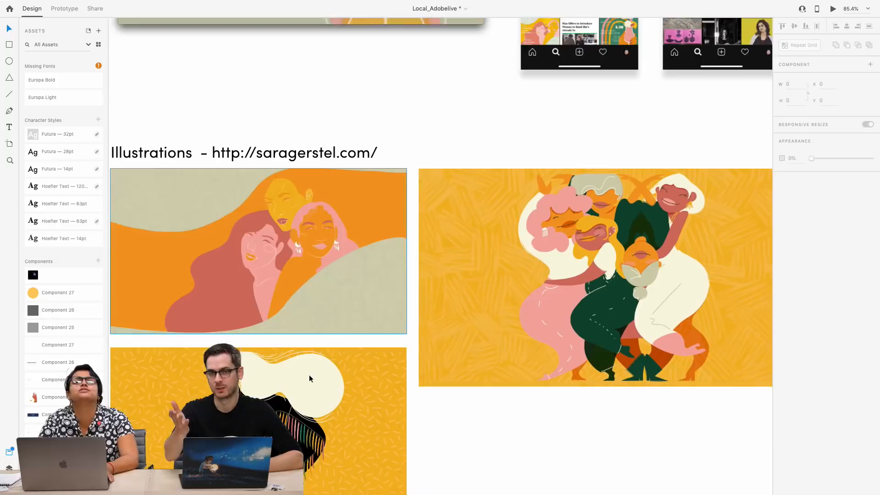
{"action": "scroll", "coordinate": [319, 378], "scroll_direction": "down", "scroll_amount": 2}
{"action": "scroll", "coordinate": [319, 378], "scroll_direction": "left", "scroll_amount": 1}
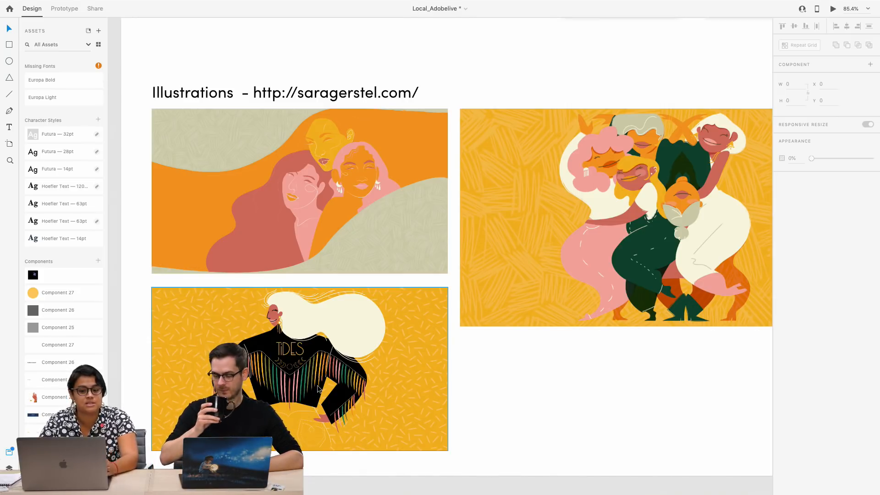
{"action": "scroll", "coordinate": [320, 389], "scroll_direction": "up", "scroll_amount": 2}
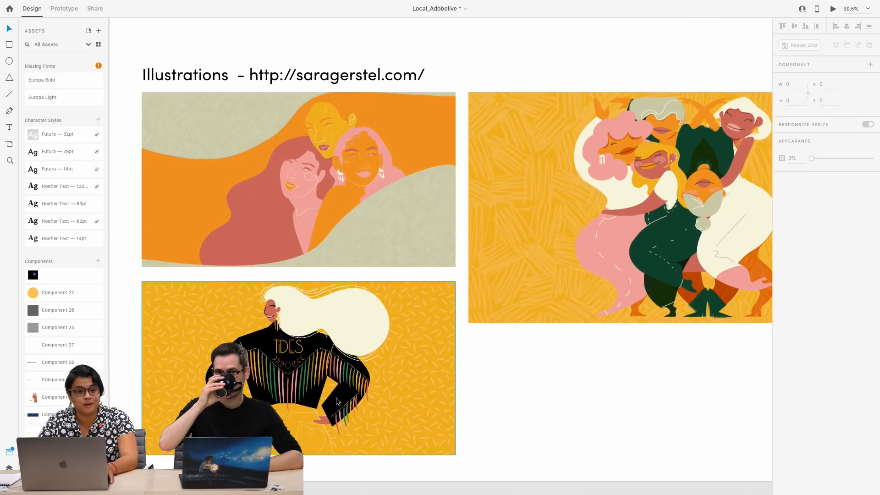
{"action": "scroll", "coordinate": [336, 397], "scroll_direction": "right", "scroll_amount": 3}
{"action": "scroll", "coordinate": [336, 397], "scroll_direction": "down", "scroll_amount": 2}
{"action": "scroll", "coordinate": [337, 398], "scroll_direction": "up", "scroll_amount": 1}
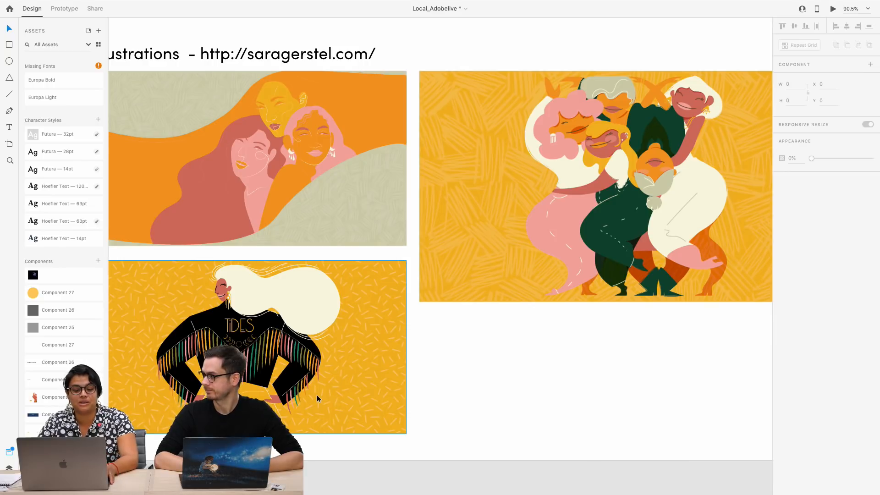
{"action": "scroll", "coordinate": [317, 394], "scroll_direction": "up", "scroll_amount": 5}
{"action": "scroll", "coordinate": [317, 398], "scroll_direction": "left", "scroll_amount": 3}
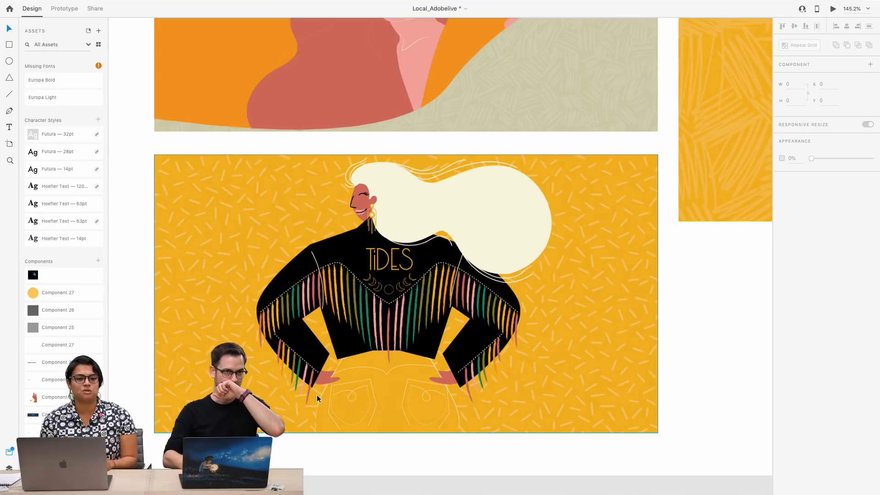
Compare the brand illustrations with the website and Instagram screenshots in an overview of the audit artboard
{"action": "scroll", "coordinate": [317, 395], "scroll_direction": "down", "scroll_amount": 5}
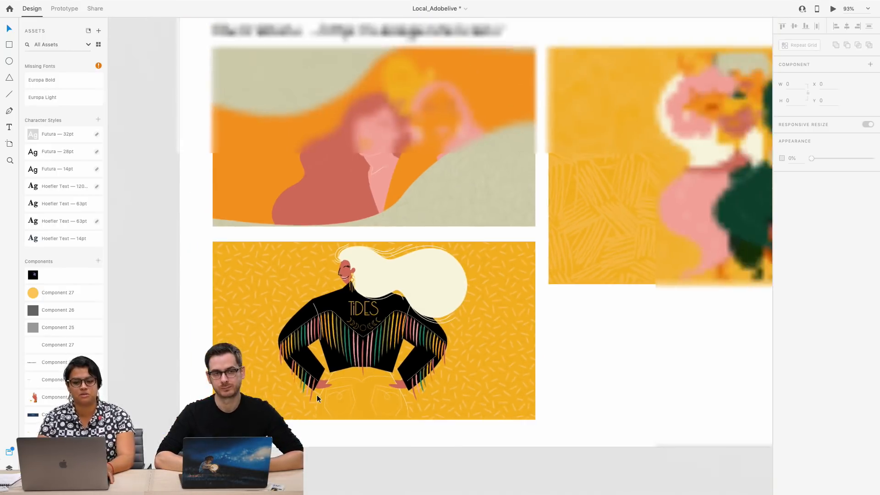
{"action": "scroll", "coordinate": [317, 394], "scroll_direction": "right", "scroll_amount": 1}
{"action": "scroll", "coordinate": [317, 395], "scroll_direction": "down", "scroll_amount": 1}
{"action": "scroll", "coordinate": [317, 394], "scroll_direction": "right", "scroll_amount": 4}
{"action": "scroll", "coordinate": [317, 398], "scroll_direction": "down", "scroll_amount": 3}
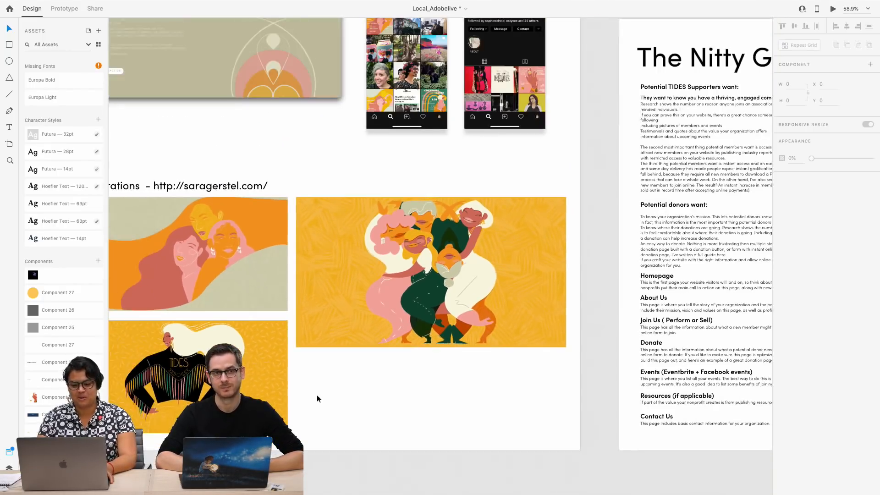
{"action": "scroll", "coordinate": [317, 398], "scroll_direction": "right", "scroll_amount": 3}
{"action": "scroll", "coordinate": [317, 398], "scroll_direction": "left", "scroll_amount": 3}
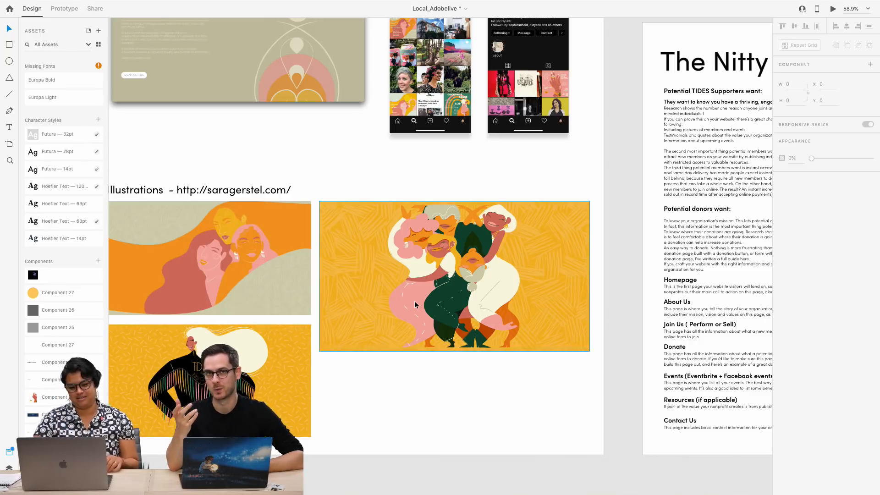
{"action": "scroll", "coordinate": [415, 305], "scroll_direction": "down", "scroll_amount": 1}
{"action": "scroll", "coordinate": [414, 305], "scroll_direction": "right", "scroll_amount": 4}
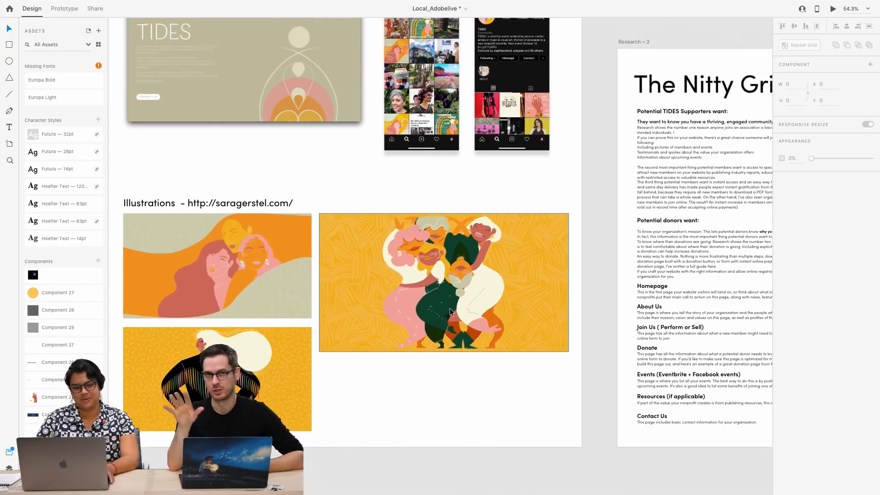
Examine the hand-drawn landing, about, nonprofit and artist page wireframes on the Sketches artboard
{"action": "scroll", "coordinate": [450, 312], "scroll_direction": "right", "scroll_amount": 10}
{"action": "scroll", "coordinate": [450, 311], "scroll_direction": "up", "scroll_amount": 5}
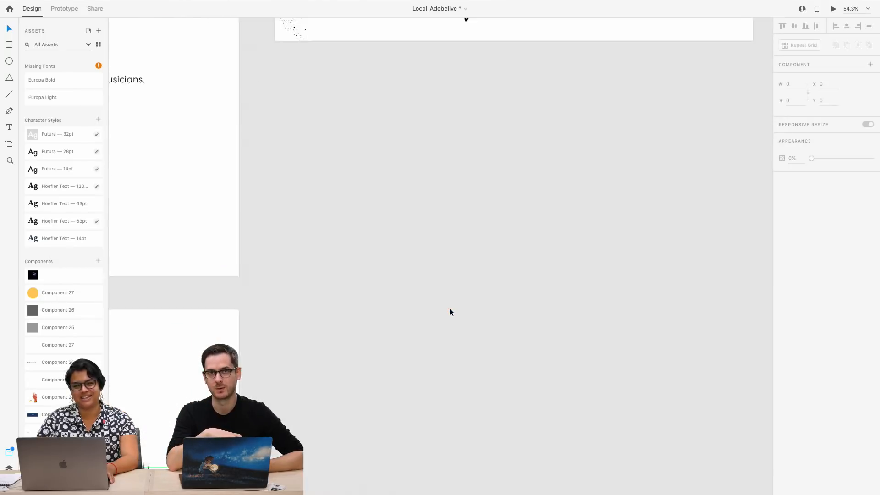
{"action": "scroll", "coordinate": [450, 312], "scroll_direction": "down", "scroll_amount": 1}
{"action": "scroll", "coordinate": [450, 312], "scroll_direction": "up", "scroll_amount": 5}
{"action": "scroll", "coordinate": [449, 312], "scroll_direction": "right", "scroll_amount": 3}
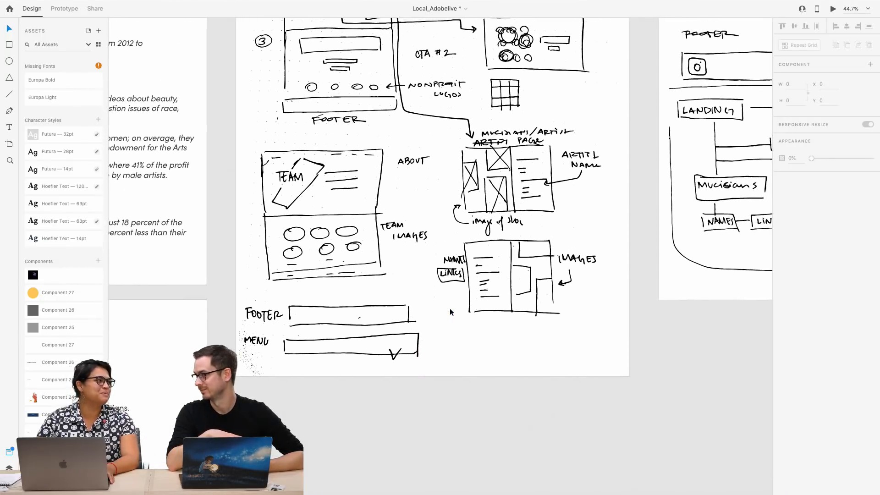
{"action": "scroll", "coordinate": [449, 308], "scroll_direction": "up", "scroll_amount": 5}
{"action": "scroll", "coordinate": [449, 308], "scroll_direction": "right", "scroll_amount": 3}
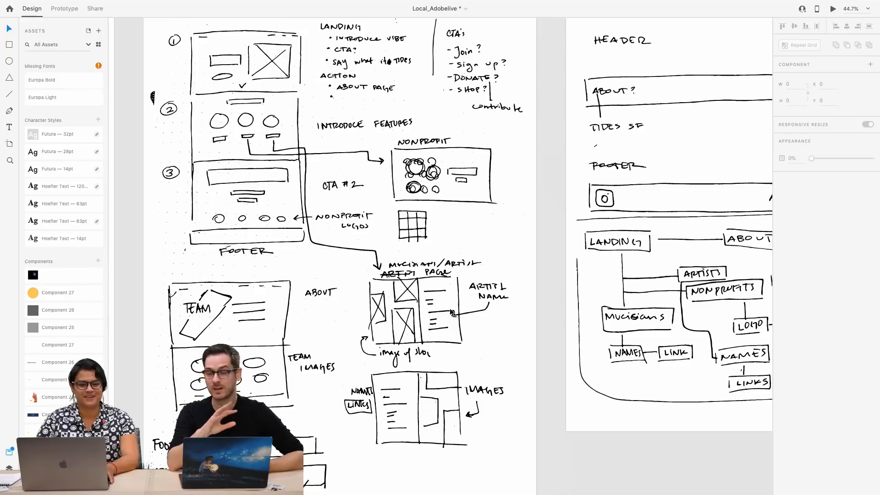
Examine the hand-drawn header, footer and site map on the Sketches – 1 artboard alongside the page wireframe sketches
{"action": "scroll", "coordinate": [450, 308], "scroll_direction": "down", "scroll_amount": 3}
{"action": "scroll", "coordinate": [449, 308], "scroll_direction": "right", "scroll_amount": 2}
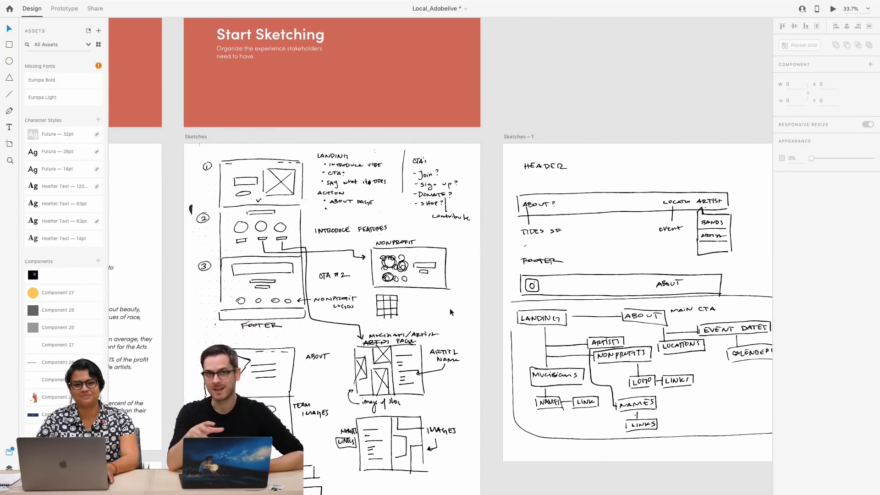
{"action": "scroll", "coordinate": [449, 312], "scroll_direction": "down", "scroll_amount": 2}
{"action": "scroll", "coordinate": [450, 312], "scroll_direction": "right", "scroll_amount": 2}
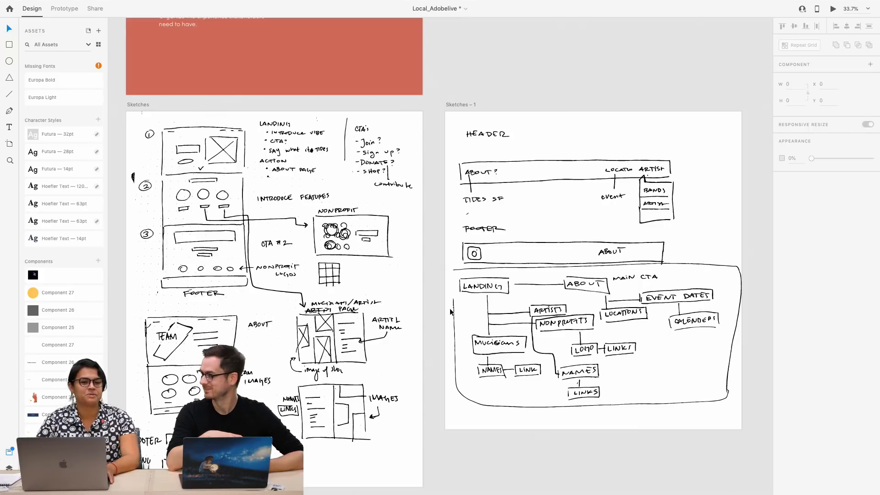
{"action": "scroll", "coordinate": [451, 311], "scroll_direction": "down", "scroll_amount": 1}
{"action": "scroll", "coordinate": [451, 311], "scroll_direction": "left", "scroll_amount": 1}
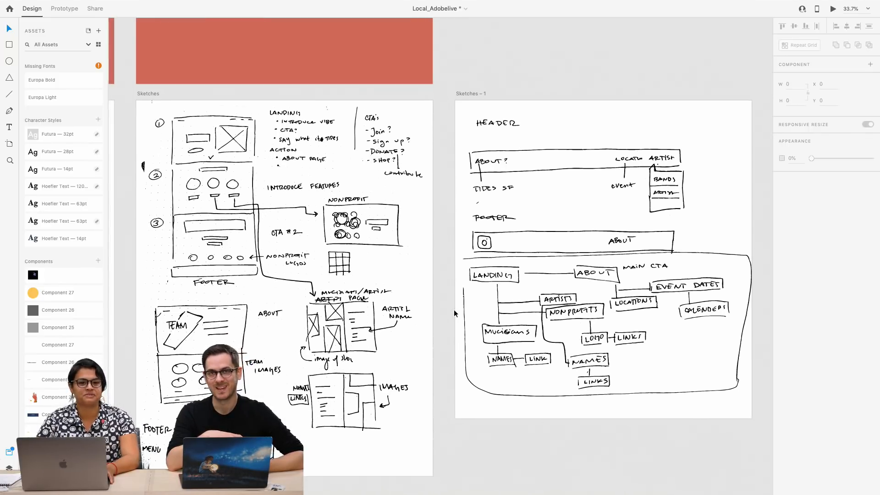
{"action": "scroll", "coordinate": [453, 310], "scroll_direction": "up", "scroll_amount": 4}
{"action": "scroll", "coordinate": [453, 310], "scroll_direction": "right", "scroll_amount": 1}
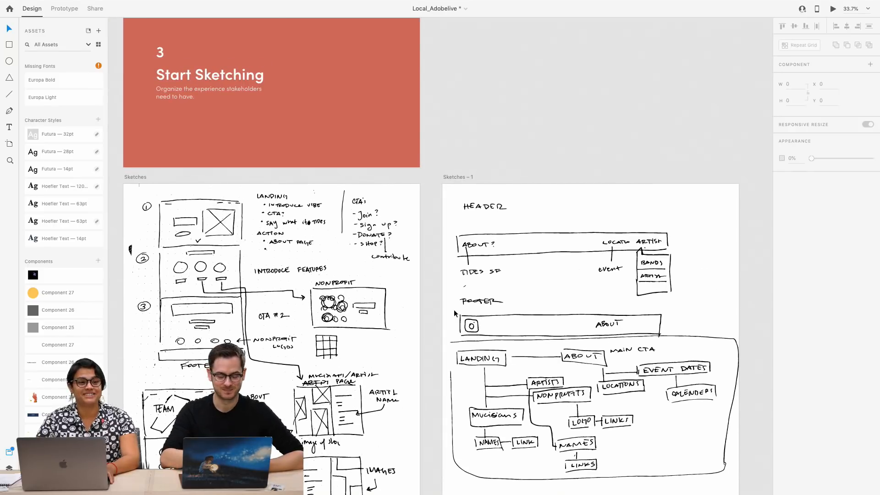
{"action": "scroll", "coordinate": [455, 313], "scroll_direction": "down", "scroll_amount": 1}
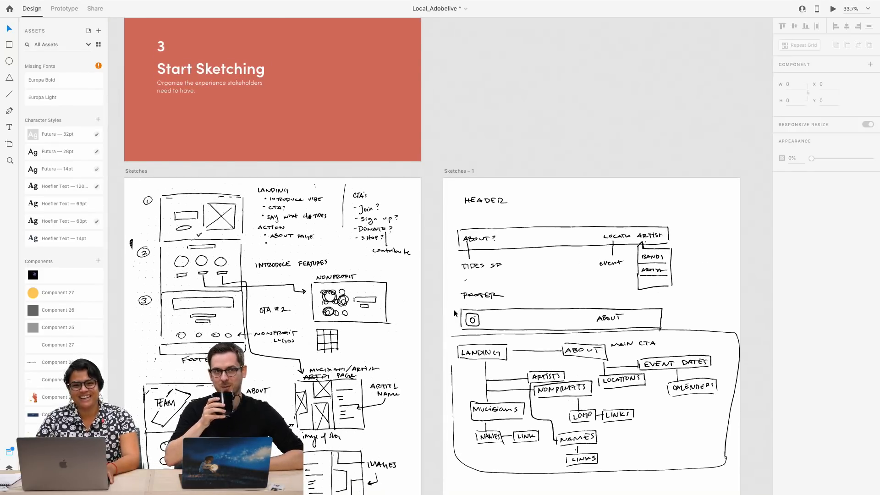
{"action": "scroll", "coordinate": [455, 313], "scroll_direction": "down", "scroll_amount": 2}
{"action": "scroll", "coordinate": [455, 313], "scroll_direction": "left", "scroll_amount": 1}
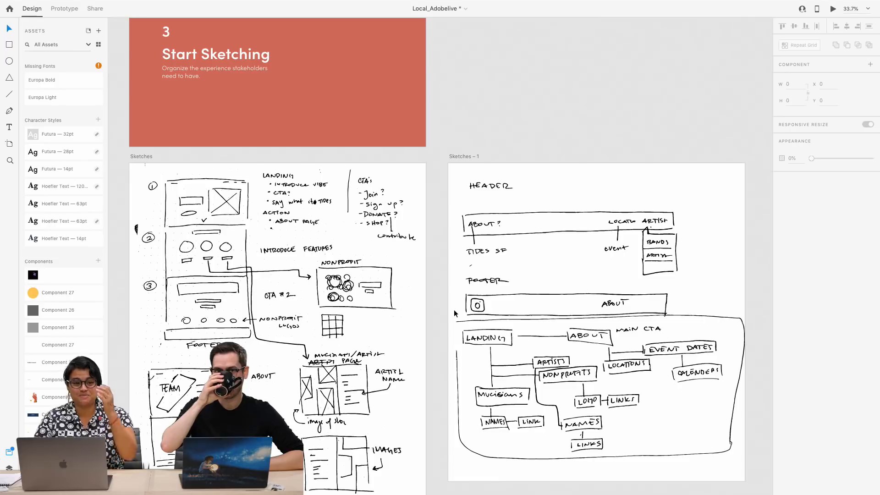
Examine the greyscale wireframes for the landing, mobile, About, Music, Artists and Nopro pages in an overview
{"action": "scroll", "coordinate": [454, 313], "scroll_direction": "down", "scroll_amount": 3}
{"action": "scroll", "coordinate": [454, 313], "scroll_direction": "right", "scroll_amount": 5}
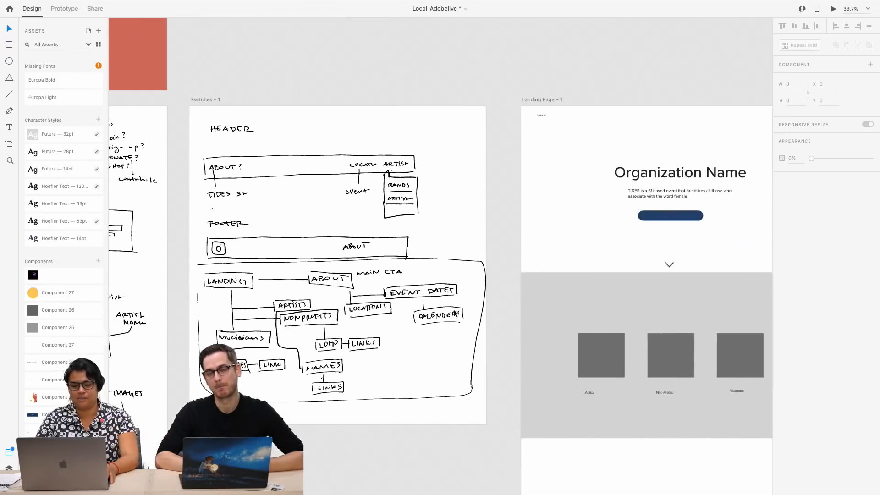
{"action": "scroll", "coordinate": [452, 309], "scroll_direction": "right", "scroll_amount": 5}
{"action": "scroll", "coordinate": [452, 310], "scroll_direction": "down", "scroll_amount": 2}
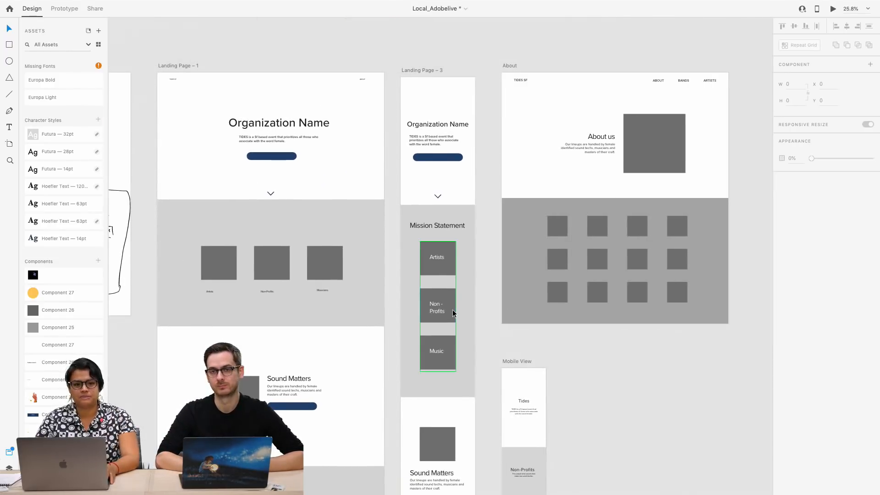
{"action": "scroll", "coordinate": [452, 310], "scroll_direction": "down", "scroll_amount": 3}
{"action": "scroll", "coordinate": [452, 309], "scroll_direction": "down", "scroll_amount": 4}
{"action": "scroll", "coordinate": [452, 310], "scroll_direction": "right", "scroll_amount": 5}
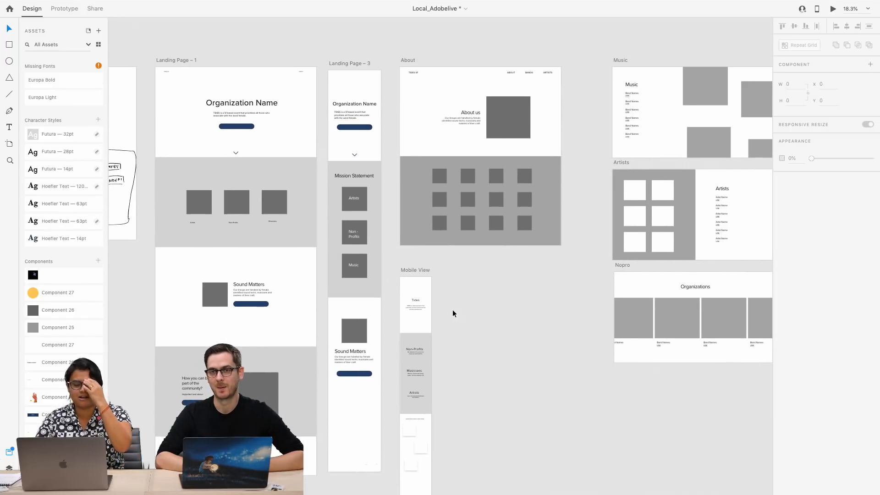
{"action": "scroll", "coordinate": [452, 310], "scroll_direction": "down", "scroll_amount": 1}
{"action": "scroll", "coordinate": [452, 309], "scroll_direction": "right", "scroll_amount": 1}
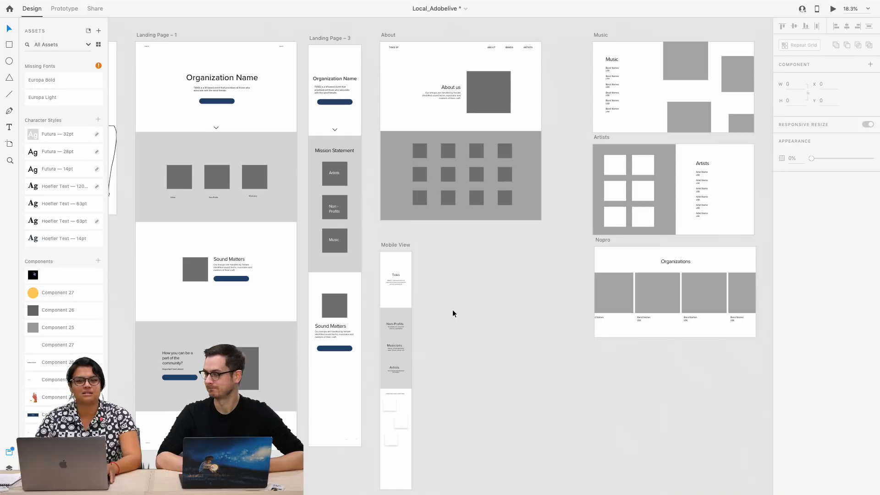
{"action": "scroll", "coordinate": [452, 310], "scroll_direction": "right", "scroll_amount": 1}
{"action": "scroll", "coordinate": [452, 309], "scroll_direction": "down", "scroll_amount": 1}
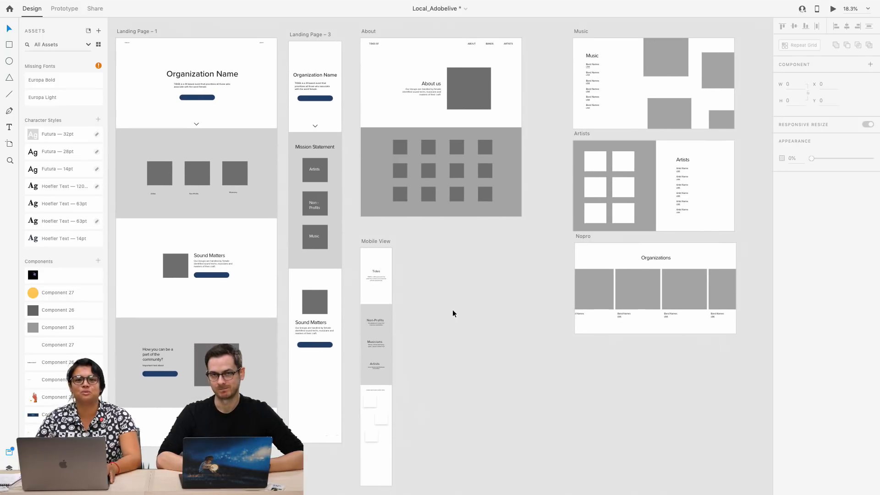
{"action": "scroll", "coordinate": [452, 309], "scroll_direction": "left", "scroll_amount": 1}
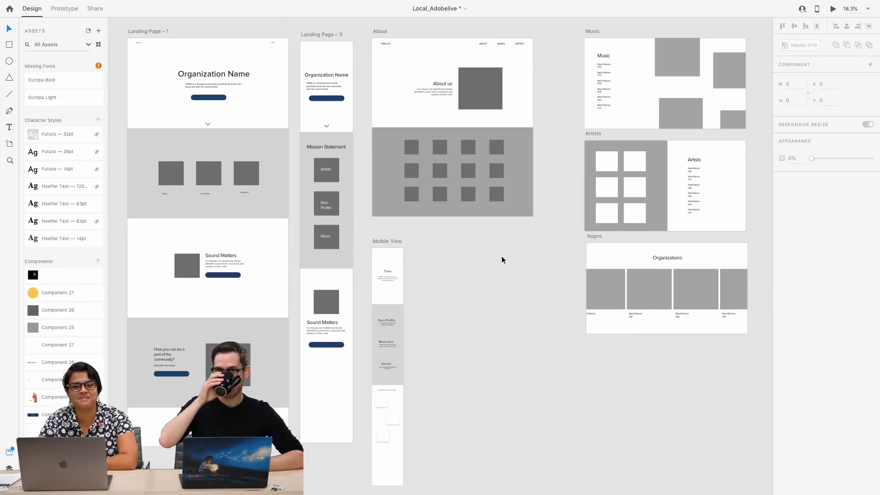
Compare the two hand-drawn sketch artboards with the greyscale landing page and About wireframes
{"action": "scroll", "coordinate": [501, 255], "scroll_direction": "left", "scroll_amount": 10}
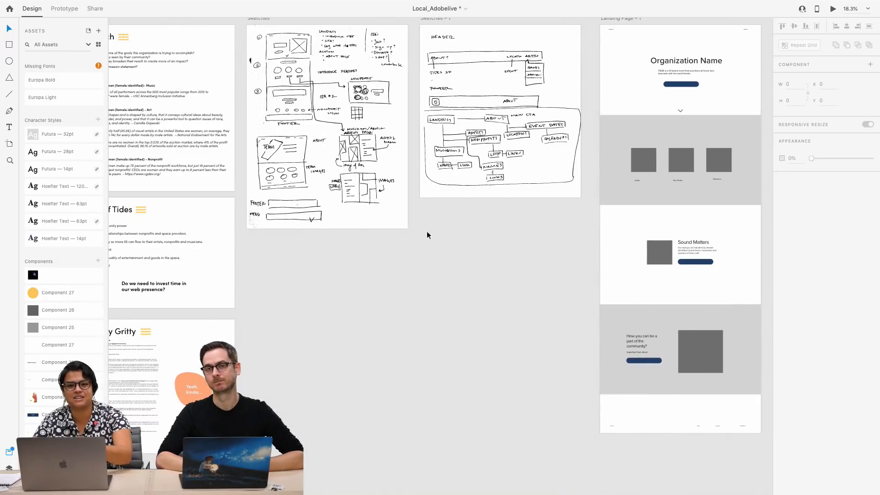
{"action": "scroll", "coordinate": [526, 210], "scroll_direction": "right", "scroll_amount": 5}
{"action": "scroll", "coordinate": [526, 210], "scroll_direction": "up", "scroll_amount": 1}
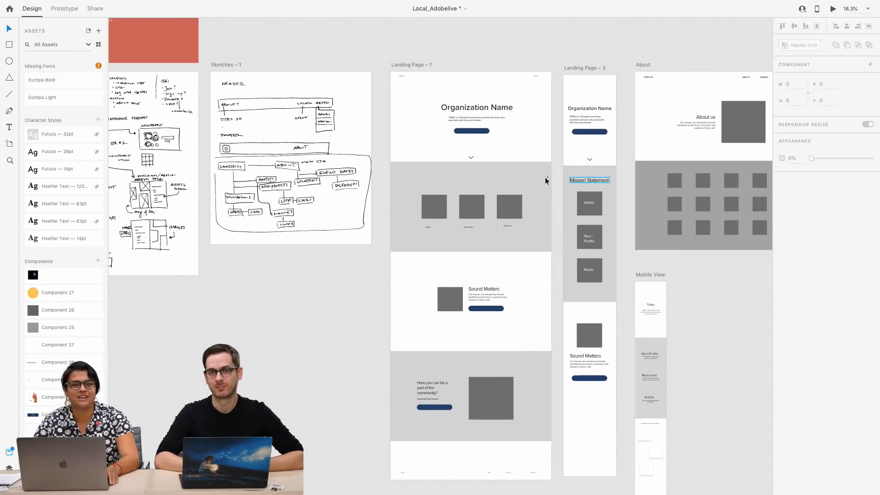
{"action": "scroll", "coordinate": [600, 270], "scroll_direction": "right", "scroll_amount": 1}
{"action": "scroll", "coordinate": [600, 270], "scroll_direction": "down", "scroll_amount": 2}
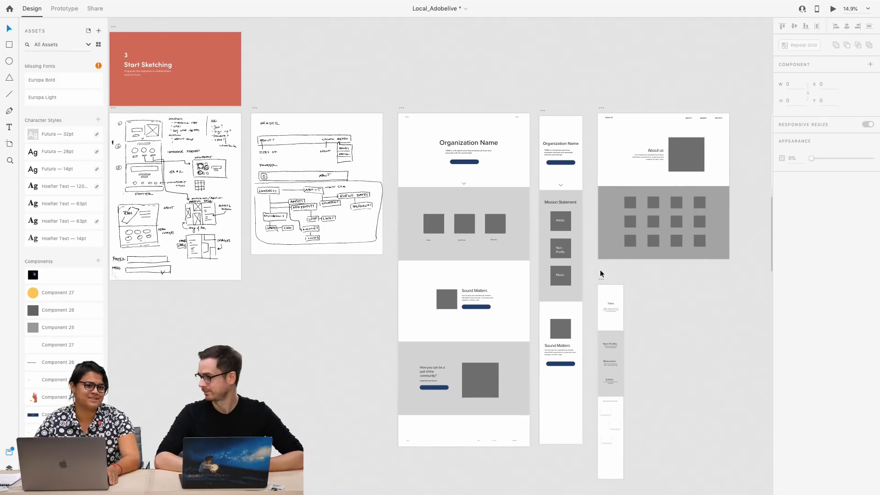
Examine the Feedback artboard beyond the wireframes, with a close look at the two TIDES quotes and the requests beneath them
{"action": "scroll", "coordinate": [600, 273], "scroll_direction": "down", "scroll_amount": 2}
{"action": "scroll", "coordinate": [601, 273], "scroll_direction": "right", "scroll_amount": 4}
{"action": "scroll", "coordinate": [600, 274], "scroll_direction": "up", "scroll_amount": 1}
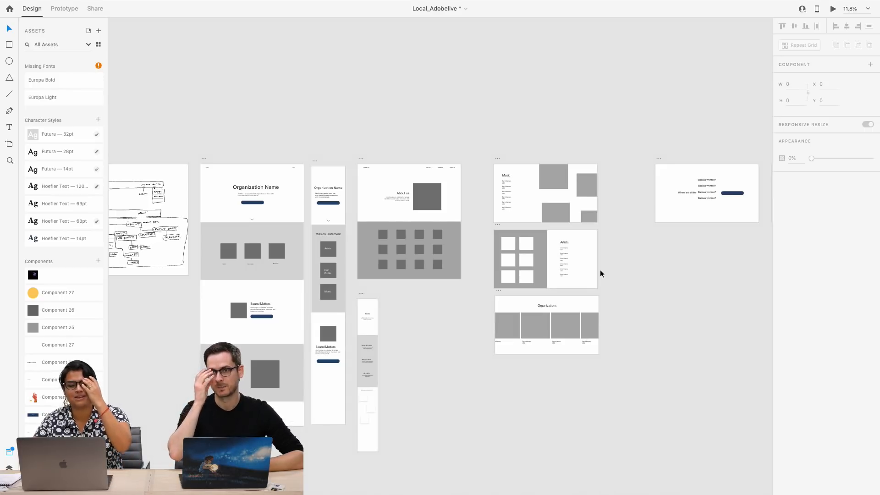
{"action": "scroll", "coordinate": [600, 274], "scroll_direction": "right", "scroll_amount": 3}
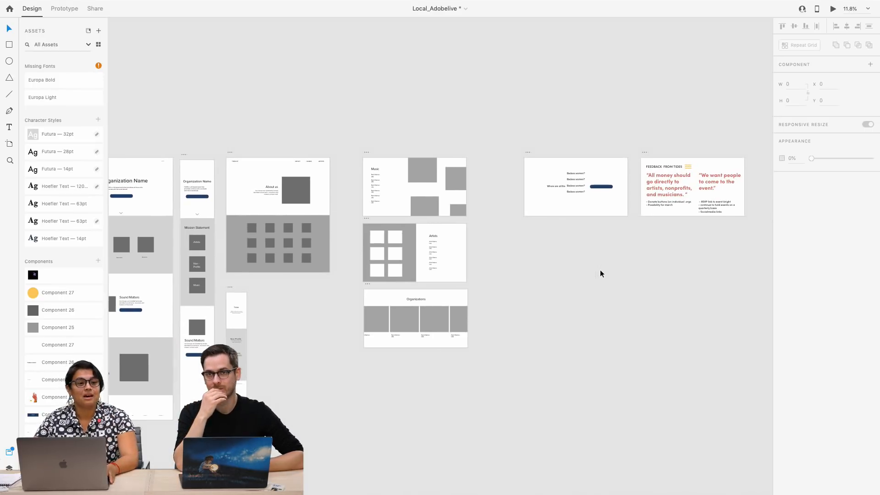
{"action": "scroll", "coordinate": [600, 273], "scroll_direction": "right", "scroll_amount": 1}
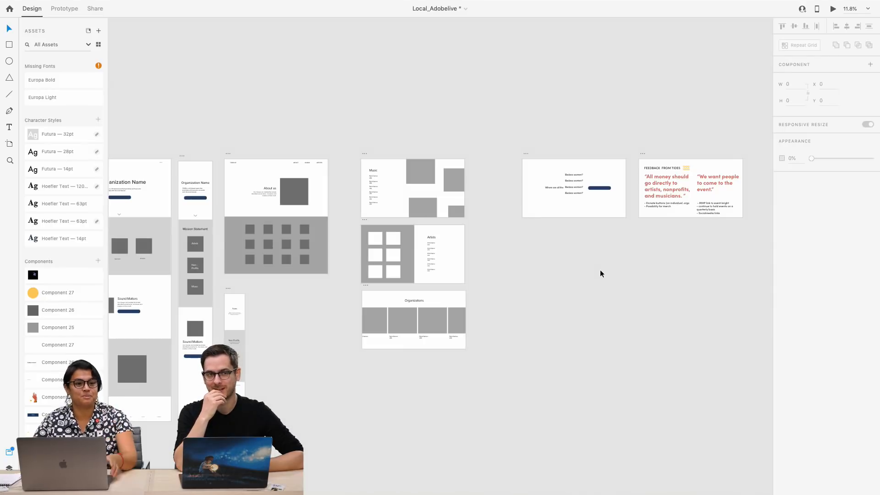
{"action": "scroll", "coordinate": [600, 274], "scroll_direction": "right", "scroll_amount": 2}
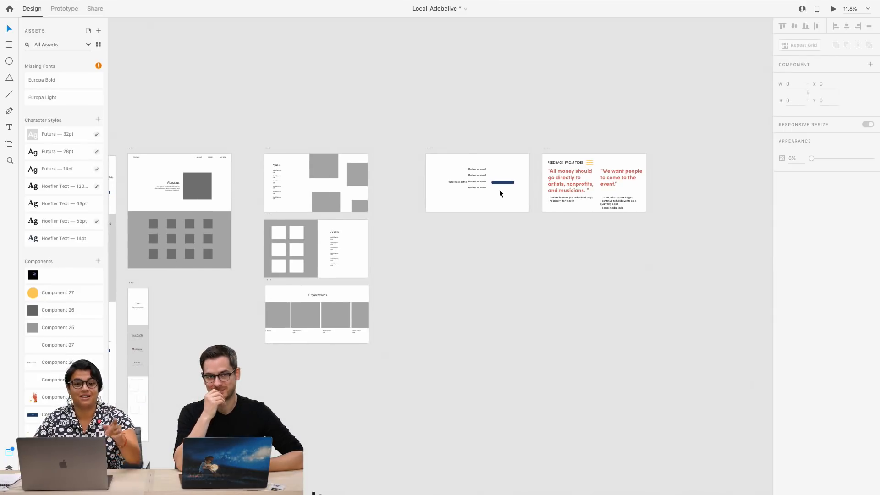
{"action": "scroll", "coordinate": [500, 193], "scroll_direction": "up", "scroll_amount": 5}
{"action": "scroll", "coordinate": [499, 193], "scroll_direction": "right", "scroll_amount": 7}
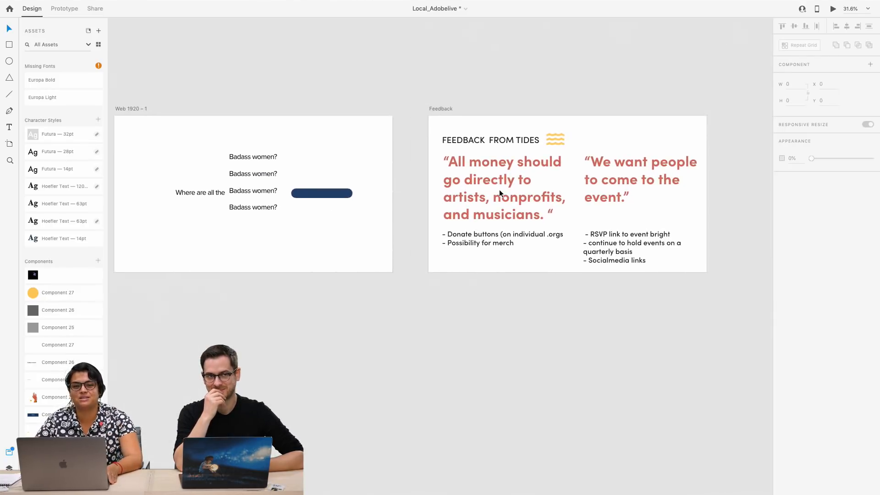
{"action": "scroll", "coordinate": [499, 188], "scroll_direction": "up", "scroll_amount": 3}
{"action": "scroll", "coordinate": [499, 189], "scroll_direction": "up", "scroll_amount": 2}
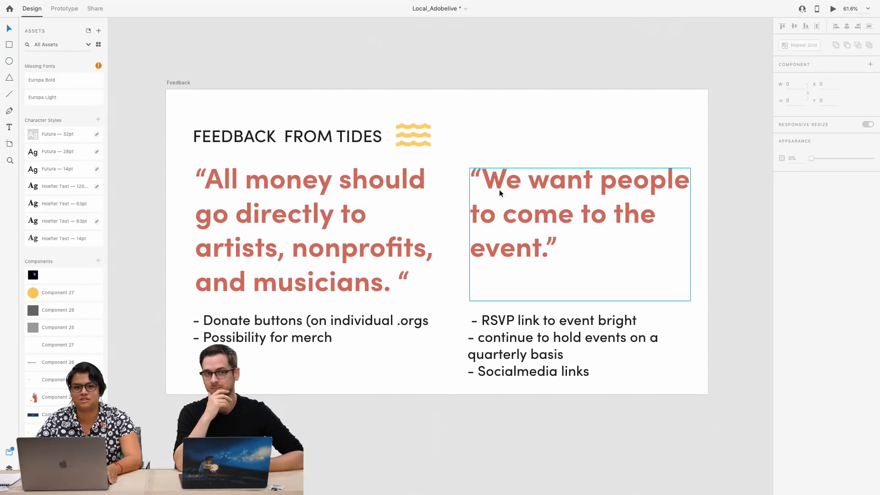
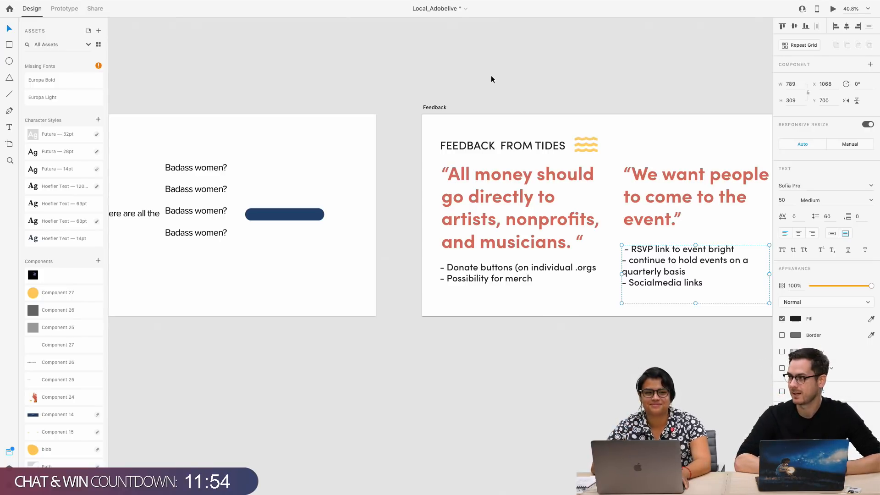
Add the line "- Email Mailing List" beneath "- Socialmedia links" in the Feedback artboard's second request list
{"action": "double_click", "coordinate": [647, 281]}
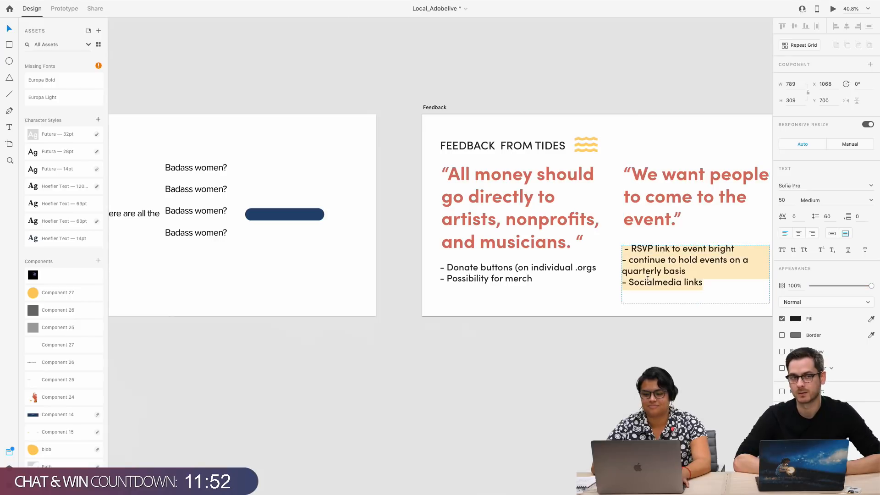
{"action": "left_click", "coordinate": [705, 292]}
{"action": "double_click", "coordinate": [707, 283]}
{"action": "left_click", "coordinate": [704, 283]}
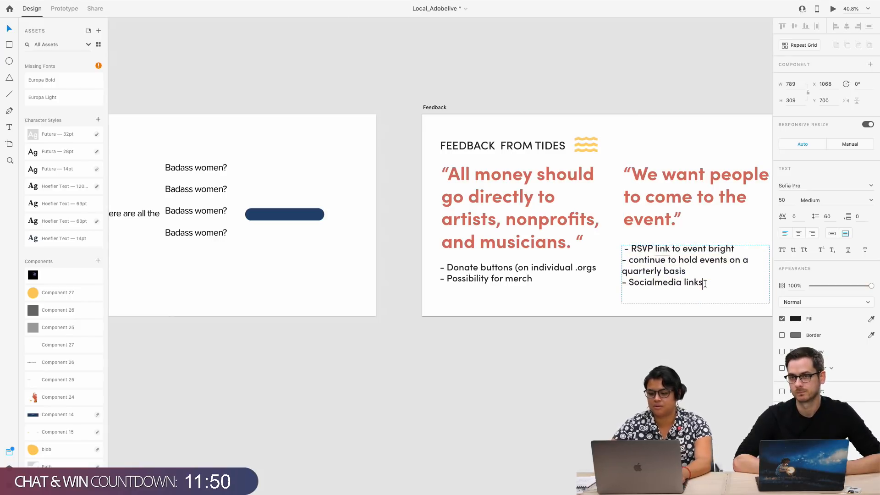
{"action": "key", "text": "Return"}
{"action": "type", "text": "- Email "}
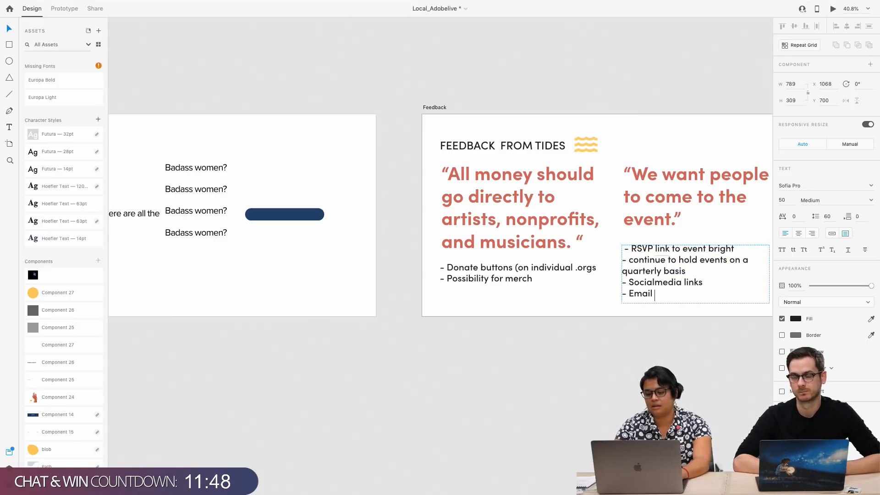
{"action": "type", "text": "List"}
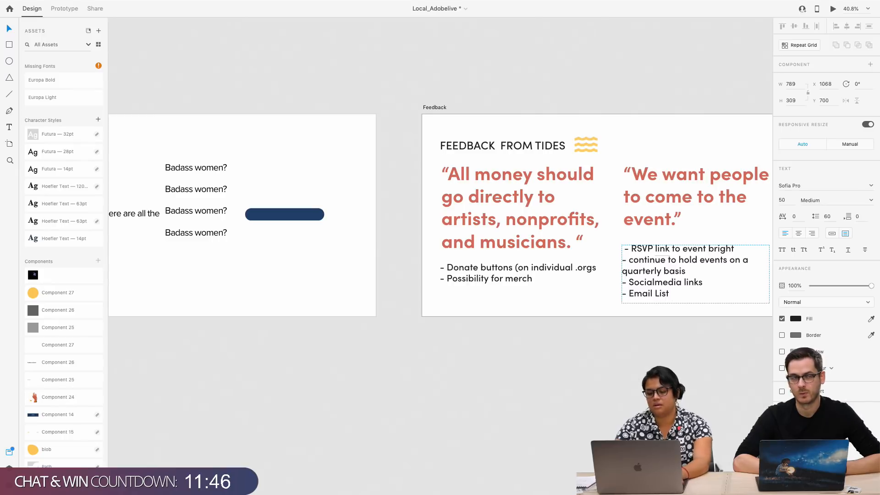
{"action": "key", "text": "BackSpace"}
{"action": "key", "text": "BackSpace"}
{"action": "key", "text": "BackSpace"}
{"action": "key", "text": "BackSpace"}
{"action": "type", "text": "Mailing"}
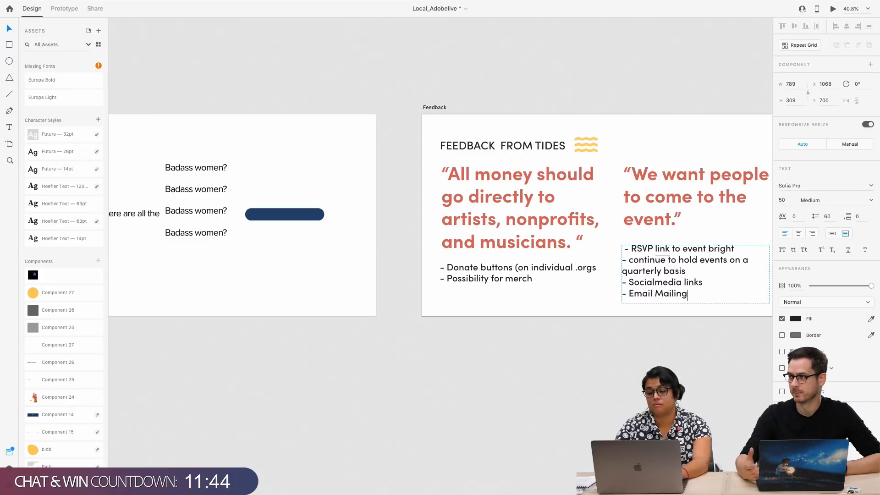
{"action": "type", "text": " List"}
{"action": "left_click", "coordinate": [661, 337]}
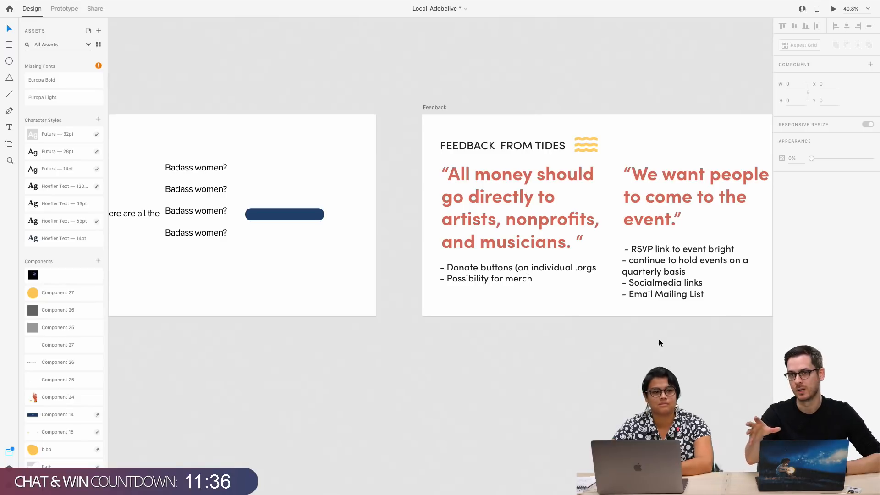
Examine the extended request list on the Feedback artboard, up close and alongside the neighbouring Web 1920 – 1 artboard
{"action": "scroll", "coordinate": [501, 417], "scroll_direction": "right", "scroll_amount": 2}
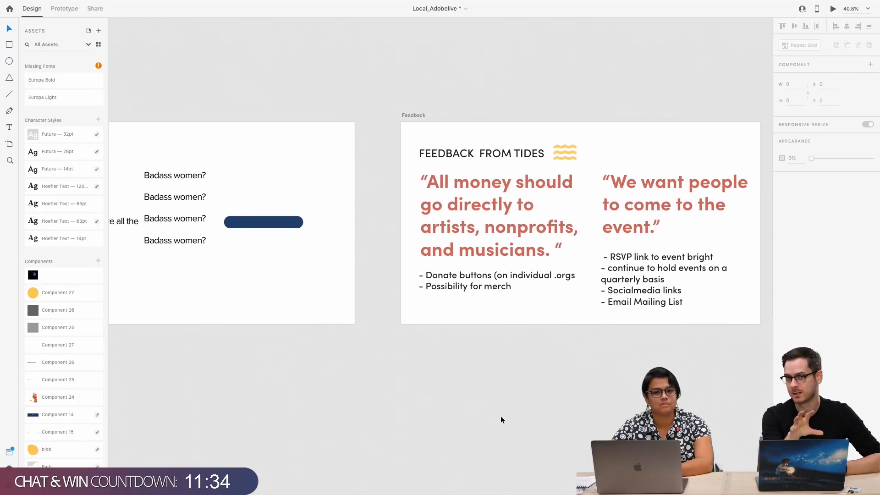
{"action": "scroll", "coordinate": [501, 417], "scroll_direction": "right", "scroll_amount": 2}
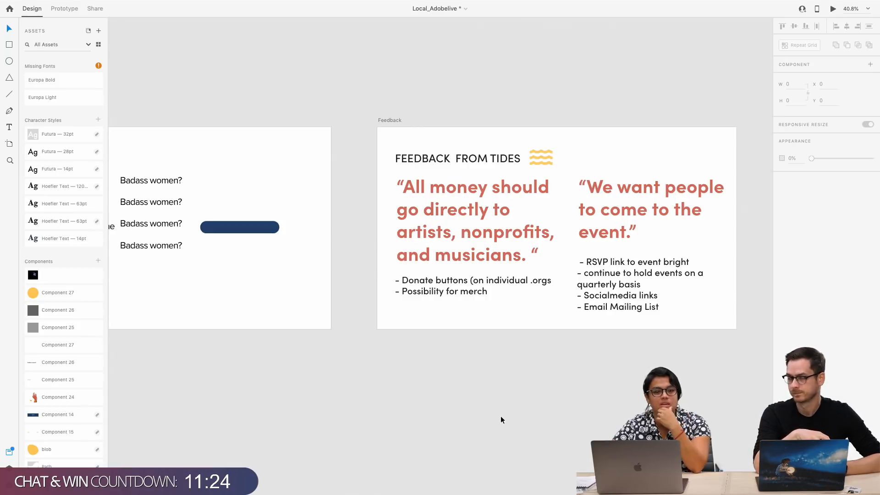
{"action": "left_click", "coordinate": [653, 310]}
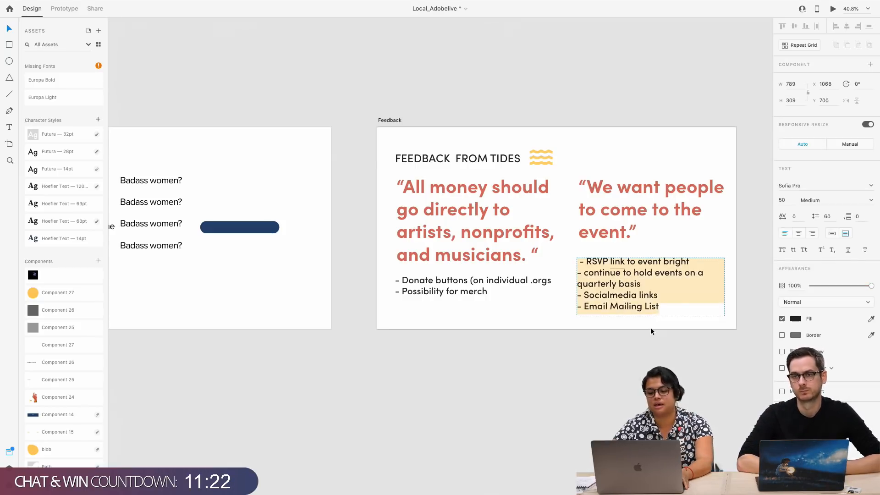
{"action": "key", "text": "Escape"}
{"action": "scroll", "coordinate": [619, 394], "scroll_direction": "down", "scroll_amount": 5}
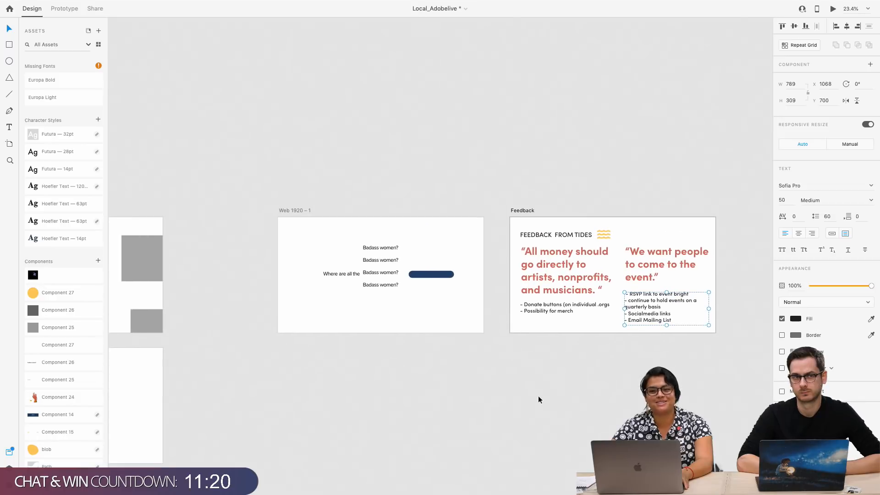
{"action": "scroll", "coordinate": [539, 396], "scroll_direction": "down", "scroll_amount": 2}
{"action": "scroll", "coordinate": [538, 397], "scroll_direction": "up", "scroll_amount": 3}
{"action": "scroll", "coordinate": [538, 397], "scroll_direction": "down", "scroll_amount": 2}
{"action": "scroll", "coordinate": [538, 397], "scroll_direction": "right", "scroll_amount": 3}
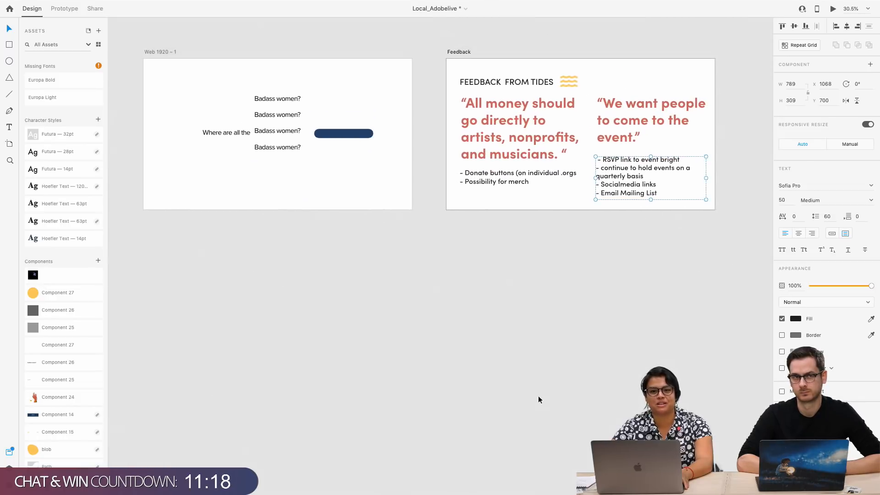
{"action": "scroll", "coordinate": [539, 397], "scroll_direction": "up", "scroll_amount": 1}
{"action": "scroll", "coordinate": [538, 398], "scroll_direction": "right", "scroll_amount": 1}
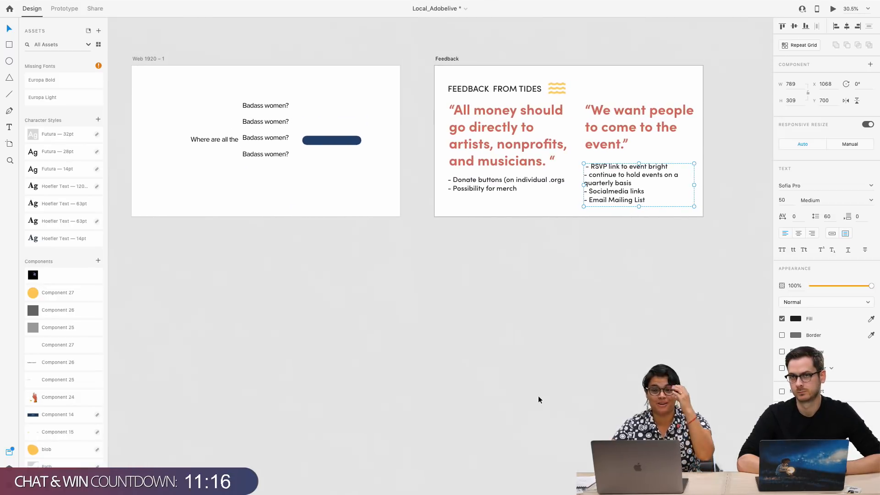
Review the greyscale landing page, mobile, About, Music, Artists and Nopro wireframes on the way to the Branding section
{"action": "scroll", "coordinate": [538, 399], "scroll_direction": "left", "scroll_amount": 3}
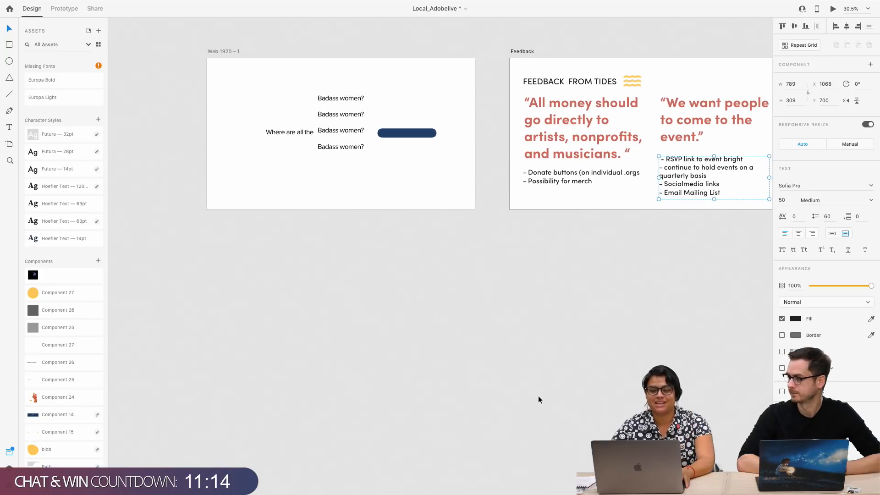
{"action": "scroll", "coordinate": [538, 397], "scroll_direction": "down", "scroll_amount": 2}
{"action": "scroll", "coordinate": [538, 397], "scroll_direction": "up", "scroll_amount": 5}
{"action": "scroll", "coordinate": [538, 397], "scroll_direction": "left", "scroll_amount": 2}
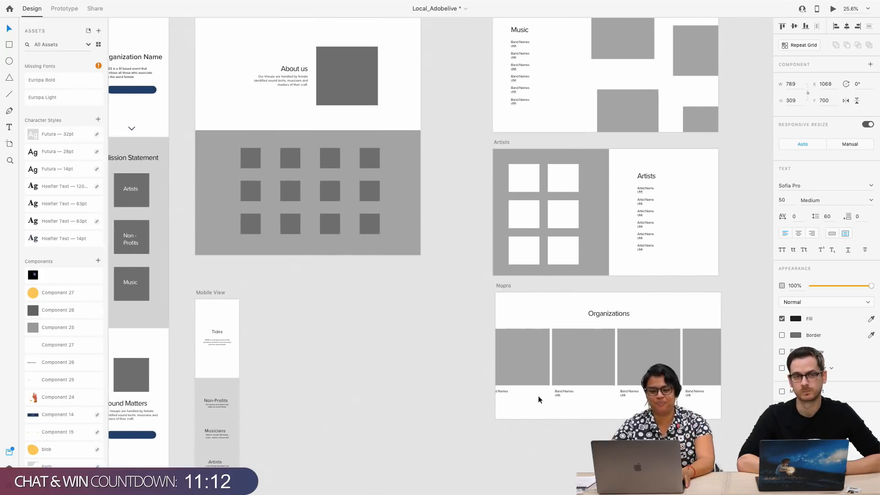
{"action": "scroll", "coordinate": [538, 395], "scroll_direction": "left", "scroll_amount": 2}
{"action": "scroll", "coordinate": [538, 395], "scroll_direction": "up", "scroll_amount": 3}
{"action": "scroll", "coordinate": [538, 395], "scroll_direction": "down", "scroll_amount": 2}
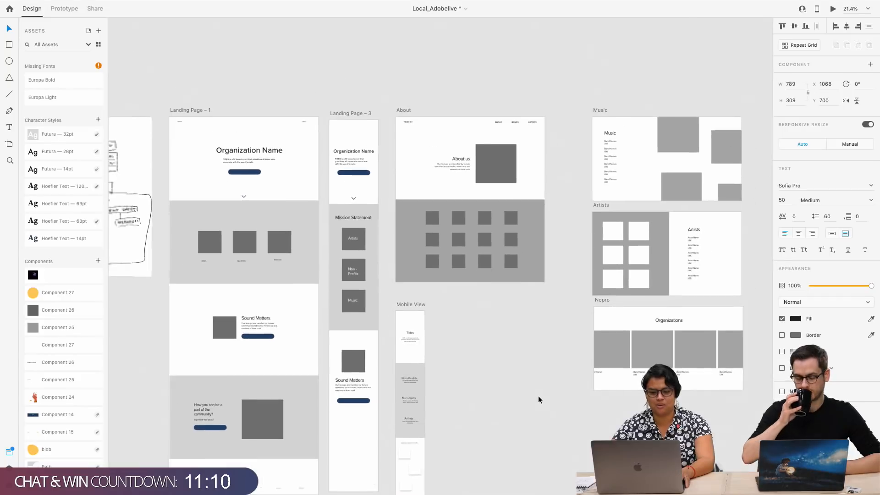
{"action": "scroll", "coordinate": [537, 395], "scroll_direction": "down", "scroll_amount": 5}
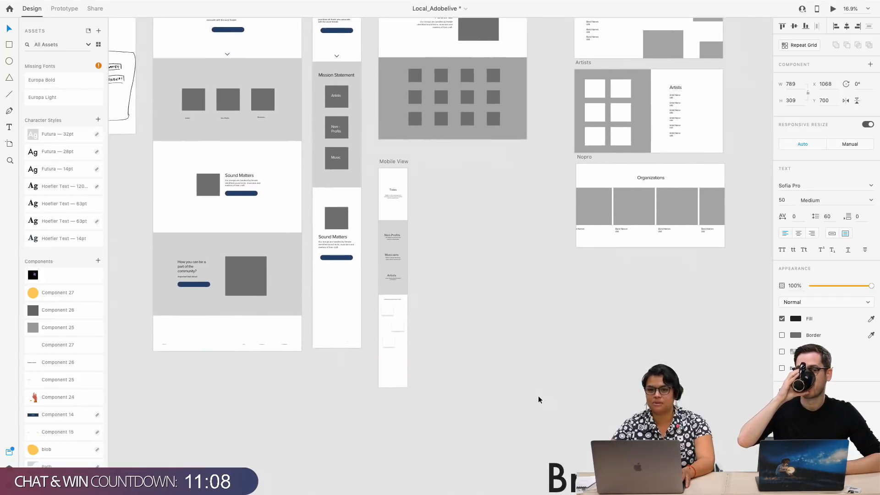
{"action": "scroll", "coordinate": [538, 397], "scroll_direction": "up", "scroll_amount": 3}
{"action": "scroll", "coordinate": [538, 396], "scroll_direction": "right", "scroll_amount": 2}
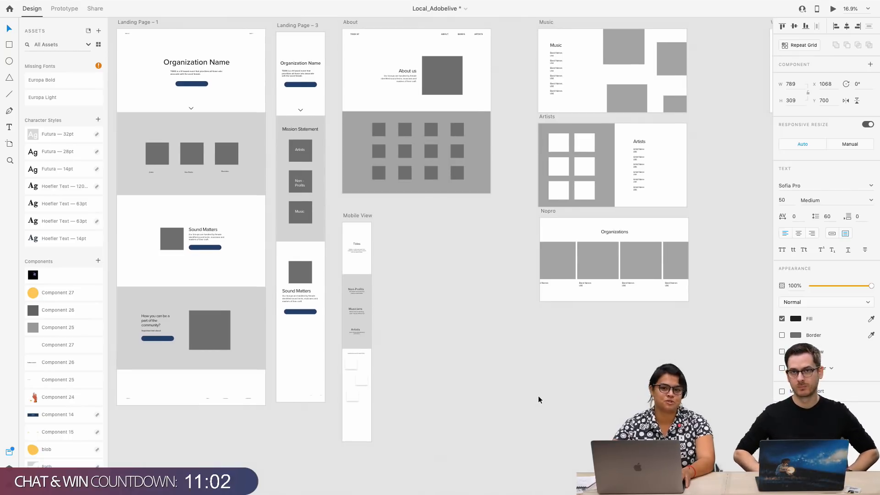
{"action": "scroll", "coordinate": [538, 395], "scroll_direction": "down", "scroll_amount": 5}
{"action": "scroll", "coordinate": [538, 395], "scroll_direction": "right", "scroll_amount": 8}
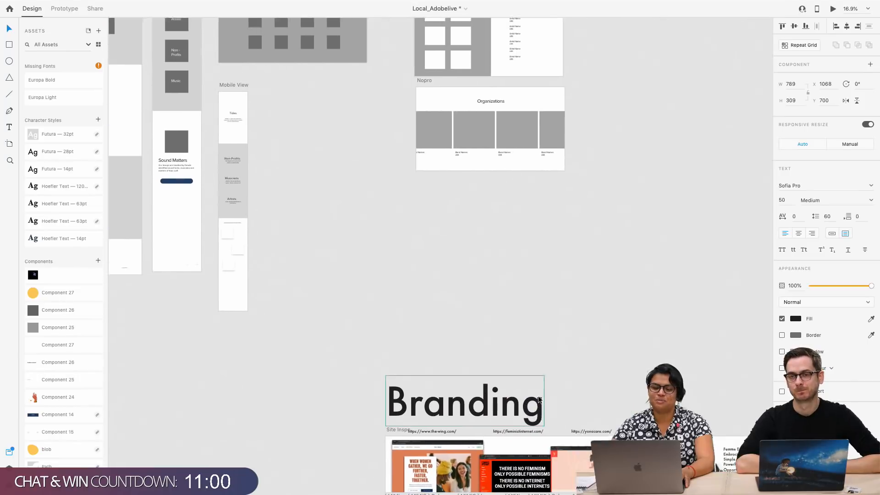
Examine the Branding section's site inspiration, MIMIC and colour artboards in an overview, and show the list of installed plugins
{"action": "scroll", "coordinate": [538, 395], "scroll_direction": "down", "scroll_amount": 4}
{"action": "scroll", "coordinate": [538, 395], "scroll_direction": "up", "scroll_amount": 5, "text": "ctrl"}
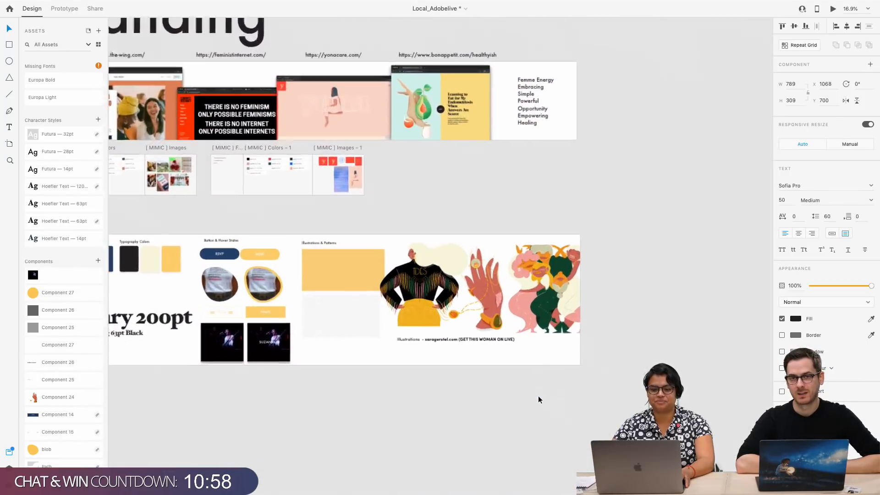
{"action": "scroll", "coordinate": [538, 395], "scroll_direction": "up", "scroll_amount": 4}
{"action": "scroll", "coordinate": [538, 395], "scroll_direction": "up", "scroll_amount": 3, "text": "ctrl"}
{"action": "scroll", "coordinate": [537, 395], "scroll_direction": "left", "scroll_amount": 5}
{"action": "scroll", "coordinate": [538, 395], "scroll_direction": "up", "scroll_amount": 4}
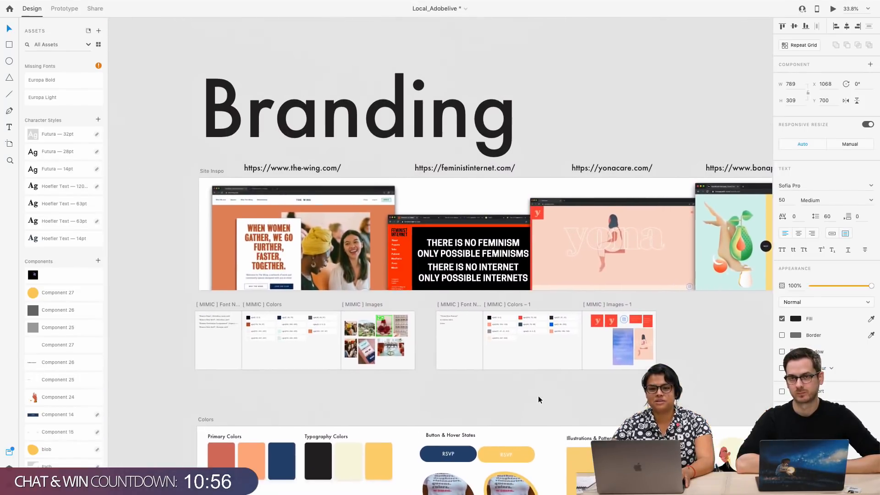
{"action": "scroll", "coordinate": [538, 395], "scroll_direction": "up", "scroll_amount": 3, "text": "ctrl"}
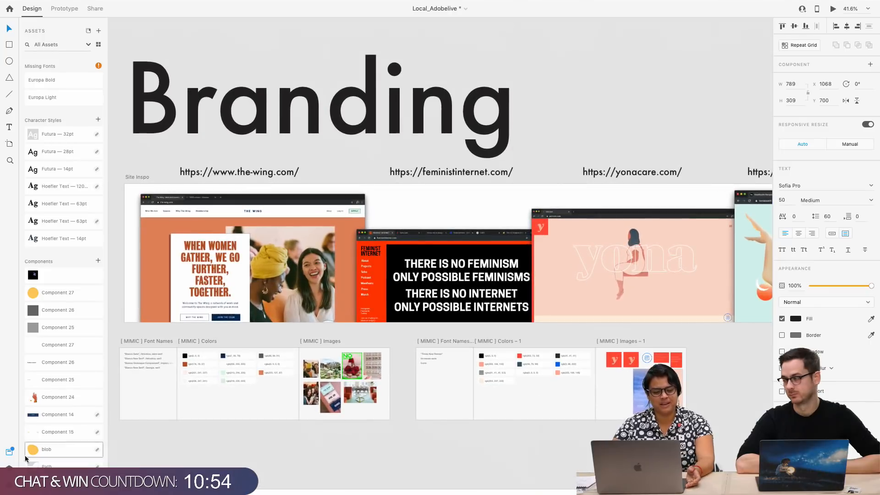
{"action": "left_click", "coordinate": [9, 485]}
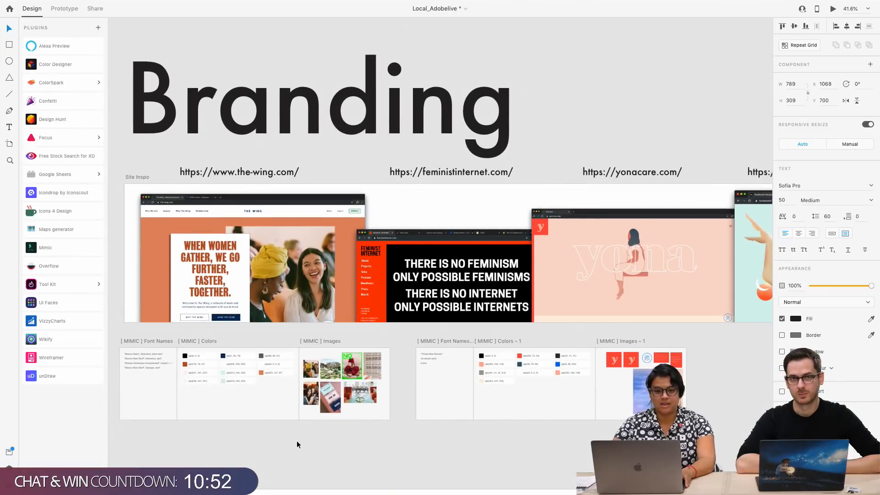
{"action": "scroll", "coordinate": [296, 441], "scroll_direction": "left", "scroll_amount": 2}
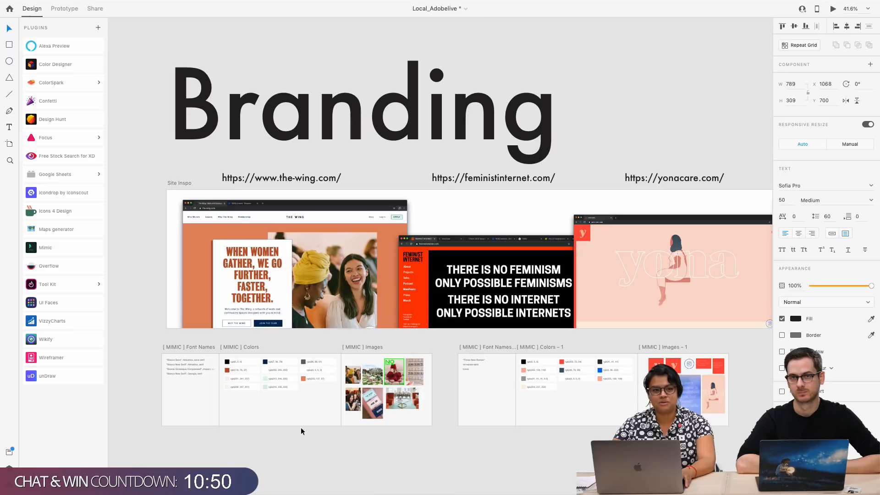
Examine the Site Inspo screenshots of The Wing, Feminist Internet, Yona Care and Bon Appétit Healthyish one after another
{"action": "scroll", "coordinate": [300, 427], "scroll_direction": "up", "scroll_amount": 3}
{"action": "scroll", "coordinate": [300, 427], "scroll_direction": "right", "scroll_amount": 2}
{"action": "scroll", "coordinate": [344, 329], "scroll_direction": "up", "scroll_amount": 5}
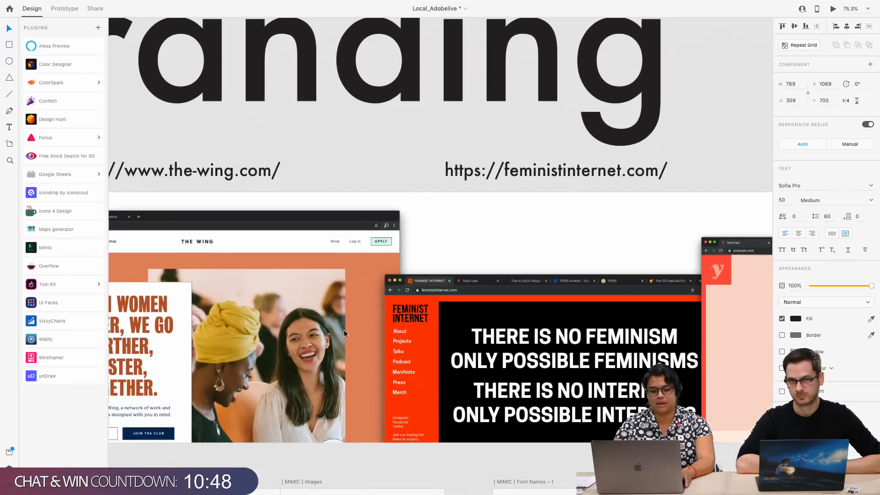
{"action": "scroll", "coordinate": [346, 326], "scroll_direction": "left", "scroll_amount": 2}
{"action": "scroll", "coordinate": [347, 326], "scroll_direction": "down", "scroll_amount": 1}
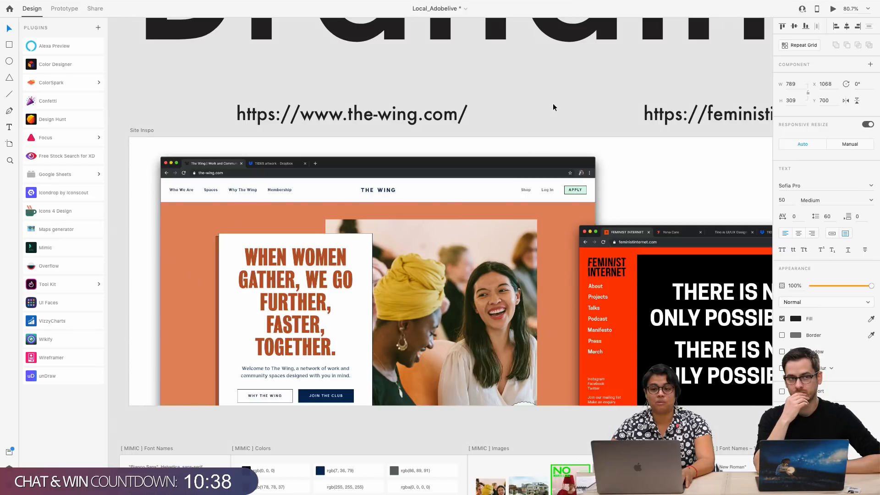
{"action": "scroll", "coordinate": [553, 106], "scroll_direction": "right", "scroll_amount": 10}
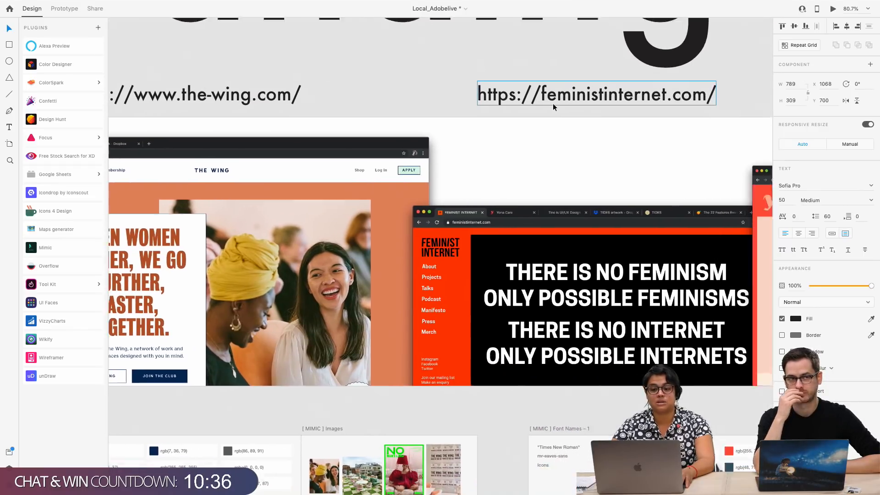
{"action": "scroll", "coordinate": [553, 107], "scroll_direction": "right", "scroll_amount": 5}
{"action": "scroll", "coordinate": [553, 107], "scroll_direction": "up", "scroll_amount": 1}
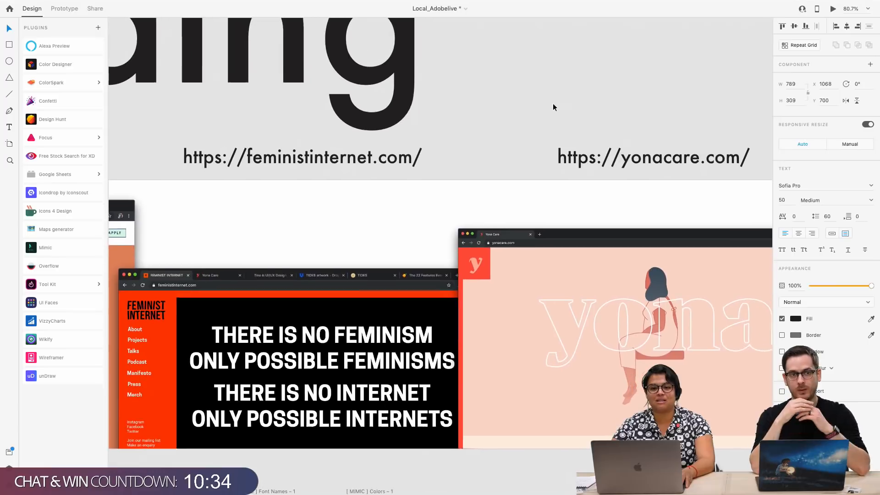
{"action": "scroll", "coordinate": [553, 107], "scroll_direction": "right", "scroll_amount": 11}
{"action": "scroll", "coordinate": [553, 106], "scroll_direction": "down", "scroll_amount": 2}
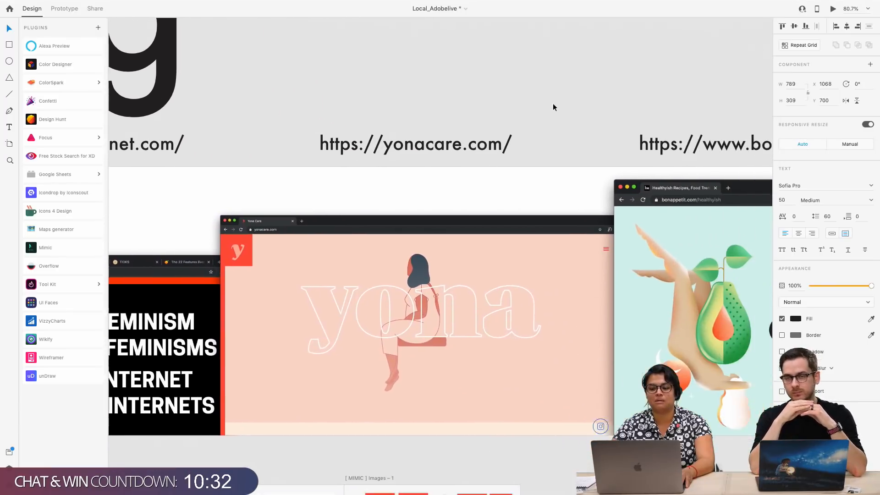
{"action": "scroll", "coordinate": [553, 106], "scroll_direction": "right", "scroll_amount": 9}
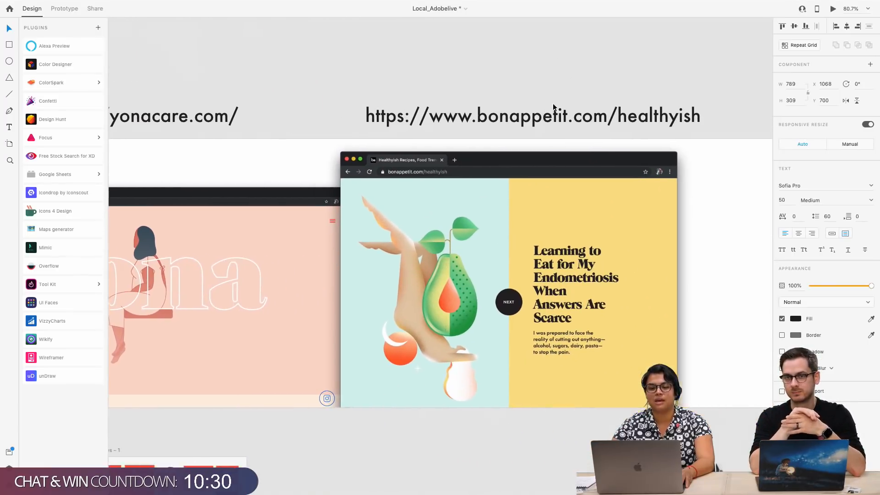
{"action": "scroll", "coordinate": [553, 107], "scroll_direction": "right", "scroll_amount": 3}
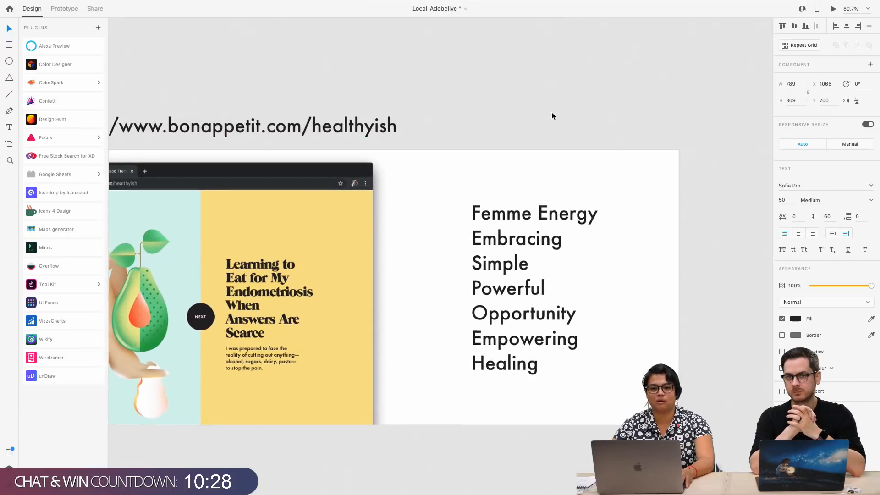
Examine the brand keyword list, from Femme Energy to Healing, at the end of the Site Inspo artboard up close
{"action": "scroll", "coordinate": [552, 115], "scroll_direction": "up", "scroll_amount": 3}
{"action": "scroll", "coordinate": [551, 115], "scroll_direction": "right", "scroll_amount": 3}
{"action": "scroll", "coordinate": [551, 115], "scroll_direction": "down", "scroll_amount": 2}
{"action": "scroll", "coordinate": [551, 115], "scroll_direction": "down", "scroll_amount": 2}
{"action": "scroll", "coordinate": [551, 116], "scroll_direction": "right", "scroll_amount": 1}
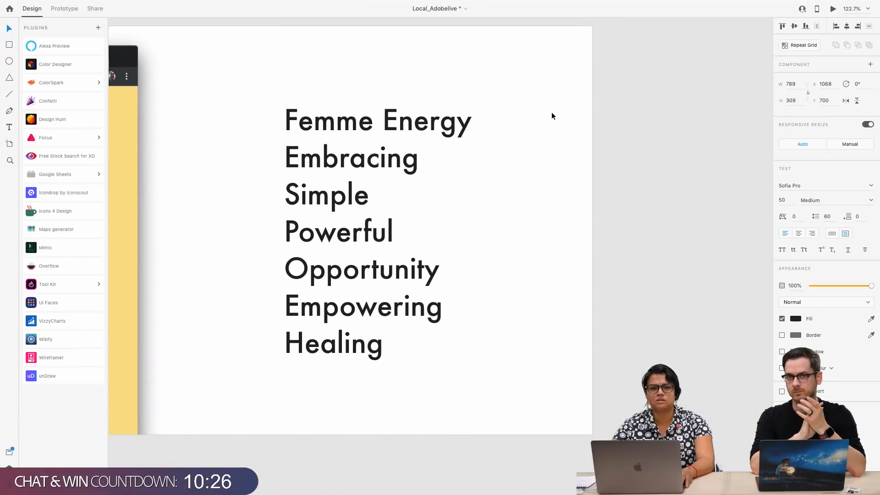
{"action": "scroll", "coordinate": [552, 116], "scroll_direction": "left", "scroll_amount": 1}
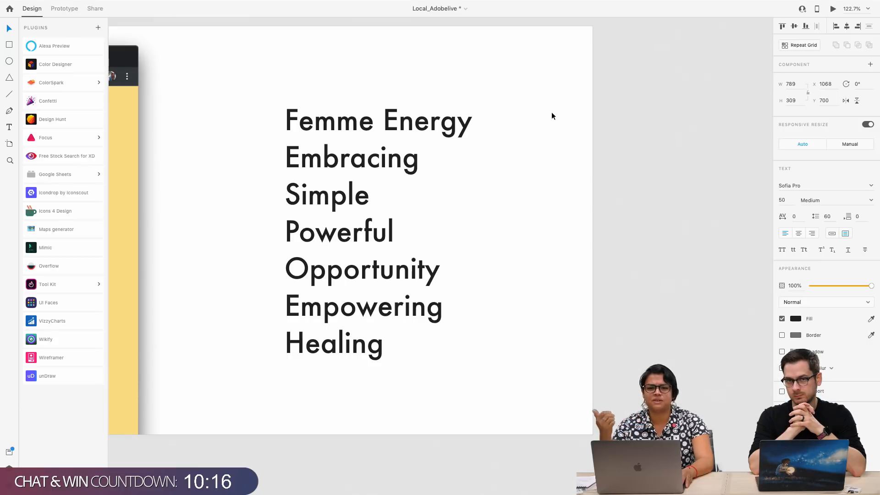
{"action": "scroll", "coordinate": [551, 113], "scroll_direction": "left", "scroll_amount": 12}
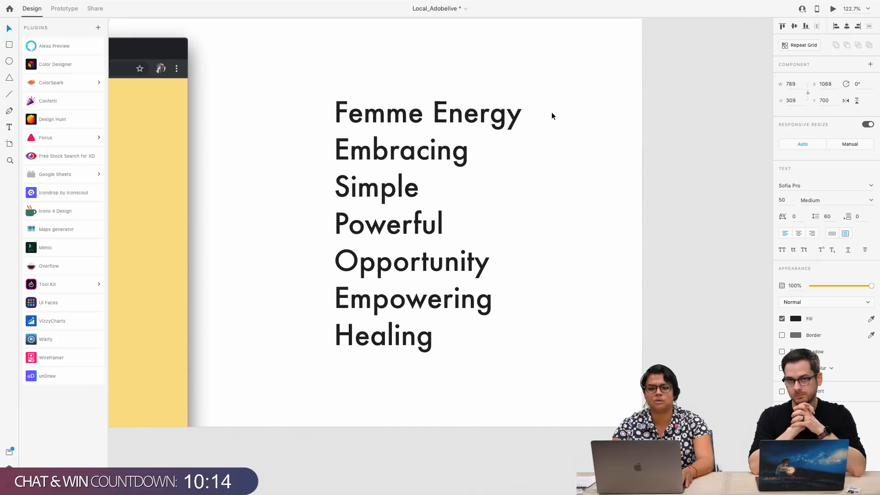
Return to the Yona Care and Feminist Internet screenshots and view them together with the MIMIC artboards below
{"action": "scroll", "coordinate": [551, 113], "scroll_direction": "down", "scroll_amount": 5}
{"action": "scroll", "coordinate": [552, 113], "scroll_direction": "left", "scroll_amount": 5}
{"action": "scroll", "coordinate": [552, 117], "scroll_direction": "left", "scroll_amount": 10}
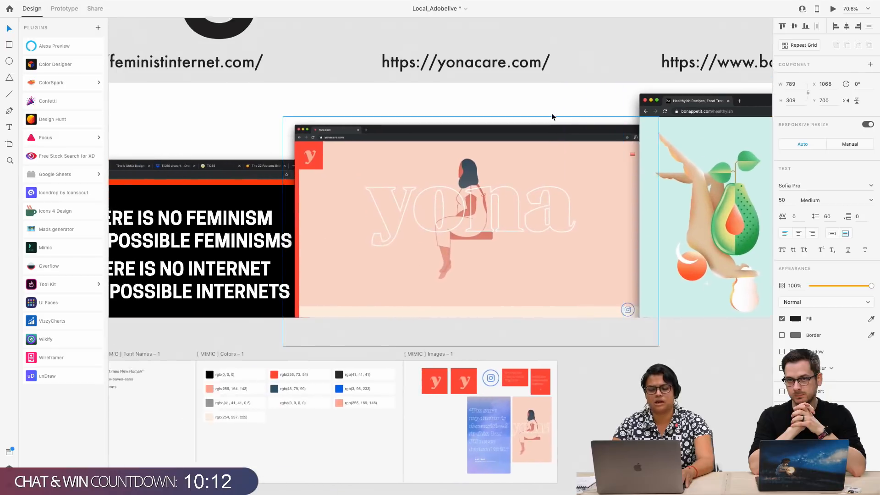
{"action": "scroll", "coordinate": [552, 117], "scroll_direction": "up", "scroll_amount": 2}
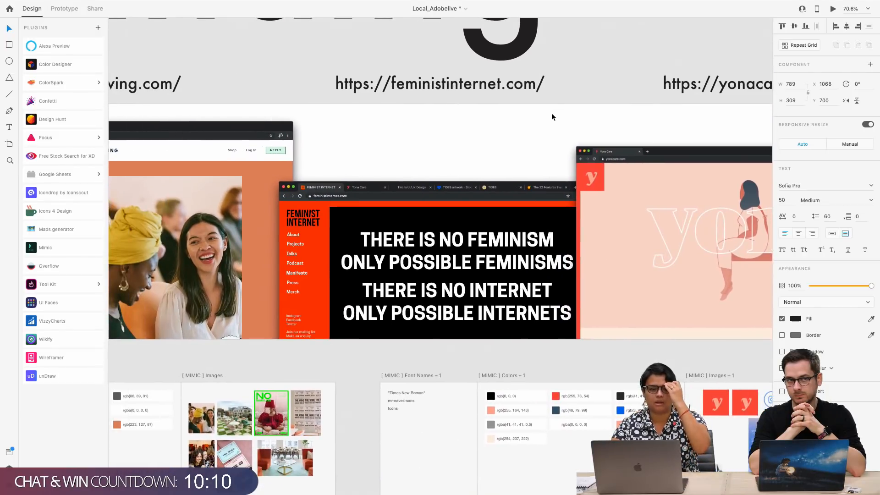
Examine the Site Inspo screenshots again, from The Wing through Feminist Internet, Yona Care and Bon Appétit Healthyish to the keyword list
{"action": "scroll", "coordinate": [551, 113], "scroll_direction": "down", "scroll_amount": 1}
{"action": "scroll", "coordinate": [552, 115], "scroll_direction": "left", "scroll_amount": 10}
{"action": "scroll", "coordinate": [551, 114], "scroll_direction": "up", "scroll_amount": 3}
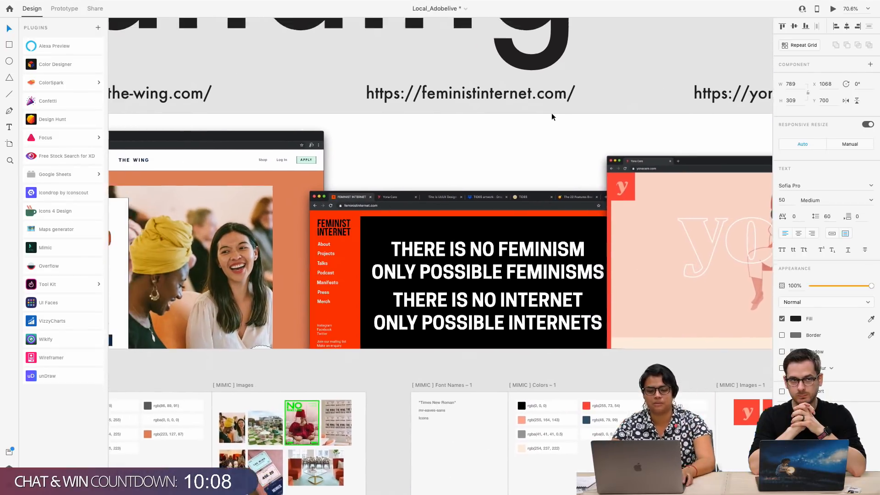
{"action": "scroll", "coordinate": [551, 112], "scroll_direction": "down", "scroll_amount": 2}
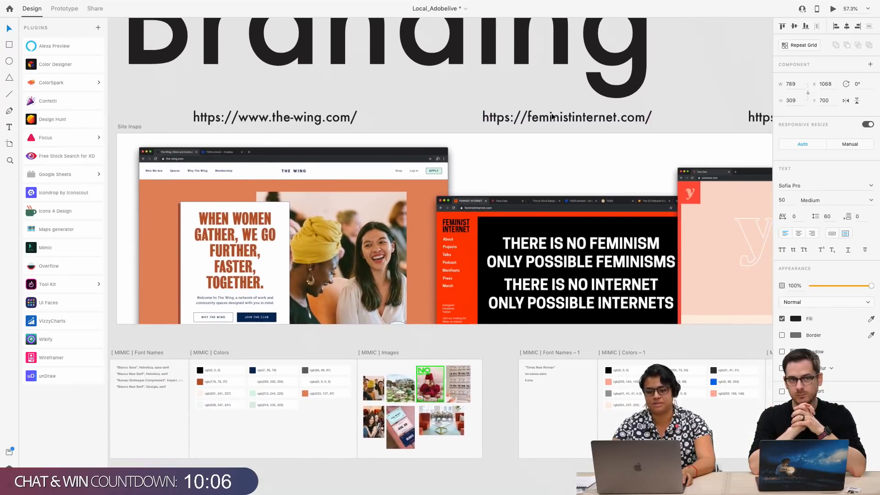
{"action": "scroll", "coordinate": [518, 259], "scroll_direction": "right", "scroll_amount": 3}
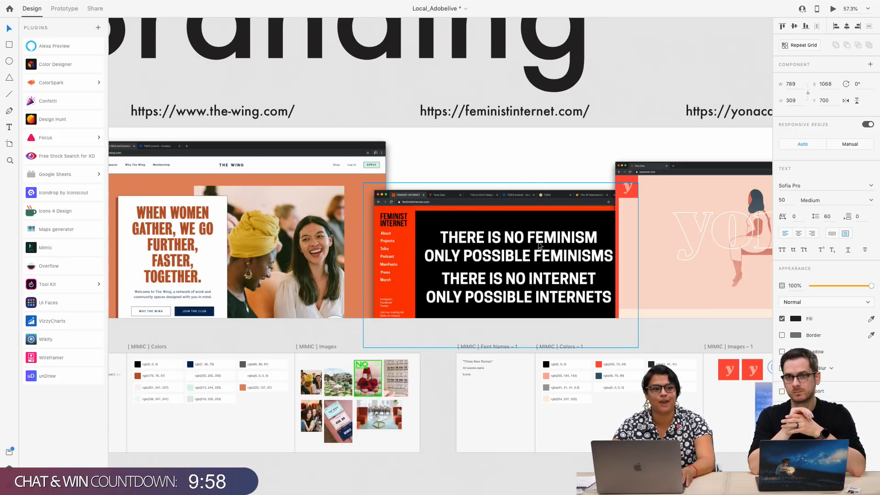
{"action": "scroll", "coordinate": [538, 241], "scroll_direction": "right", "scroll_amount": 8}
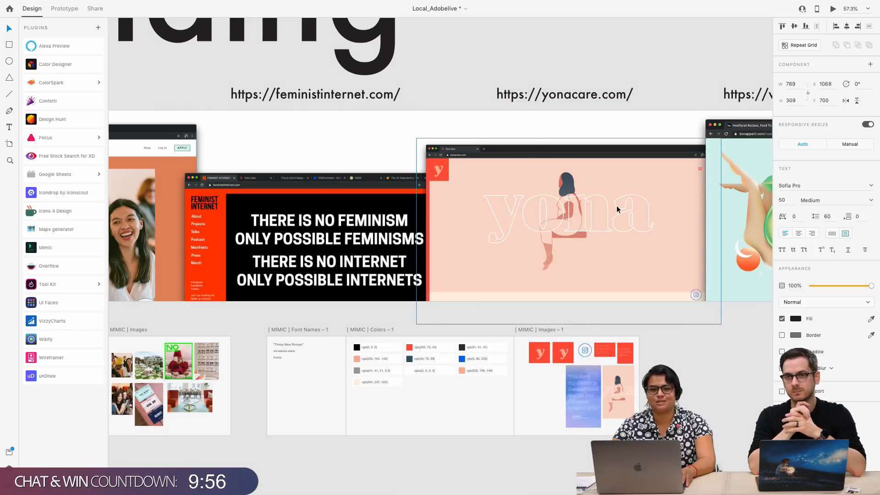
{"action": "scroll", "coordinate": [615, 219], "scroll_direction": "left", "scroll_amount": 2}
{"action": "scroll", "coordinate": [615, 219], "scroll_direction": "up", "scroll_amount": 1}
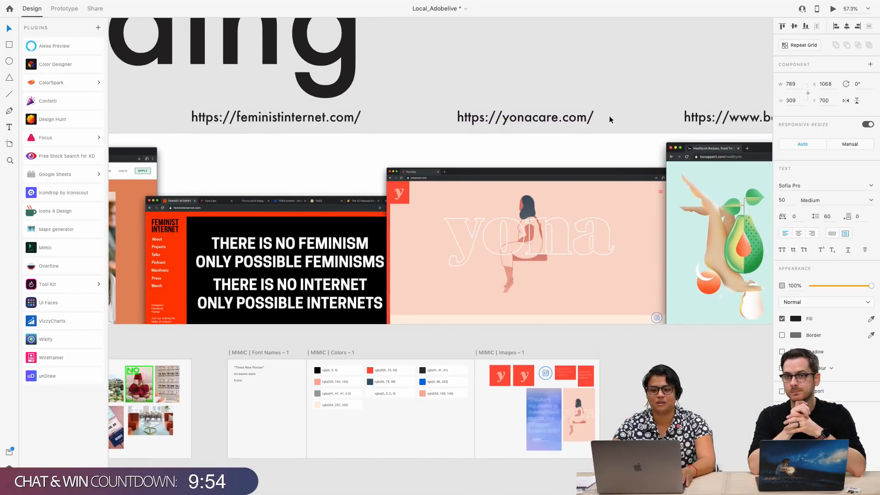
{"action": "scroll", "coordinate": [585, 262], "scroll_direction": "right", "scroll_amount": 7}
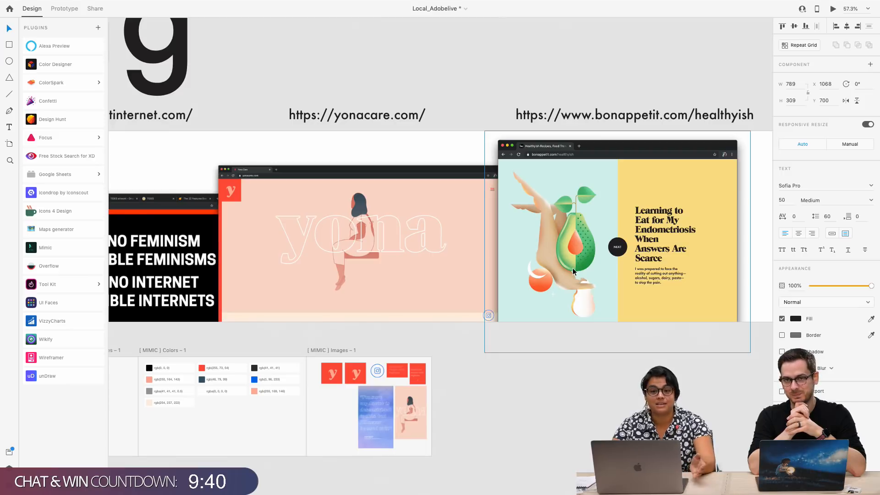
{"action": "scroll", "coordinate": [596, 279], "scroll_direction": "right", "scroll_amount": 5}
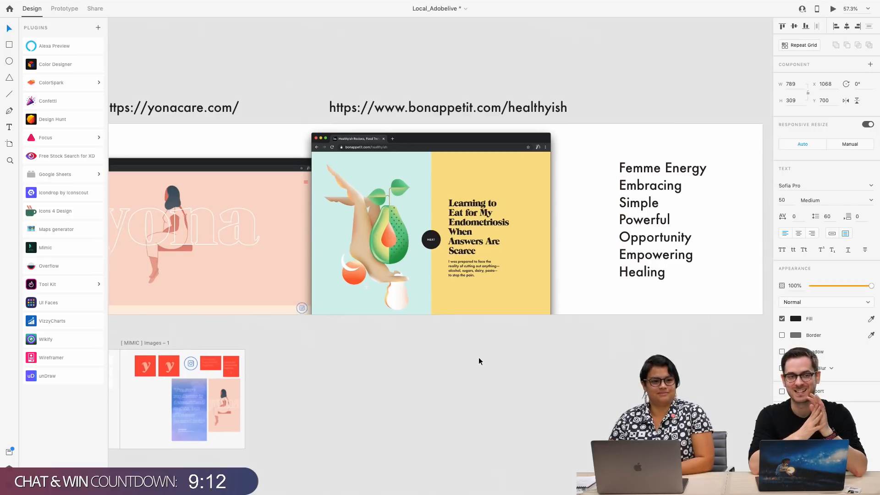
Return to the MIMIC artboards below the site screenshots and select the Font Names – 1, Colors – 1 and Images – 1 artboards together
{"action": "scroll", "coordinate": [477, 358], "scroll_direction": "left", "scroll_amount": 3}
{"action": "scroll", "coordinate": [478, 358], "scroll_direction": "down", "scroll_amount": 1}
{"action": "scroll", "coordinate": [478, 357], "scroll_direction": "left", "scroll_amount": 2}
{"action": "scroll", "coordinate": [477, 358], "scroll_direction": "down", "scroll_amount": 1}
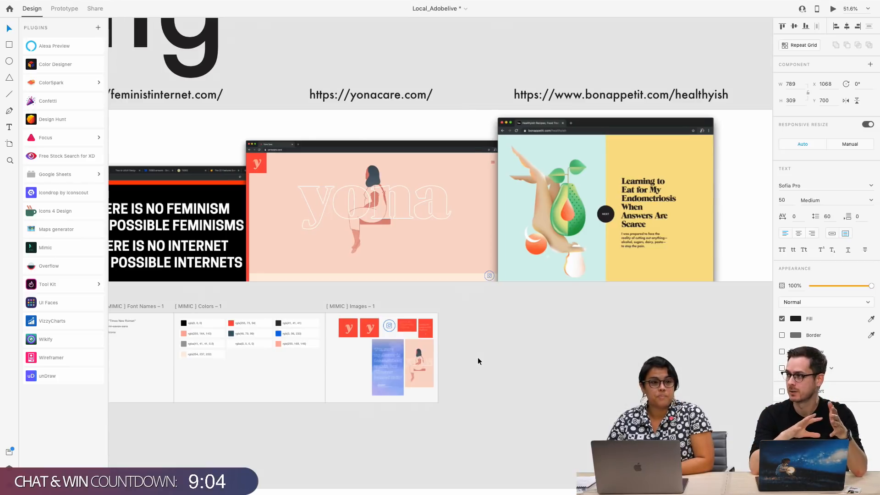
{"action": "scroll", "coordinate": [477, 361], "scroll_direction": "left", "scroll_amount": 3}
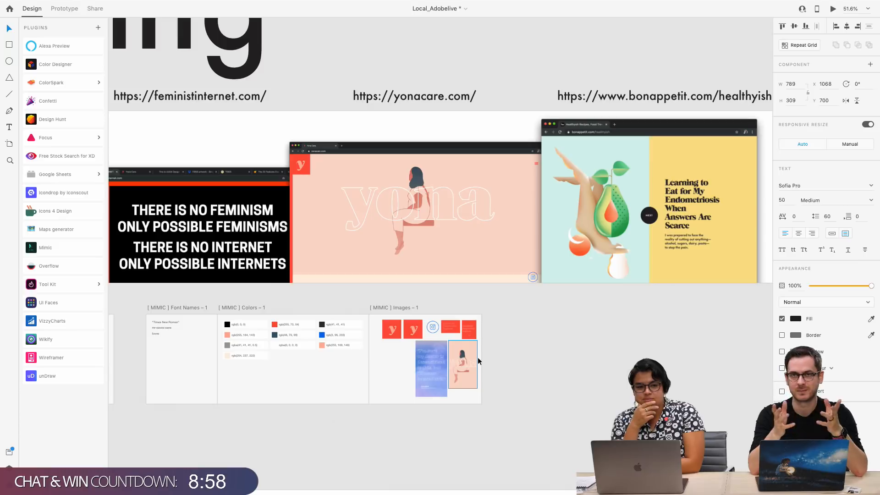
{"action": "scroll", "coordinate": [477, 356], "scroll_direction": "left", "scroll_amount": 10}
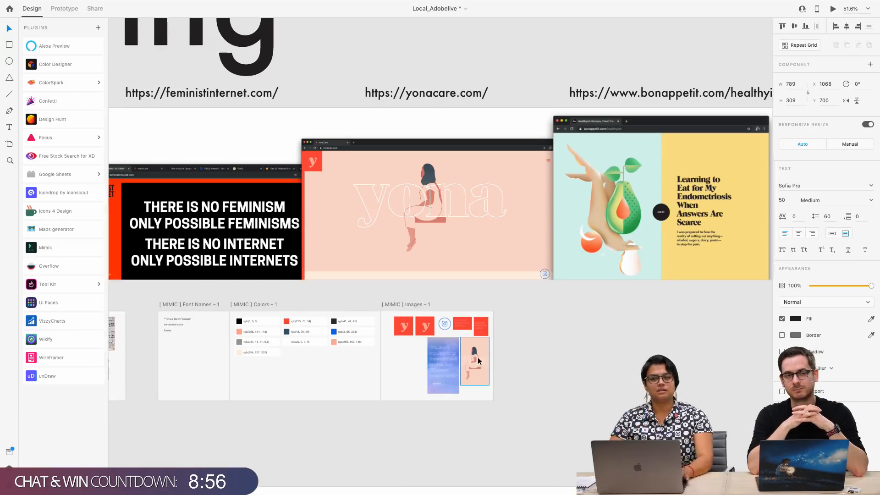
{"action": "scroll", "coordinate": [477, 356], "scroll_direction": "down", "scroll_amount": 1}
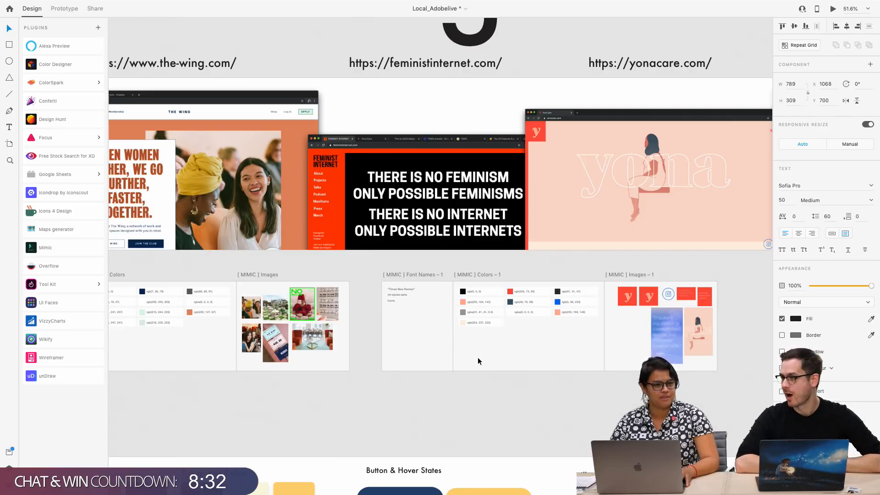
{"action": "scroll", "coordinate": [477, 356], "scroll_direction": "left", "scroll_amount": 5}
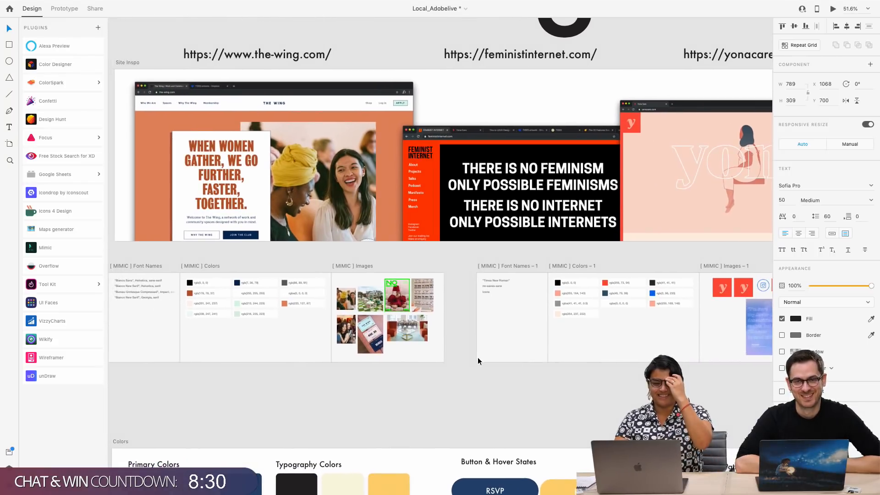
{"action": "scroll", "coordinate": [471, 350], "scroll_direction": "right", "scroll_amount": 5}
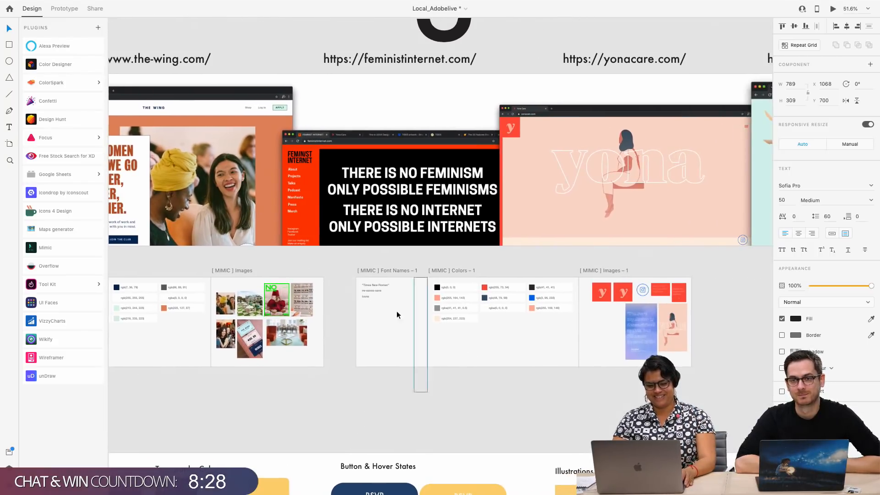
{"action": "left_click_drag", "start_coordinate": [356, 266], "coordinate": [713, 394]}
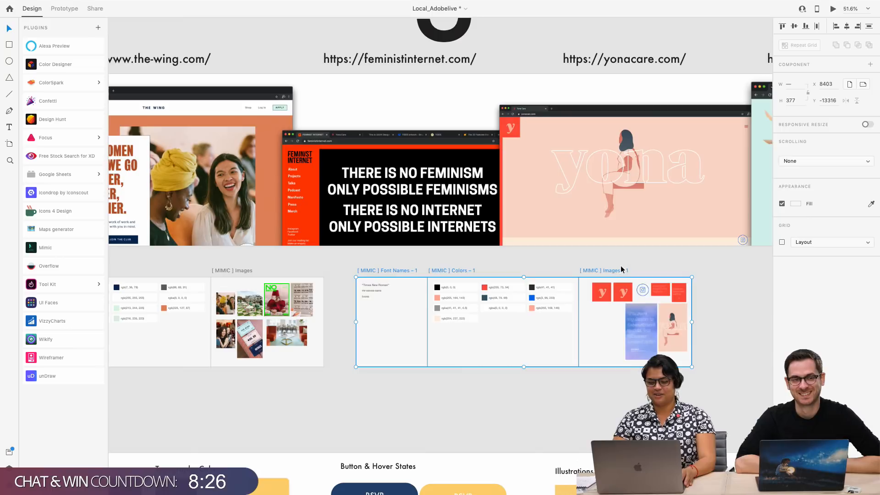
Examine the first set of MIMIC artboards below The Wing screenshot up close, covering its font names, colors and images
{"action": "scroll", "coordinate": [426, 251], "scroll_direction": "left", "scroll_amount": 3}
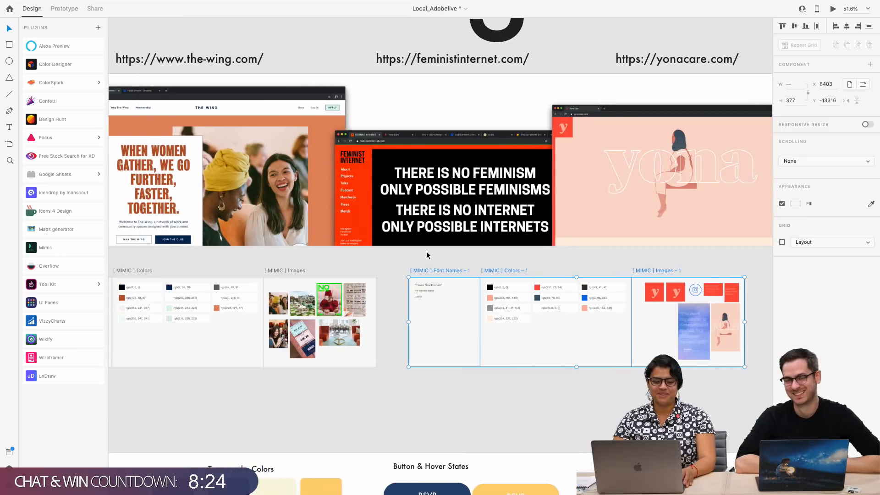
{"action": "scroll", "coordinate": [409, 263], "scroll_direction": "up", "scroll_amount": 3}
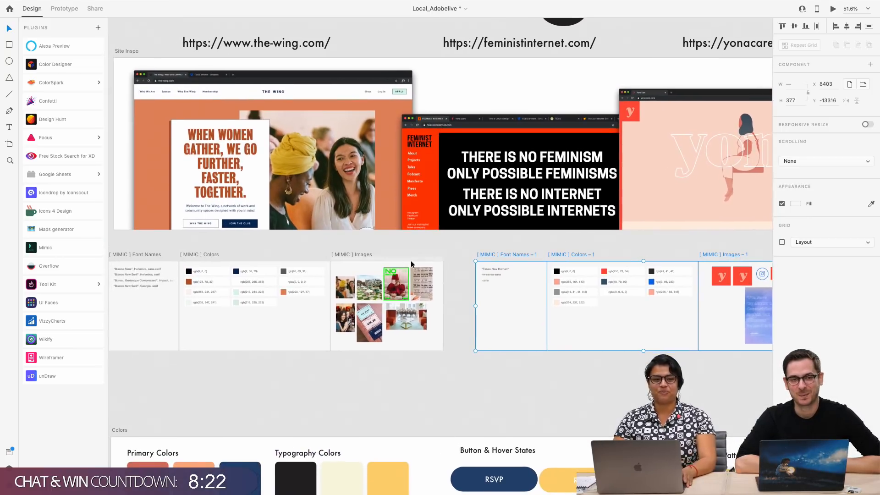
{"action": "scroll", "coordinate": [425, 281], "scroll_direction": "left", "scroll_amount": 6}
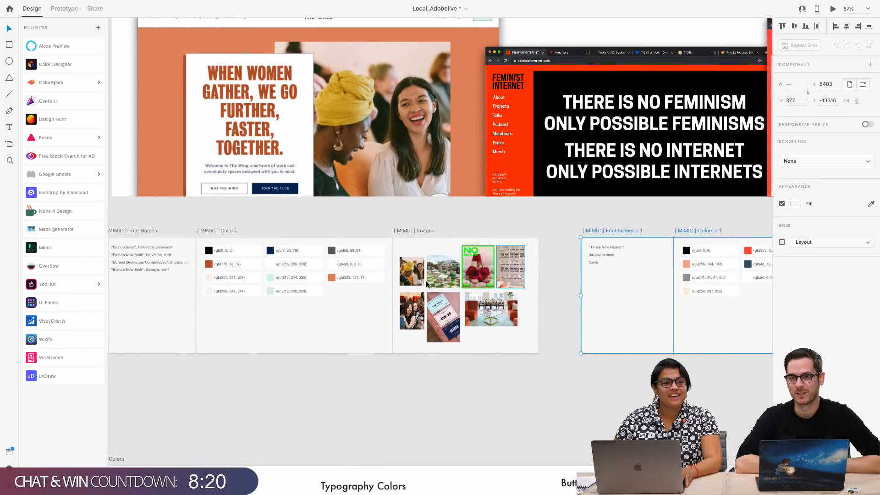
{"action": "scroll", "coordinate": [425, 280], "scroll_direction": "down", "scroll_amount": 1}
{"action": "scroll", "coordinate": [425, 281], "scroll_direction": "left", "scroll_amount": 1}
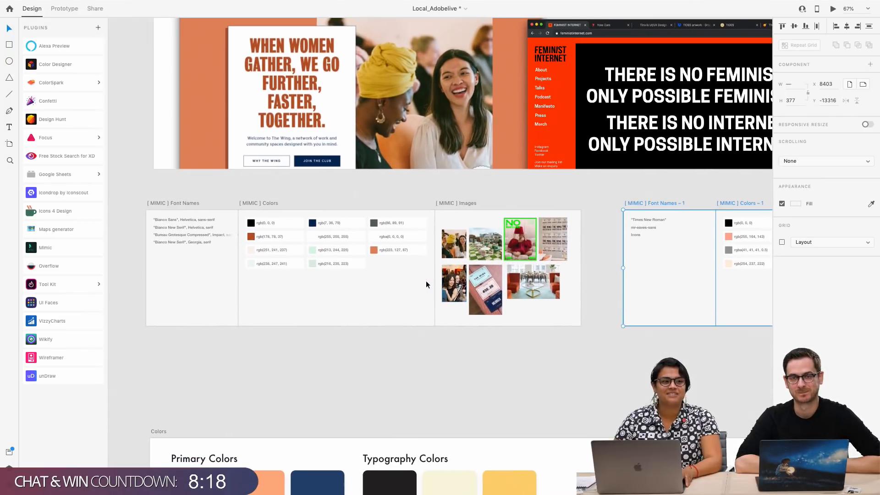
{"action": "scroll", "coordinate": [426, 285], "scroll_direction": "down", "scroll_amount": 1}
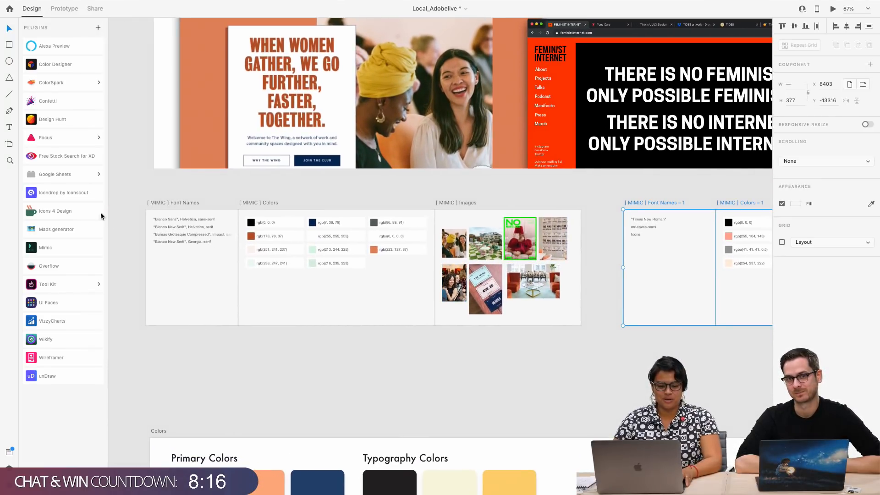
{"action": "scroll", "coordinate": [225, 258], "scroll_direction": "up", "scroll_amount": 2}
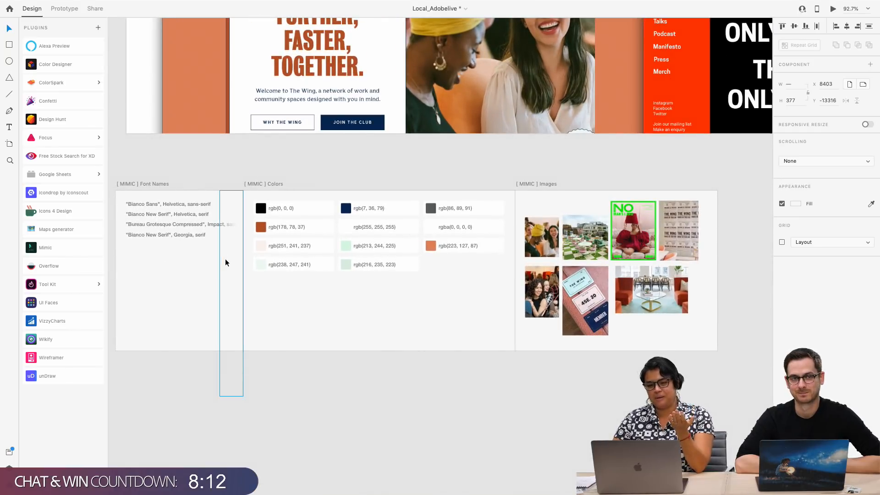
View the Branding section as an overview, relating the site inspiration and MIMIC artboards to the keyword list and the Colors artboard
{"action": "scroll", "coordinate": [224, 259], "scroll_direction": "down", "scroll_amount": 5}
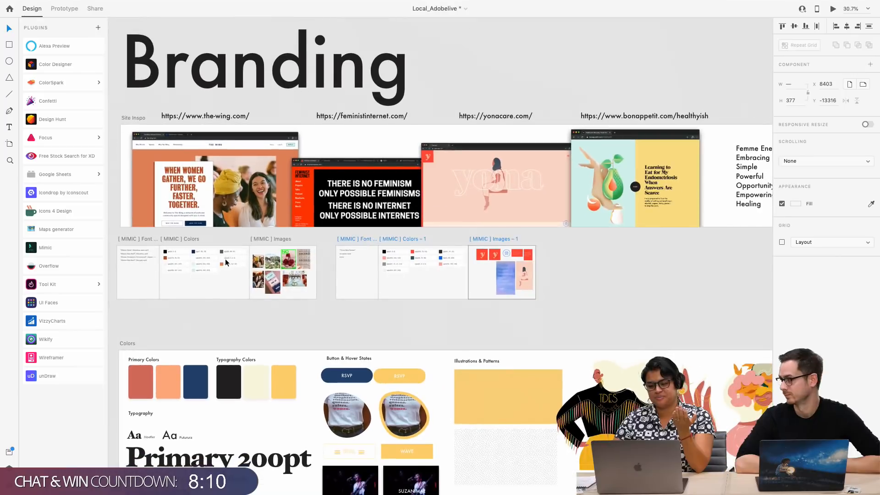
{"action": "scroll", "coordinate": [562, 270], "scroll_direction": "right", "scroll_amount": 3}
{"action": "scroll", "coordinate": [562, 271], "scroll_direction": "down", "scroll_amount": 1}
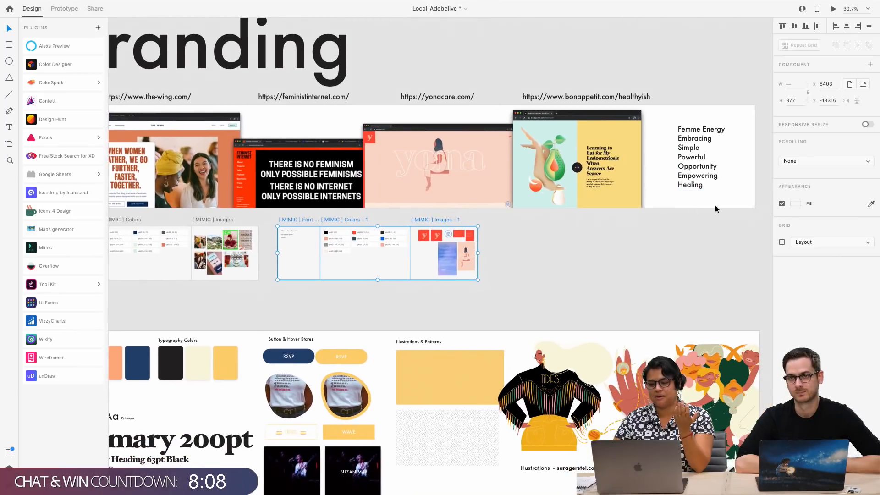
{"action": "scroll", "coordinate": [620, 229], "scroll_direction": "left", "scroll_amount": 4}
{"action": "scroll", "coordinate": [620, 229], "scroll_direction": "up", "scroll_amount": 1}
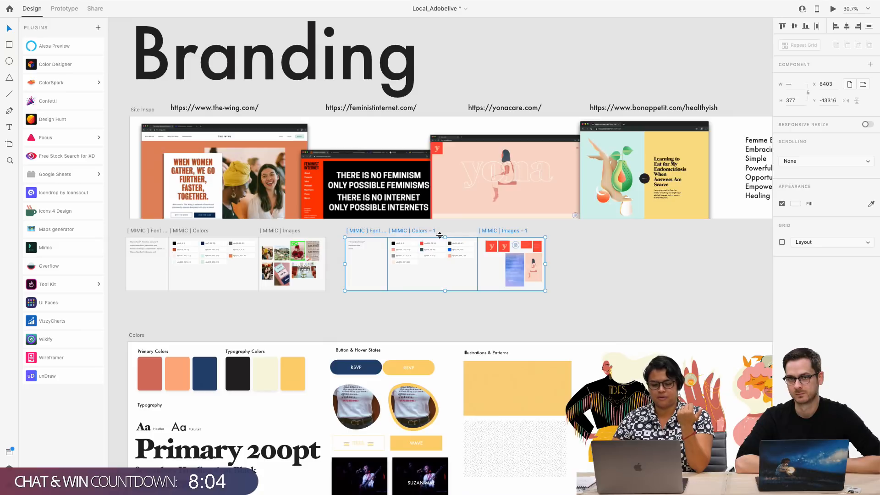
{"action": "scroll", "coordinate": [315, 238], "scroll_direction": "up", "scroll_amount": 3}
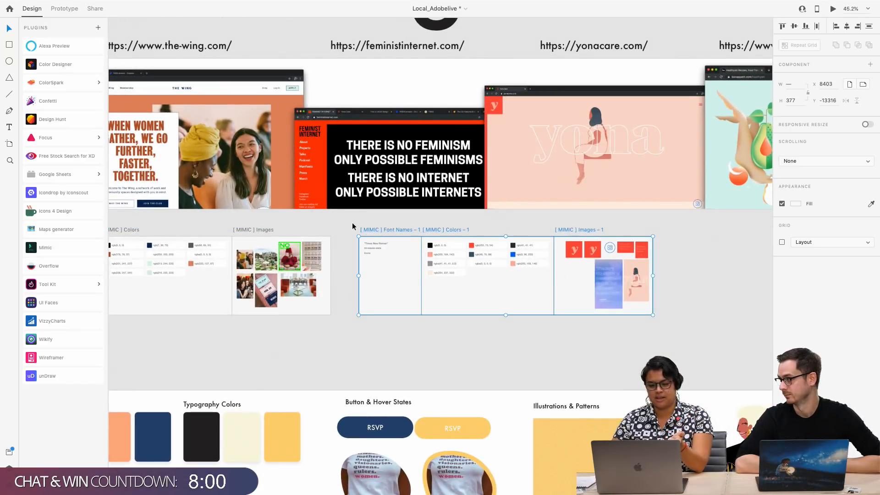
{"action": "scroll", "coordinate": [353, 226], "scroll_direction": "left", "scroll_amount": 1}
{"action": "scroll", "coordinate": [352, 226], "scroll_direction": "down", "scroll_amount": 1}
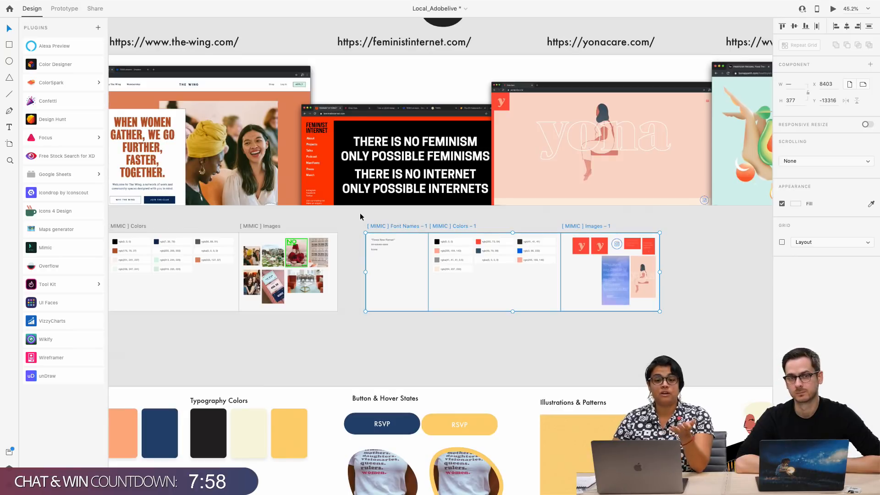
Examine The Wing website screenshot up close, including its navigation, headline typography, photo and buttons
{"action": "scroll", "coordinate": [277, 188], "scroll_direction": "up", "scroll_amount": 5}
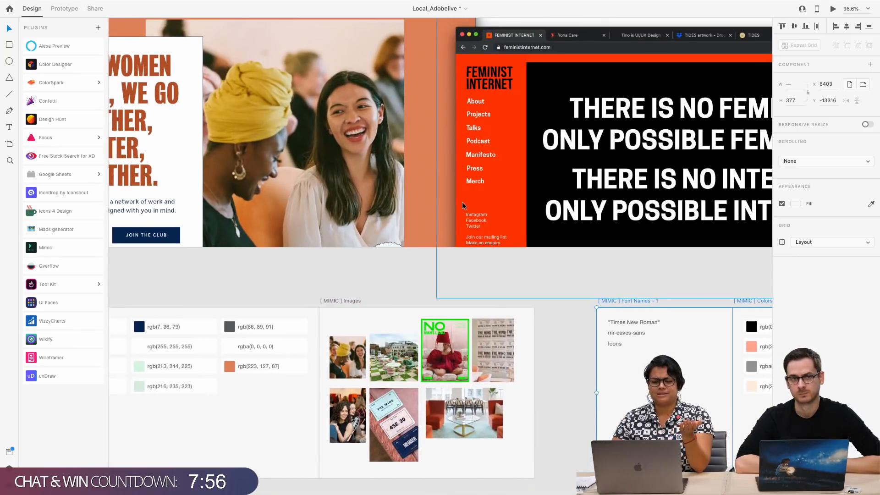
{"action": "scroll", "coordinate": [194, 152], "scroll_direction": "left", "scroll_amount": 3}
{"action": "scroll", "coordinate": [194, 151], "scroll_direction": "up", "scroll_amount": 1}
{"action": "scroll", "coordinate": [194, 151], "scroll_direction": "left", "scroll_amount": 2}
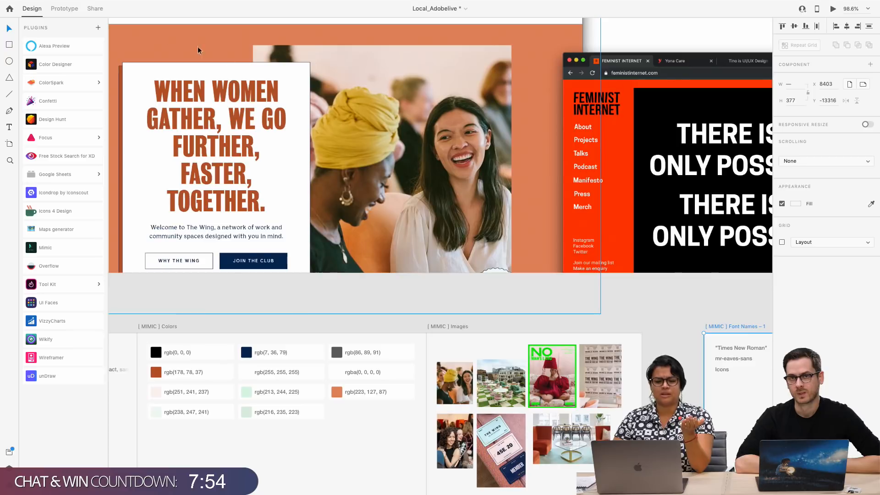
{"action": "scroll", "coordinate": [233, 175], "scroll_direction": "up", "scroll_amount": 1}
{"action": "scroll", "coordinate": [233, 175], "scroll_direction": "up", "scroll_amount": 3}
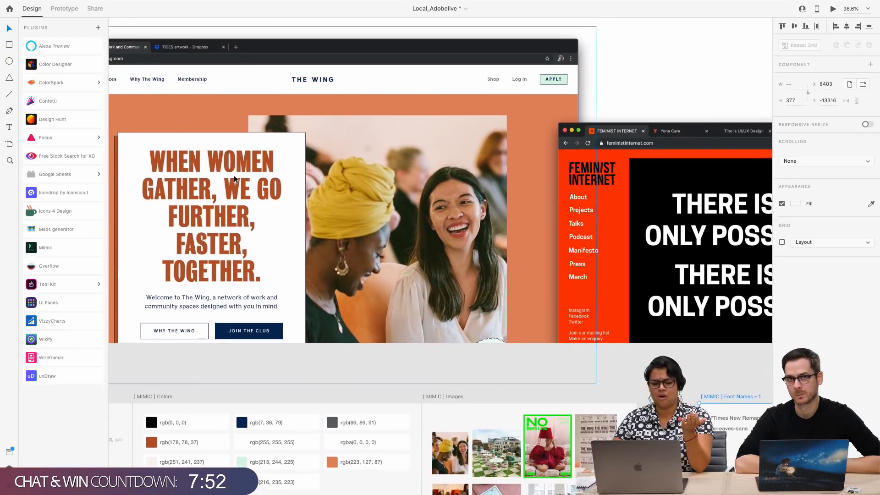
{"action": "scroll", "coordinate": [233, 175], "scroll_direction": "left", "scroll_amount": 1}
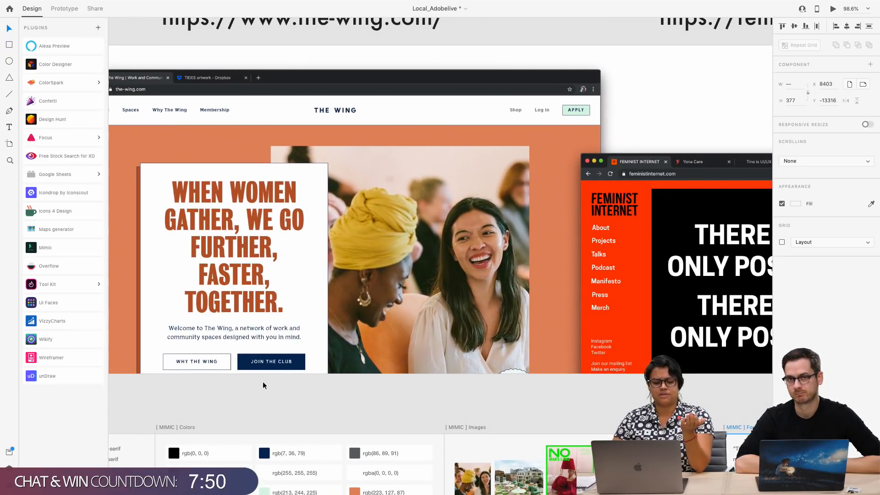
Compare The Wing screenshot with the color swatches and images on the MIMIC artboards directly below it
{"action": "scroll", "coordinate": [401, 356], "scroll_direction": "down", "scroll_amount": 2}
{"action": "scroll", "coordinate": [401, 356], "scroll_direction": "right", "scroll_amount": 2}
{"action": "scroll", "coordinate": [400, 356], "scroll_direction": "down", "scroll_amount": 2}
{"action": "scroll", "coordinate": [400, 356], "scroll_direction": "right", "scroll_amount": 3}
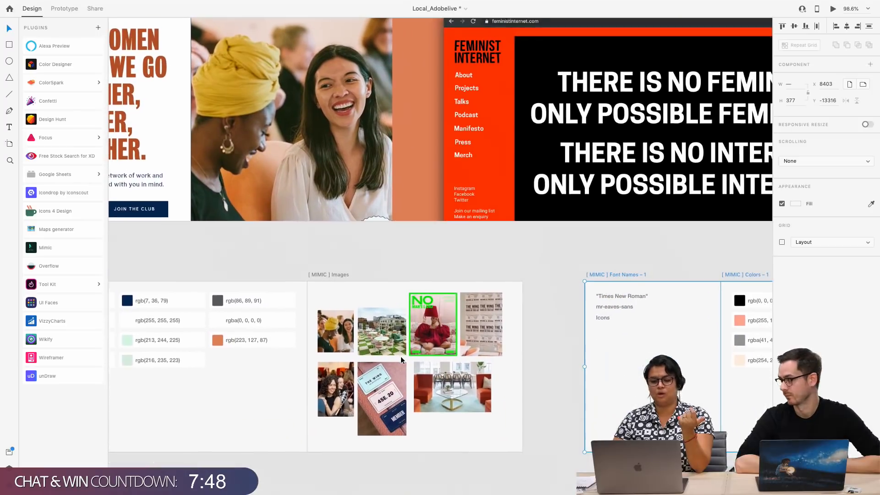
{"action": "scroll", "coordinate": [412, 367], "scroll_direction": "left", "scroll_amount": 6}
{"action": "scroll", "coordinate": [412, 367], "scroll_direction": "down", "scroll_amount": 1}
{"action": "scroll", "coordinate": [411, 368], "scroll_direction": "up", "scroll_amount": 1}
{"action": "scroll", "coordinate": [411, 368], "scroll_direction": "left", "scroll_amount": 1}
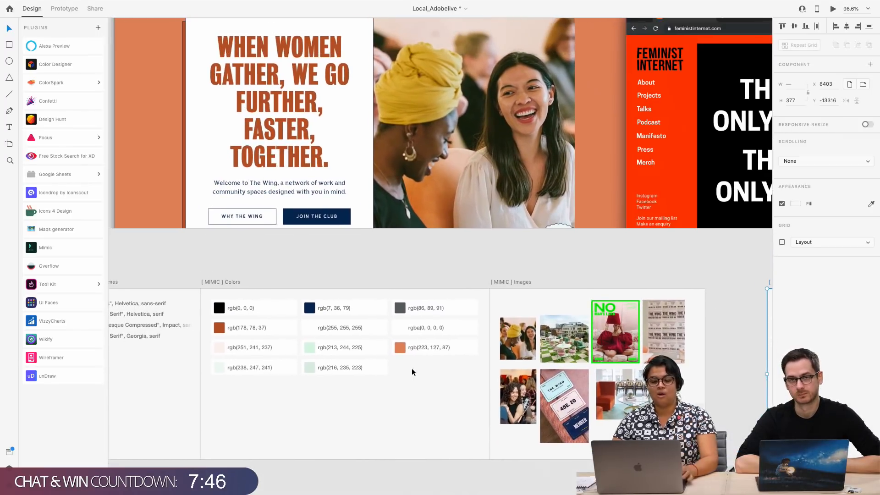
{"action": "scroll", "coordinate": [411, 367], "scroll_direction": "down", "scroll_amount": 2}
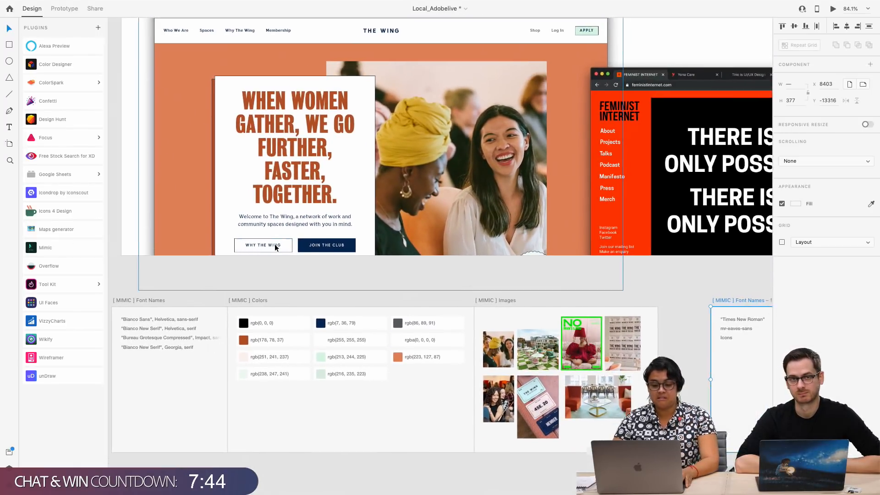
{"action": "scroll", "coordinate": [274, 244], "scroll_direction": "down", "scroll_amount": 5}
{"action": "scroll", "coordinate": [274, 244], "scroll_direction": "right", "scroll_amount": 3}
{"action": "scroll", "coordinate": [274, 244], "scroll_direction": "right", "scroll_amount": 5}
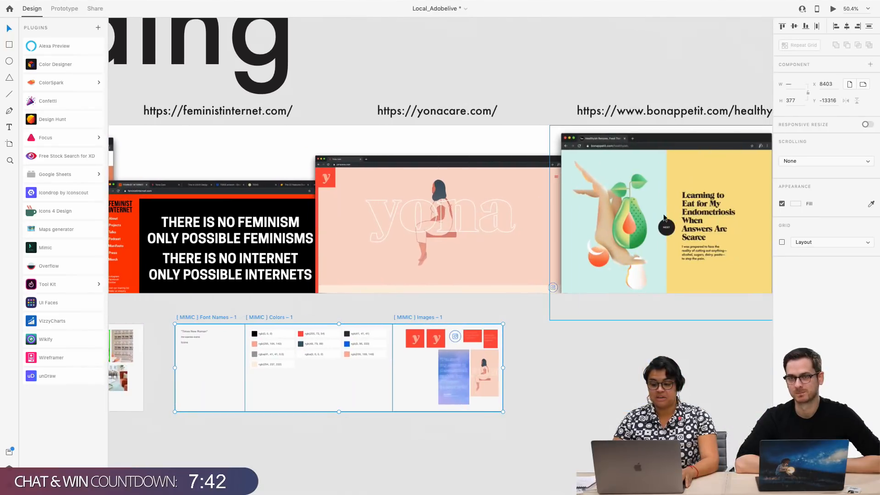
{"action": "left_click", "coordinate": [700, 114]}
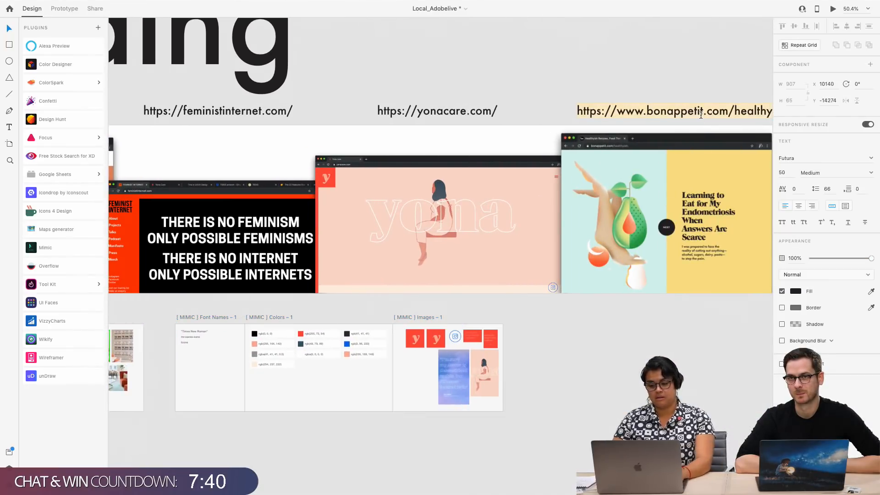
{"action": "left_click", "coordinate": [61, 253]}
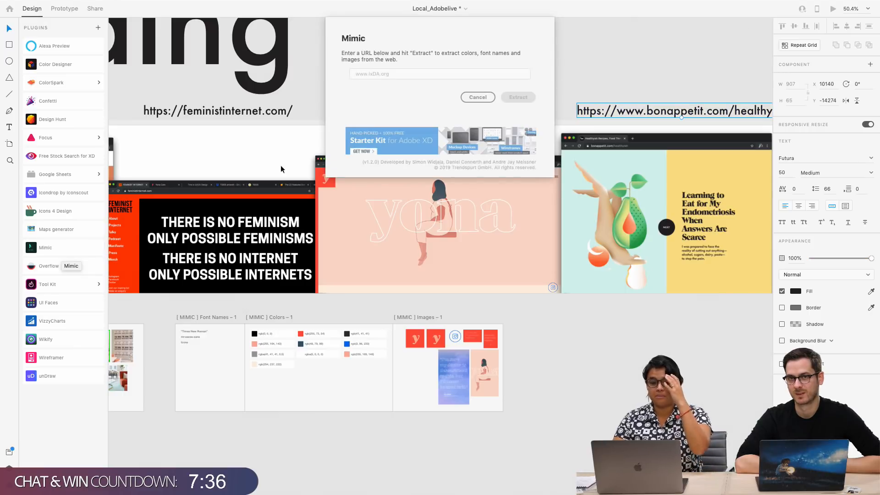
{"action": "left_click", "coordinate": [377, 76]}
{"action": "type", "text": "https://www.bonappetit.com/healthyish"}
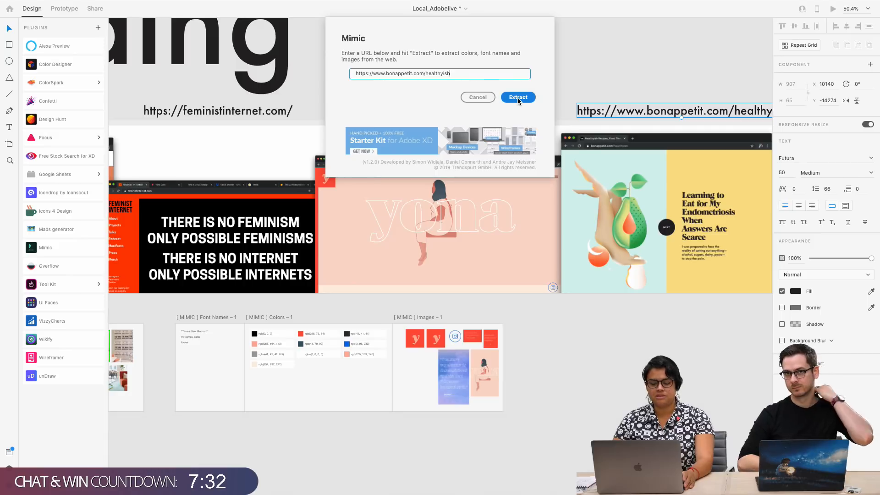
{"action": "left_click", "coordinate": [518, 97]}
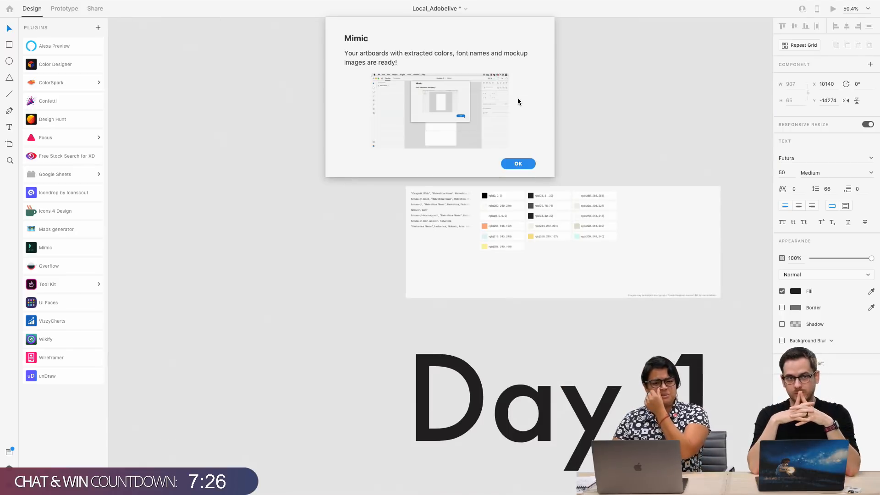
{"action": "left_click", "coordinate": [516, 164]}
Cut the newly extracted MIMIC Font Names and Colors artboards located above the Day 1 heading
{"action": "scroll", "coordinate": [551, 194], "scroll_direction": "up", "scroll_amount": 3}
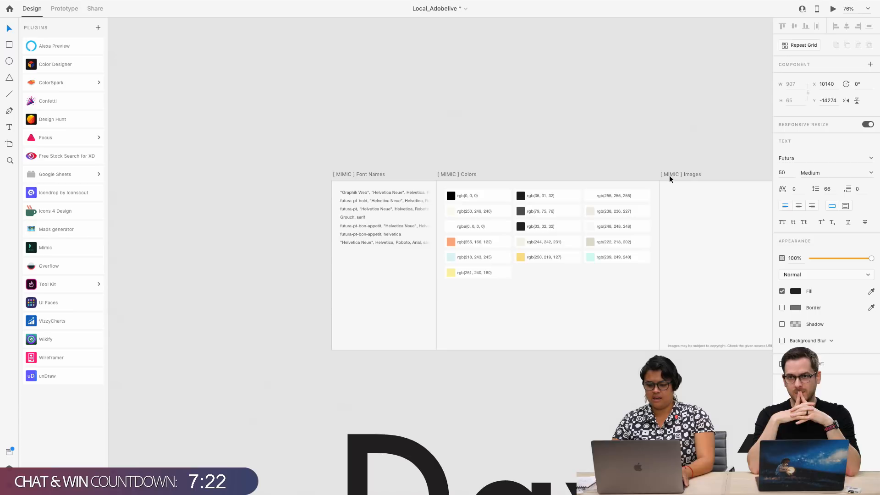
{"action": "left_click", "coordinate": [357, 174]}
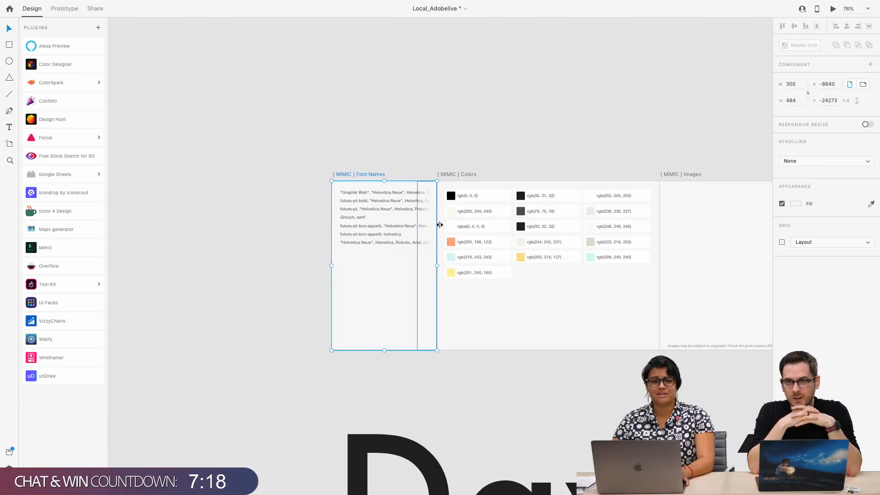
{"action": "scroll", "coordinate": [437, 226], "scroll_direction": "up", "scroll_amount": 5}
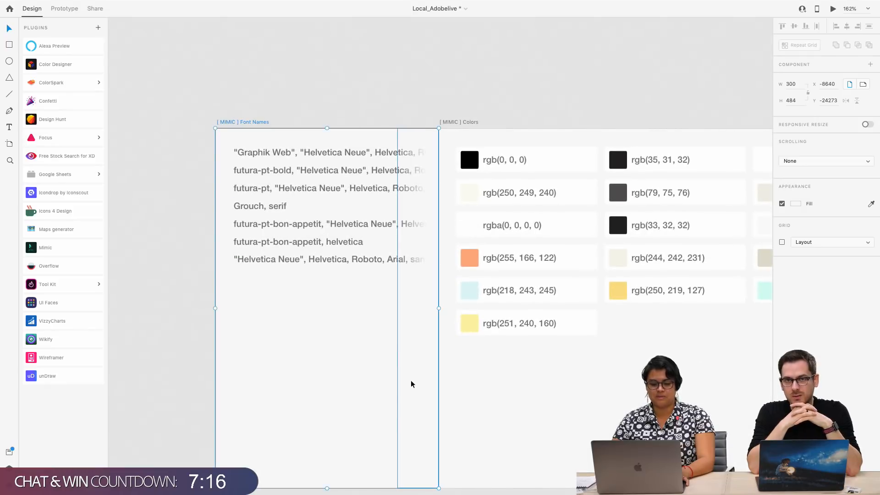
{"action": "scroll", "coordinate": [410, 383], "scroll_direction": "down", "scroll_amount": 5}
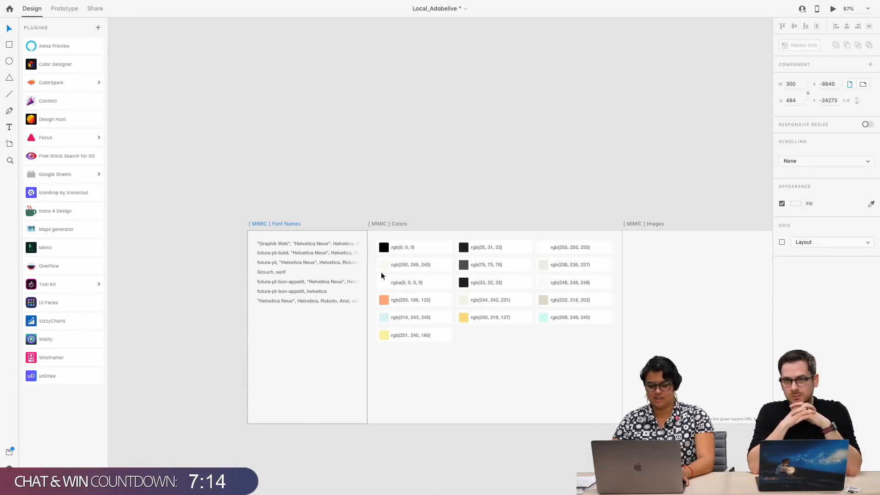
{"action": "left_click", "coordinate": [390, 223], "text": "shift"}
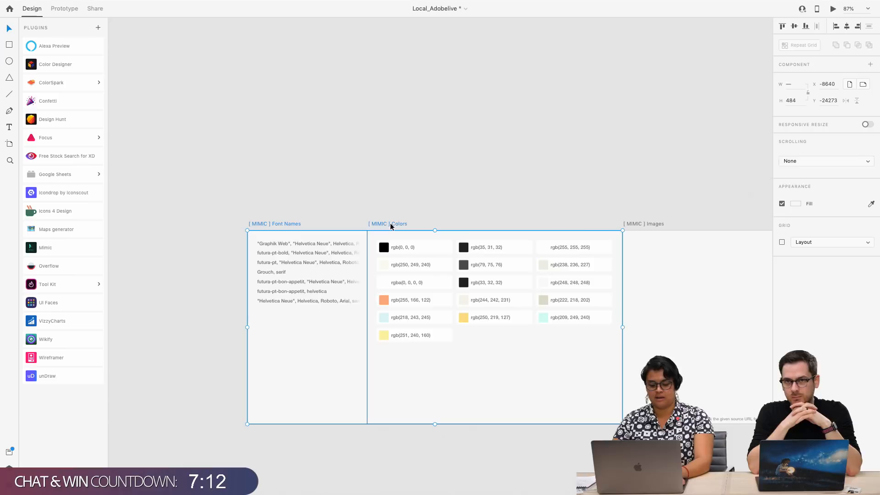
{"action": "key", "text": "super+x"}
Paste the cut MIMIC artboards in the Branding section, below the Bon Appétit screenshot and beside the other MIMIC sets
{"action": "scroll", "coordinate": [390, 224], "scroll_direction": "down", "scroll_amount": 15}
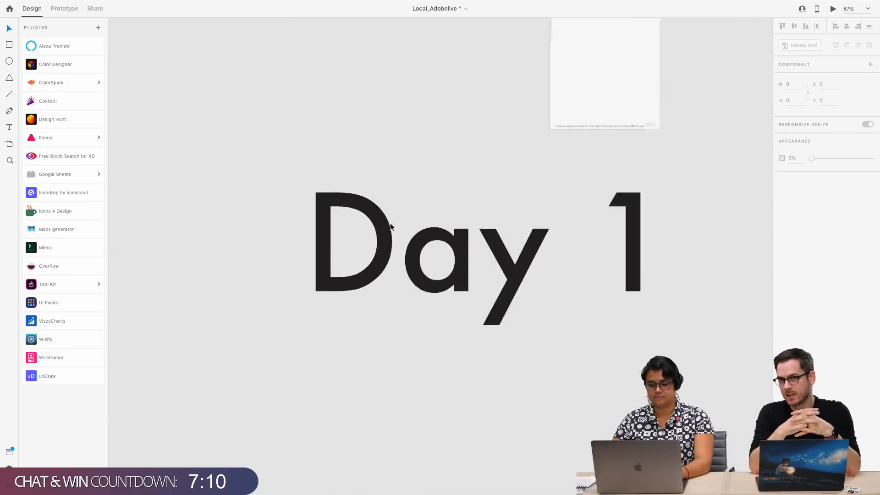
{"action": "scroll", "coordinate": [390, 223], "scroll_direction": "right", "scroll_amount": 5}
{"action": "scroll", "coordinate": [331, 302], "scroll_direction": "down", "scroll_amount": 3}
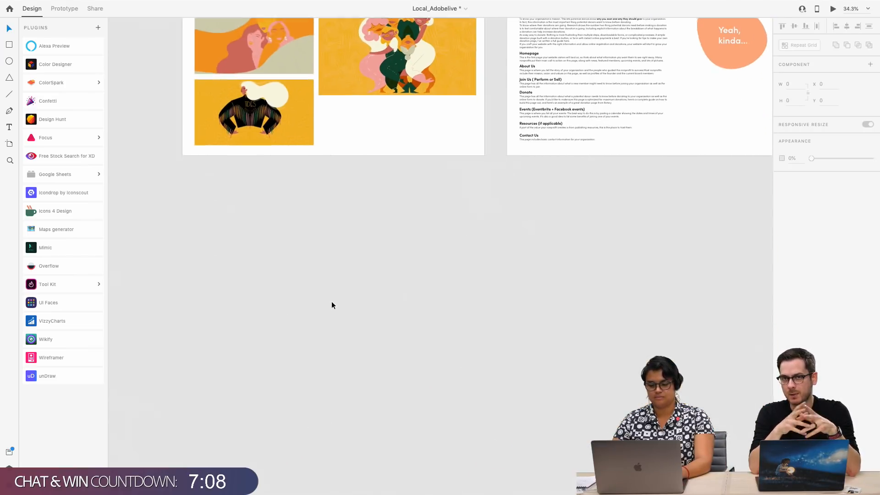
{"action": "scroll", "coordinate": [332, 301], "scroll_direction": "down", "scroll_amount": 10}
{"action": "scroll", "coordinate": [331, 302], "scroll_direction": "right", "scroll_amount": 4}
{"action": "scroll", "coordinate": [331, 301], "scroll_direction": "up", "scroll_amount": 1}
{"action": "scroll", "coordinate": [389, 337], "scroll_direction": "right", "scroll_amount": 3}
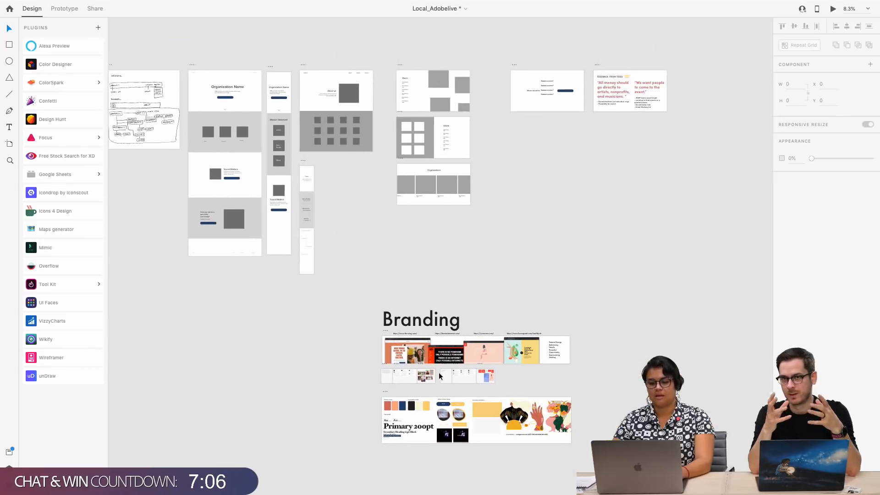
{"action": "scroll", "coordinate": [601, 343], "scroll_direction": "up", "scroll_amount": 3}
{"action": "scroll", "coordinate": [602, 347], "scroll_direction": "up", "scroll_amount": 4}
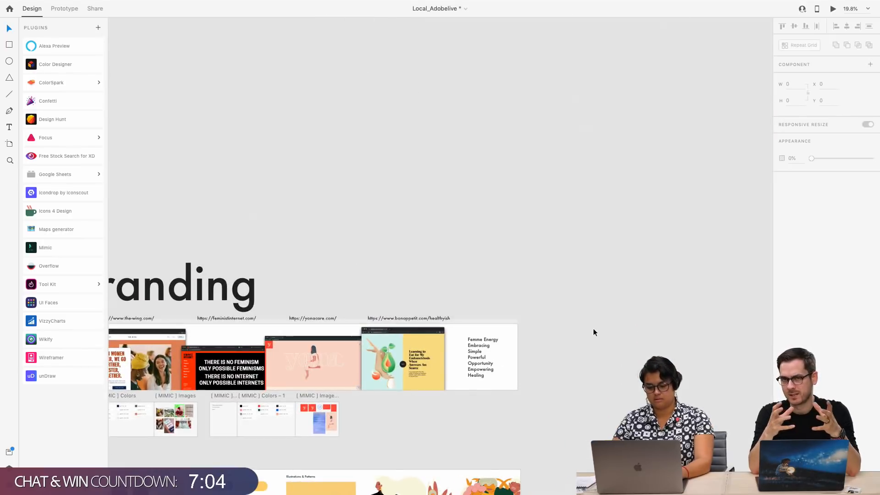
{"action": "key", "text": "super+v"}
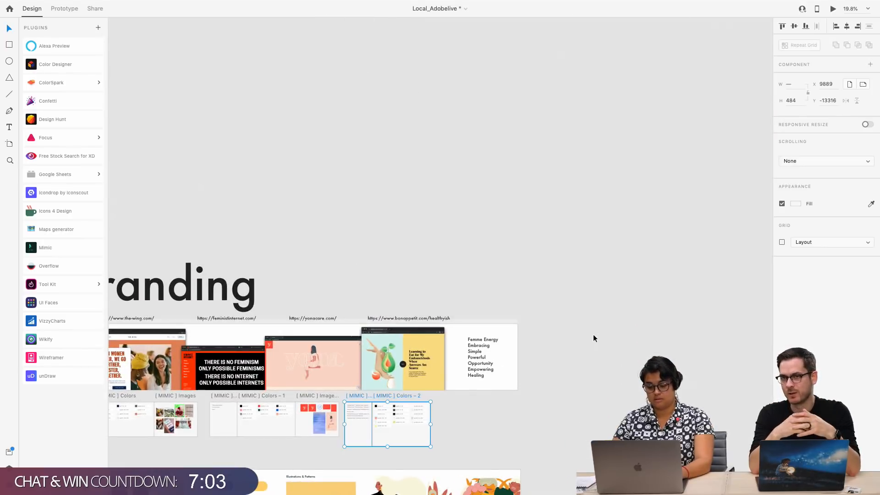
{"action": "left_click", "coordinate": [461, 413]}
Review the Branding section, comparing the site inspiration and MIMIC sets with the palette and typography on the Colors artboard
{"action": "scroll", "coordinate": [418, 409], "scroll_direction": "left", "scroll_amount": 4}
{"action": "scroll", "coordinate": [418, 409], "scroll_direction": "down", "scroll_amount": 1}
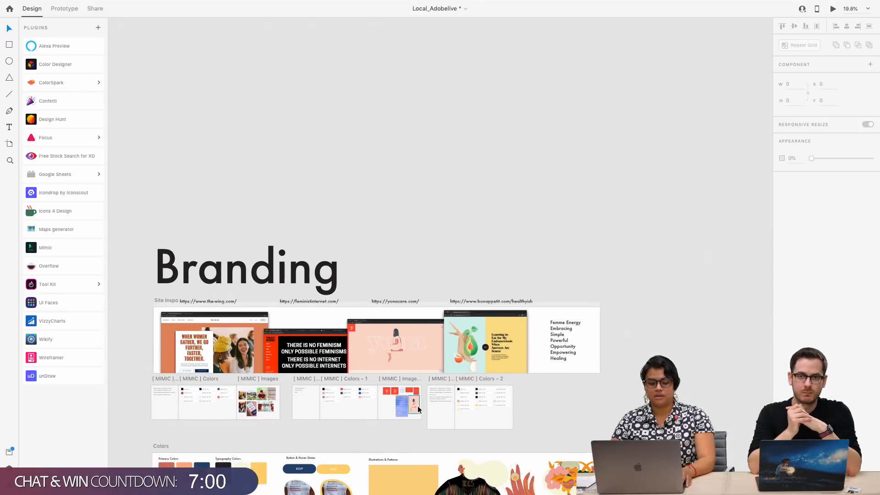
{"action": "scroll", "coordinate": [386, 410], "scroll_direction": "up", "scroll_amount": 4}
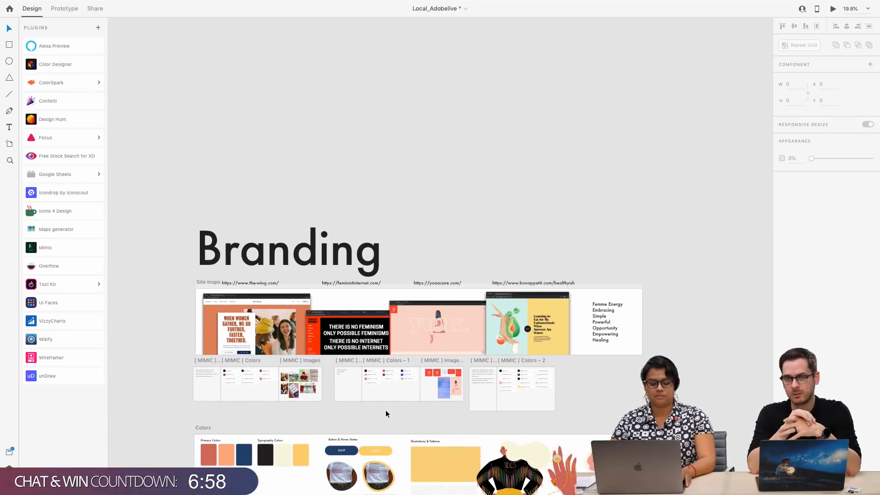
{"action": "scroll", "coordinate": [385, 414], "scroll_direction": "left", "scroll_amount": 1}
{"action": "scroll", "coordinate": [386, 413], "scroll_direction": "up", "scroll_amount": 1}
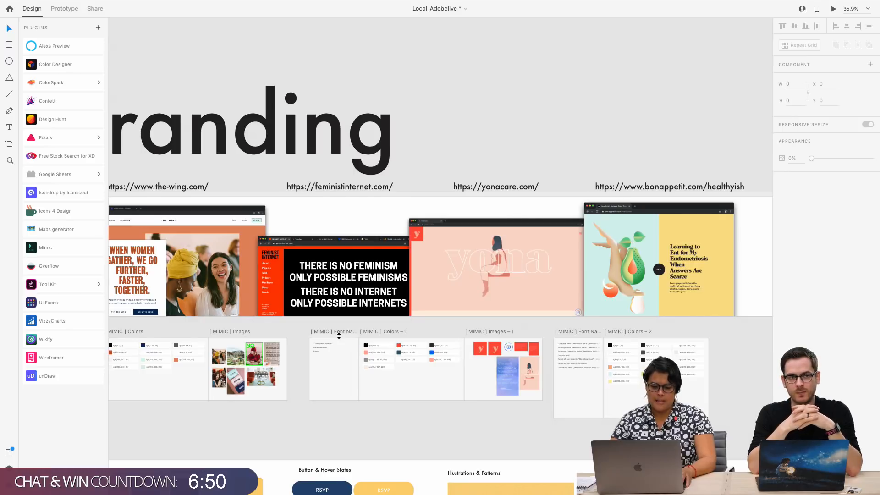
{"action": "scroll", "coordinate": [338, 335], "scroll_direction": "left", "scroll_amount": 4}
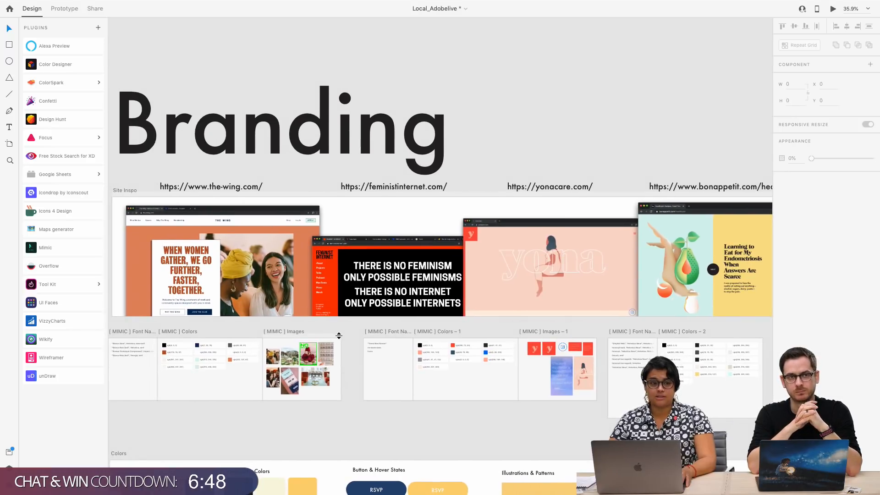
{"action": "scroll", "coordinate": [283, 353], "scroll_direction": "down", "scroll_amount": 10}
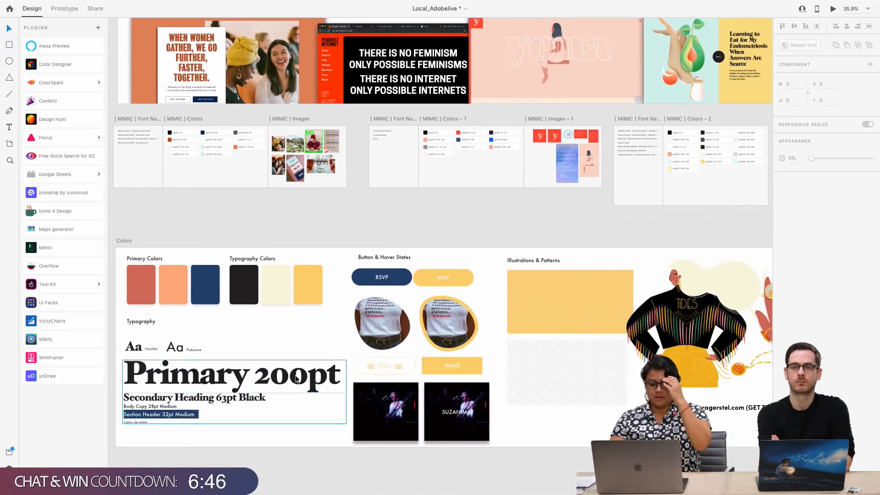
{"action": "scroll", "coordinate": [295, 378], "scroll_direction": "up", "scroll_amount": 5}
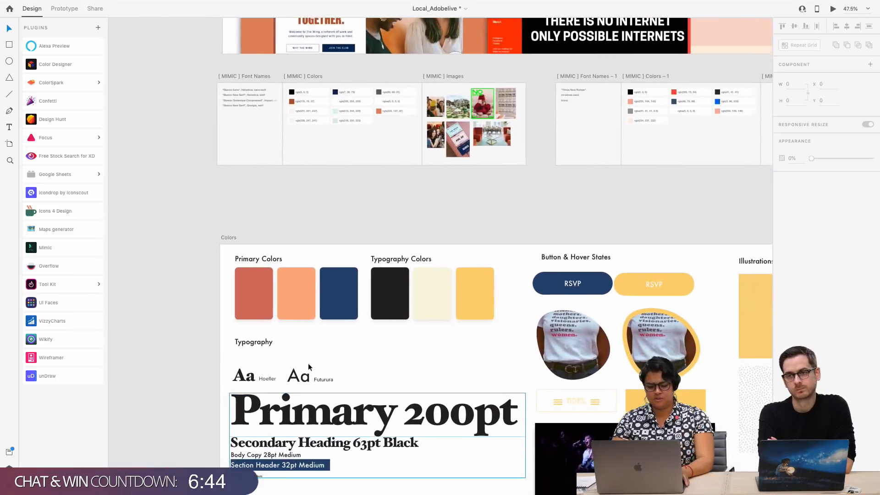
{"action": "scroll", "coordinate": [307, 363], "scroll_direction": "down", "scroll_amount": 3}
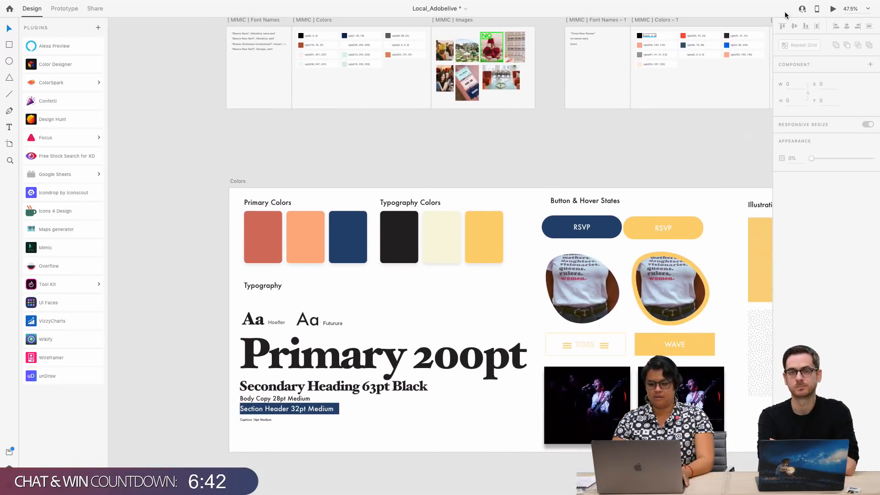
Preview the Colors artboard full screen to present its colors, typography, buttons and illustrations, and close the preview
{"action": "left_click", "coordinate": [833, 9]}
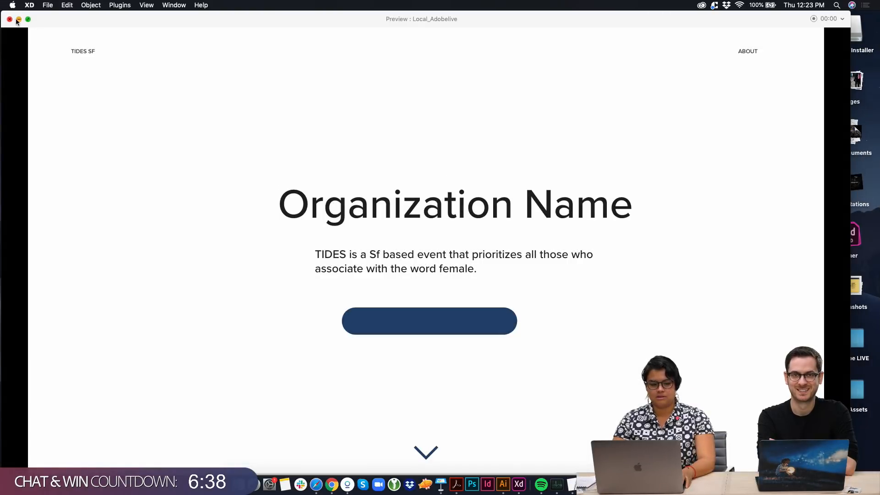
{"action": "left_click", "coordinate": [17, 20]}
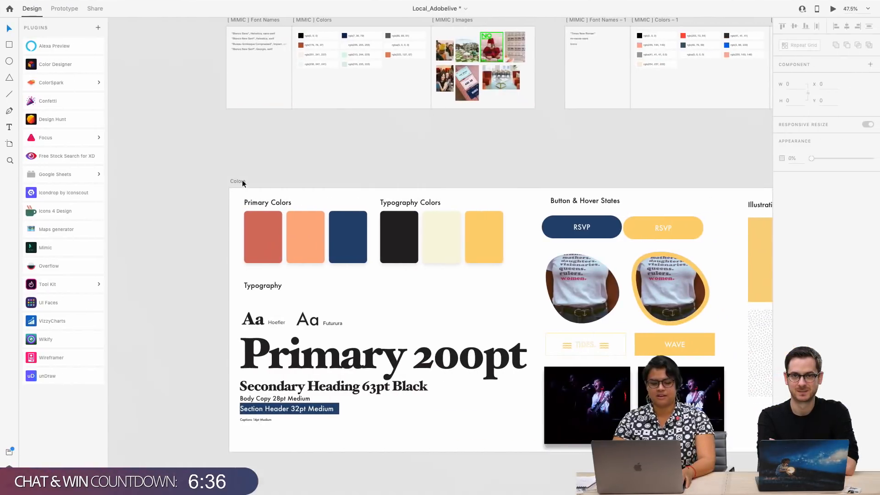
{"action": "left_click", "coordinate": [241, 181]}
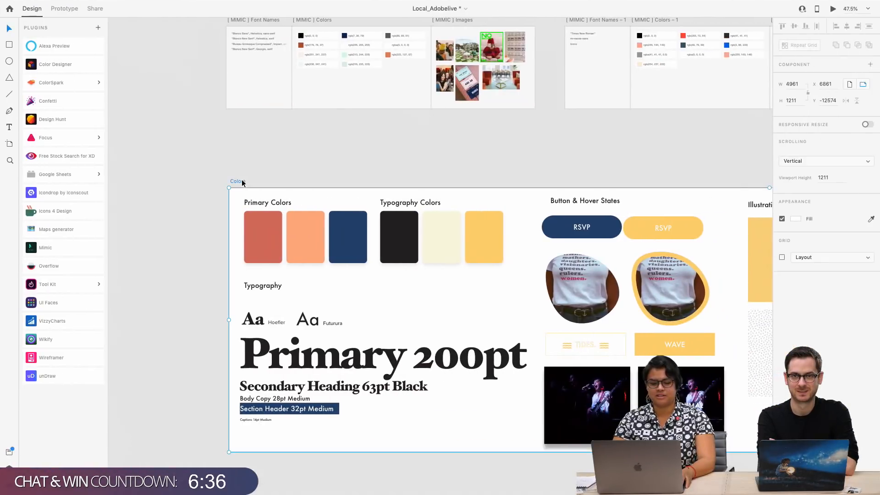
{"action": "scroll", "coordinate": [295, 169], "scroll_direction": "right", "scroll_amount": 4}
{"action": "scroll", "coordinate": [295, 169], "scroll_direction": "down", "scroll_amount": 1}
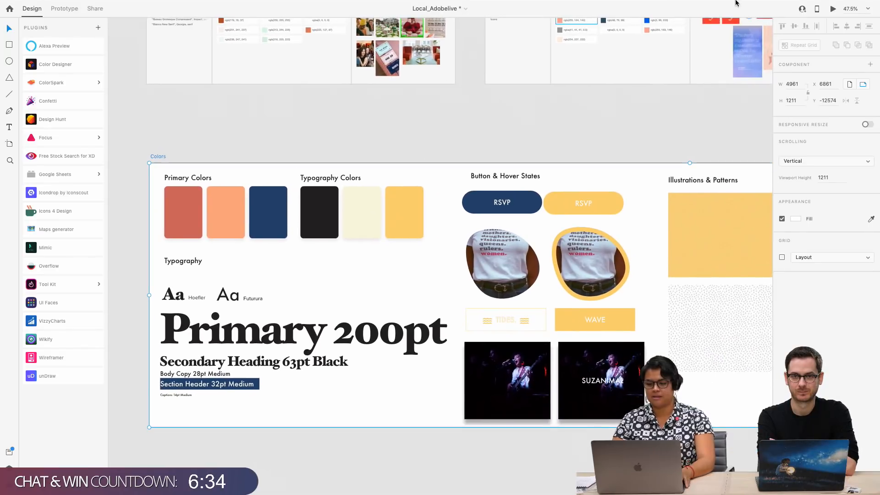
{"action": "left_click", "coordinate": [836, 11]}
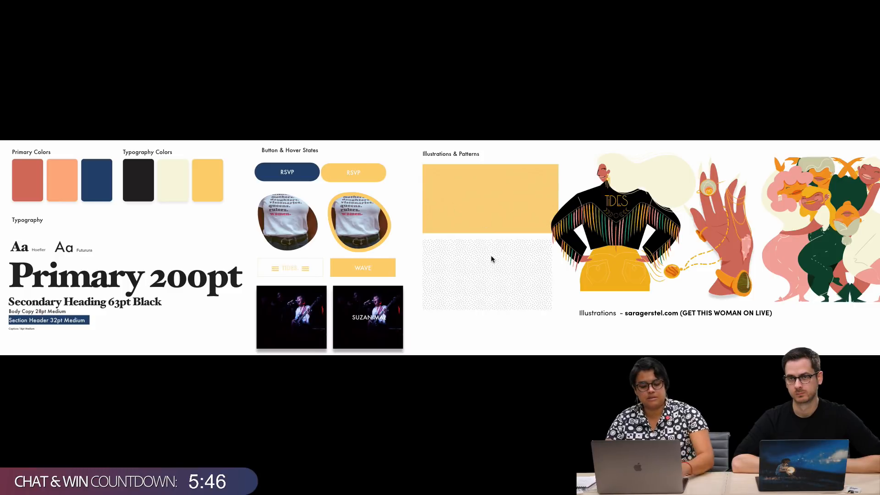
{"action": "key", "text": "Escape"}
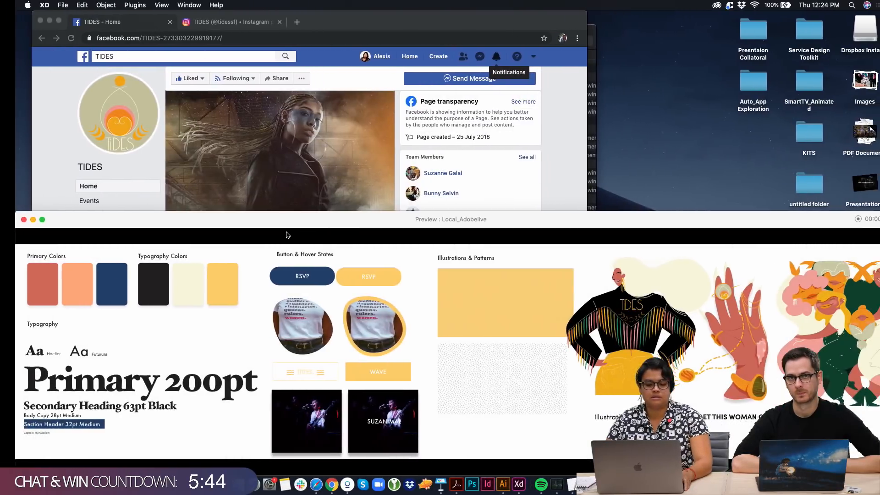
{"action": "key", "text": "ctrl+Right"}
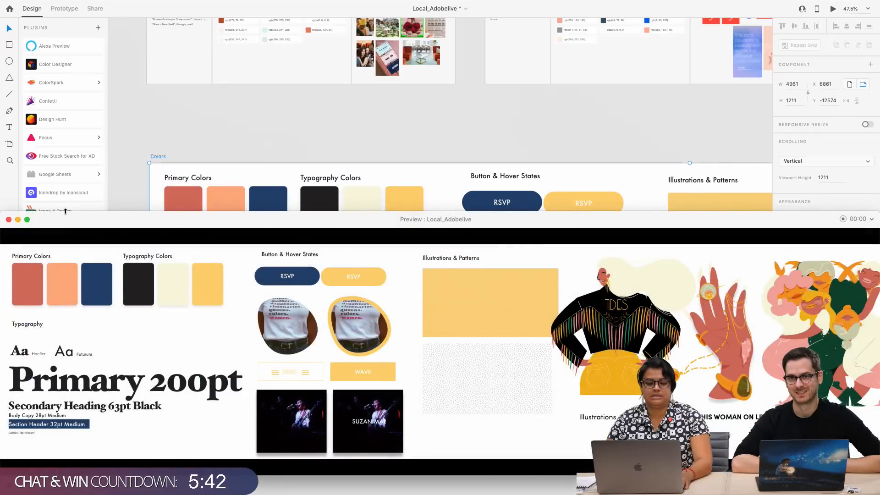
{"action": "left_click", "coordinate": [9, 220]}
Examine the button and hover states, the two patterns and the TIDES illustrations on the Colors artboard up close
{"action": "scroll", "coordinate": [511, 282], "scroll_direction": "up", "scroll_amount": 5}
{"action": "scroll", "coordinate": [510, 281], "scroll_direction": "right", "scroll_amount": 2}
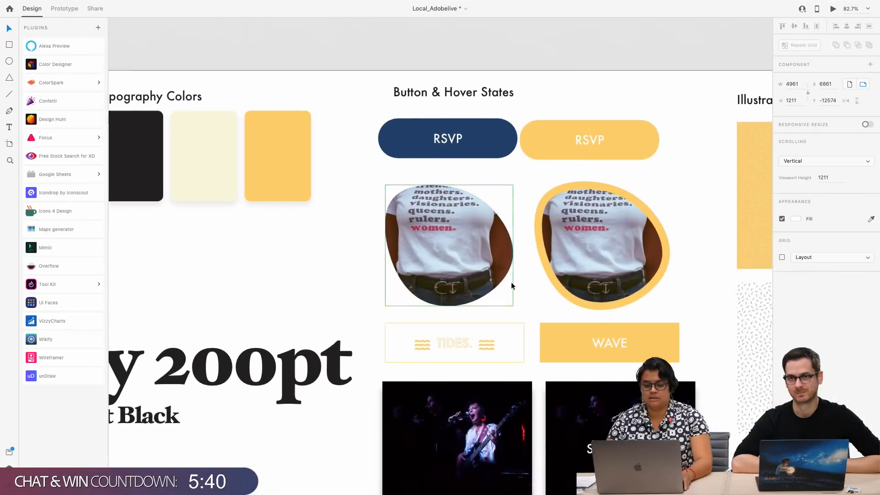
{"action": "scroll", "coordinate": [510, 282], "scroll_direction": "up", "scroll_amount": 8}
{"action": "scroll", "coordinate": [511, 284], "scroll_direction": "right", "scroll_amount": 5}
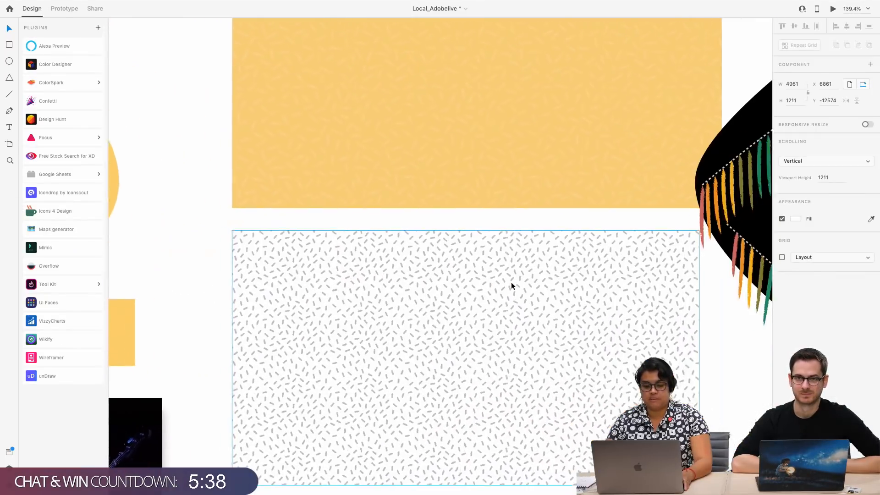
{"action": "scroll", "coordinate": [511, 284], "scroll_direction": "up", "scroll_amount": 2}
{"action": "scroll", "coordinate": [512, 286], "scroll_direction": "up", "scroll_amount": 4}
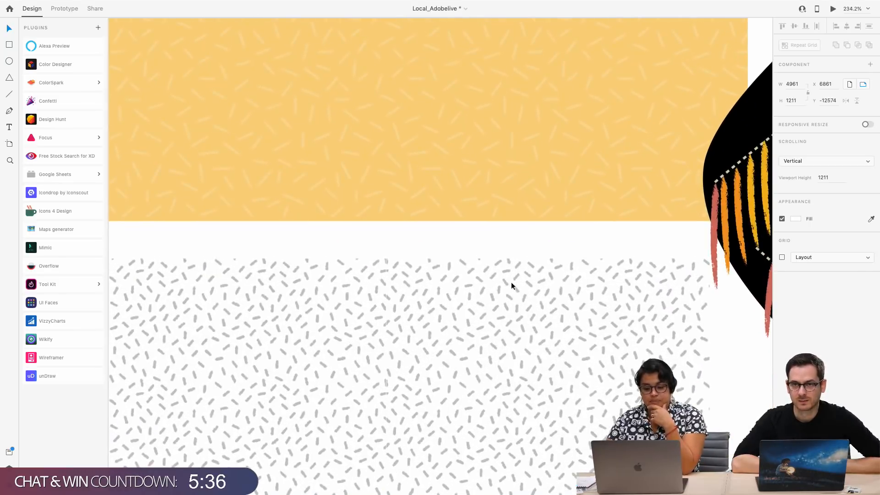
{"action": "scroll", "coordinate": [512, 286], "scroll_direction": "up", "scroll_amount": 2}
{"action": "scroll", "coordinate": [512, 286], "scroll_direction": "down", "scroll_amount": 5}
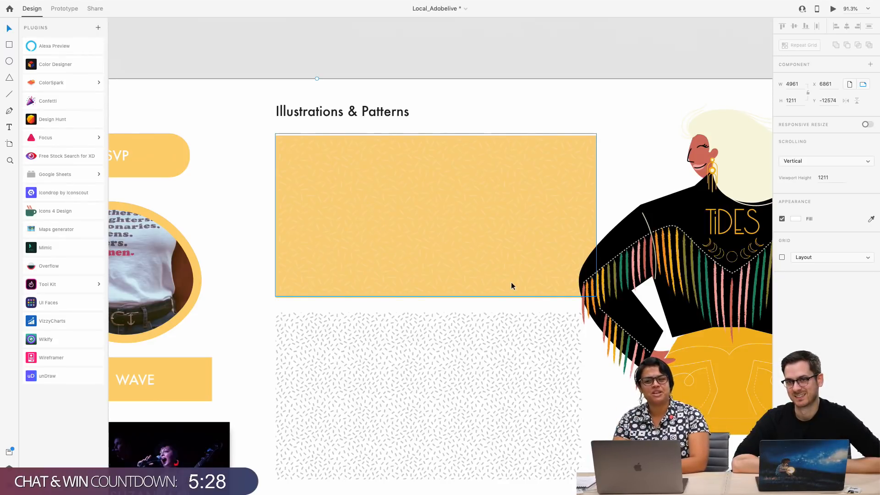
{"action": "scroll", "coordinate": [531, 288], "scroll_direction": "down", "scroll_amount": 1}
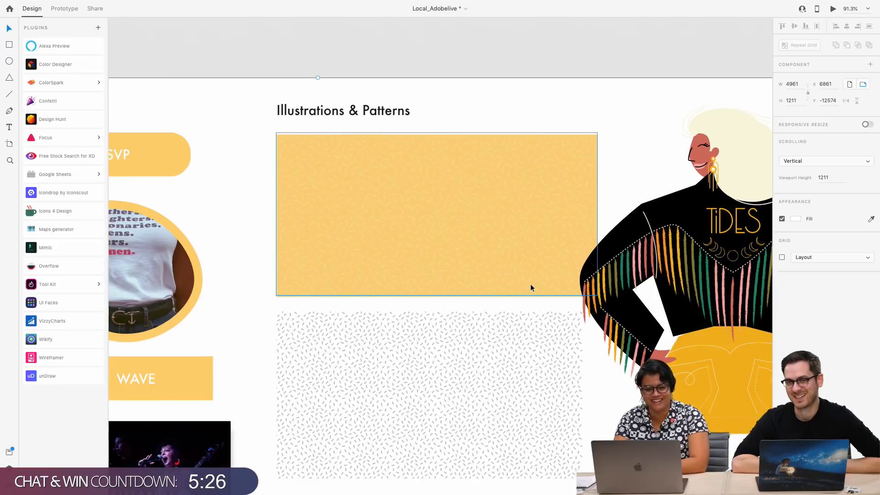
{"action": "scroll", "coordinate": [531, 288], "scroll_direction": "left", "scroll_amount": 3}
{"action": "scroll", "coordinate": [531, 287], "scroll_direction": "right", "scroll_amount": 10}
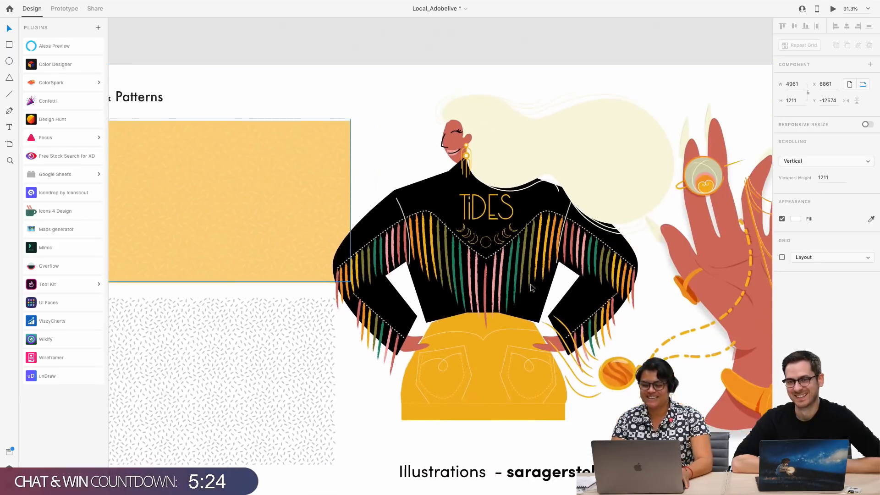
Examine the TIDES jacket, jeweled hand and group of women illustrations and the illustrator credit on the Colors artboard
{"action": "scroll", "coordinate": [530, 287], "scroll_direction": "right", "scroll_amount": 10}
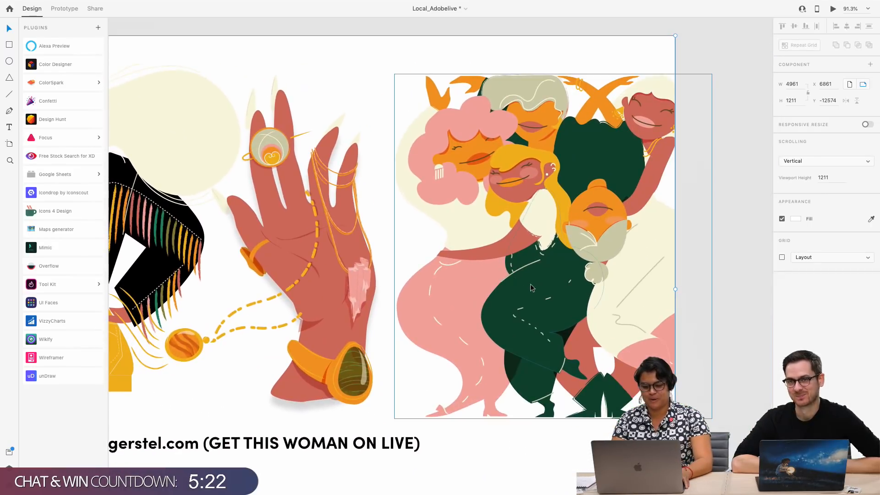
{"action": "scroll", "coordinate": [530, 287], "scroll_direction": "left", "scroll_amount": 5}
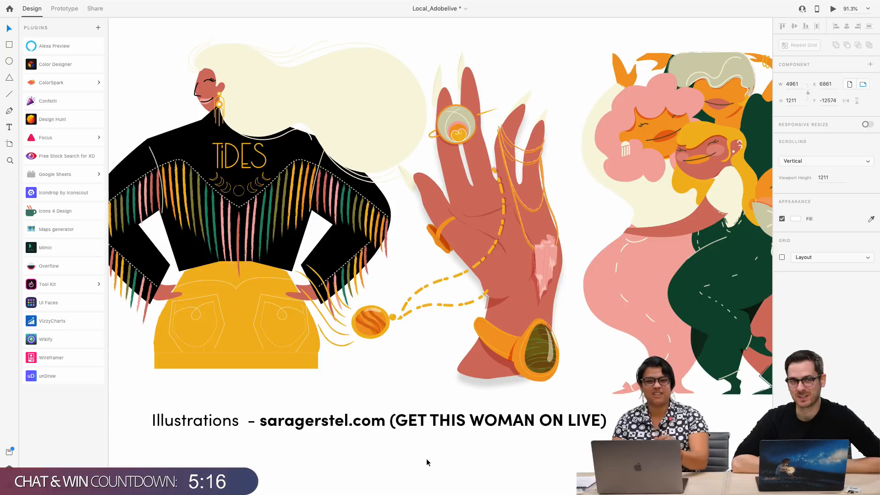
{"action": "scroll", "coordinate": [426, 457], "scroll_direction": "down", "scroll_amount": 10}
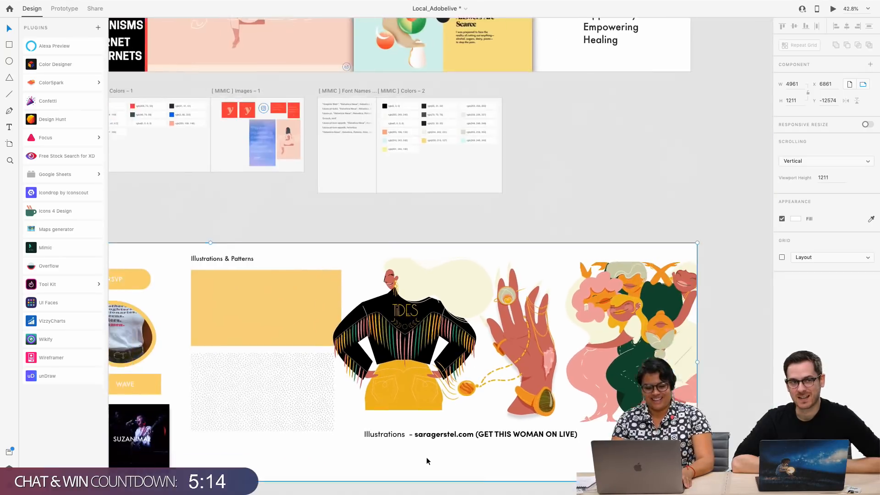
{"action": "scroll", "coordinate": [426, 460], "scroll_direction": "left", "scroll_amount": 5}
{"action": "scroll", "coordinate": [426, 460], "scroll_direction": "right", "scroll_amount": 4}
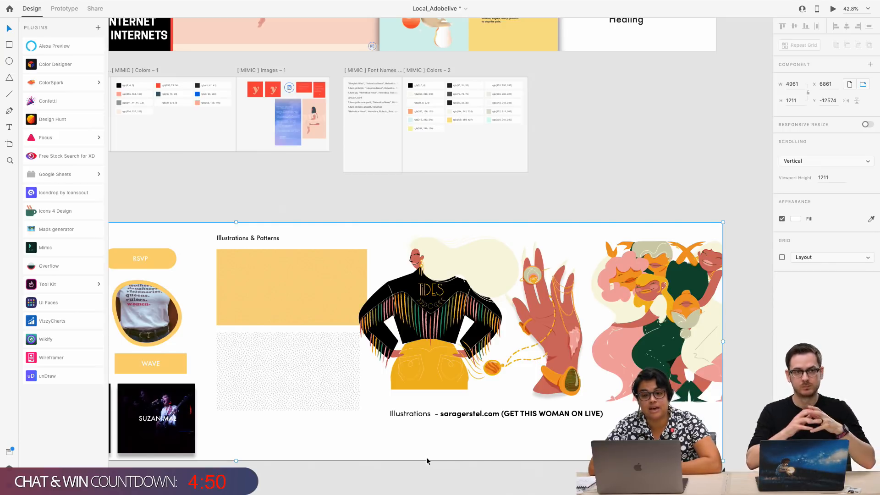
{"action": "scroll", "coordinate": [452, 329], "scroll_direction": "up", "scroll_amount": 3}
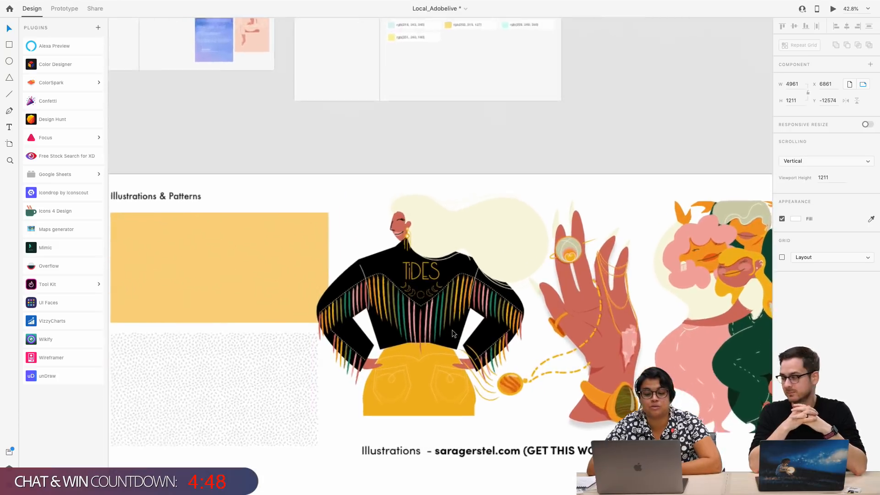
{"action": "scroll", "coordinate": [452, 329], "scroll_direction": "right", "scroll_amount": 5}
{"action": "scroll", "coordinate": [451, 329], "scroll_direction": "down", "scroll_amount": 2}
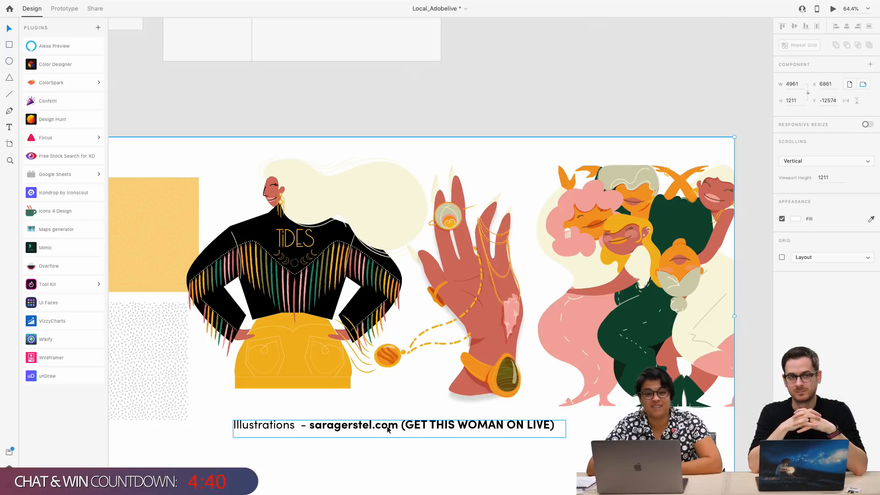
{"action": "scroll", "coordinate": [387, 430], "scroll_direction": "up", "scroll_amount": 1}
{"action": "scroll", "coordinate": [387, 430], "scroll_direction": "up", "scroll_amount": 3}
{"action": "scroll", "coordinate": [388, 429], "scroll_direction": "down", "scroll_amount": 5}
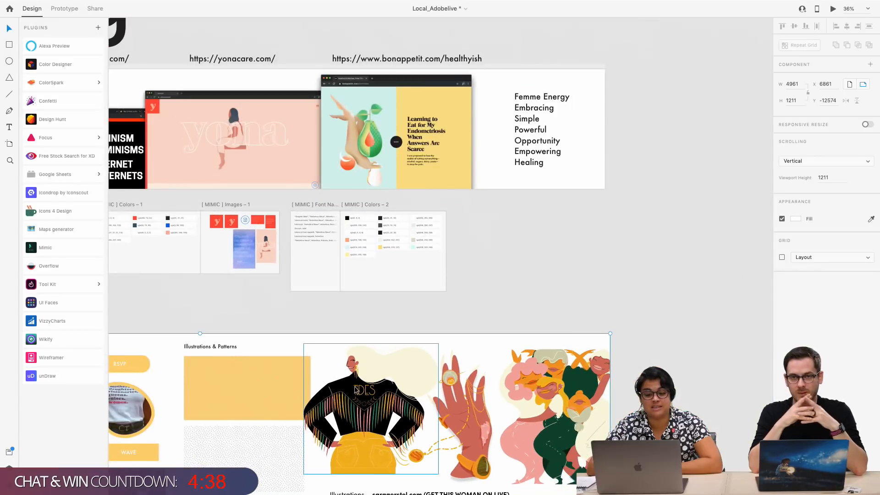
{"action": "scroll", "coordinate": [356, 396], "scroll_direction": "down", "scroll_amount": 1}
{"action": "scroll", "coordinate": [356, 396], "scroll_direction": "up", "scroll_amount": 3}
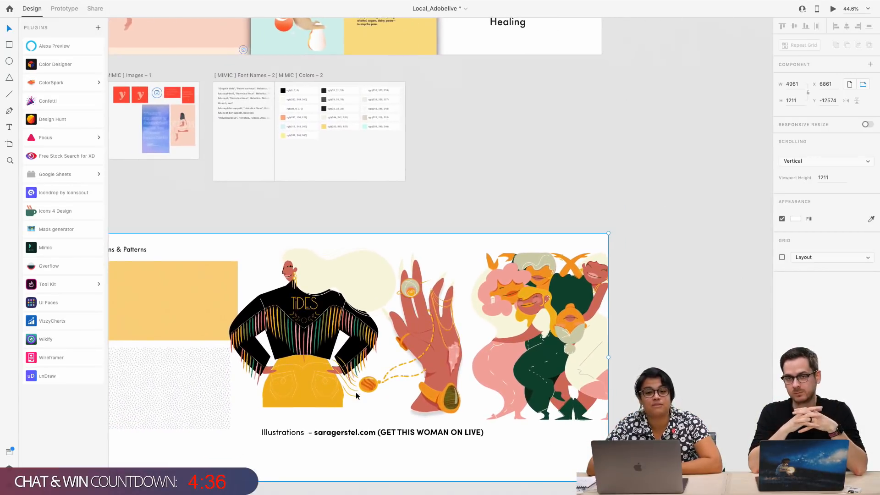
{"action": "scroll", "coordinate": [356, 395], "scroll_direction": "down", "scroll_amount": 1}
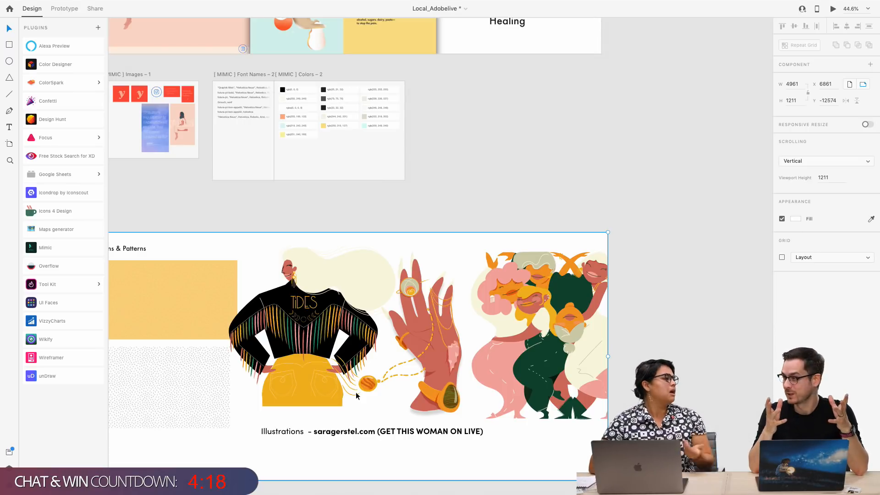
Review the primary colors, typography and button states at the start of the Colors artboard
{"action": "scroll", "coordinate": [356, 392], "scroll_direction": "left", "scroll_amount": 10}
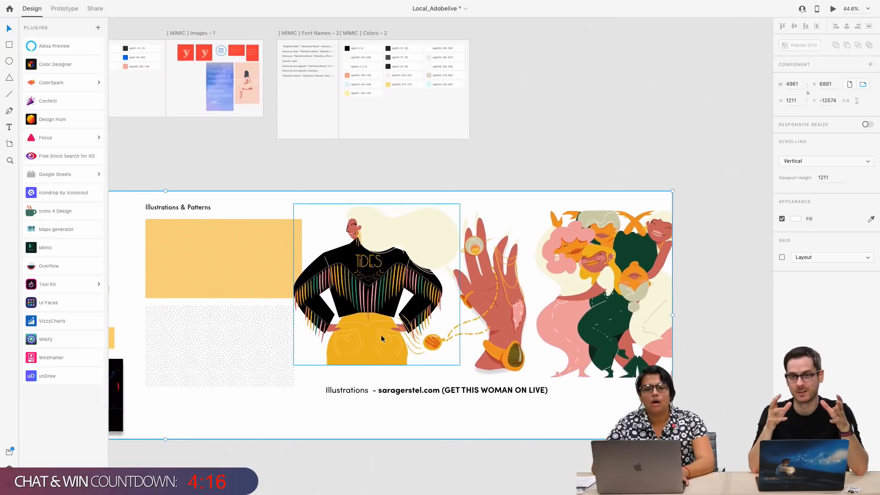
{"action": "scroll", "coordinate": [381, 335], "scroll_direction": "left", "scroll_amount": 5}
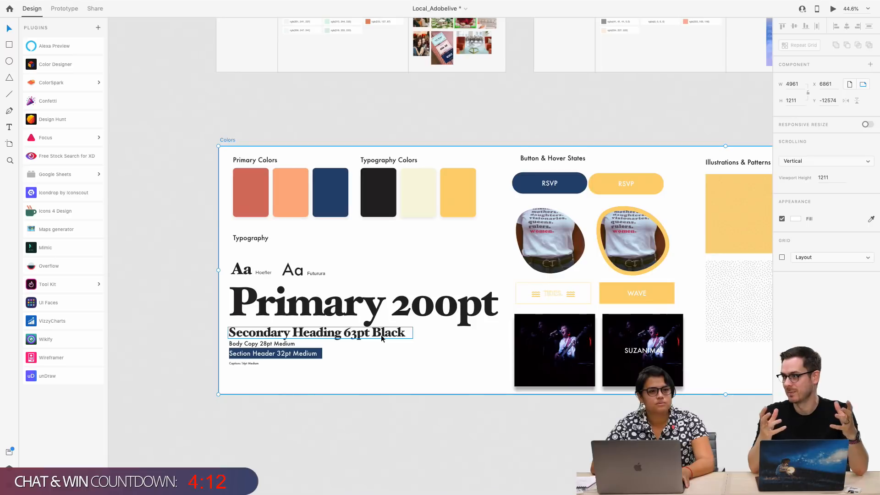
{"action": "scroll", "coordinate": [380, 339], "scroll_direction": "right", "scroll_amount": 1}
{"action": "scroll", "coordinate": [380, 344], "scroll_direction": "up", "scroll_amount": 1}
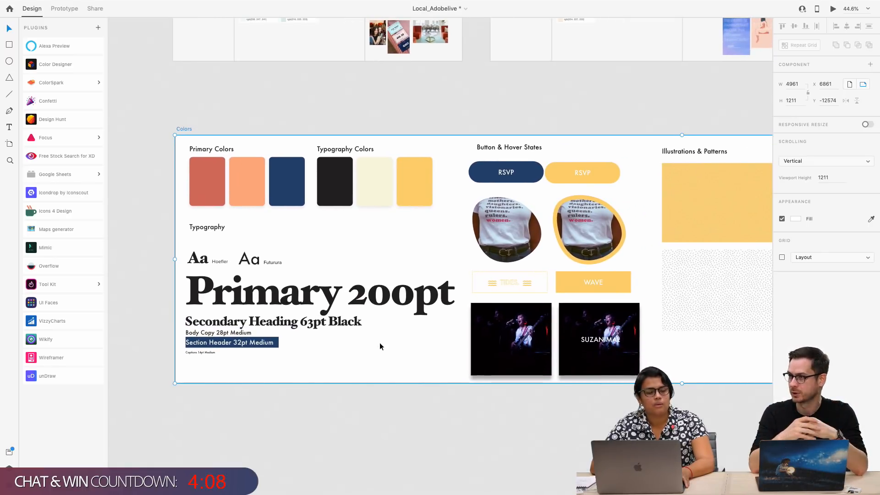
{"action": "scroll", "coordinate": [380, 342], "scroll_direction": "up", "scroll_amount": 1}
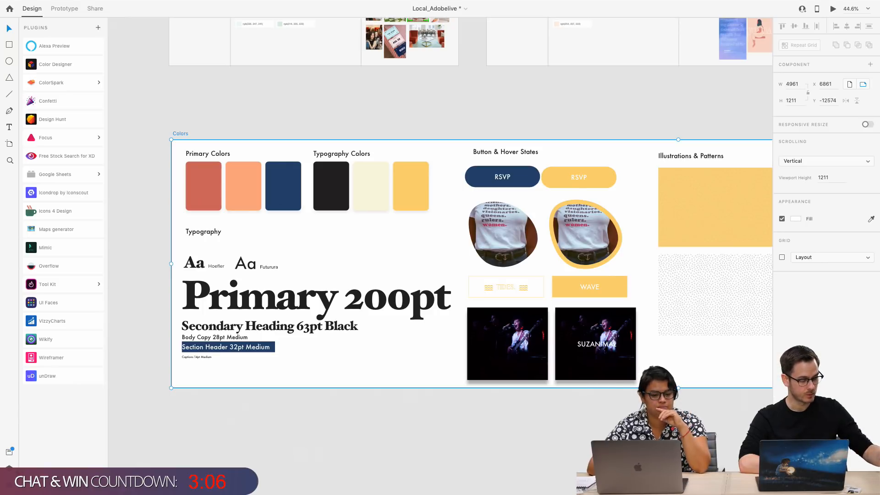
Open the plugin manager and look through its featured collections and essential plugins
{"action": "left_click", "coordinate": [98, 28]}
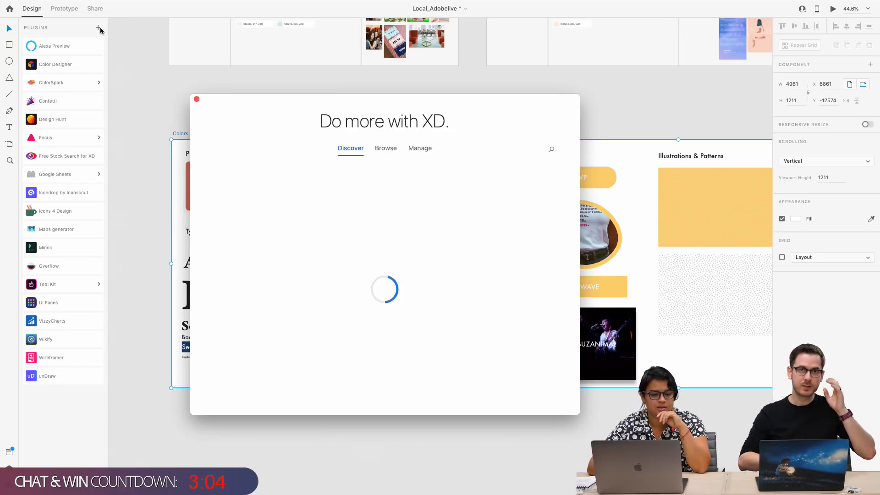
{"action": "left_click_drag", "start_coordinate": [247, 102], "coordinate": [213, 71]}
{"action": "scroll", "coordinate": [333, 273], "scroll_direction": "down", "scroll_amount": 3}
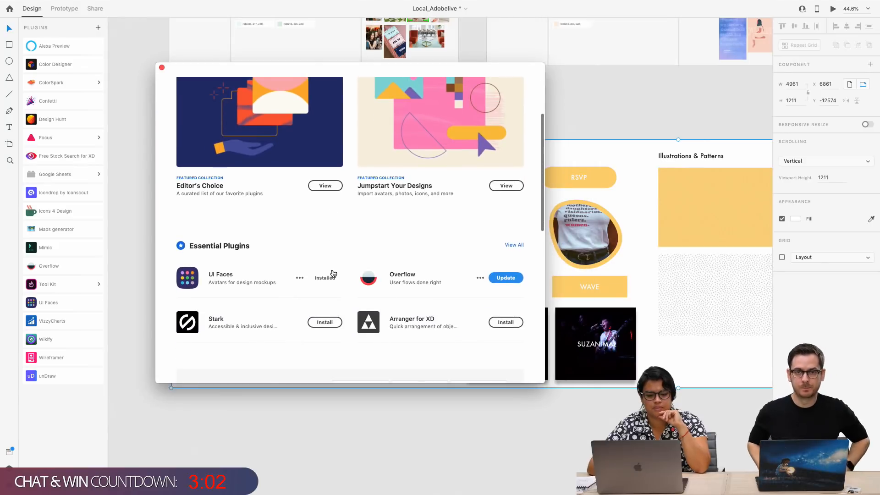
{"action": "scroll", "coordinate": [333, 273], "scroll_direction": "down", "scroll_amount": 2}
{"action": "scroll", "coordinate": [333, 274], "scroll_direction": "up", "scroll_amount": 6}
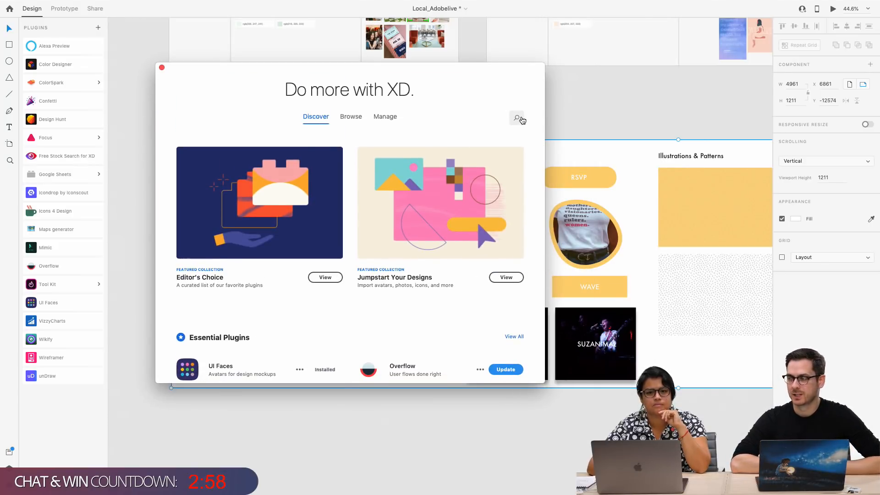
Search the plugins for "rename", view the details of Rename it, and close the plugin manager
{"action": "left_click", "coordinate": [518, 118]}
{"action": "type", "text": "re"}
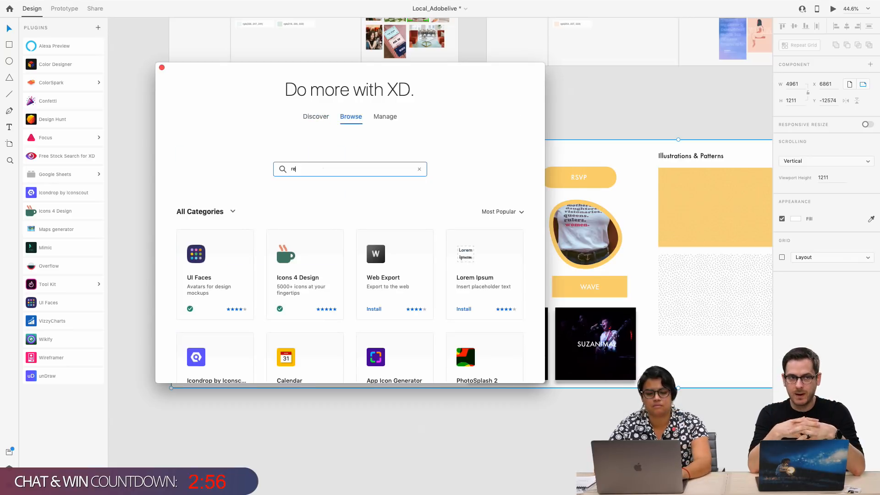
{"action": "type", "text": "name"}
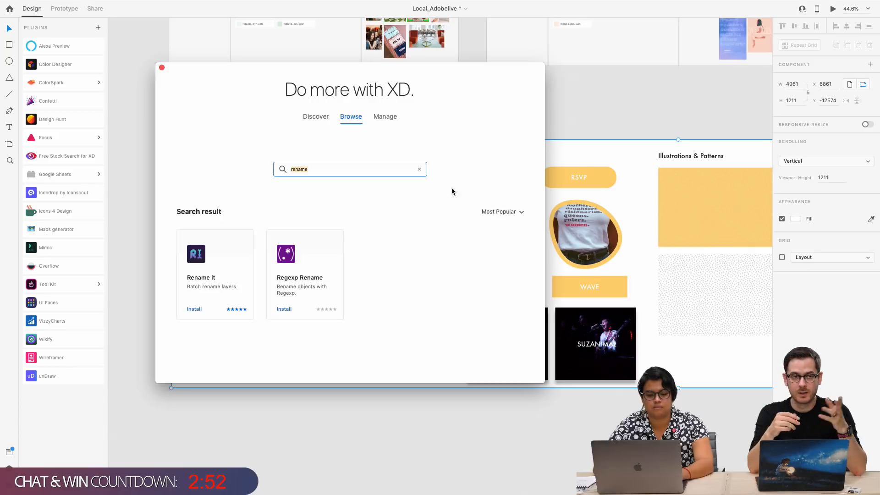
{"action": "left_click", "coordinate": [204, 282]}
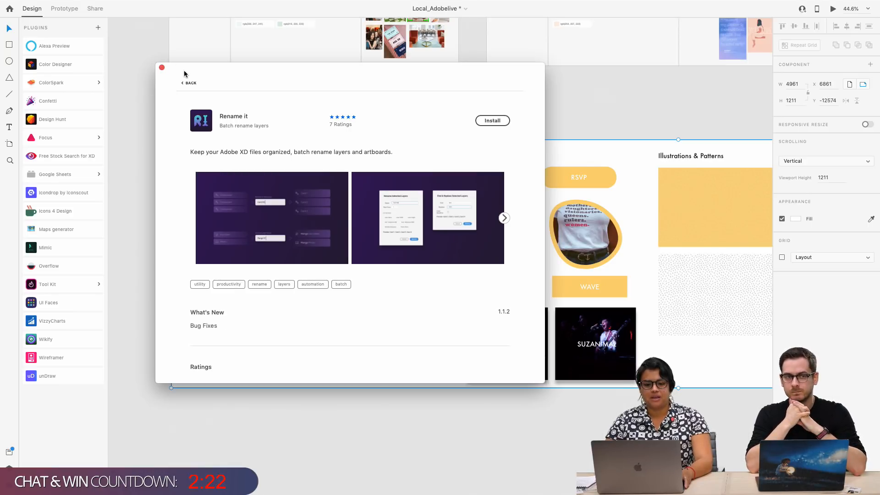
{"action": "left_click", "coordinate": [161, 68]}
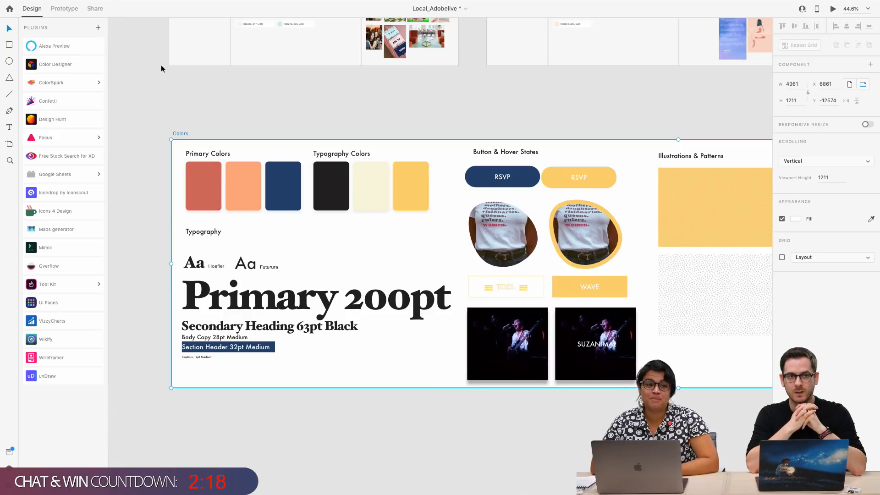
Deselect the Colors artboard and compare the inspiration site screenshots and MIMIC sets with its palette and typography
{"action": "left_click", "coordinate": [196, 78]}
{"action": "scroll", "coordinate": [195, 81], "scroll_direction": "up", "scroll_amount": 5}
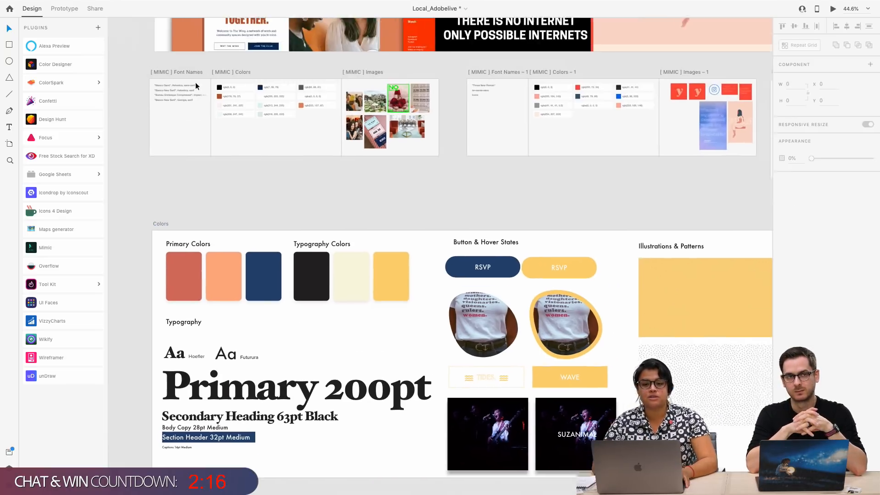
{"action": "scroll", "coordinate": [195, 82], "scroll_direction": "up", "scroll_amount": 1}
{"action": "scroll", "coordinate": [242, 252], "scroll_direction": "down", "scroll_amount": 3}
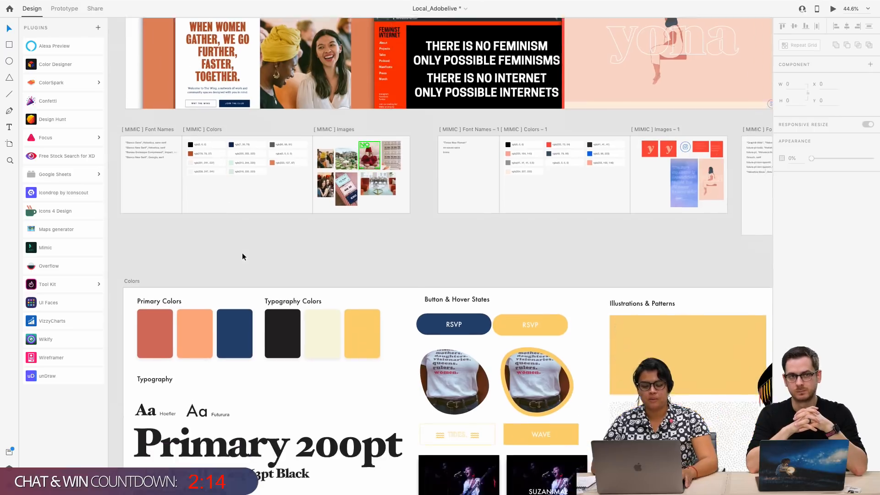
{"action": "scroll", "coordinate": [242, 252], "scroll_direction": "right", "scroll_amount": 3}
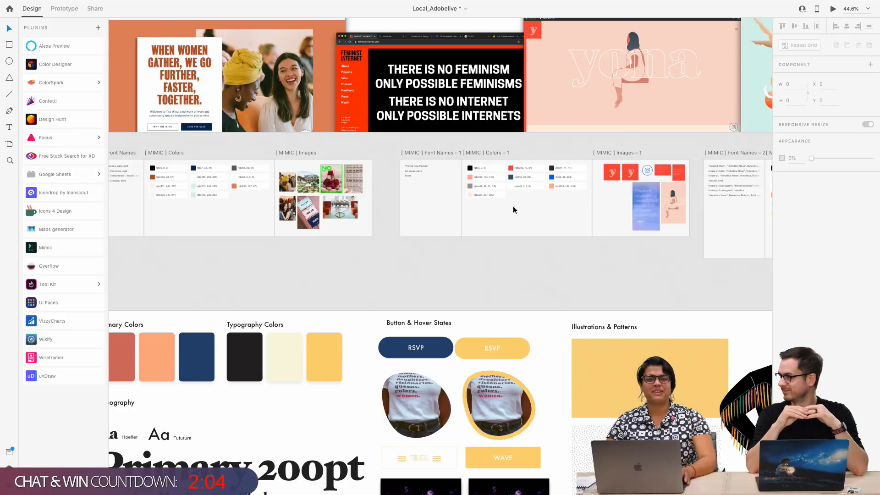
{"action": "scroll", "coordinate": [512, 210], "scroll_direction": "up", "scroll_amount": 3}
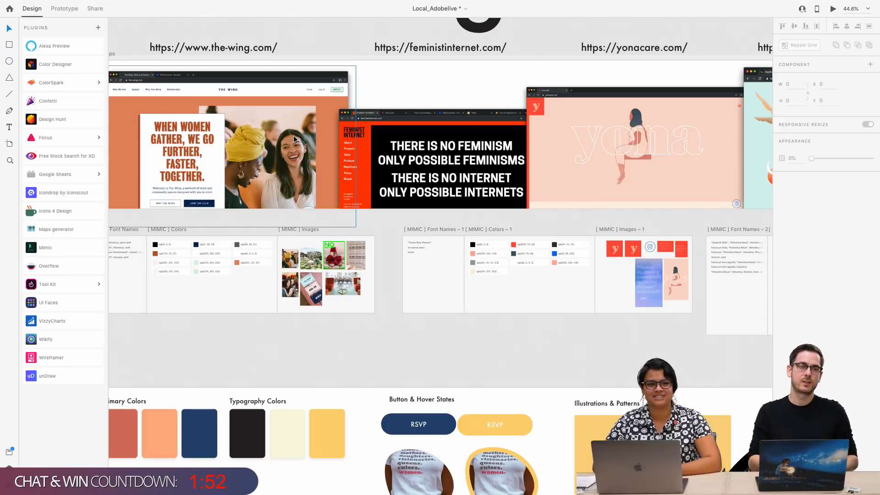
{"action": "scroll", "coordinate": [293, 139], "scroll_direction": "down", "scroll_amount": 5}
{"action": "scroll", "coordinate": [293, 139], "scroll_direction": "left", "scroll_amount": 2}
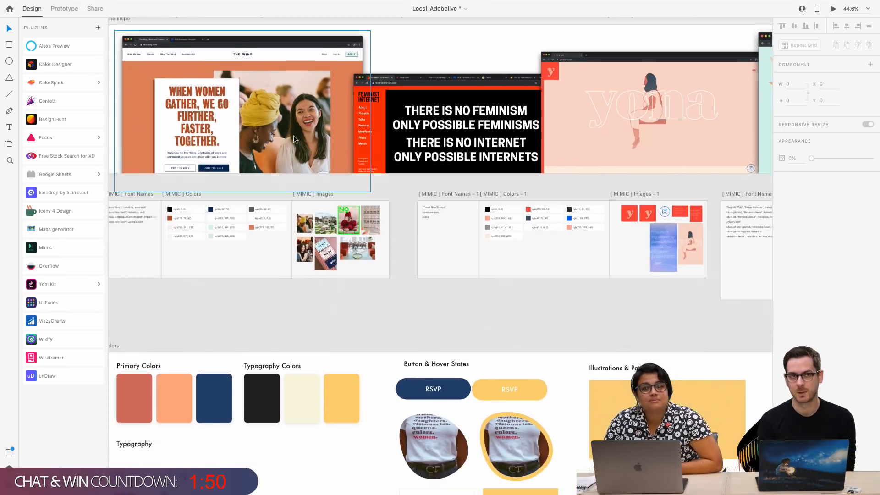
{"action": "scroll", "coordinate": [293, 138], "scroll_direction": "down", "scroll_amount": 5}
{"action": "scroll", "coordinate": [293, 138], "scroll_direction": "right", "scroll_amount": 1}
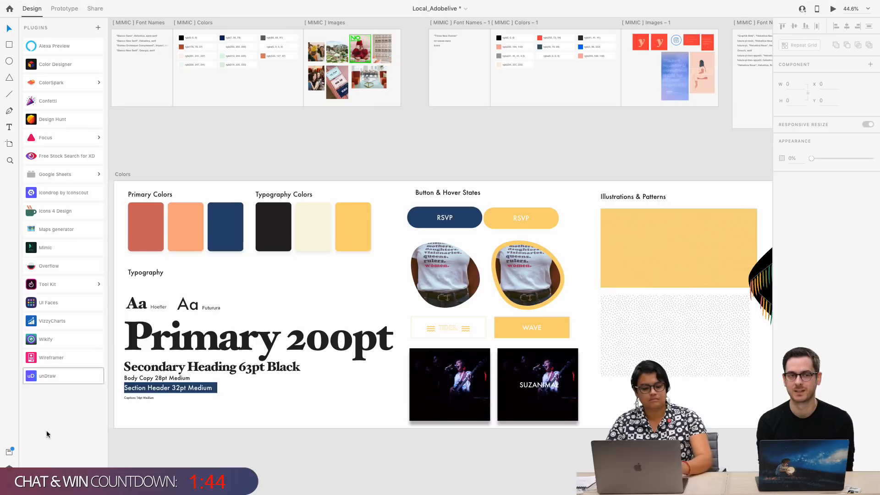
Reopen the plugin manager and look through the app integrations and plugin collections on the Discover page
{"action": "left_click", "coordinate": [99, 29]}
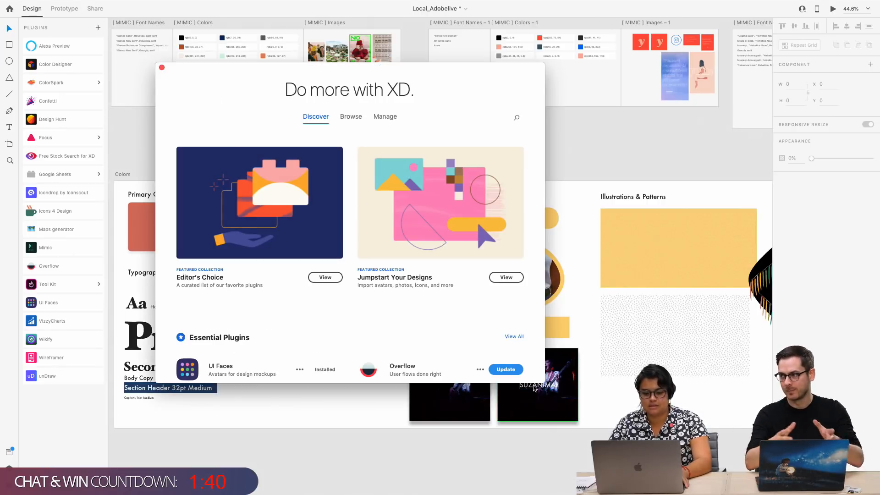
{"action": "scroll", "coordinate": [408, 334], "scroll_direction": "down", "scroll_amount": 5}
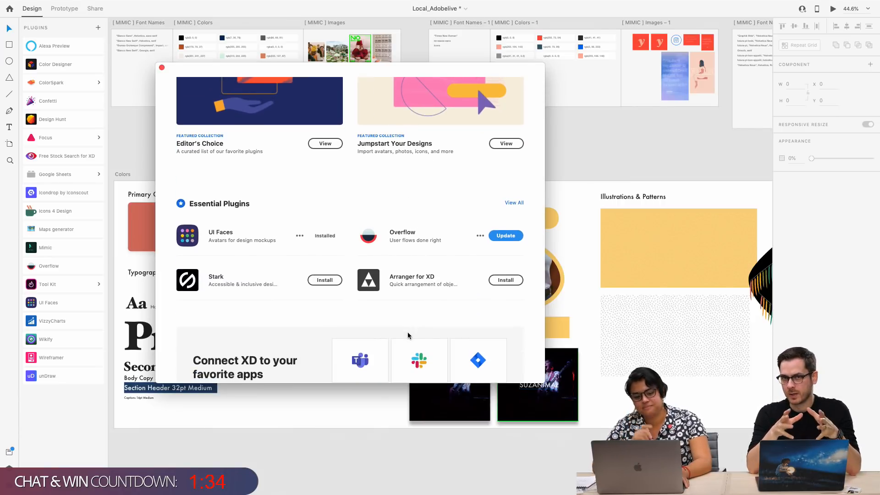
{"action": "scroll", "coordinate": [407, 335], "scroll_direction": "down", "scroll_amount": 10}
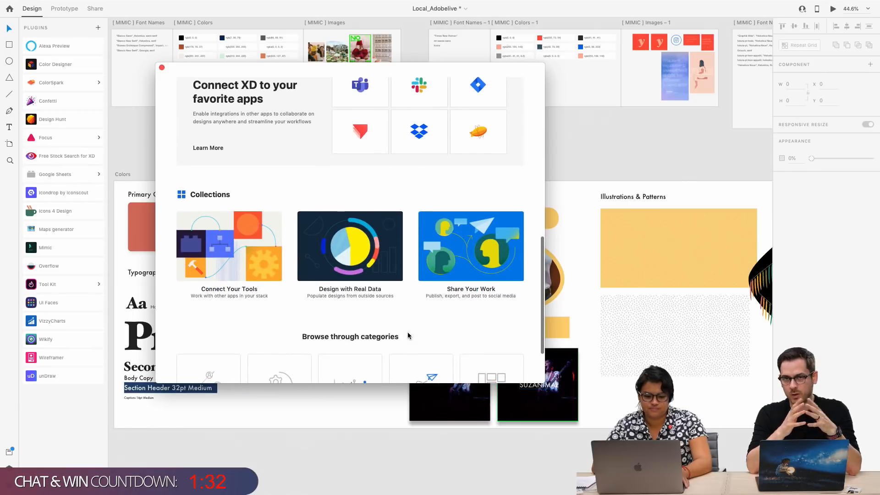
{"action": "scroll", "coordinate": [510, 141], "scroll_direction": "up", "scroll_amount": 8}
{"action": "scroll", "coordinate": [466, 135], "scroll_direction": "up", "scroll_amount": 7}
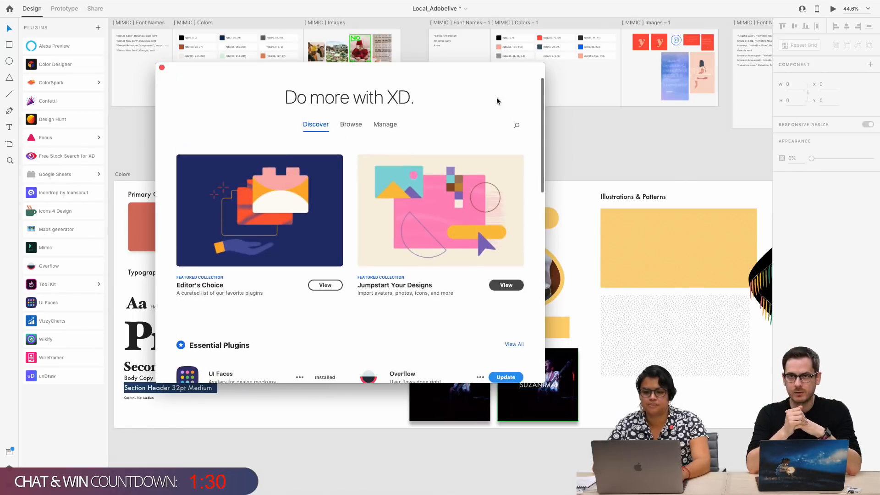
Search the plugins for "web", view the details of Web Export, and close the plugin manager
{"action": "left_click", "coordinate": [518, 121]}
{"action": "type", "text": "web"}
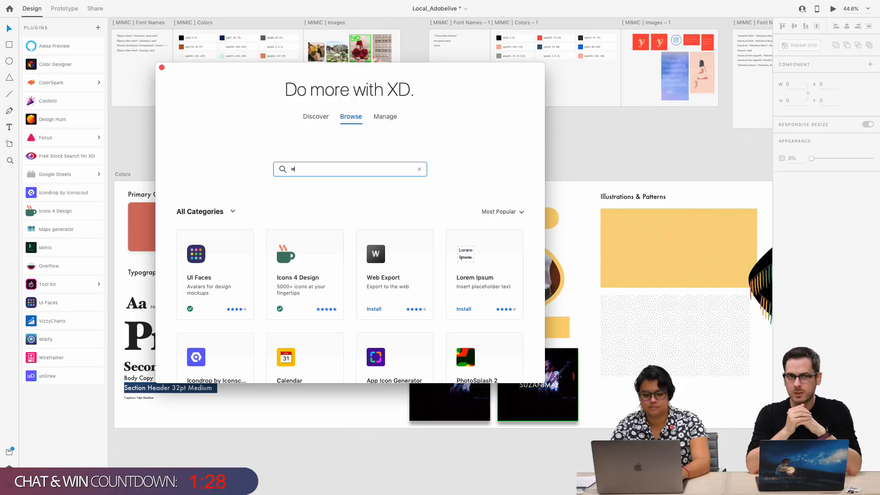
{"action": "left_click", "coordinate": [403, 267]}
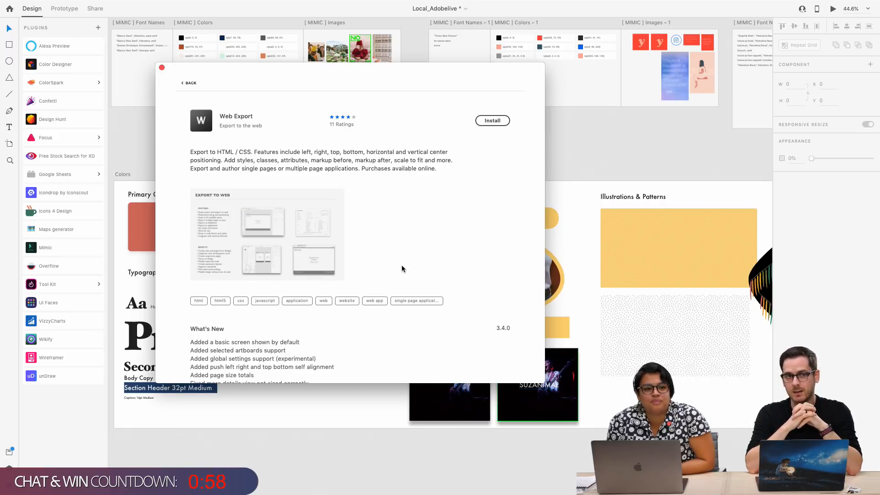
{"action": "left_click", "coordinate": [190, 83]}
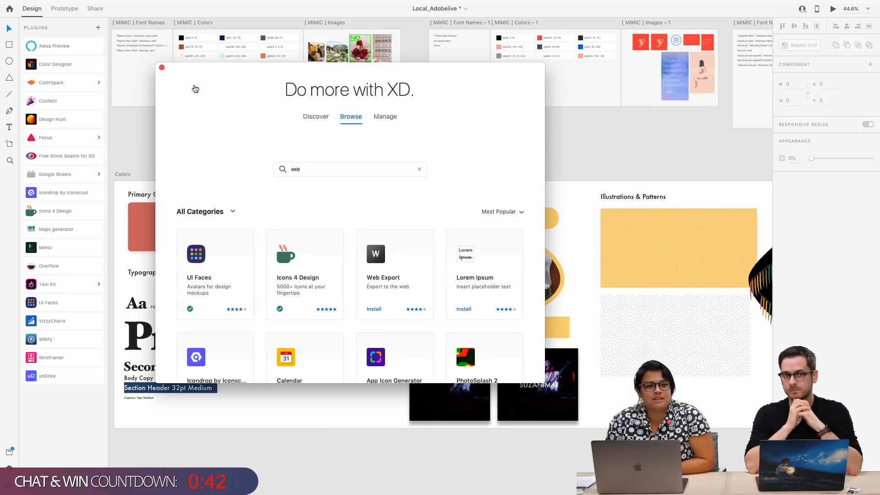
{"action": "left_click", "coordinate": [162, 67]}
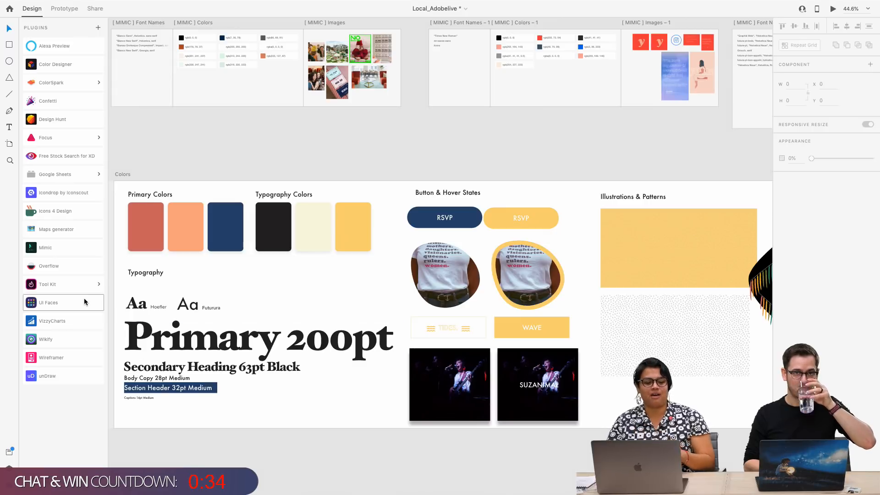
{"action": "left_click", "coordinate": [59, 339]}
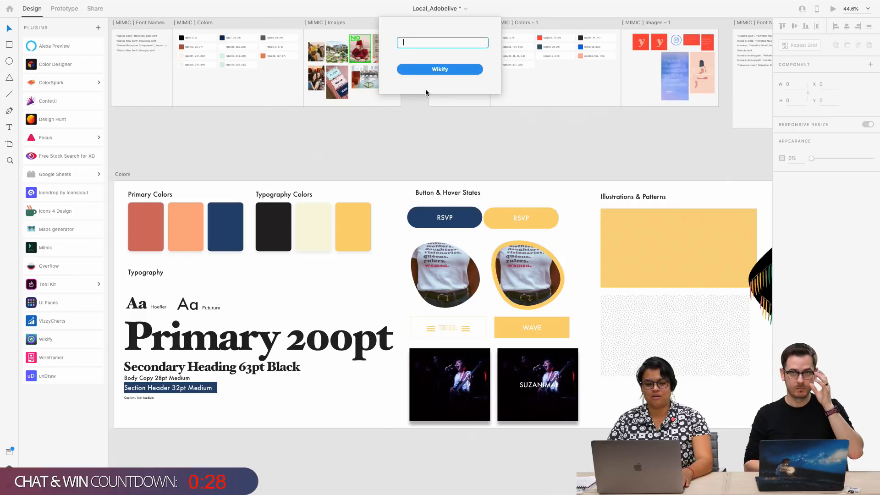
{"action": "left_click", "coordinate": [443, 71]}
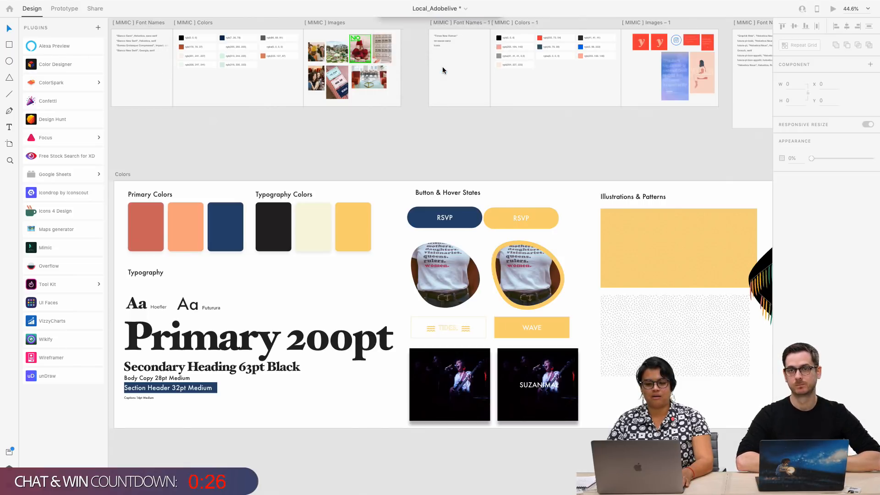
{"action": "left_click", "coordinate": [501, 67]}
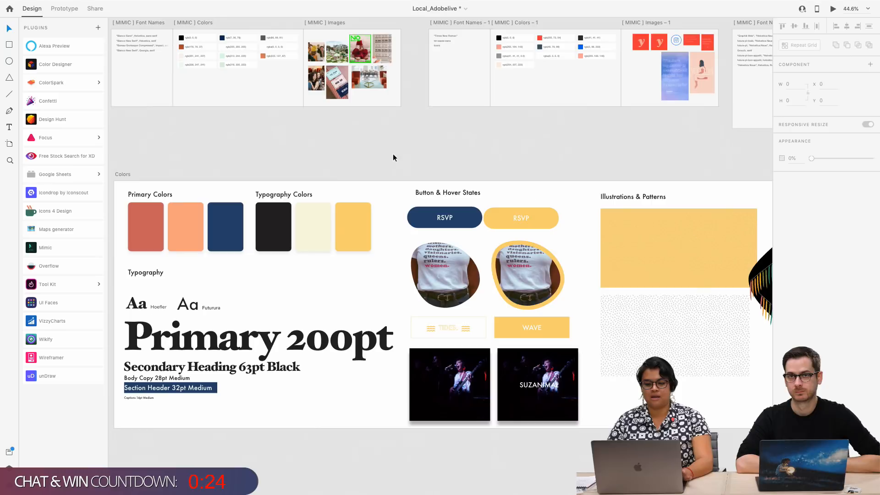
Move the "Bianco New Serif", Georgia, serif text out of the first MIMIC font names artboard onto the empty pasteboard below it
{"action": "scroll", "coordinate": [298, 117], "scroll_direction": "up", "scroll_amount": 3}
{"action": "scroll", "coordinate": [297, 117], "scroll_direction": "left", "scroll_amount": 3}
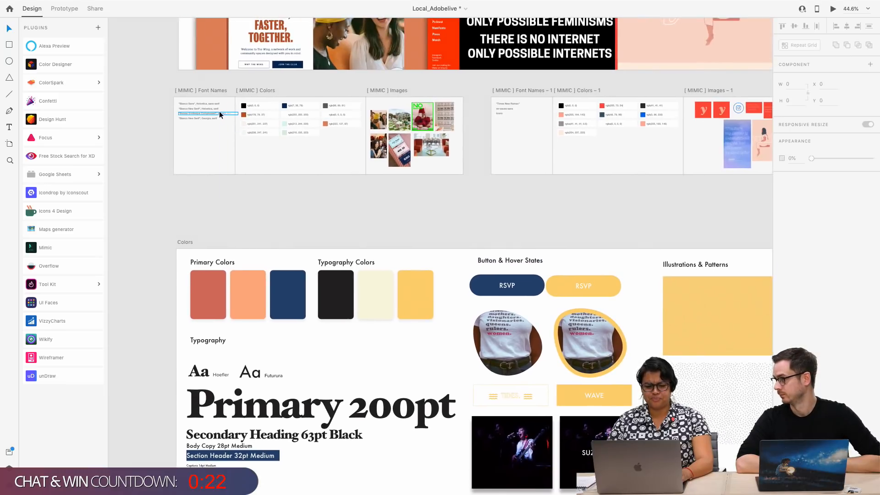
{"action": "left_click_drag", "start_coordinate": [202, 118], "coordinate": [304, 202]}
{"action": "scroll", "coordinate": [240, 200], "scroll_direction": "up", "scroll_amount": 5}
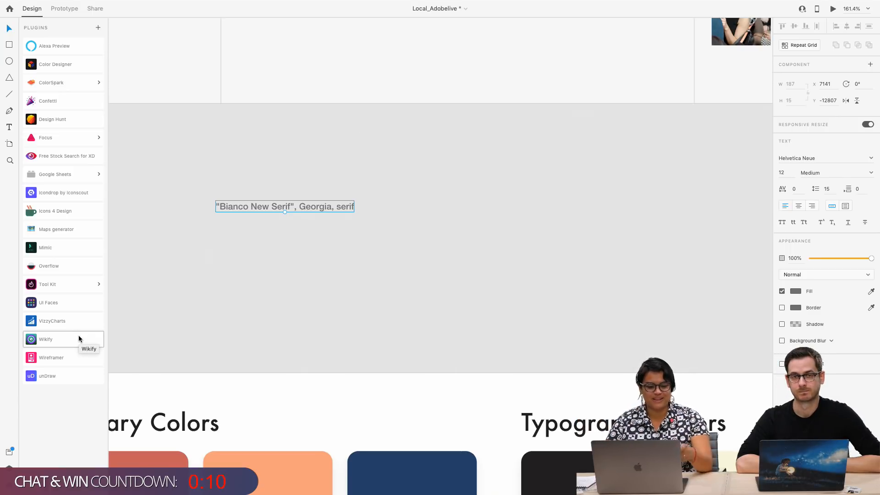
Replace the placed font name text with Wikipedia content about "Star Wars" using the Wikify plugin
{"action": "double_click", "coordinate": [241, 204]}
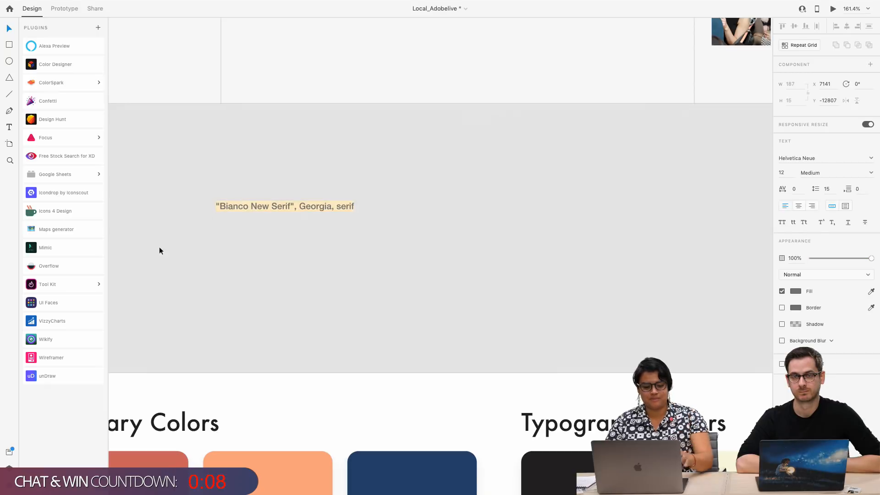
{"action": "left_click", "coordinate": [72, 335]}
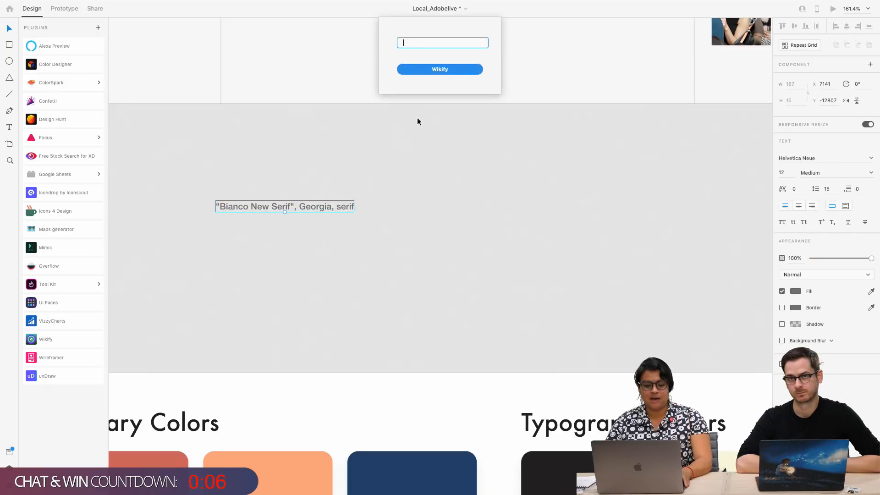
{"action": "type", "text": "St"}
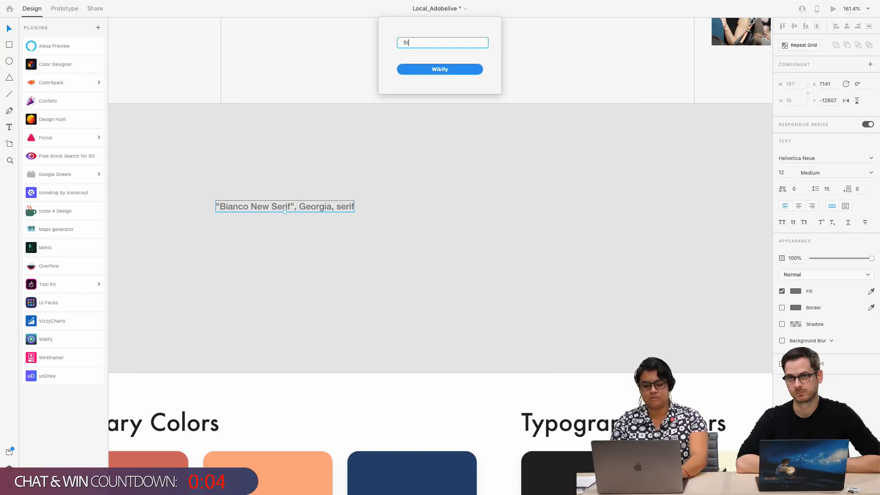
{"action": "type", "text": "ar Wars"}
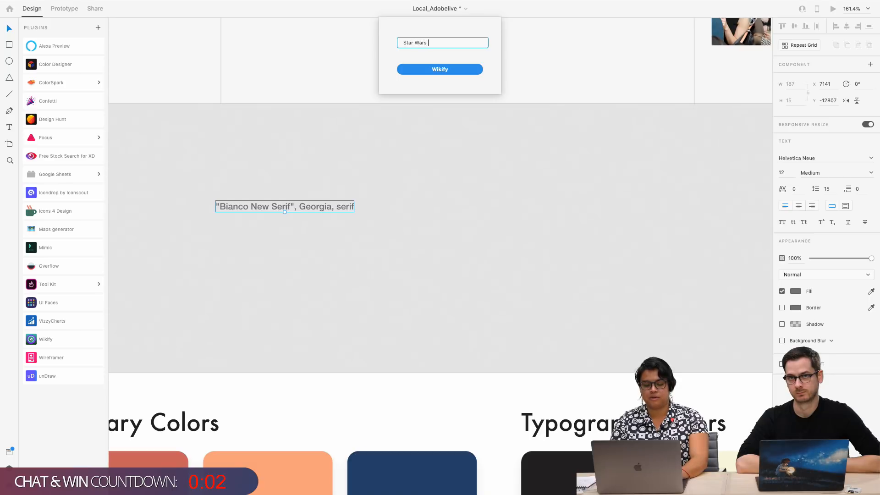
{"action": "left_click", "coordinate": [453, 73]}
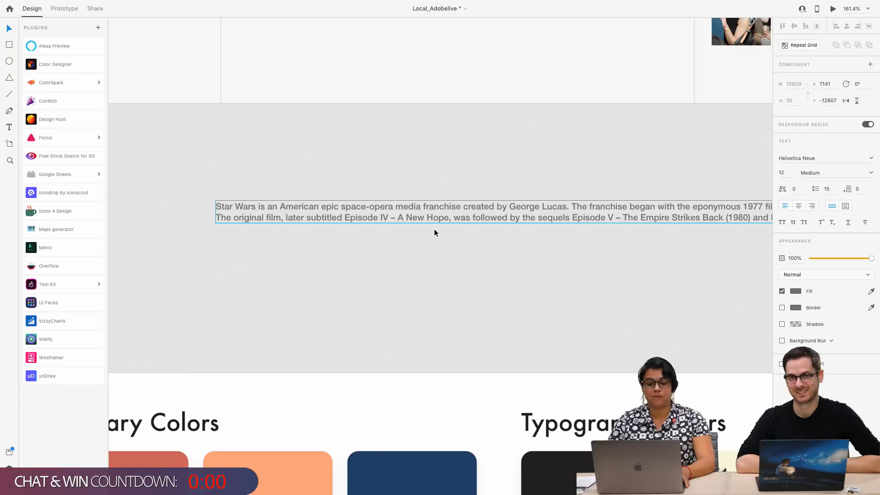
Remove the overlong Star Wars text and draw an area text box on the empty pasteboard beside the first MIMIC artboards
{"action": "scroll", "coordinate": [433, 229], "scroll_direction": "down", "scroll_amount": 5}
{"action": "scroll", "coordinate": [630, 193], "scroll_direction": "right", "scroll_amount": 3}
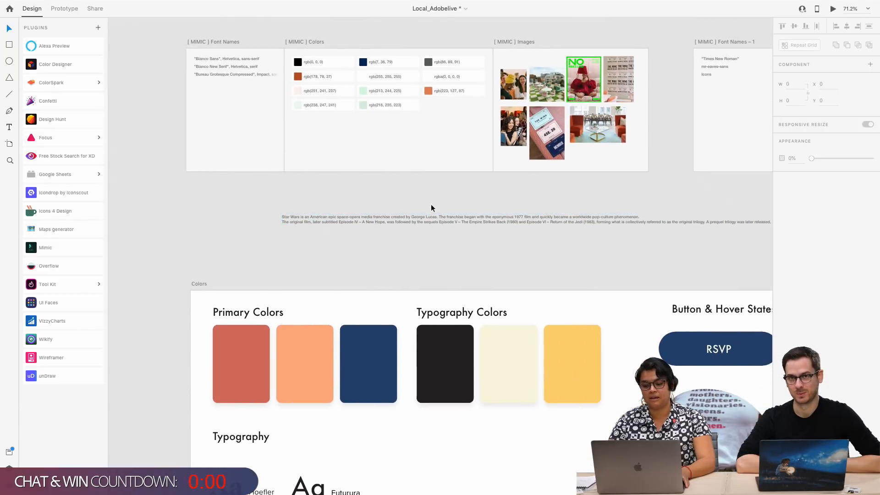
{"action": "scroll", "coordinate": [351, 215], "scroll_direction": "down", "scroll_amount": 4}
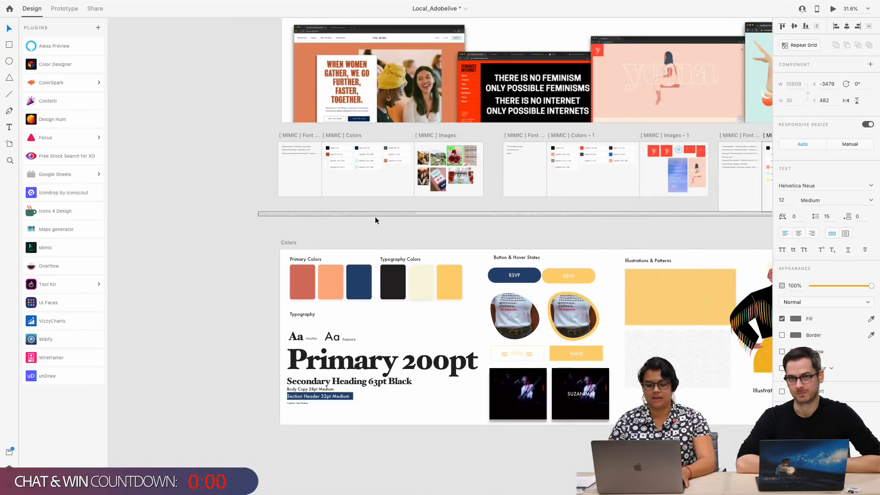
{"action": "left_click", "coordinate": [9, 127]}
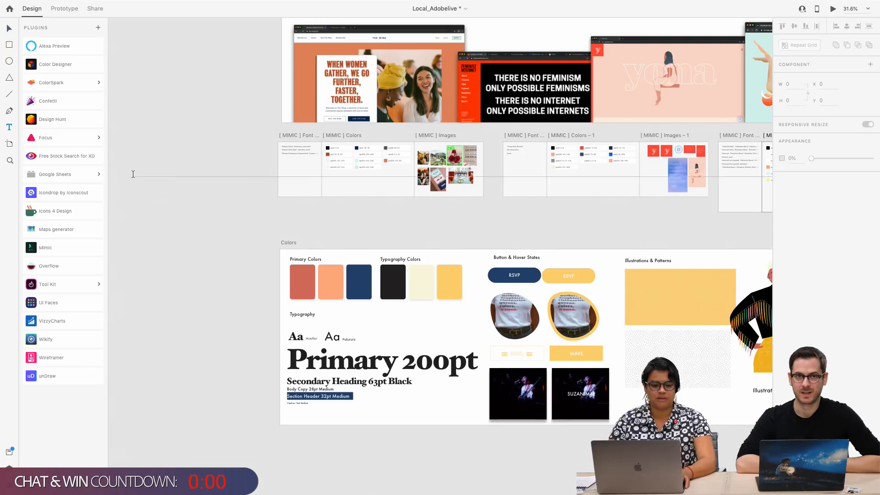
{"action": "left_click_drag", "start_coordinate": [136, 160], "coordinate": [212, 241]}
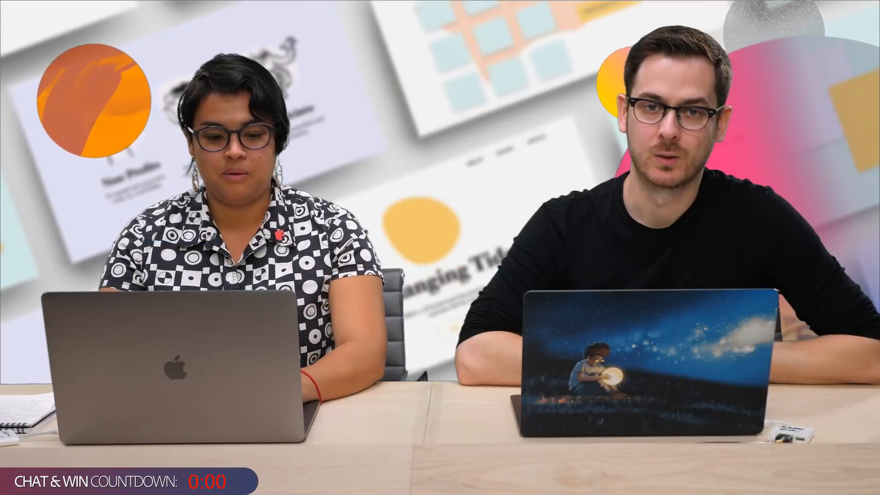
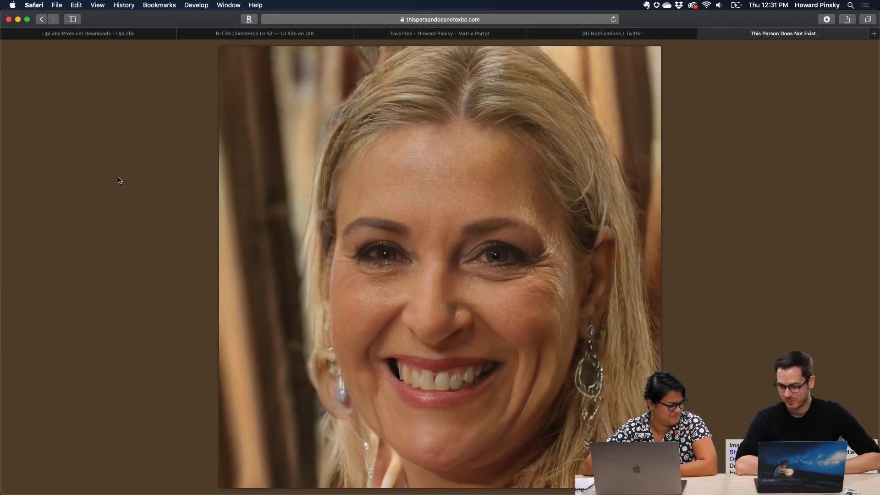
Reload This Person Does Not Exist repeatedly to view several generated portrait faces
{"action": "key", "text": "super+r"}
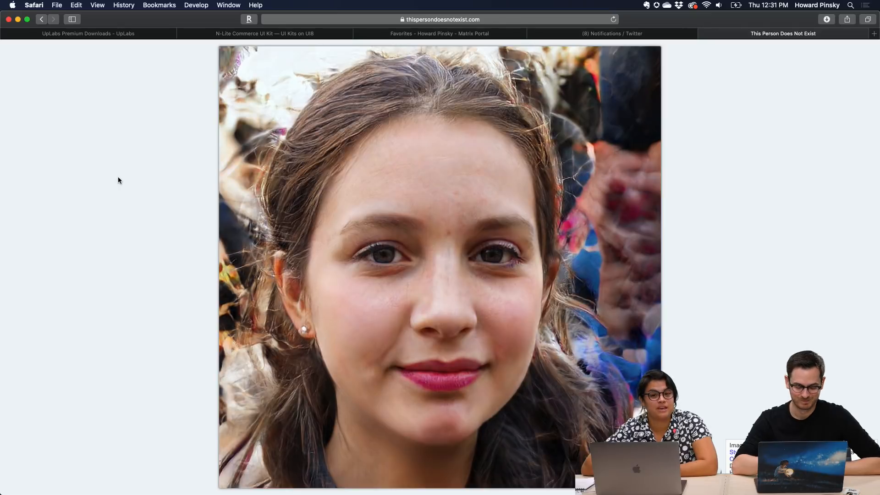
{"action": "key", "text": "super+r"}
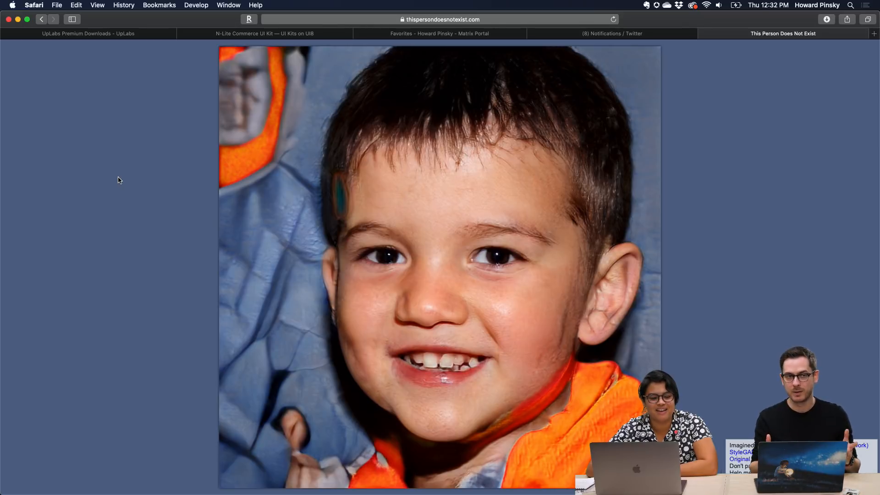
{"action": "key", "text": "super+r"}
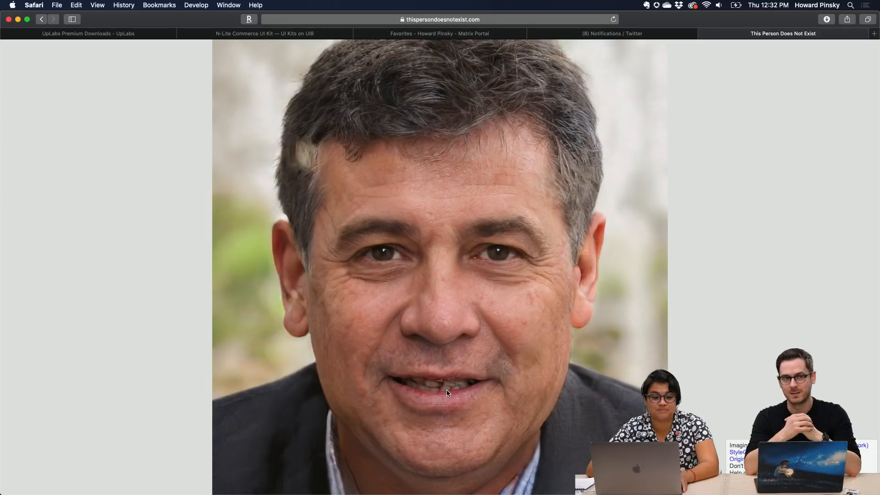
{"action": "key", "text": "super+r"}
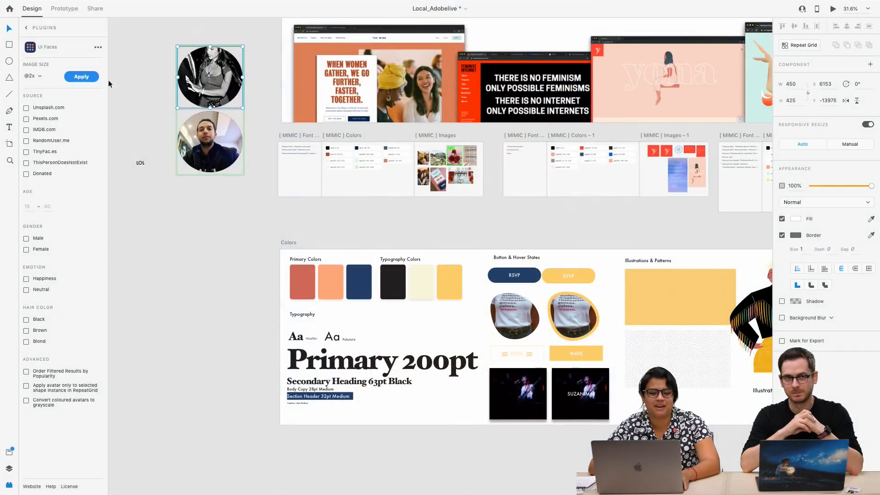
{"action": "left_click", "coordinate": [77, 77]}
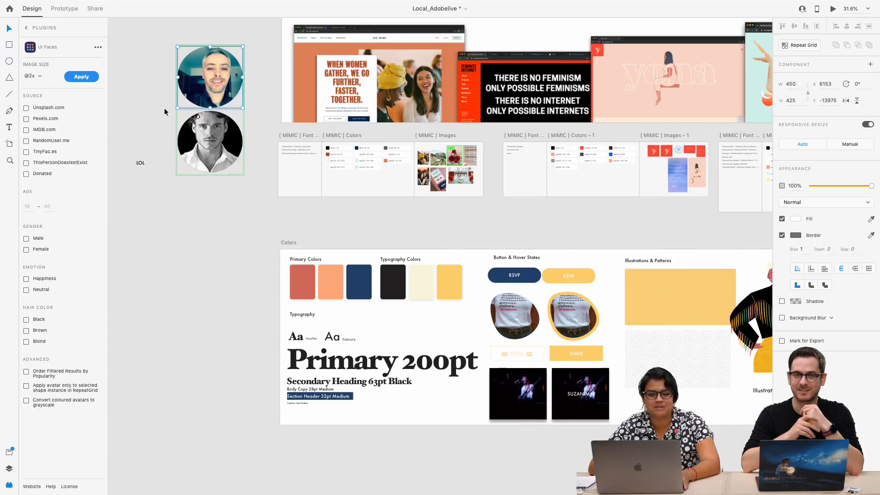
{"action": "scroll", "coordinate": [169, 98], "scroll_direction": "up", "scroll_amount": 5}
{"action": "scroll", "coordinate": [169, 98], "scroll_direction": "left", "scroll_amount": 3}
{"action": "scroll", "coordinate": [168, 98], "scroll_direction": "up", "scroll_amount": 3}
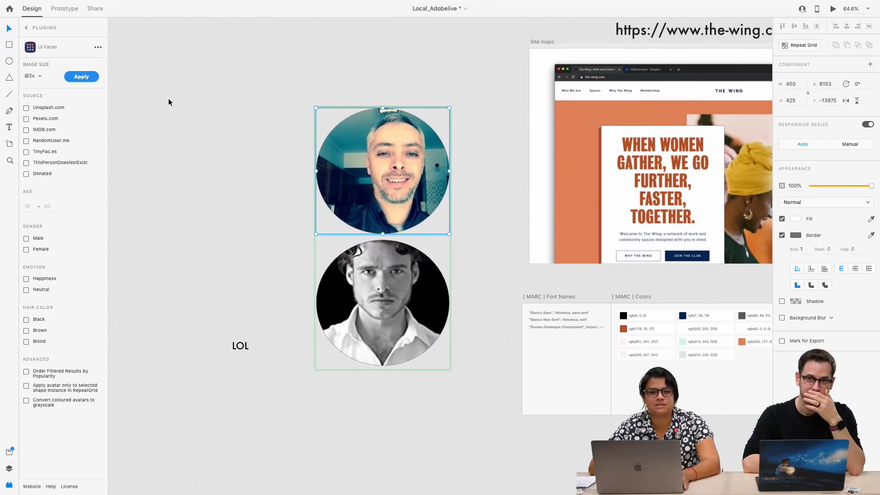
{"action": "scroll", "coordinate": [169, 98], "scroll_direction": "up", "scroll_amount": 3}
{"action": "scroll", "coordinate": [256, 141], "scroll_direction": "right", "scroll_amount": 5}
{"action": "scroll", "coordinate": [256, 141], "scroll_direction": "down", "scroll_amount": 2}
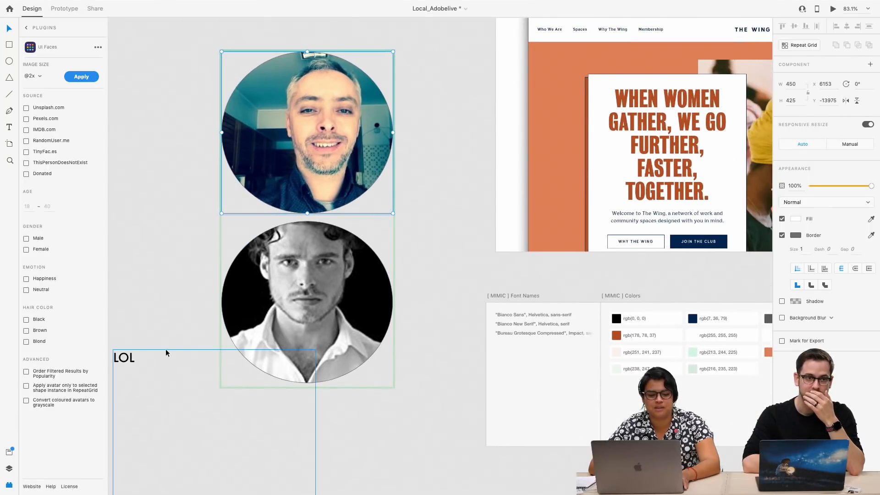
Delete the two-circle avatar grid and move the LOL text box into its place beside the Site Inspo artboard
{"action": "left_click_drag", "start_coordinate": [136, 358], "coordinate": [209, 408]}
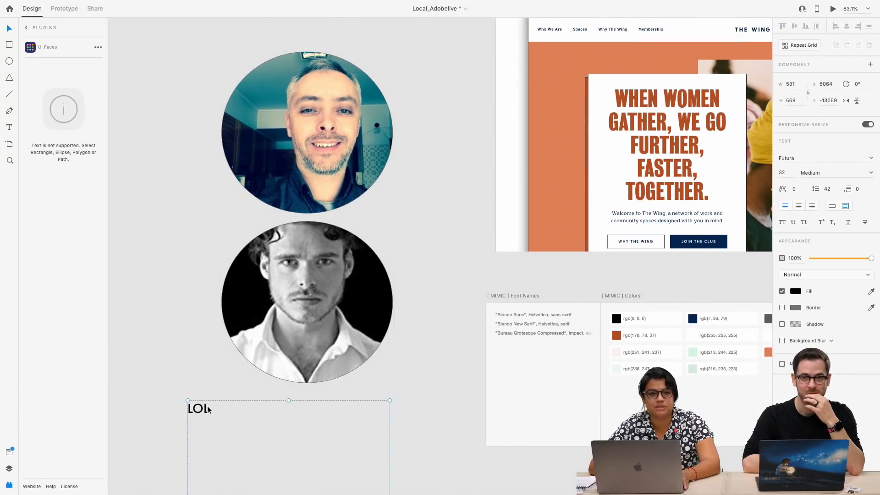
{"action": "left_click", "coordinate": [316, 125]}
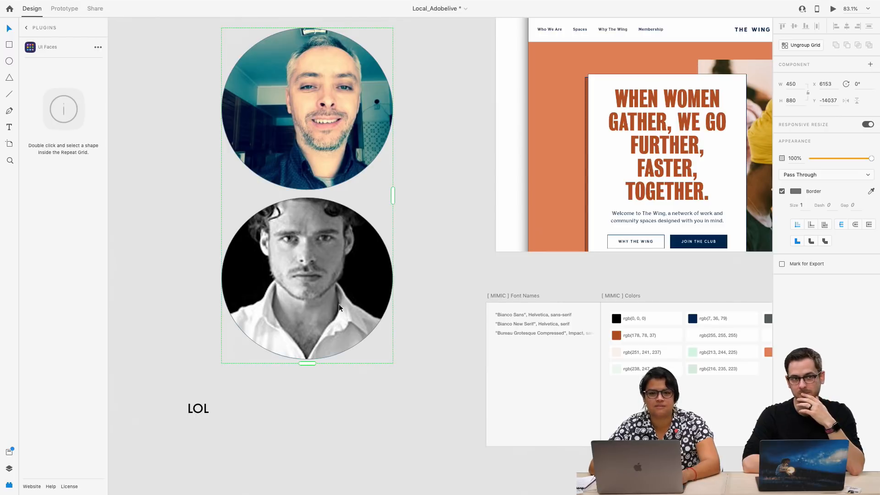
{"action": "key", "text": "Delete"}
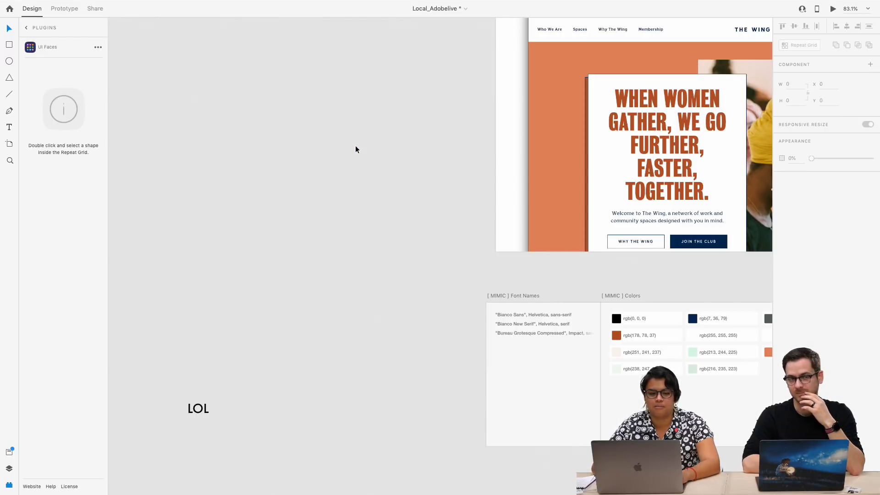
{"action": "left_click", "coordinate": [212, 408]}
{"action": "left_click_drag", "start_coordinate": [212, 409], "coordinate": [244, 137]}
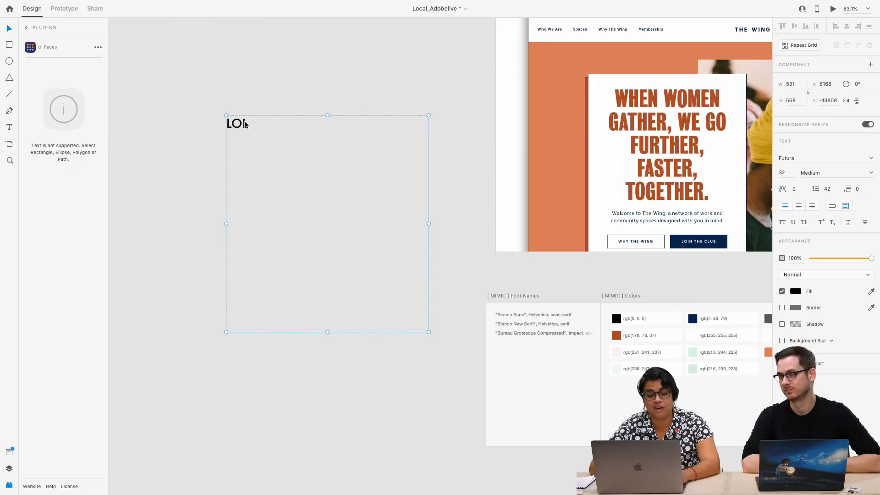
Replace the LOL placeholder in the area text box with Wikipedia content about "Star Wars" using the Wikify plugin
{"action": "left_click", "coordinate": [42, 27]}
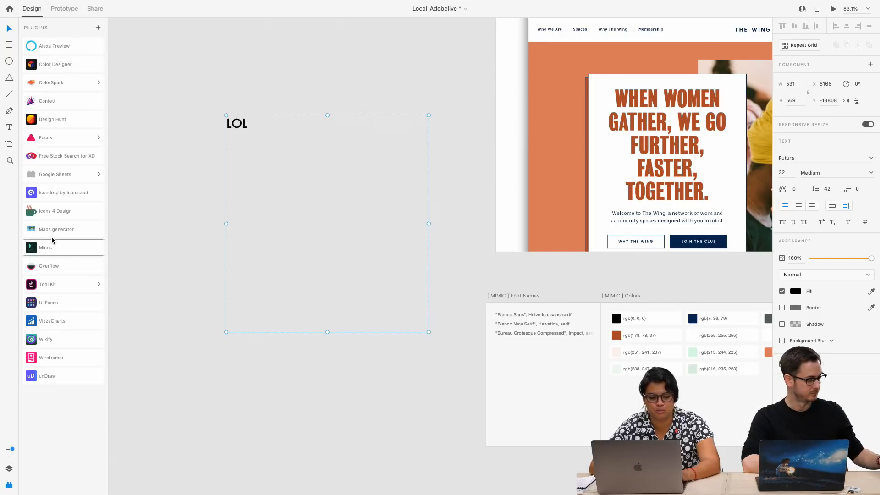
{"action": "left_click", "coordinate": [44, 340]}
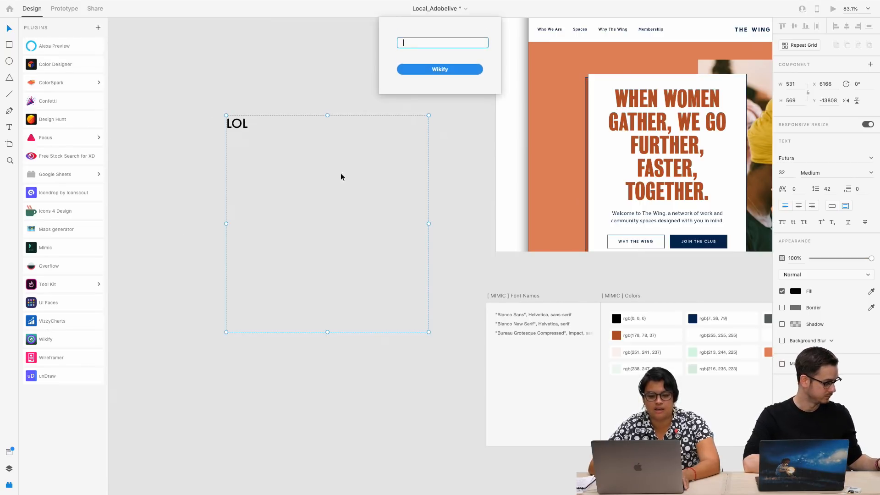
{"action": "type", "text": "Star Wars"}
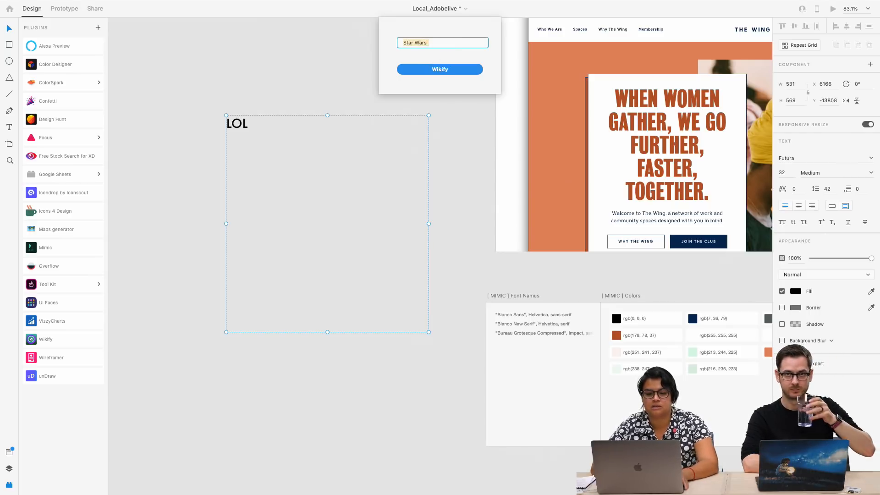
{"action": "left_click", "coordinate": [450, 69]}
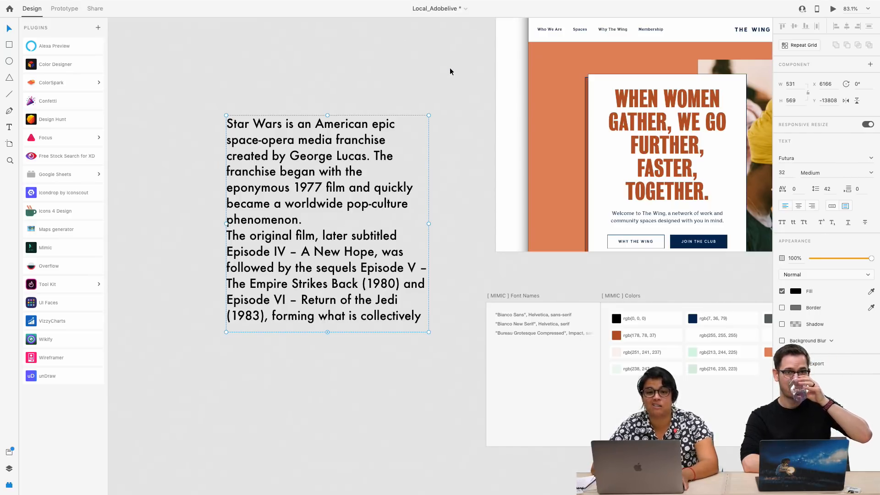
Remove the Star Wars text box from the pasteboard beside the Site Inspo artboard
{"action": "left_click_drag", "start_coordinate": [275, 146], "coordinate": [272, 184]}
{"action": "scroll", "coordinate": [282, 205], "scroll_direction": "down", "scroll_amount": 5}
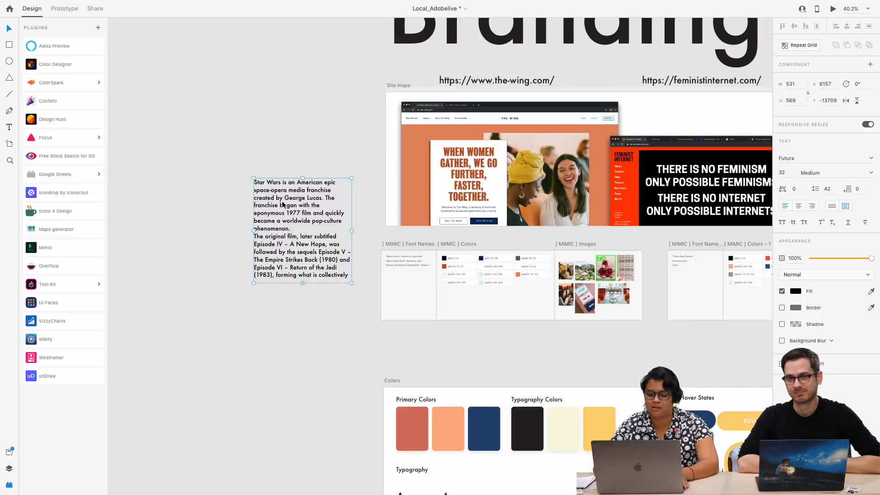
{"action": "key", "text": "Delete"}
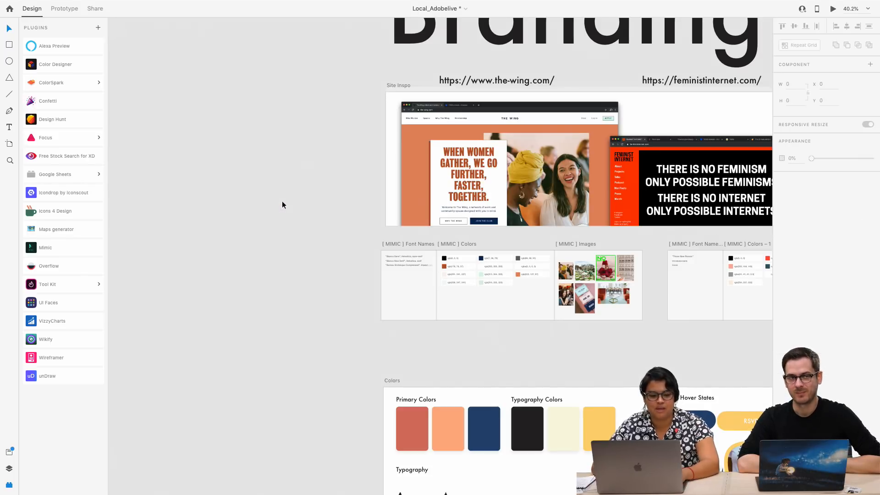
Search the Icons 4 Design plugin for "Instagram" icons
{"action": "left_click", "coordinate": [66, 210]}
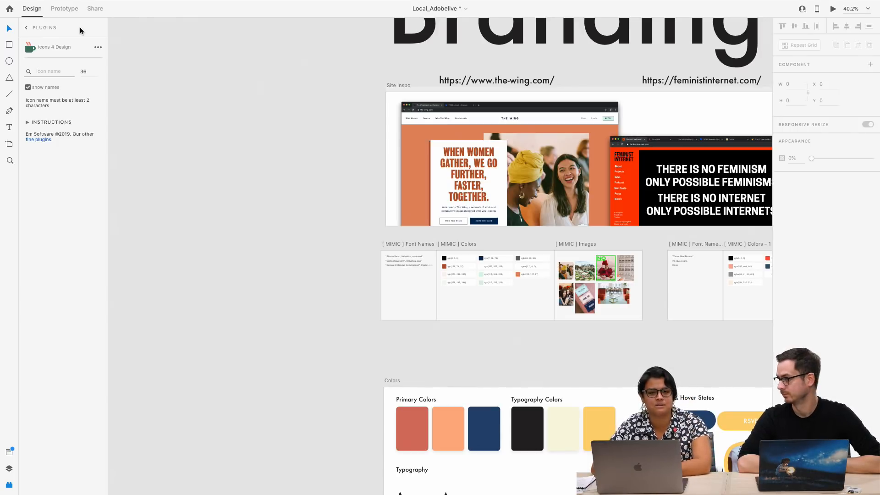
{"action": "left_click", "coordinate": [60, 70]}
{"action": "type", "text": "Instagram"}
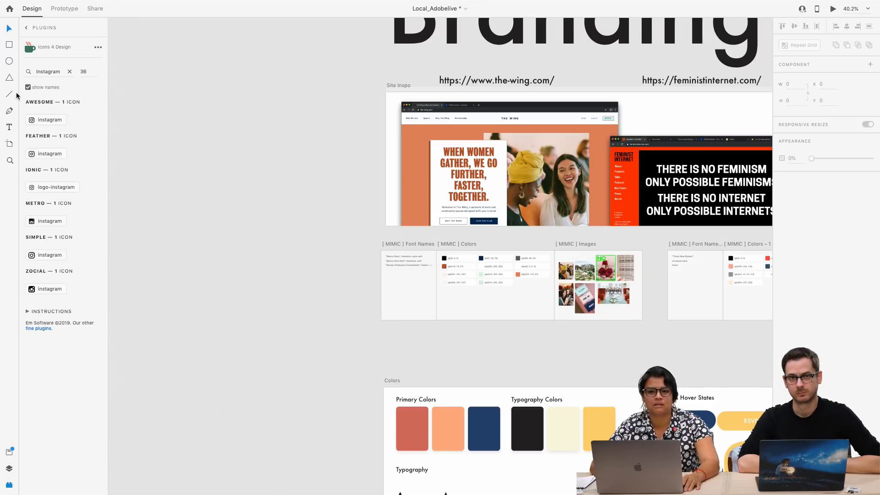
Insert the Awesome set's Instagram icon near the Day 1 heading, enlarge it to about 242 by 242, and delete it
{"action": "left_click", "coordinate": [32, 120]}
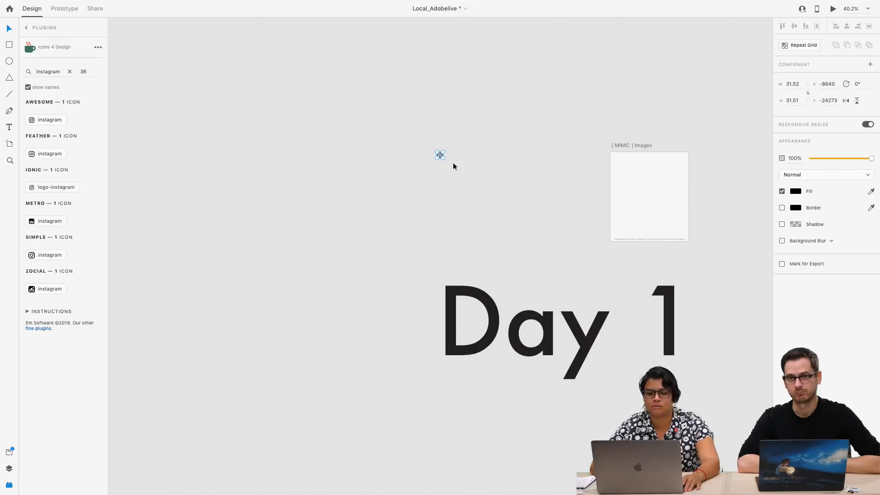
{"action": "left_click_drag", "start_coordinate": [443, 158], "coordinate": [482, 197]}
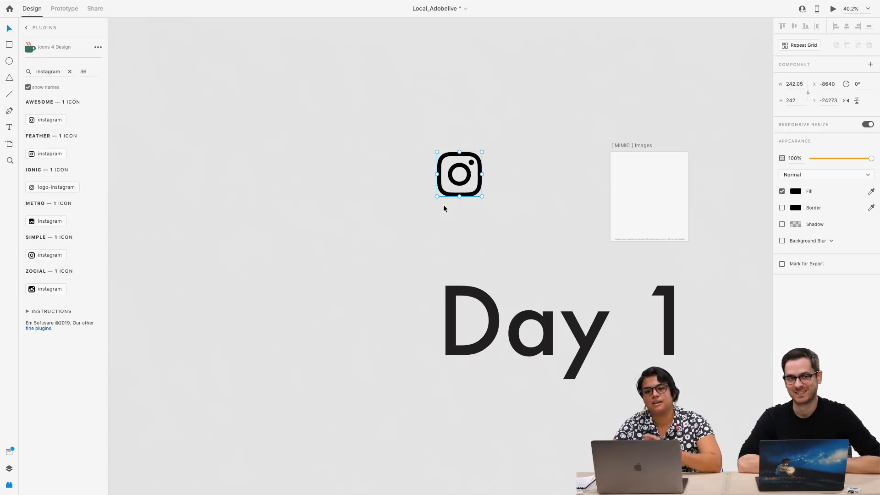
{"action": "key", "text": "Delete"}
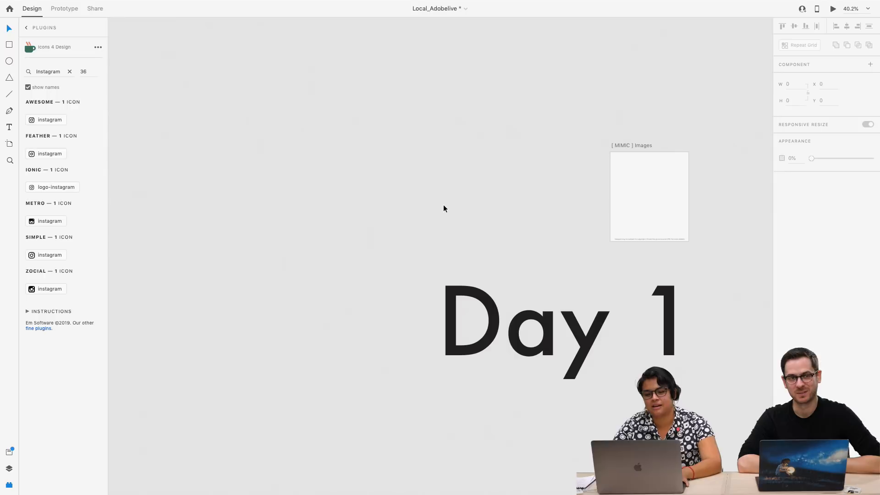
Look over the research, sketch, wireframe and Day 2 artboards, ending at the Branding section
{"action": "scroll", "coordinate": [443, 202], "scroll_direction": "down", "scroll_amount": 5}
{"action": "scroll", "coordinate": [443, 202], "scroll_direction": "down", "scroll_amount": 1}
{"action": "scroll", "coordinate": [516, 378], "scroll_direction": "right", "scroll_amount": 10}
{"action": "scroll", "coordinate": [515, 377], "scroll_direction": "down", "scroll_amount": 8}
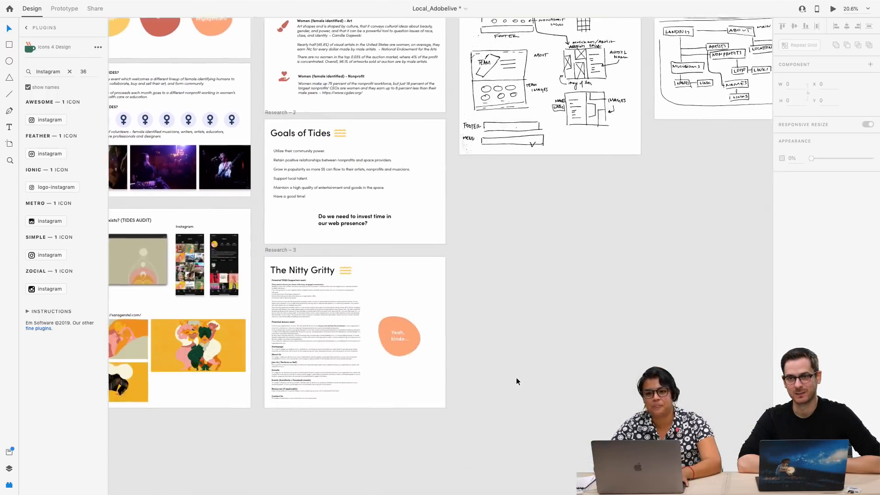
{"action": "scroll", "coordinate": [516, 378], "scroll_direction": "down", "scroll_amount": 2}
{"action": "scroll", "coordinate": [516, 378], "scroll_direction": "down", "scroll_amount": 10}
{"action": "scroll", "coordinate": [516, 378], "scroll_direction": "down", "scroll_amount": 5}
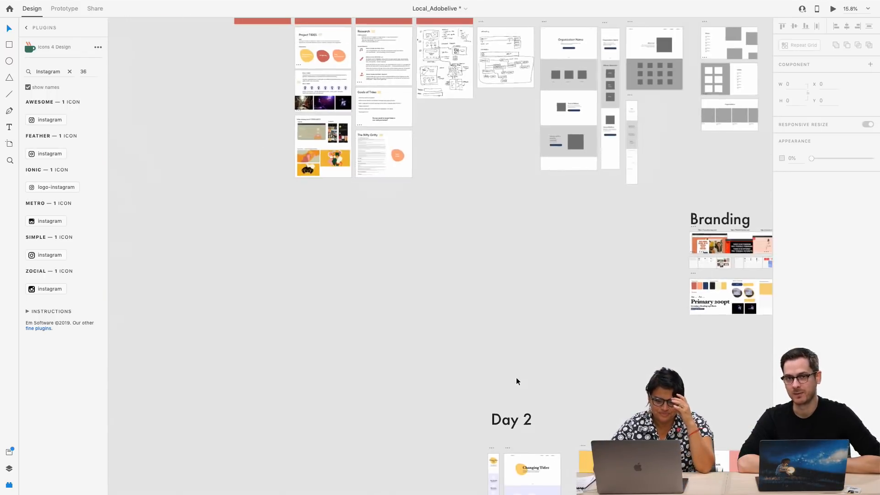
{"action": "scroll", "coordinate": [541, 418], "scroll_direction": "down", "scroll_amount": 4}
{"action": "scroll", "coordinate": [541, 418], "scroll_direction": "down", "scroll_amount": 2}
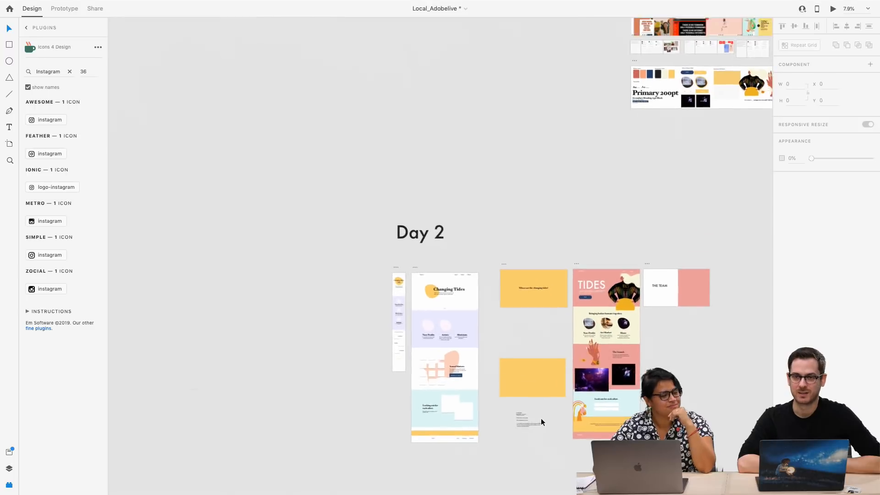
{"action": "scroll", "coordinate": [587, 281], "scroll_direction": "up", "scroll_amount": 10}
{"action": "scroll", "coordinate": [606, 194], "scroll_direction": "right", "scroll_amount": 3}
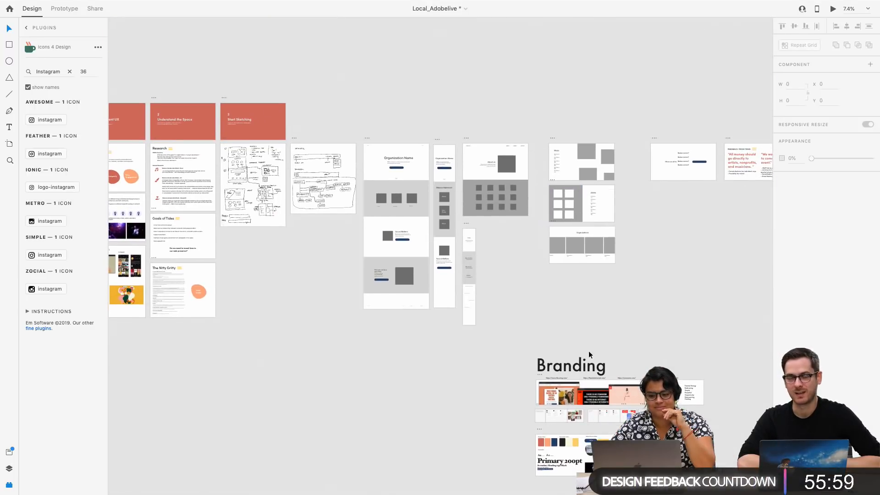
{"action": "scroll", "coordinate": [588, 350], "scroll_direction": "up", "scroll_amount": 5}
{"action": "scroll", "coordinate": [588, 351], "scroll_direction": "up", "scroll_amount": 8}
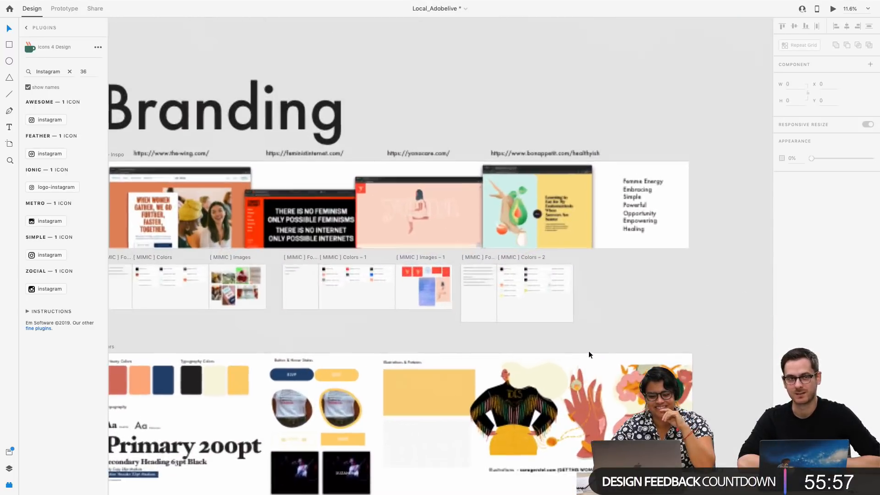
{"action": "scroll", "coordinate": [590, 354], "scroll_direction": "down", "scroll_amount": 1}
{"action": "scroll", "coordinate": [590, 354], "scroll_direction": "right", "scroll_amount": 1}
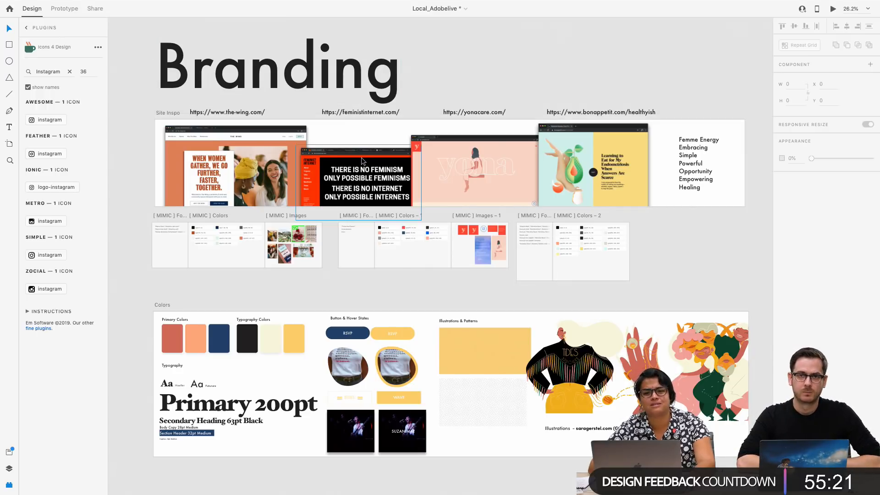
Examine the Branding section's site inspiration, MIMIC artboards and Colors artboard
{"action": "scroll", "coordinate": [361, 158], "scroll_direction": "down", "scroll_amount": 1}
{"action": "scroll", "coordinate": [362, 160], "scroll_direction": "down", "scroll_amount": 2}
{"action": "scroll", "coordinate": [361, 160], "scroll_direction": "right", "scroll_amount": 2}
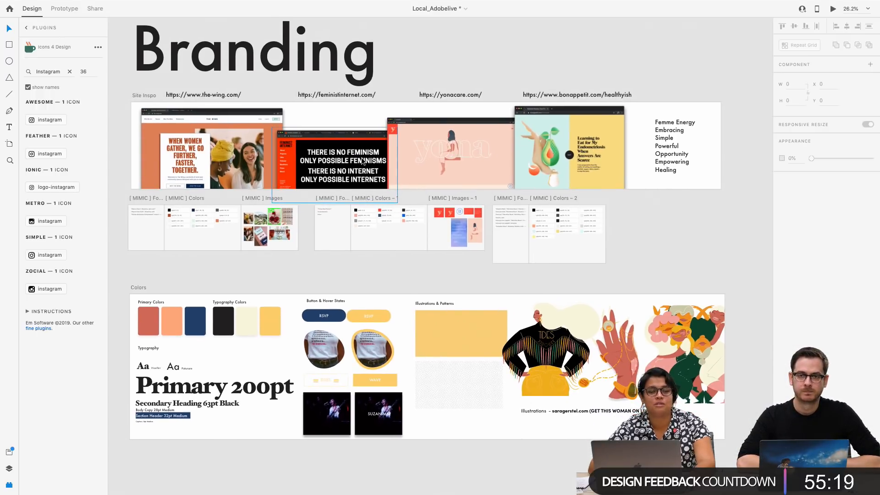
{"action": "scroll", "coordinate": [361, 159], "scroll_direction": "up", "scroll_amount": 1}
{"action": "scroll", "coordinate": [362, 160], "scroll_direction": "left", "scroll_amount": 1}
{"action": "scroll", "coordinate": [361, 161], "scroll_direction": "down", "scroll_amount": 5}
{"action": "scroll", "coordinate": [361, 160], "scroll_direction": "right", "scroll_amount": 2}
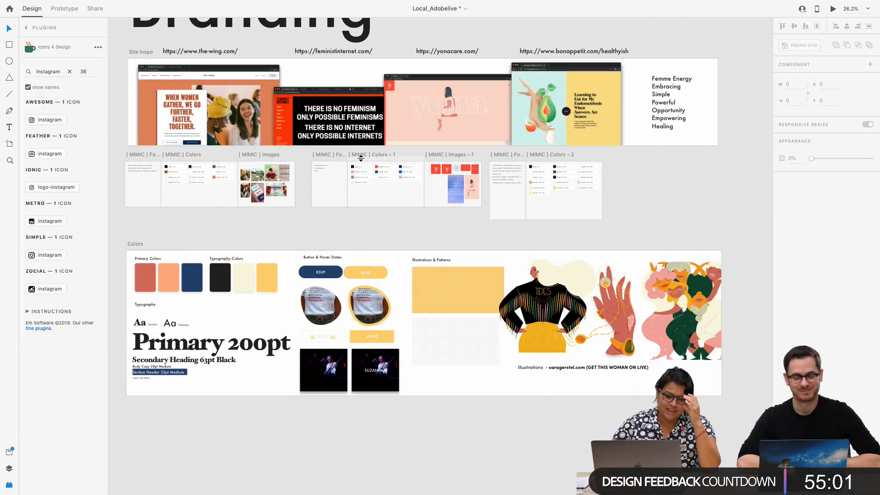
{"action": "scroll", "coordinate": [441, 221], "scroll_direction": "up", "scroll_amount": 3}
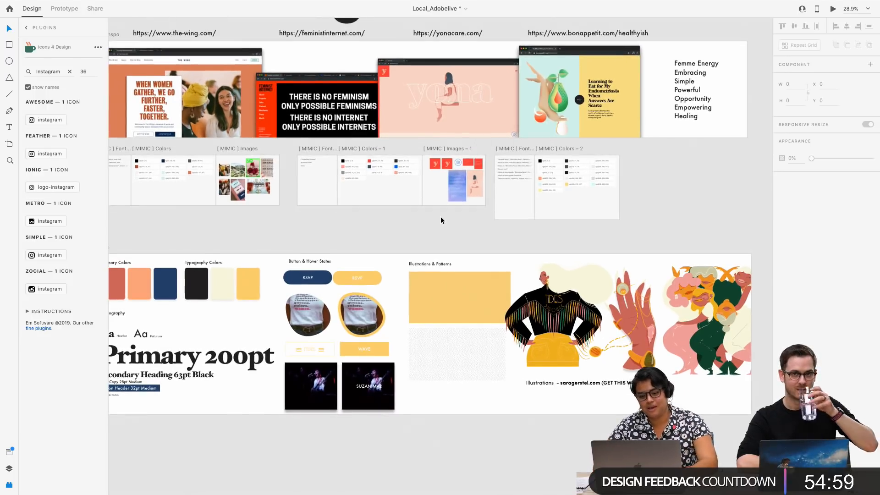
{"action": "scroll", "coordinate": [441, 221], "scroll_direction": "down", "scroll_amount": 2}
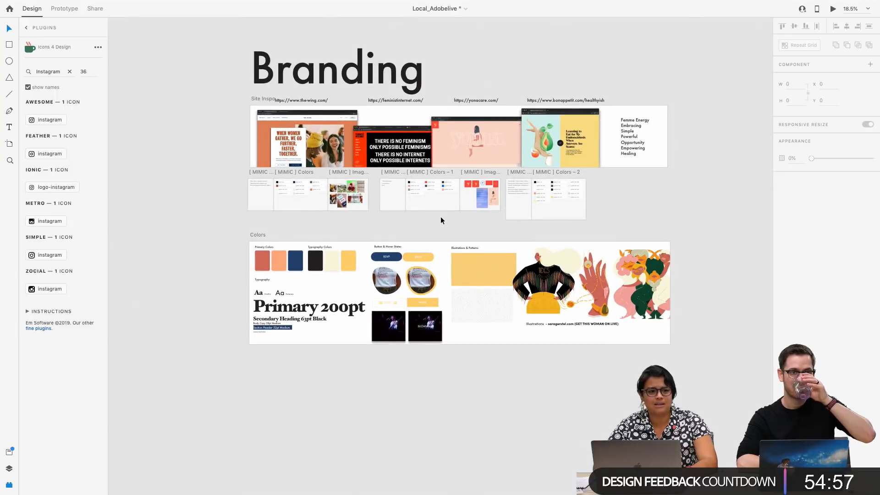
Review the grey wireframe artboards above the Branding section and return to the Site Inspo and Colors artboards
{"action": "scroll", "coordinate": [441, 221], "scroll_direction": "down", "scroll_amount": 3}
{"action": "scroll", "coordinate": [440, 220], "scroll_direction": "down", "scroll_amount": 3}
{"action": "scroll", "coordinate": [441, 216], "scroll_direction": "up", "scroll_amount": 5}
{"action": "scroll", "coordinate": [440, 216], "scroll_direction": "left", "scroll_amount": 5}
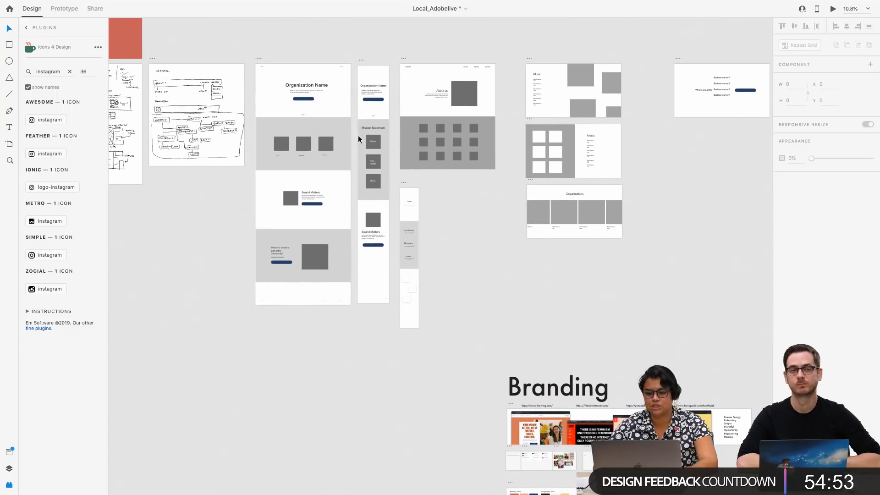
{"action": "scroll", "coordinate": [538, 300], "scroll_direction": "down", "scroll_amount": 3}
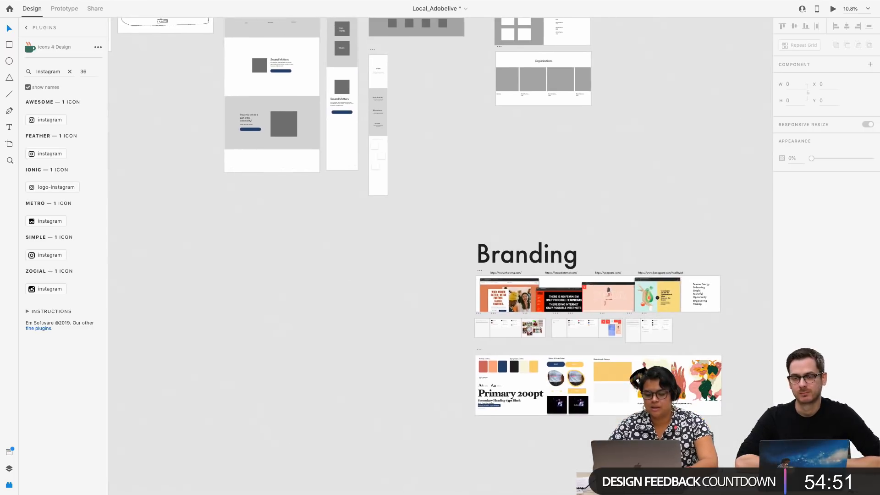
{"action": "scroll", "coordinate": [538, 300], "scroll_direction": "up", "scroll_amount": 5}
{"action": "scroll", "coordinate": [458, 359], "scroll_direction": "up", "scroll_amount": 2}
{"action": "scroll", "coordinate": [458, 358], "scroll_direction": "left", "scroll_amount": 3}
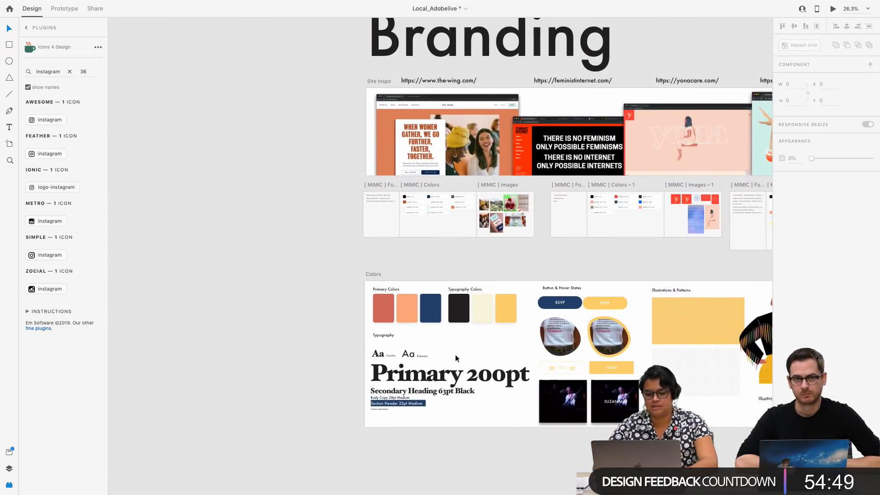
Show the document assets and delete the green swatch from the saved colors
{"action": "scroll", "coordinate": [472, 265], "scroll_direction": "up", "scroll_amount": 5}
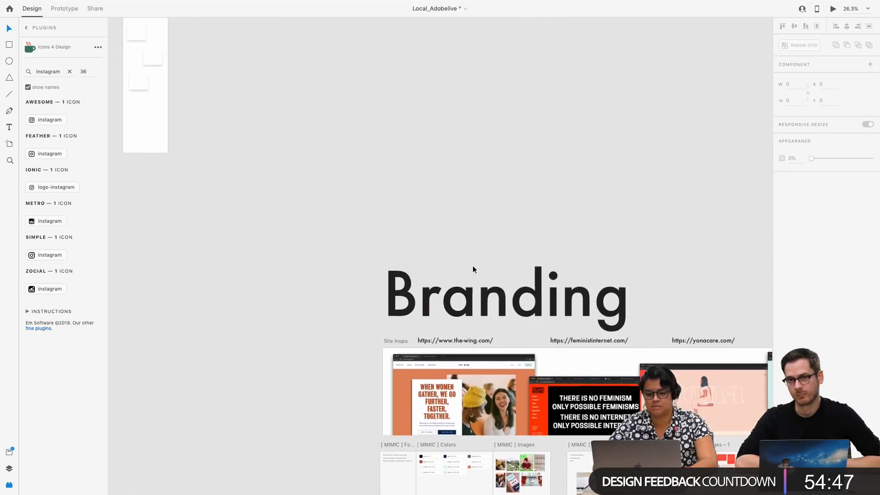
{"action": "scroll", "coordinate": [472, 265], "scroll_direction": "down", "scroll_amount": 5}
{"action": "left_click", "coordinate": [9, 468]}
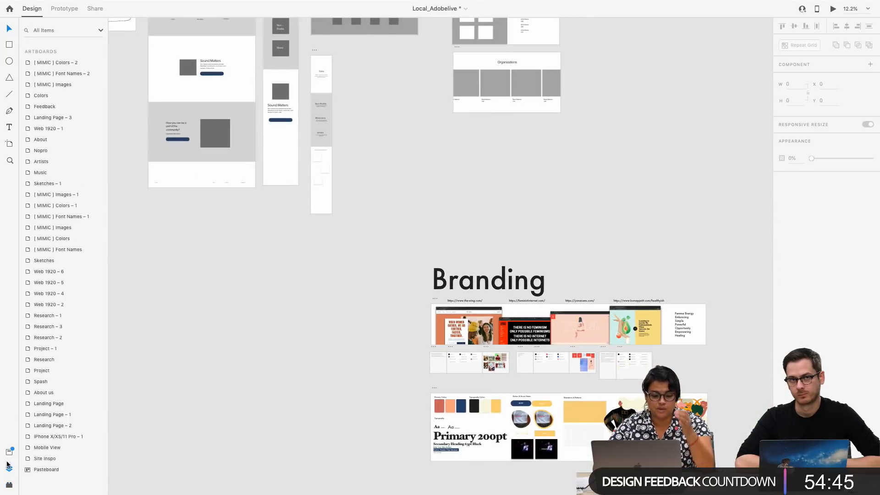
{"action": "left_click", "coordinate": [9, 451]}
{"action": "scroll", "coordinate": [76, 300], "scroll_direction": "up", "scroll_amount": 5}
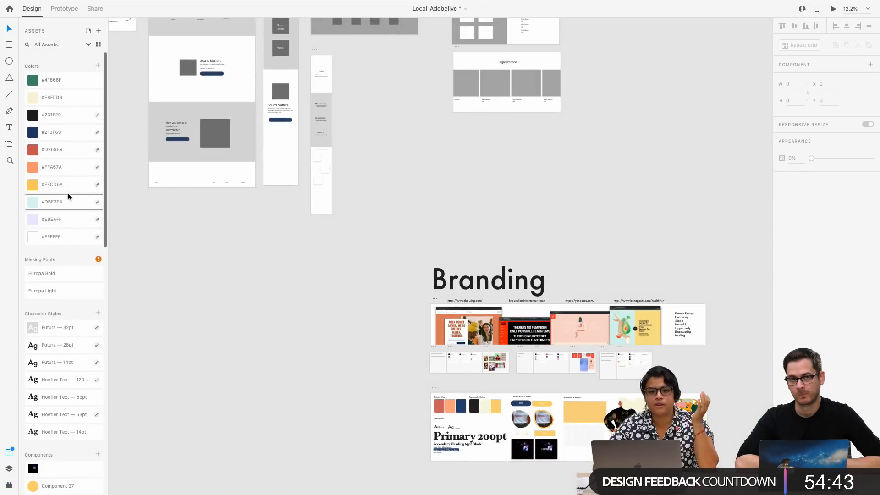
{"action": "scroll", "coordinate": [472, 378], "scroll_direction": "up", "scroll_amount": 5}
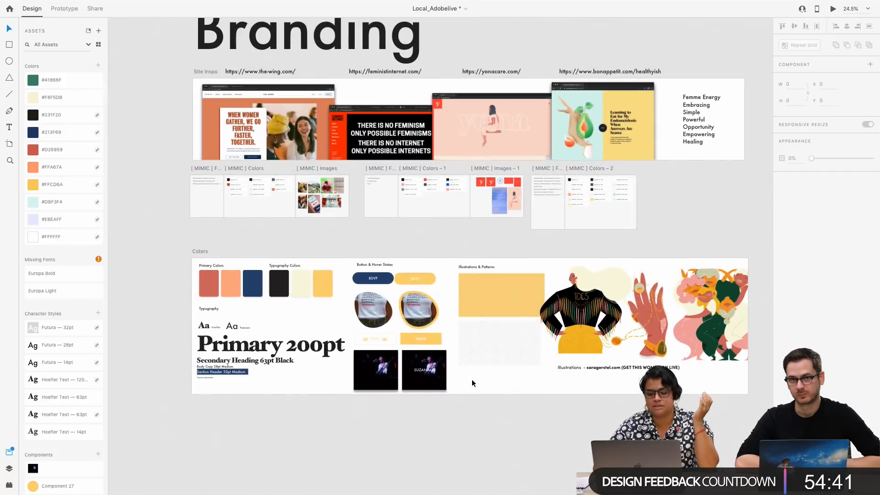
{"action": "right_click", "coordinate": [70, 82]}
{"action": "left_click", "coordinate": [87, 83]}
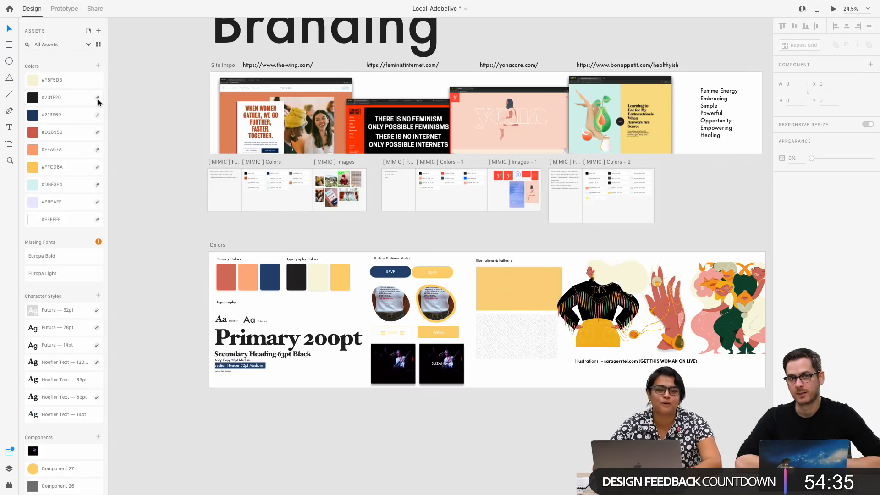
Open the Wireframer plugin, dismiss its introduction, and browse the full list of wireframe templates
{"action": "scroll", "coordinate": [380, 327], "scroll_direction": "right", "scroll_amount": 2}
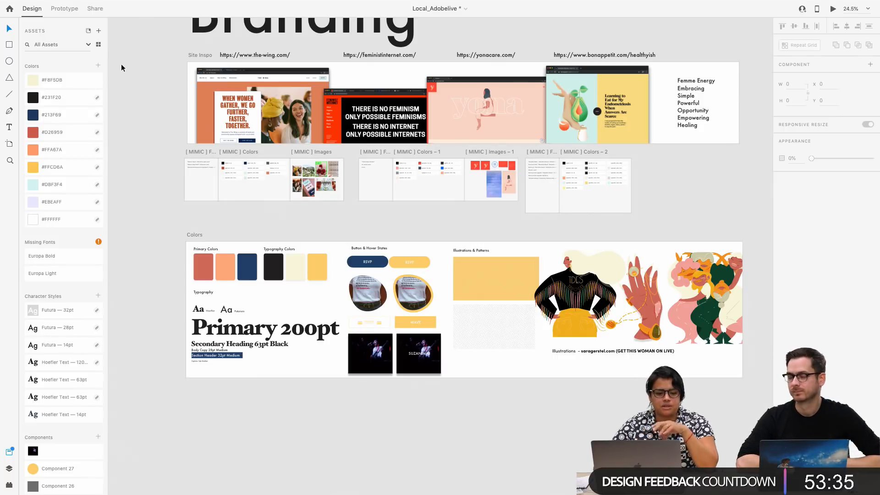
{"action": "left_click", "coordinate": [9, 470]}
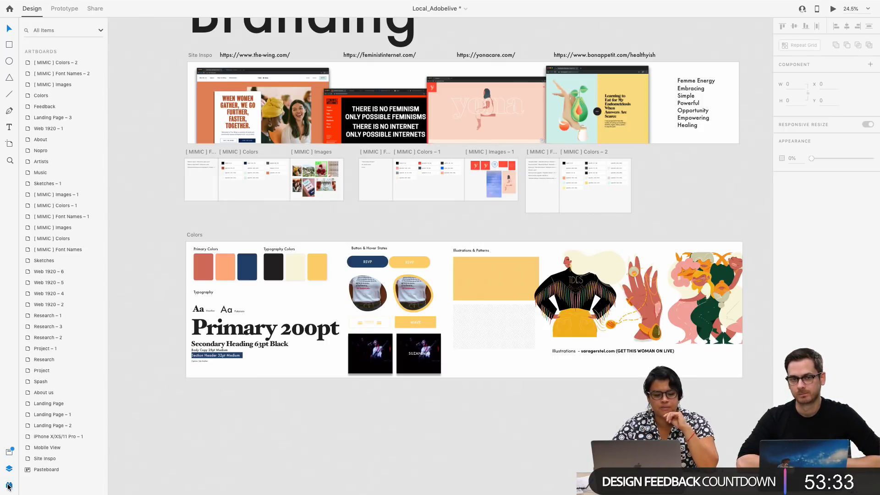
{"action": "left_click", "coordinate": [9, 485]}
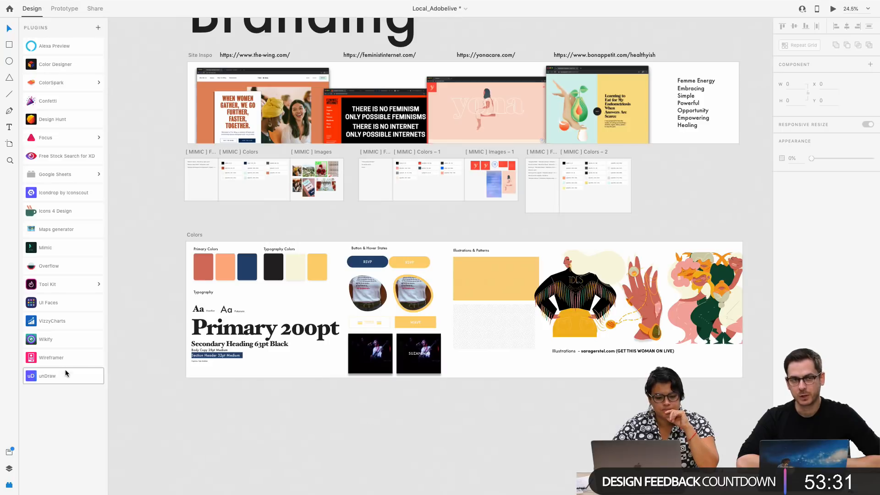
{"action": "left_click", "coordinate": [67, 357]}
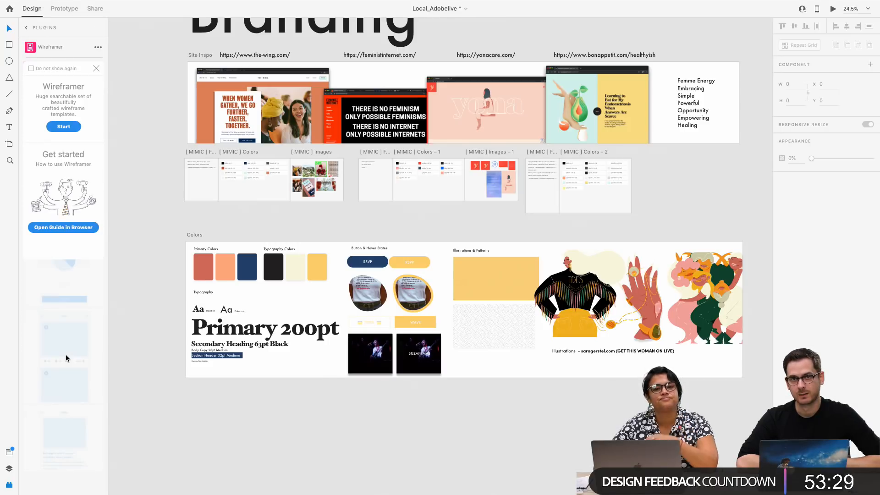
{"action": "left_click", "coordinate": [96, 68]}
{"action": "scroll", "coordinate": [54, 316], "scroll_direction": "down", "scroll_amount": 8}
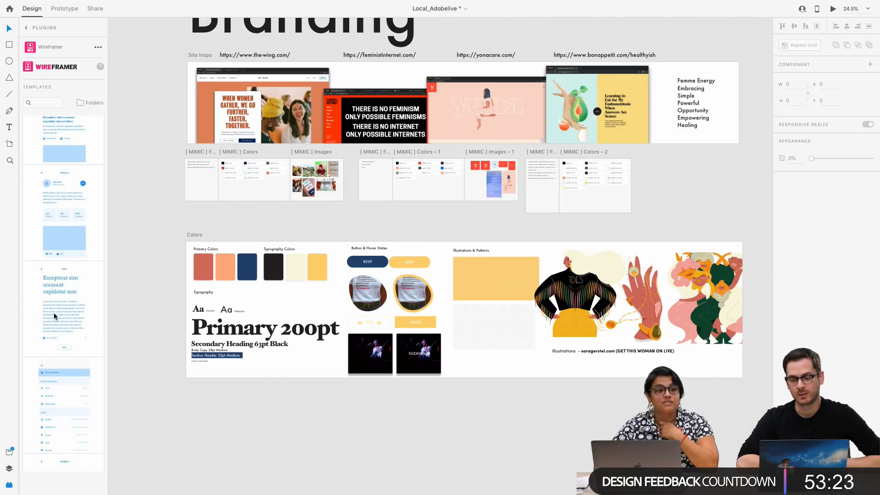
{"action": "scroll", "coordinate": [54, 316], "scroll_direction": "down", "scroll_amount": 10}
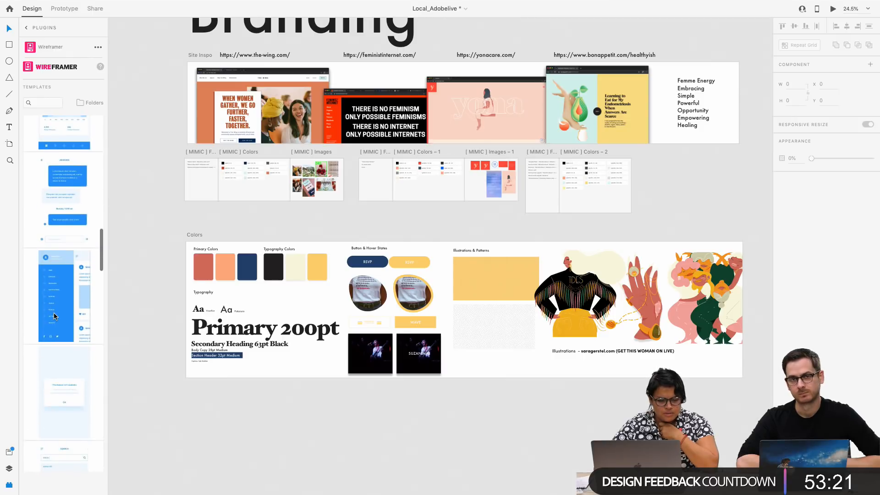
{"action": "scroll", "coordinate": [54, 317], "scroll_direction": "down", "scroll_amount": 7}
{"action": "scroll", "coordinate": [54, 316], "scroll_direction": "down", "scroll_amount": 15}
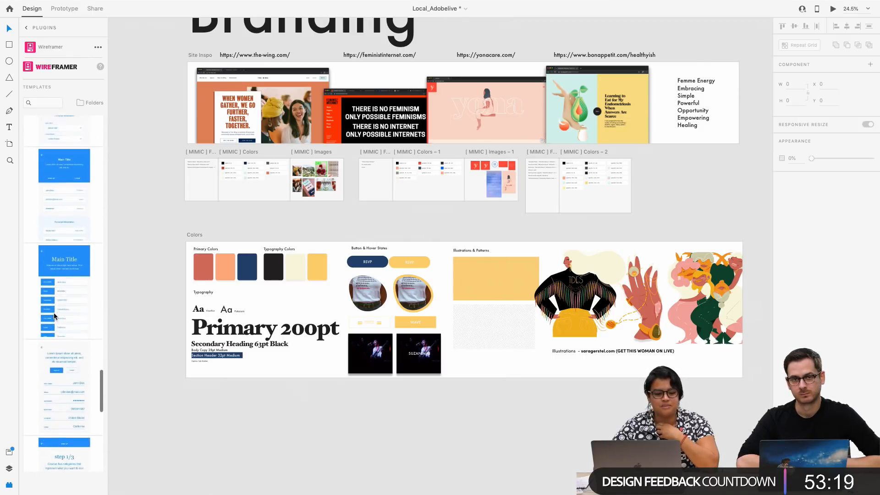
Filter the Wireframer templates to the UI Elements folder and look through its previews
{"action": "left_click", "coordinate": [92, 104]}
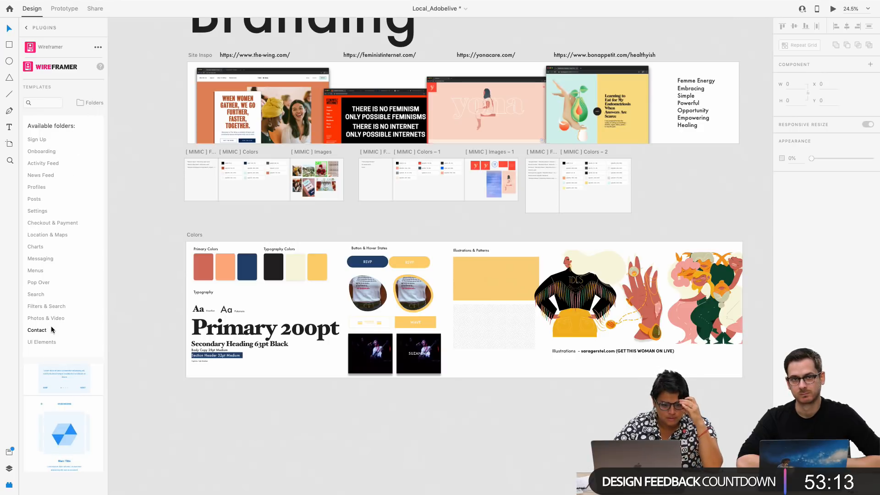
{"action": "left_click", "coordinate": [52, 342]}
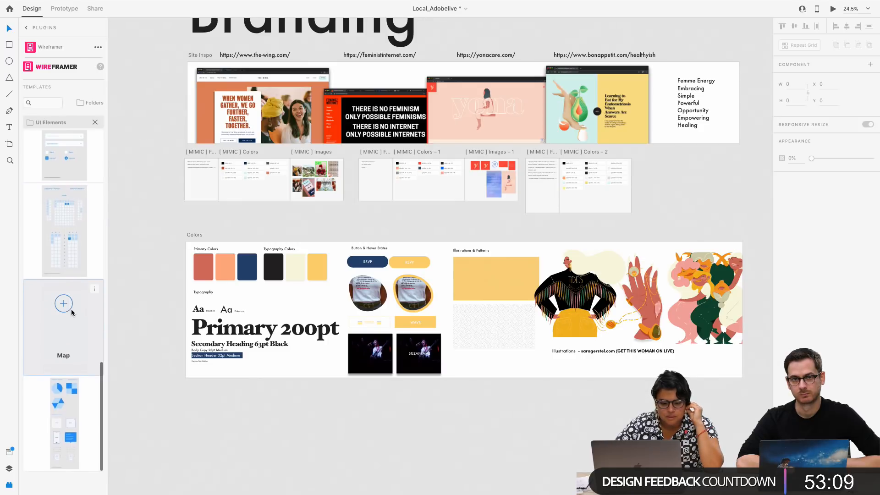
{"action": "scroll", "coordinate": [69, 325], "scroll_direction": "up", "scroll_amount": 4}
{"action": "scroll", "coordinate": [70, 322], "scroll_direction": "up", "scroll_amount": 4}
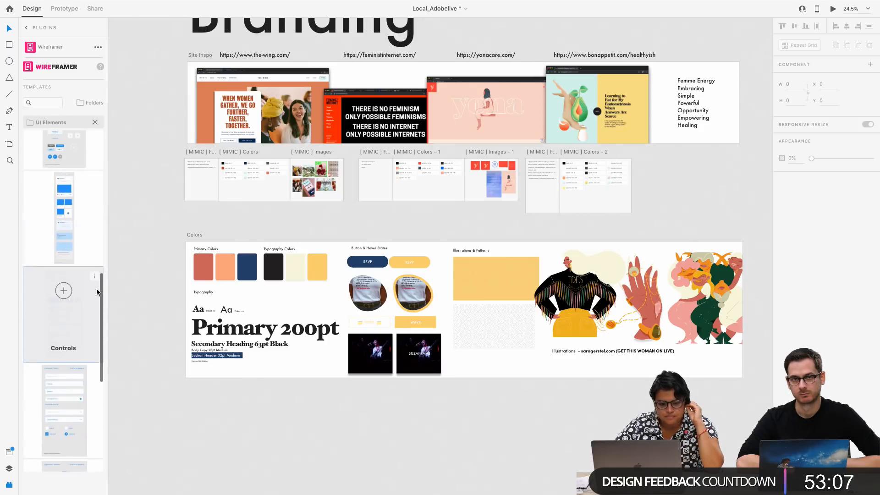
{"action": "scroll", "coordinate": [73, 256], "scroll_direction": "up", "scroll_amount": 3}
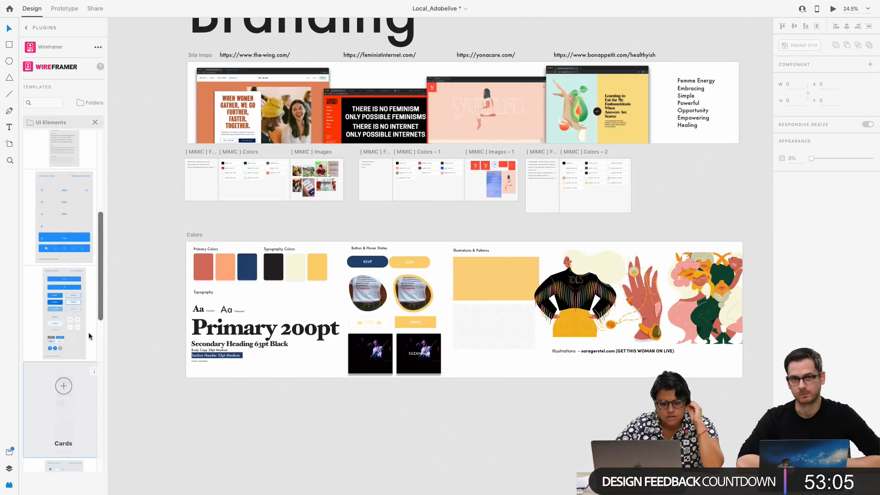
{"action": "scroll", "coordinate": [66, 316], "scroll_direction": "up", "scroll_amount": 2}
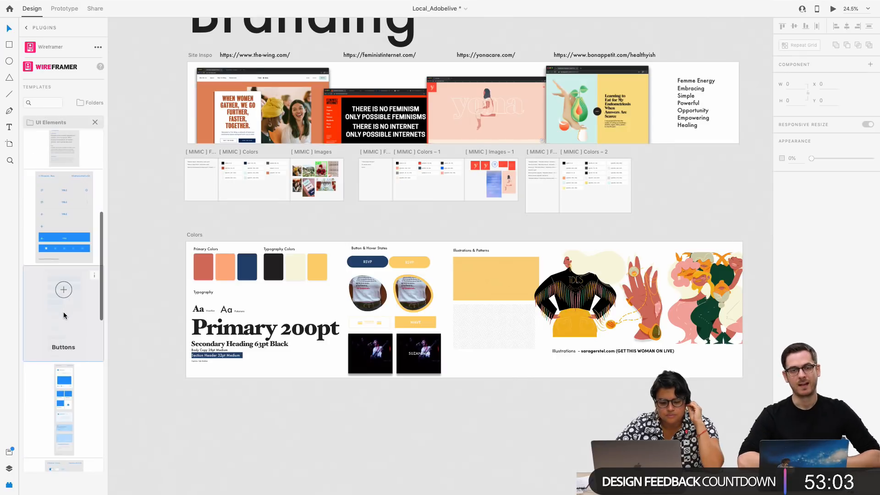
{"action": "scroll", "coordinate": [65, 315], "scroll_direction": "up", "scroll_amount": 4}
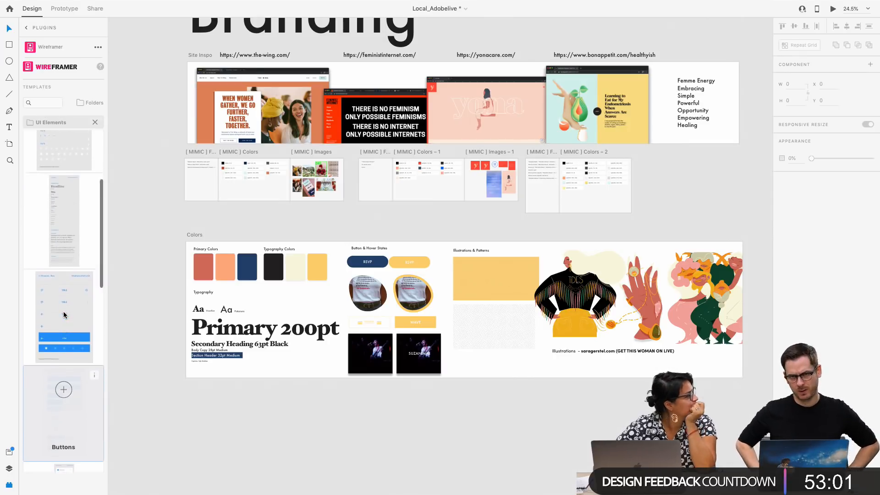
Switch the Wireframer templates to the Settings folder and look through its layouts
{"action": "left_click", "coordinate": [93, 109]}
{"action": "left_click", "coordinate": [93, 109]}
{"action": "left_click", "coordinate": [93, 108]}
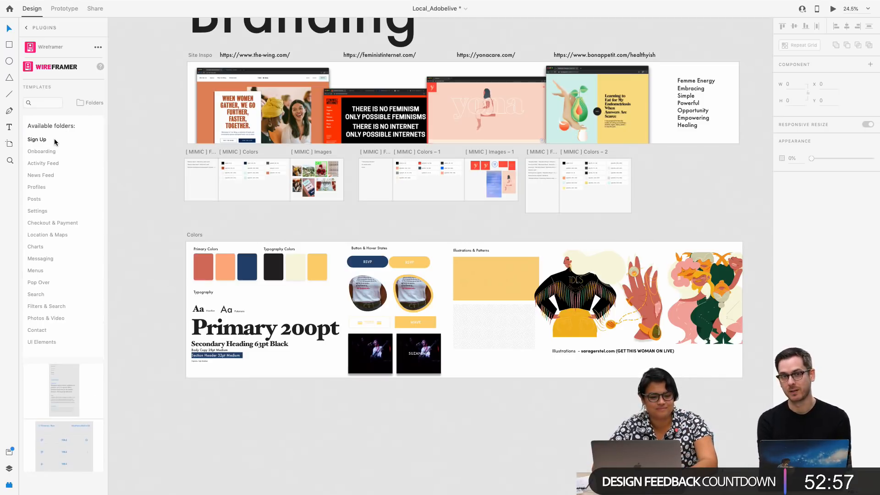
{"action": "left_click", "coordinate": [44, 210]}
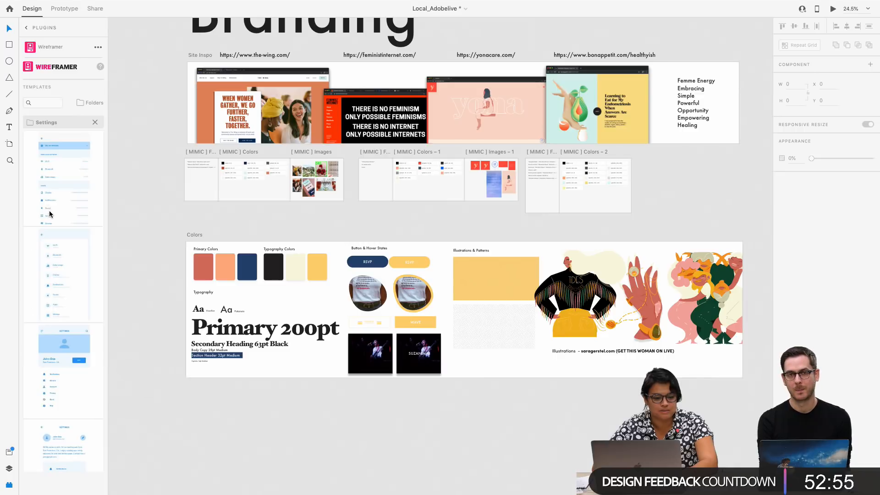
{"action": "scroll", "coordinate": [73, 302], "scroll_direction": "down", "scroll_amount": 3}
{"action": "scroll", "coordinate": [82, 302], "scroll_direction": "up", "scroll_amount": 6}
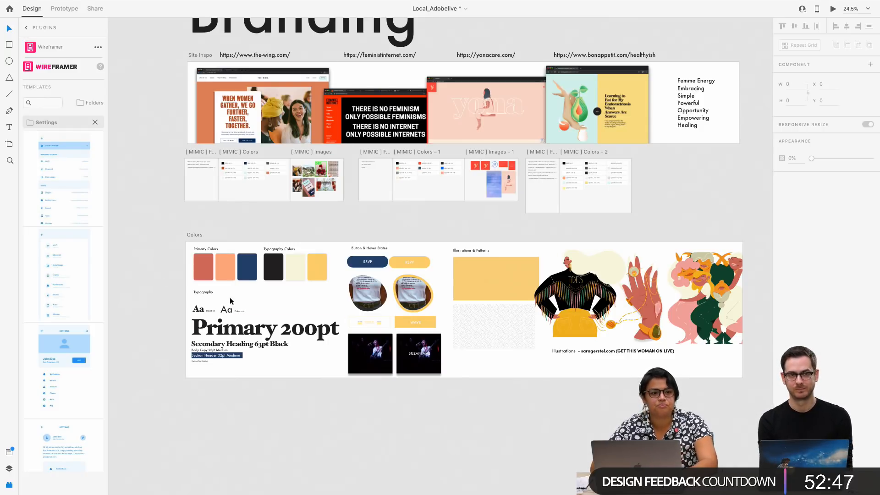
Return to the document assets and select the Landing Page – 1 artboard among the grey wireframes
{"action": "scroll", "coordinate": [290, 291], "scroll_direction": "up", "scroll_amount": 1}
{"action": "scroll", "coordinate": [291, 289], "scroll_direction": "down", "scroll_amount": 5}
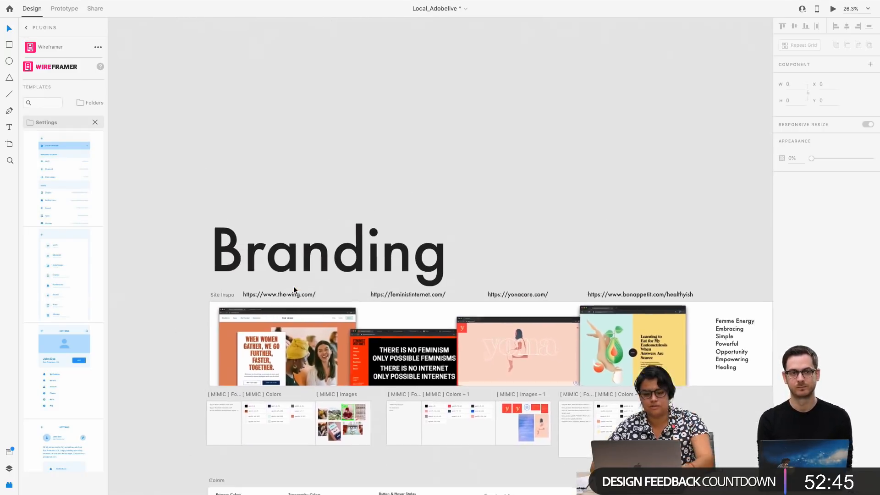
{"action": "scroll", "coordinate": [293, 289], "scroll_direction": "left", "scroll_amount": 6}
{"action": "scroll", "coordinate": [293, 290], "scroll_direction": "up", "scroll_amount": 4}
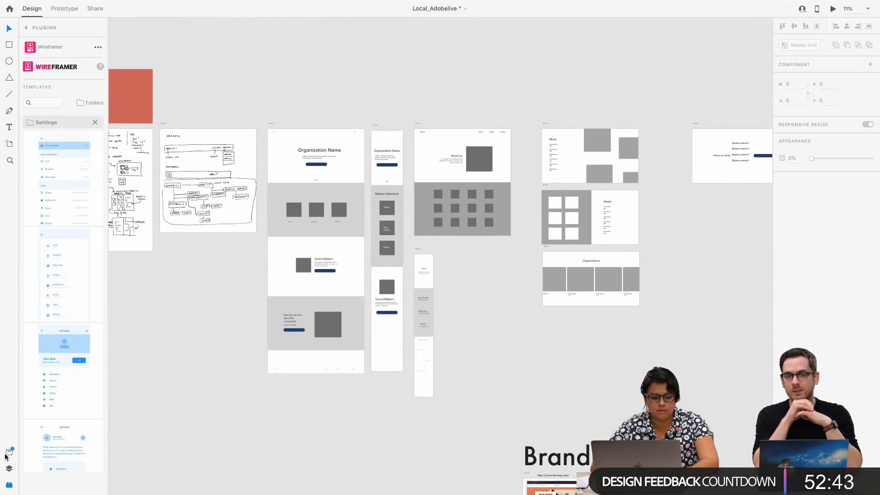
{"action": "left_click", "coordinate": [8, 452]}
{"action": "scroll", "coordinate": [252, 232], "scroll_direction": "up", "scroll_amount": 3}
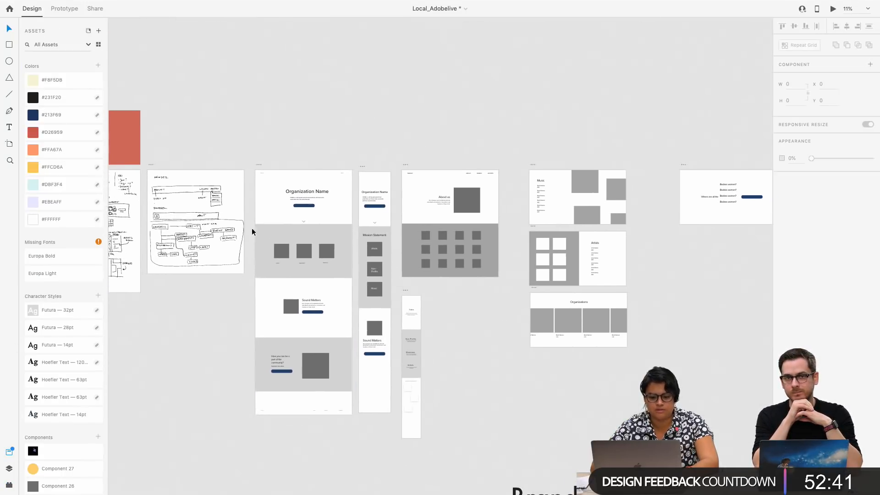
{"action": "scroll", "coordinate": [324, 235], "scroll_direction": "down", "scroll_amount": 3}
{"action": "left_click", "coordinate": [203, 44]}
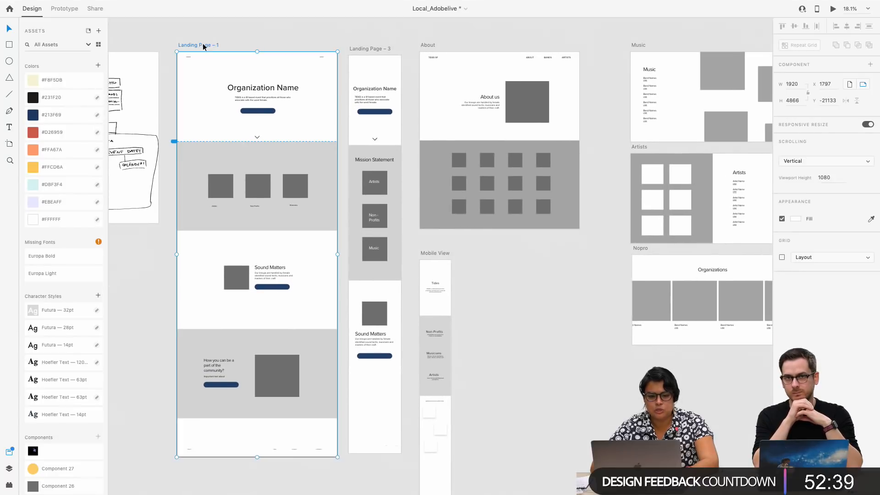
Apply the Hoefler Text 63pt character style to the Organization Name heading text on Landing Page – 1
{"action": "scroll", "coordinate": [263, 108], "scroll_direction": "up", "scroll_amount": 3}
{"action": "left_click", "coordinate": [260, 98]}
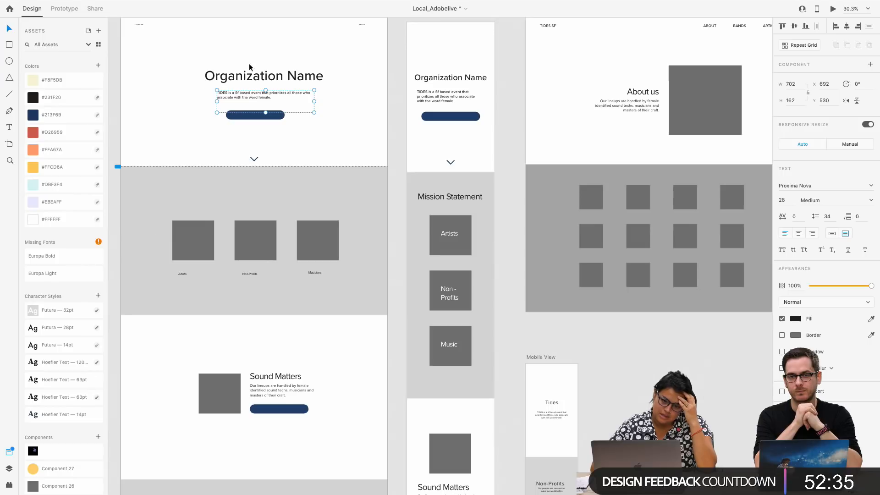
{"action": "left_click", "coordinate": [243, 81]}
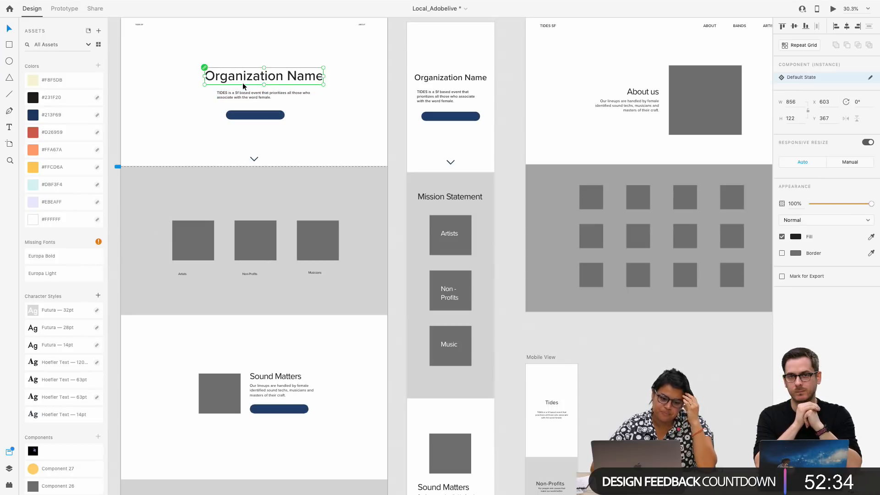
{"action": "left_click", "coordinate": [46, 402]}
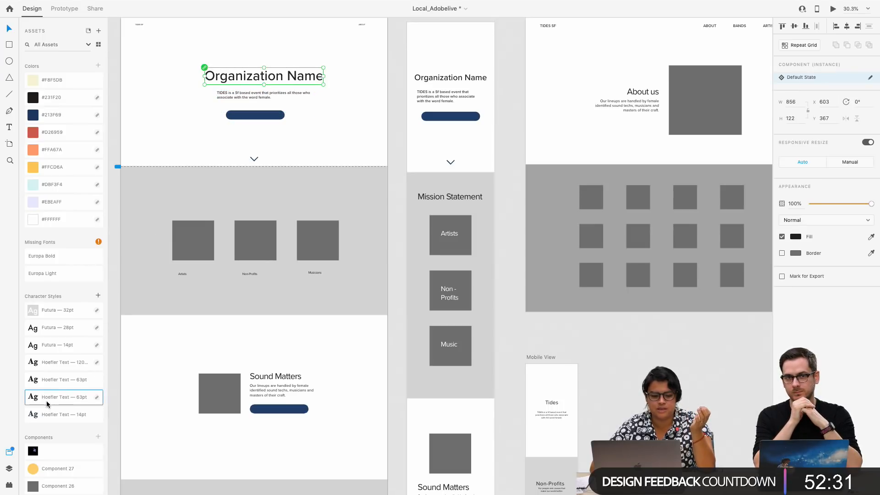
{"action": "double_click", "coordinate": [252, 73]}
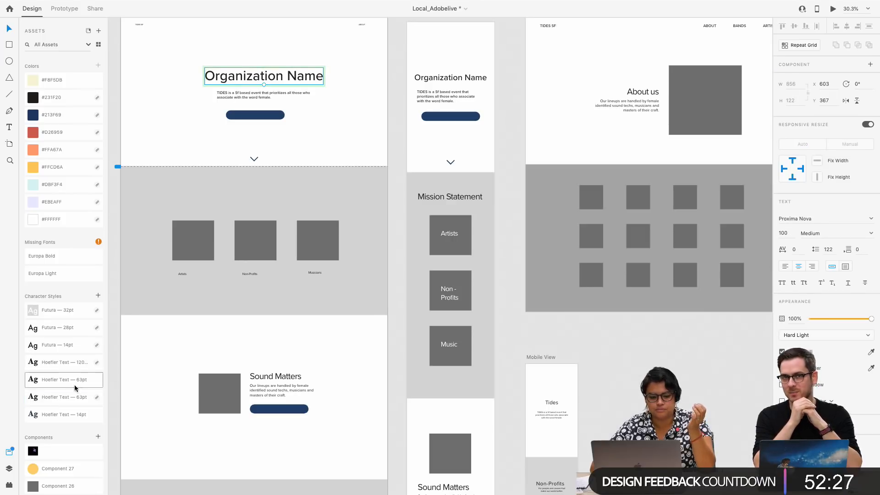
{"action": "left_click", "coordinate": [59, 397]}
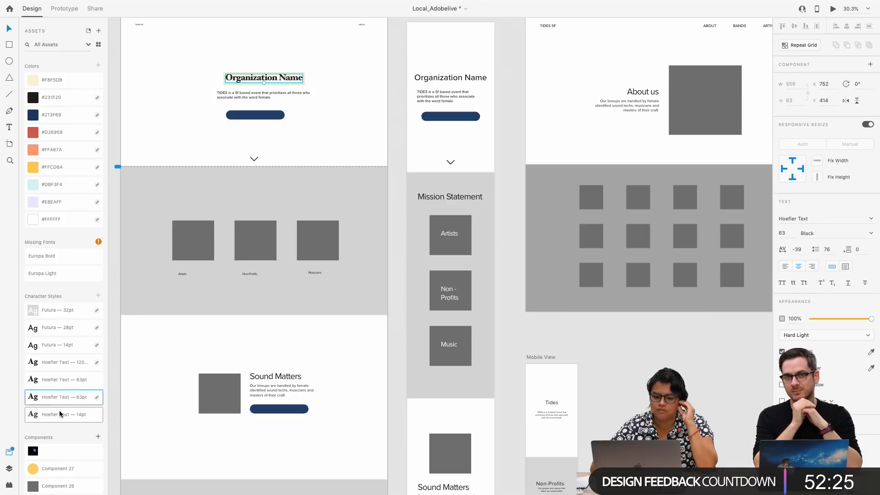
{"action": "left_click", "coordinate": [64, 383]}
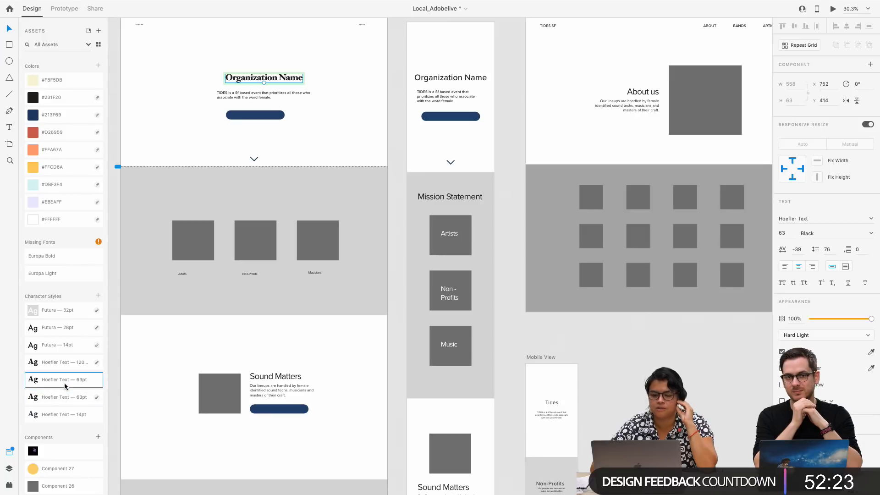
Enlarge the restyled Organization Name heading to about 788 by 89 and select its component instance
{"action": "scroll", "coordinate": [379, 134], "scroll_direction": "up", "scroll_amount": 3}
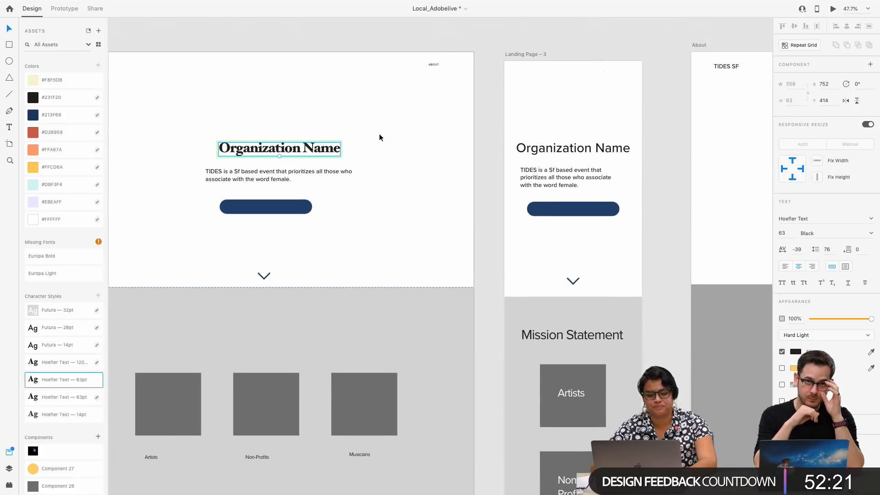
{"action": "mouse_move", "coordinate": [278, 155]}
{"action": "left_mouse_down"}
{"action": "mouse_move", "coordinate": [250, 158]}
{"action": "mouse_move", "coordinate": [287, 149]}
{"action": "left_mouse_up"}
{"action": "key", "text": "super+z"}
{"action": "left_click", "coordinate": [270, 183]}
{"action": "left_click", "coordinate": [287, 148]}
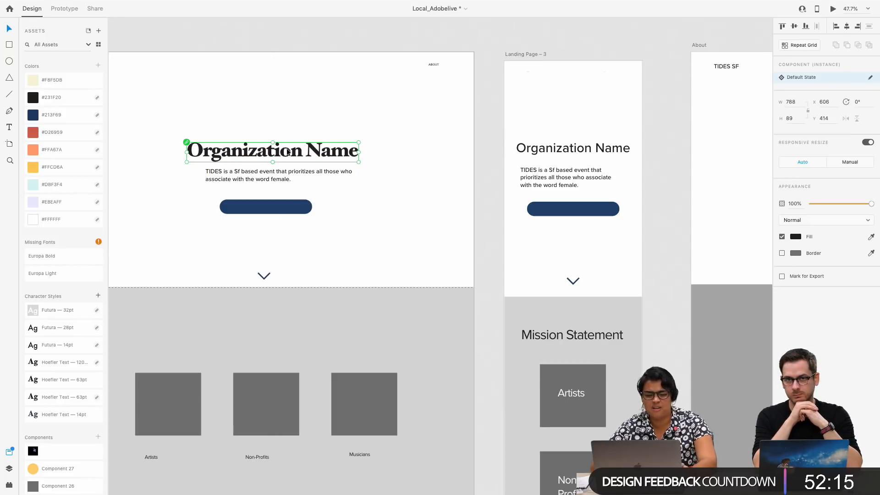
Move the Organization Name heading left to about X 492, keeping it above the description text
{"action": "scroll", "coordinate": [287, 152], "scroll_direction": "up", "scroll_amount": 5}
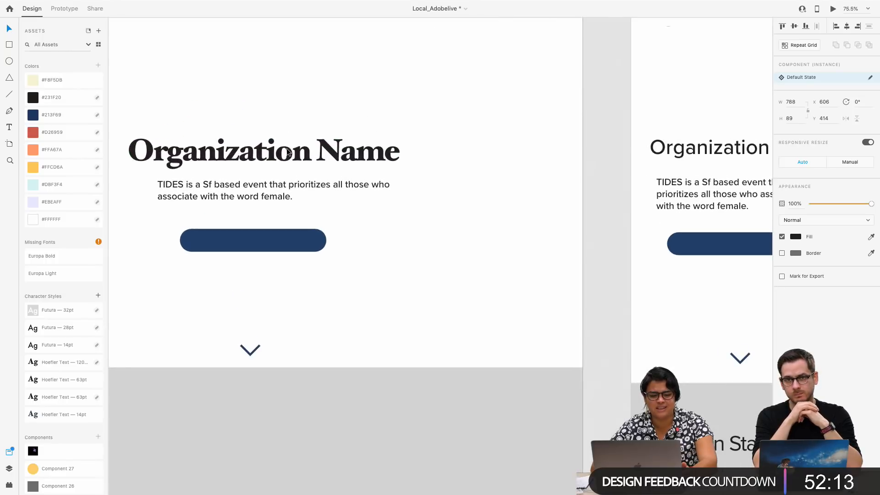
{"action": "scroll", "coordinate": [287, 152], "scroll_direction": "left", "scroll_amount": 2}
{"action": "scroll", "coordinate": [287, 152], "scroll_direction": "up", "scroll_amount": 1}
{"action": "left_click_drag", "start_coordinate": [301, 158], "coordinate": [261, 159]}
{"action": "scroll", "coordinate": [316, 202], "scroll_direction": "down", "scroll_amount": 3}
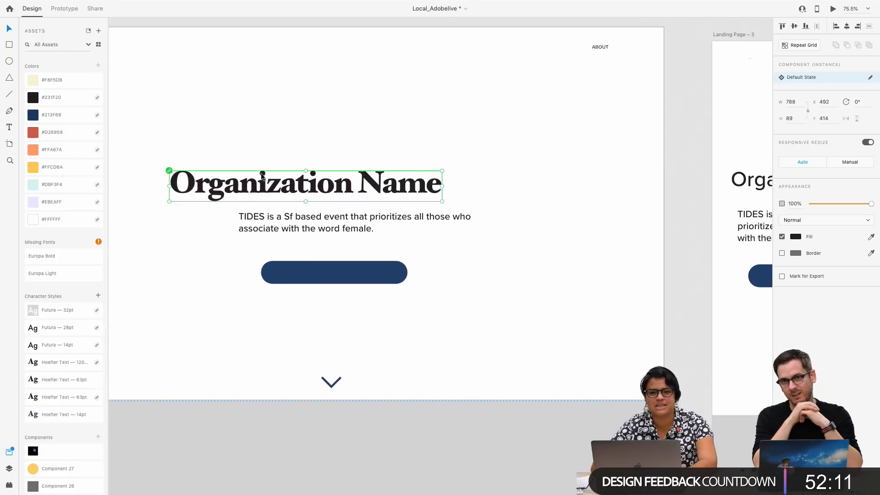
Apply the Futura 28pt character style to the TIDES description on Landing Page – 1 and move it to about X 501, beneath the heading
{"action": "left_click", "coordinate": [308, 214]}
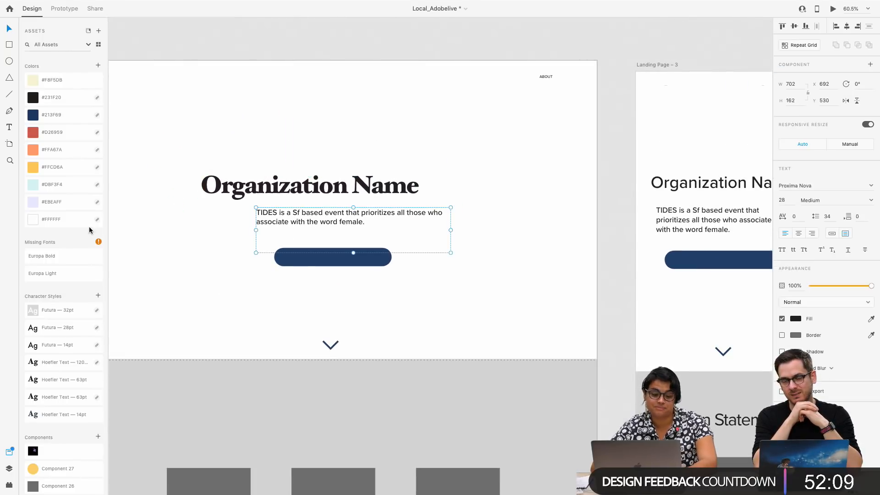
{"action": "left_click", "coordinate": [65, 329]}
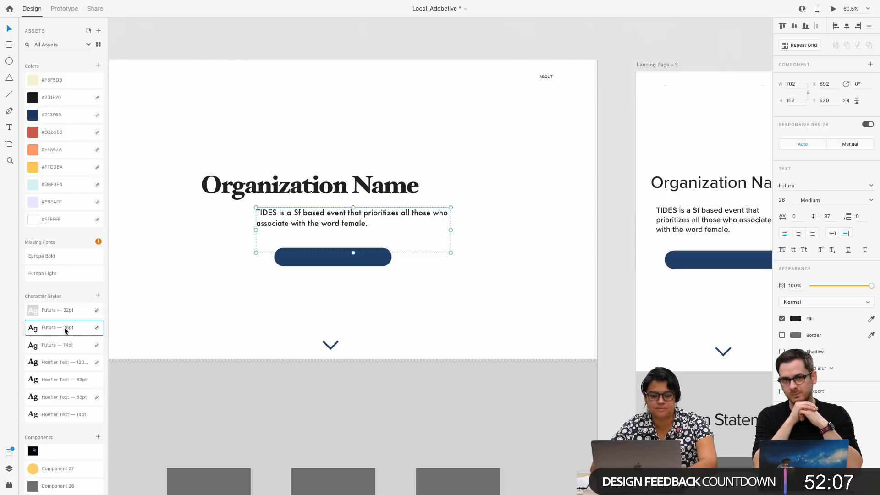
{"action": "left_click", "coordinate": [324, 315]}
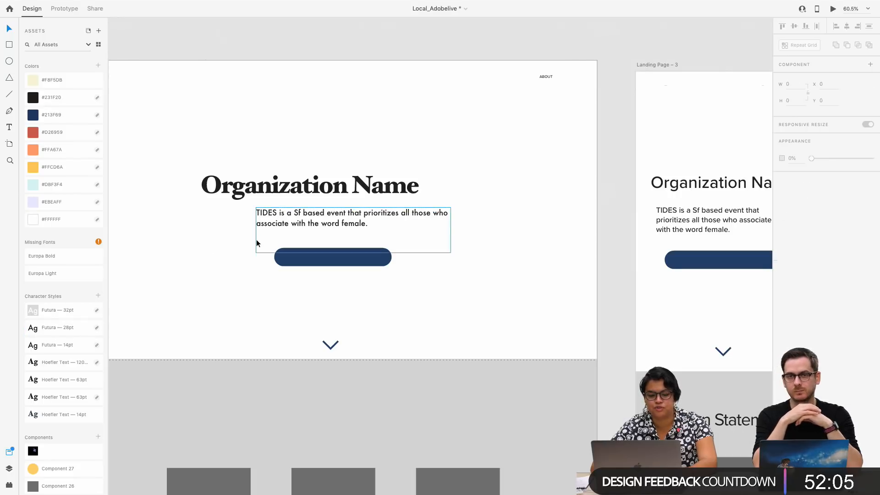
{"action": "left_click_drag", "start_coordinate": [277, 218], "coordinate": [237, 216]}
Shorten the description's text box on Landing Page – 1 to a height of about 84 so it clears the blue button
{"action": "scroll", "coordinate": [232, 241], "scroll_direction": "down", "scroll_amount": 3}
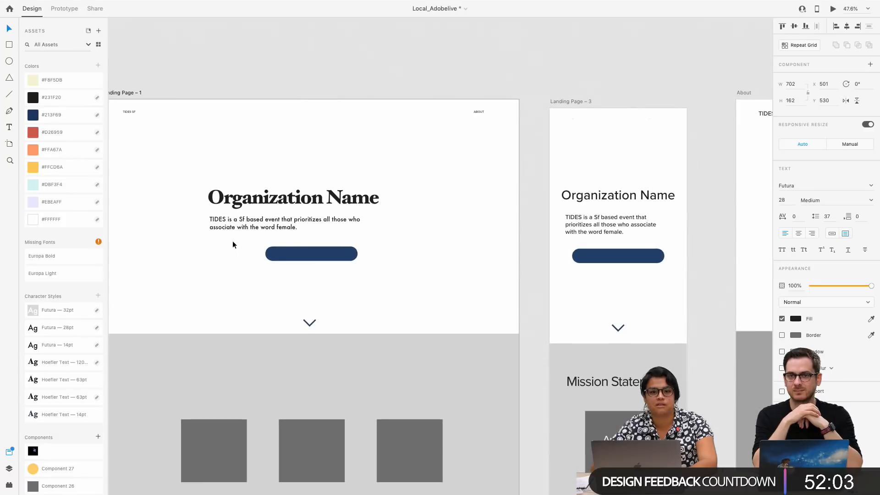
{"action": "scroll", "coordinate": [232, 242], "scroll_direction": "left", "scroll_amount": 5}
{"action": "scroll", "coordinate": [232, 242], "scroll_direction": "up", "scroll_amount": 2}
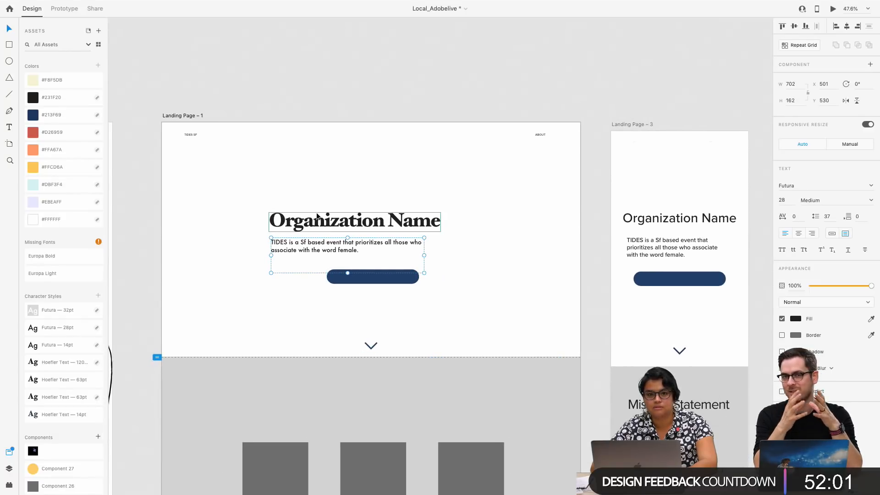
{"action": "left_click", "coordinate": [316, 219], "text": "shift"}
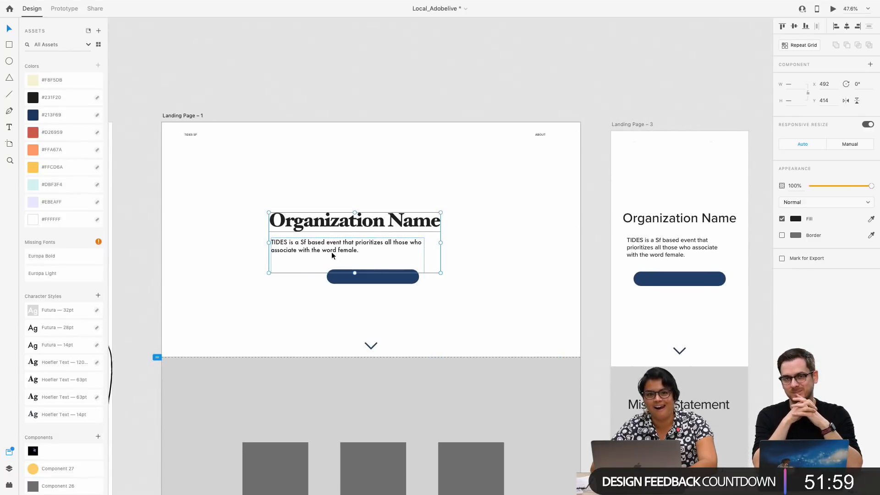
{"action": "left_click", "coordinate": [354, 273]}
{"action": "left_click", "coordinate": [346, 271]}
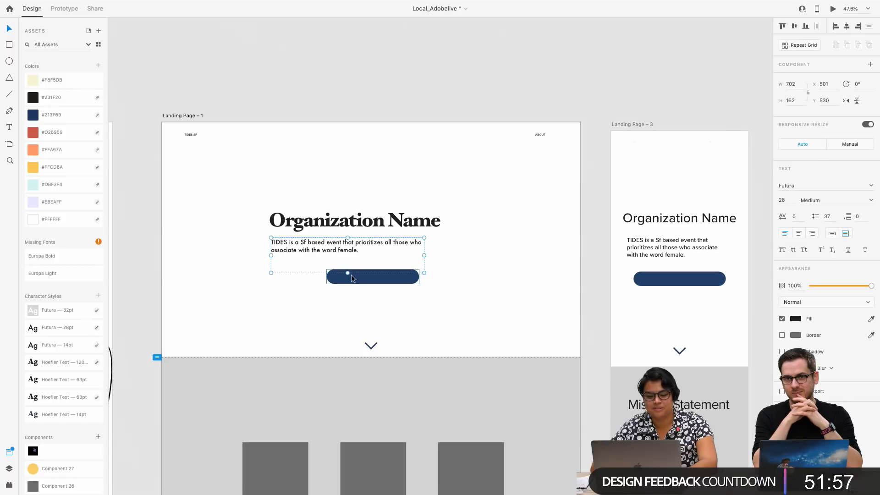
{"action": "left_click_drag", "start_coordinate": [347, 271], "coordinate": [347, 253]}
Review the Landing Page – 1, Landing Page – 3 and About wireframes, and return to the Branding section
{"action": "scroll", "coordinate": [347, 264], "scroll_direction": "down", "scroll_amount": 3}
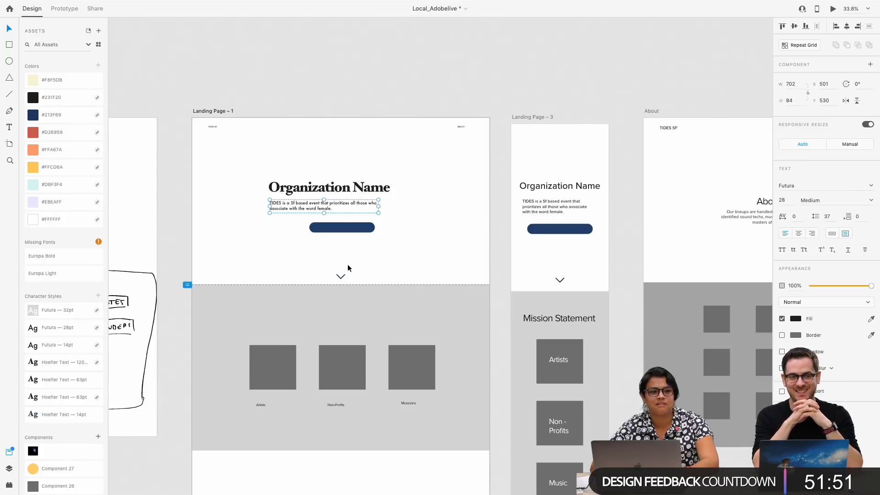
{"action": "scroll", "coordinate": [348, 268], "scroll_direction": "down", "scroll_amount": 5}
{"action": "scroll", "coordinate": [349, 268], "scroll_direction": "right", "scroll_amount": 3}
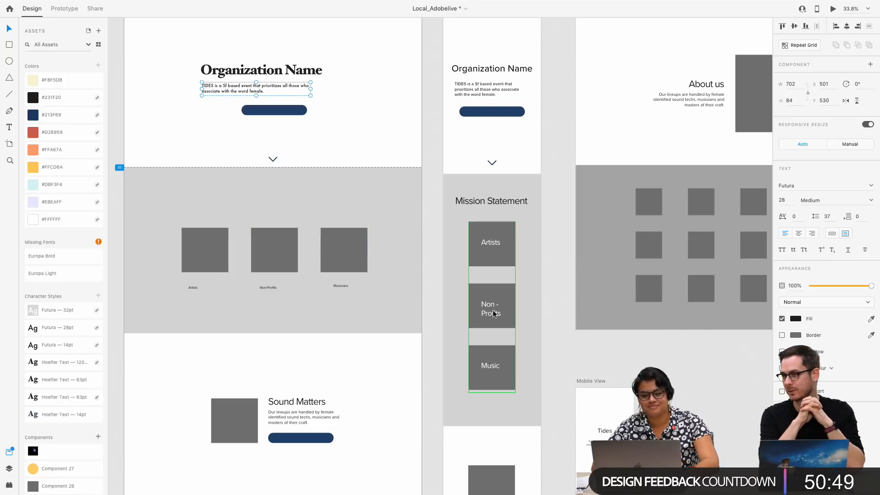
{"action": "scroll", "coordinate": [490, 306], "scroll_direction": "up", "scroll_amount": 1}
{"action": "scroll", "coordinate": [529, 255], "scroll_direction": "down", "scroll_amount": 3}
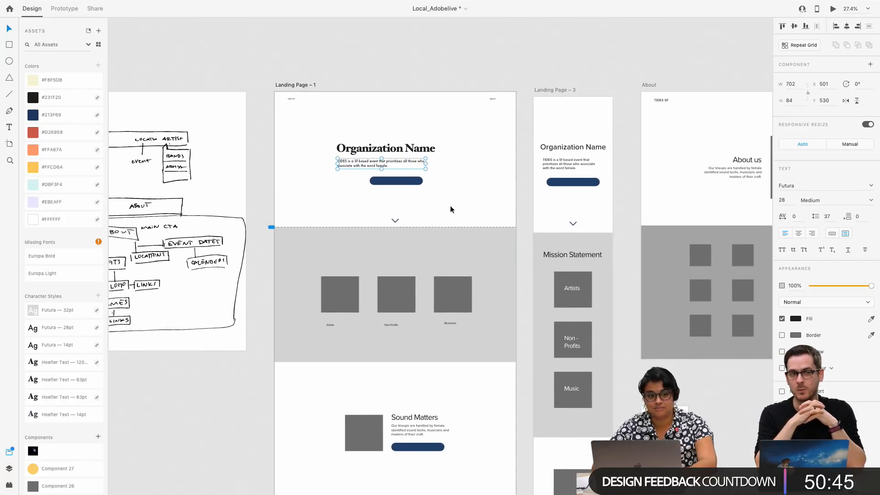
{"action": "scroll", "coordinate": [450, 206], "scroll_direction": "down", "scroll_amount": 1}
{"action": "scroll", "coordinate": [457, 218], "scroll_direction": "down", "scroll_amount": 10}
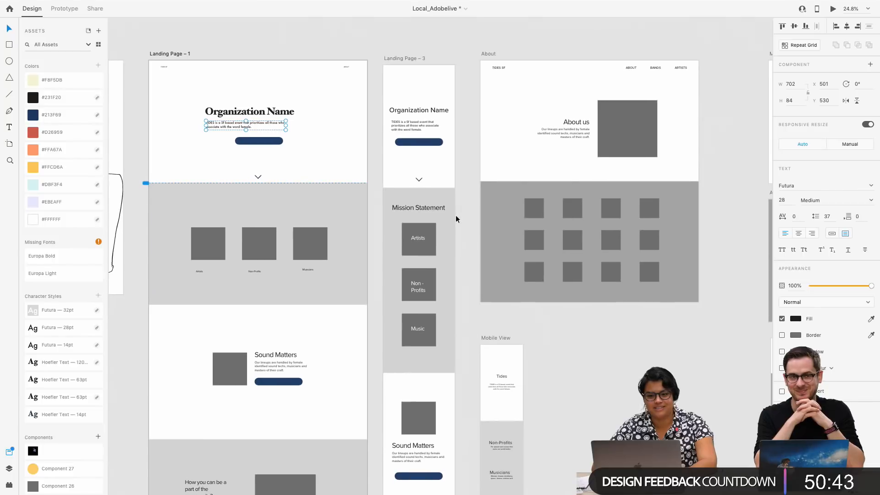
{"action": "scroll", "coordinate": [455, 219], "scroll_direction": "down", "scroll_amount": 6}
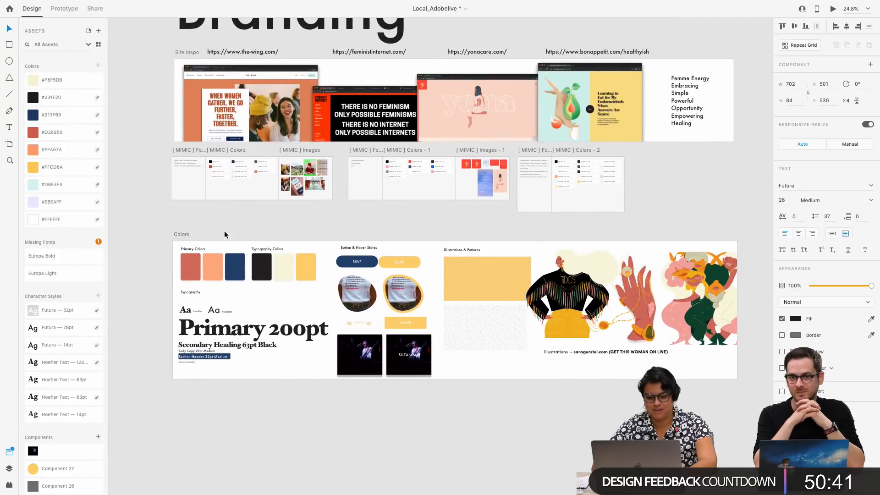
Select the blue RSVP button instance on the Colors artboard and examine the Button & Hover States samples up close
{"action": "left_click", "coordinate": [182, 235]}
{"action": "left_click", "coordinate": [351, 263]}
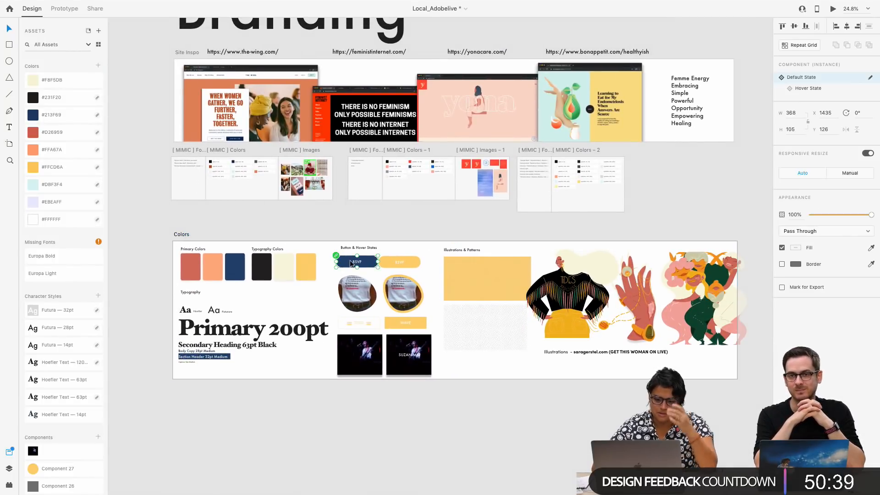
{"action": "scroll", "coordinate": [350, 260], "scroll_direction": "up", "scroll_amount": 5}
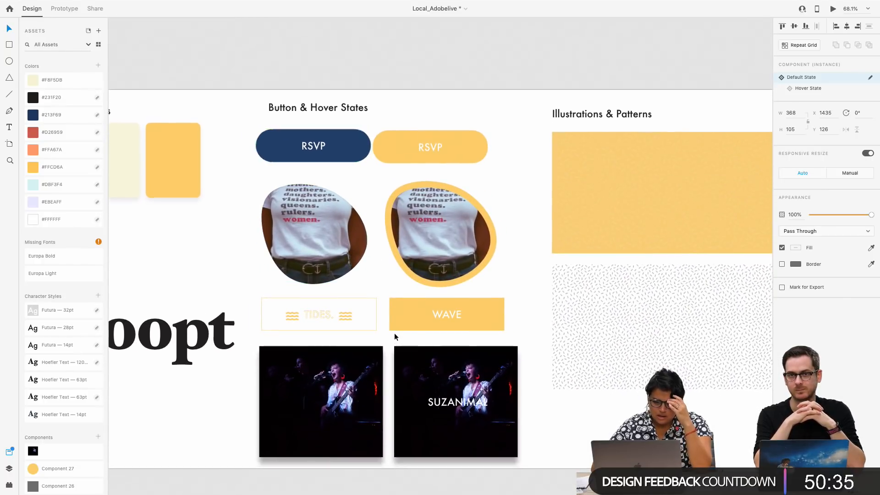
{"action": "scroll", "coordinate": [394, 334], "scroll_direction": "up", "scroll_amount": 2}
{"action": "scroll", "coordinate": [360, 318], "scroll_direction": "down", "scroll_amount": 2}
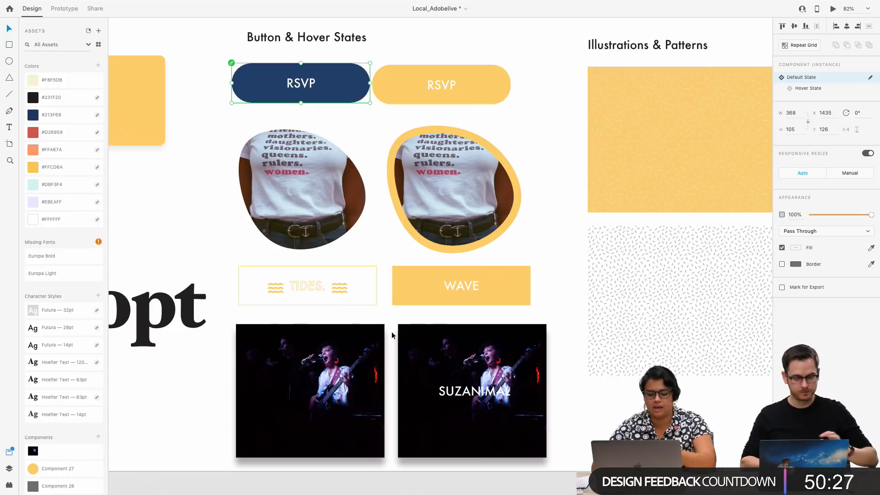
Select the Colors artboard and open its preview to show the button hover states
{"action": "scroll", "coordinate": [211, 92], "scroll_direction": "up", "scroll_amount": 5}
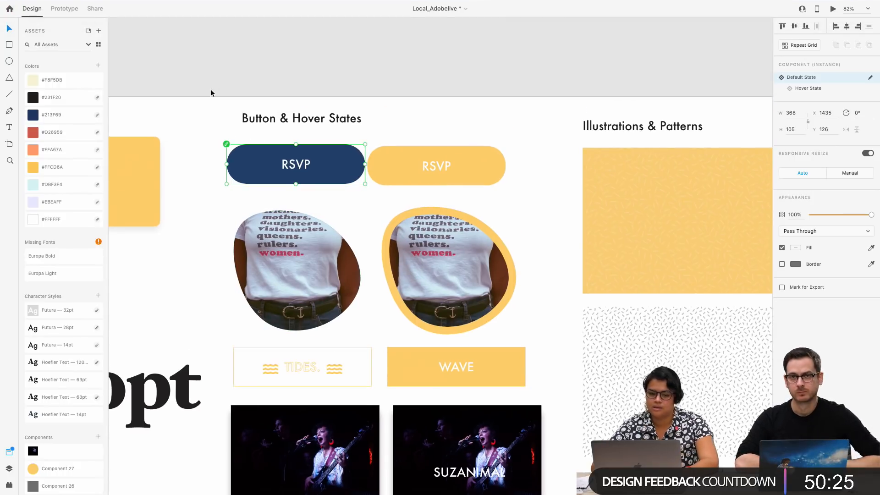
{"action": "scroll", "coordinate": [281, 101], "scroll_direction": "left", "scroll_amount": 10}
{"action": "scroll", "coordinate": [280, 100], "scroll_direction": "left", "scroll_amount": 10}
{"action": "left_click", "coordinate": [188, 121]}
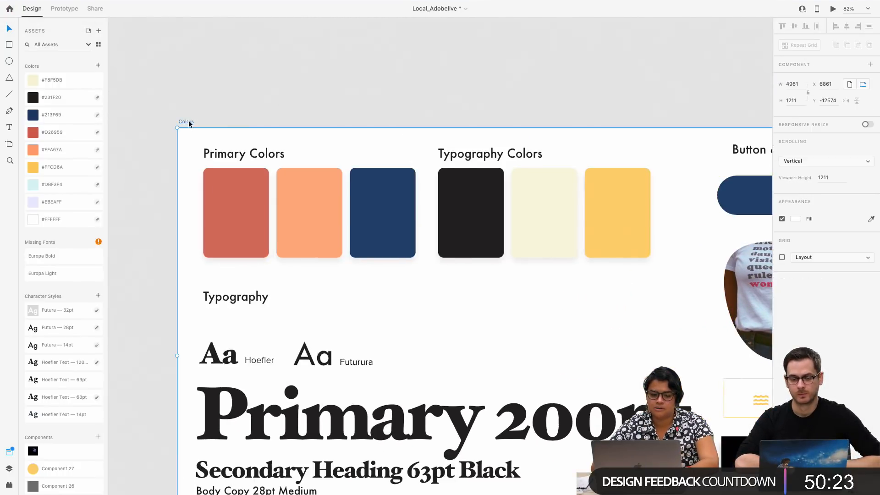
{"action": "scroll", "coordinate": [188, 121], "scroll_direction": "right", "scroll_amount": 5}
{"action": "scroll", "coordinate": [188, 121], "scroll_direction": "down", "scroll_amount": 1}
{"action": "left_click", "coordinate": [832, 22]}
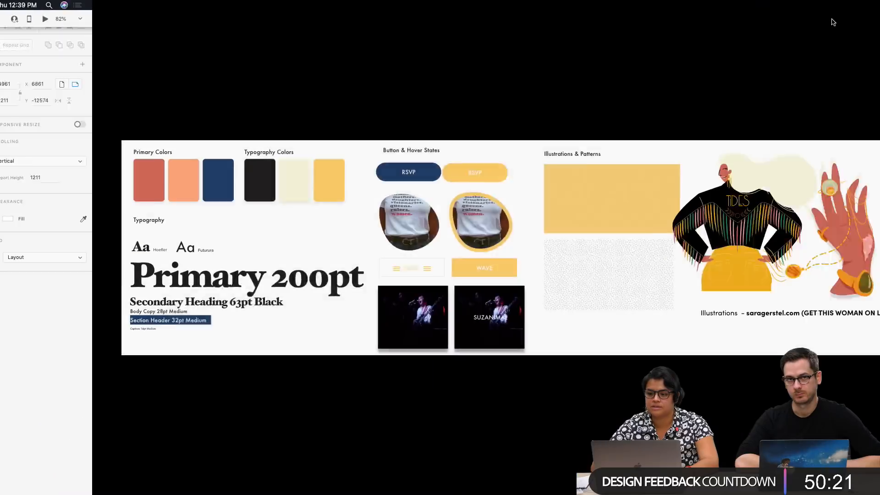
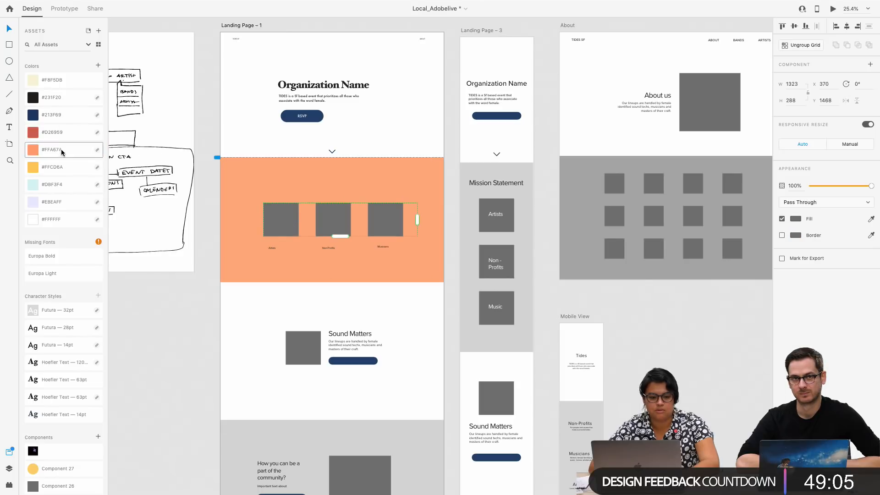
Replace the Organization Name heading on Landing Page – 1 with TIDES and line it up above the start of the description
{"action": "left_click", "coordinate": [281, 198]}
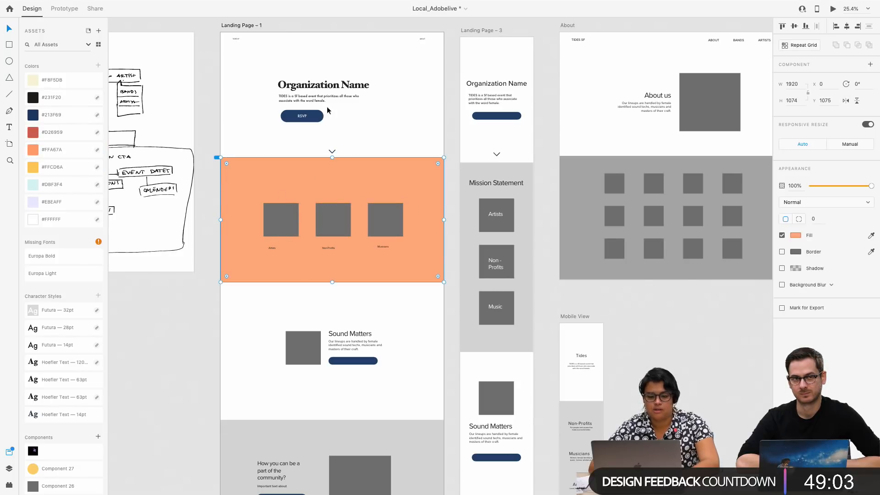
{"action": "left_click", "coordinate": [327, 85]}
{"action": "double_click", "coordinate": [327, 85]}
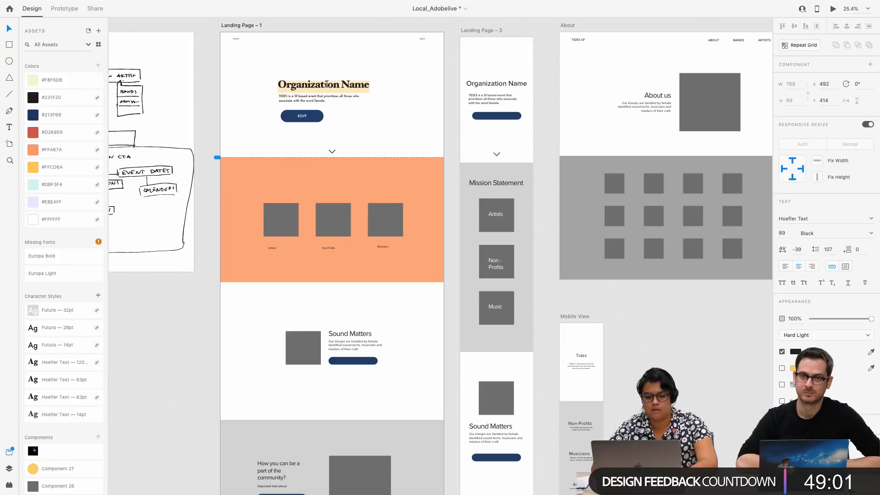
{"action": "type", "text": "TIDES"}
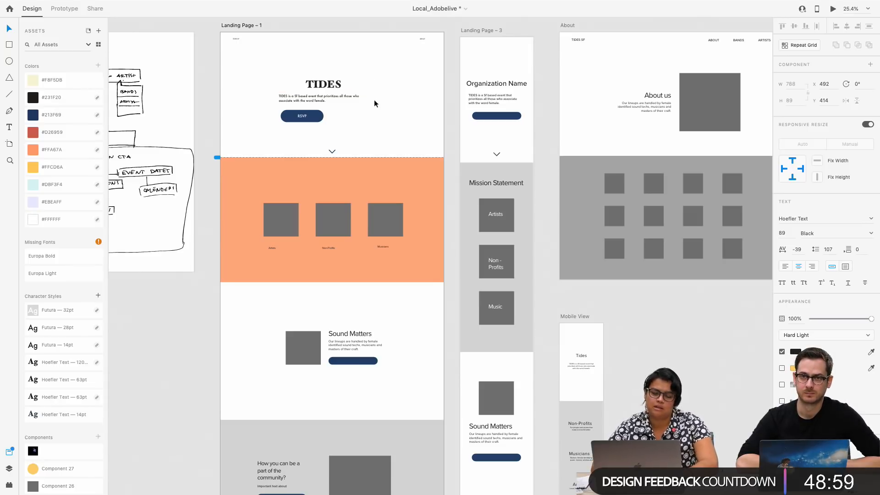
{"action": "key", "text": "Escape"}
{"action": "left_click_drag", "start_coordinate": [335, 91], "coordinate": [307, 87]}
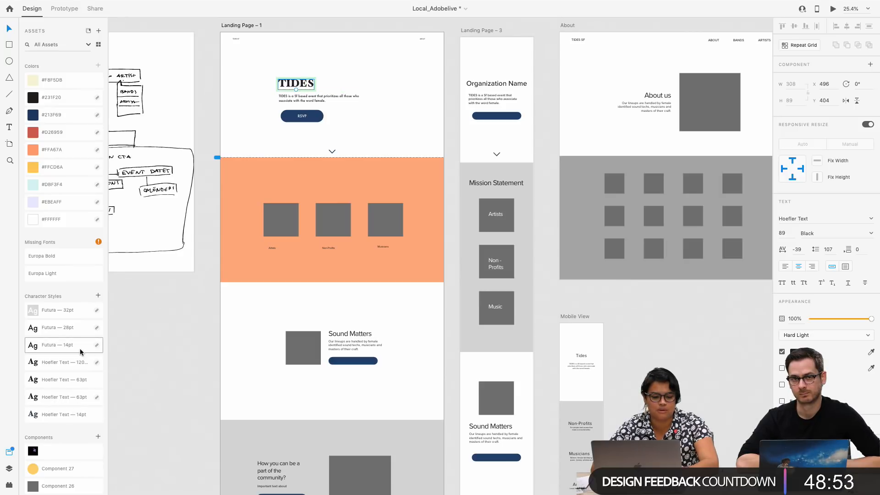
Apply the Futura 28pt character style to the TIDES heading and enlarge its text to a size of about 308
{"action": "left_click", "coordinate": [82, 330]}
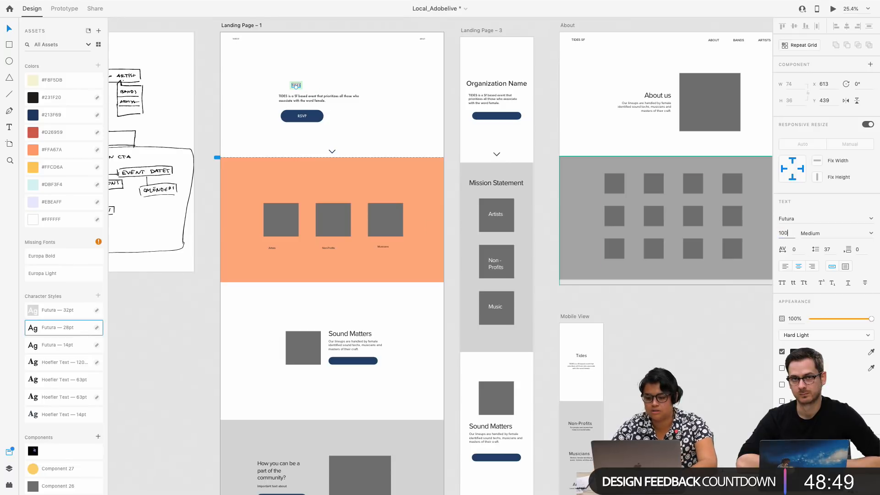
{"action": "key", "text": "Return"}
{"action": "scroll", "coordinate": [306, 110], "scroll_direction": "up", "scroll_amount": 5}
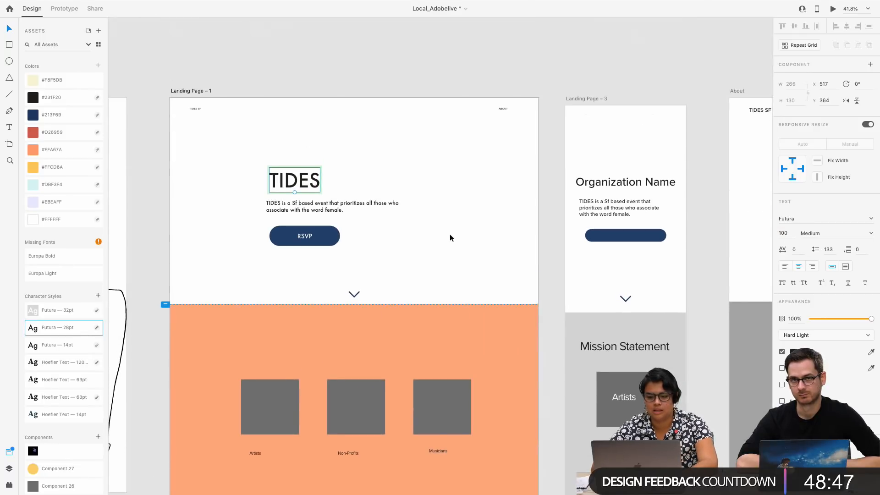
{"action": "left_click_drag", "start_coordinate": [295, 193], "coordinate": [295, 244]}
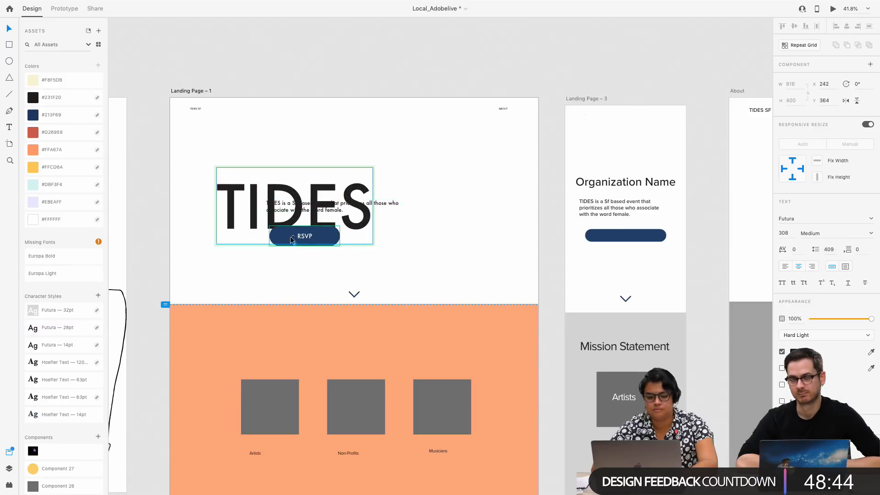
Shift the description and the RSVP button left so they sit beneath the start of the enlarged TIDES heading
{"action": "left_click", "coordinate": [286, 209]}
{"action": "left_click_drag", "start_coordinate": [286, 209], "coordinate": [244, 212]}
{"action": "left_click", "coordinate": [318, 241]}
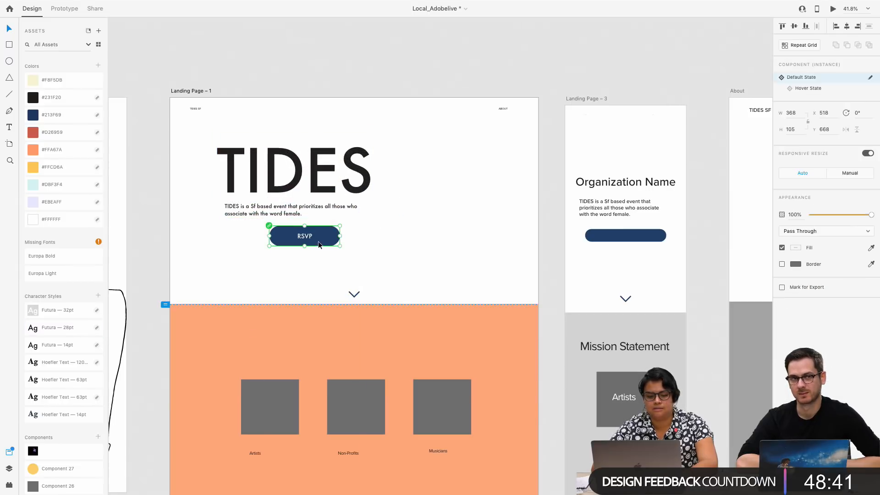
{"action": "left_click_drag", "start_coordinate": [318, 241], "coordinate": [278, 241]}
Preview Landing Page – 1 to check its opening section, and close the preview
{"action": "left_click", "coordinate": [189, 94]}
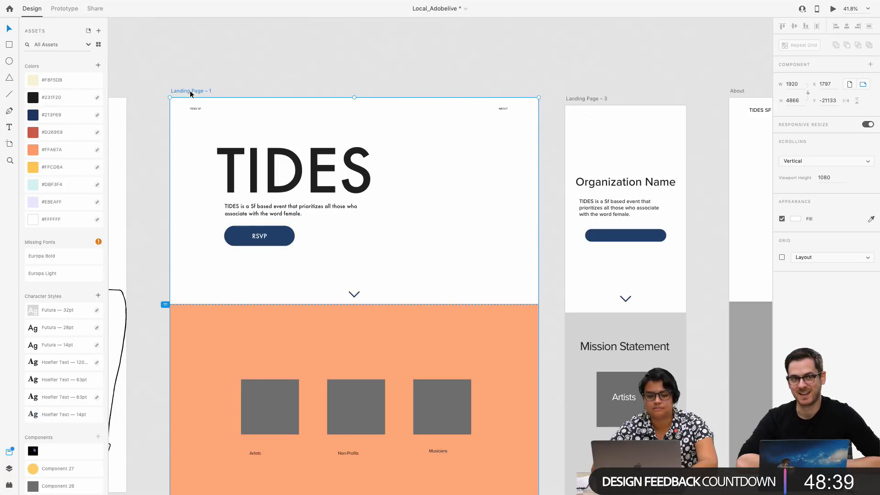
{"action": "left_click", "coordinate": [832, 9]}
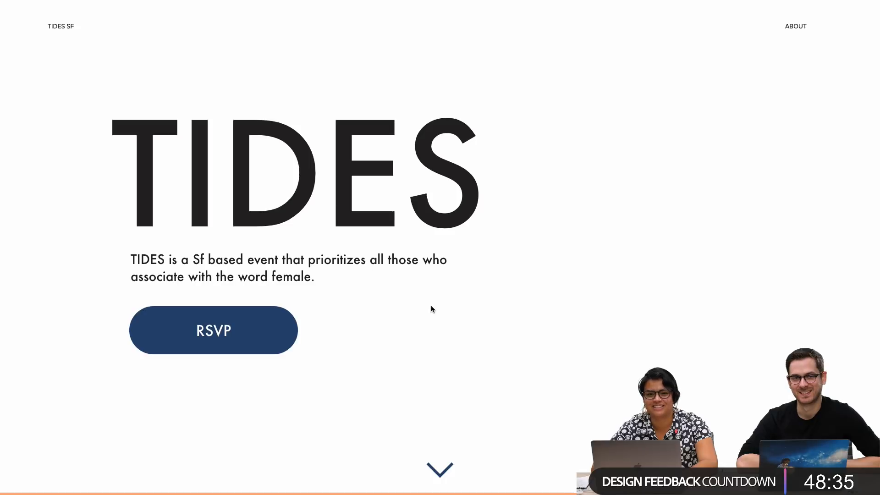
{"action": "mouse_move", "coordinate": [12, 5]}
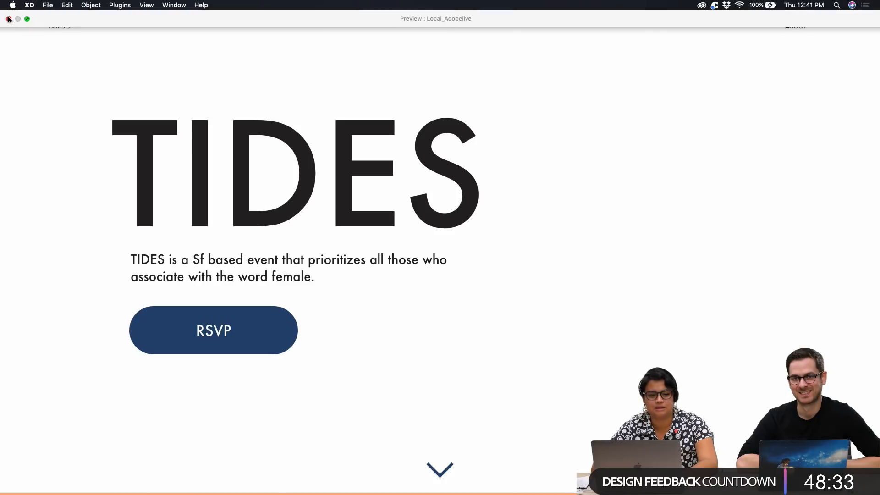
{"action": "scroll", "coordinate": [251, 182], "scroll_direction": "down", "scroll_amount": 5}
{"action": "scroll", "coordinate": [251, 182], "scroll_direction": "up", "scroll_amount": 5}
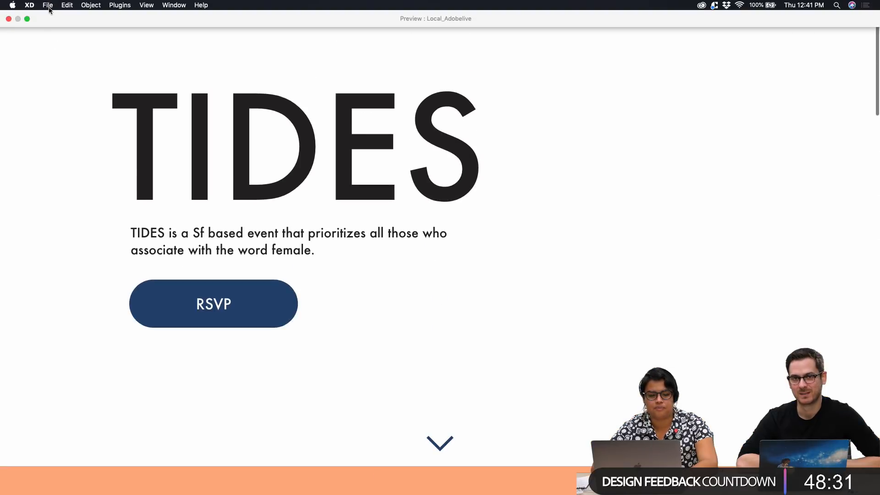
{"action": "left_click", "coordinate": [9, 18]}
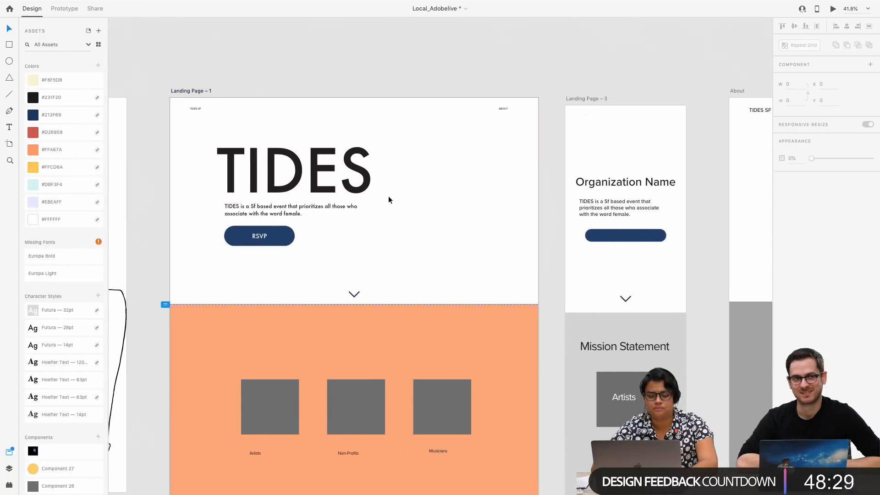
Copy the rounded photo component with the hover state from the Branding section into the orange section of Landing Page – 1
{"action": "scroll", "coordinate": [389, 196], "scroll_direction": "down", "scroll_amount": 5}
{"action": "scroll", "coordinate": [388, 199], "scroll_direction": "right", "scroll_amount": 8}
{"action": "scroll", "coordinate": [389, 200], "scroll_direction": "down", "scroll_amount": 5}
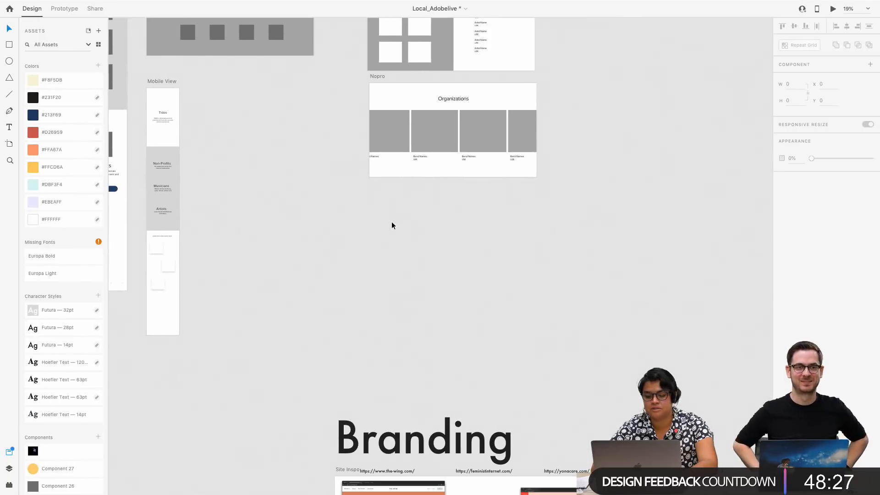
{"action": "scroll", "coordinate": [391, 222], "scroll_direction": "down", "scroll_amount": 5}
{"action": "scroll", "coordinate": [575, 418], "scroll_direction": "down", "scroll_amount": 5}
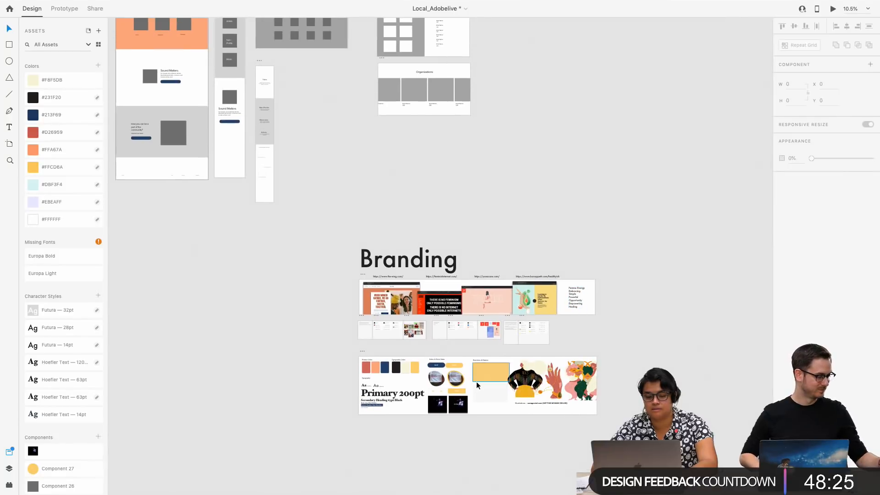
{"action": "scroll", "coordinate": [234, 275], "scroll_direction": "up", "scroll_amount": 3}
{"action": "scroll", "coordinate": [234, 275], "scroll_direction": "left", "scroll_amount": 5}
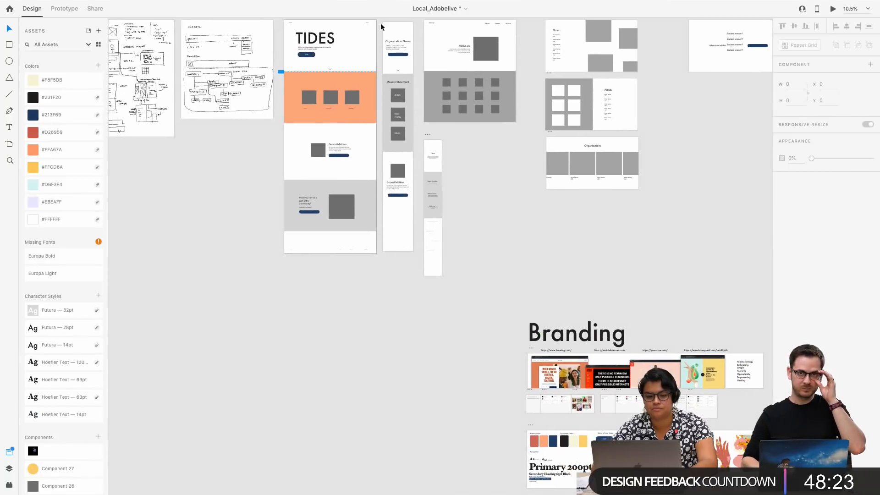
{"action": "left_click", "coordinate": [604, 452]}
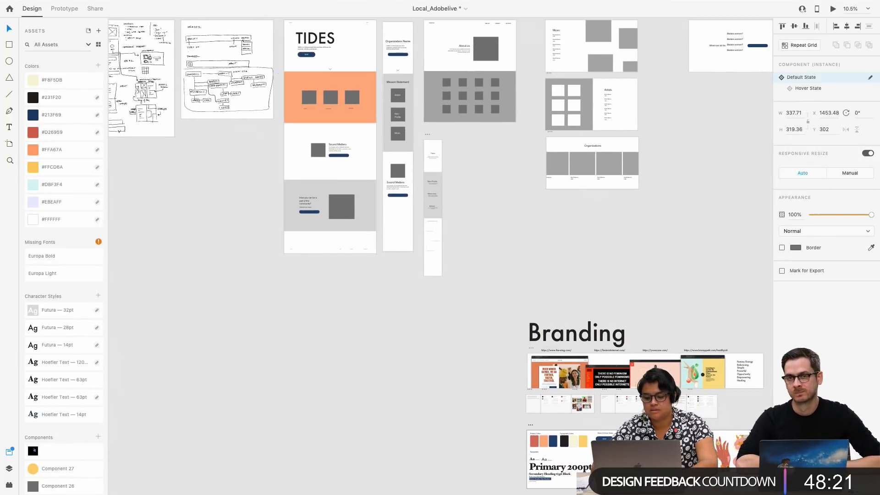
{"action": "scroll", "coordinate": [339, 81], "scroll_direction": "up", "scroll_amount": 5}
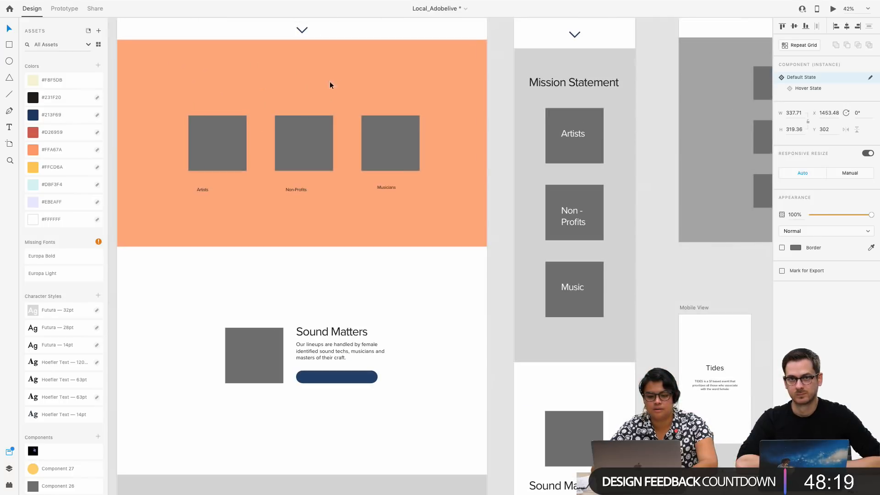
{"action": "left_click", "coordinate": [279, 79]}
{"action": "key", "text": "super+v"}
{"action": "left_click_drag", "start_coordinate": [328, 243], "coordinate": [273, 90]}
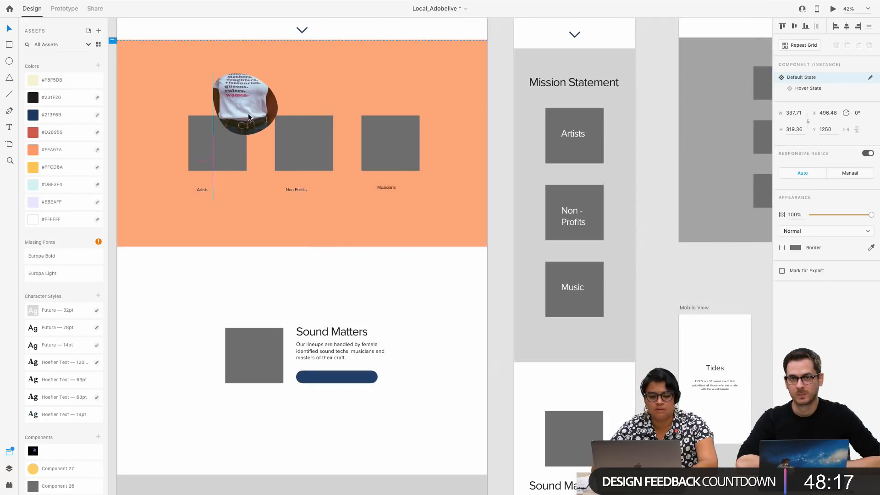
Delete the grey placeholder squares in the orange section and place the rounded photo above the Artists label
{"action": "left_click", "coordinate": [195, 160]}
{"action": "key", "text": "Delete"}
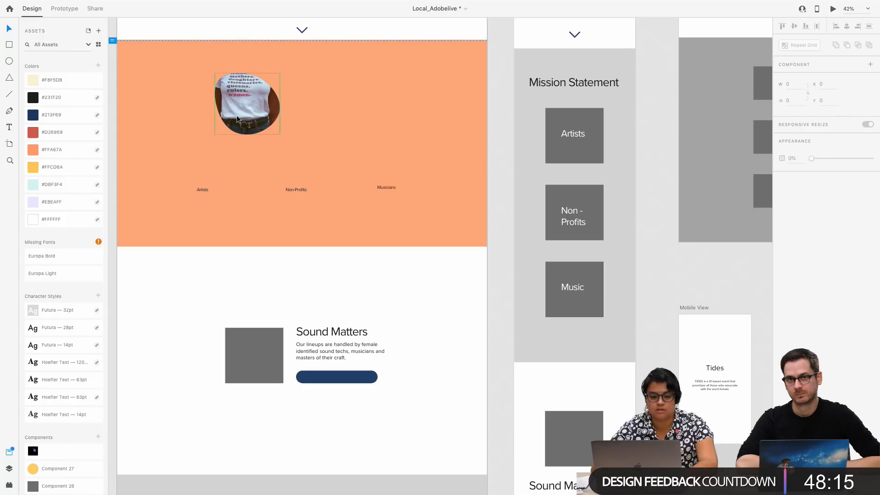
{"action": "left_click_drag", "start_coordinate": [237, 114], "coordinate": [207, 147]}
Turn the rounded photo into a repeat grid and extend it horizontally to three copies
{"action": "scroll", "coordinate": [207, 147], "scroll_direction": "up", "scroll_amount": 4}
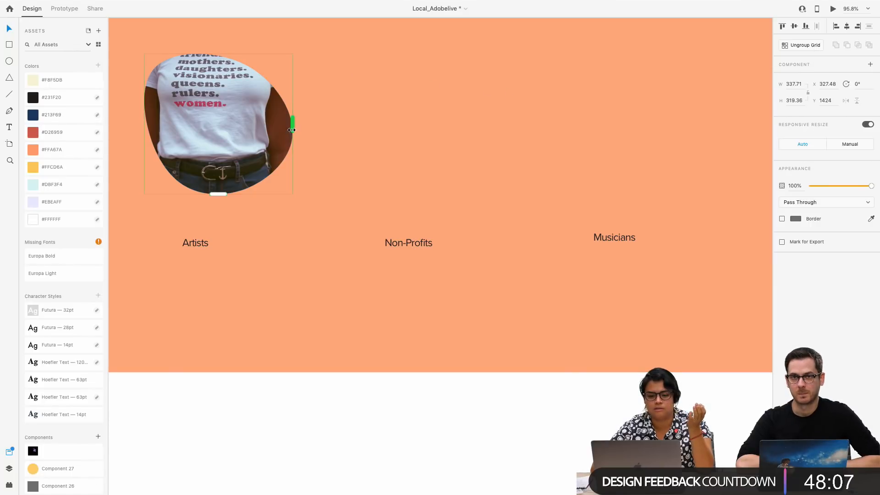
{"action": "left_click_drag", "start_coordinate": [294, 133], "coordinate": [602, 140]}
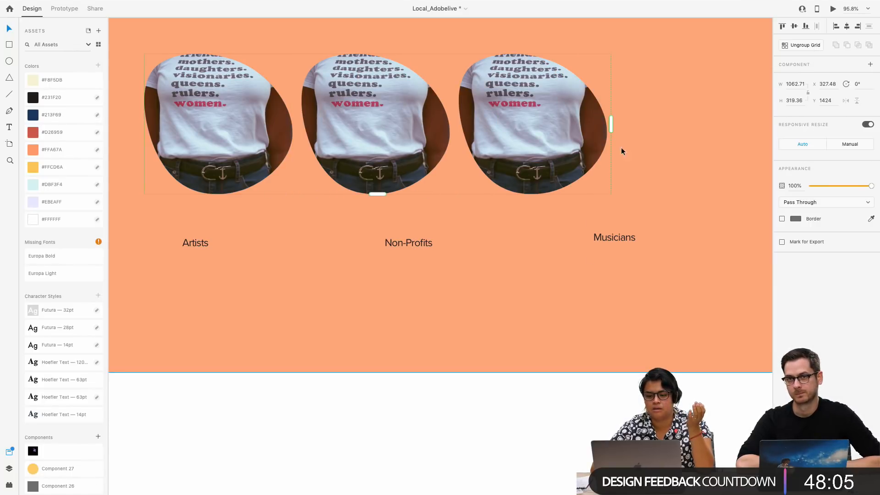
{"action": "left_click", "coordinate": [620, 147]}
{"action": "left_click", "coordinate": [466, 121]}
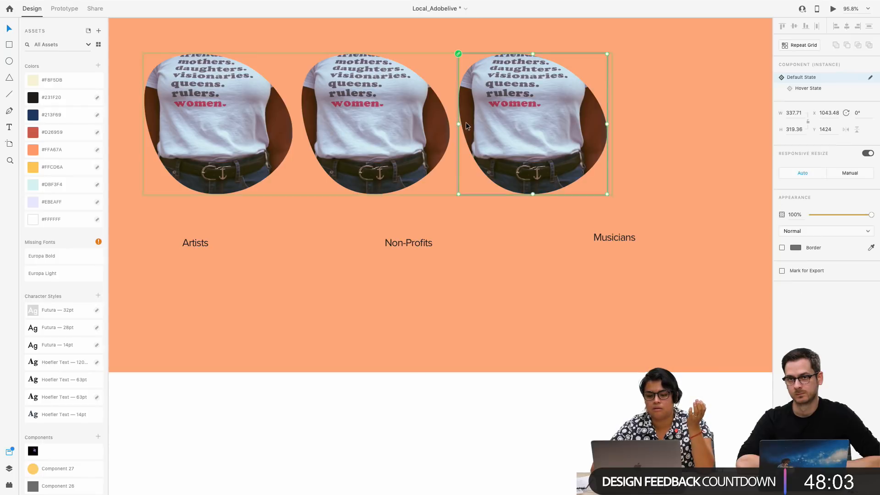
{"action": "left_click", "coordinate": [454, 118]}
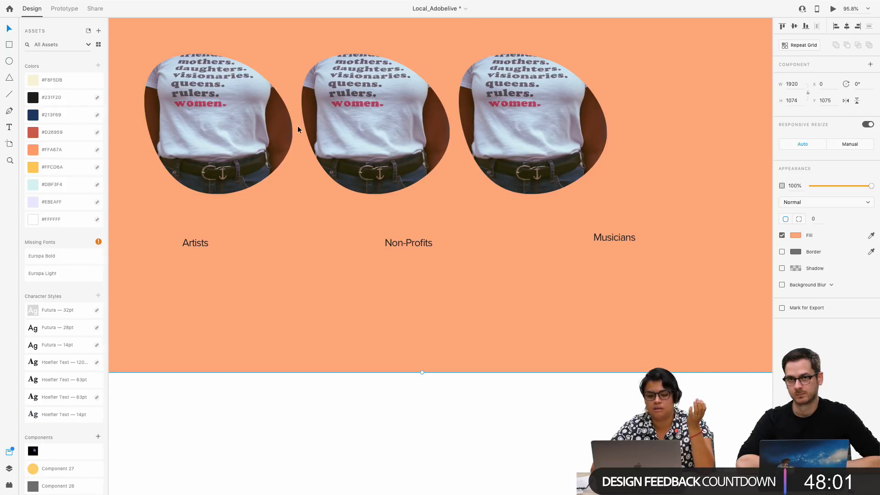
Widen the gaps between the three photos to a grid width of about 1159 and position the grid at about X 359, Y 1436
{"action": "left_click", "coordinate": [316, 155]}
{"action": "left_click_drag", "start_coordinate": [349, 146], "coordinate": [372, 151]}
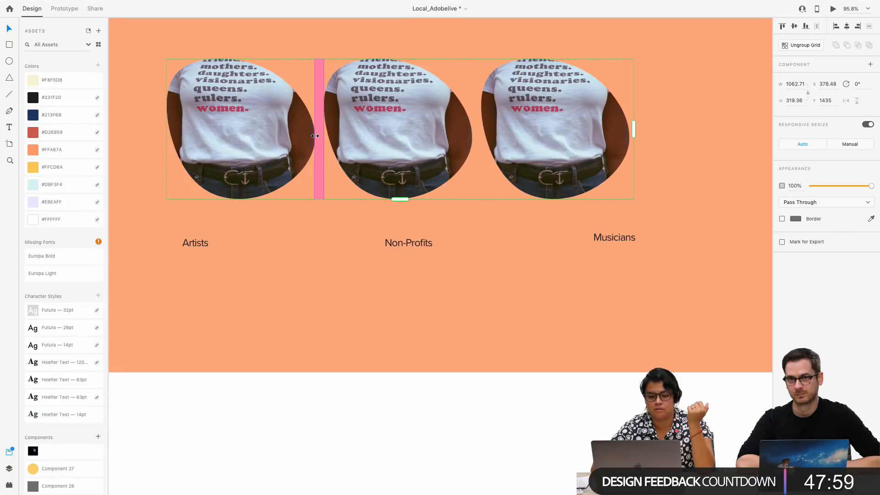
{"action": "left_click_drag", "start_coordinate": [317, 137], "coordinate": [337, 138]}
{"action": "left_click_drag", "start_coordinate": [408, 134], "coordinate": [400, 135]}
{"action": "scroll", "coordinate": [399, 135], "scroll_direction": "down", "scroll_amount": 5}
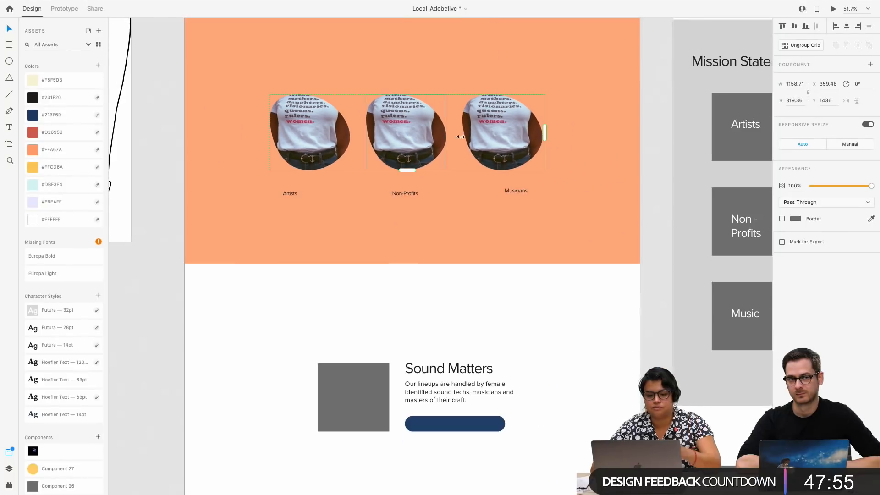
Apply the Futura 28pt character style to the Artists, Non-Profits and Musicians labels together
{"action": "left_click", "coordinate": [290, 194]}
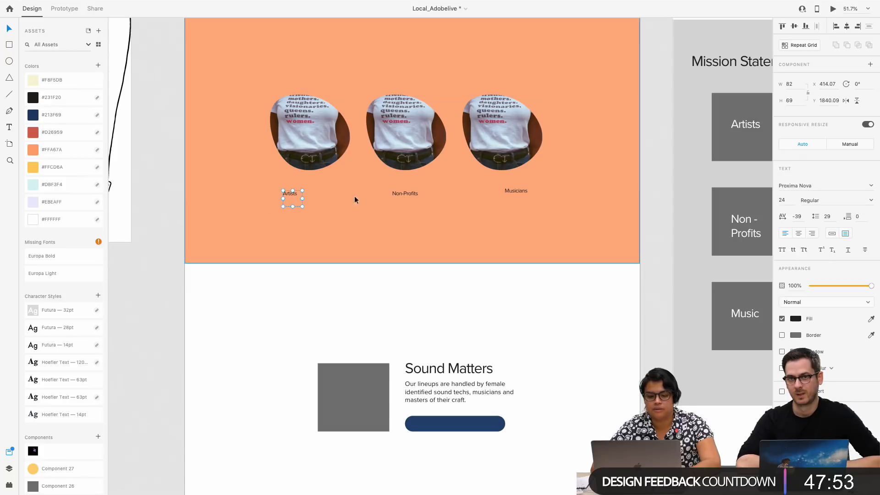
{"action": "left_click", "coordinate": [403, 194], "text": "shift"}
{"action": "left_click", "coordinate": [525, 192], "text": "shift"}
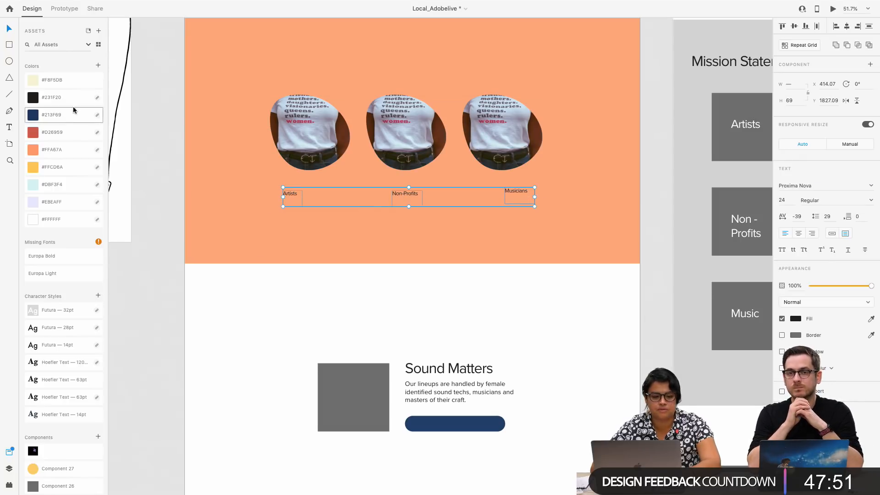
{"action": "left_click", "coordinate": [67, 333]}
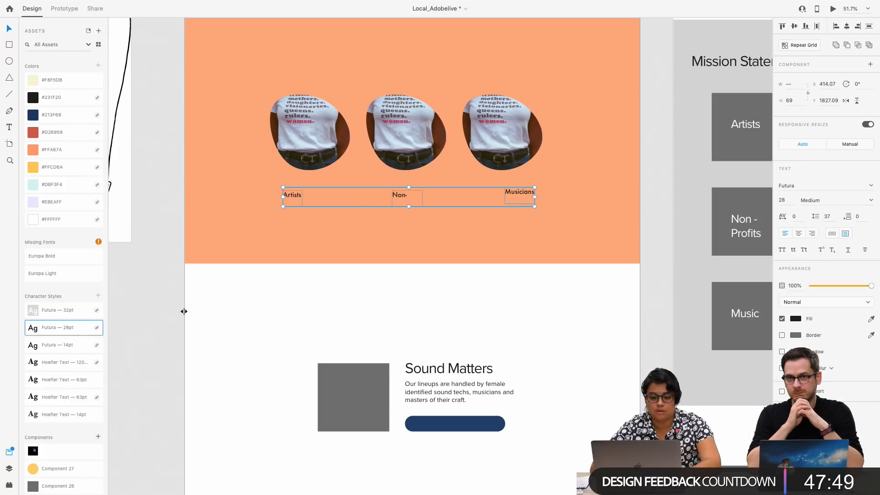
Widen the Non-Profits text box to about 148 and shorten the Artists text box to a height of about 35
{"action": "left_click", "coordinate": [412, 200]}
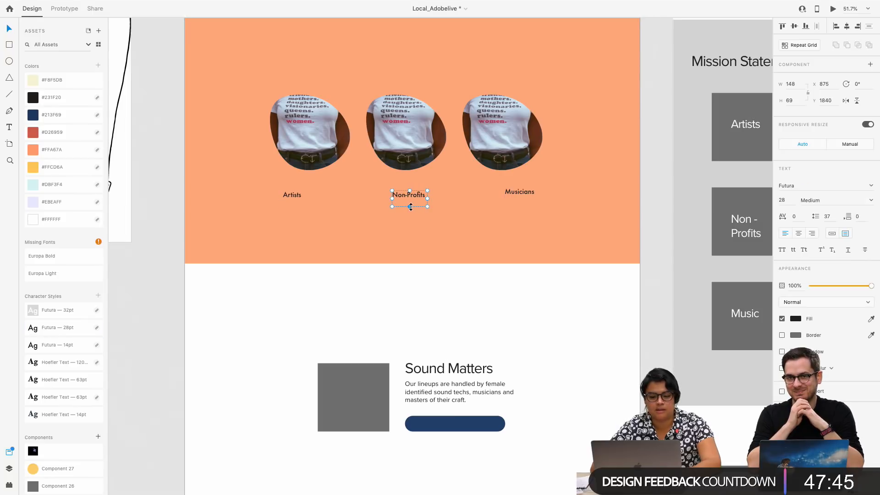
{"action": "left_click", "coordinate": [292, 202]}
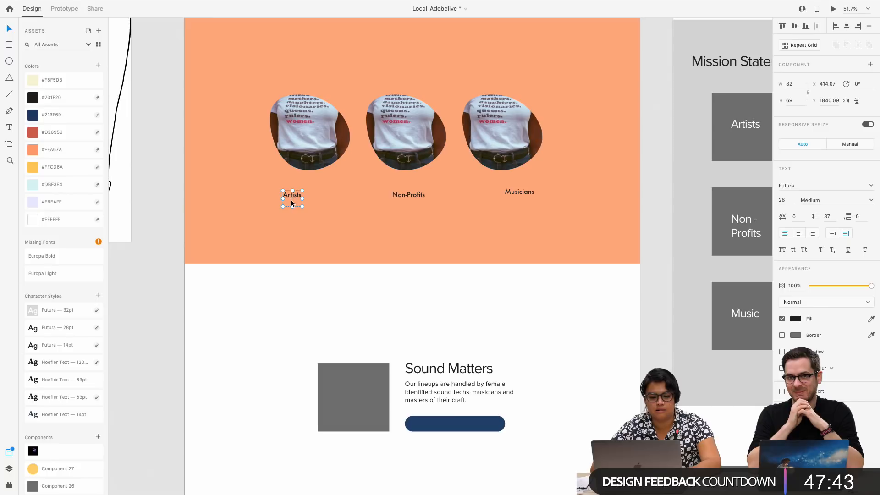
{"action": "left_click_drag", "start_coordinate": [293, 207], "coordinate": [292, 207]}
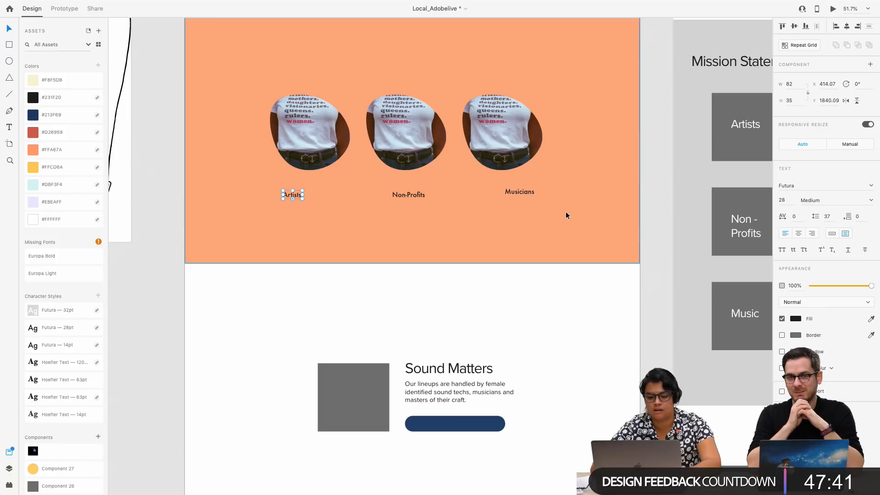
{"action": "left_click", "coordinate": [523, 192]}
Move the Non-Profits, Artists and Musicians labels onto one line at about Y 1827, each centred beneath its photo
{"action": "left_click_drag", "start_coordinate": [415, 197], "coordinate": [418, 193]}
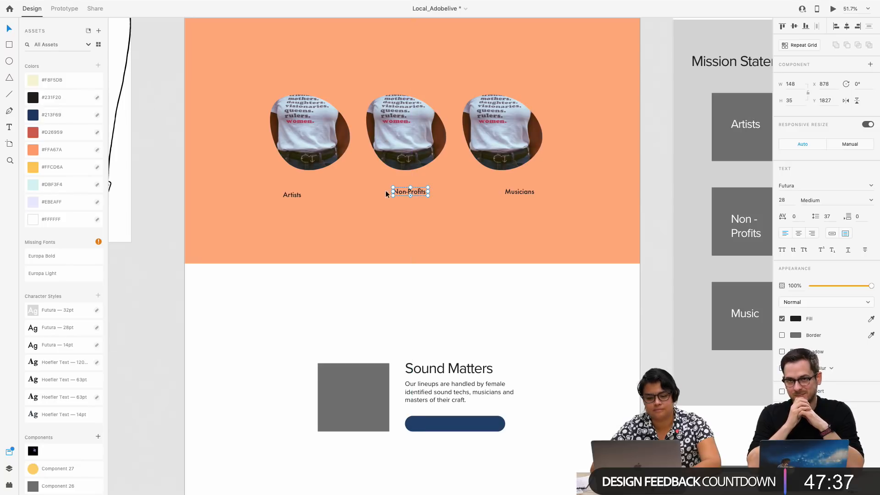
{"action": "left_click_drag", "start_coordinate": [289, 196], "coordinate": [307, 193]}
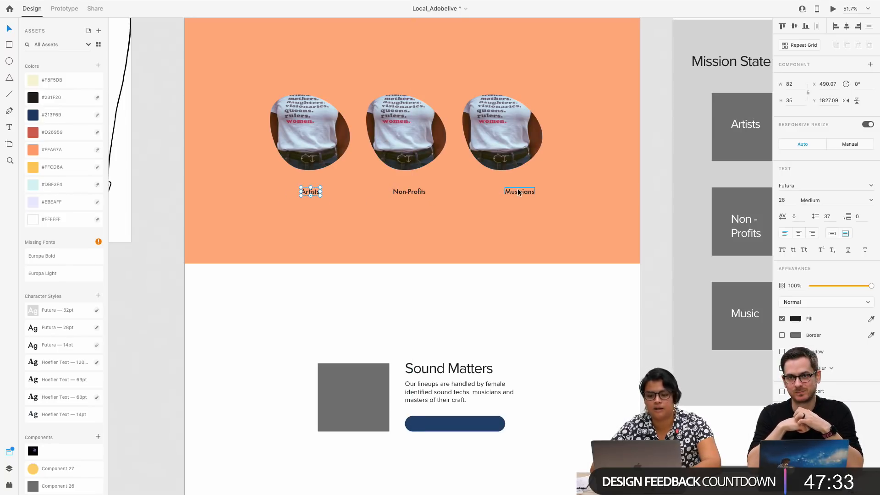
{"action": "left_click_drag", "start_coordinate": [518, 188], "coordinate": [504, 192]}
{"action": "left_click", "coordinate": [489, 205]}
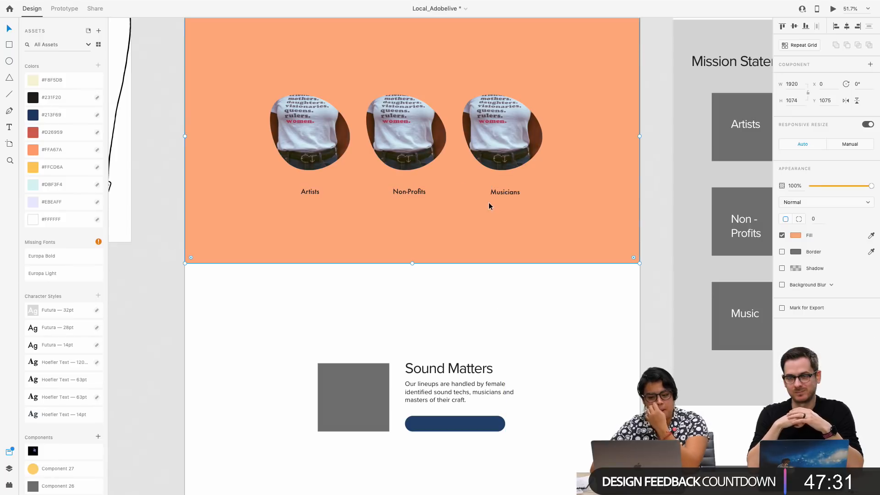
Preview the landing page down to the Artists, Non-Profits and Musicians photo section, and close the preview
{"action": "scroll", "coordinate": [319, 106], "scroll_direction": "up", "scroll_amount": 3}
{"action": "left_click", "coordinate": [316, 231]}
{"action": "scroll", "coordinate": [320, 215], "scroll_direction": "down", "scroll_amount": 1}
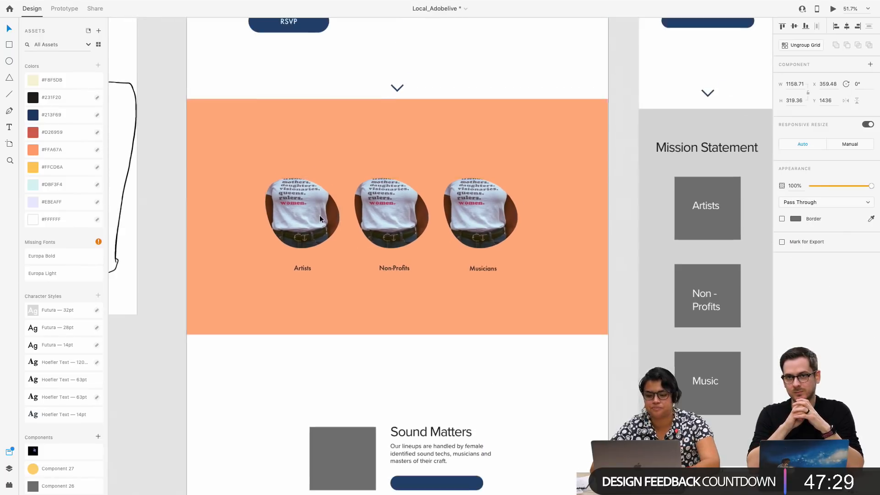
{"action": "scroll", "coordinate": [229, 67], "scroll_direction": "up", "scroll_amount": 5}
{"action": "left_click", "coordinate": [189, 114]}
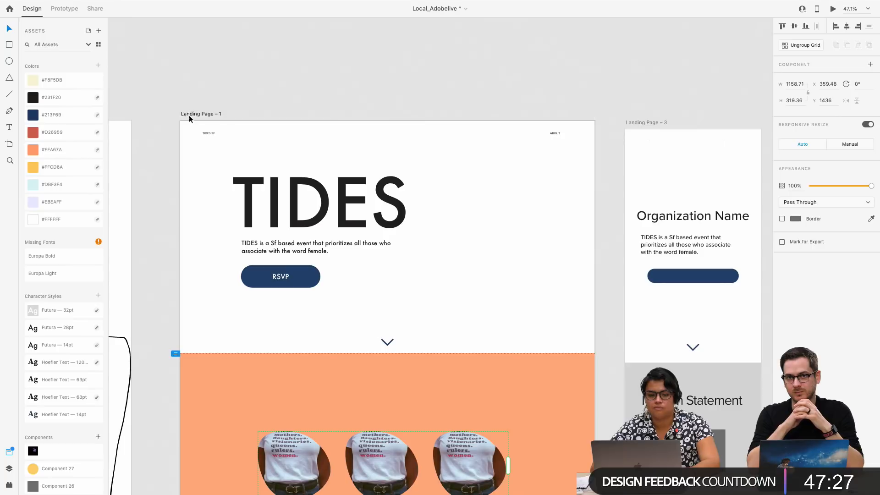
{"action": "left_click", "coordinate": [832, 8]}
{"action": "scroll", "coordinate": [440, 263], "scroll_direction": "down", "scroll_amount": 10}
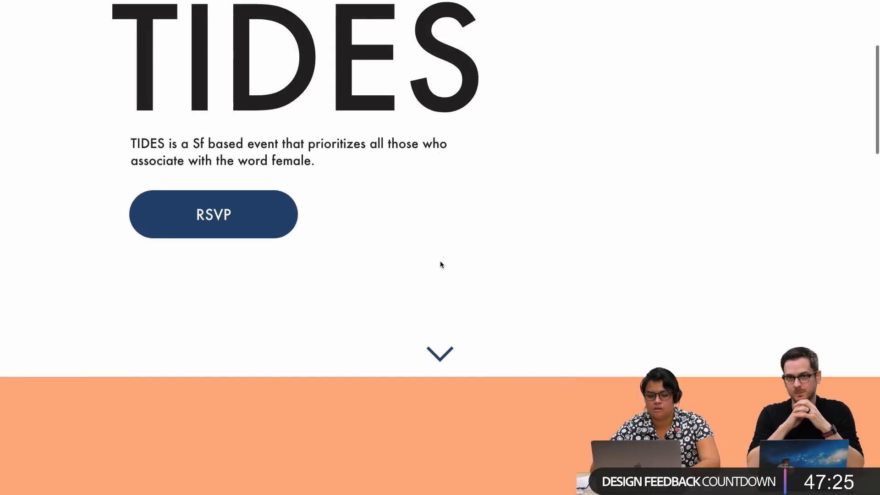
{"action": "scroll", "coordinate": [308, 187], "scroll_direction": "up", "scroll_amount": 1}
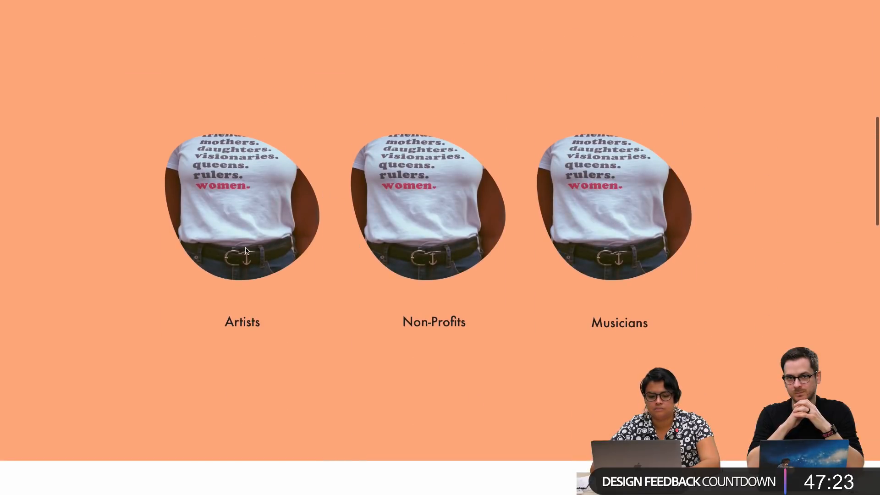
{"action": "key", "text": "Escape"}
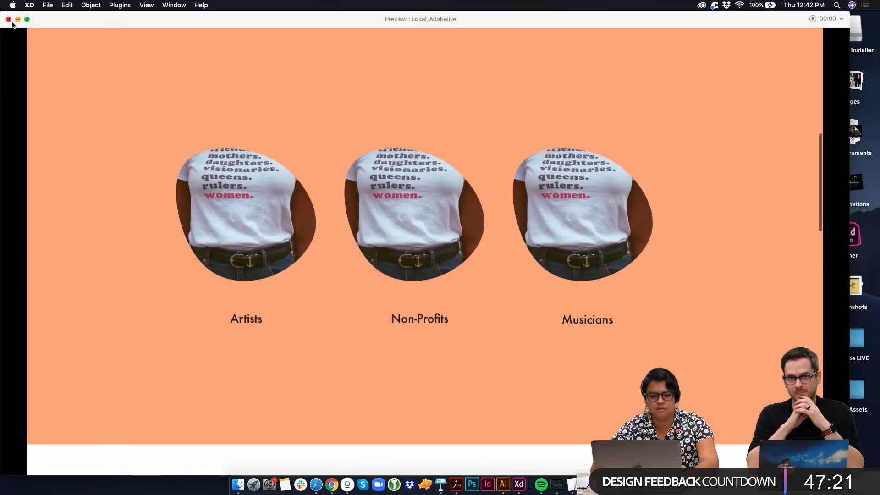
{"action": "left_click", "coordinate": [10, 20]}
Ungroup the repeat grid of the three photos and select the Artists photo on its own
{"action": "scroll", "coordinate": [315, 360], "scroll_direction": "down", "scroll_amount": 5}
{"action": "left_click", "coordinate": [287, 305]}
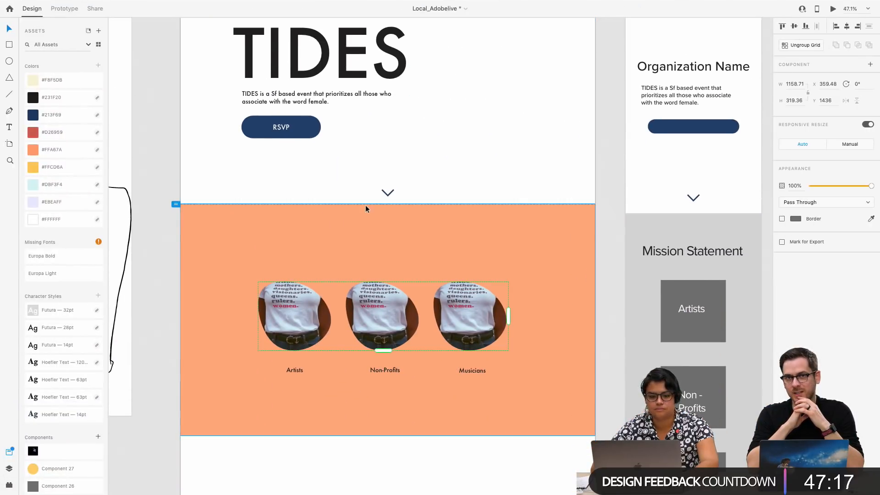
{"action": "left_click", "coordinate": [65, 17]}
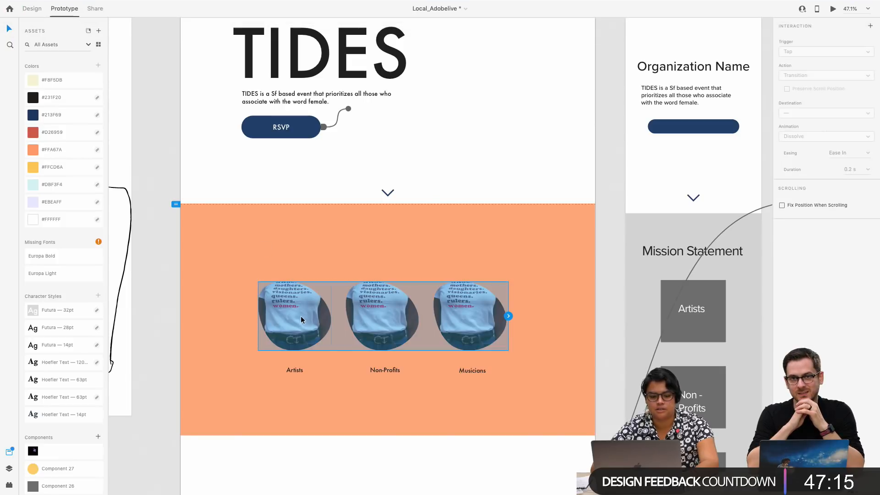
{"action": "left_click", "coordinate": [32, 8]}
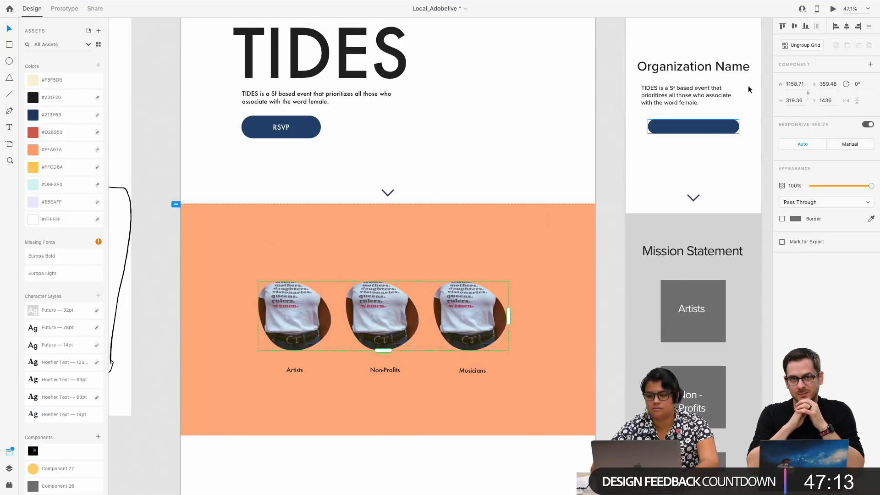
{"action": "left_click", "coordinate": [324, 289]}
{"action": "double_click", "coordinate": [300, 309]}
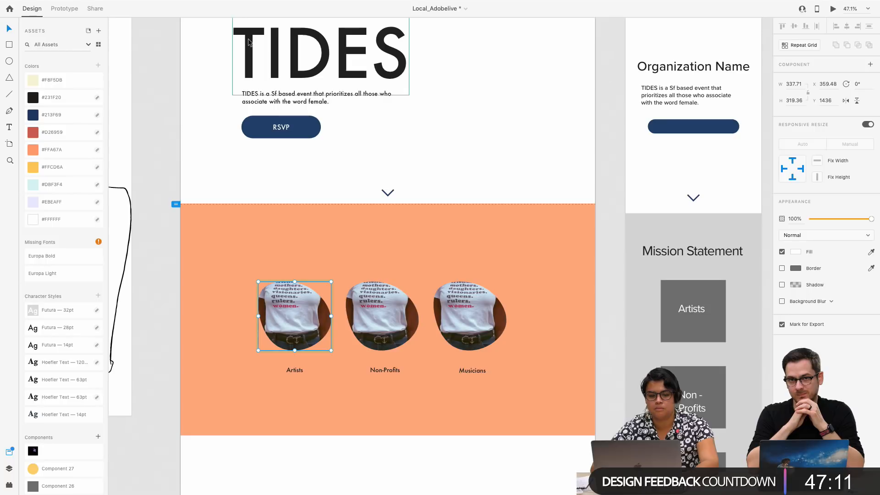
Give the Artists photo a Hover interaction in Prototype mode that auto-animates to Hover State
{"action": "key", "text": "super+2"}
{"action": "left_click", "coordinate": [331, 316]}
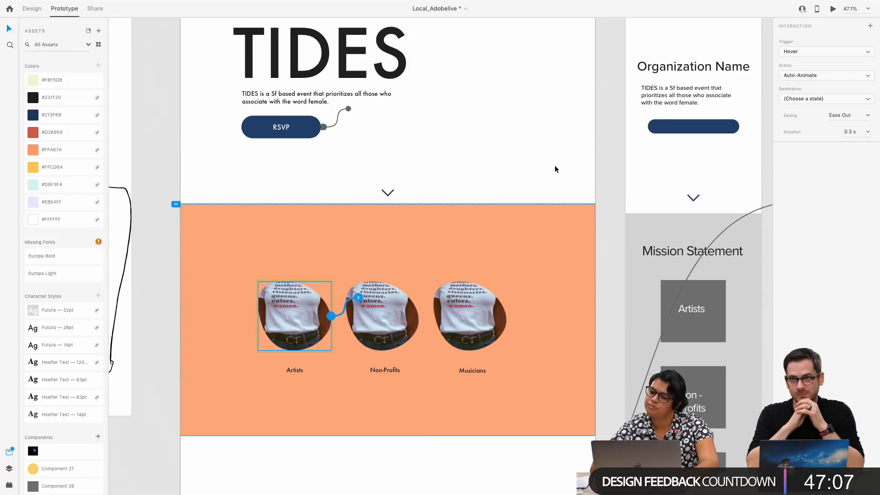
{"action": "left_click", "coordinate": [824, 98]}
{"action": "left_click", "coordinate": [831, 110]}
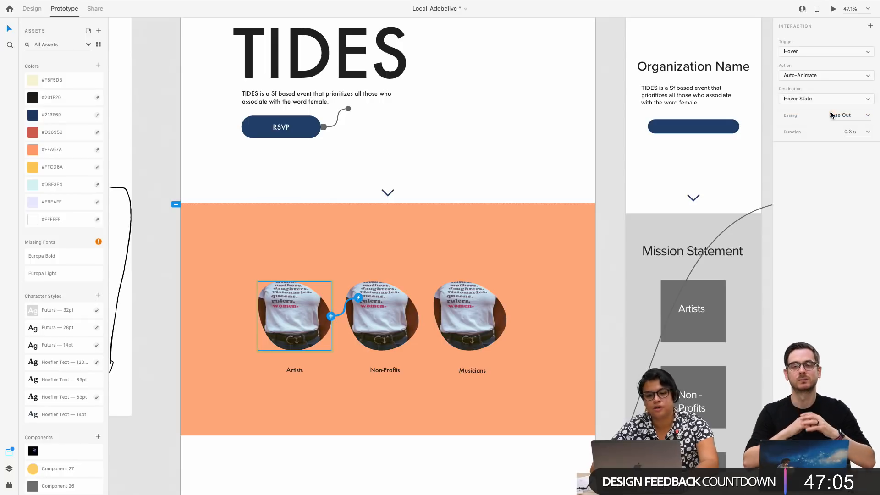
{"action": "left_click", "coordinate": [461, 245]}
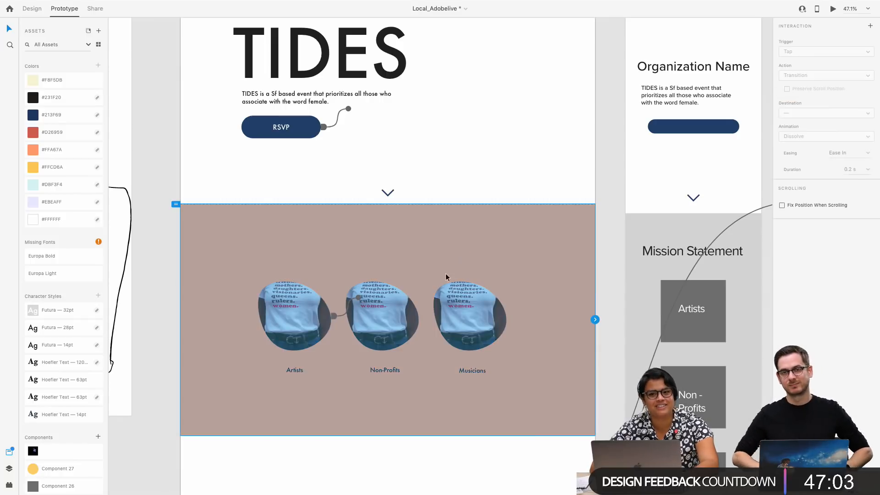
Add a Hover interaction to the Musicians photo with Auto-Animate and Hover State as the destination
{"action": "left_click", "coordinate": [397, 322]}
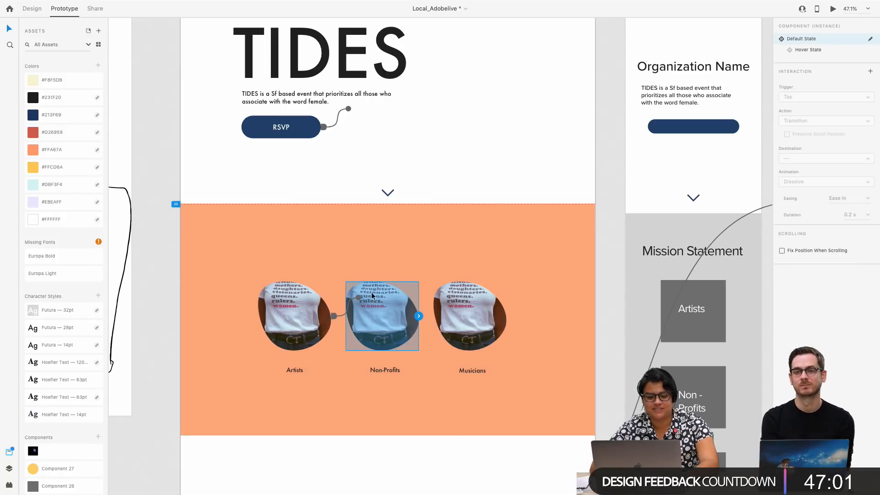
{"action": "left_click", "coordinate": [419, 317]}
{"action": "left_click", "coordinate": [487, 317]}
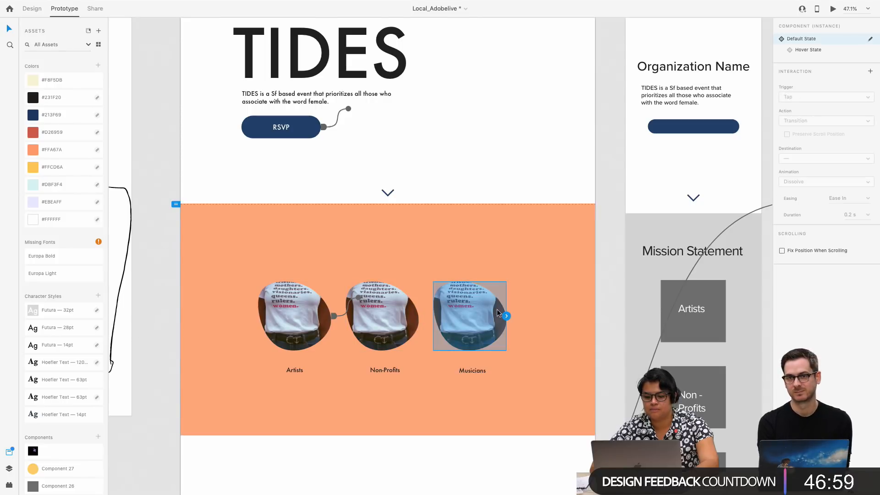
{"action": "left_click", "coordinate": [508, 317]}
{"action": "left_click", "coordinate": [800, 143]}
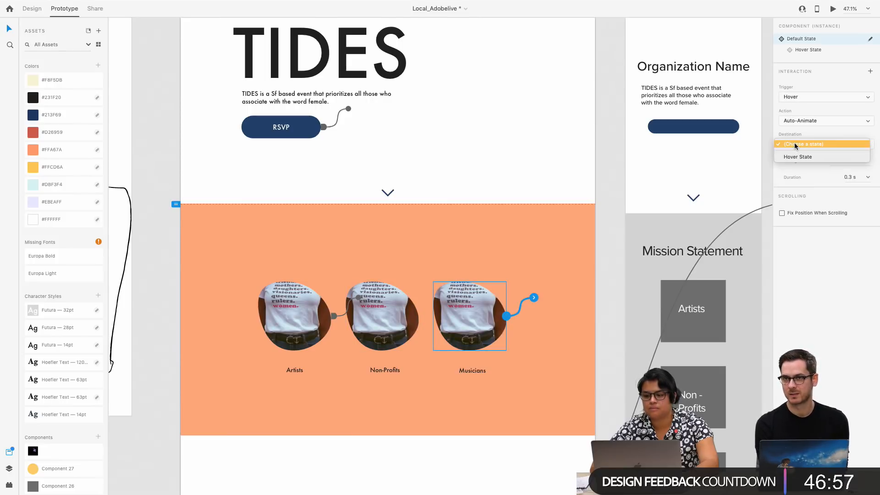
{"action": "left_click", "coordinate": [796, 158]}
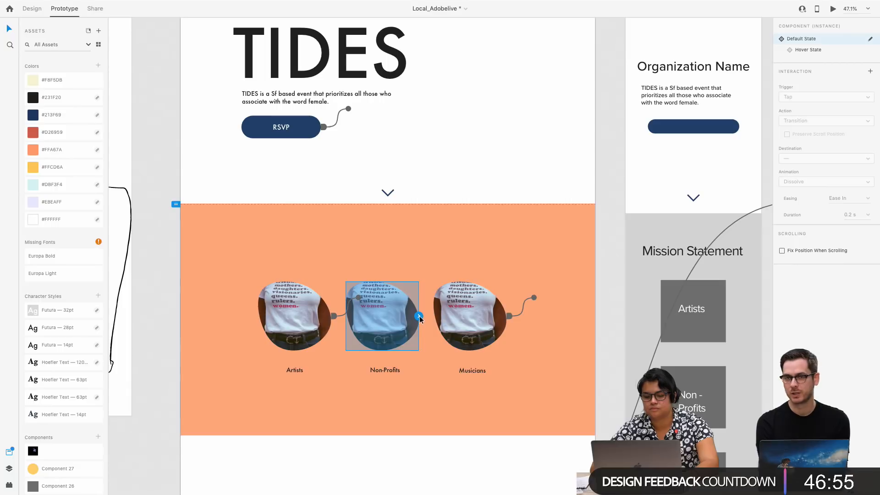
Add a Hover interaction to the Non-Profits photo that auto-animates to Hover State
{"action": "left_click", "coordinate": [358, 309]}
{"action": "left_click", "coordinate": [824, 142]}
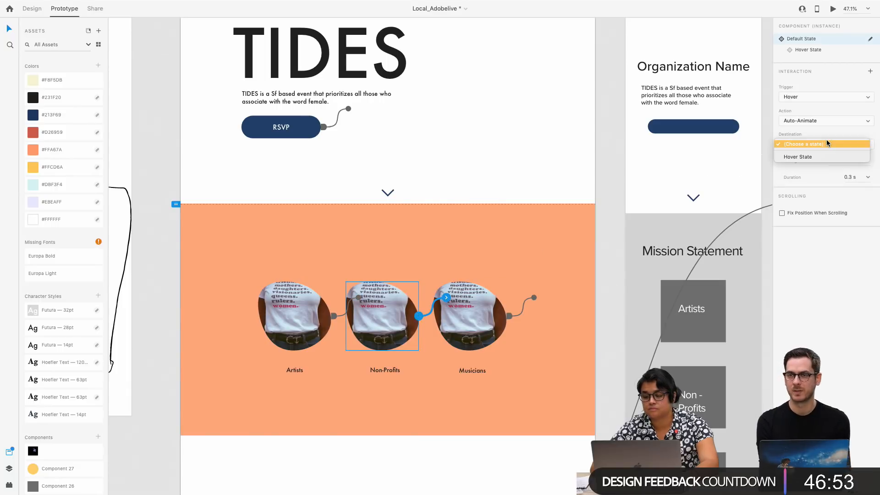
{"action": "left_click", "coordinate": [821, 158]}
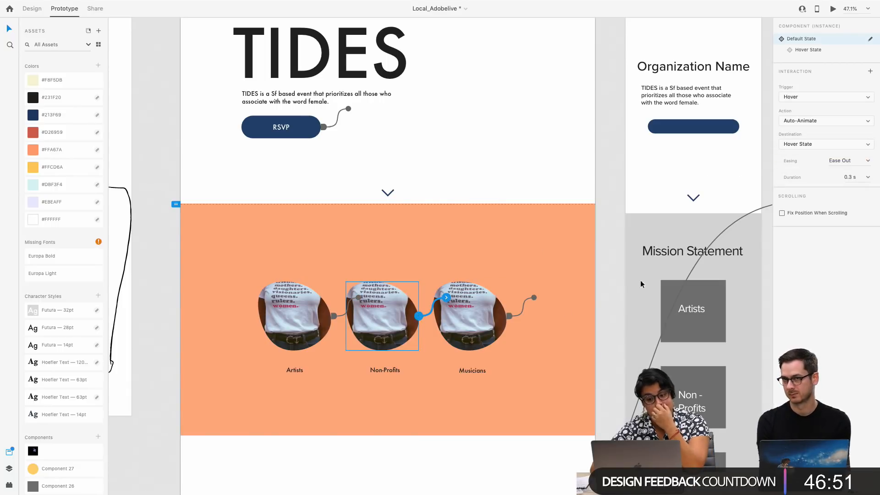
{"action": "left_click", "coordinate": [348, 265]}
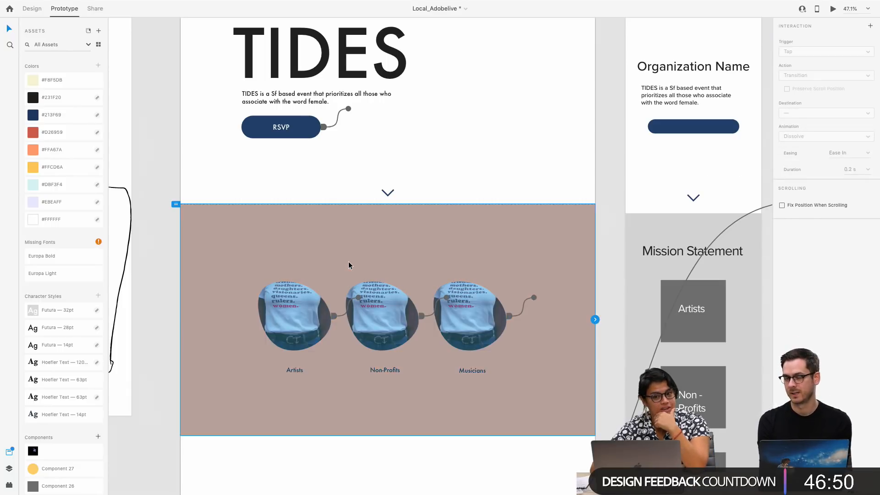
{"action": "left_click", "coordinate": [336, 172]}
{"action": "left_click", "coordinate": [131, 199]}
{"action": "left_click", "coordinate": [172, 206]}
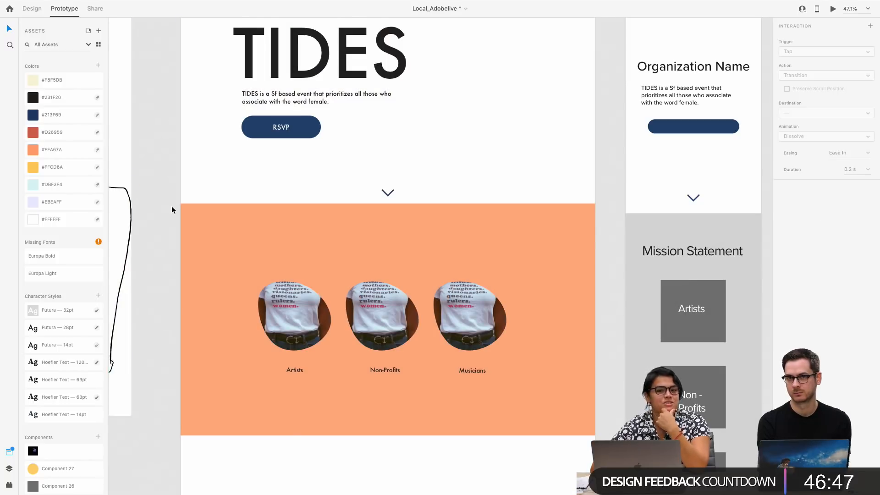
Preview Landing Page – 1 to test the hover effect on the photos, and close the preview
{"action": "scroll", "coordinate": [171, 205], "scroll_direction": "down", "scroll_amount": 2}
{"action": "scroll", "coordinate": [439, 177], "scroll_direction": "up", "scroll_amount": 3}
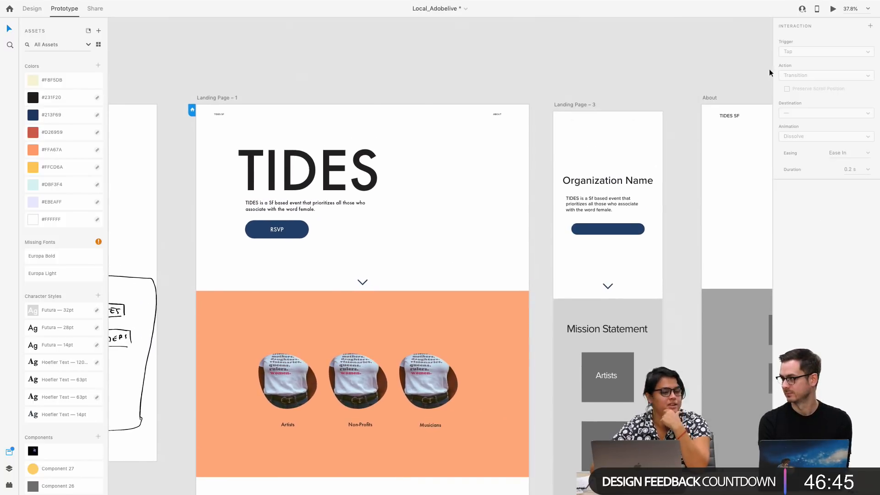
{"action": "left_click", "coordinate": [353, 385]}
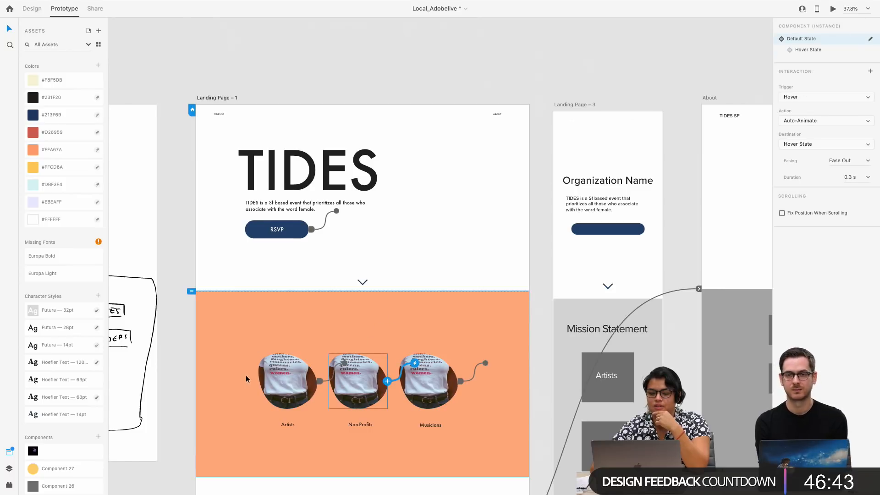
{"action": "left_click", "coordinate": [832, 9]}
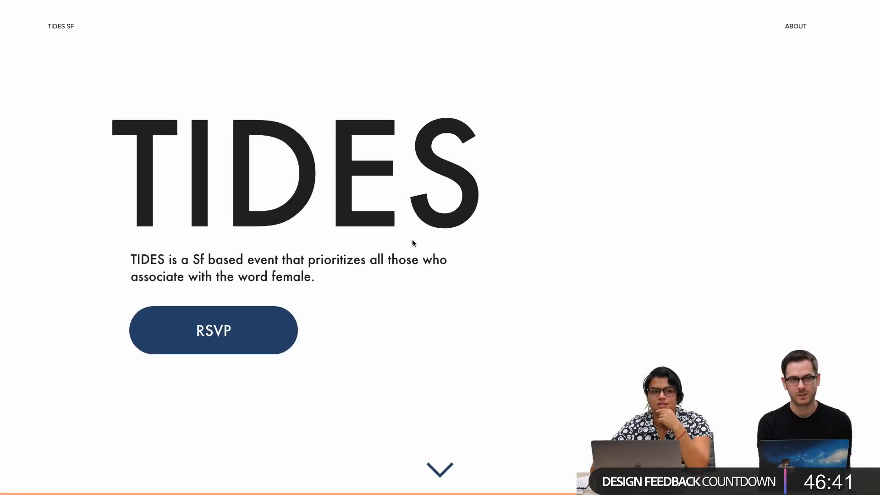
{"action": "scroll", "coordinate": [287, 307], "scroll_direction": "down", "scroll_amount": 5}
{"action": "scroll", "coordinate": [288, 309], "scroll_direction": "down", "scroll_amount": 4}
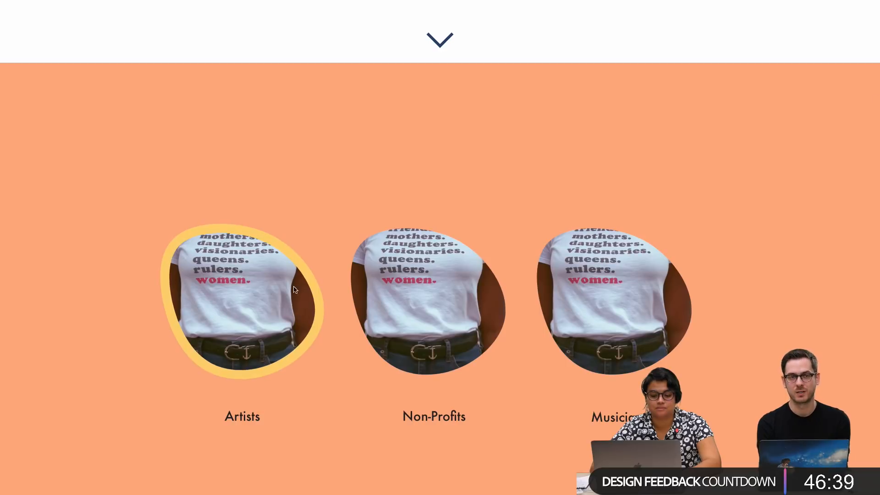
{"action": "scroll", "coordinate": [672, 303], "scroll_direction": "down", "scroll_amount": 2}
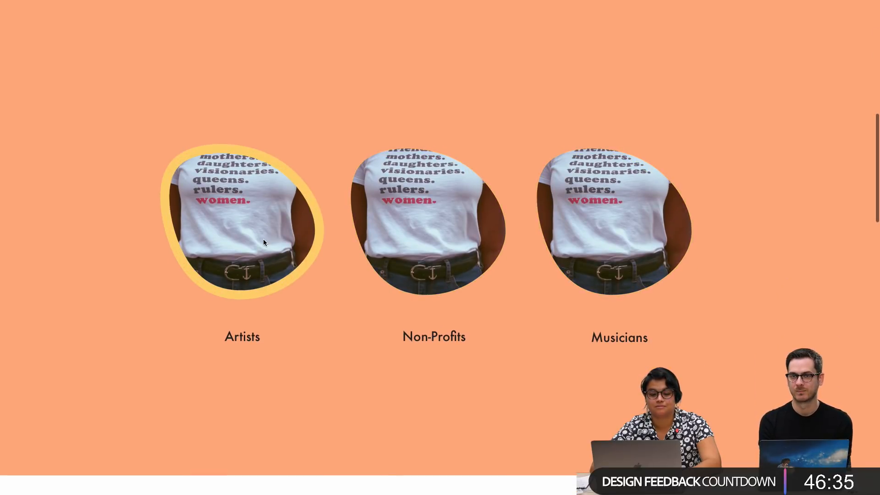
{"action": "mouse_move", "coordinate": [200, 2]}
{"action": "left_click", "coordinate": [9, 19]}
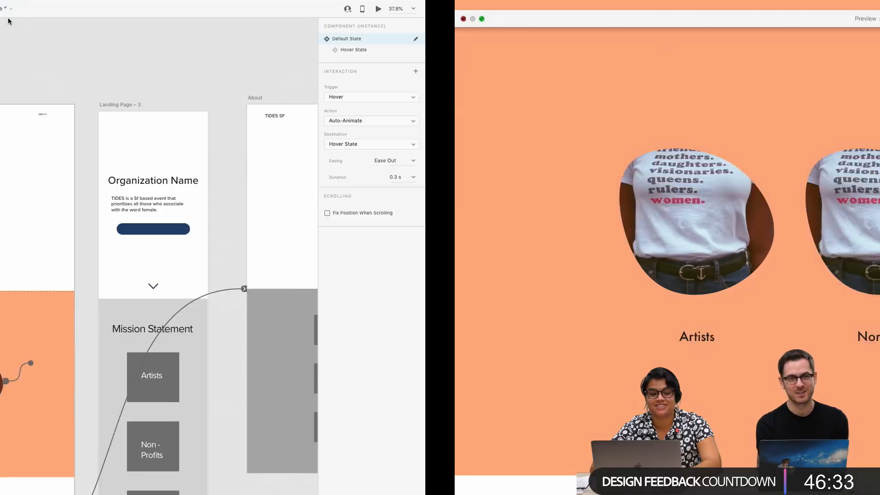
Return to Design mode and select the Artists, Non-Profits and Musicians photos together
{"action": "mouse_move", "coordinate": [220, 2]}
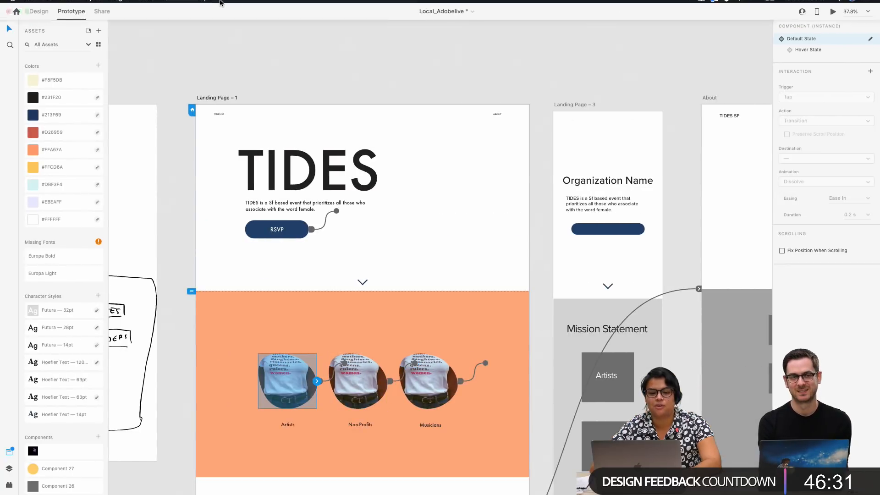
{"action": "left_click", "coordinate": [69, 19]}
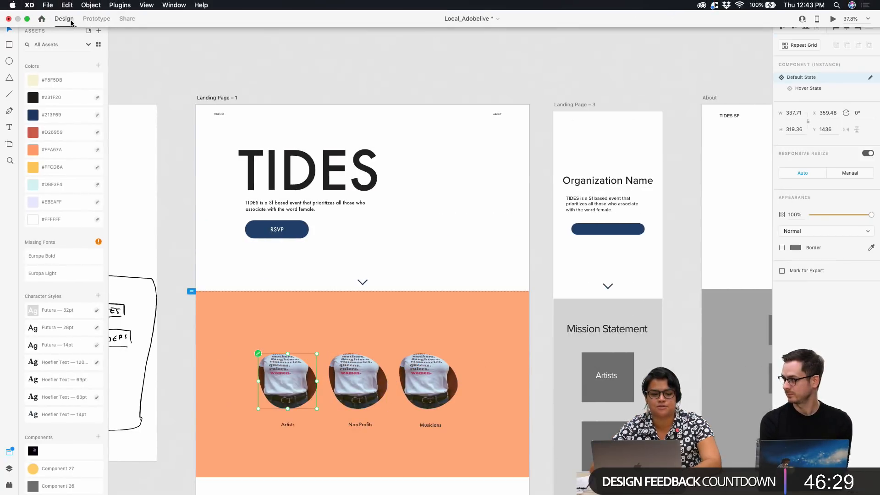
{"action": "left_click", "coordinate": [371, 387], "text": "shift"}
{"action": "left_click", "coordinate": [428, 404], "text": "shift"}
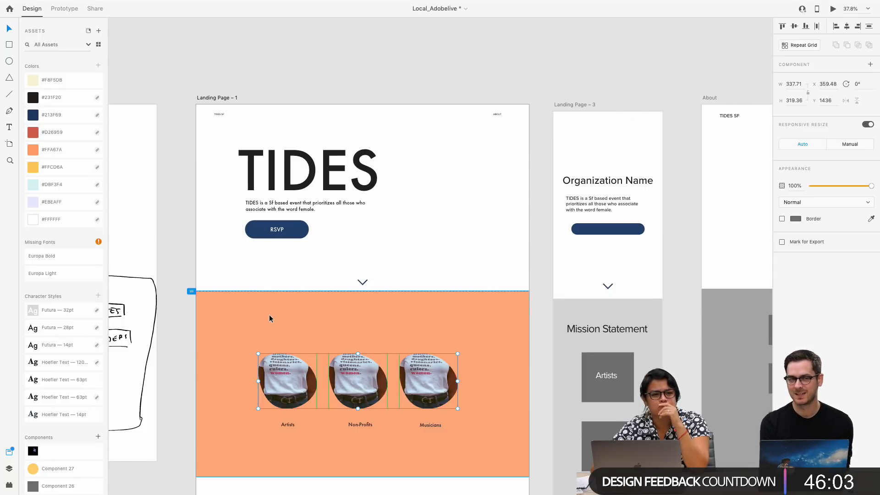
Move the TIDES heading, its paragraph and the RSVP button together to X 210, Y 163
{"action": "scroll", "coordinate": [269, 314], "scroll_direction": "down", "scroll_amount": 3}
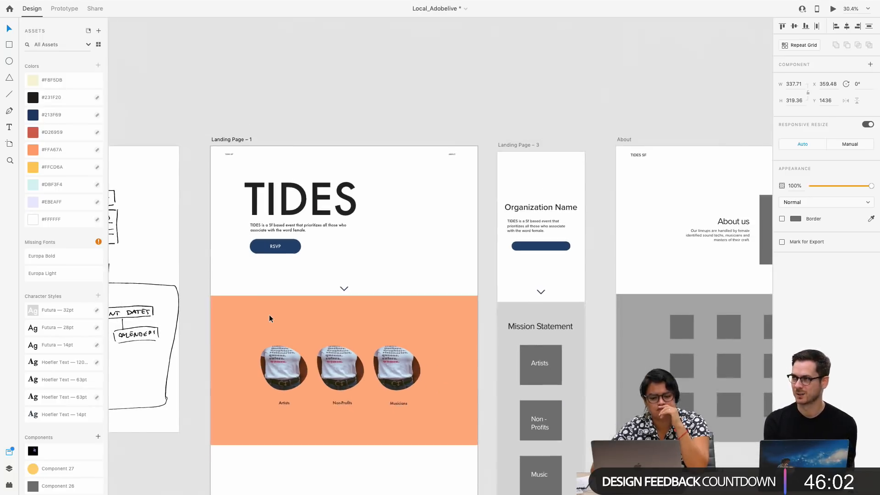
{"action": "left_click", "coordinate": [282, 241]}
{"action": "left_click", "coordinate": [286, 228], "text": "shift"}
{"action": "left_click", "coordinate": [293, 197], "text": "shift"}
{"action": "left_click_drag", "start_coordinate": [293, 197], "coordinate": [290, 198]}
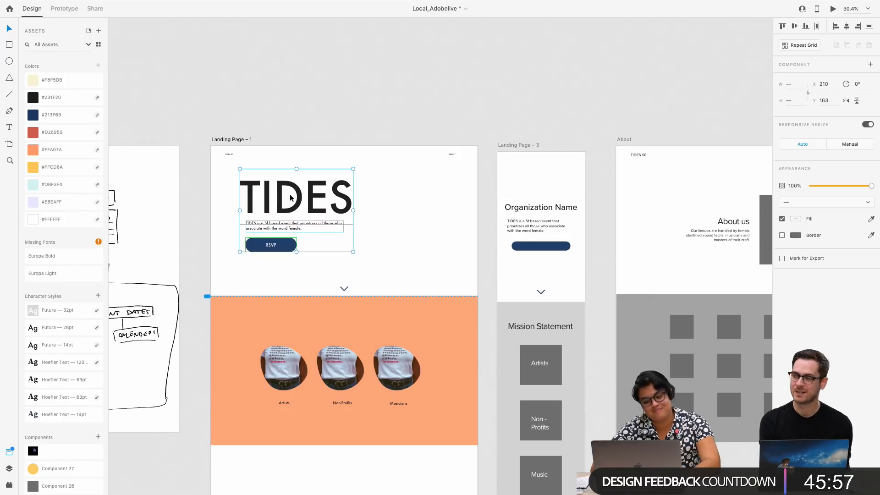
{"action": "left_click", "coordinate": [333, 277]}
Move the three photos together to about X 391, Y 1397 in the orange section
{"action": "scroll", "coordinate": [333, 277], "scroll_direction": "down", "scroll_amount": 1}
{"action": "left_click", "coordinate": [341, 367]}
{"action": "left_click", "coordinate": [399, 370], "text": "shift"}
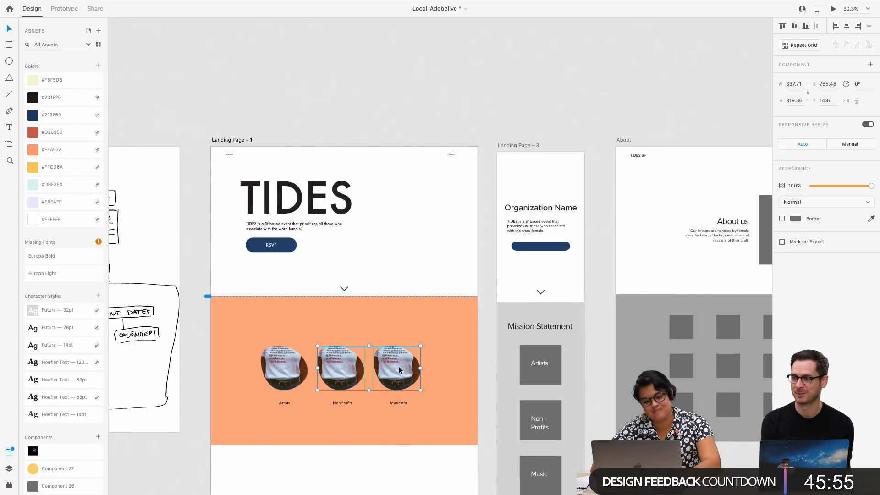
{"action": "left_click", "coordinate": [284, 370], "text": "shift"}
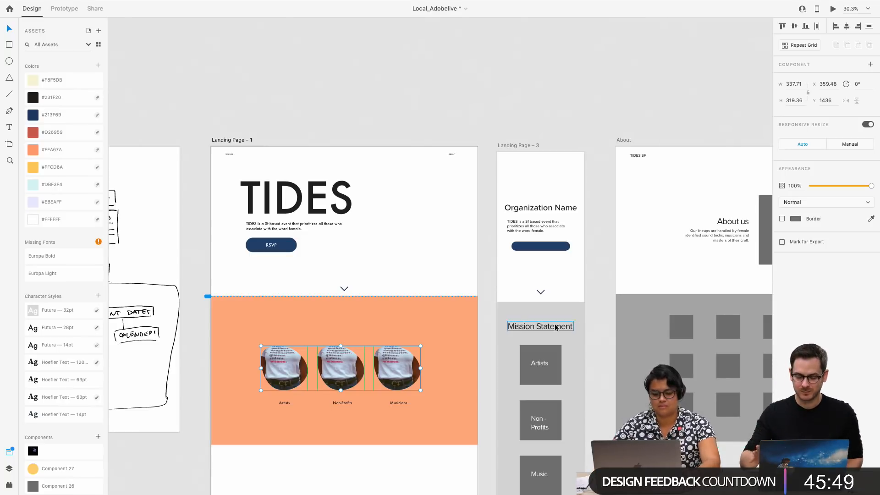
{"action": "scroll", "coordinate": [355, 332], "scroll_direction": "up", "scroll_amount": 2}
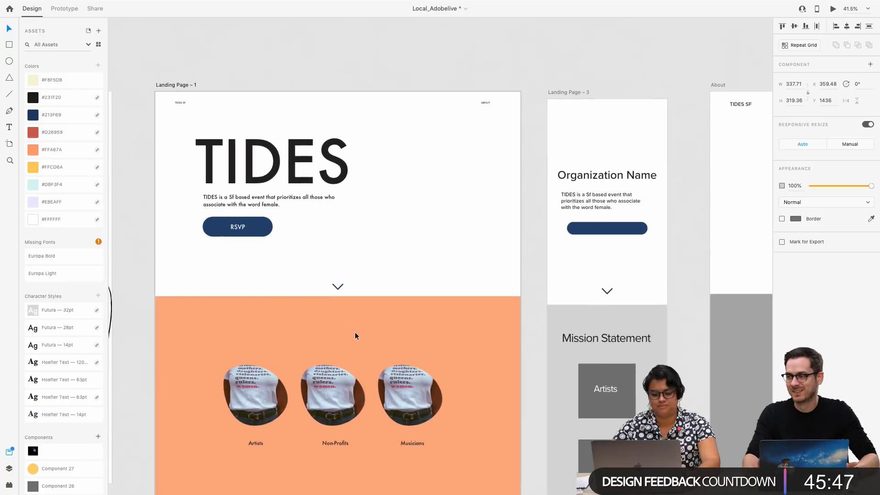
{"action": "scroll", "coordinate": [355, 332], "scroll_direction": "down", "scroll_amount": 3}
{"action": "scroll", "coordinate": [356, 328], "scroll_direction": "up", "scroll_amount": 4}
{"action": "mouse_move", "coordinate": [376, 299]}
{"action": "left_mouse_down"}
{"action": "mouse_move", "coordinate": [384, 298]}
{"action": "mouse_move", "coordinate": [384, 268]}
{"action": "mouse_move", "coordinate": [384, 287]}
{"action": "left_mouse_up"}
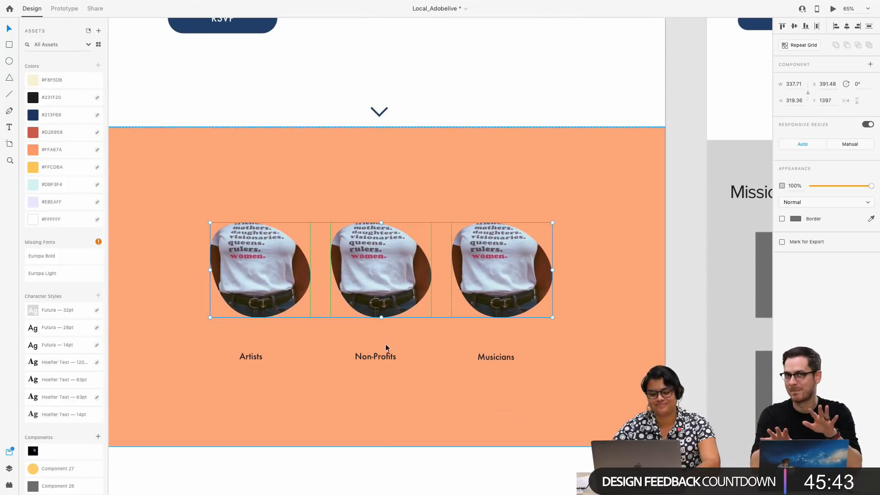
Apply the black Hoefler Text 63pt character style to the Artists, Non-Profits and Musicians labels together
{"action": "left_click", "coordinate": [373, 356]}
{"action": "left_click", "coordinate": [250, 357], "text": "shift"}
{"action": "left_click", "coordinate": [497, 355], "text": "shift"}
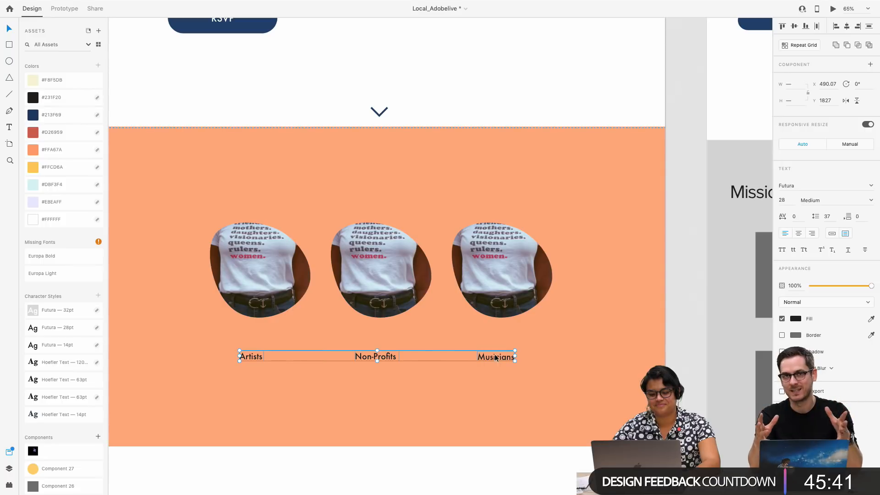
{"action": "left_click_drag", "start_coordinate": [496, 355], "coordinate": [509, 354]}
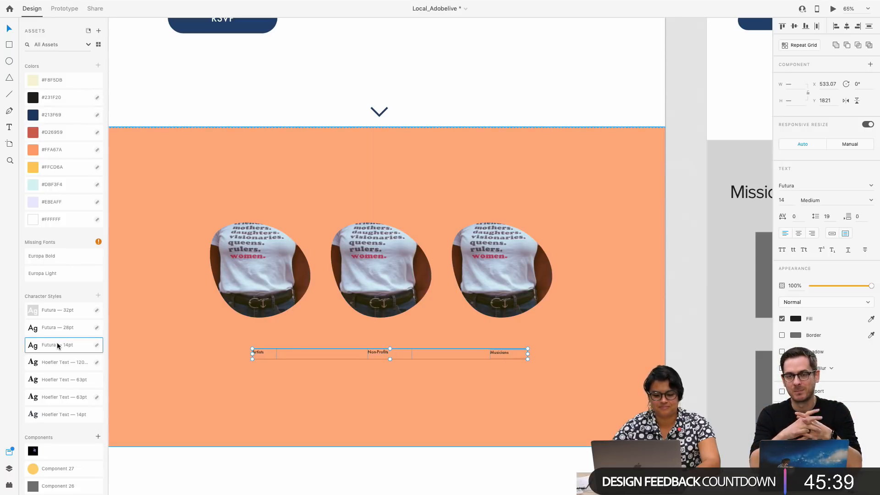
{"action": "left_click", "coordinate": [66, 380]}
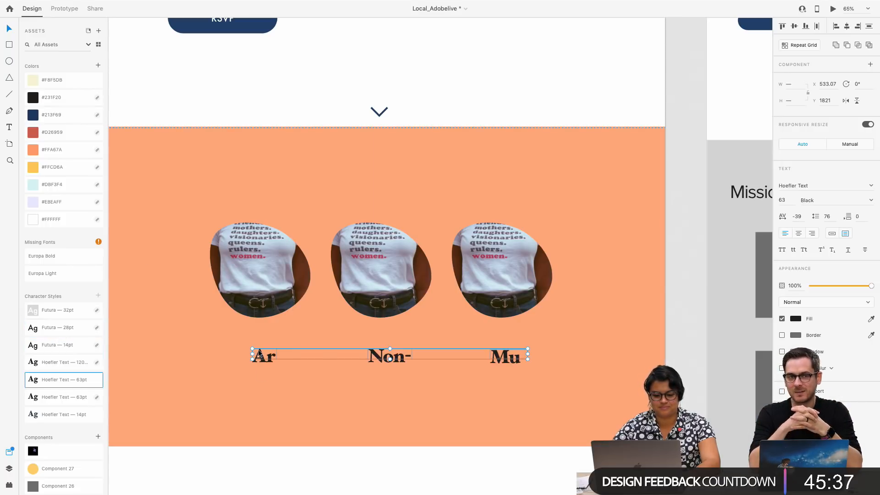
Widen the Artists label to 182 and the Non-Profits label until its full text fits, placing both under their photos
{"action": "left_click_drag", "start_coordinate": [252, 352], "coordinate": [283, 353]}
{"action": "left_click", "coordinate": [291, 378]}
{"action": "left_click", "coordinate": [250, 362]}
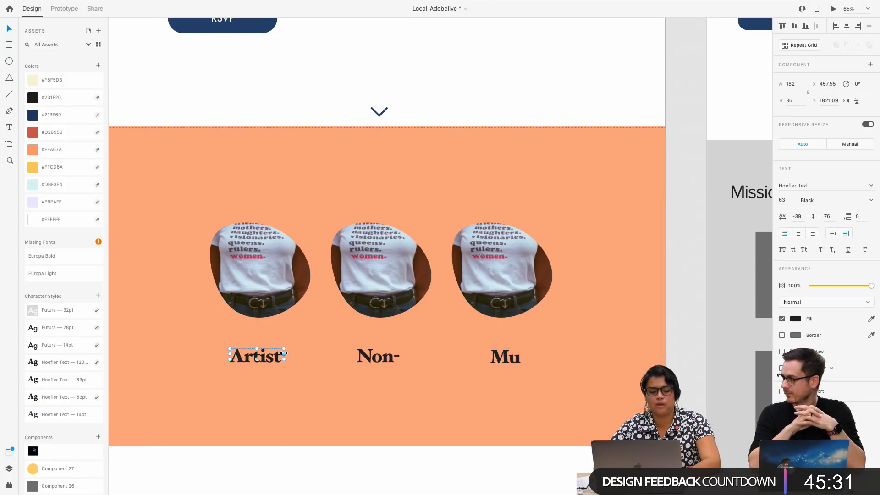
{"action": "left_click", "coordinate": [292, 411]}
{"action": "left_click", "coordinate": [390, 360]}
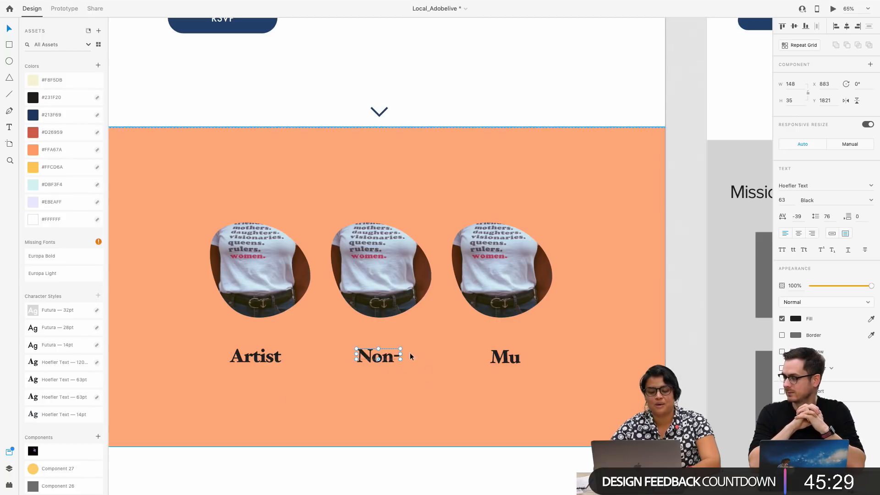
{"action": "mouse_move", "coordinate": [439, 355]}
{"action": "left_mouse_down"}
{"action": "mouse_move", "coordinate": [462, 355]}
{"action": "mouse_move", "coordinate": [440, 356]}
{"action": "left_mouse_up"}
Move the Artists photo and its label together outward, widening the gap to the Non-Profits photo
{"action": "left_click", "coordinate": [243, 304]}
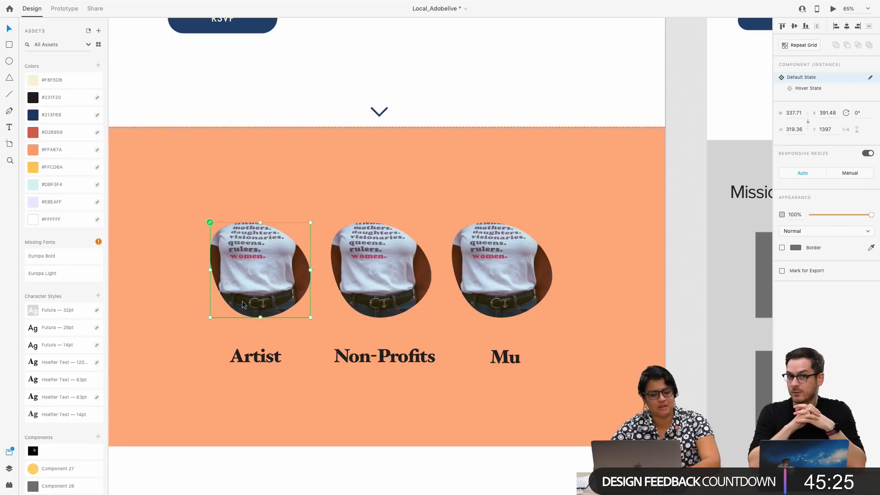
{"action": "left_click", "coordinate": [257, 356], "text": "shift"}
{"action": "left_click_drag", "start_coordinate": [259, 289], "coordinate": [221, 290]}
{"action": "left_click", "coordinate": [424, 300]}
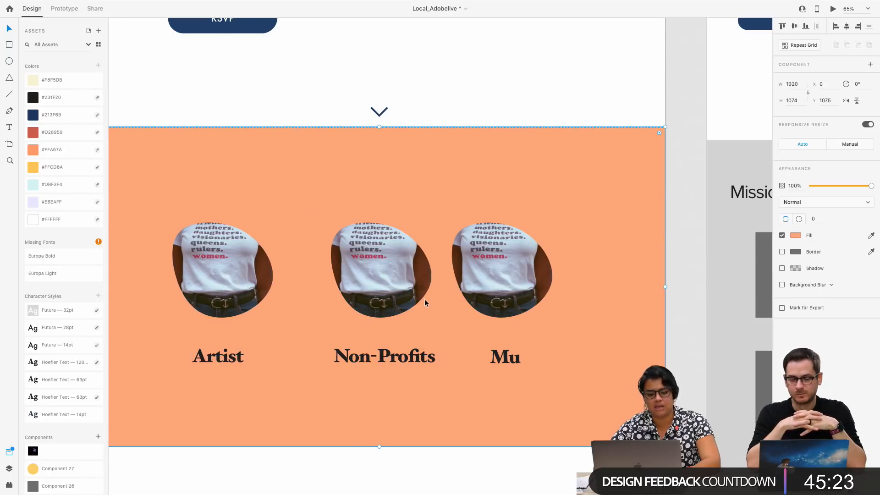
{"action": "left_click", "coordinate": [426, 284]}
{"action": "left_click", "coordinate": [504, 300]}
{"action": "left_click", "coordinate": [500, 366], "text": "shift"}
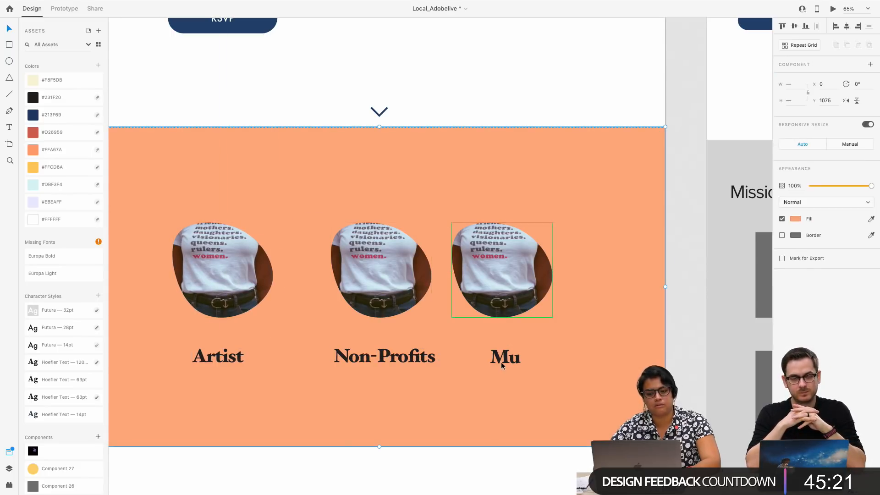
{"action": "left_click", "coordinate": [502, 365], "text": "shift"}
{"action": "left_click_drag", "start_coordinate": [499, 267], "coordinate": [530, 268]}
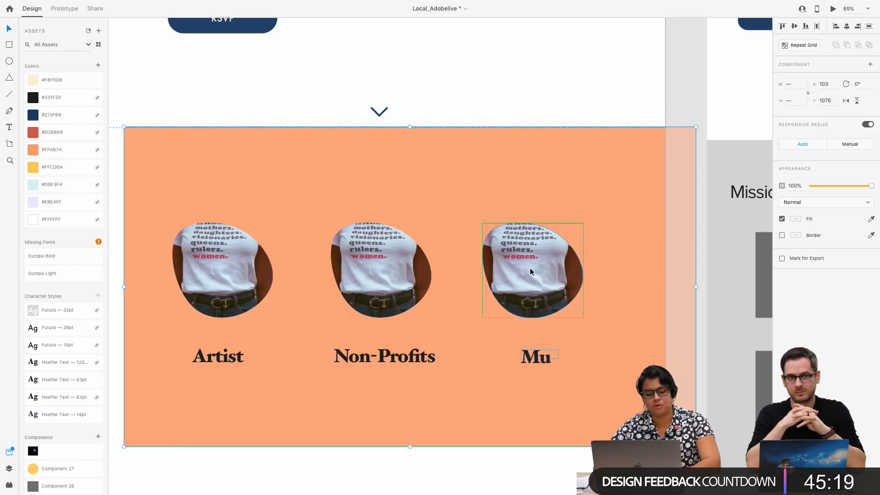
{"action": "key", "text": "ctrl+z"}
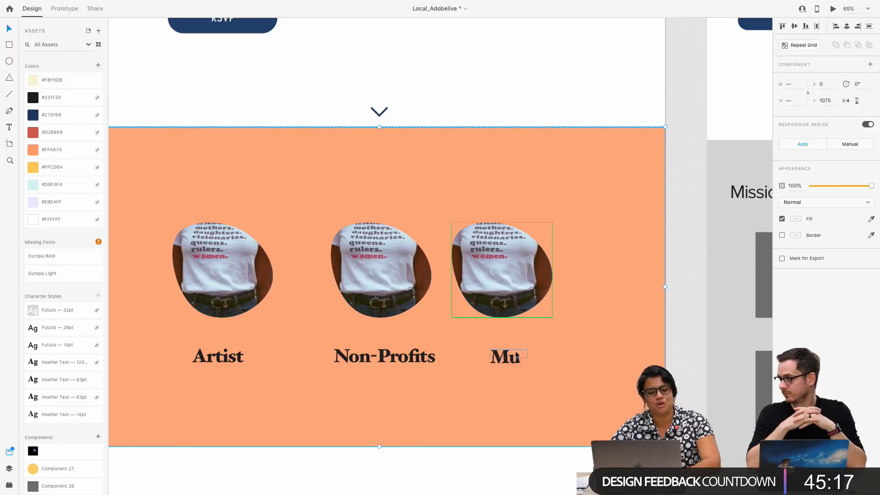
{"action": "left_click", "coordinate": [501, 398]}
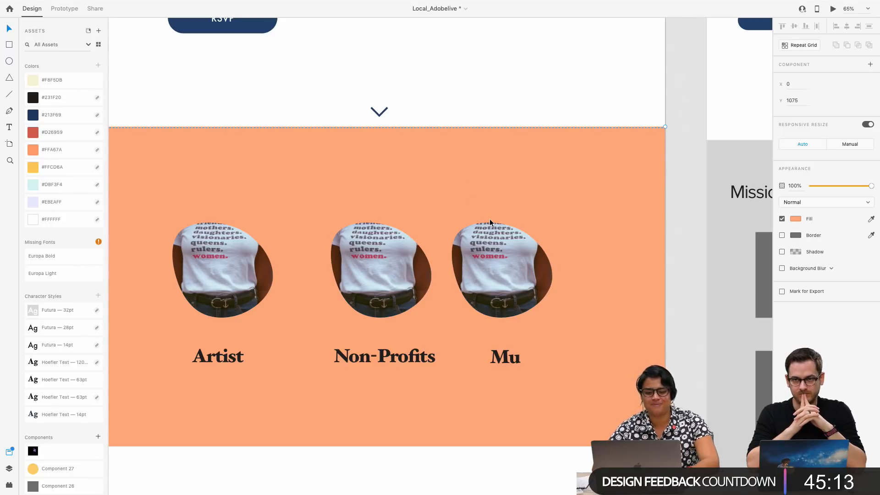
Move the Musicians photo and label together to about X 1308, Y 1400, and widen the label to 287, centred under the photo
{"action": "left_click", "coordinate": [490, 282]}
{"action": "left_click_drag", "start_coordinate": [505, 287], "coordinate": [533, 282]}
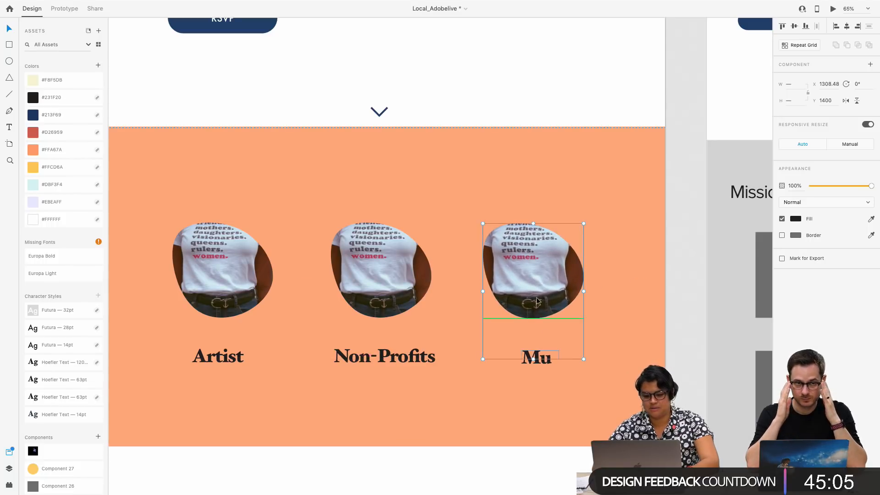
{"action": "double_click", "coordinate": [548, 359]}
{"action": "key", "text": "Escape"}
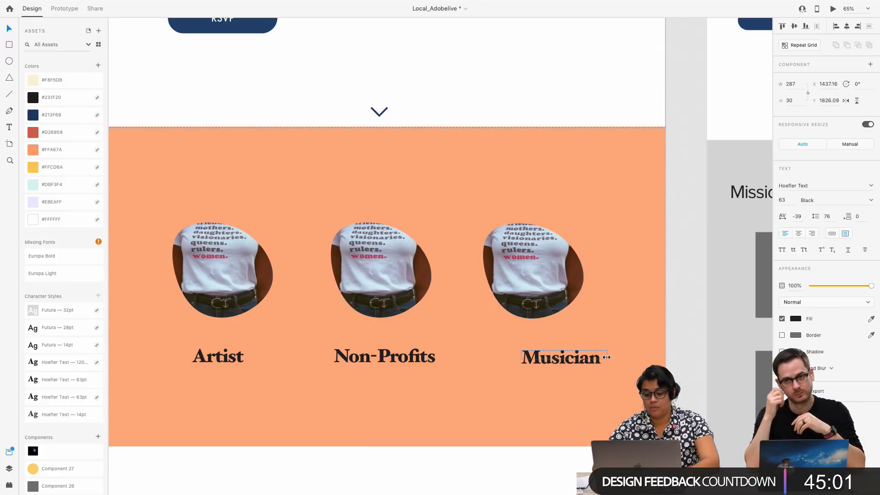
{"action": "left_click_drag", "start_coordinate": [593, 360], "coordinate": [567, 361]}
{"action": "left_click", "coordinate": [439, 353]}
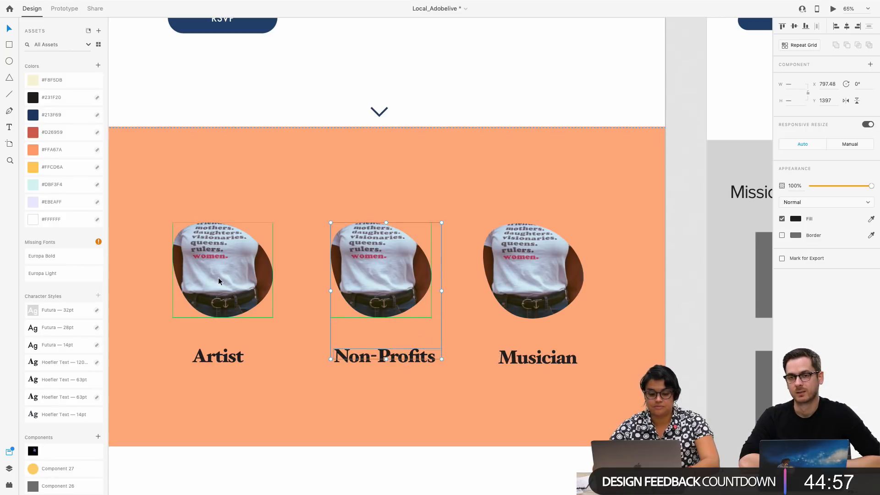
{"action": "left_click", "coordinate": [218, 277], "text": "shift"}
{"action": "left_click", "coordinate": [216, 362]}
Fill the background rectangle of the landing page's photo section with the yellow asset colour #FFCD6A
{"action": "scroll", "coordinate": [218, 358], "scroll_direction": "down", "scroll_amount": 5}
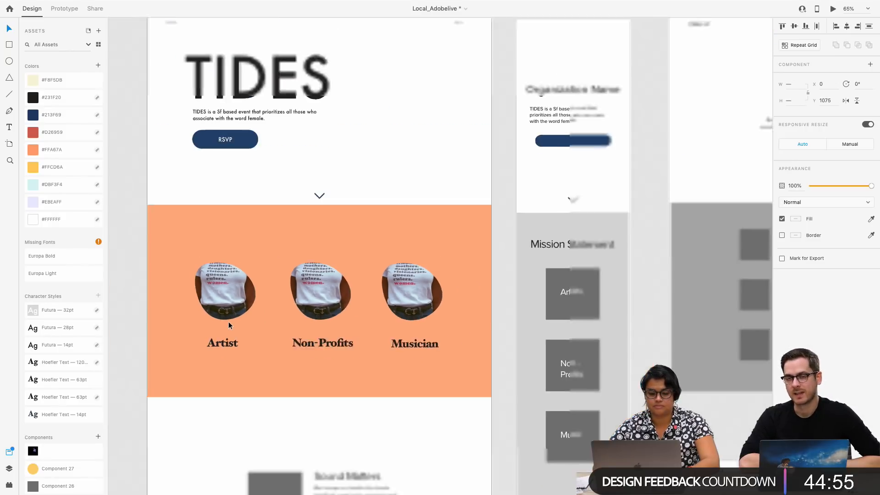
{"action": "scroll", "coordinate": [349, 301], "scroll_direction": "down", "scroll_amount": 3}
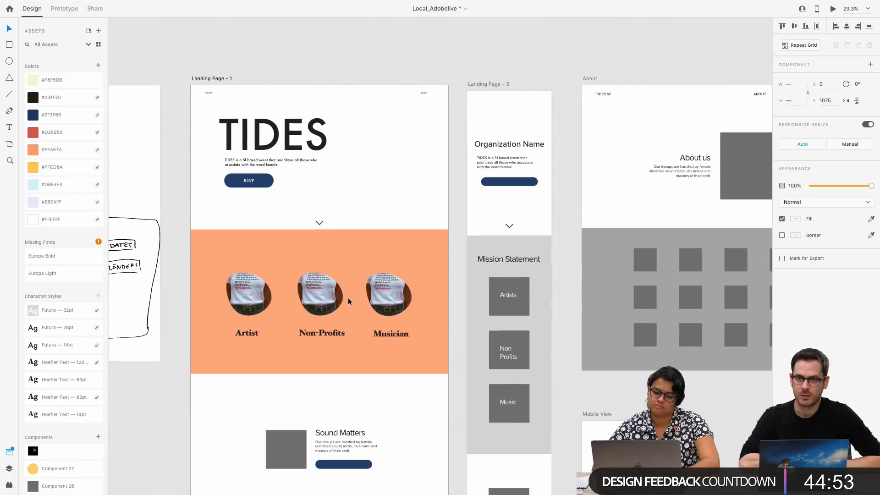
{"action": "scroll", "coordinate": [368, 345], "scroll_direction": "down", "scroll_amount": 1}
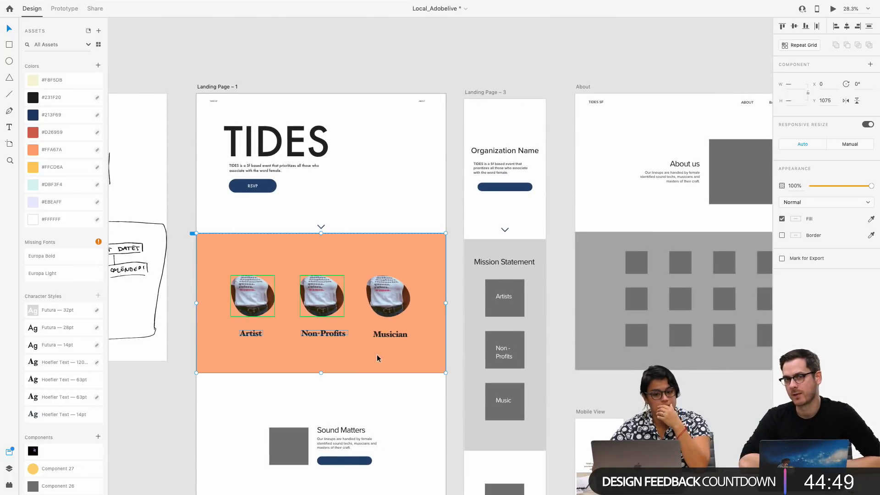
{"action": "scroll", "coordinate": [377, 354], "scroll_direction": "down", "scroll_amount": 2}
{"action": "scroll", "coordinate": [430, 306], "scroll_direction": "down", "scroll_amount": 2}
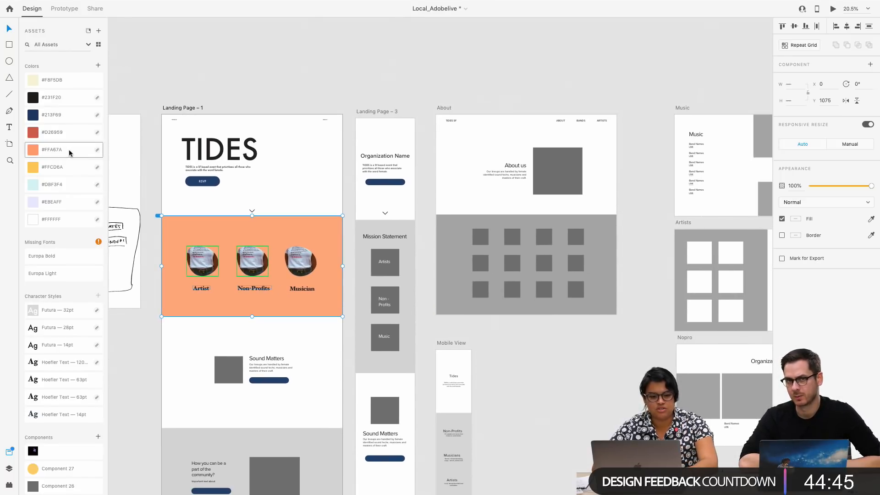
{"action": "double_click", "coordinate": [258, 204]}
{"action": "left_click", "coordinate": [234, 236]}
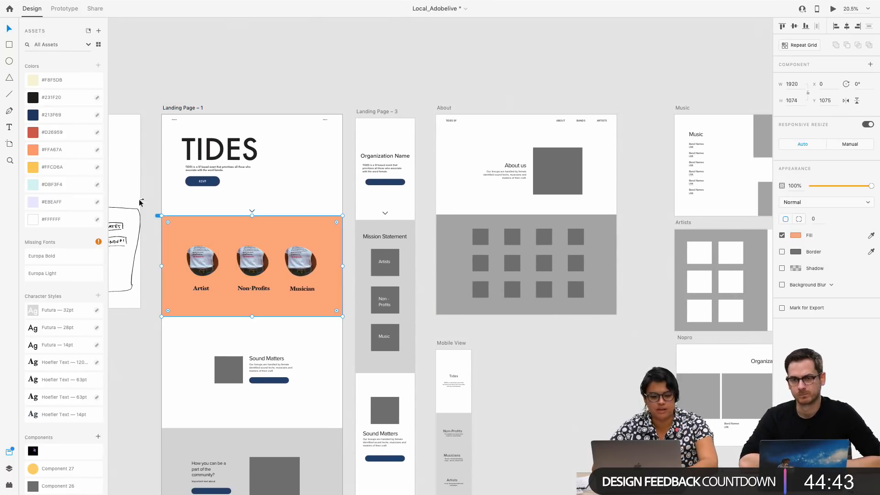
{"action": "left_click", "coordinate": [75, 167]}
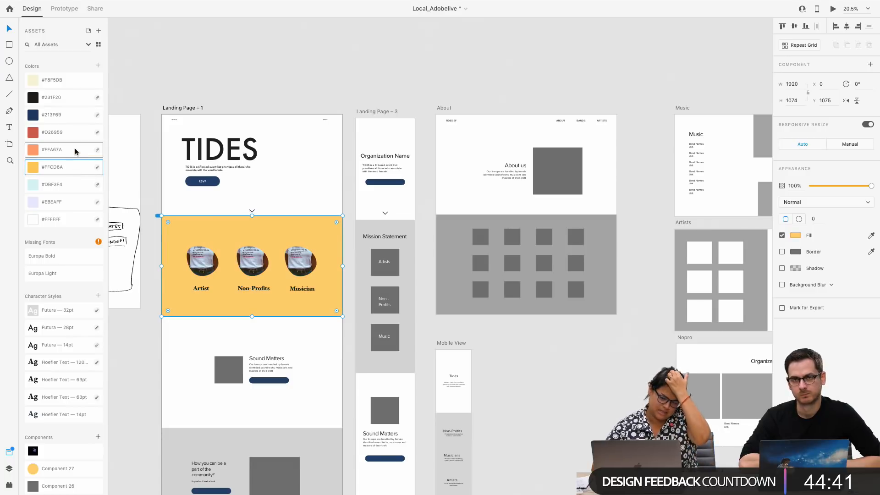
Examine the yellow and dotted patterns and the artwork in the Illustrations & Patterns area of the branding artboard
{"action": "scroll", "coordinate": [177, 213], "scroll_direction": "up", "scroll_amount": 5}
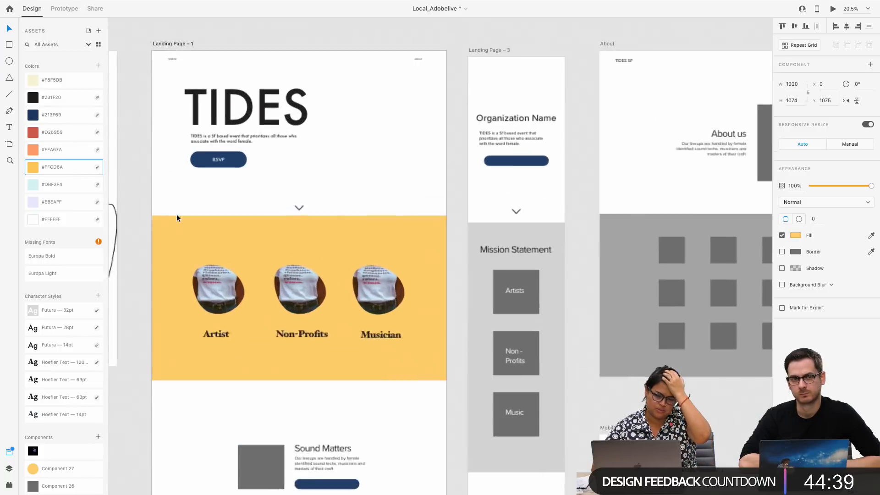
{"action": "scroll", "coordinate": [265, 289], "scroll_direction": "down", "scroll_amount": 2}
{"action": "scroll", "coordinate": [265, 289], "scroll_direction": "down", "scroll_amount": 6}
{"action": "scroll", "coordinate": [264, 289], "scroll_direction": "down", "scroll_amount": 4}
{"action": "scroll", "coordinate": [265, 290], "scroll_direction": "down", "scroll_amount": 5}
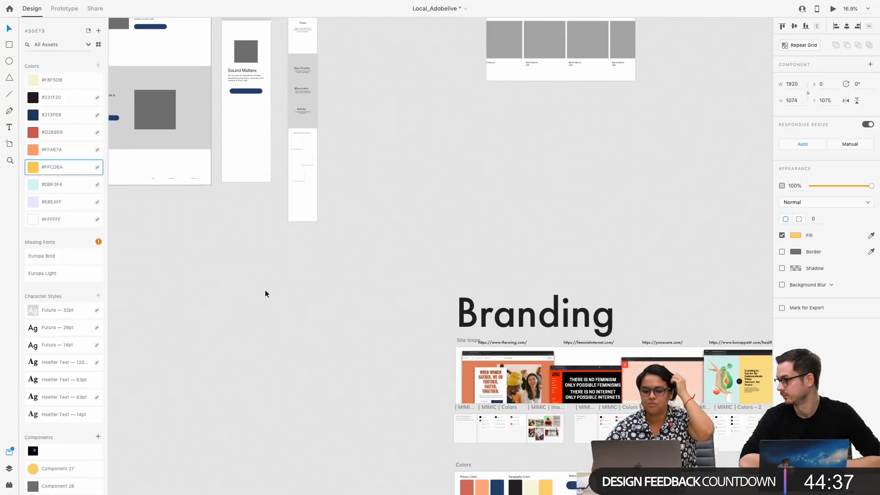
{"action": "scroll", "coordinate": [568, 405], "scroll_direction": "up", "scroll_amount": 6}
{"action": "scroll", "coordinate": [585, 406], "scroll_direction": "right", "scroll_amount": 3}
{"action": "scroll", "coordinate": [585, 406], "scroll_direction": "down", "scroll_amount": 1}
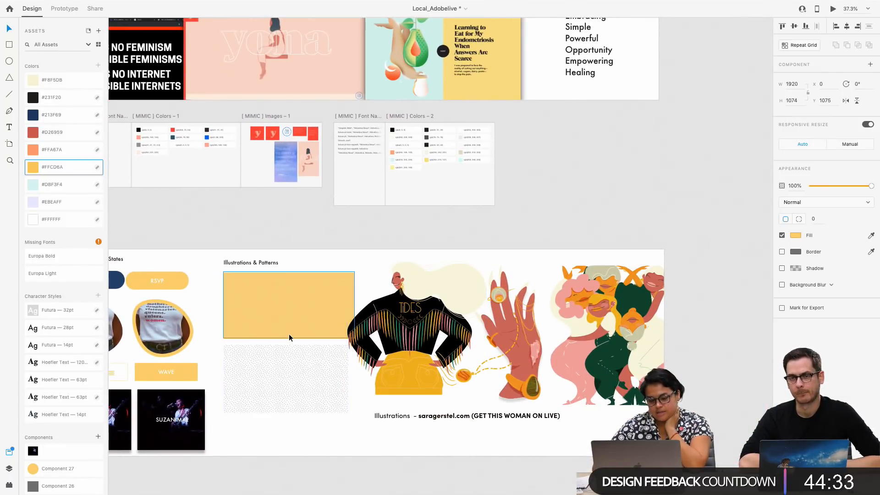
{"action": "scroll", "coordinate": [289, 334], "scroll_direction": "up", "scroll_amount": 7}
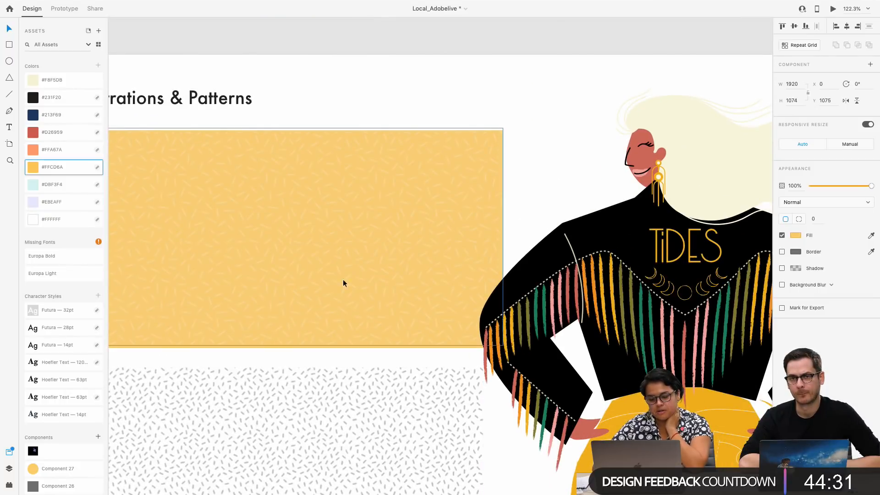
{"action": "scroll", "coordinate": [303, 338], "scroll_direction": "down", "scroll_amount": 3}
{"action": "scroll", "coordinate": [301, 358], "scroll_direction": "down", "scroll_amount": 1}
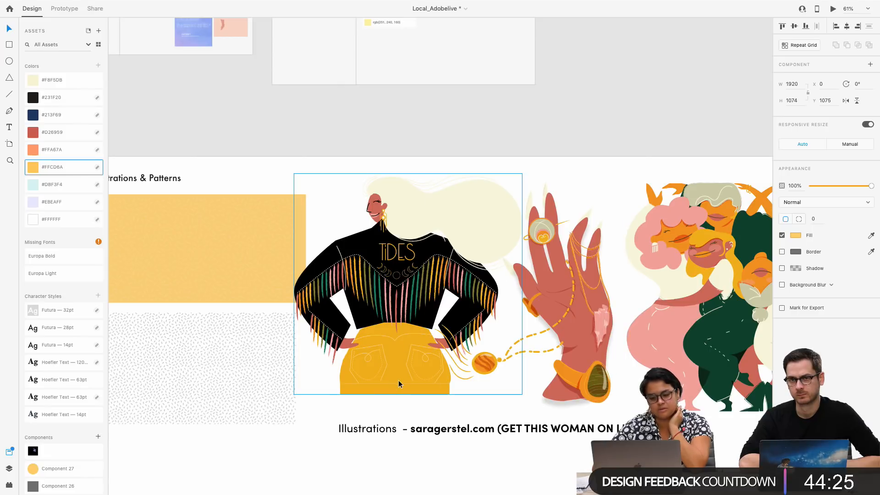
{"action": "scroll", "coordinate": [398, 380], "scroll_direction": "down", "scroll_amount": 1}
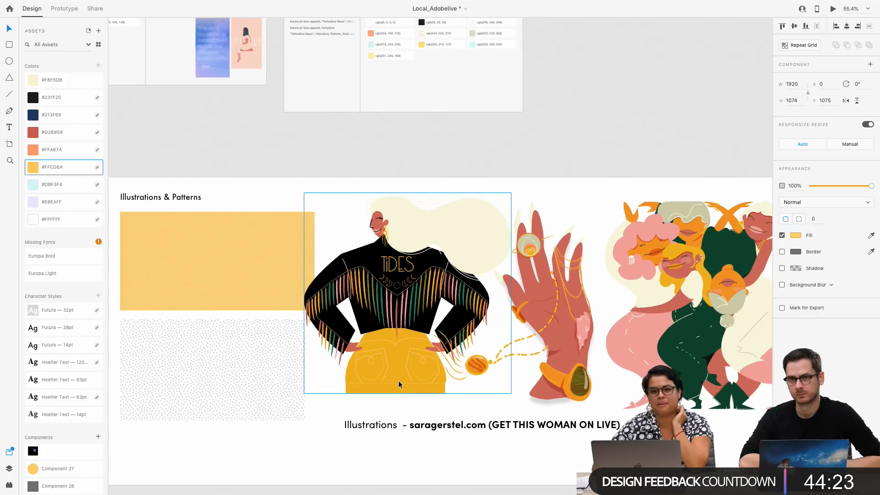
Examine the TIDES jacket, jewelled hand and group-of-women illustrations on the branding artboard as candidates for the landing page
{"action": "left_click", "coordinate": [397, 380]}
{"action": "scroll", "coordinate": [342, 347], "scroll_direction": "left", "scroll_amount": 4}
{"action": "scroll", "coordinate": [342, 348], "scroll_direction": "up", "scroll_amount": 1}
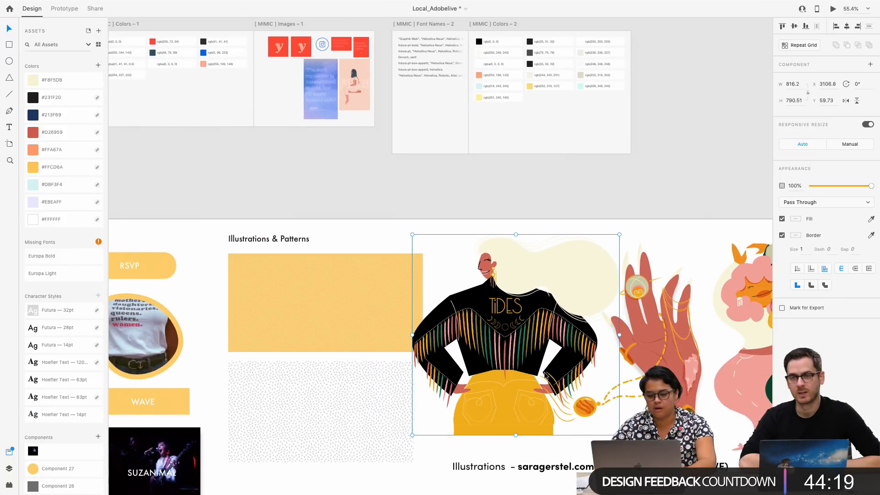
{"action": "scroll", "coordinate": [512, 362], "scroll_direction": "down", "scroll_amount": 5}
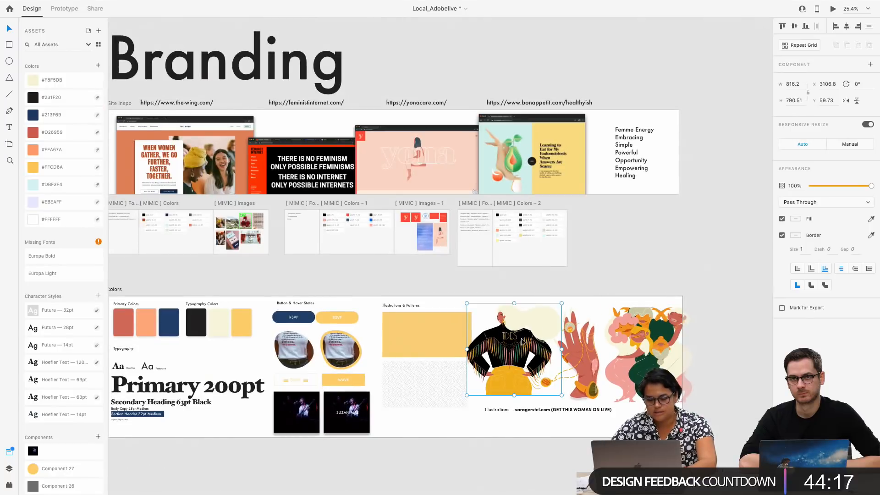
{"action": "scroll", "coordinate": [523, 341], "scroll_direction": "up", "scroll_amount": 4}
{"action": "scroll", "coordinate": [523, 341], "scroll_direction": "right", "scroll_amount": 4}
{"action": "scroll", "coordinate": [523, 341], "scroll_direction": "down", "scroll_amount": 1}
{"action": "scroll", "coordinate": [522, 342], "scroll_direction": "right", "scroll_amount": 2}
{"action": "scroll", "coordinate": [521, 341], "scroll_direction": "down", "scroll_amount": 1}
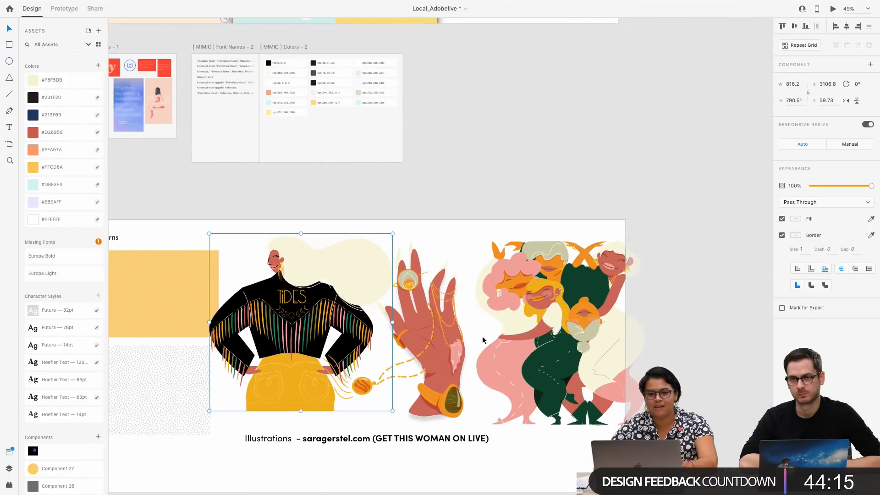
{"action": "scroll", "coordinate": [482, 336], "scroll_direction": "up", "scroll_amount": 3}
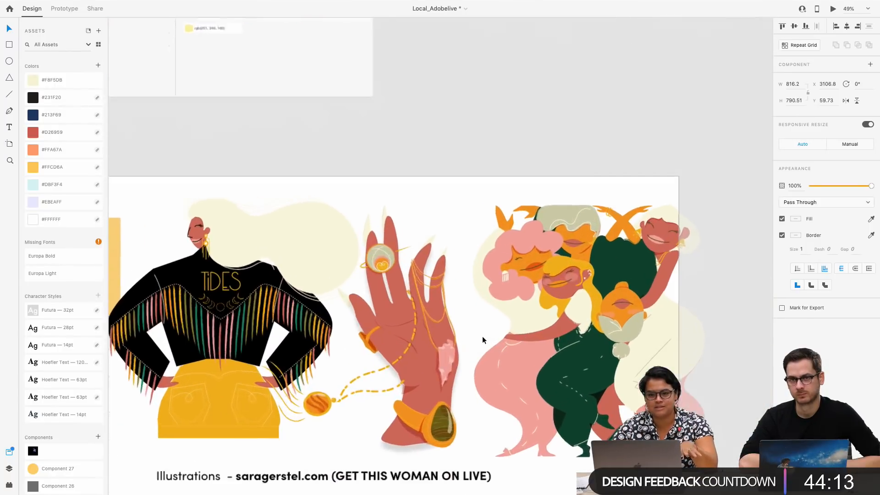
{"action": "scroll", "coordinate": [482, 337], "scroll_direction": "down", "scroll_amount": 4}
{"action": "scroll", "coordinate": [482, 337], "scroll_direction": "left", "scroll_amount": 1}
{"action": "left_click", "coordinate": [486, 443]}
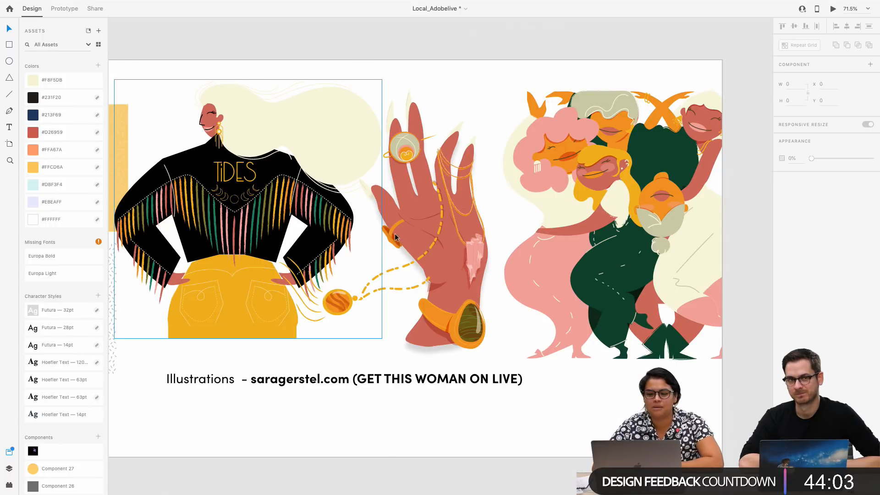
{"action": "scroll", "coordinate": [642, 203], "scroll_direction": "right", "scroll_amount": 3}
{"action": "left_click", "coordinate": [618, 226]}
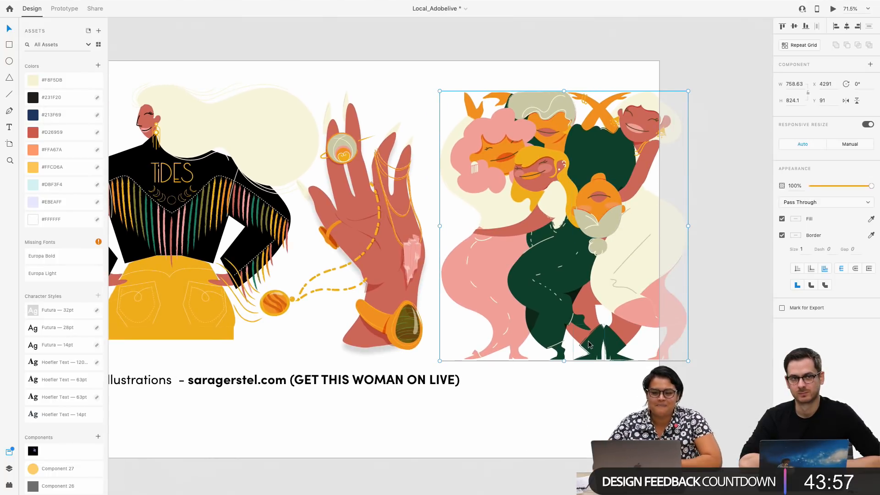
{"action": "scroll", "coordinate": [347, 296], "scroll_direction": "left", "scroll_amount": 5}
{"action": "scroll", "coordinate": [348, 296], "scroll_direction": "up", "scroll_amount": 1}
Copy the TIDES jacket illustration from the branding artboard and paste it onto the Landing Page – 1 artboard
{"action": "left_click", "coordinate": [312, 266]}
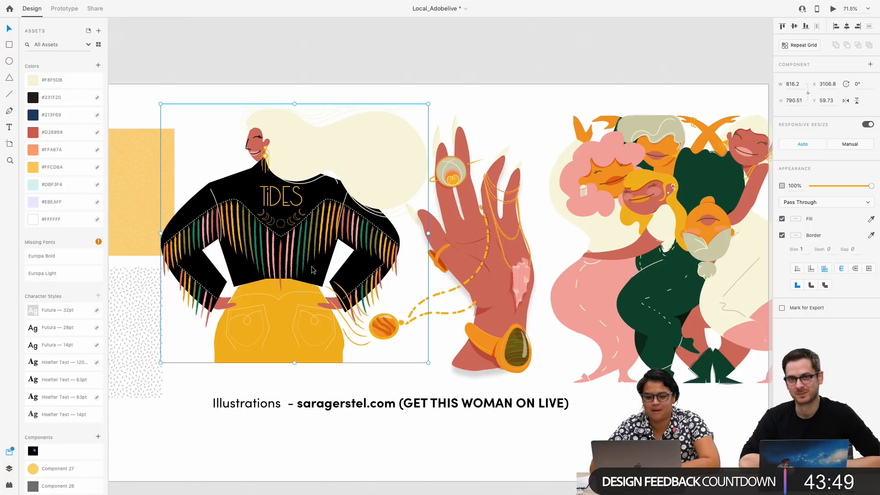
{"action": "scroll", "coordinate": [312, 266], "scroll_direction": "right", "scroll_amount": 2}
{"action": "scroll", "coordinate": [311, 266], "scroll_direction": "down", "scroll_amount": 1}
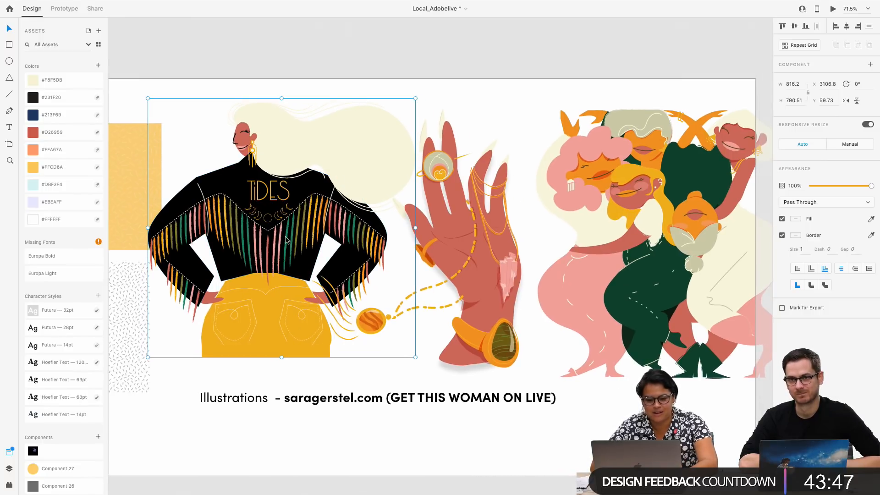
{"action": "scroll", "coordinate": [296, 179], "scroll_direction": "down", "scroll_amount": 5}
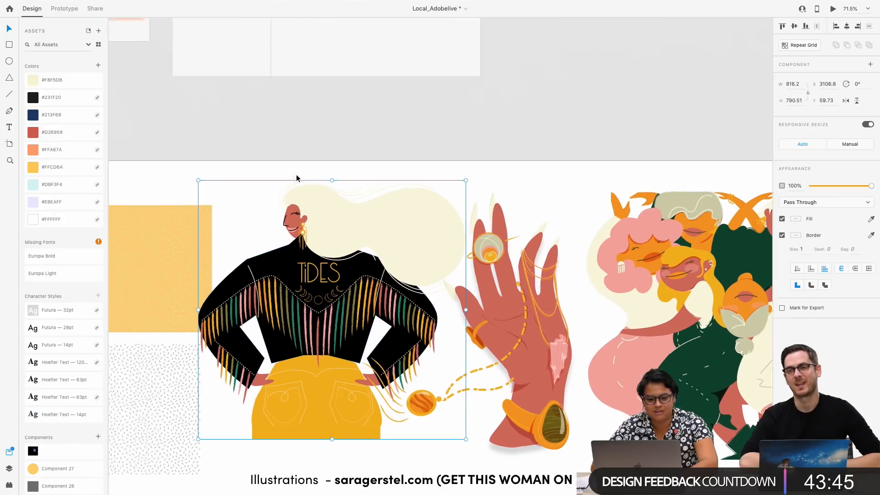
{"action": "scroll", "coordinate": [296, 176], "scroll_direction": "up", "scroll_amount": 5}
{"action": "scroll", "coordinate": [296, 176], "scroll_direction": "left", "scroll_amount": 5}
{"action": "scroll", "coordinate": [296, 175], "scroll_direction": "down", "scroll_amount": 5}
{"action": "scroll", "coordinate": [296, 176], "scroll_direction": "up", "scroll_amount": 4}
{"action": "scroll", "coordinate": [296, 176], "scroll_direction": "left", "scroll_amount": 5}
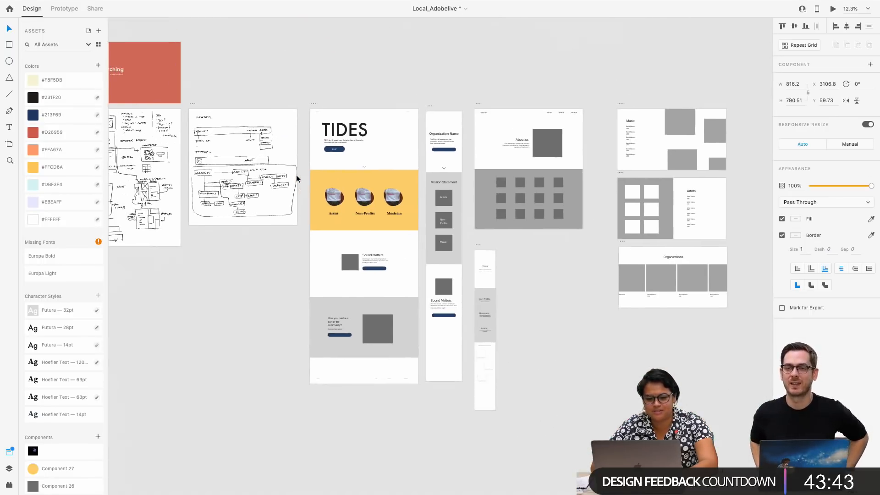
{"action": "left_click", "coordinate": [318, 110]}
{"action": "scroll", "coordinate": [213, 316], "scroll_direction": "up", "scroll_amount": 1}
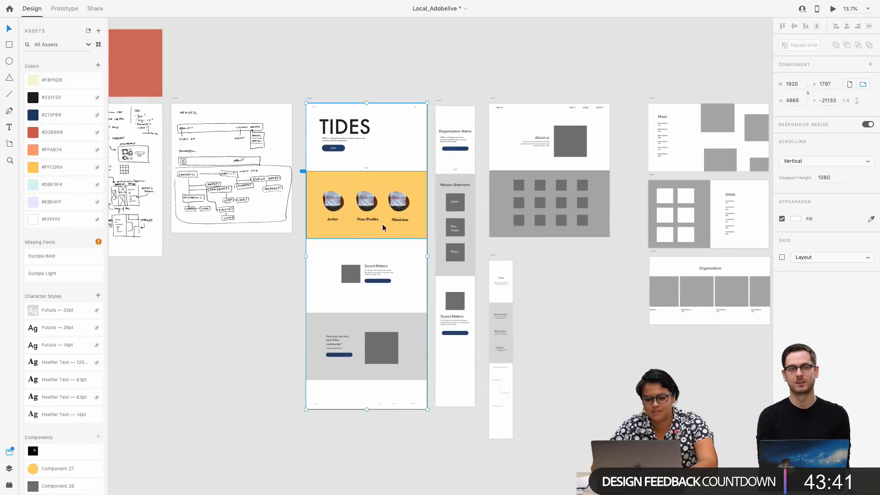
{"action": "scroll", "coordinate": [382, 224], "scroll_direction": "up", "scroll_amount": 5}
{"action": "scroll", "coordinate": [382, 223], "scroll_direction": "up", "scroll_amount": 4}
{"action": "key", "text": "ctrl+v"}
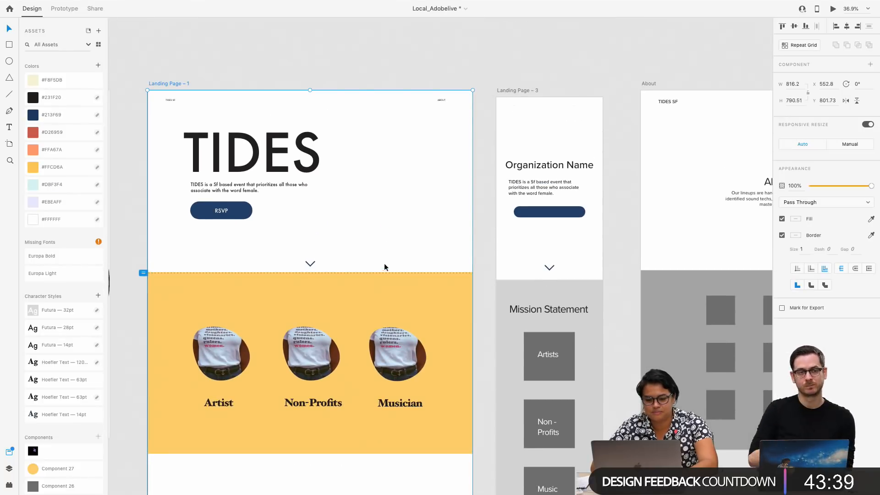
Place the jacket illustration beside the hero title, enlarged to about 942 × 912, and move the title, text and RSVP button to X 190, Y 245
{"action": "left_click_drag", "start_coordinate": [325, 260], "coordinate": [383, 176]}
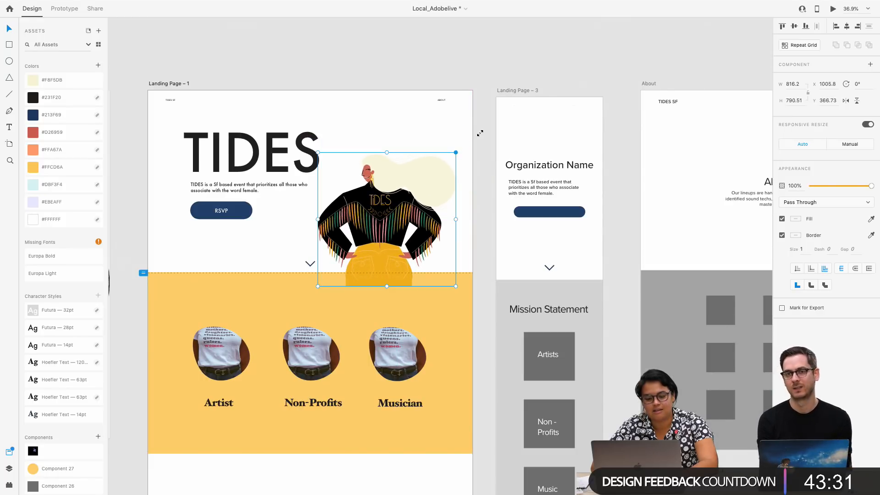
{"action": "left_click_drag", "start_coordinate": [479, 133], "coordinate": [484, 132]}
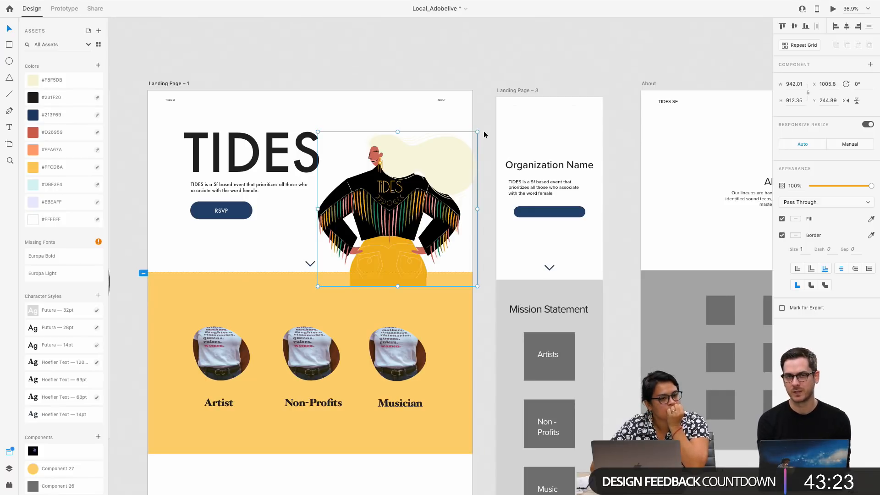
{"action": "left_click_drag", "start_coordinate": [358, 92], "coordinate": [220, 207]}
{"action": "left_click_drag", "start_coordinate": [222, 169], "coordinate": [224, 179]}
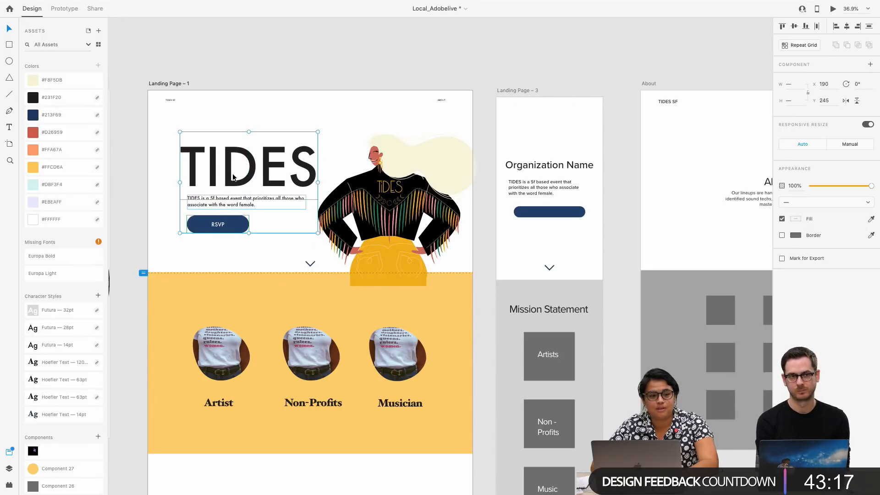
Fill the background rectangle of the landing page's photo section with the orange asset colour #FFA67A
{"action": "left_click", "coordinate": [385, 151]}
{"action": "scroll", "coordinate": [438, 150], "scroll_direction": "up", "scroll_amount": 5}
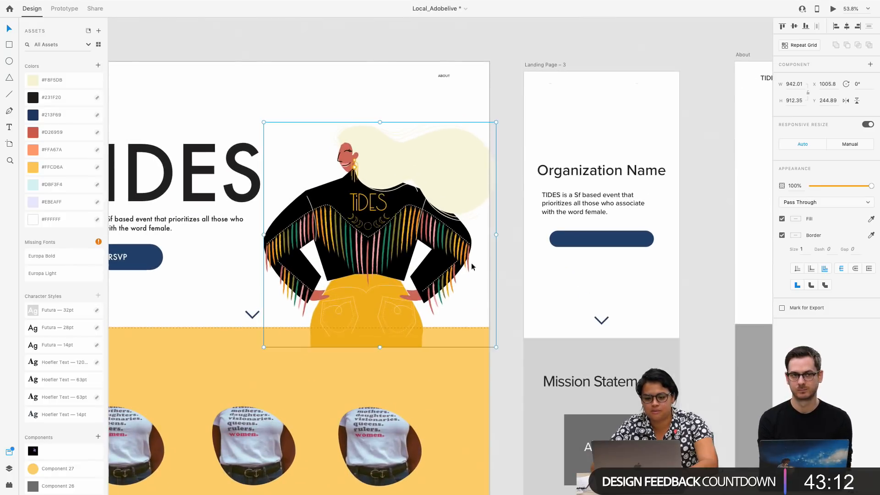
{"action": "left_click", "coordinate": [447, 362]}
{"action": "left_click", "coordinate": [54, 149]}
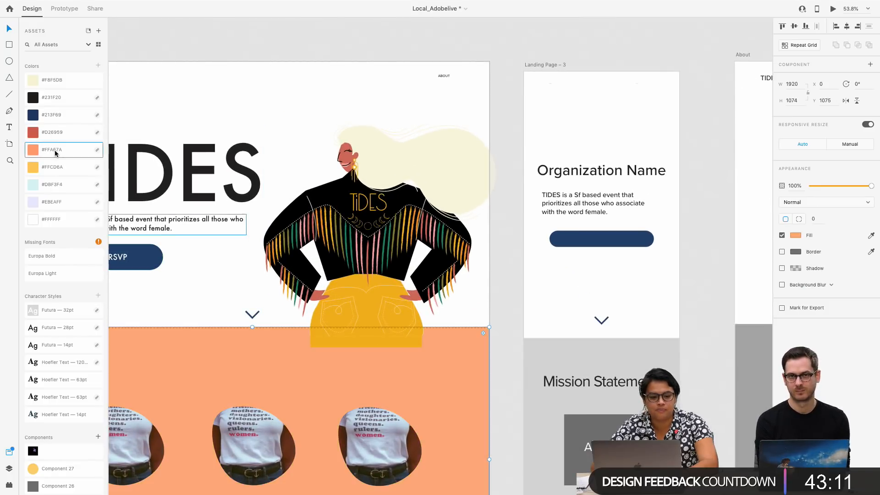
Try the #D26959, #DBF3F4 and #FFCD6A asset colours on the photo section's background, and return the fill to #FFA67A
{"action": "left_click", "coordinate": [67, 137]}
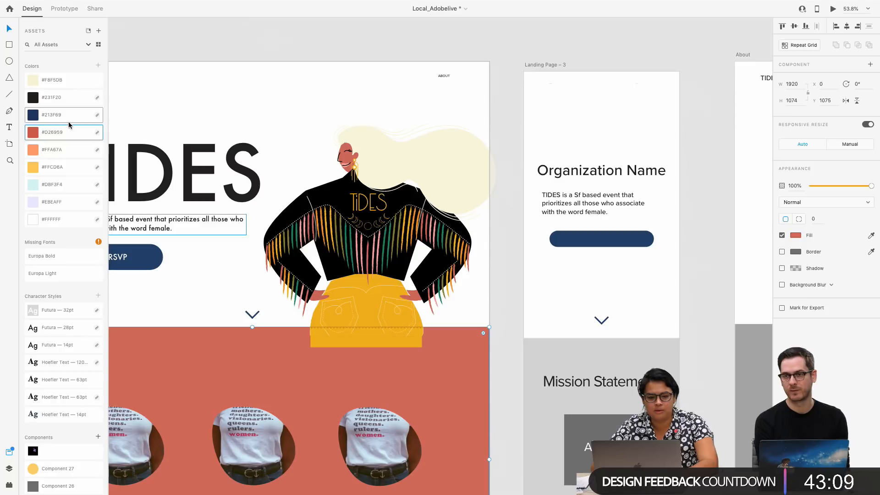
{"action": "left_click", "coordinate": [69, 124]}
{"action": "left_click", "coordinate": [62, 184]}
{"action": "scroll", "coordinate": [201, 234], "scroll_direction": "down", "scroll_amount": 5}
{"action": "scroll", "coordinate": [202, 234], "scroll_direction": "left", "scroll_amount": 4}
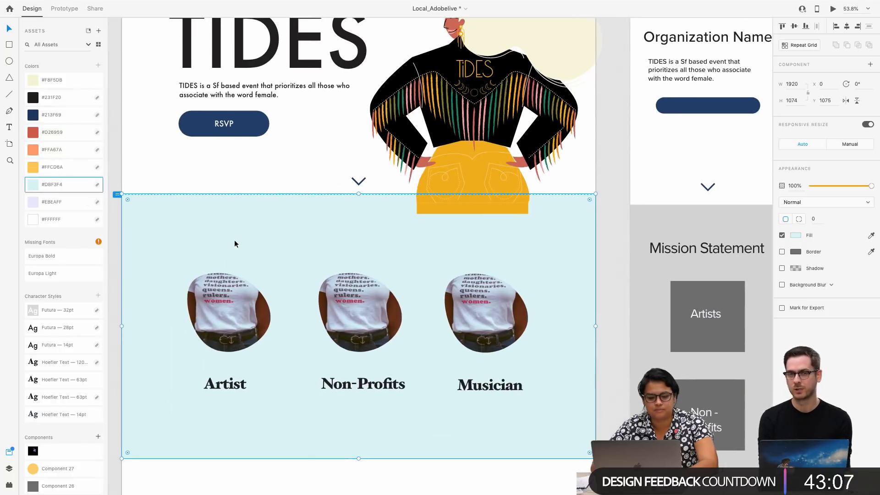
{"action": "scroll", "coordinate": [235, 243], "scroll_direction": "up", "scroll_amount": 3}
{"action": "scroll", "coordinate": [235, 243], "scroll_direction": "left", "scroll_amount": 1}
{"action": "left_click", "coordinate": [70, 171]}
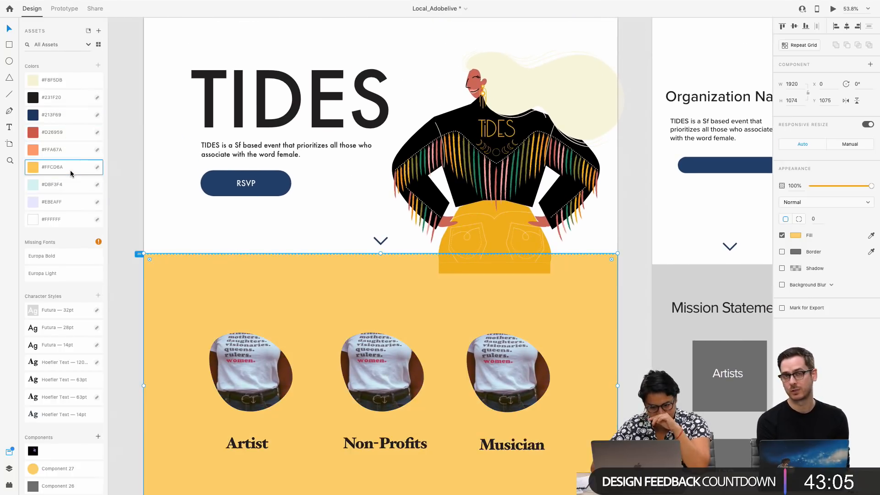
{"action": "left_click", "coordinate": [70, 149]}
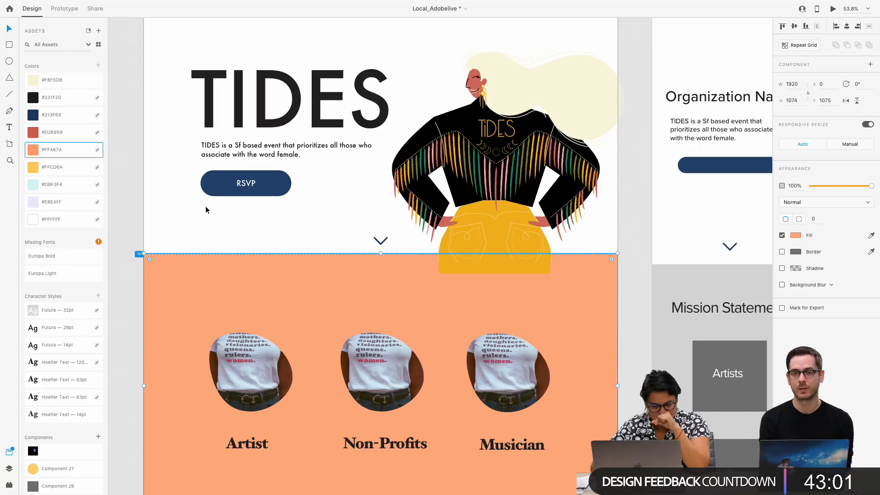
Review the landing page's hero, photo labels and Sound Matters section with the new illustration and section colour
{"action": "left_click", "coordinate": [187, 238]}
{"action": "scroll", "coordinate": [187, 238], "scroll_direction": "down", "scroll_amount": 3}
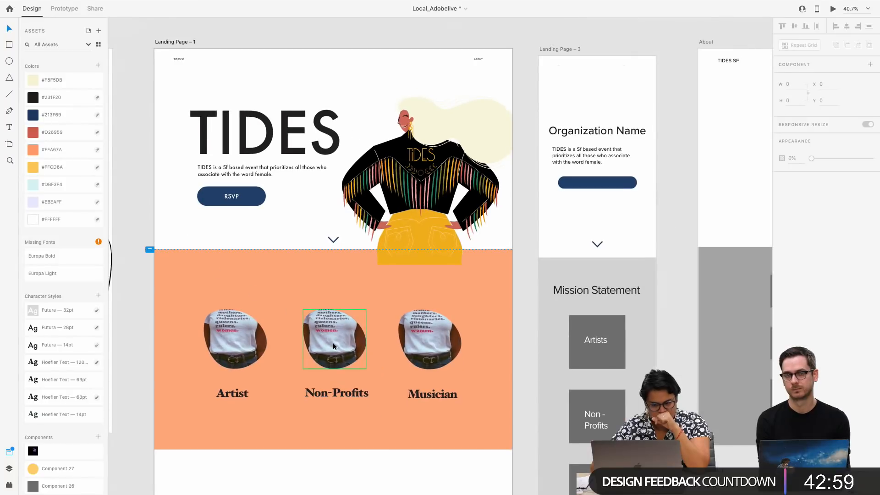
{"action": "scroll", "coordinate": [327, 345], "scroll_direction": "down", "scroll_amount": 1}
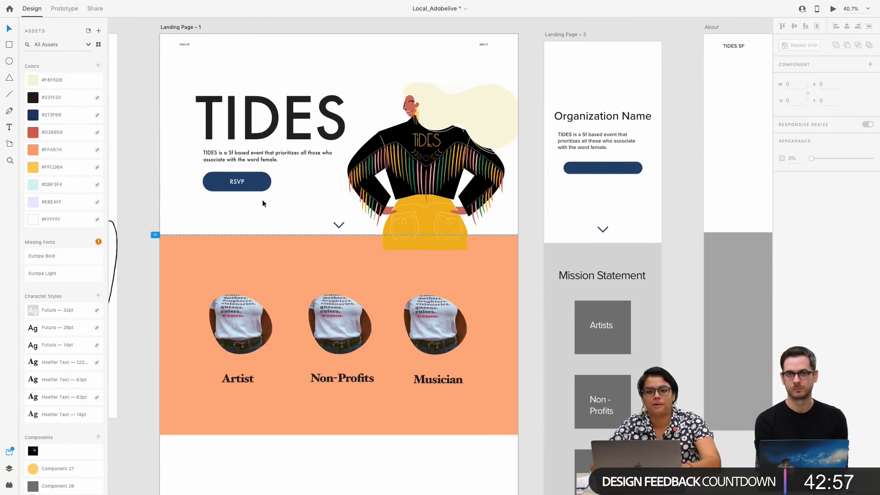
{"action": "scroll", "coordinate": [321, 231], "scroll_direction": "up", "scroll_amount": 3}
{"action": "scroll", "coordinate": [322, 228], "scroll_direction": "right", "scroll_amount": 2}
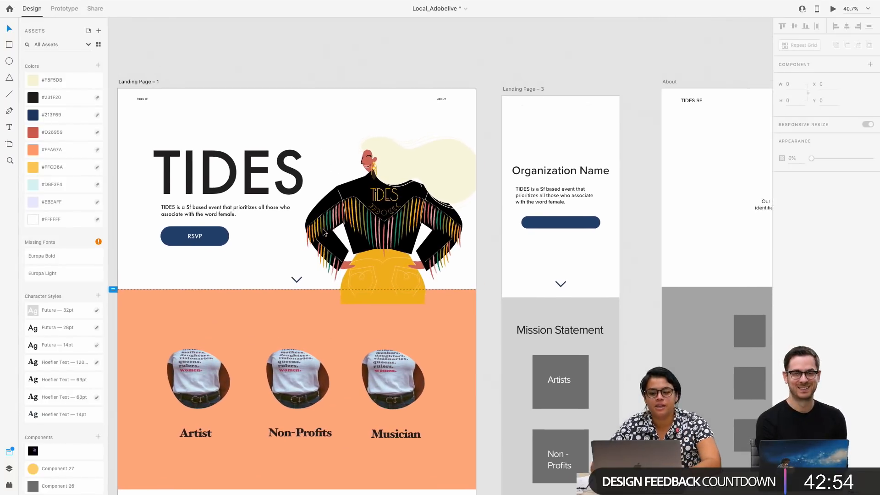
{"action": "left_click", "coordinate": [288, 438]}
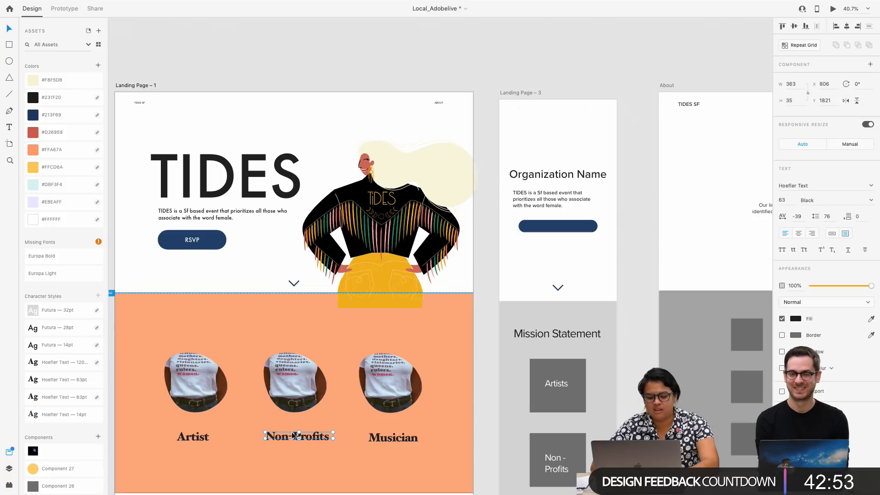
{"action": "left_click_drag", "start_coordinate": [287, 438], "coordinate": [287, 333]}
{"action": "key", "text": "Delete"}
{"action": "scroll", "coordinate": [286, 330], "scroll_direction": "down", "scroll_amount": 2}
{"action": "scroll", "coordinate": [286, 330], "scroll_direction": "down", "scroll_amount": 5}
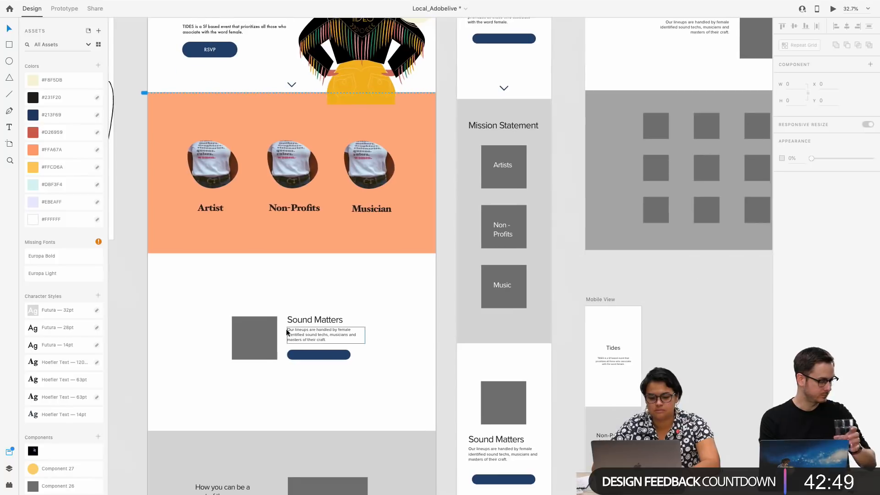
Copy the jewelled hand illustration from the branding artboard for the landing page's Sound Matters section
{"action": "left_click", "coordinate": [247, 339]}
{"action": "scroll", "coordinate": [247, 339], "scroll_direction": "down", "scroll_amount": 3}
{"action": "scroll", "coordinate": [247, 339], "scroll_direction": "down", "scroll_amount": 5}
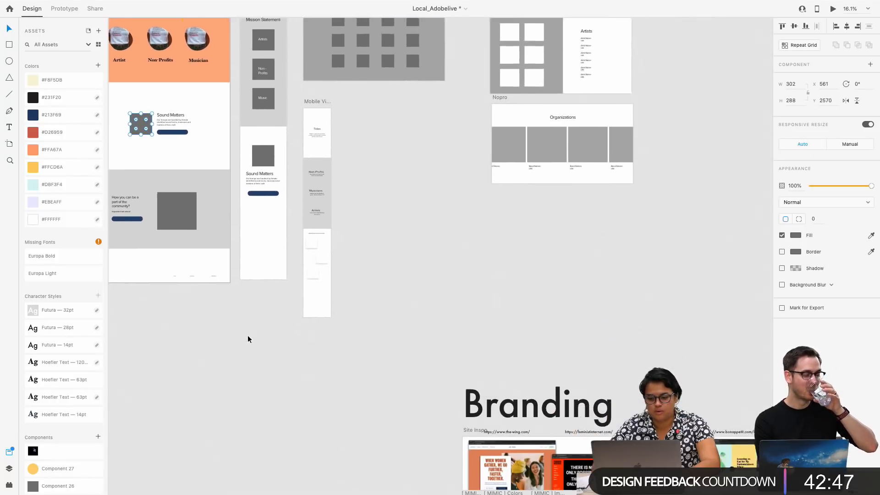
{"action": "scroll", "coordinate": [248, 339], "scroll_direction": "down", "scroll_amount": 2}
{"action": "left_click", "coordinate": [609, 392]}
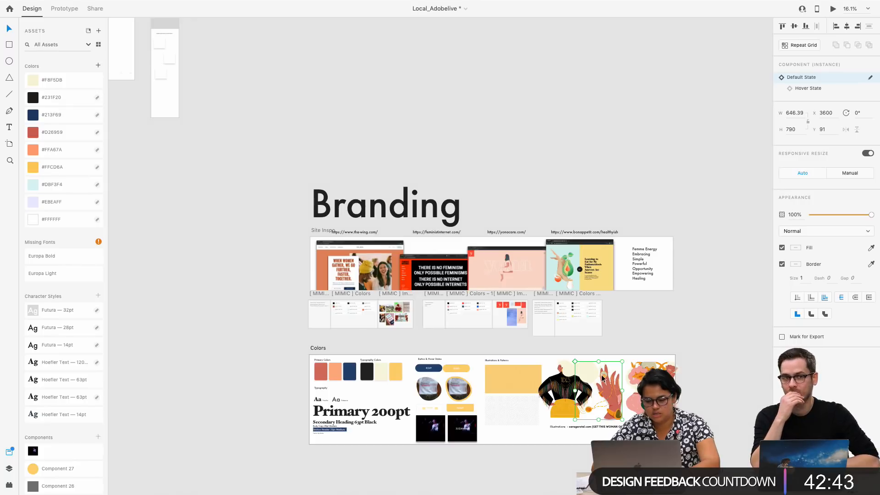
{"action": "scroll", "coordinate": [361, 379], "scroll_direction": "up", "scroll_amount": 10}
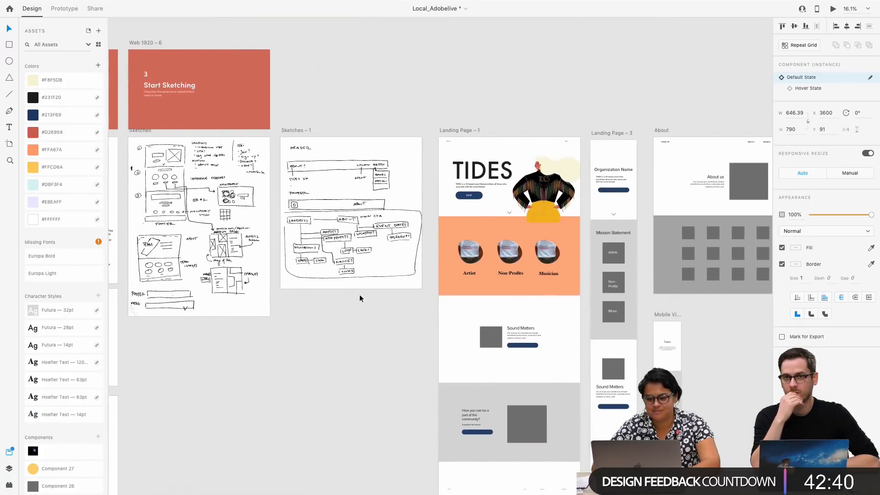
{"action": "left_click", "coordinate": [453, 131]}
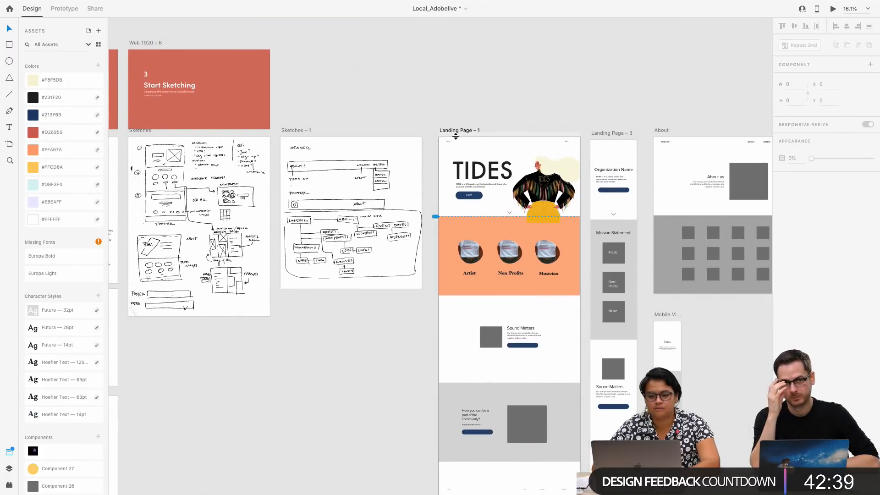
{"action": "scroll", "coordinate": [447, 189], "scroll_direction": "up", "scroll_amount": 6}
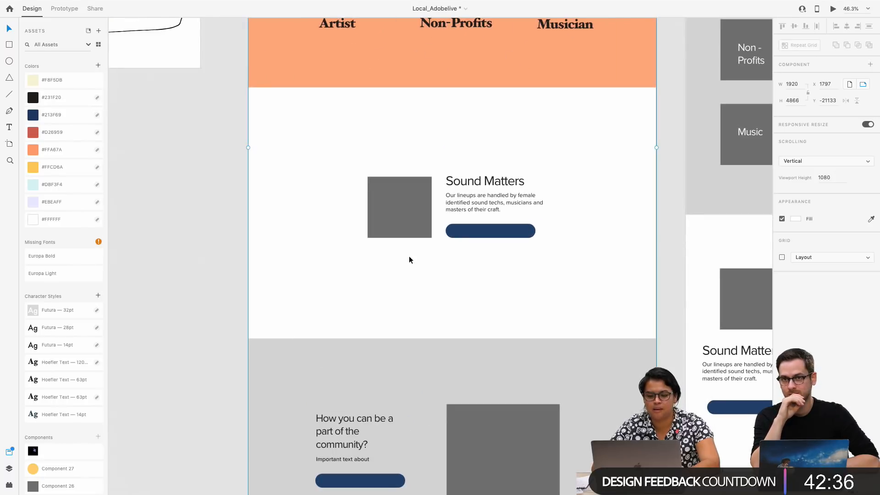
Replace the grey placeholder beside the Sound Matters text with the jewelled hand, moved to about X 8, Y 1929 over the orange section's edge
{"action": "left_click", "coordinate": [401, 217]}
{"action": "key", "text": "Delete"}
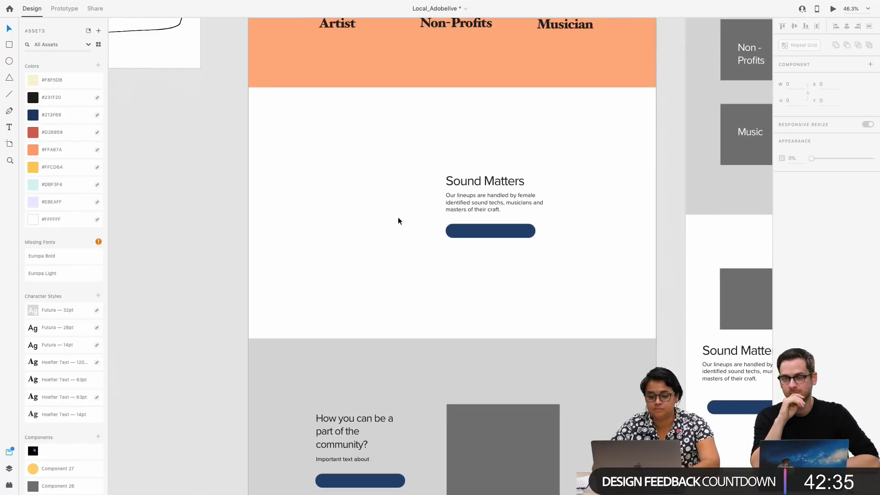
{"action": "key", "text": "super+v"}
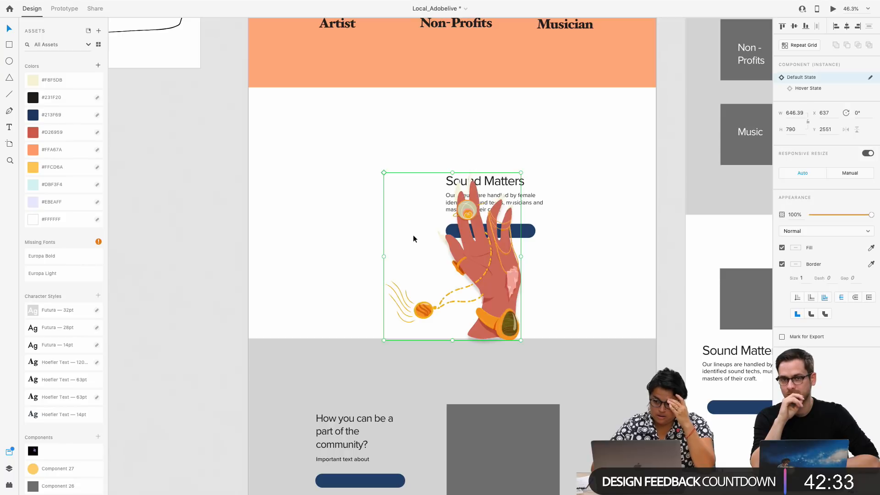
{"action": "left_click_drag", "start_coordinate": [477, 236], "coordinate": [350, 123]}
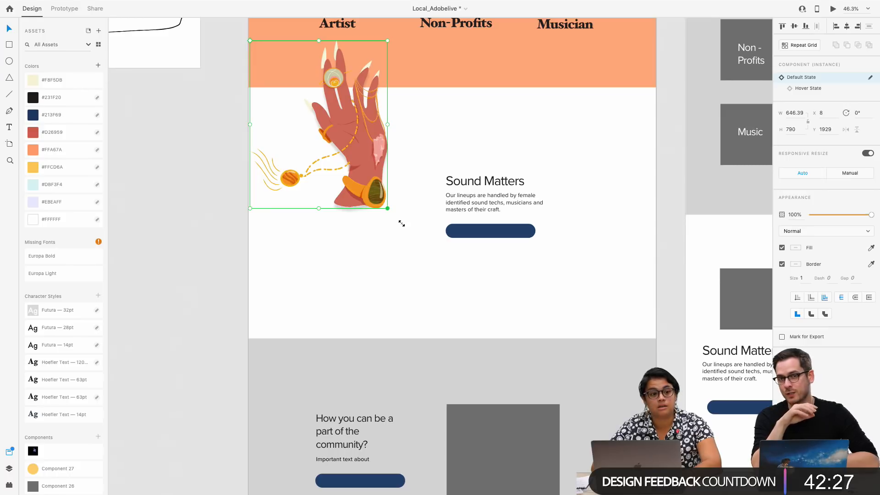
Try enlarging the jewelled hand illustration, and undo the resize
{"action": "left_click_drag", "start_coordinate": [406, 229], "coordinate": [424, 277]}
{"action": "key", "text": "ctrl+z"}
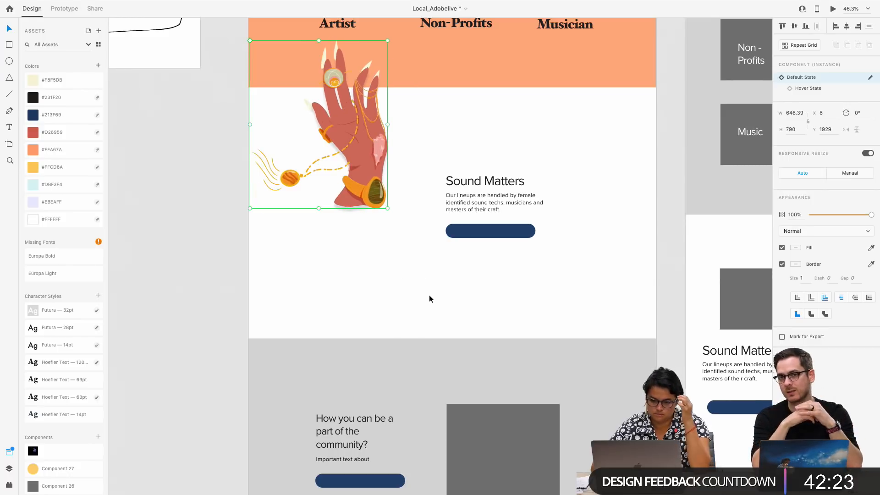
{"action": "left_click", "coordinate": [429, 295]}
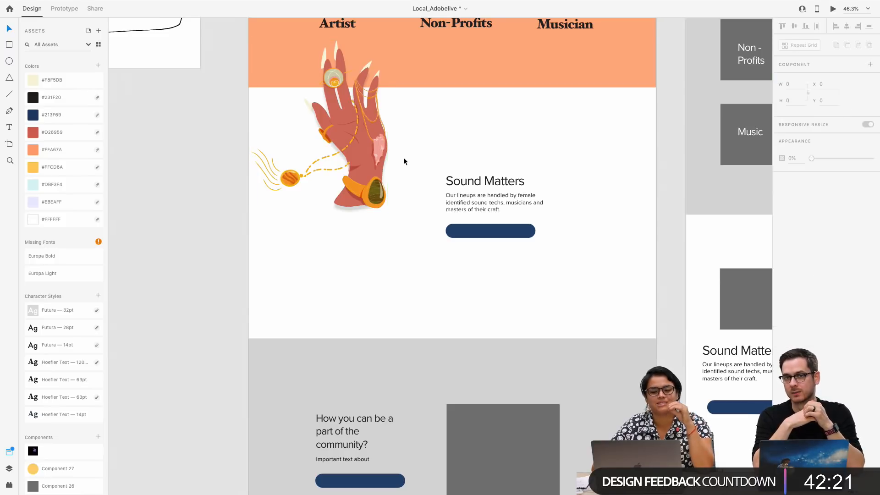
Preview the Landing Page – 1 artboard and examine the hero, photo section and hand illustration at full size
{"action": "scroll", "coordinate": [403, 163], "scroll_direction": "up", "scroll_amount": 10}
{"action": "scroll", "coordinate": [516, 180], "scroll_direction": "up", "scroll_amount": 5}
{"action": "scroll", "coordinate": [516, 180], "scroll_direction": "right", "scroll_amount": 1}
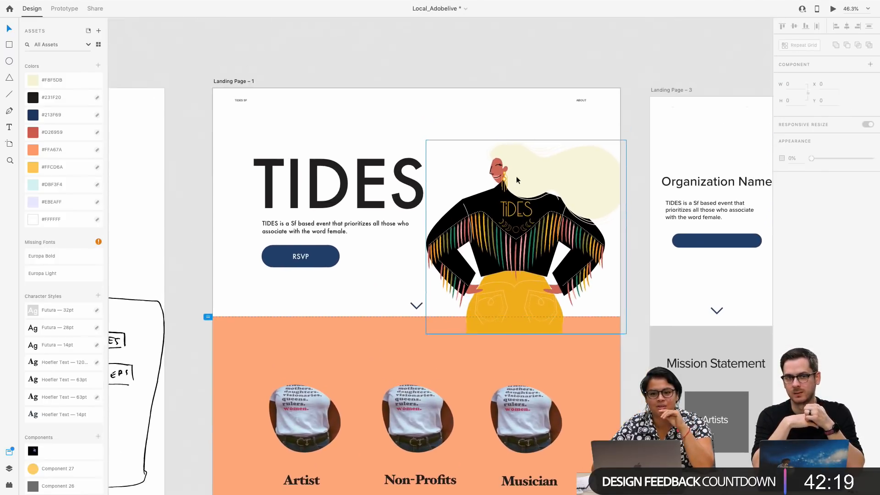
{"action": "left_click", "coordinate": [224, 84]}
{"action": "left_click", "coordinate": [832, 9]}
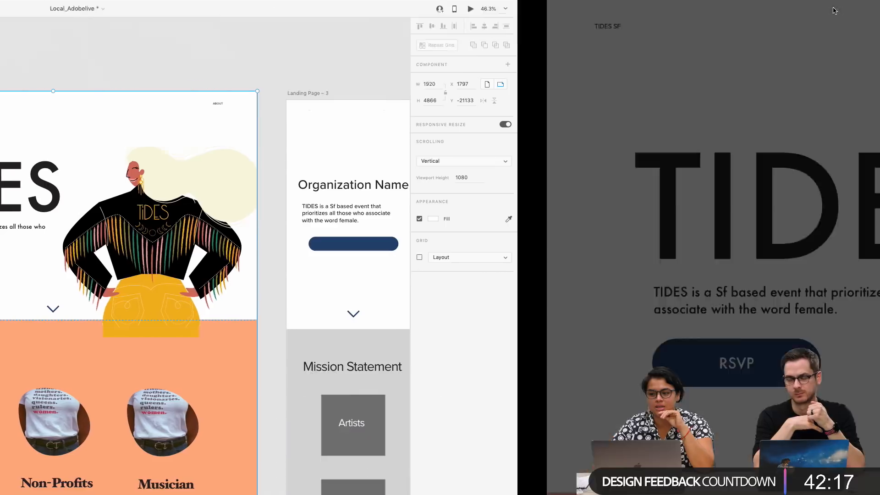
{"action": "scroll", "coordinate": [514, 323], "scroll_direction": "down", "scroll_amount": 4}
{"action": "scroll", "coordinate": [514, 324], "scroll_direction": "up", "scroll_amount": 1}
{"action": "scroll", "coordinate": [514, 323], "scroll_direction": "up", "scroll_amount": 3}
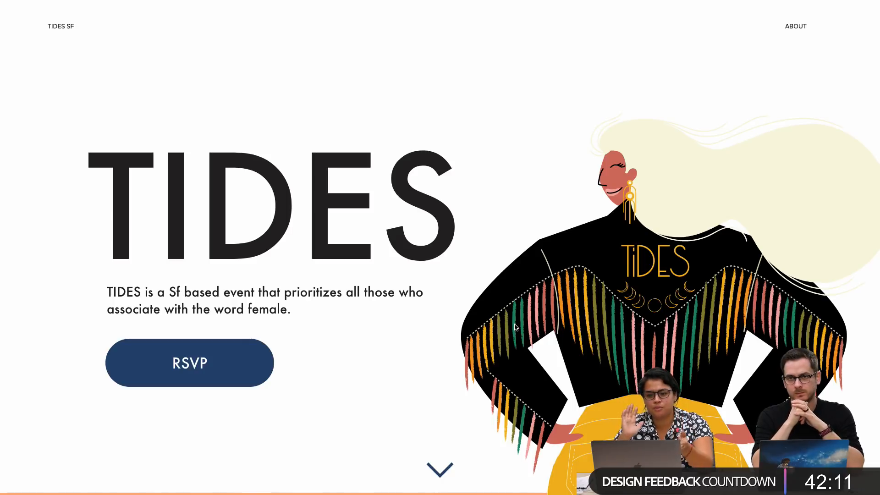
{"action": "scroll", "coordinate": [515, 326], "scroll_direction": "down", "scroll_amount": 6}
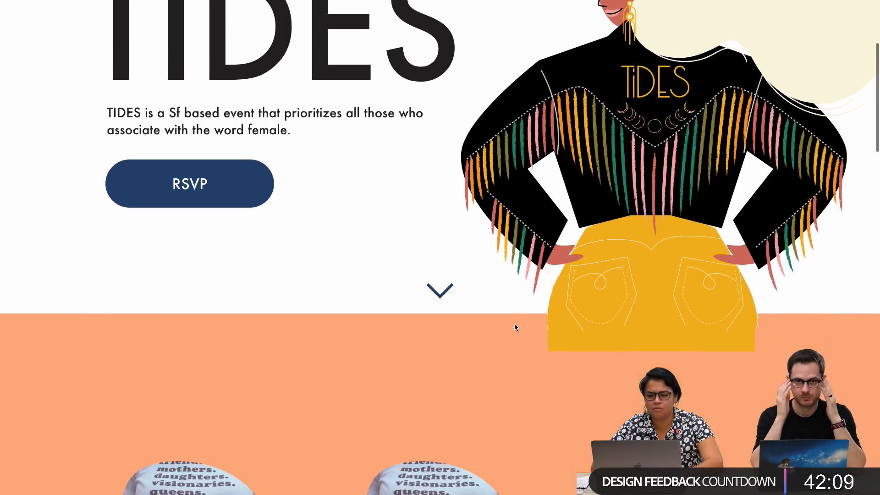
{"action": "scroll", "coordinate": [514, 323], "scroll_direction": "down", "scroll_amount": 4}
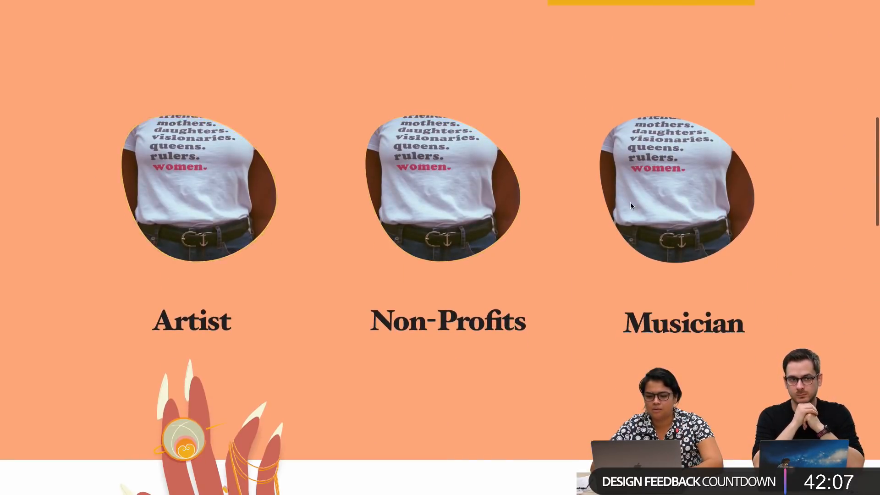
Examine the hero, the circular photos' hover state and the hand illustration in the full-size preview, and close the preview
{"action": "scroll", "coordinate": [630, 202], "scroll_direction": "up", "scroll_amount": 5}
{"action": "scroll", "coordinate": [570, 225], "scroll_direction": "up", "scroll_amount": 5}
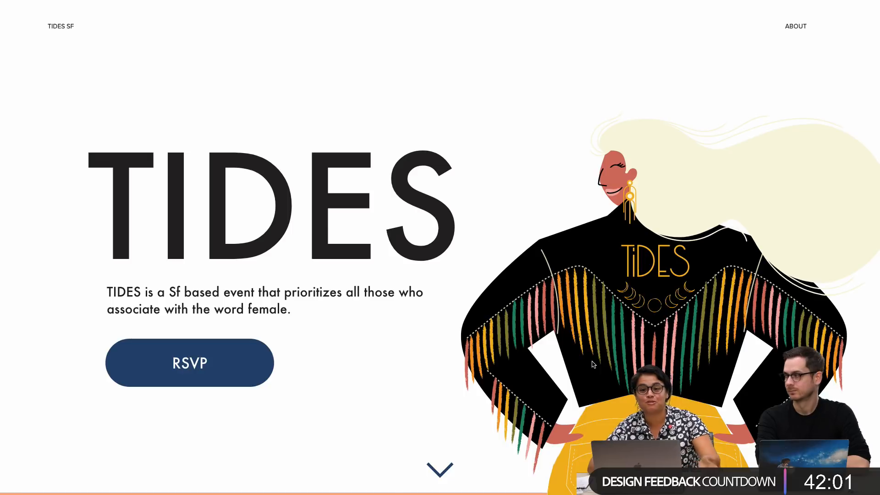
{"action": "scroll", "coordinate": [593, 345], "scroll_direction": "down", "scroll_amount": 3}
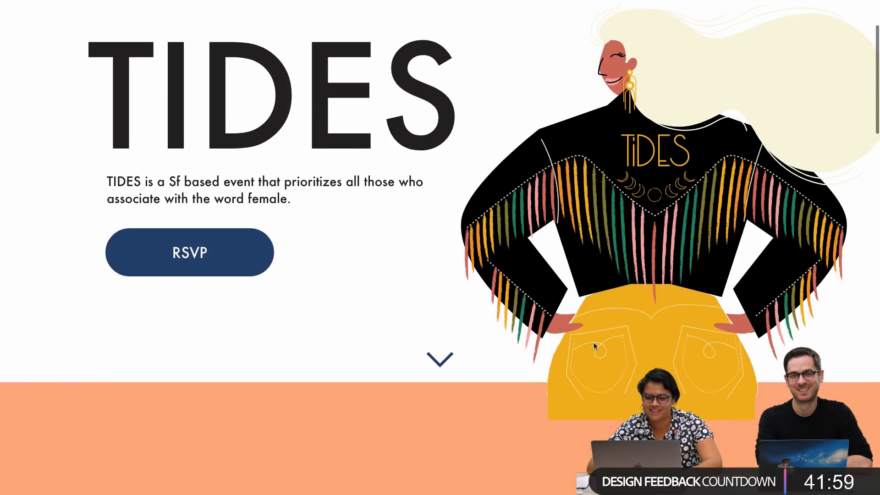
{"action": "scroll", "coordinate": [594, 346], "scroll_direction": "up", "scroll_amount": 2}
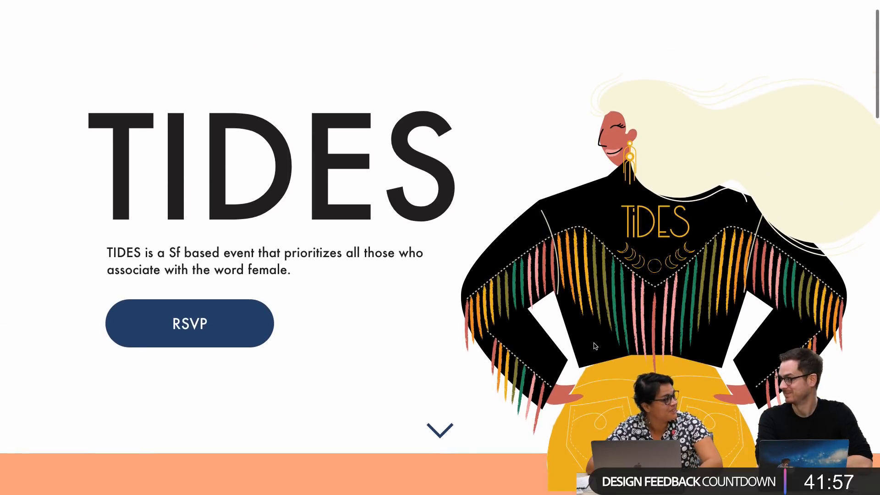
{"action": "scroll", "coordinate": [594, 344], "scroll_direction": "down", "scroll_amount": 2}
{"action": "scroll", "coordinate": [594, 344], "scroll_direction": "up", "scroll_amount": 3}
{"action": "scroll", "coordinate": [533, 376], "scroll_direction": "down", "scroll_amount": 10}
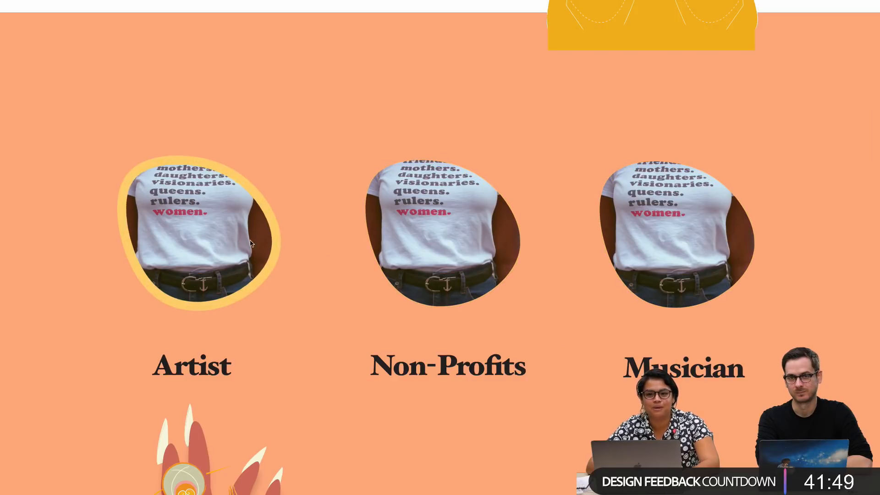
{"action": "scroll", "coordinate": [686, 259], "scroll_direction": "up", "scroll_amount": 10}
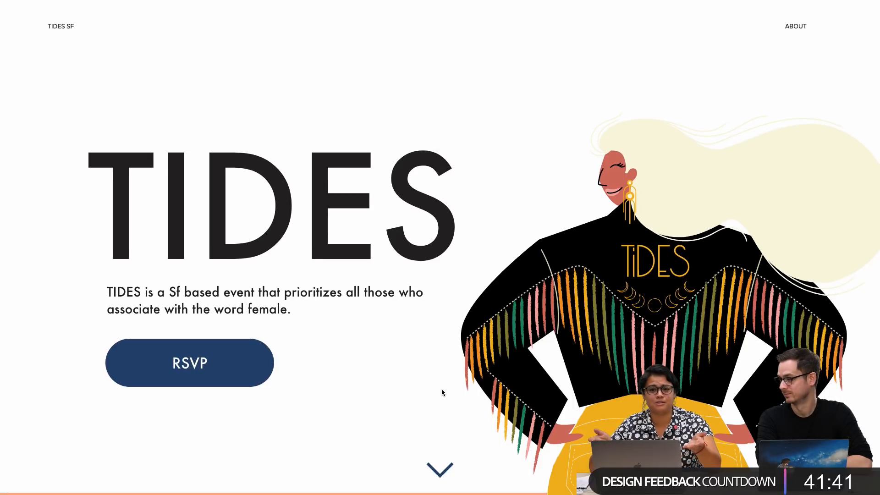
{"action": "key", "text": "Escape"}
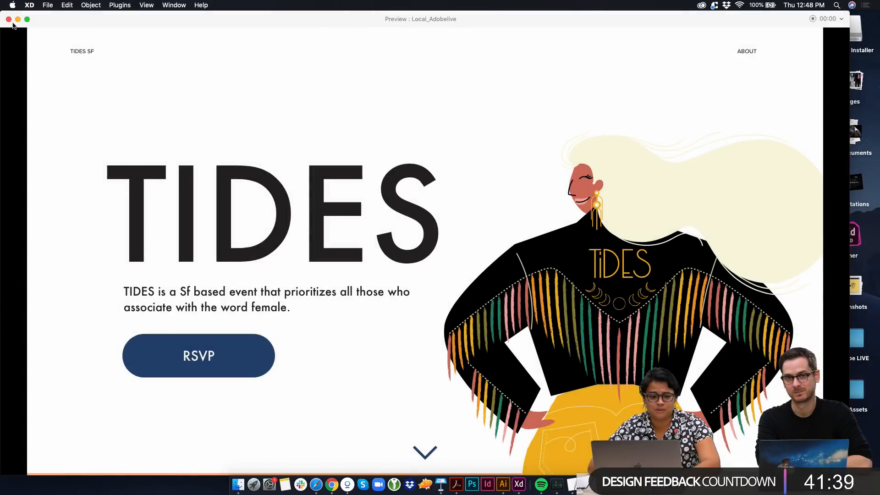
{"action": "left_click", "coordinate": [8, 19]}
Apply the Hoefler Text 120 pt character style to the Sound Matters heading and widen its text box to about 850
{"action": "scroll", "coordinate": [351, 256], "scroll_direction": "down", "scroll_amount": 5}
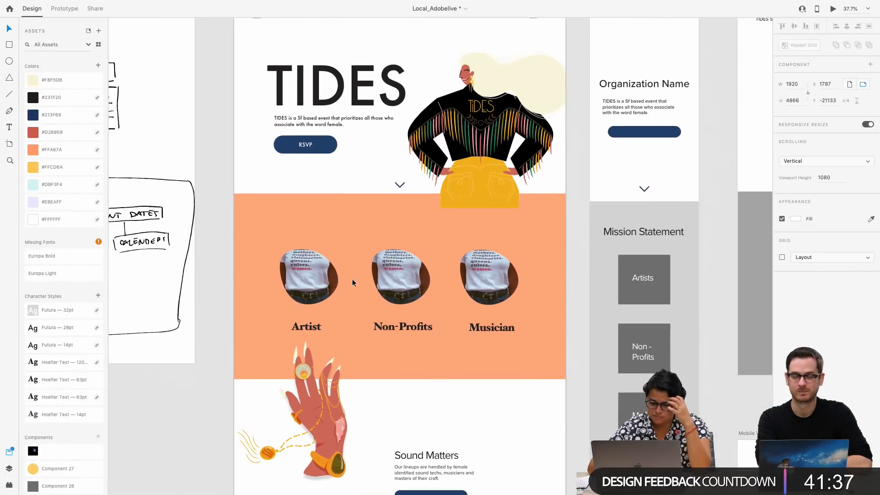
{"action": "scroll", "coordinate": [352, 282], "scroll_direction": "down", "scroll_amount": 3}
{"action": "left_click", "coordinate": [419, 357]}
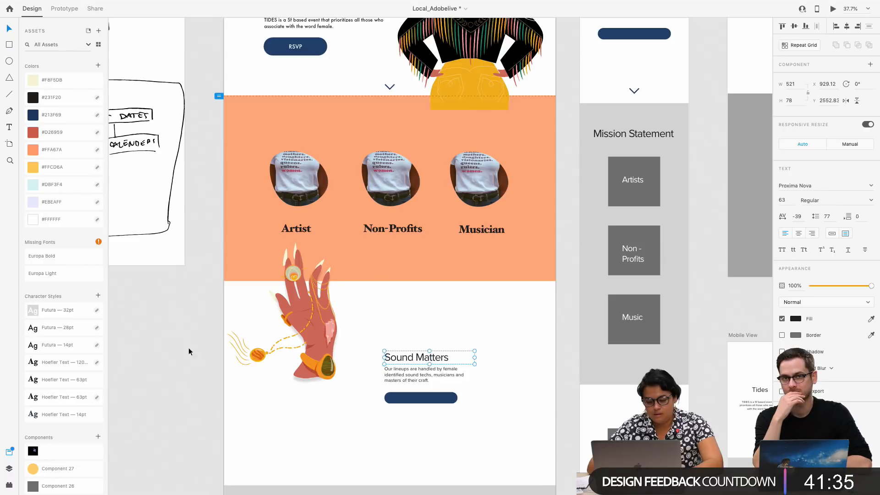
{"action": "left_click", "coordinate": [59, 362]}
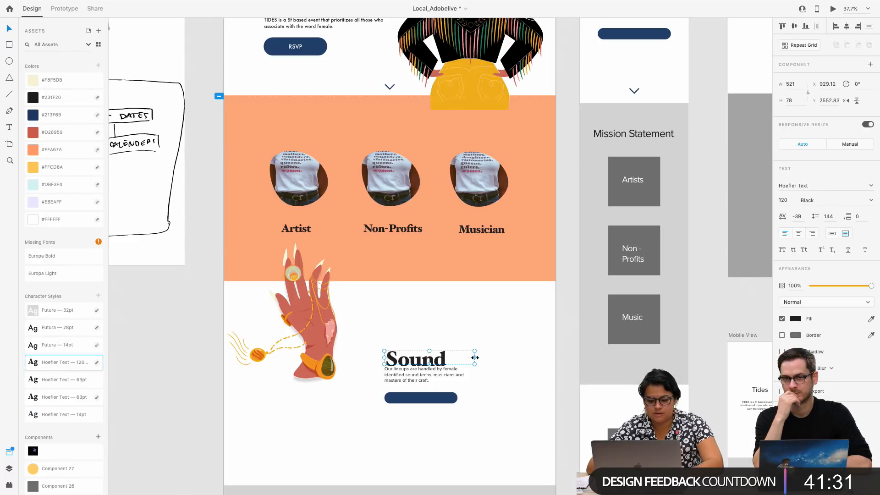
{"action": "left_click_drag", "start_coordinate": [475, 358], "coordinate": [505, 342]}
Delete the blank blue button under the Sound Matters paragraph, and move the paragraph under the heading with its box widened to about 752
{"action": "left_click_drag", "start_coordinate": [433, 372], "coordinate": [417, 370]}
{"action": "left_click", "coordinate": [419, 397]}
{"action": "key", "text": "Delete"}
{"action": "left_click_drag", "start_coordinate": [475, 363], "coordinate": [514, 362]}
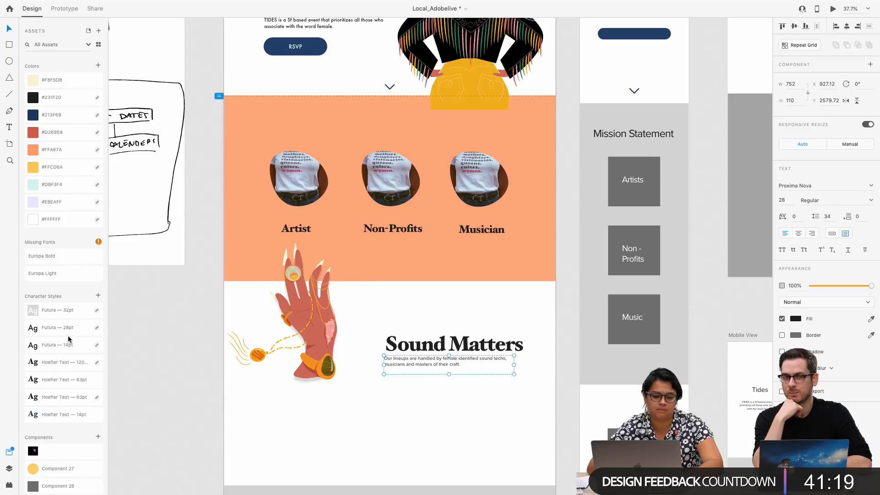
Resize the Sound Matters paragraph to about 646 wide and place it beneath the heading at about X 943, Y 2590
{"action": "left_click", "coordinate": [451, 347]}
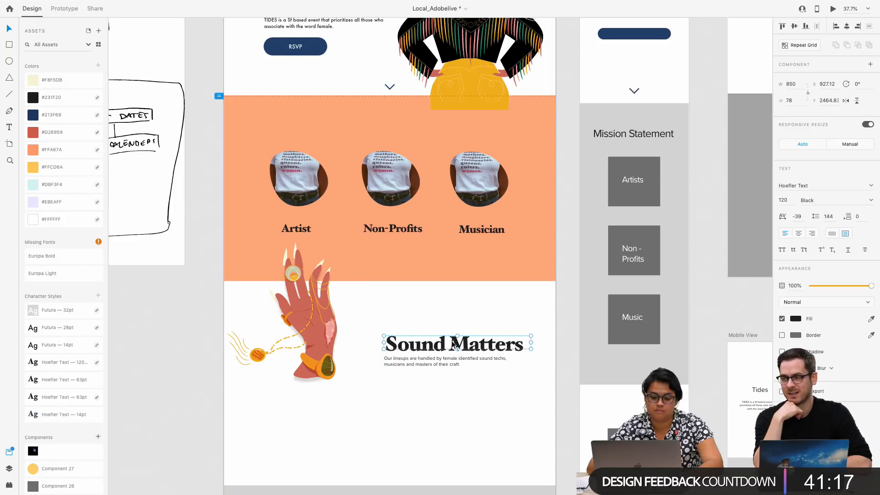
{"action": "scroll", "coordinate": [451, 347], "scroll_direction": "up", "scroll_amount": 5}
{"action": "left_click", "coordinate": [348, 211]}
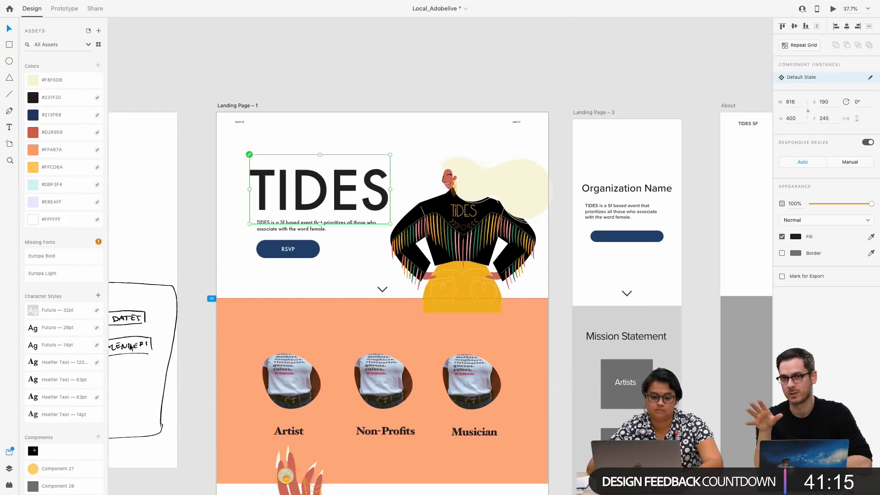
{"action": "scroll", "coordinate": [310, 334], "scroll_direction": "down", "scroll_amount": 5}
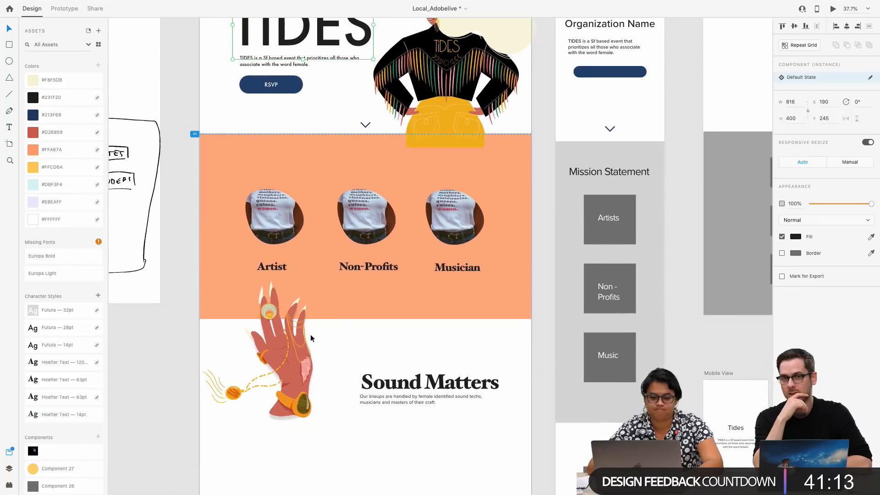
{"action": "left_click", "coordinate": [435, 387]}
{"action": "scroll", "coordinate": [422, 406], "scroll_direction": "up", "scroll_amount": 2}
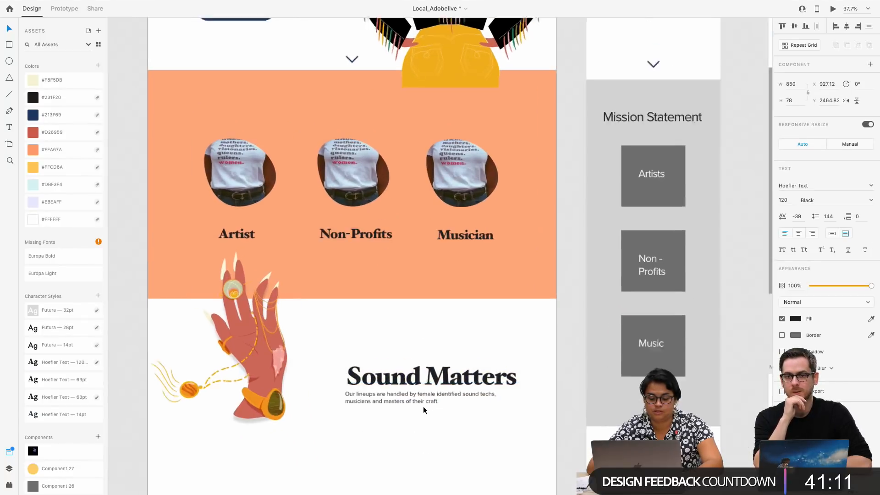
{"action": "scroll", "coordinate": [422, 406], "scroll_direction": "up", "scroll_amount": 2}
{"action": "left_click", "coordinate": [452, 403]}
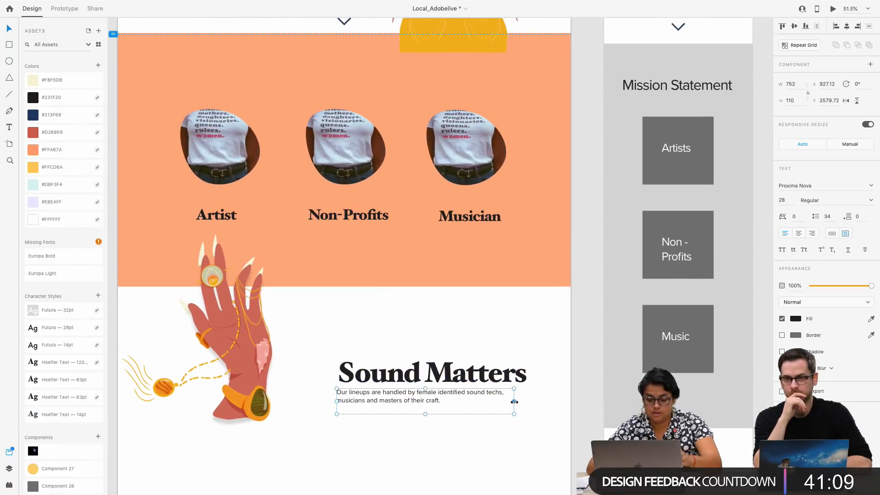
{"action": "left_click_drag", "start_coordinate": [514, 402], "coordinate": [422, 399]}
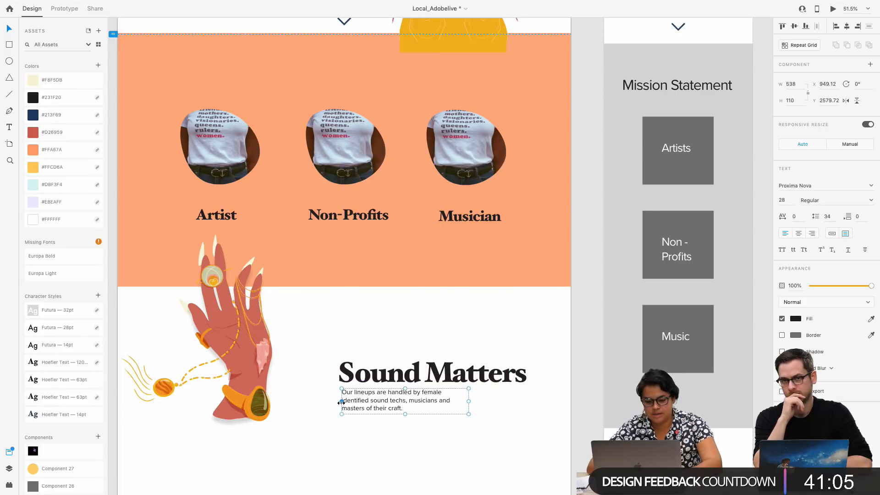
{"action": "left_click_drag", "start_coordinate": [341, 403], "coordinate": [316, 402]}
{"action": "left_click_drag", "start_coordinate": [417, 402], "coordinate": [441, 404]}
Copy the blue default-state RSVP button from the Button & Hover States group on the Colors artboard
{"action": "scroll", "coordinate": [433, 450], "scroll_direction": "down", "scroll_amount": 4}
{"action": "scroll", "coordinate": [434, 450], "scroll_direction": "down", "scroll_amount": 10}
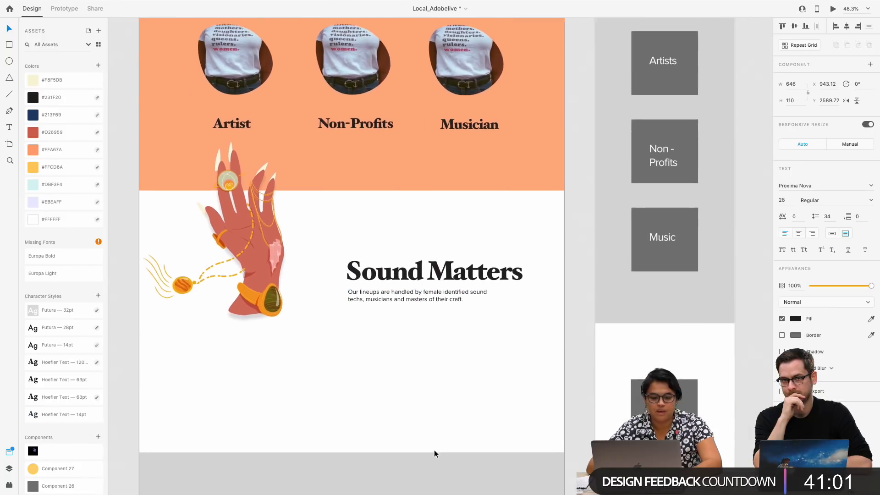
{"action": "scroll", "coordinate": [434, 450], "scroll_direction": "right", "scroll_amount": 15}
{"action": "scroll", "coordinate": [433, 449], "scroll_direction": "up", "scroll_amount": 6}
{"action": "scroll", "coordinate": [433, 449], "scroll_direction": "right", "scroll_amount": 4}
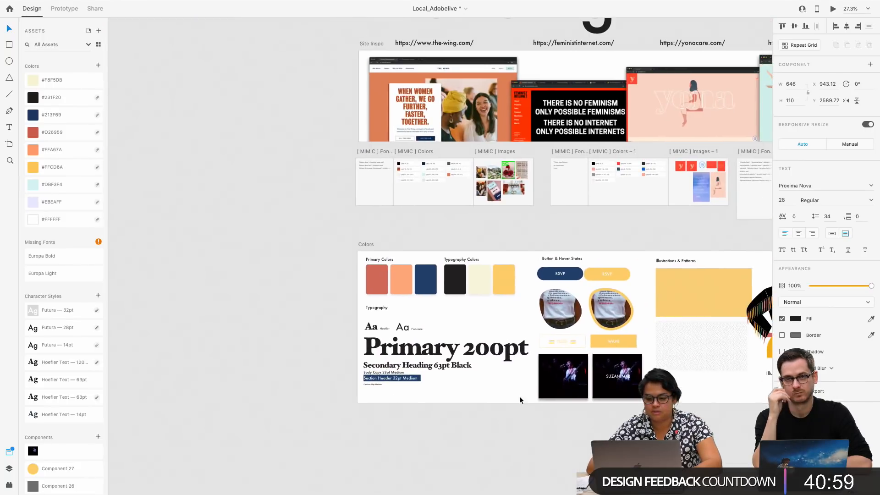
{"action": "left_click", "coordinate": [577, 274]}
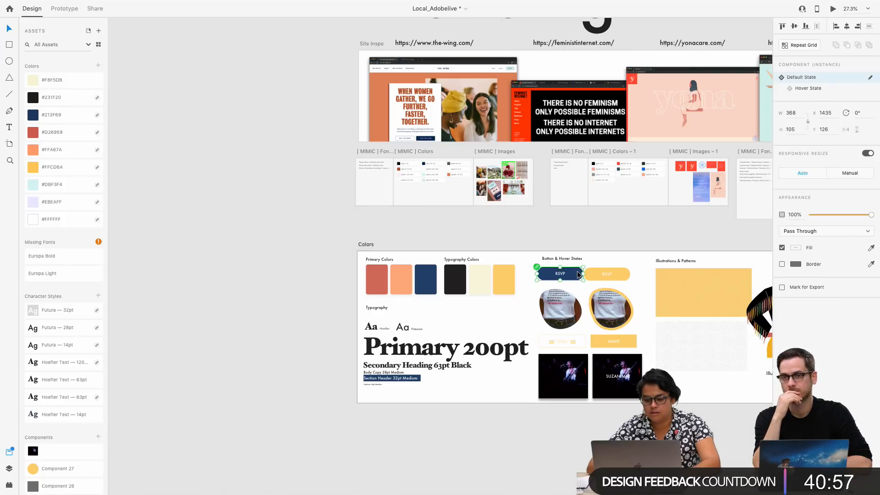
Paste the RSVP button into Landing Page – 1 and place it beneath the Sound Matters paragraph at about X 932, Y 2700
{"action": "scroll", "coordinate": [578, 273], "scroll_direction": "up", "scroll_amount": 8}
{"action": "scroll", "coordinate": [577, 274], "scroll_direction": "left", "scroll_amount": 8}
{"action": "scroll", "coordinate": [577, 274], "scroll_direction": "down", "scroll_amount": 5}
{"action": "scroll", "coordinate": [577, 274], "scroll_direction": "up", "scroll_amount": 5}
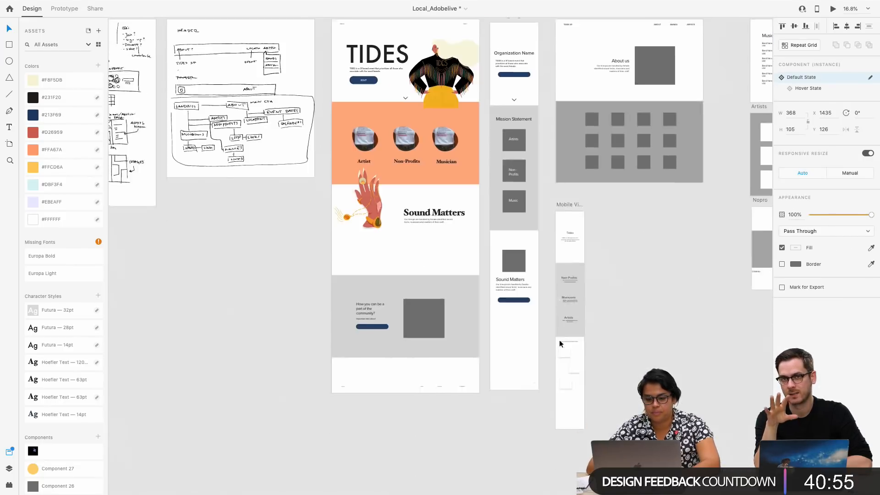
{"action": "left_click", "coordinate": [410, 87]}
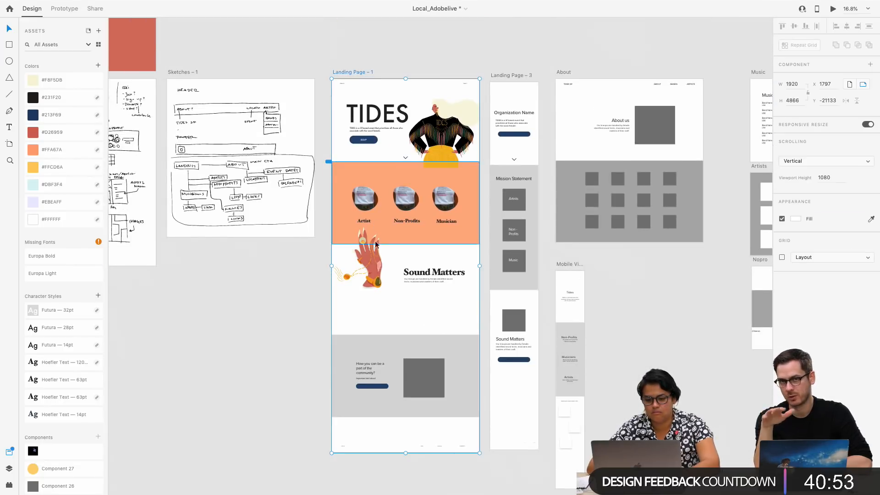
{"action": "key", "text": "ctrl+v"}
{"action": "left_click_drag", "start_coordinate": [451, 91], "coordinate": [412, 290]}
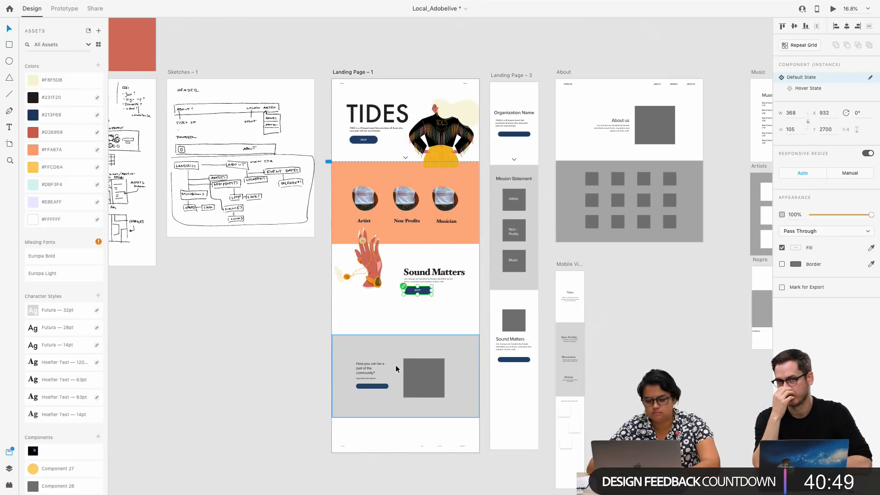
Try moving the grey community section up towards the Sound Matters section, and undo the move
{"action": "left_click", "coordinate": [399, 350]}
{"action": "left_click_drag", "start_coordinate": [398, 348], "coordinate": [398, 339]}
{"action": "key", "text": "ctrl+z"}
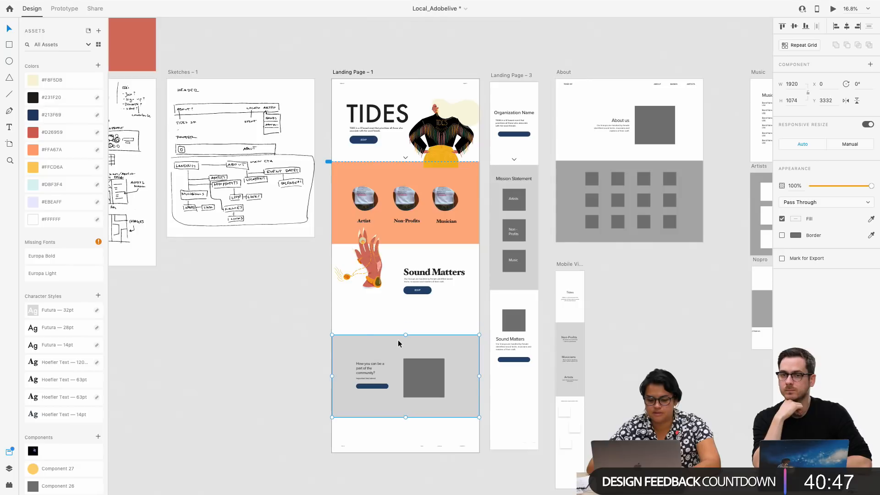
Examine the Landing Page – 1 layout from the hero through the orange photo section to the Sound Matters area
{"action": "left_click", "coordinate": [362, 322]}
{"action": "left_click", "coordinate": [349, 73]}
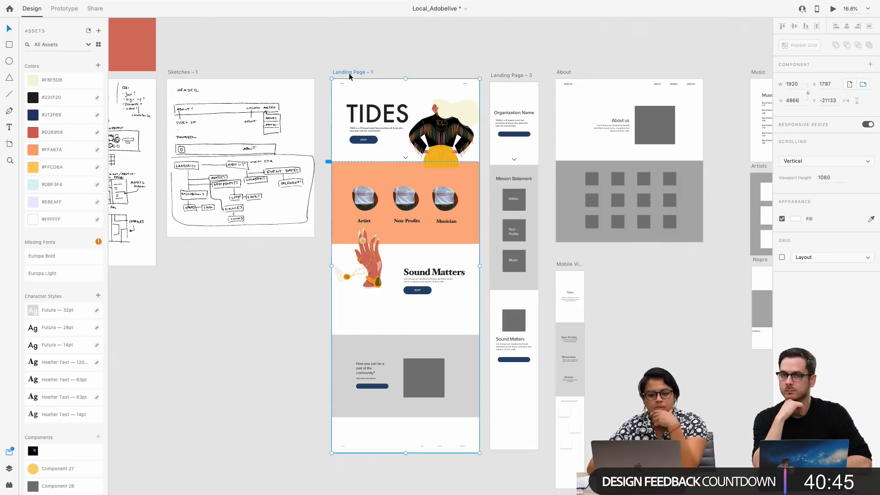
{"action": "scroll", "coordinate": [482, 183], "scroll_direction": "up", "scroll_amount": 5}
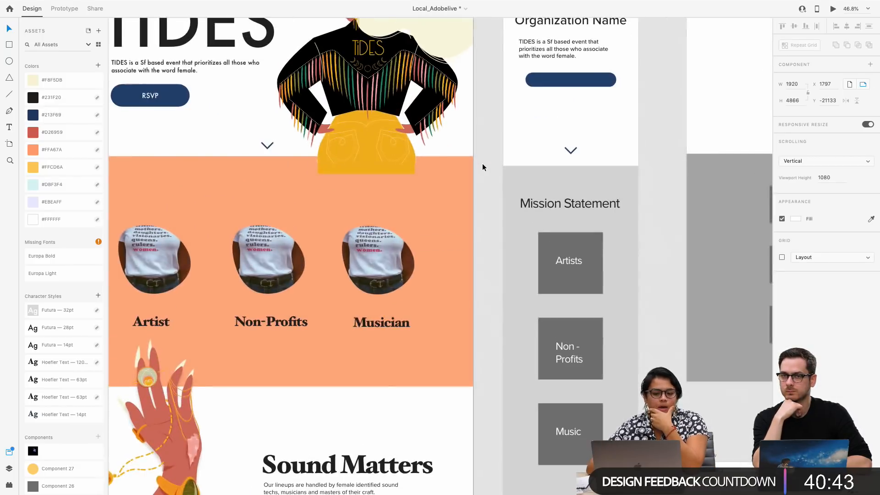
{"action": "scroll", "coordinate": [482, 163], "scroll_direction": "up", "scroll_amount": 10}
{"action": "scroll", "coordinate": [246, 380], "scroll_direction": "down", "scroll_amount": 10}
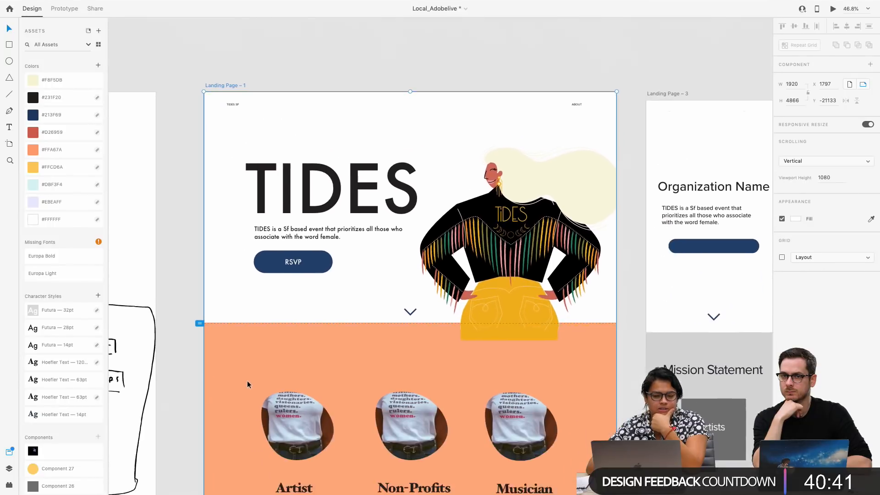
{"action": "scroll", "coordinate": [247, 380], "scroll_direction": "down", "scroll_amount": 3}
{"action": "left_click", "coordinate": [235, 196]}
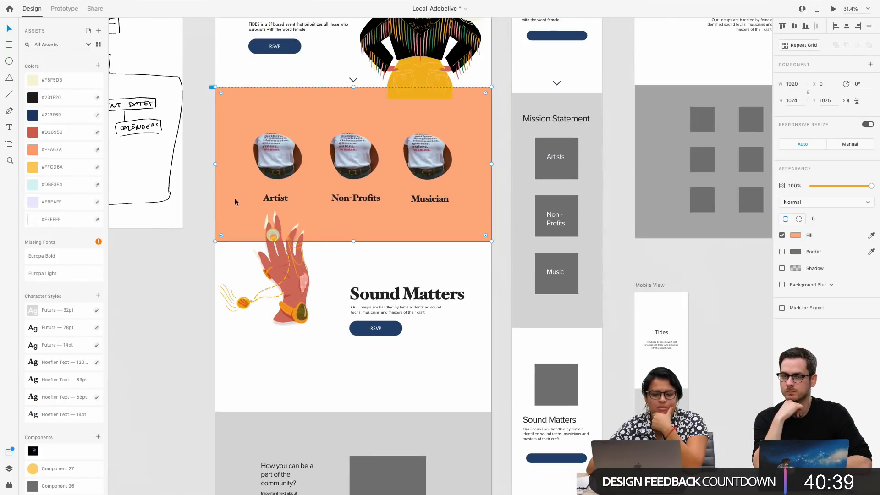
Try the #D26959, #213F69 and #FFA67A swatches as the grey community section's fill, and undo the colour changes
{"action": "scroll", "coordinate": [249, 378], "scroll_direction": "down", "scroll_amount": 3}
{"action": "left_click", "coordinate": [252, 339]}
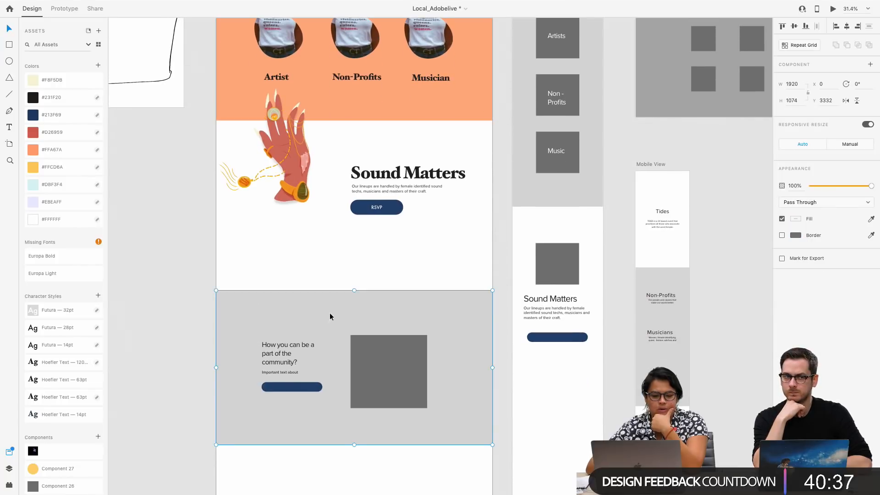
{"action": "left_click", "coordinate": [69, 132]}
{"action": "left_click", "coordinate": [70, 118]}
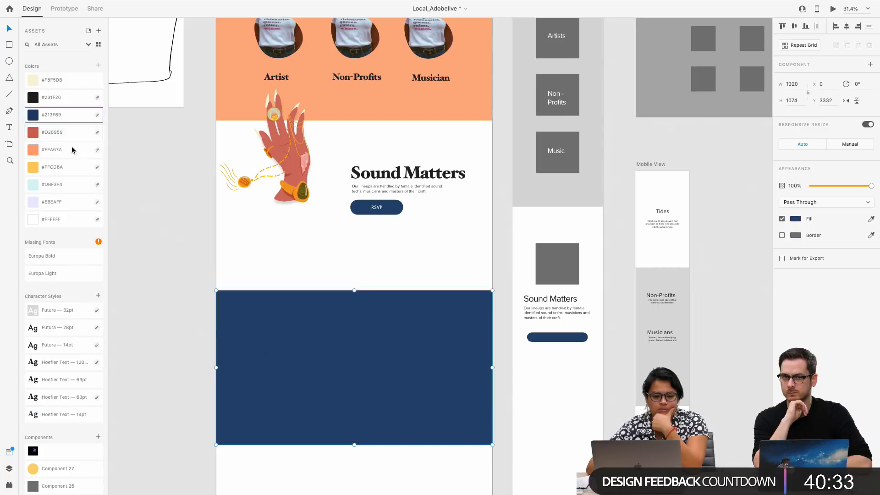
{"action": "left_click", "coordinate": [71, 153]}
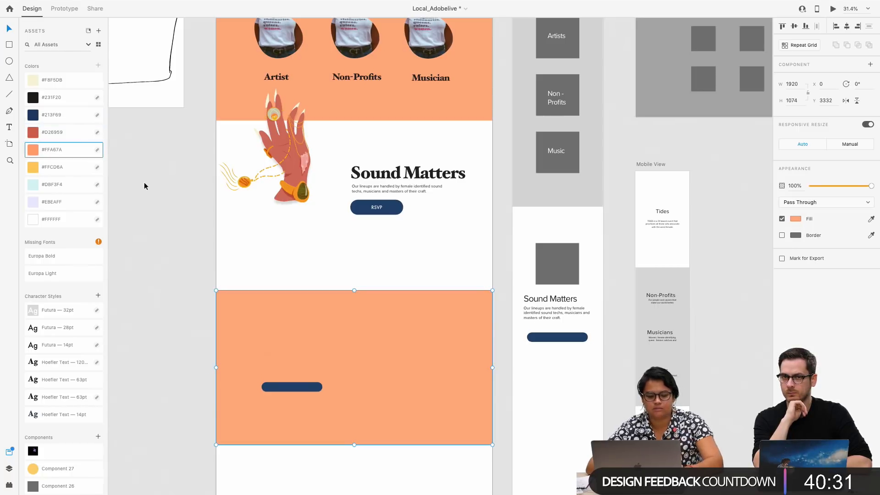
{"action": "key", "text": "super+z"}
{"action": "key", "text": "super+z"}
{"action": "key", "text": "super+z"}
Try the #F8F5DB, #D26959, #FFCD6A and #DBF3F4 swatches as the Landing Page – 1 artboard background, and set it back to #FFFFFF
{"action": "scroll", "coordinate": [217, 222], "scroll_direction": "up", "scroll_amount": 5}
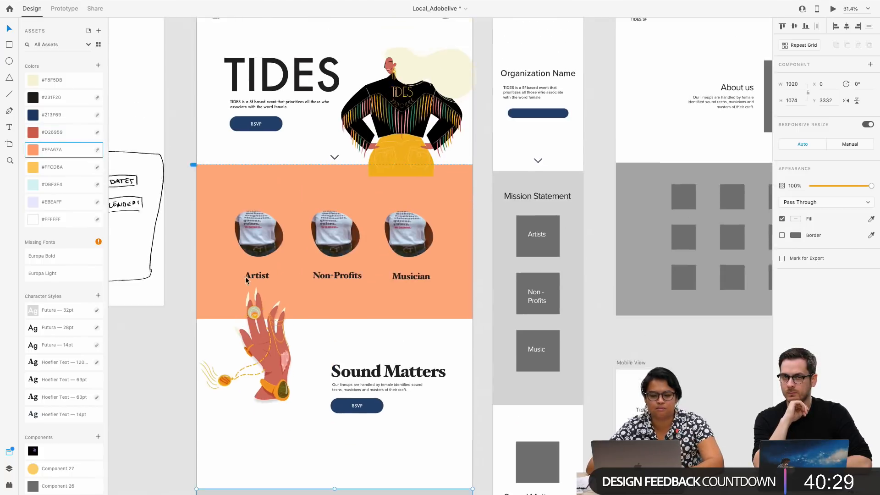
{"action": "scroll", "coordinate": [236, 230], "scroll_direction": "down", "scroll_amount": 1}
{"action": "left_click", "coordinate": [217, 101]}
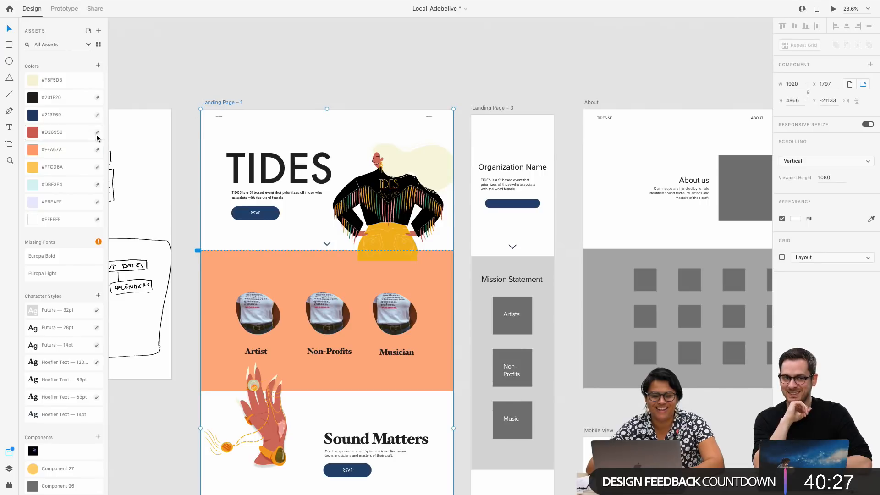
{"action": "left_click", "coordinate": [76, 82]}
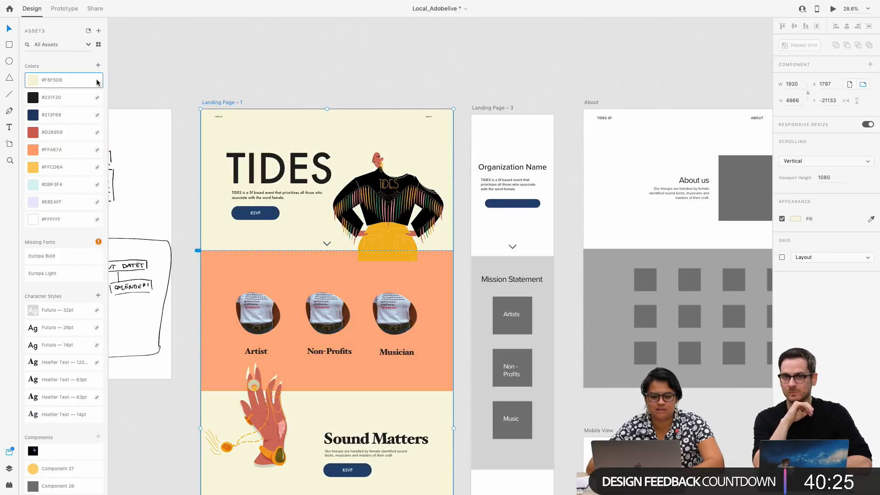
{"action": "scroll", "coordinate": [349, 227], "scroll_direction": "down", "scroll_amount": 3}
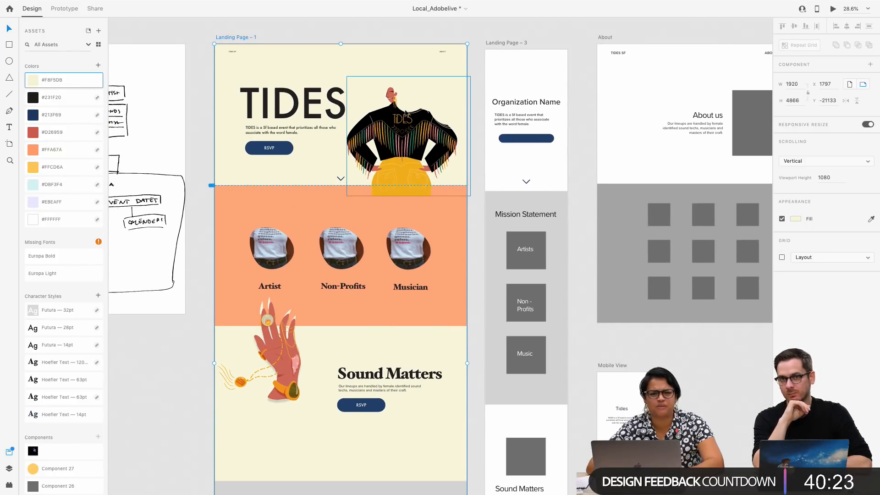
{"action": "left_click", "coordinate": [70, 131]}
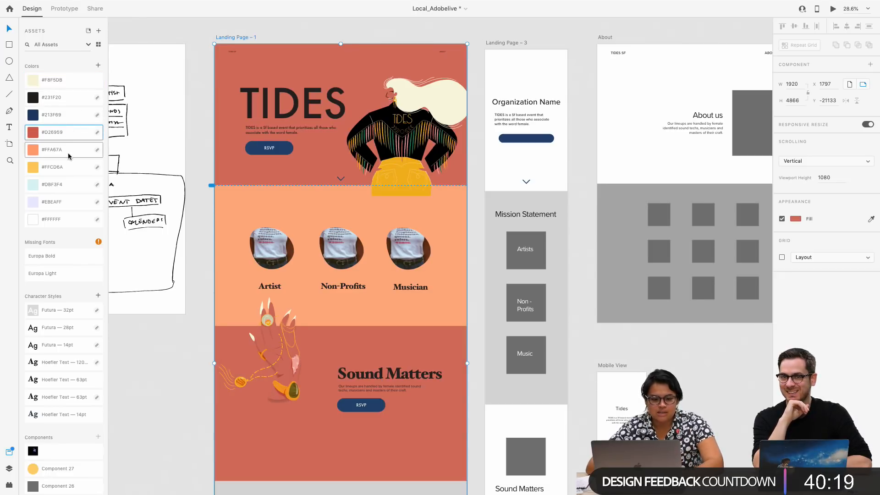
{"action": "left_click", "coordinate": [69, 167]}
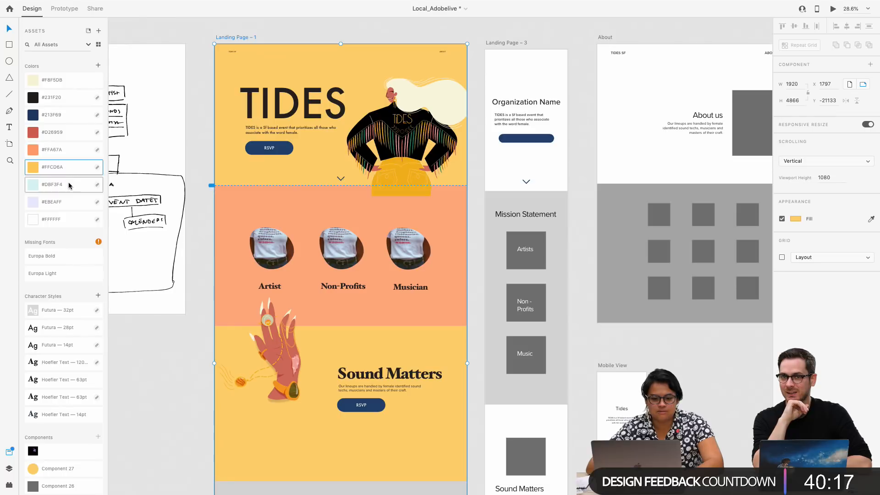
{"action": "left_click", "coordinate": [69, 185]}
{"action": "left_click", "coordinate": [69, 220]}
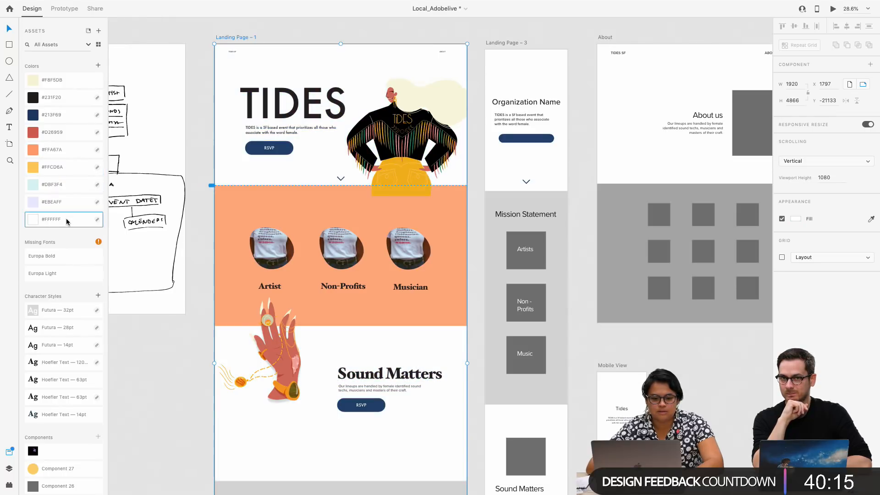
Compare #EBEAFF, #DBF3F4, #213F69, #D26959, #FFCD6A and #F8F5DB as the Landing Page – 1 background, and return it to #FFFFFF
{"action": "left_click", "coordinate": [68, 205]}
{"action": "left_click", "coordinate": [71, 185]}
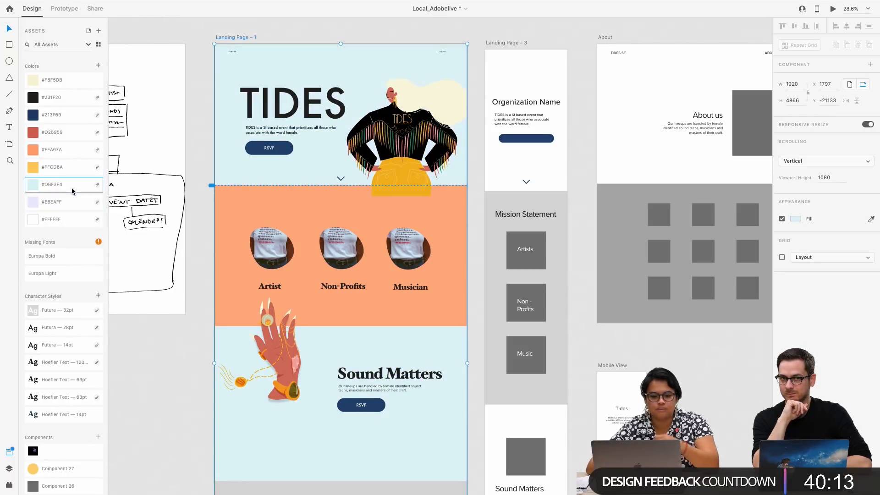
{"action": "left_click", "coordinate": [71, 114]}
{"action": "left_click", "coordinate": [69, 133]}
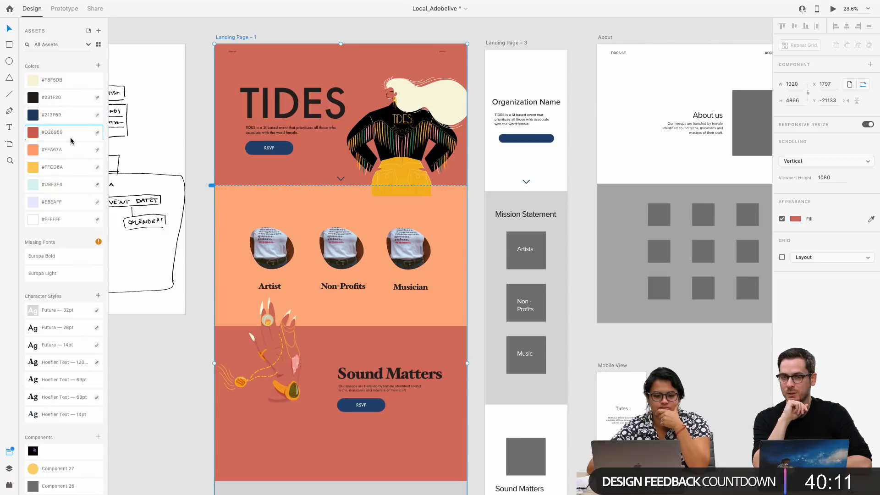
{"action": "left_click", "coordinate": [69, 157]}
{"action": "left_click", "coordinate": [69, 165]}
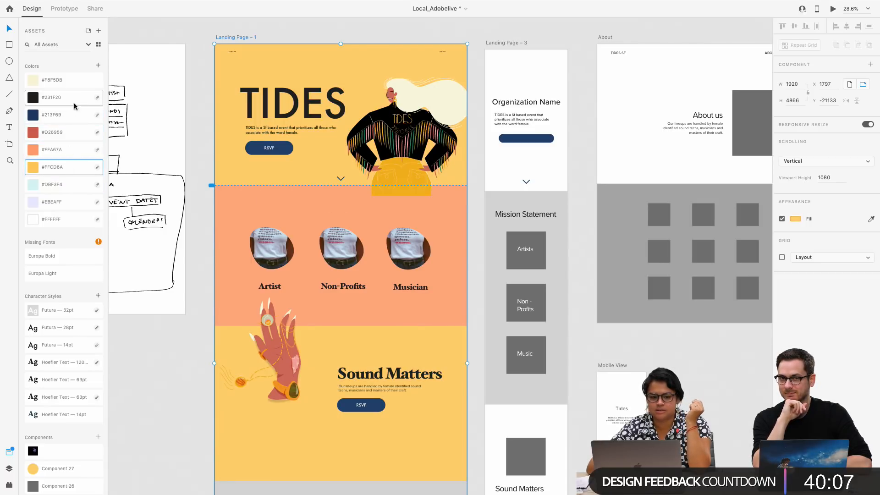
{"action": "left_click", "coordinate": [73, 82]}
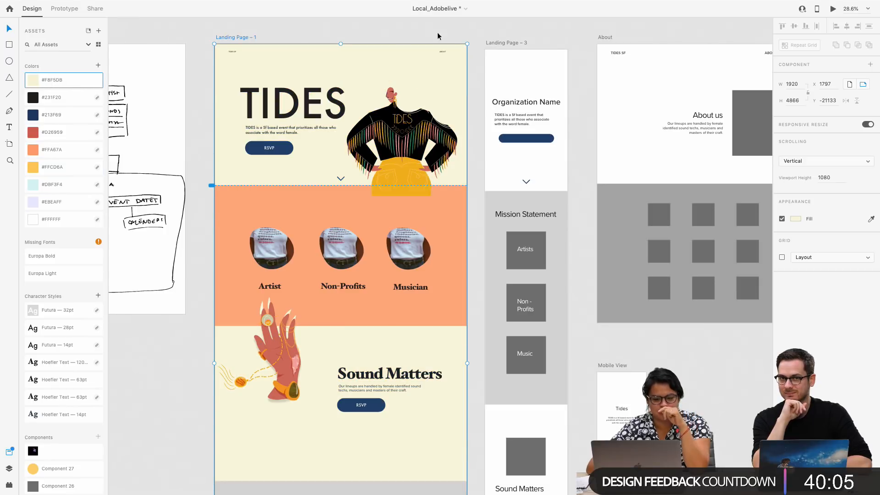
{"action": "left_click", "coordinate": [73, 219]}
Fill the grey rectangle behind the community section of Landing Page – 1 with the #FFA67A swatch
{"action": "scroll", "coordinate": [362, 303], "scroll_direction": "down", "scroll_amount": 5}
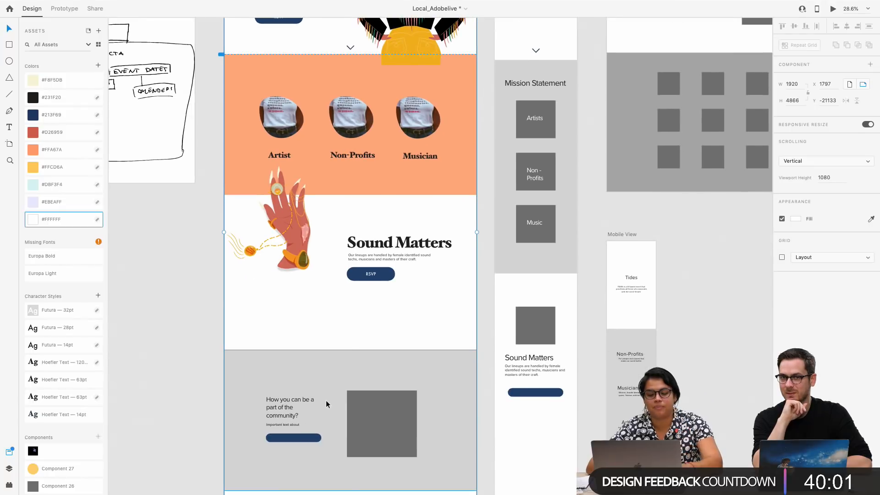
{"action": "left_click", "coordinate": [324, 401]}
{"action": "double_click", "coordinate": [358, 369]}
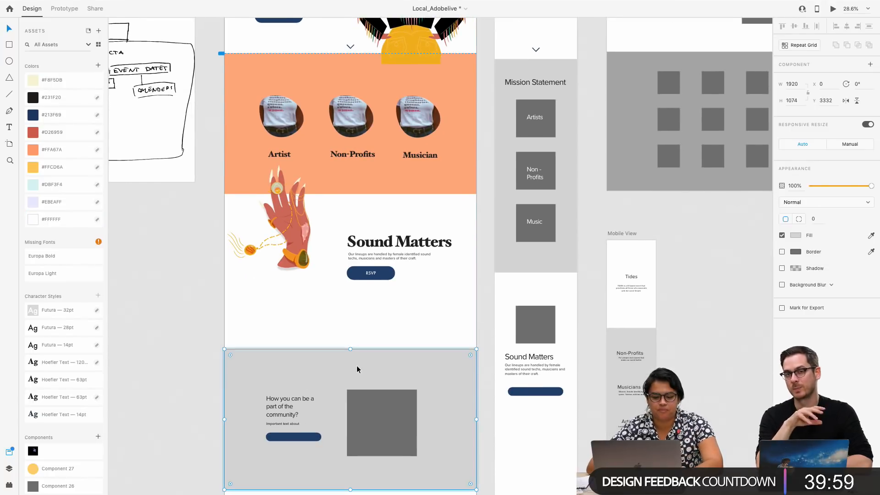
{"action": "left_click", "coordinate": [75, 149]}
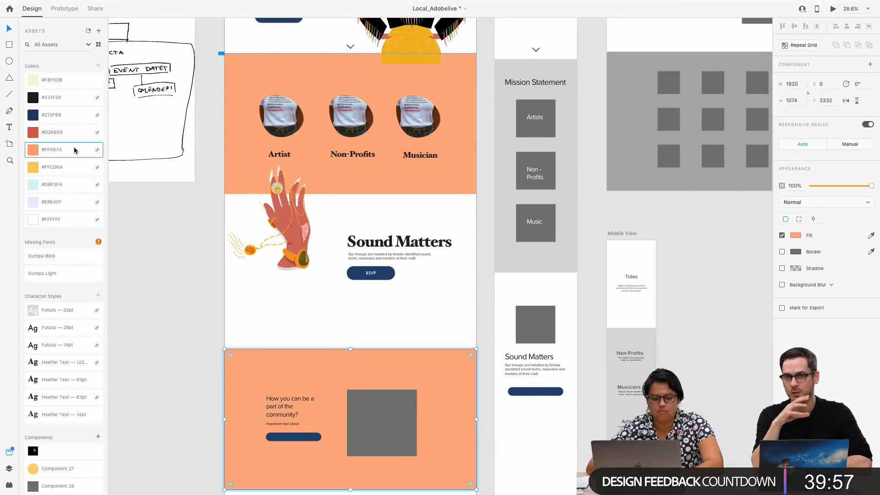
{"action": "left_click", "coordinate": [157, 284]}
Delete the blank blue button beneath the community section's placeholder text
{"action": "scroll", "coordinate": [157, 284], "scroll_direction": "up", "scroll_amount": 5}
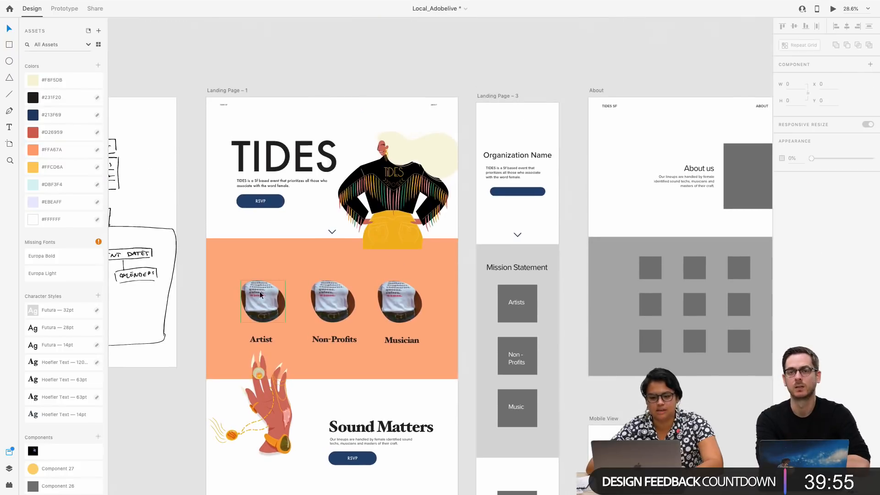
{"action": "scroll", "coordinate": [287, 384], "scroll_direction": "down", "scroll_amount": 3}
{"action": "scroll", "coordinate": [262, 440], "scroll_direction": "down", "scroll_amount": 3}
{"action": "left_click", "coordinate": [268, 395]}
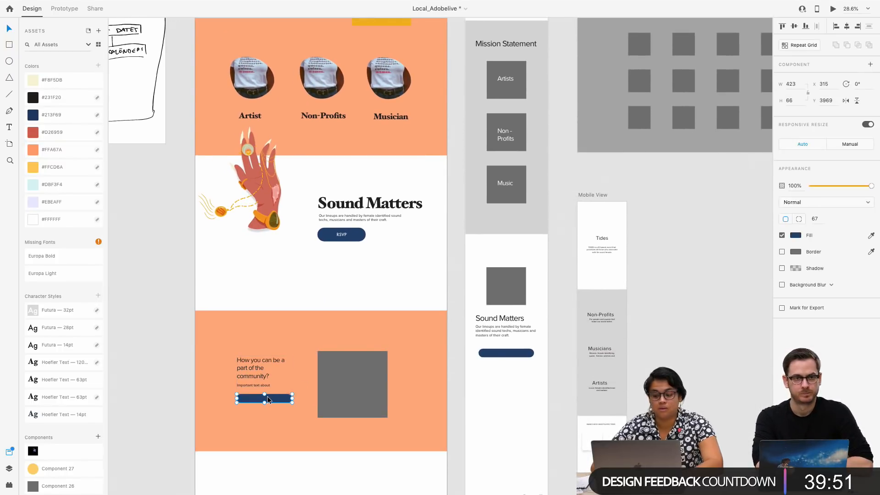
{"action": "key", "text": "Delete"}
Examine the Landing Page – 1 layout from the hero to the footer, including the community section's heading text
{"action": "scroll", "coordinate": [312, 428], "scroll_direction": "down", "scroll_amount": 2}
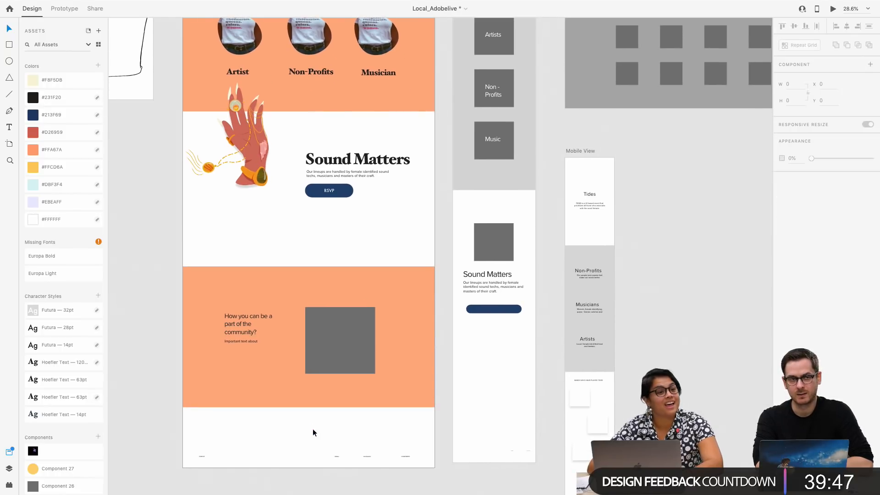
{"action": "scroll", "coordinate": [313, 431], "scroll_direction": "up", "scroll_amount": 5}
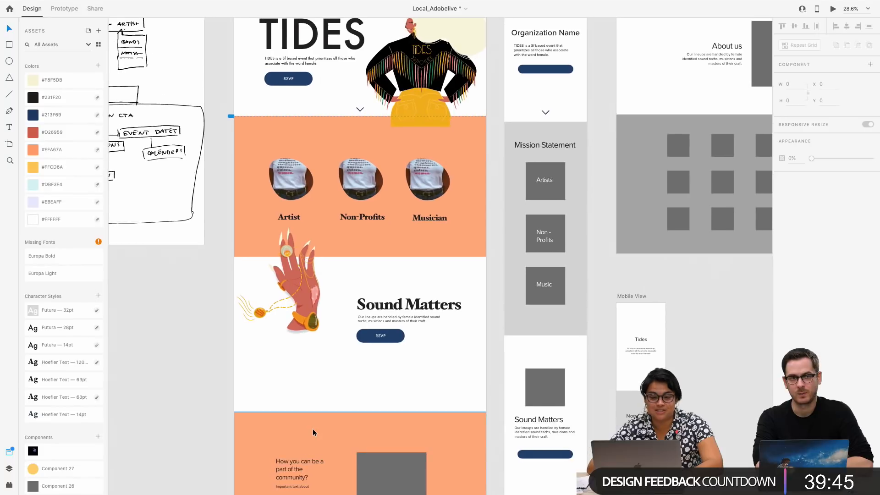
{"action": "scroll", "coordinate": [312, 429], "scroll_direction": "down", "scroll_amount": 2}
{"action": "scroll", "coordinate": [312, 429], "scroll_direction": "up", "scroll_amount": 1}
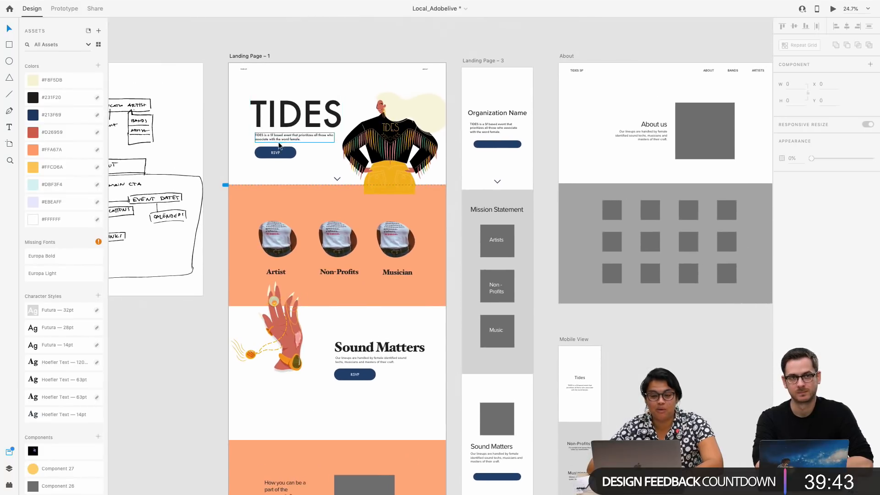
{"action": "left_click", "coordinate": [262, 56]}
{"action": "scroll", "coordinate": [400, 322], "scroll_direction": "down", "scroll_amount": 3}
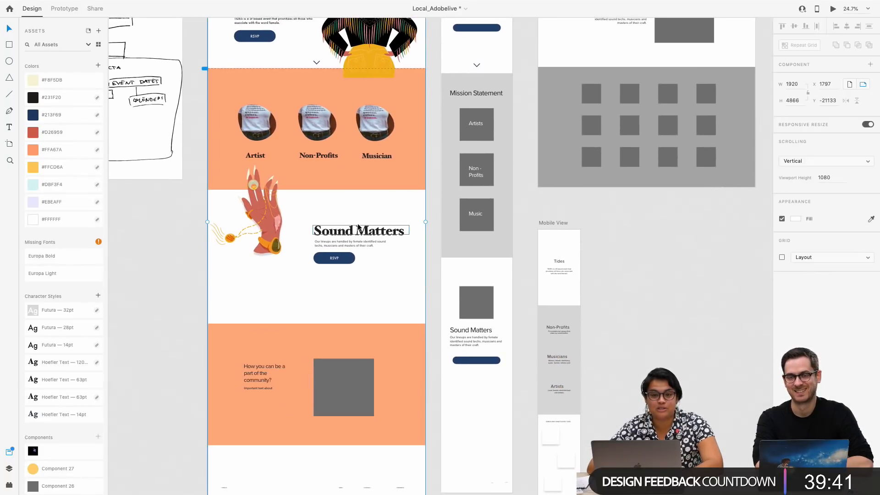
{"action": "scroll", "coordinate": [400, 323], "scroll_direction": "down", "scroll_amount": 4}
{"action": "scroll", "coordinate": [399, 322], "scroll_direction": "right", "scroll_amount": 2}
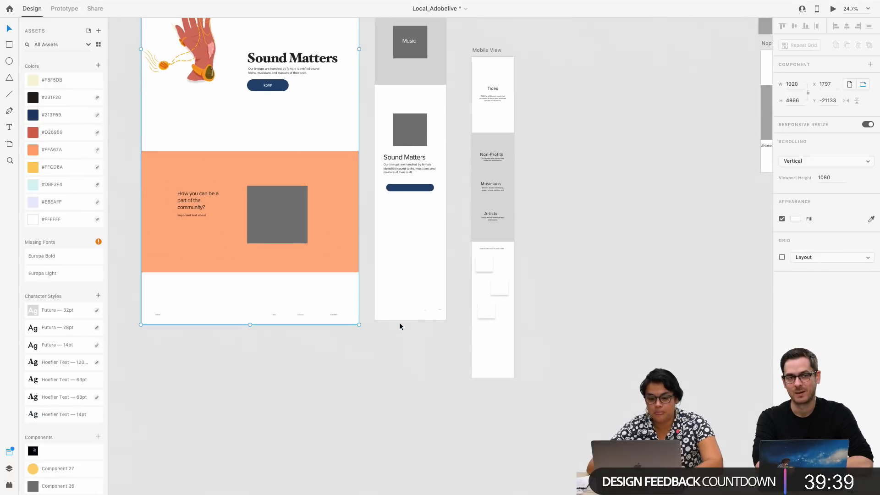
{"action": "left_click", "coordinate": [268, 207]}
{"action": "double_click", "coordinate": [277, 220]}
{"action": "left_click", "coordinate": [200, 199]}
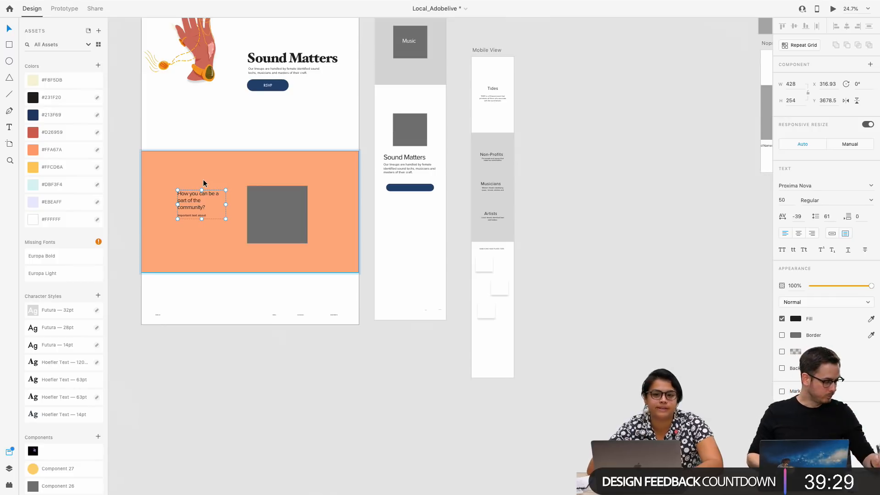
{"action": "scroll", "coordinate": [204, 183], "scroll_direction": "up", "scroll_amount": 13}
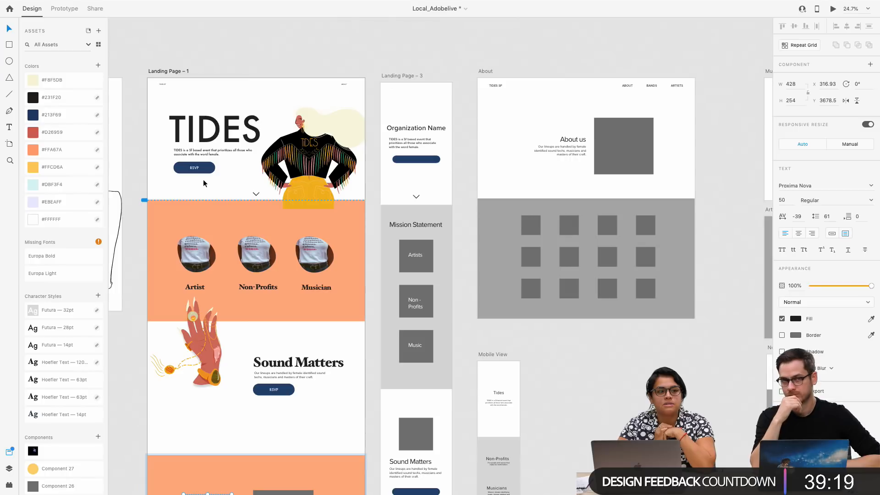
{"action": "scroll", "coordinate": [202, 177], "scroll_direction": "down", "scroll_amount": 5}
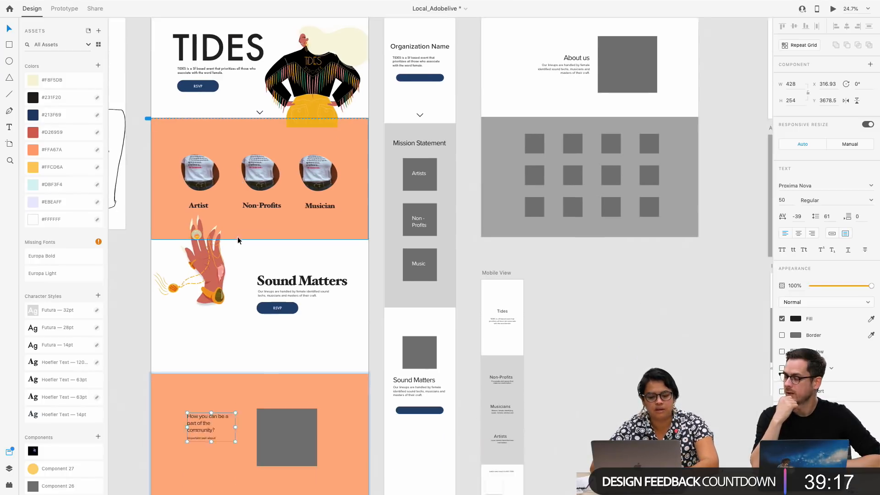
Move the Sound Matters heading, paragraph and RSVP button together up and closer to the hand illustration, to about X 883, Y 2359
{"action": "left_click", "coordinate": [296, 241]}
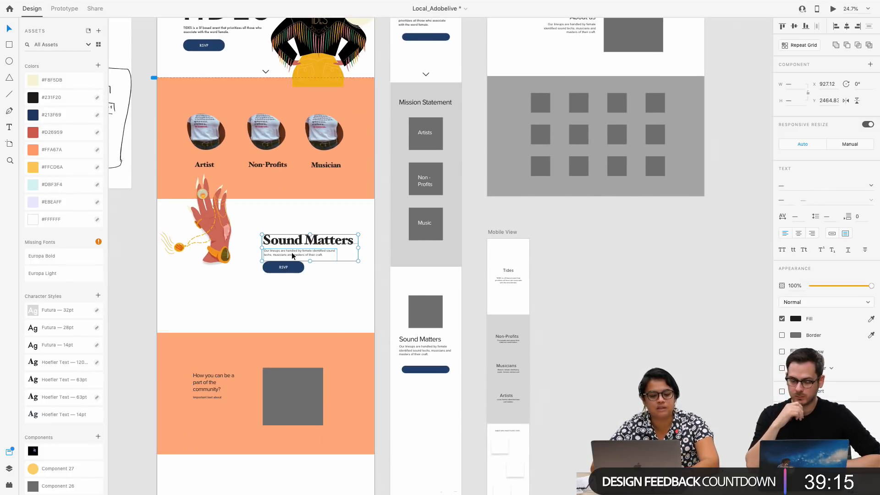
{"action": "mouse_move", "coordinate": [288, 242]}
{"action": "left_mouse_down"}
{"action": "mouse_move", "coordinate": [282, 222]}
{"action": "mouse_move", "coordinate": [283, 230]}
{"action": "left_mouse_up"}
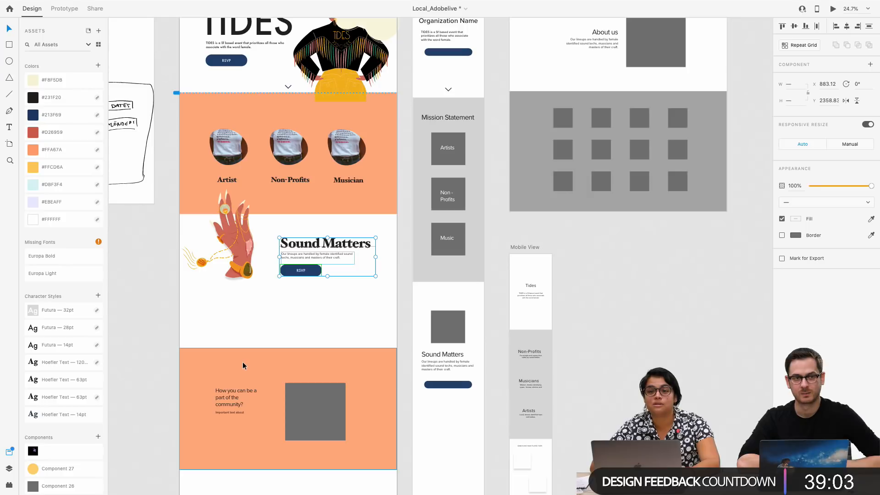
{"action": "left_click", "coordinate": [223, 381]}
Copy the transparent pattern rectangle beneath the yellow one under Illustrations & Patterns on the Branding board
{"action": "scroll", "coordinate": [223, 381], "scroll_direction": "down", "scroll_amount": 3}
{"action": "scroll", "coordinate": [223, 382], "scroll_direction": "down", "scroll_amount": 5}
{"action": "scroll", "coordinate": [495, 422], "scroll_direction": "right", "scroll_amount": 3}
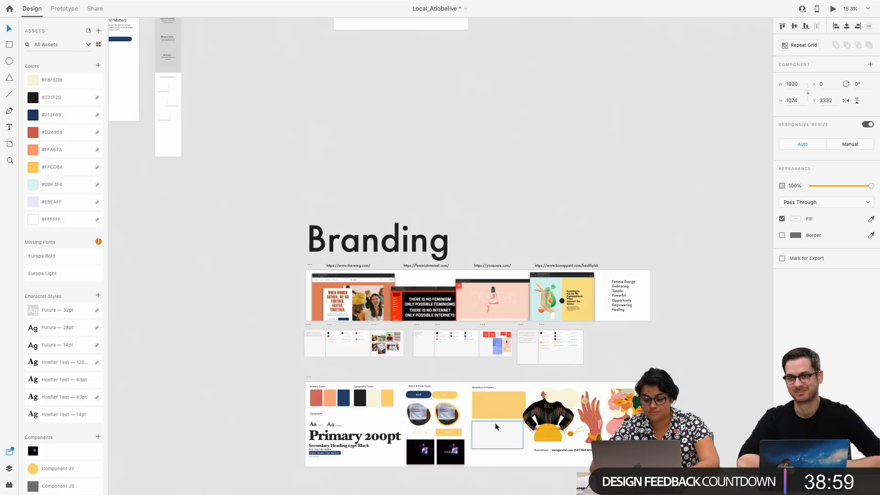
{"action": "scroll", "coordinate": [439, 418], "scroll_direction": "up", "scroll_amount": 3}
{"action": "scroll", "coordinate": [439, 418], "scroll_direction": "up", "scroll_amount": 3}
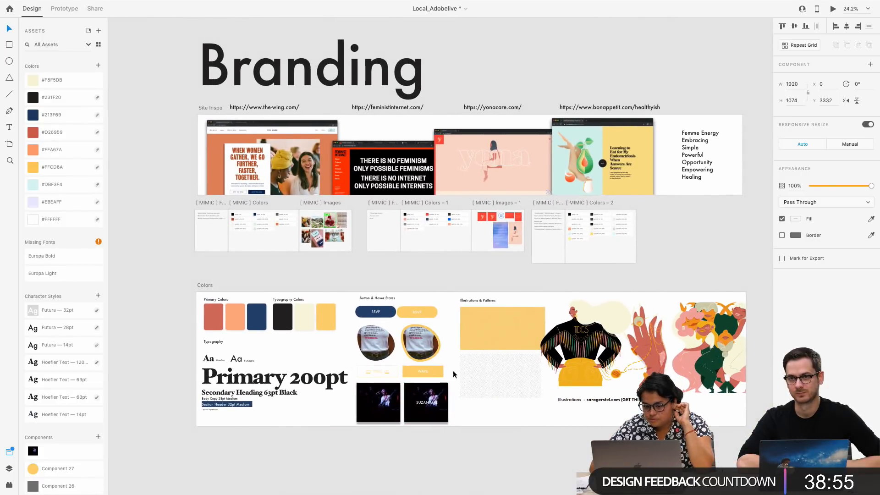
{"action": "left_click", "coordinate": [480, 375]}
Paste the pattern rectangle into Landing Page – 1 and place it at the orange photo section's upper-left corner, X 8, Y 1084
{"action": "scroll", "coordinate": [480, 375], "scroll_direction": "up", "scroll_amount": 15}
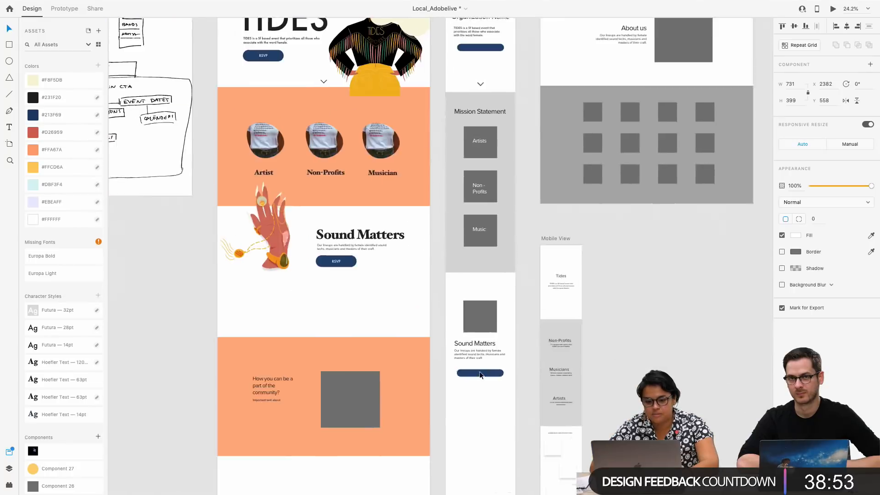
{"action": "scroll", "coordinate": [396, 252], "scroll_direction": "left", "scroll_amount": 3}
{"action": "left_click", "coordinate": [449, 219]}
{"action": "left_click", "coordinate": [411, 72]}
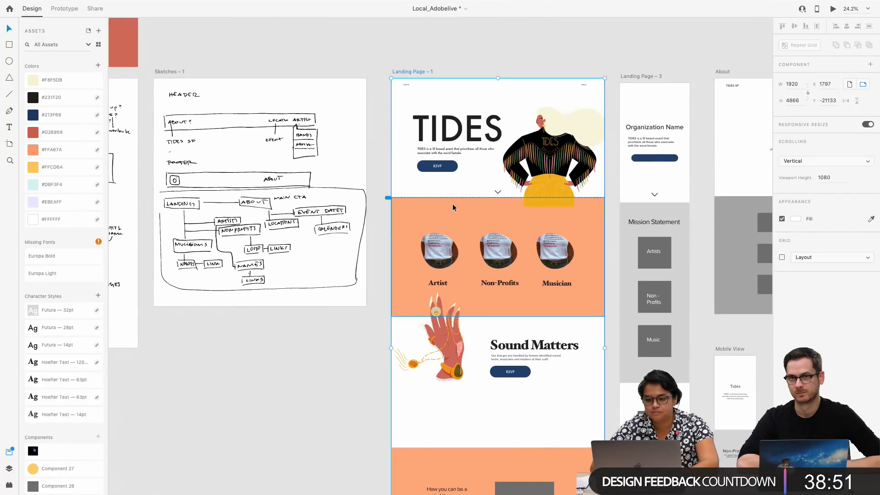
{"action": "key", "text": "super+v"}
{"action": "left_click_drag", "start_coordinate": [478, 279], "coordinate": [375, 147]}
{"action": "scroll", "coordinate": [430, 230], "scroll_direction": "up", "scroll_amount": 10}
{"action": "scroll", "coordinate": [430, 230], "scroll_direction": "right", "scroll_amount": 2}
{"action": "scroll", "coordinate": [430, 230], "scroll_direction": "down", "scroll_amount": 1}
{"action": "scroll", "coordinate": [375, 147], "scroll_direction": "down", "scroll_amount": 5}
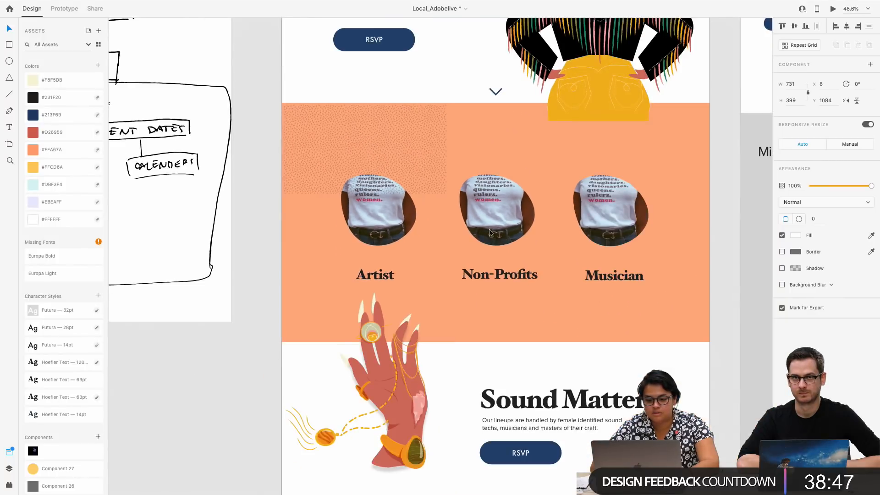
Try enlarging the pattern rectangle across the orange photo section, and undo the change
{"action": "left_click_drag", "start_coordinate": [446, 192], "coordinate": [693, 337]}
{"action": "scroll", "coordinate": [682, 311], "scroll_direction": "right", "scroll_amount": 2}
{"action": "key", "text": "super+z"}
{"action": "key", "text": "super+z"}
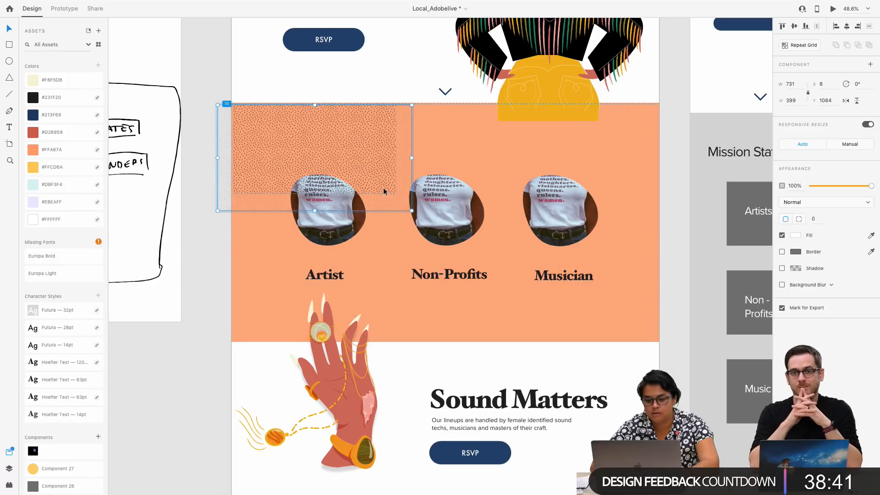
Enlarge the pattern rectangle to 1952 × 1065 so that it spans the orange photo section
{"action": "left_click", "coordinate": [399, 256]}
{"action": "left_click", "coordinate": [375, 179]}
{"action": "left_click_drag", "start_coordinate": [396, 193], "coordinate": [668, 349]}
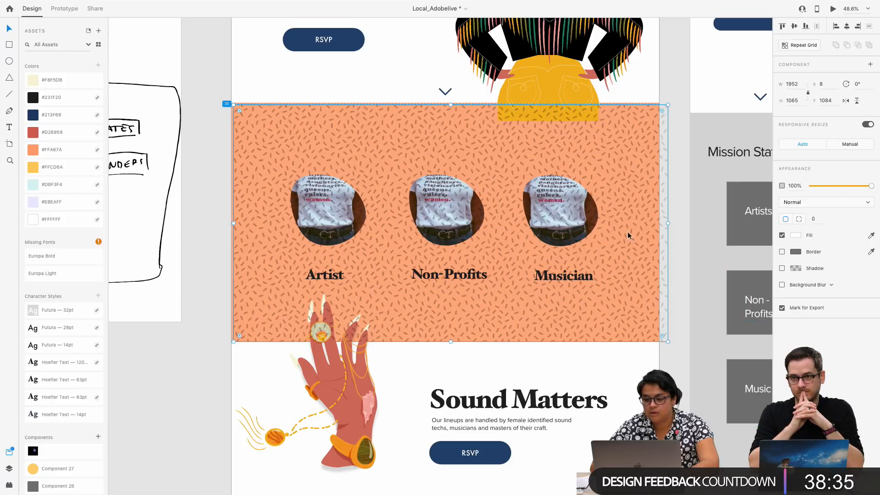
Shift the enlarged pattern horizontally to X -16 and set its blend mode to Soft Light
{"action": "left_click_drag", "start_coordinate": [628, 232], "coordinate": [623, 232]}
{"action": "left_click", "coordinate": [827, 207]}
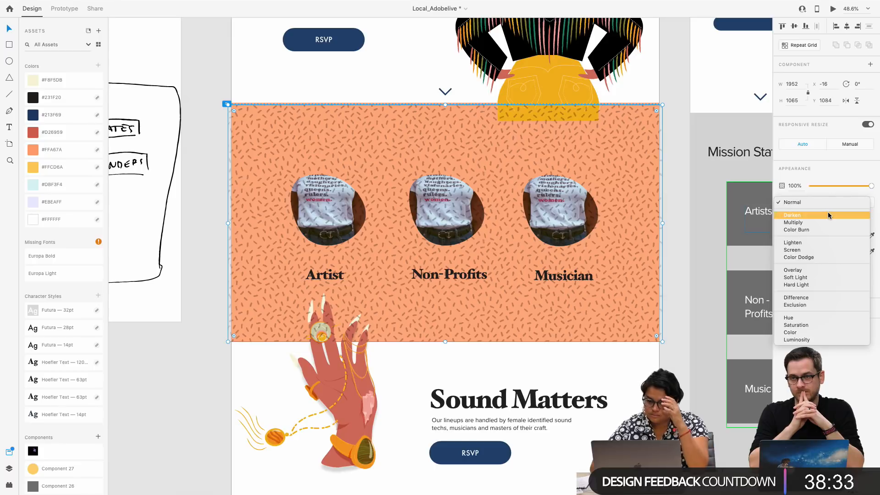
{"action": "left_click", "coordinate": [823, 277]}
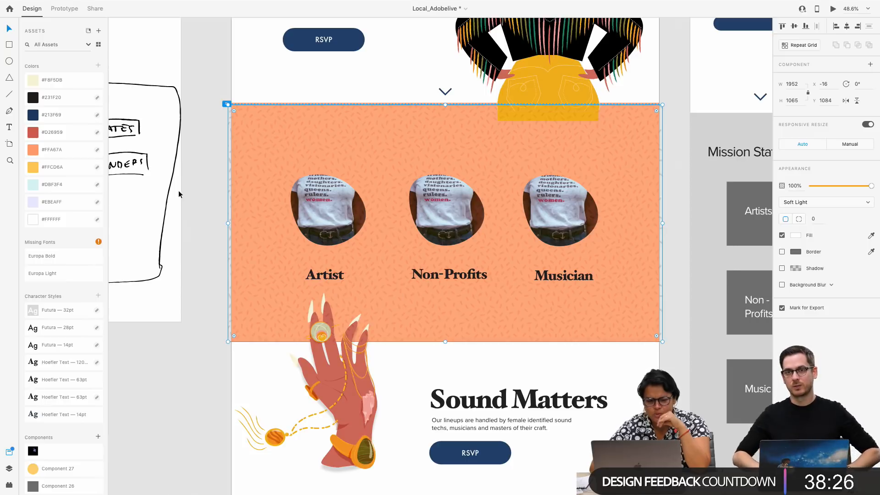
Nudge the pattern image slightly upward inside its rectangle over the orange photo section
{"action": "left_click", "coordinate": [210, 203]}
{"action": "scroll", "coordinate": [389, 227], "scroll_direction": "up", "scroll_amount": 2}
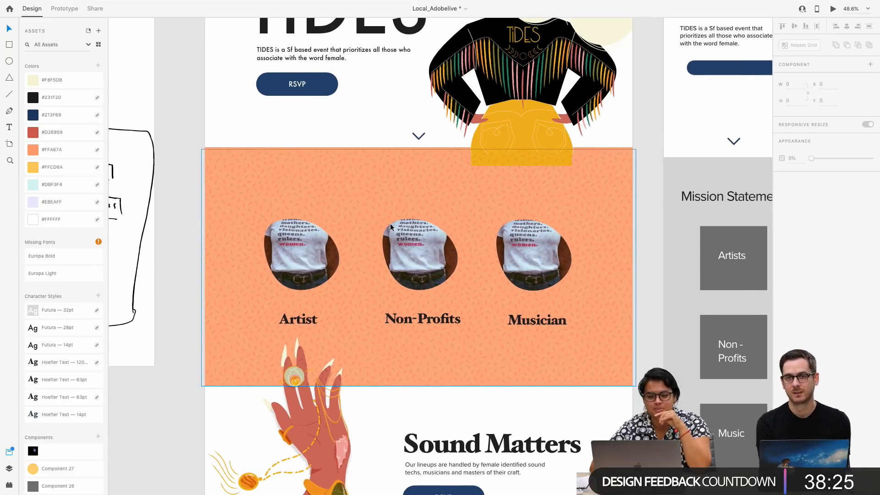
{"action": "left_click", "coordinate": [262, 184]}
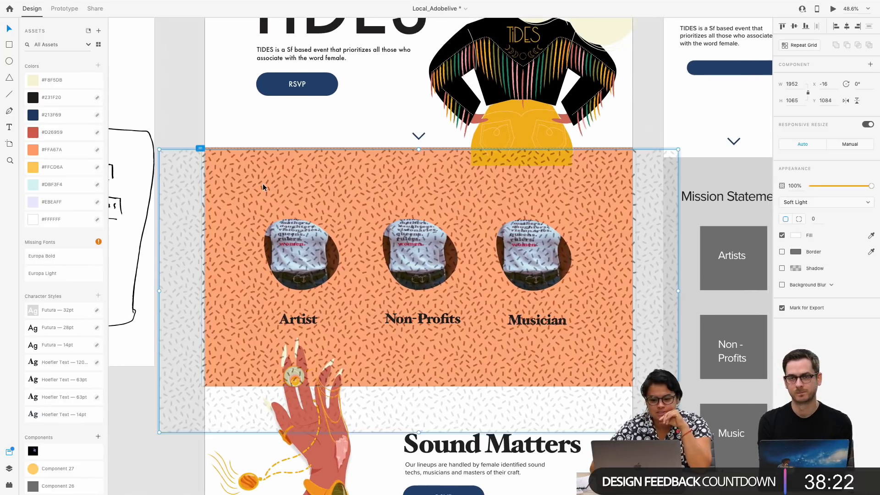
{"action": "left_click_drag", "start_coordinate": [272, 186], "coordinate": [273, 183]}
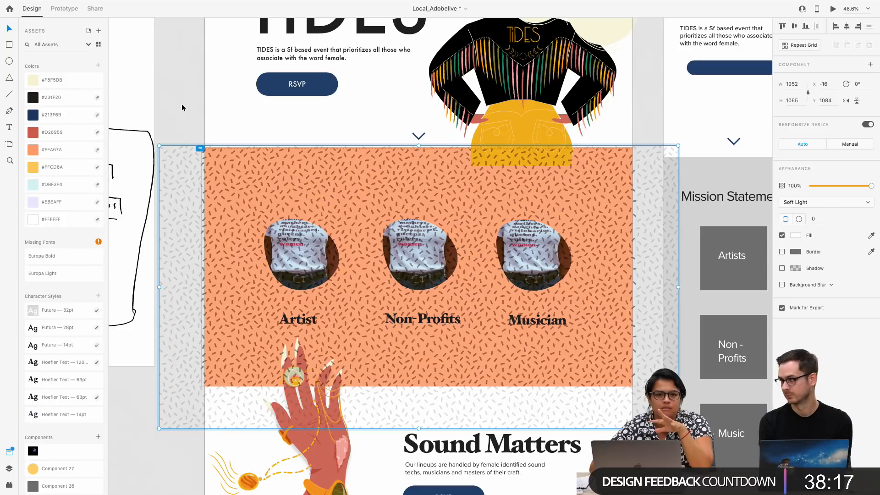
{"action": "left_click_drag", "start_coordinate": [847, 186], "coordinate": [844, 187]}
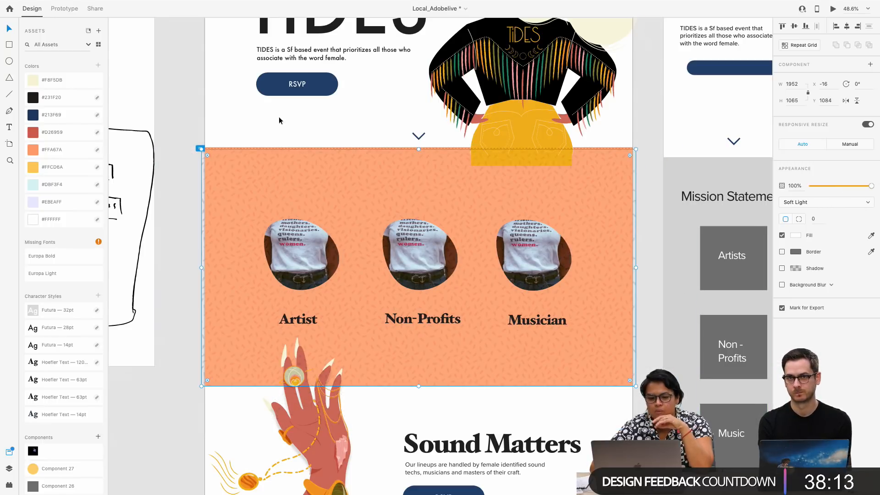
{"action": "left_click", "coordinate": [188, 118]}
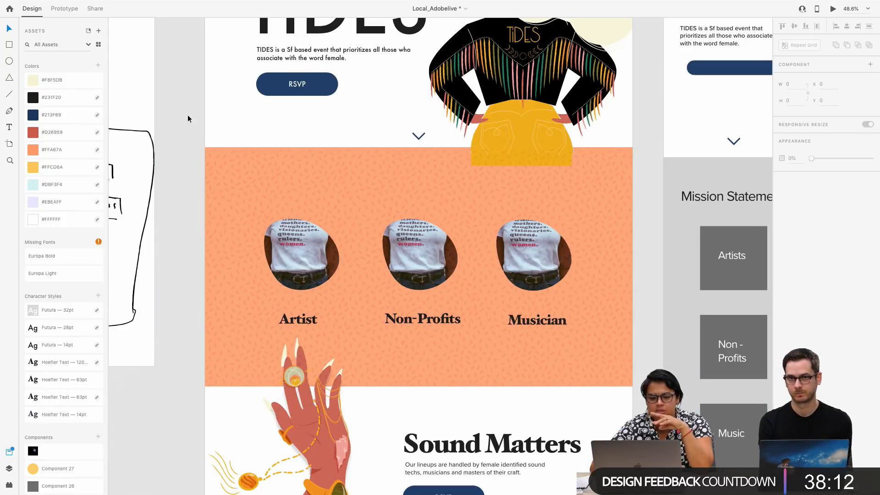
{"action": "left_click", "coordinate": [343, 170]}
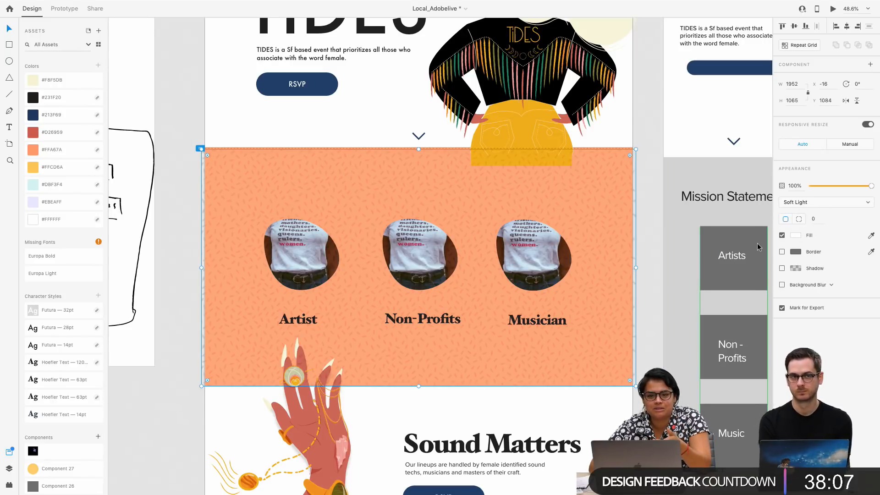
{"action": "left_click", "coordinate": [657, 217]}
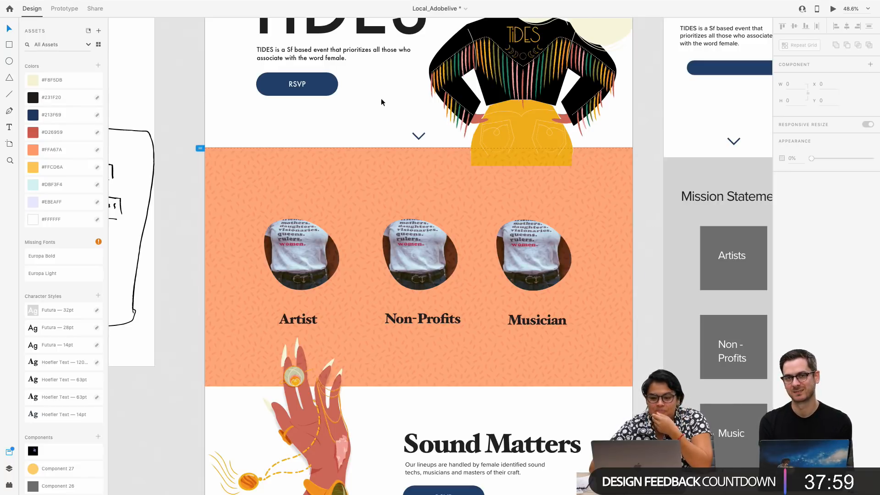
{"action": "scroll", "coordinate": [344, 146], "scroll_direction": "up", "scroll_amount": 3}
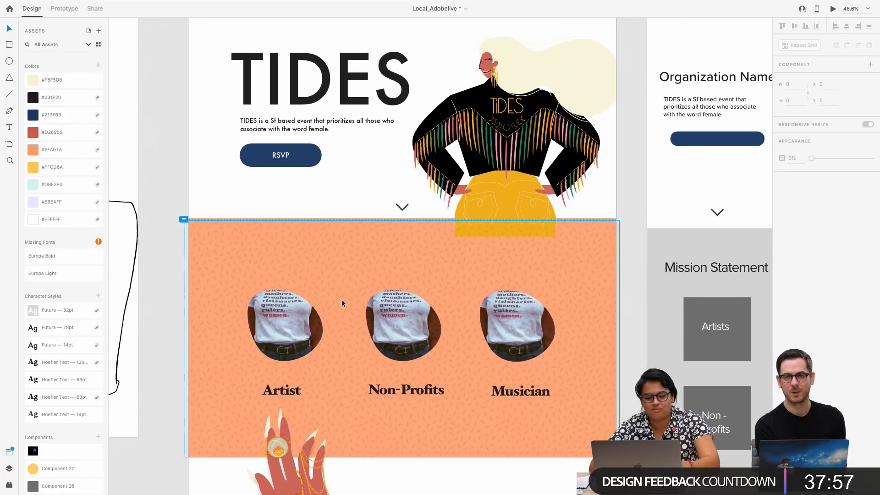
{"action": "double_click", "coordinate": [539, 324]}
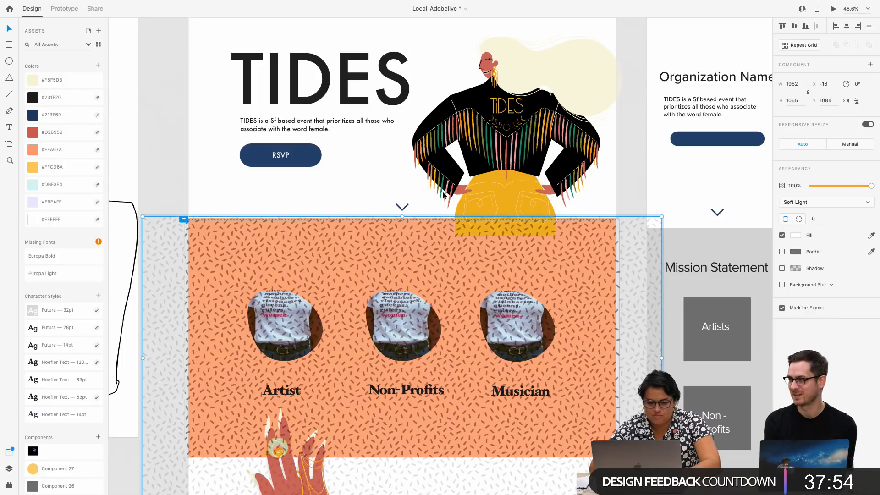
{"action": "right_click", "coordinate": [289, 263]}
{"action": "left_click", "coordinate": [204, 291]}
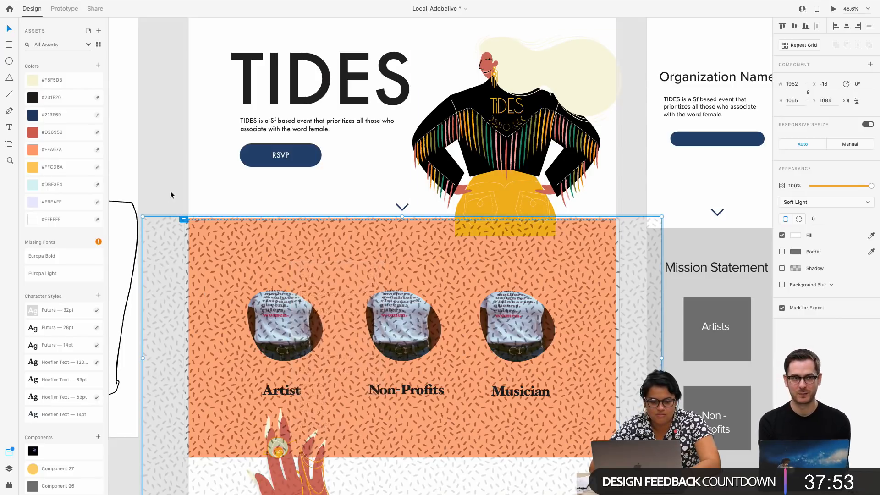
{"action": "left_click", "coordinate": [171, 192]}
List the layers of Landing Page – 1 and send the pattern rectangle to the back of the stack
{"action": "left_click", "coordinate": [9, 468]}
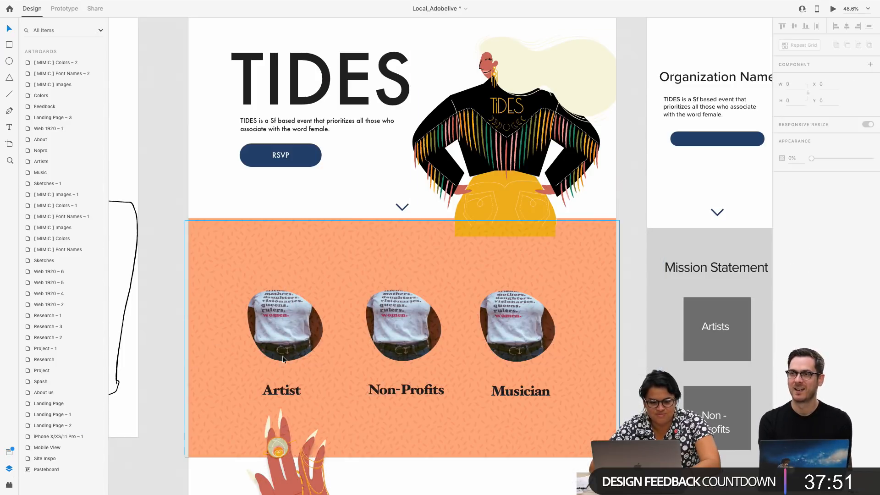
{"action": "scroll", "coordinate": [275, 262], "scroll_direction": "up", "scroll_amount": 5}
{"action": "left_click", "coordinate": [278, 275]}
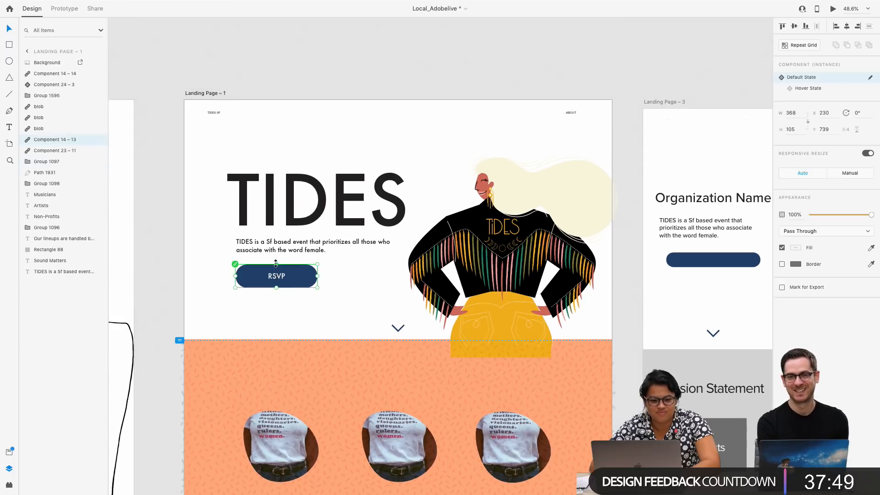
{"action": "scroll", "coordinate": [263, 356], "scroll_direction": "down", "scroll_amount": 5}
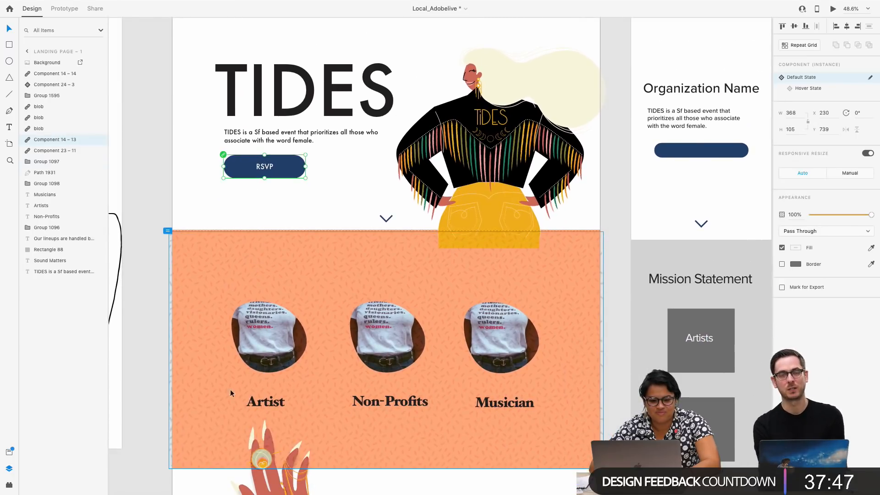
{"action": "left_click", "coordinate": [281, 330]}
{"action": "left_click", "coordinate": [282, 215]}
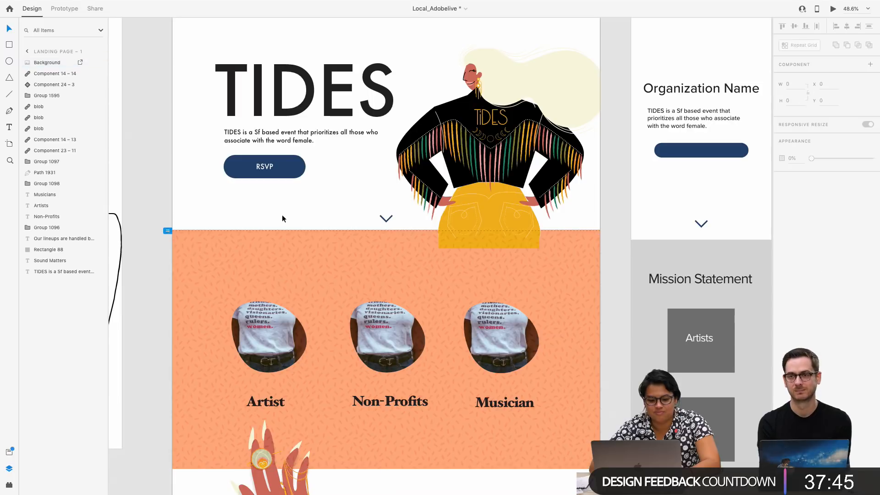
{"action": "right_click", "coordinate": [321, 372]}
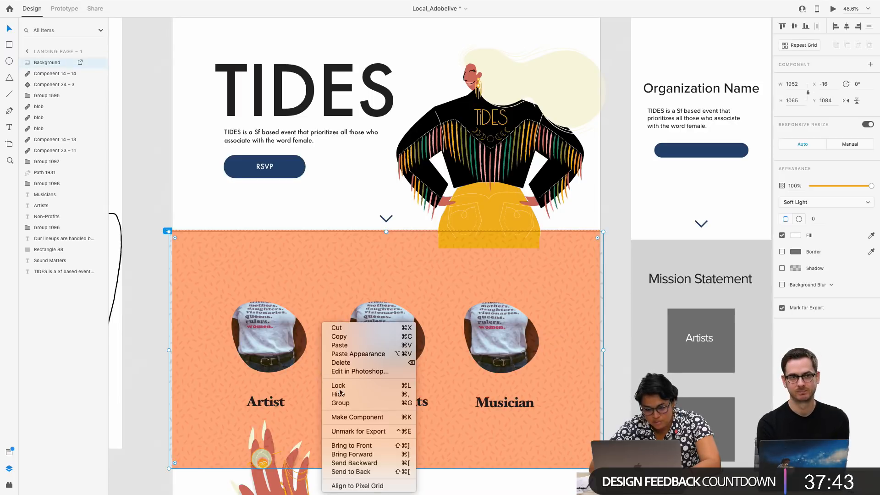
{"action": "left_click", "coordinate": [369, 462]}
{"action": "right_click", "coordinate": [364, 452]}
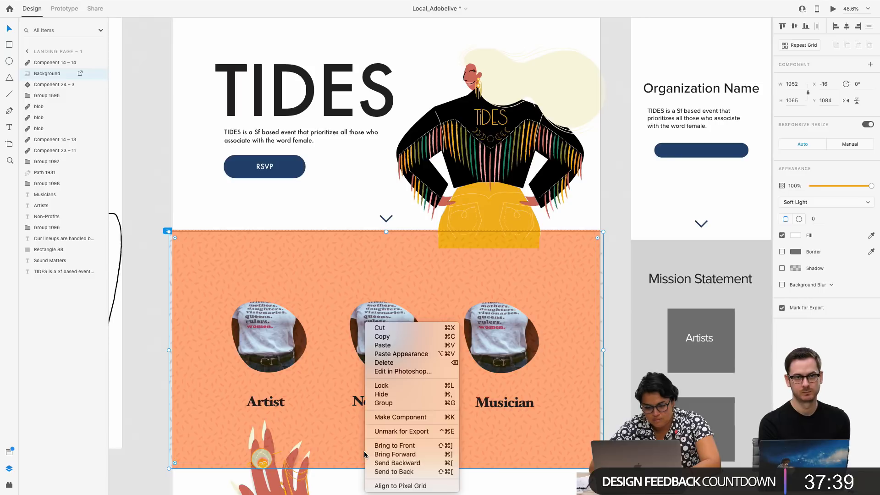
{"action": "left_click", "coordinate": [395, 472]}
Send the orange section's background rectangle to the back, beneath the pattern
{"action": "left_click", "coordinate": [332, 463]}
{"action": "right_click", "coordinate": [331, 462]}
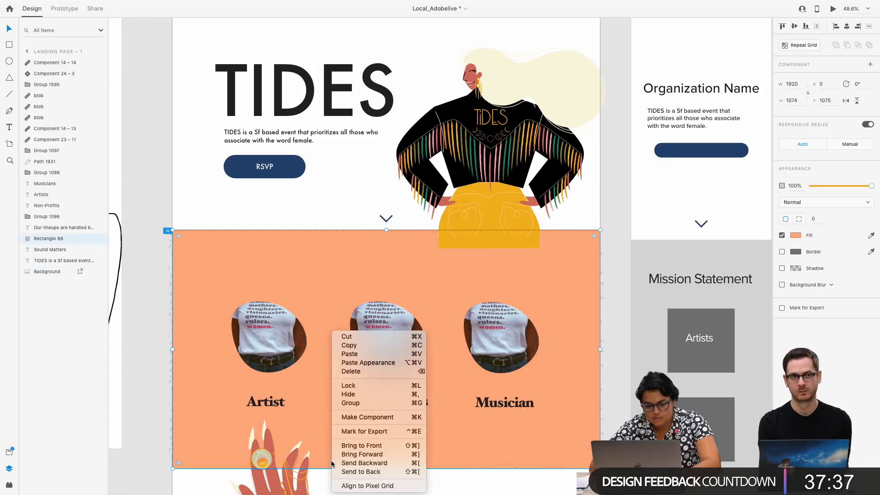
{"action": "left_click", "coordinate": [357, 472]}
{"action": "left_click", "coordinate": [143, 190]}
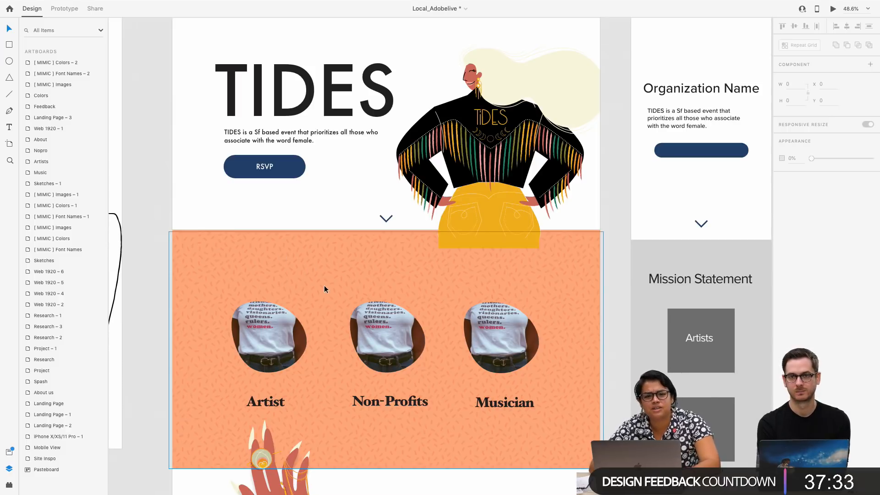
{"action": "scroll", "coordinate": [396, 374], "scroll_direction": "down", "scroll_amount": 1}
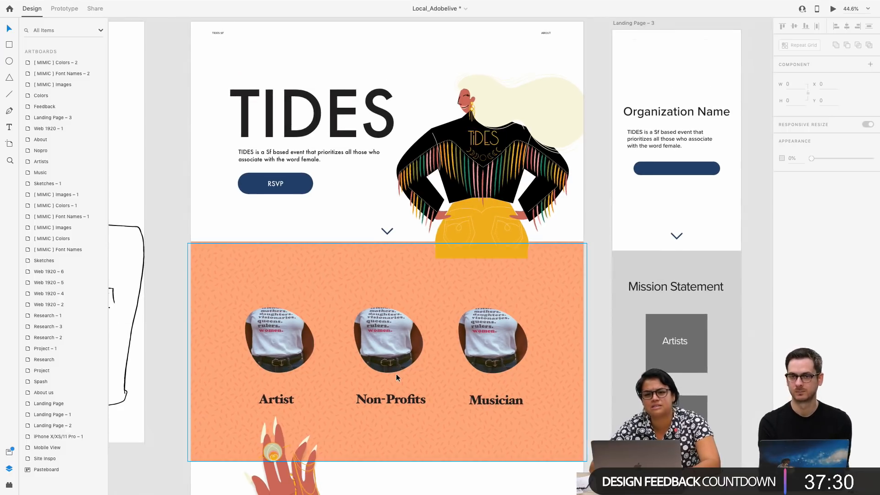
{"action": "scroll", "coordinate": [396, 375], "scroll_direction": "up", "scroll_amount": 3}
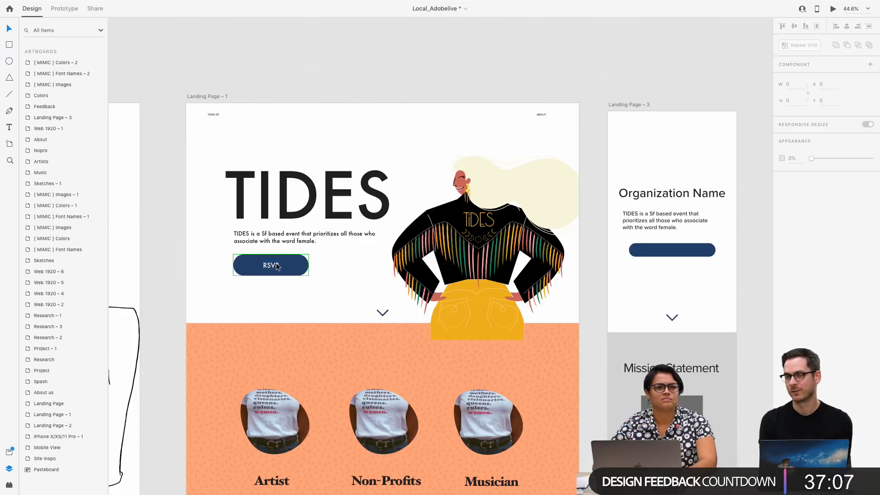
{"action": "scroll", "coordinate": [467, 280], "scroll_direction": "right", "scroll_amount": 2}
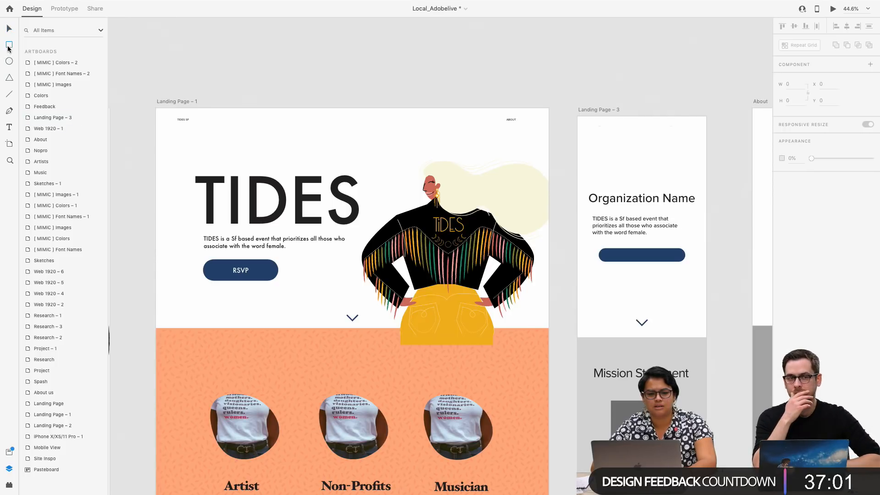
{"action": "left_click", "coordinate": [8, 45]}
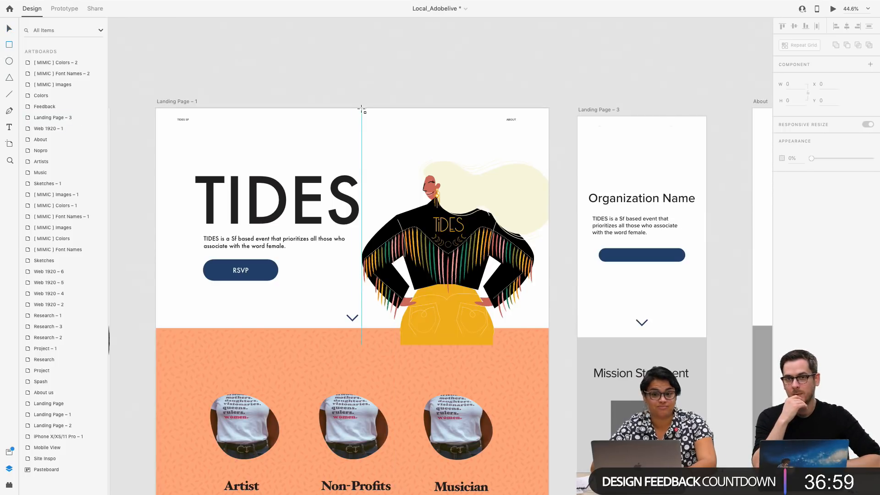
{"action": "mouse_move", "coordinate": [361, 109]}
{"action": "left_mouse_down"}
{"action": "mouse_move", "coordinate": [450, 210]}
{"action": "mouse_move", "coordinate": [401, 171]}
{"action": "left_mouse_up"}
{"action": "key", "text": "Delete"}
Place an instance of the blob component over the woman illustration on Landing Page – 1, at X 863, Y 81
{"action": "scroll", "coordinate": [401, 171], "scroll_direction": "down", "scroll_amount": 4}
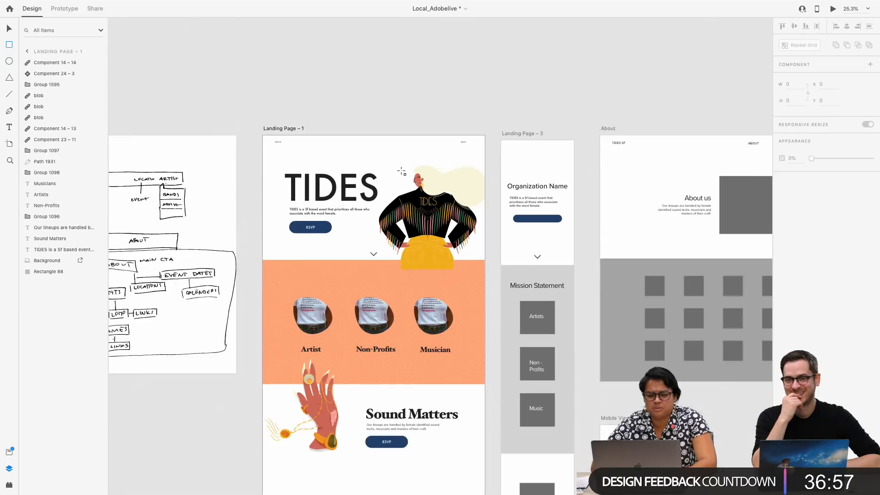
{"action": "scroll", "coordinate": [401, 170], "scroll_direction": "down", "scroll_amount": 10}
{"action": "scroll", "coordinate": [401, 174], "scroll_direction": "right", "scroll_amount": 8}
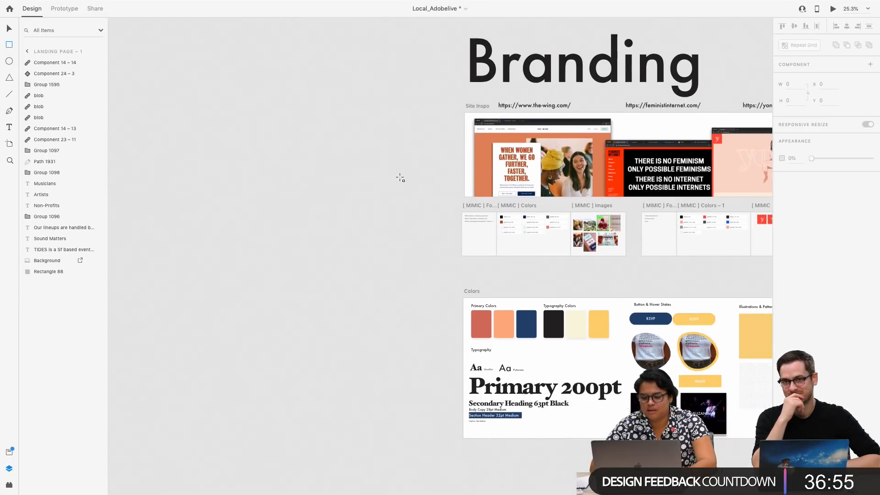
{"action": "scroll", "coordinate": [399, 178], "scroll_direction": "right", "scroll_amount": 2}
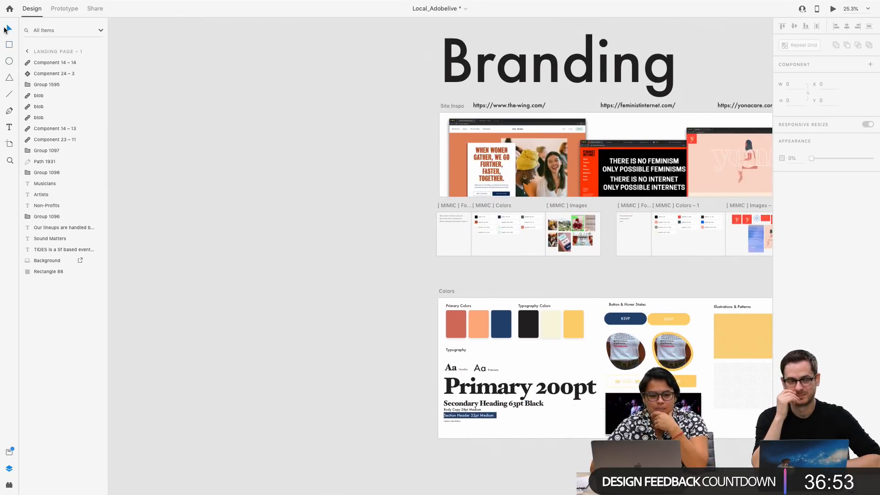
{"action": "left_click", "coordinate": [9, 453]}
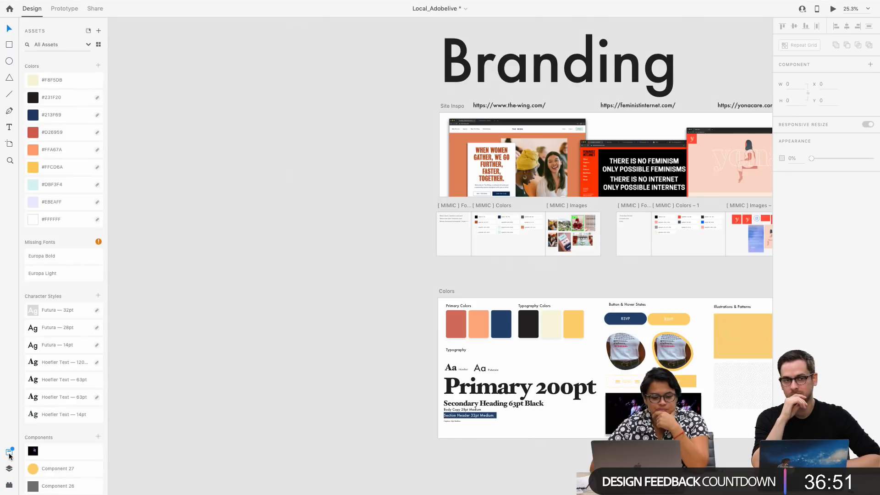
{"action": "scroll", "coordinate": [68, 430], "scroll_direction": "down", "scroll_amount": 8}
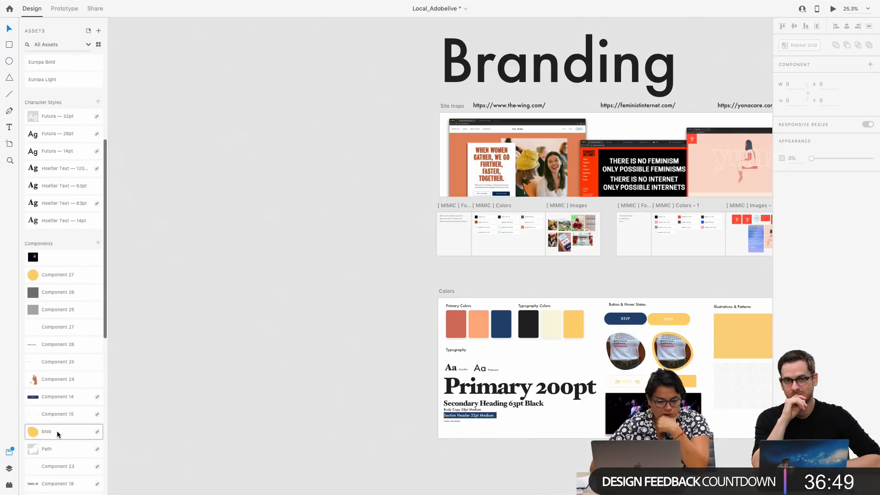
{"action": "scroll", "coordinate": [133, 256], "scroll_direction": "up", "scroll_amount": 20}
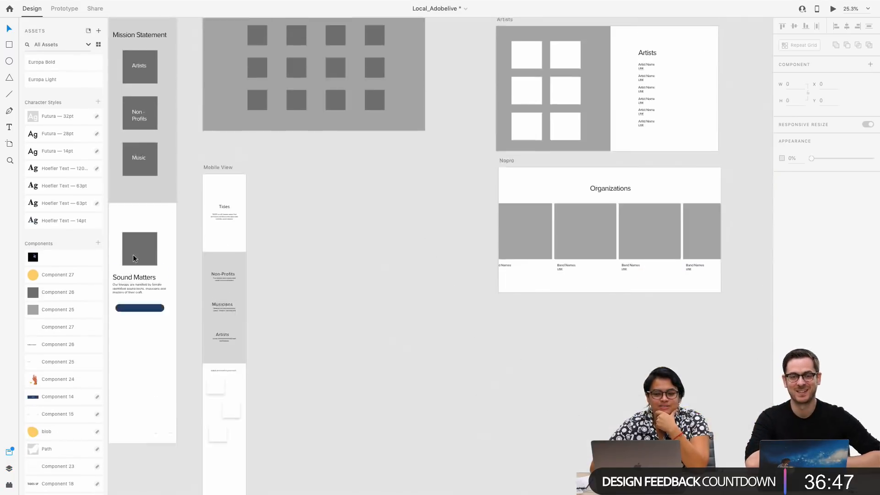
{"action": "scroll", "coordinate": [133, 255], "scroll_direction": "left", "scroll_amount": 5}
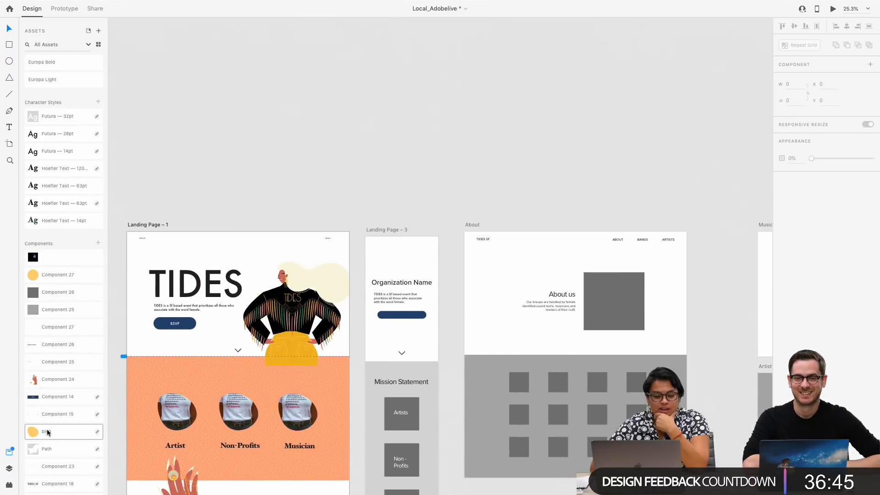
{"action": "left_click_drag", "start_coordinate": [48, 431], "coordinate": [262, 249]}
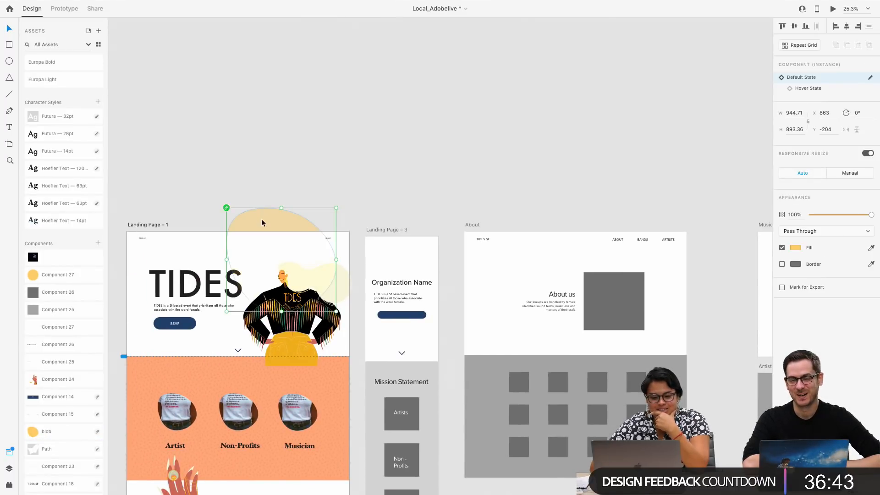
Set the blob's blend mode to Normal
{"action": "left_click", "coordinate": [827, 230]}
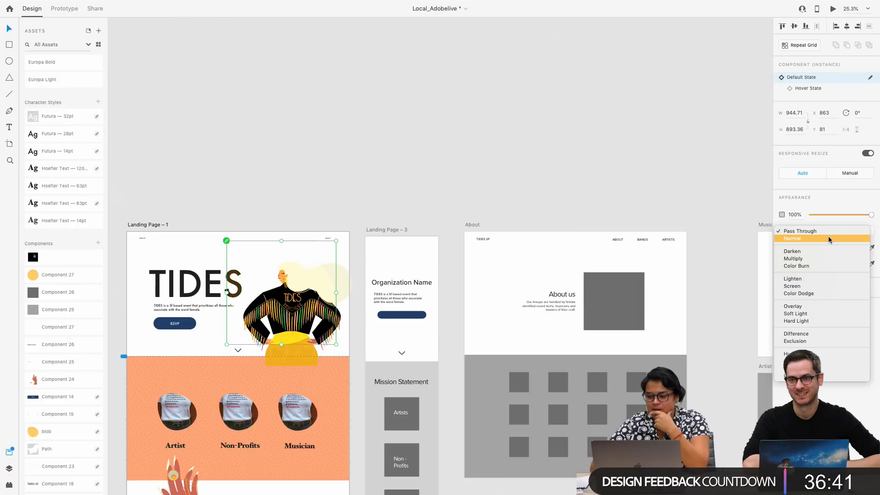
{"action": "left_click", "coordinate": [828, 238]}
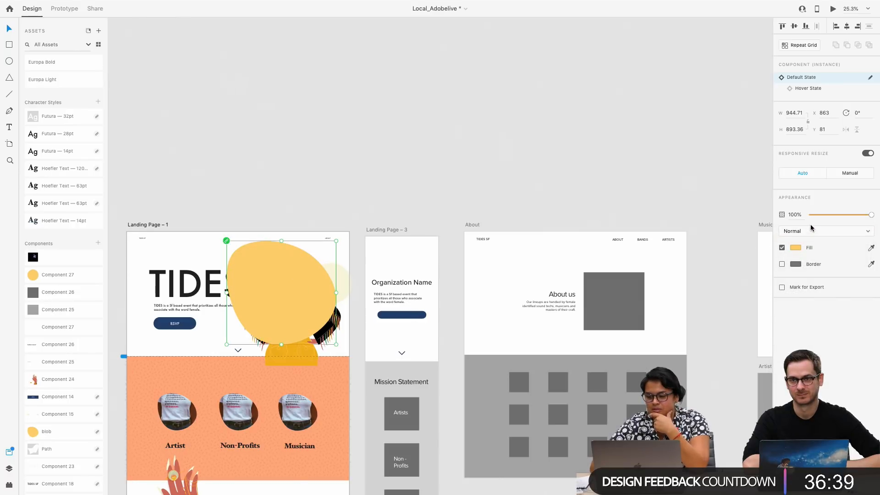
{"action": "left_click", "coordinate": [810, 230]}
{"action": "left_click", "coordinate": [792, 231]}
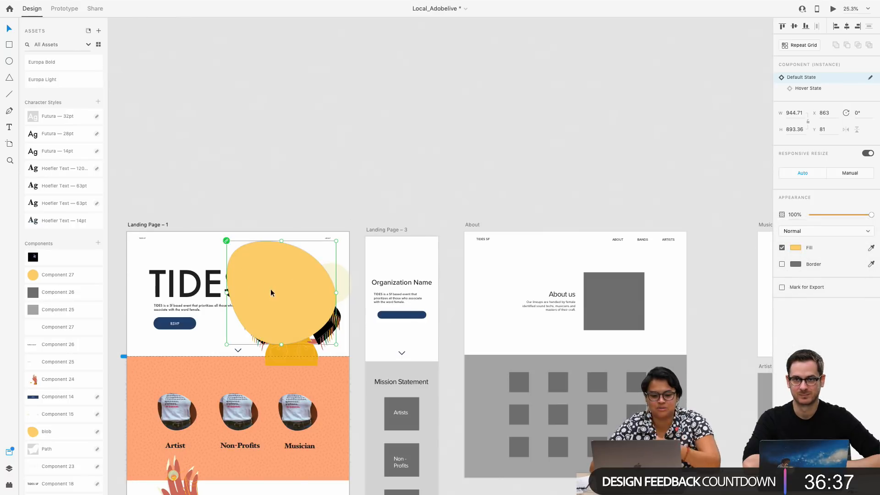
Move the blob to X 960, Y 118 and send it to the back, behind the woman illustration
{"action": "left_click_drag", "start_coordinate": [270, 289], "coordinate": [280, 293]}
{"action": "right_click", "coordinate": [251, 286]}
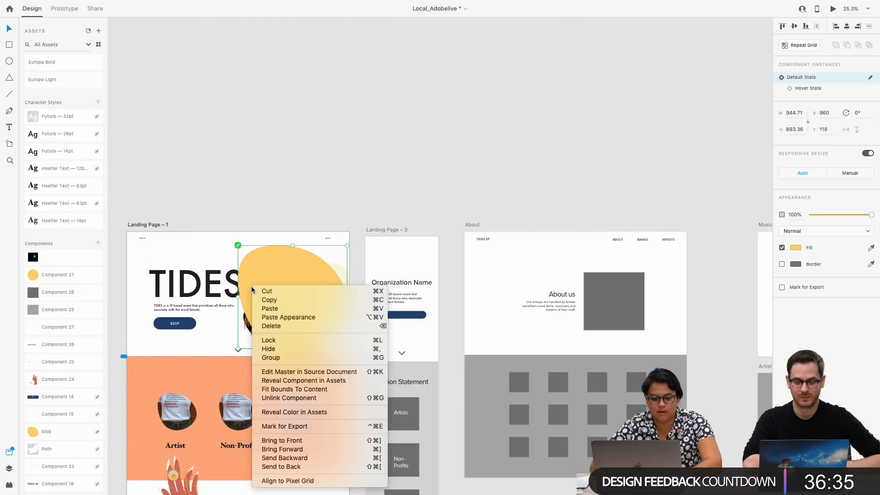
{"action": "left_click", "coordinate": [344, 466]}
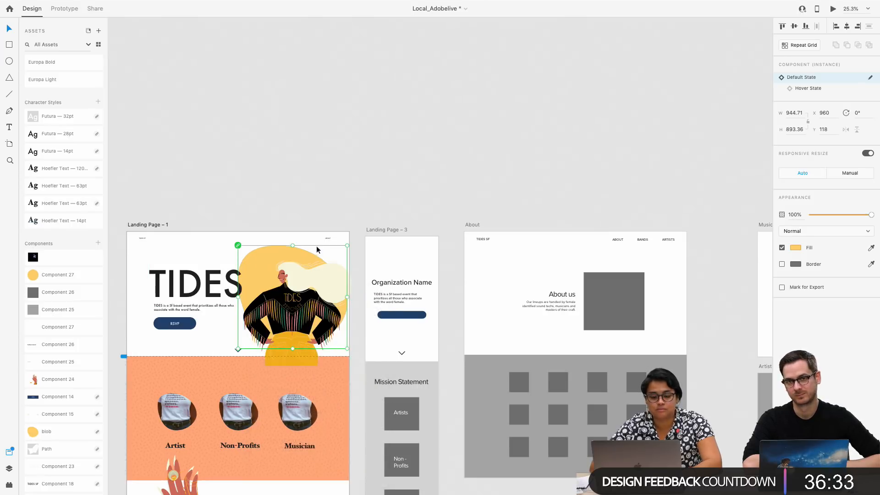
Fill the Landing Page – 1 artboard with the cream colour #F8F5DB
{"action": "left_click", "coordinate": [303, 213]}
{"action": "scroll", "coordinate": [303, 213], "scroll_direction": "left", "scroll_amount": 1}
{"action": "scroll", "coordinate": [303, 213], "scroll_direction": "up", "scroll_amount": 1}
{"action": "left_click_drag", "start_coordinate": [281, 293], "coordinate": [296, 293]}
{"action": "left_click", "coordinate": [281, 175]}
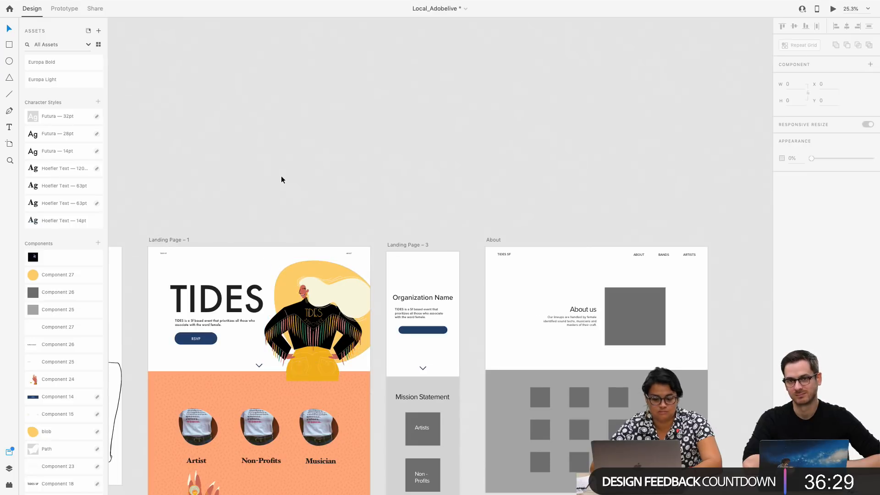
{"action": "left_click", "coordinate": [172, 239]}
{"action": "scroll", "coordinate": [63, 133], "scroll_direction": "up", "scroll_amount": 5}
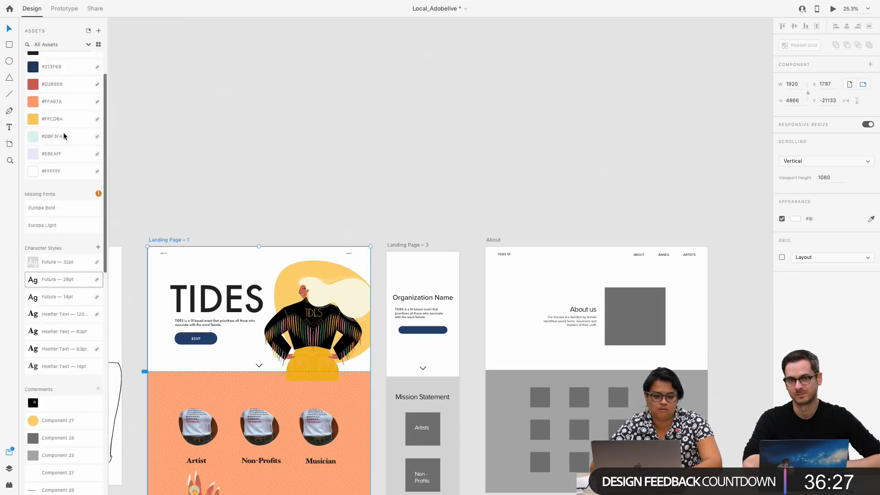
{"action": "left_click", "coordinate": [61, 81]}
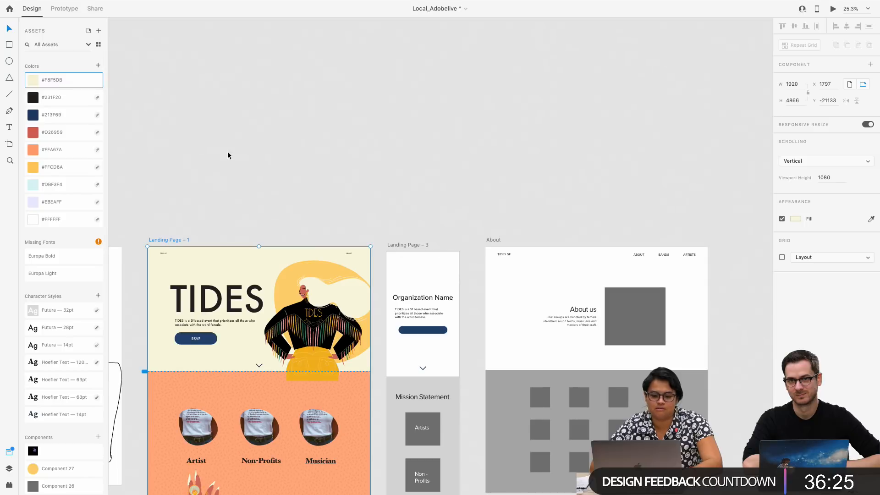
{"action": "left_click", "coordinate": [227, 151]}
Examine the hero section's TIDES title, RSVP button and woman illustration against the cream background
{"action": "scroll", "coordinate": [207, 210], "scroll_direction": "down", "scroll_amount": 3}
{"action": "scroll", "coordinate": [215, 192], "scroll_direction": "up", "scroll_amount": 5}
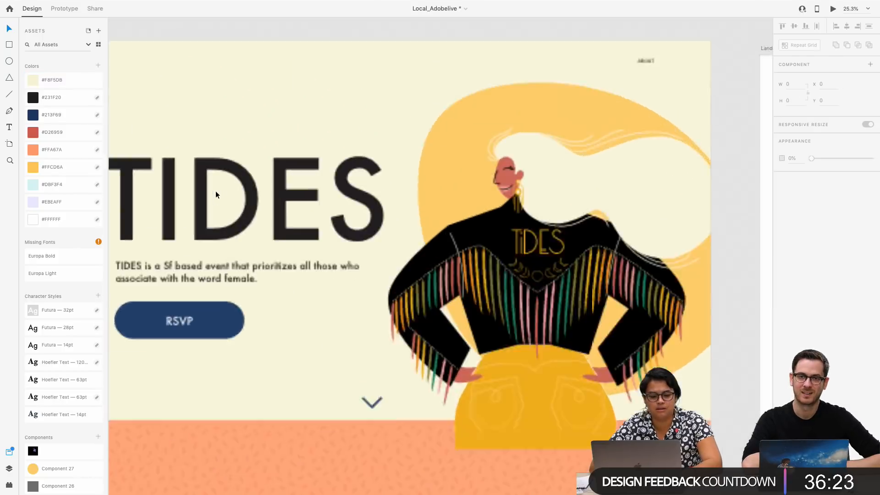
{"action": "left_click", "coordinate": [293, 202]}
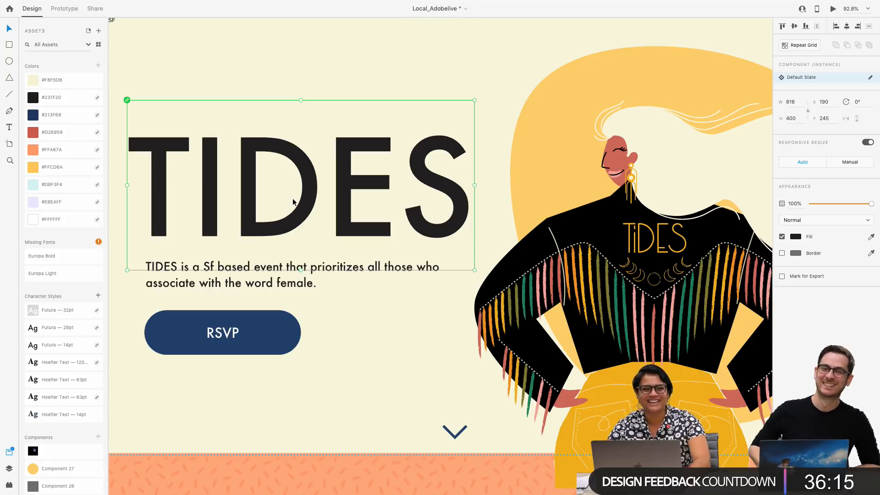
{"action": "scroll", "coordinate": [368, 161], "scroll_direction": "down", "scroll_amount": 3}
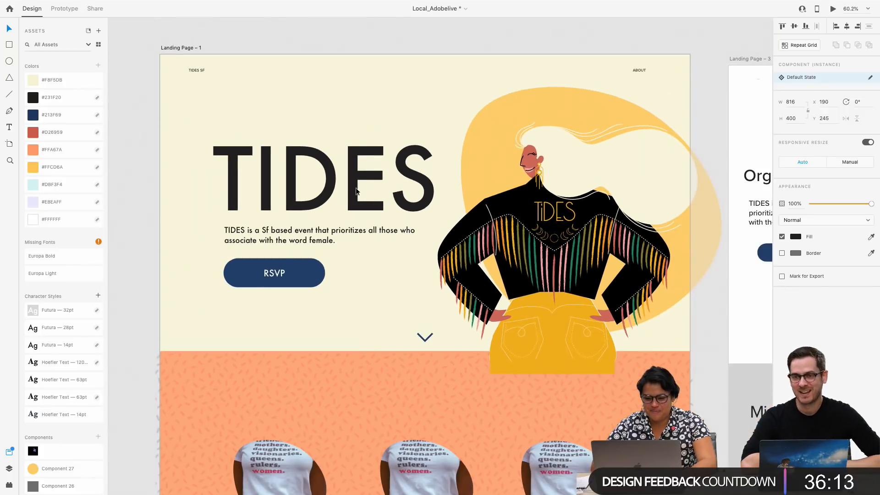
{"action": "left_click", "coordinate": [294, 267]}
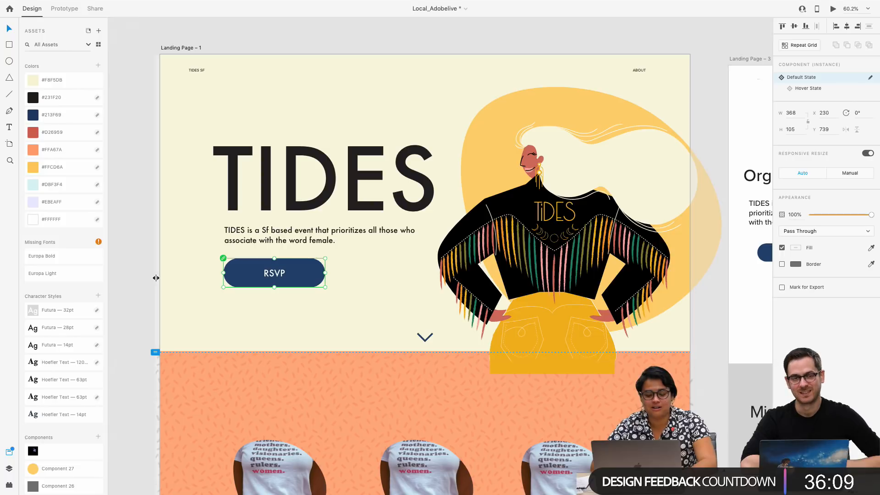
{"action": "scroll", "coordinate": [155, 277], "scroll_direction": "down", "scroll_amount": 2}
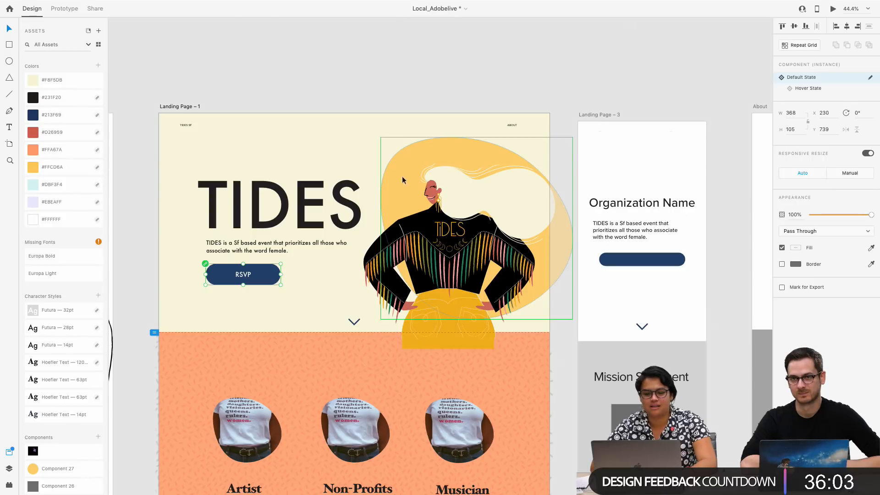
{"action": "scroll", "coordinate": [402, 176], "scroll_direction": "right", "scroll_amount": 3}
{"action": "scroll", "coordinate": [402, 176], "scroll_direction": "down", "scroll_amount": 1}
{"action": "left_click", "coordinate": [399, 87]}
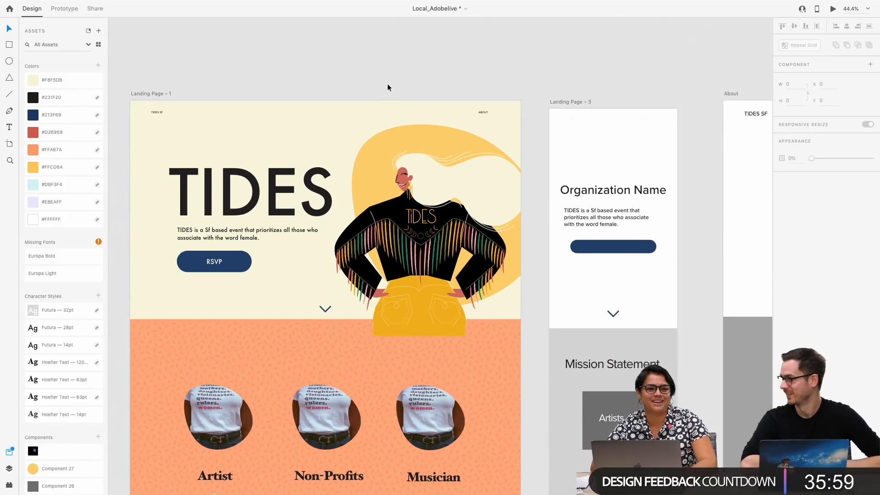
{"action": "scroll", "coordinate": [387, 87], "scroll_direction": "right", "scroll_amount": 1}
{"action": "scroll", "coordinate": [387, 87], "scroll_direction": "up", "scroll_amount": 1}
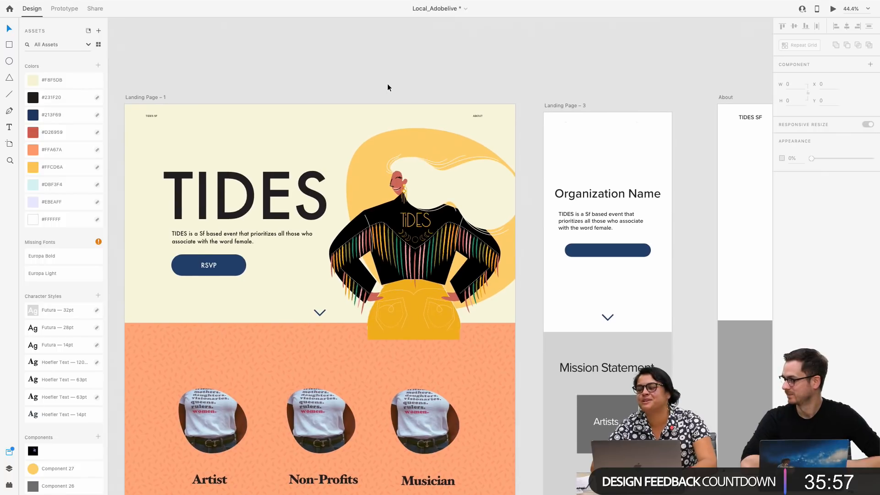
{"action": "scroll", "coordinate": [387, 87], "scroll_direction": "right", "scroll_amount": 1}
{"action": "scroll", "coordinate": [387, 87], "scroll_direction": "up", "scroll_amount": 1}
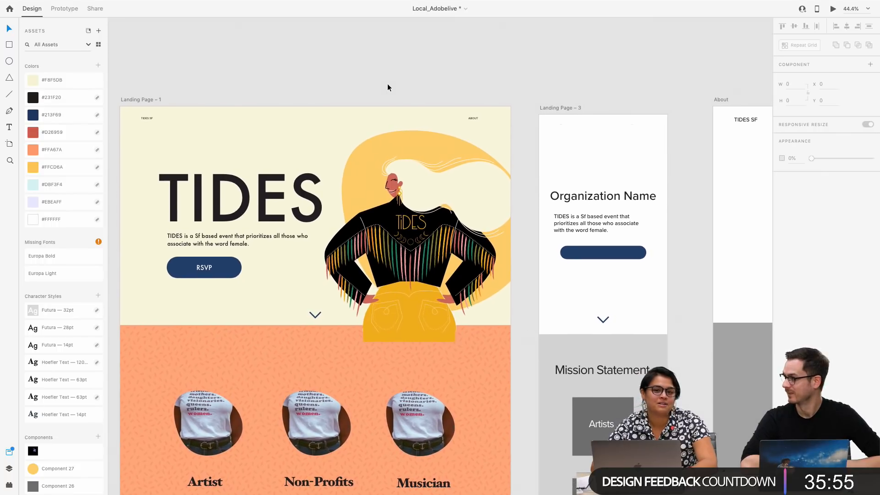
Shift the hand illustration beside Sound Matters slightly to X 25, Y 1961
{"action": "scroll", "coordinate": [387, 87], "scroll_direction": "down", "scroll_amount": 1}
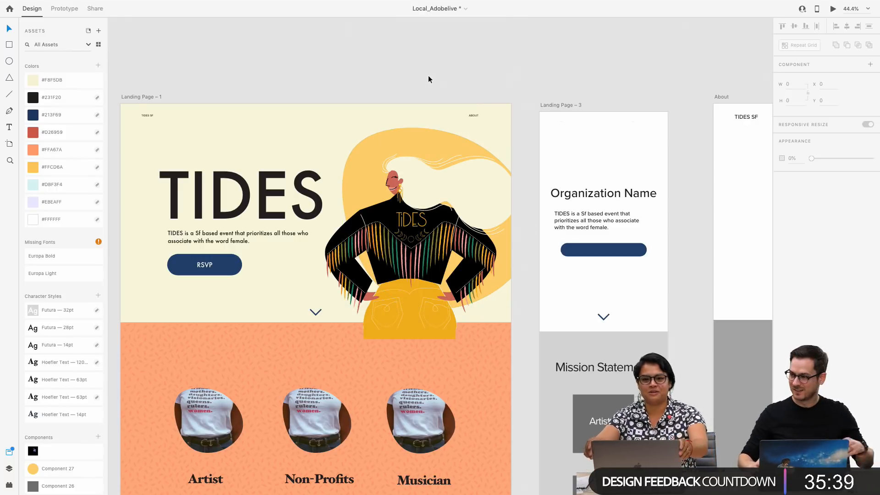
{"action": "scroll", "coordinate": [472, 57], "scroll_direction": "down", "scroll_amount": 2}
{"action": "scroll", "coordinate": [474, 64], "scroll_direction": "down", "scroll_amount": 3}
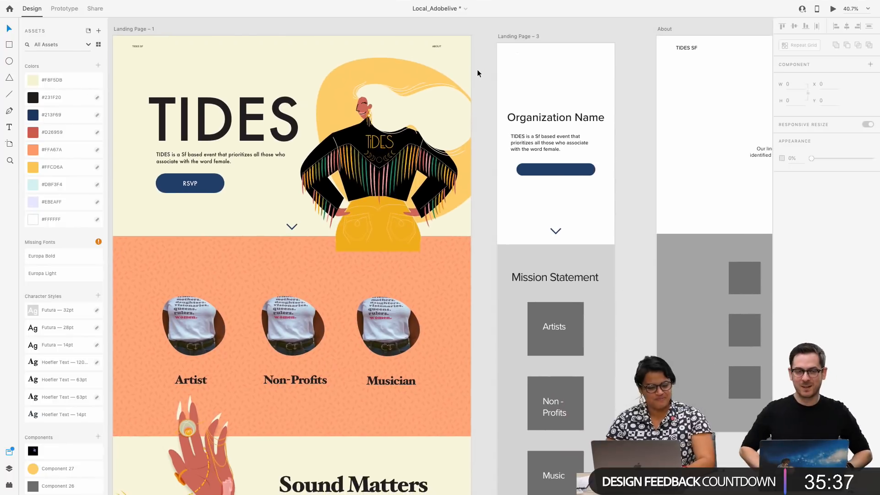
{"action": "scroll", "coordinate": [477, 69], "scroll_direction": "right", "scroll_amount": 5}
{"action": "scroll", "coordinate": [477, 70], "scroll_direction": "down", "scroll_amount": 3}
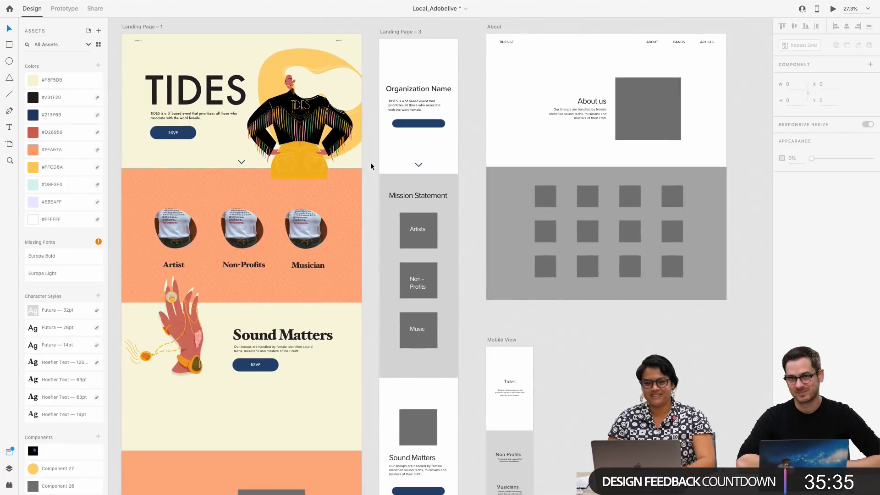
{"action": "scroll", "coordinate": [396, 197], "scroll_direction": "left", "scroll_amount": 5}
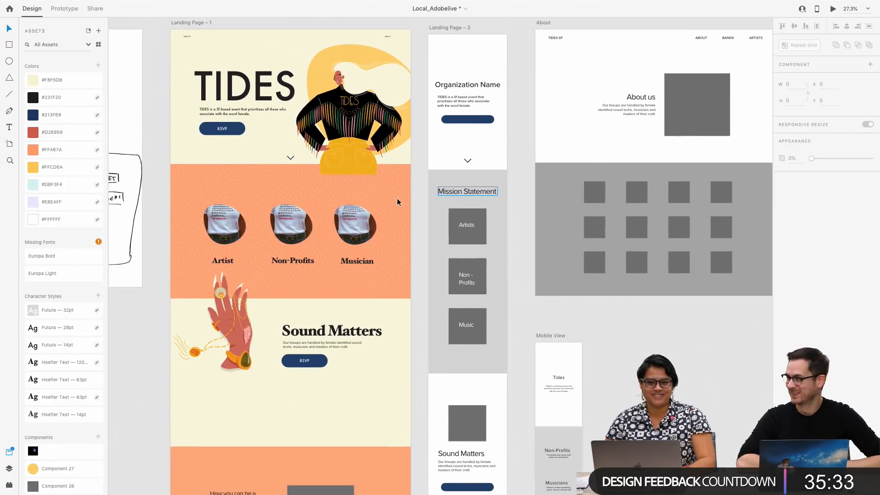
{"action": "scroll", "coordinate": [396, 198], "scroll_direction": "down", "scroll_amount": 3}
{"action": "scroll", "coordinate": [396, 201], "scroll_direction": "right", "scroll_amount": 1}
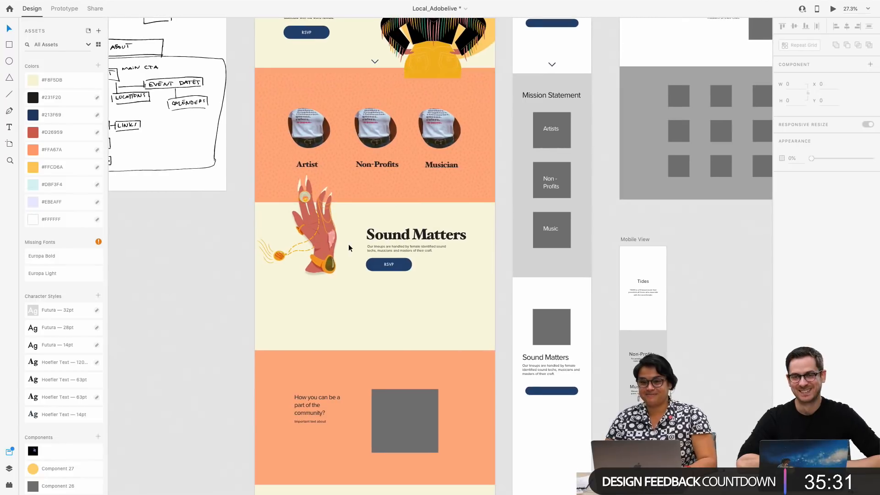
{"action": "scroll", "coordinate": [366, 265], "scroll_direction": "up", "scroll_amount": 3}
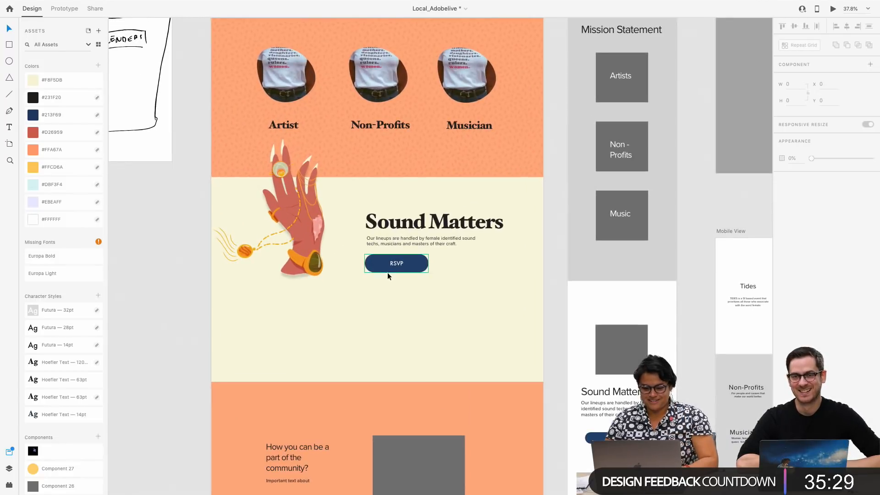
{"action": "scroll", "coordinate": [343, 279], "scroll_direction": "up", "scroll_amount": 3}
{"action": "left_click_drag", "start_coordinate": [305, 296], "coordinate": [308, 301]}
{"action": "scroll", "coordinate": [303, 304], "scroll_direction": "up", "scroll_amount": 10}
{"action": "scroll", "coordinate": [302, 305], "scroll_direction": "left", "scroll_amount": 5}
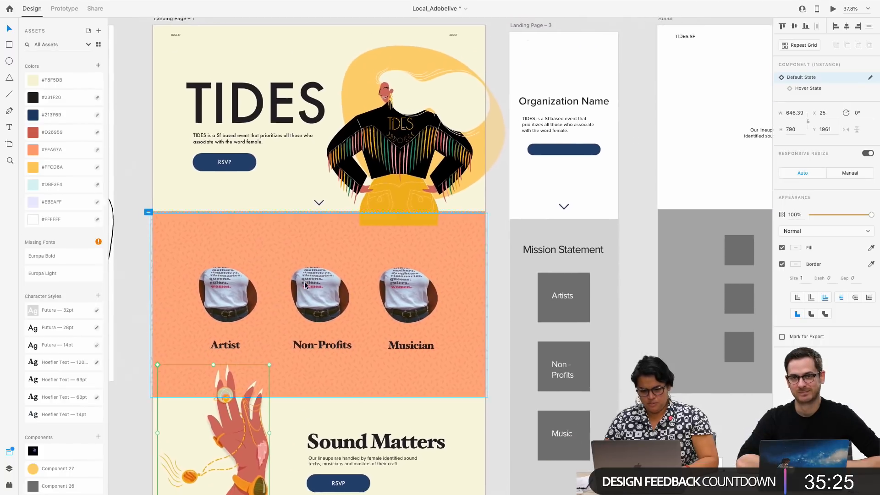
Delete the grey placeholder square from the orange community section near the end of Landing Page – 1
{"action": "scroll", "coordinate": [304, 282], "scroll_direction": "down", "scroll_amount": 20}
{"action": "scroll", "coordinate": [304, 281], "scroll_direction": "left", "scroll_amount": 5}
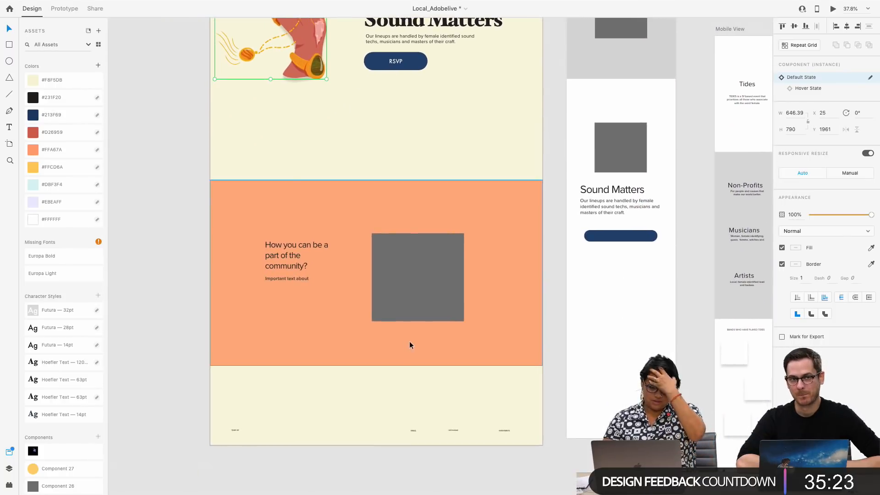
{"action": "left_click", "coordinate": [407, 286]}
{"action": "double_click", "coordinate": [408, 286]}
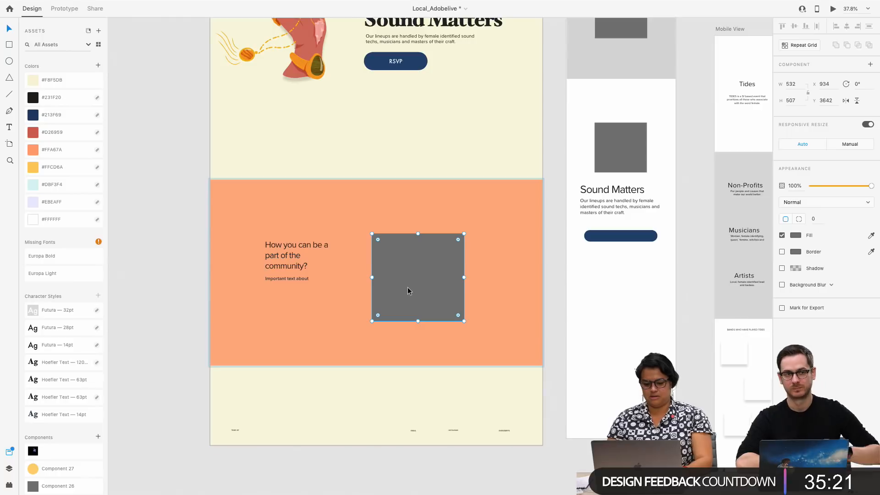
{"action": "key", "text": "Escape"}
{"action": "scroll", "coordinate": [408, 287], "scroll_direction": "down", "scroll_amount": 2}
{"action": "double_click", "coordinate": [407, 287]}
{"action": "key", "text": "Delete"}
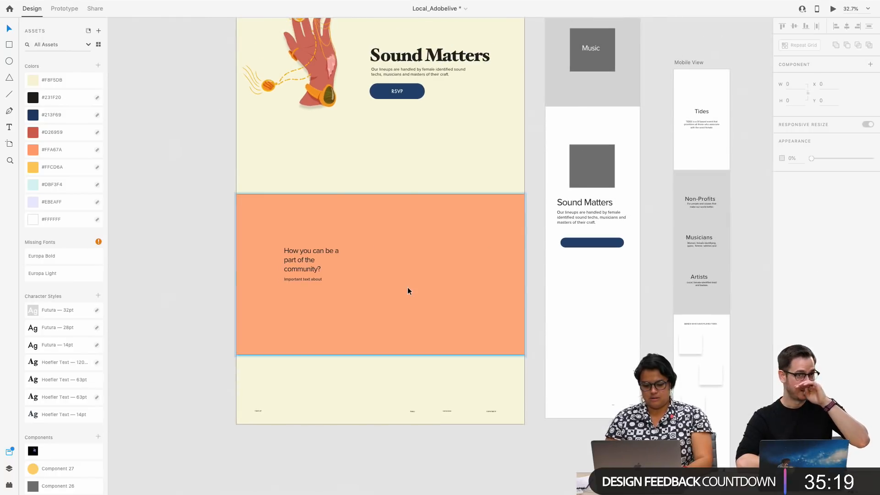
Review the artboards and examine how the woman illustration's hair meets the blob and the page edge
{"action": "scroll", "coordinate": [408, 287], "scroll_direction": "down", "scroll_amount": 6}
{"action": "scroll", "coordinate": [408, 286], "scroll_direction": "left", "scroll_amount": 10}
{"action": "scroll", "coordinate": [408, 286], "scroll_direction": "up", "scroll_amount": 3}
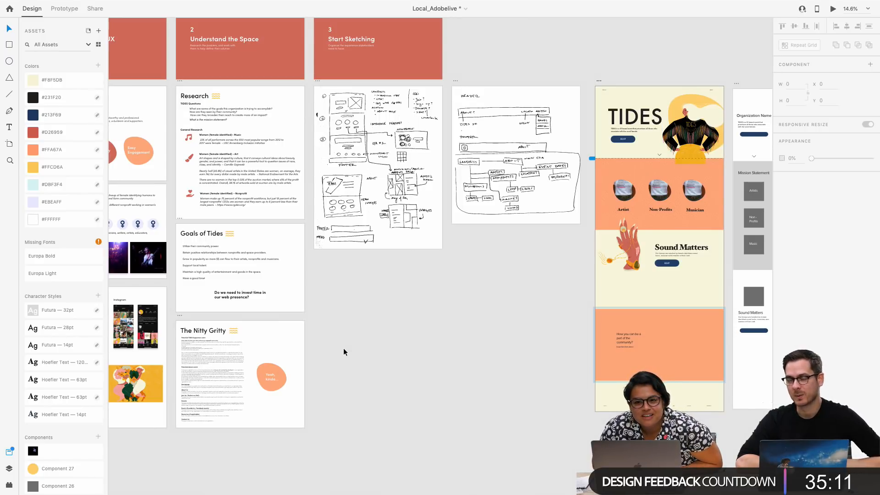
{"action": "scroll", "coordinate": [343, 351], "scroll_direction": "right", "scroll_amount": 5}
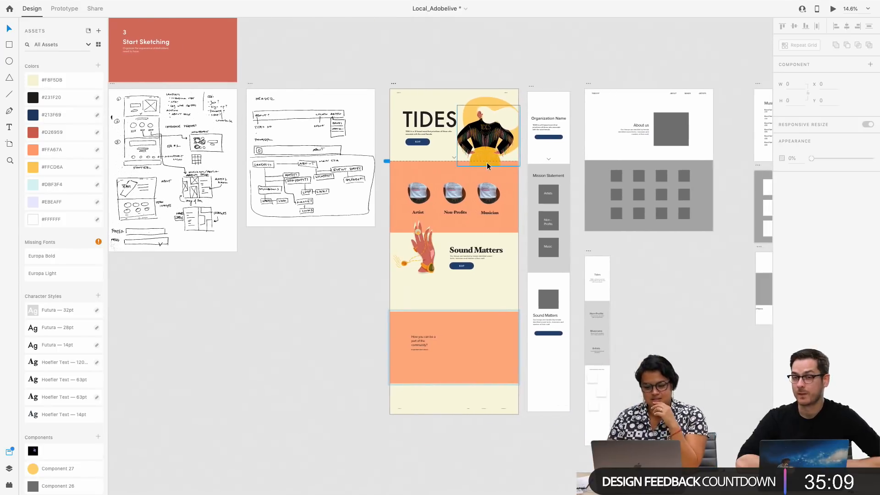
{"action": "scroll", "coordinate": [507, 117], "scroll_direction": "up", "scroll_amount": 6}
{"action": "left_click", "coordinate": [507, 117]}
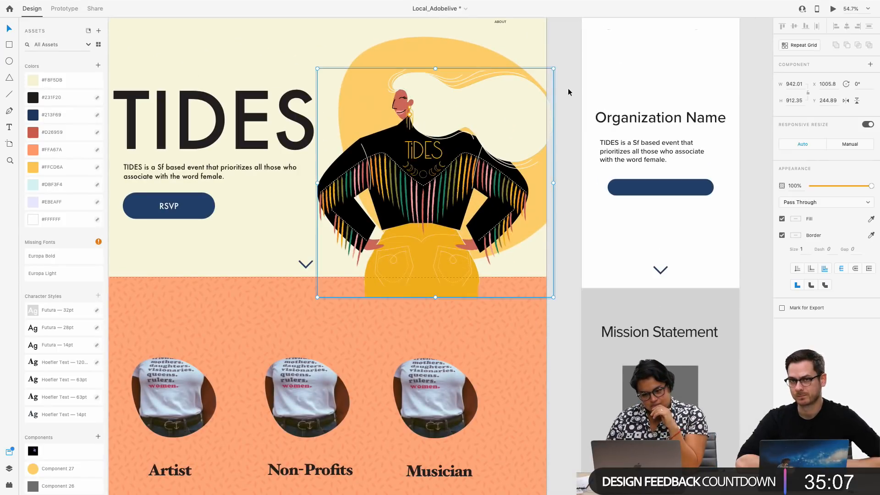
{"action": "scroll", "coordinate": [488, 108], "scroll_direction": "up", "scroll_amount": 3}
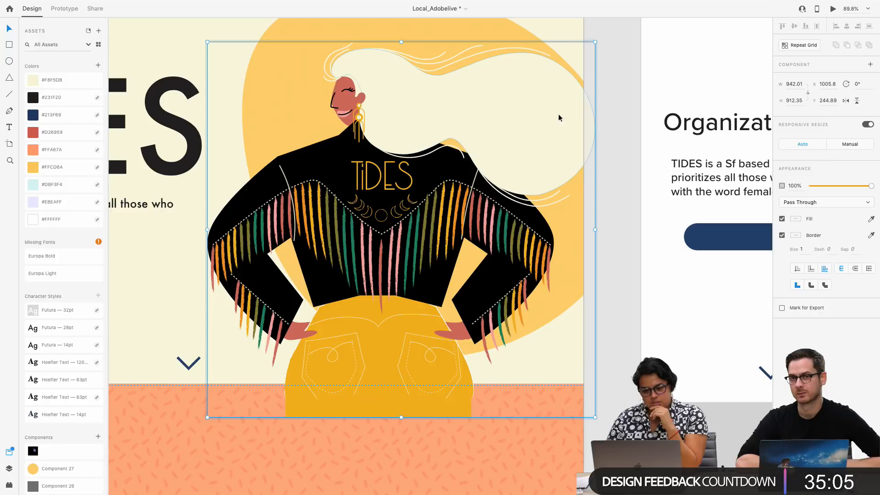
{"action": "left_click", "coordinate": [600, 116]}
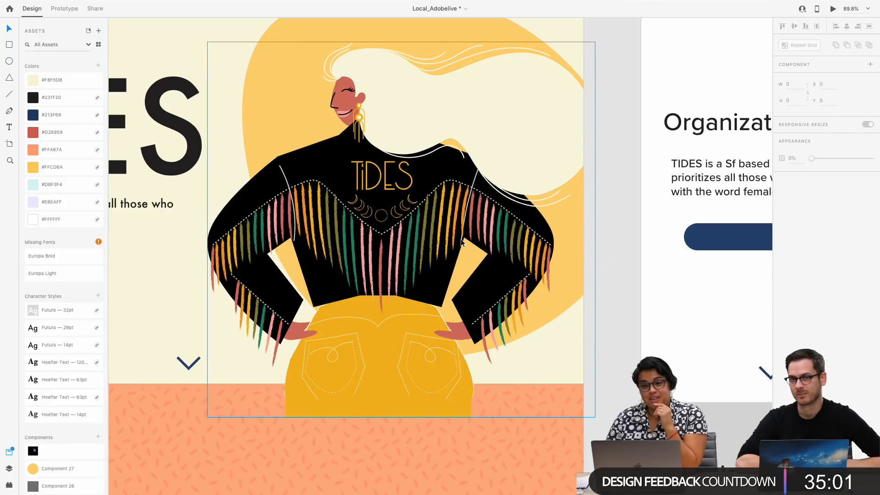
Copy the first two concert photos from the Who is TIDES? research artboard
{"action": "scroll", "coordinate": [460, 238], "scroll_direction": "left", "scroll_amount": 5}
{"action": "scroll", "coordinate": [460, 238], "scroll_direction": "down", "scroll_amount": 1}
{"action": "scroll", "coordinate": [460, 238], "scroll_direction": "down", "scroll_amount": 2}
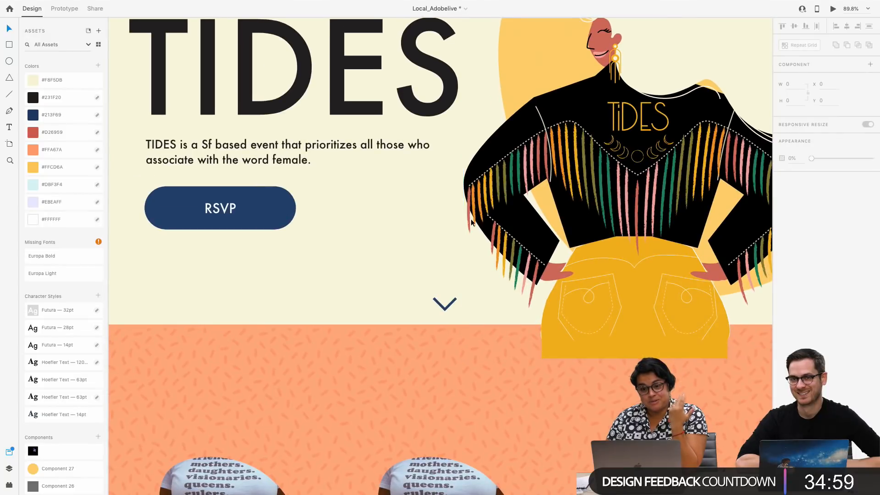
{"action": "scroll", "coordinate": [471, 224], "scroll_direction": "down", "scroll_amount": 2}
{"action": "scroll", "coordinate": [459, 272], "scroll_direction": "down", "scroll_amount": 5}
{"action": "scroll", "coordinate": [460, 272], "scroll_direction": "down", "scroll_amount": 3}
{"action": "scroll", "coordinate": [458, 275], "scroll_direction": "left", "scroll_amount": 10}
{"action": "scroll", "coordinate": [458, 276], "scroll_direction": "down", "scroll_amount": 2}
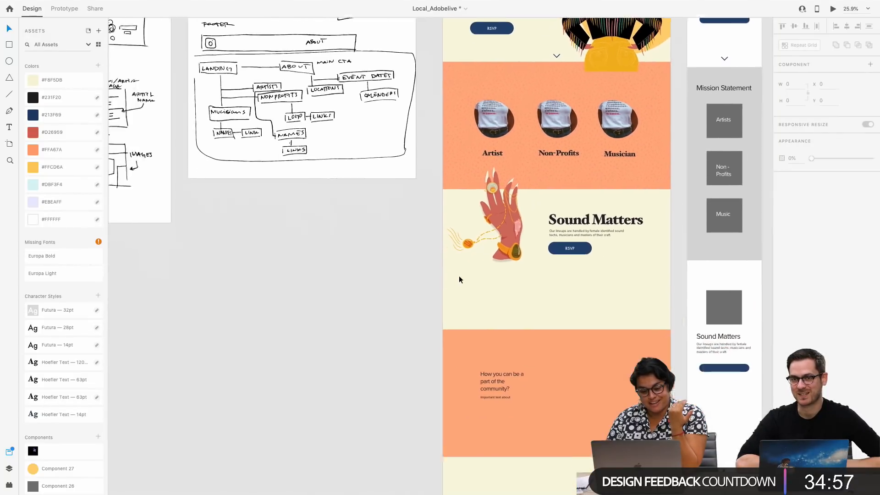
{"action": "scroll", "coordinate": [458, 276], "scroll_direction": "left", "scroll_amount": 5}
{"action": "scroll", "coordinate": [458, 276], "scroll_direction": "down", "scroll_amount": 3}
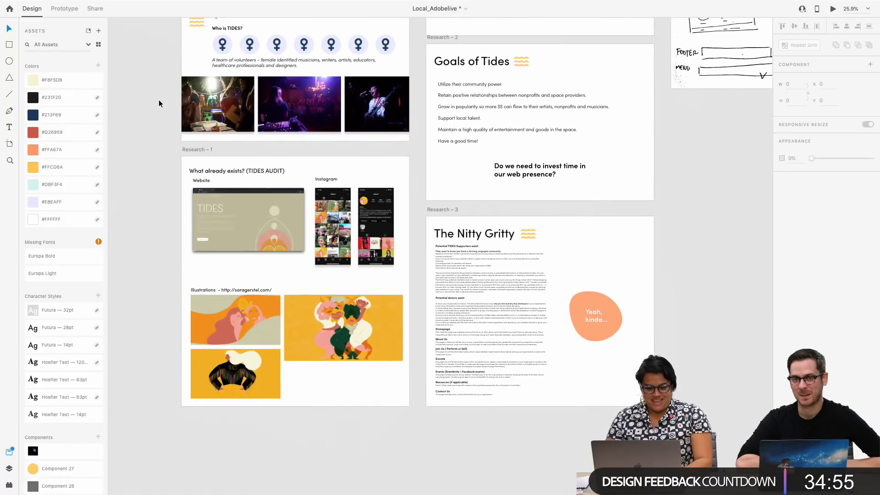
{"action": "left_click", "coordinate": [183, 95]}
{"action": "left_click", "coordinate": [305, 125], "text": "shift"}
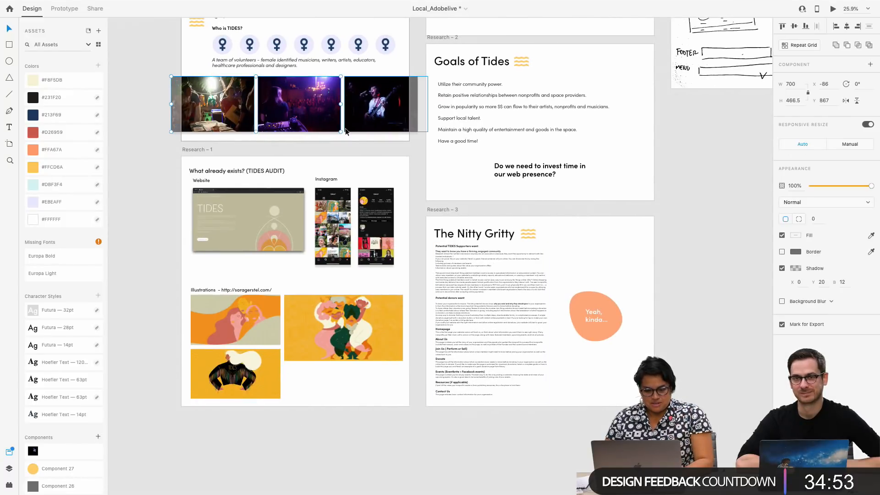
Paste the two concert photos onto Landing Page – 1 and place them across the boundary between the Sound Matters and community sections
{"action": "scroll", "coordinate": [345, 131], "scroll_direction": "right", "scroll_amount": 8}
{"action": "scroll", "coordinate": [324, 151], "scroll_direction": "up", "scroll_amount": 5}
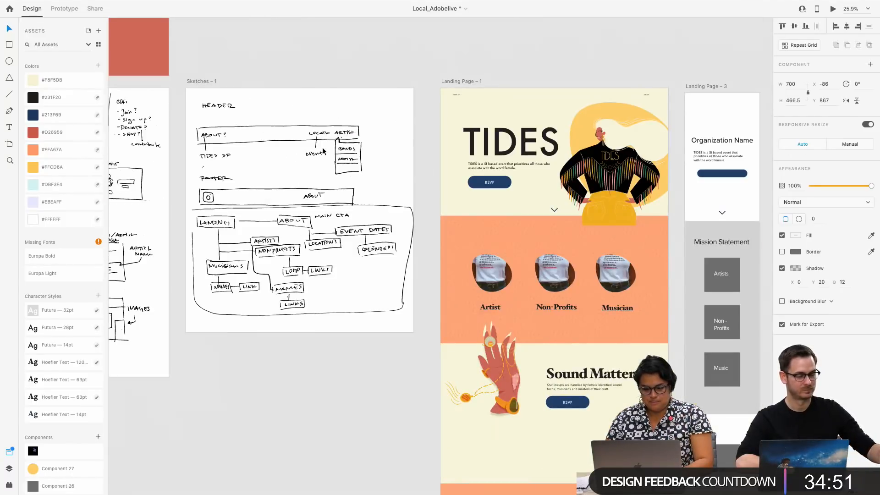
{"action": "left_click", "coordinate": [462, 82]}
{"action": "scroll", "coordinate": [463, 82], "scroll_direction": "down", "scroll_amount": 3}
{"action": "scroll", "coordinate": [463, 82], "scroll_direction": "right", "scroll_amount": 3}
{"action": "key", "text": "super+v"}
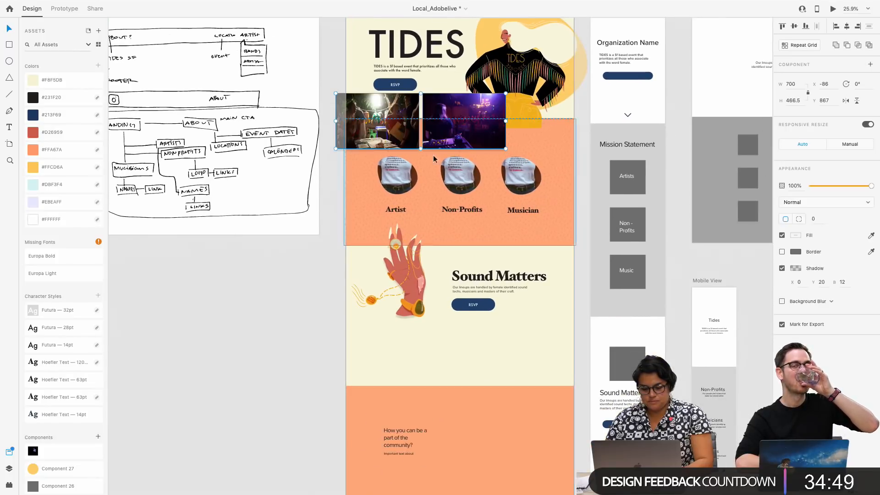
{"action": "left_click_drag", "start_coordinate": [438, 138], "coordinate": [503, 419]}
{"action": "left_click", "coordinate": [503, 419]}
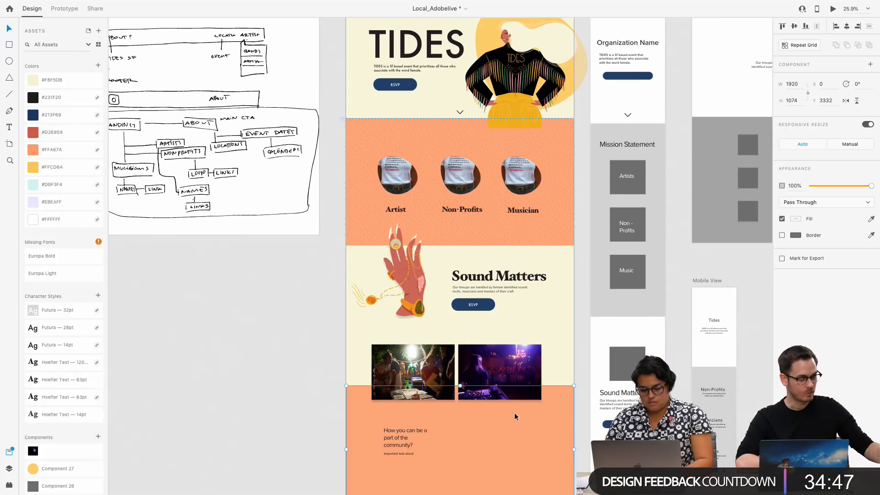
Enlarge the purple-lit concert photo and offset it down and to the right, and lower the other concert photo slightly
{"action": "left_click_drag", "start_coordinate": [537, 352], "coordinate": [564, 364]}
{"action": "scroll", "coordinate": [435, 348], "scroll_direction": "down", "scroll_amount": 2}
{"action": "left_click", "coordinate": [422, 343]}
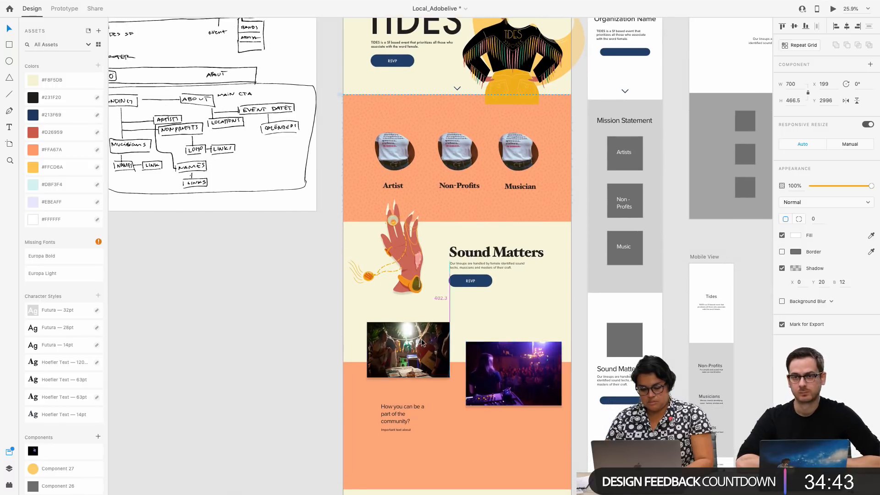
{"action": "left_click_drag", "start_coordinate": [422, 343], "coordinate": [422, 347]}
{"action": "left_click", "coordinate": [408, 415]}
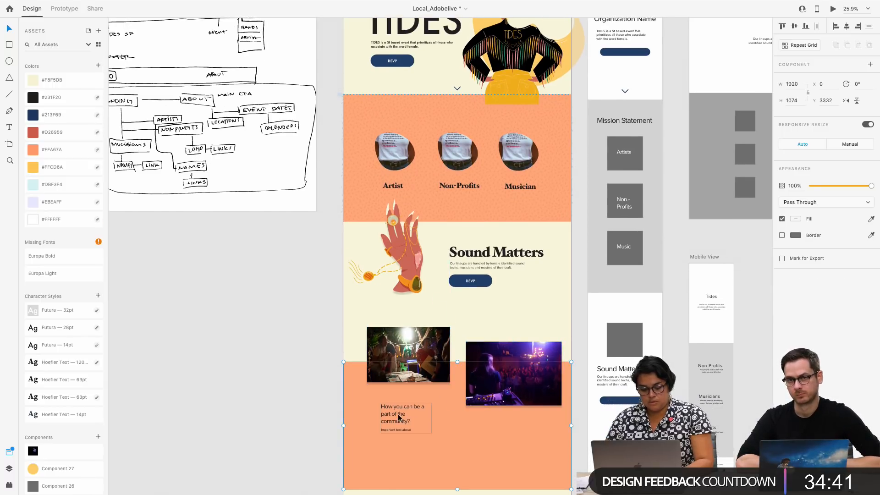
Shift the left concert photo slightly left and try scaling it down
{"action": "double_click", "coordinate": [398, 416]}
{"action": "left_click", "coordinate": [296, 393]}
{"action": "scroll", "coordinate": [296, 393], "scroll_direction": "down", "scroll_amount": 4}
{"action": "scroll", "coordinate": [296, 393], "scroll_direction": "right", "scroll_amount": 2}
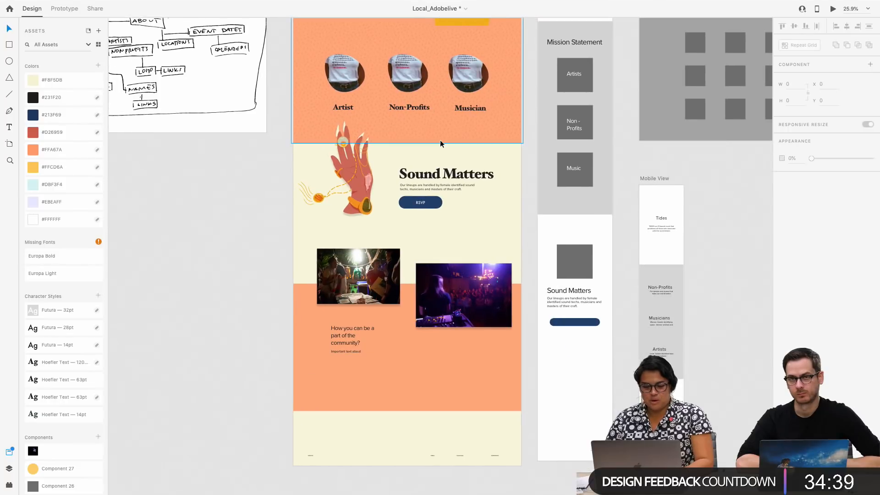
{"action": "left_click_drag", "start_coordinate": [357, 251], "coordinate": [354, 245]}
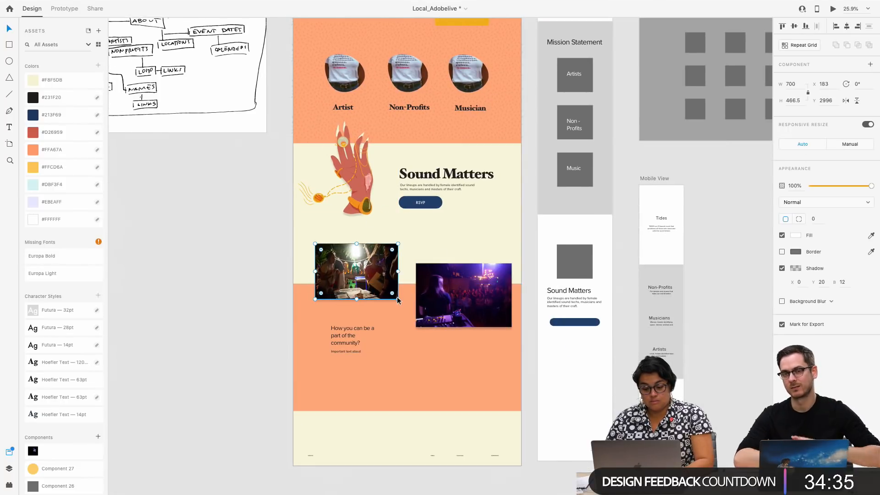
{"action": "left_click_drag", "start_coordinate": [395, 297], "coordinate": [380, 280]}
{"action": "key", "text": "super+z"}
Move the hand illustration beside Sound Matters right and up to X 99, Y 1930
{"action": "left_click", "coordinate": [359, 178]}
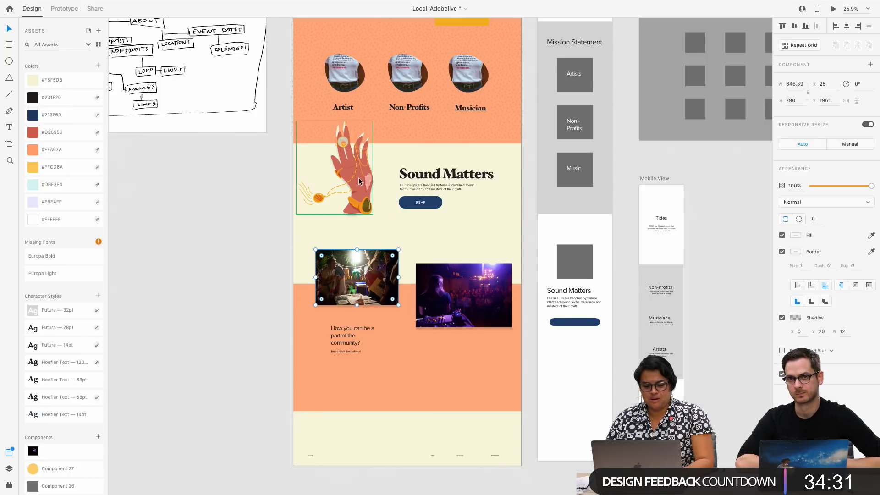
{"action": "left_click_drag", "start_coordinate": [358, 177], "coordinate": [365, 174]}
{"action": "scroll", "coordinate": [378, 227], "scroll_direction": "up", "scroll_amount": 5}
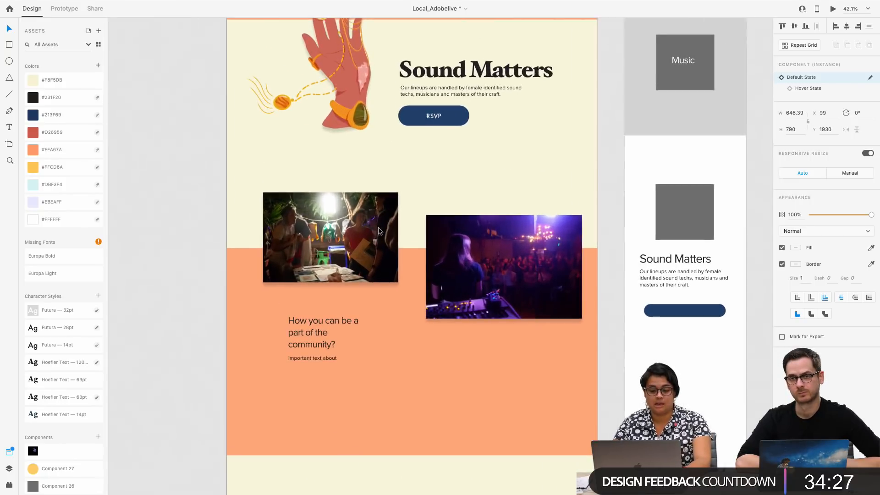
Apply the Hoefler Text 63pt character style to the "How you can be a part of the community?" heading and resize its box to 484 × 220
{"action": "scroll", "coordinate": [378, 226], "scroll_direction": "down", "scroll_amount": 3}
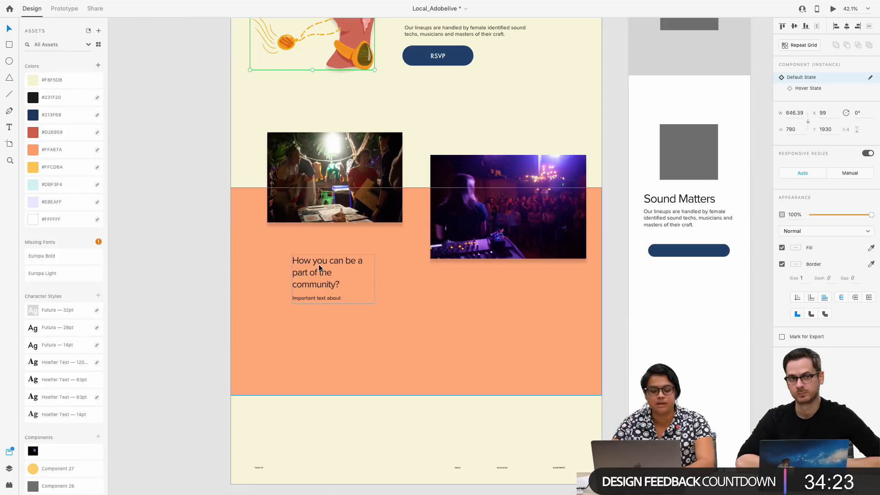
{"action": "left_click", "coordinate": [321, 277]}
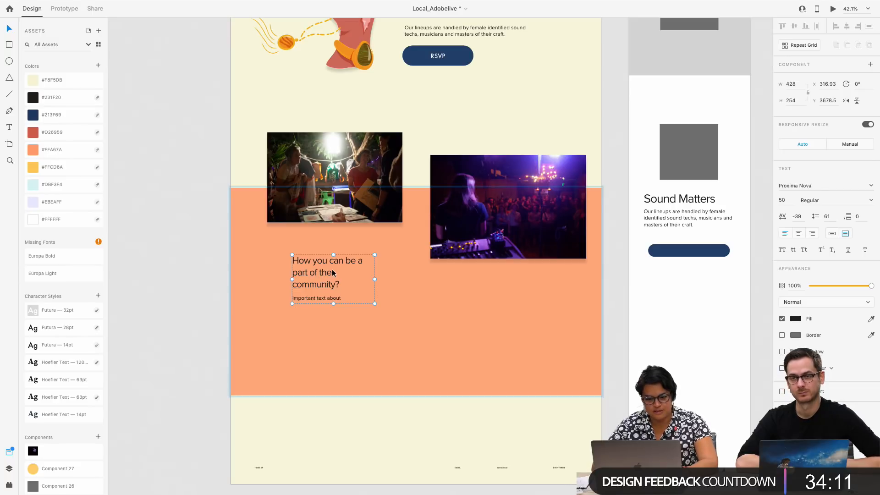
{"action": "triple_click", "coordinate": [333, 273]}
{"action": "left_click", "coordinate": [61, 392]}
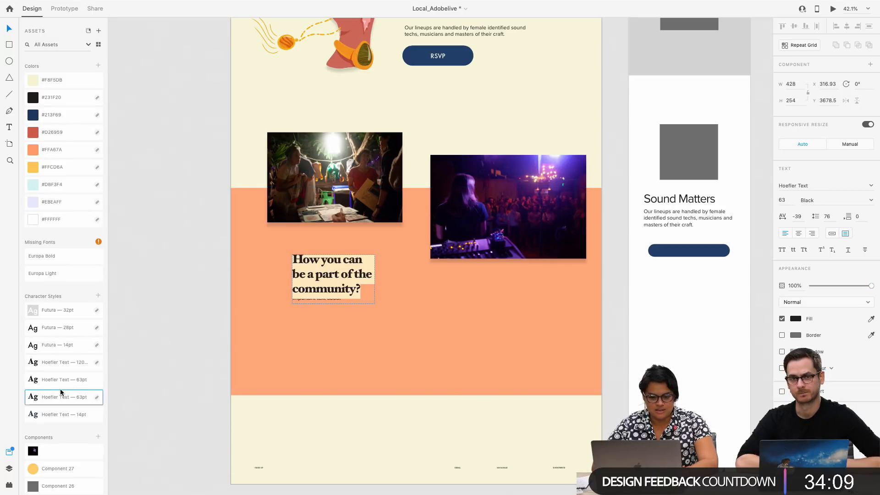
{"action": "key", "text": "Escape"}
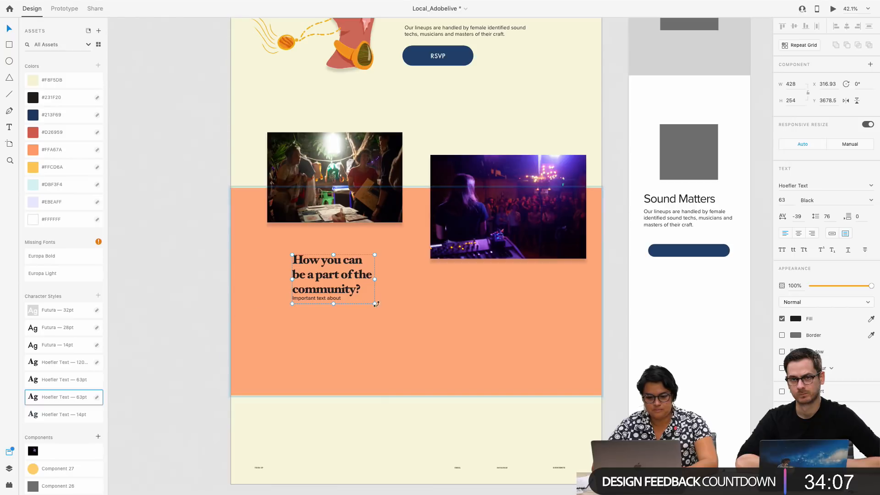
{"action": "mouse_move", "coordinate": [374, 304]}
{"action": "left_mouse_down"}
{"action": "mouse_move", "coordinate": [421, 308]}
{"action": "mouse_move", "coordinate": [408, 316]}
{"action": "mouse_move", "coordinate": [386, 297]}
{"action": "left_mouse_up"}
Shorten the line below the community heading to "Important text"
{"action": "scroll", "coordinate": [306, 312], "scroll_direction": "up", "scroll_amount": 10}
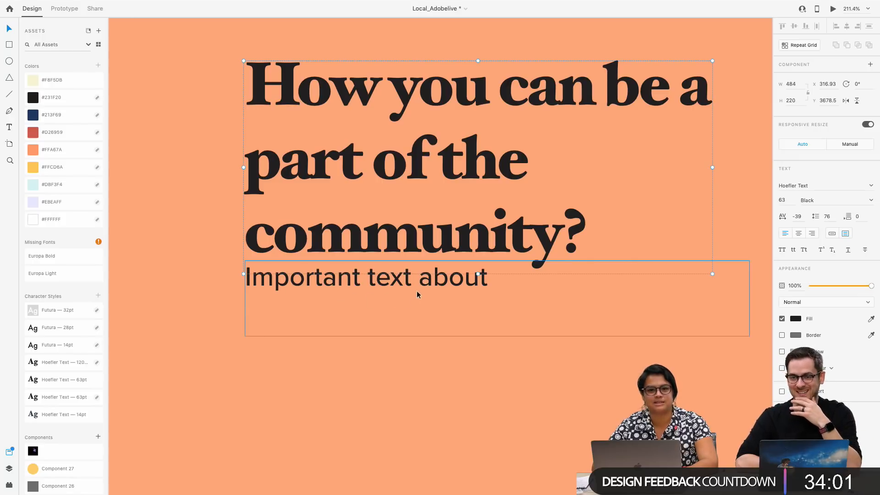
{"action": "double_click", "coordinate": [435, 286]}
{"action": "left_click", "coordinate": [388, 342]}
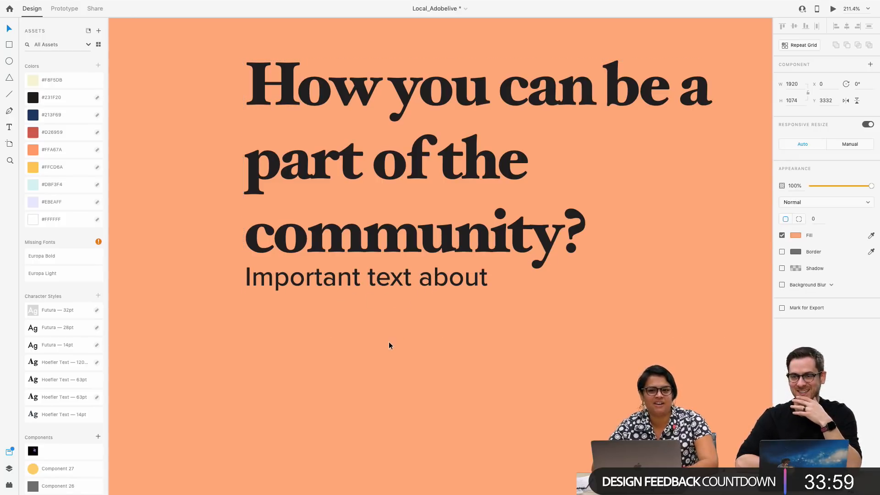
{"action": "left_click_drag", "start_coordinate": [405, 286], "coordinate": [523, 301]}
{"action": "scroll", "coordinate": [406, 319], "scroll_direction": "down", "scroll_amount": 5}
{"action": "double_click", "coordinate": [428, 305]}
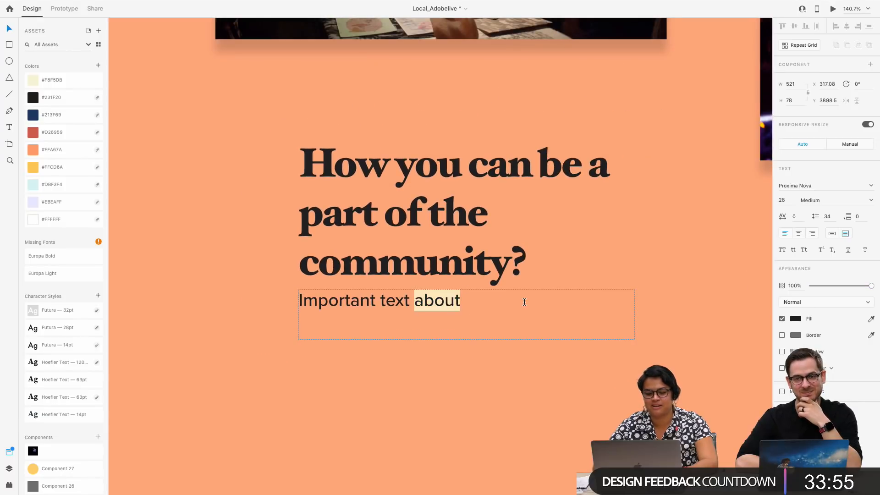
{"action": "type", "text": "\\"}
{"action": "left_click", "coordinate": [226, 265]}
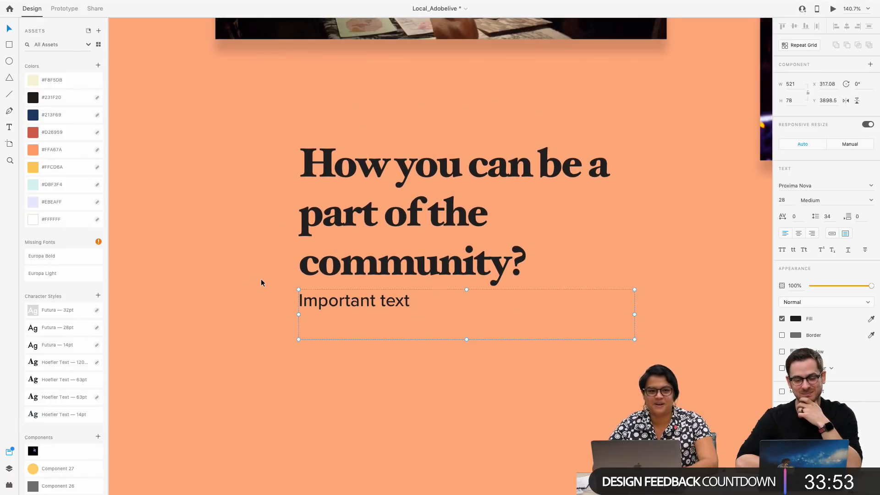
Move the community heading and its supporting line together down to X 322.93, Y 3824.5, leaving more space below the photos
{"action": "scroll", "coordinate": [260, 278], "scroll_direction": "down", "scroll_amount": 5}
{"action": "scroll", "coordinate": [261, 278], "scroll_direction": "right", "scroll_amount": 3}
{"action": "scroll", "coordinate": [260, 278], "scroll_direction": "up", "scroll_amount": 2}
{"action": "left_click", "coordinate": [298, 279]}
{"action": "mouse_move", "coordinate": [298, 279]}
{"action": "left_mouse_down"}
{"action": "mouse_move", "coordinate": [299, 293]}
{"action": "mouse_move", "coordinate": [301, 283]}
{"action": "left_mouse_up"}
{"action": "key", "text": "super+z"}
{"action": "left_click", "coordinate": [230, 364], "text": "shift"}
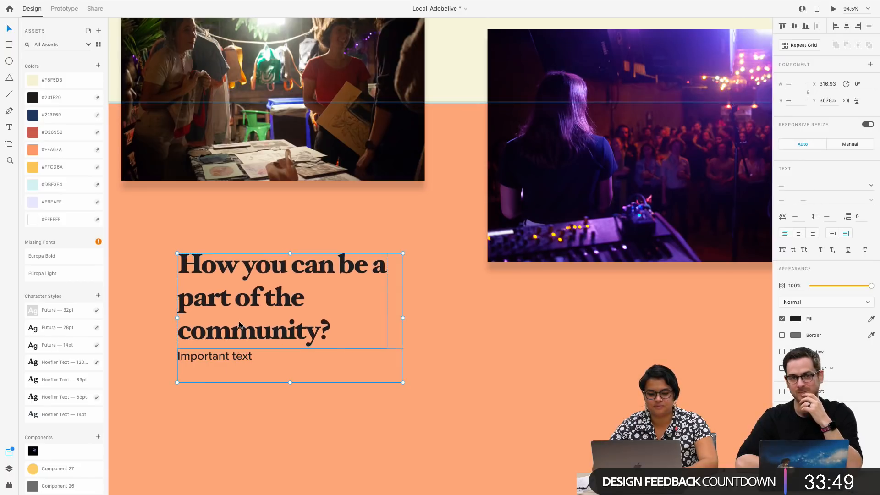
{"action": "left_click_drag", "start_coordinate": [238, 320], "coordinate": [241, 384]}
{"action": "scroll", "coordinate": [241, 382], "scroll_direction": "down", "scroll_amount": 3}
{"action": "scroll", "coordinate": [241, 382], "scroll_direction": "down", "scroll_amount": 3}
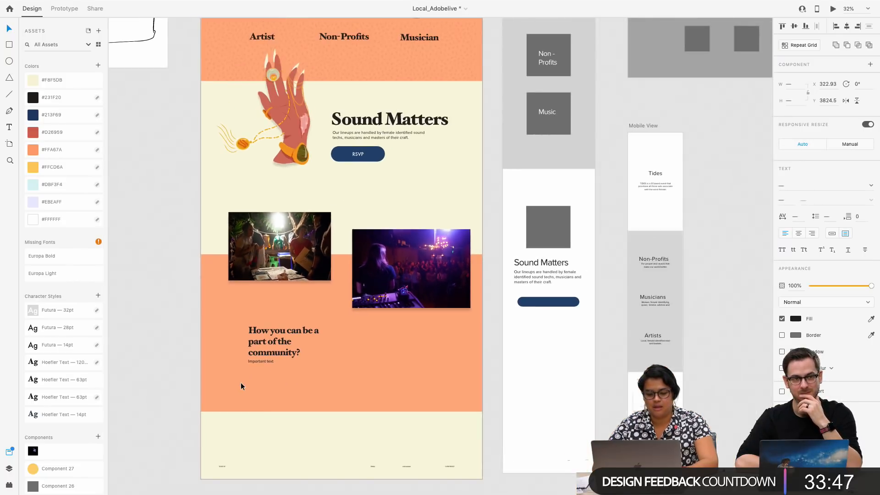
{"action": "scroll", "coordinate": [246, 390], "scroll_direction": "down", "scroll_amount": 2}
{"action": "scroll", "coordinate": [246, 389], "scroll_direction": "right", "scroll_amount": 1}
{"action": "left_click", "coordinate": [252, 381]}
{"action": "left_click_drag", "start_coordinate": [252, 374], "coordinate": [253, 348]}
Return to the top of Landing Page – 1 and open the prototype preview to check the branded design
{"action": "left_click", "coordinate": [261, 216]}
{"action": "scroll", "coordinate": [260, 215], "scroll_direction": "up", "scroll_amount": 5}
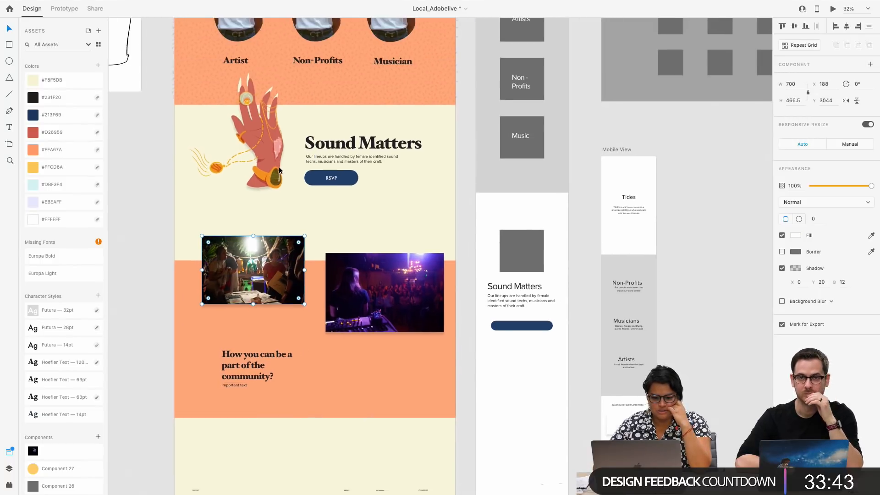
{"action": "scroll", "coordinate": [224, 184], "scroll_direction": "up", "scroll_amount": 2}
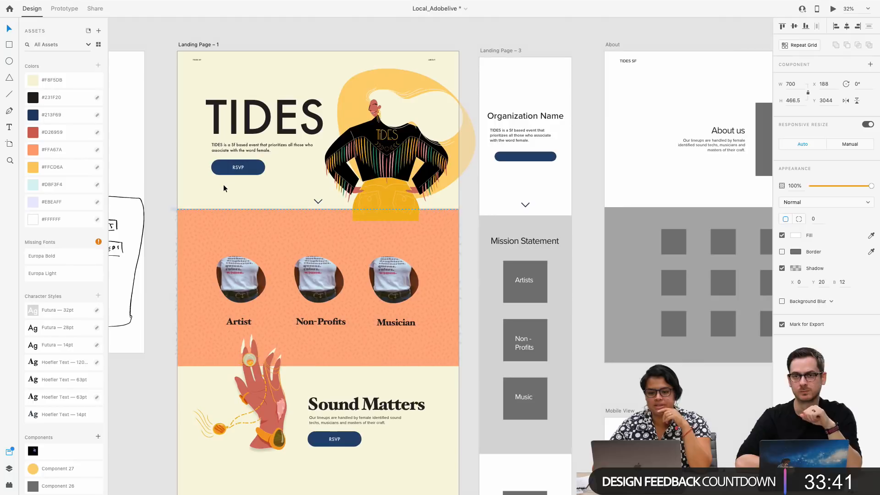
{"action": "left_click", "coordinate": [832, 10]}
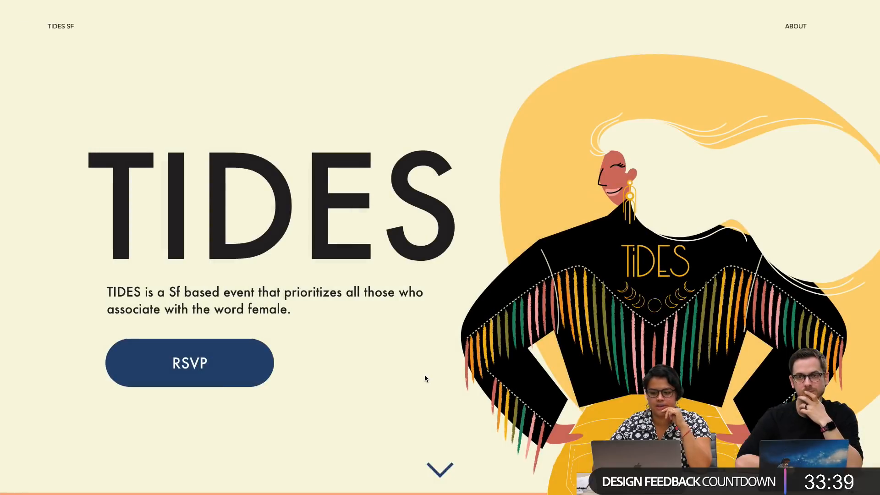
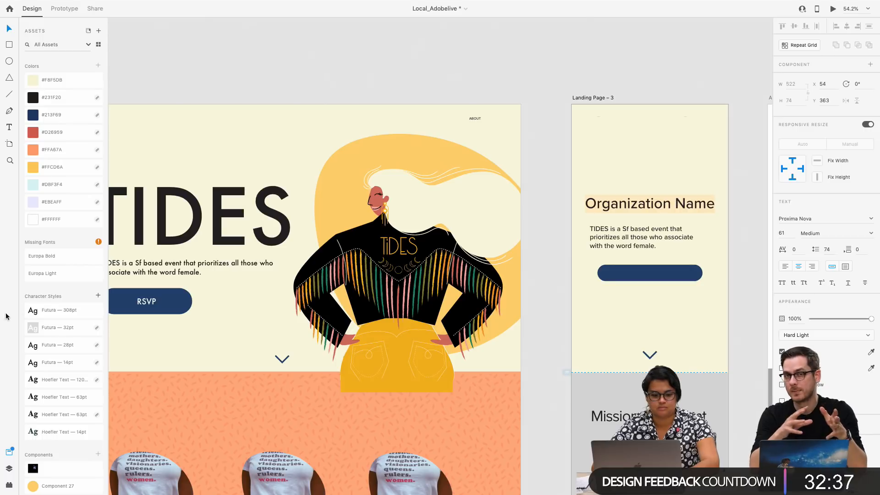
Apply the Futura 308pt character style to the Organization Name heading on Landing Page – 3 and change its text to "TIDES"
{"action": "left_click", "coordinate": [35, 310]}
{"action": "type", "text": "TIDES"}
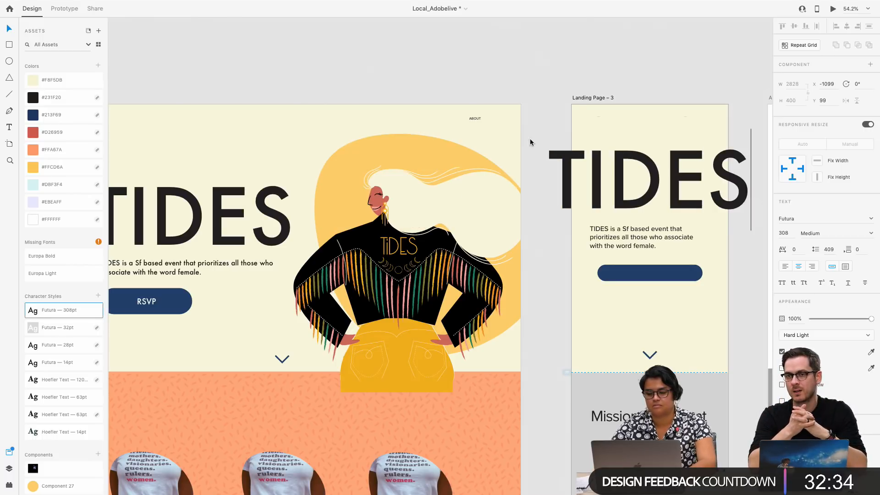
{"action": "key", "text": "Escape"}
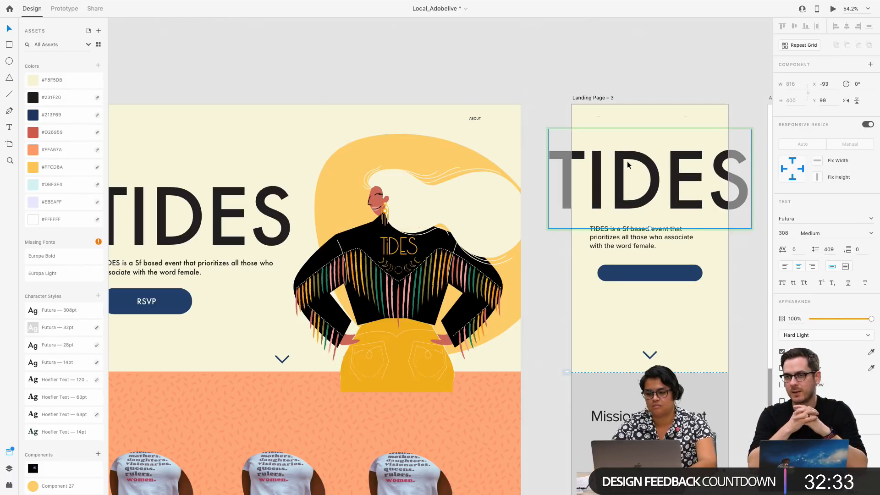
Scale the TIDES heading down to fit inside Landing Page – 3 with side margins, and move it down just above the tagline
{"action": "left_click_drag", "start_coordinate": [648, 227], "coordinate": [648, 204]}
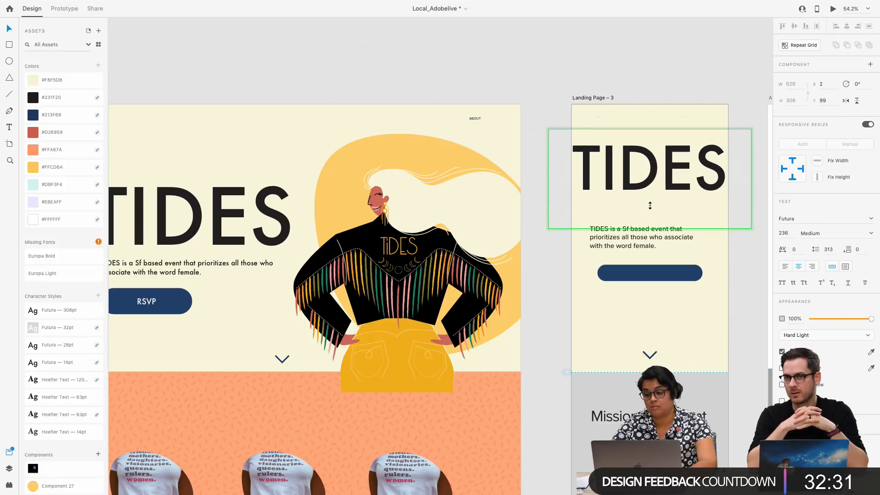
{"action": "left_click", "coordinate": [655, 98]}
{"action": "left_click_drag", "start_coordinate": [649, 155], "coordinate": [649, 174]}
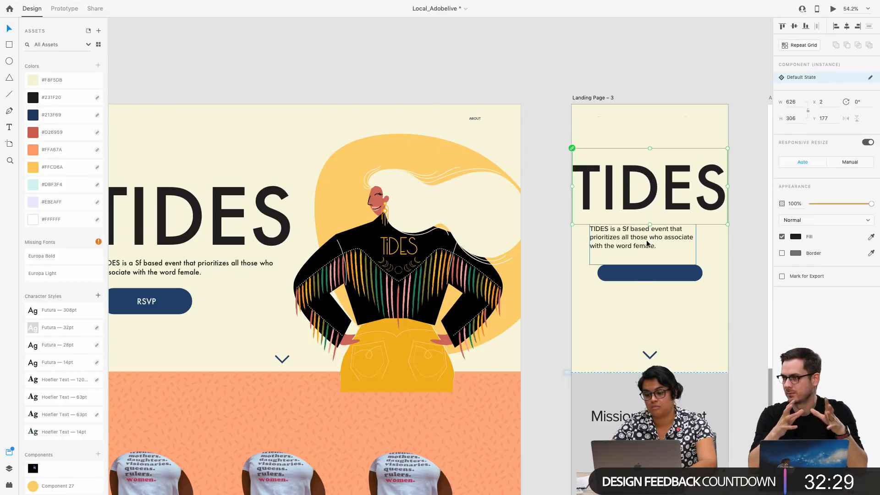
{"action": "mouse_move", "coordinate": [651, 224]}
{"action": "left_mouse_down"}
{"action": "mouse_move", "coordinate": [636, 184]}
{"action": "mouse_move", "coordinate": [653, 198]}
{"action": "left_mouse_up"}
Apply the Futura 14pt character style to the tagline under the TIDES heading on Landing Page – 3
{"action": "left_click", "coordinate": [616, 236]}
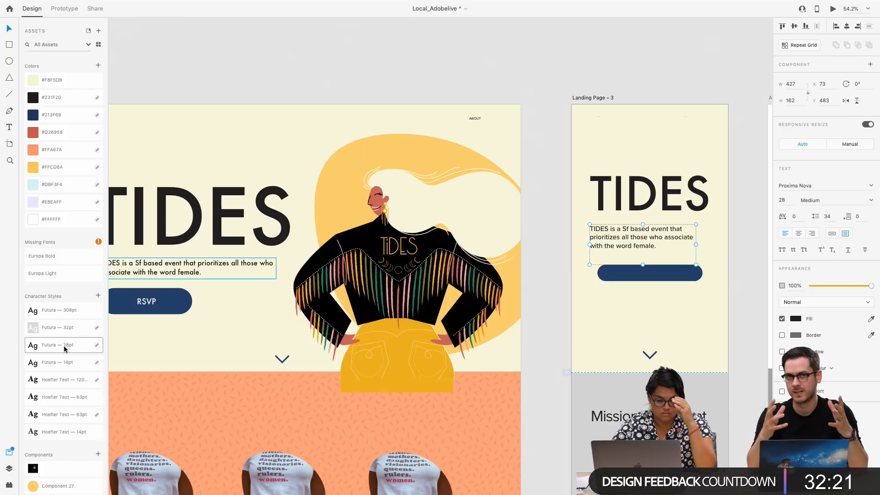
{"action": "left_click", "coordinate": [65, 363]}
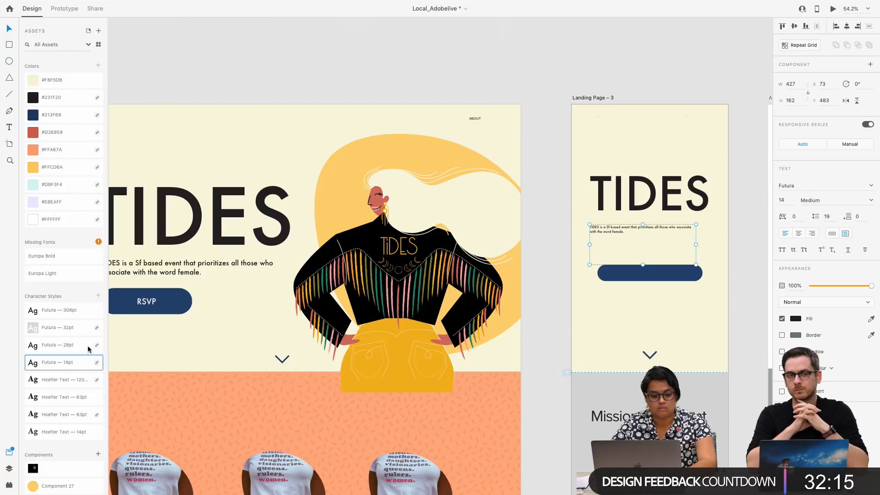
Compare the tagline size and hero layout on Landing Page – 1 with the narrow Landing Page – 3 version
{"action": "scroll", "coordinate": [368, 234], "scroll_direction": "left", "scroll_amount": 3}
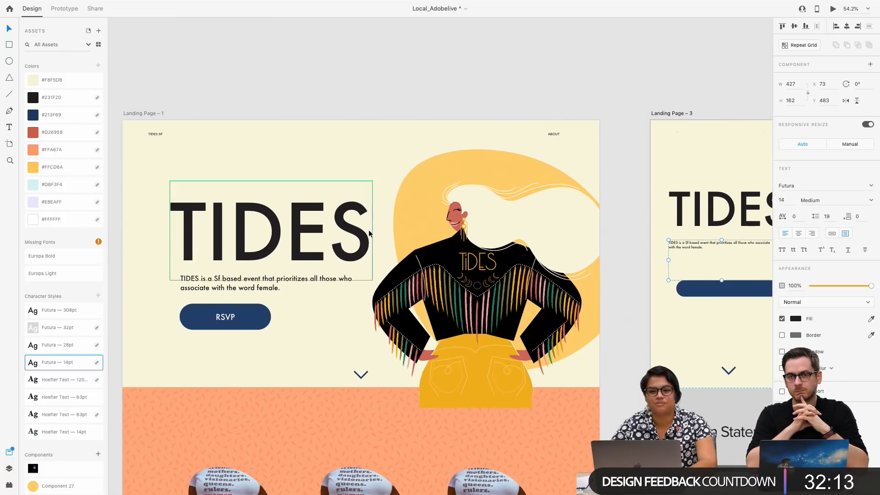
{"action": "scroll", "coordinate": [368, 278], "scroll_direction": "up", "scroll_amount": 3}
{"action": "scroll", "coordinate": [368, 278], "scroll_direction": "left", "scroll_amount": 4}
{"action": "scroll", "coordinate": [368, 277], "scroll_direction": "right", "scroll_amount": 2}
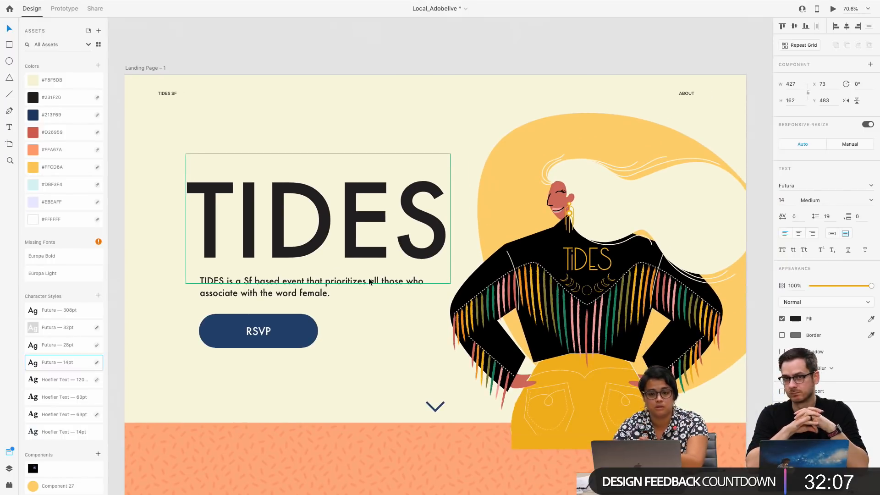
{"action": "scroll", "coordinate": [383, 332], "scroll_direction": "right", "scroll_amount": 5}
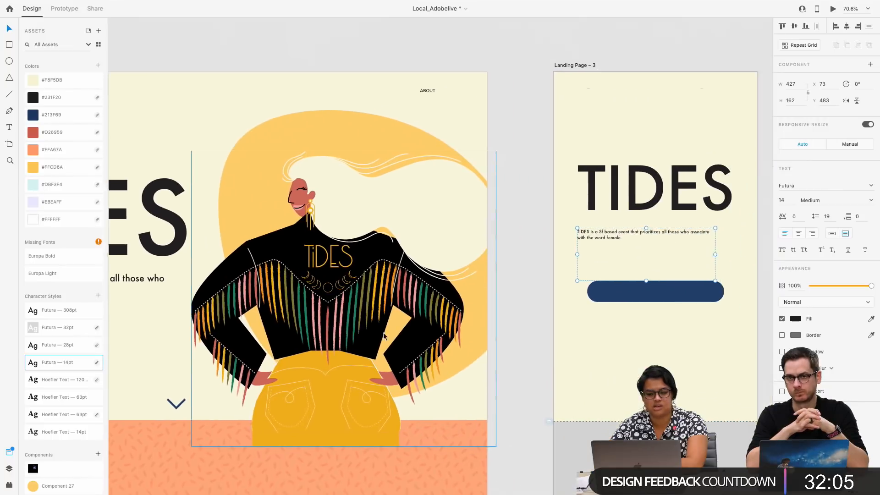
{"action": "scroll", "coordinate": [383, 331], "scroll_direction": "right", "scroll_amount": 3}
{"action": "scroll", "coordinate": [485, 243], "scroll_direction": "right", "scroll_amount": 2}
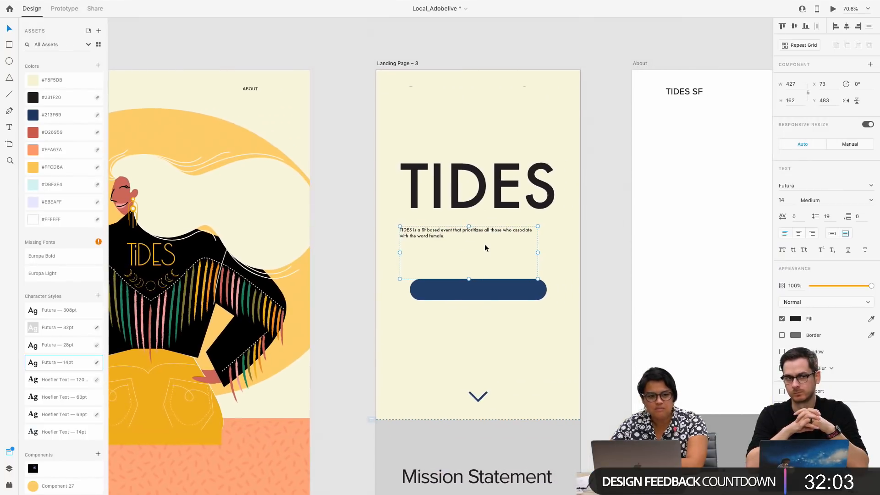
{"action": "scroll", "coordinate": [485, 244], "scroll_direction": "up", "scroll_amount": 2}
{"action": "scroll", "coordinate": [485, 244], "scroll_direction": "down", "scroll_amount": 2}
{"action": "scroll", "coordinate": [485, 244], "scroll_direction": "right", "scroll_amount": 1}
{"action": "scroll", "coordinate": [485, 243], "scroll_direction": "up", "scroll_amount": 5}
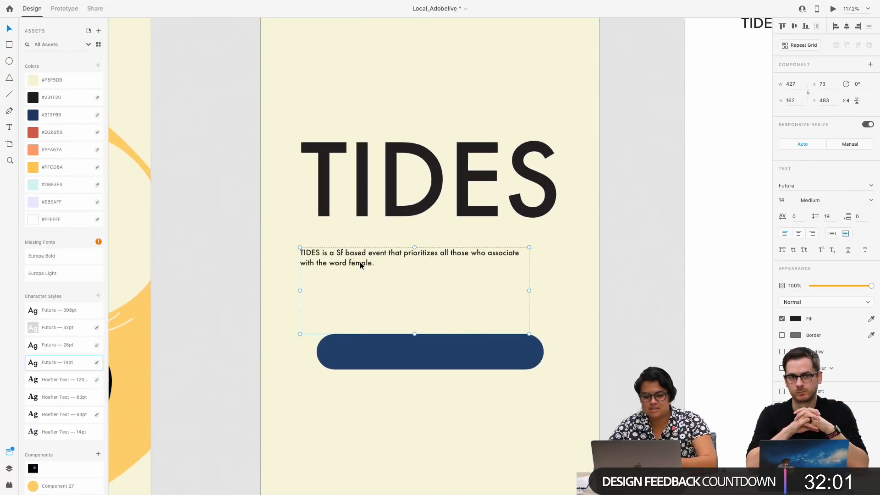
{"action": "scroll", "coordinate": [353, 262], "scroll_direction": "up", "scroll_amount": 2}
{"action": "scroll", "coordinate": [353, 262], "scroll_direction": "right", "scroll_amount": 1}
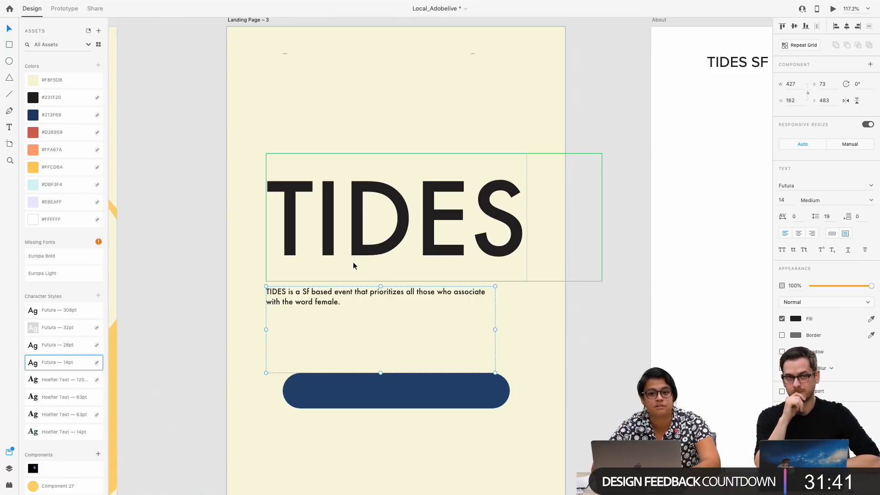
{"action": "double_click", "coordinate": [331, 303]}
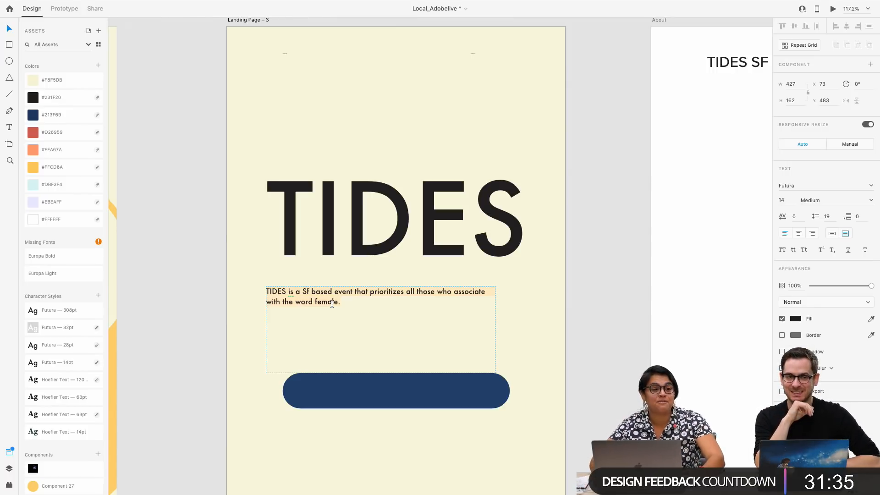
{"action": "left_click", "coordinate": [184, 235]}
{"action": "scroll", "coordinate": [184, 235], "scroll_direction": "left", "scroll_amount": 14}
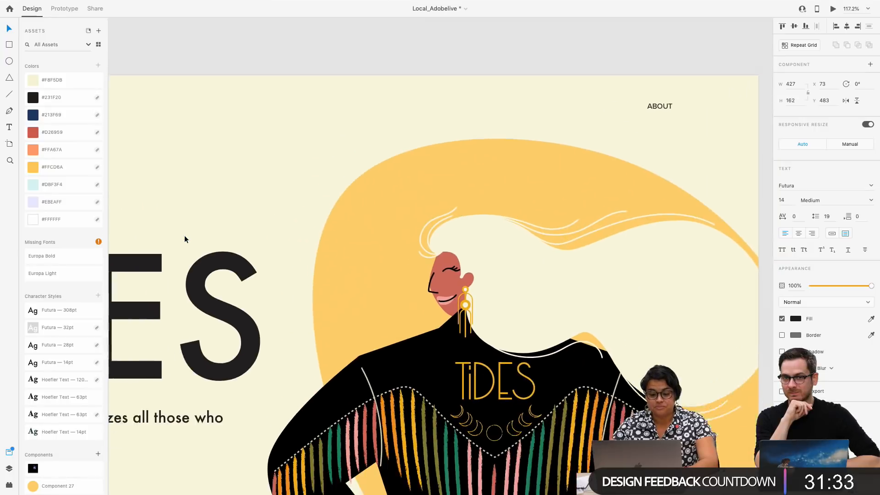
{"action": "scroll", "coordinate": [184, 235], "scroll_direction": "down", "scroll_amount": 5}
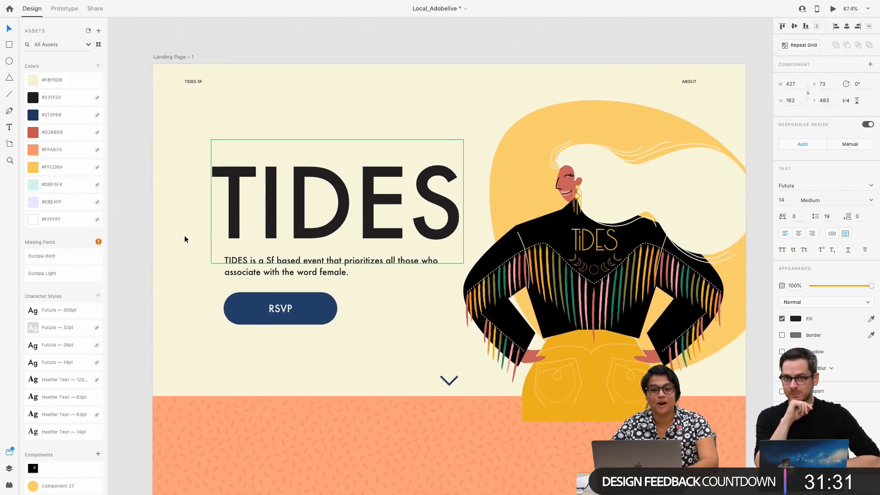
{"action": "scroll", "coordinate": [184, 235], "scroll_direction": "right", "scroll_amount": 1}
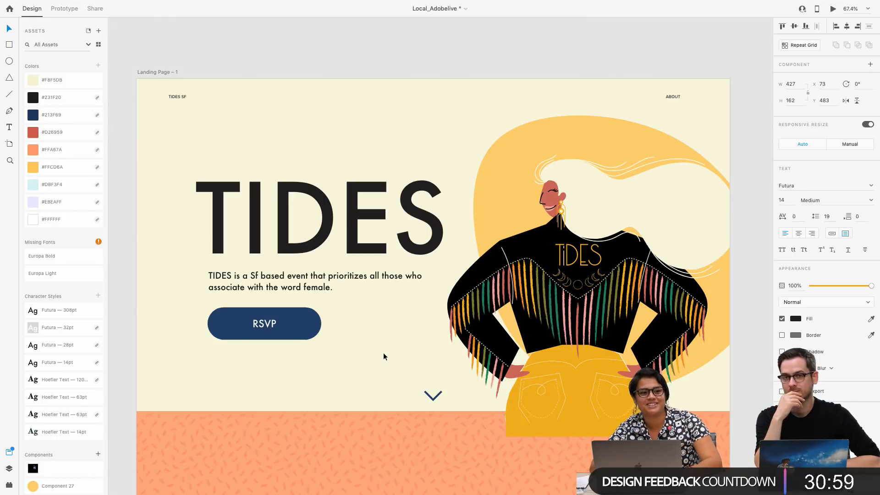
Delete the blank navy button beneath the tagline on Landing Page – 3
{"action": "scroll", "coordinate": [383, 353], "scroll_direction": "right", "scroll_amount": 6}
{"action": "scroll", "coordinate": [386, 320], "scroll_direction": "right", "scroll_amount": 5}
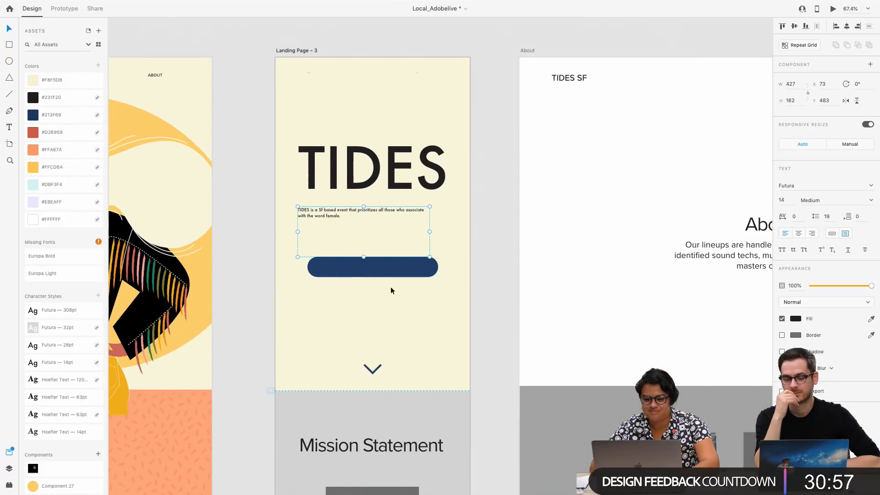
{"action": "left_click", "coordinate": [351, 265]}
{"action": "key", "text": "Delete"}
Narrow the tagline's text box on Landing Page – 3 to a width of 313 and move it to X 176, Y 492
{"action": "scroll", "coordinate": [351, 264], "scroll_direction": "left", "scroll_amount": 1}
{"action": "scroll", "coordinate": [351, 265], "scroll_direction": "left", "scroll_amount": 1}
{"action": "left_click", "coordinate": [380, 215]}
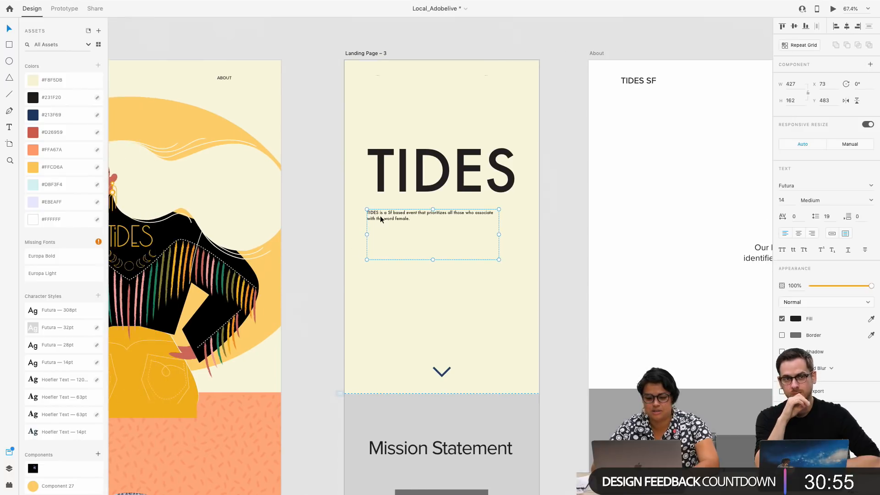
{"action": "left_click_drag", "start_coordinate": [499, 234], "coordinate": [465, 235]}
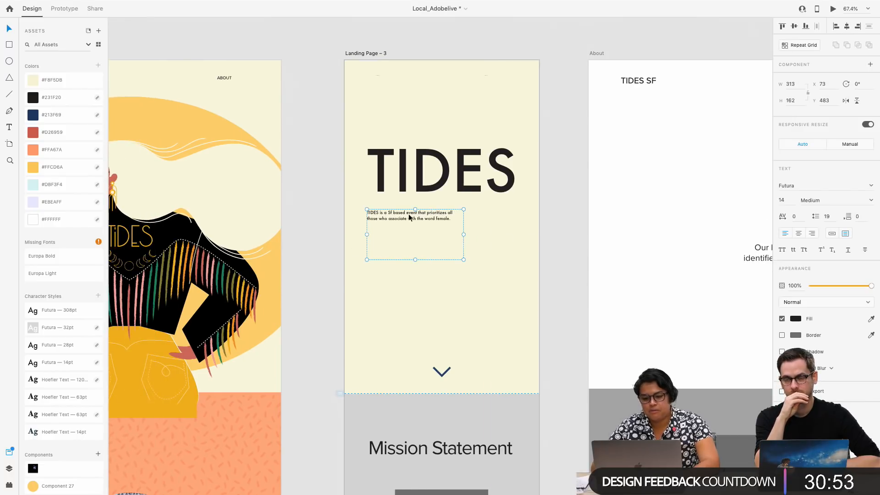
{"action": "left_click_drag", "start_coordinate": [409, 218], "coordinate": [438, 216]}
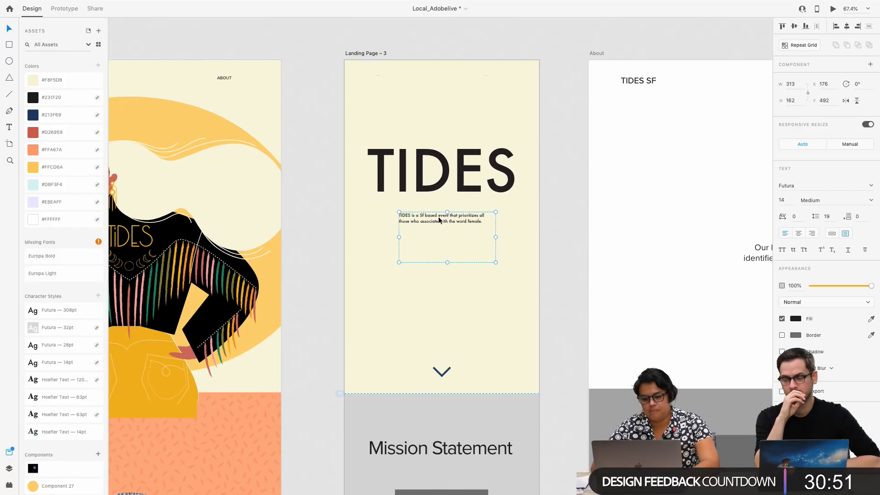
Apply the Futura 28pt character style to the Landing Page – 3 tagline and enlarge its text box to 361 × 214
{"action": "scroll", "coordinate": [438, 216], "scroll_direction": "down", "scroll_amount": 3}
{"action": "scroll", "coordinate": [439, 255], "scroll_direction": "left", "scroll_amount": 3}
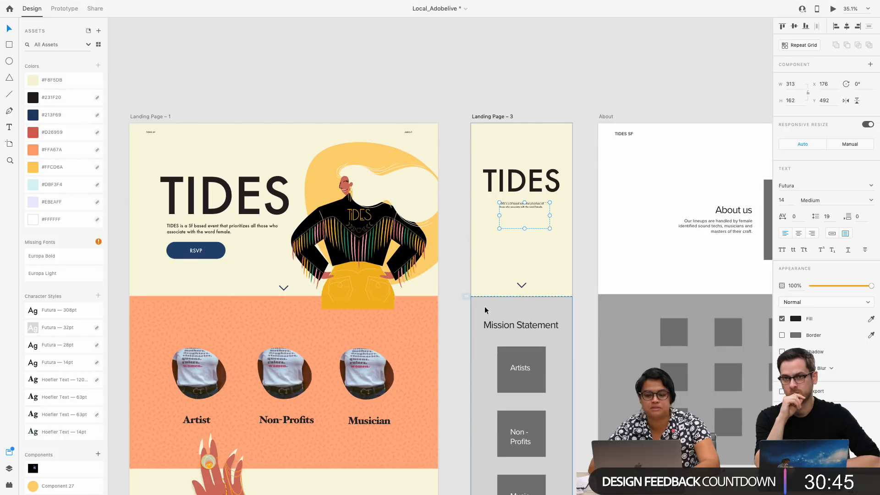
{"action": "scroll", "coordinate": [355, 263], "scroll_direction": "down", "scroll_amount": 2}
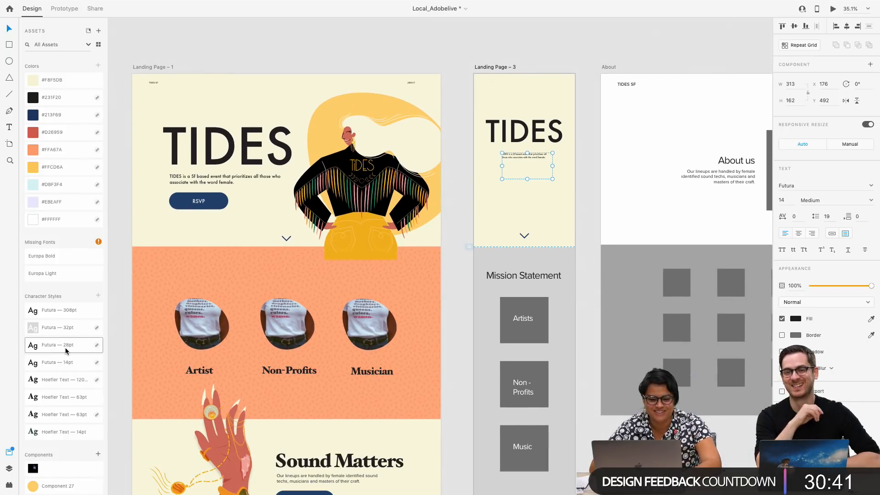
{"action": "left_click", "coordinate": [91, 352]}
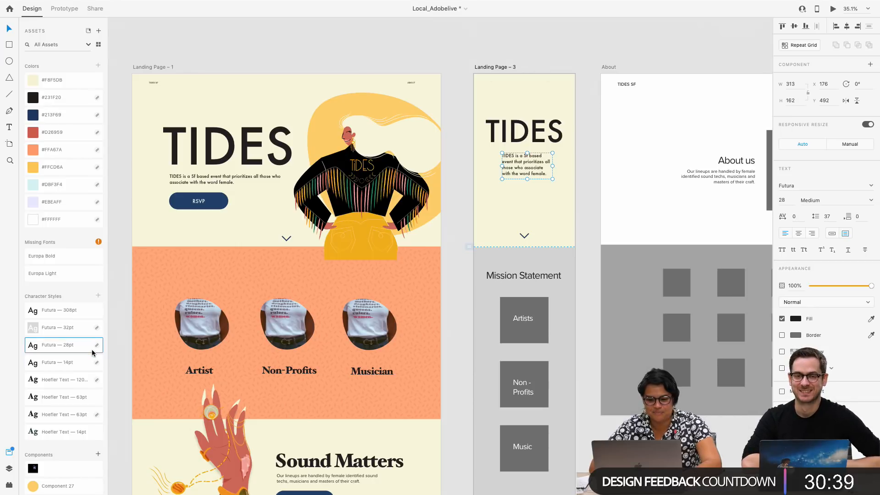
{"action": "left_click_drag", "start_coordinate": [526, 179], "coordinate": [552, 170]}
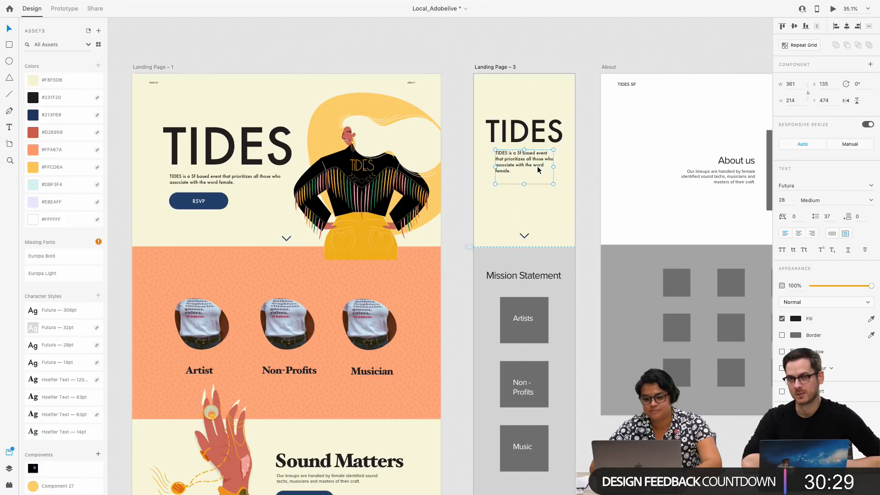
Copy the RSVP button from Landing Page – 1 onto Landing Page – 3 and place it under the tagline at X 131, Y 738
{"action": "left_click", "coordinate": [211, 202]}
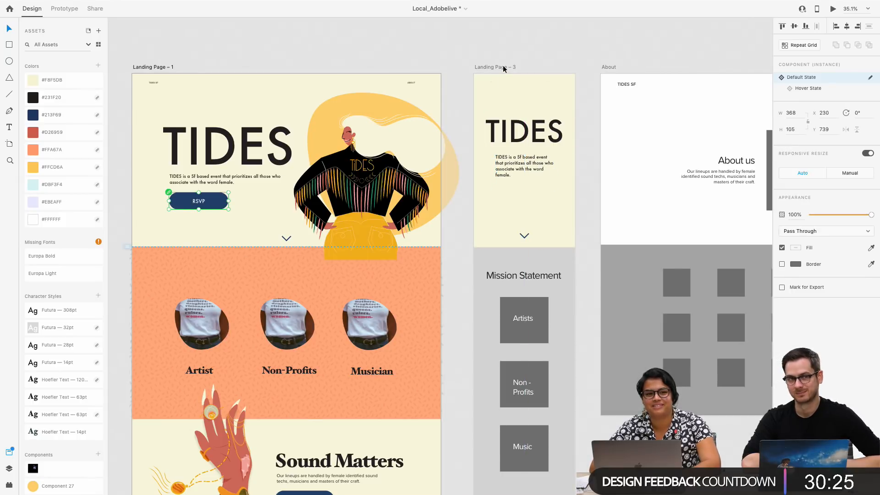
{"action": "left_click", "coordinate": [503, 67]}
{"action": "key", "text": "ctrl+v"}
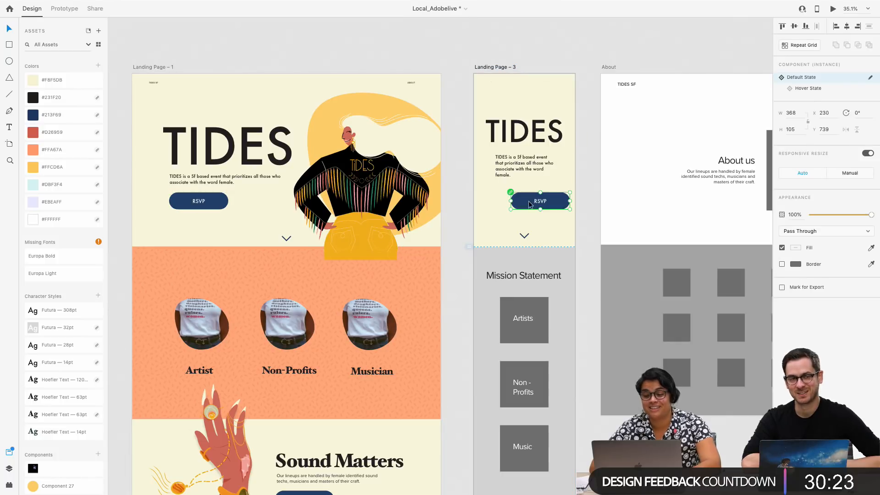
{"action": "left_click_drag", "start_coordinate": [529, 204], "coordinate": [513, 204]}
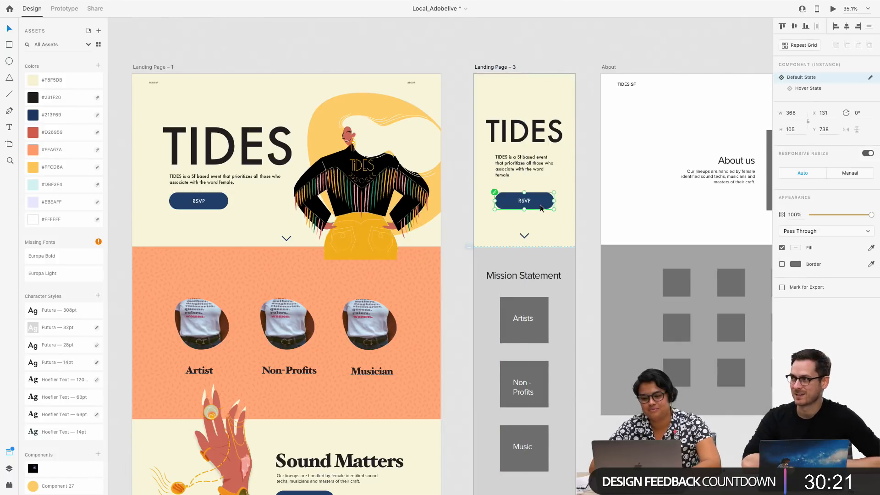
Check the Hover State of the copied RSVP button and delete the button from Landing Page – 3
{"action": "left_click", "coordinate": [824, 89]}
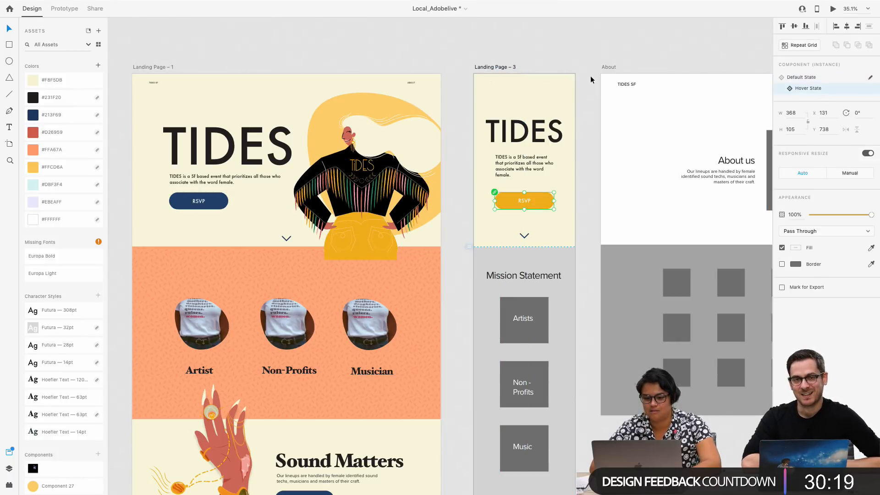
{"action": "left_click", "coordinate": [827, 78]}
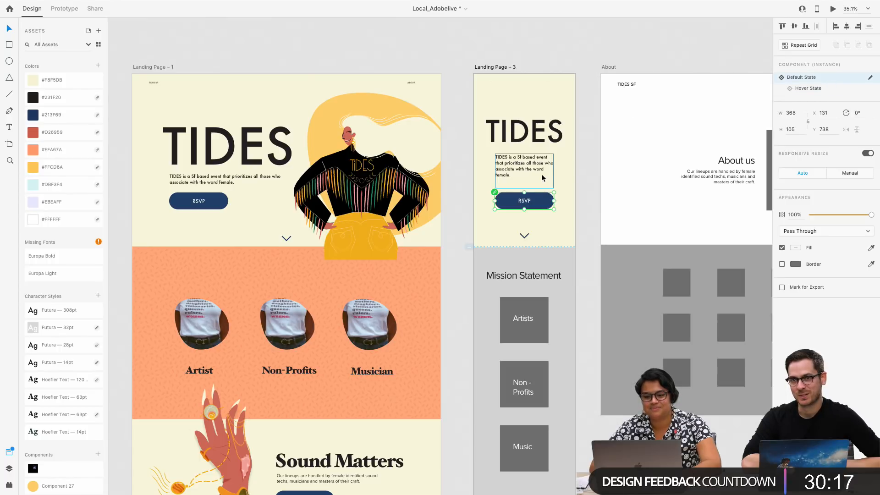
{"action": "key", "text": "Delete"}
Copy the yellow-outlined rectangular button from the Button & Hover States samples on the Colors artboard
{"action": "scroll", "coordinate": [534, 198], "scroll_direction": "down", "scroll_amount": 5}
{"action": "scroll", "coordinate": [533, 198], "scroll_direction": "down", "scroll_amount": 8}
{"action": "scroll", "coordinate": [534, 198], "scroll_direction": "right", "scroll_amount": 8}
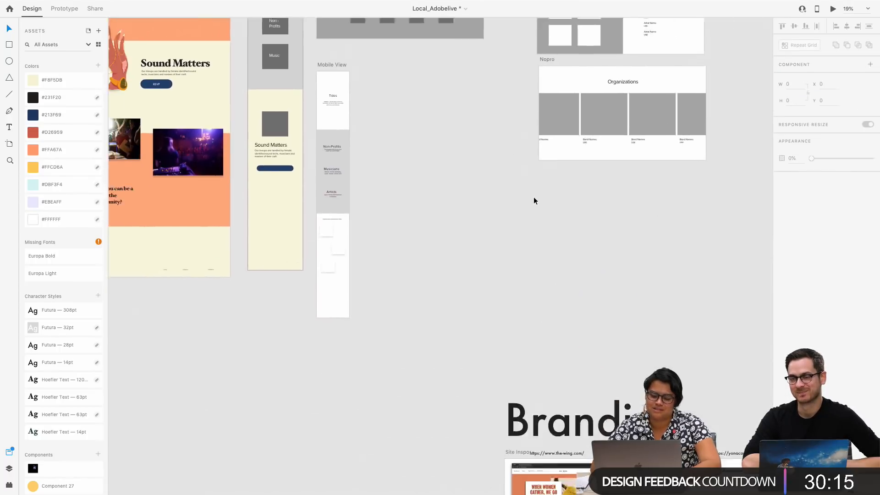
{"action": "scroll", "coordinate": [533, 197], "scroll_direction": "down", "scroll_amount": 4}
{"action": "scroll", "coordinate": [533, 197], "scroll_direction": "right", "scroll_amount": 5}
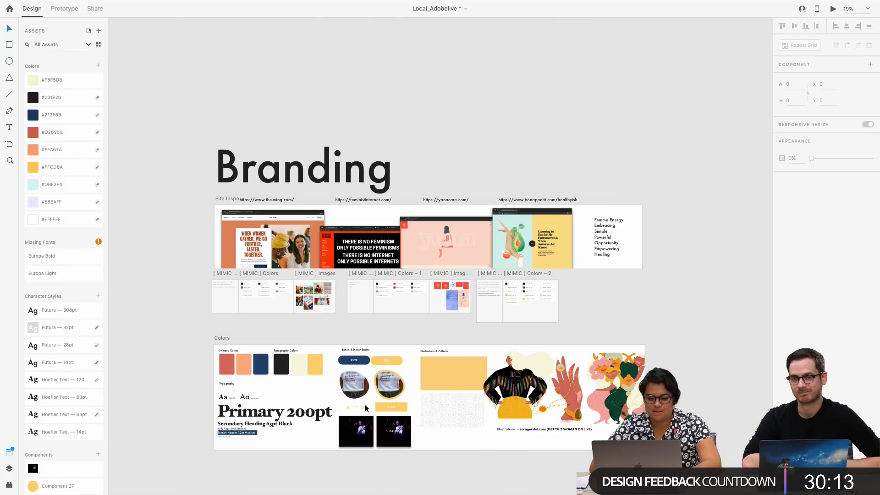
{"action": "left_click", "coordinate": [355, 405]}
Paste the outlined button onto Landing Page – 3 and place it between the tagline and the down arrow at X 158, Y 738
{"action": "scroll", "coordinate": [356, 405], "scroll_direction": "up", "scroll_amount": 10}
{"action": "scroll", "coordinate": [356, 405], "scroll_direction": "left", "scroll_amount": 8}
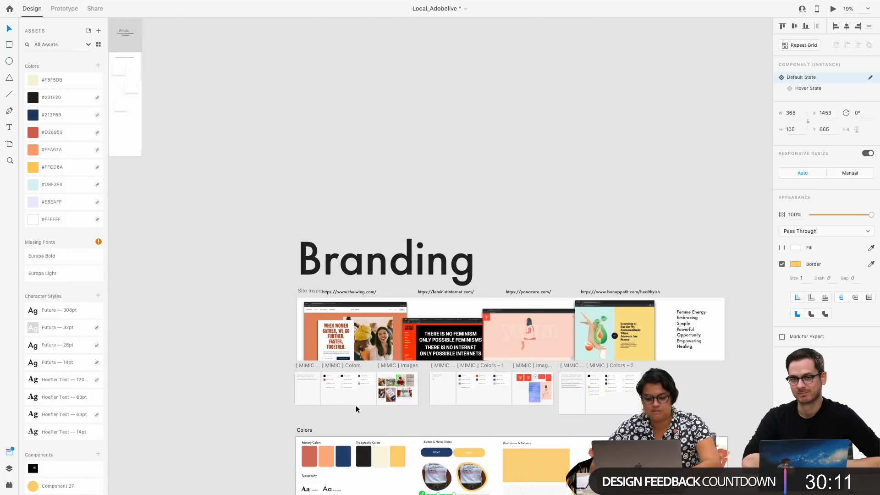
{"action": "scroll", "coordinate": [355, 405], "scroll_direction": "left", "scroll_amount": 2}
{"action": "left_click", "coordinate": [394, 208]}
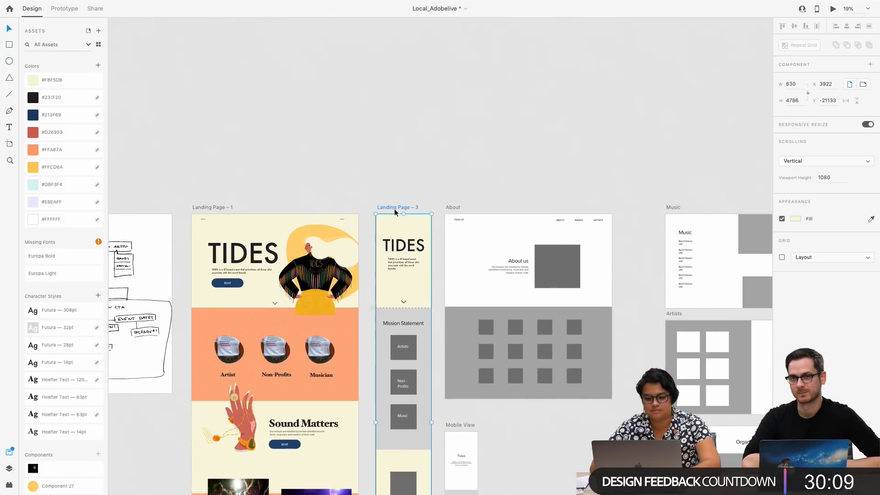
{"action": "key", "text": "super+v"}
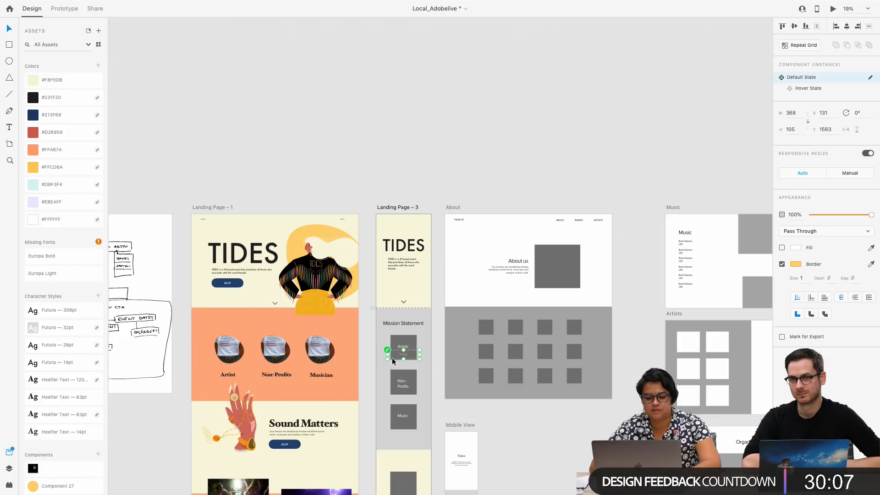
{"action": "left_click_drag", "start_coordinate": [390, 362], "coordinate": [391, 285]}
{"action": "scroll", "coordinate": [391, 285], "scroll_direction": "up", "scroll_amount": 5}
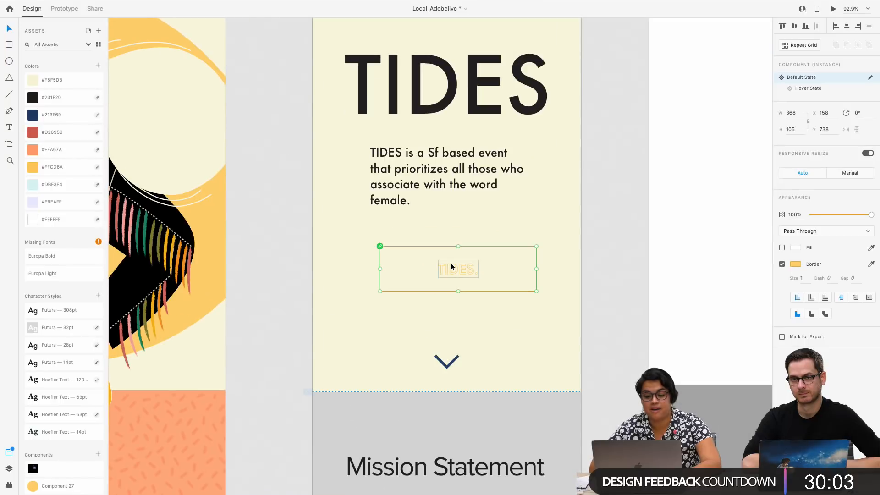
Align the outlined button with the tagline at X 131, Y 738 on Landing Page – 3 and switch it to its Hover State
{"action": "left_click_drag", "start_coordinate": [443, 266], "coordinate": [439, 269]}
{"action": "left_click", "coordinate": [471, 220]}
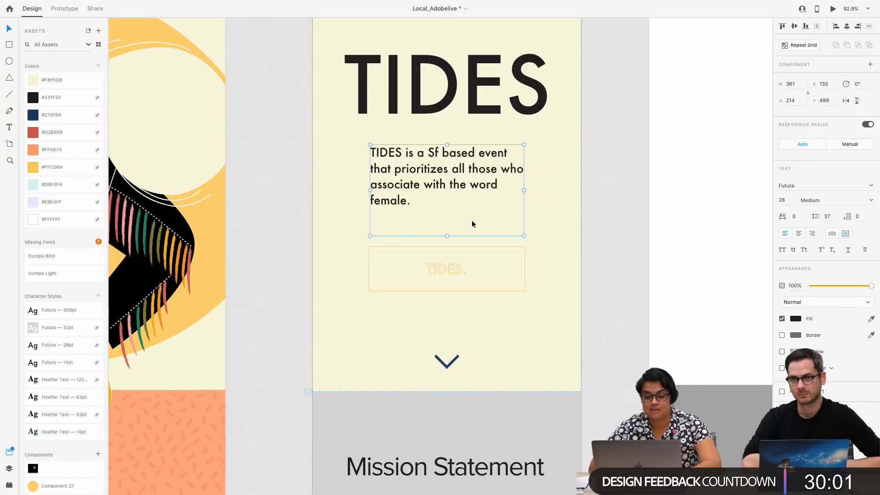
{"action": "left_click", "coordinate": [450, 273]}
{"action": "left_click", "coordinate": [818, 88]}
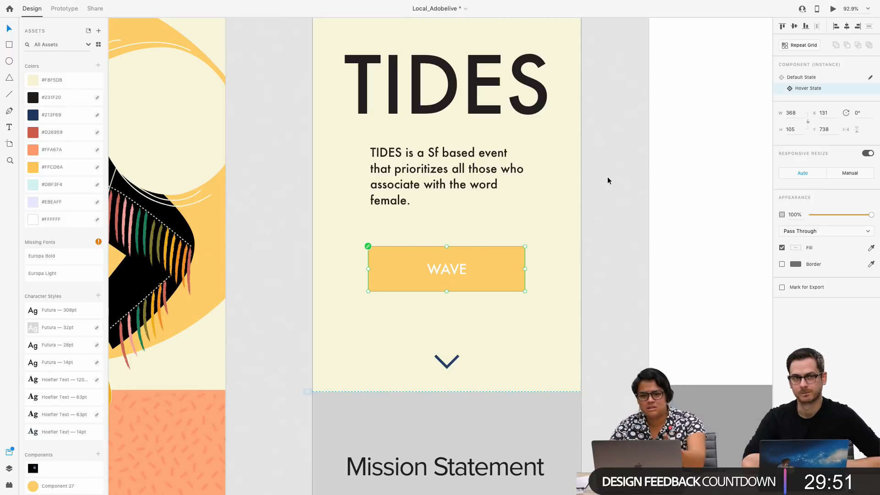
Preview Landing Page – 3 to check the yellow WAVE button, close the preview and return to the design
{"action": "scroll", "coordinate": [607, 179], "scroll_direction": "down", "scroll_amount": 3}
{"action": "scroll", "coordinate": [452, 271], "scroll_direction": "left", "scroll_amount": 5}
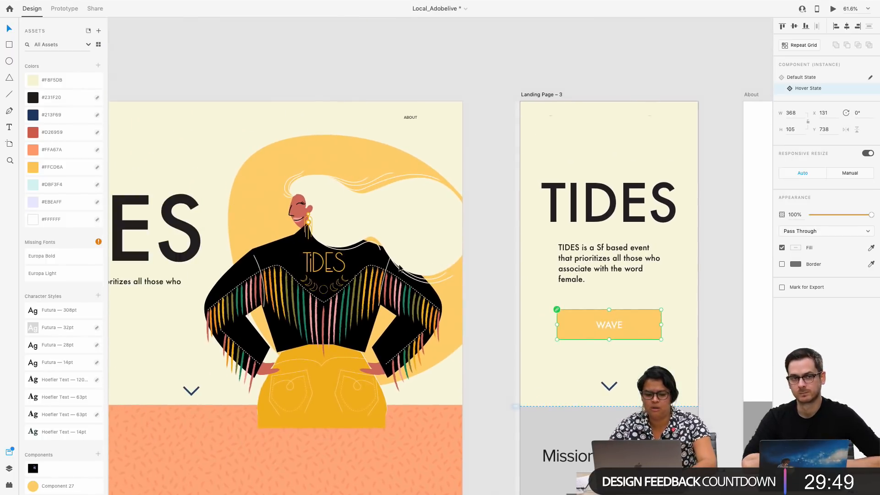
{"action": "scroll", "coordinate": [464, 303], "scroll_direction": "down", "scroll_amount": 2}
{"action": "scroll", "coordinate": [464, 303], "scroll_direction": "right", "scroll_amount": 2}
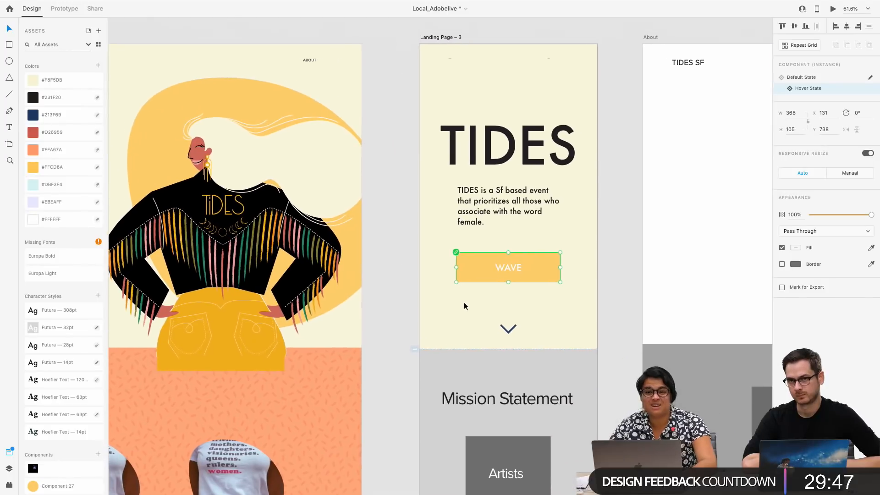
{"action": "left_click", "coordinate": [437, 39]}
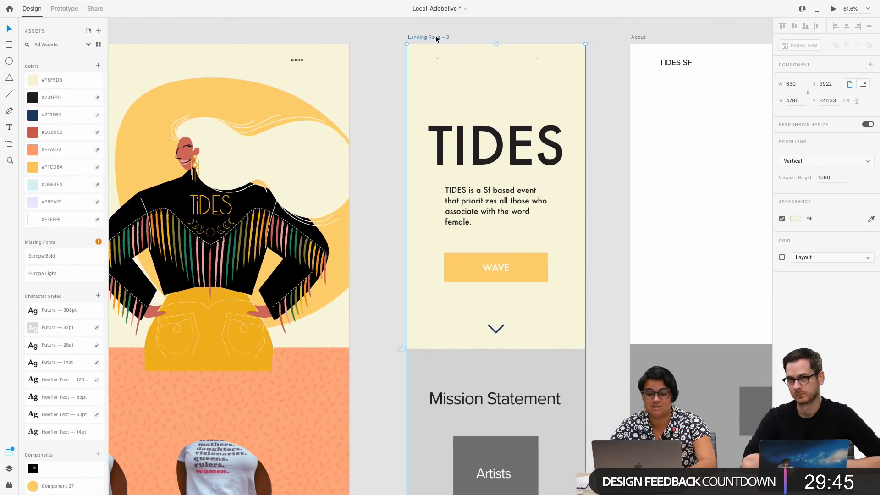
{"action": "left_click", "coordinate": [833, 8]}
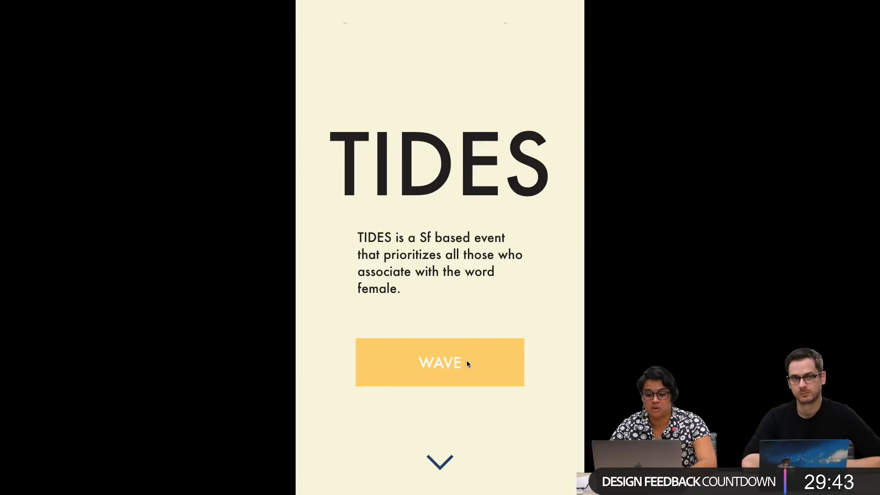
{"action": "key", "text": "Escape"}
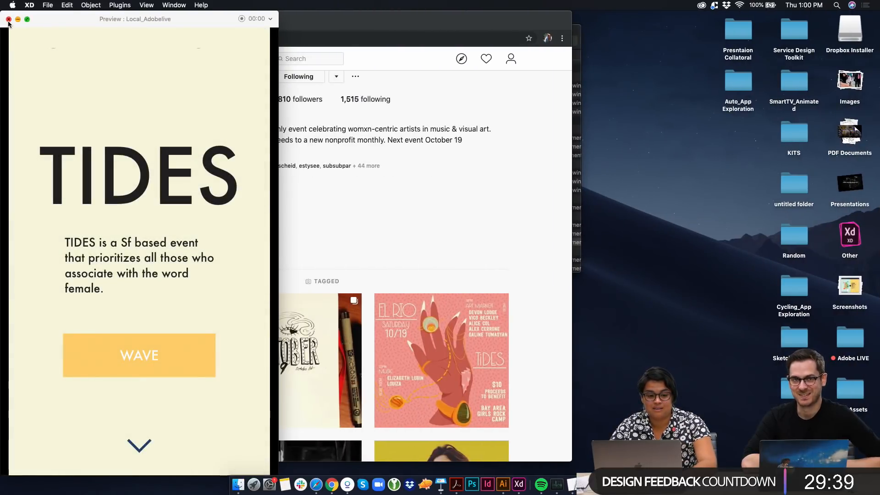
{"action": "key", "text": "ctrl+Up"}
{"action": "left_click", "coordinate": [287, 249]}
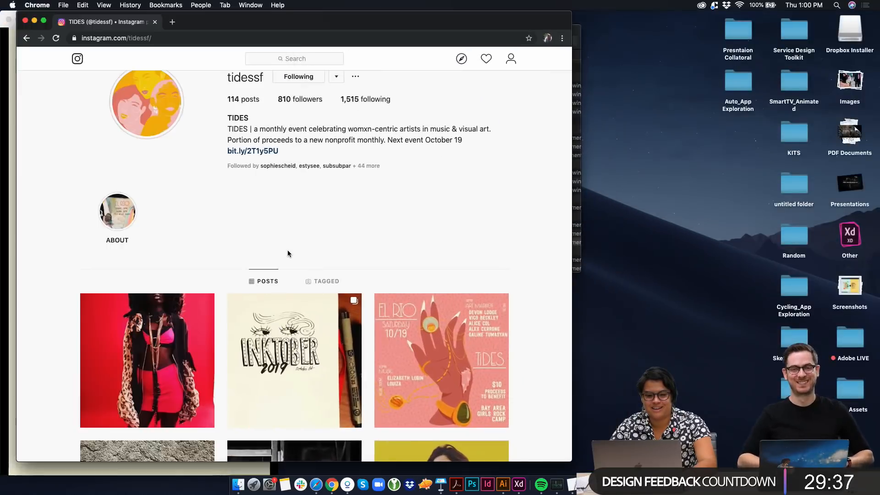
{"action": "key", "text": "ctrl+Right"}
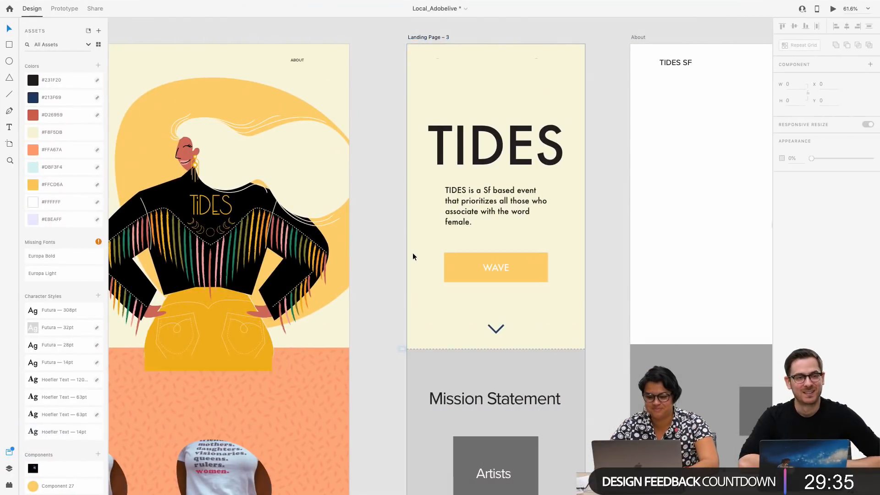
Widen the tagline on Landing Page – 3 so it wraps onto three lines, and reduce the TIDES heading to 222 high at X 77, Y 269
{"action": "left_click", "coordinate": [504, 260]}
{"action": "left_click", "coordinate": [493, 213]}
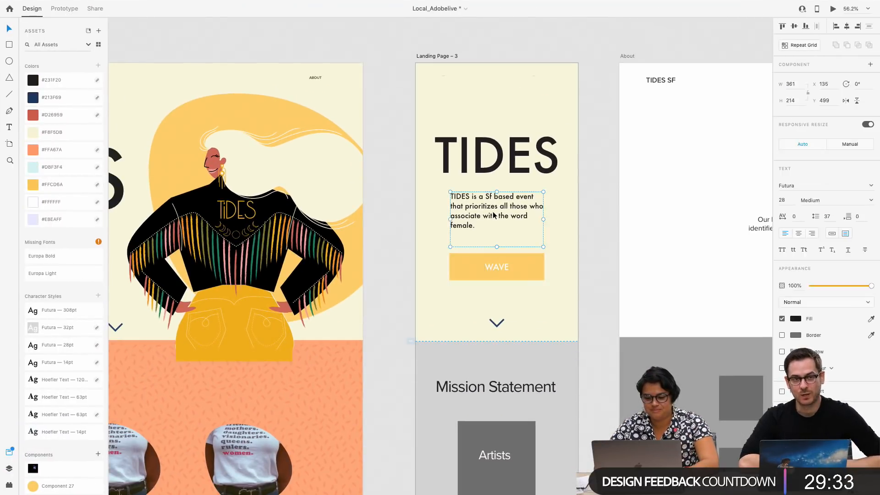
{"action": "left_click_drag", "start_coordinate": [479, 210], "coordinate": [479, 217]}
{"action": "left_click_drag", "start_coordinate": [543, 226], "coordinate": [511, 219]}
{"action": "left_click", "coordinate": [508, 151]}
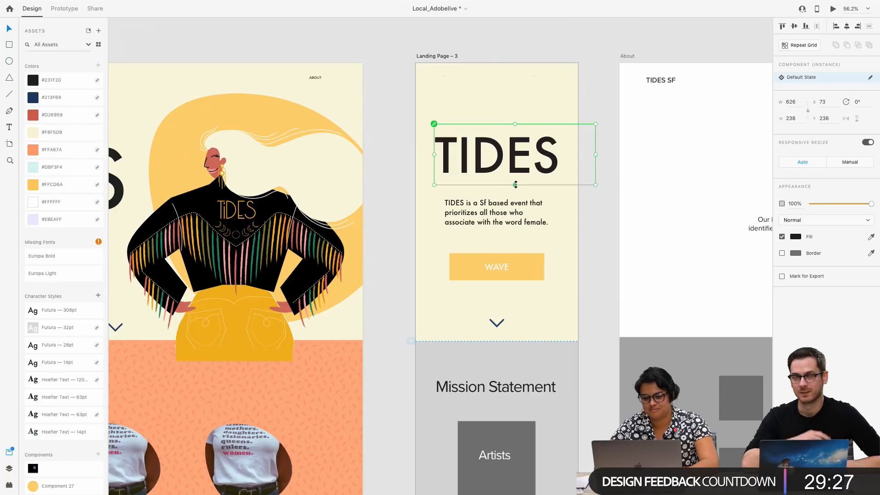
{"action": "mouse_move", "coordinate": [515, 184]}
{"action": "left_mouse_down"}
{"action": "mouse_move", "coordinate": [519, 173]}
{"action": "mouse_move", "coordinate": [517, 180]}
{"action": "left_mouse_up"}
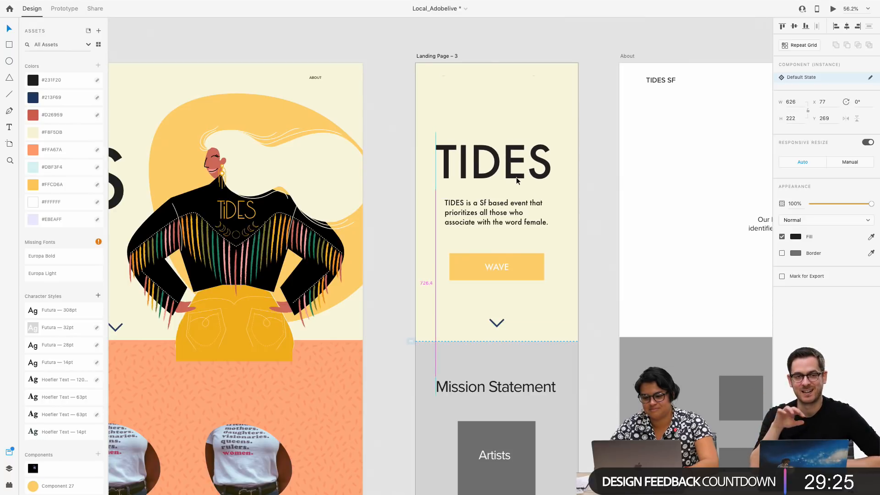
Switch to Chrome, open letsxd.com in a new browser window and enlarge that window
{"action": "key", "text": "super+Tab"}
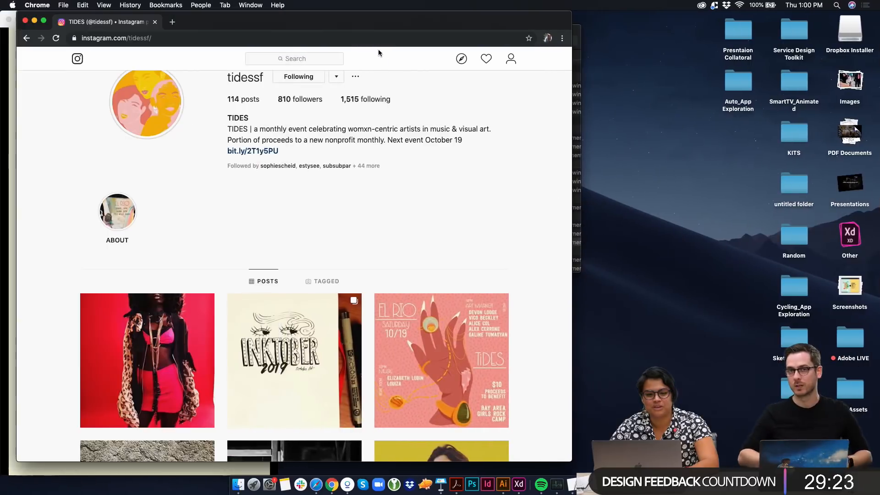
{"action": "key", "text": "super+n"}
{"action": "type", "text": "letsxd"}
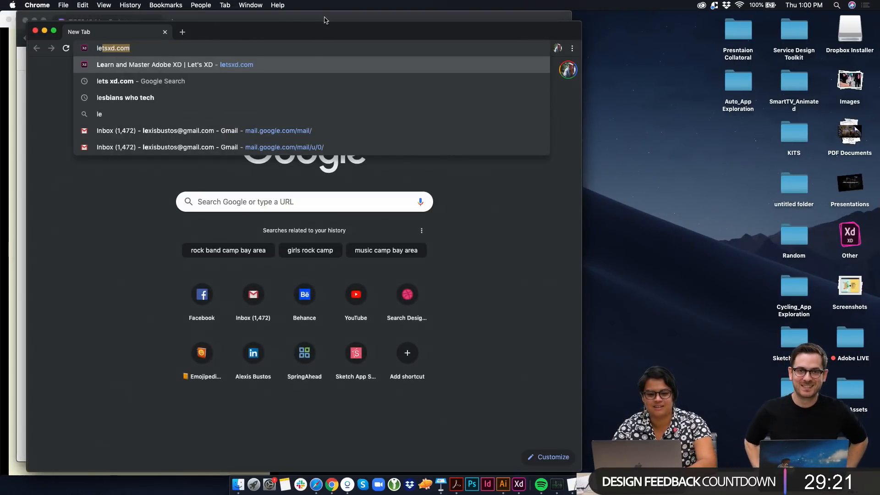
{"action": "key", "text": "Return"}
{"action": "left_click_drag", "start_coordinate": [581, 22], "coordinate": [851, 11]}
{"action": "left_click_drag", "start_coordinate": [707, 28], "coordinate": [693, 29]}
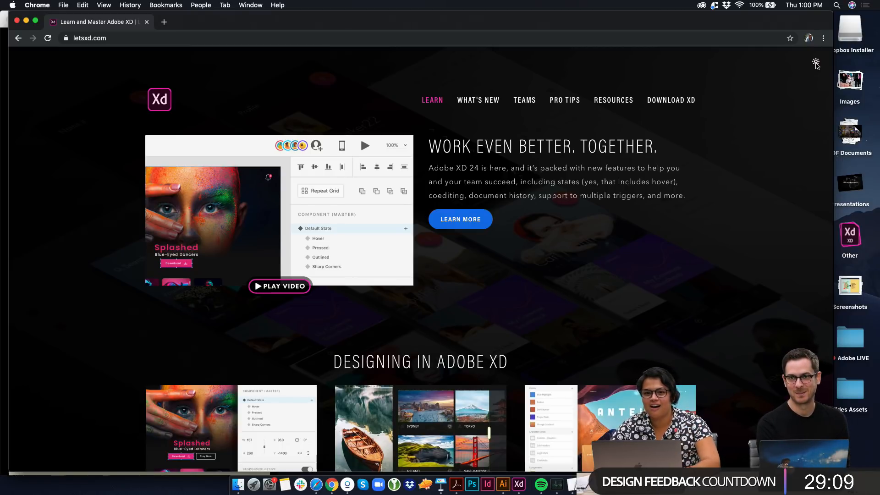
Compare the website's light and dark themes by toggling between them, close the browser window and switch back to XD
{"action": "left_click", "coordinate": [816, 63]}
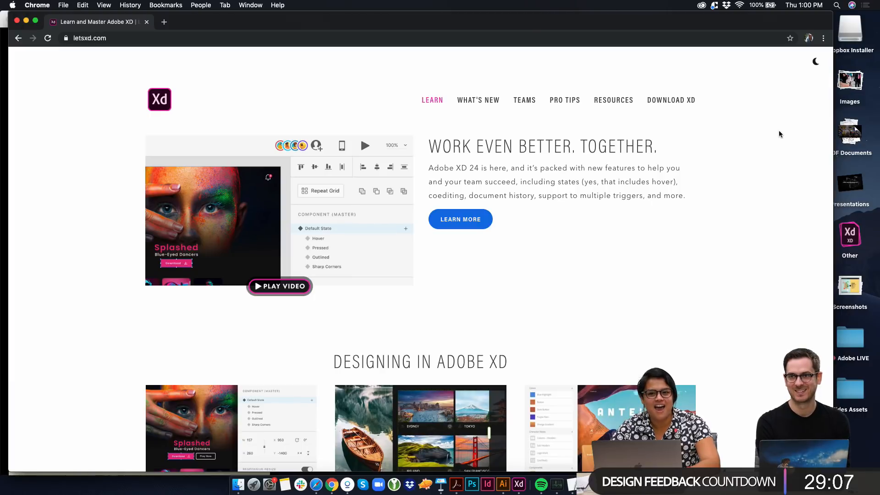
{"action": "left_click", "coordinate": [816, 63]}
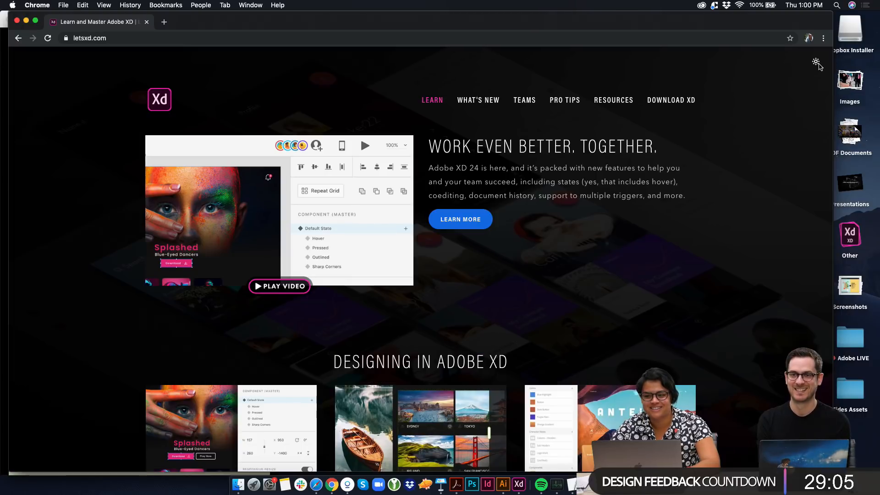
{"action": "left_click", "coordinate": [816, 62]}
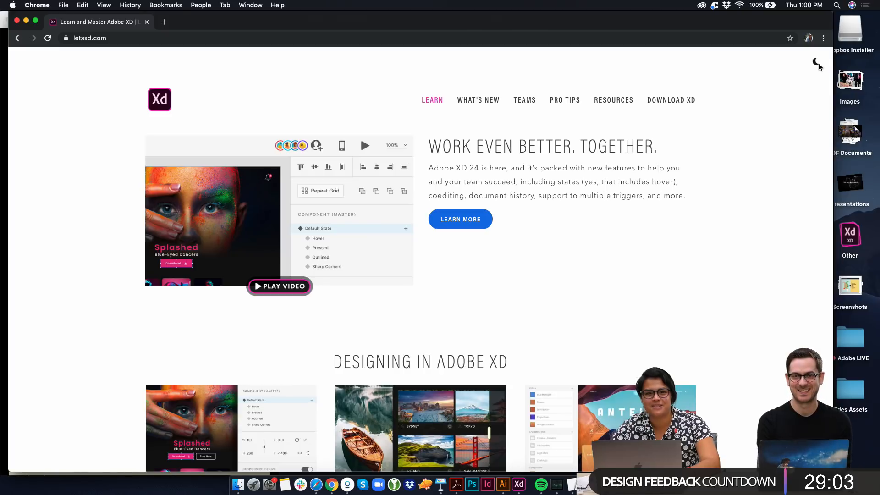
{"action": "scroll", "coordinate": [799, 164], "scroll_direction": "down", "scroll_amount": 10}
{"action": "scroll", "coordinate": [799, 165], "scroll_direction": "up", "scroll_amount": 10}
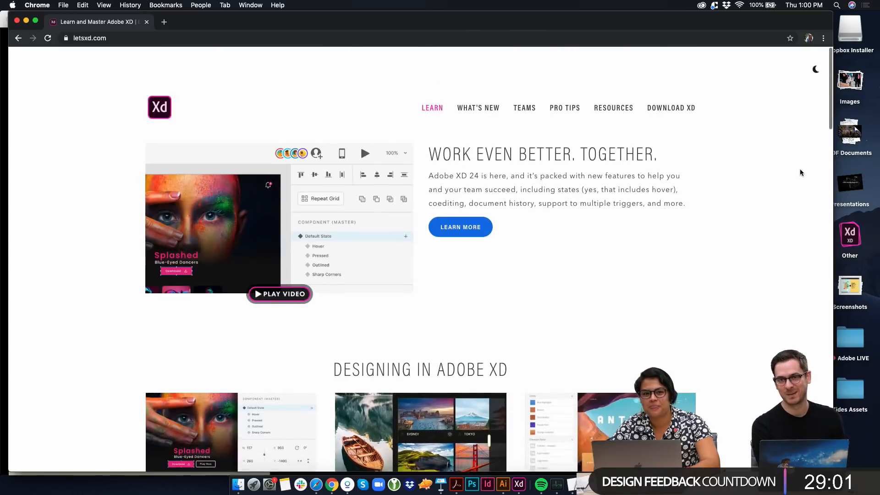
{"action": "left_click", "coordinate": [816, 63]}
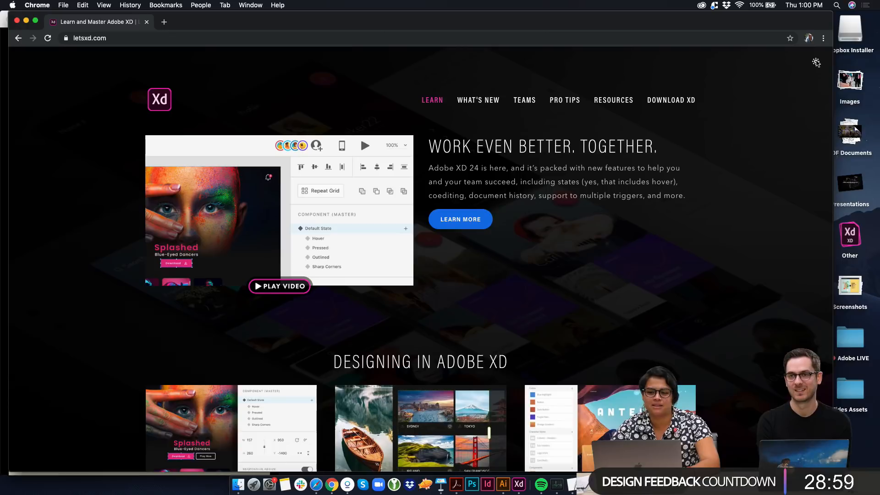
{"action": "left_click", "coordinate": [816, 63]}
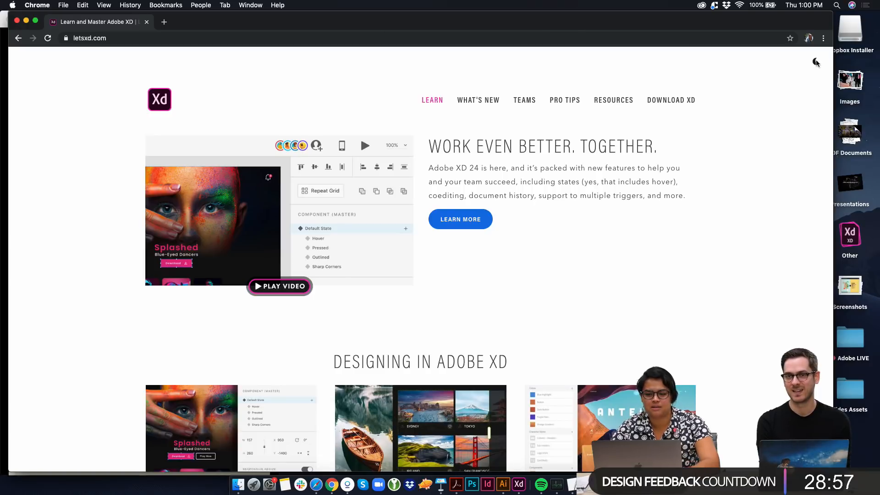
{"action": "left_click", "coordinate": [816, 63]}
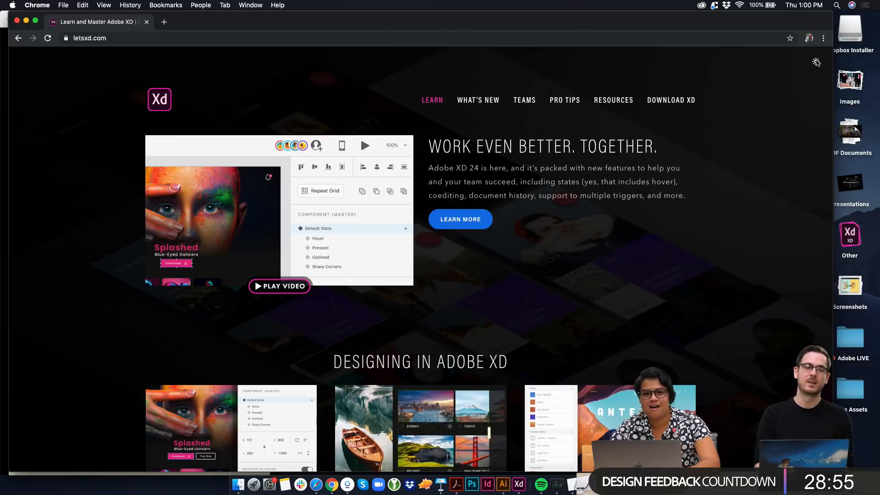
{"action": "left_click_drag", "start_coordinate": [629, 24], "coordinate": [658, 64]}
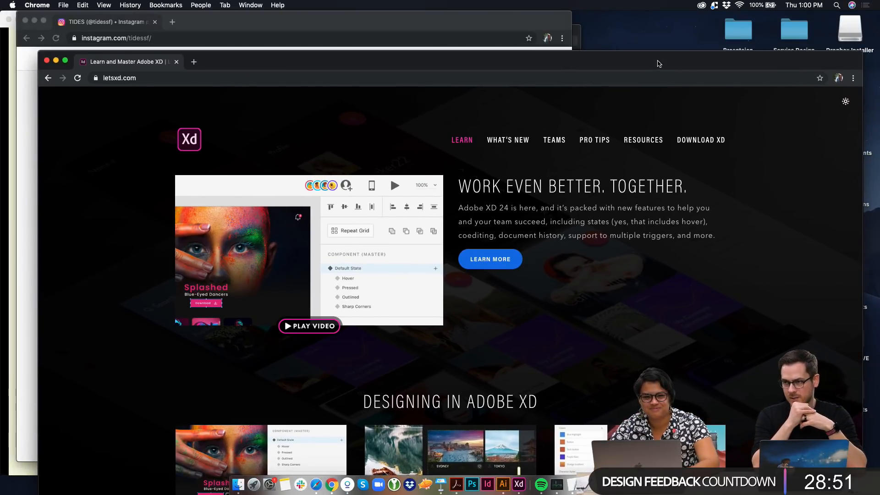
{"action": "key", "text": "super+w"}
{"action": "key", "text": "ctrl+Right"}
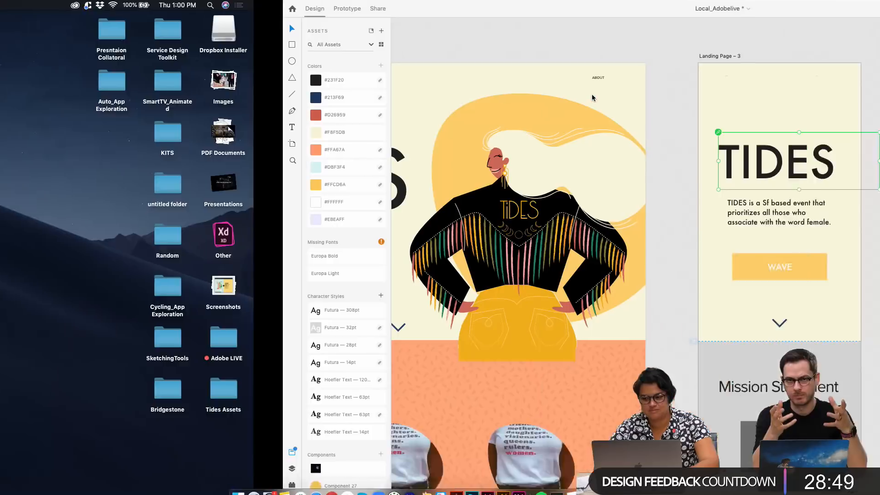
Try to widen the TIDES heading component on Landing Page – 3, and undo the change
{"action": "left_click", "coordinate": [606, 100]}
{"action": "left_click", "coordinate": [520, 176]}
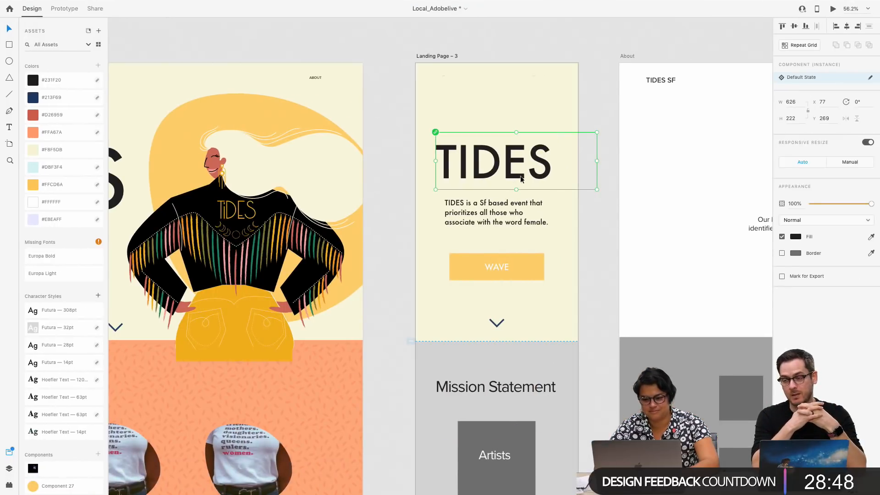
{"action": "mouse_move", "coordinate": [597, 160]}
{"action": "left_mouse_down"}
{"action": "mouse_move", "coordinate": [589, 159]}
{"action": "mouse_move", "coordinate": [602, 161]}
{"action": "left_mouse_up"}
{"action": "key", "text": "super+z"}
{"action": "left_click", "coordinate": [602, 163]}
{"action": "left_click", "coordinate": [572, 169]}
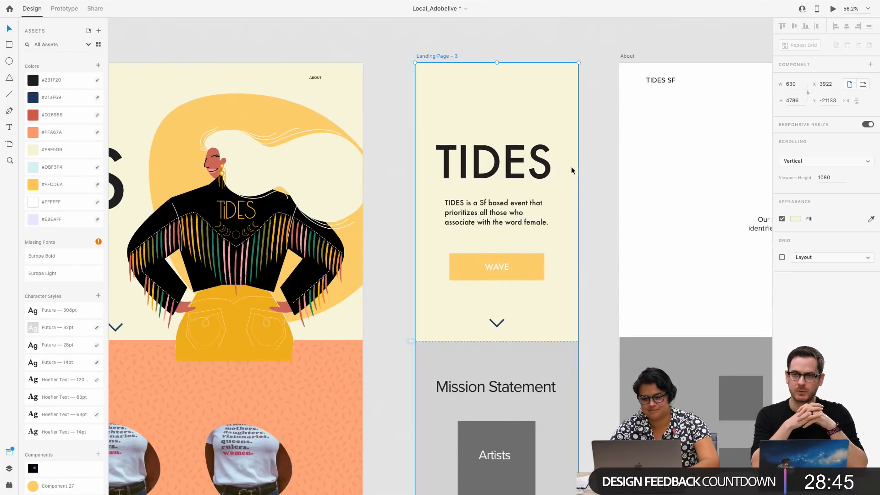
Try to move the TIDES text within its heading component to X 176, Y 267, undo the move and deselect it
{"action": "left_click", "coordinate": [541, 170]}
{"action": "double_click", "coordinate": [542, 171]}
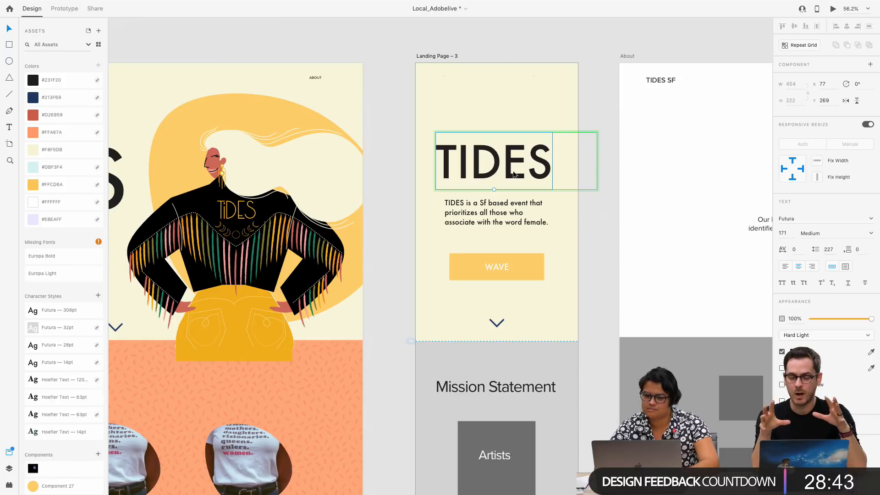
{"action": "left_click_drag", "start_coordinate": [553, 174], "coordinate": [541, 174]}
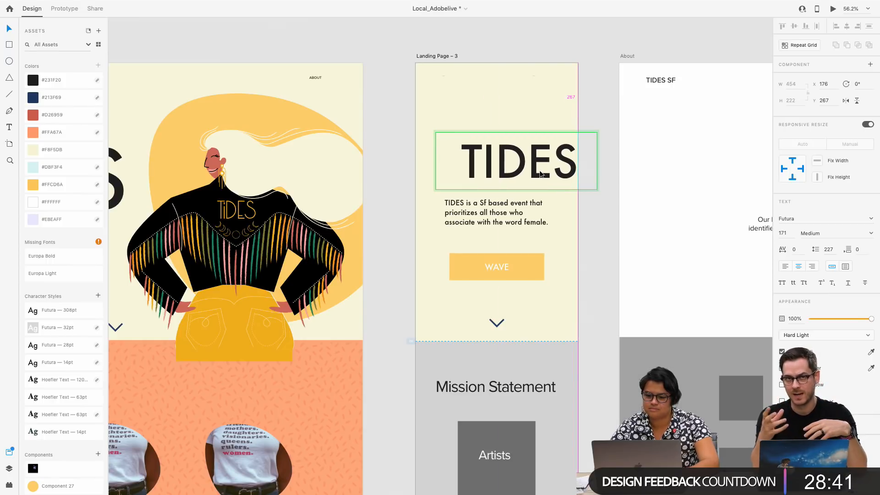
{"action": "key", "text": "super+z"}
{"action": "left_click", "coordinate": [603, 186]}
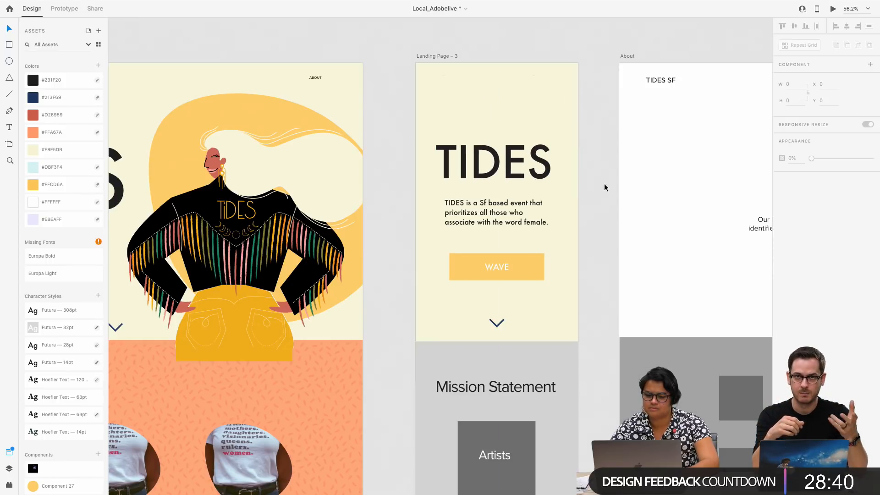
{"action": "left_click", "coordinate": [506, 177]}
{"action": "left_click", "coordinate": [612, 192]}
Select the down arrows on both landing pages and examine the Mission Statement section against its desktop counterpart
{"action": "scroll", "coordinate": [576, 266], "scroll_direction": "down", "scroll_amount": 3}
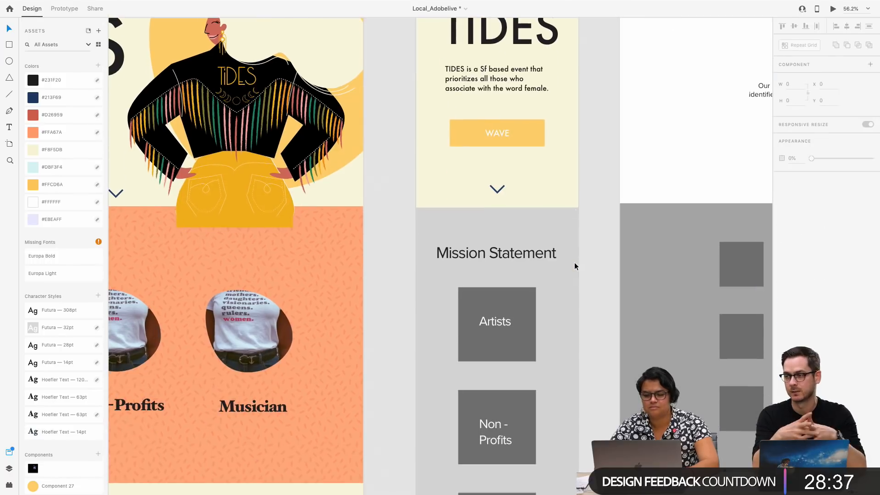
{"action": "left_click", "coordinate": [497, 189]}
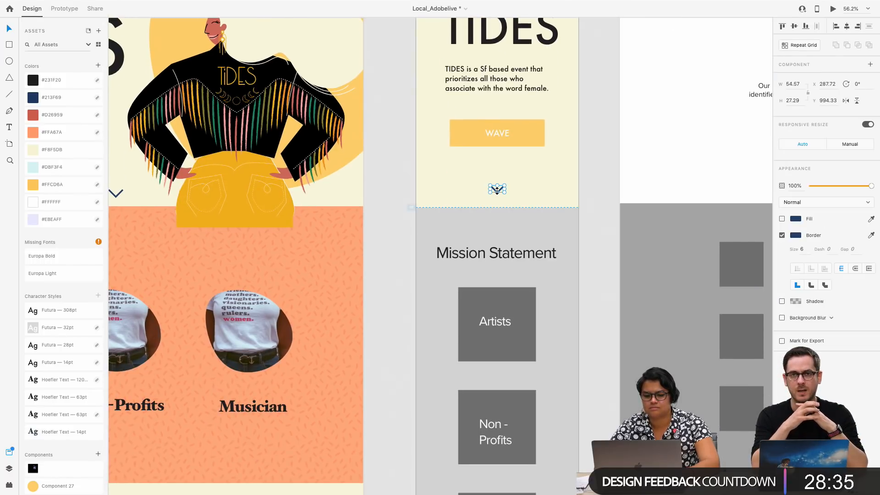
{"action": "scroll", "coordinate": [497, 189], "scroll_direction": "left", "scroll_amount": 5}
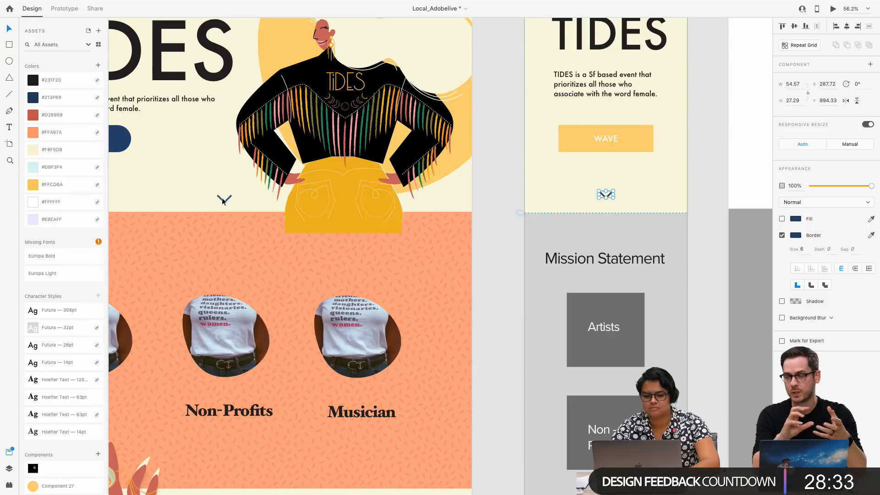
{"action": "left_click", "coordinate": [224, 206], "text": "shift"}
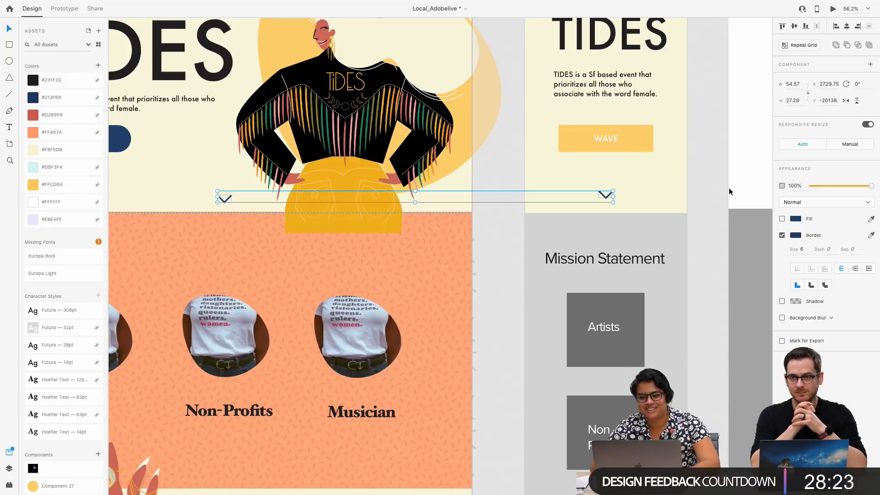
{"action": "scroll", "coordinate": [727, 189], "scroll_direction": "up", "scroll_amount": 5}
{"action": "scroll", "coordinate": [727, 189], "scroll_direction": "down", "scroll_amount": 5}
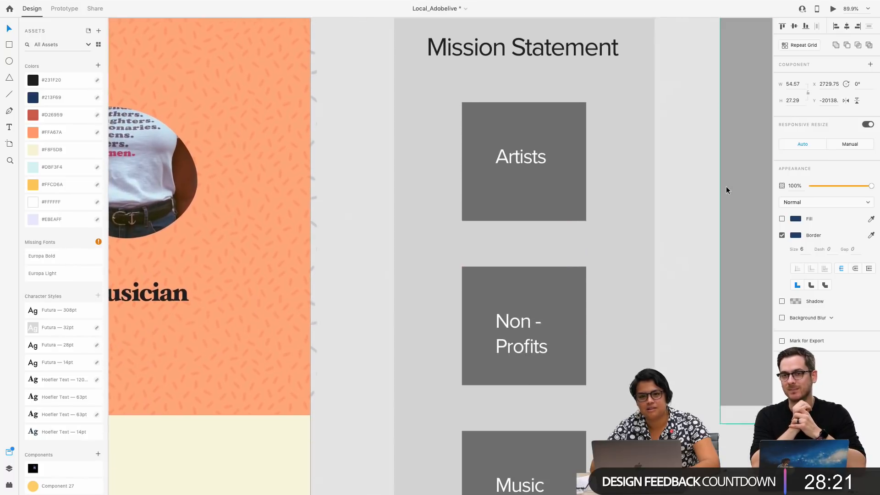
{"action": "scroll", "coordinate": [726, 189], "scroll_direction": "down", "scroll_amount": 8}
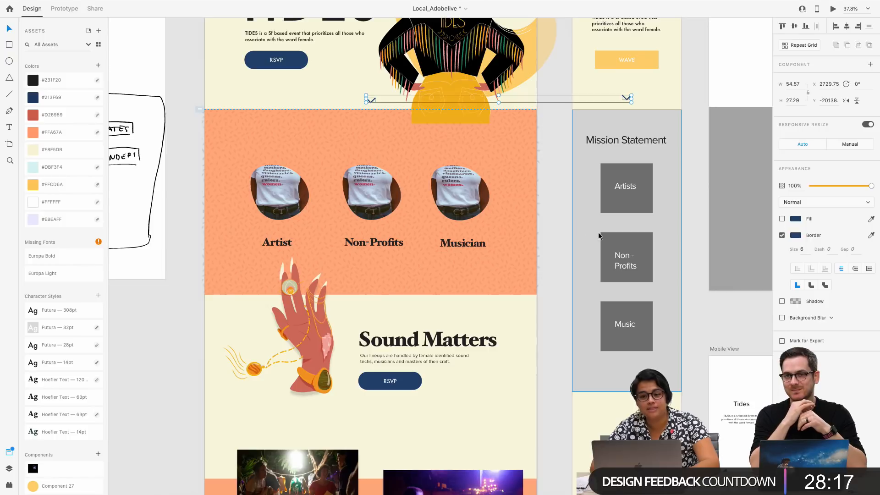
Fill the Mission Statement section background on Landing Page – 3 with the orange document colour used on the desktop section
{"action": "left_click", "coordinate": [588, 243]}
{"action": "left_click", "coordinate": [44, 133]}
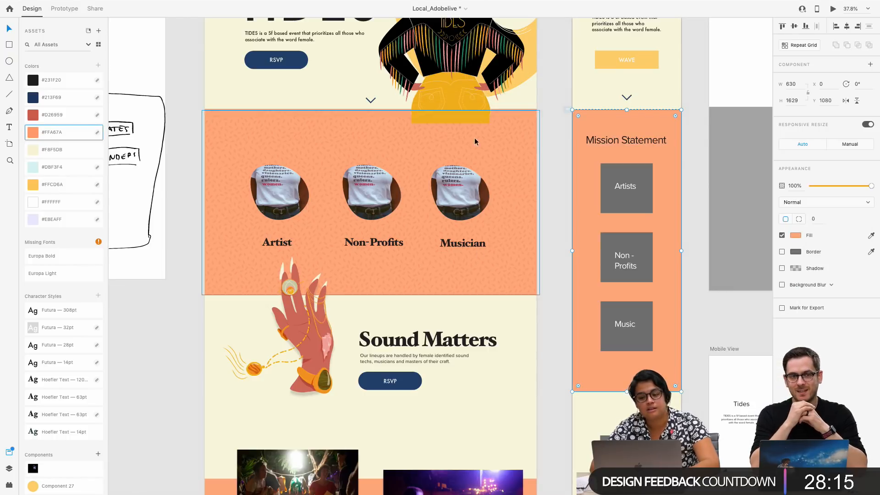
{"action": "left_click", "coordinate": [529, 190]}
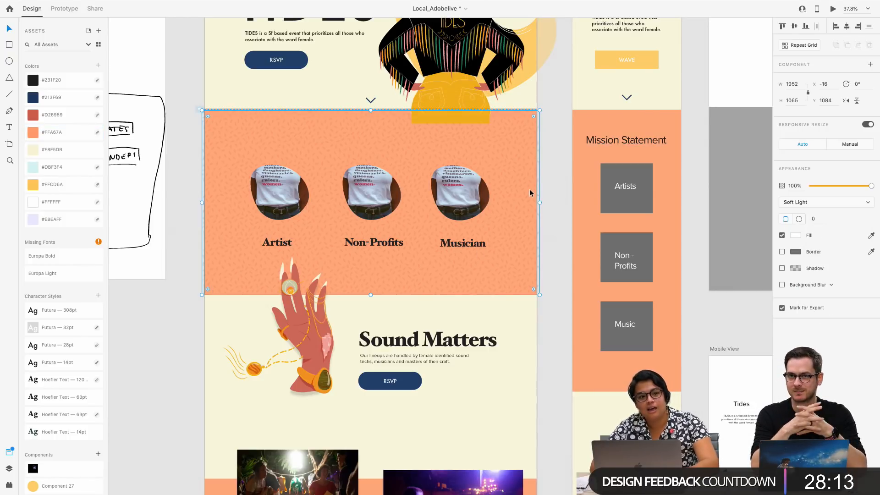
{"action": "scroll", "coordinate": [606, 184], "scroll_direction": "up", "scroll_amount": 2}
{"action": "scroll", "coordinate": [595, 147], "scroll_direction": "down", "scroll_amount": 1}
Delete the repeat grid of Artists, Non-Profits and Music placeholder boxes from Landing Page – 3
{"action": "left_click", "coordinate": [556, 36]}
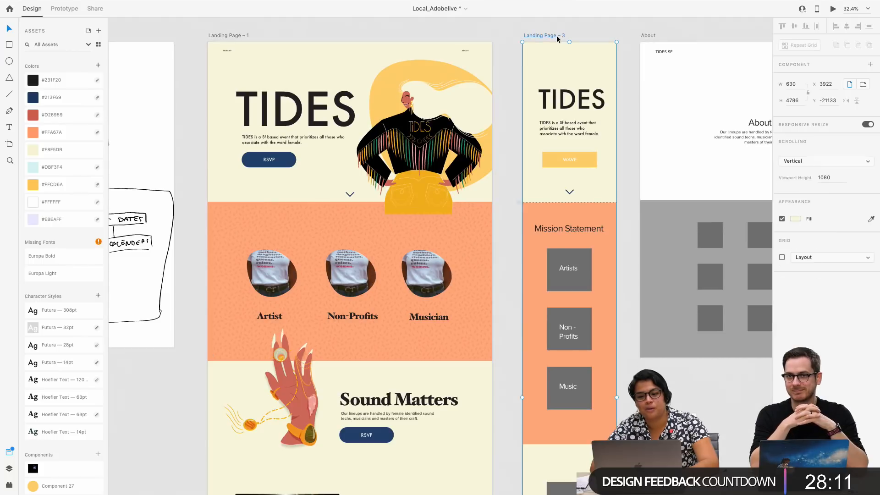
{"action": "scroll", "coordinate": [491, 294], "scroll_direction": "down", "scroll_amount": 2}
{"action": "scroll", "coordinate": [521, 293], "scroll_direction": "up", "scroll_amount": 5}
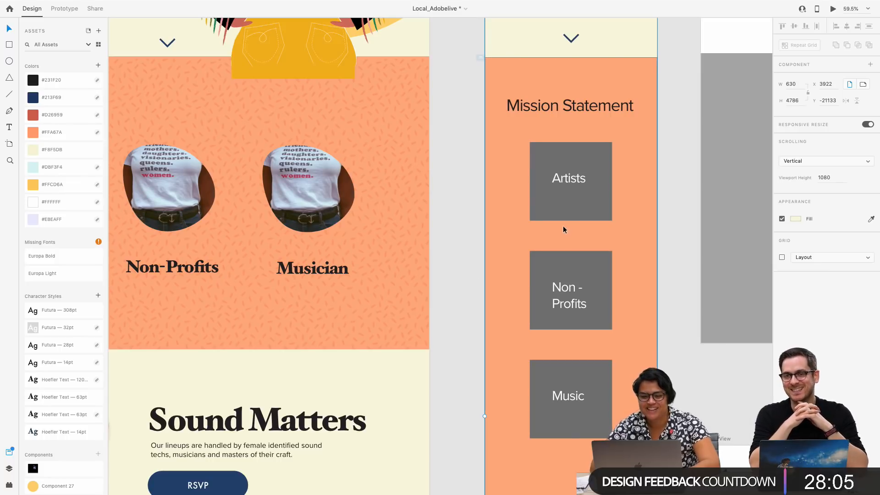
{"action": "left_click", "coordinate": [534, 218]}
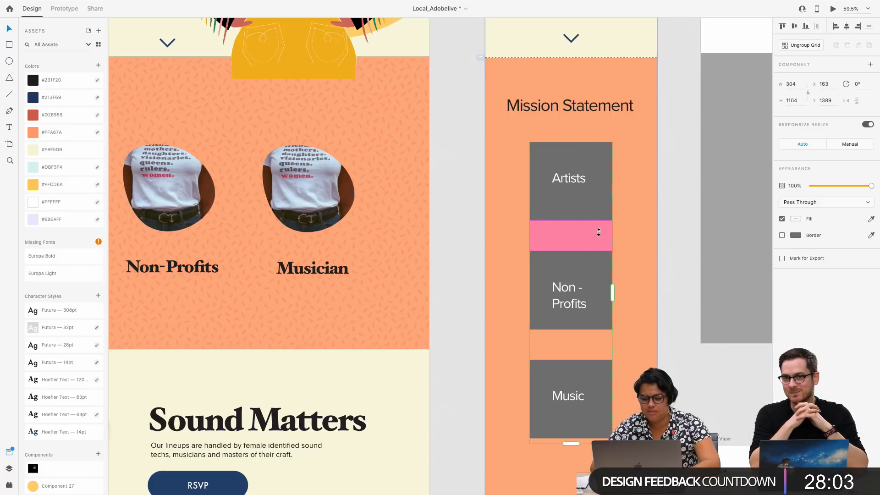
{"action": "key", "text": "Delete"}
Copy the Musician T-shirt image from the desktop page onto Landing Page – 3 and place it just below the Mission Statement heading
{"action": "left_click", "coordinate": [296, 219]}
{"action": "scroll", "coordinate": [516, 218], "scroll_direction": "down", "scroll_amount": 5}
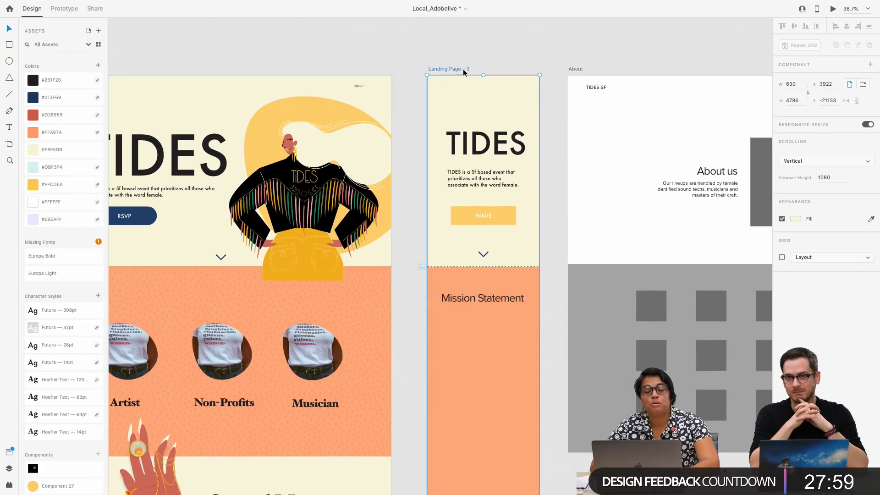
{"action": "scroll", "coordinate": [491, 241], "scroll_direction": "down", "scroll_amount": 3}
{"action": "key", "text": "ctrl+v"}
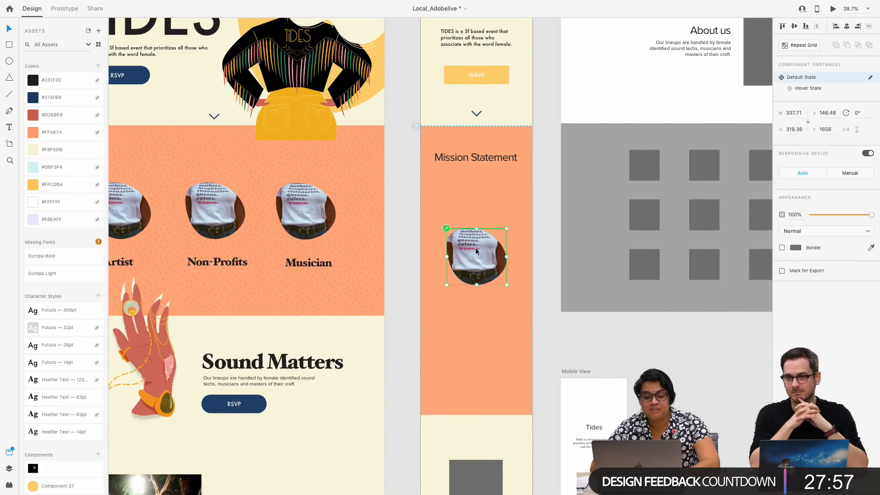
{"action": "left_click_drag", "start_coordinate": [487, 277], "coordinate": [488, 238]}
{"action": "left_click", "coordinate": [491, 246]}
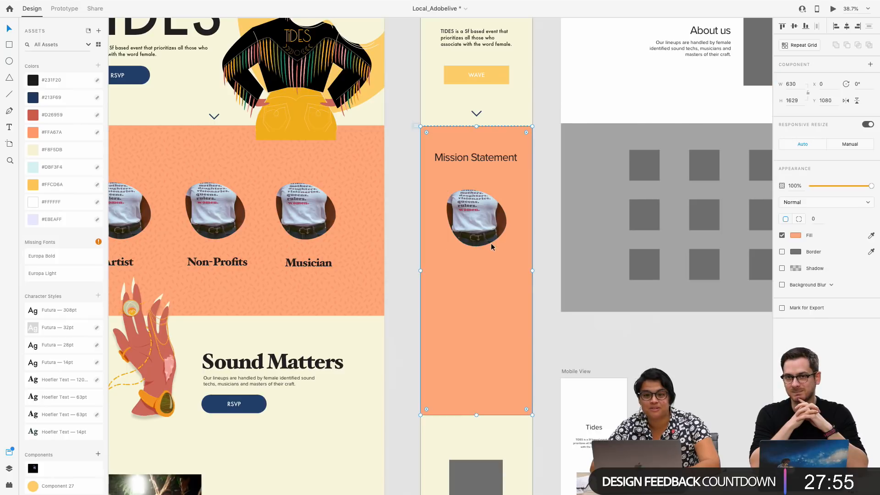
Delete the Mission Statement heading and move the T-shirt image up to Y 1267 in its place
{"action": "left_click", "coordinate": [453, 159]}
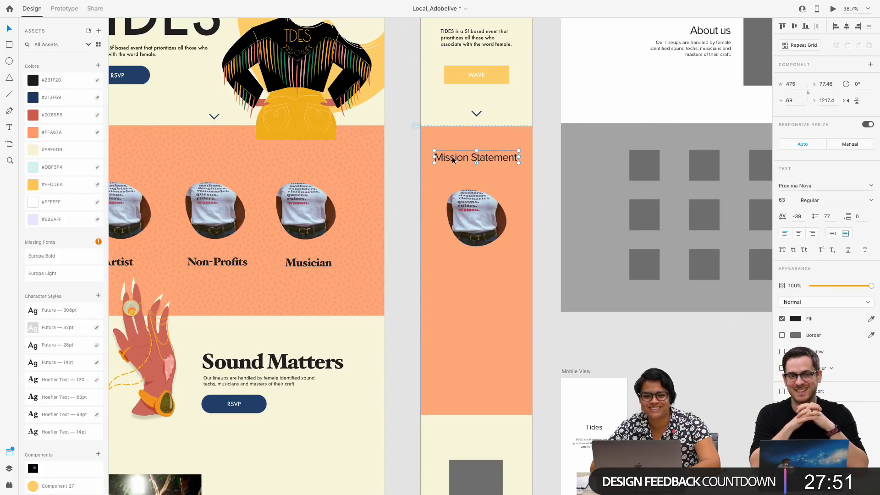
{"action": "key", "text": "Delete"}
{"action": "left_click_drag", "start_coordinate": [471, 204], "coordinate": [472, 176]}
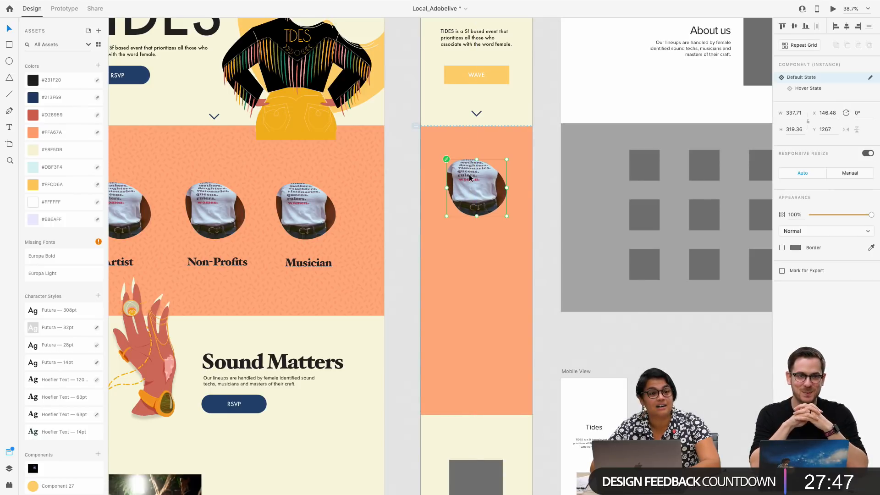
Switch the T-shirt image component on Landing Page – 3 to its Hover State
{"action": "left_click", "coordinate": [802, 88]}
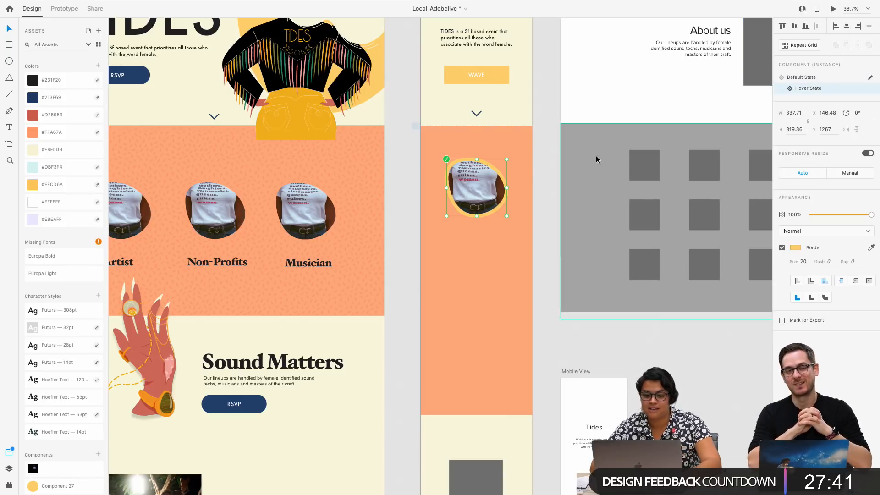
{"action": "left_click", "coordinate": [547, 177]}
{"action": "left_click", "coordinate": [481, 194]}
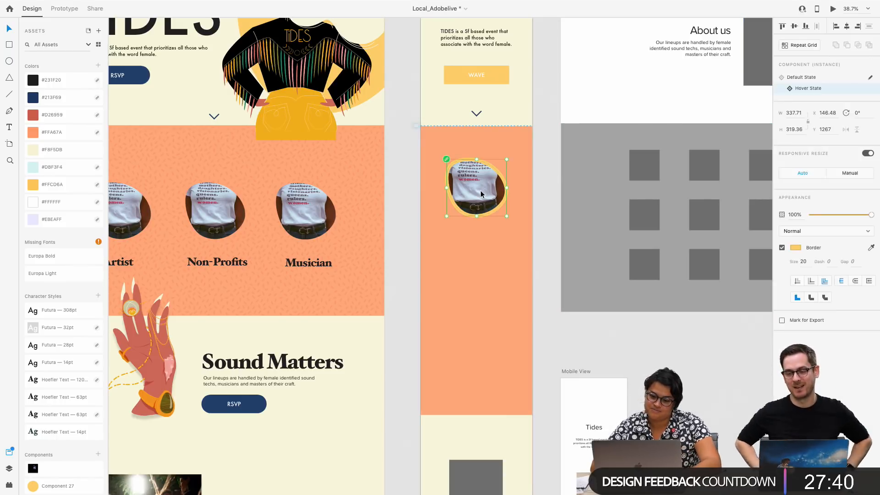
Repeat the T-shirt image downward into a vertical repeat grid of three and widen the gaps between the copies
{"action": "left_click", "coordinate": [809, 45]}
{"action": "left_click_drag", "start_coordinate": [473, 225], "coordinate": [476, 351]}
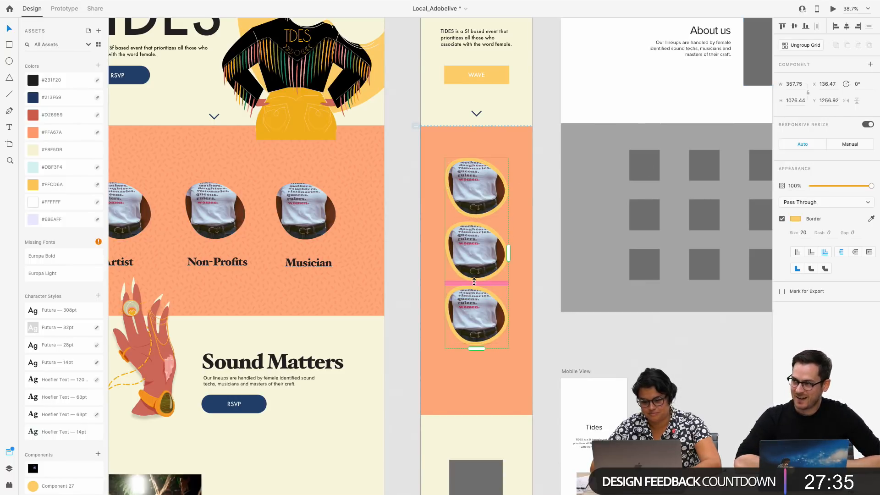
{"action": "left_click_drag", "start_coordinate": [474, 282], "coordinate": [493, 281]}
{"action": "left_click", "coordinate": [530, 290]}
{"action": "left_click", "coordinate": [552, 202]}
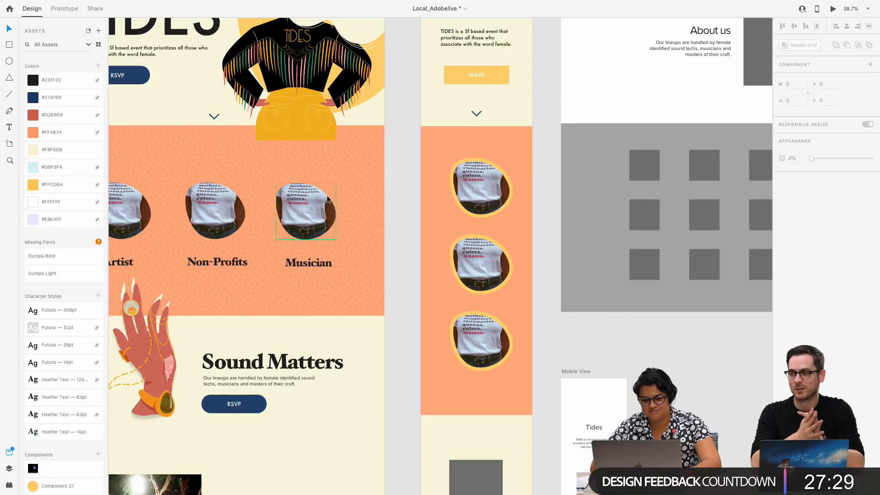
Copy the soft-light pattern overlay from the desktop orange section and paste it onto Landing Page – 3
{"action": "left_click", "coordinate": [356, 199]}
{"action": "scroll", "coordinate": [485, 148], "scroll_direction": "up", "scroll_amount": 5}
{"action": "scroll", "coordinate": [485, 148], "scroll_direction": "right", "scroll_amount": 1}
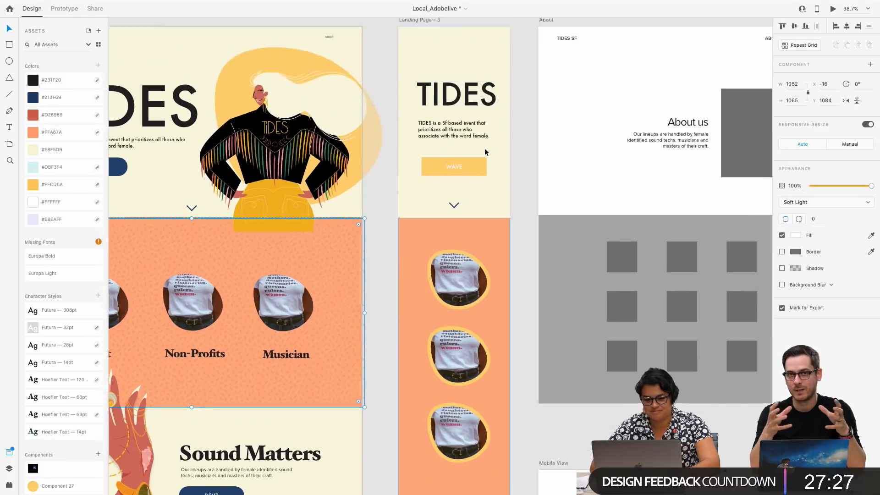
{"action": "key", "text": "ctrl+c"}
{"action": "left_click", "coordinate": [399, 93]}
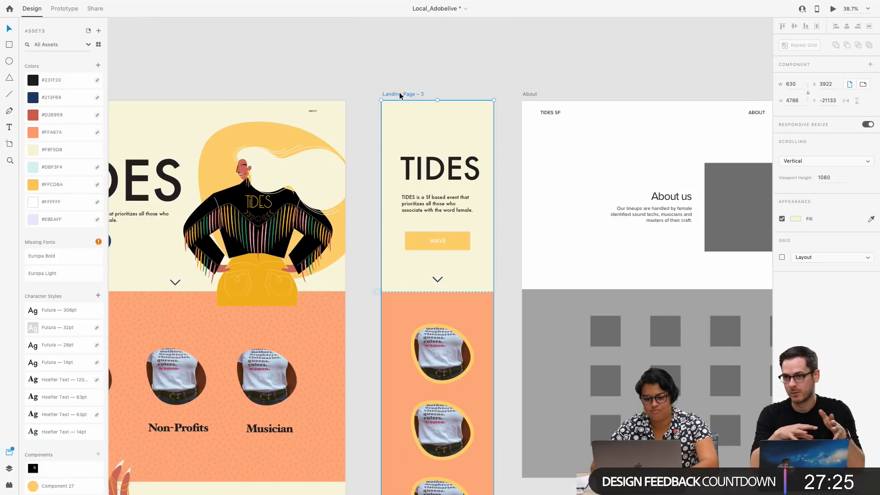
{"action": "key", "text": "ctrl+v"}
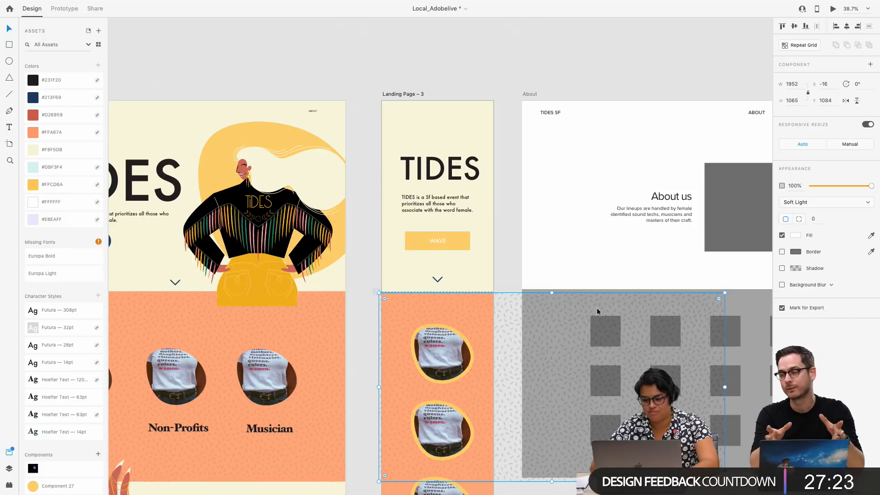
{"action": "left_click", "coordinate": [511, 247]}
Rotate the pasted pattern overlay 90° and move it over the orange section to about X -97.5, Y 1080.5
{"action": "scroll", "coordinate": [495, 322], "scroll_direction": "down", "scroll_amount": 8}
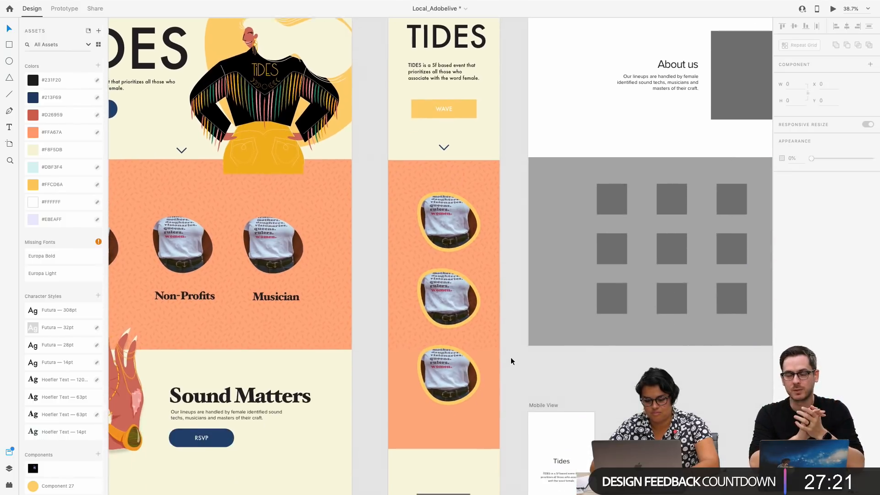
{"action": "left_click", "coordinate": [435, 271]}
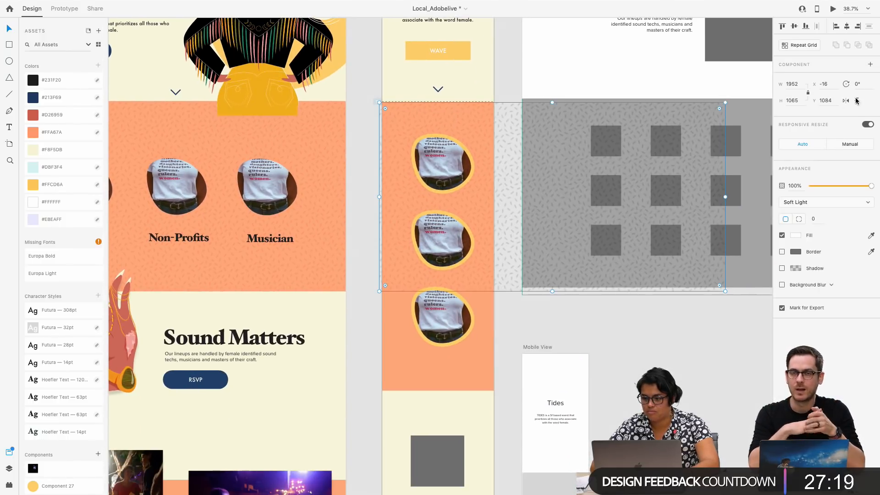
{"action": "type", "text": "90"}
{"action": "key", "text": "Return"}
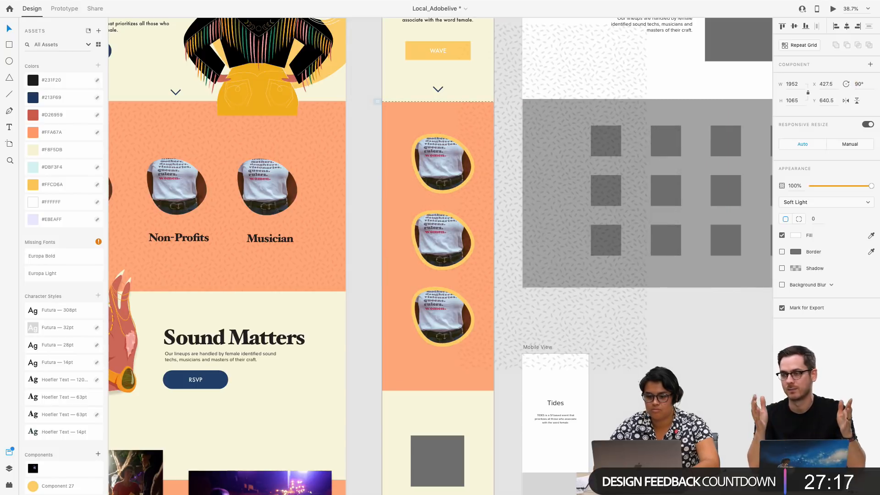
{"action": "left_click_drag", "start_coordinate": [508, 171], "coordinate": [416, 248]}
Resize the rotated pattern overlay to 1629 by 889 so it ends at the orange section's lower edge
{"action": "scroll", "coordinate": [416, 257], "scroll_direction": "down", "scroll_amount": 4}
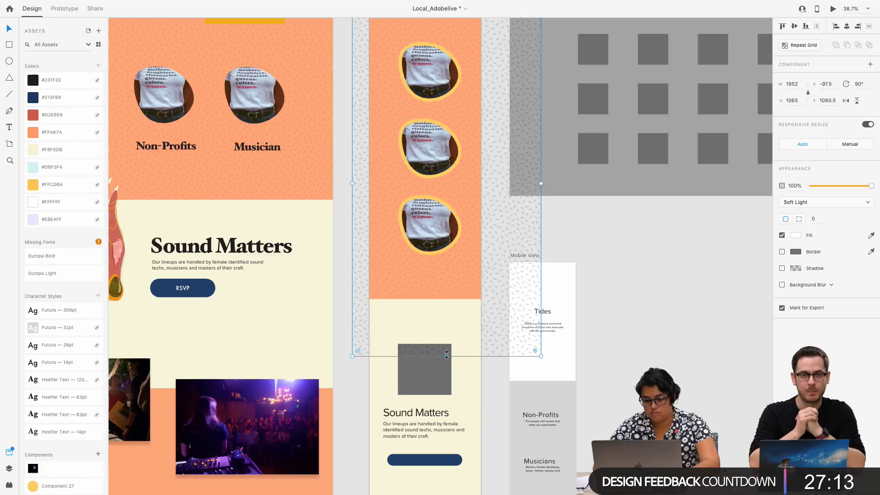
{"action": "left_click_drag", "start_coordinate": [446, 354], "coordinate": [446, 299]}
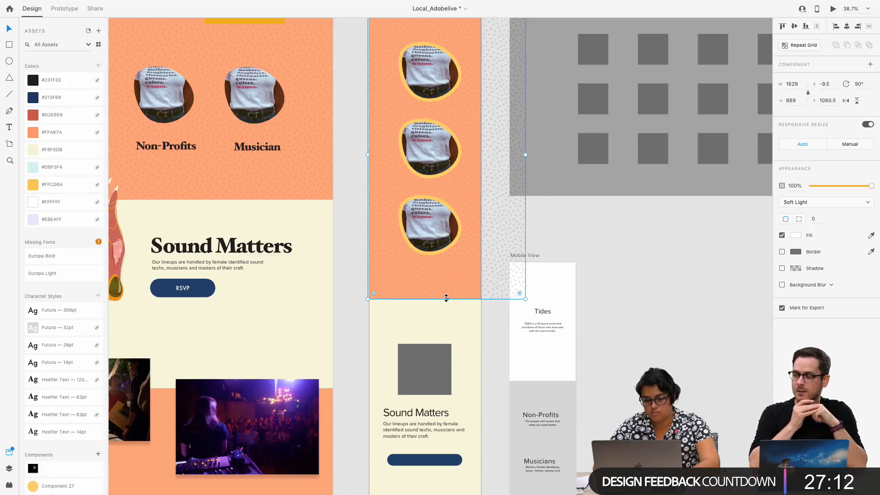
{"action": "left_click", "coordinate": [594, 251]}
{"action": "scroll", "coordinate": [474, 214], "scroll_direction": "up", "scroll_amount": 4}
{"action": "scroll", "coordinate": [473, 213], "scroll_direction": "left", "scroll_amount": 3}
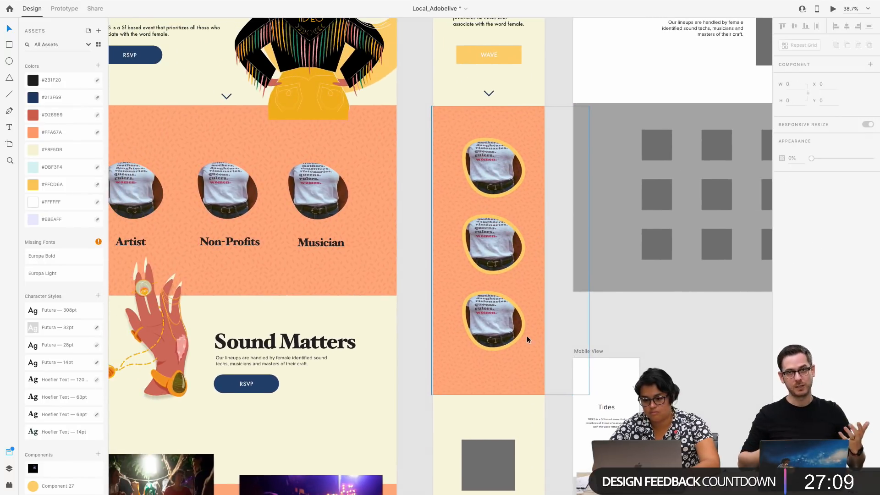
Send the pattern overlay to the back, followed by the orange section background, so the images stay in front
{"action": "left_click", "coordinate": [459, 292]}
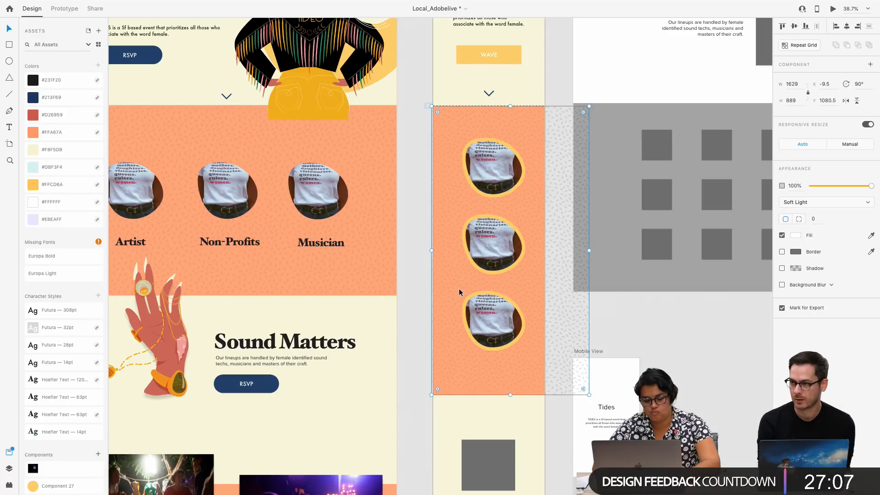
{"action": "right_click", "coordinate": [459, 292]}
{"action": "left_click", "coordinate": [505, 437]}
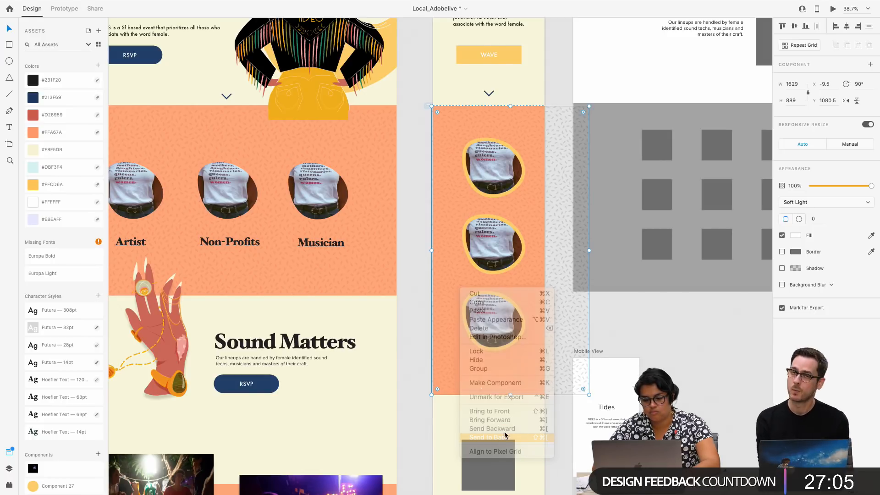
{"action": "right_click", "coordinate": [454, 334]}
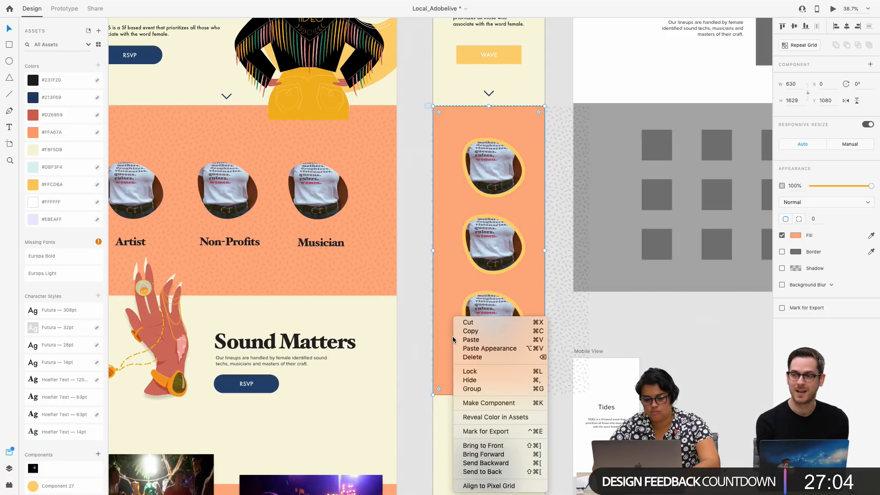
{"action": "left_click", "coordinate": [483, 470]}
{"action": "left_click", "coordinate": [417, 246]}
{"action": "scroll", "coordinate": [417, 246], "scroll_direction": "up", "scroll_amount": 2}
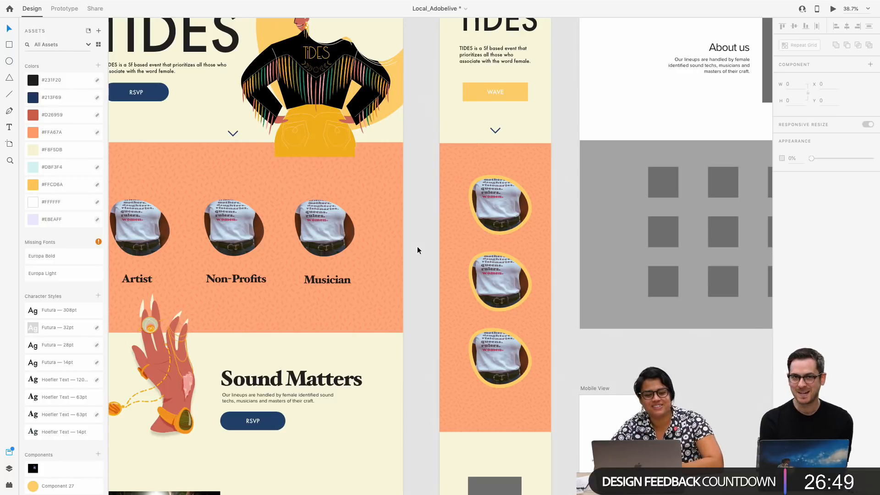
Move the Mobile View artboard up beneath the About artboard, to about X 4737, Y -18791
{"action": "scroll", "coordinate": [449, 230], "scroll_direction": "right", "scroll_amount": 2}
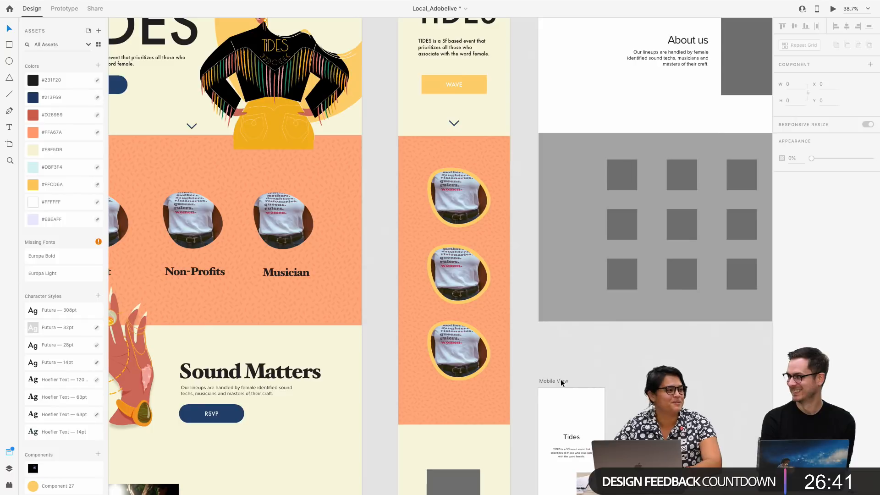
{"action": "left_click_drag", "start_coordinate": [561, 381], "coordinate": [565, 352]}
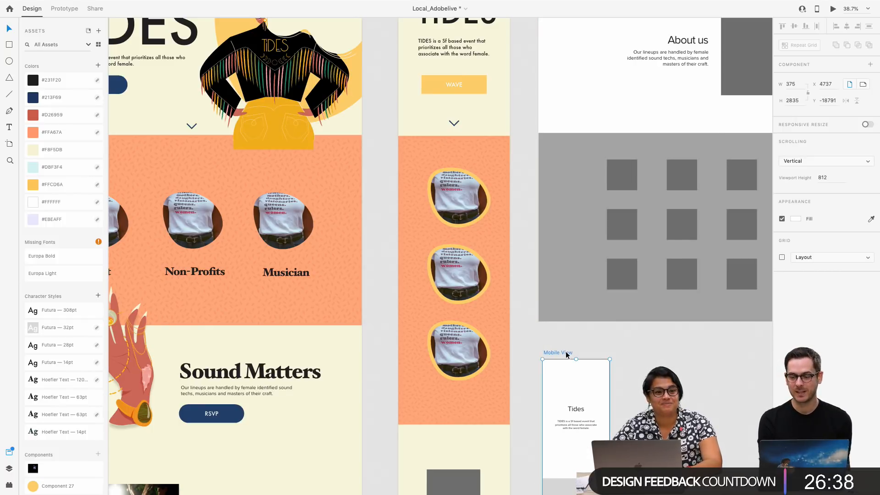
{"action": "left_click", "coordinate": [529, 327]}
{"action": "scroll", "coordinate": [528, 327], "scroll_direction": "down", "scroll_amount": 3}
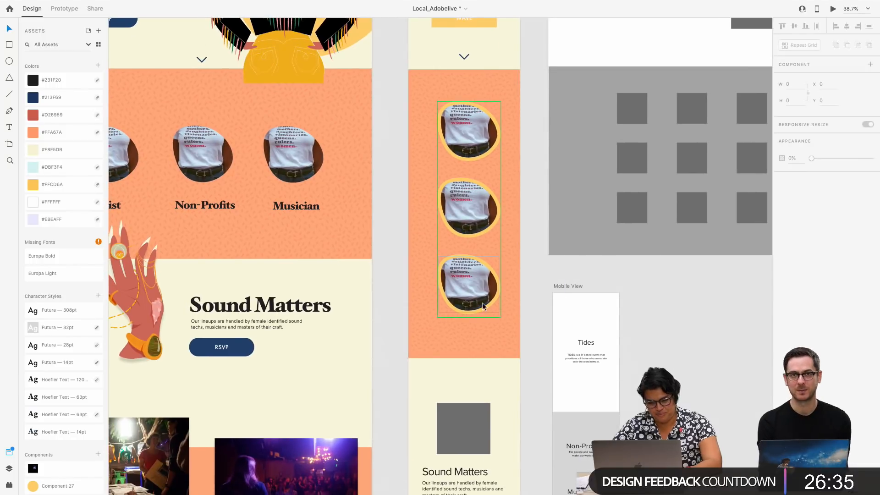
Reposition the grid of three T-shirt images within the orange section to about X 144.47, Y 1293.92
{"action": "scroll", "coordinate": [482, 303], "scroll_direction": "up", "scroll_amount": 3}
{"action": "left_click_drag", "start_coordinate": [481, 288], "coordinate": [478, 295]}
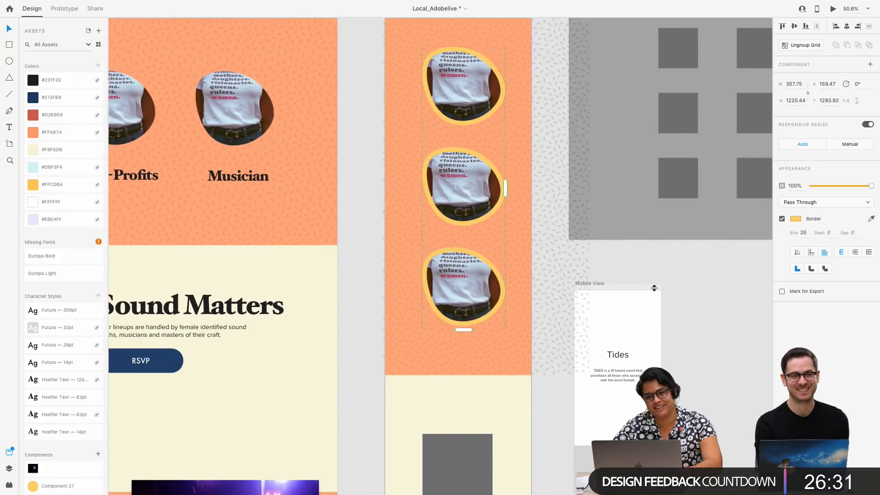
{"action": "left_click", "coordinate": [713, 275]}
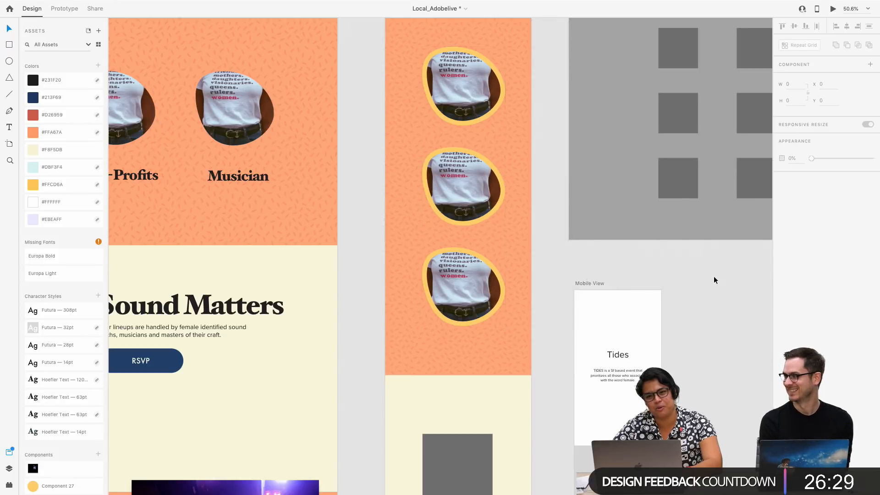
{"action": "scroll", "coordinate": [560, 218], "scroll_direction": "up", "scroll_amount": 2}
{"action": "scroll", "coordinate": [560, 217], "scroll_direction": "left", "scroll_amount": 2}
{"action": "left_click", "coordinate": [522, 226]}
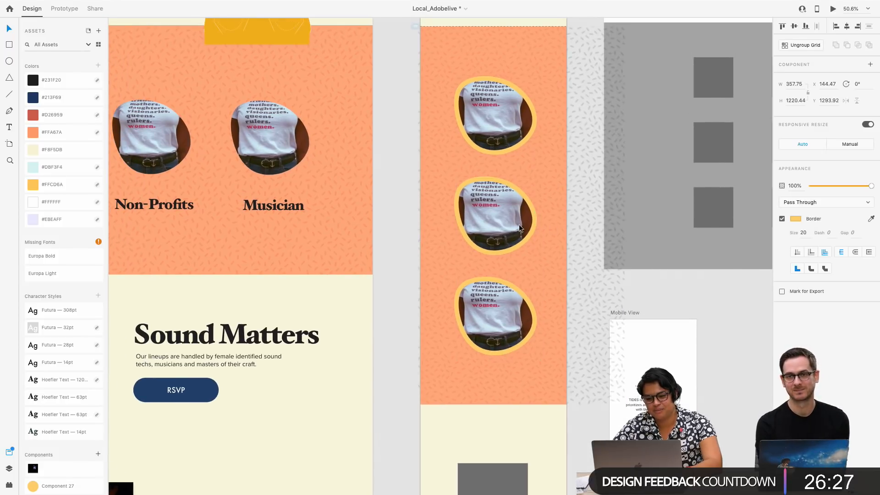
Delete the grey image placeholder above the Sound Matters text on Landing Page – 3
{"action": "scroll", "coordinate": [515, 250], "scroll_direction": "down", "scroll_amount": 5}
{"action": "scroll", "coordinate": [515, 250], "scroll_direction": "down", "scroll_amount": 5}
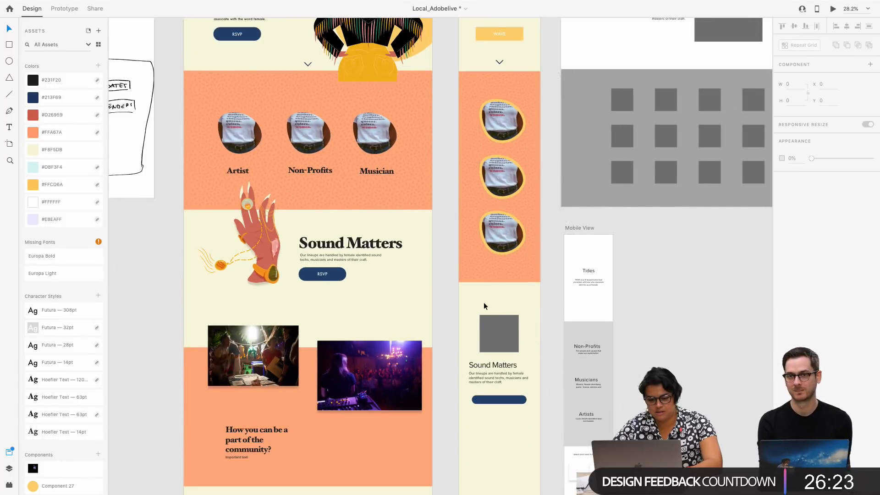
{"action": "left_click", "coordinate": [507, 338]}
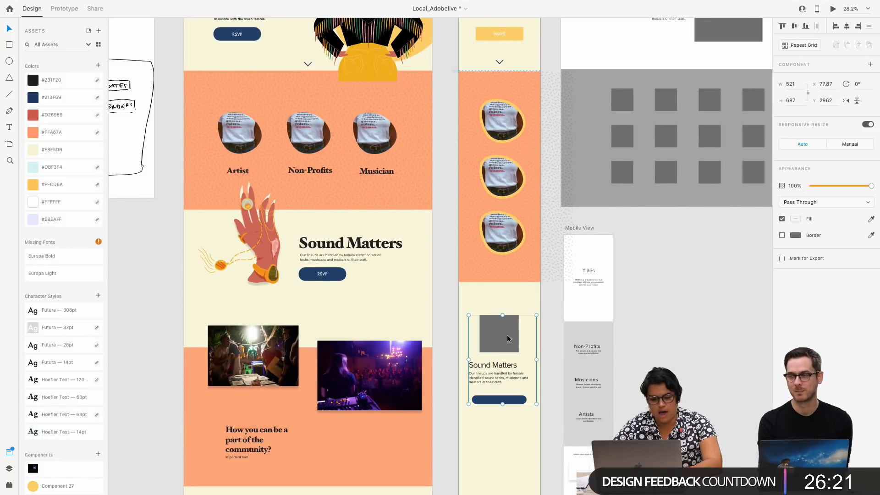
{"action": "double_click", "coordinate": [507, 338]}
{"action": "key", "text": "Delete"}
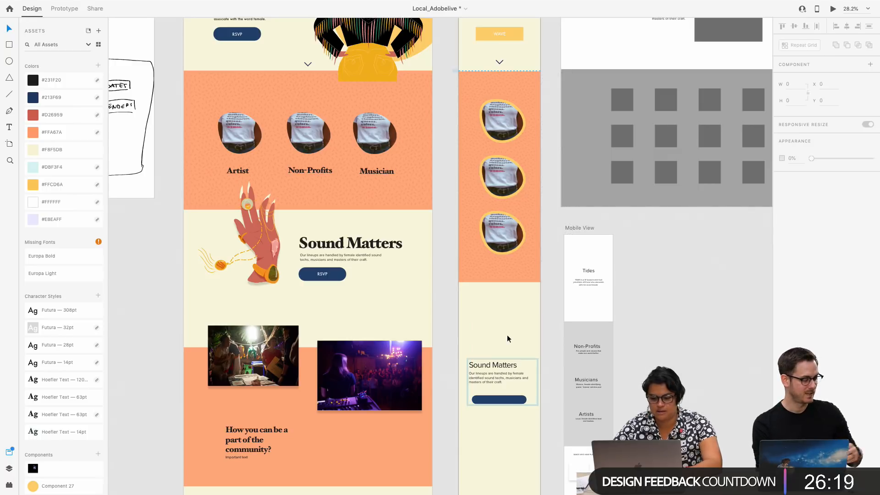
Copy the hand illustration from Landing Page – 1 onto Landing Page – 3, overlapping the orange section's lower edge just above the Sound Matters text
{"action": "left_click", "coordinate": [248, 257]}
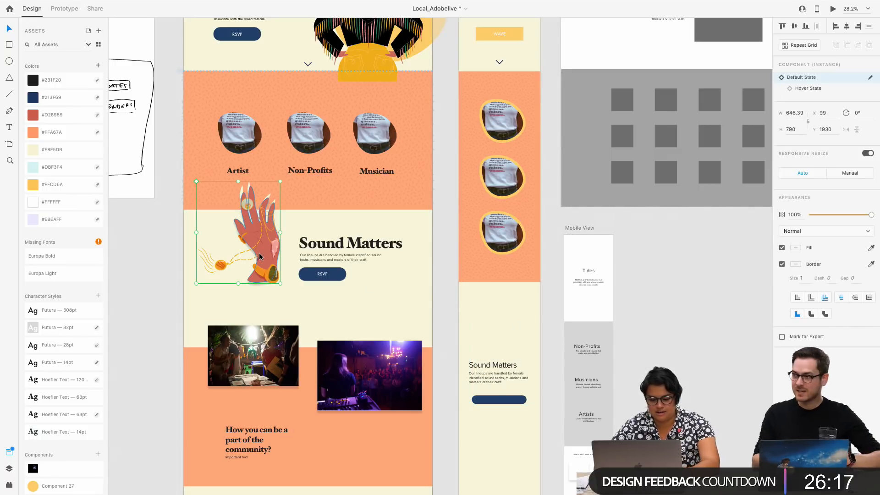
{"action": "scroll", "coordinate": [526, 197], "scroll_direction": "up", "scroll_amount": 5}
{"action": "left_click", "coordinate": [415, 164]}
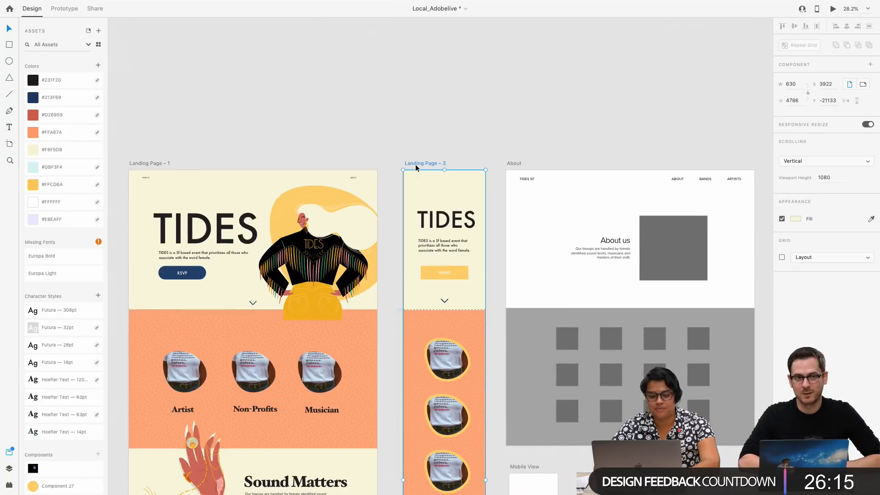
{"action": "scroll", "coordinate": [444, 341], "scroll_direction": "down", "scroll_amount": 3}
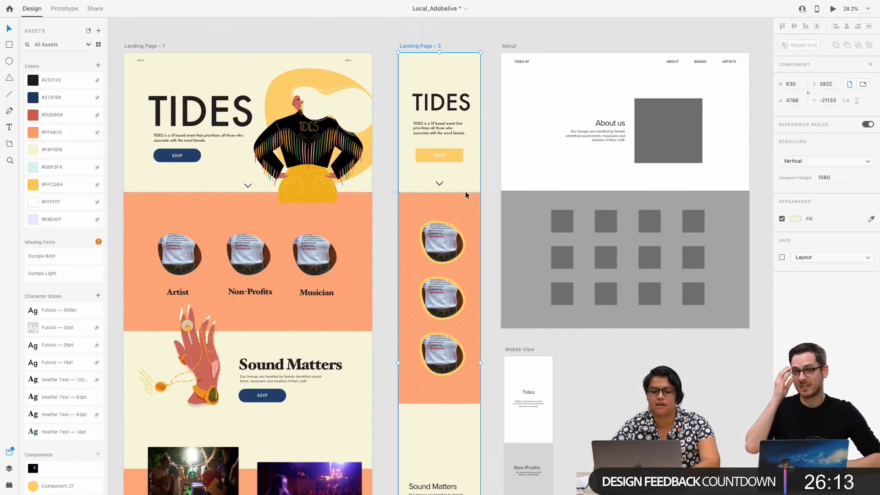
{"action": "left_click", "coordinate": [413, 387]}
{"action": "scroll", "coordinate": [416, 389], "scroll_direction": "down", "scroll_amount": 3}
{"action": "left_click_drag", "start_coordinate": [476, 251], "coordinate": [424, 314]}
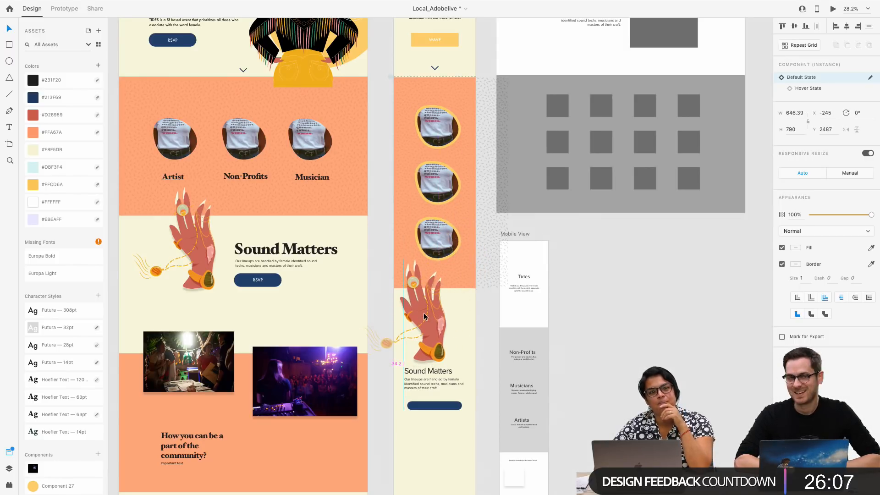
{"action": "left_click_drag", "start_coordinate": [424, 316], "coordinate": [423, 314]}
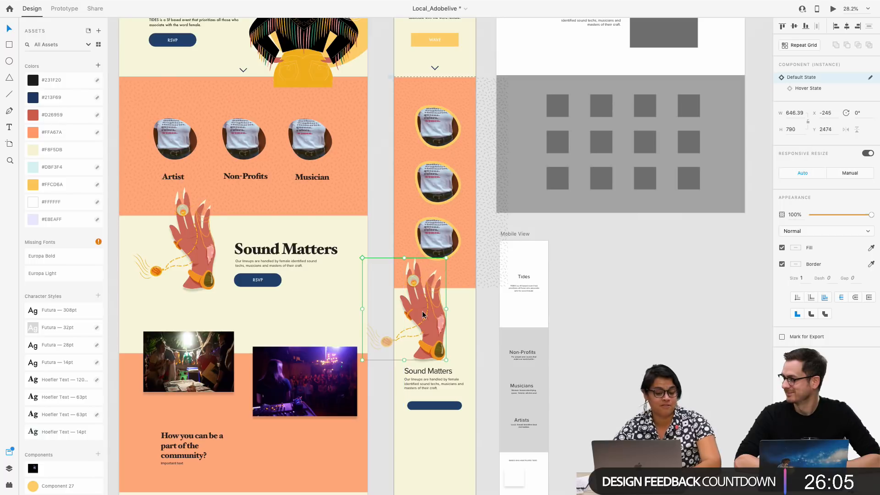
{"action": "left_click", "coordinate": [382, 401]}
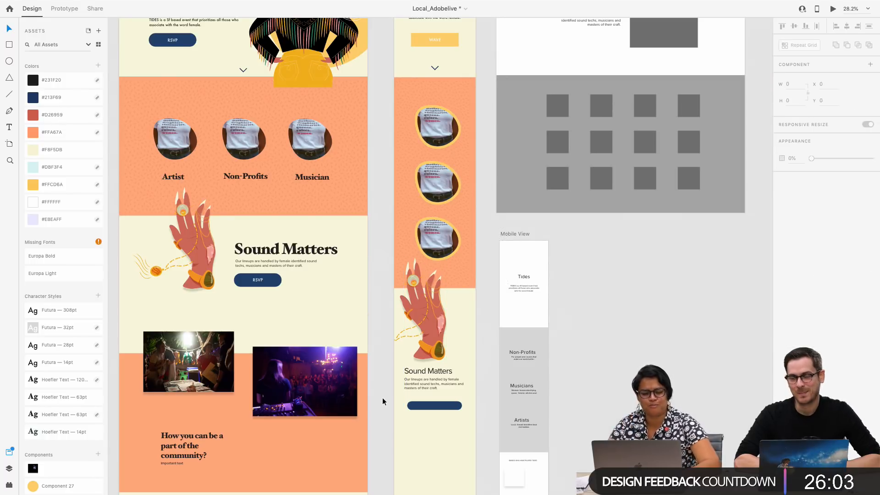
{"action": "left_click_drag", "start_coordinate": [433, 336], "coordinate": [438, 337]}
{"action": "left_click", "coordinate": [390, 372]}
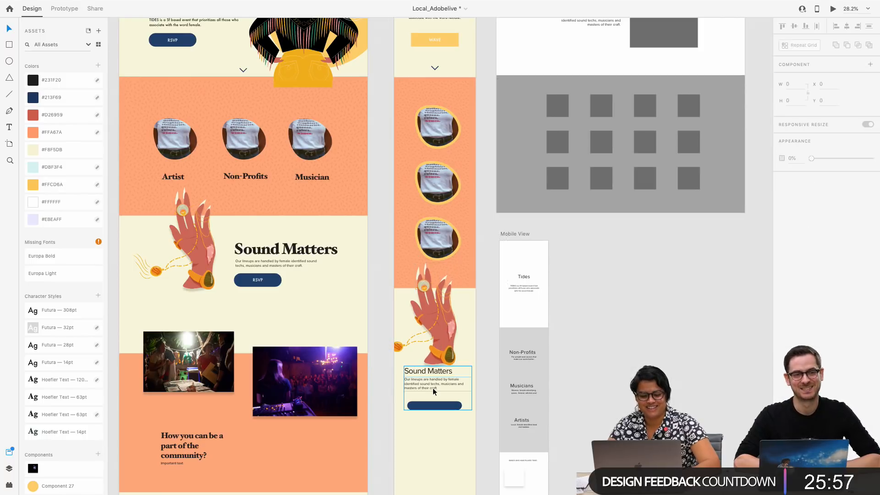
Move the narrow page's Sound Matters text group down to about Y 3408.18 and delete its blank navy button
{"action": "scroll", "coordinate": [434, 389], "scroll_direction": "down", "scroll_amount": 1}
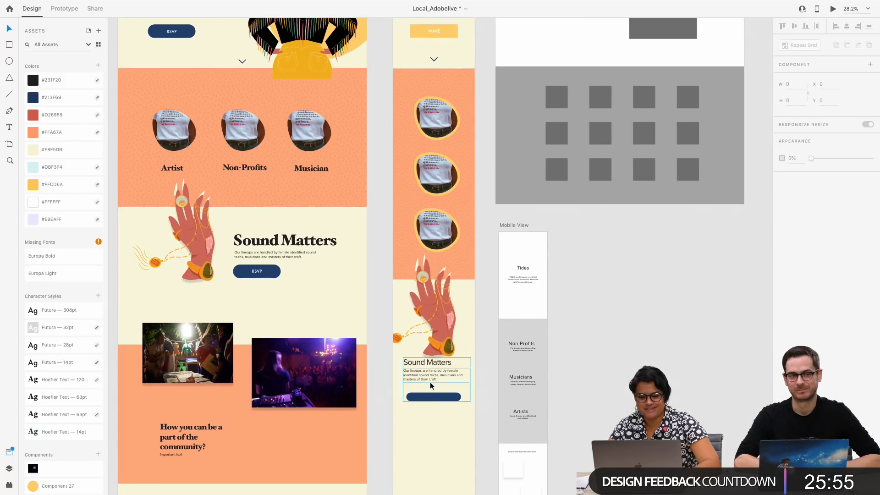
{"action": "left_click_drag", "start_coordinate": [430, 382], "coordinate": [430, 390]}
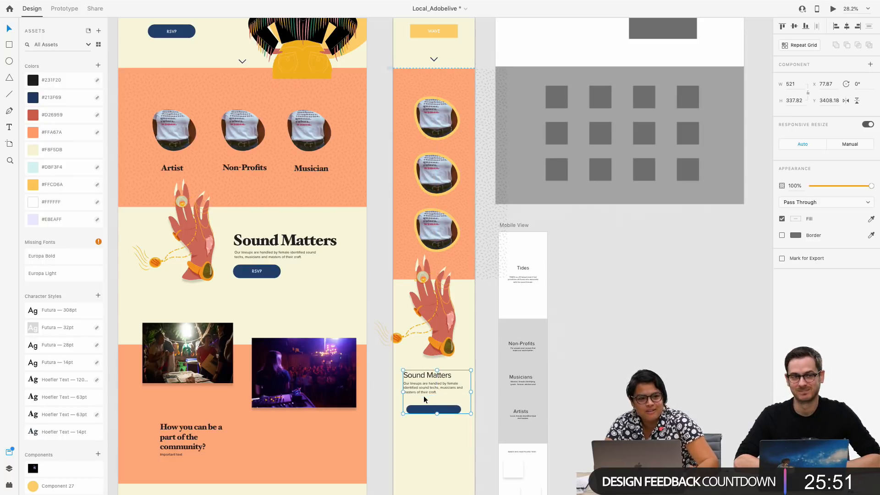
{"action": "double_click", "coordinate": [435, 409]}
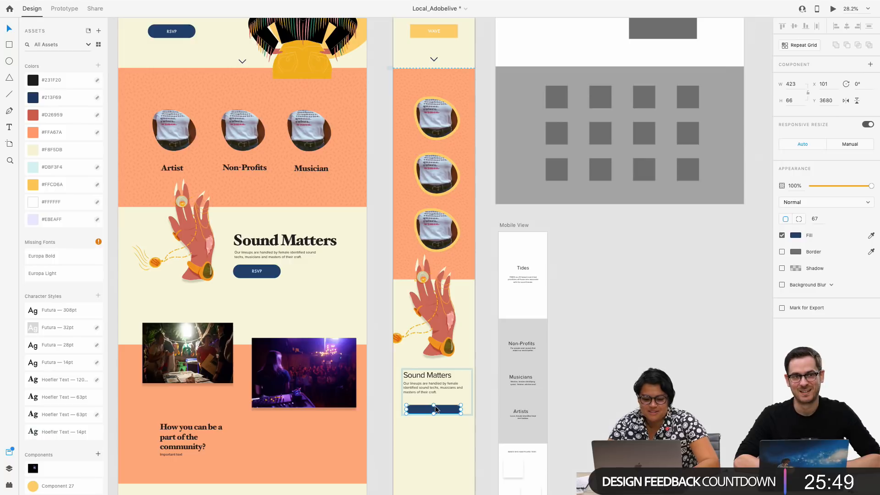
{"action": "key", "text": "Delete"}
{"action": "left_click", "coordinate": [439, 375]}
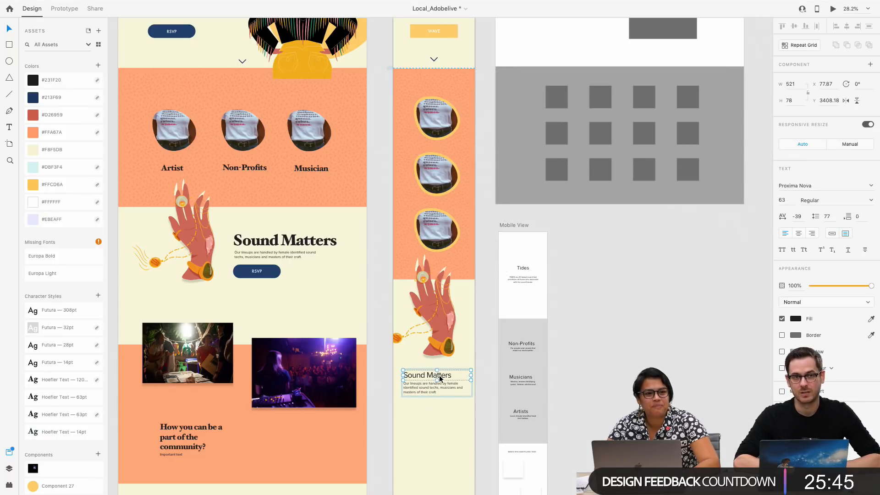
{"action": "scroll", "coordinate": [43, 458], "scroll_direction": "down", "scroll_amount": 5}
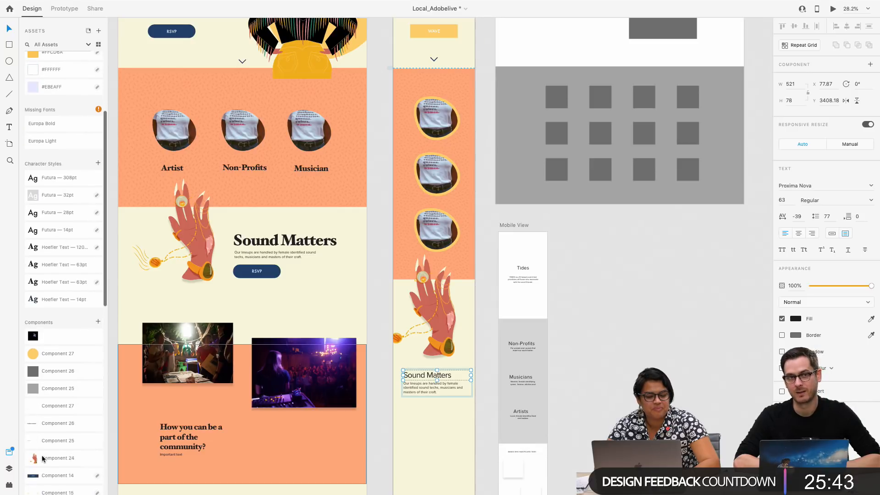
{"action": "scroll", "coordinate": [42, 458], "scroll_direction": "up", "scroll_amount": 5}
{"action": "left_click", "coordinate": [8, 468]}
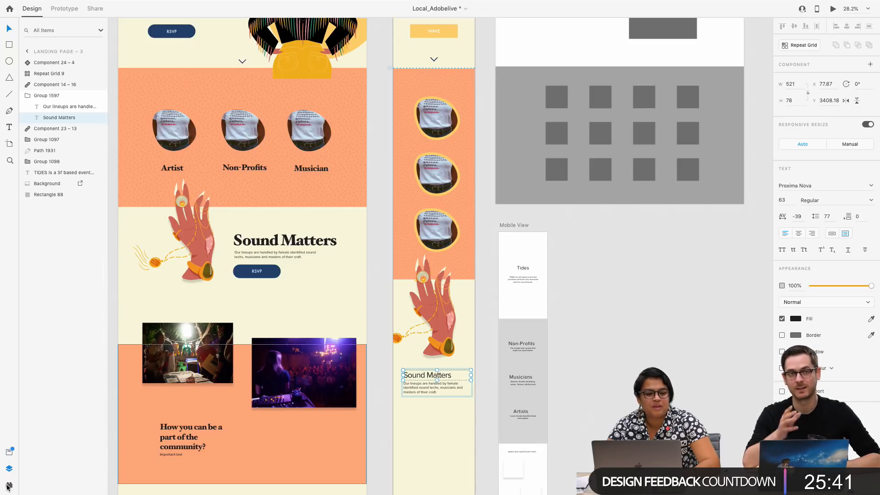
{"action": "left_click", "coordinate": [8, 485]}
{"action": "left_click", "coordinate": [8, 471]}
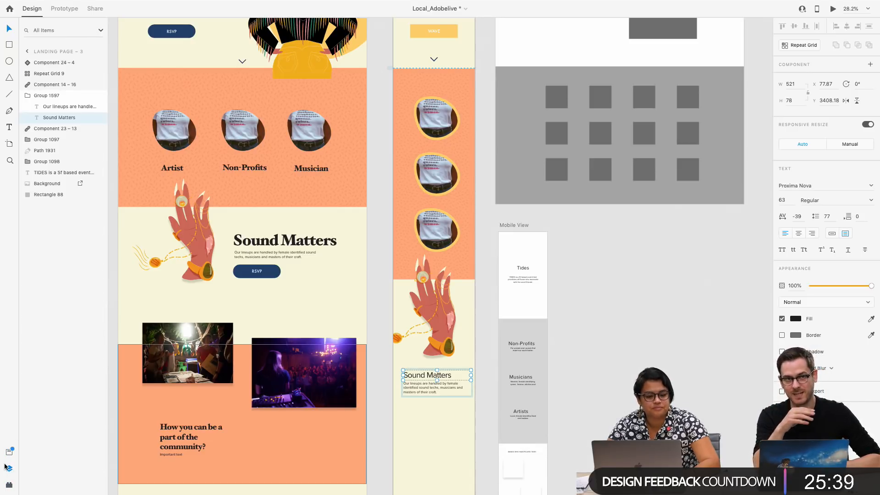
{"action": "left_click", "coordinate": [10, 470]}
{"action": "left_click", "coordinate": [9, 468]}
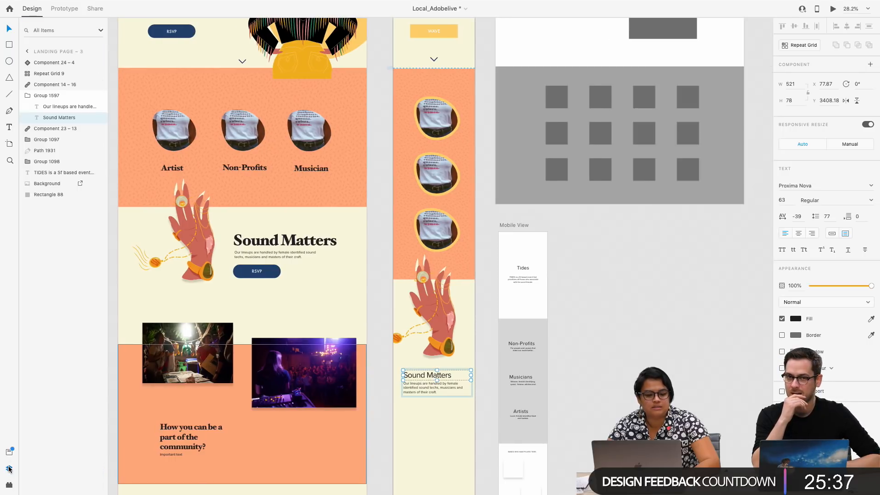
{"action": "left_click", "coordinate": [8, 485]}
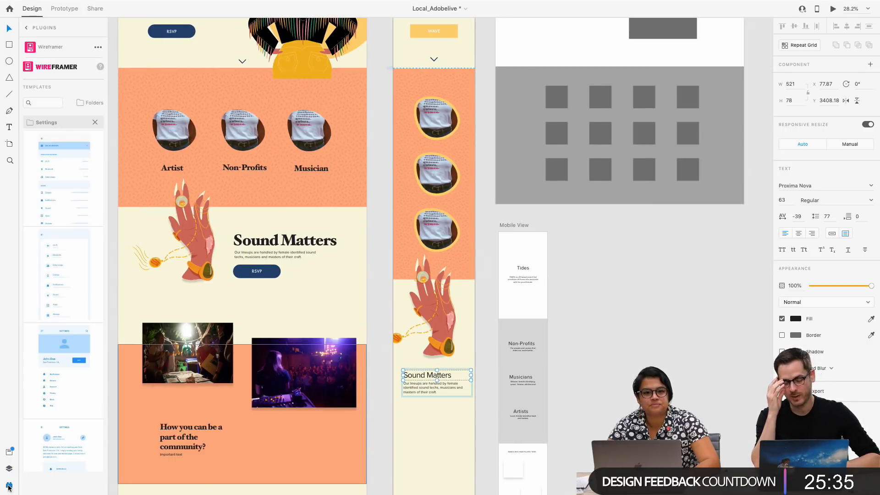
{"action": "left_click", "coordinate": [9, 469]}
{"action": "left_click", "coordinate": [8, 460]}
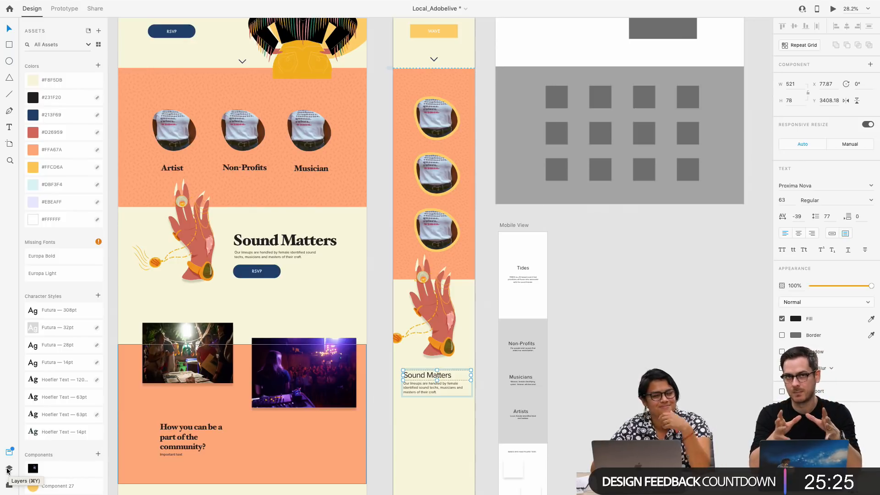
{"action": "left_click", "coordinate": [9, 469]}
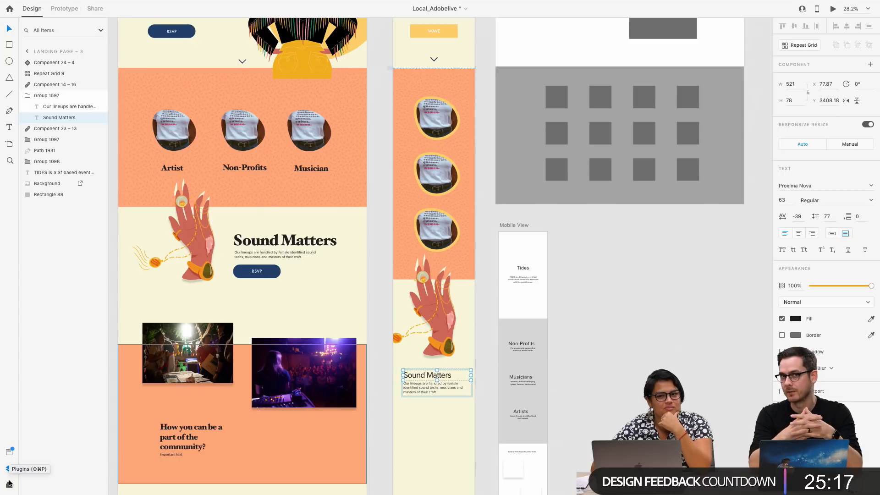
{"action": "left_click", "coordinate": [9, 484]}
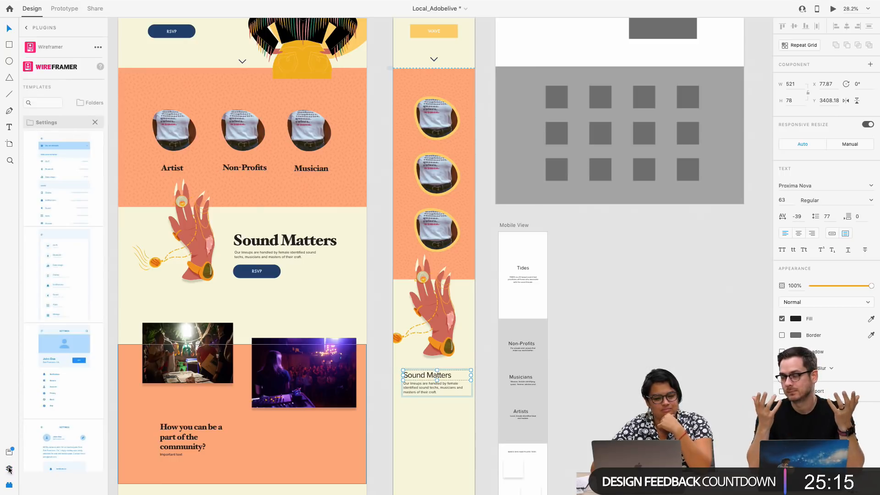
{"action": "left_click", "coordinate": [26, 28]}
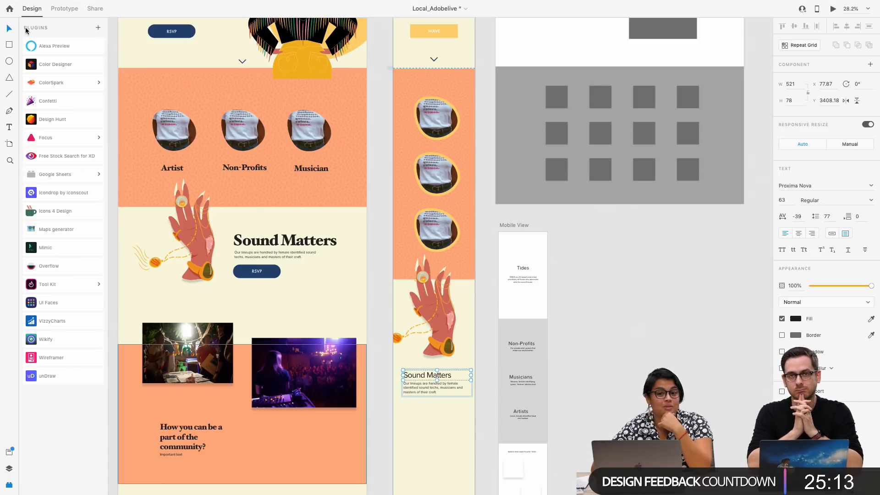
{"action": "left_click", "coordinate": [9, 453]}
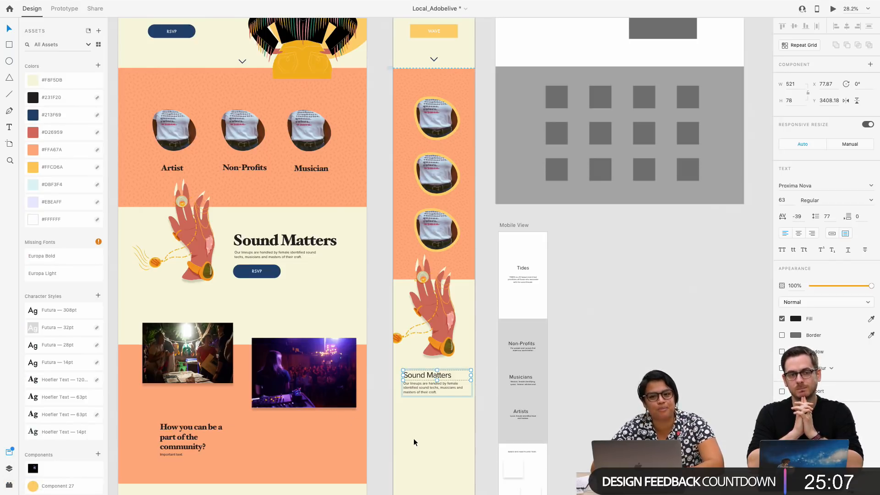
Move the purple-lit DJ photo on Landing Page – 1 up to about X 1029, Y 2866
{"action": "scroll", "coordinate": [380, 338], "scroll_direction": "up", "scroll_amount": 2}
{"action": "scroll", "coordinate": [380, 338], "scroll_direction": "left", "scroll_amount": 2}
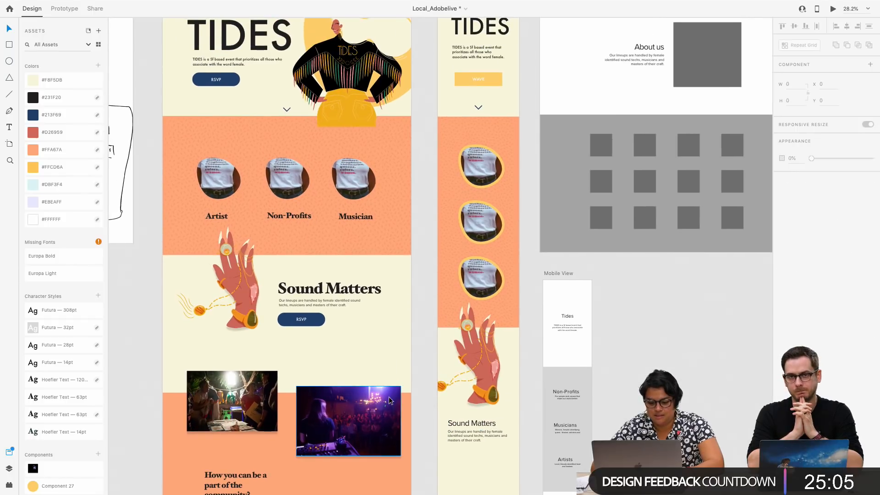
{"action": "left_click", "coordinate": [371, 369]}
{"action": "left_click_drag", "start_coordinate": [369, 367], "coordinate": [370, 366]}
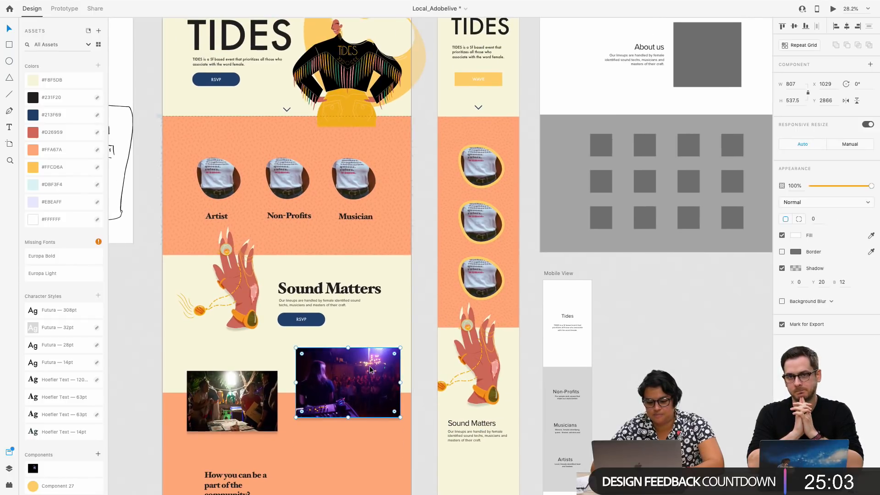
{"action": "left_click", "coordinate": [418, 416]}
Apply the Hoefler Text 63pt character style to the Sound Matters heading on Landing Page – 3
{"action": "scroll", "coordinate": [418, 416], "scroll_direction": "down", "scroll_amount": 2}
{"action": "scroll", "coordinate": [419, 416], "scroll_direction": "right", "scroll_amount": 2}
{"action": "left_click", "coordinate": [424, 389]}
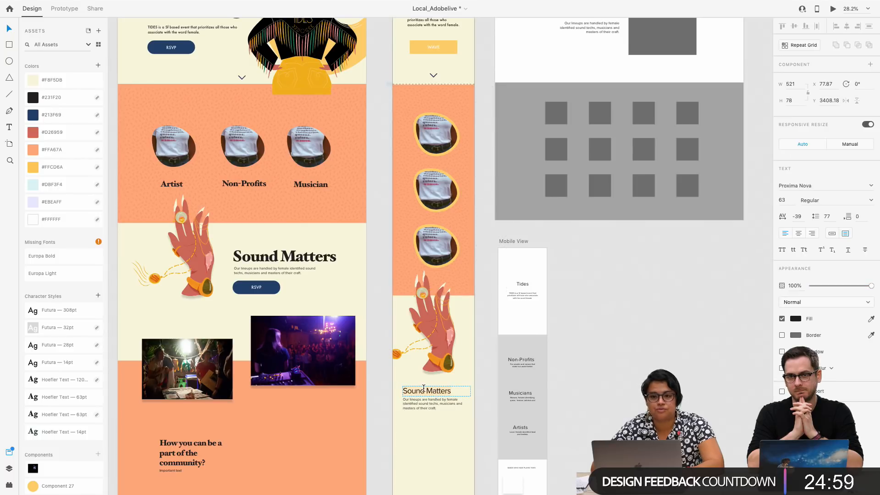
{"action": "left_click", "coordinate": [60, 404]}
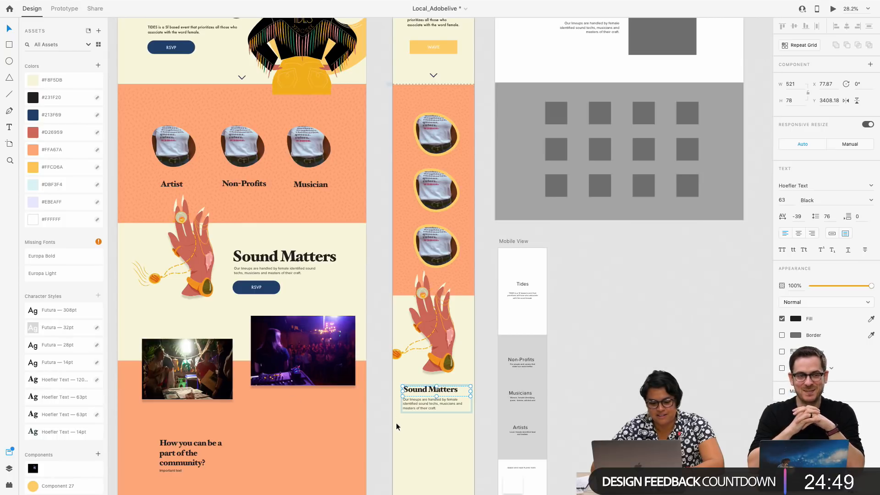
Apply the Futura 28pt character style to the paragraph under the narrow page's Sound Matters heading
{"action": "left_click", "coordinate": [431, 404]}
{"action": "left_click", "coordinate": [66, 311]}
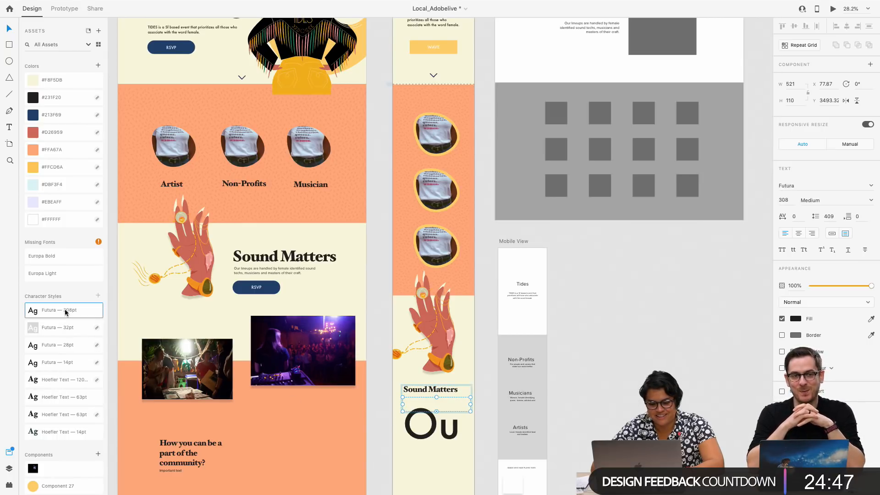
{"action": "left_click", "coordinate": [78, 346]}
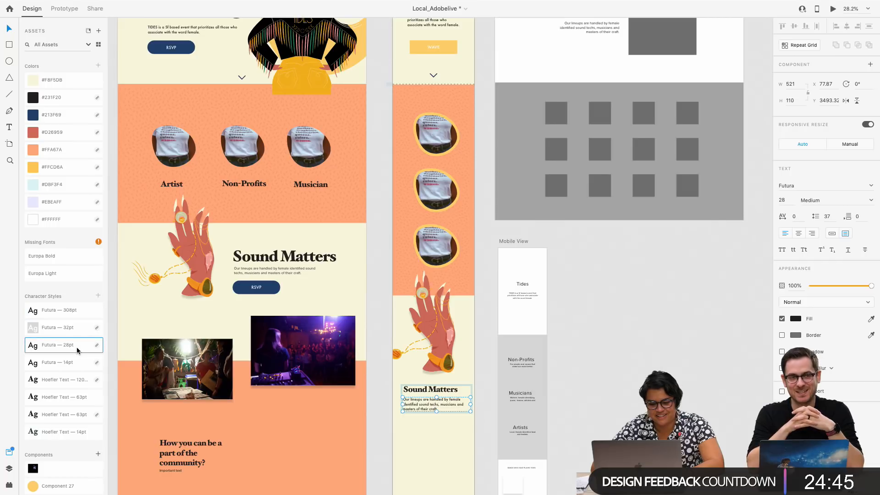
{"action": "key", "text": "Escape"}
{"action": "key", "text": "Escape"}
Copy the navy RSVP button from Landing Page – 1's Sound Matters section to Landing Page – 3 and place it beneath the Sound Matters paragraph
{"action": "scroll", "coordinate": [414, 404], "scroll_direction": "down", "scroll_amount": 2}
{"action": "scroll", "coordinate": [413, 404], "scroll_direction": "up", "scroll_amount": 2}
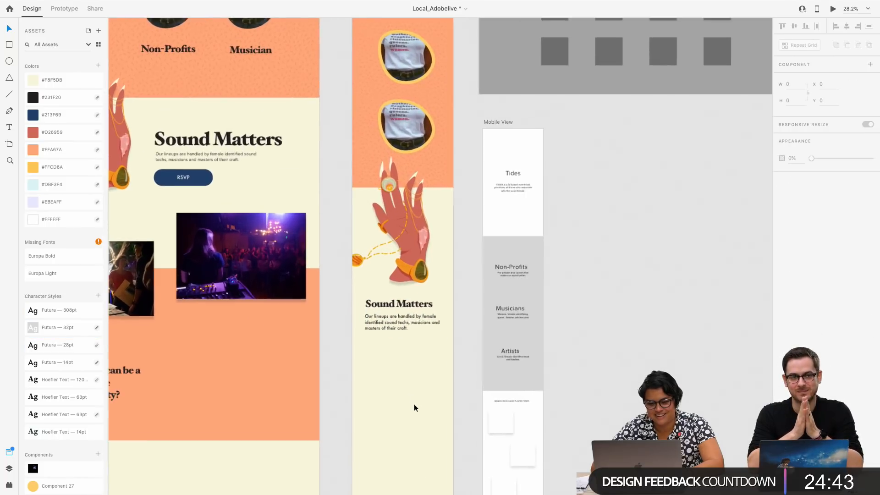
{"action": "scroll", "coordinate": [413, 404], "scroll_direction": "up", "scroll_amount": 2}
{"action": "scroll", "coordinate": [414, 405], "scroll_direction": "left", "scroll_amount": 1}
{"action": "left_click", "coordinate": [239, 224]}
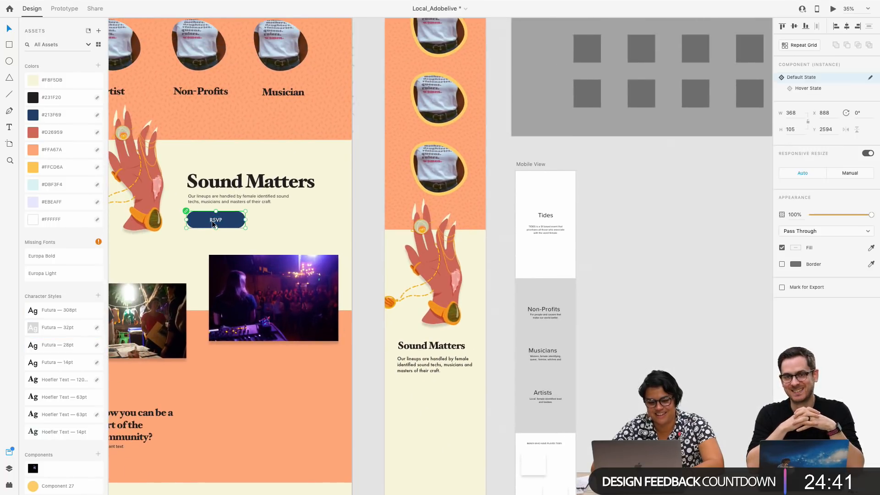
{"action": "scroll", "coordinate": [408, 324], "scroll_direction": "up", "scroll_amount": 10}
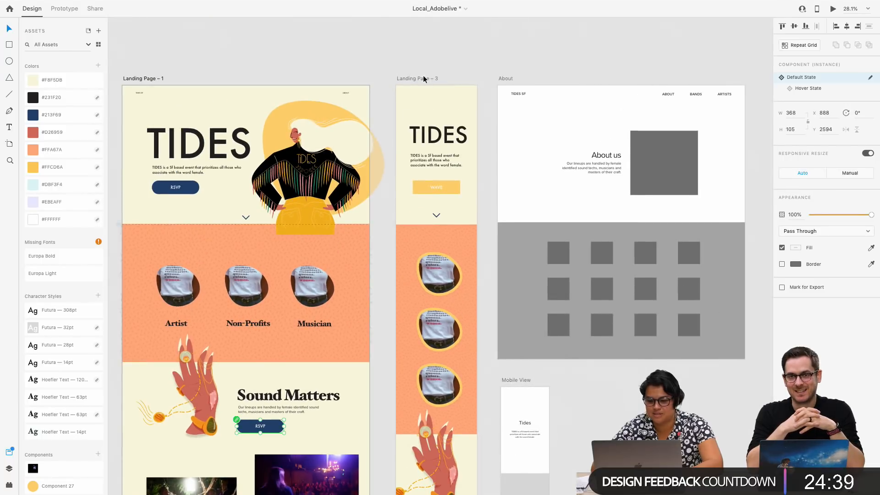
{"action": "left_click", "coordinate": [424, 79]}
{"action": "scroll", "coordinate": [423, 79], "scroll_direction": "down", "scroll_amount": 5}
{"action": "key", "text": "ctrl+v"}
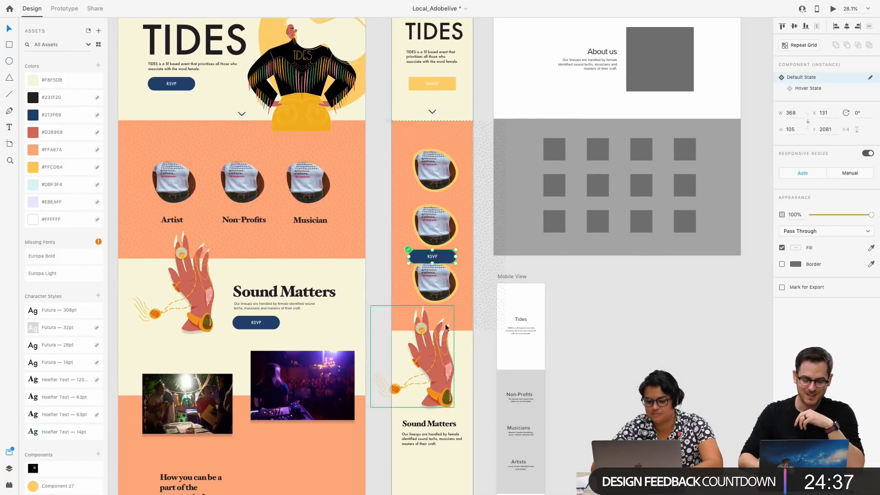
{"action": "left_click_drag", "start_coordinate": [447, 260], "coordinate": [445, 460]}
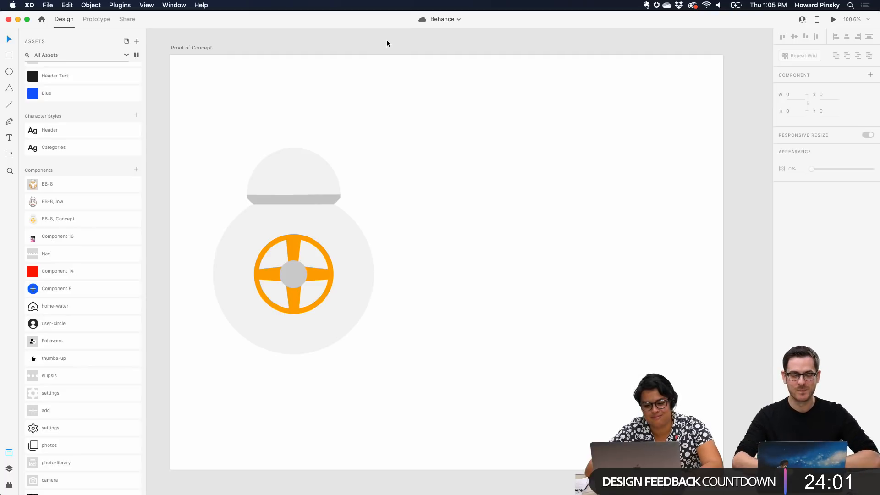
Examine the Hover State and Roll state of the Proof of Concept BB-8 component, ending on its Default State
{"action": "left_click", "coordinate": [324, 252]}
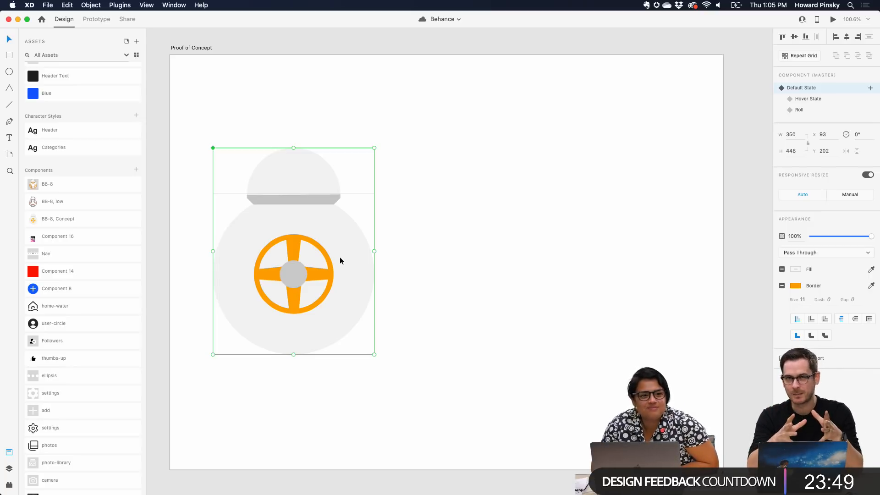
{"action": "left_click", "coordinate": [823, 99]}
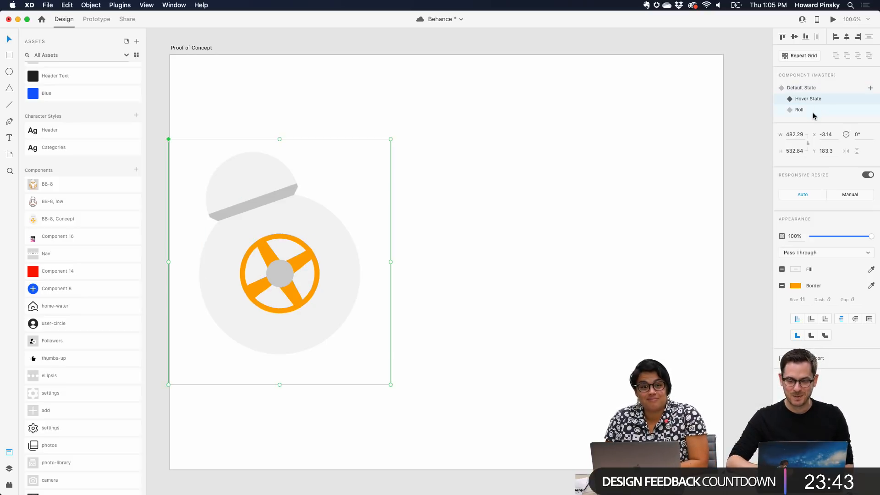
{"action": "left_click", "coordinate": [811, 113]}
{"action": "left_click", "coordinate": [816, 98]}
{"action": "left_click", "coordinate": [817, 89]}
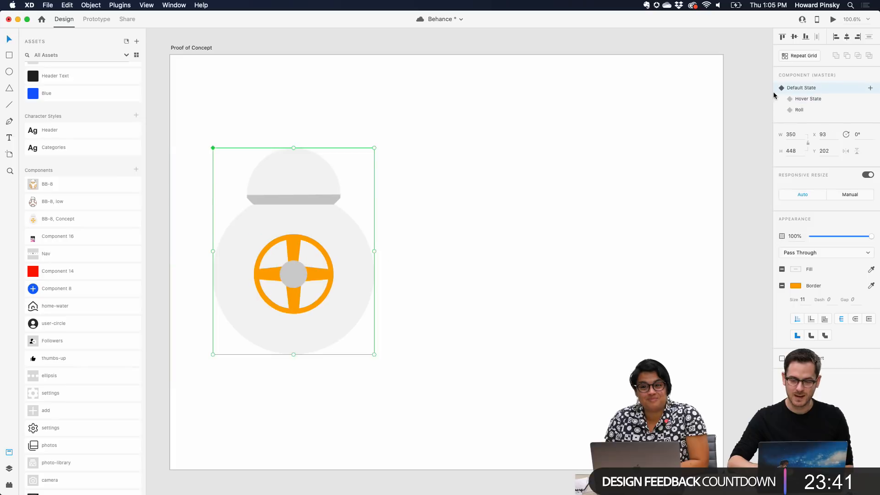
Inspect the layers inside the Head and Body groups of the Proof of Concept BB-8, including the Subtraction 1 shape
{"action": "double_click", "coordinate": [282, 212]}
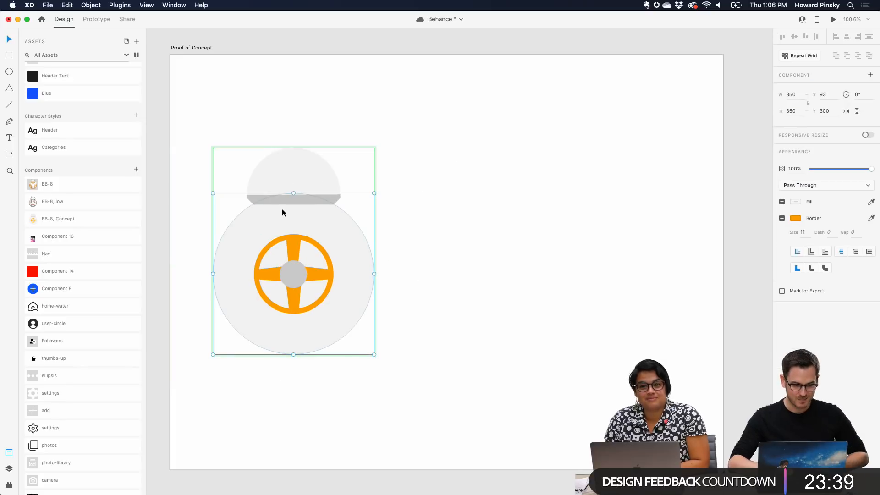
{"action": "key", "text": "super+y"}
{"action": "left_click", "coordinate": [36, 86]}
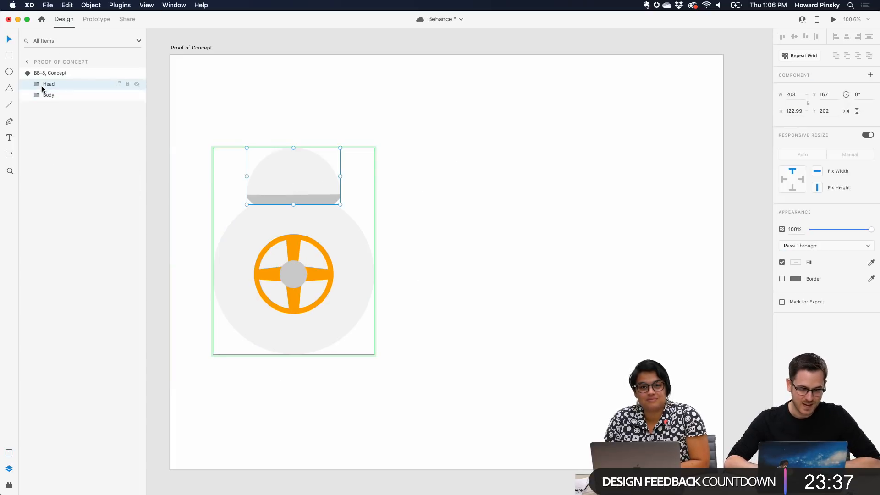
{"action": "left_click", "coordinate": [30, 85]}
{"action": "left_click", "coordinate": [47, 107]}
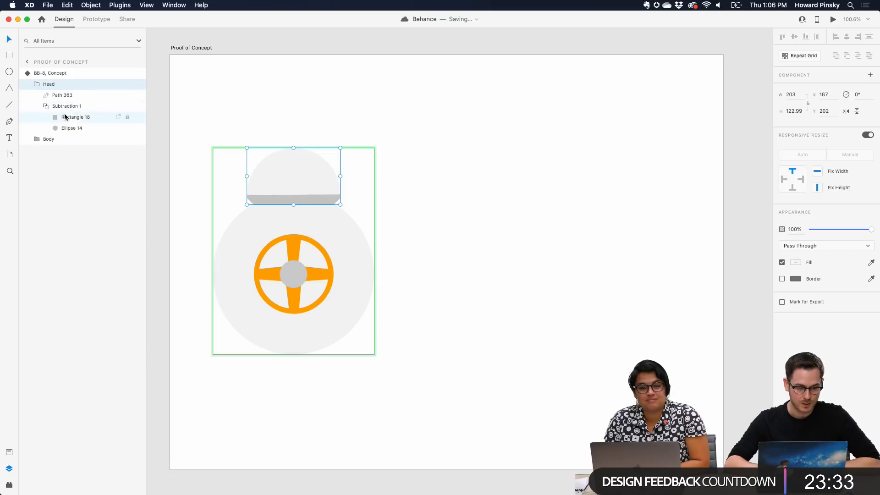
{"action": "left_click", "coordinate": [46, 107]}
{"action": "left_click", "coordinate": [38, 118]}
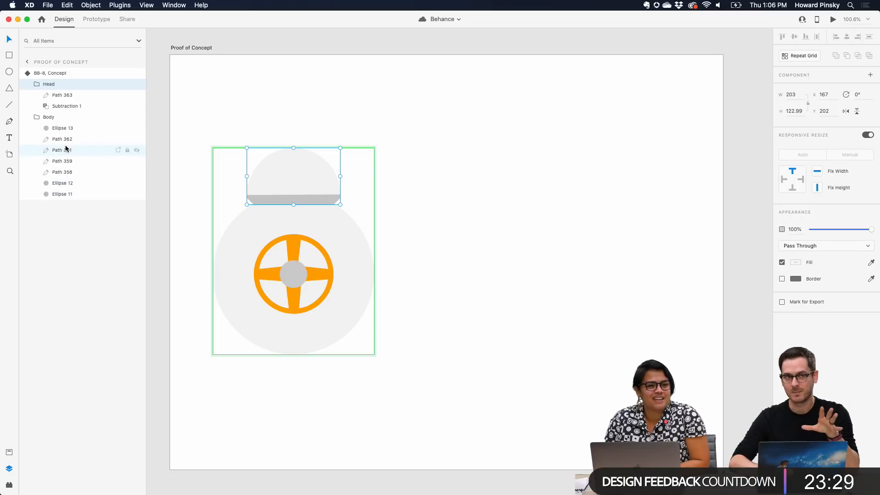
{"action": "key", "text": "Escape"}
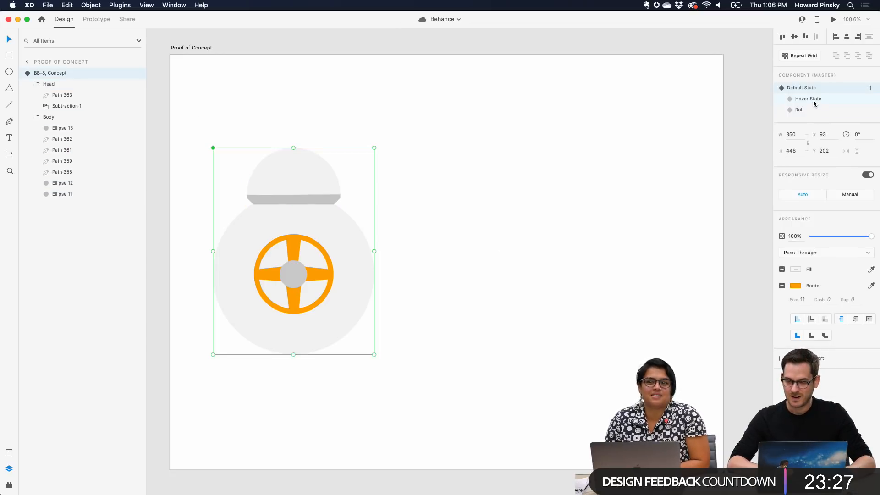
Show the Proof of Concept BB-8's Hover State, restore its Default State, and play its hover and roll interactions in the preview
{"action": "left_click", "coordinate": [814, 102]}
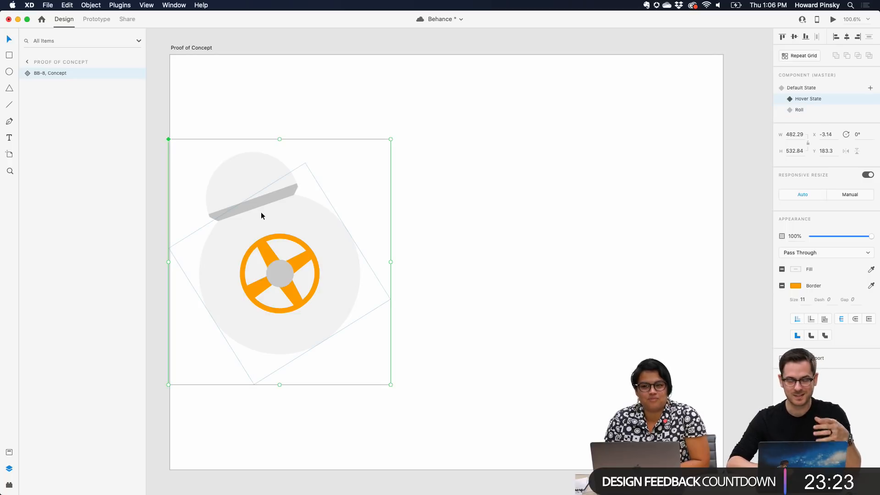
{"action": "left_click", "coordinate": [800, 110]}
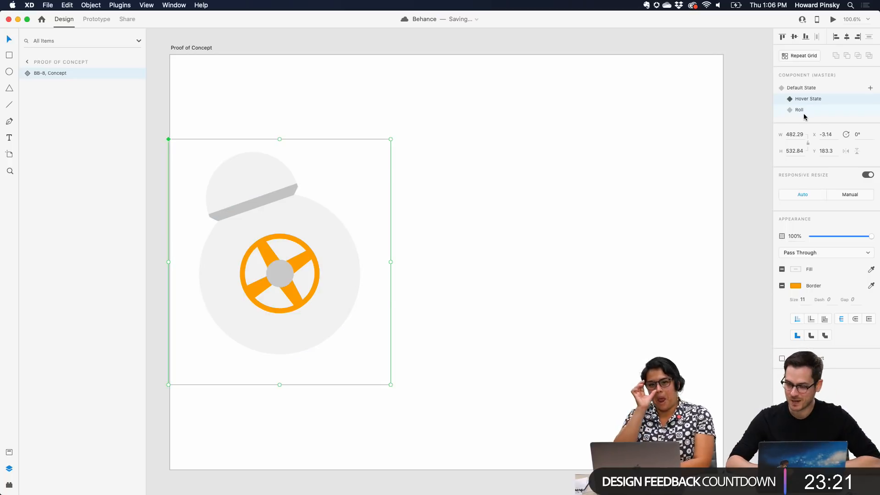
{"action": "left_click", "coordinate": [811, 87]}
{"action": "key", "text": "super+Return"}
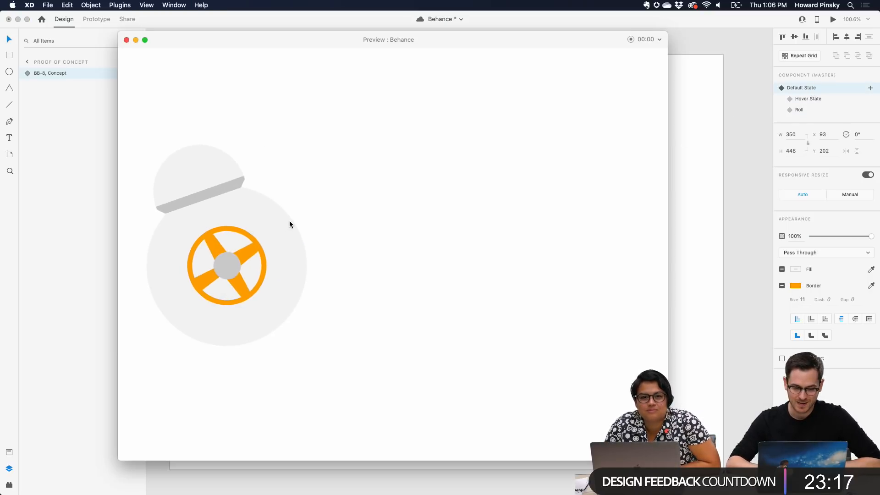
{"action": "left_click", "coordinate": [262, 225]}
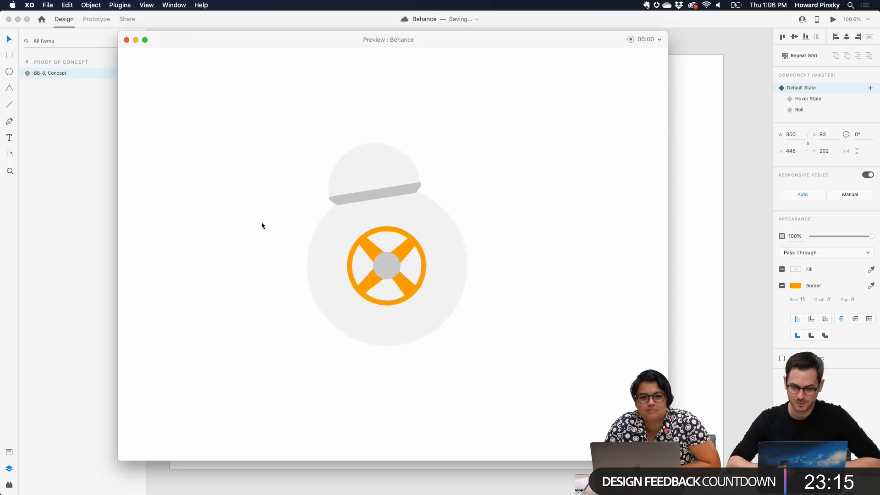
{"action": "left_click", "coordinate": [126, 40]}
{"action": "left_click", "coordinate": [384, 103]}
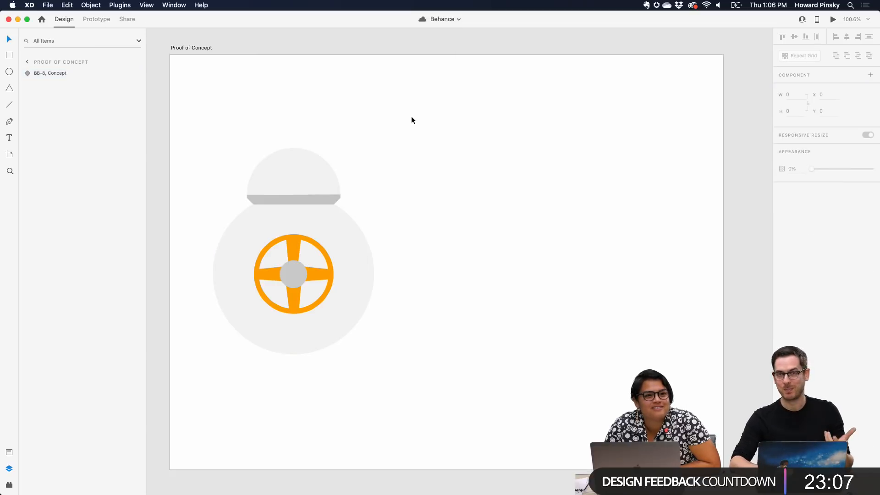
Inspect the layer structure of the Low Fidelity BB8, expanding its Body group, the nested mask and Group 17
{"action": "scroll", "coordinate": [411, 120], "scroll_direction": "right", "scroll_amount": 15}
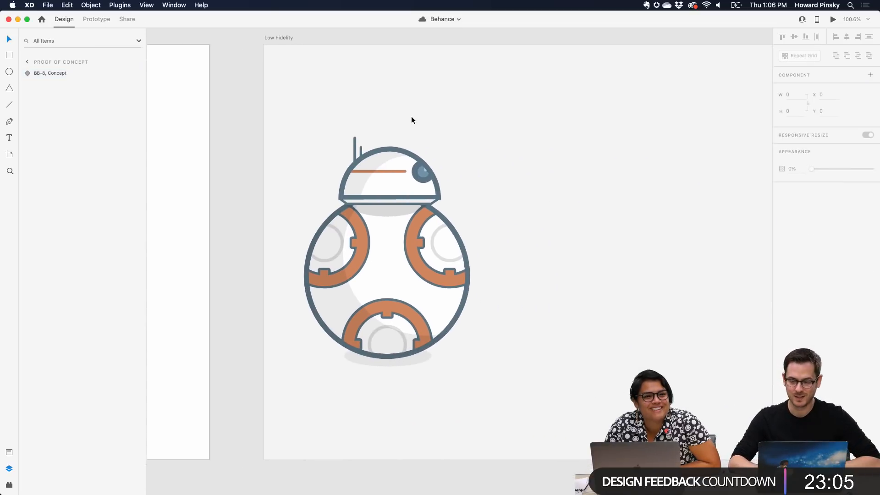
{"action": "scroll", "coordinate": [411, 120], "scroll_direction": "right", "scroll_amount": 3}
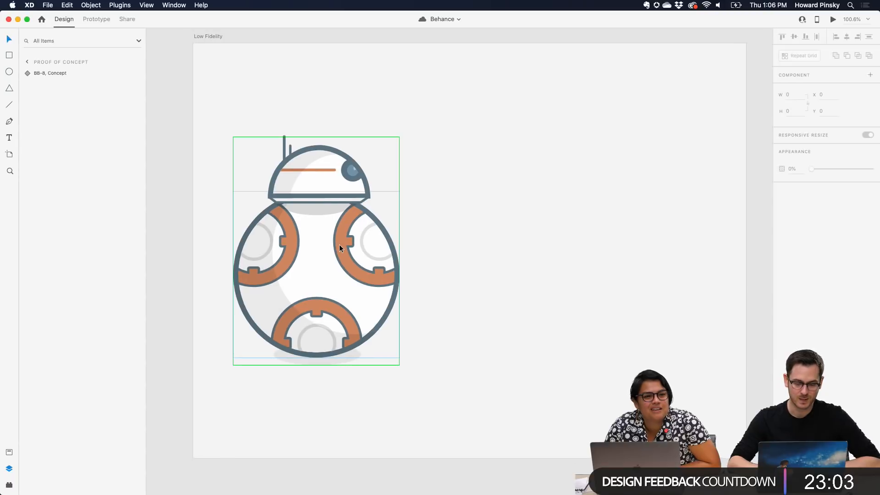
{"action": "double_click", "coordinate": [318, 171]}
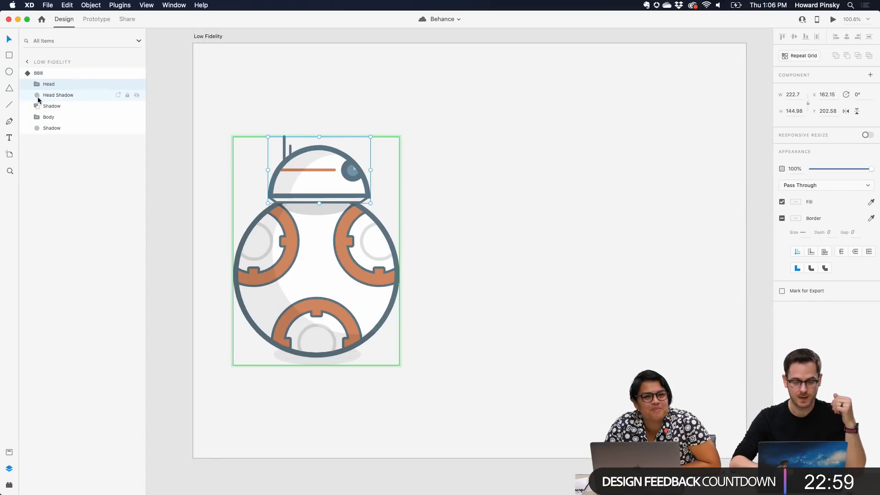
{"action": "left_click", "coordinate": [307, 233]}
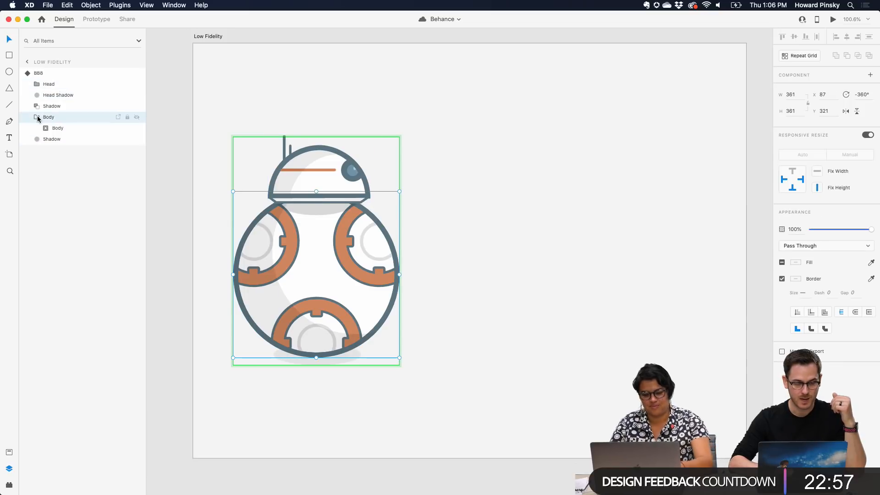
{"action": "left_click", "coordinate": [45, 129]}
{"action": "left_click", "coordinate": [55, 150]}
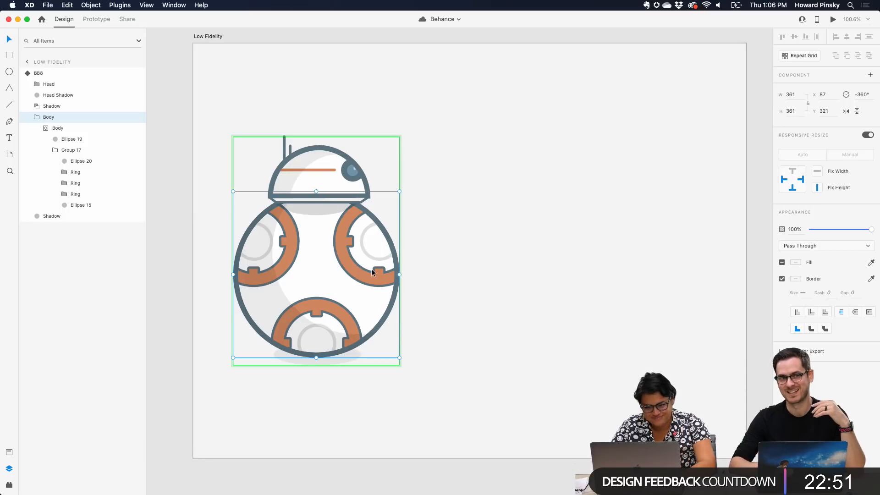
{"action": "key", "text": "Escape"}
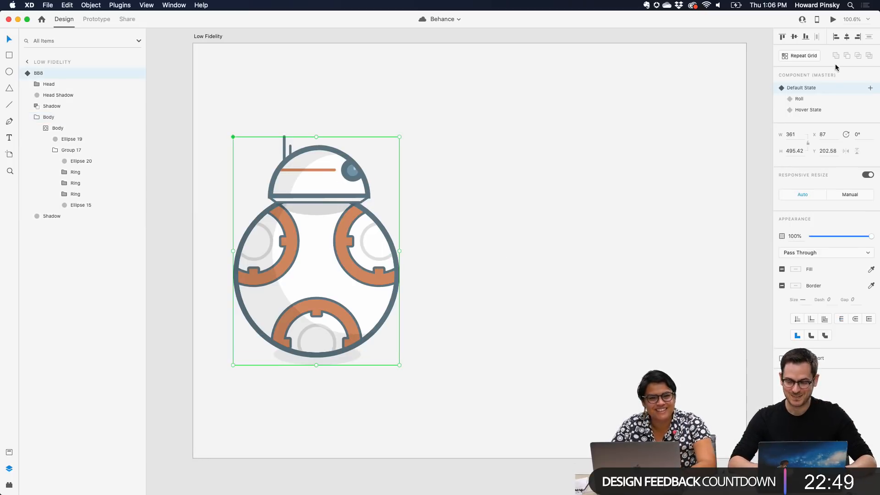
Compare the Low Fidelity BB8's Roll and Hover State with its Default State, checking the bent antennas, and end on Default State
{"action": "left_click", "coordinate": [812, 100]}
{"action": "left_click", "coordinate": [811, 110]}
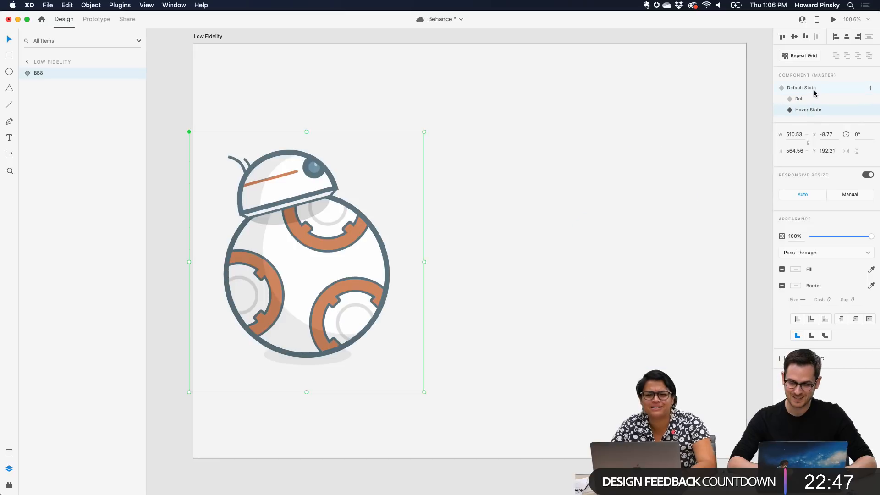
{"action": "left_click", "coordinate": [814, 88]}
{"action": "left_click", "coordinate": [811, 110]}
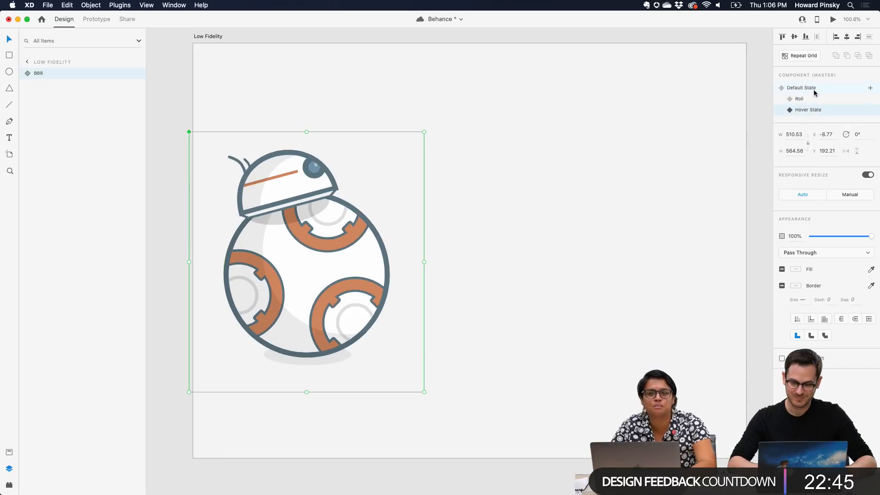
{"action": "left_click", "coordinate": [813, 88]}
{"action": "left_click", "coordinate": [815, 111]}
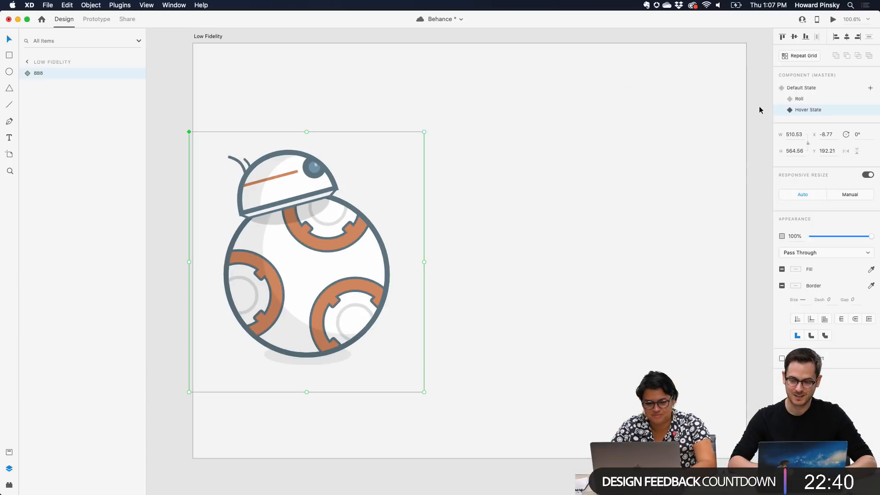
{"action": "left_click", "coordinate": [810, 89]}
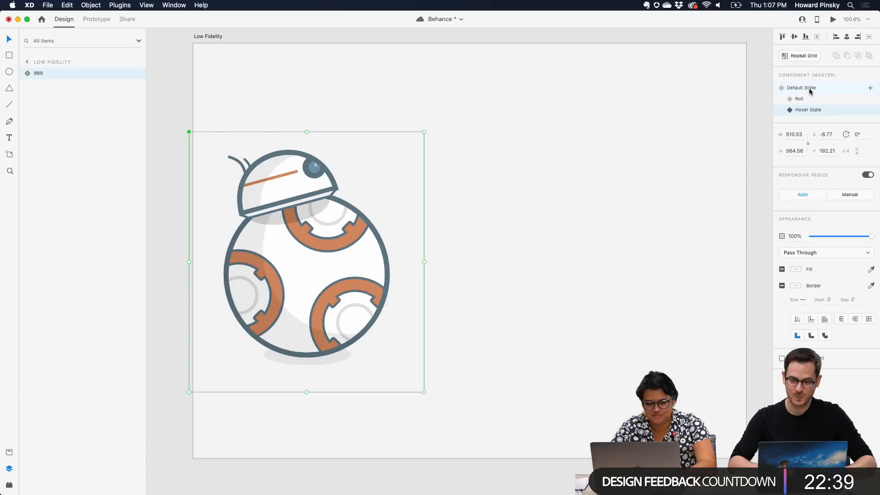
Play the Low Fidelity BB8's roll interaction twice in the preview, restarting the preview in between
{"action": "key", "text": "super+Return"}
{"action": "mouse_move", "coordinate": [293, 233]}
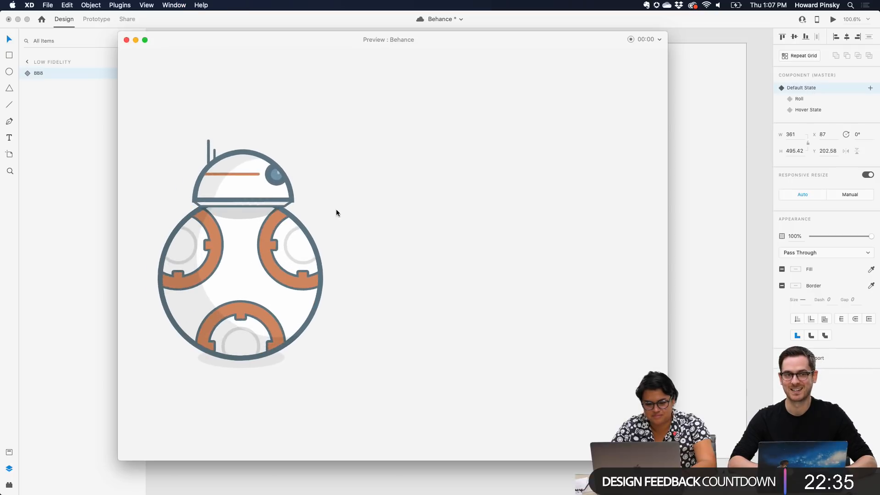
{"action": "left_click", "coordinate": [295, 246]}
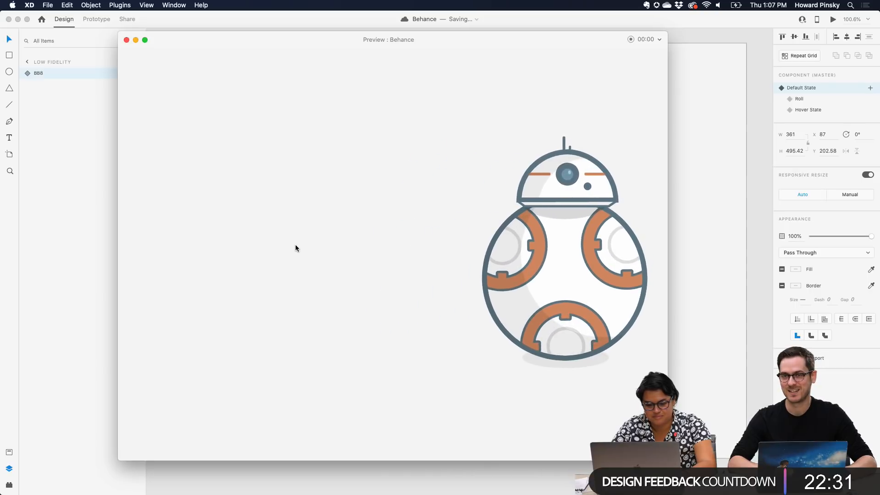
{"action": "key", "text": "super+w"}
{"action": "key", "text": "super+Return"}
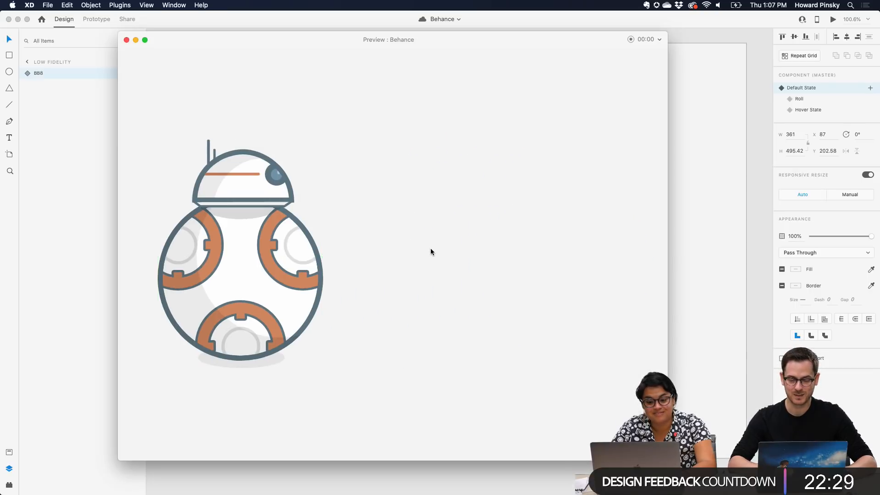
{"action": "left_click", "coordinate": [265, 255]}
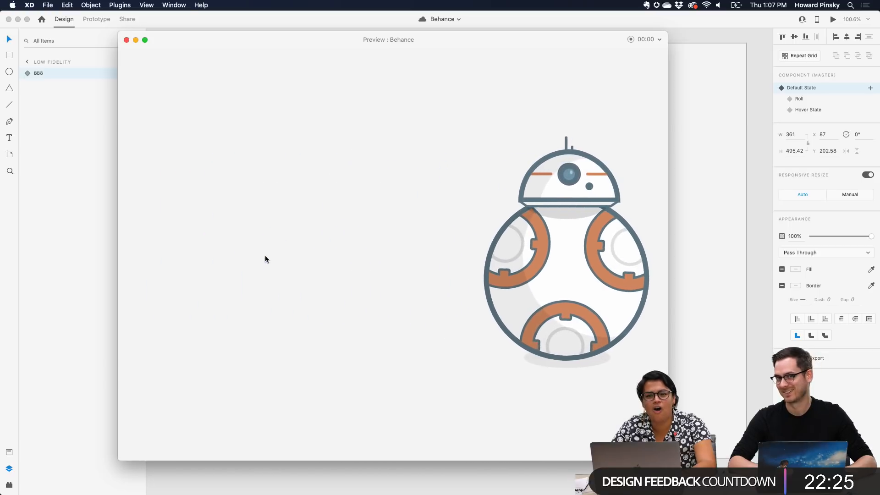
{"action": "key", "text": "super+w"}
Inspect the Low Fidelity BB8's Shadow ellipses and the head's Mask Group 3 layers, and preview the artboard's animation again
{"action": "double_click", "coordinate": [289, 163]}
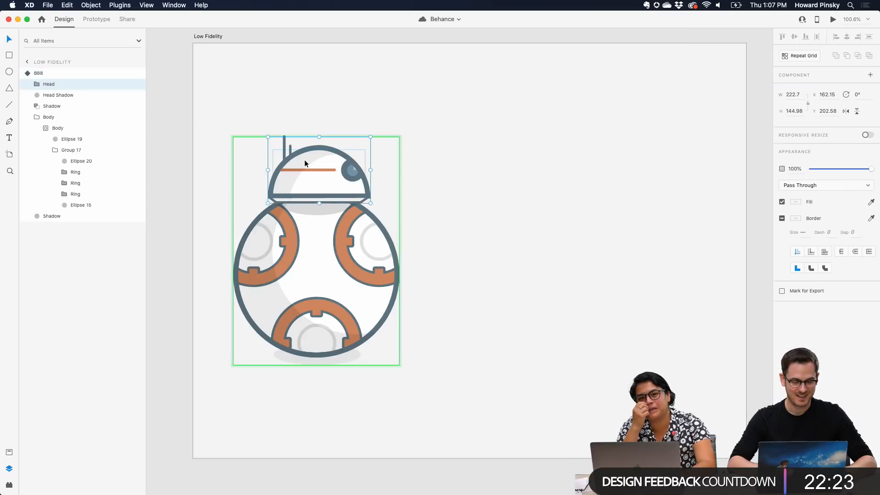
{"action": "left_click", "coordinate": [36, 107]}
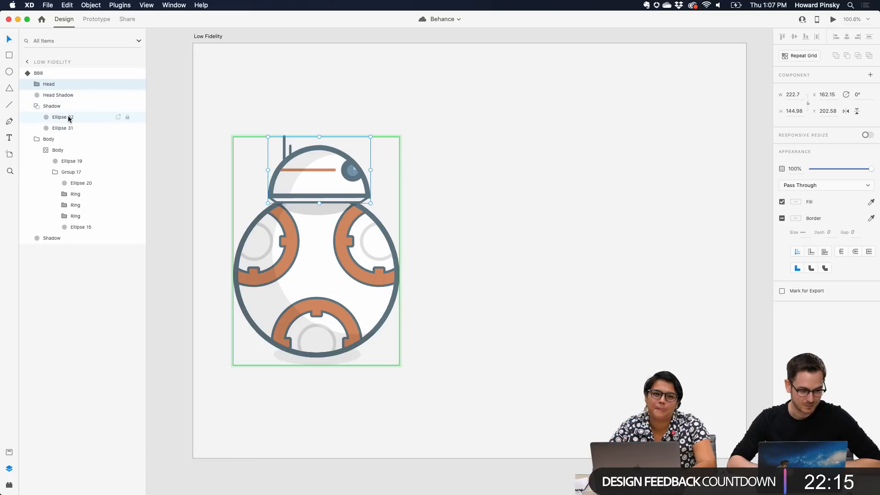
{"action": "left_click", "coordinate": [69, 118]}
{"action": "left_click", "coordinate": [38, 85]}
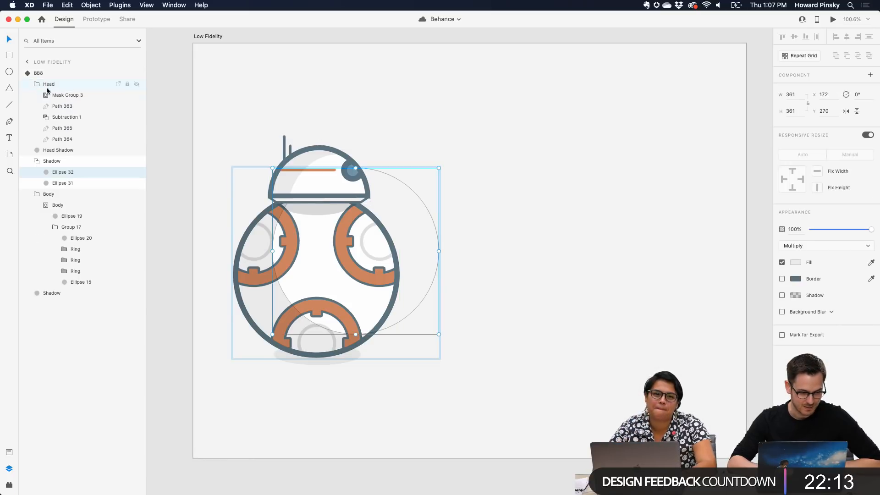
{"action": "left_click", "coordinate": [65, 97]}
{"action": "left_click", "coordinate": [40, 95]}
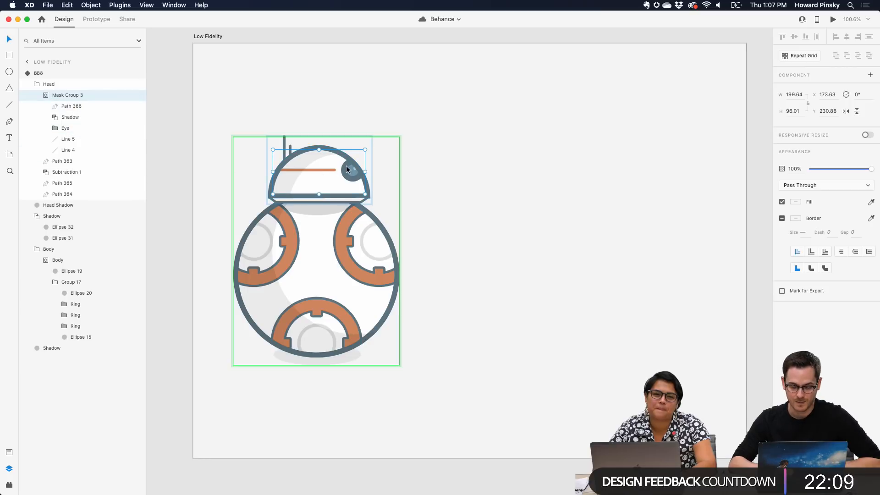
{"action": "key", "text": "super+Return"}
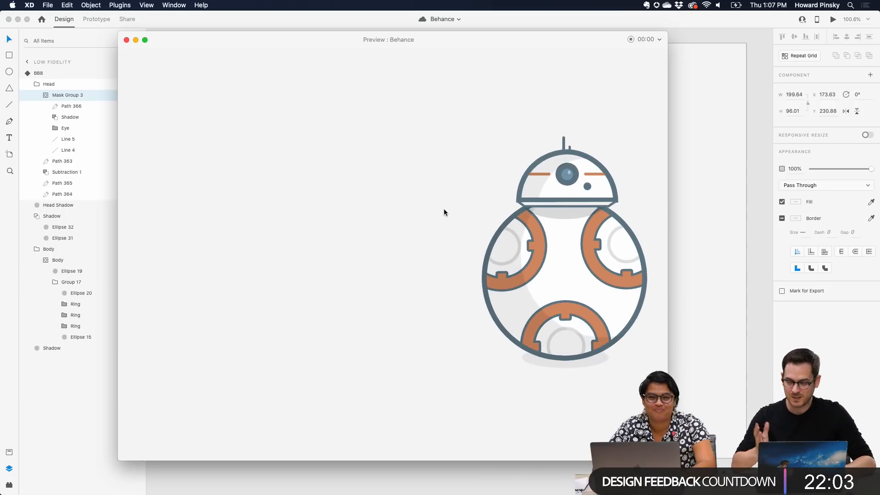
{"action": "key", "text": "super+w"}
Show the Hover State of the BB-8 component on the Final artboard
{"action": "left_click", "coordinate": [519, 197]}
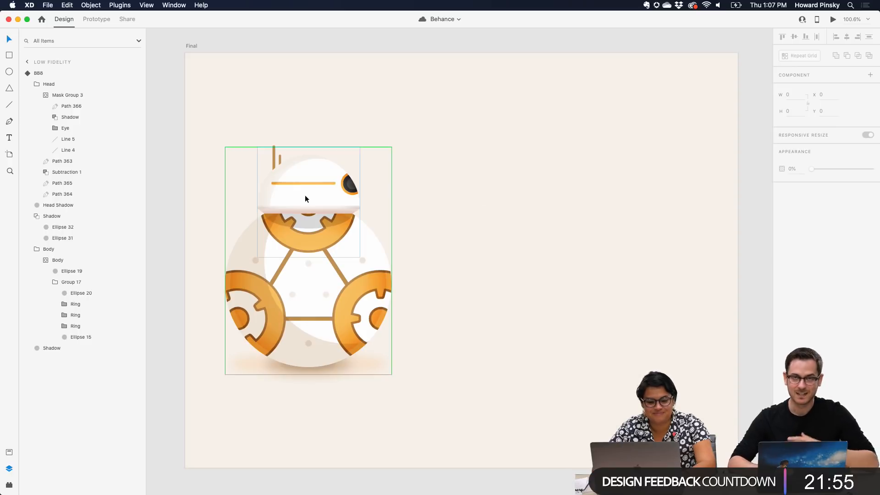
{"action": "left_click", "coordinate": [353, 192]}
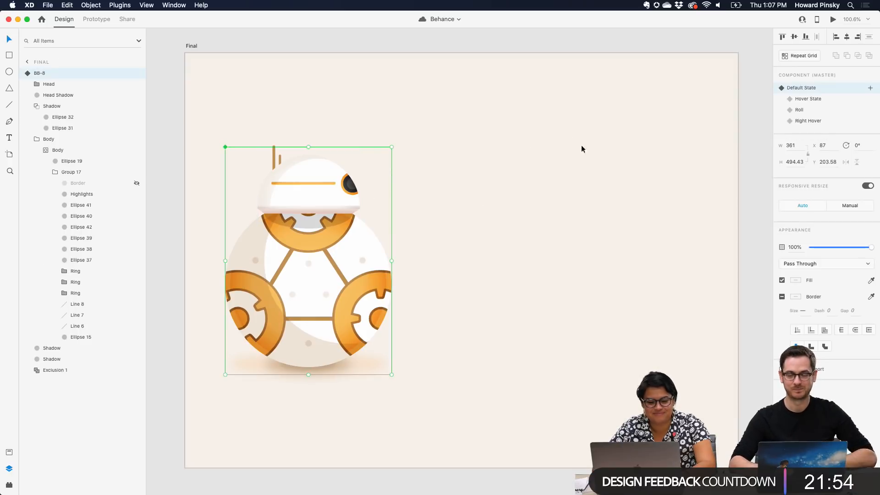
{"action": "left_click", "coordinate": [806, 99]}
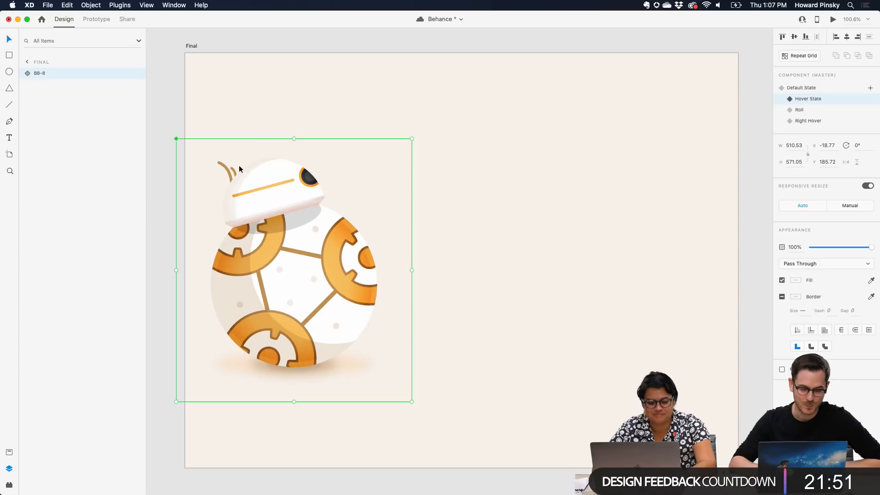
Show the Final BB-8's Roll and Right Hover states and return to Default State
{"action": "left_click", "coordinate": [811, 109]}
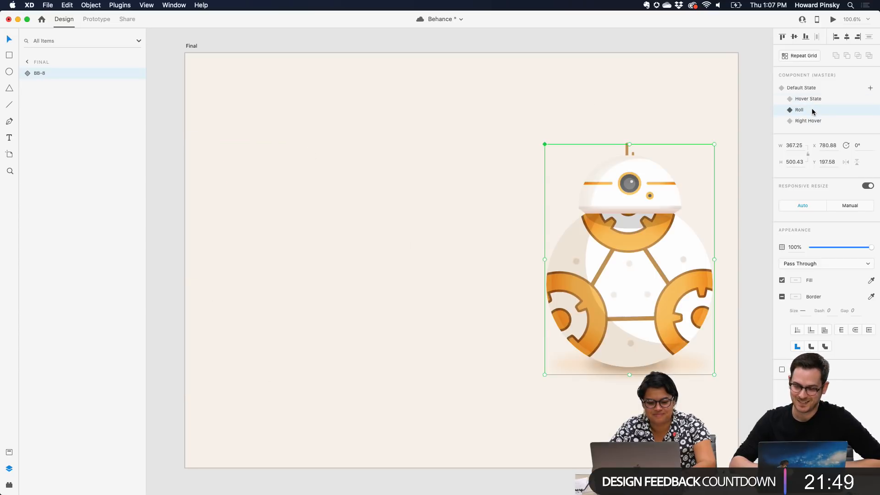
{"action": "left_click", "coordinate": [819, 121]}
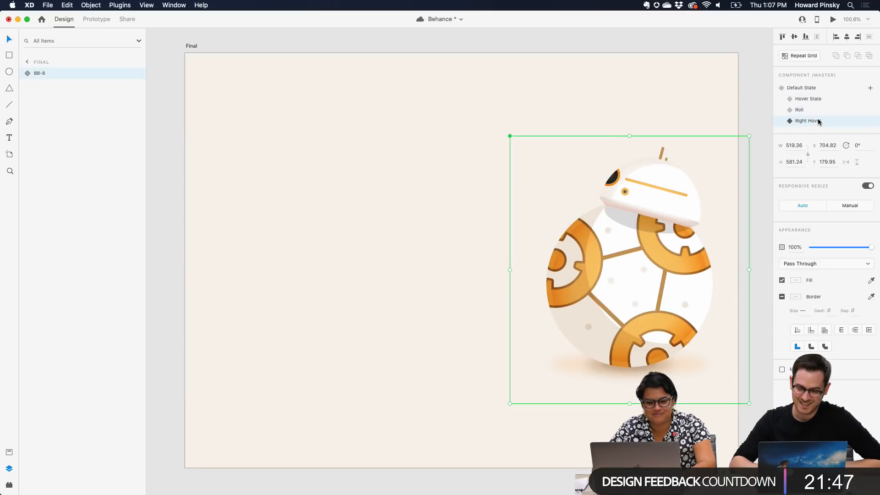
{"action": "left_click", "coordinate": [821, 91]}
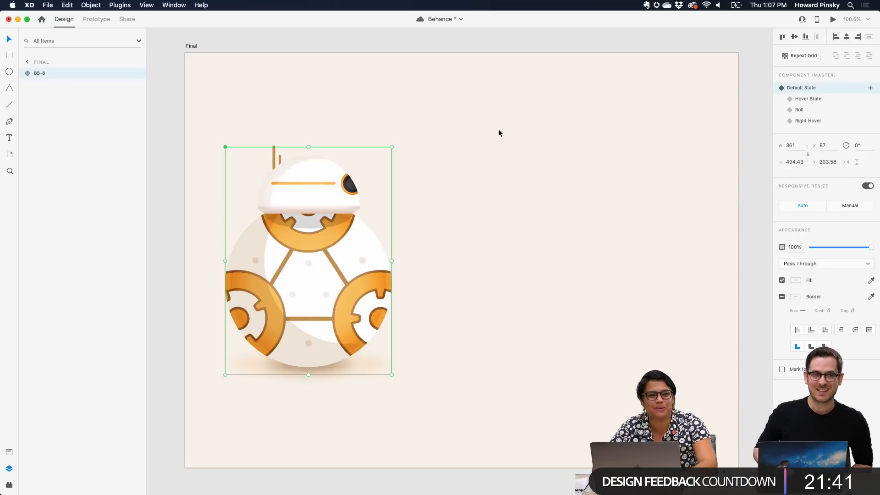
Save the document and play BB-8's roll interaction across the artboard and back in the preview, closing the preview at the end
{"action": "key", "text": "super+s"}
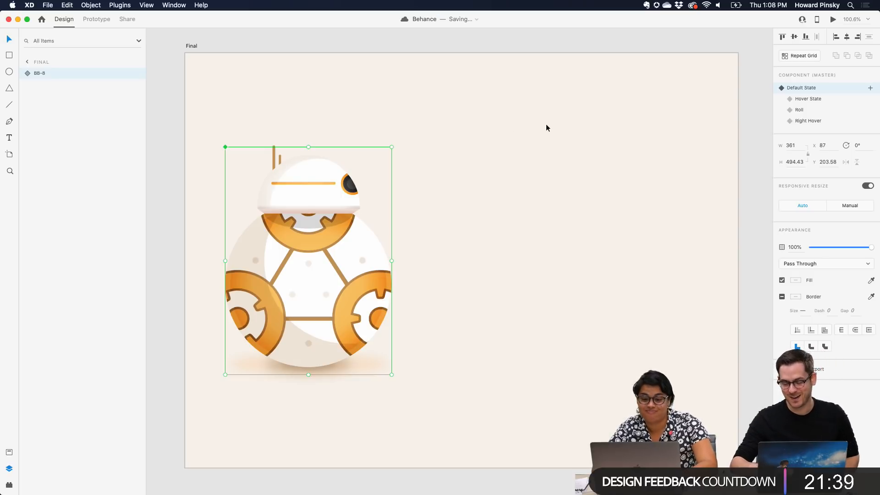
{"action": "key", "text": "super+Return"}
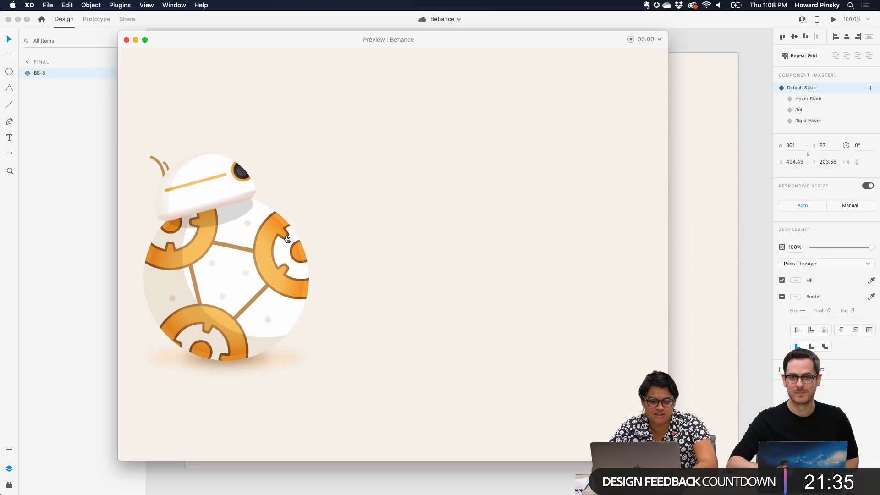
{"action": "left_click", "coordinate": [287, 234]}
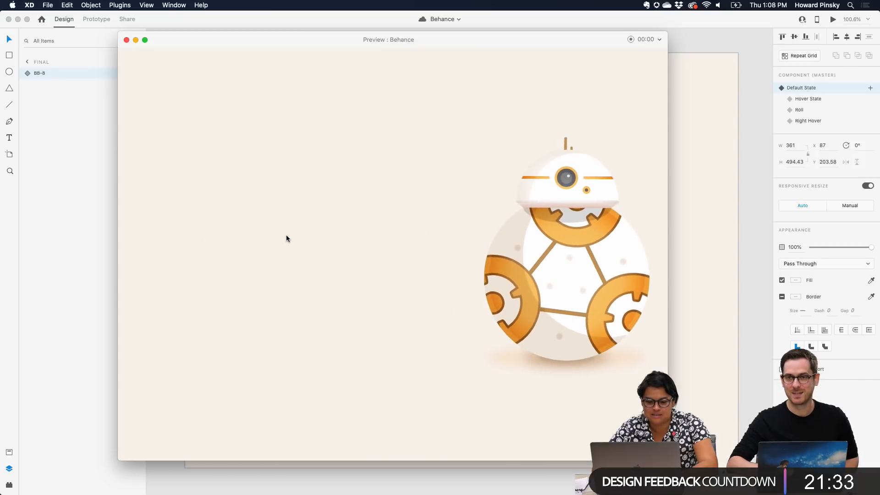
{"action": "left_click", "coordinate": [547, 210]}
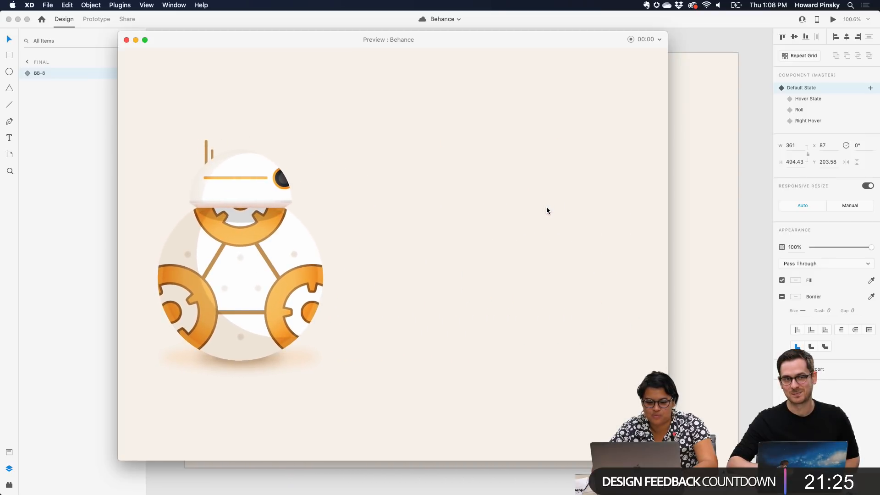
{"action": "left_click", "coordinate": [127, 40]}
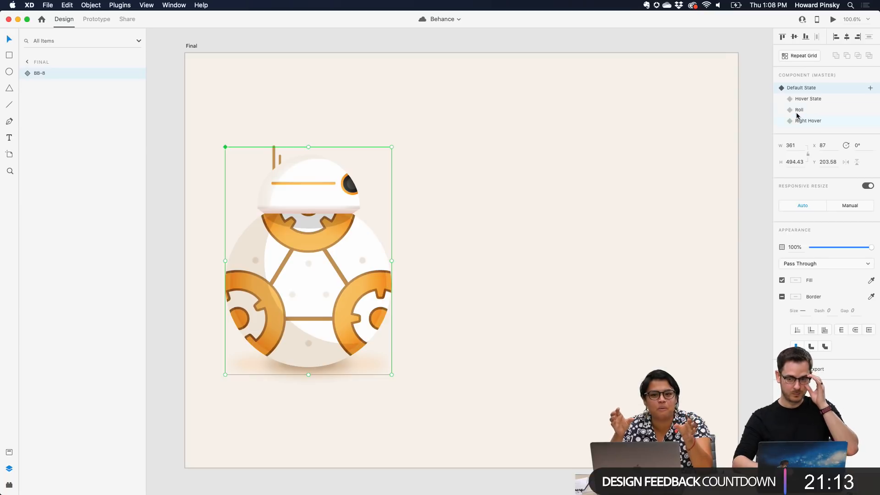
Delete the BB-8 component's Roll state and check the Hover State against the Default State
{"action": "left_click", "coordinate": [820, 111]}
{"action": "right_click", "coordinate": [822, 111]}
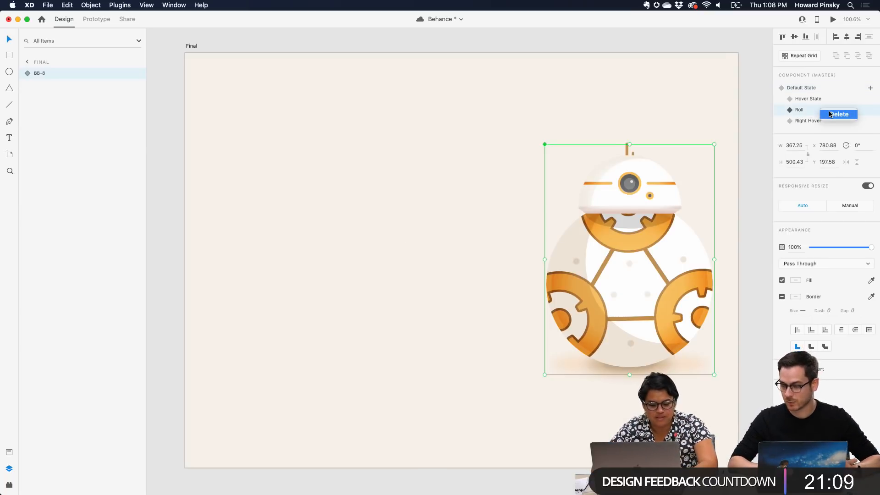
{"action": "left_click", "coordinate": [830, 114]}
{"action": "left_click", "coordinate": [809, 88]}
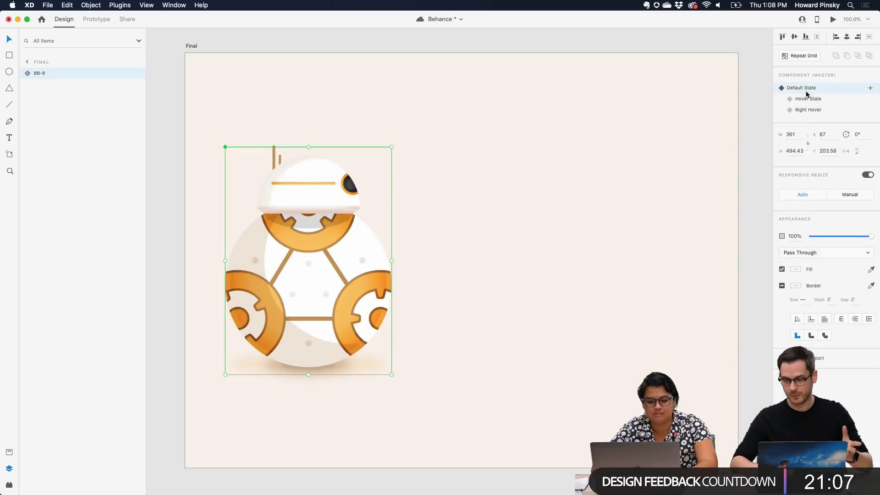
{"action": "left_click", "coordinate": [811, 100]}
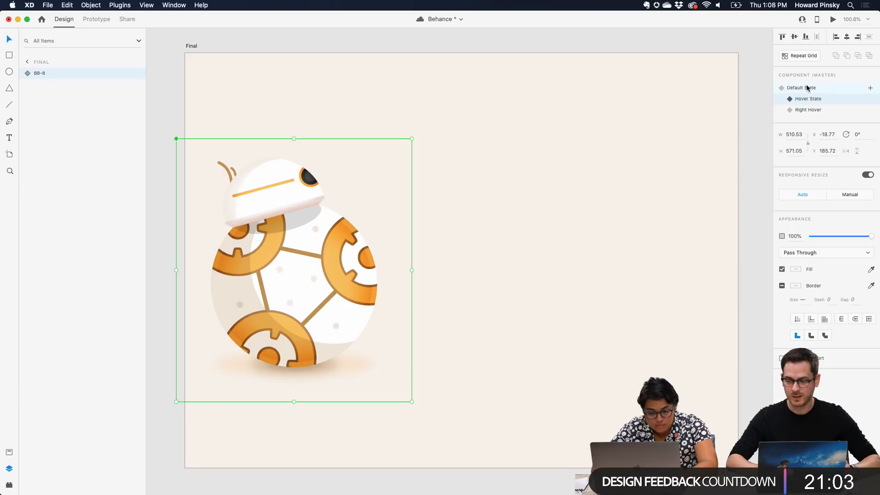
{"action": "left_click", "coordinate": [807, 89]}
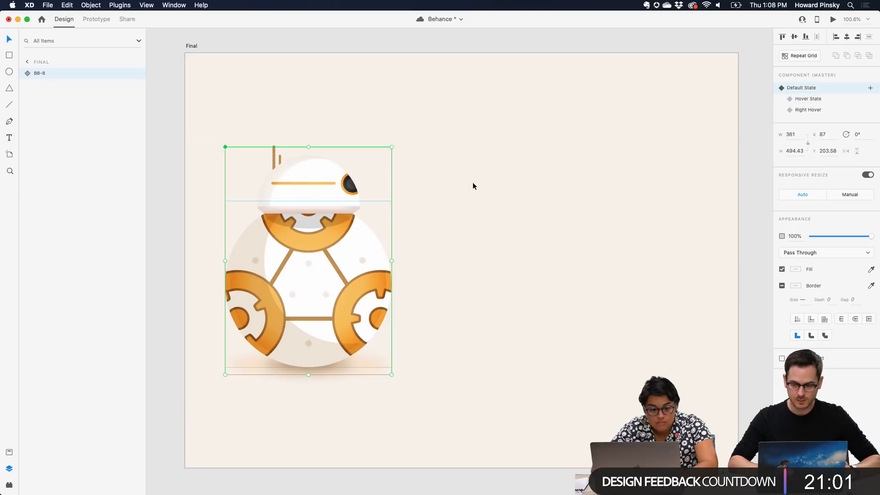
Add a new state named Roll to the BB-8 component, based on its Default State
{"action": "left_click", "coordinate": [870, 88]}
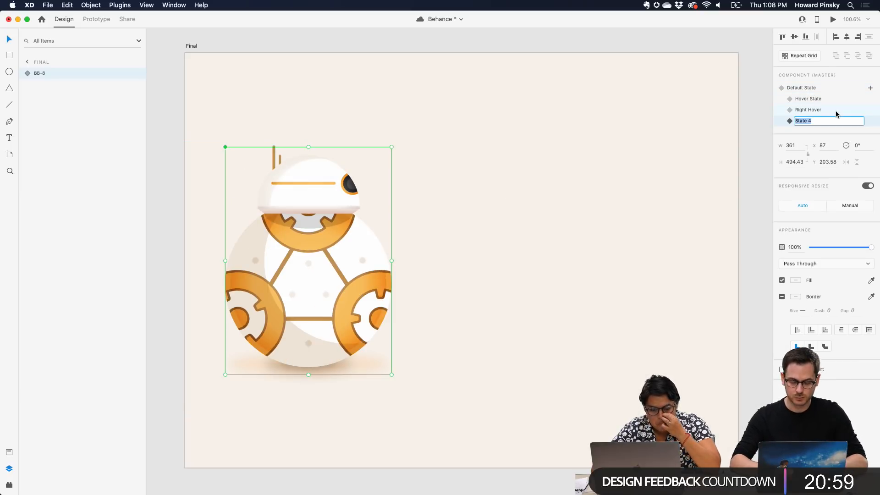
{"action": "type", "text": "Roll"}
{"action": "key", "text": "Return"}
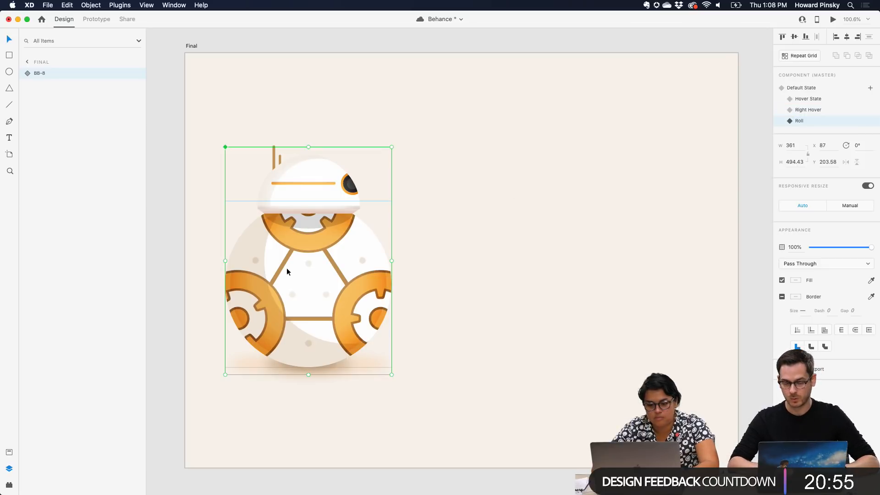
Try moving the whole BB-8 component across the artboard to X 734 in the Roll state, compare the states, and undo the changes
{"action": "left_click_drag", "start_coordinate": [286, 268], "coordinate": [584, 259]}
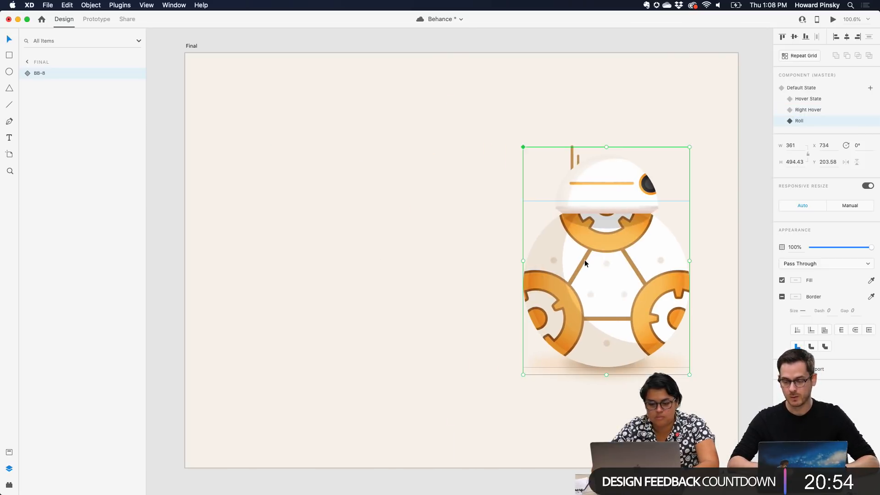
{"action": "left_click", "coordinate": [817, 87]}
{"action": "left_click", "coordinate": [810, 100]}
{"action": "left_click", "coordinate": [813, 109]}
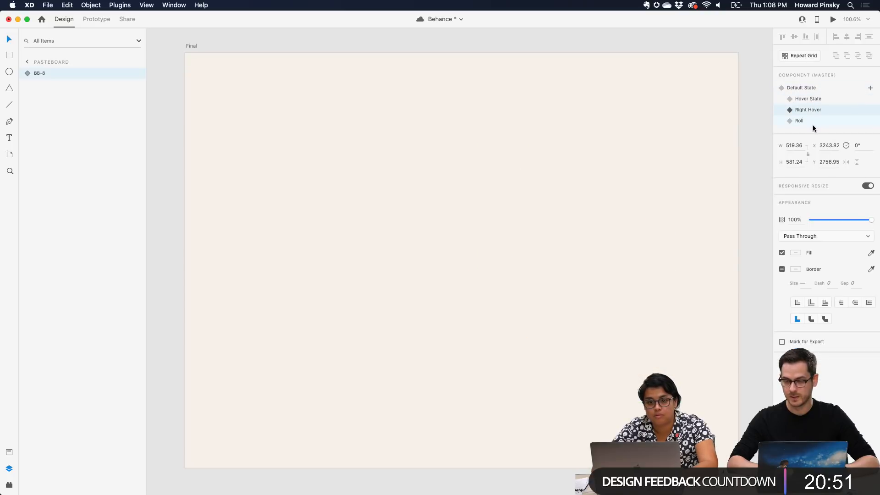
{"action": "left_click", "coordinate": [813, 123]}
{"action": "key", "text": "super+z"}
{"action": "key", "text": "super+z"}
{"action": "key", "text": "super+z"}
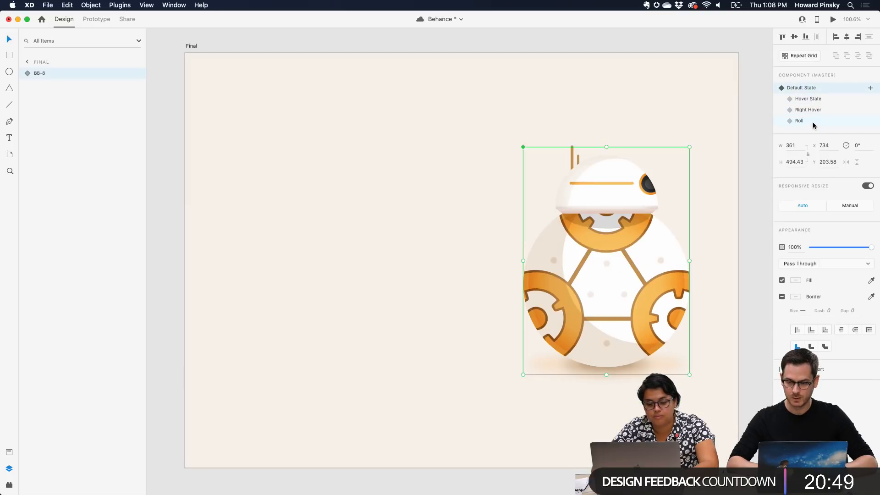
In the Roll state, move all layers inside BB-8, Head through Exclusion 1, across to X 794 and compare with Default State
{"action": "left_click", "coordinate": [813, 123]}
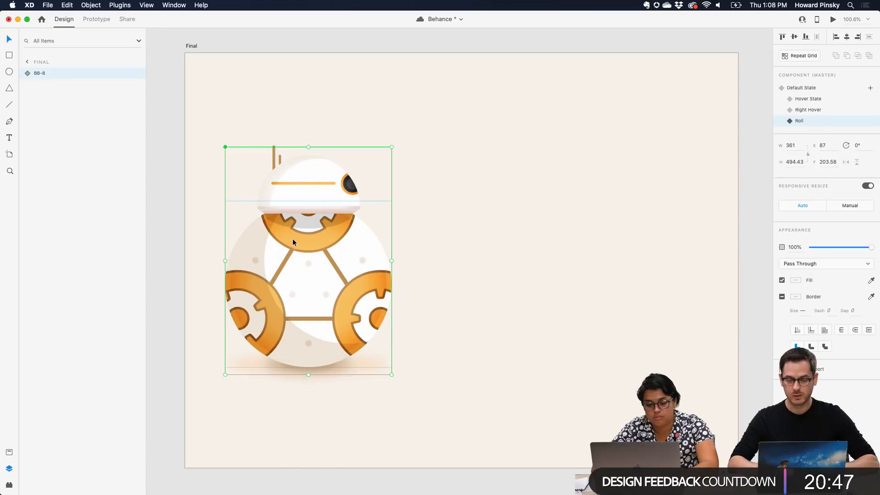
{"action": "double_click", "coordinate": [295, 237]}
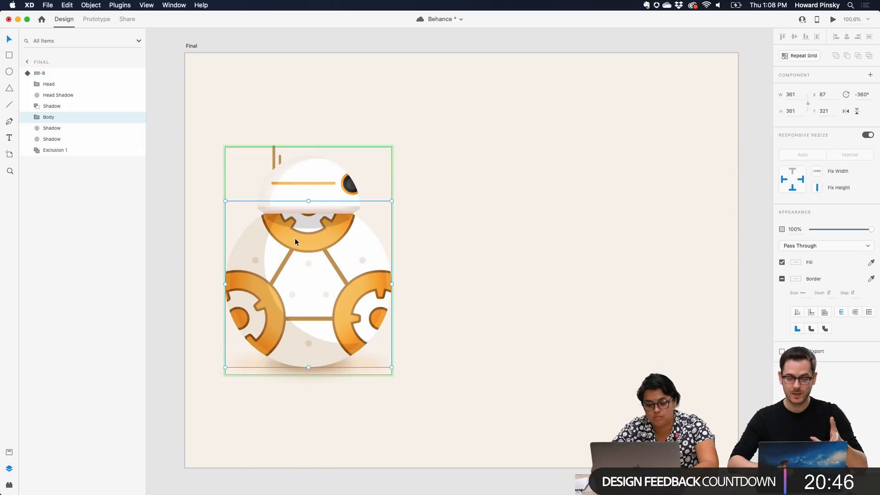
{"action": "left_click", "coordinate": [57, 84]}
{"action": "left_click", "coordinate": [57, 149], "text": "shift"}
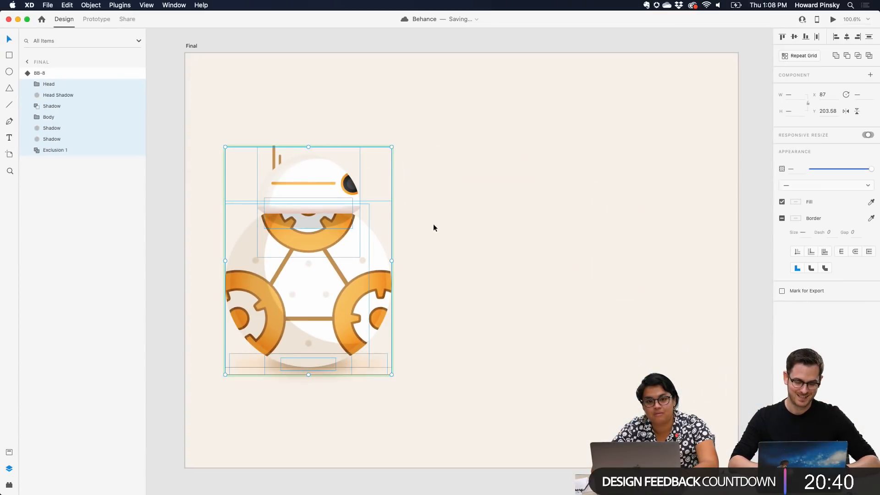
{"action": "left_click_drag", "start_coordinate": [359, 245], "coordinate": [685, 209]}
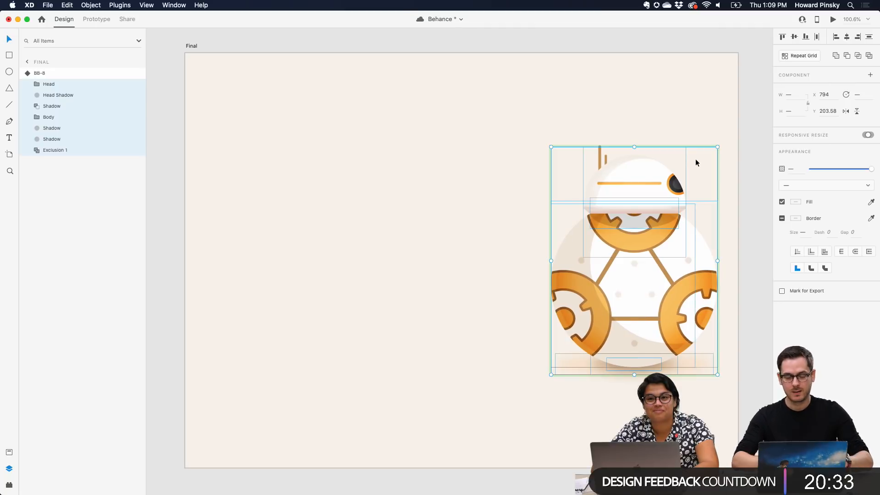
{"action": "key", "text": "Escape"}
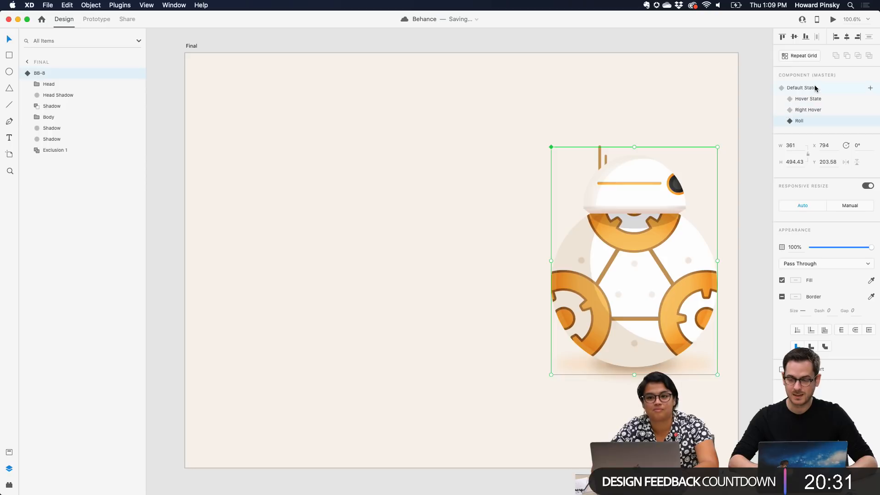
{"action": "left_click", "coordinate": [814, 88]}
{"action": "left_click", "coordinate": [812, 122]}
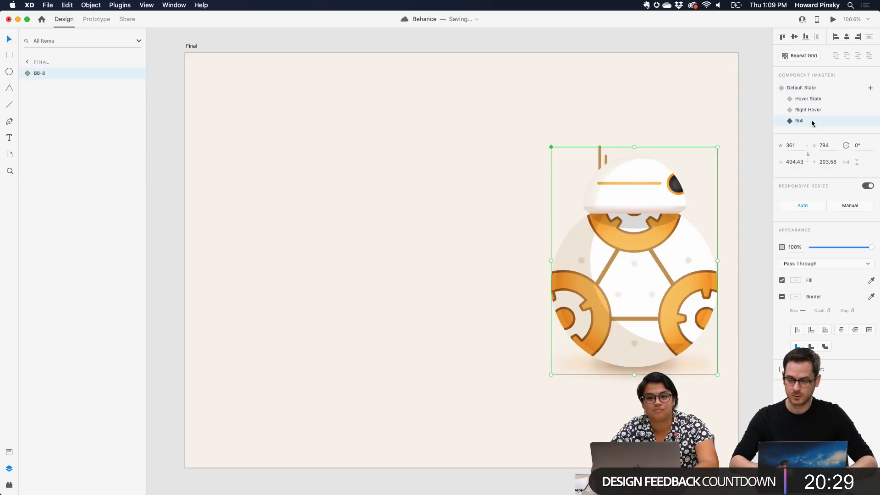
Shift the Eye, Line 5 and Line 4 layers within Head Elements sideways so the eye sits centred on BB-8's head
{"action": "scroll", "coordinate": [664, 205], "scroll_direction": "up", "scroll_amount": 5}
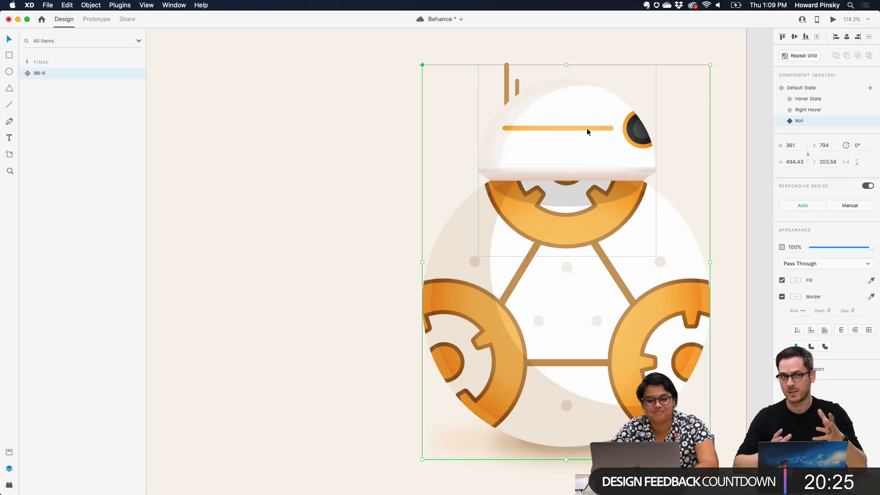
{"action": "double_click", "coordinate": [586, 128]}
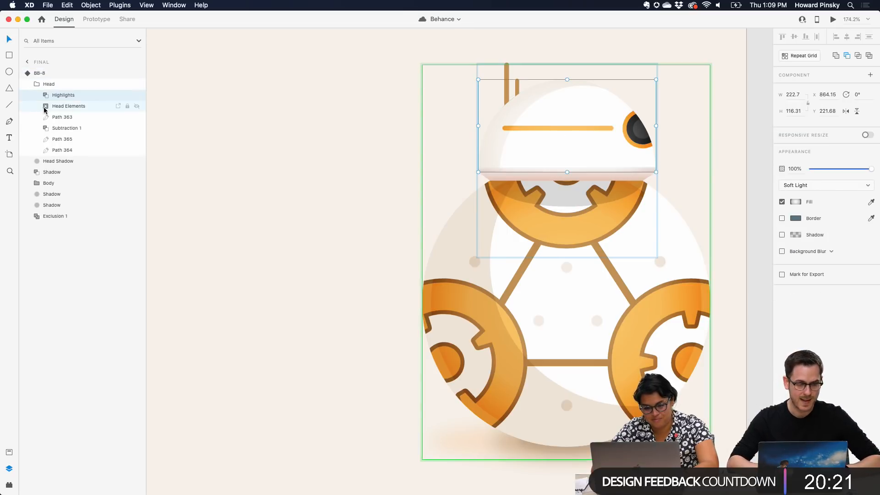
{"action": "left_click", "coordinate": [39, 107]}
{"action": "left_click", "coordinate": [75, 141]}
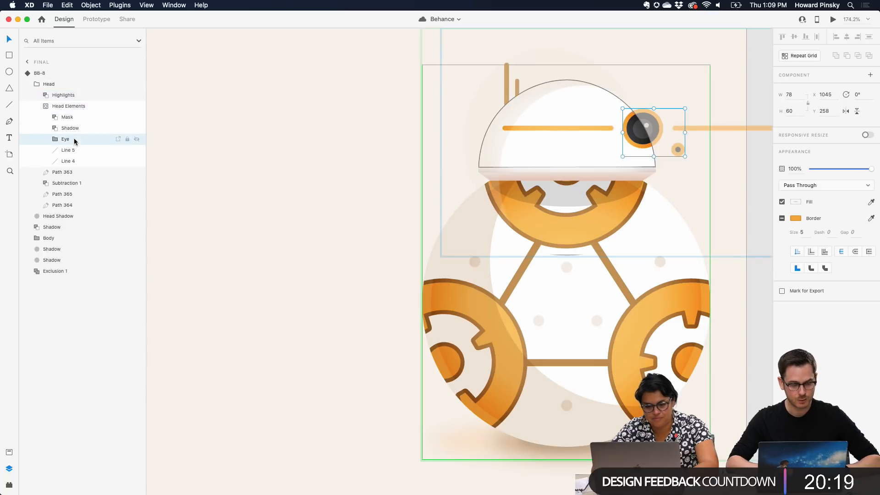
{"action": "left_click", "coordinate": [68, 161], "text": "shift"}
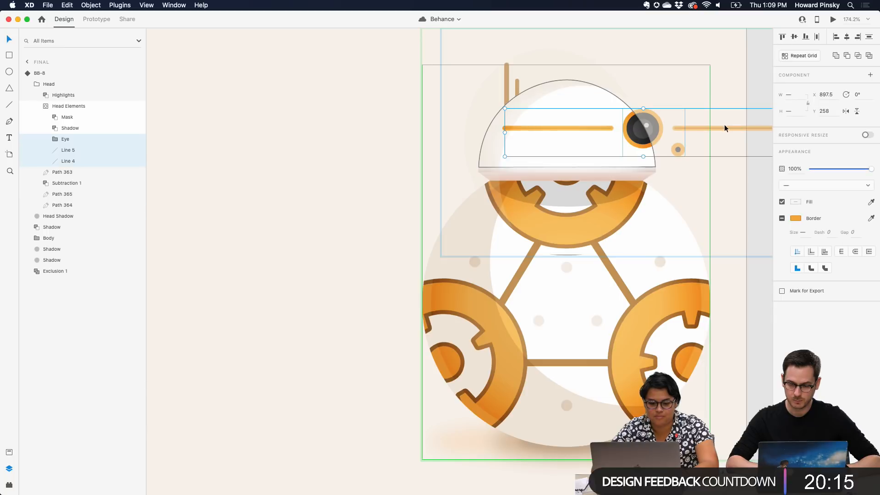
{"action": "left_click_drag", "start_coordinate": [727, 126], "coordinate": [652, 125]}
Move both antenna paths, Path 365 and Path 364, to the middle of the head at about X 969, Y 197
{"action": "left_click", "coordinate": [71, 128]}
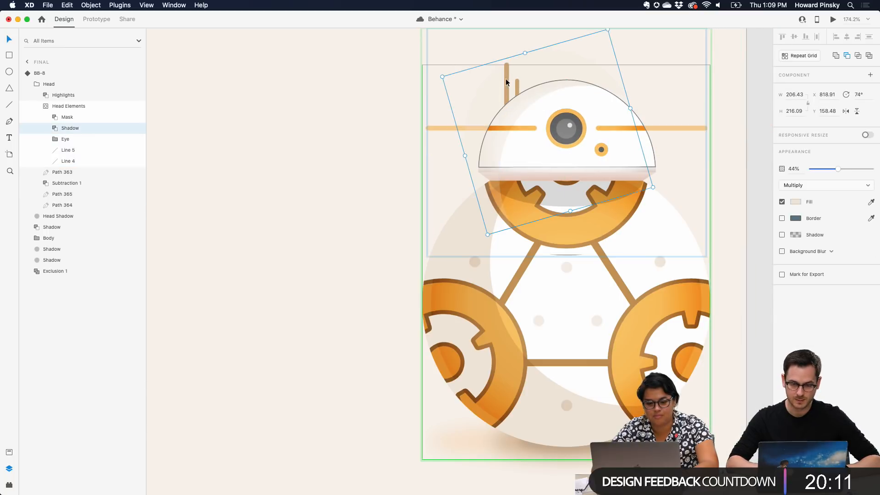
{"action": "left_click", "coordinate": [65, 203]}
{"action": "left_click", "coordinate": [65, 195], "text": "shift"}
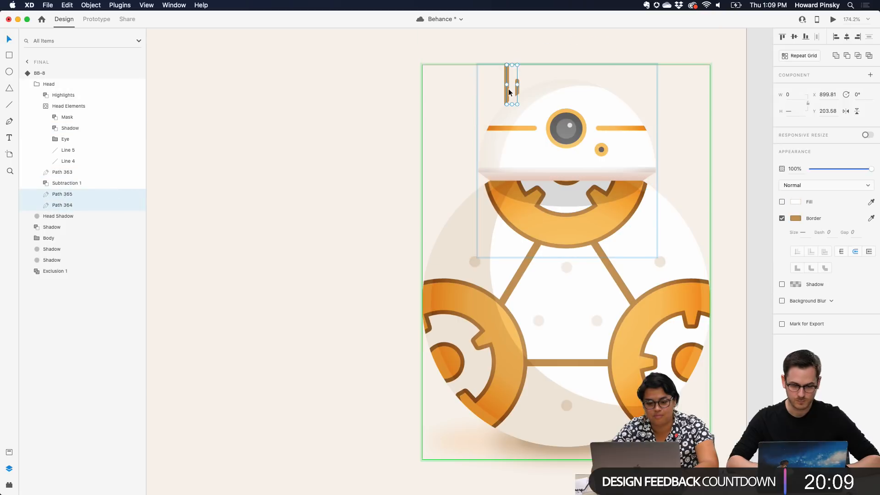
{"action": "left_click_drag", "start_coordinate": [507, 84], "coordinate": [562, 71]}
{"action": "scroll", "coordinate": [606, 156], "scroll_direction": "down", "scroll_amount": 3}
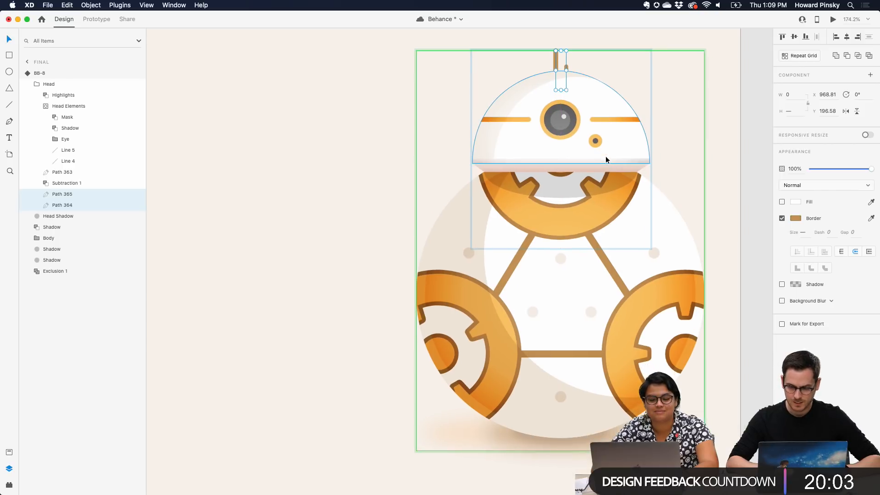
Compare the Body group in the Roll and Default states, examining its nested Body mask layers and its rotation
{"action": "left_click", "coordinate": [585, 249]}
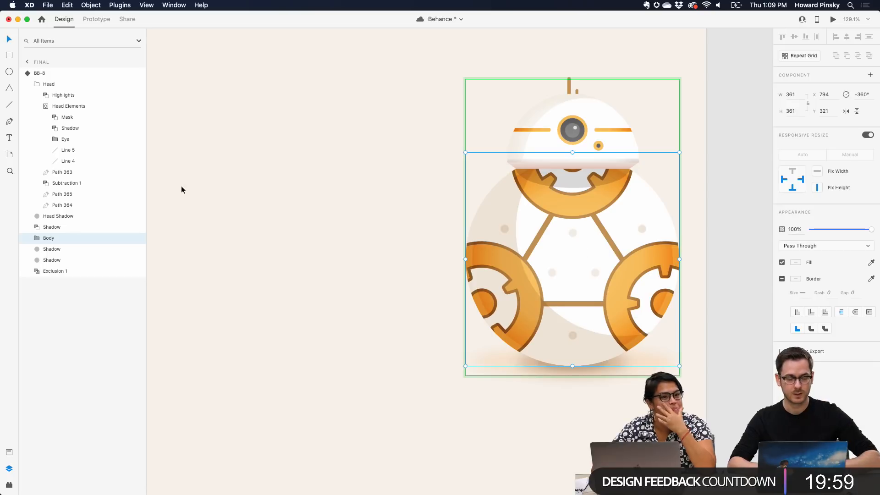
{"action": "key", "text": "Escape"}
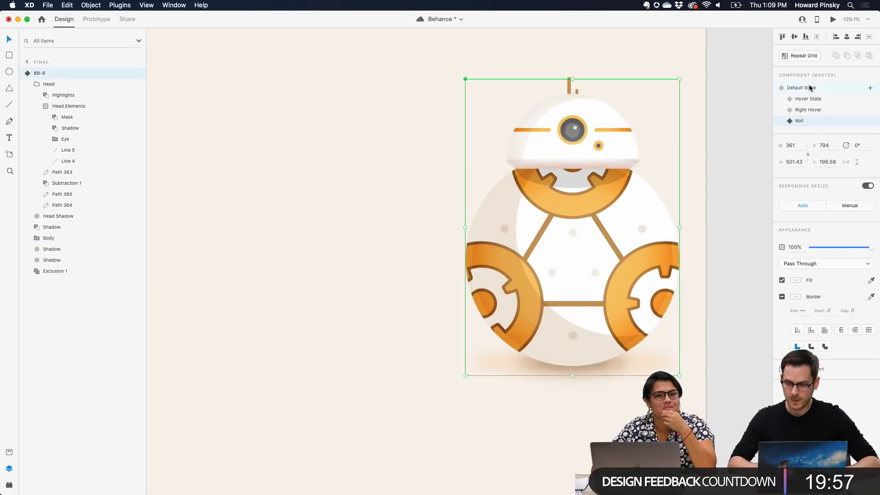
{"action": "left_click", "coordinate": [809, 87]}
{"action": "scroll", "coordinate": [257, 219], "scroll_direction": "left", "scroll_amount": 3}
{"action": "double_click", "coordinate": [267, 223]}
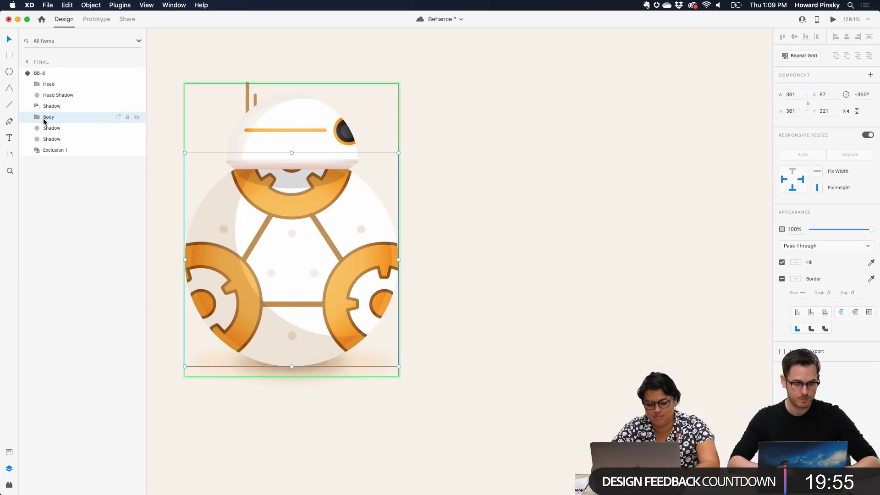
{"action": "left_click", "coordinate": [37, 117]}
{"action": "left_click", "coordinate": [64, 129]}
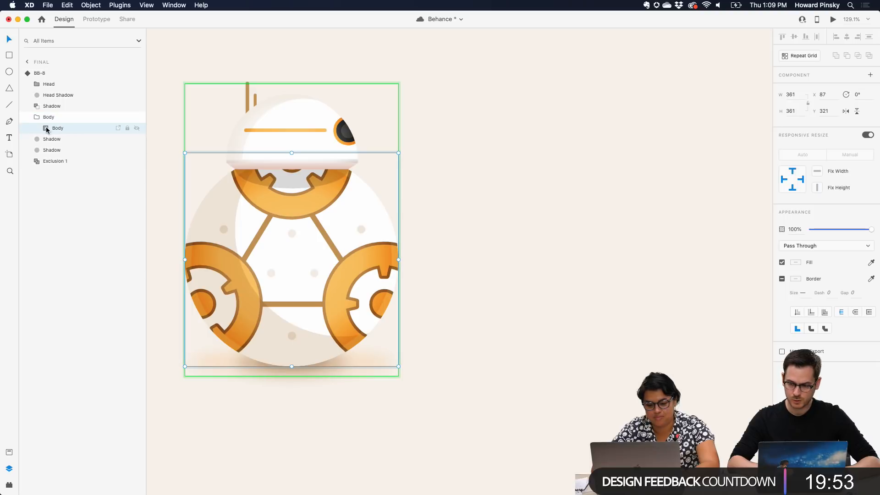
{"action": "left_click", "coordinate": [40, 128]}
{"action": "left_click", "coordinate": [54, 121]}
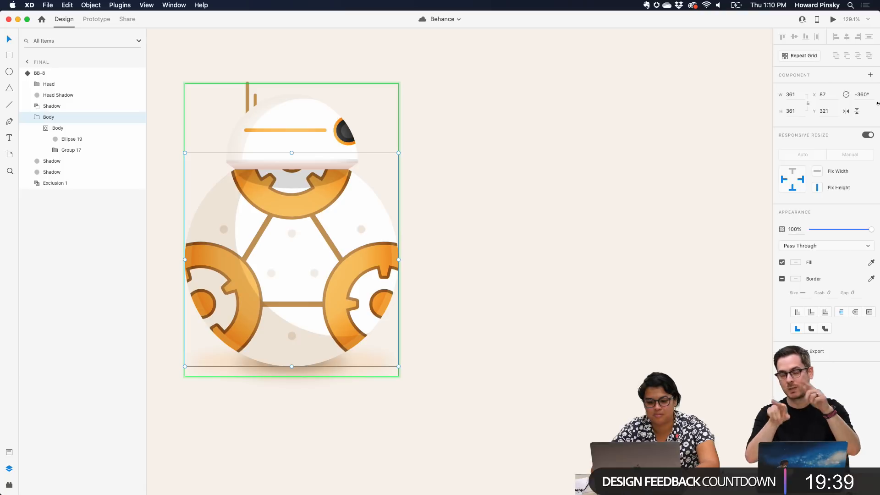
Examine the rotation of the nested Body layer in the component's Hover State
{"action": "key", "text": "Escape"}
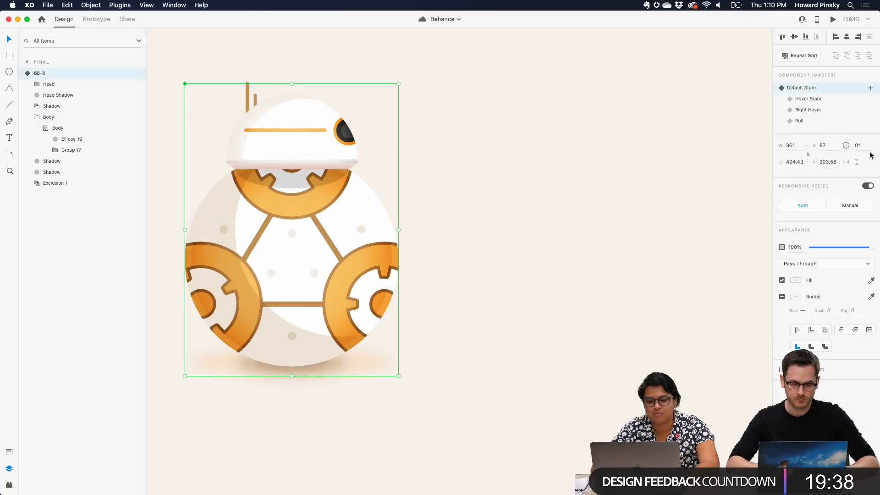
{"action": "left_click", "coordinate": [807, 98]}
{"action": "double_click", "coordinate": [296, 203]}
{"action": "double_click", "coordinate": [297, 203]}
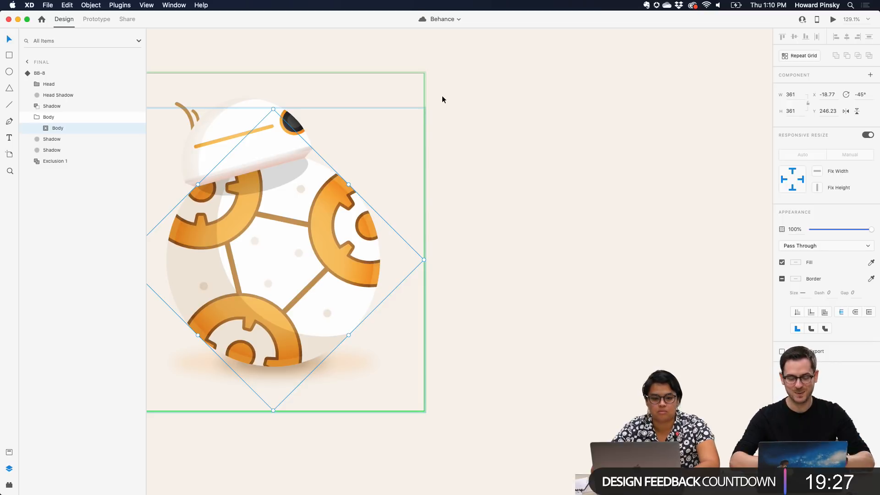
{"action": "key", "text": "Escape"}
{"action": "key", "text": "Escape"}
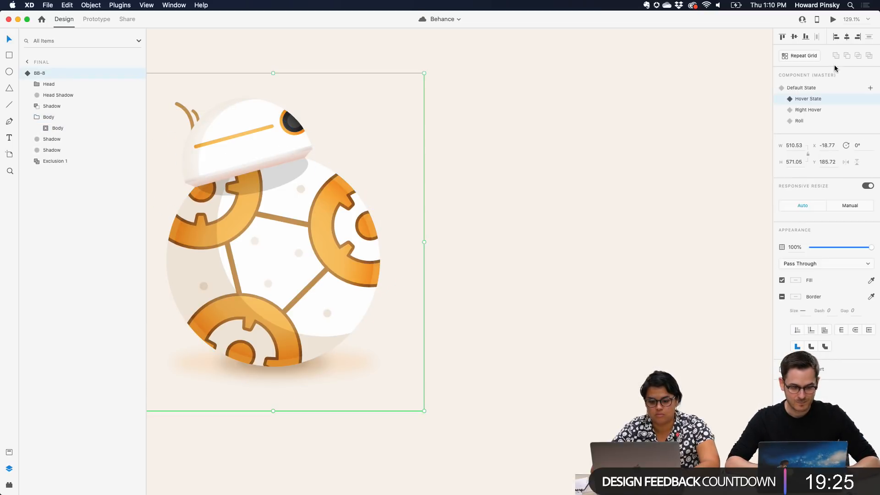
In the Roll state, set the Body group's rotation to -1°
{"action": "left_click", "coordinate": [799, 120]}
{"action": "scroll", "coordinate": [658, 185], "scroll_direction": "right", "scroll_amount": 5}
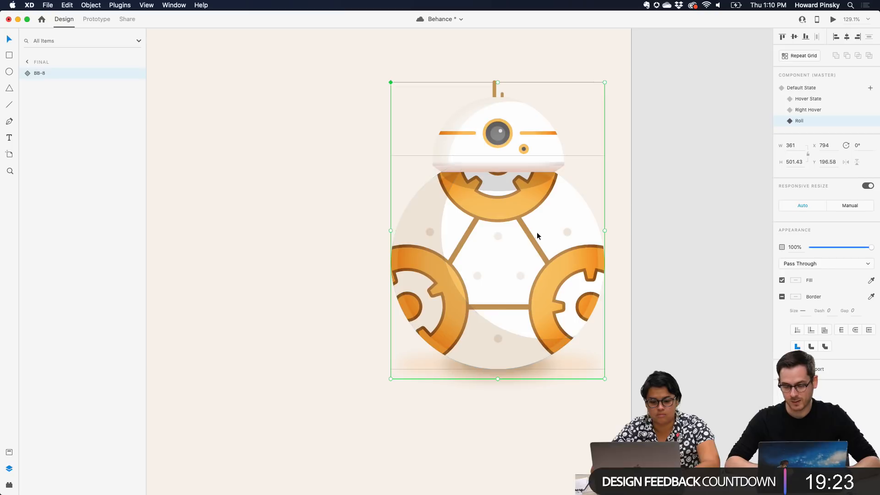
{"action": "double_click", "coordinate": [535, 232]}
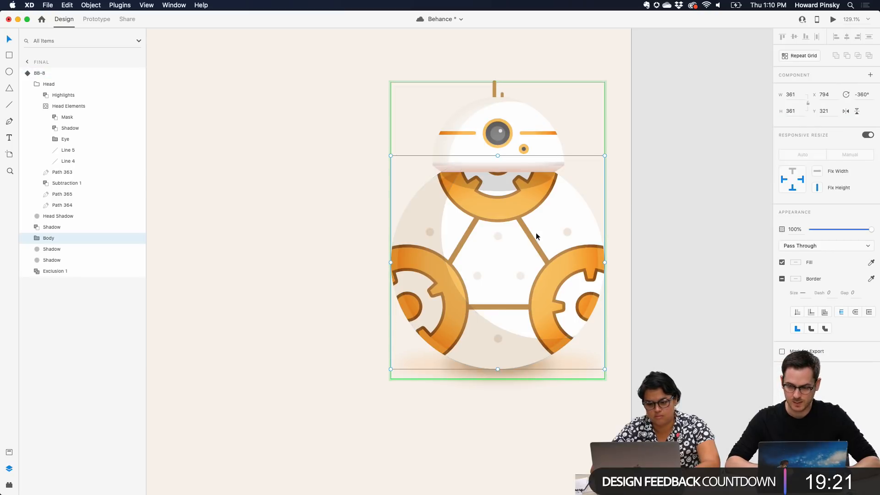
{"action": "left_click", "coordinate": [37, 238]}
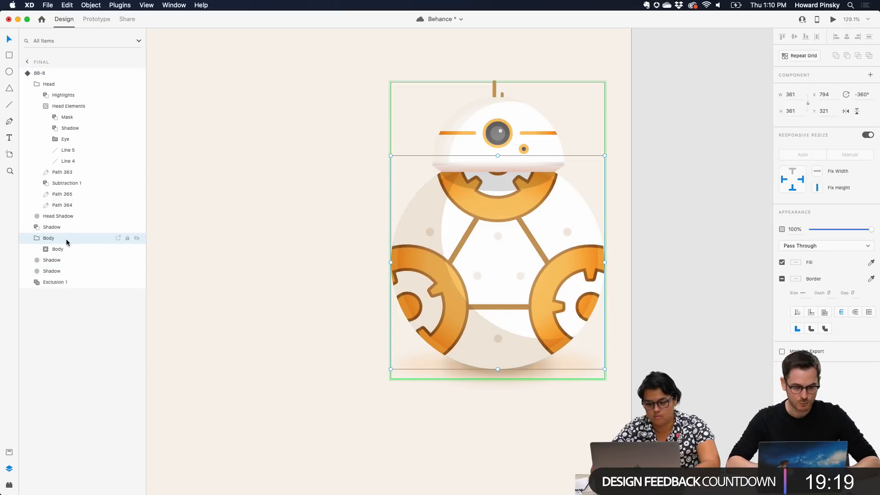
{"action": "left_click", "coordinate": [865, 95]}
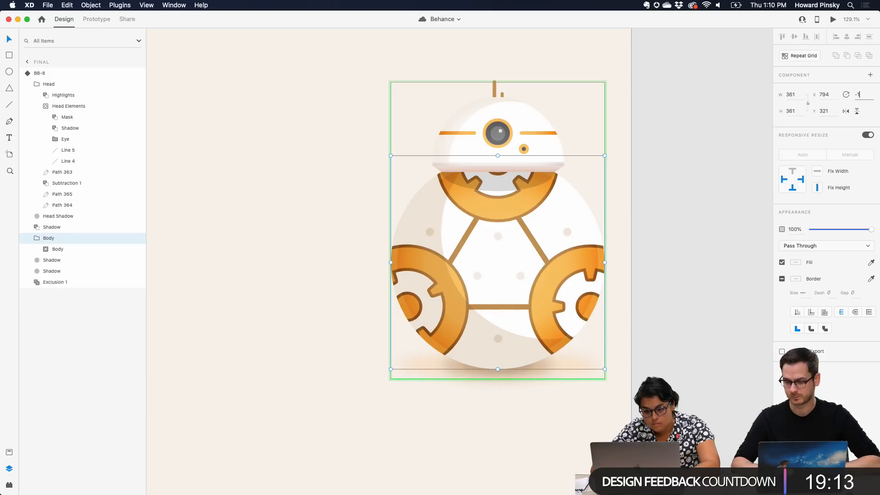
{"action": "key", "text": "Return"}
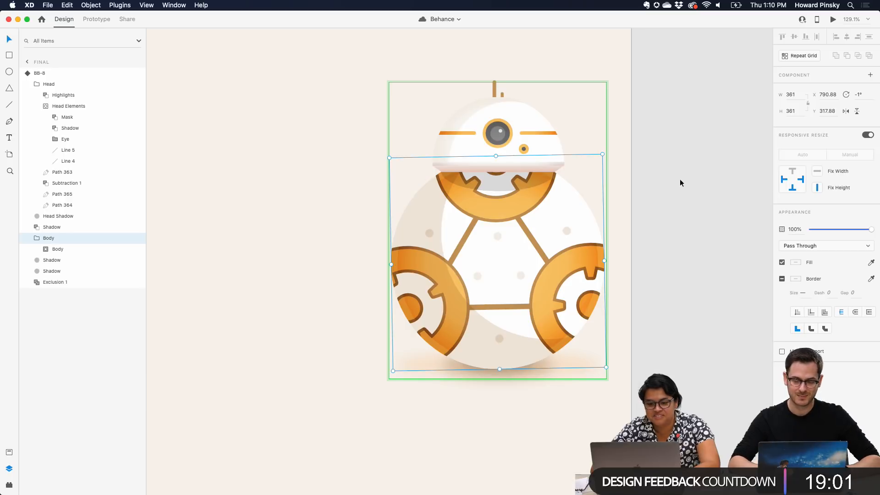
Add a Tap interaction to BB-8's Hover State in prototype mode that auto-animates to the Roll state
{"action": "scroll", "coordinate": [681, 197], "scroll_direction": "down", "scroll_amount": 3}
{"action": "scroll", "coordinate": [681, 207], "scroll_direction": "down", "scroll_amount": 4}
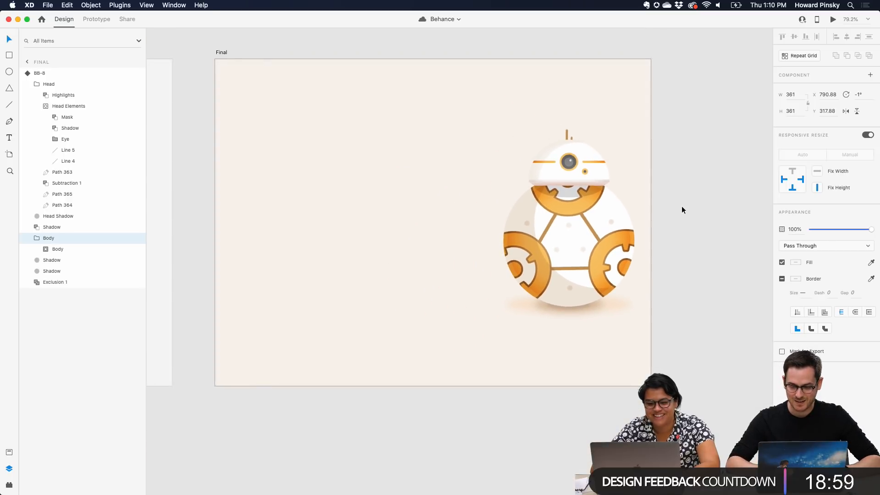
{"action": "scroll", "coordinate": [681, 206], "scroll_direction": "left", "scroll_amount": 1}
{"action": "left_click", "coordinate": [498, 108]}
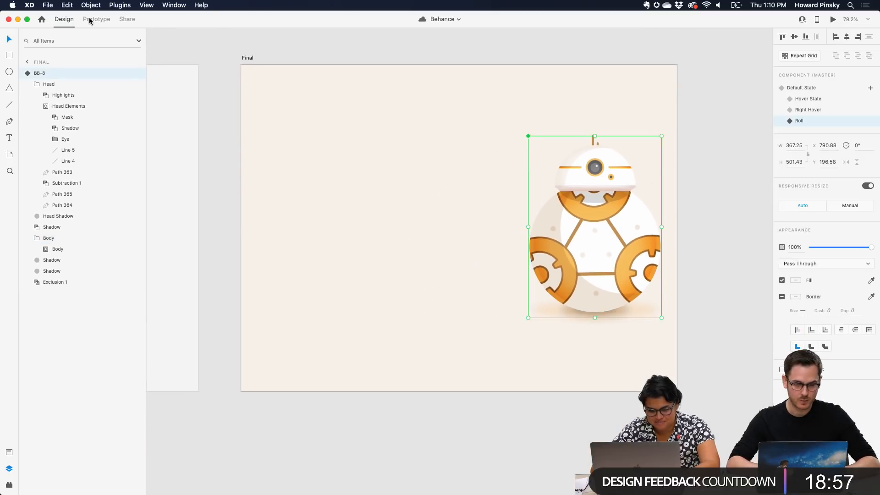
{"action": "left_click", "coordinate": [90, 21]}
{"action": "left_click", "coordinate": [828, 62]}
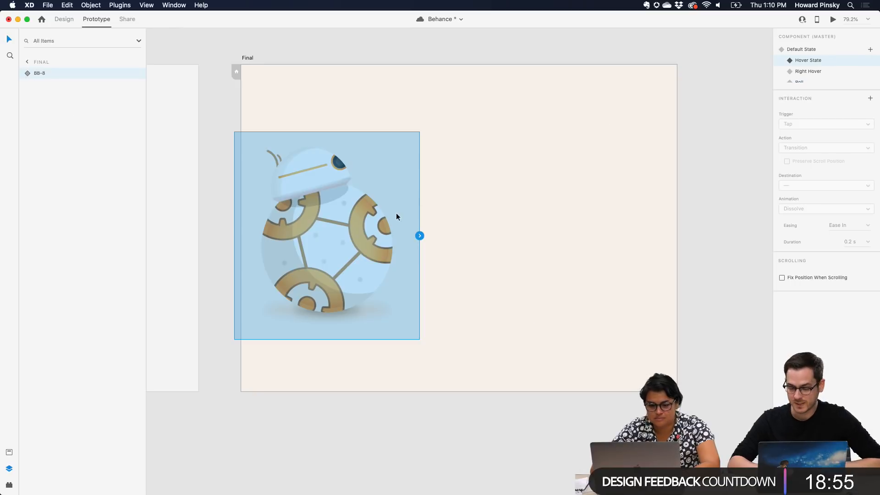
{"action": "left_click", "coordinate": [420, 236]}
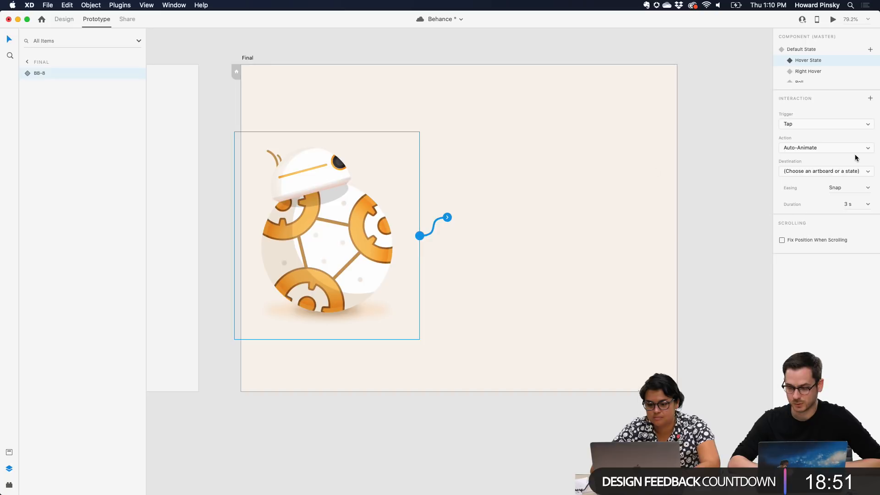
{"action": "left_click", "coordinate": [818, 147]}
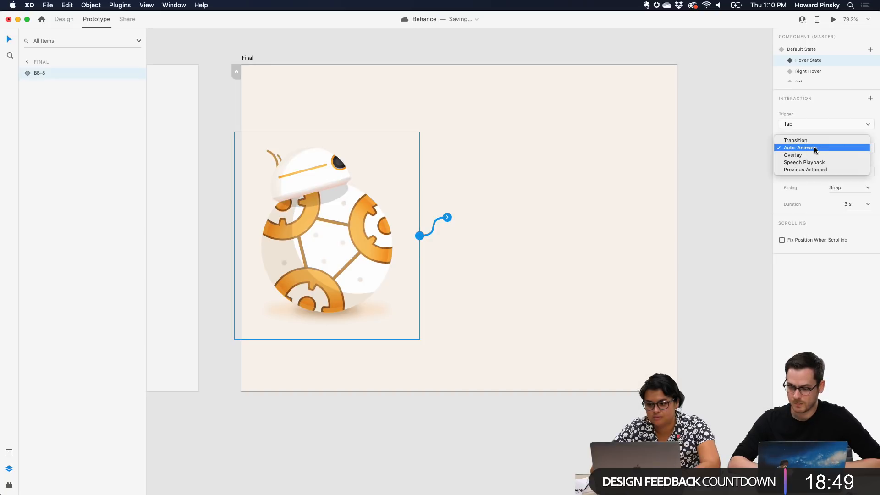
{"action": "left_click", "coordinate": [814, 146]}
{"action": "left_click", "coordinate": [836, 171]}
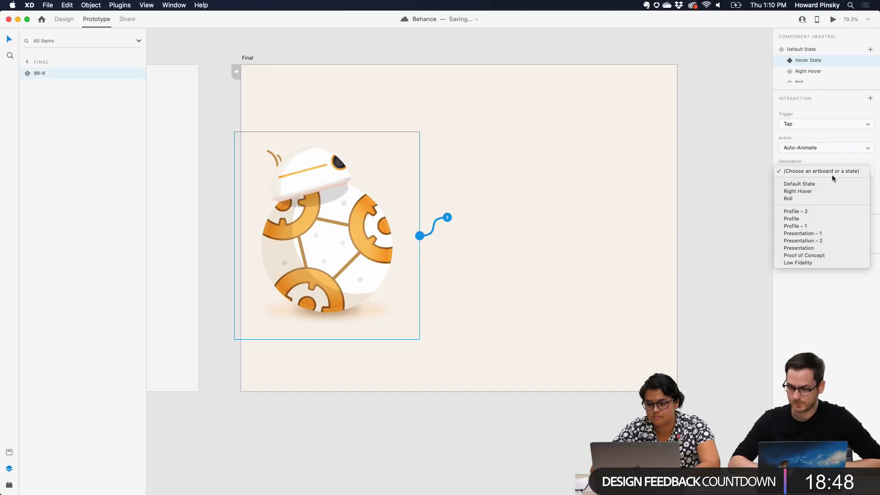
{"action": "left_click", "coordinate": [805, 199]}
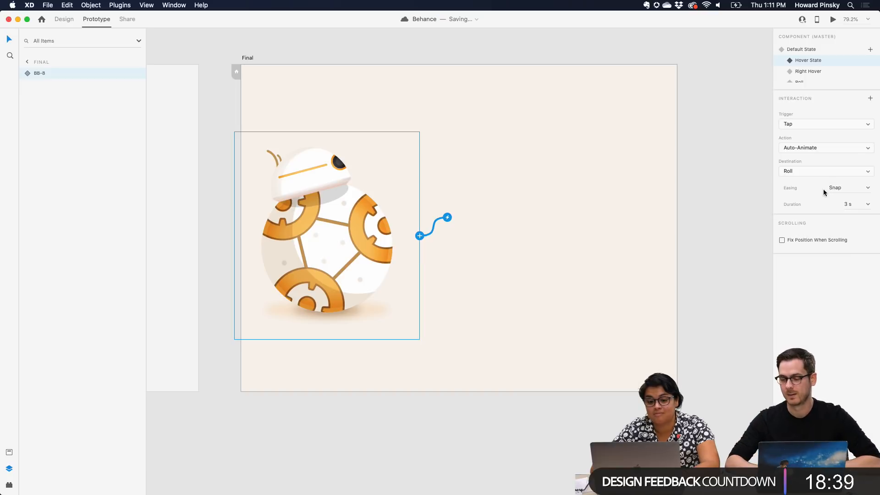
Preview the prototype from the Default State, tap BB-8 to test the roll, and close the preview
{"action": "left_click", "coordinate": [811, 53]}
{"action": "key", "text": "super+Return"}
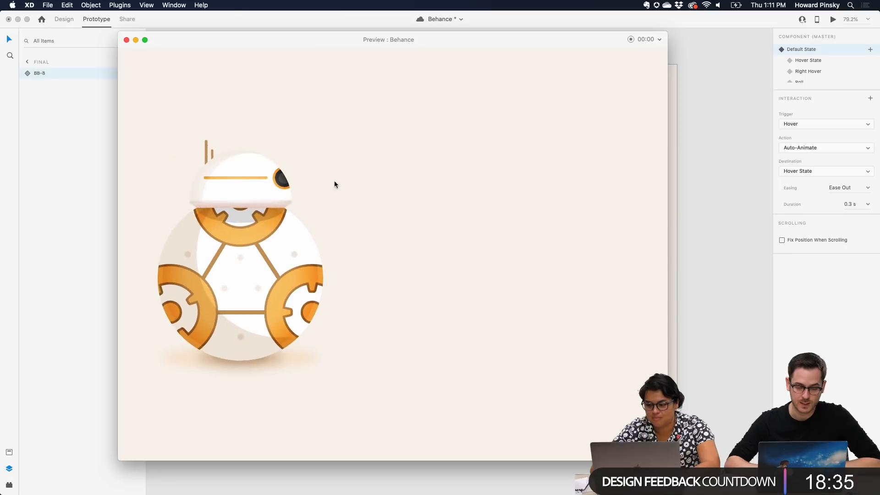
{"action": "left_click", "coordinate": [262, 233]}
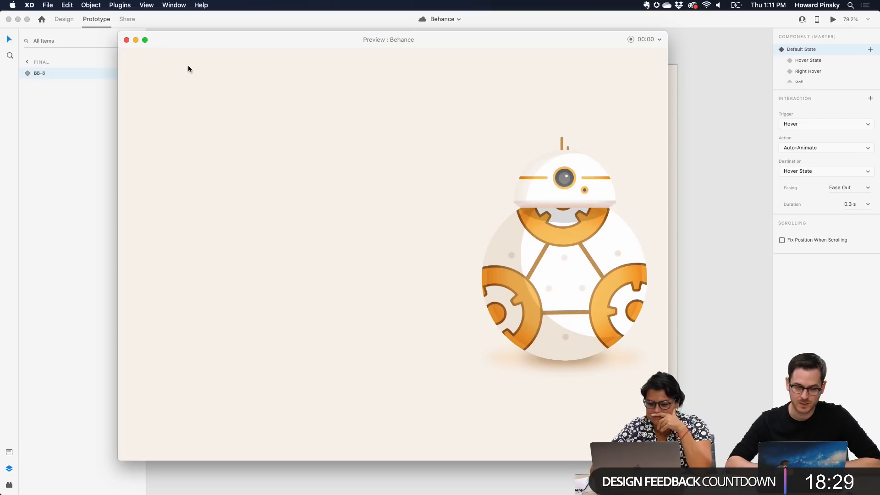
{"action": "left_click", "coordinate": [127, 41]}
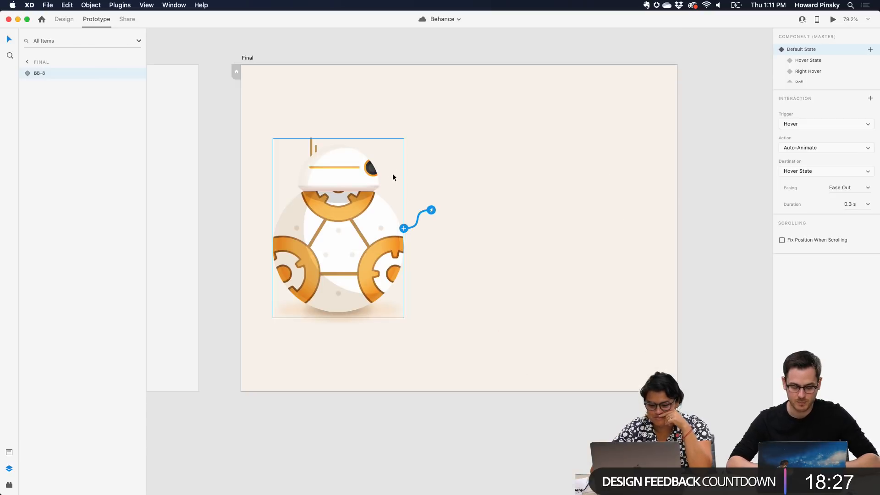
Undo the rebuilt Roll state and its interaction step by step until the component's original Roll state is restored
{"action": "mouse_move", "coordinate": [392, 173]}
{"action": "key", "text": "super+z"}
{"action": "key", "text": "super+z"}
{"action": "key", "text": "super+z"}
{"action": "key", "text": "super+z"}
{"action": "key", "text": "super+z"}
{"action": "key", "text": "super+z"}
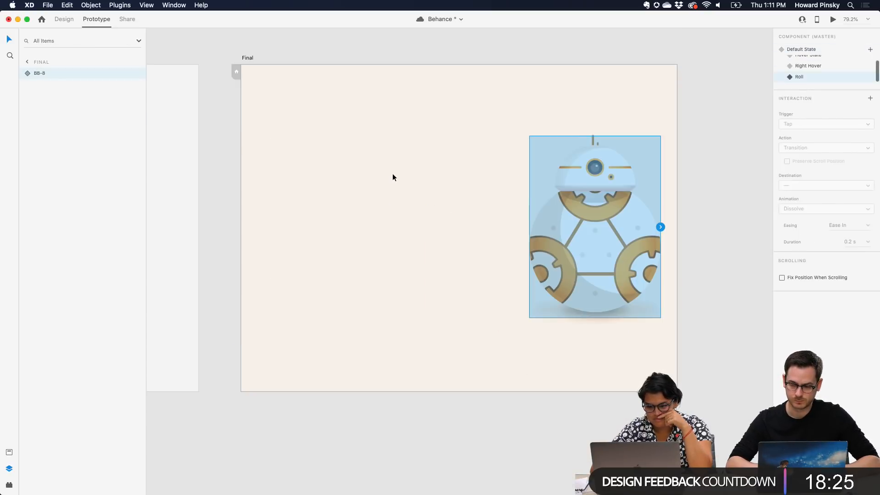
{"action": "key", "text": "super+z"}
{"action": "key", "text": "super+z"}
{"action": "key", "text": "super+z"}
{"action": "key", "text": "super+z"}
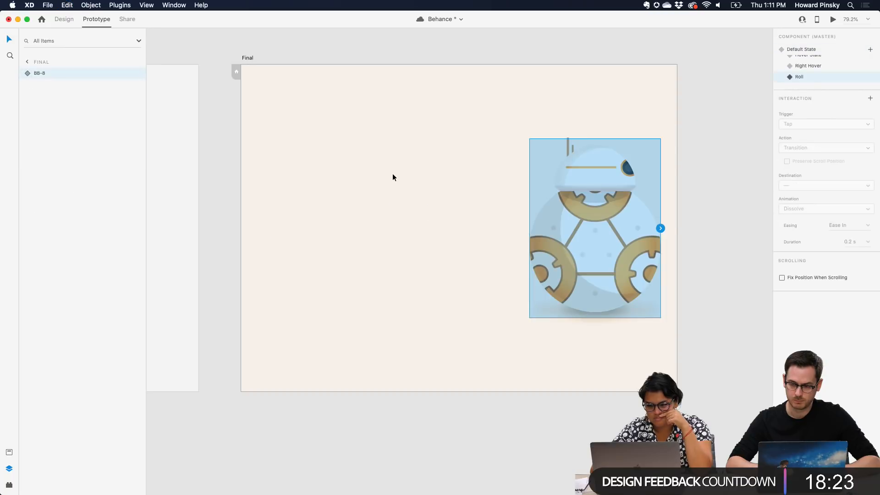
{"action": "key", "text": "super+z"}
{"action": "key", "text": "super+z"}
{"action": "key", "text": "super+z"}
{"action": "key", "text": "super+z"}
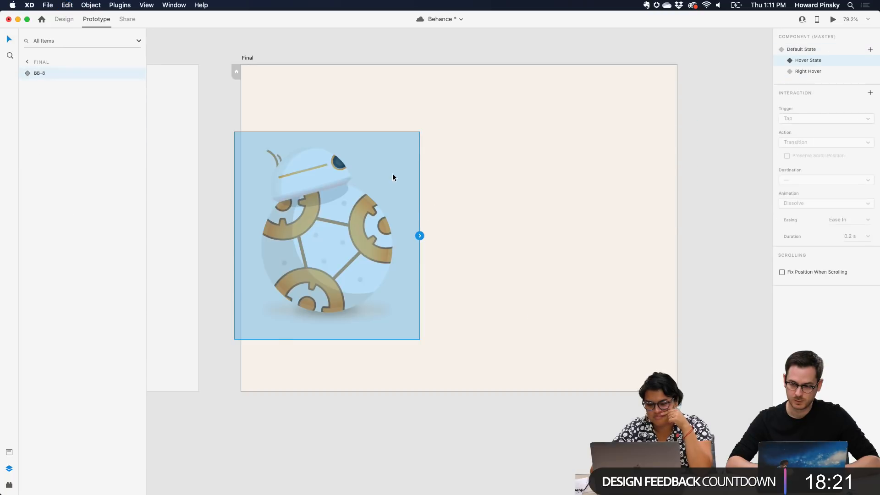
{"action": "key", "text": "super+z"}
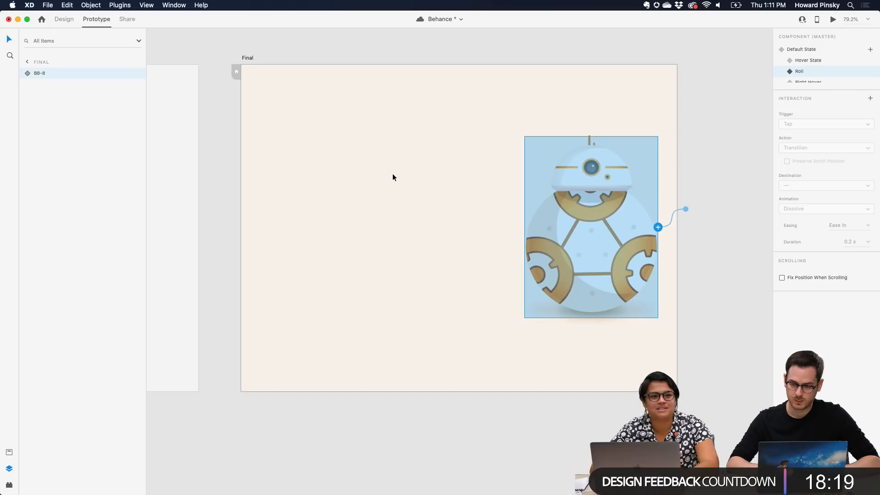
Preview the original component from its Default State, testing the roll and the hover reaction after rolling
{"action": "left_click", "coordinate": [801, 49]}
{"action": "key", "text": "super+Return"}
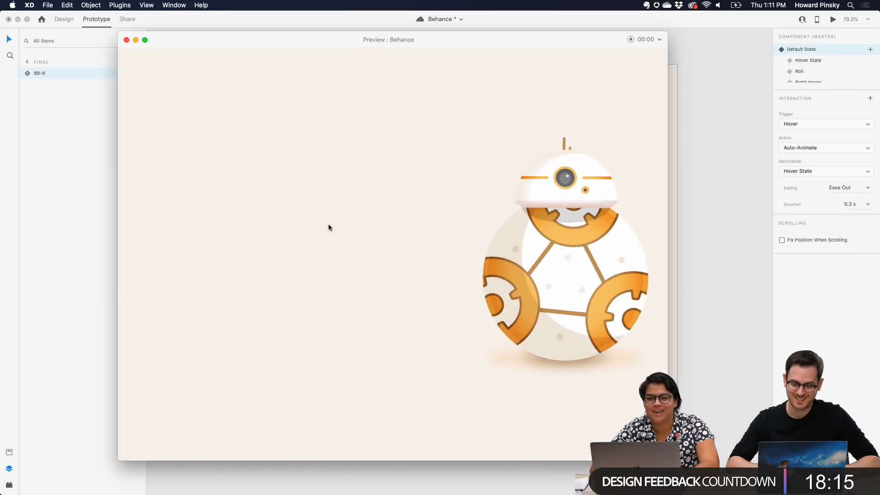
{"action": "mouse_move", "coordinate": [634, 257]}
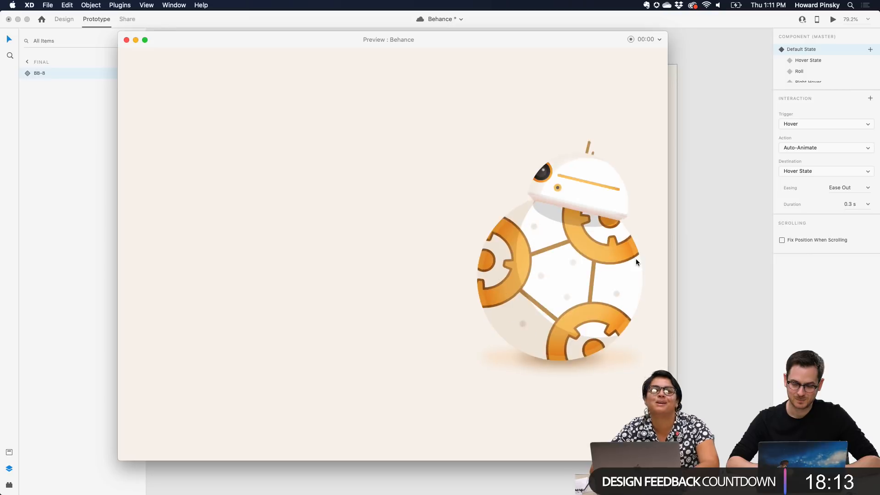
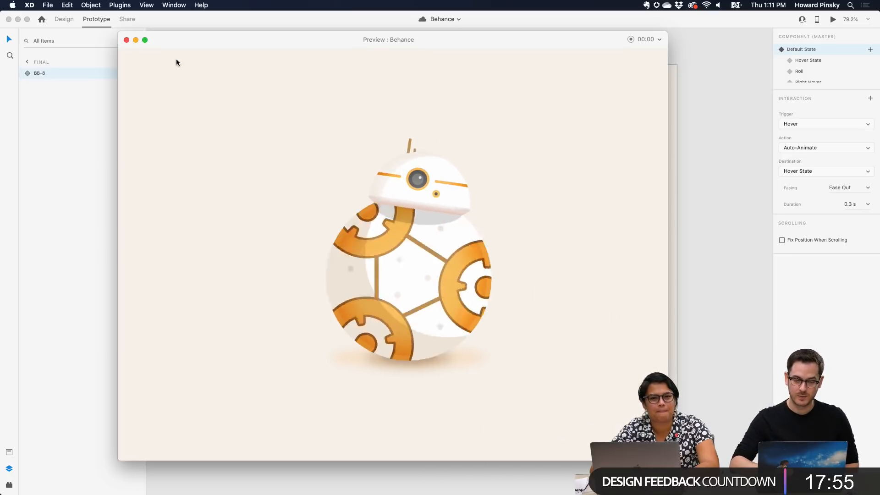
Close the Behance prototype preview and select the BB-8 component on the Final artboard
{"action": "left_click", "coordinate": [126, 40]}
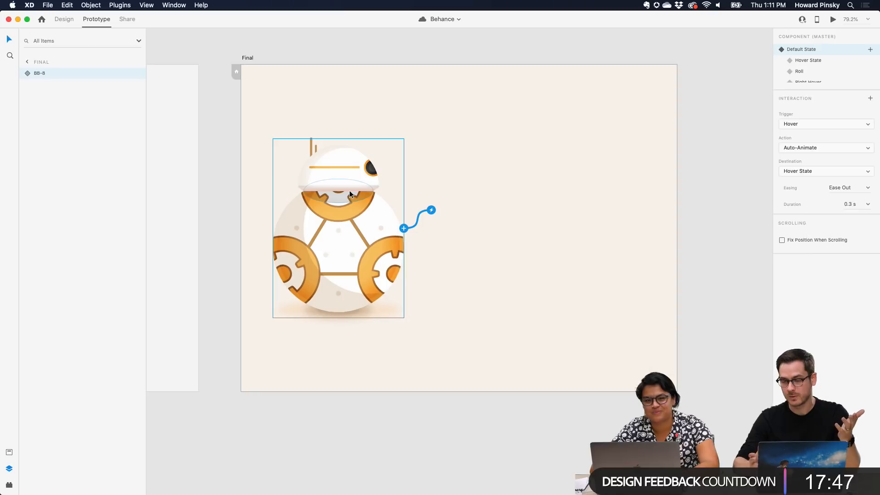
{"action": "scroll", "coordinate": [349, 191], "scroll_direction": "down", "scroll_amount": 5}
{"action": "scroll", "coordinate": [350, 191], "scroll_direction": "up", "scroll_amount": 8}
{"action": "scroll", "coordinate": [349, 191], "scroll_direction": "down", "scroll_amount": 5}
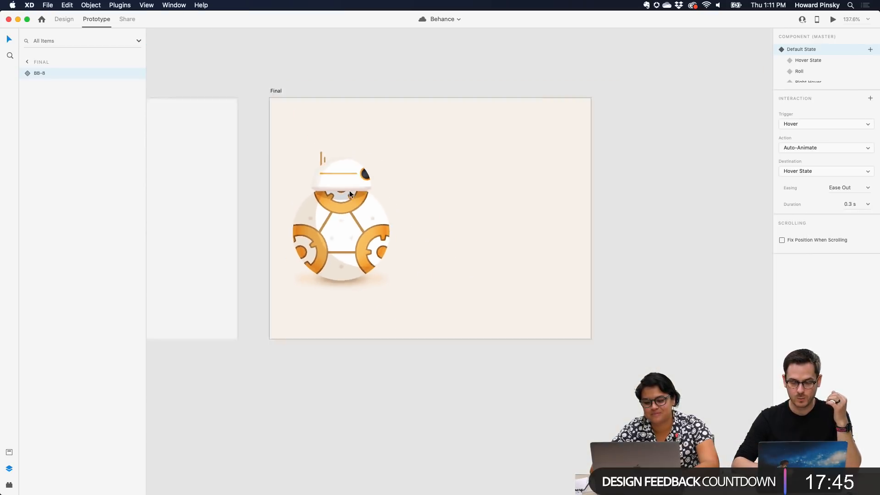
{"action": "left_click", "coordinate": [349, 190]}
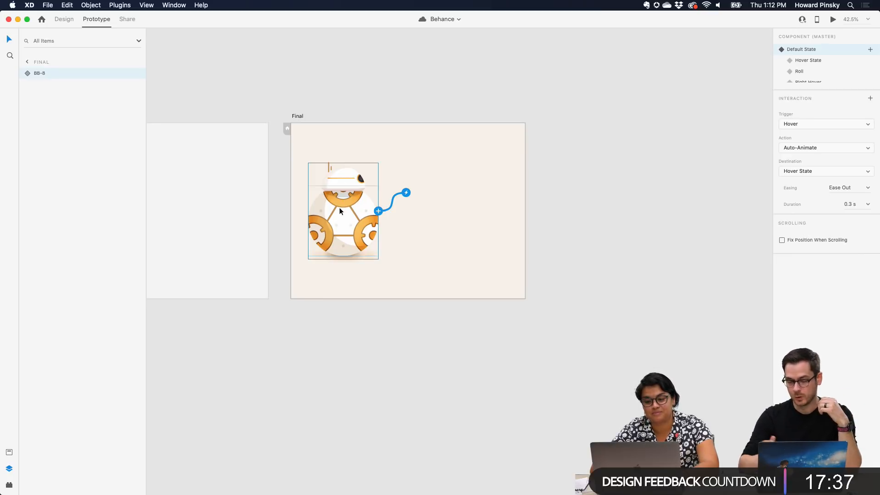
Try moving the BB-8 component off the right side of the Final artboard and undo the move
{"action": "left_click_drag", "start_coordinate": [340, 211], "coordinate": [576, 210]}
{"action": "key", "text": "super+z"}
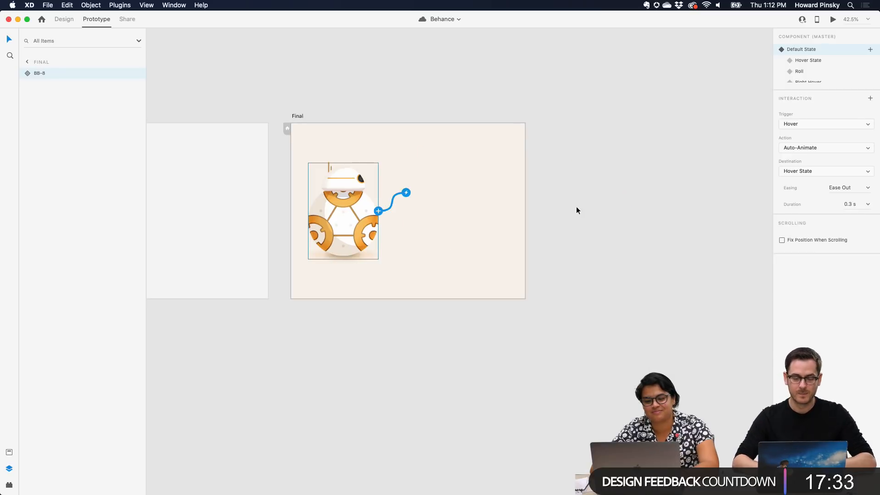
{"action": "left_click", "coordinate": [450, 176]}
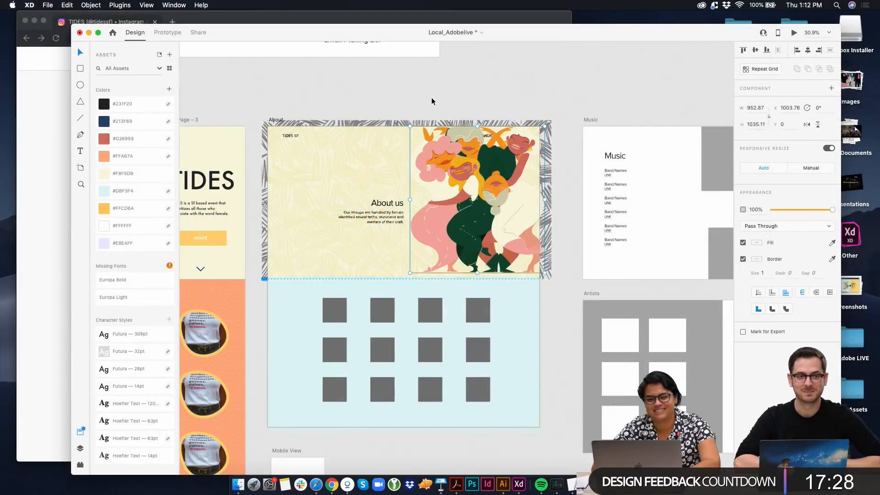
Reposition the group-of-women illustration on the About artboard and enlarge it to about 1002 × 1089
{"action": "left_click", "coordinate": [431, 101]}
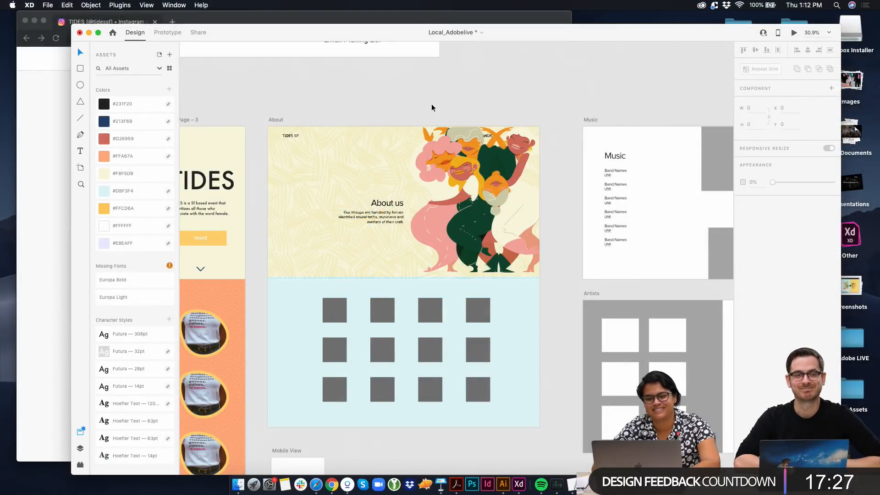
{"action": "left_click_drag", "start_coordinate": [473, 177], "coordinate": [473, 183]}
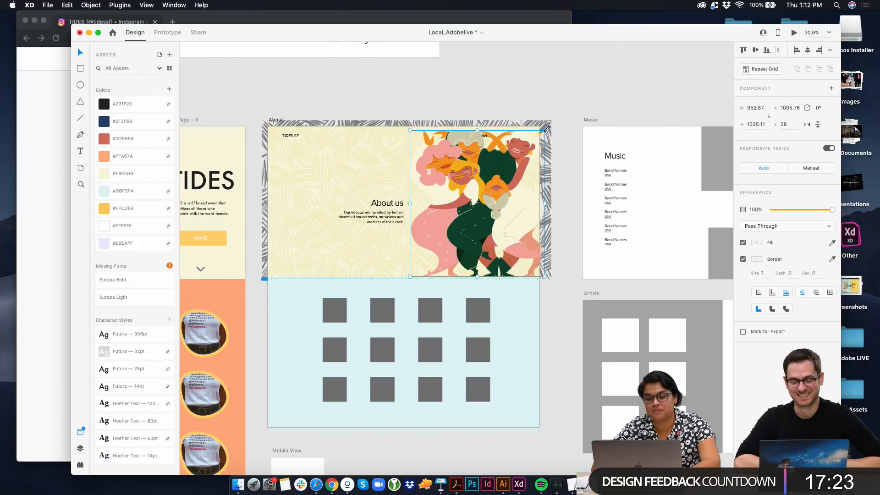
{"action": "left_click_drag", "start_coordinate": [552, 125], "coordinate": [557, 124]}
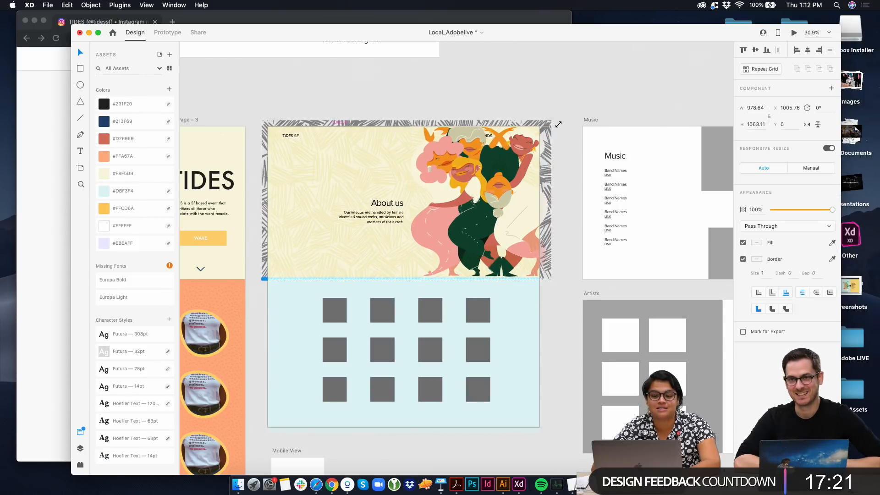
{"action": "left_click_drag", "start_coordinate": [509, 74], "coordinate": [509, 73]}
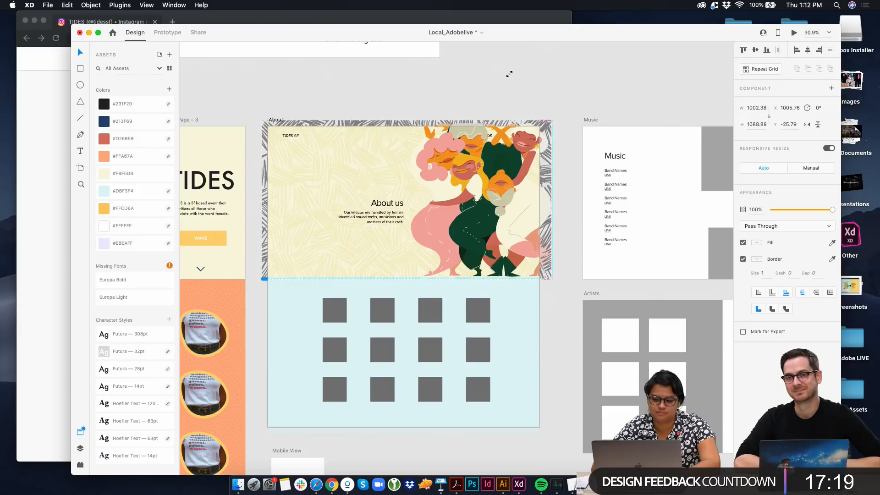
{"action": "left_click", "coordinate": [504, 87]}
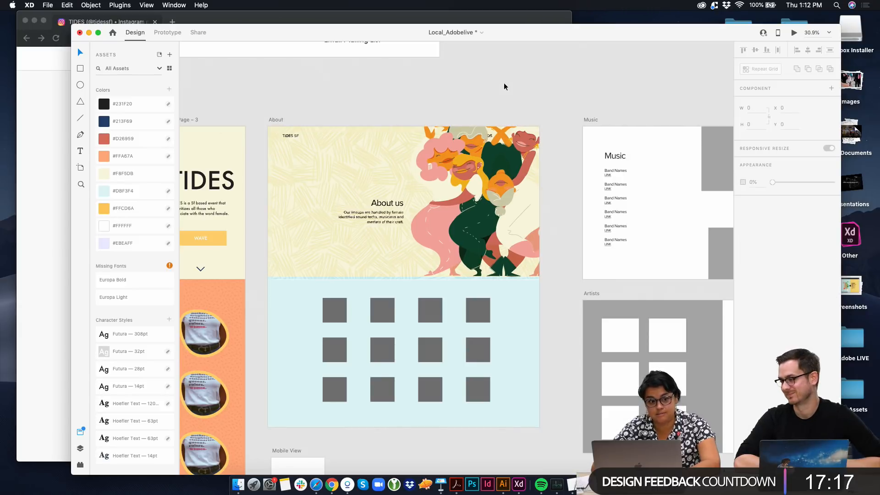
Try to send the About artboard's textured background image backward behind the text
{"action": "left_click", "coordinate": [383, 204]}
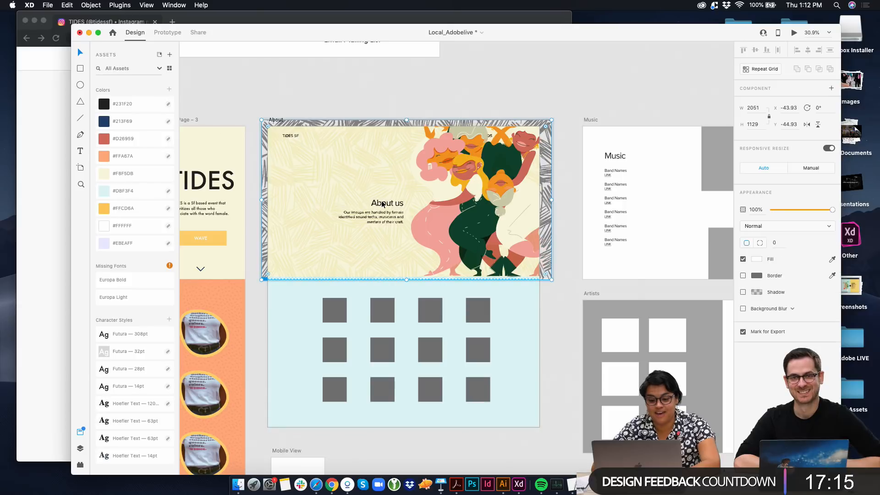
{"action": "right_click", "coordinate": [316, 203]}
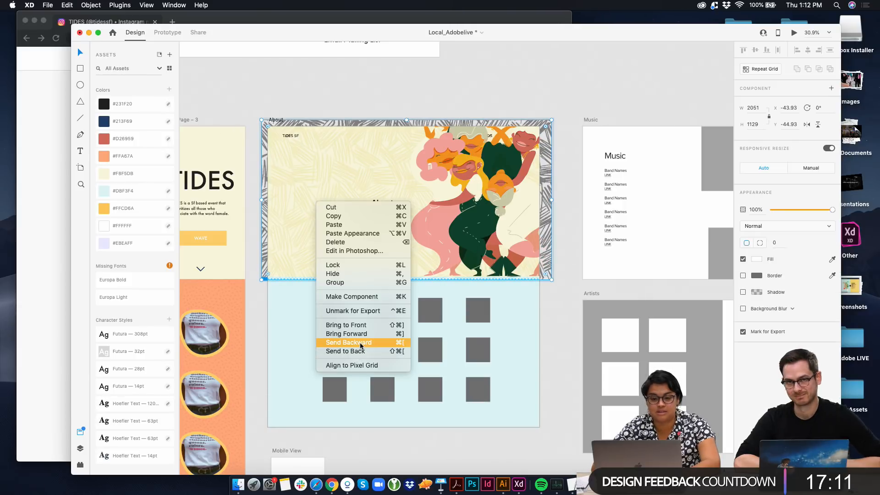
{"action": "left_click", "coordinate": [420, 79]}
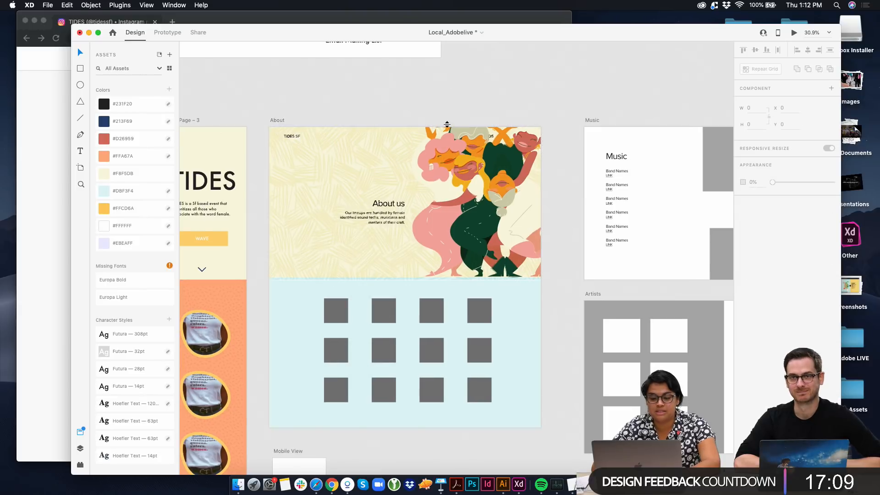
Examine the landing page, mobile, About and Music artboards to compare their layouts and illustration styles
{"action": "scroll", "coordinate": [372, 122], "scroll_direction": "down", "scroll_amount": 3}
{"action": "scroll", "coordinate": [372, 122], "scroll_direction": "up", "scroll_amount": 3}
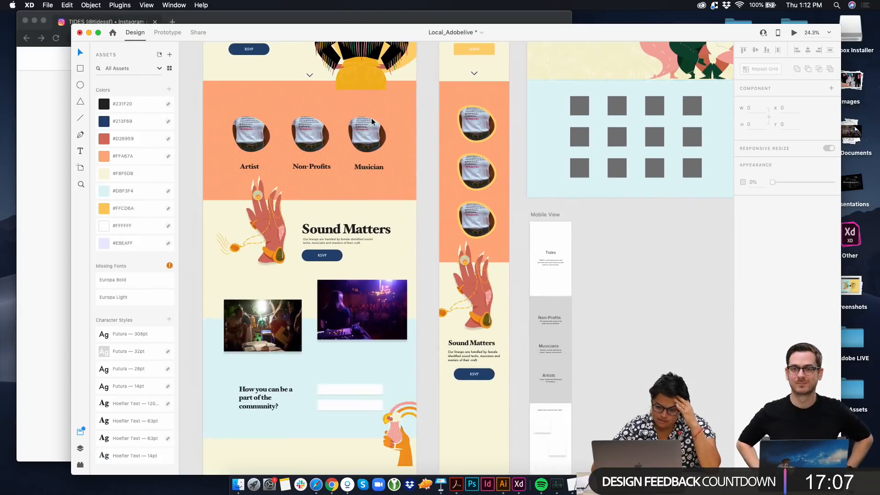
{"action": "scroll", "coordinate": [372, 122], "scroll_direction": "up", "scroll_amount": 5}
{"action": "scroll", "coordinate": [372, 122], "scroll_direction": "down", "scroll_amount": 1}
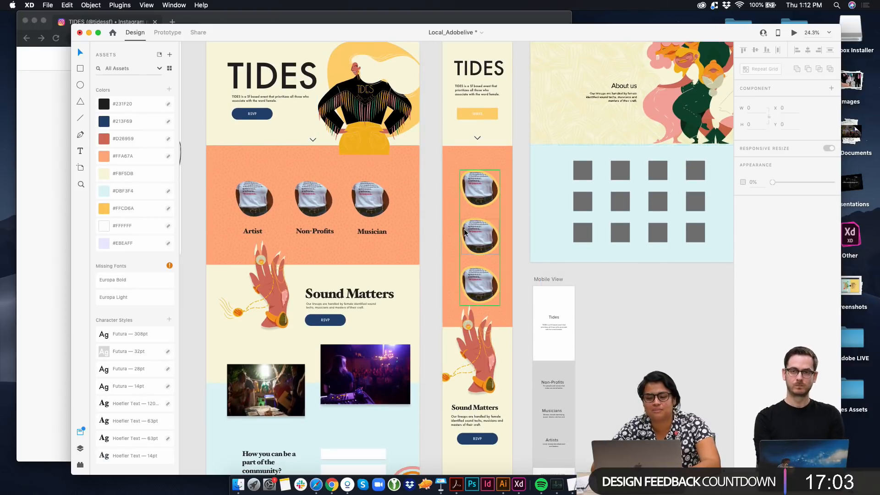
{"action": "scroll", "coordinate": [492, 166], "scroll_direction": "down", "scroll_amount": 2}
{"action": "scroll", "coordinate": [405, 387], "scroll_direction": "up", "scroll_amount": 4}
{"action": "scroll", "coordinate": [405, 387], "scroll_direction": "right", "scroll_amount": 3}
{"action": "scroll", "coordinate": [405, 386], "scroll_direction": "up", "scroll_amount": 1}
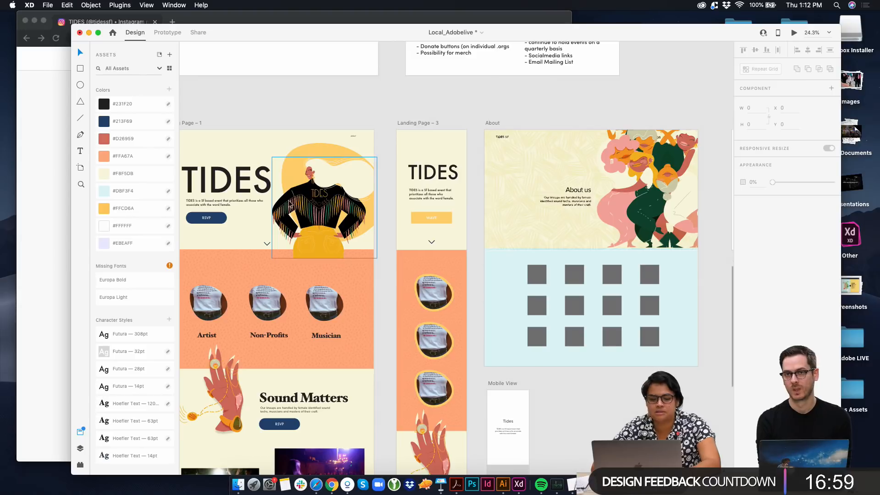
{"action": "scroll", "coordinate": [572, 222], "scroll_direction": "right", "scroll_amount": 3}
{"action": "scroll", "coordinate": [571, 222], "scroll_direction": "down", "scroll_amount": 4}
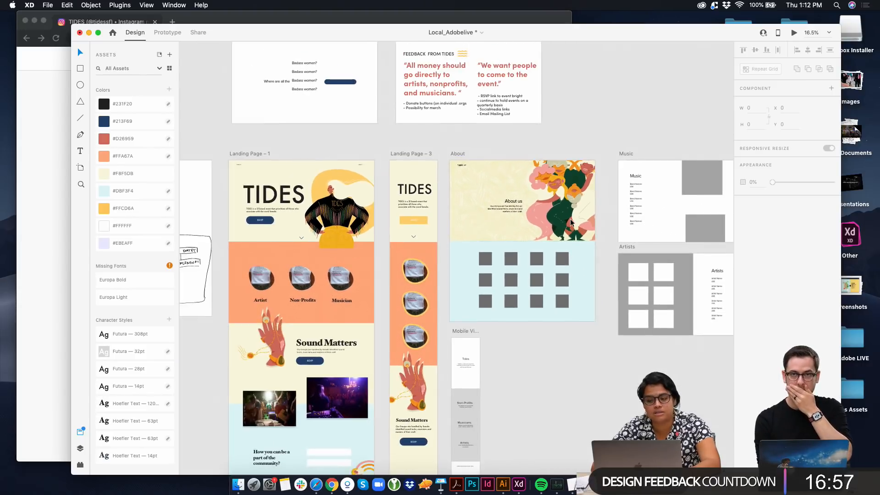
{"action": "scroll", "coordinate": [571, 223], "scroll_direction": "right", "scroll_amount": 1}
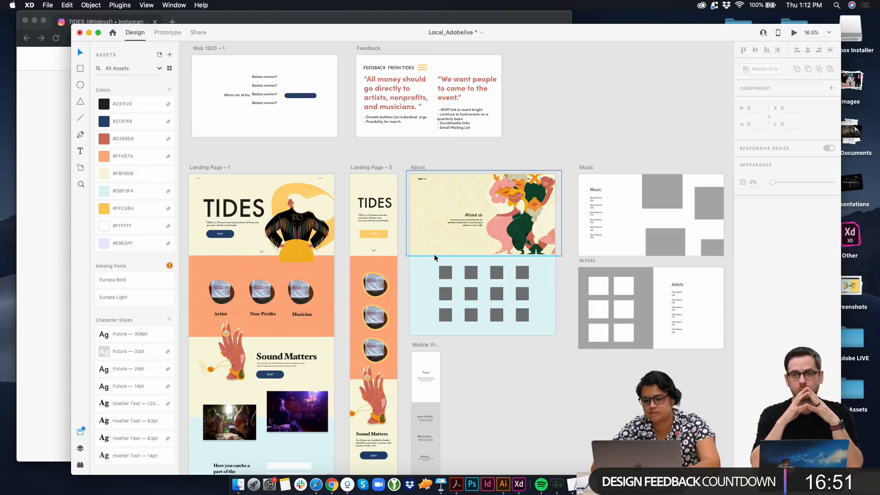
{"action": "key", "text": "ctrl+Right"}
{"action": "key", "text": "ctrl+Left"}
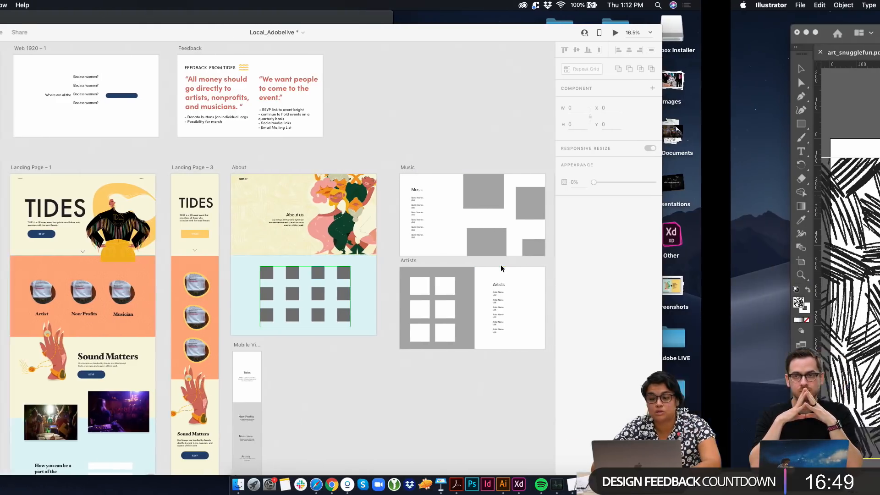
{"action": "scroll", "coordinate": [477, 223], "scroll_direction": "up", "scroll_amount": 5}
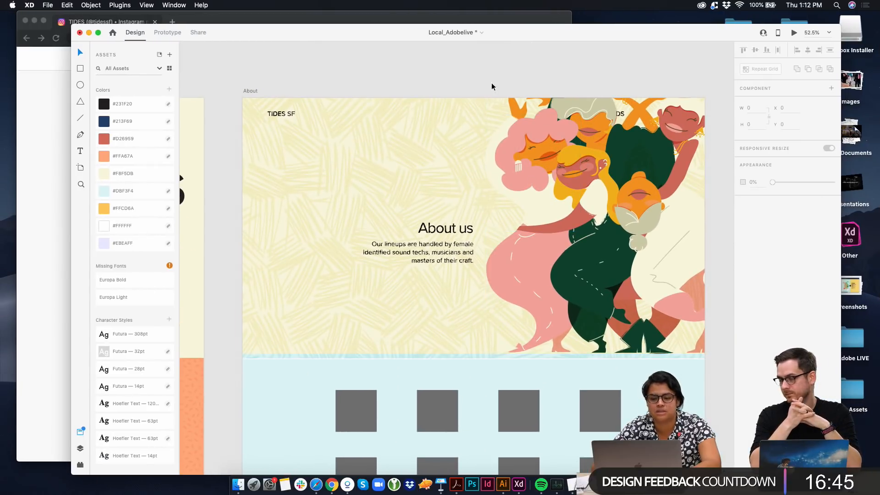
In Illustrator, show the hidden orange rectangle in the BG layer and shift the scribble-pattern rectangle vertically over it, then return to XD
{"action": "key", "text": "ctrl+Right"}
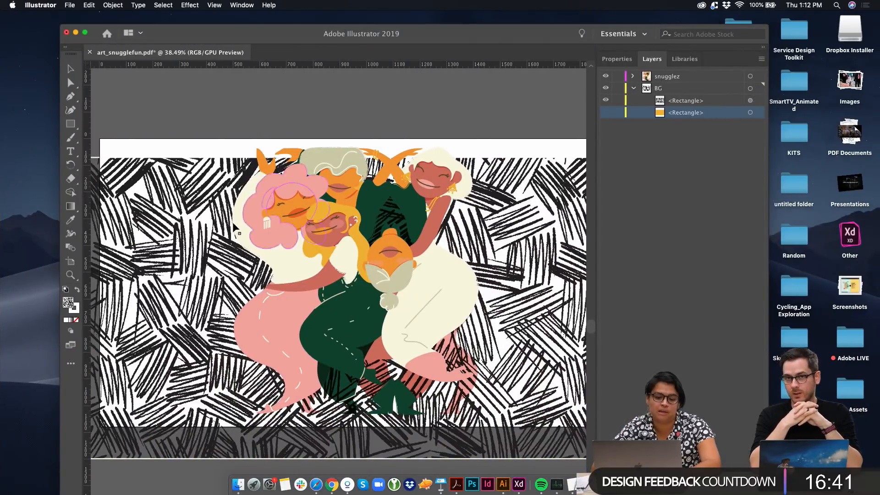
{"action": "left_click", "coordinate": [605, 112]}
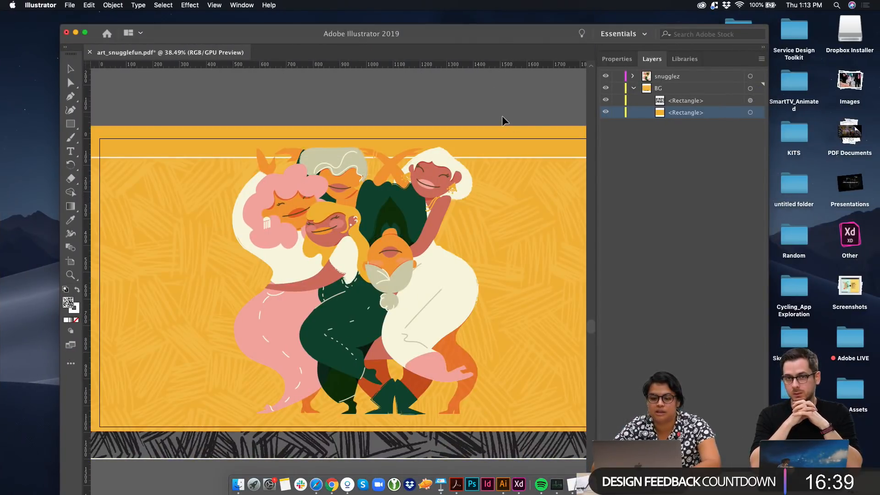
{"action": "left_click_drag", "start_coordinate": [529, 243], "coordinate": [536, 210]}
{"action": "left_click", "coordinate": [474, 120]}
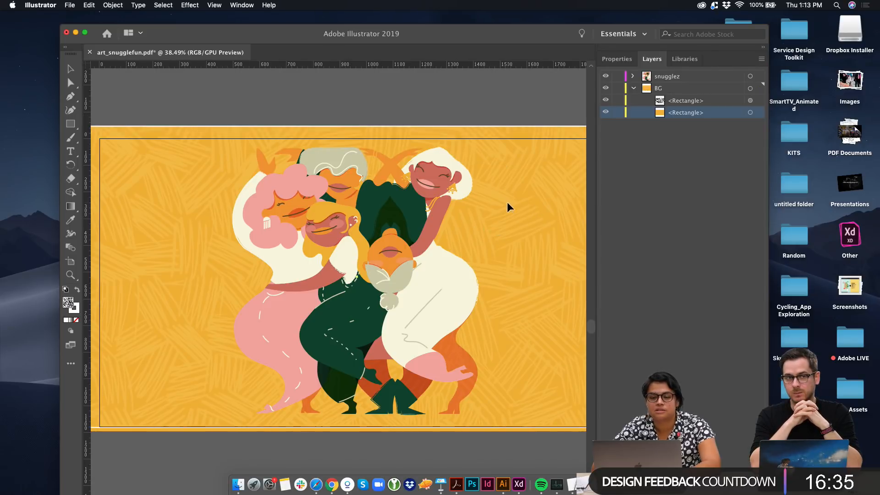
{"action": "left_click_drag", "start_coordinate": [507, 204], "coordinate": [507, 243]}
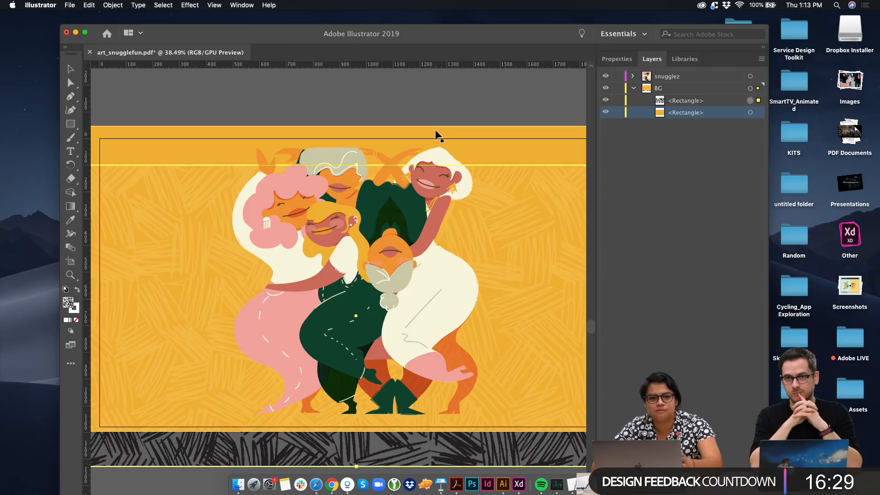
{"action": "key", "text": "ctrl+Left"}
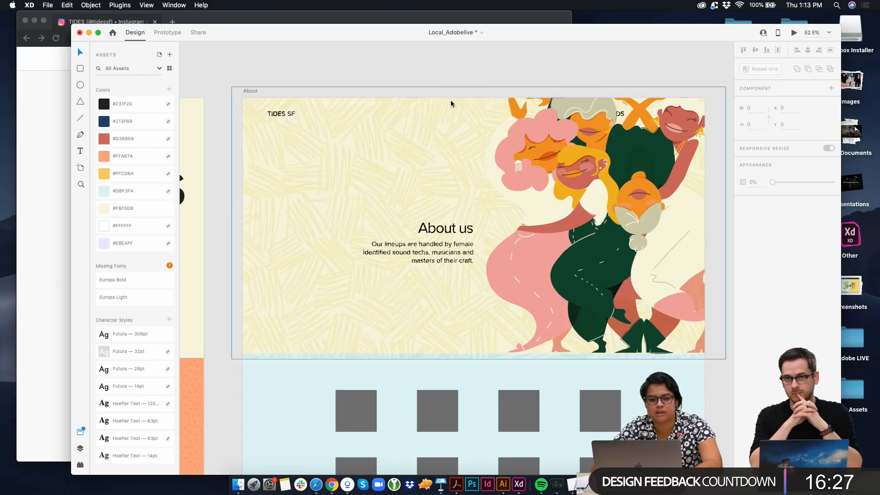
Inspect the editable vector shapes inside the women illustration, including the green outfit, pink trousers and cream top
{"action": "double_click", "coordinate": [625, 240]}
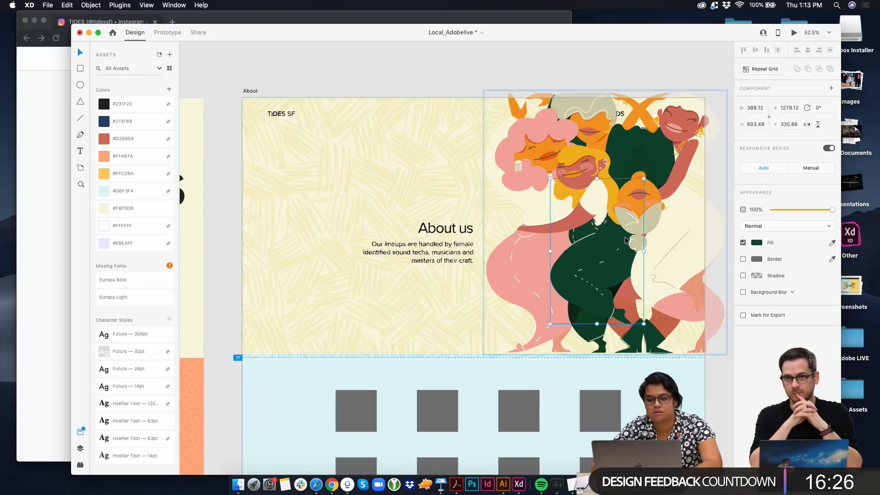
{"action": "double_click", "coordinate": [609, 264]}
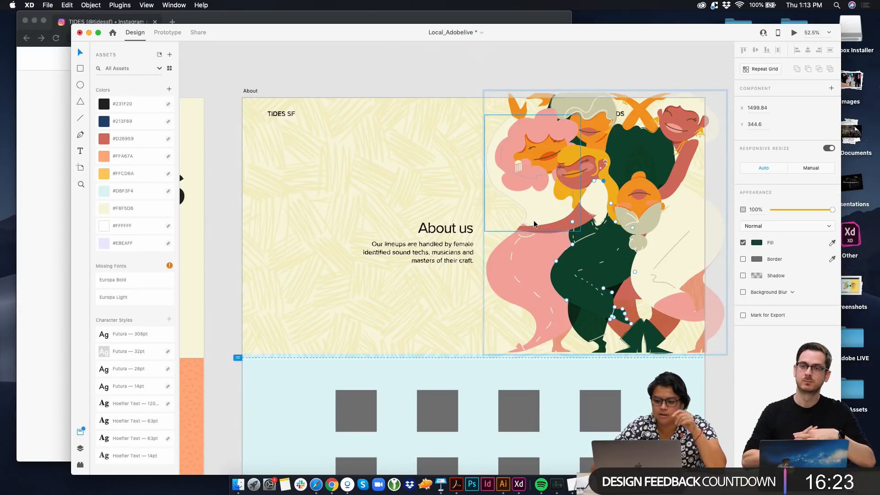
{"action": "scroll", "coordinate": [532, 252], "scroll_direction": "up", "scroll_amount": 5}
{"action": "left_click", "coordinate": [552, 130]}
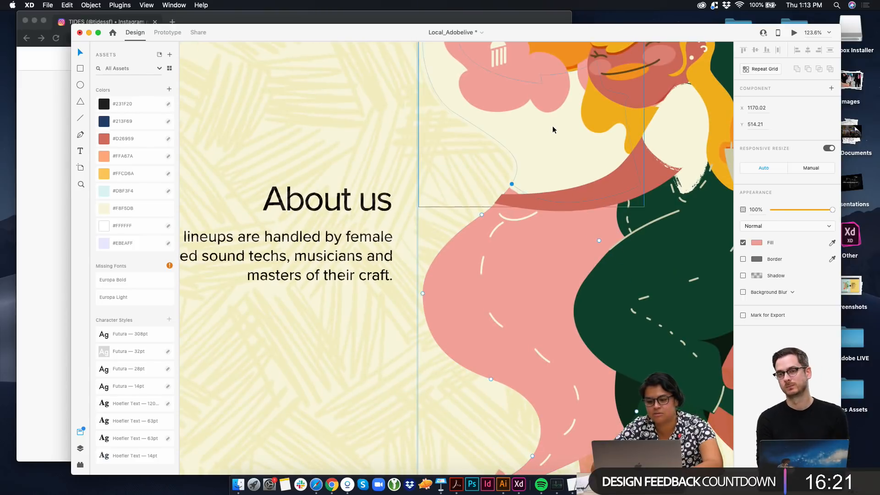
{"action": "scroll", "coordinate": [552, 124], "scroll_direction": "down", "scroll_amount": 3}
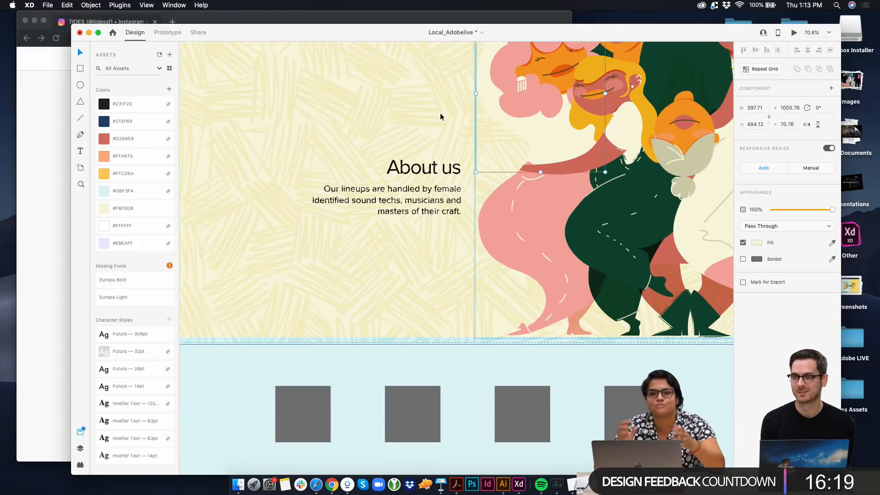
Send the About artboard's textured overlay background to the back, behind the text
{"action": "scroll", "coordinate": [423, 108], "scroll_direction": "down", "scroll_amount": 4}
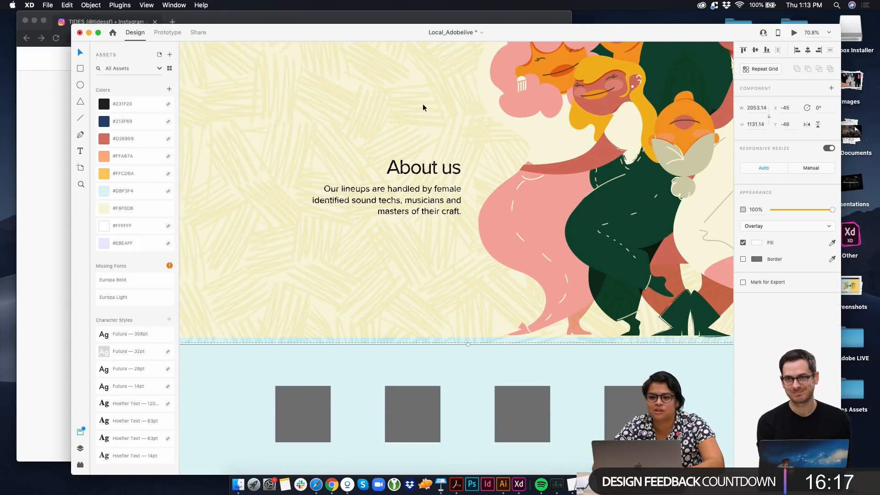
{"action": "left_click", "coordinate": [444, 98]}
{"action": "scroll", "coordinate": [289, 119], "scroll_direction": "up", "scroll_amount": 3}
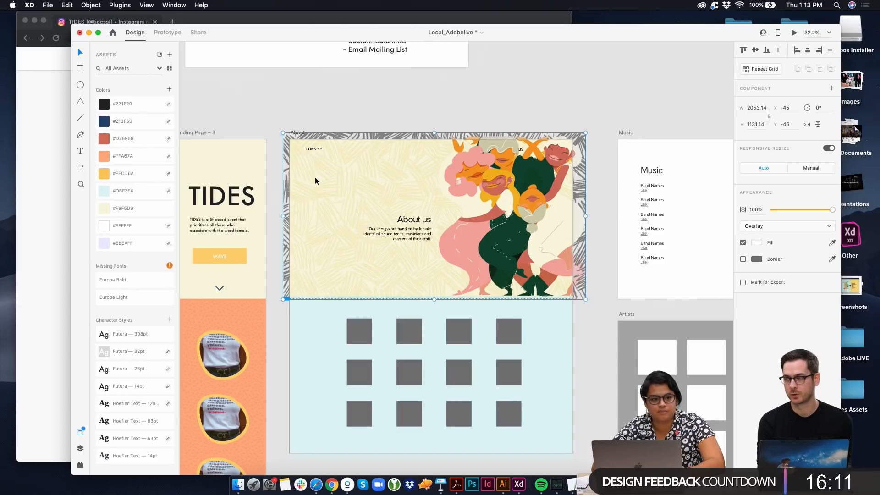
{"action": "scroll", "coordinate": [315, 181], "scroll_direction": "up", "scroll_amount": 5}
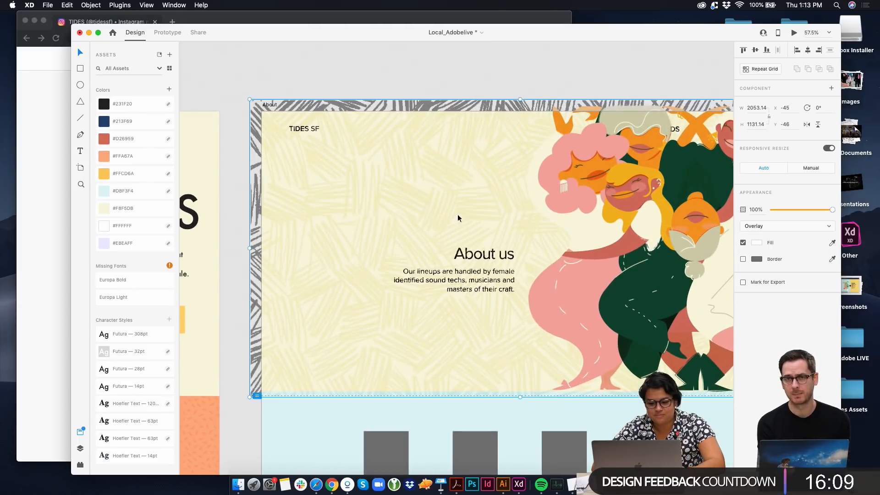
{"action": "right_click", "coordinate": [394, 254]}
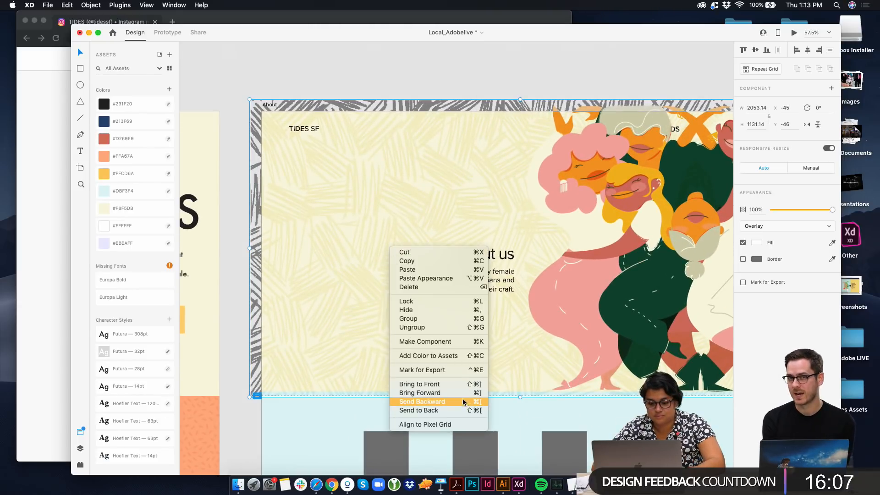
{"action": "left_click", "coordinate": [460, 410]}
Move the About us heading and its paragraph together up and to the left, placing the heading at about X 387, Y 422
{"action": "left_click", "coordinate": [473, 281]}
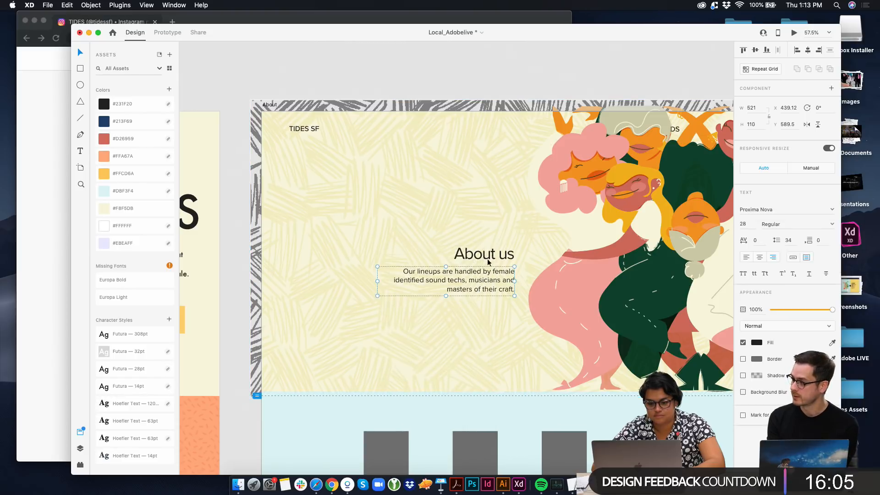
{"action": "left_click", "coordinate": [487, 255], "text": "shift"}
{"action": "left_click_drag", "start_coordinate": [488, 254], "coordinate": [474, 232]}
{"action": "key", "text": "Escape"}
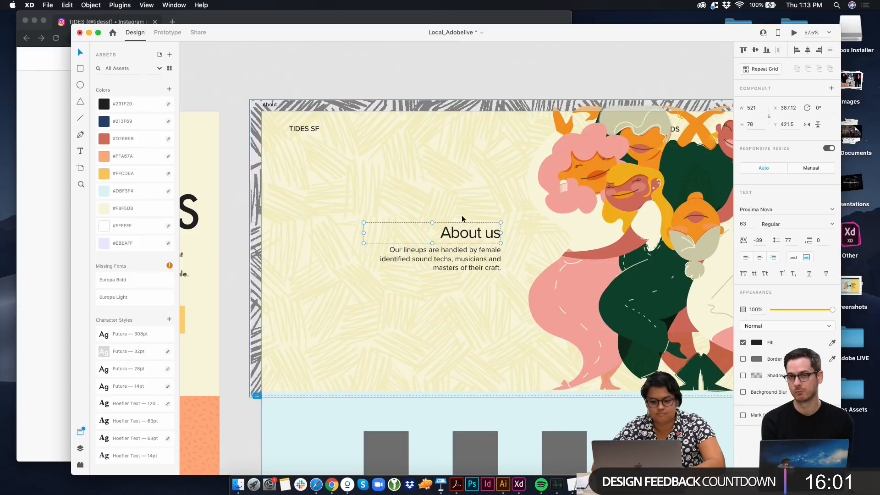
Apply the 120 pt Hoefler Text character style to the About us heading and Futura 28pt to the paragraph beneath it
{"action": "left_click", "coordinate": [128, 403]}
{"action": "left_click", "coordinate": [472, 269]}
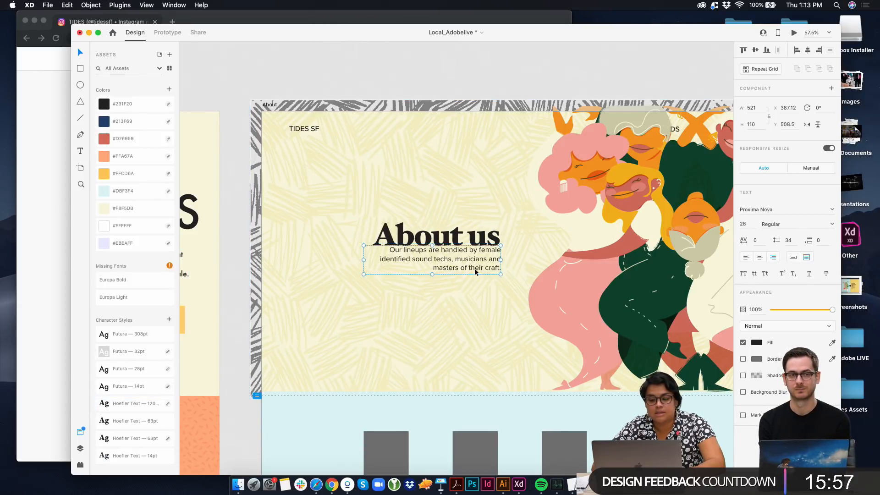
{"action": "left_click", "coordinate": [143, 393]}
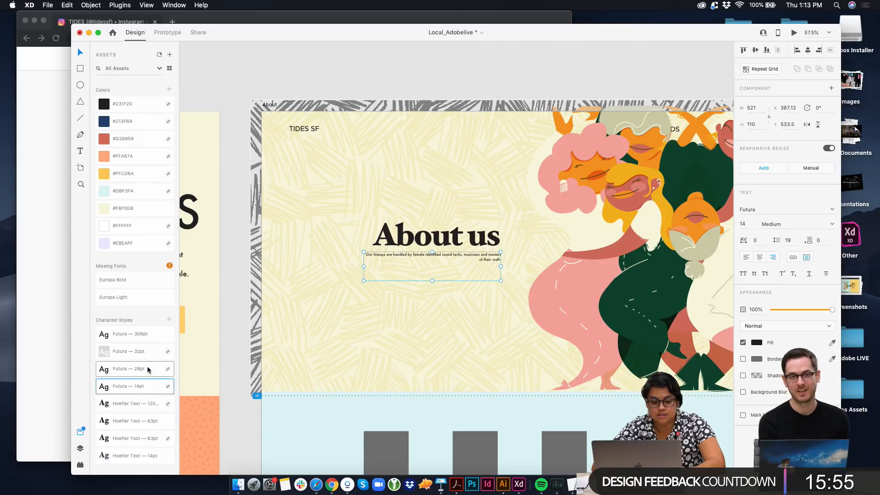
{"action": "left_click", "coordinate": [147, 369]}
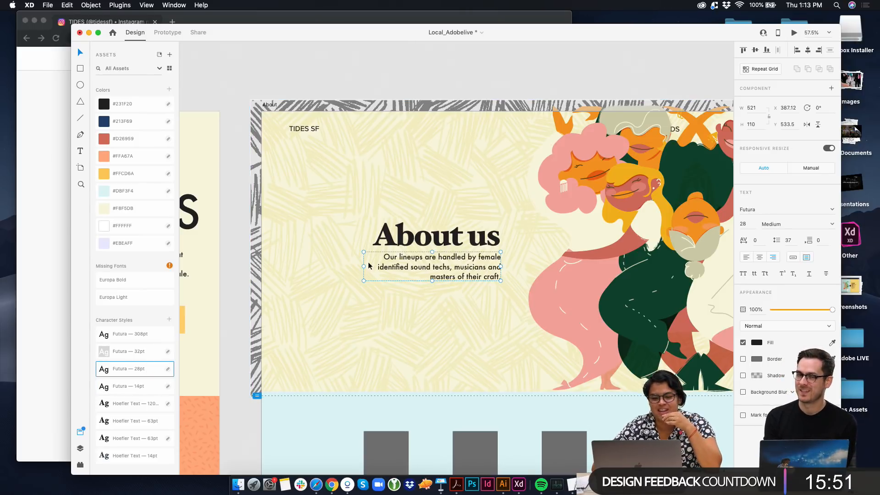
Widen the About us paragraph's text box toward the left so the text fits on two lines
{"action": "left_click_drag", "start_coordinate": [363, 265], "coordinate": [329, 266]}
{"action": "left_click", "coordinate": [268, 232]}
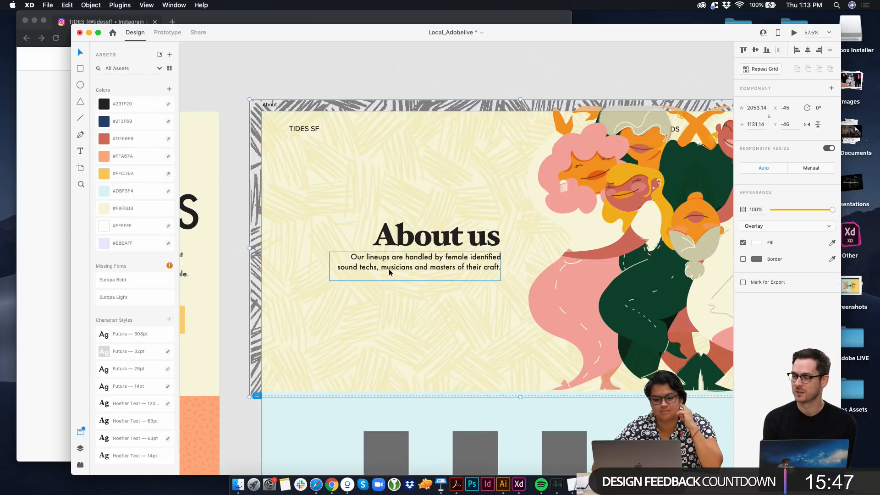
Bring the About artboard's navigation text group to the front, above the women illustration
{"action": "scroll", "coordinate": [396, 267], "scroll_direction": "down", "scroll_amount": 3}
{"action": "scroll", "coordinate": [395, 267], "scroll_direction": "down", "scroll_amount": 3}
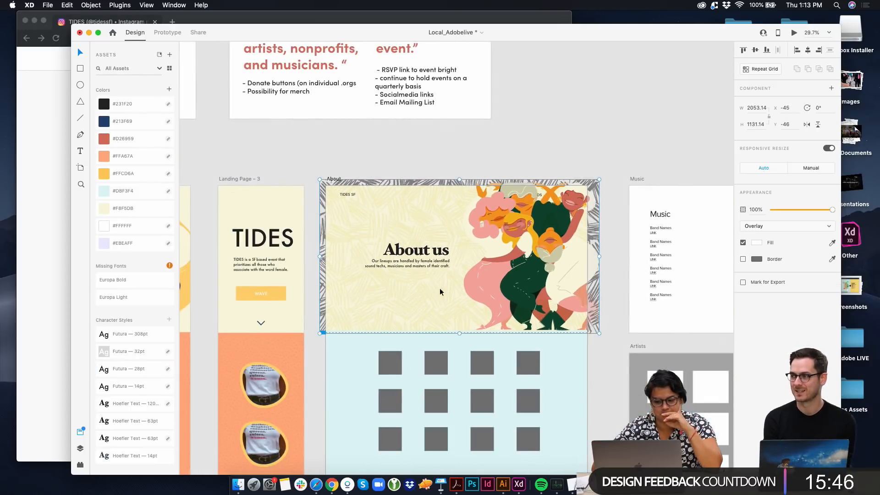
{"action": "left_click", "coordinate": [339, 196]}
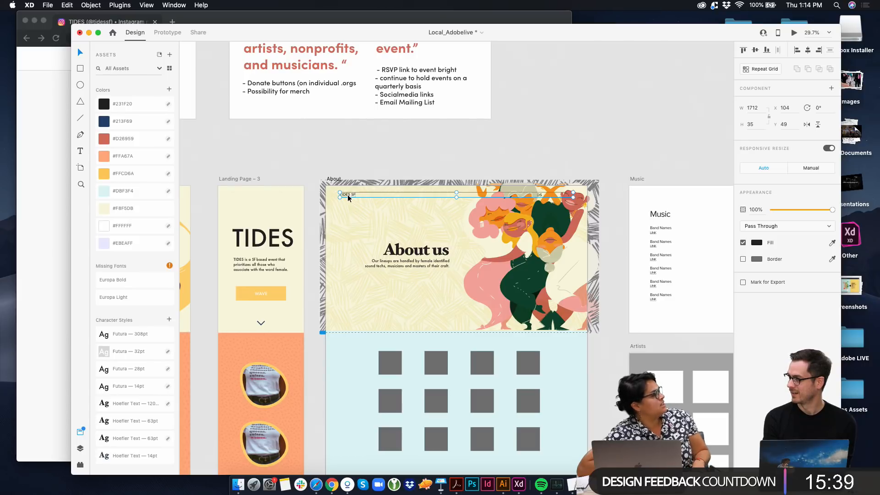
{"action": "right_click", "coordinate": [348, 197]}
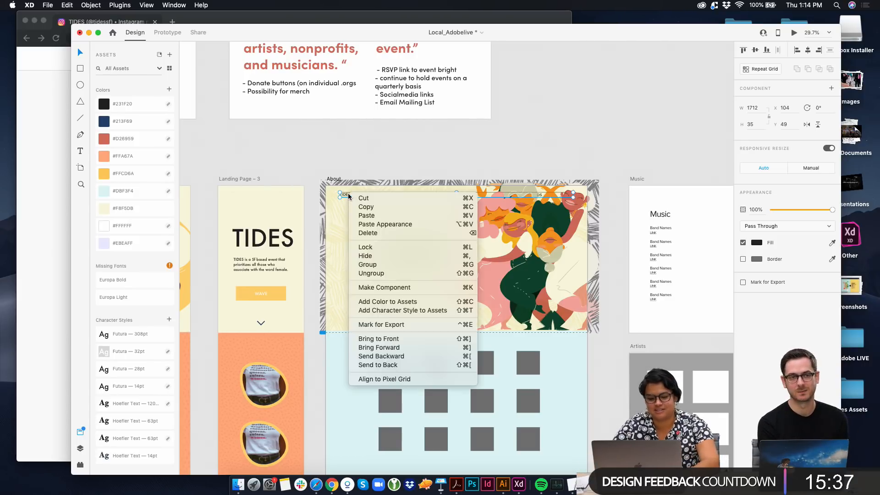
{"action": "left_click", "coordinate": [404, 339]}
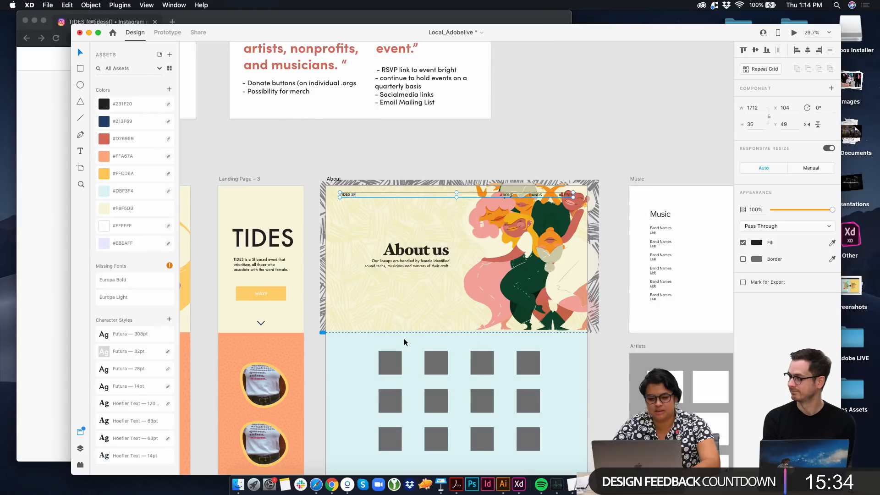
{"action": "left_click", "coordinate": [367, 172]}
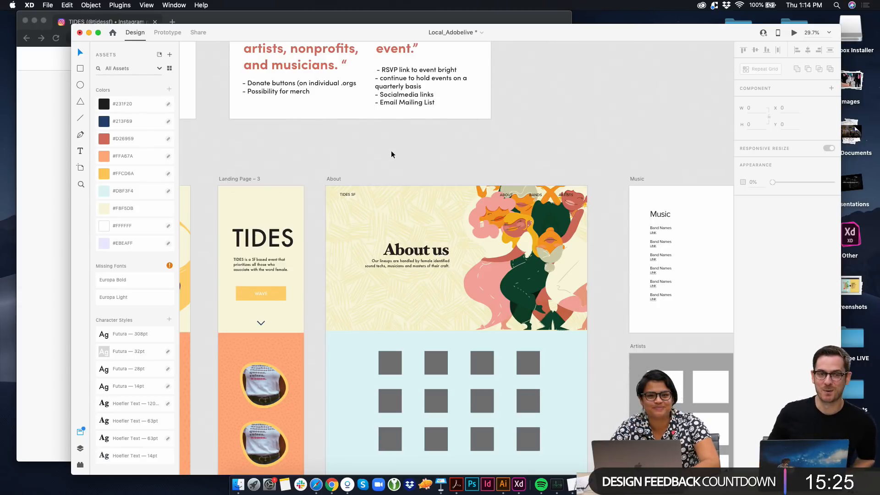
Delete the grid of grey squares from the light blue section of the About artboard
{"action": "scroll", "coordinate": [392, 154], "scroll_direction": "down", "scroll_amount": 3}
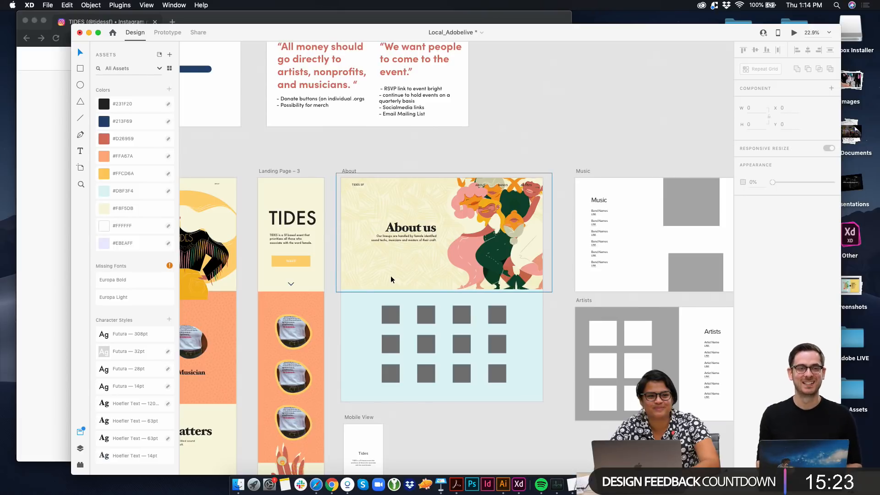
{"action": "scroll", "coordinate": [444, 346], "scroll_direction": "down", "scroll_amount": 3}
{"action": "scroll", "coordinate": [444, 346], "scroll_direction": "right", "scroll_amount": 3}
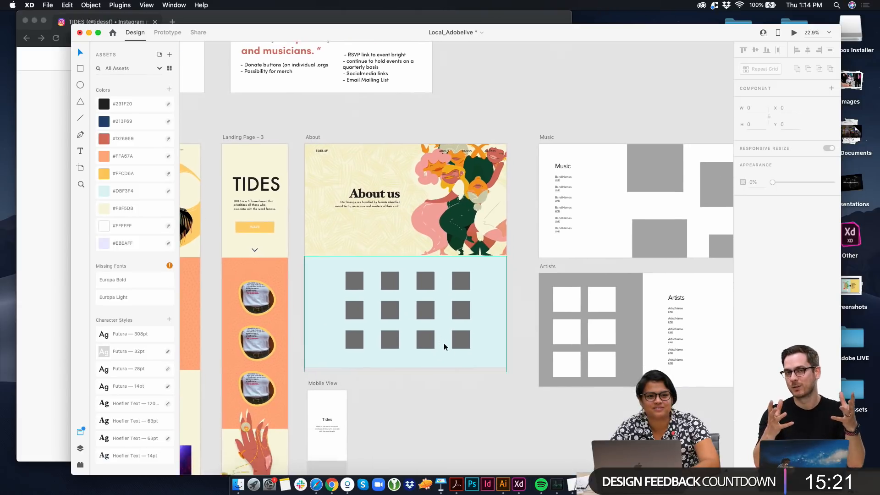
{"action": "scroll", "coordinate": [444, 346], "scroll_direction": "down", "scroll_amount": 2}
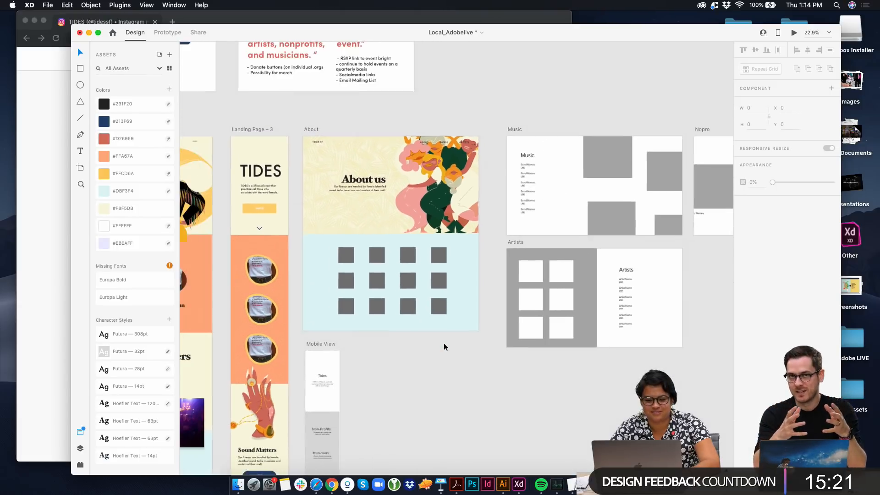
{"action": "left_click", "coordinate": [352, 261]}
{"action": "key", "text": "Delete"}
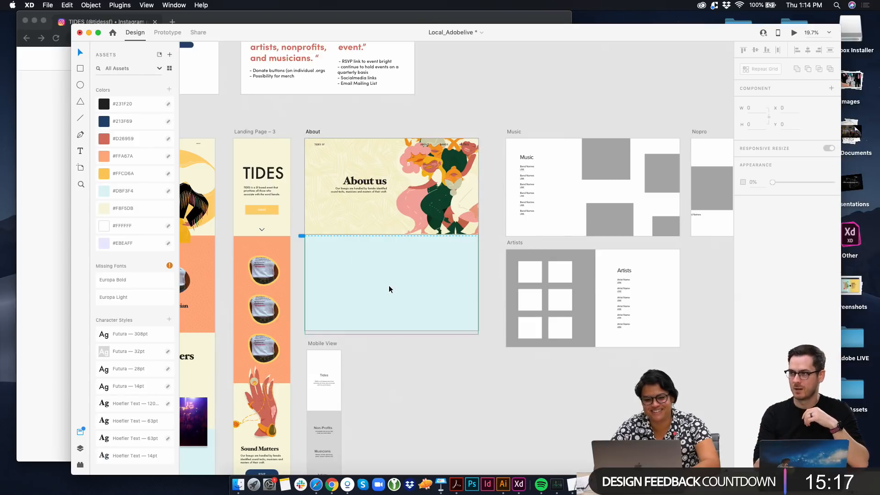
Examine the Landing Page – 1 and Landing Page – 3 artboards, comparing their image sections with the About page
{"action": "scroll", "coordinate": [416, 389], "scroll_direction": "left", "scroll_amount": 5}
{"action": "scroll", "coordinate": [416, 388], "scroll_direction": "up", "scroll_amount": 2}
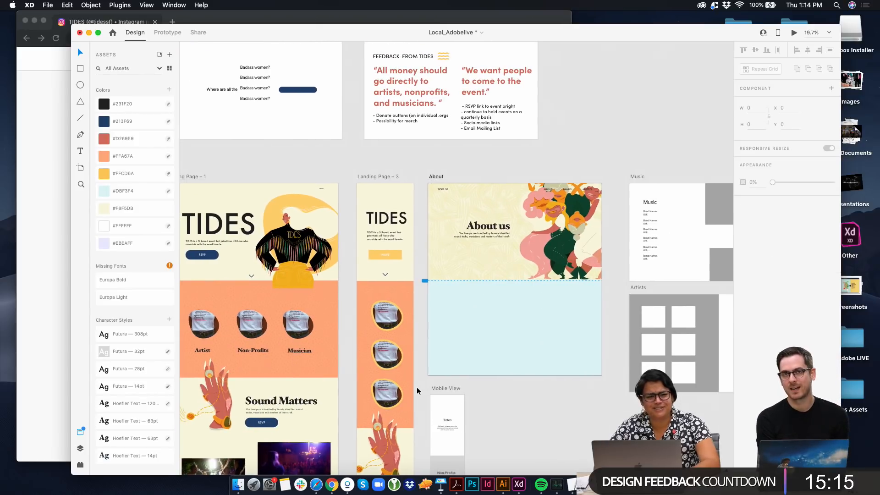
{"action": "scroll", "coordinate": [417, 391], "scroll_direction": "left", "scroll_amount": 3}
{"action": "scroll", "coordinate": [416, 391], "scroll_direction": "down", "scroll_amount": 2}
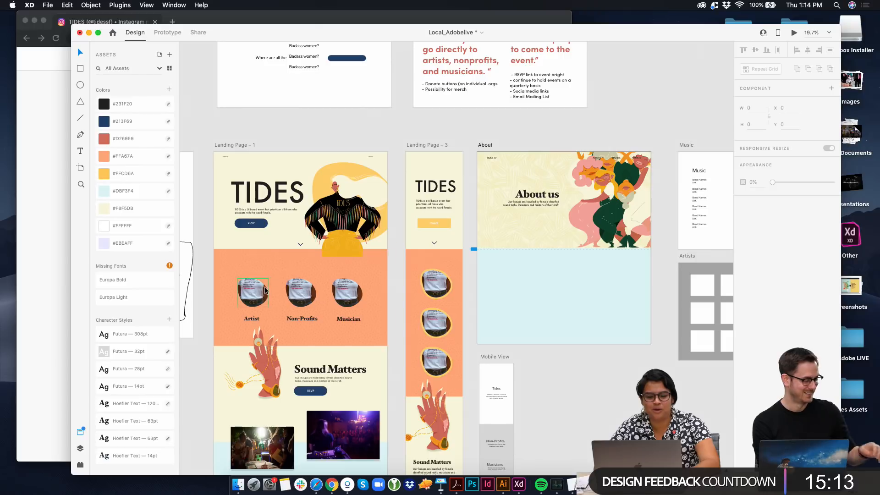
{"action": "scroll", "coordinate": [264, 289], "scroll_direction": "down", "scroll_amount": 5}
{"action": "scroll", "coordinate": [265, 290], "scroll_direction": "right", "scroll_amount": 1}
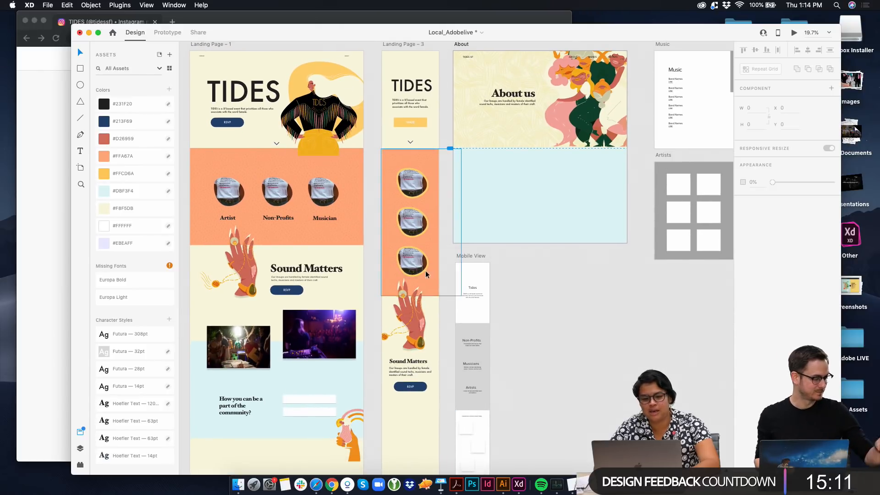
{"action": "scroll", "coordinate": [367, 229], "scroll_direction": "up", "scroll_amount": 5}
{"action": "scroll", "coordinate": [358, 223], "scroll_direction": "up", "scroll_amount": 5}
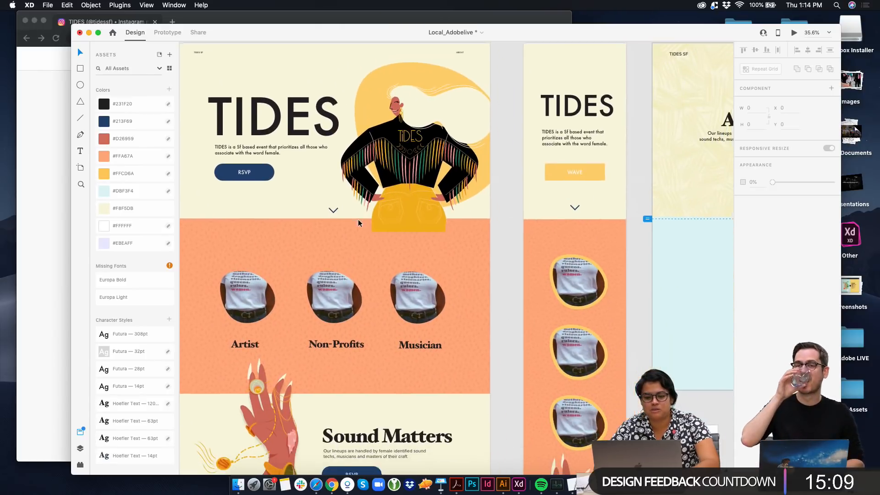
{"action": "scroll", "coordinate": [358, 223], "scroll_direction": "down", "scroll_amount": 1}
{"action": "scroll", "coordinate": [526, 255], "scroll_direction": "right", "scroll_amount": 3}
{"action": "scroll", "coordinate": [526, 254], "scroll_direction": "down", "scroll_amount": 2}
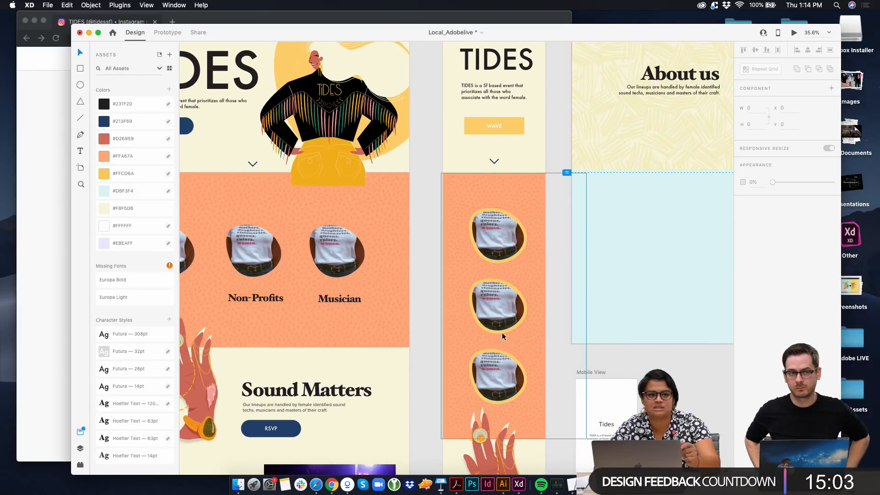
{"action": "scroll", "coordinate": [502, 336], "scroll_direction": "down", "scroll_amount": 3}
{"action": "left_click", "coordinate": [485, 92]}
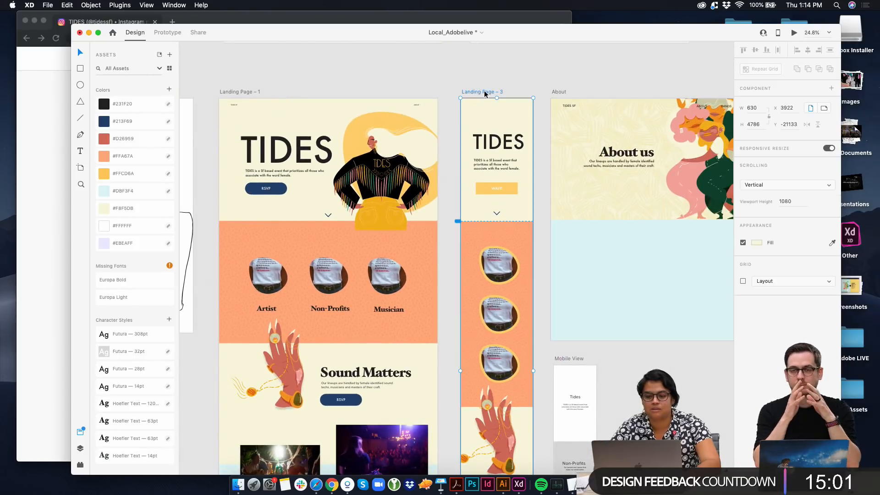
Bring the Music and Artists artboards into view and shift the design window up and left to uncover the desktop folders
{"action": "scroll", "coordinate": [597, 216], "scroll_direction": "right", "scroll_amount": 3}
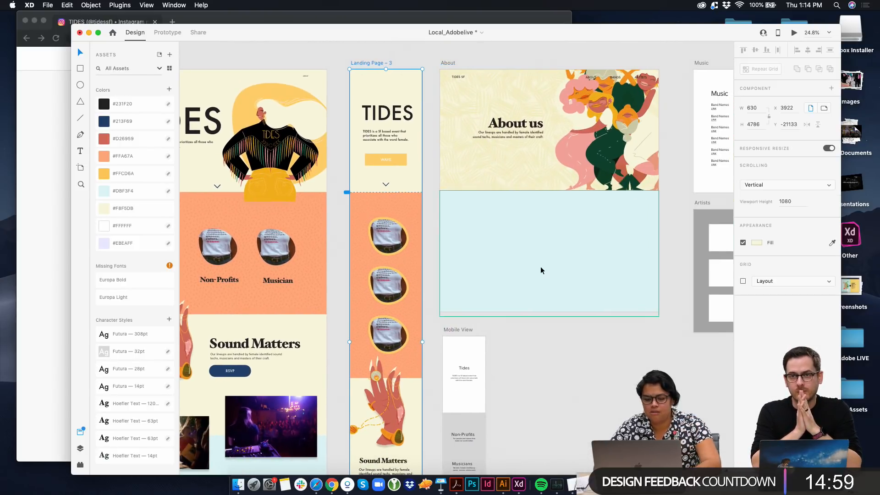
{"action": "scroll", "coordinate": [540, 269], "scroll_direction": "right", "scroll_amount": 5}
{"action": "scroll", "coordinate": [540, 268], "scroll_direction": "right", "scroll_amount": 2}
{"action": "scroll", "coordinate": [507, 243], "scroll_direction": "up", "scroll_amount": 2}
{"action": "scroll", "coordinate": [526, 226], "scroll_direction": "right", "scroll_amount": 5}
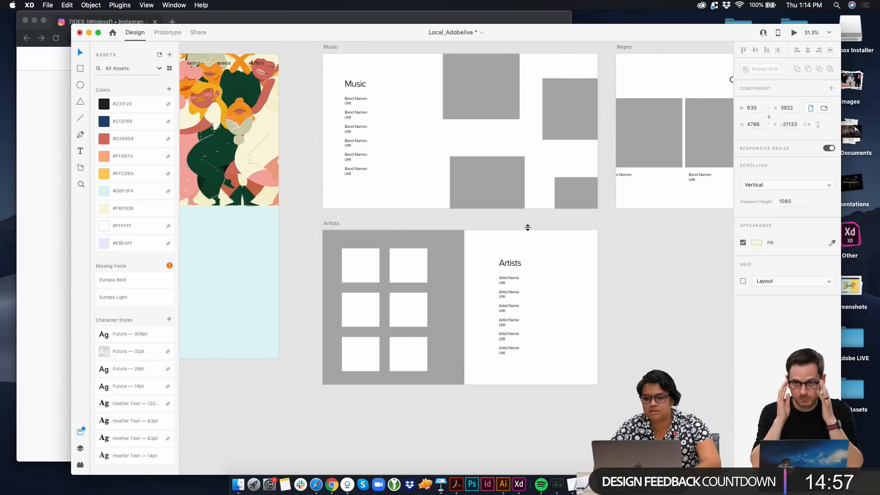
{"action": "left_click_drag", "start_coordinate": [670, 29], "coordinate": [603, 9]}
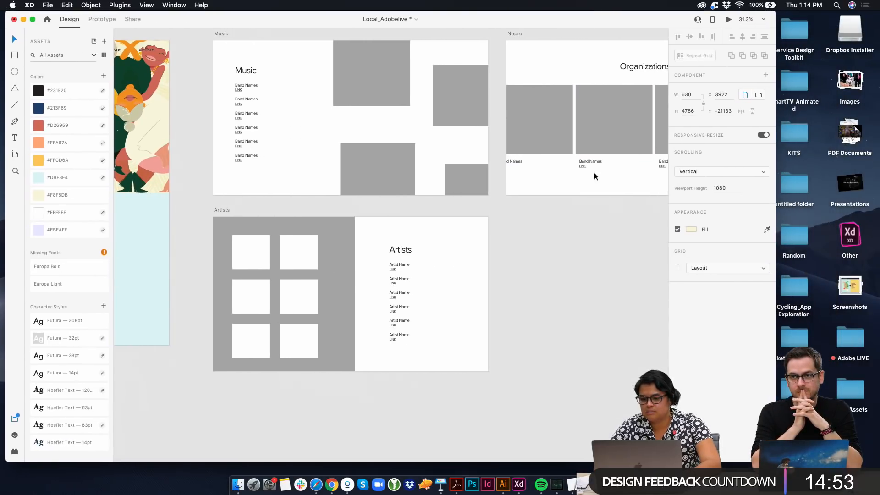
{"action": "scroll", "coordinate": [595, 177], "scroll_direction": "up", "scroll_amount": 2}
{"action": "scroll", "coordinate": [595, 176], "scroll_direction": "right", "scroll_amount": 2}
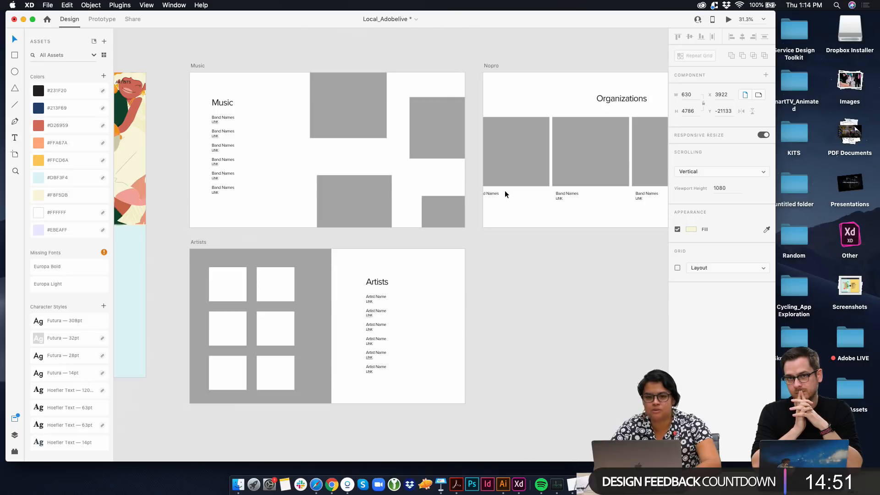
{"action": "mouse_move", "coordinate": [597, 23]}
{"action": "left_mouse_down"}
{"action": "mouse_move", "coordinate": [524, 23]}
{"action": "mouse_move", "coordinate": [591, 11]}
{"action": "left_mouse_up"}
Open the Tides Assets folder and place its window beside the Music and Artists artboards
{"action": "double_click", "coordinate": [836, 360]}
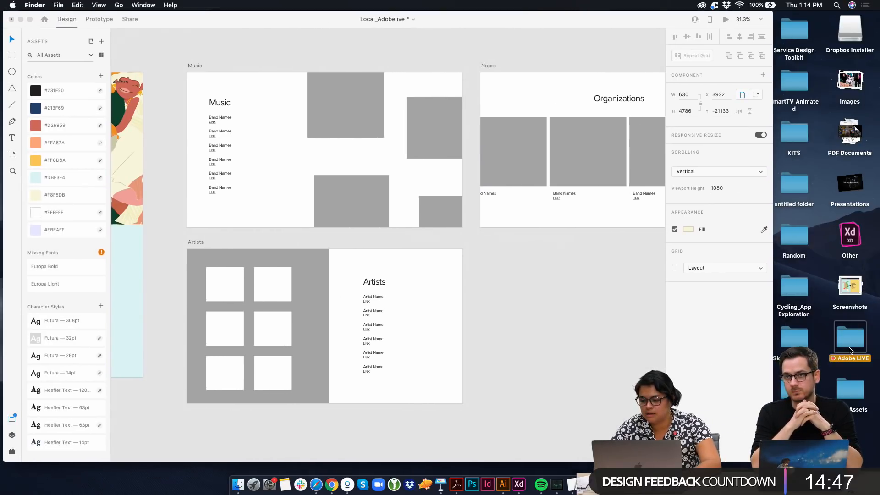
{"action": "left_click", "coordinate": [188, 93]}
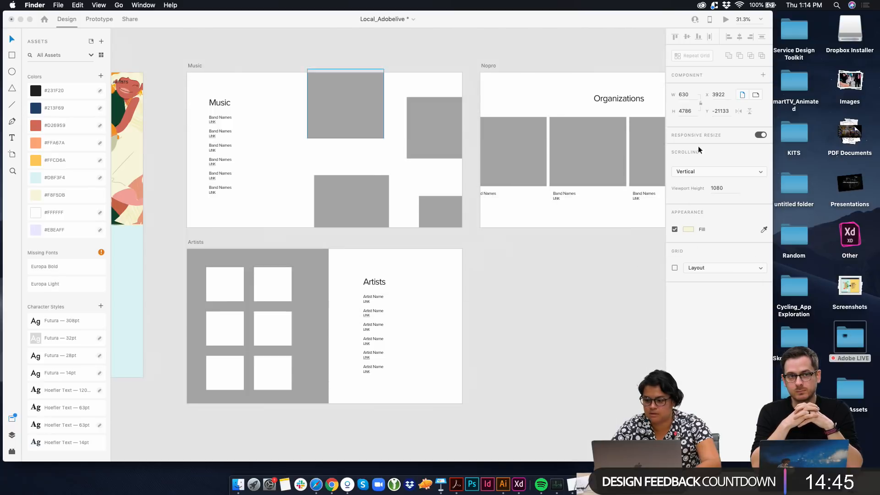
{"action": "left_click", "coordinate": [850, 389]}
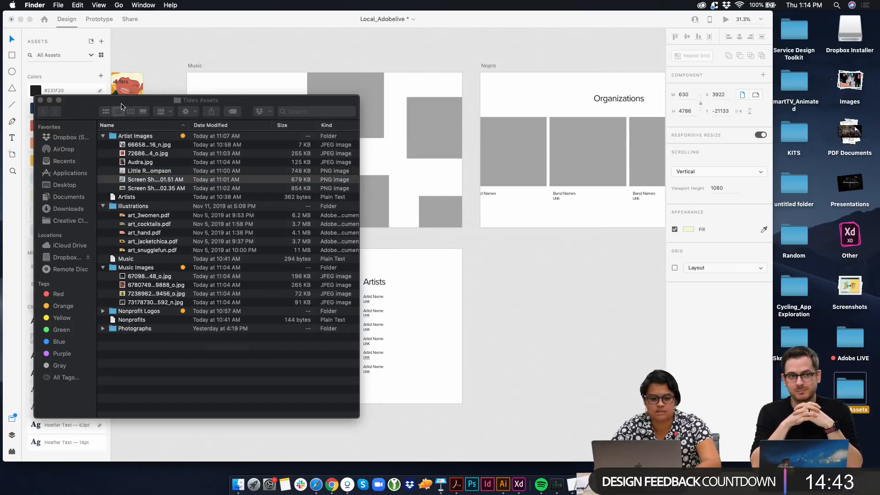
{"action": "left_click_drag", "start_coordinate": [112, 104], "coordinate": [549, 83]}
Open the Artists text file from Tides Assets to review its list of names, and close it
{"action": "left_click", "coordinate": [582, 177]}
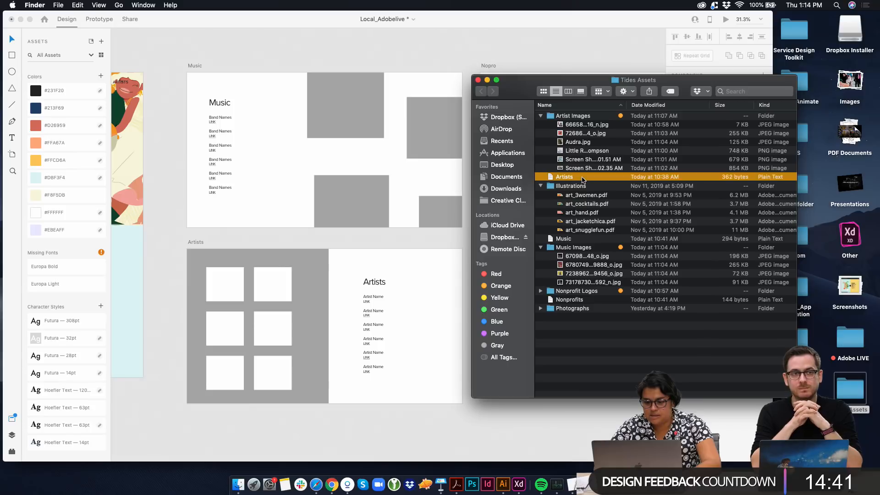
{"action": "double_click", "coordinate": [582, 177]}
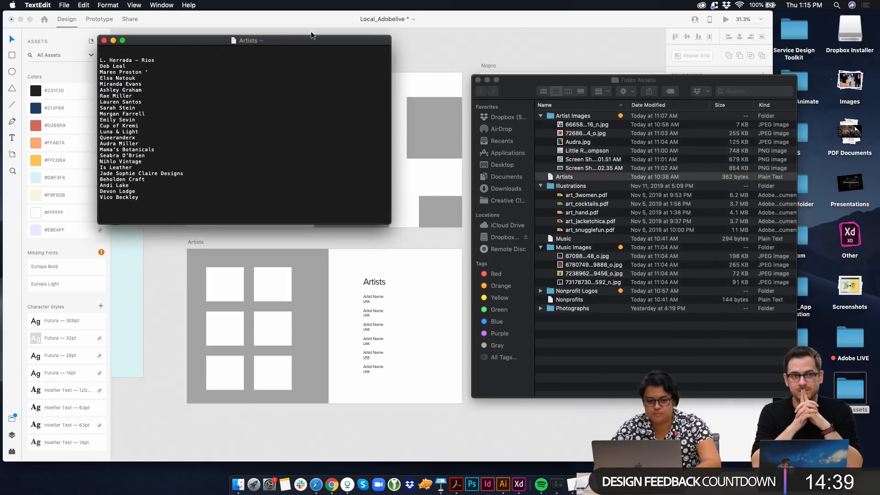
{"action": "left_click_drag", "start_coordinate": [194, 41], "coordinate": [571, 125]}
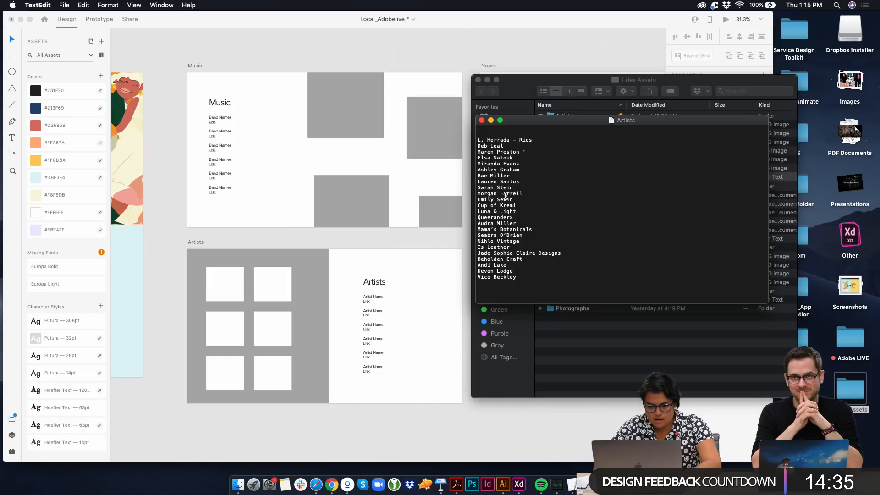
{"action": "left_click", "coordinate": [481, 120]}
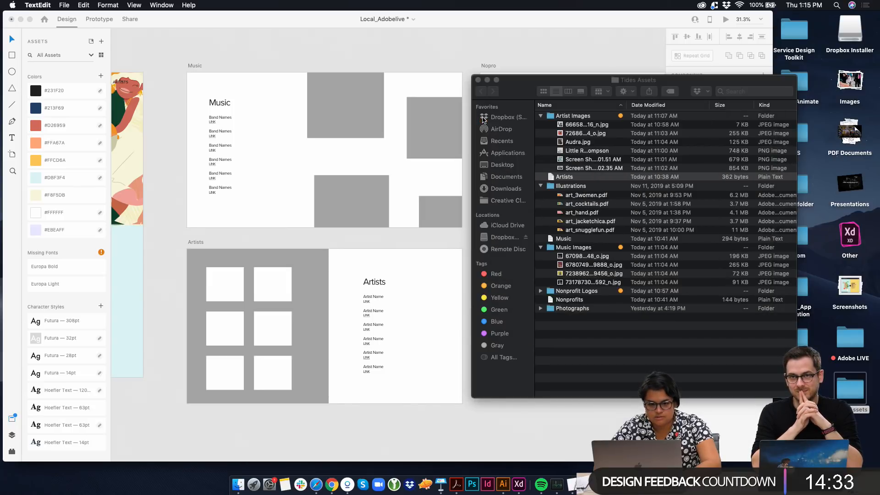
Try filling the Music artboard's band list with the Artists text file, and delete that list from the artboard
{"action": "left_click_drag", "start_coordinate": [560, 179], "coordinate": [219, 119]}
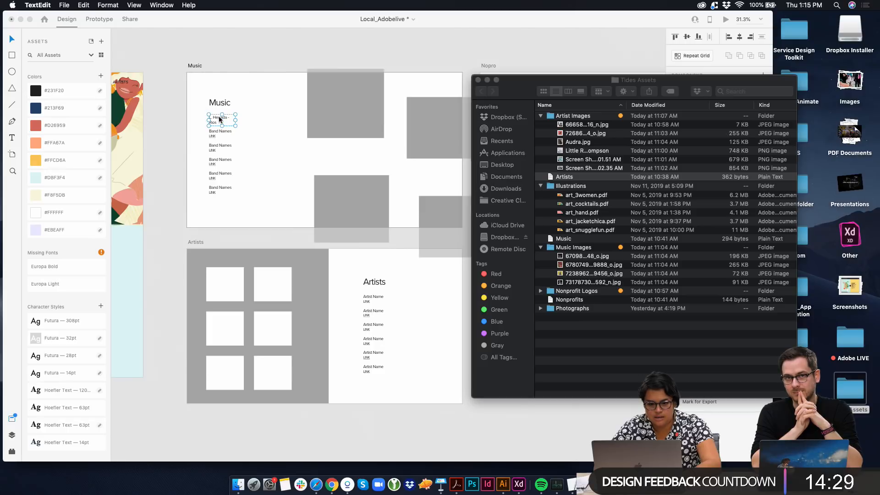
{"action": "left_click", "coordinate": [226, 125]}
{"action": "left_click_drag", "start_coordinate": [232, 202], "coordinate": [219, 122]}
{"action": "key", "text": "Delete"}
Fill the repeat grid of name placeholders on the Artists artboard with the contents of the Artists text file
{"action": "left_click", "coordinate": [365, 315]}
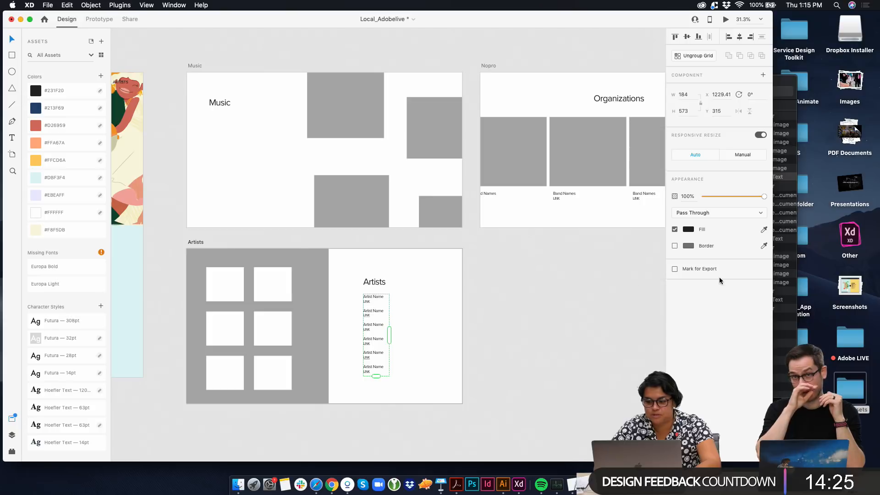
{"action": "left_click", "coordinate": [786, 259]}
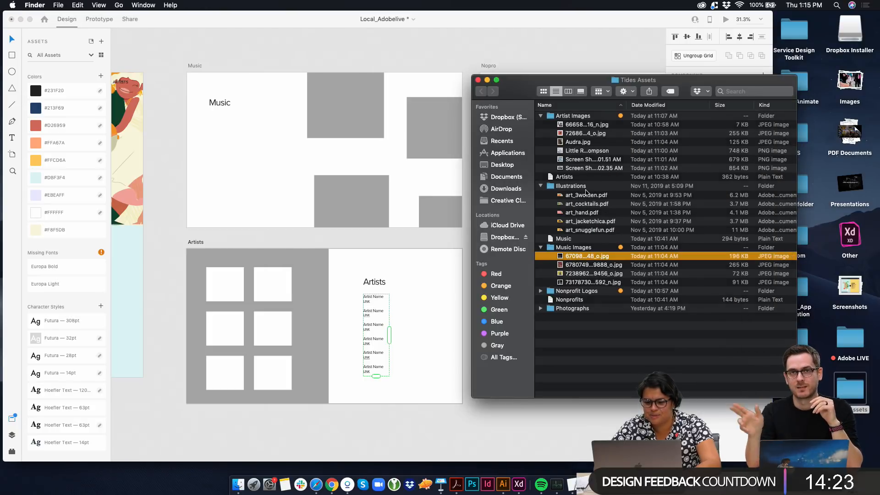
{"action": "left_click", "coordinate": [582, 186]}
{"action": "left_click", "coordinate": [581, 178]}
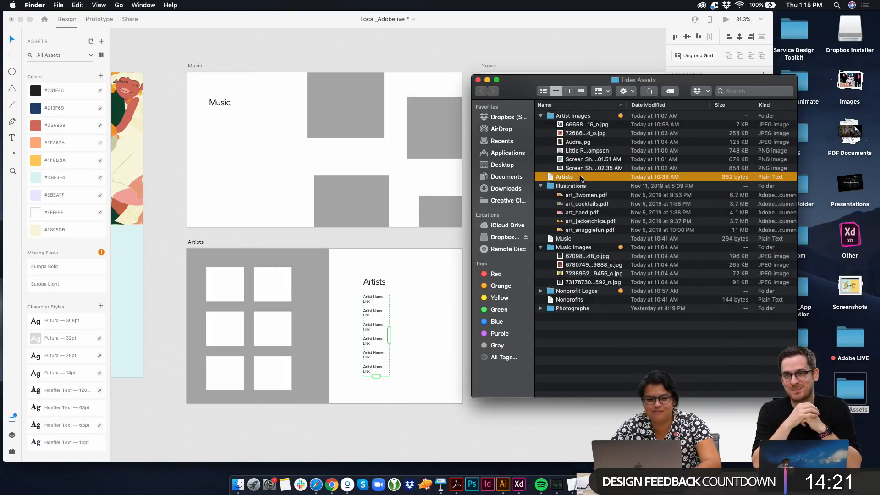
{"action": "left_click_drag", "start_coordinate": [580, 178], "coordinate": [380, 298]}
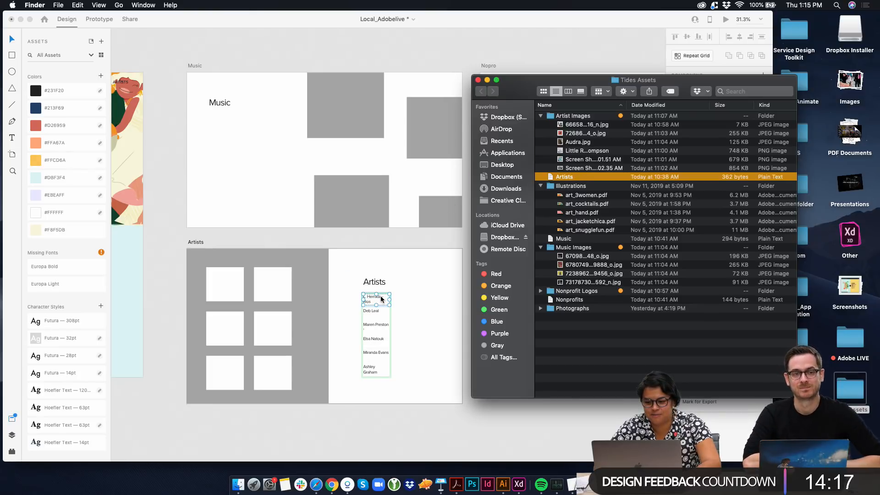
Extend the artist-name repeat grid to four columns, about 802 wide, and move it left so it fits on the Artists artboard
{"action": "left_click", "coordinate": [393, 328]}
{"action": "scroll", "coordinate": [392, 328], "scroll_direction": "up", "scroll_amount": 5}
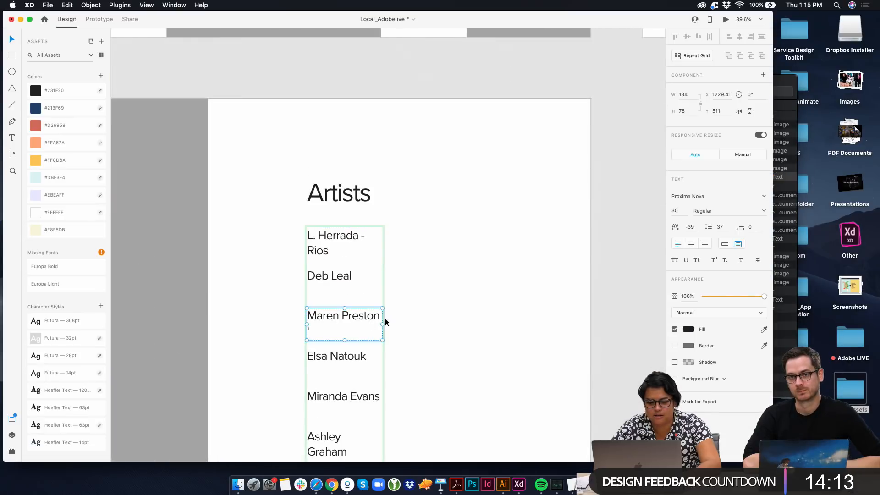
{"action": "scroll", "coordinate": [364, 254], "scroll_direction": "down", "scroll_amount": 5}
{"action": "left_click", "coordinate": [366, 257]}
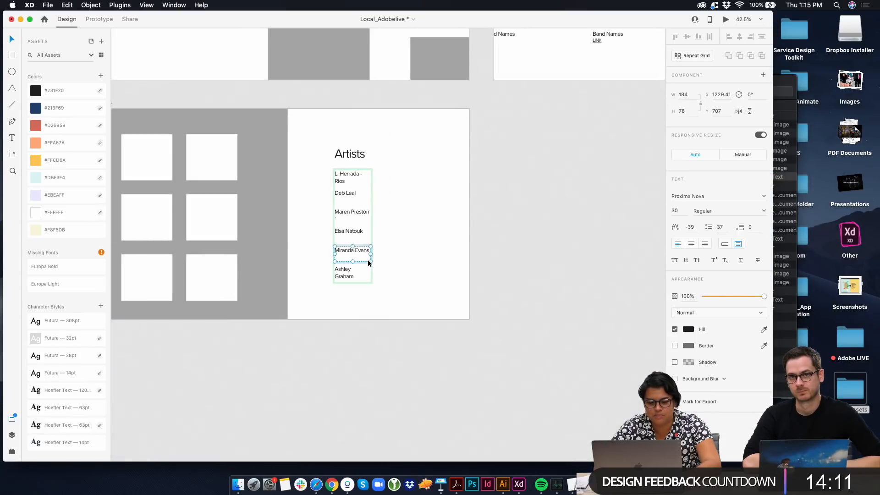
{"action": "left_click", "coordinate": [360, 282]}
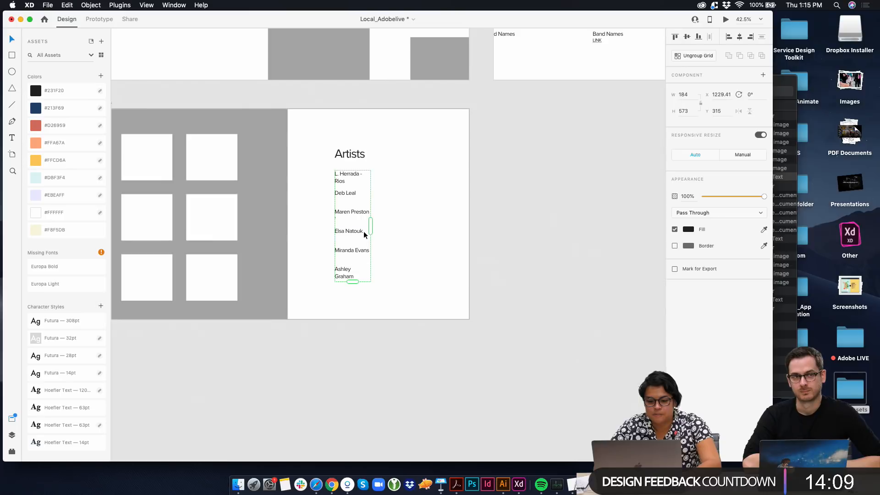
{"action": "left_click_drag", "start_coordinate": [371, 230], "coordinate": [495, 226]}
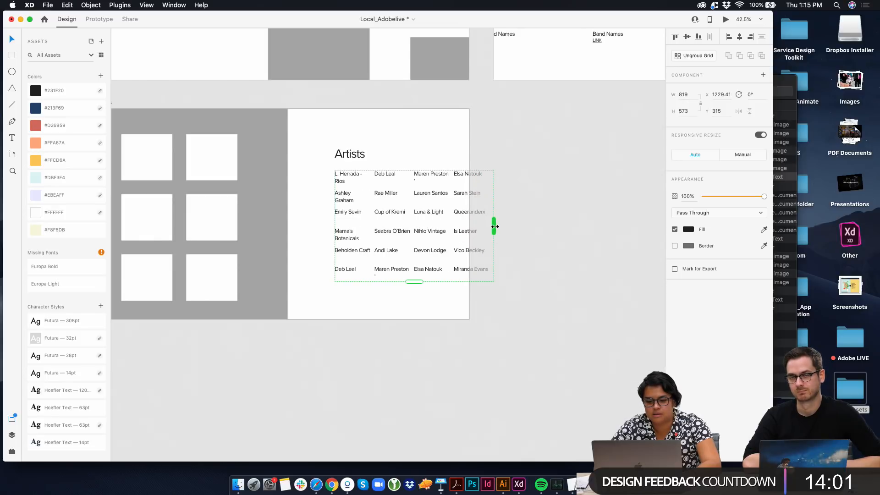
{"action": "left_click", "coordinate": [512, 241]}
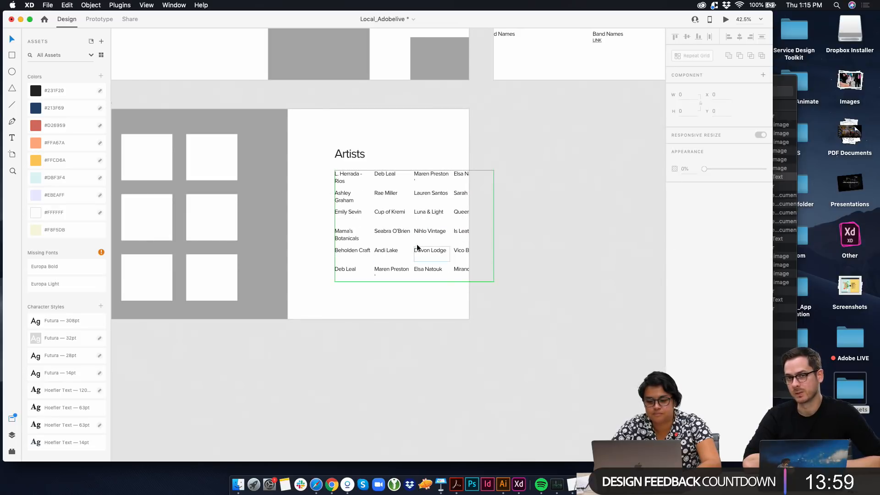
{"action": "left_click_drag", "start_coordinate": [419, 249], "coordinate": [391, 256]}
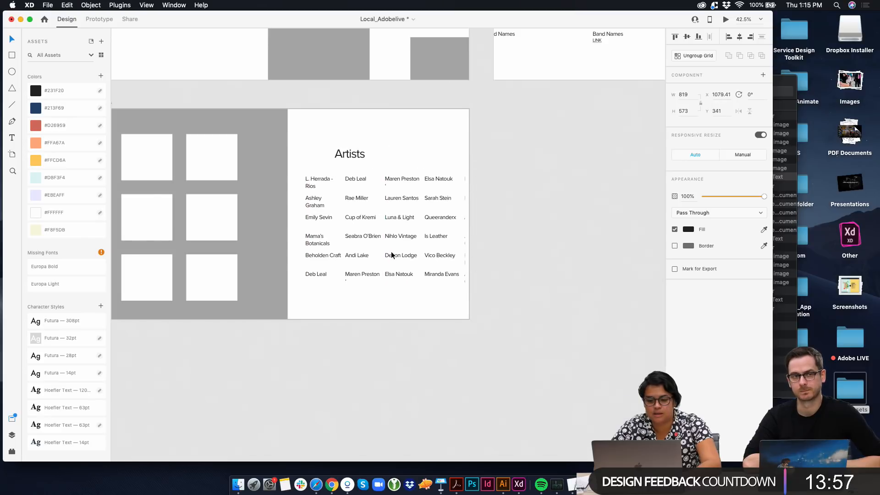
{"action": "left_click_drag", "start_coordinate": [465, 232], "coordinate": [460, 231]}
{"action": "left_click", "coordinate": [497, 246]}
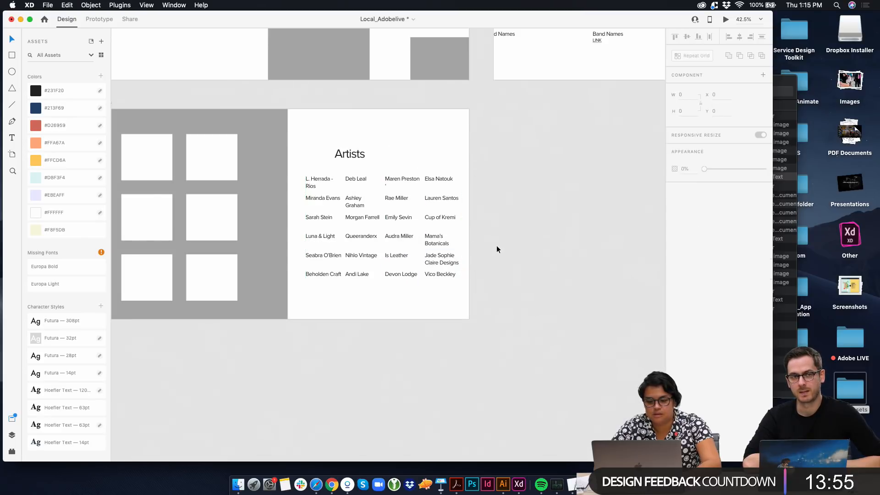
Widen the gaps between the name columns to make the grid about 871 wide, and shift it left inside the artboard
{"action": "left_click", "coordinate": [435, 241]}
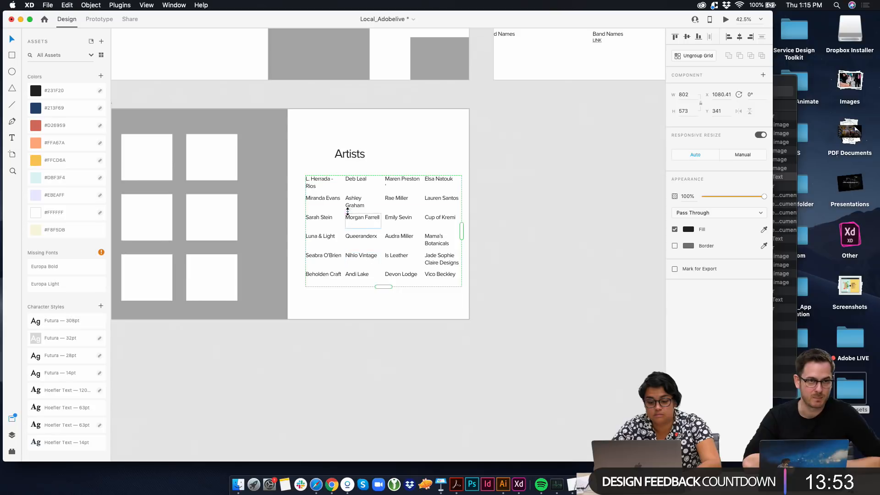
{"action": "left_click_drag", "start_coordinate": [343, 212], "coordinate": [349, 213]}
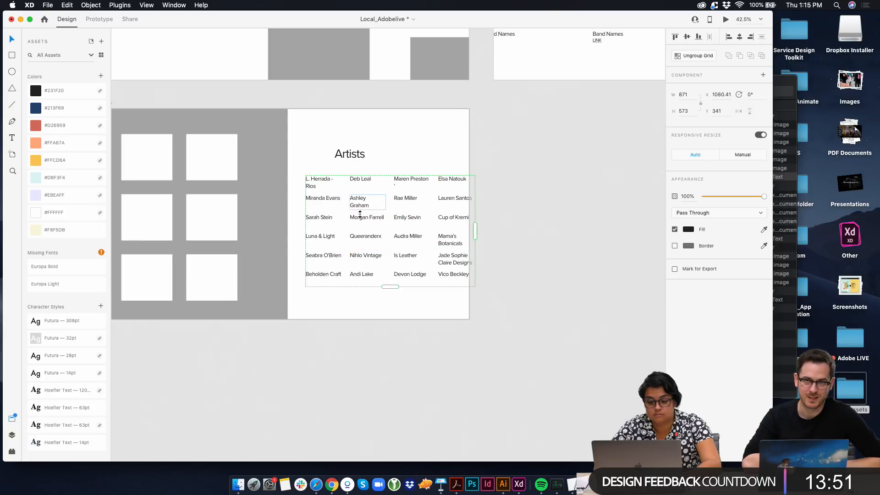
{"action": "left_click_drag", "start_coordinate": [375, 242], "coordinate": [363, 242]}
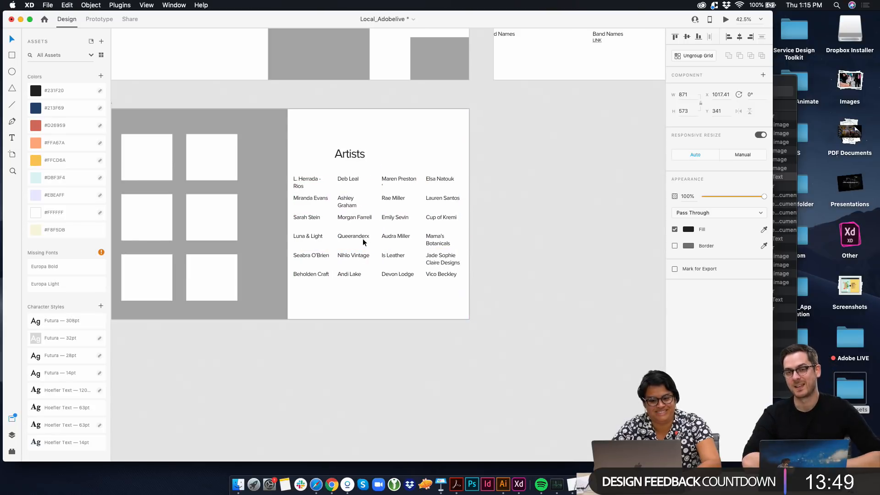
Narrow the gray panel behind the image placeholders and move the name grid left to sit closer to it
{"action": "left_click", "coordinate": [269, 180]}
{"action": "left_click_drag", "start_coordinate": [286, 213], "coordinate": [251, 213]}
{"action": "scroll", "coordinate": [252, 213], "scroll_direction": "left", "scroll_amount": 3}
{"action": "left_click_drag", "start_coordinate": [330, 205], "coordinate": [314, 204]}
Try the heading wordings "Artist we've worked" and "TIDES" on the Artists artboard, and retype the heading as "Artists"
{"action": "double_click", "coordinate": [395, 159]}
{"action": "key", "text": "super+a"}
{"action": "type", "text": "A"}
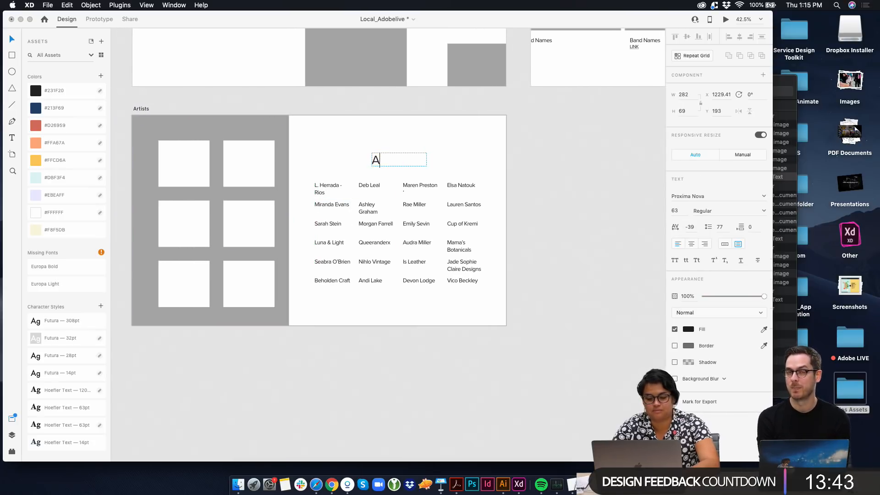
{"action": "type", "text": "rtist we've worke"}
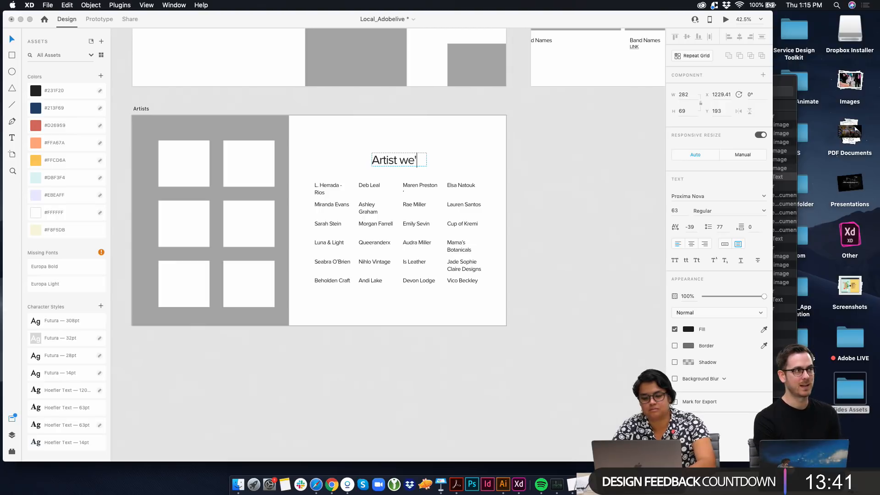
{"action": "type", "text": "d"}
{"action": "key", "text": "super+a"}
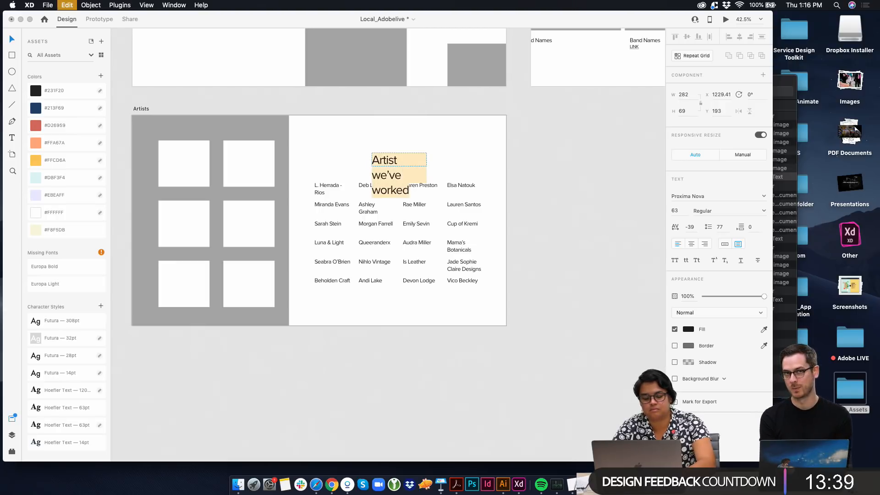
{"action": "type", "text": "TIDES"}
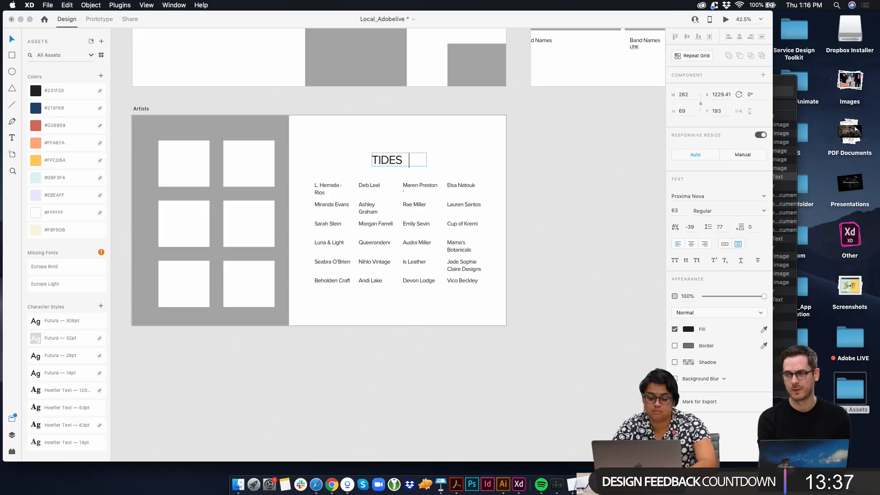
{"action": "key", "text": "super+a"}
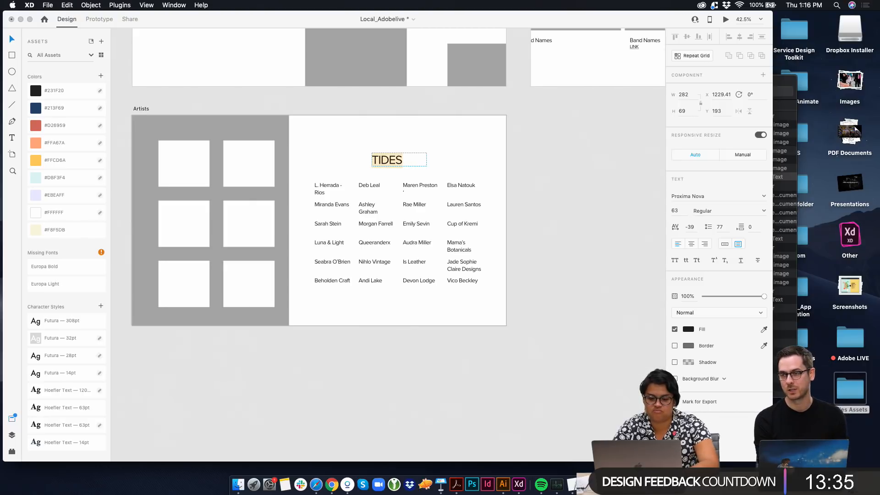
{"action": "type", "text": "Artists"}
{"action": "key", "text": "Escape"}
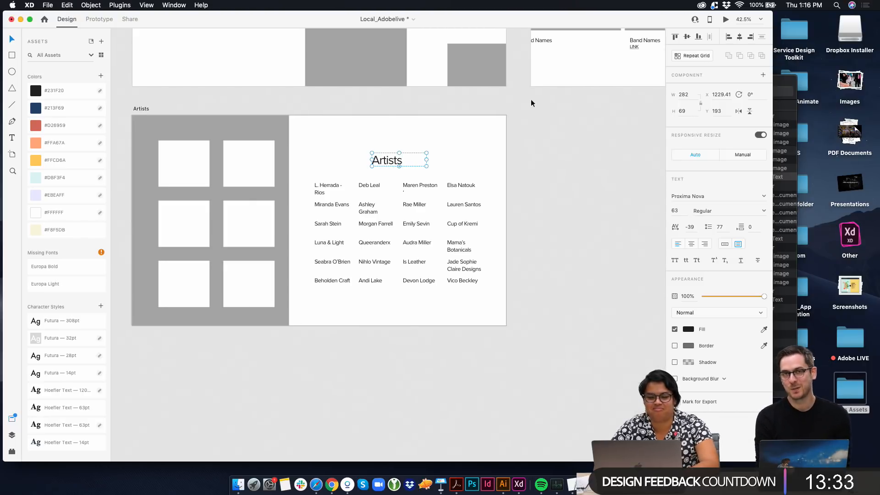
Apply the 120-point Hoefler Text character style to the Artists heading and fit its box, about 480 by 106, above the first name column
{"action": "left_click", "coordinate": [65, 411]}
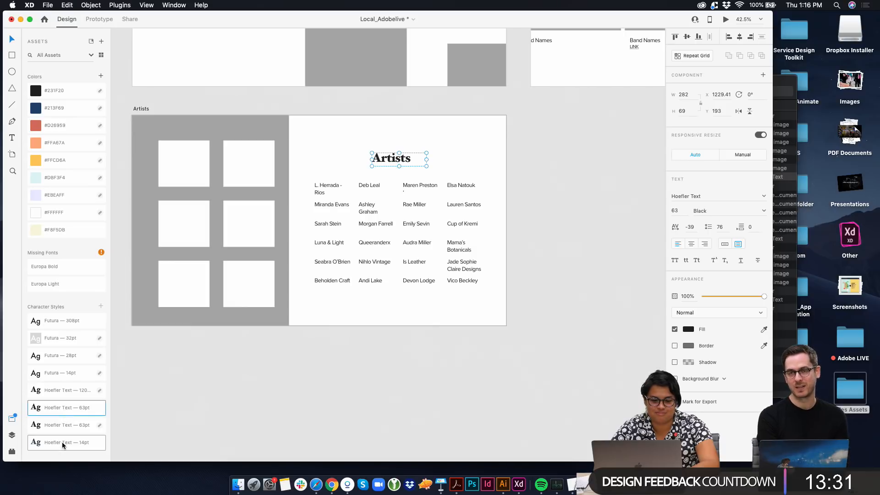
{"action": "left_click", "coordinate": [63, 444]}
{"action": "left_click", "coordinate": [66, 407]}
{"action": "left_click", "coordinate": [69, 390]}
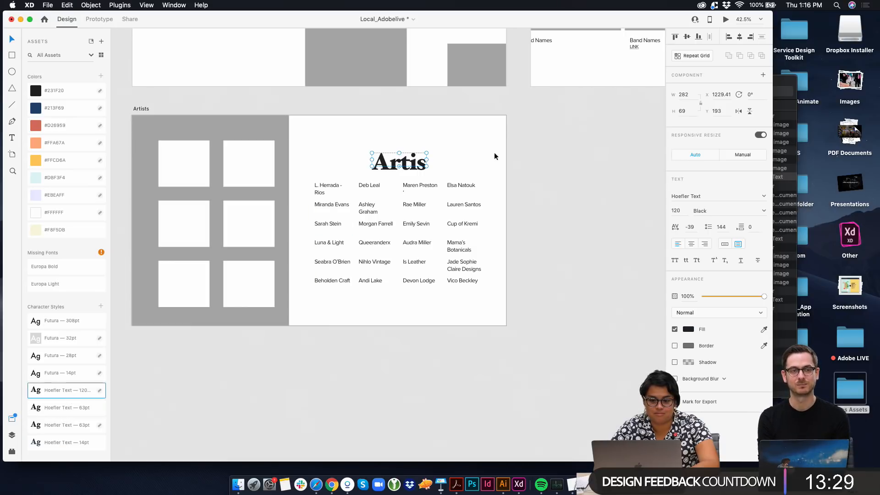
{"action": "mouse_move", "coordinate": [426, 159]}
{"action": "left_mouse_down"}
{"action": "mouse_move", "coordinate": [465, 160]}
{"action": "mouse_move", "coordinate": [424, 154]}
{"action": "left_mouse_up"}
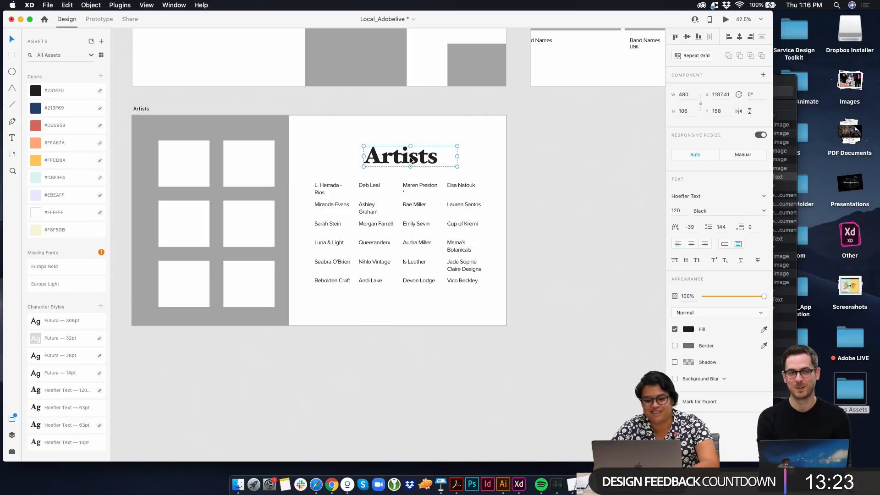
{"action": "left_click_drag", "start_coordinate": [412, 161], "coordinate": [363, 156]}
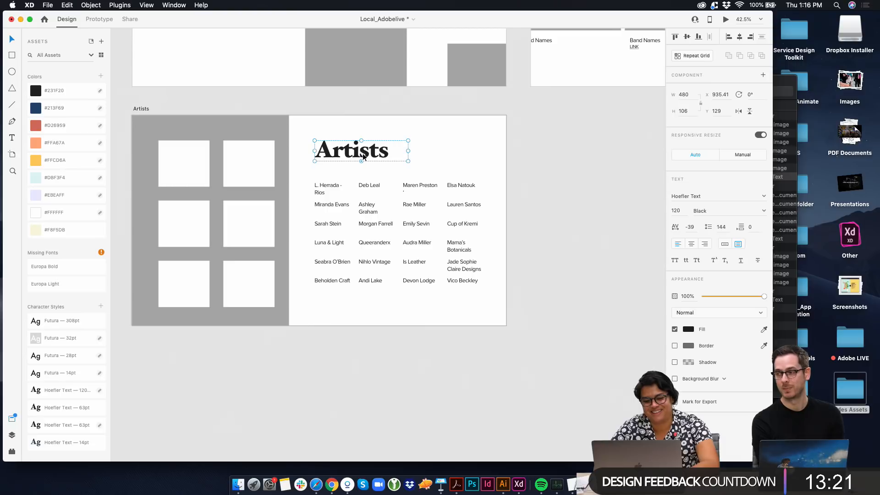
Move the artist-name grid down to about Y 400 to leave more space below the heading
{"action": "left_click_drag", "start_coordinate": [487, 309], "coordinate": [357, 152]}
{"action": "left_click", "coordinate": [360, 159]}
{"action": "left_click", "coordinate": [347, 239]}
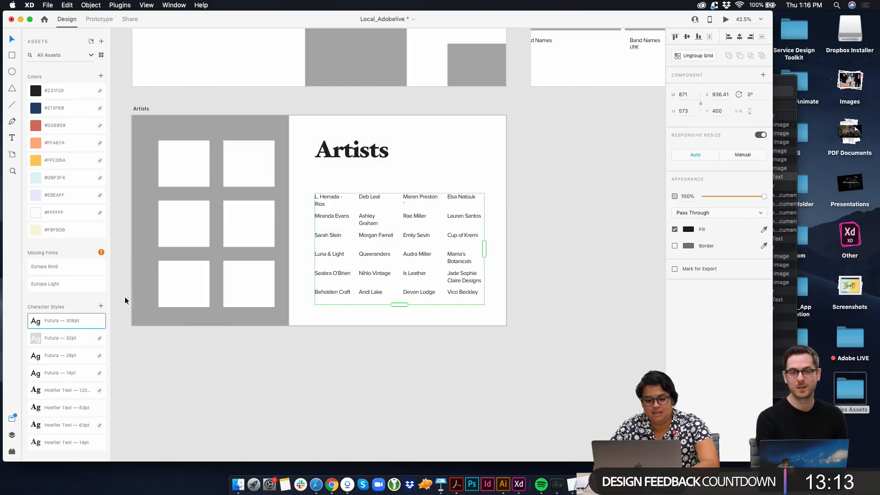
Apply the Futura 28pt character style to the artist names in the repeat grid
{"action": "double_click", "coordinate": [336, 204]}
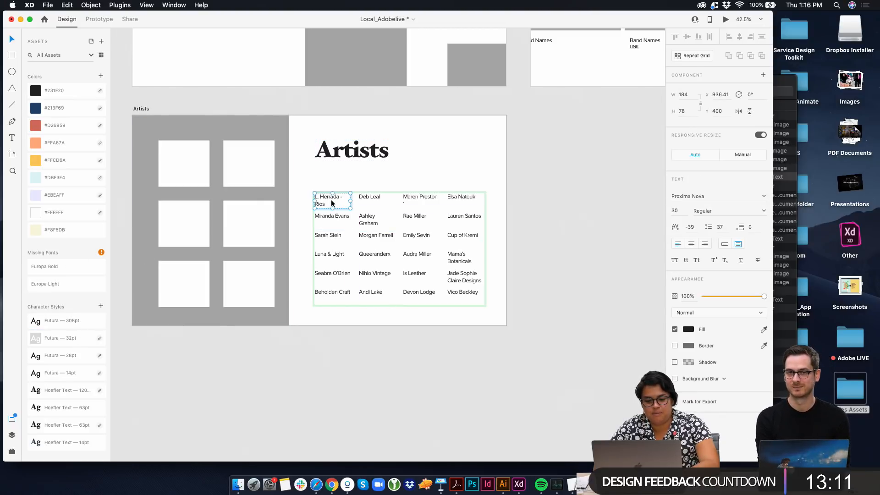
{"action": "left_click", "coordinate": [82, 326]}
{"action": "key", "text": "super+z"}
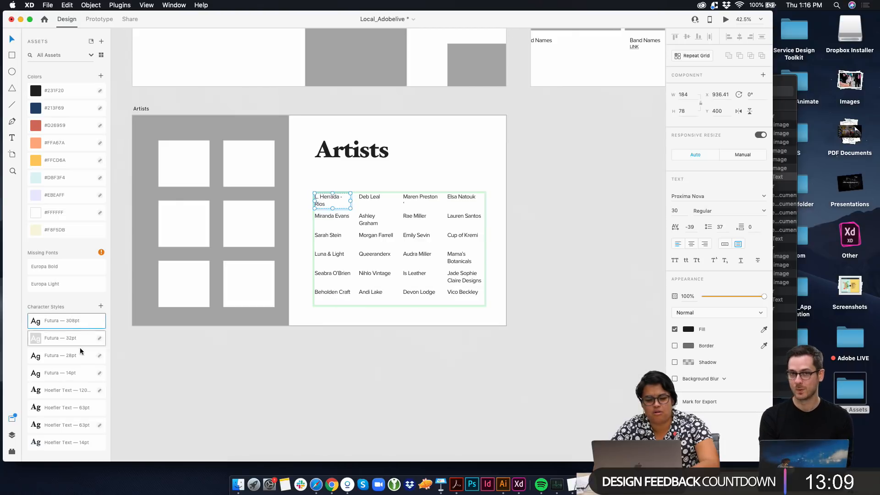
{"action": "left_click", "coordinate": [82, 374]}
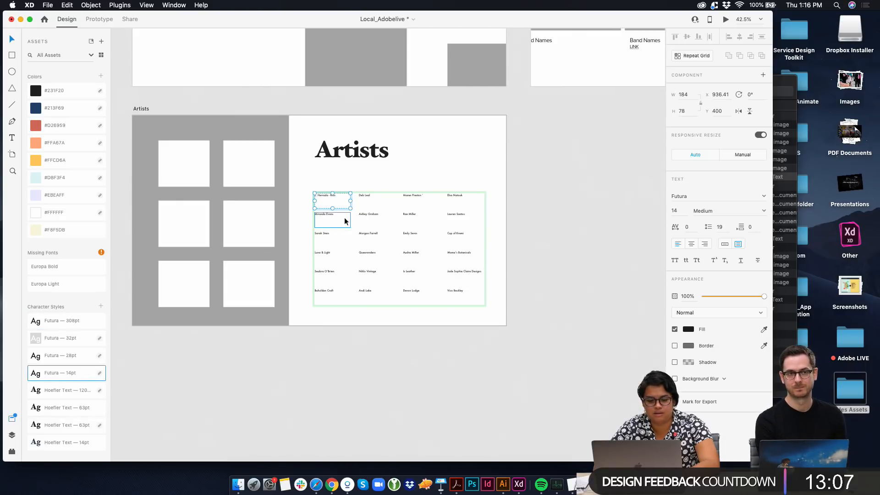
{"action": "left_click", "coordinate": [86, 360]}
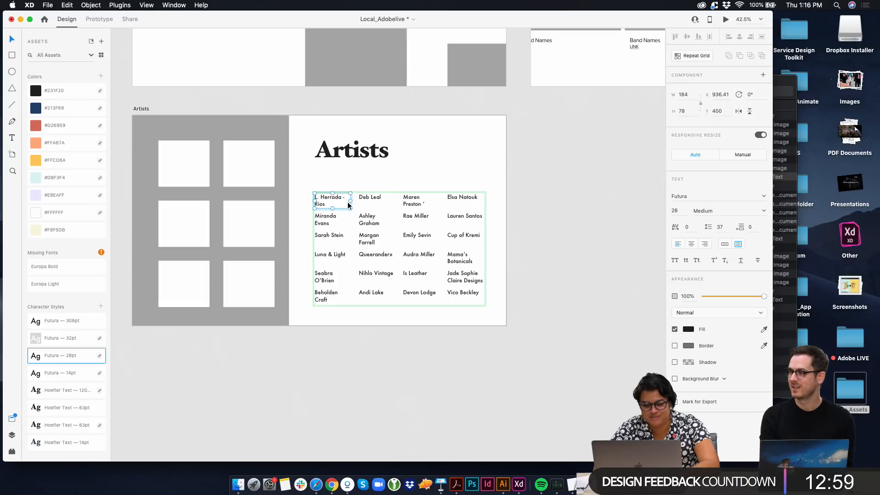
Widen the name text boxes to about 215 and increase the gaps between columns to make the grid about 949 wide
{"action": "left_click_drag", "start_coordinate": [351, 202], "coordinate": [358, 201]}
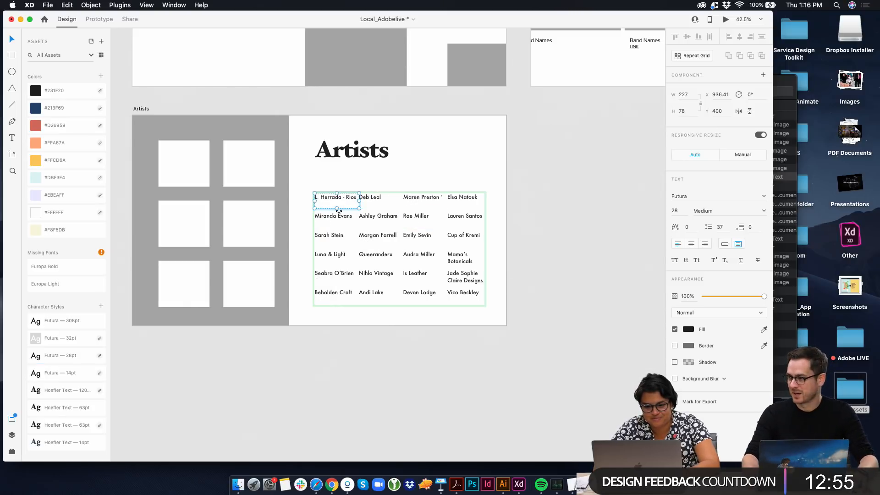
{"action": "scroll", "coordinate": [360, 202], "scroll_direction": "up", "scroll_amount": 5}
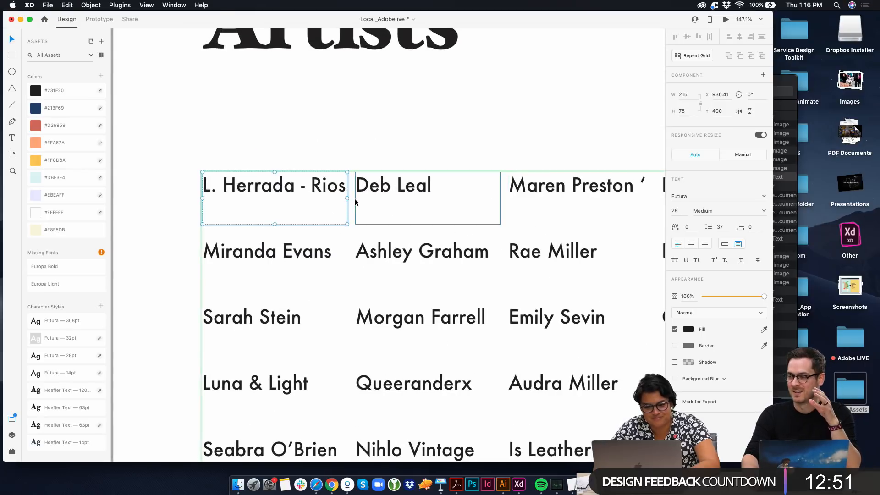
{"action": "left_click", "coordinate": [345, 163]}
{"action": "left_click", "coordinate": [334, 197]}
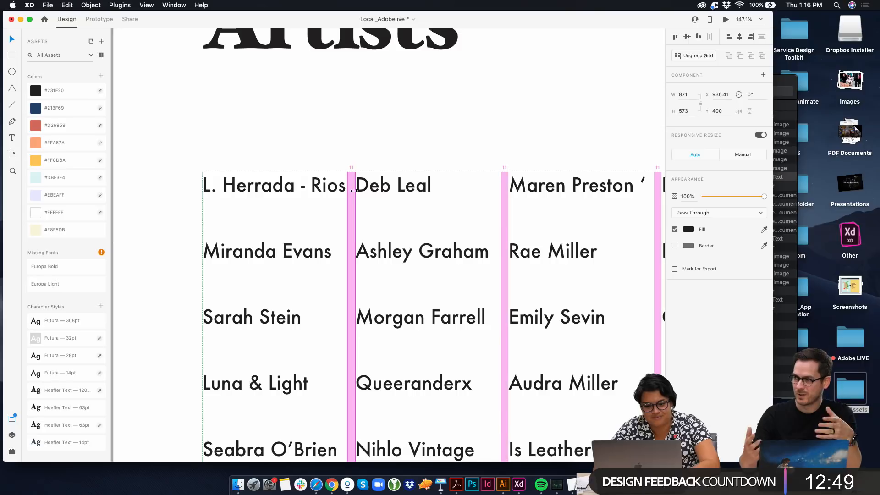
{"action": "left_click_drag", "start_coordinate": [354, 191], "coordinate": [371, 190]}
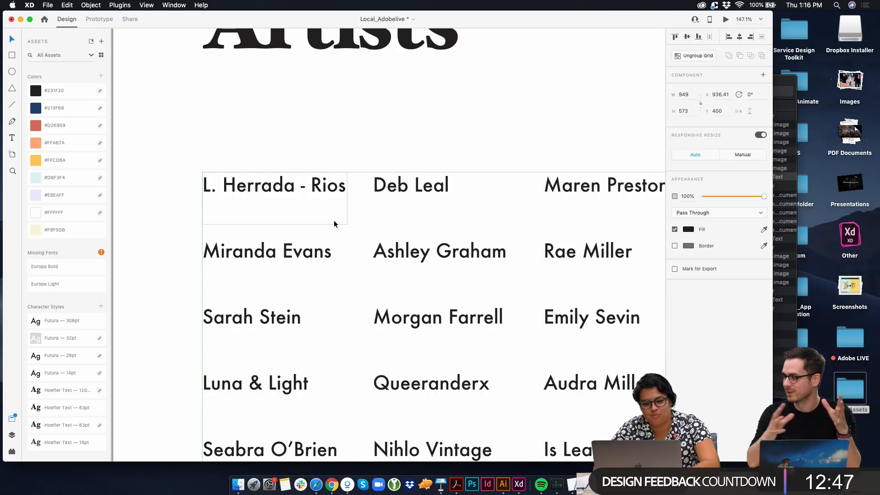
Tighten the row spacing of the artist-name grid and shorten each name's text box to about 45 high
{"action": "left_click_drag", "start_coordinate": [326, 232], "coordinate": [326, 227]}
{"action": "double_click", "coordinate": [322, 205]}
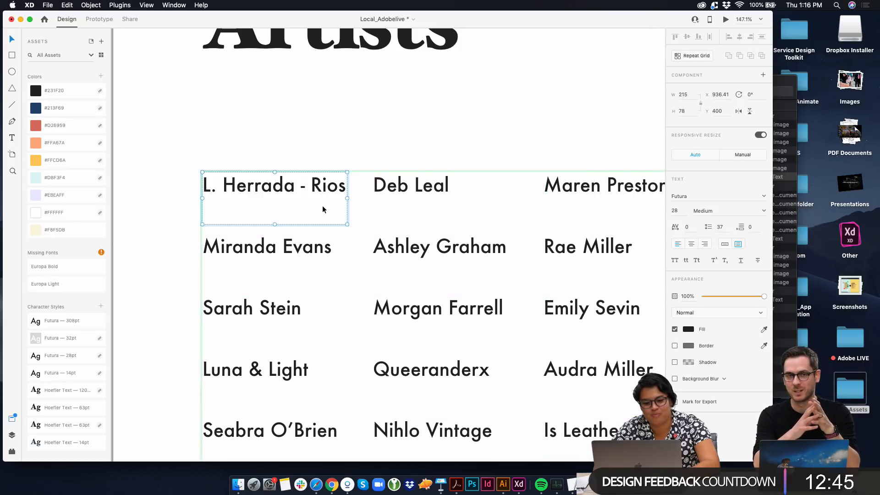
{"action": "key", "text": "Escape"}
{"action": "double_click", "coordinate": [240, 205]}
{"action": "key", "text": "Escape"}
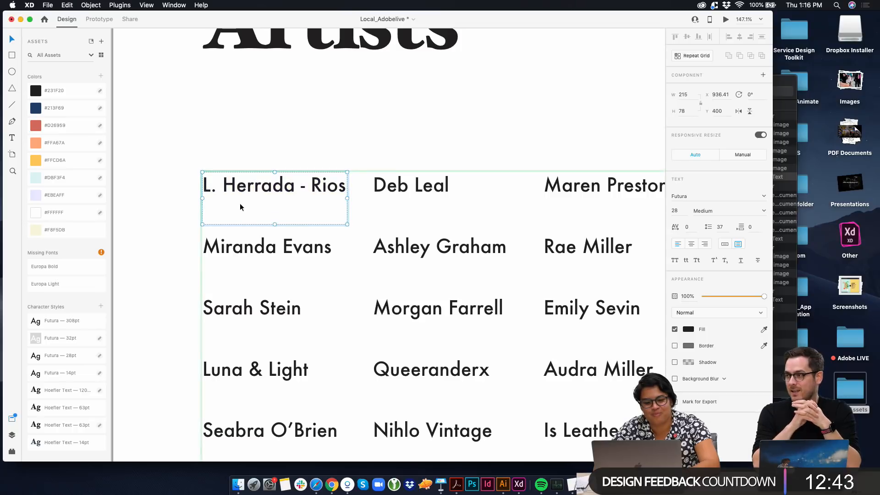
{"action": "double_click", "coordinate": [265, 221]}
{"action": "key", "text": "Escape"}
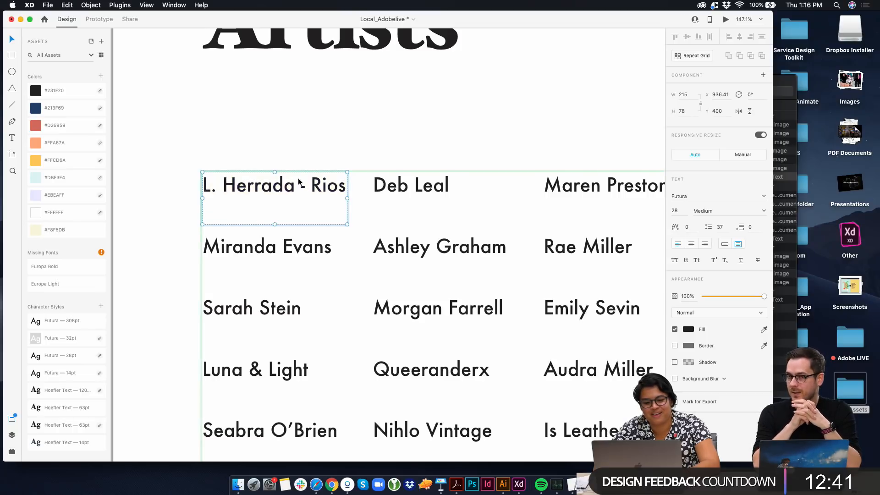
{"action": "left_click_drag", "start_coordinate": [273, 224], "coordinate": [274, 202]}
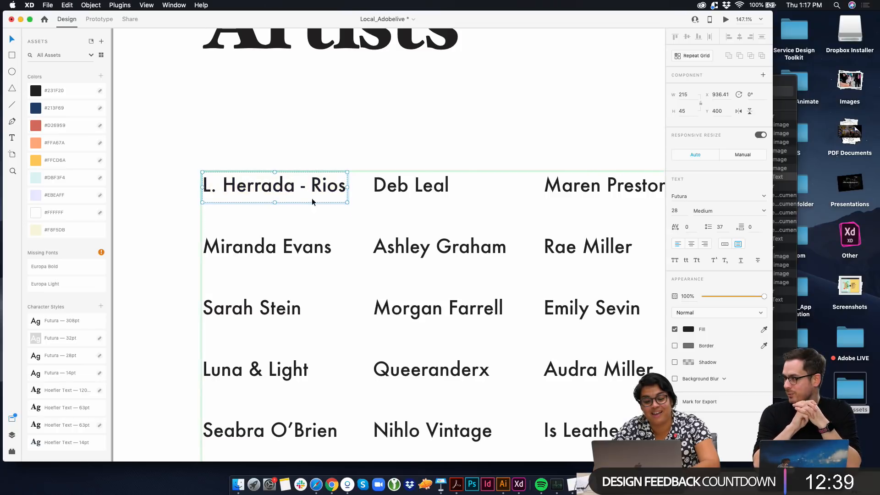
Adjust the row and column gaps of the artist-name grid so it measures about 964 wide by 508 high
{"action": "left_click", "coordinate": [350, 210]}
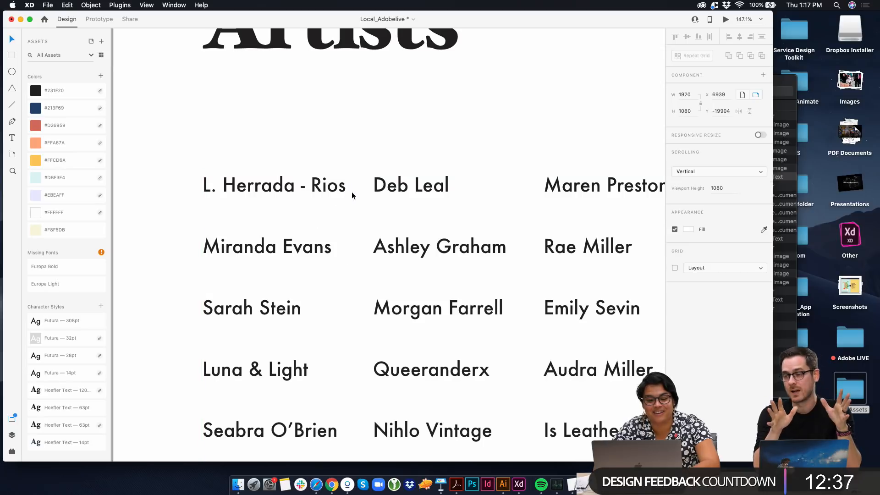
{"action": "left_click", "coordinate": [354, 191]}
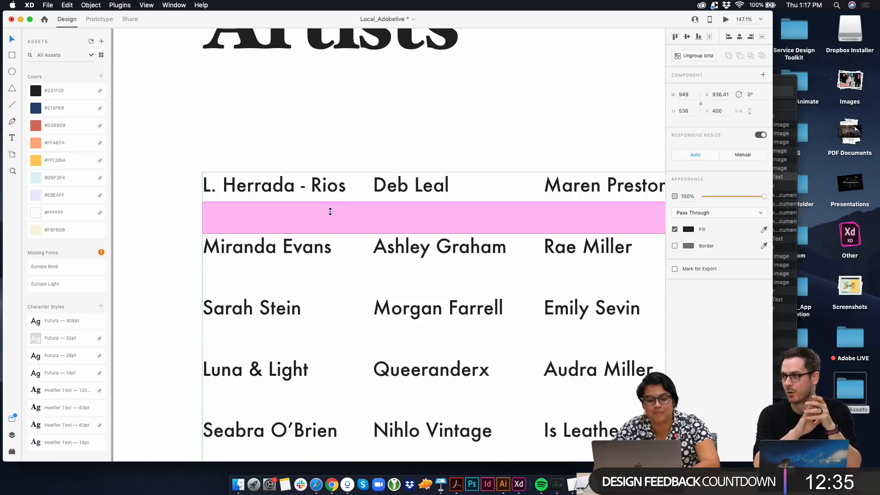
{"action": "left_click_drag", "start_coordinate": [330, 210], "coordinate": [362, 189]}
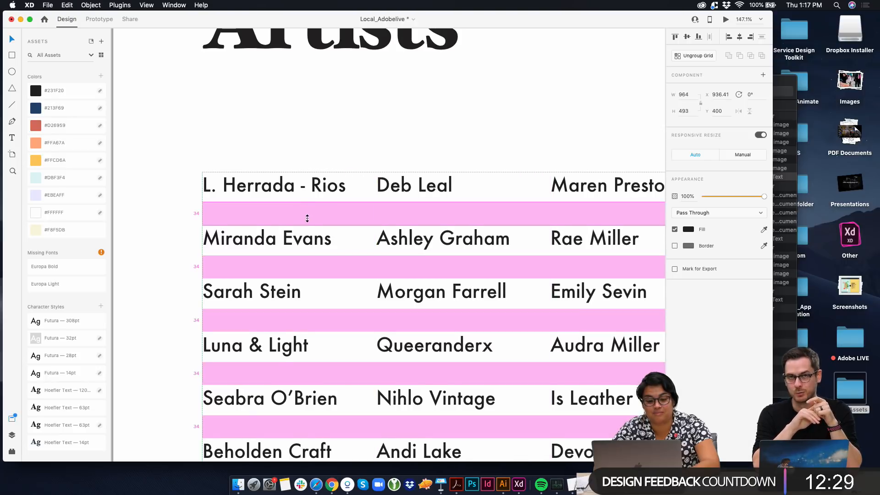
{"action": "left_click_drag", "start_coordinate": [307, 218], "coordinate": [307, 222]}
Move the artist-name grid to about X 904, Y 382 and the Artists heading to about X 906, Y 191
{"action": "left_click_drag", "start_coordinate": [313, 184], "coordinate": [294, 158]}
{"action": "scroll", "coordinate": [227, 152], "scroll_direction": "down", "scroll_amount": 5}
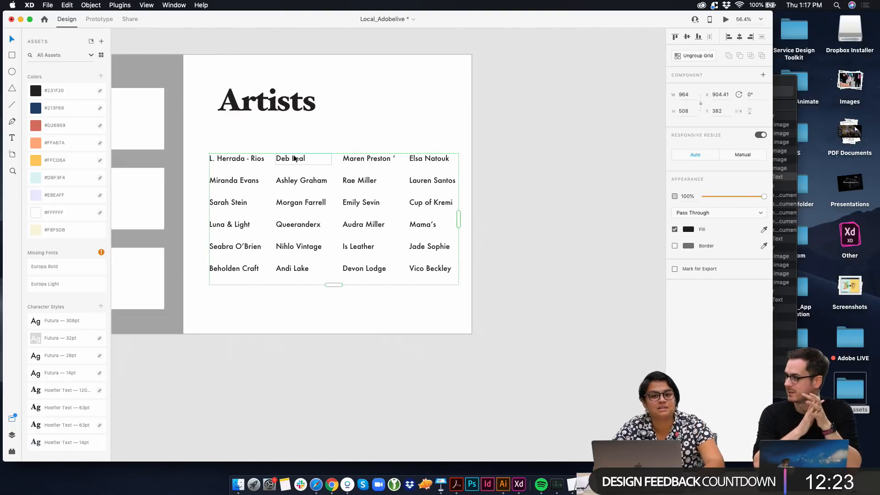
{"action": "left_click_drag", "start_coordinate": [281, 105], "coordinate": [272, 121]}
{"action": "left_click", "coordinate": [397, 104]}
{"action": "scroll", "coordinate": [397, 104], "scroll_direction": "down", "scroll_amount": 5}
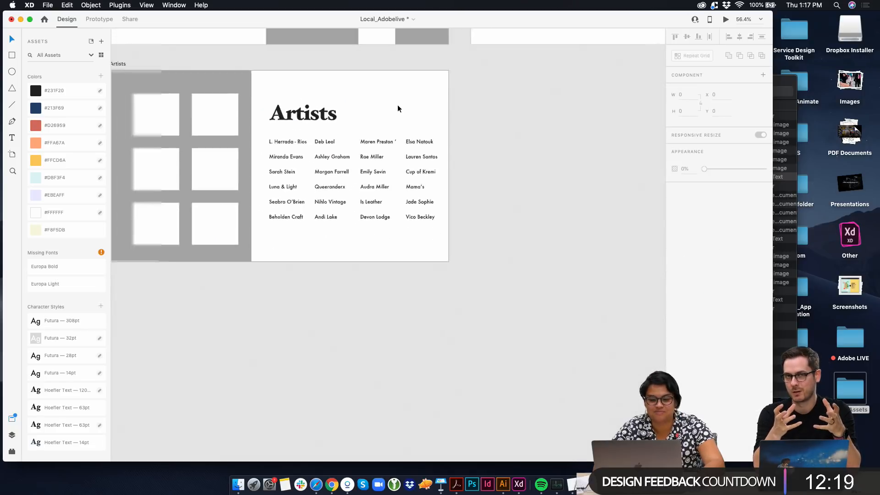
{"action": "scroll", "coordinate": [340, 112], "scroll_direction": "up", "scroll_amount": 3}
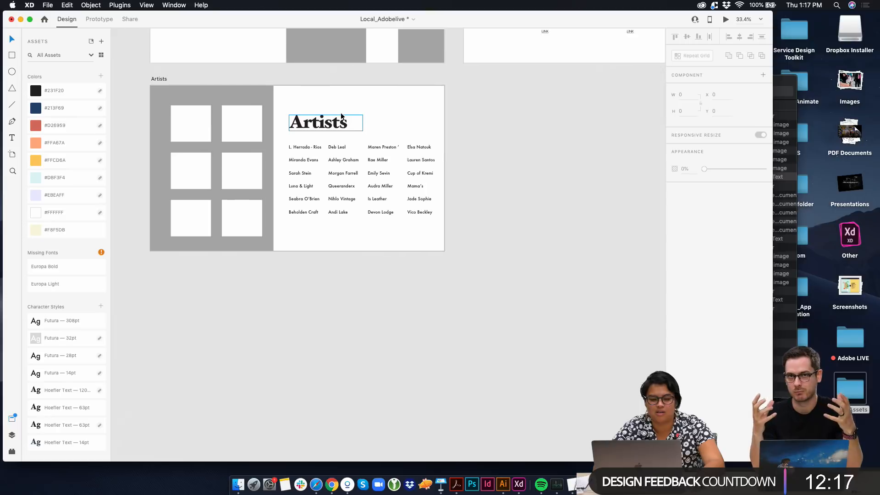
Shift the white image-square grid to about X 94, Y 129 and fill the gray panel behind it with #FFA67A
{"action": "left_click_drag", "start_coordinate": [200, 156], "coordinate": [194, 164]}
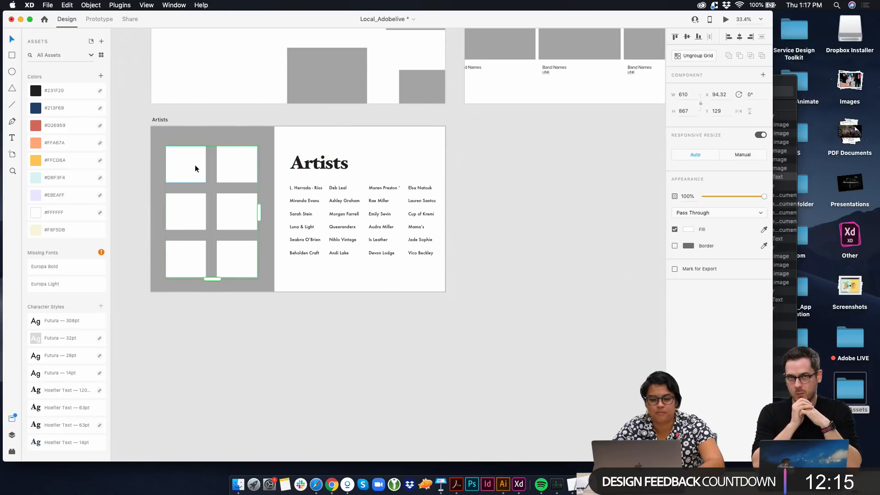
{"action": "left_click", "coordinate": [200, 143]}
{"action": "left_click", "coordinate": [73, 146]}
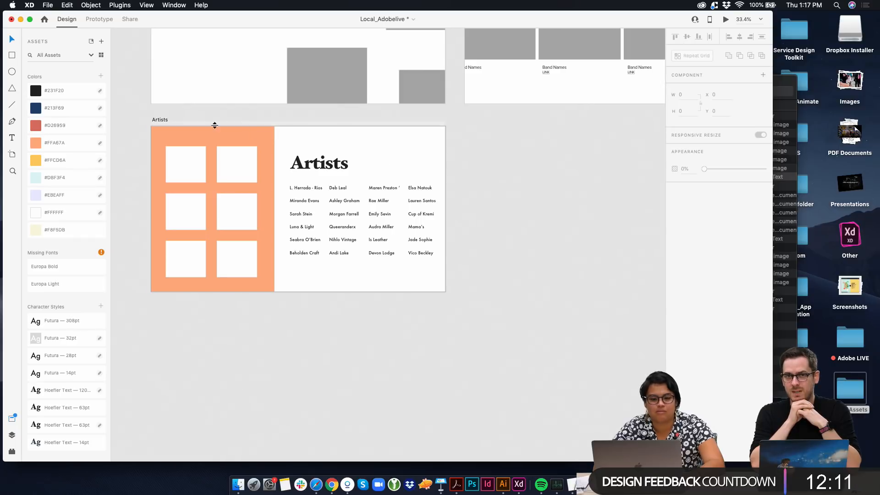
Fill the Artists artboard's background with the cream color #F8F5DB
{"action": "left_click", "coordinate": [161, 120]}
{"action": "left_click", "coordinate": [54, 230]}
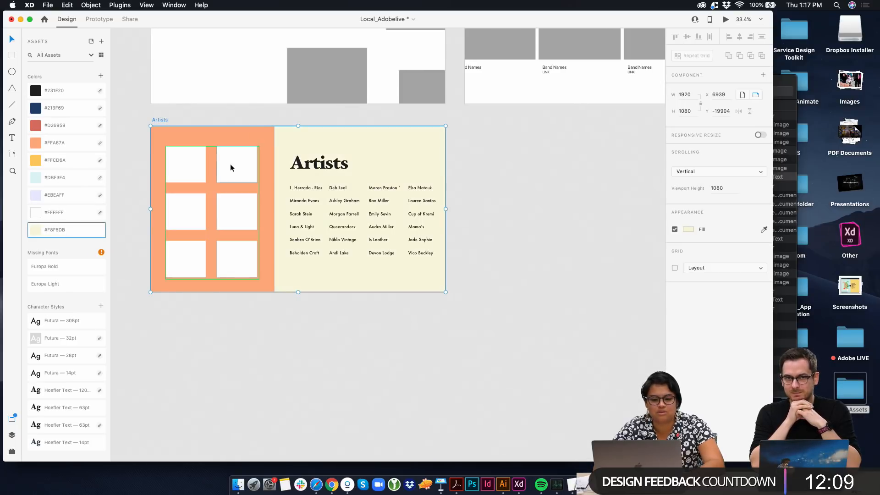
{"action": "left_click", "coordinate": [315, 162]}
Remove the LINK line from the second Band Names text on the Nopro artboard and shorten its text box to about 38 high
{"action": "scroll", "coordinate": [329, 188], "scroll_direction": "up", "scroll_amount": 5}
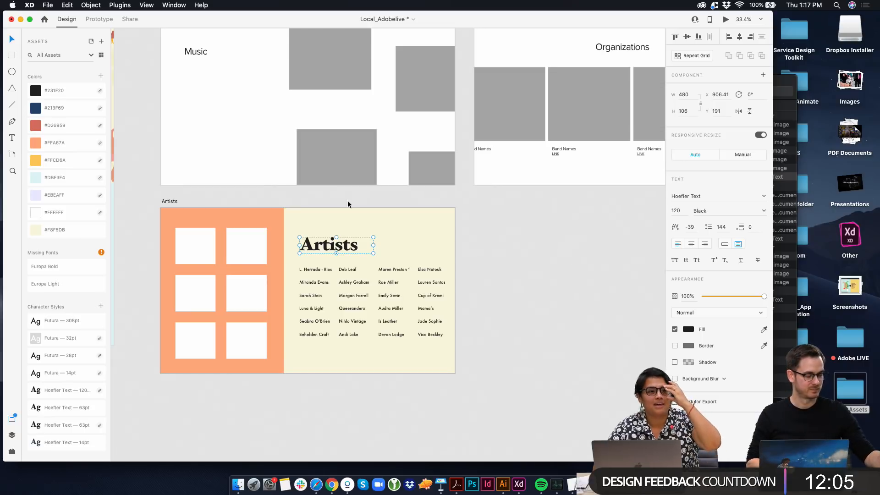
{"action": "scroll", "coordinate": [381, 235], "scroll_direction": "up", "scroll_amount": 3}
{"action": "scroll", "coordinate": [310, 238], "scroll_direction": "down", "scroll_amount": 6}
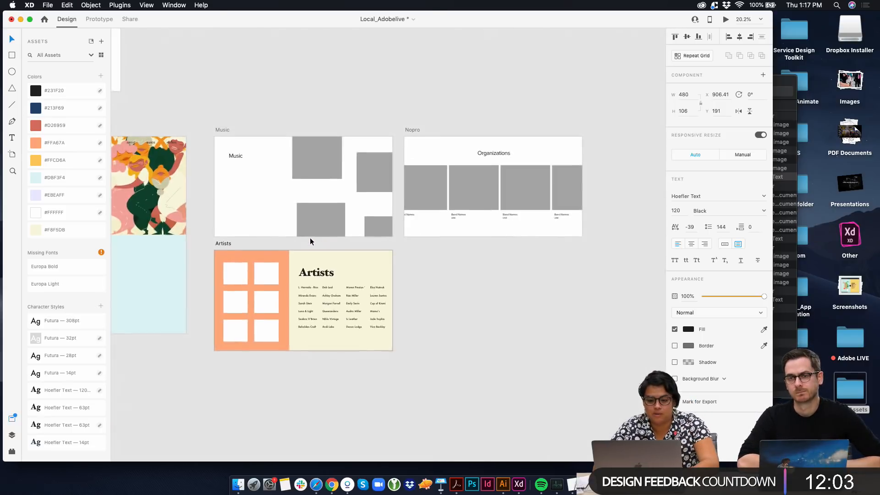
{"action": "scroll", "coordinate": [348, 393], "scroll_direction": "up", "scroll_amount": 3}
{"action": "scroll", "coordinate": [301, 377], "scroll_direction": "up", "scroll_amount": 3}
{"action": "scroll", "coordinate": [328, 376], "scroll_direction": "down", "scroll_amount": 4}
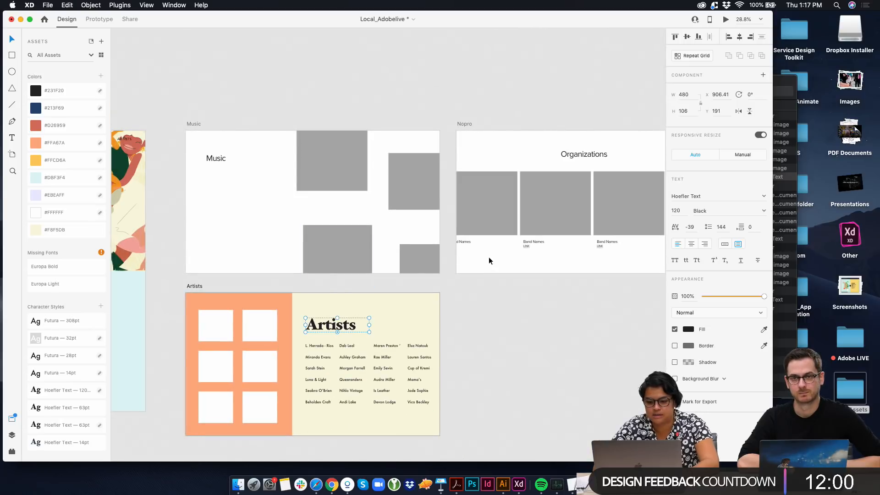
{"action": "double_click", "coordinate": [532, 241]}
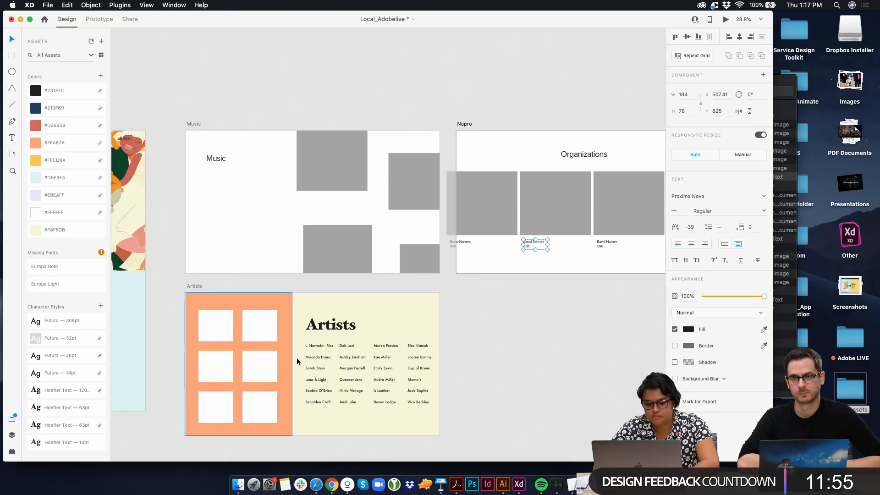
{"action": "scroll", "coordinate": [546, 248], "scroll_direction": "up", "scroll_amount": 5}
{"action": "key", "text": "Return"}
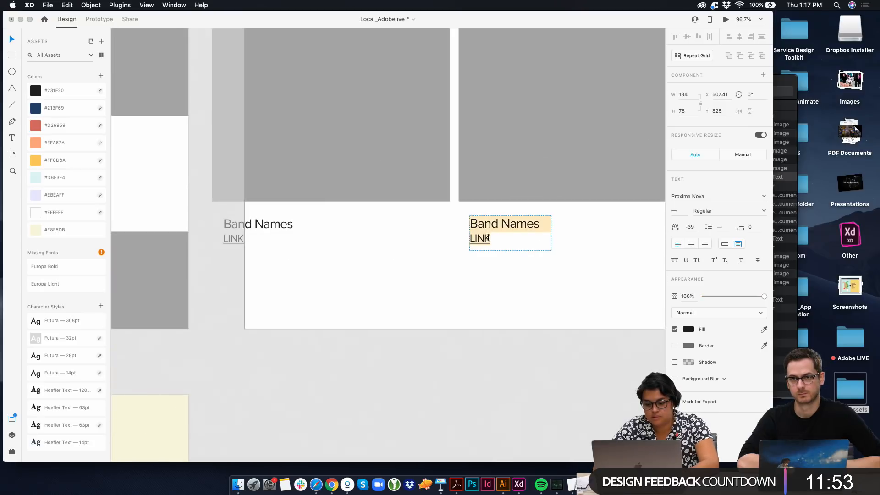
{"action": "left_click", "coordinate": [498, 239]}
{"action": "key", "text": "BackSpace"}
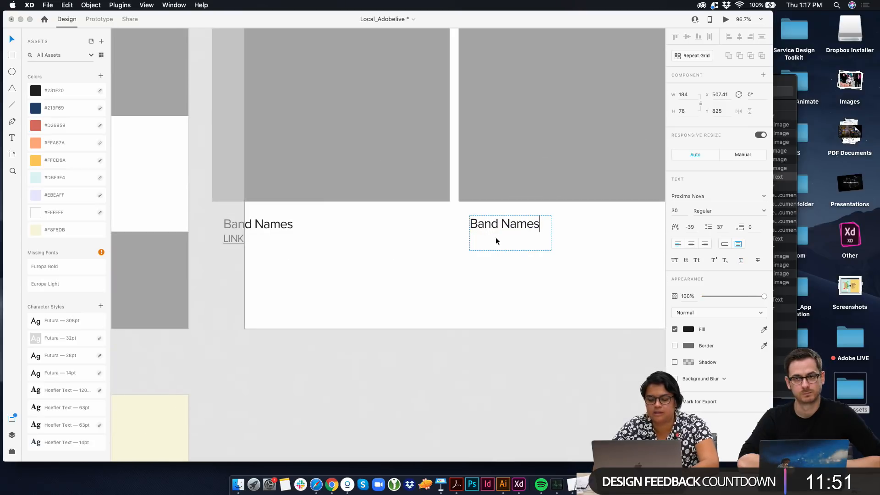
{"action": "key", "text": "Escape"}
{"action": "double_click", "coordinate": [513, 249]}
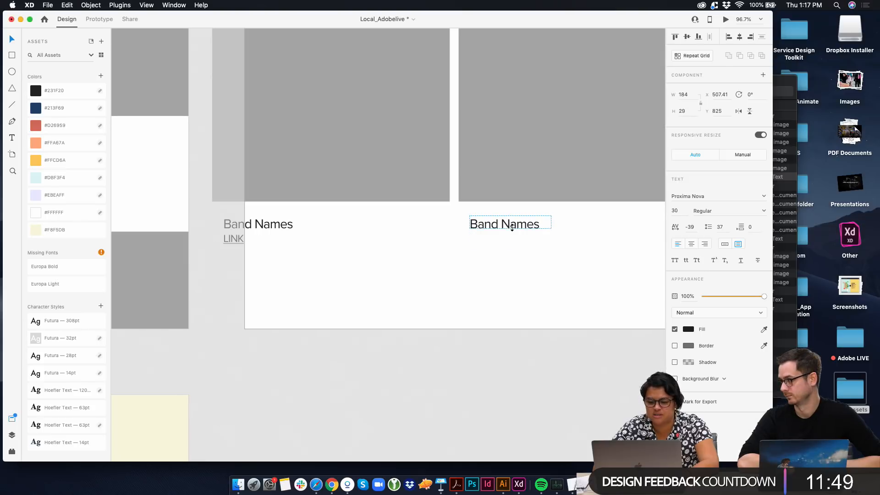
Move the Band Names text below the Music heading and repeat it vertically as a grid about 184 wide and 551 high
{"action": "scroll", "coordinate": [512, 235], "scroll_direction": "down", "scroll_amount": 2}
{"action": "scroll", "coordinate": [512, 235], "scroll_direction": "down", "scroll_amount": 5}
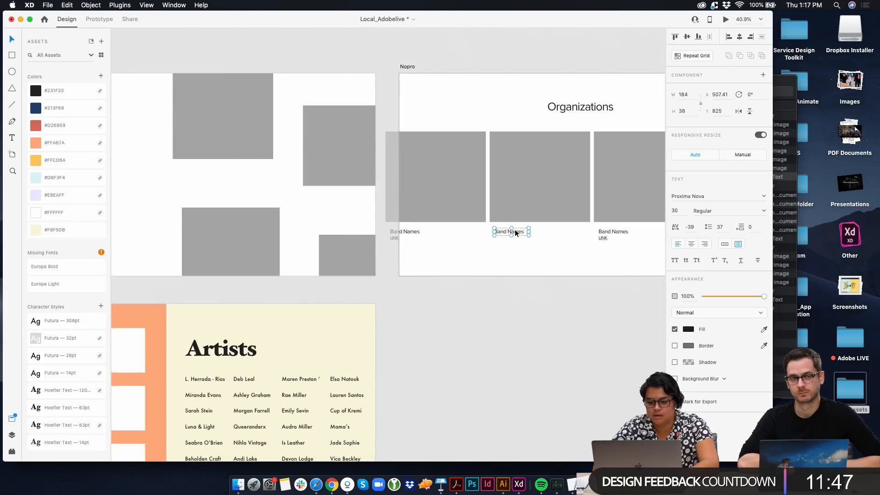
{"action": "scroll", "coordinate": [515, 229], "scroll_direction": "left", "scroll_amount": 3}
{"action": "left_click_drag", "start_coordinate": [581, 235], "coordinate": [224, 241]}
{"action": "key", "text": "super+r"}
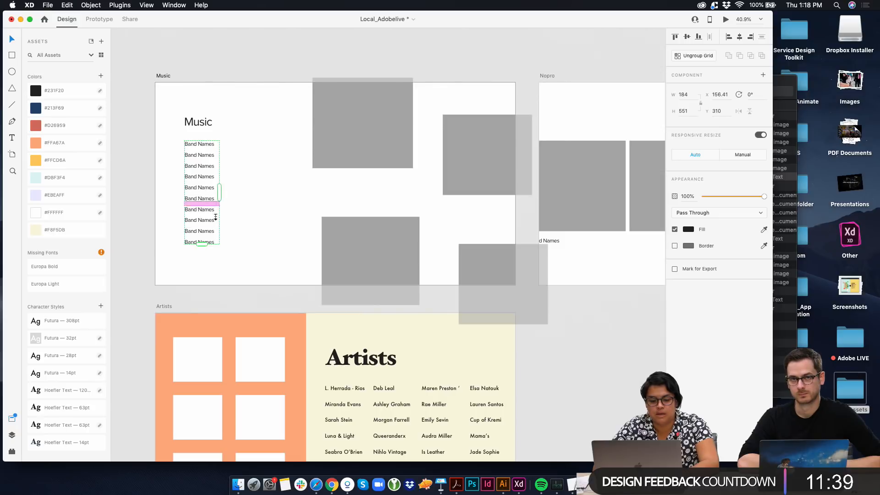
Review the band names in the Music text file from the Tides Assets folder and close the file
{"action": "double_click", "coordinate": [792, 85]}
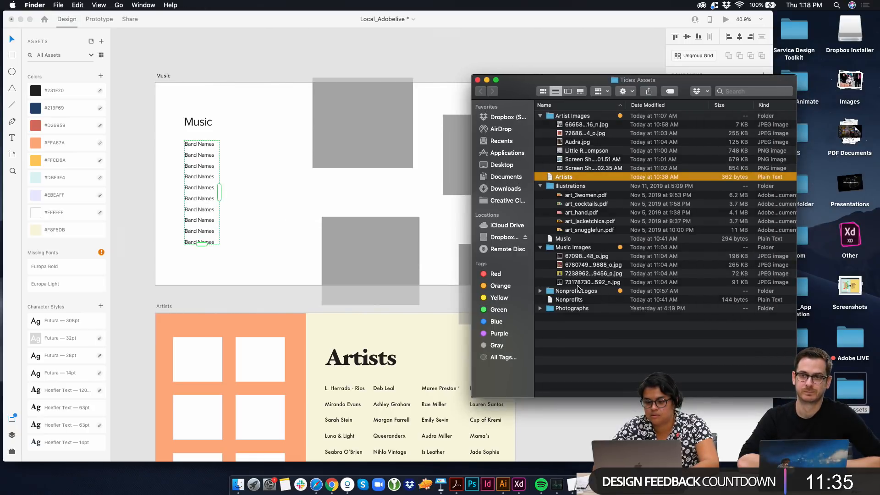
{"action": "left_click", "coordinate": [564, 238]}
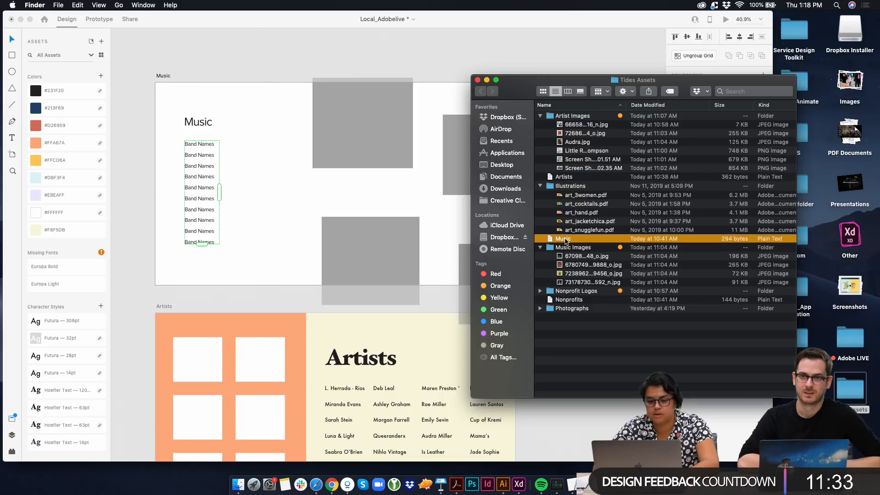
{"action": "mouse_move", "coordinate": [565, 240]}
{"action": "left_mouse_down"}
{"action": "mouse_move", "coordinate": [392, 172]}
{"action": "mouse_move", "coordinate": [557, 220]}
{"action": "mouse_move", "coordinate": [563, 239]}
{"action": "left_mouse_up"}
{"action": "double_click", "coordinate": [563, 239]}
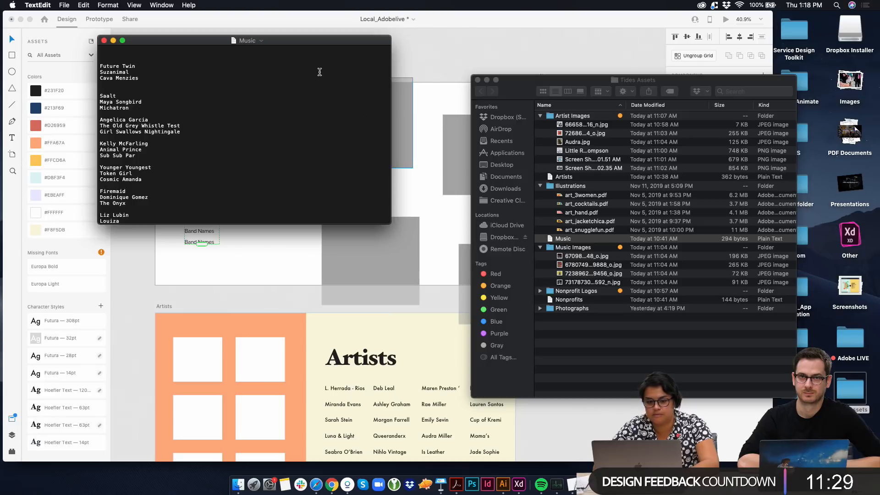
{"action": "left_click_drag", "start_coordinate": [210, 40], "coordinate": [628, 98]}
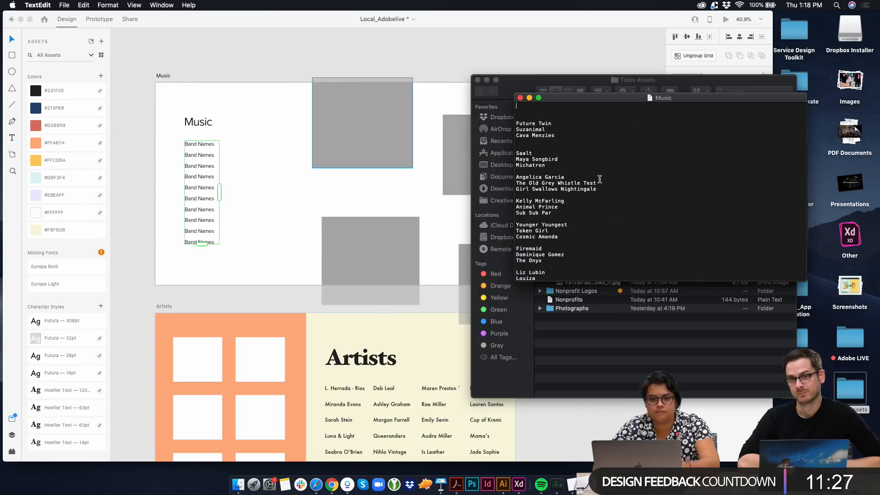
{"action": "left_click", "coordinate": [520, 98]}
Populate the Band Names repeat grid with the Music text file from the Tides Assets folder
{"action": "left_click_drag", "start_coordinate": [564, 239], "coordinate": [196, 148]}
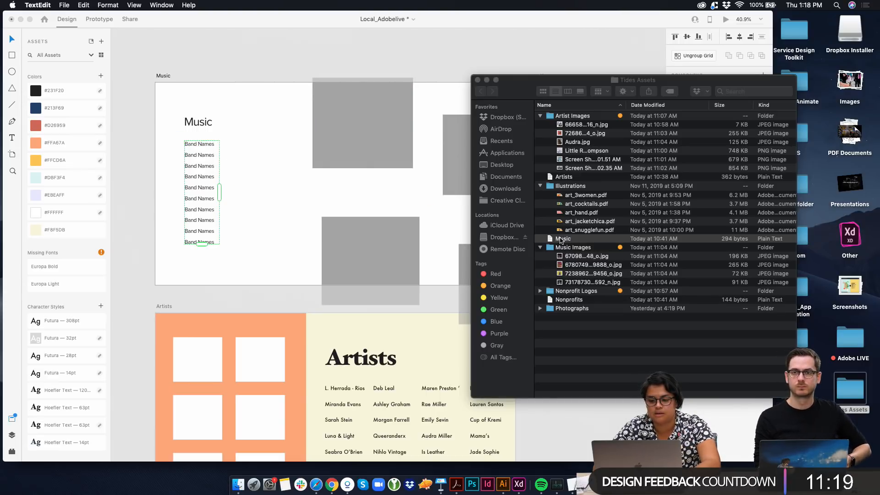
{"action": "left_click_drag", "start_coordinate": [559, 239], "coordinate": [199, 145]}
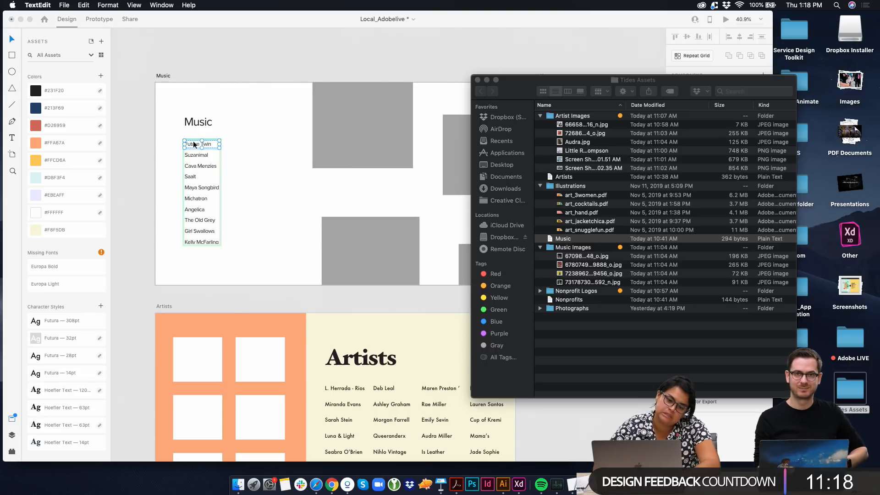
{"action": "left_click", "coordinate": [227, 179]}
{"action": "left_click", "coordinate": [225, 203]}
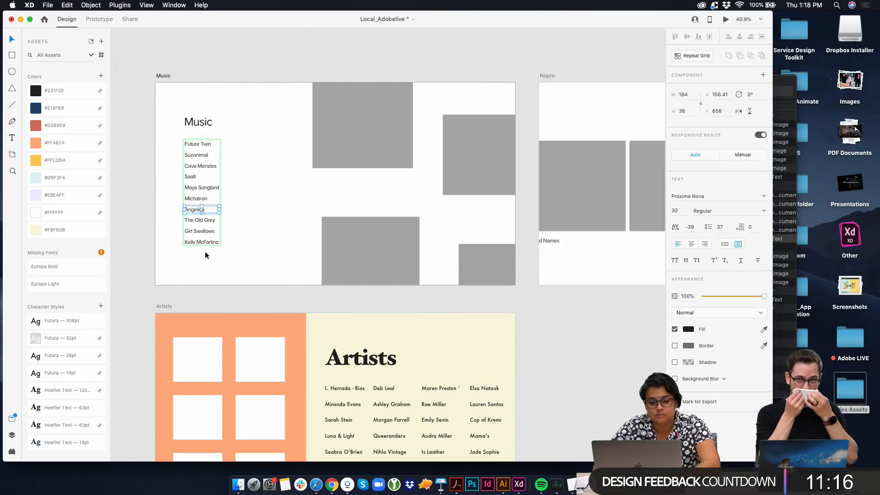
Extend the band-name grid to about 750 high and widen it to about 204
{"action": "left_click", "coordinate": [221, 228]}
{"action": "left_click_drag", "start_coordinate": [227, 245], "coordinate": [226, 281]}
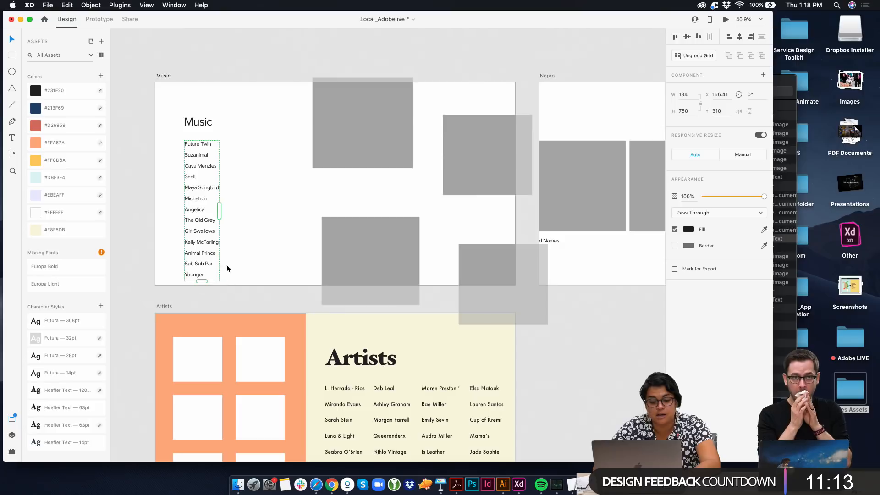
{"action": "mouse_move", "coordinate": [219, 207]}
{"action": "left_mouse_down"}
{"action": "mouse_move", "coordinate": [279, 207]}
{"action": "mouse_move", "coordinate": [224, 210]}
{"action": "mouse_move", "coordinate": [223, 219]}
{"action": "left_mouse_up"}
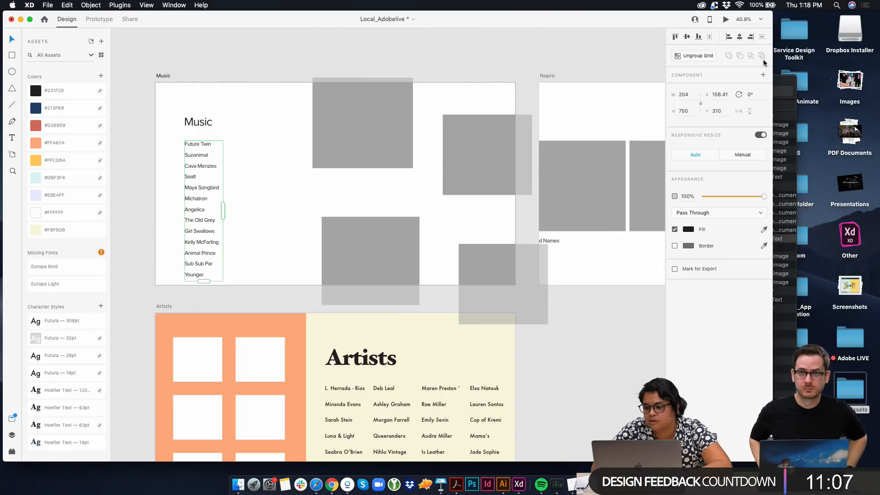
Reopen the Music text file in TextEdit and place it beside the band list to compare the names
{"action": "left_click_drag", "start_coordinate": [785, 83], "coordinate": [872, 71]}
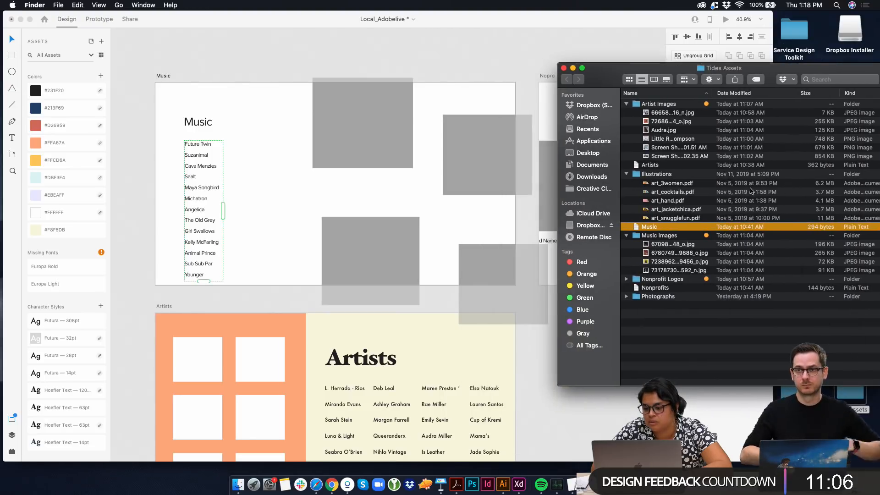
{"action": "double_click", "coordinate": [682, 228]}
{"action": "scroll", "coordinate": [219, 169], "scroll_direction": "down", "scroll_amount": 2}
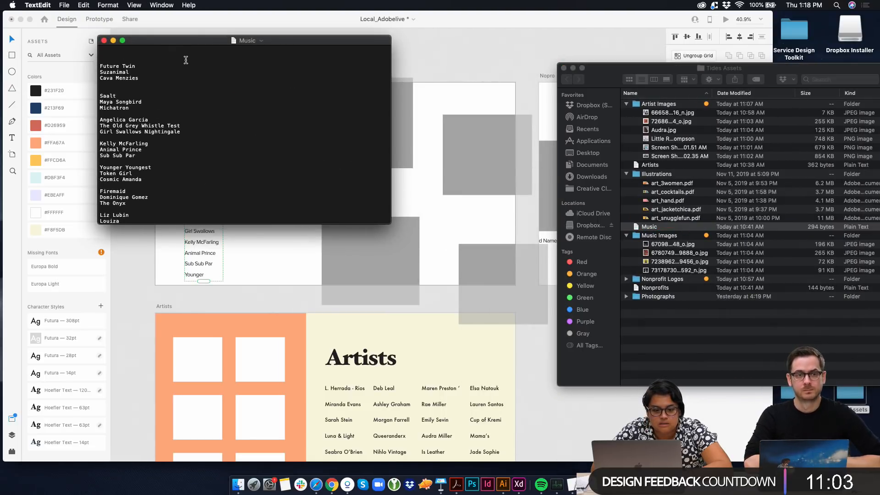
{"action": "left_click_drag", "start_coordinate": [183, 40], "coordinate": [469, 51]}
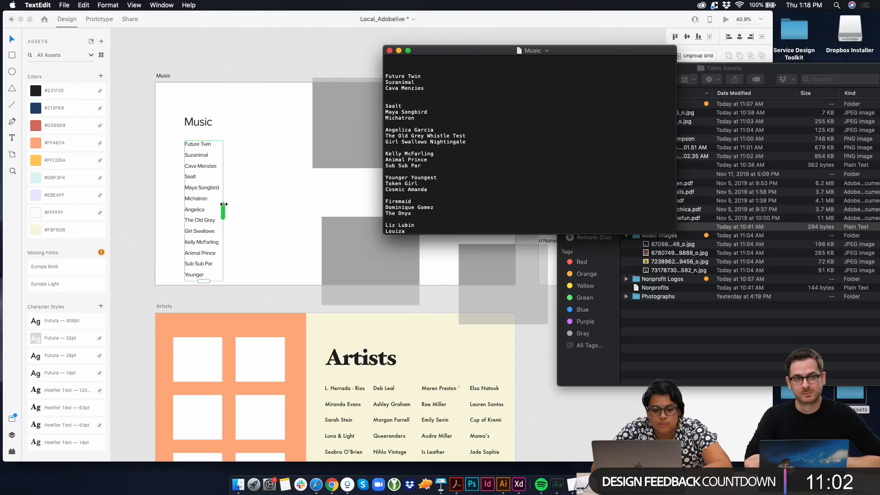
Extend the band-name grid downward past the Music artboard's lower edge to include the remaining bands
{"action": "left_click", "coordinate": [199, 292]}
{"action": "left_click_drag", "start_coordinate": [205, 281], "coordinate": [200, 357]}
{"action": "left_click", "coordinate": [257, 260]}
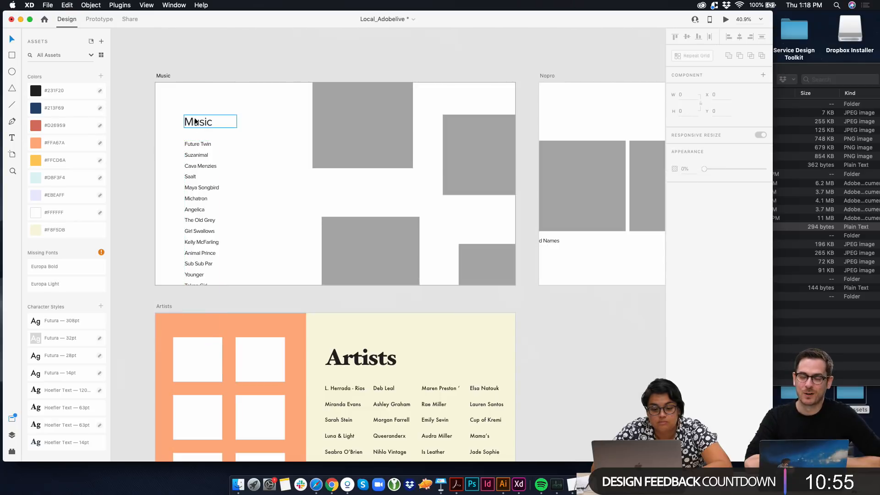
Position the Music heading beside the band-name list at about X 141, Y 515 and apply the Hoefler Text 63pt character style
{"action": "left_click_drag", "start_coordinate": [183, 178], "coordinate": [198, 192]}
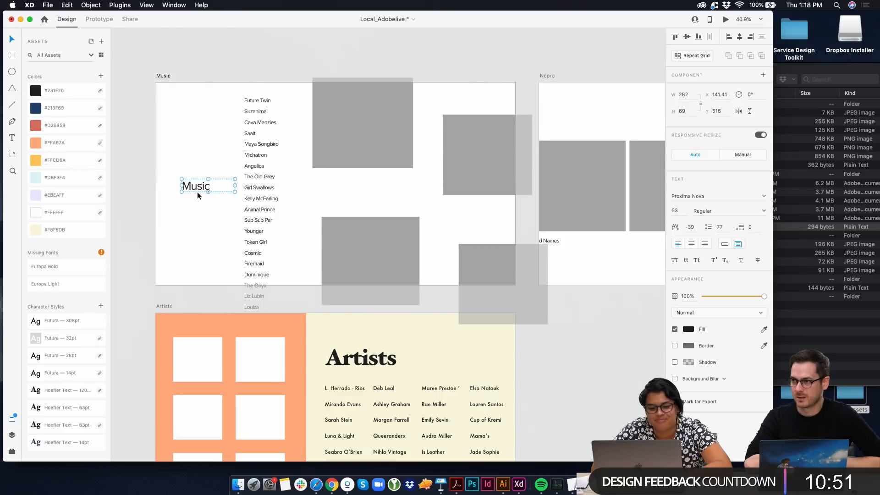
{"action": "left_click", "coordinate": [79, 320]}
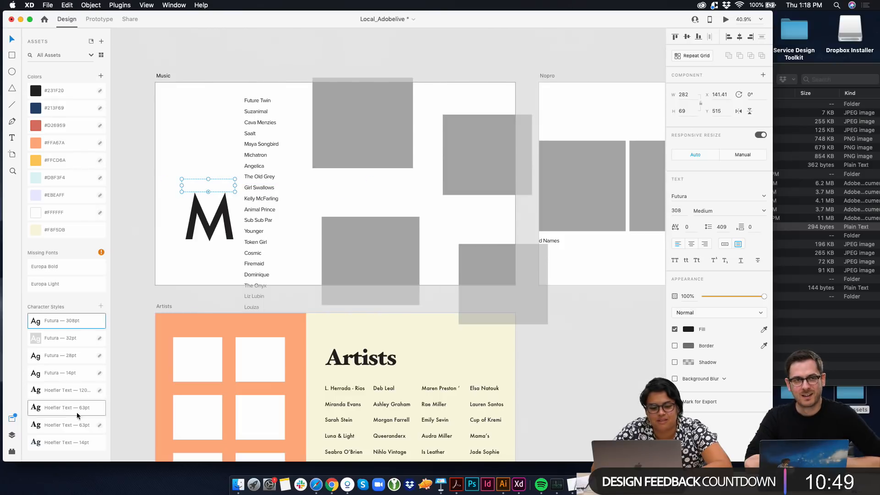
{"action": "left_click", "coordinate": [75, 438]}
{"action": "left_click", "coordinate": [78, 424]}
{"action": "left_click", "coordinate": [84, 405]}
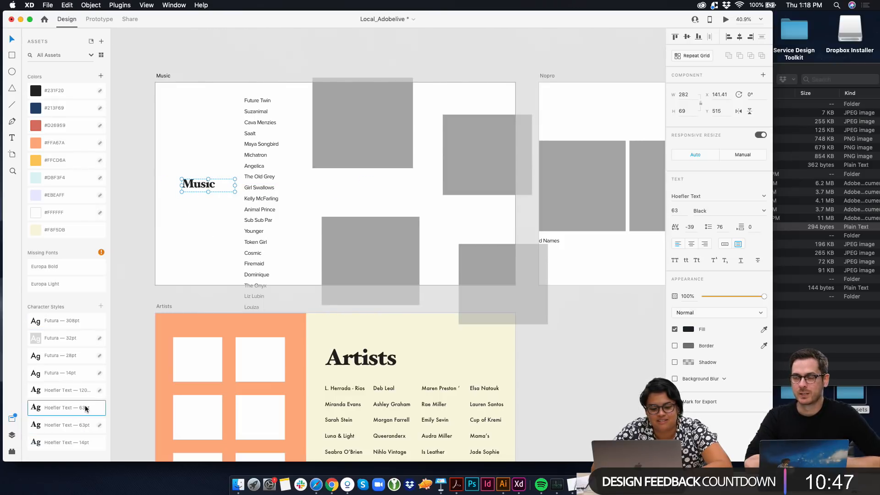
{"action": "left_click", "coordinate": [202, 231]}
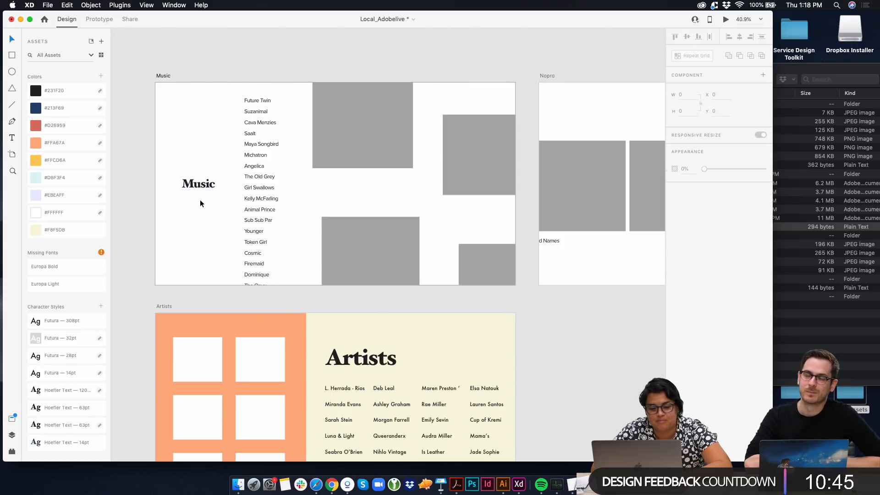
Apply the Hoefler Text 120pt character style to the Music heading and move the band-name list to about X 574, Y 183
{"action": "left_click", "coordinate": [338, 352]}
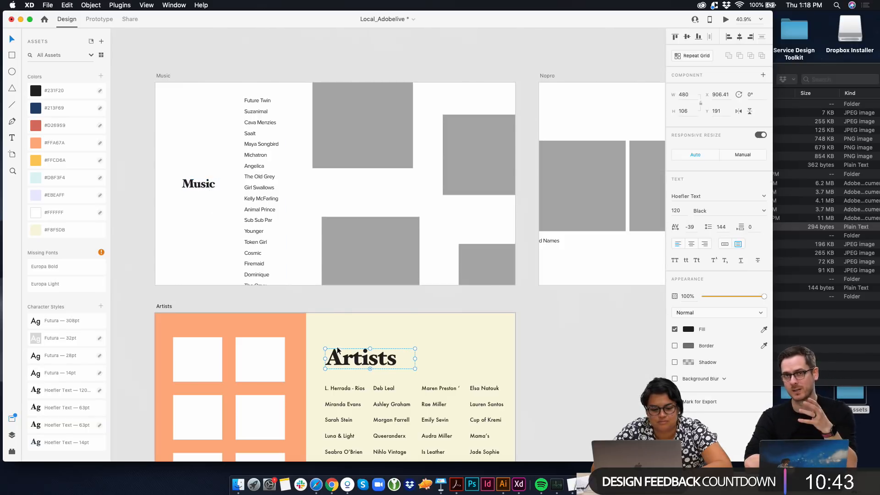
{"action": "left_click", "coordinate": [232, 188]}
{"action": "left_click", "coordinate": [78, 389]}
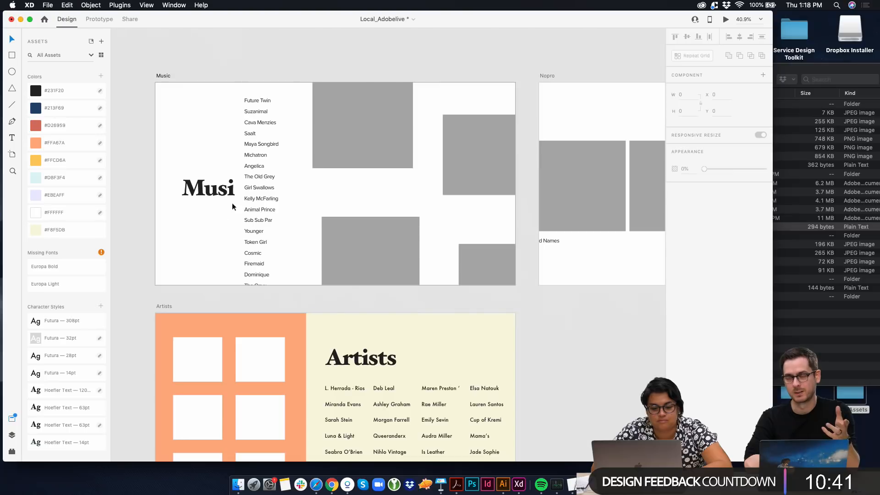
{"action": "left_click_drag", "start_coordinate": [226, 192], "coordinate": [212, 191]}
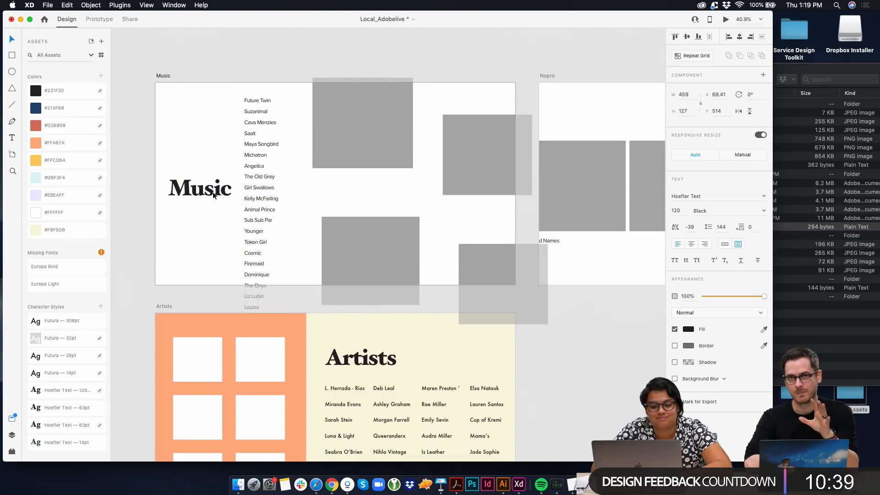
{"action": "left_click", "coordinate": [221, 211]}
{"action": "left_click", "coordinate": [220, 197]}
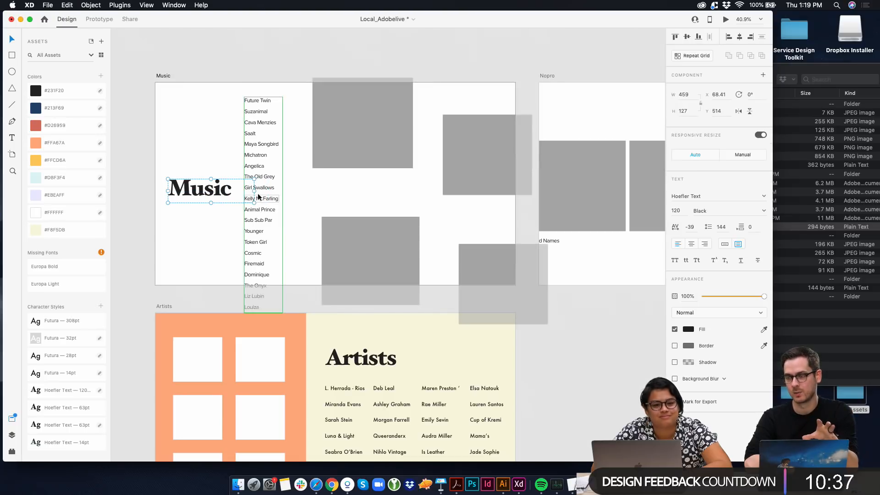
{"action": "left_click_drag", "start_coordinate": [213, 190], "coordinate": [279, 214]}
Move the Nopro artboard to about X 9271, Y -20444 and the Artists artboard down to about Y -19757
{"action": "scroll", "coordinate": [342, 202], "scroll_direction": "down", "scroll_amount": 3}
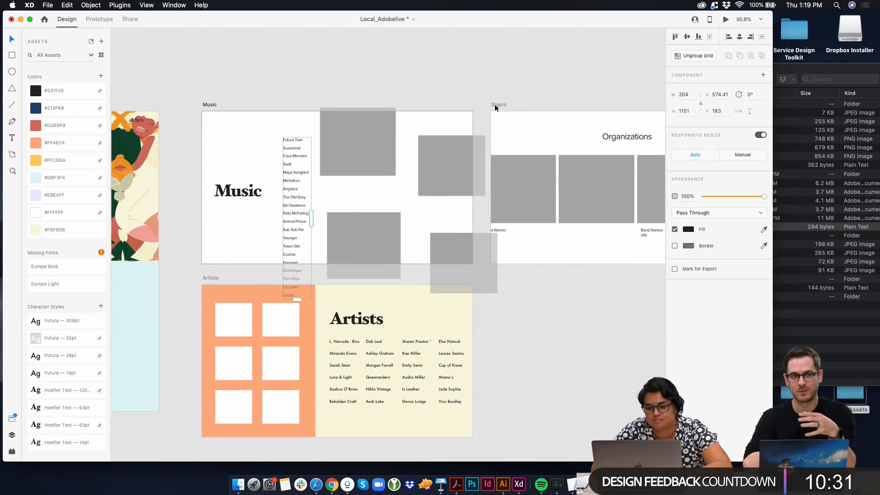
{"action": "left_click_drag", "start_coordinate": [495, 105], "coordinate": [537, 205]}
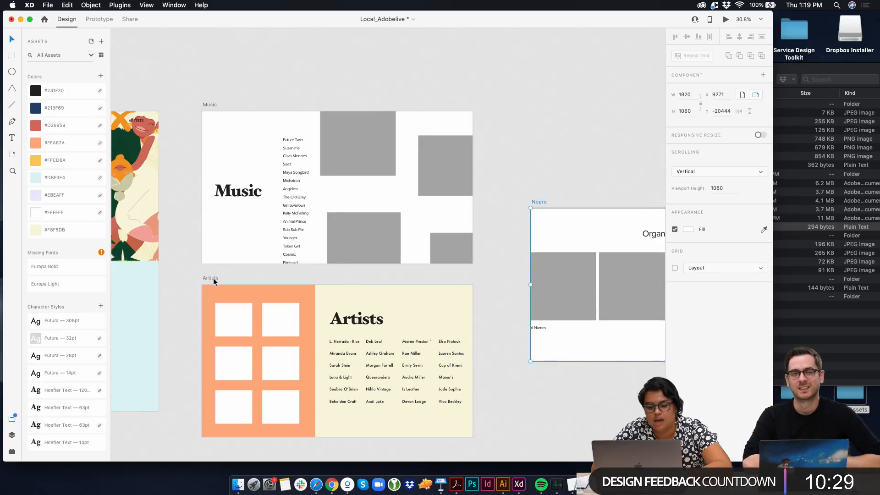
{"action": "left_click_drag", "start_coordinate": [213, 277], "coordinate": [214, 298]}
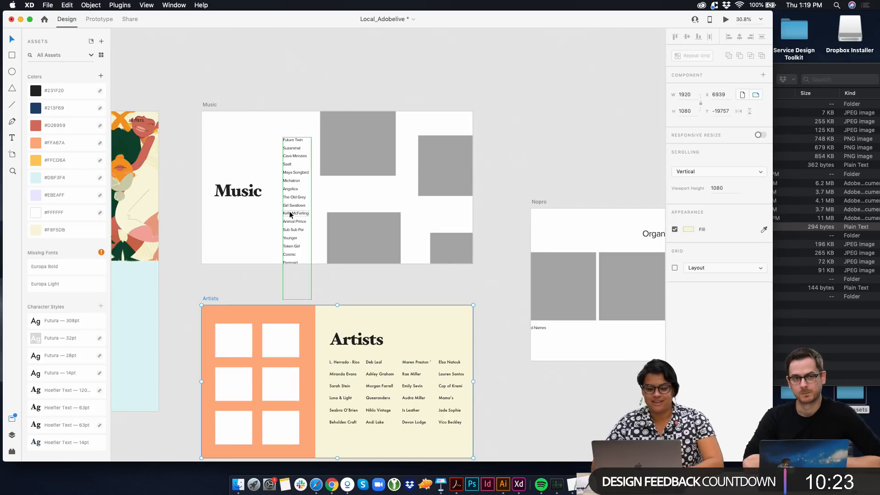
Rearrange the four grey image placeholders on the Music artboard, with the top one at about X 1016, Y 0 and the right one at X 1616, Y 227
{"action": "mouse_move", "coordinate": [354, 169]}
{"action": "left_mouse_down"}
{"action": "mouse_move", "coordinate": [370, 185]}
{"action": "mouse_move", "coordinate": [368, 170]}
{"action": "left_mouse_up"}
{"action": "left_click_drag", "start_coordinate": [442, 181], "coordinate": [441, 186]}
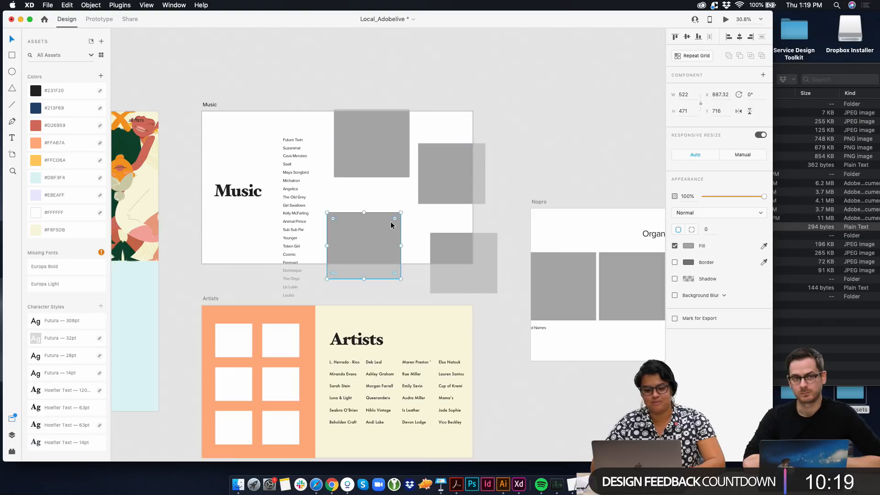
{"action": "left_click_drag", "start_coordinate": [390, 221], "coordinate": [392, 195]}
{"action": "left_click_drag", "start_coordinate": [447, 185], "coordinate": [450, 185]}
{"action": "left_click", "coordinate": [449, 253]}
{"action": "left_click_drag", "start_coordinate": [449, 257], "coordinate": [428, 235]}
{"action": "left_click", "coordinate": [439, 208]}
{"action": "left_click_drag", "start_coordinate": [440, 199], "coordinate": [449, 195]}
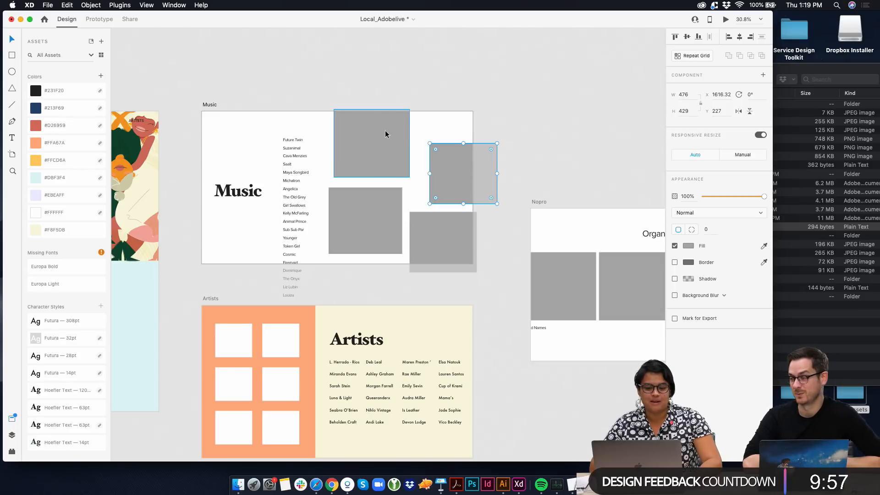
{"action": "left_click_drag", "start_coordinate": [385, 130], "coordinate": [393, 138]}
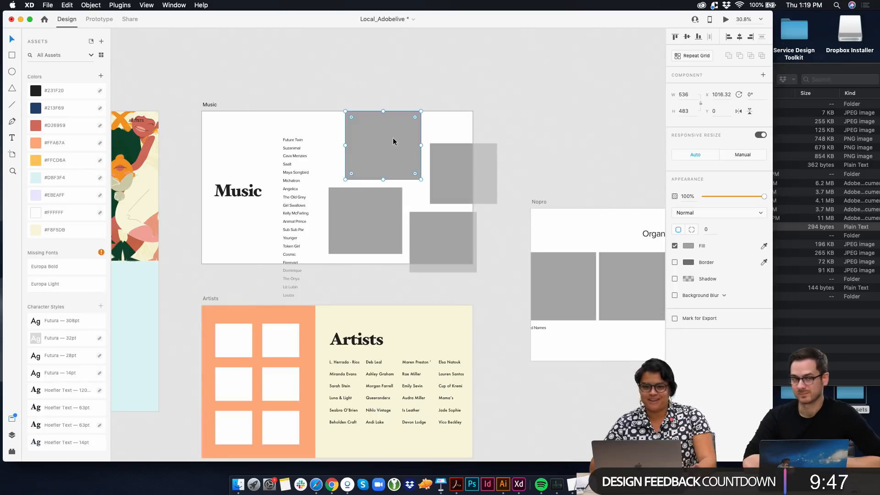
Apply the Futura 28pt character style to the names in the band list
{"action": "scroll", "coordinate": [279, 166], "scroll_direction": "up", "scroll_amount": 5}
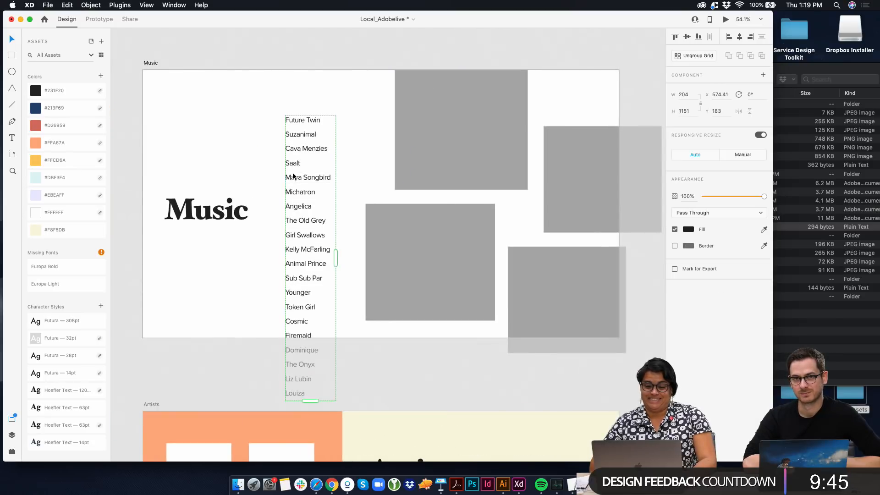
{"action": "double_click", "coordinate": [298, 121]}
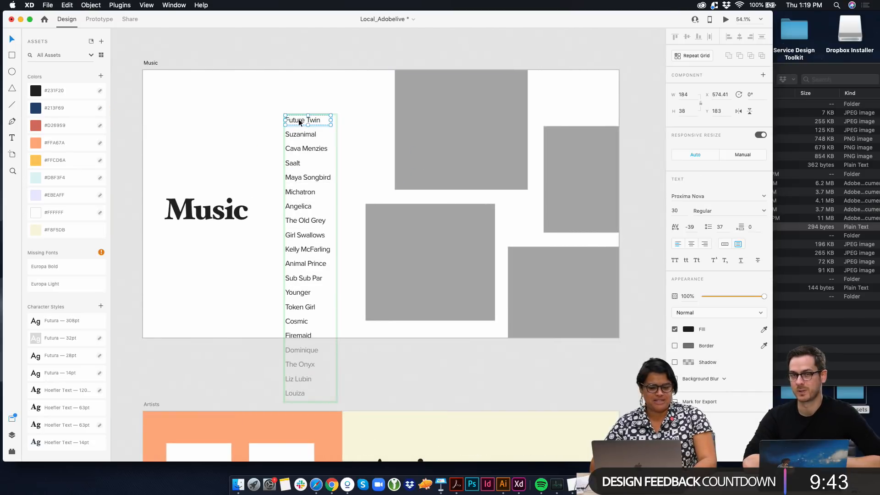
{"action": "double_click", "coordinate": [298, 119]}
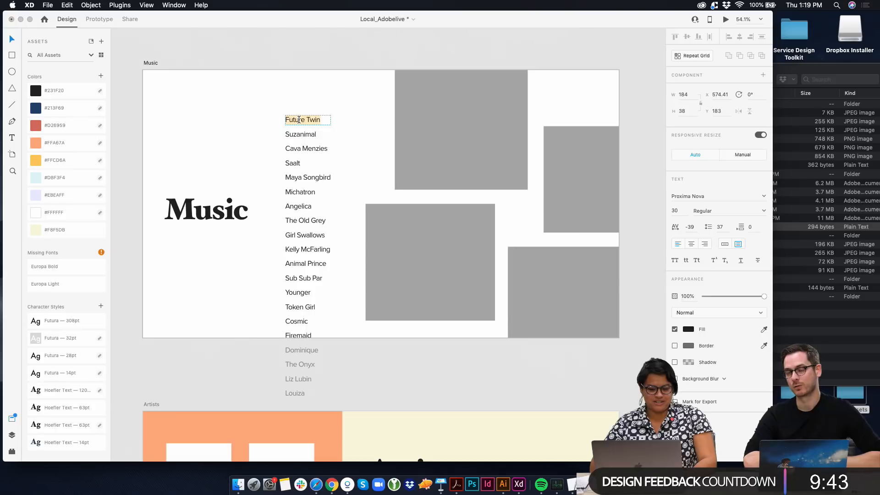
{"action": "left_click", "coordinate": [63, 358]}
{"action": "key", "text": "Escape"}
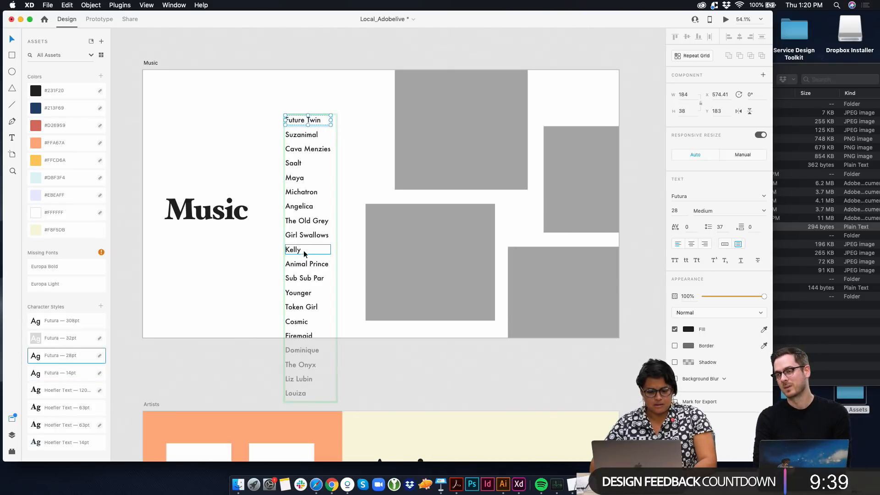
Move the band-name list closer to the Music heading, to about X 530, Y 211
{"action": "left_click", "coordinate": [255, 238]}
{"action": "left_click", "coordinate": [298, 222]}
{"action": "mouse_move", "coordinate": [298, 222]}
{"action": "left_mouse_down"}
{"action": "mouse_move", "coordinate": [290, 198]}
{"action": "mouse_move", "coordinate": [286, 228]}
{"action": "left_mouse_up"}
Switch to the Tides Assets folder in Finder and select all four photos in Music Images
{"action": "scroll", "coordinate": [287, 226], "scroll_direction": "down", "scroll_amount": 5}
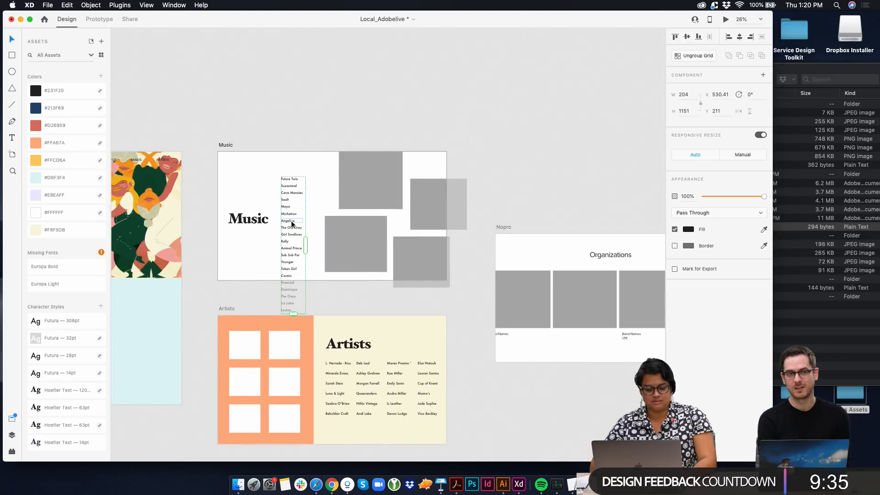
{"action": "left_click", "coordinate": [367, 192]}
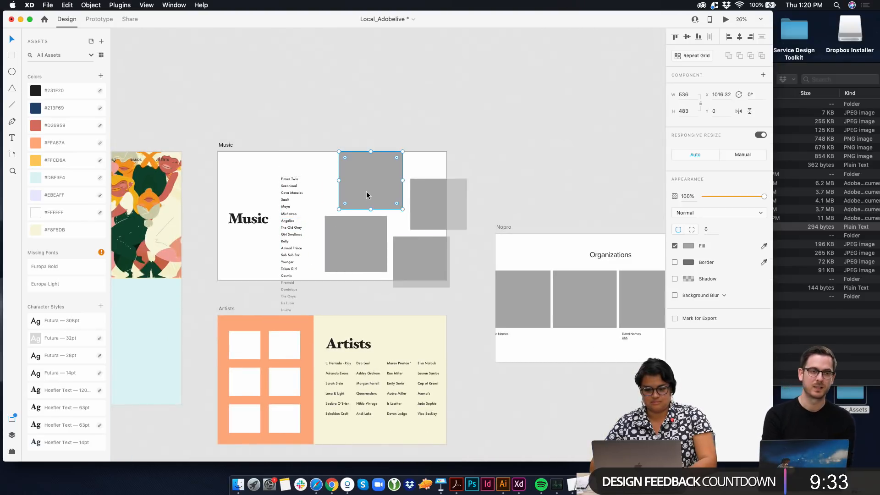
{"action": "left_click", "coordinate": [811, 183]}
{"action": "left_click", "coordinate": [673, 229]}
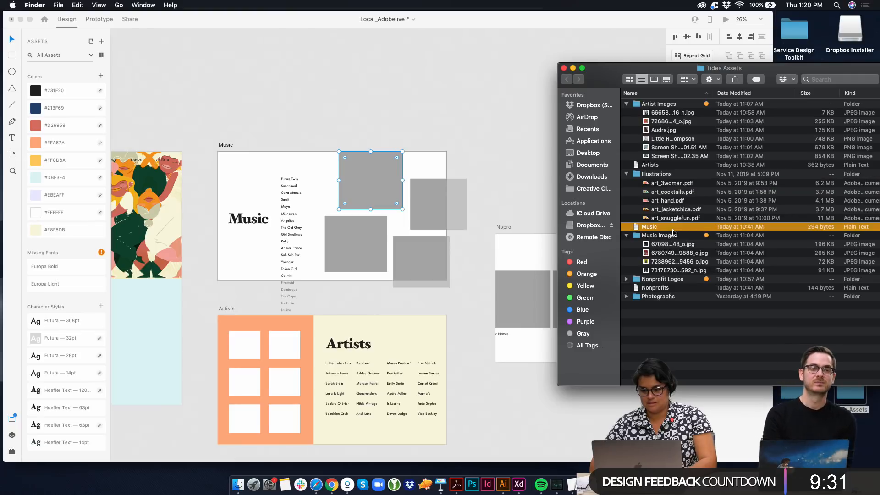
{"action": "left_click", "coordinate": [654, 245]}
{"action": "left_click", "coordinate": [655, 271], "text": "shift"}
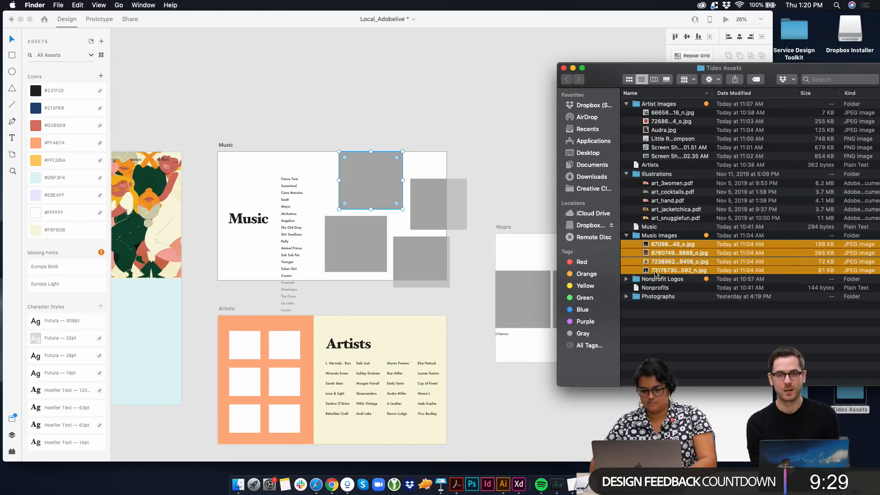
Select the four grey placeholders on the Music artboard and fill the top one with the group photo from Music Images
{"action": "left_click", "coordinate": [425, 195]}
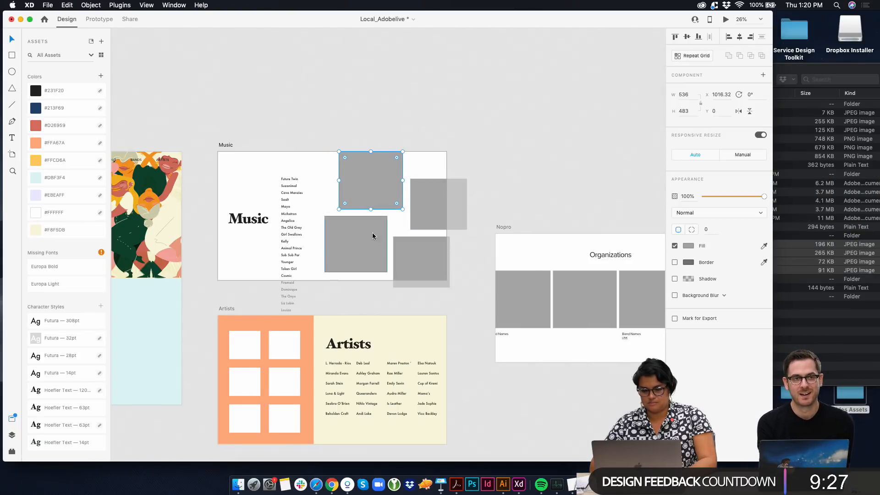
{"action": "left_click", "coordinate": [372, 233]}
{"action": "left_click", "coordinate": [418, 209], "text": "shift"}
{"action": "left_click", "coordinate": [419, 250], "text": "shift"}
{"action": "left_click", "coordinate": [396, 188], "text": "shift"}
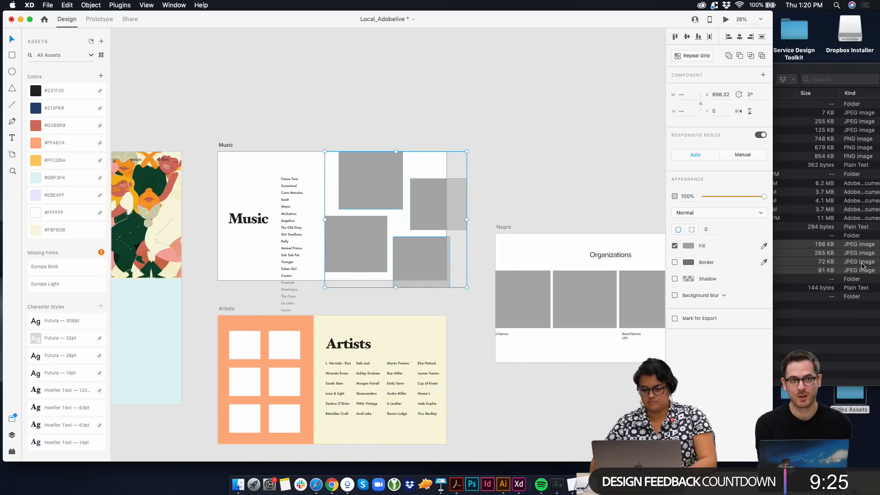
{"action": "left_click", "coordinate": [851, 273]}
{"action": "left_click_drag", "start_coordinate": [735, 244], "coordinate": [384, 186]}
{"action": "left_click", "coordinate": [391, 191]}
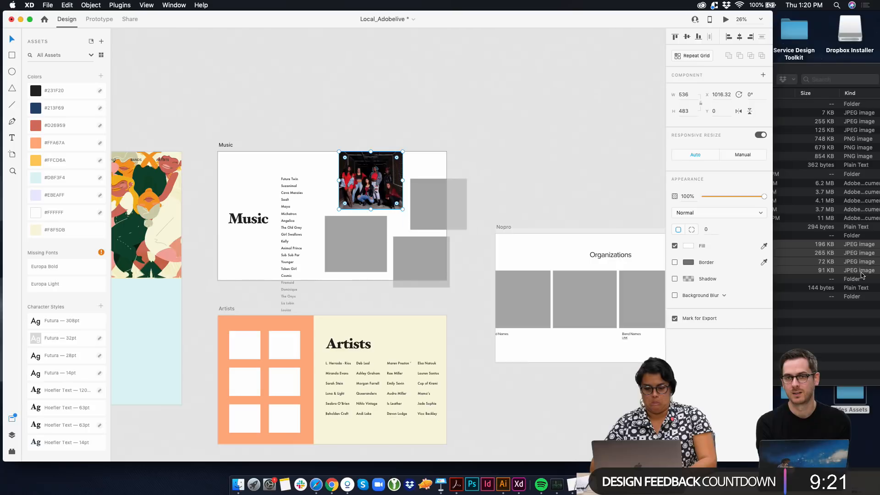
Open the first photo in the Music Images folder in Preview to check the full picture, and return to XD
{"action": "left_click", "coordinate": [823, 273]}
{"action": "left_click", "coordinate": [657, 262]}
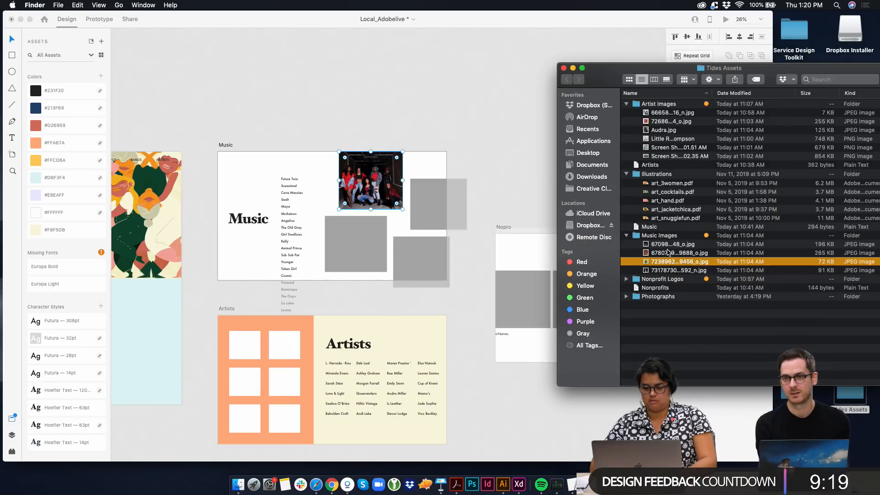
{"action": "double_click", "coordinate": [669, 246]}
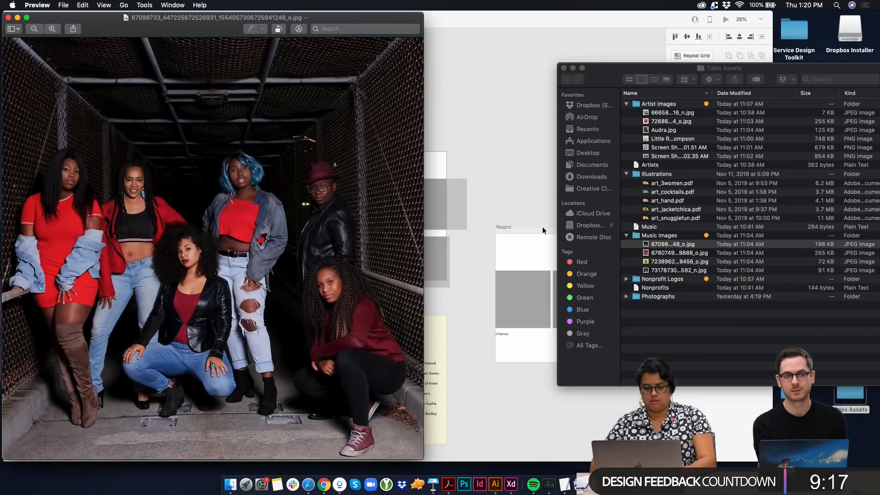
{"action": "left_click", "coordinate": [8, 18]}
{"action": "left_click", "coordinate": [472, 198]}
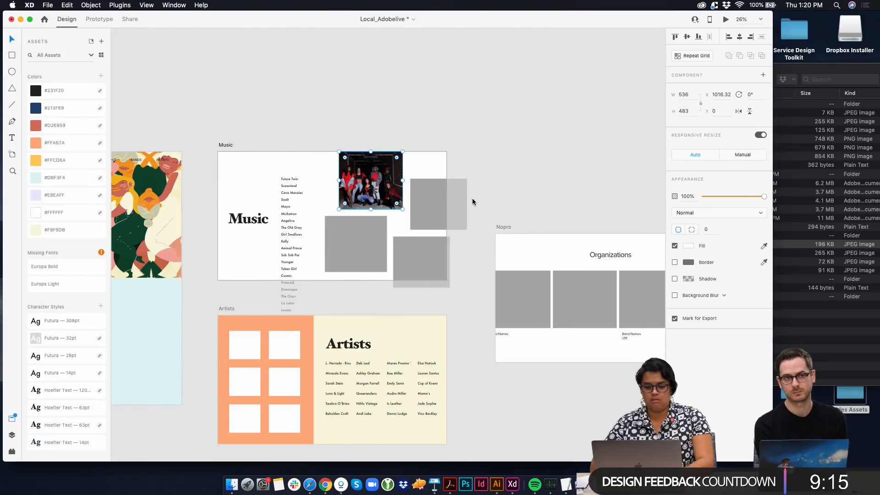
Adjust the spacing of the Music image tiles, placing the lower-left placeholder at about X 867, Y 540 and lowering the bottom-right one
{"action": "left_click", "coordinate": [374, 182]}
{"action": "left_click_drag", "start_coordinate": [366, 238], "coordinate": [363, 238]}
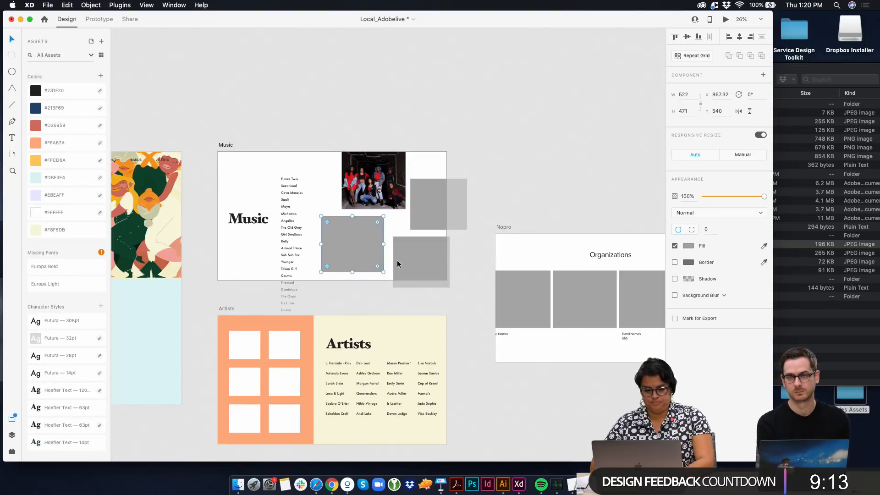
{"action": "left_click", "coordinate": [411, 275]}
{"action": "left_click", "coordinate": [437, 222]}
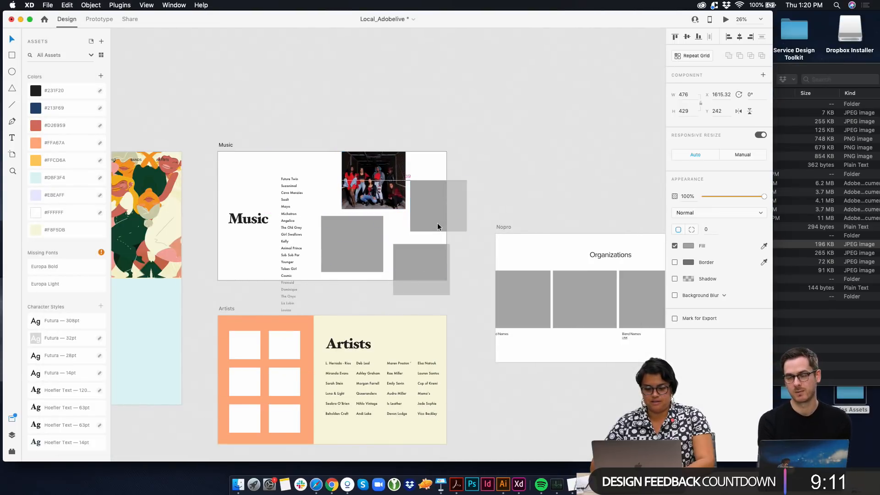
{"action": "left_click", "coordinate": [470, 210]}
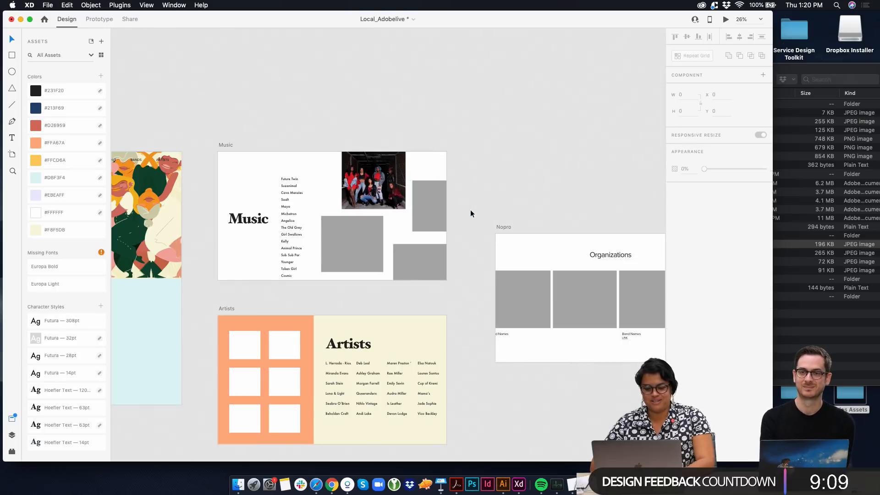
{"action": "left_click", "coordinate": [590, 320]}
{"action": "scroll", "coordinate": [592, 312], "scroll_direction": "right", "scroll_amount": 4}
{"action": "left_click", "coordinate": [451, 303]}
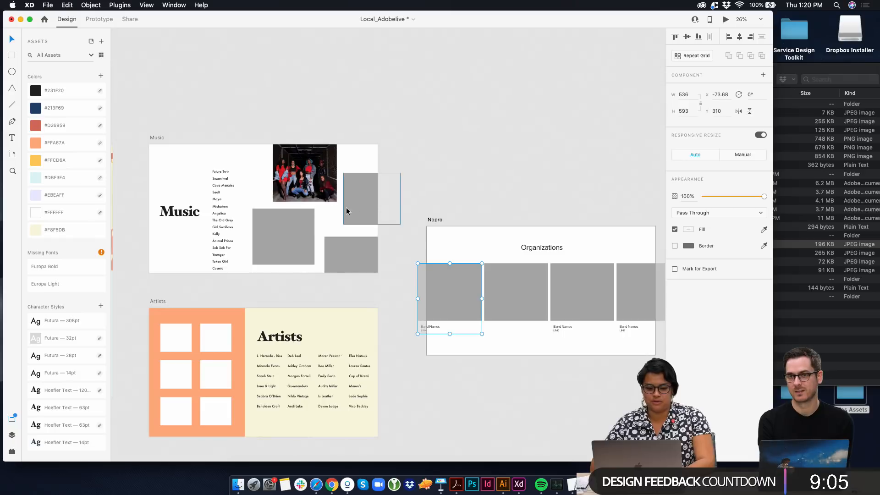
Fill the Music page's right placeholder with the 7238962…9456_o.jpg photo and the lower-left one with 73178730…592_n.jpg
{"action": "left_click", "coordinate": [847, 253]}
{"action": "left_click", "coordinate": [686, 262]}
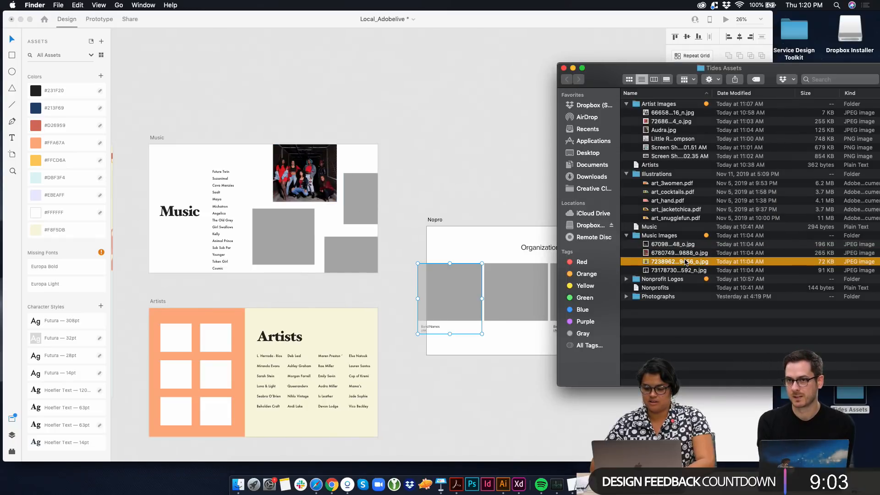
{"action": "left_click_drag", "start_coordinate": [685, 262], "coordinate": [362, 217]}
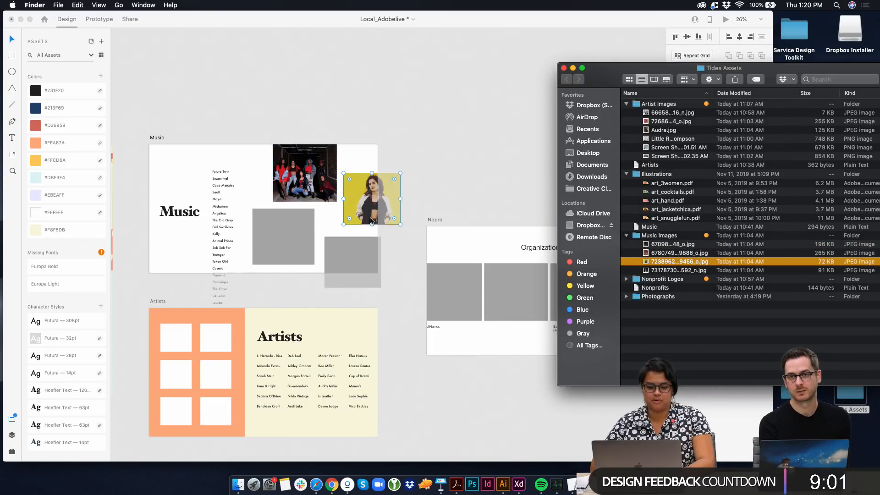
{"action": "left_click", "coordinate": [789, 297]}
{"action": "left_click_drag", "start_coordinate": [688, 271], "coordinate": [288, 240]}
Preview the 6780749…9888_o.jpg photo in Finder and fill the Music page's bottom-right placeholder with it
{"action": "left_click", "coordinate": [683, 262]}
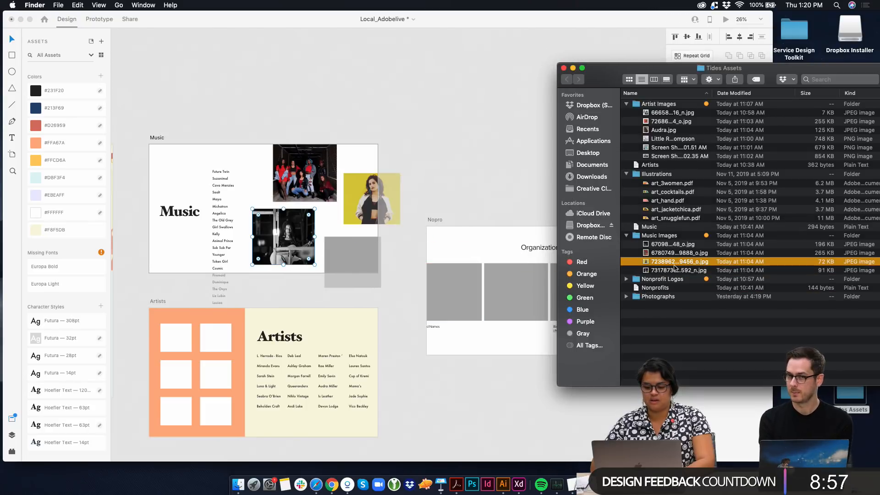
{"action": "left_click", "coordinate": [681, 252]}
{"action": "key", "text": "space"}
{"action": "key", "text": "space"}
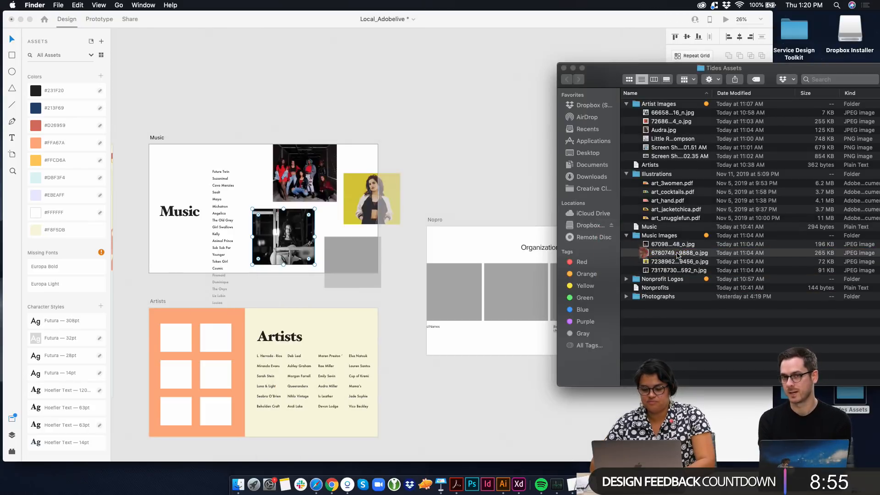
{"action": "left_click_drag", "start_coordinate": [678, 253], "coordinate": [359, 252]}
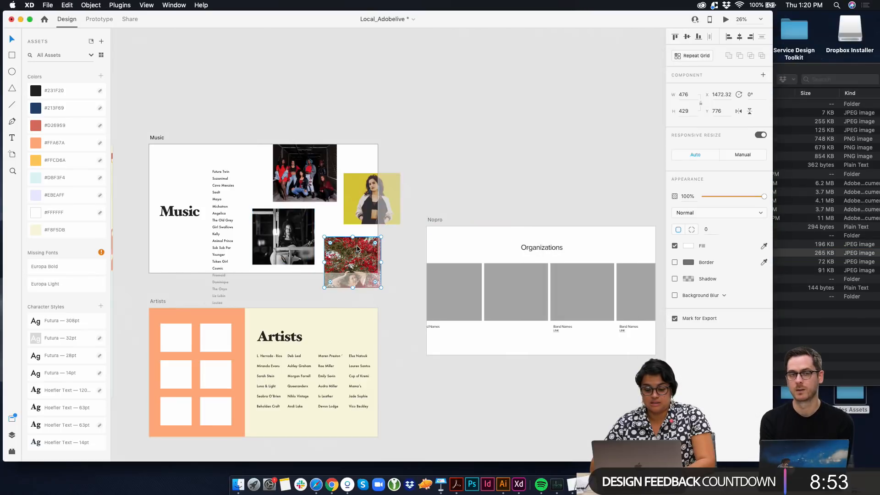
Raise the yellow portrait and swap the red-flower photo with the group photo, placing the group photo at about X 1522, Y 597
{"action": "left_click", "coordinate": [365, 215]}
{"action": "left_click_drag", "start_coordinate": [366, 215], "coordinate": [371, 193]}
{"action": "left_click_drag", "start_coordinate": [360, 239], "coordinate": [359, 216]}
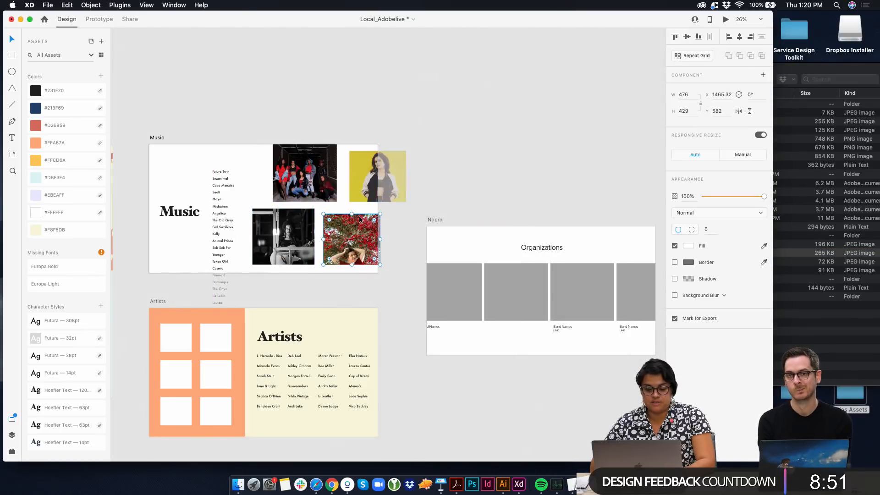
{"action": "left_click_drag", "start_coordinate": [314, 197], "coordinate": [298, 173]}
{"action": "left_click_drag", "start_coordinate": [361, 262], "coordinate": [360, 250]}
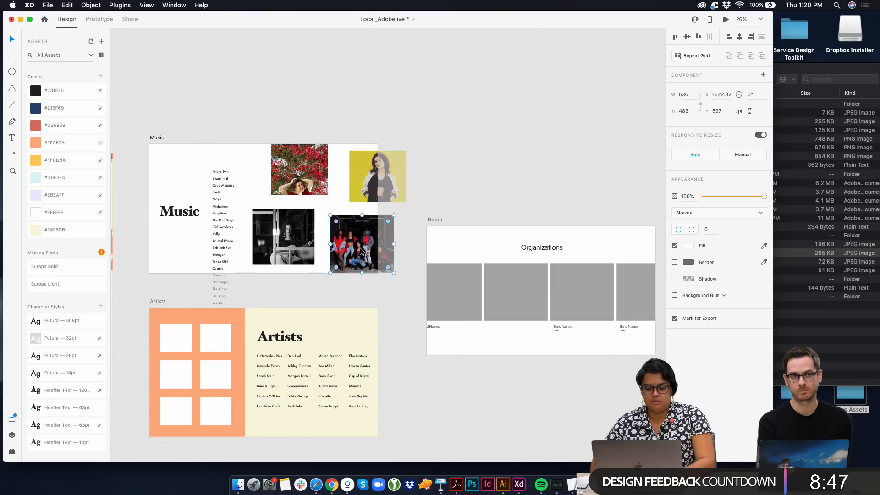
Shift the Music page's guitar photo up, the group photo to about X 1501, Y 641, and the yellow portrait down toward the page's middle
{"action": "left_click_drag", "start_coordinate": [290, 238], "coordinate": [296, 235]}
{"action": "left_click_drag", "start_coordinate": [355, 252], "coordinate": [352, 257]}
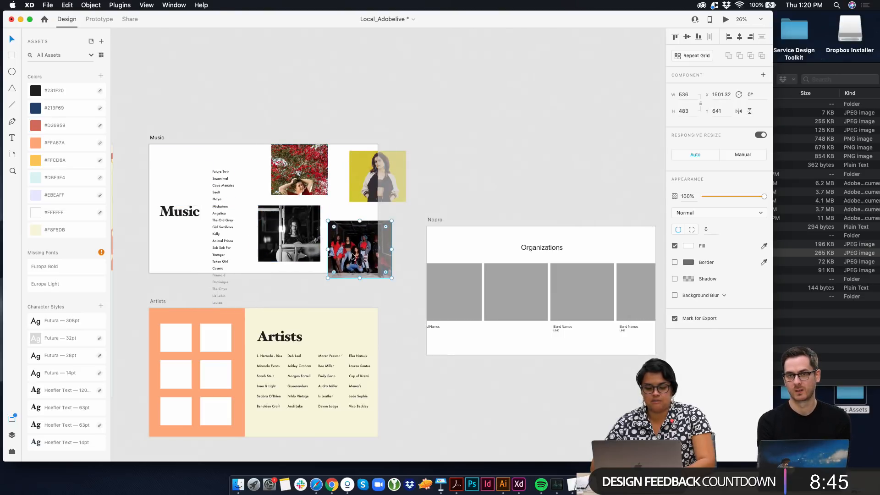
{"action": "left_click_drag", "start_coordinate": [369, 185], "coordinate": [355, 199]}
{"action": "left_click_drag", "start_coordinate": [292, 224], "coordinate": [294, 224]}
{"action": "left_click_drag", "start_coordinate": [292, 185], "coordinate": [292, 190]}
{"action": "scroll", "coordinate": [293, 118], "scroll_direction": "left", "scroll_amount": 3}
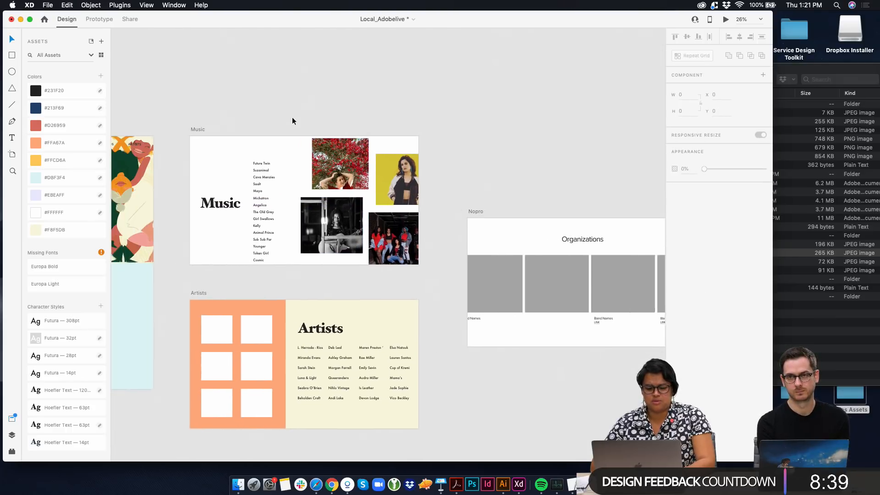
{"action": "key", "text": "super+z"}
{"action": "key", "text": "super+z"}
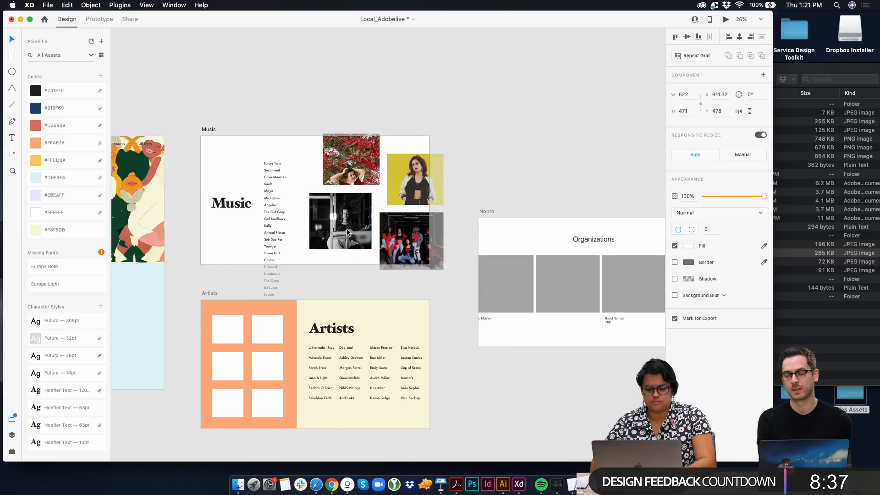
{"action": "left_click", "coordinate": [308, 183]}
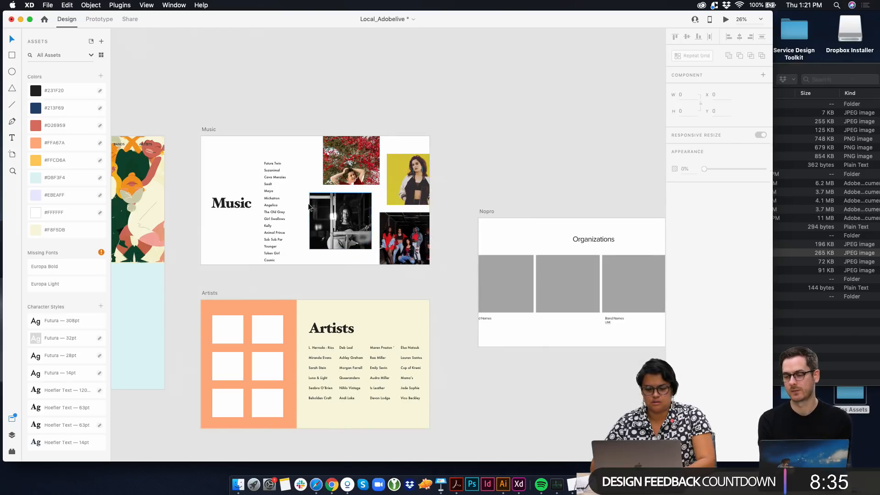
Fill the Music artboard's background with the cream color #F8F5DB
{"action": "scroll", "coordinate": [308, 183], "scroll_direction": "down", "scroll_amount": 3}
{"action": "left_click", "coordinate": [232, 139]}
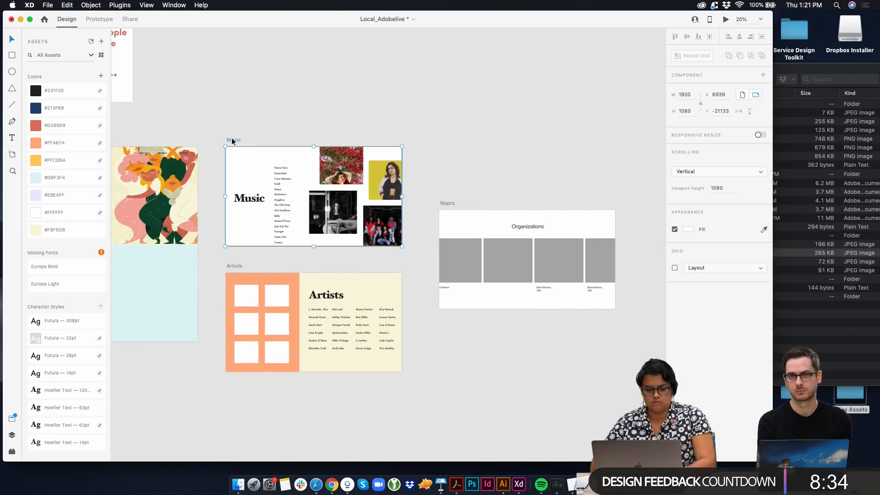
{"action": "left_click", "coordinate": [70, 232]}
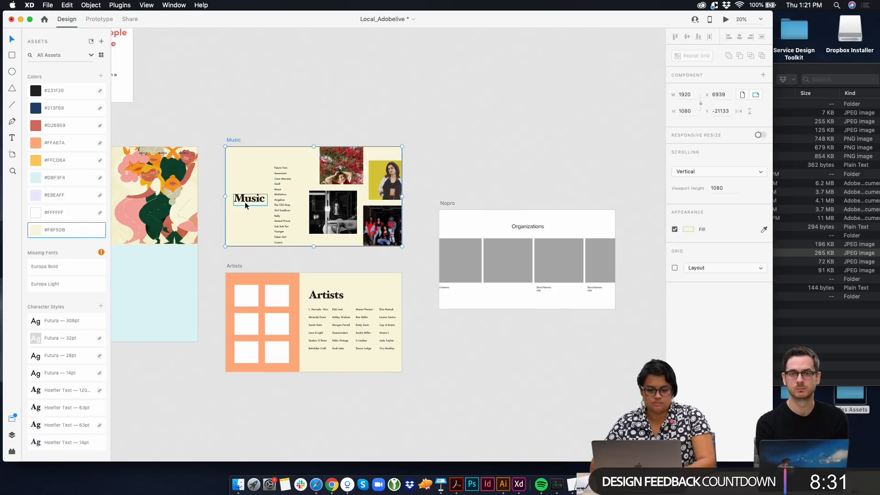
Preview the image files in the Artist Images folder of Tides Assets in Finder
{"action": "left_click", "coordinate": [253, 288]}
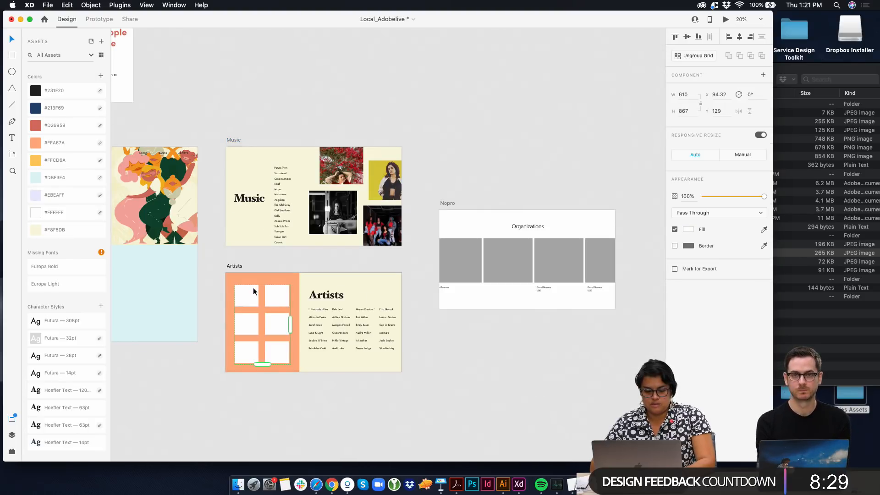
{"action": "left_click", "coordinate": [820, 192]}
{"action": "left_click", "coordinate": [662, 112]}
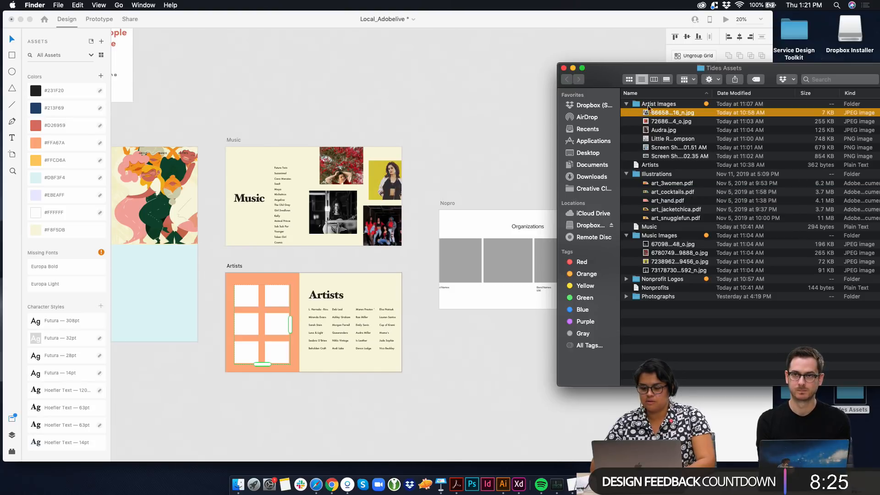
{"action": "key", "text": "space"}
{"action": "left_click", "coordinate": [667, 130]}
{"action": "key", "text": "space"}
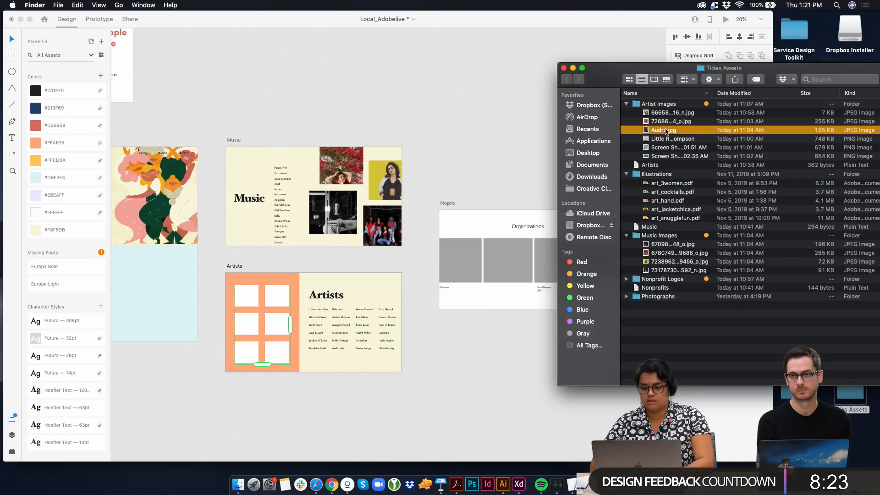
{"action": "left_click", "coordinate": [666, 139]}
{"action": "key", "text": "space"}
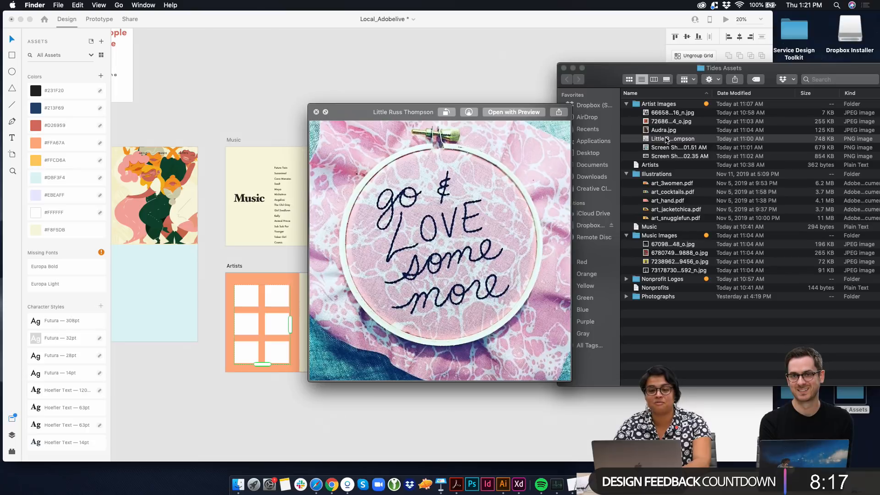
{"action": "key", "text": "Down"}
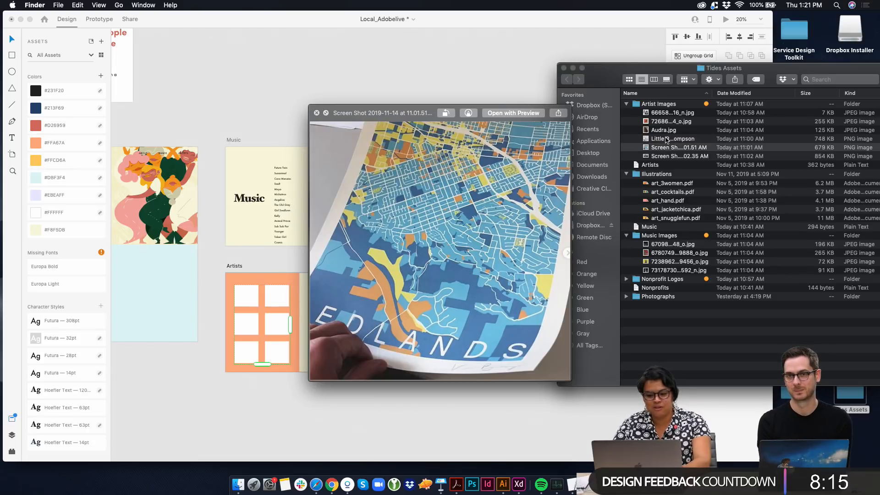
{"action": "key", "text": "Up"}
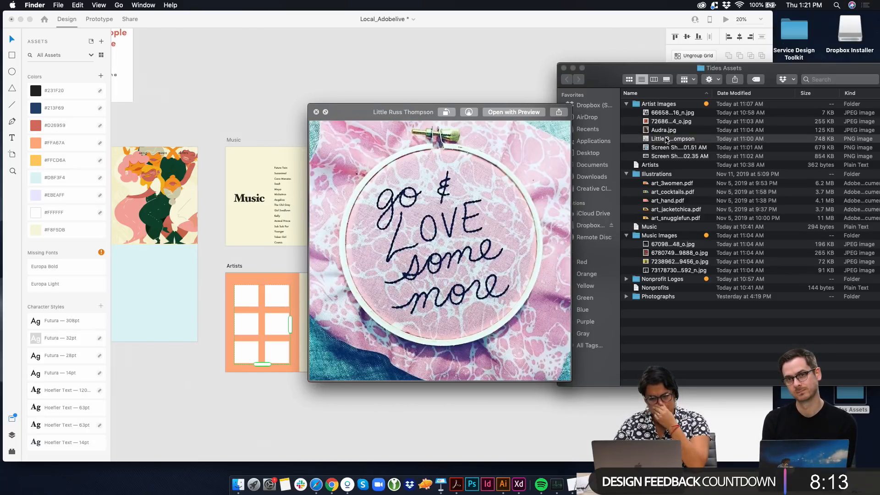
{"action": "key", "text": "Down"}
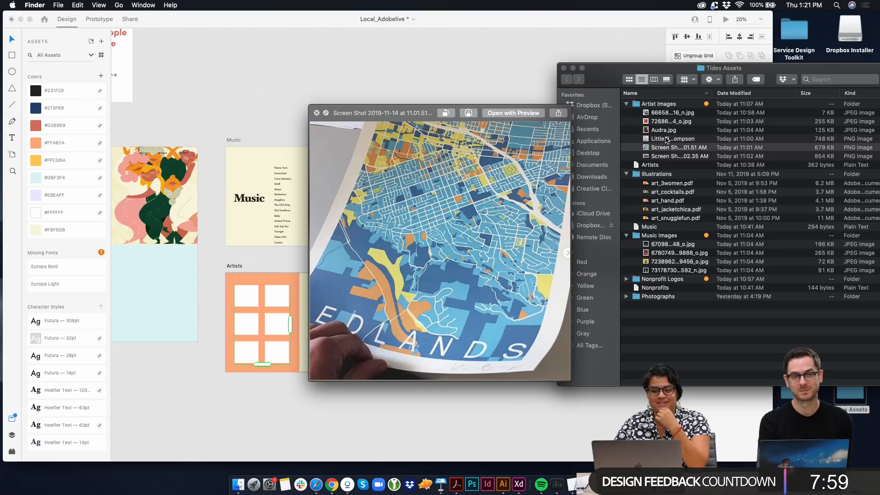
{"action": "key", "text": "Down"}
{"action": "key", "text": "space"}
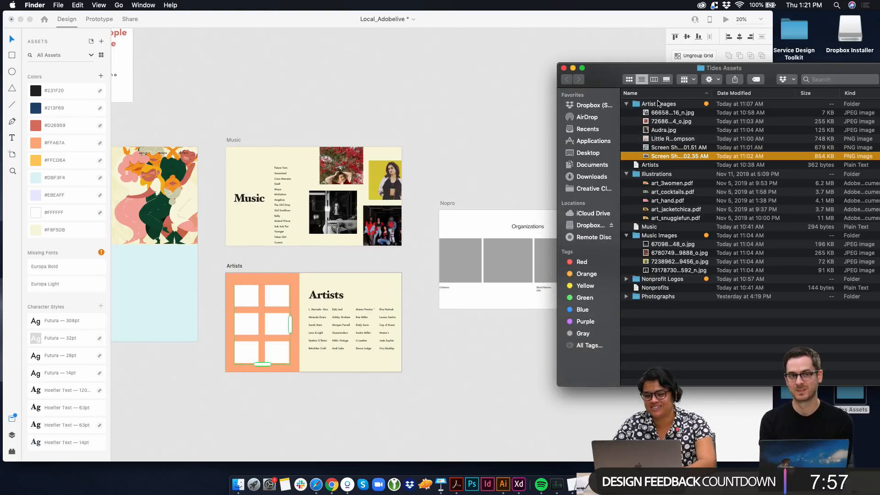
Fill the Artists page's six-tile repeat grid with all six files from the Artist Images folder
{"action": "left_click_drag", "start_coordinate": [246, 301], "coordinate": [247, 299]}
{"action": "left_click", "coordinate": [665, 114]}
{"action": "left_click", "coordinate": [666, 155], "text": "shift"}
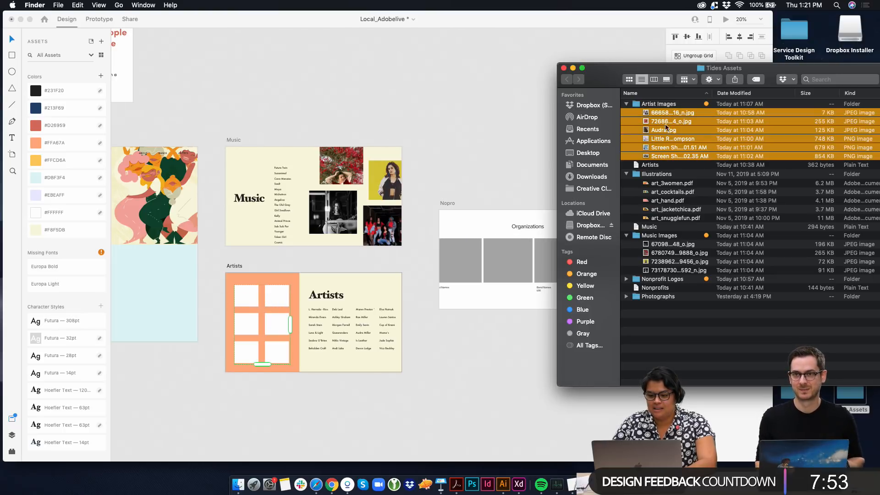
{"action": "left_click_drag", "start_coordinate": [665, 155], "coordinate": [237, 293]}
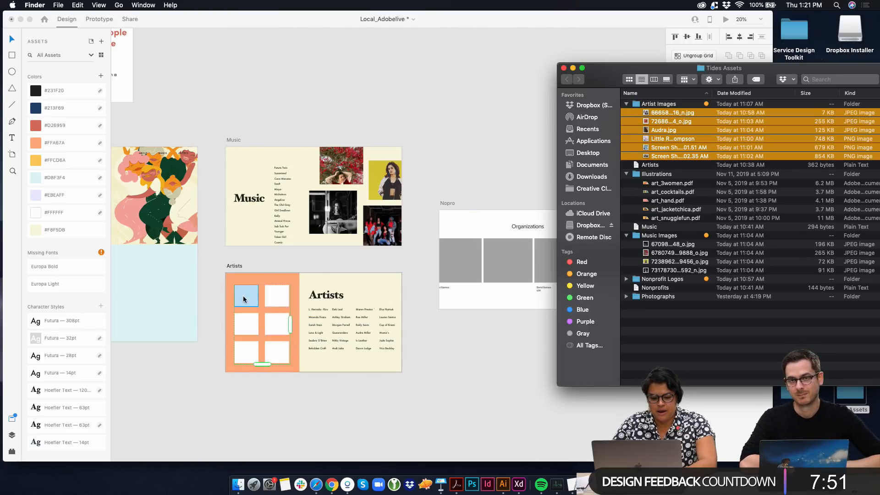
{"action": "left_click", "coordinate": [282, 301]}
{"action": "left_click", "coordinate": [281, 297]}
{"action": "scroll", "coordinate": [282, 294], "scroll_direction": "up", "scroll_amount": 10}
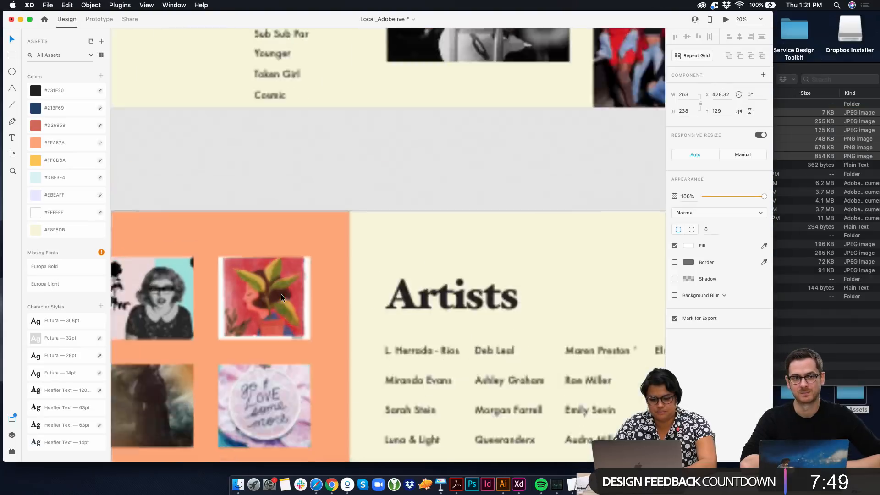
{"action": "scroll", "coordinate": [365, 285], "scroll_direction": "down", "scroll_amount": 6}
{"action": "left_click", "coordinate": [416, 278]}
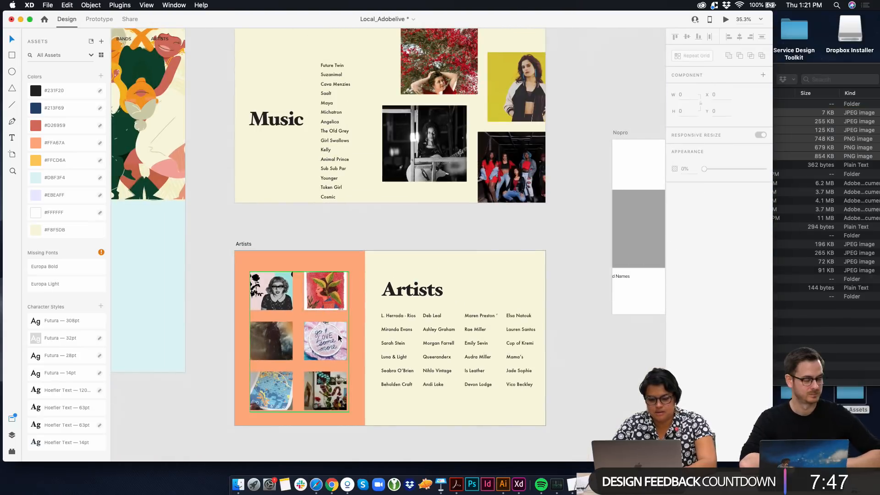
Move the Nopro artboard closer to the Music and Artists pages, at about X 9077, Y -20484
{"action": "scroll", "coordinate": [434, 355], "scroll_direction": "down", "scroll_amount": 1}
{"action": "scroll", "coordinate": [435, 354], "scroll_direction": "right", "scroll_amount": 2}
{"action": "scroll", "coordinate": [435, 353], "scroll_direction": "down", "scroll_amount": 2}
{"action": "scroll", "coordinate": [435, 353], "scroll_direction": "left", "scroll_amount": 1}
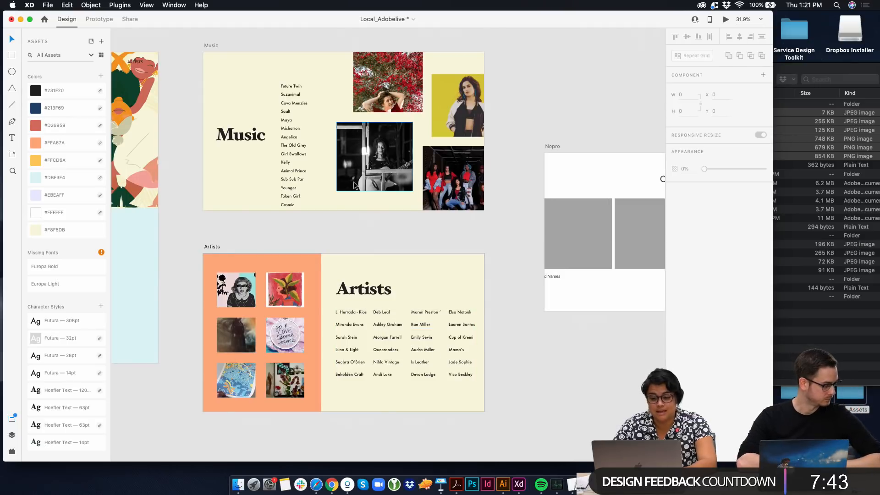
{"action": "scroll", "coordinate": [356, 186], "scroll_direction": "down", "scroll_amount": 1}
{"action": "scroll", "coordinate": [282, 209], "scroll_direction": "down", "scroll_amount": 3}
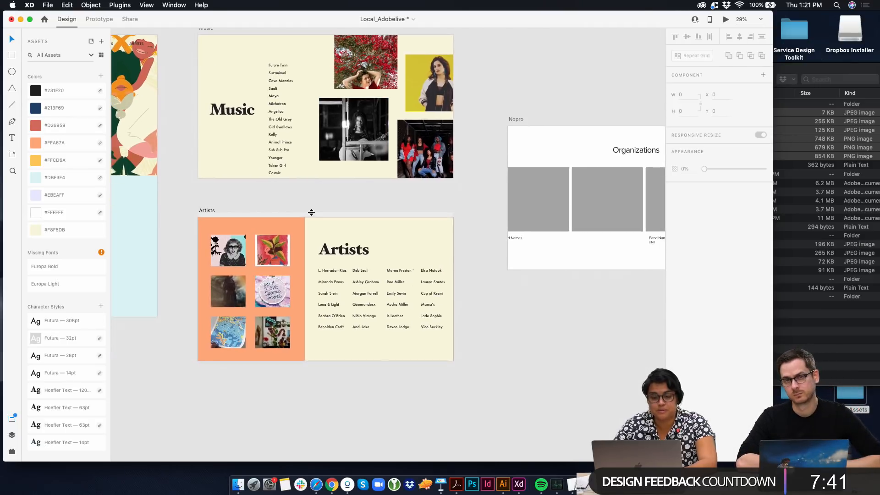
{"action": "left_click", "coordinate": [265, 221]}
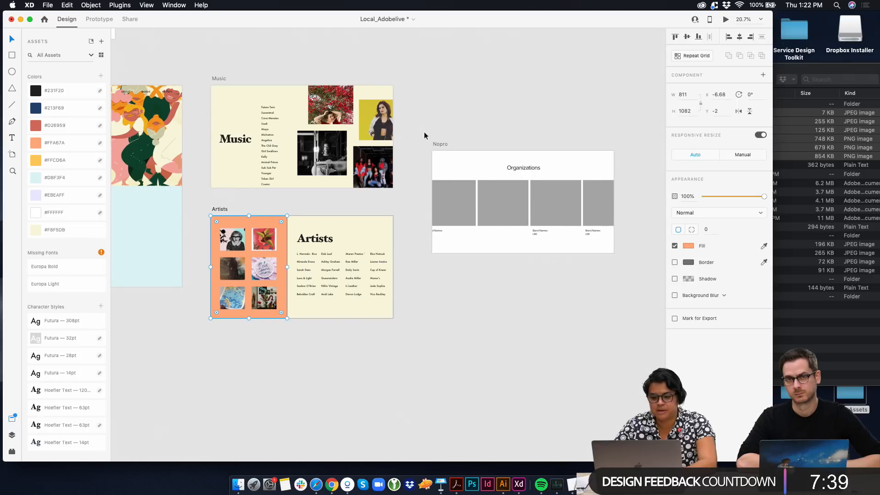
{"action": "left_click_drag", "start_coordinate": [438, 143], "coordinate": [423, 135]}
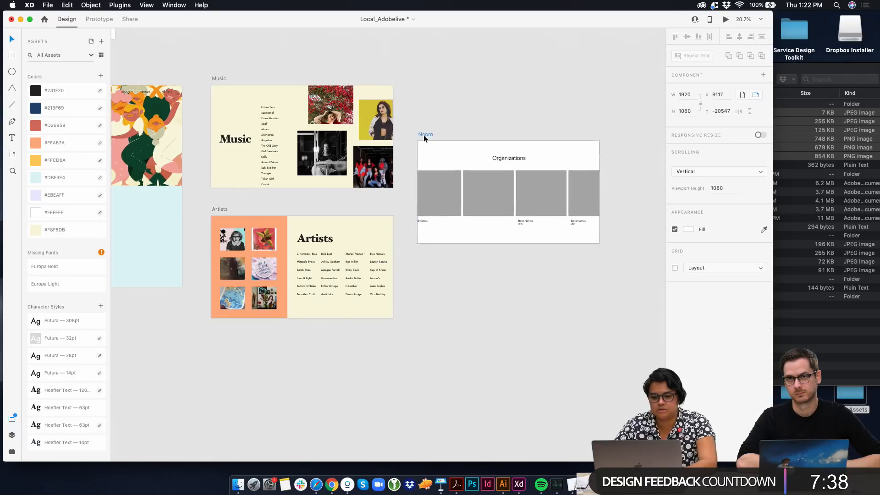
Shrink the first organization tile to about 378 × 418 and place it at about X 35, Y 252 inside the Nopro artboard
{"action": "left_click", "coordinate": [780, 186]}
{"action": "left_click", "coordinate": [426, 229]}
{"action": "left_click", "coordinate": [419, 226]}
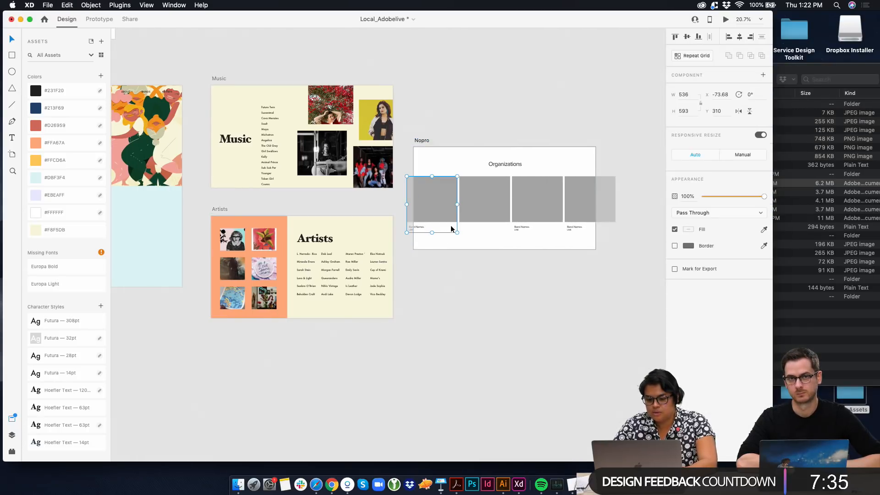
{"action": "scroll", "coordinate": [443, 227], "scroll_direction": "up", "scroll_amount": 3}
{"action": "left_click", "coordinate": [414, 224]}
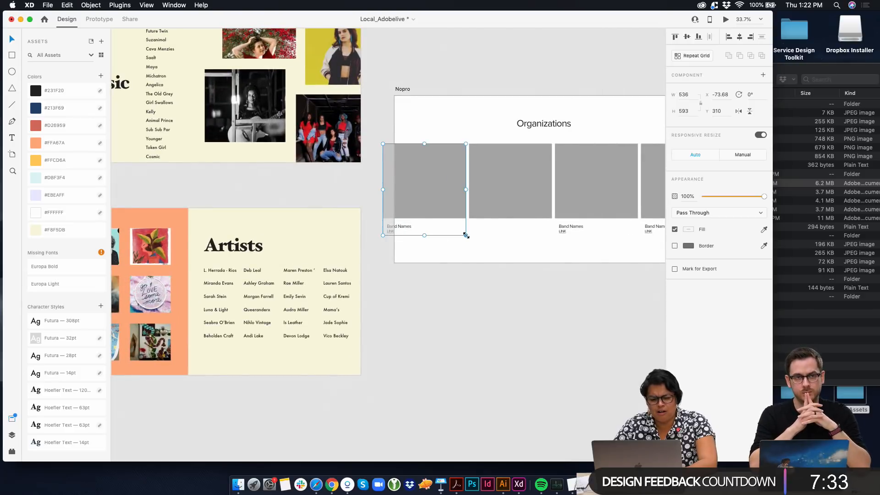
{"action": "left_click_drag", "start_coordinate": [466, 235], "coordinate": [440, 232]}
{"action": "left_click_drag", "start_coordinate": [435, 187], "coordinate": [448, 169]}
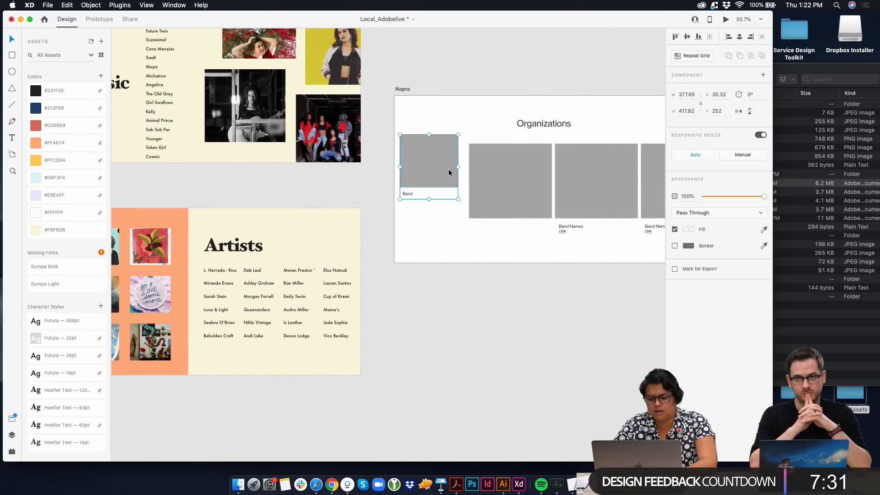
Delete the Organizations heading and the other three placeholder tiles from the Nopro artboard
{"action": "left_click_drag", "start_coordinate": [553, 125], "coordinate": [500, 117]}
{"action": "key", "text": "Delete"}
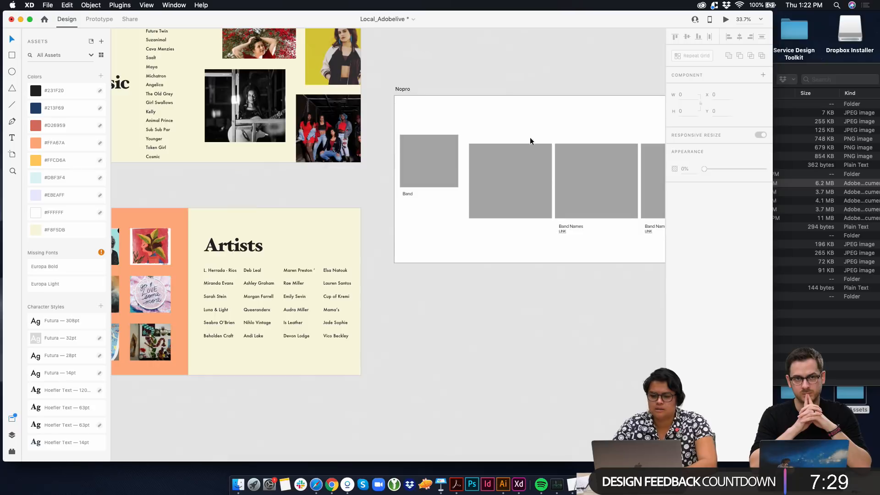
{"action": "scroll", "coordinate": [529, 152], "scroll_direction": "right", "scroll_amount": 2}
{"action": "scroll", "coordinate": [529, 152], "scroll_direction": "down", "scroll_amount": 1}
{"action": "left_click_drag", "start_coordinate": [444, 115], "coordinate": [620, 196]}
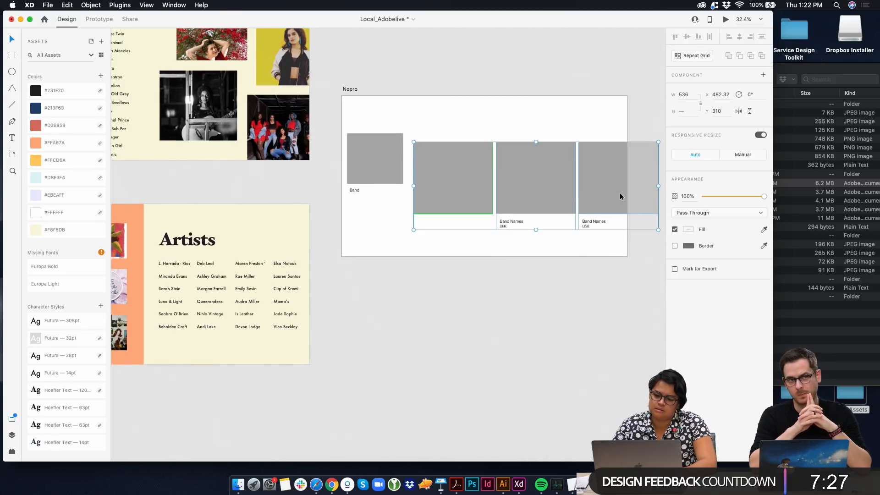
{"action": "key", "text": "Delete"}
Place the remaining tile at about X 53, Y 122 and repeat it into a grid of four columns and two rows
{"action": "left_click_drag", "start_coordinate": [353, 160], "coordinate": [585, 143]}
{"action": "left_click", "coordinate": [693, 57]}
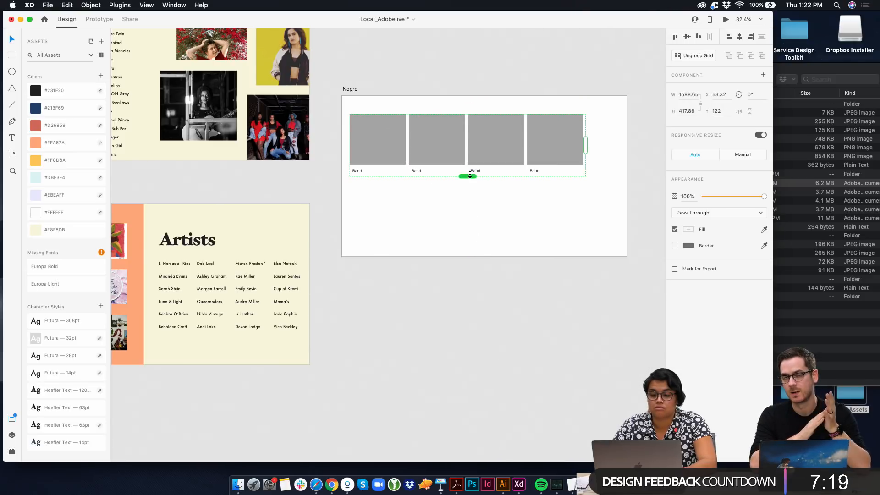
{"action": "left_click_drag", "start_coordinate": [467, 177], "coordinate": [469, 243]}
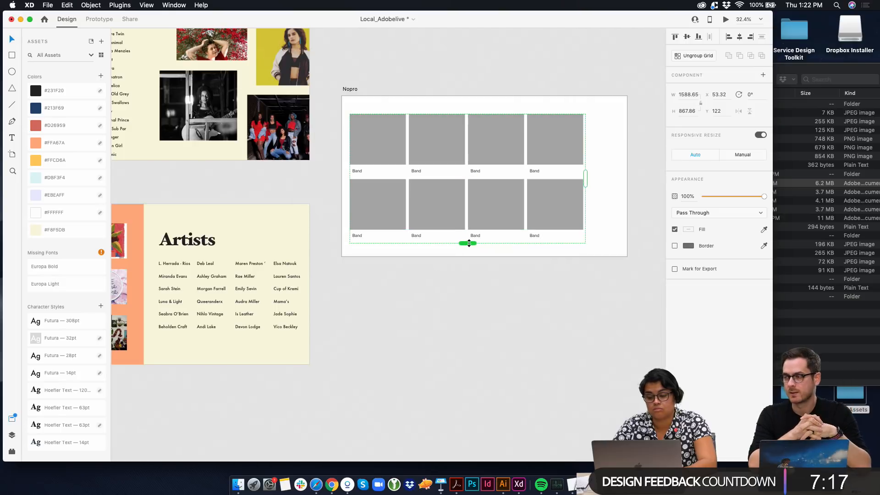
Populate the Nopro grid's tile labels with the organization names from the Nonprofits text file
{"action": "double_click", "coordinate": [356, 171]}
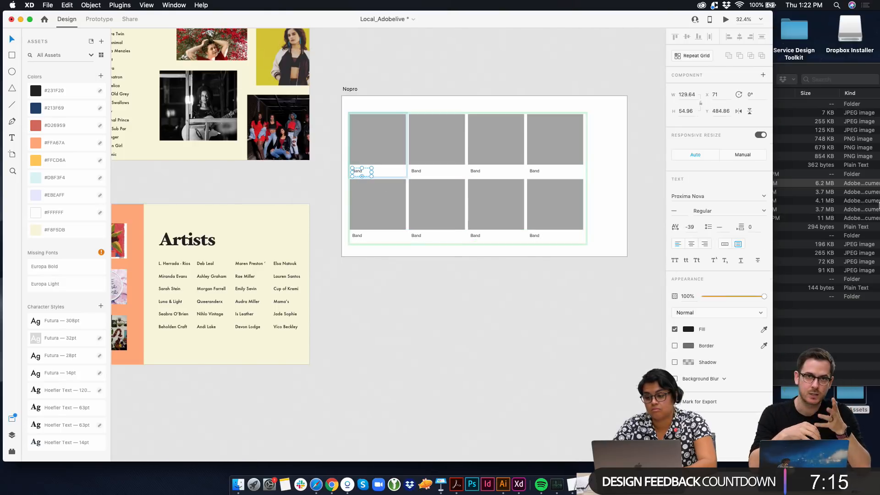
{"action": "left_click", "coordinate": [873, 202]}
{"action": "left_click", "coordinate": [670, 281]}
{"action": "left_click", "coordinate": [654, 289]}
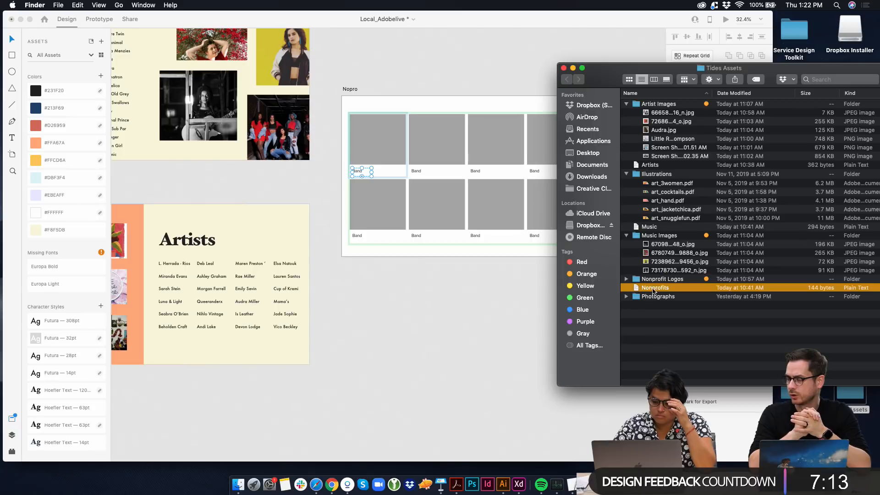
{"action": "left_click_drag", "start_coordinate": [365, 171], "coordinate": [362, 168]}
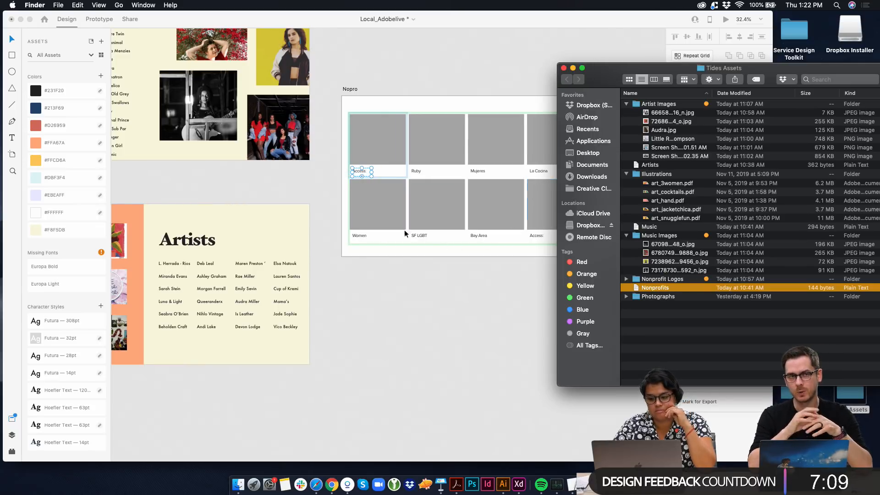
{"action": "left_click", "coordinate": [409, 284]}
Apply the Futura 14pt character style to the organization labels in the Nopro grid
{"action": "left_click", "coordinate": [419, 235]}
{"action": "scroll", "coordinate": [415, 225], "scroll_direction": "up", "scroll_amount": 10}
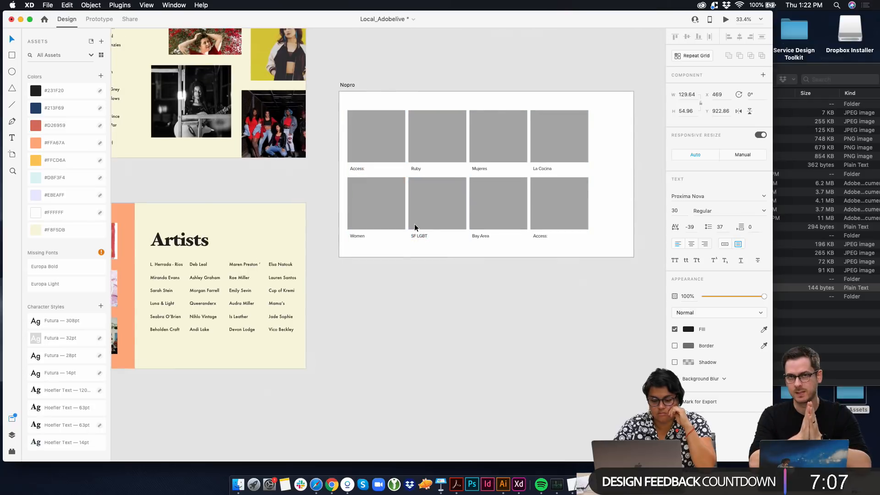
{"action": "scroll", "coordinate": [431, 259], "scroll_direction": "up", "scroll_amount": 3}
{"action": "left_click", "coordinate": [204, 175]}
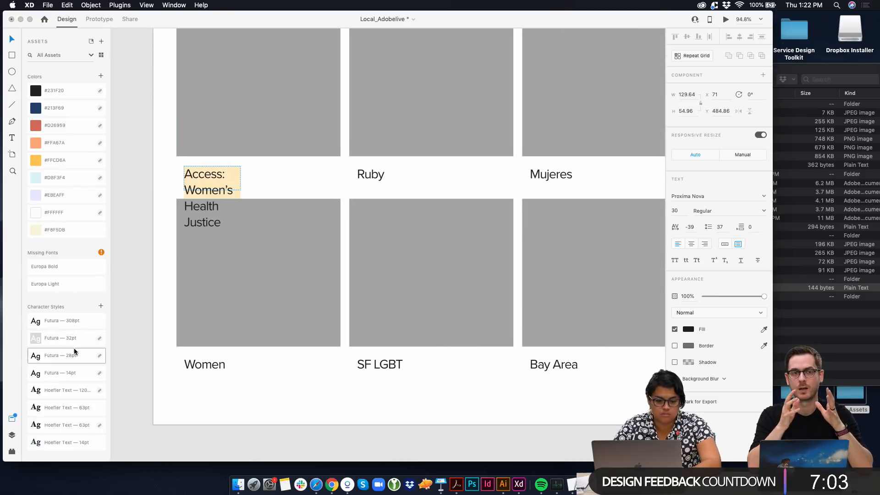
{"action": "left_click", "coordinate": [78, 372]}
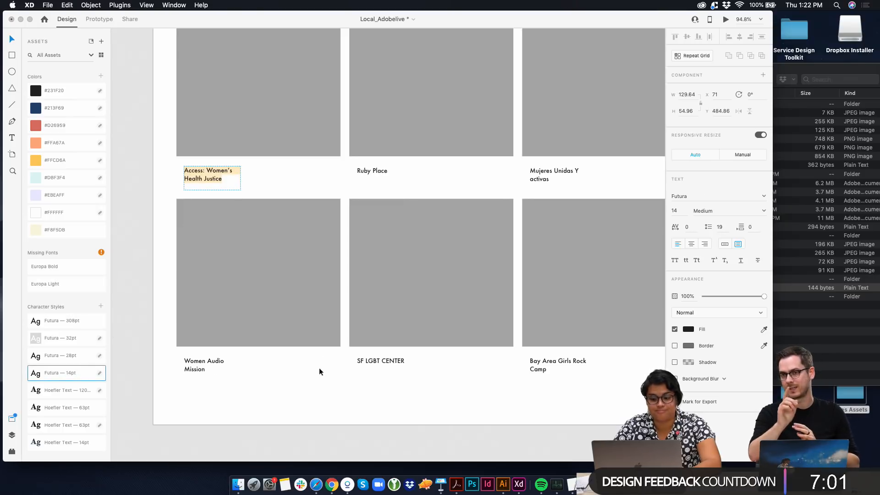
Widen the organization label text boxes in the Nopro grid to fit each name on one line, and reduce their height
{"action": "left_click", "coordinate": [235, 176]}
{"action": "left_click_drag", "start_coordinate": [240, 178], "coordinate": [286, 177]}
{"action": "left_click_drag", "start_coordinate": [235, 189], "coordinate": [236, 178]}
{"action": "left_click", "coordinate": [253, 188]}
{"action": "scroll", "coordinate": [253, 188], "scroll_direction": "up", "scroll_amount": 1}
{"action": "scroll", "coordinate": [253, 186], "scroll_direction": "up", "scroll_amount": 3}
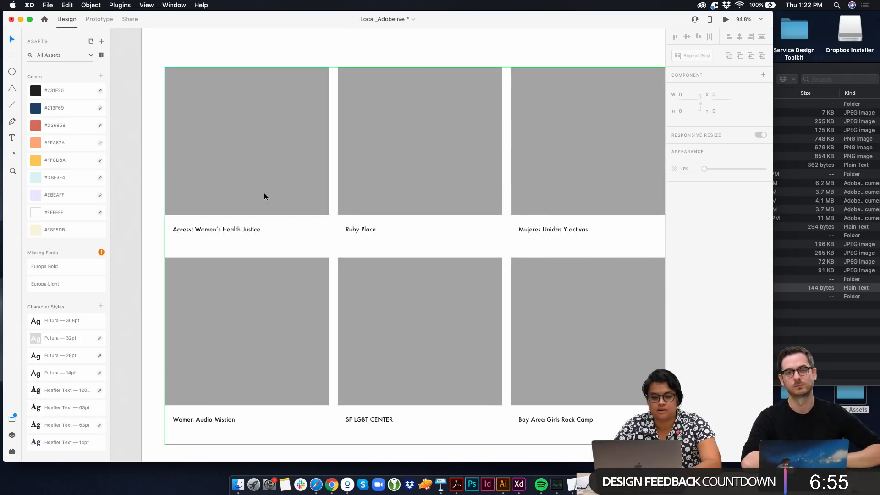
{"action": "scroll", "coordinate": [280, 210], "scroll_direction": "up", "scroll_amount": 3}
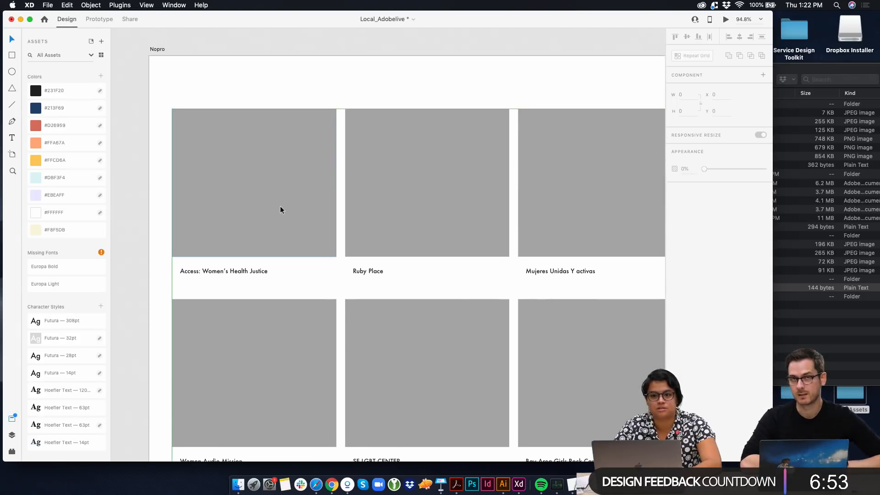
{"action": "scroll", "coordinate": [280, 209], "scroll_direction": "right", "scroll_amount": 1}
{"action": "scroll", "coordinate": [281, 210], "scroll_direction": "up", "scroll_amount": 1}
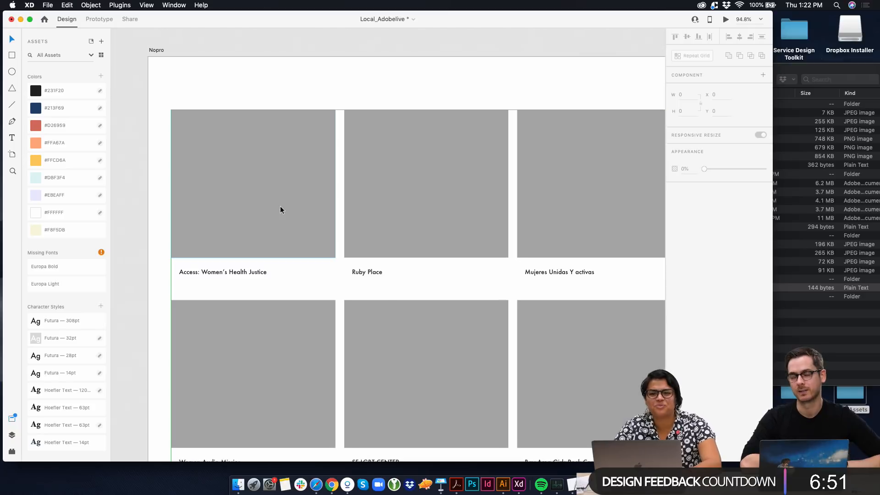
{"action": "scroll", "coordinate": [280, 209], "scroll_direction": "up", "scroll_amount": 1}
{"action": "scroll", "coordinate": [373, 220], "scroll_direction": "right", "scroll_amount": 1}
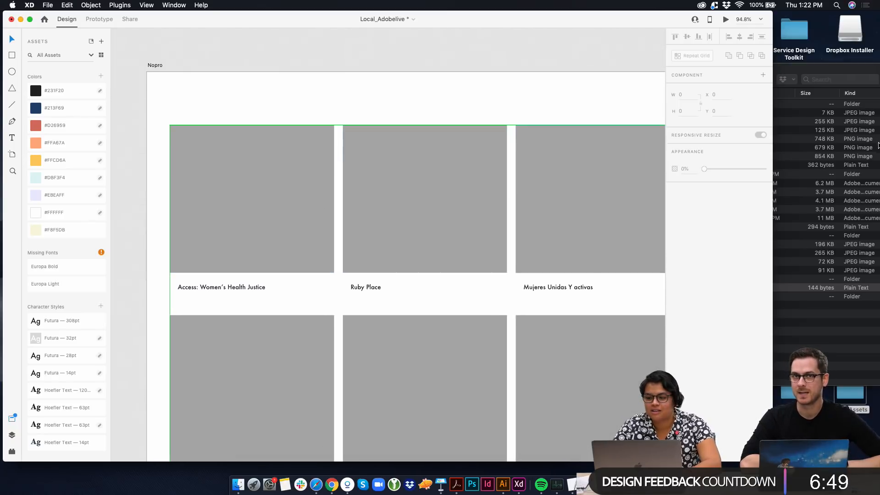
Switch to the Tides Assets folder in Finder, expand Nonprofit Logos and try to place that folder on the first Nopro tile
{"action": "left_click", "coordinate": [797, 139]}
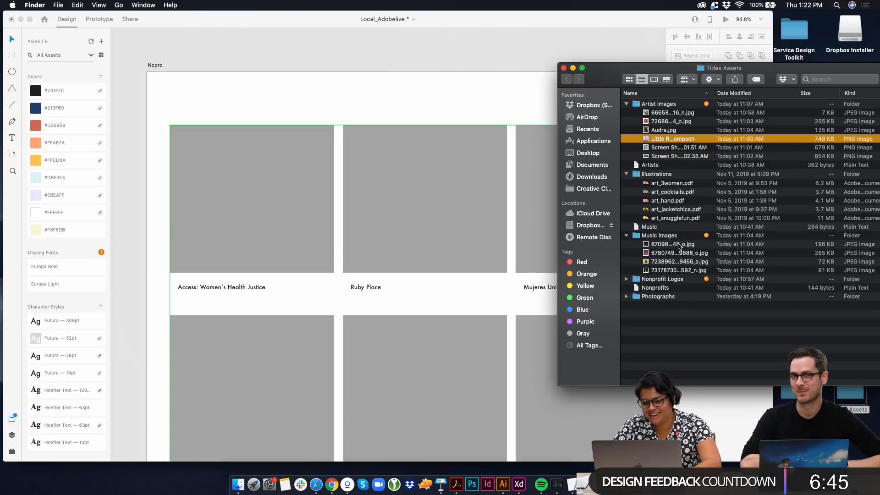
{"action": "left_click", "coordinate": [626, 279]}
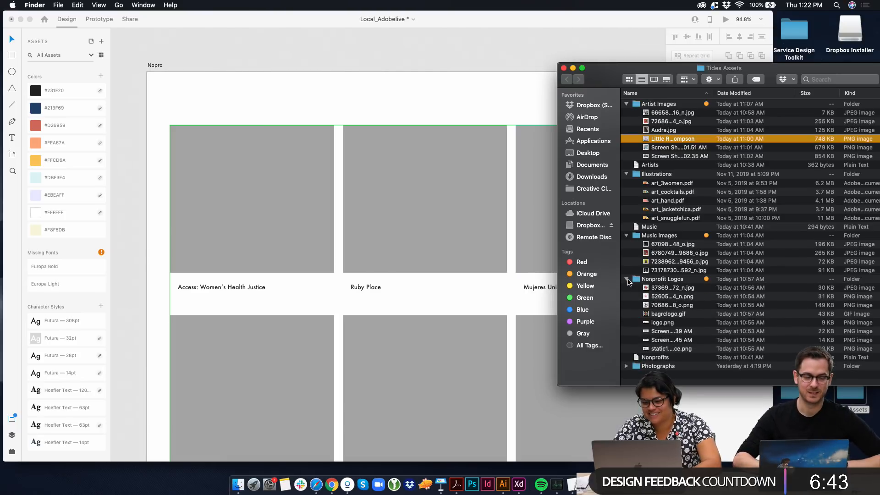
{"action": "left_click_drag", "start_coordinate": [656, 280], "coordinate": [273, 242]}
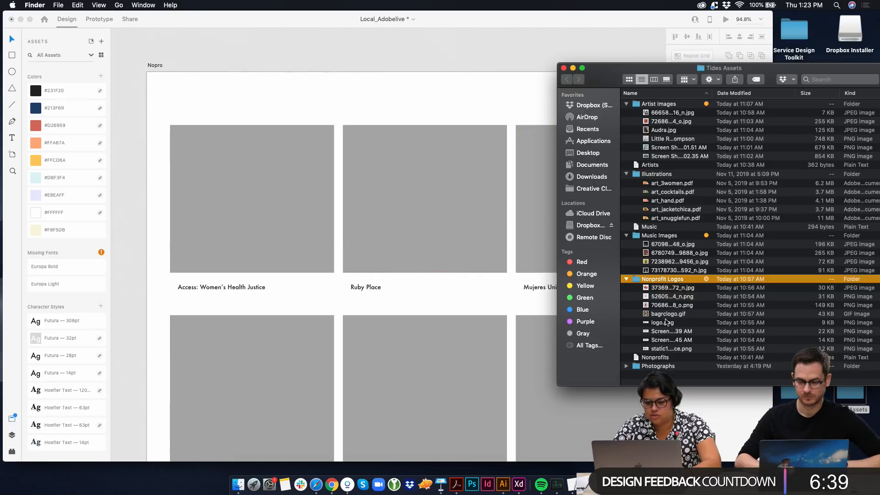
Preview the image files in the Nonprofit Logos folder to check which organization each logo belongs to
{"action": "left_click", "coordinate": [663, 323]}
{"action": "left_click", "coordinate": [663, 347]}
{"action": "key", "text": "space"}
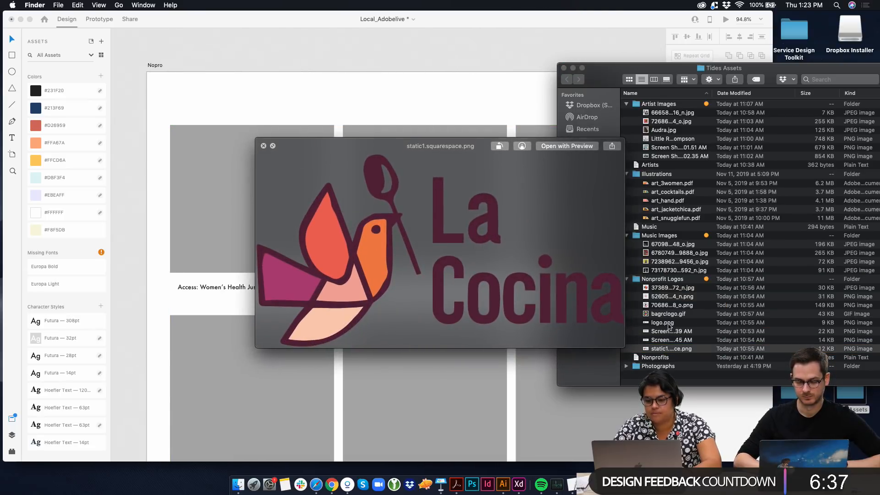
{"action": "left_click", "coordinate": [672, 314]}
{"action": "left_click", "coordinate": [675, 295]}
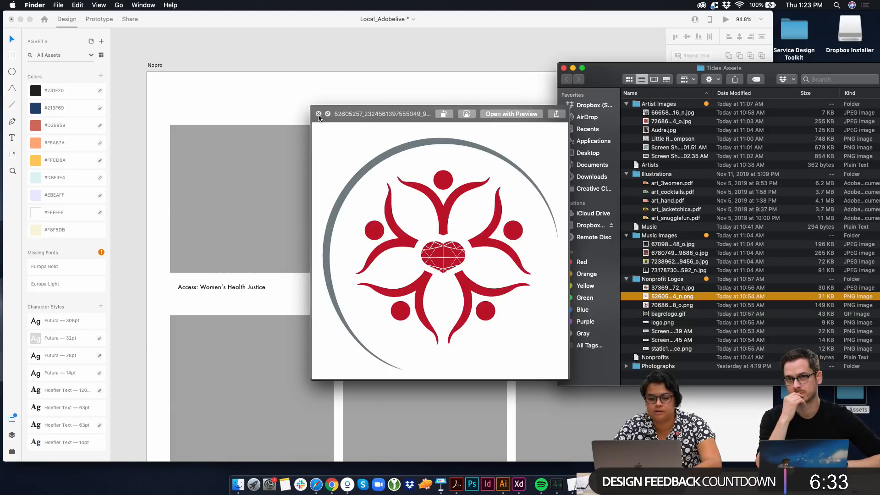
{"action": "left_click", "coordinate": [319, 114]}
Extend the Nopro repeat grid with a fifth column and check the organization names across both rows
{"action": "left_click", "coordinate": [328, 131]}
{"action": "key", "text": "super+0"}
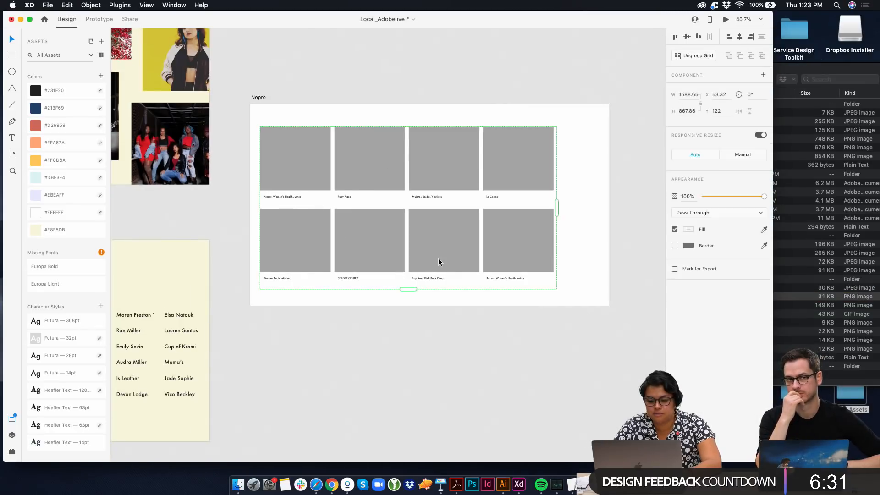
{"action": "left_click_drag", "start_coordinate": [557, 209], "coordinate": [610, 216]}
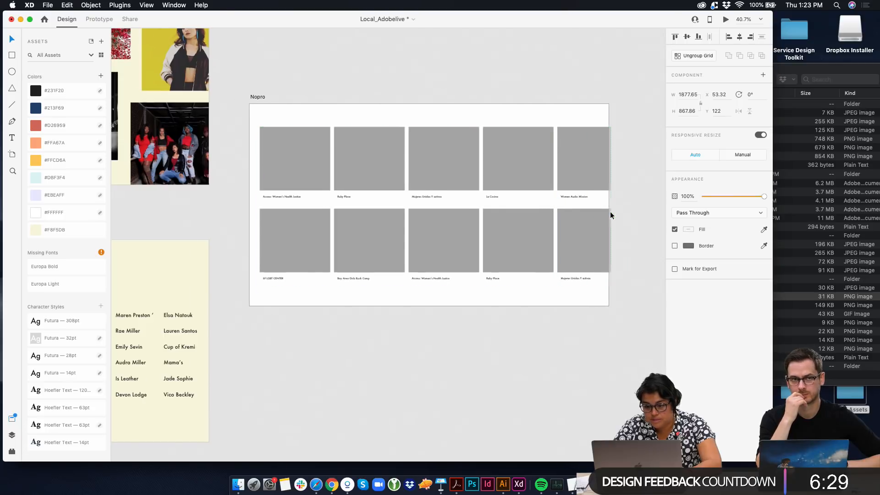
{"action": "scroll", "coordinate": [320, 209], "scroll_direction": "up", "scroll_amount": 5}
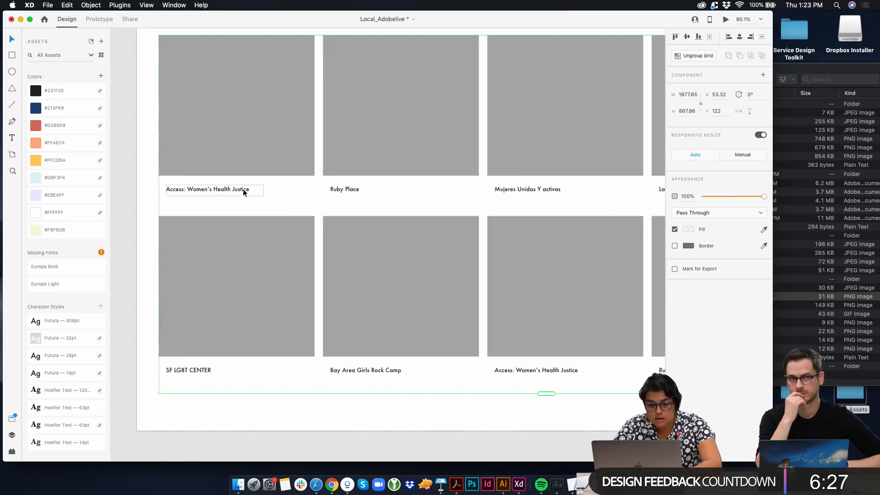
{"action": "scroll", "coordinate": [362, 371], "scroll_direction": "right", "scroll_amount": 5}
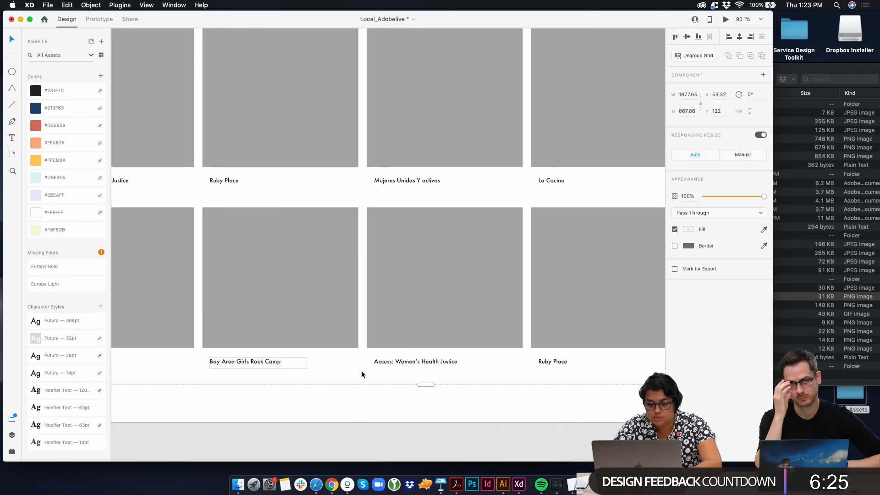
{"action": "scroll", "coordinate": [472, 366], "scroll_direction": "up", "scroll_amount": 1}
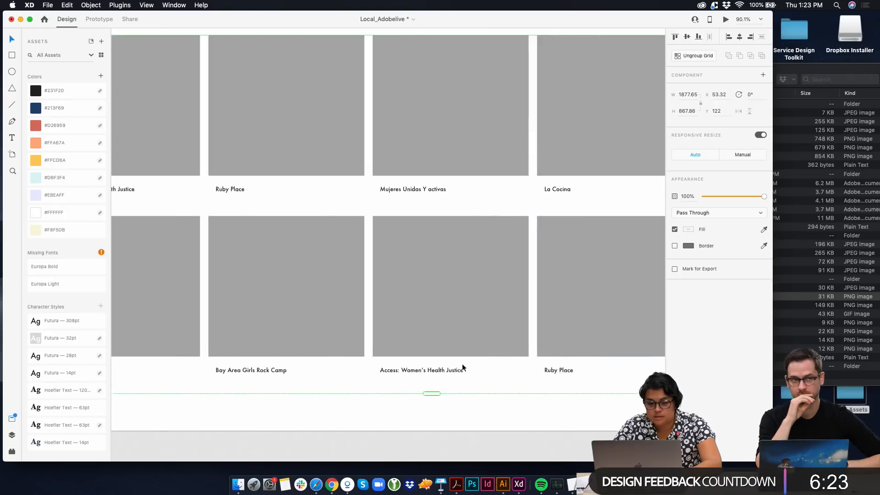
{"action": "scroll", "coordinate": [462, 364], "scroll_direction": "left", "scroll_amount": 6}
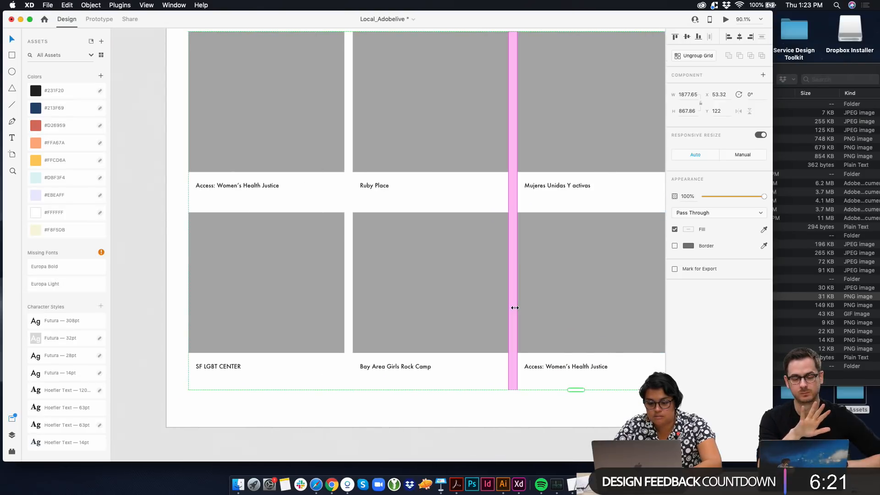
Reduce the Nopro grid to four columns and move it to about X 169, Y 194
{"action": "scroll", "coordinate": [557, 295], "scroll_direction": "down", "scroll_amount": 5}
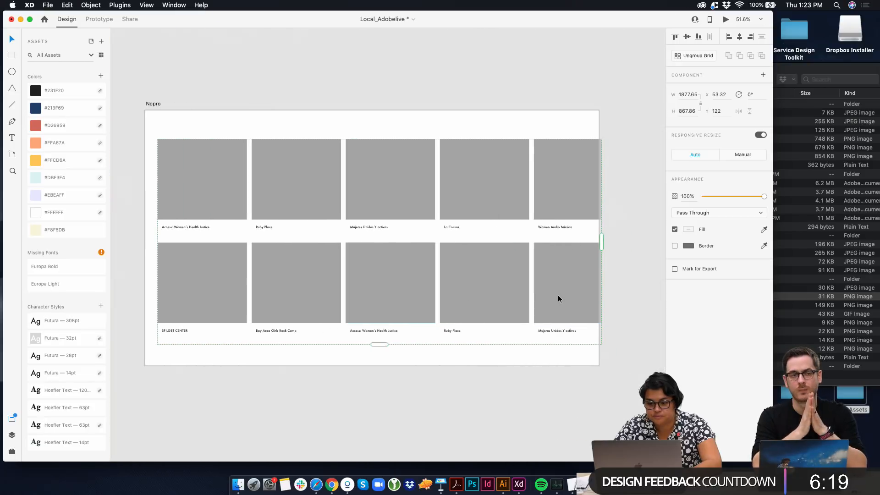
{"action": "scroll", "coordinate": [557, 295], "scroll_direction": "right", "scroll_amount": 1}
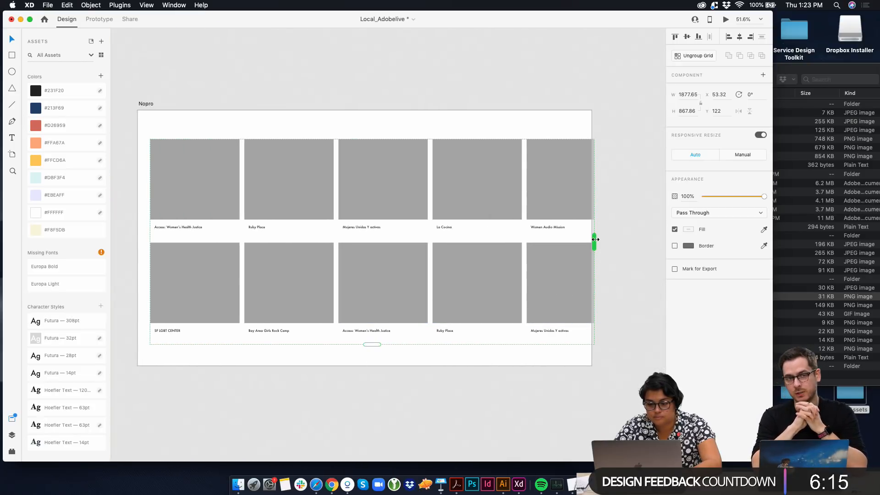
{"action": "left_click_drag", "start_coordinate": [594, 241], "coordinate": [537, 276]}
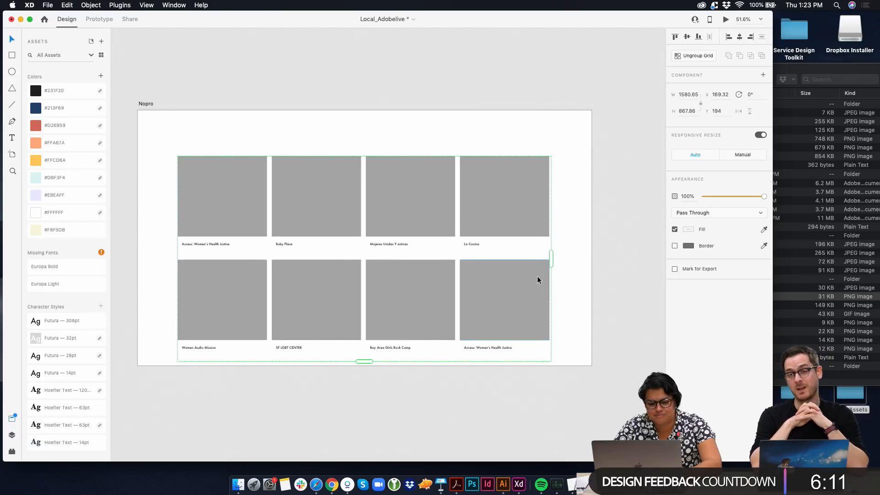
{"action": "left_click", "coordinate": [595, 254]}
Shrink the gray image placeholders in the Nopro grid to about 283 by 254
{"action": "double_click", "coordinate": [423, 209]}
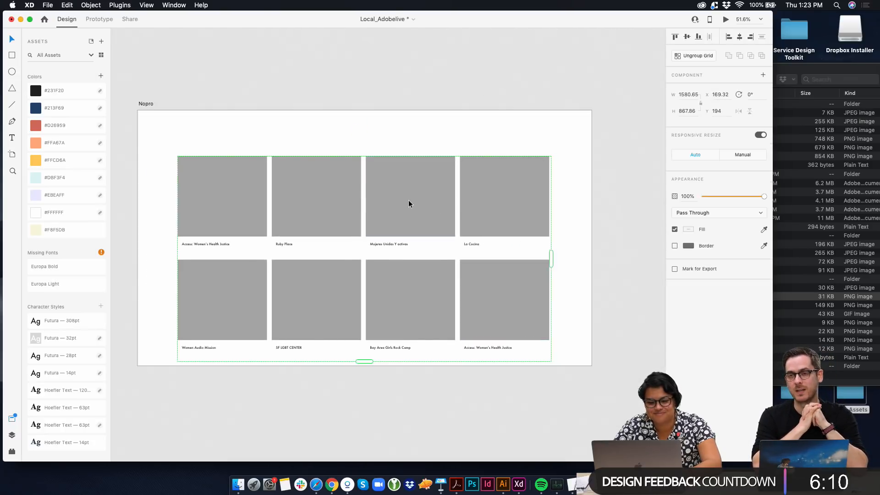
{"action": "left_click", "coordinate": [260, 202]}
{"action": "left_click_drag", "start_coordinate": [266, 238], "coordinate": [247, 216]}
{"action": "left_click", "coordinate": [265, 205]}
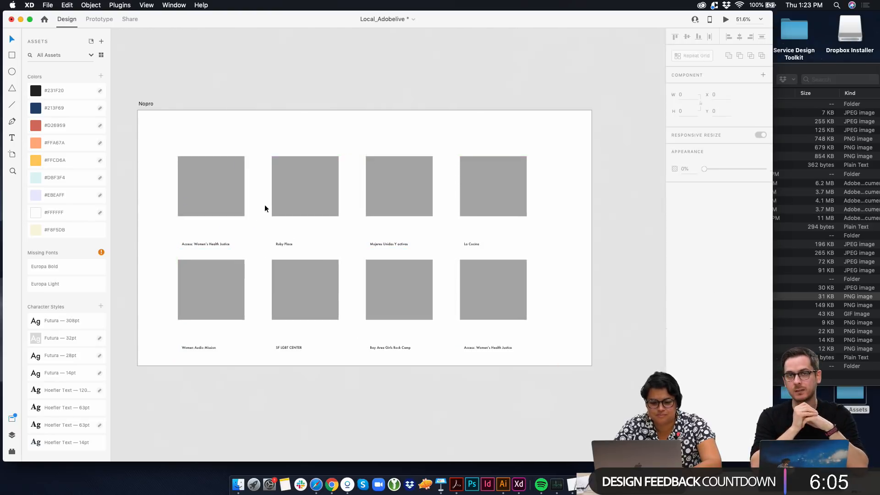
{"action": "left_click", "coordinate": [272, 199]}
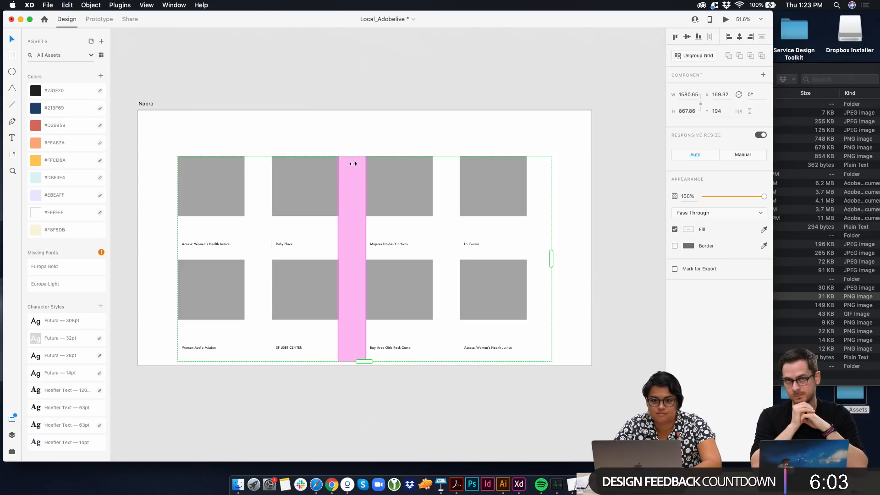
{"action": "left_click", "coordinate": [244, 115]}
Fill the Nopro artboard background with the cream color #F8F5DB
{"action": "scroll", "coordinate": [342, 140], "scroll_direction": "down", "scroll_amount": 5}
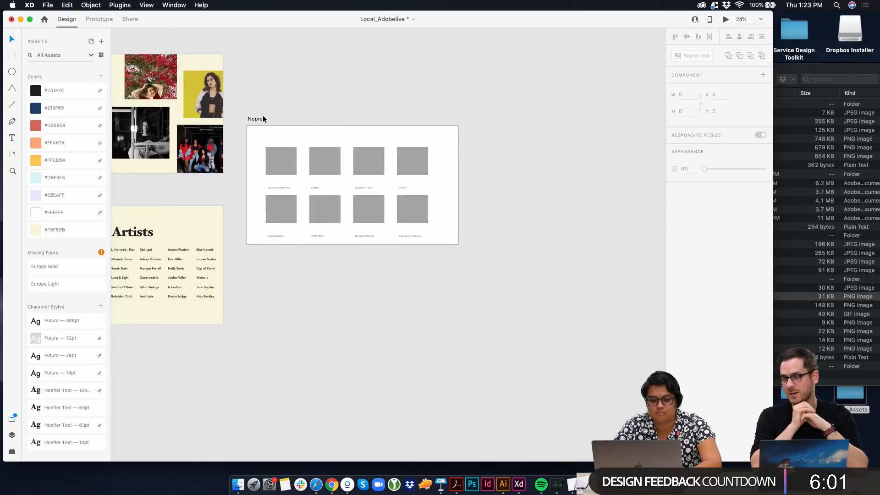
{"action": "left_click", "coordinate": [261, 117]}
{"action": "scroll", "coordinate": [246, 127], "scroll_direction": "left", "scroll_amount": 3}
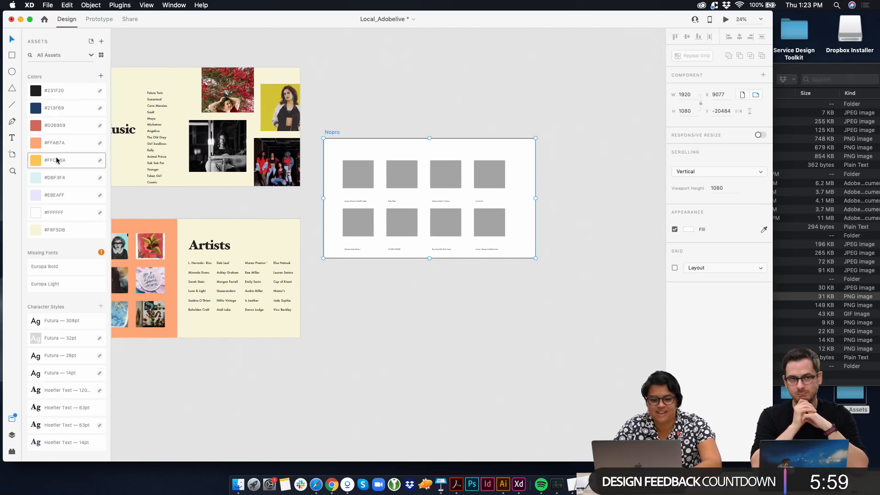
{"action": "left_click", "coordinate": [55, 229]}
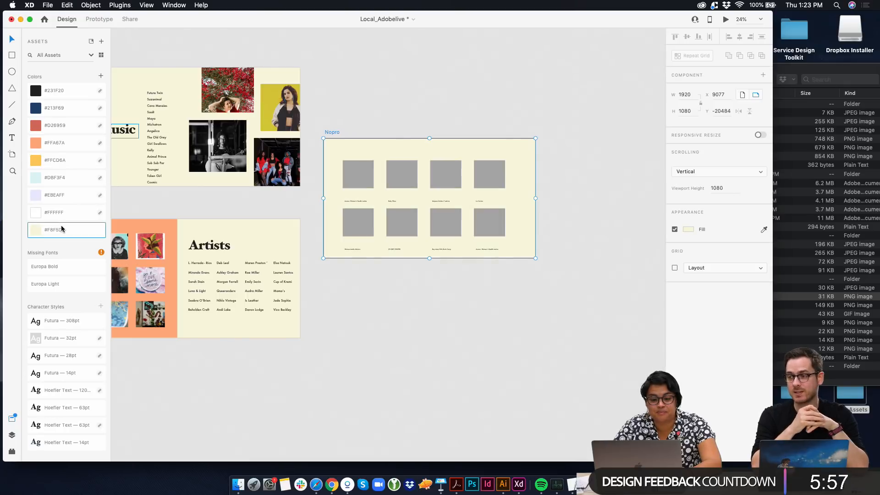
Fill the Nopro grid's placeholders with all eight image files from the Nonprofit Logos folder
{"action": "left_click", "coordinate": [370, 168]}
{"action": "left_click", "coordinate": [835, 176]}
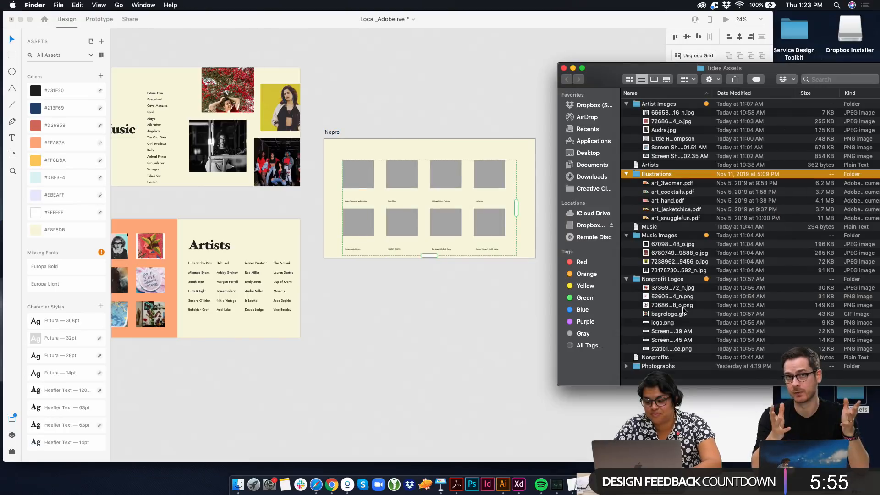
{"action": "left_click", "coordinate": [683, 305]}
{"action": "left_click", "coordinate": [669, 287]}
{"action": "left_click", "coordinate": [665, 279]}
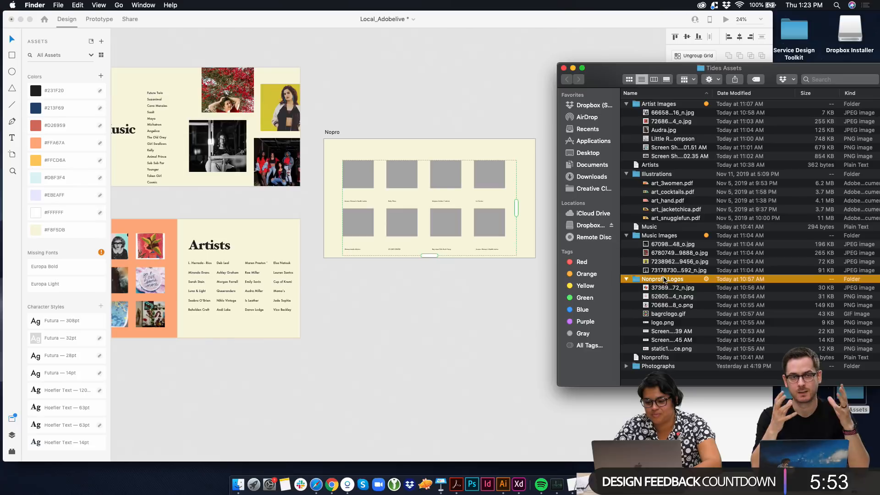
{"action": "left_click", "coordinate": [663, 288]}
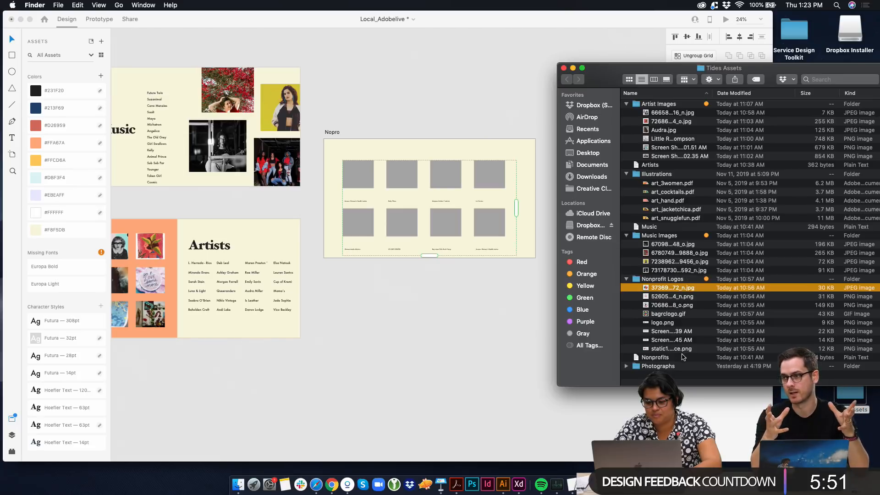
{"action": "left_click", "coordinate": [682, 349], "text": "shift"}
{"action": "left_click_drag", "start_coordinate": [655, 291], "coordinate": [356, 178]}
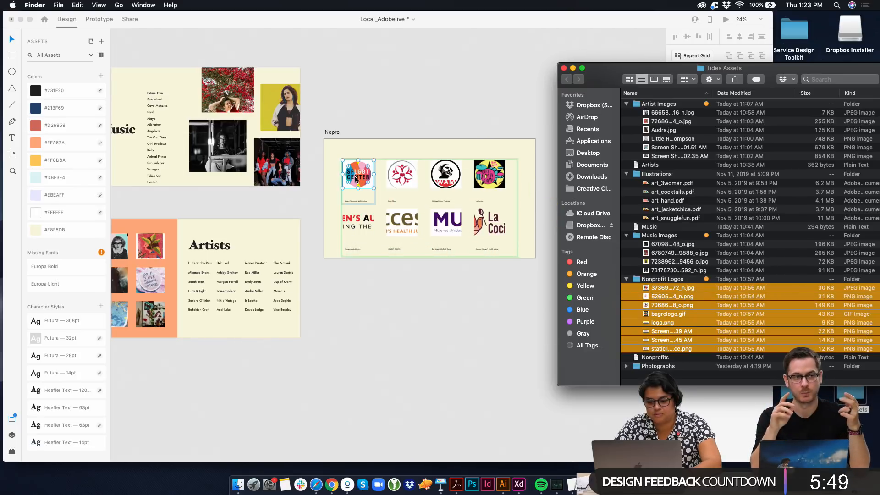
{"action": "left_click", "coordinate": [369, 159]}
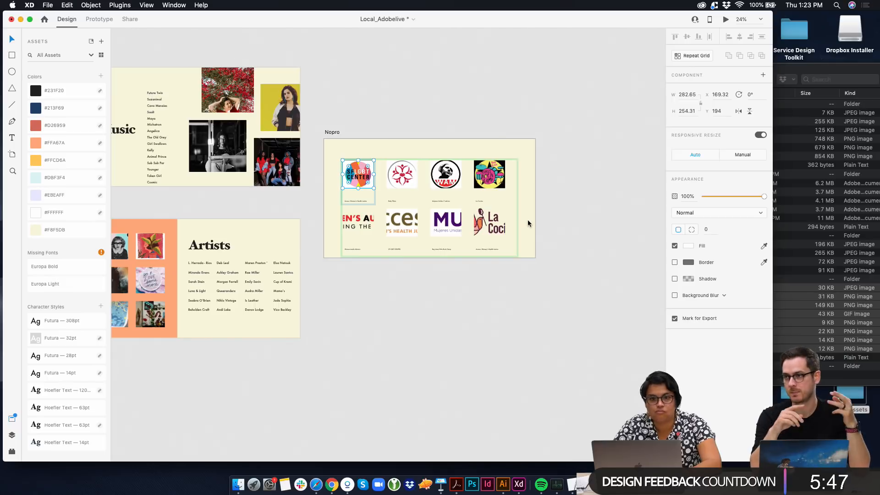
Move the Nopro grid up to about Y 156 and bring its organization labels up close beneath the logos
{"action": "left_click", "coordinate": [529, 223]}
{"action": "left_click", "coordinate": [371, 169]}
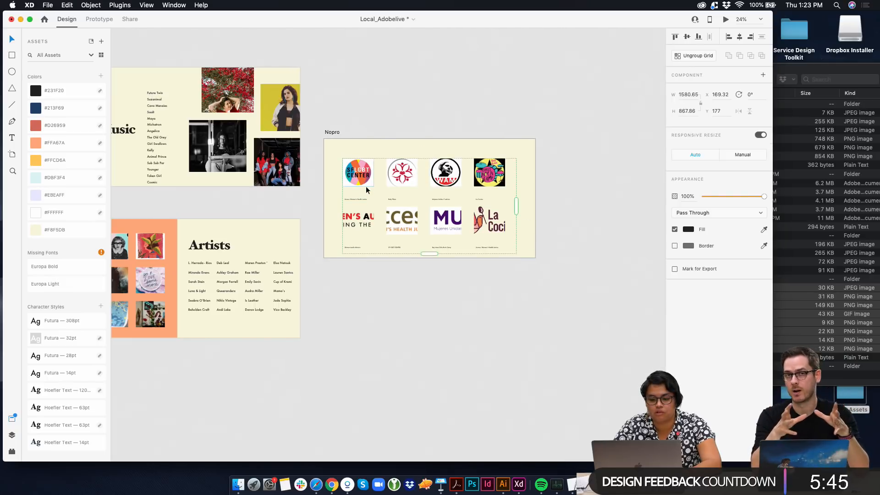
{"action": "scroll", "coordinate": [360, 199], "scroll_direction": "up", "scroll_amount": 5}
{"action": "left_click_drag", "start_coordinate": [360, 199], "coordinate": [359, 158]}
{"action": "double_click", "coordinate": [361, 189]}
Scale down the Access Women's Health Justice logo and center it so it fits within its placeholder in the Nopro grid
{"action": "double_click", "coordinate": [498, 245]}
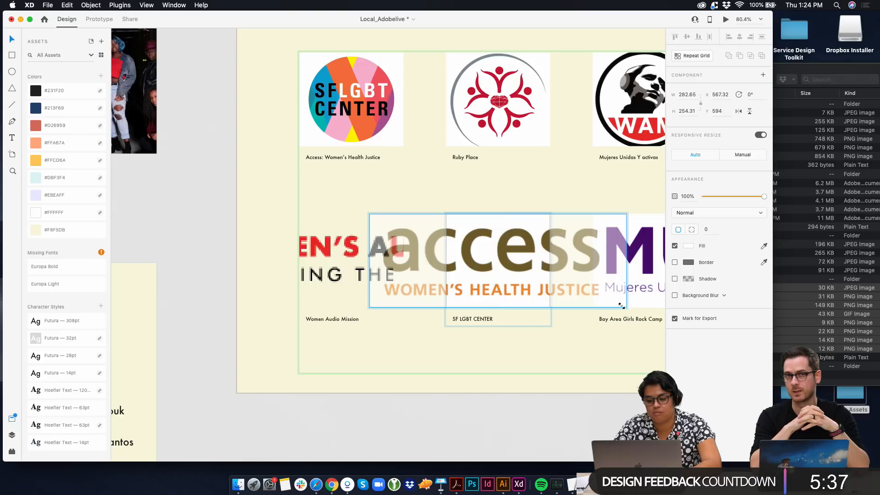
{"action": "left_click_drag", "start_coordinate": [621, 306], "coordinate": [556, 268]}
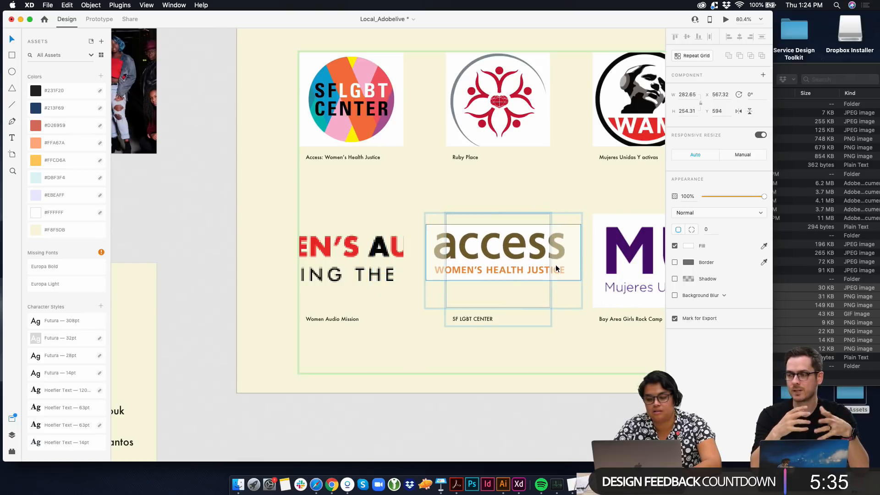
{"action": "left_click", "coordinate": [394, 142]}
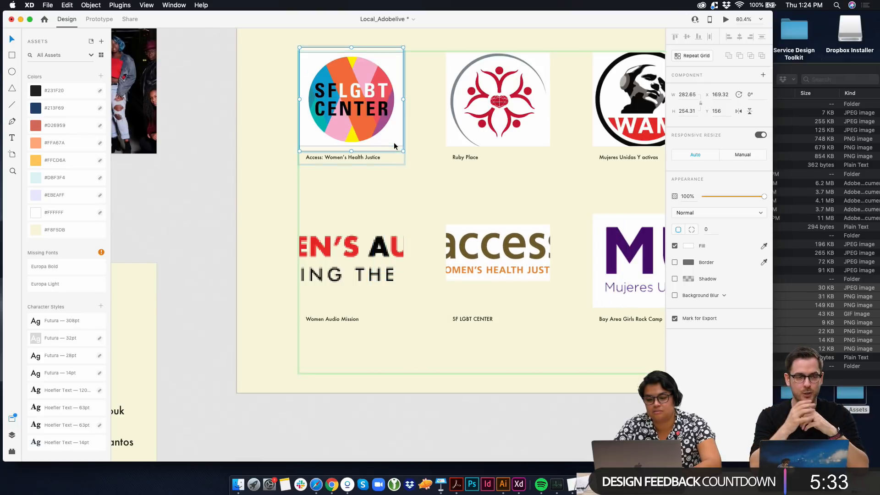
{"action": "left_click", "coordinate": [419, 117]}
{"action": "double_click", "coordinate": [484, 245]}
{"action": "double_click", "coordinate": [534, 266]}
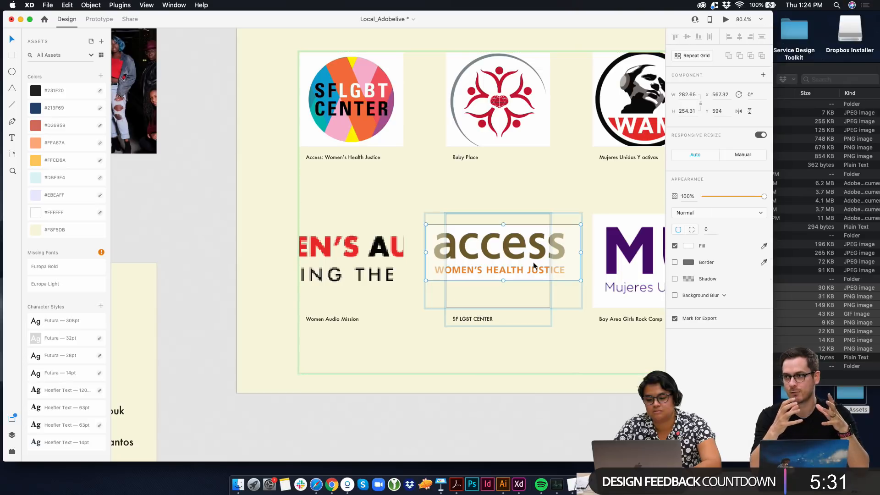
{"action": "left_click_drag", "start_coordinate": [581, 280], "coordinate": [526, 269]}
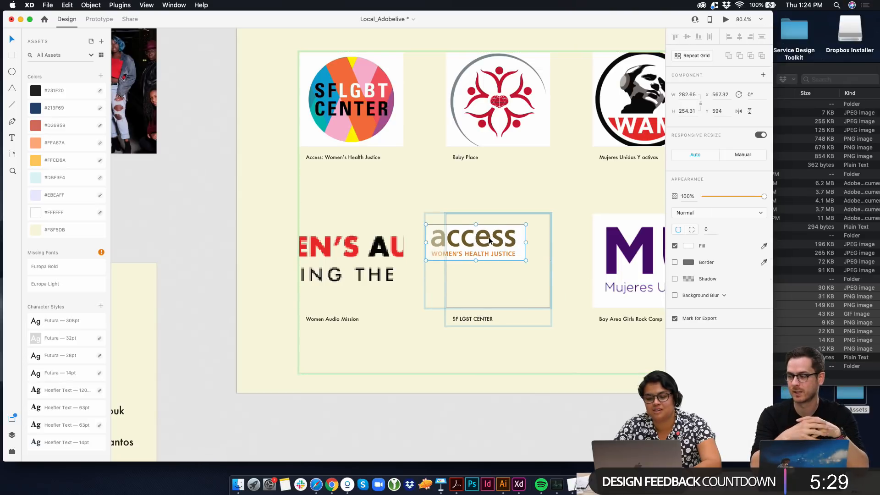
{"action": "left_click_drag", "start_coordinate": [489, 240], "coordinate": [510, 252]}
{"action": "left_click", "coordinate": [525, 188]}
Scale the Women's Audio Mission logo down to about a third of its width and shift it toward its placeholder's left edge
{"action": "scroll", "coordinate": [525, 189], "scroll_direction": "down", "scroll_amount": 4}
{"action": "scroll", "coordinate": [525, 188], "scroll_direction": "right", "scroll_amount": 2}
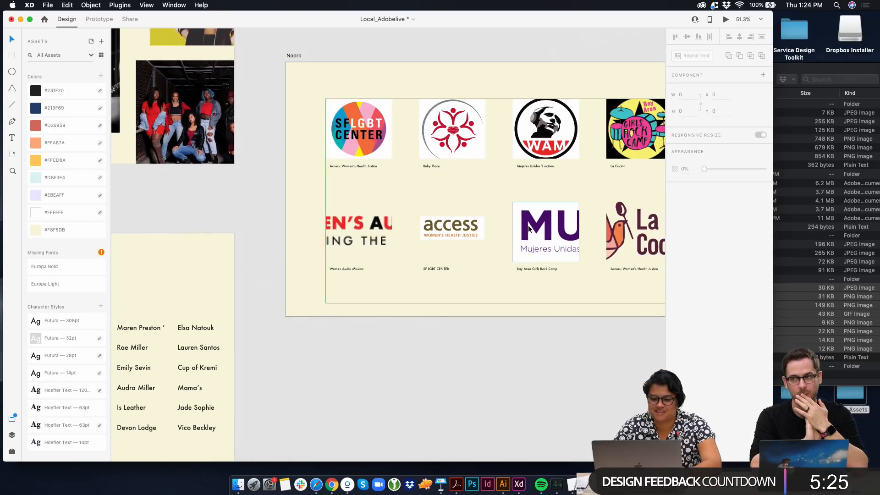
{"action": "left_click", "coordinate": [360, 227]}
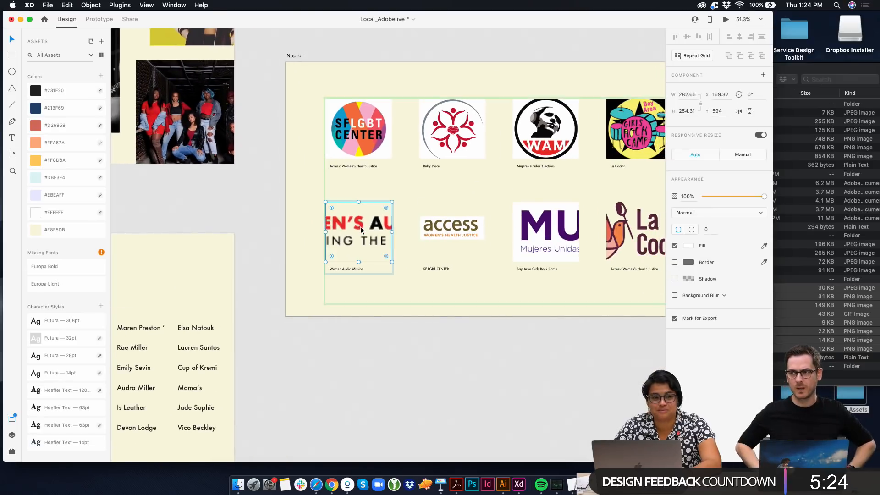
{"action": "double_click", "coordinate": [388, 244]}
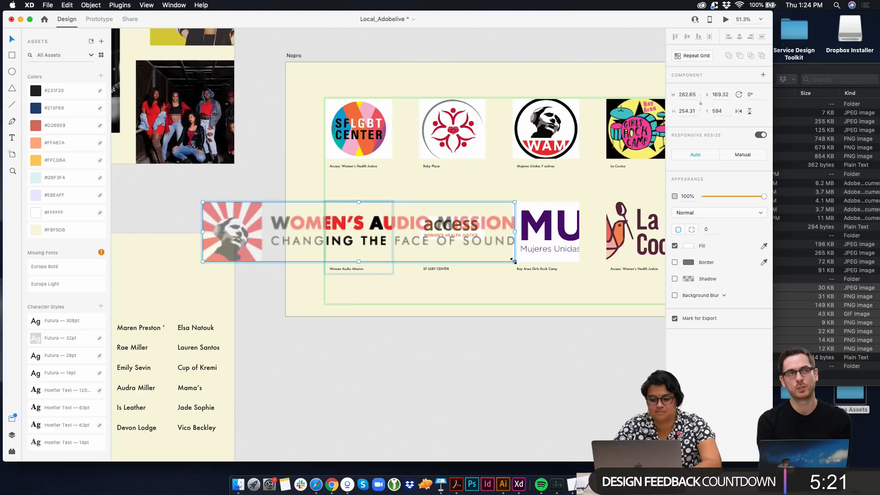
{"action": "left_click_drag", "start_coordinate": [513, 261], "coordinate": [365, 222]}
{"action": "left_click_drag", "start_coordinate": [269, 210], "coordinate": [394, 226]}
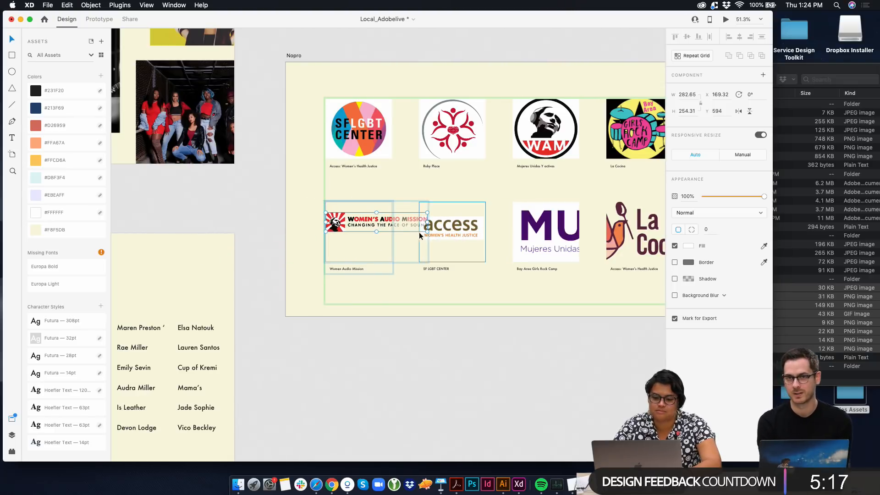
Try to widen the Nopro grid's logo placeholders to about 360
{"action": "left_click", "coordinate": [374, 191]}
{"action": "left_click", "coordinate": [367, 202]}
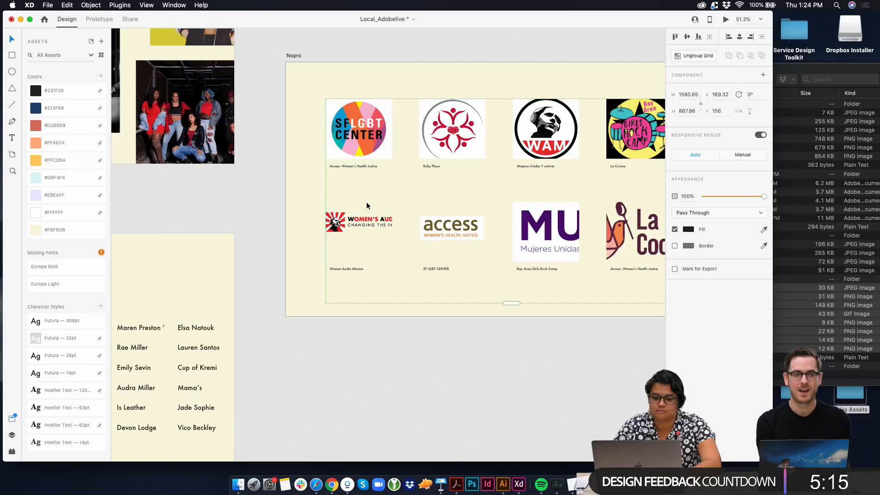
{"action": "left_click", "coordinate": [366, 203], "text": "super"}
{"action": "left_click_drag", "start_coordinate": [393, 230], "coordinate": [405, 231]}
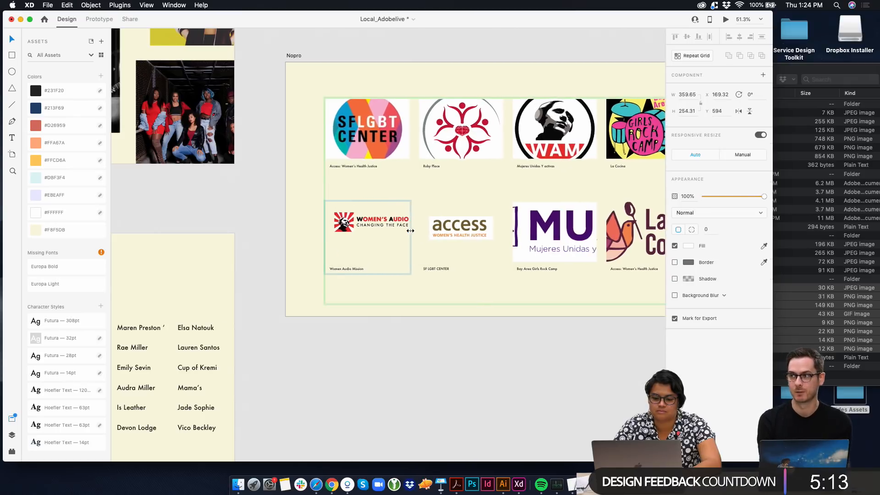
{"action": "key", "text": "super+z"}
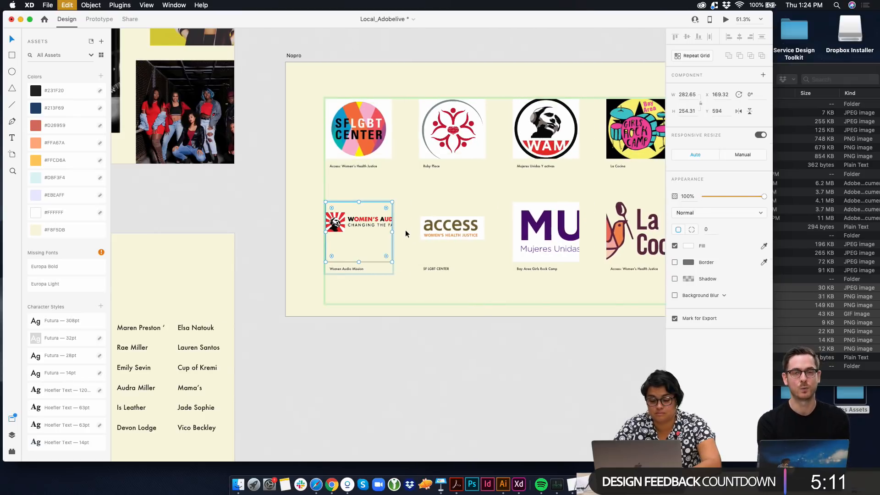
Move the Women's Audio Mission logo slightly down and to the right within its placeholder
{"action": "left_click_drag", "start_coordinate": [378, 217], "coordinate": [390, 233]}
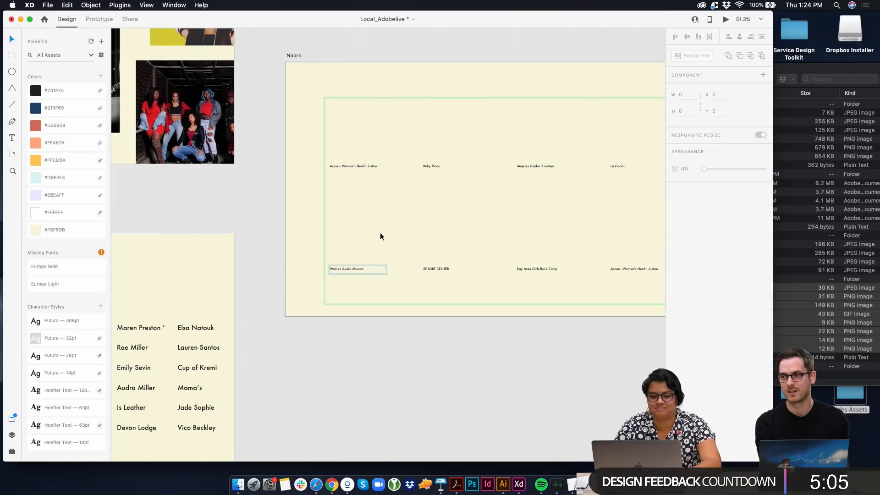
{"action": "left_click", "coordinate": [271, 148]}
{"action": "scroll", "coordinate": [321, 175], "scroll_direction": "down", "scroll_amount": 4}
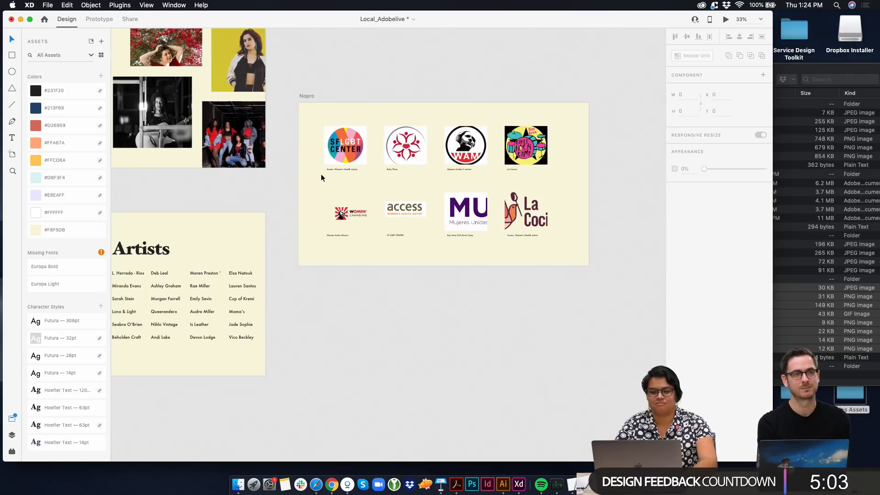
Move the Nopro artboard directly beneath the Artists artboard, roughly aligned with its left edge
{"action": "scroll", "coordinate": [321, 175], "scroll_direction": "up", "scroll_amount": 4}
{"action": "scroll", "coordinate": [321, 175], "scroll_direction": "left", "scroll_amount": 2}
{"action": "scroll", "coordinate": [321, 178], "scroll_direction": "left", "scroll_amount": 3}
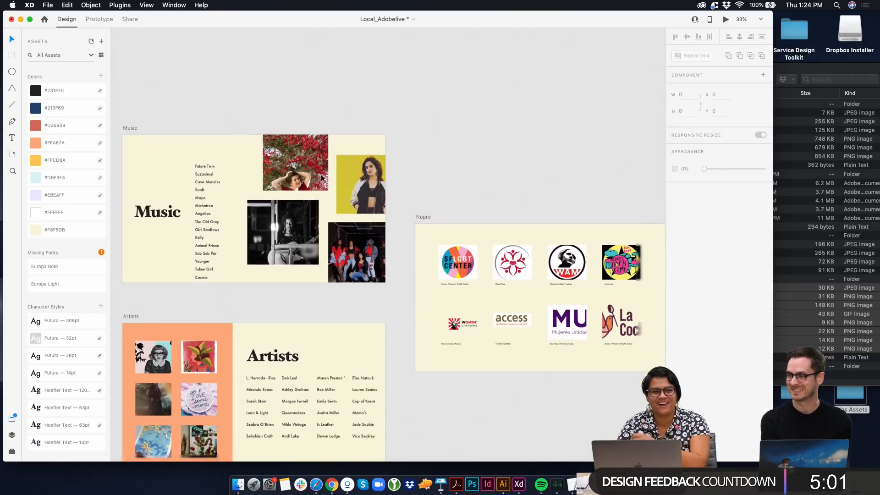
{"action": "scroll", "coordinate": [320, 178], "scroll_direction": "down", "scroll_amount": 5}
{"action": "scroll", "coordinate": [321, 174], "scroll_direction": "up", "scroll_amount": 1}
{"action": "scroll", "coordinate": [308, 156], "scroll_direction": "down", "scroll_amount": 2}
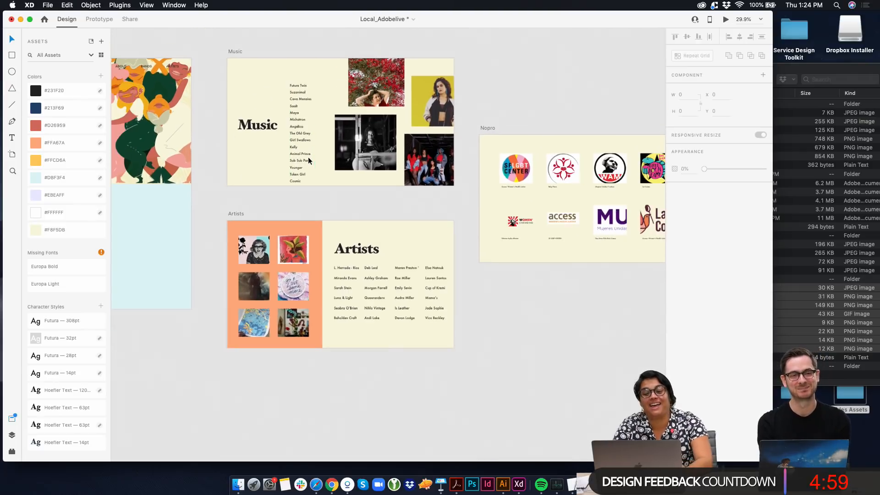
{"action": "left_click_drag", "start_coordinate": [496, 125], "coordinate": [496, 235]}
{"action": "left_click_drag", "start_coordinate": [468, 281], "coordinate": [243, 356]}
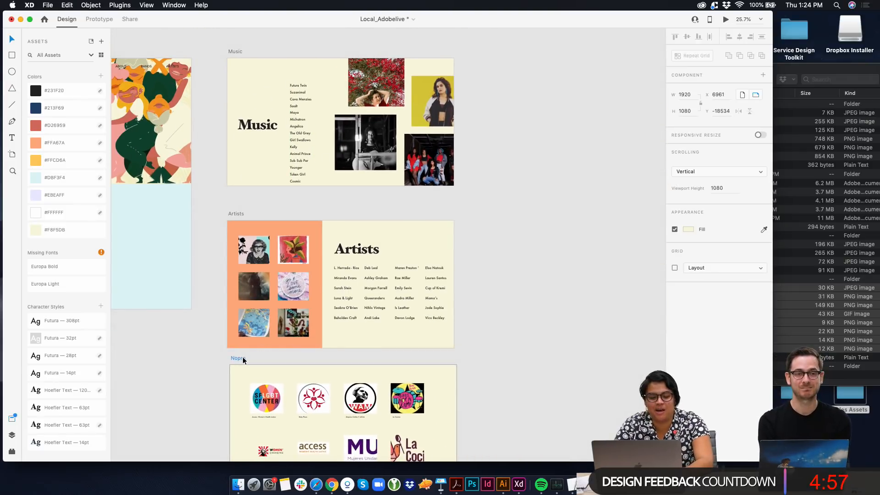
Review the landing pages, mobile layouts and the About, Music, Artists and Nopro artboards for overall consistency
{"action": "scroll", "coordinate": [243, 356], "scroll_direction": "left", "scroll_amount": 1}
{"action": "scroll", "coordinate": [232, 353], "scroll_direction": "left", "scroll_amount": 5}
{"action": "scroll", "coordinate": [280, 263], "scroll_direction": "down", "scroll_amount": 4}
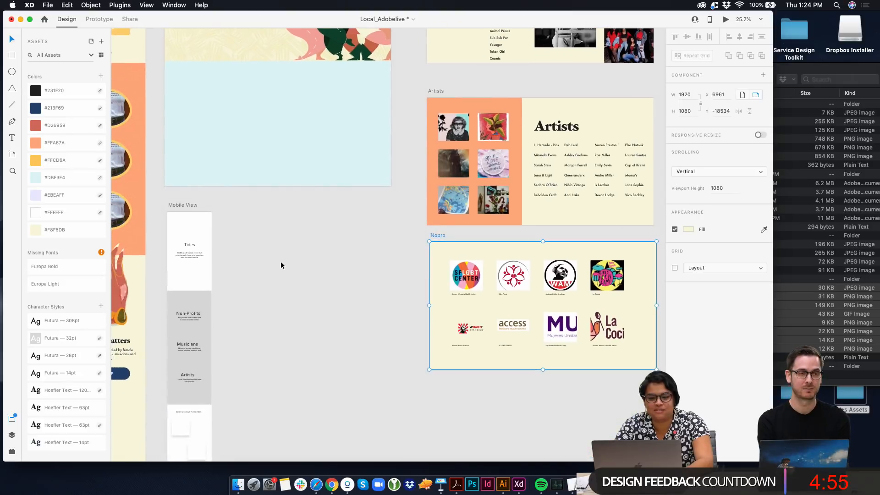
{"action": "scroll", "coordinate": [281, 263], "scroll_direction": "up", "scroll_amount": 4}
{"action": "scroll", "coordinate": [284, 271], "scroll_direction": "left", "scroll_amount": 1}
{"action": "scroll", "coordinate": [288, 281], "scroll_direction": "down", "scroll_amount": 4}
{"action": "scroll", "coordinate": [288, 281], "scroll_direction": "left", "scroll_amount": 10}
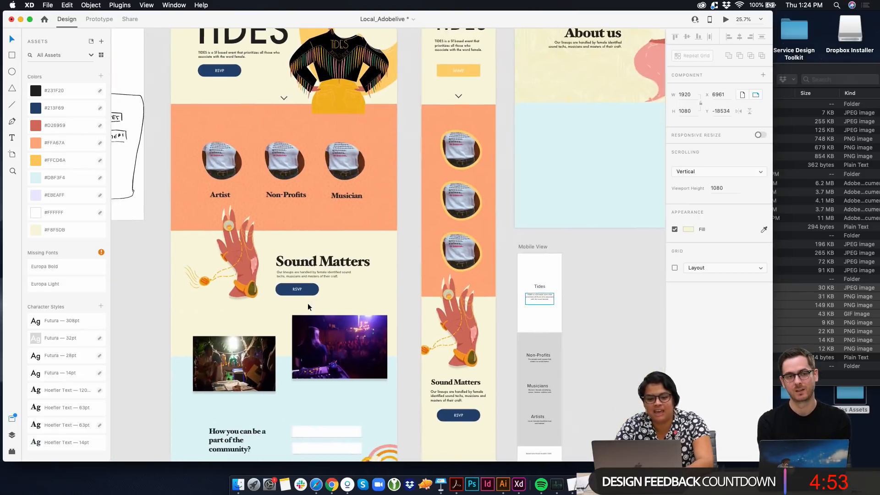
{"action": "scroll", "coordinate": [324, 161], "scroll_direction": "down", "scroll_amount": 4}
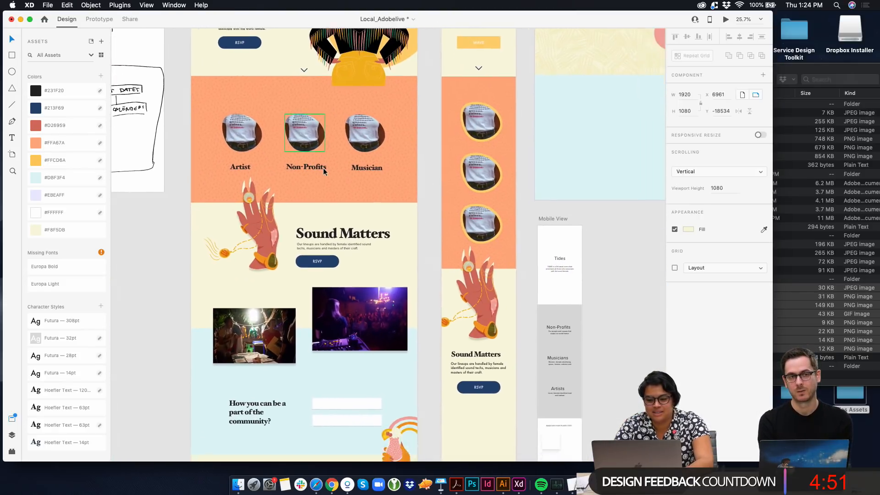
{"action": "scroll", "coordinate": [305, 373], "scroll_direction": "up", "scroll_amount": 3}
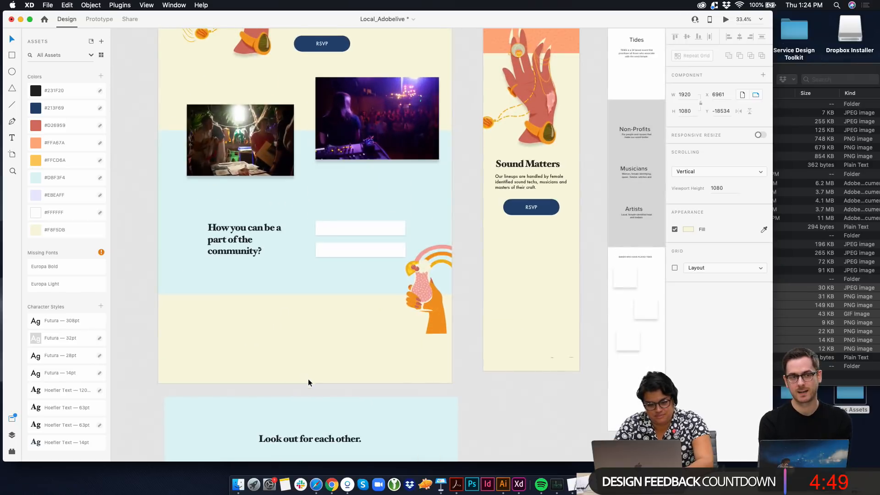
{"action": "scroll", "coordinate": [312, 386], "scroll_direction": "down", "scroll_amount": 2}
{"action": "scroll", "coordinate": [313, 385], "scroll_direction": "down", "scroll_amount": 8}
{"action": "scroll", "coordinate": [314, 385], "scroll_direction": "right", "scroll_amount": 4}
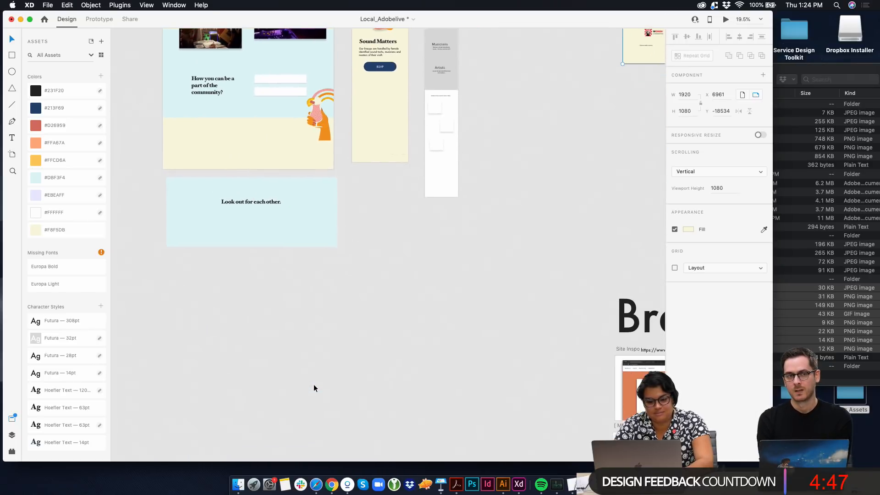
{"action": "scroll", "coordinate": [314, 385], "scroll_direction": "up", "scroll_amount": 6}
{"action": "scroll", "coordinate": [314, 385], "scroll_direction": "down", "scroll_amount": 4}
{"action": "scroll", "coordinate": [313, 388], "scroll_direction": "down", "scroll_amount": 1}
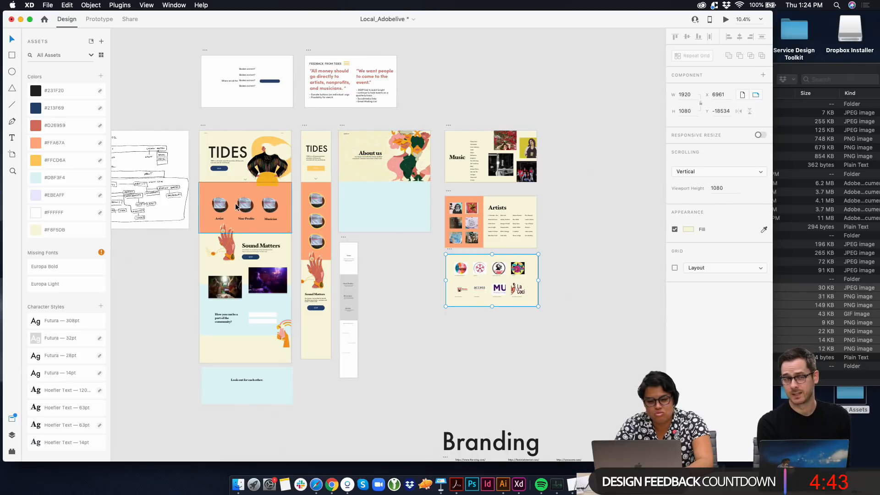
{"action": "scroll", "coordinate": [500, 226], "scroll_direction": "up", "scroll_amount": 3}
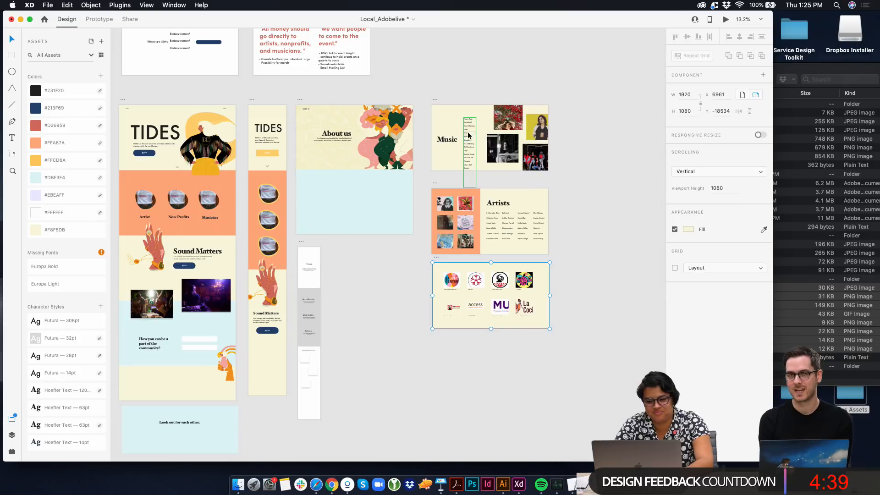
Move the band names list higher and slightly further right on the Music artboard, between the title and the photos
{"action": "scroll", "coordinate": [464, 133], "scroll_direction": "up", "scroll_amount": 5}
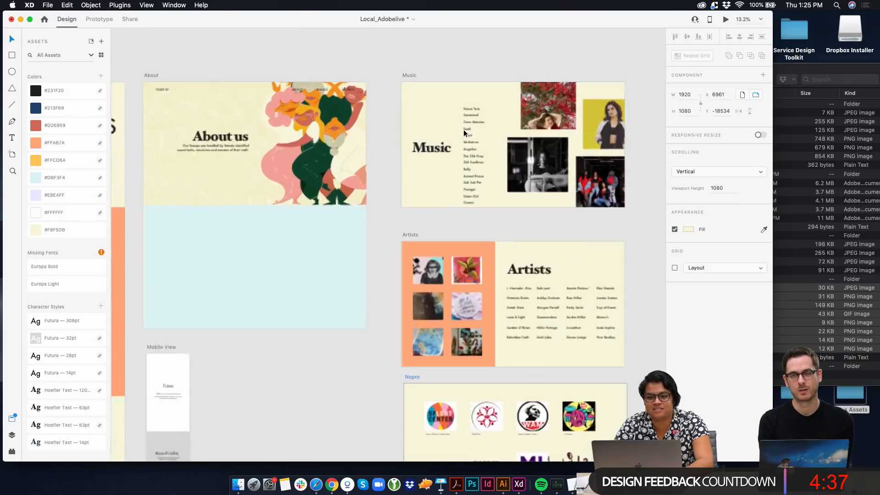
{"action": "left_click", "coordinate": [476, 134]}
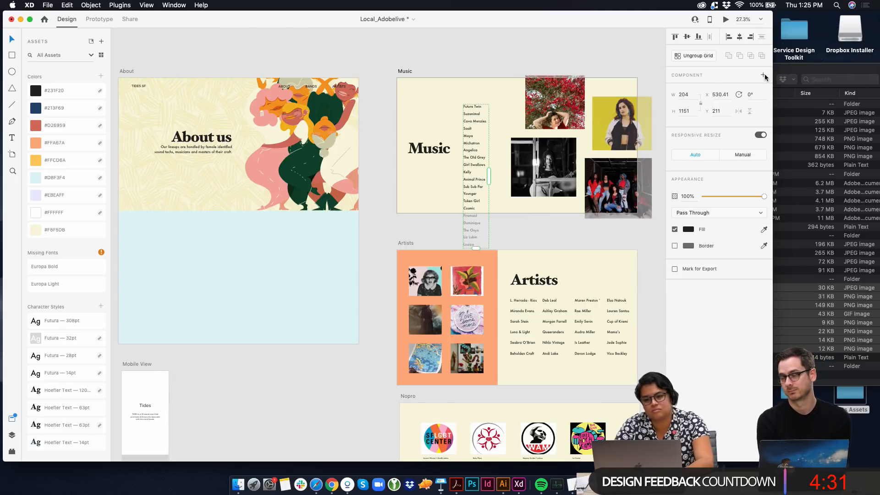
{"action": "scroll", "coordinate": [456, 106], "scroll_direction": "down", "scroll_amount": 3}
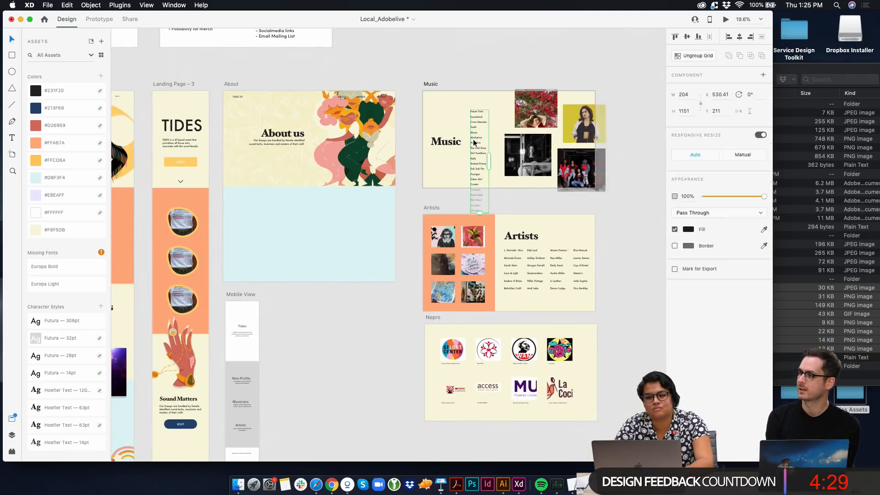
{"action": "left_click_drag", "start_coordinate": [474, 141], "coordinate": [470, 122]}
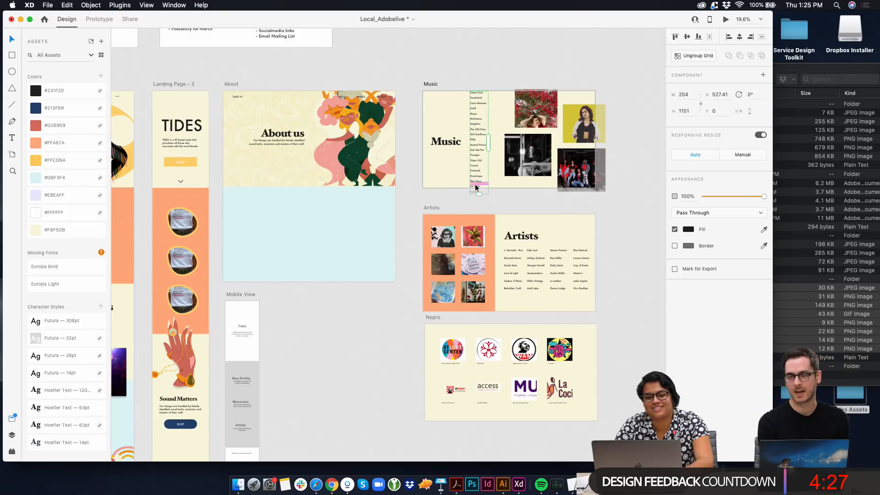
{"action": "scroll", "coordinate": [476, 188], "scroll_direction": "up", "scroll_amount": 5}
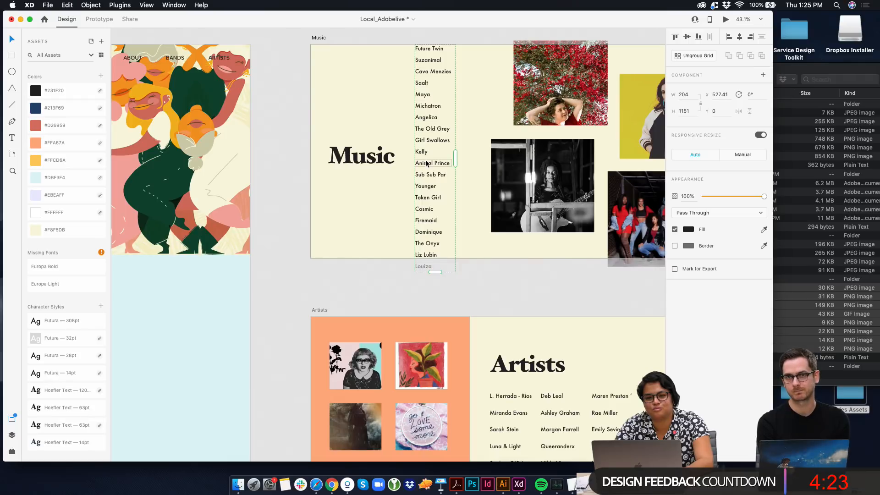
{"action": "left_click_drag", "start_coordinate": [426, 157], "coordinate": [435, 172]}
{"action": "key", "text": "super+z"}
{"action": "left_click", "coordinate": [485, 155]}
{"action": "left_click", "coordinate": [365, 163]}
Copy the dotted pattern from Landing Page – 1's orange section onto the Music artboard, positioned at about X -65, Y 8
{"action": "scroll", "coordinate": [365, 163], "scroll_direction": "down", "scroll_amount": 3}
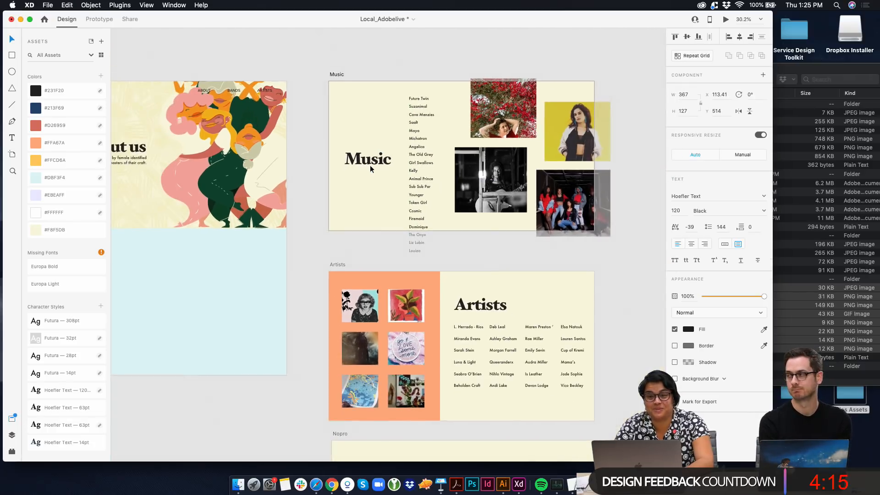
{"action": "scroll", "coordinate": [164, 210], "scroll_direction": "left", "scroll_amount": 14}
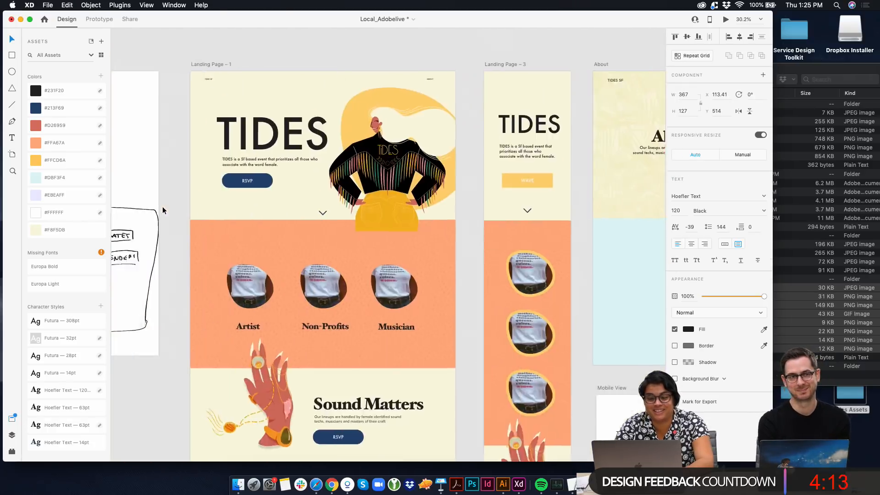
{"action": "left_click", "coordinate": [274, 252]}
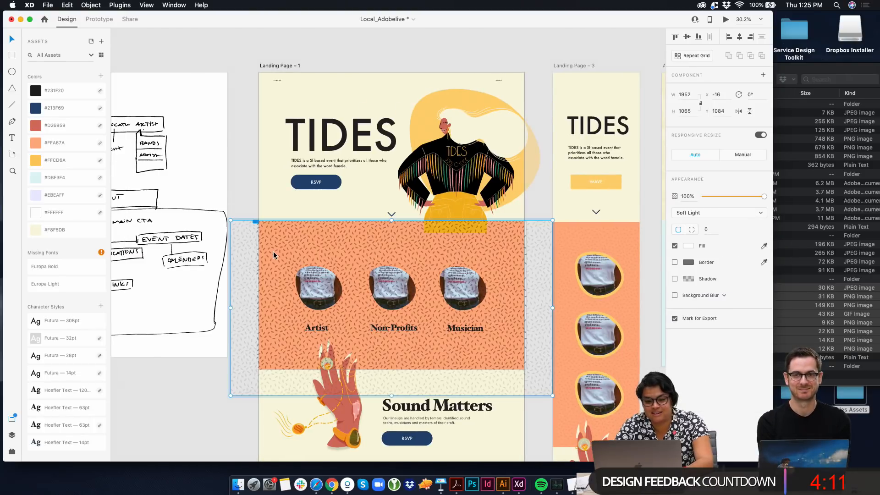
{"action": "scroll", "coordinate": [273, 252], "scroll_direction": "right", "scroll_amount": 15}
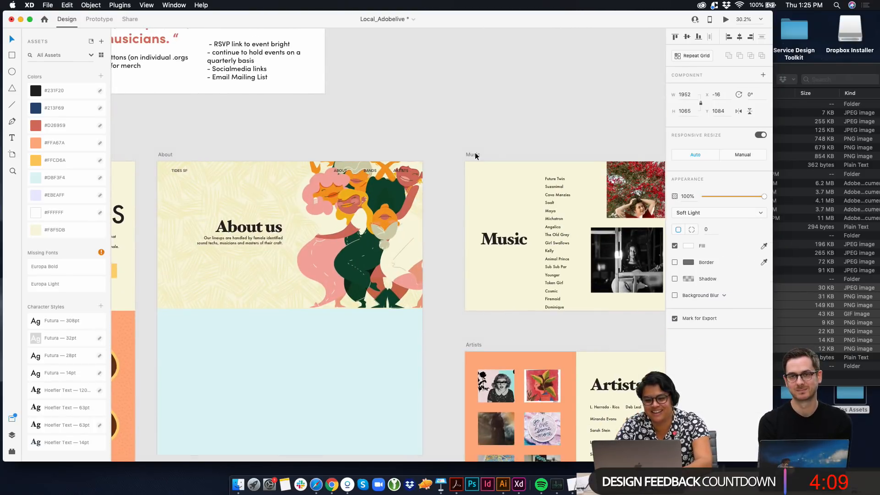
{"action": "left_click", "coordinate": [474, 154]}
{"action": "key", "text": "cmd+v"}
{"action": "left_click_drag", "start_coordinate": [484, 206], "coordinate": [511, 205]}
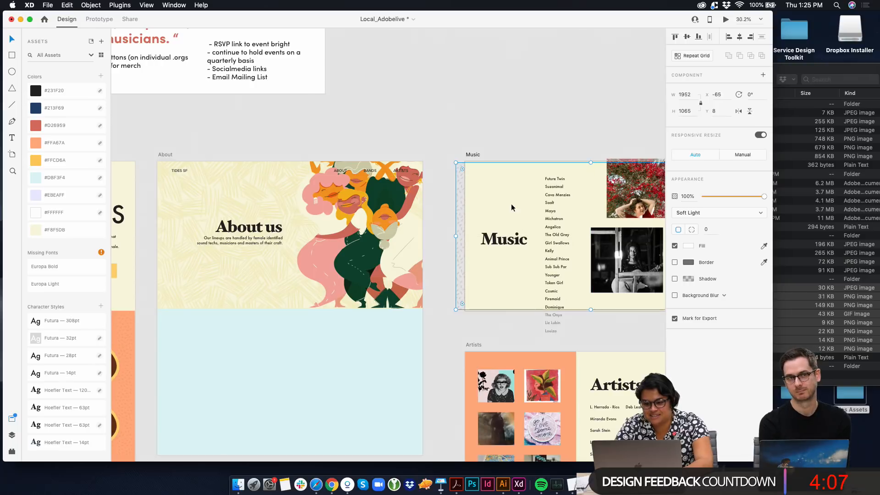
Set the Music artboard pattern's blend mode to Overlay and shift the pattern right to about X -44, keeping Y at 8
{"action": "left_click", "coordinate": [716, 217]}
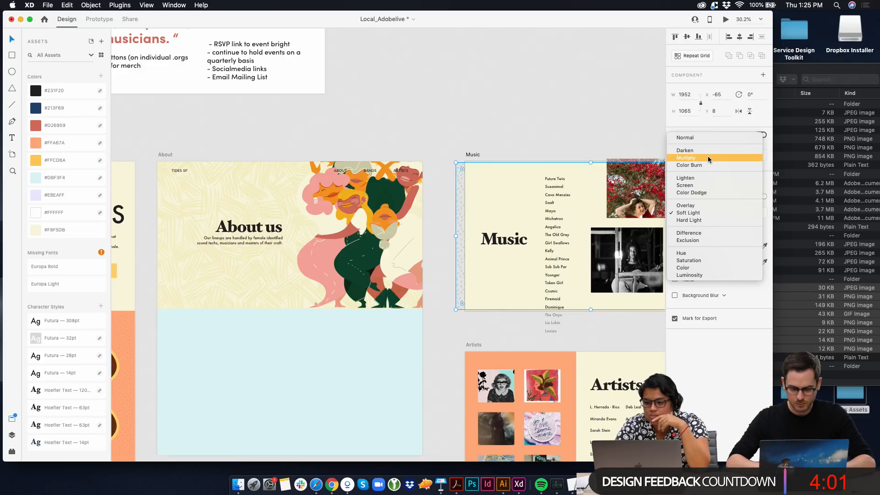
{"action": "left_click", "coordinate": [702, 202]}
{"action": "scroll", "coordinate": [601, 165], "scroll_direction": "up", "scroll_amount": 1}
{"action": "scroll", "coordinate": [601, 165], "scroll_direction": "up", "scroll_amount": 5}
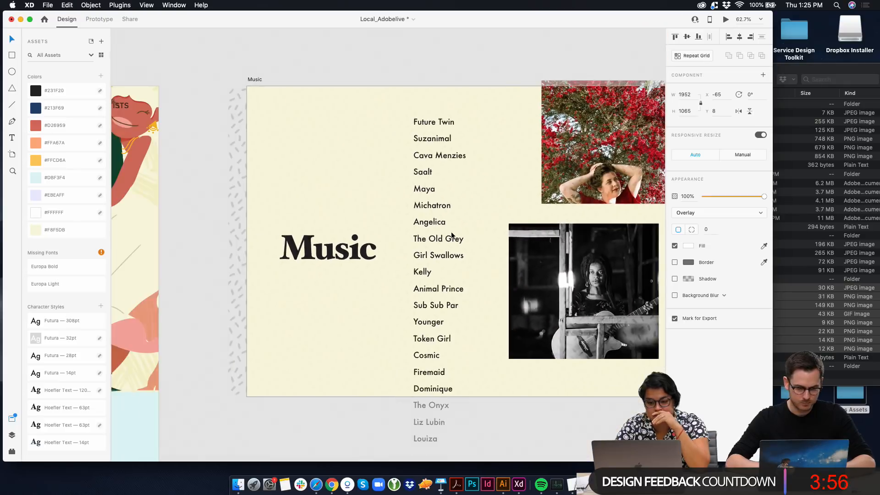
{"action": "scroll", "coordinate": [451, 233], "scroll_direction": "right", "scroll_amount": 1}
{"action": "left_click_drag", "start_coordinate": [358, 213], "coordinate": [364, 213]}
{"action": "scroll", "coordinate": [231, 248], "scroll_direction": "down", "scroll_amount": 3}
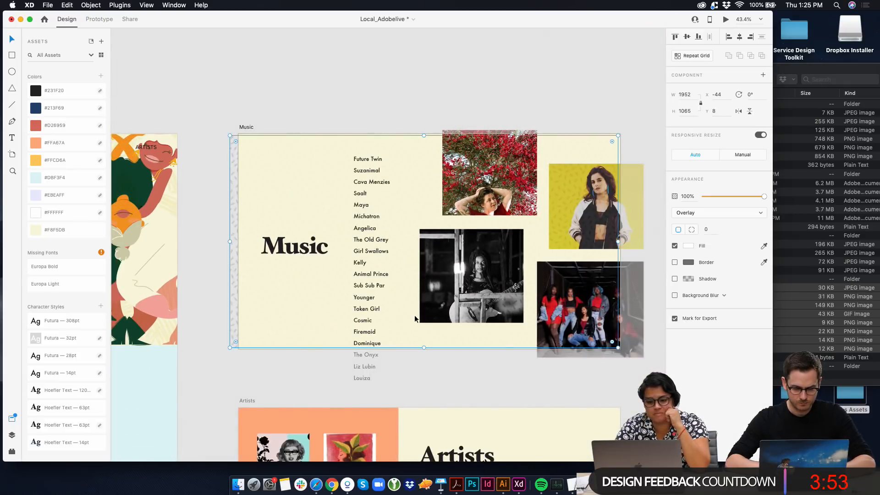
Try pasting another copy of the dash pattern over the Music artboard, and delete it
{"action": "key", "text": "super+v"}
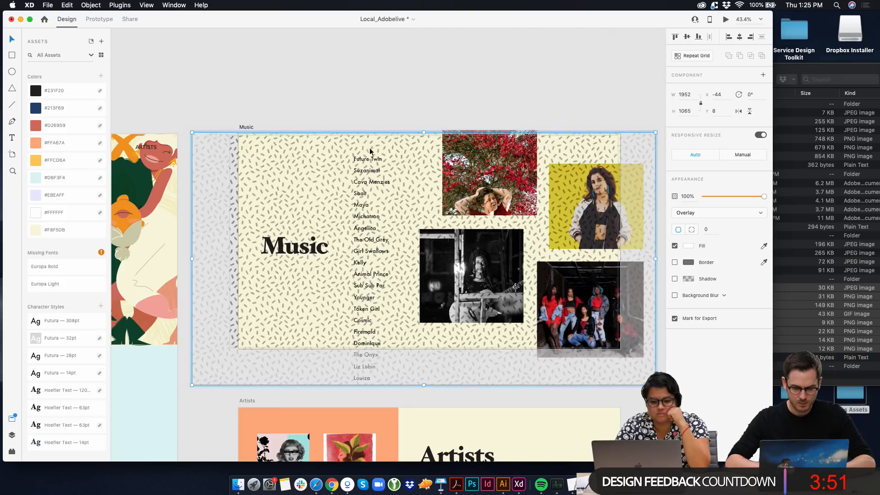
{"action": "key", "text": "BackSpace"}
{"action": "right_click", "coordinate": [317, 204]}
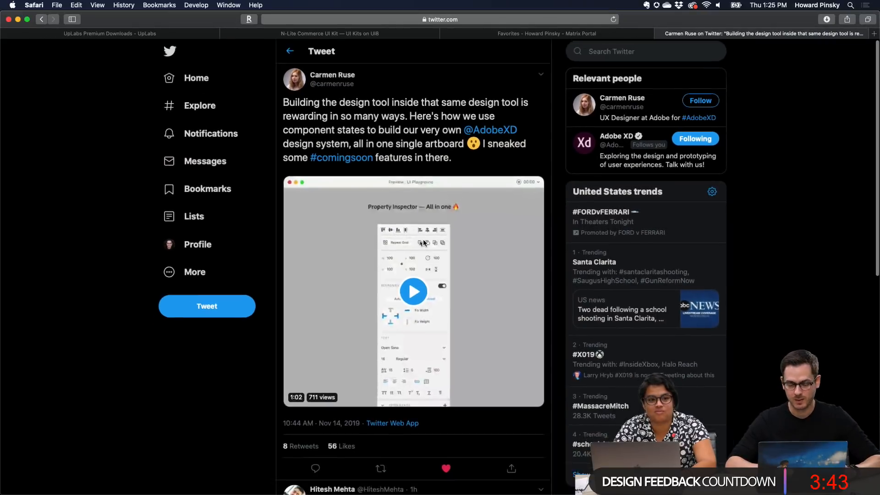
In Safari, play the tweet's video about building XD's Property Inspector with component states at full screen, and pause it
{"action": "scroll", "coordinate": [423, 240], "scroll_direction": "up", "scroll_amount": 4}
{"action": "scroll", "coordinate": [422, 239], "scroll_direction": "down", "scroll_amount": 4}
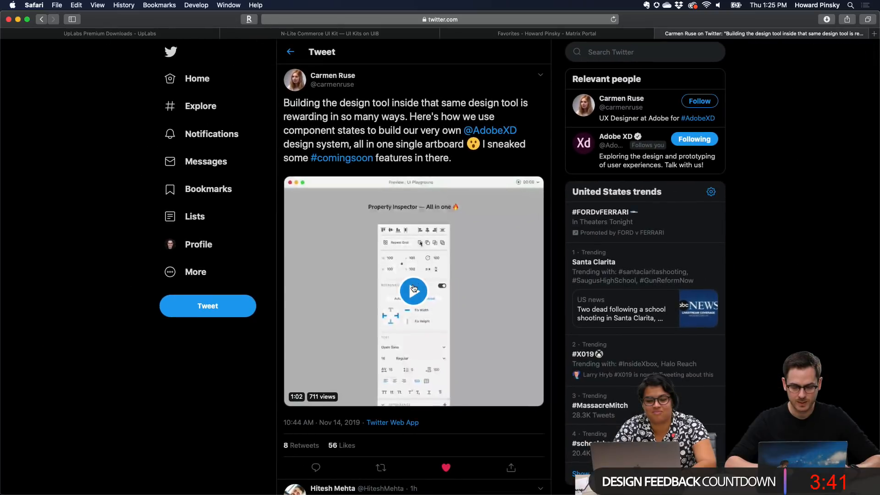
{"action": "left_click", "coordinate": [413, 291]}
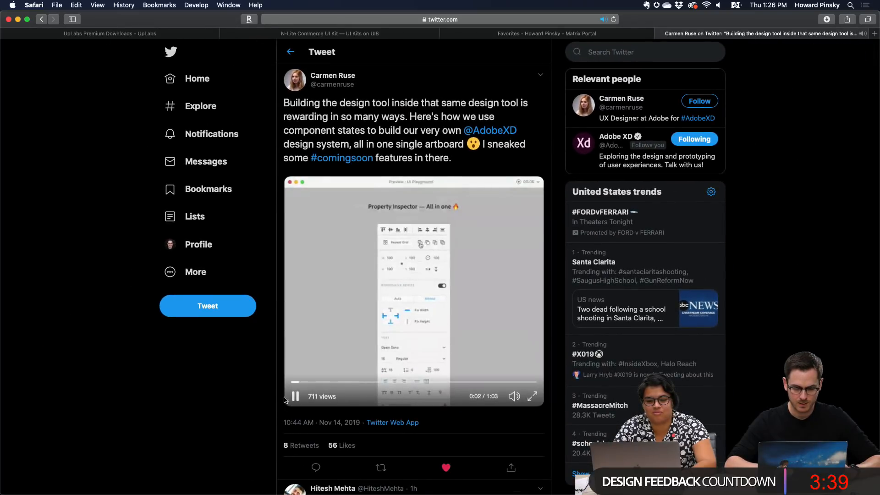
{"action": "left_click", "coordinate": [532, 396]}
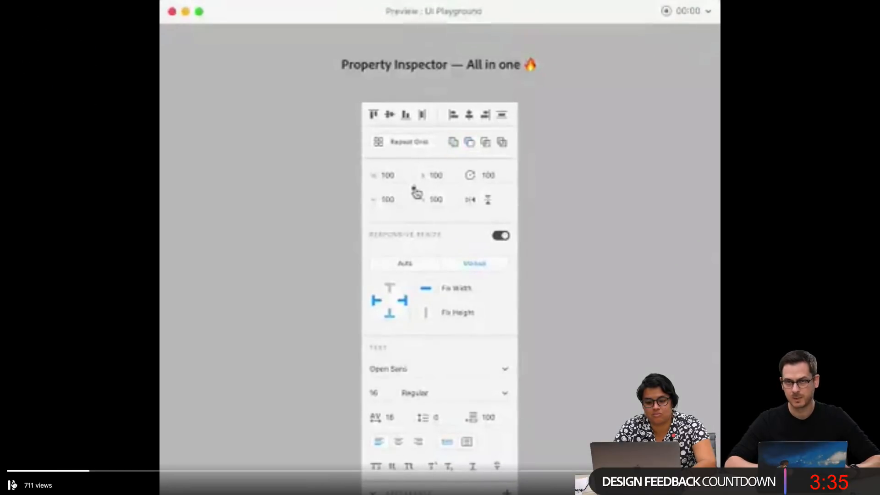
{"action": "left_click", "coordinate": [11, 485]}
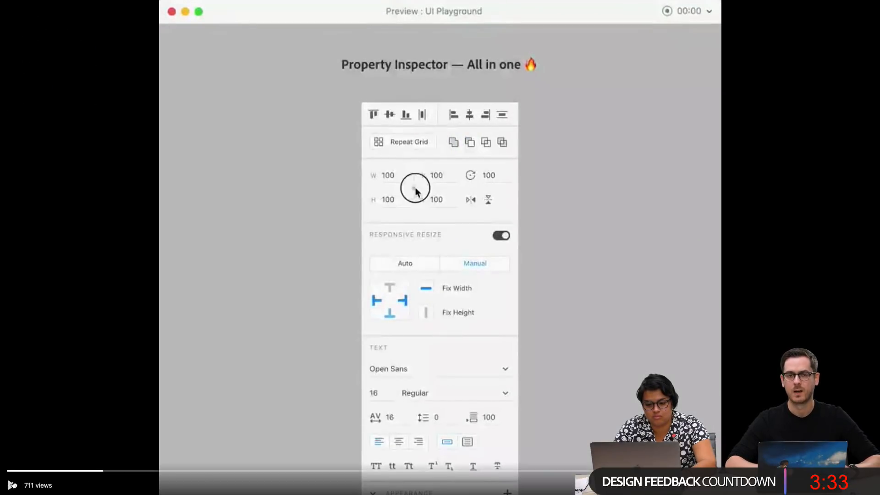
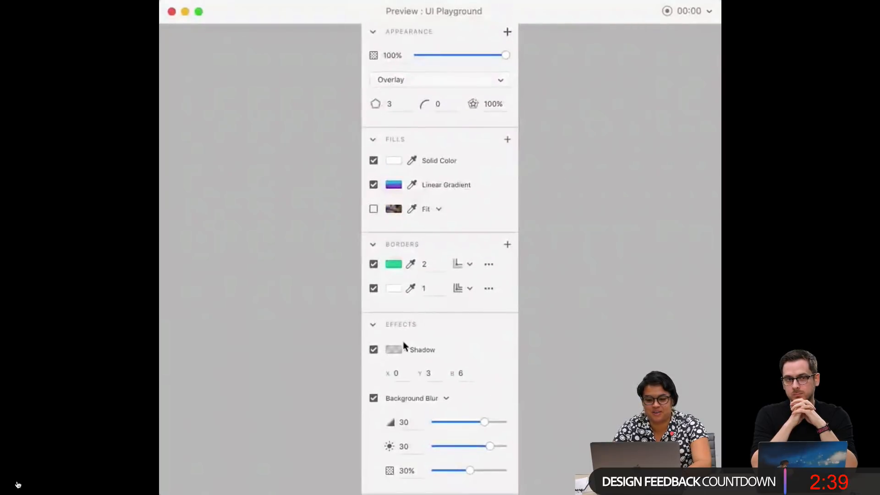
Return from the Safari video to XD and set the TIDES. button's border color on Spash to dark blue #213F69
{"action": "key", "text": "Escape"}
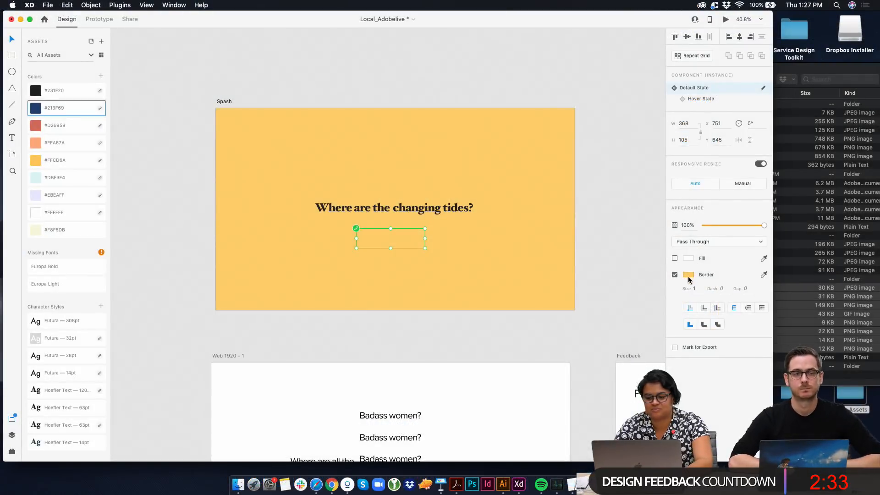
{"action": "left_click", "coordinate": [688, 275]}
{"action": "left_click", "coordinate": [609, 285]}
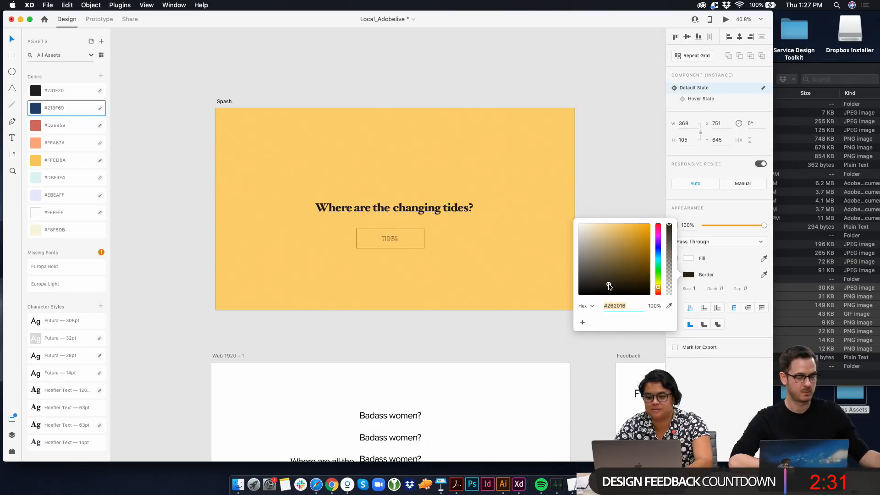
{"action": "left_click_drag", "start_coordinate": [608, 283], "coordinate": [596, 310]}
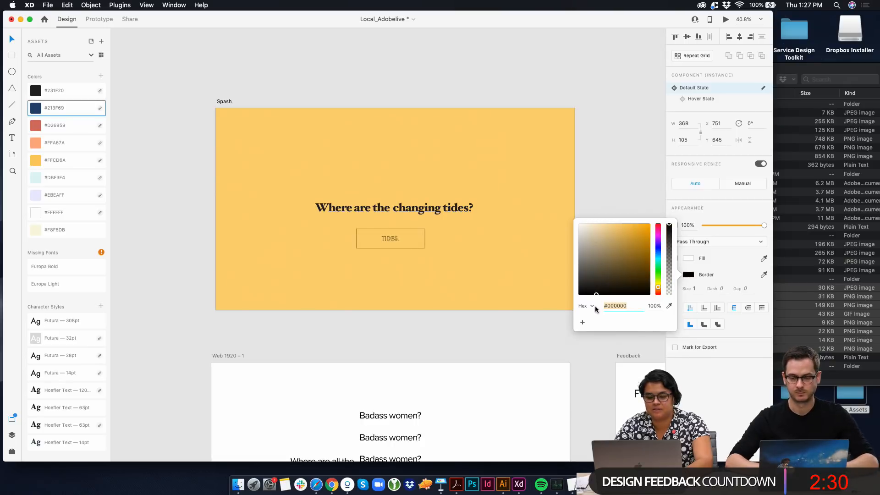
{"action": "left_click", "coordinate": [55, 108]}
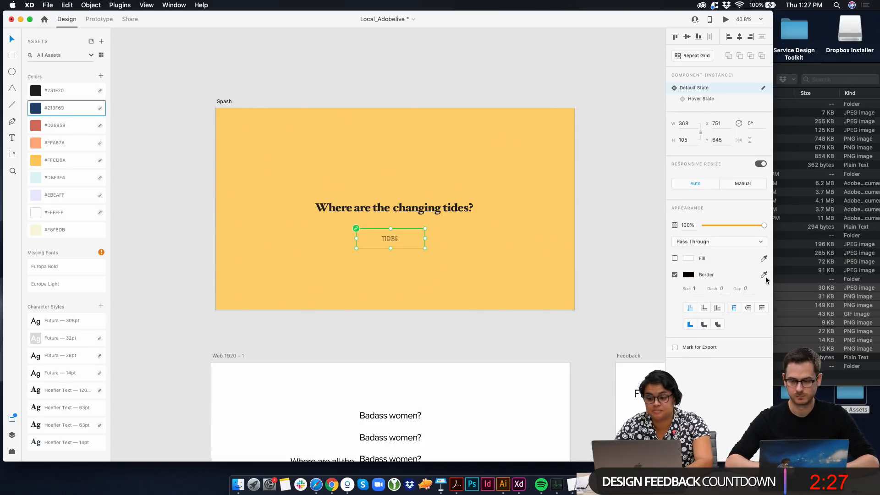
{"action": "left_click", "coordinate": [764, 275]}
{"action": "left_click", "coordinate": [37, 109]}
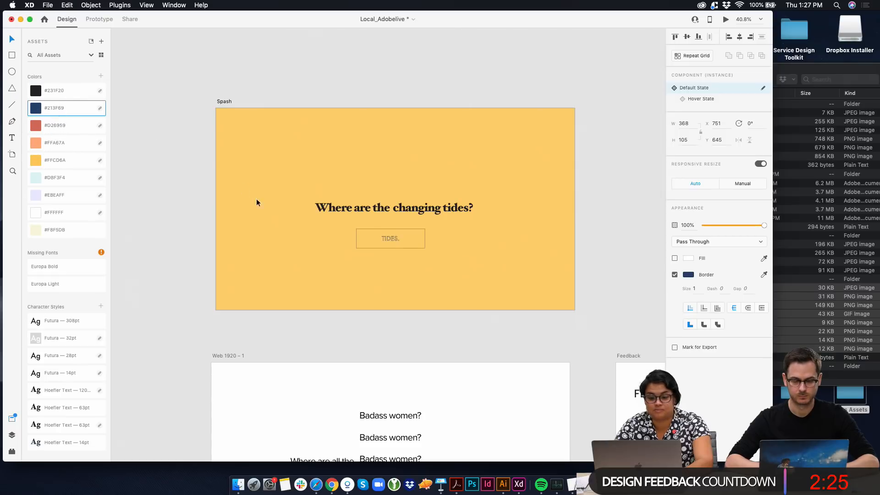
Move the TIDES. button from below the headline to its right-hand side, at about X 1485, Y 477
{"action": "scroll", "coordinate": [417, 243], "scroll_direction": "up", "scroll_amount": 5}
{"action": "left_click_drag", "start_coordinate": [294, 226], "coordinate": [590, 166]}
{"action": "scroll", "coordinate": [348, 224], "scroll_direction": "down", "scroll_amount": 5}
In the button component's Hover State, turn the fill off and the border on
{"action": "left_click", "coordinate": [700, 99]}
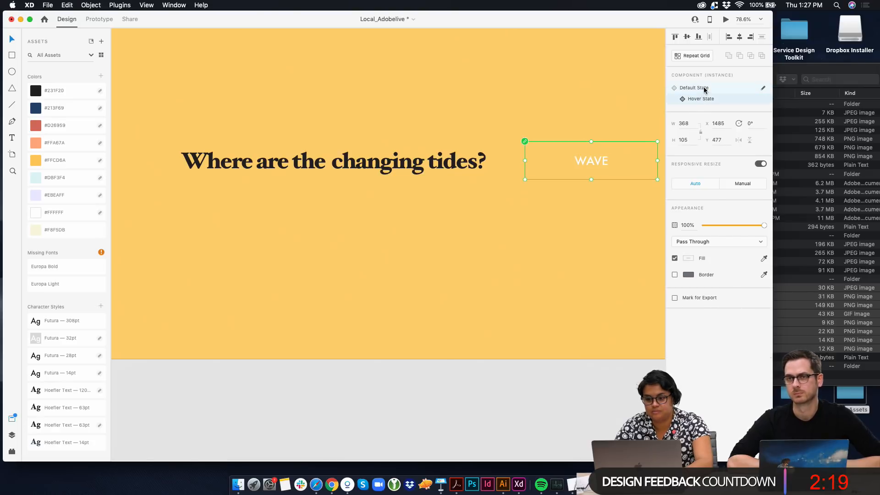
{"action": "left_click", "coordinate": [705, 89]}
{"action": "left_click", "coordinate": [705, 101]}
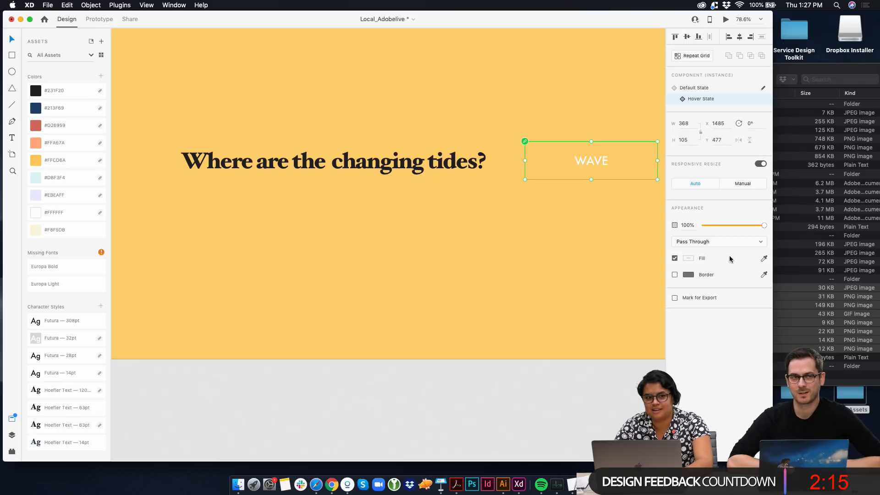
{"action": "left_click", "coordinate": [674, 275]}
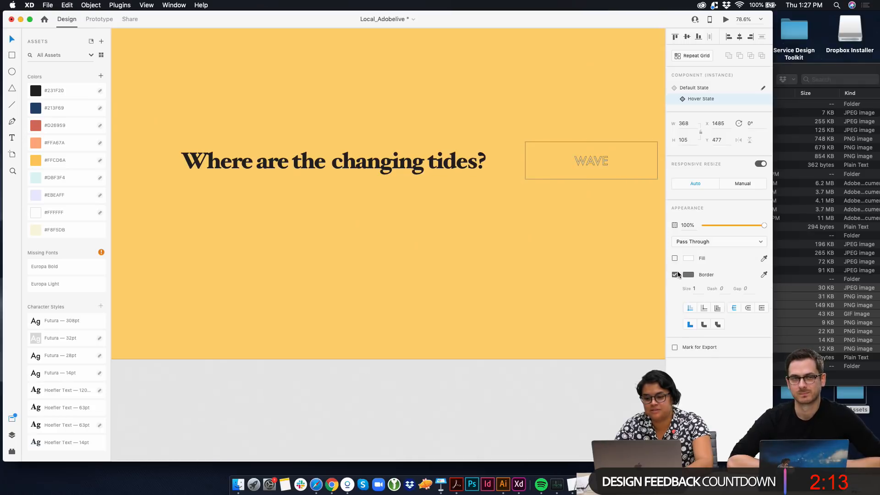
{"action": "left_click", "coordinate": [525, 198]}
{"action": "left_click", "coordinate": [585, 162]}
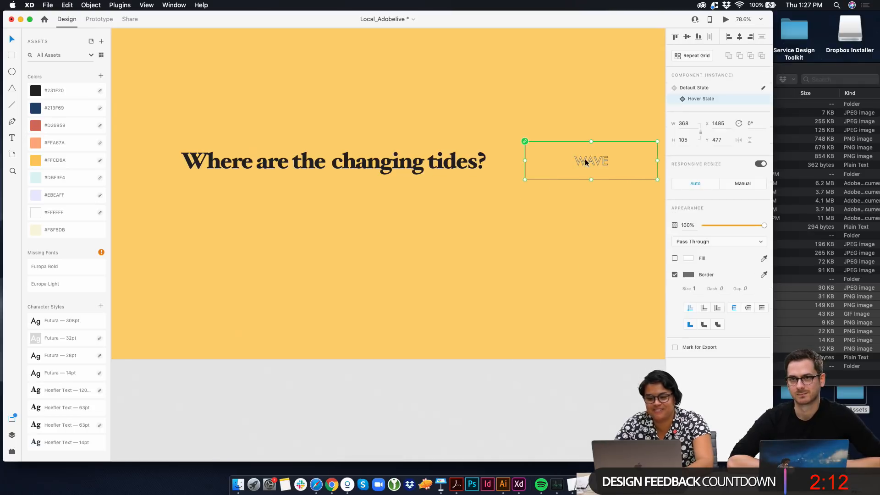
Return the button to its Default State and nudge it left to about X 1473, keeping Y at 477
{"action": "left_click", "coordinate": [718, 90]}
{"action": "left_click", "coordinate": [716, 98]}
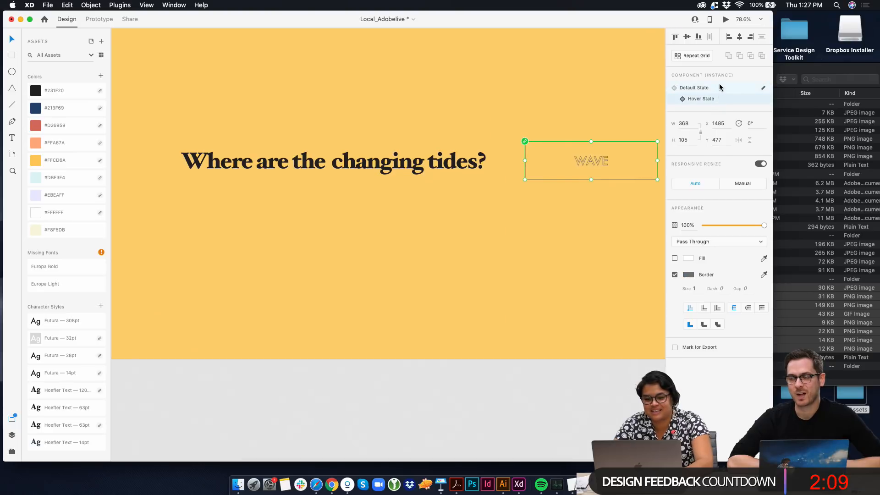
{"action": "left_click", "coordinate": [719, 87]}
{"action": "left_click_drag", "start_coordinate": [598, 160], "coordinate": [593, 159]}
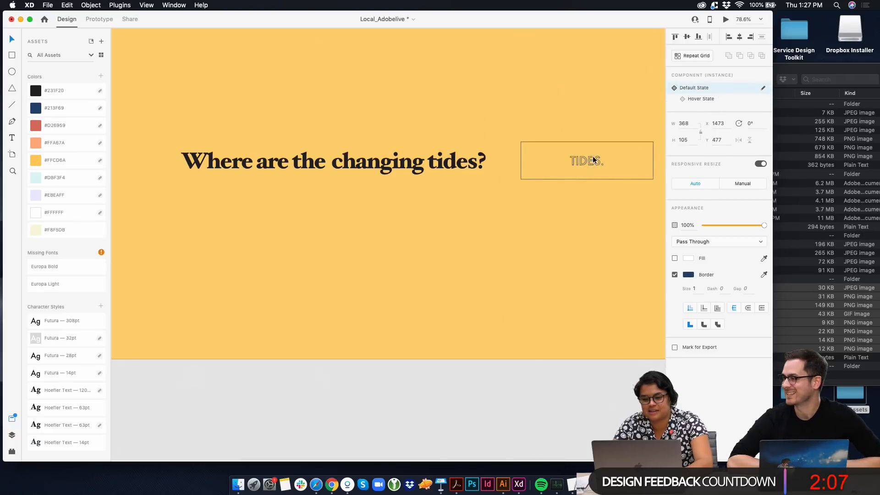
{"action": "left_click", "coordinate": [595, 121]}
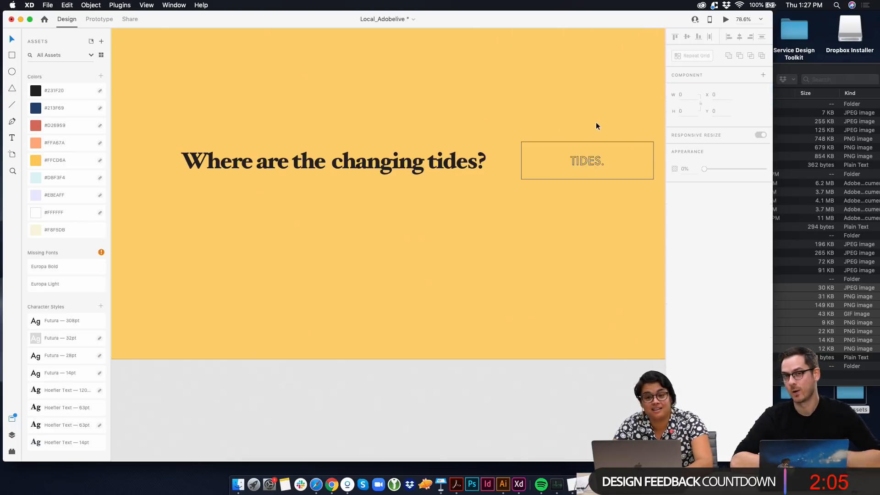
Center the headline and TIDES. button together on the Spash artboard, at about X 304, Y 506
{"action": "scroll", "coordinate": [482, 224], "scroll_direction": "down", "scroll_amount": 5}
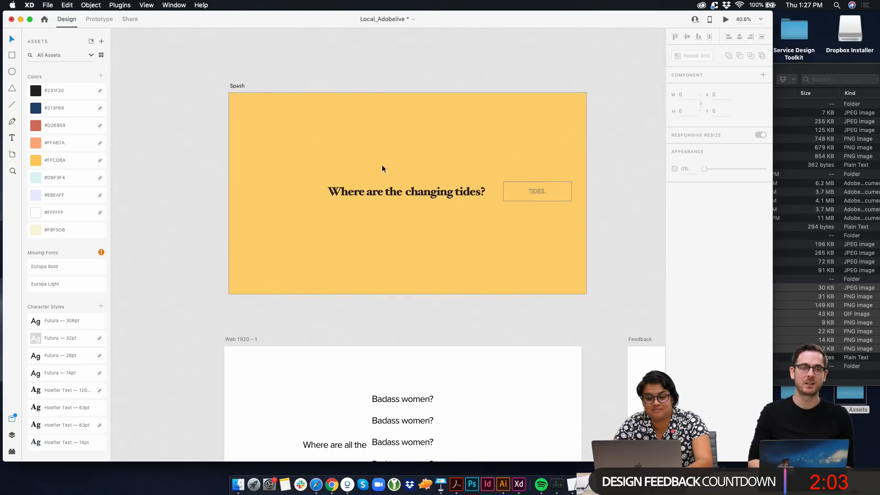
{"action": "left_click_drag", "start_coordinate": [382, 169], "coordinate": [495, 197]}
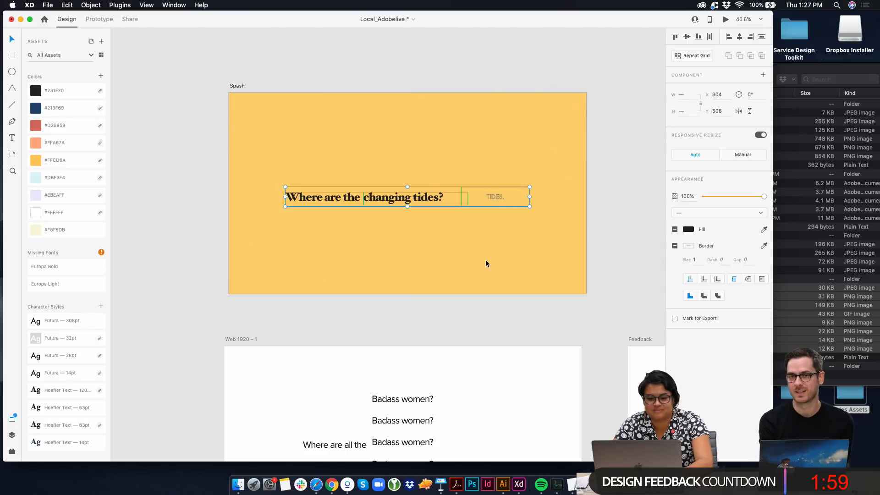
{"action": "left_click", "coordinate": [486, 261]}
Delete the light blue "Look out for each other." block below Landing Page – 1
{"action": "scroll", "coordinate": [486, 261], "scroll_direction": "down", "scroll_amount": 5}
{"action": "scroll", "coordinate": [485, 261], "scroll_direction": "down", "scroll_amount": 8}
{"action": "scroll", "coordinate": [466, 286], "scroll_direction": "down", "scroll_amount": 4}
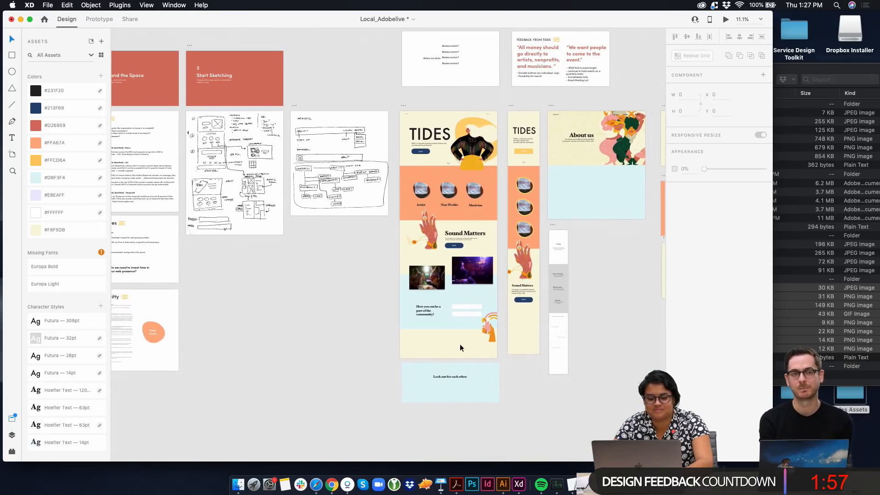
{"action": "left_click", "coordinate": [447, 384]}
{"action": "key", "text": "Delete"}
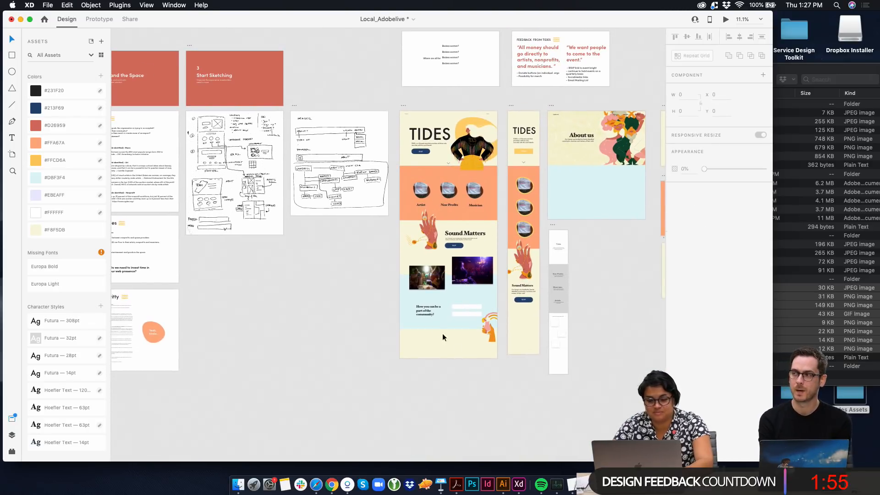
Move the two white form fields on Landing Page – 1 left and slightly down, closer to the community heading
{"action": "scroll", "coordinate": [442, 337], "scroll_direction": "up", "scroll_amount": 10}
{"action": "left_click", "coordinate": [508, 277]}
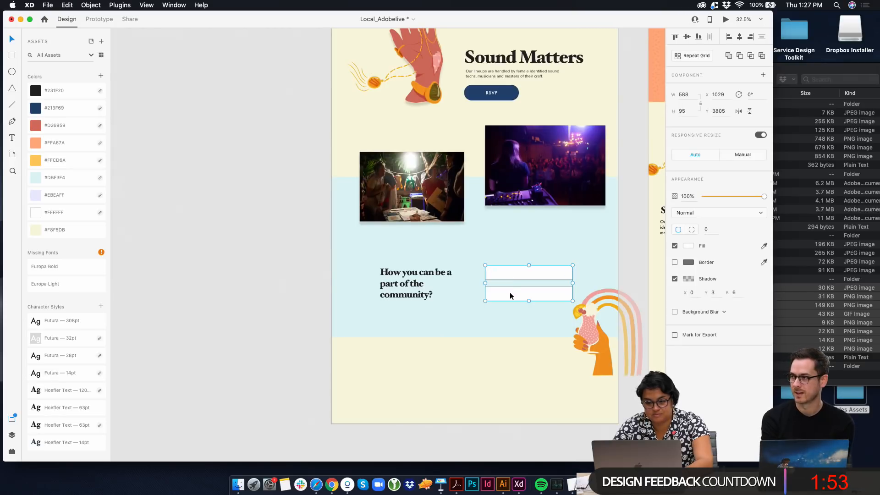
{"action": "left_click_drag", "start_coordinate": [509, 269], "coordinate": [498, 276]}
{"action": "left_click", "coordinate": [467, 362]}
Examine the landing, About, Music, Artists and Nopro artboards for elements that still need work
{"action": "scroll", "coordinate": [466, 362], "scroll_direction": "down", "scroll_amount": 3}
{"action": "scroll", "coordinate": [466, 362], "scroll_direction": "right", "scroll_amount": 6}
{"action": "scroll", "coordinate": [467, 362], "scroll_direction": "up", "scroll_amount": 2}
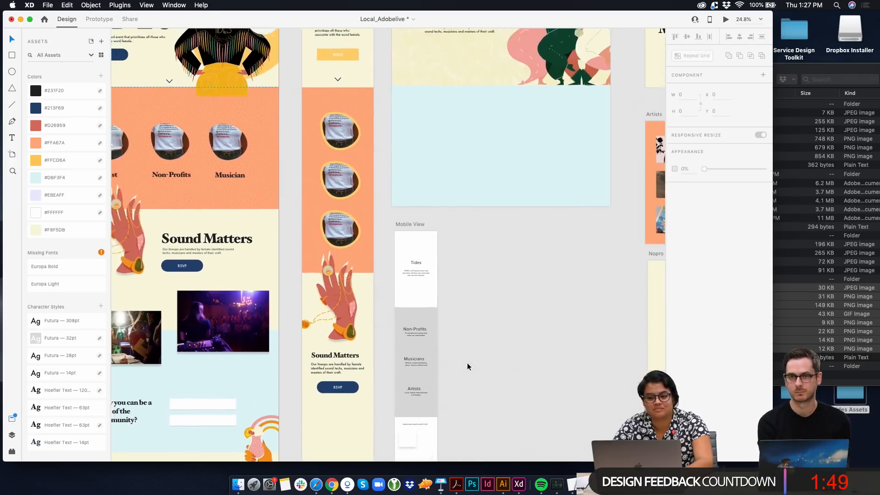
{"action": "scroll", "coordinate": [467, 366], "scroll_direction": "down", "scroll_amount": 2}
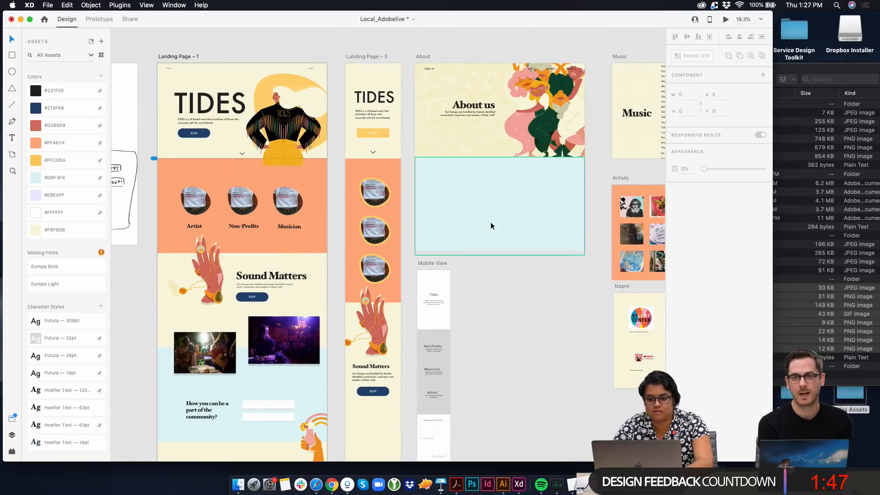
{"action": "scroll", "coordinate": [456, 218], "scroll_direction": "right", "scroll_amount": 5}
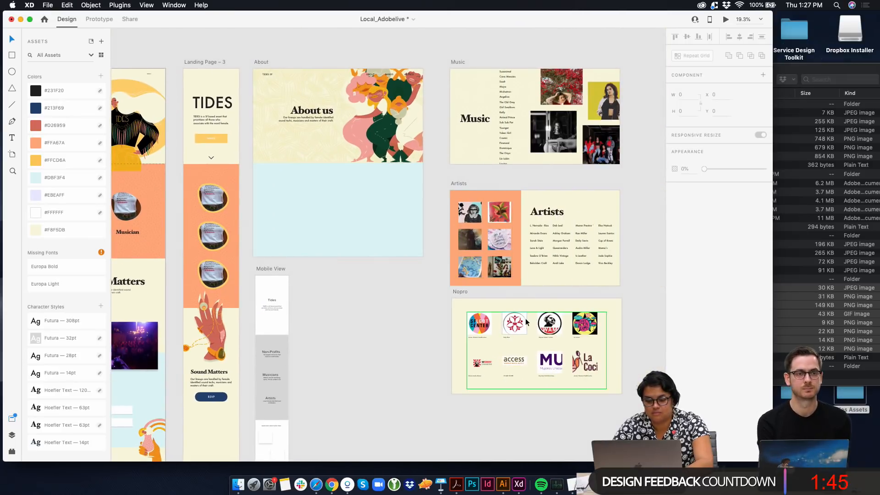
{"action": "scroll", "coordinate": [486, 155], "scroll_direction": "left", "scroll_amount": 5}
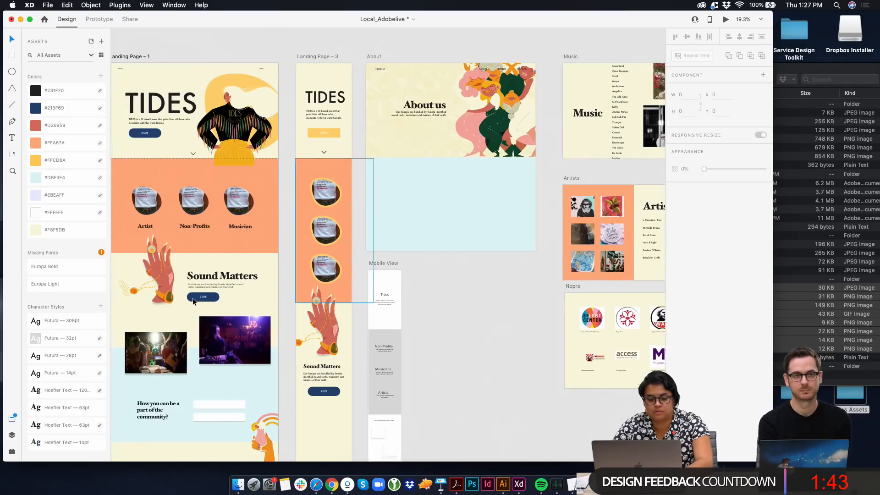
{"action": "scroll", "coordinate": [472, 252], "scroll_direction": "down", "scroll_amount": 3}
{"action": "scroll", "coordinate": [464, 328], "scroll_direction": "down", "scroll_amount": 3}
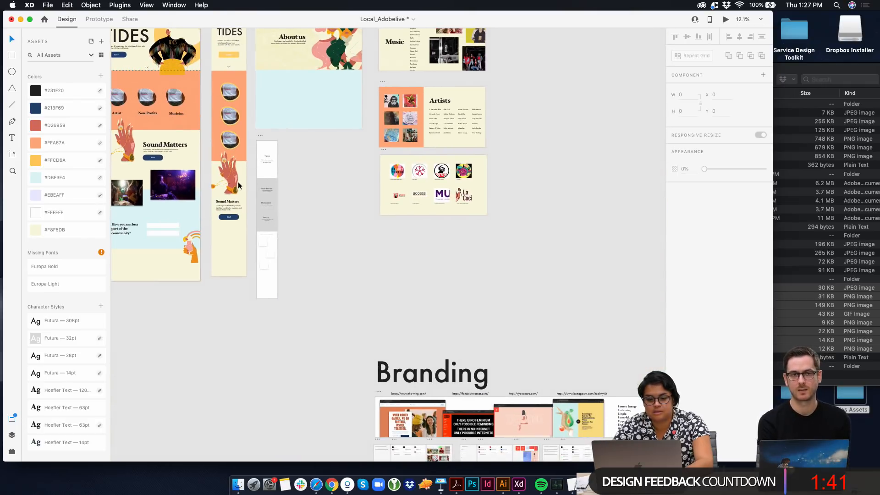
Copy the hand illustration from Landing Page – 3 onto the Artists artboard, positioned at about X 381, Y 580
{"action": "left_click", "coordinate": [236, 185]}
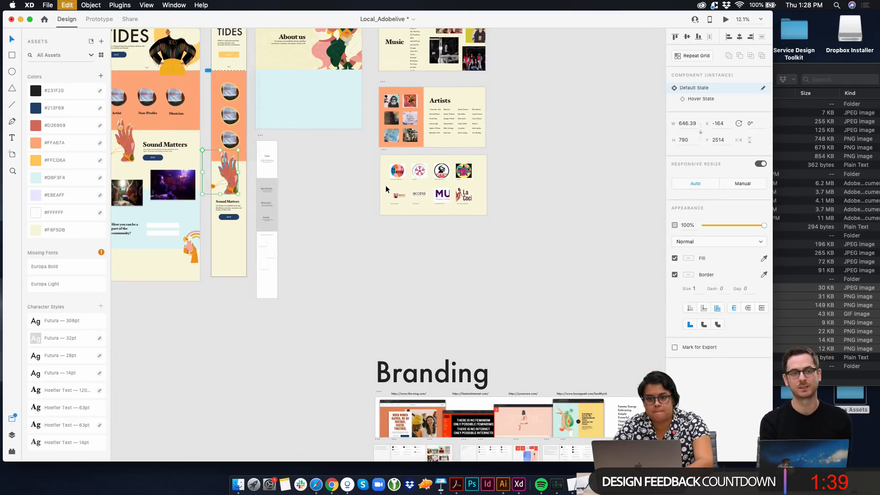
{"action": "scroll", "coordinate": [386, 189], "scroll_direction": "up", "scroll_amount": 3}
{"action": "scroll", "coordinate": [386, 189], "scroll_direction": "up", "scroll_amount": 6}
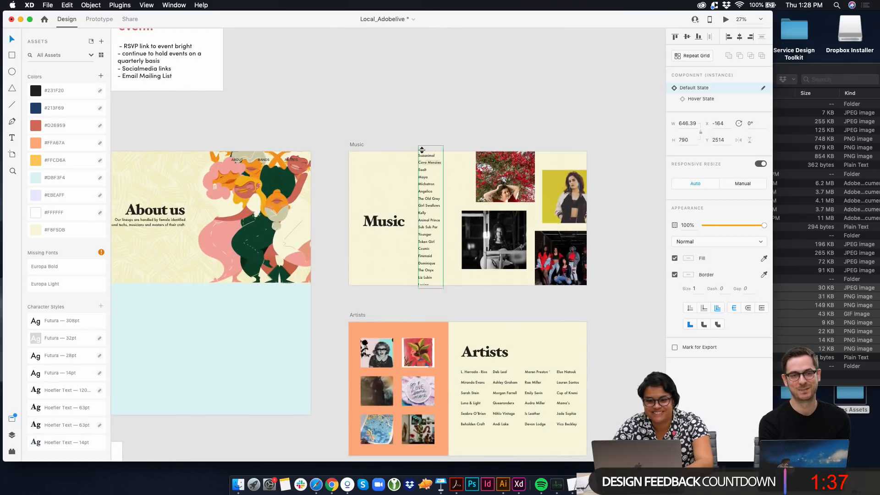
{"action": "left_click", "coordinate": [357, 316]}
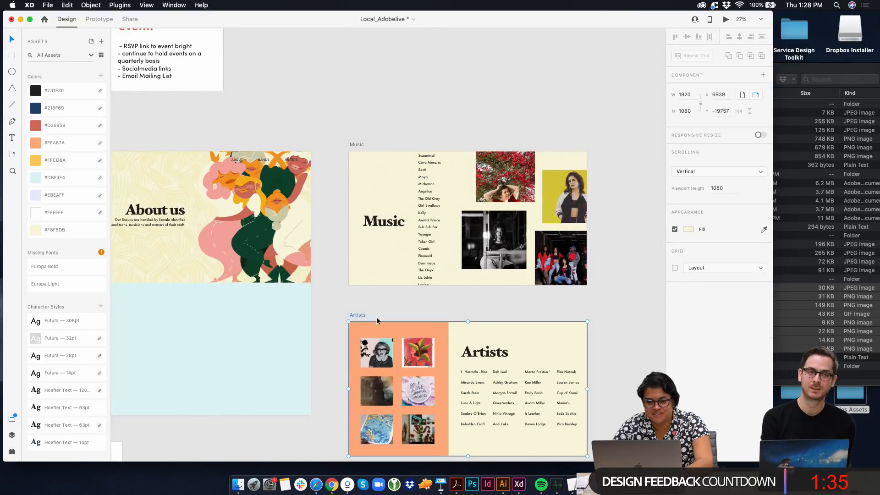
{"action": "scroll", "coordinate": [463, 355], "scroll_direction": "down", "scroll_amount": 5}
{"action": "key", "text": "super+v"}
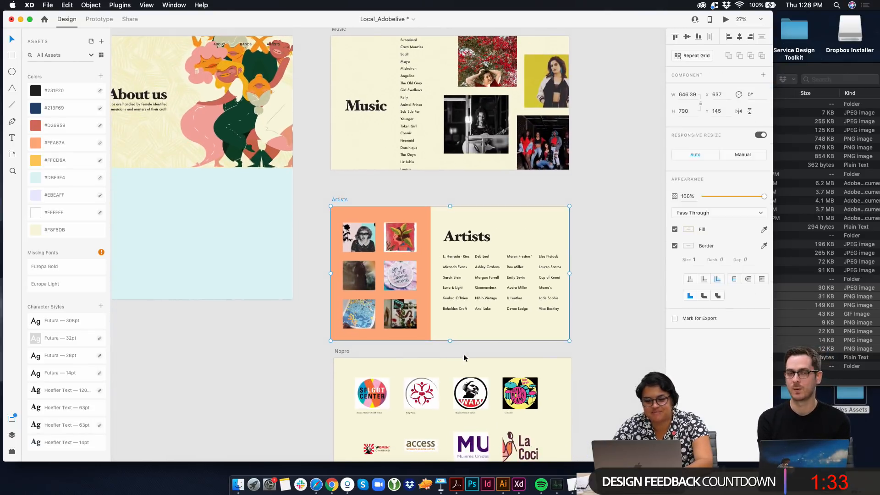
{"action": "left_click_drag", "start_coordinate": [475, 288], "coordinate": [444, 341]}
Try moving the Artists heading and the artist name list up, clear of the hand illustration
{"action": "left_click", "coordinate": [499, 245]}
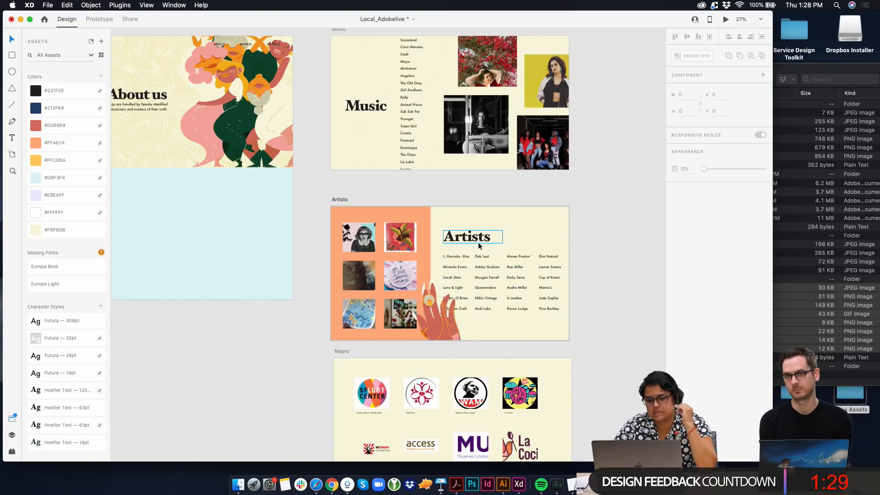
{"action": "left_click", "coordinate": [489, 273]}
{"action": "left_click_drag", "start_coordinate": [489, 273], "coordinate": [490, 260]}
{"action": "left_click", "coordinate": [439, 273]}
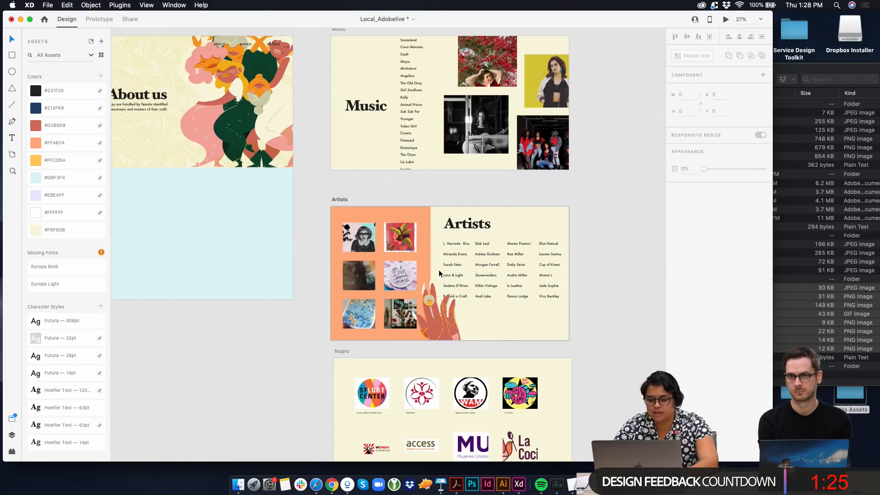
{"action": "left_click", "coordinate": [459, 274]}
{"action": "double_click", "coordinate": [453, 266]}
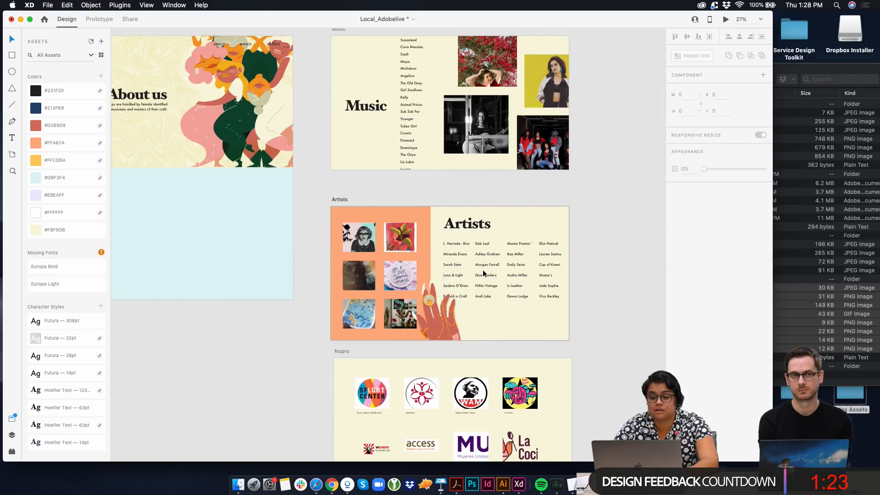
Shift the hand illustration left to about X 282, keeping Y at 580, and lower the Artists heading and name list
{"action": "left_click", "coordinate": [435, 317]}
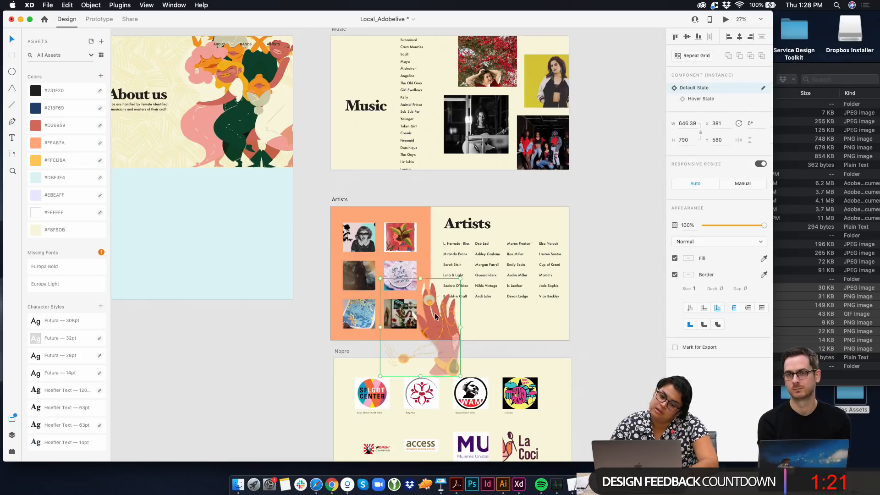
{"action": "left_click_drag", "start_coordinate": [435, 316], "coordinate": [421, 316]}
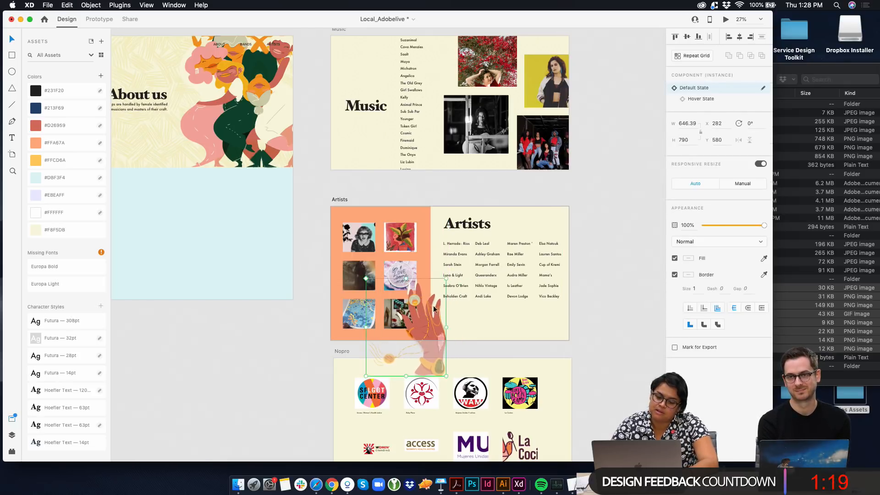
{"action": "left_click_drag", "start_coordinate": [482, 271], "coordinate": [485, 285]}
{"action": "left_click_drag", "start_coordinate": [466, 228], "coordinate": [466, 237]}
Copy the Overlay line pattern from the About artboard onto the Artists artboard at about X -262, Y 74
{"action": "left_click", "coordinate": [383, 216]}
{"action": "scroll", "coordinate": [384, 216], "scroll_direction": "down", "scroll_amount": 5}
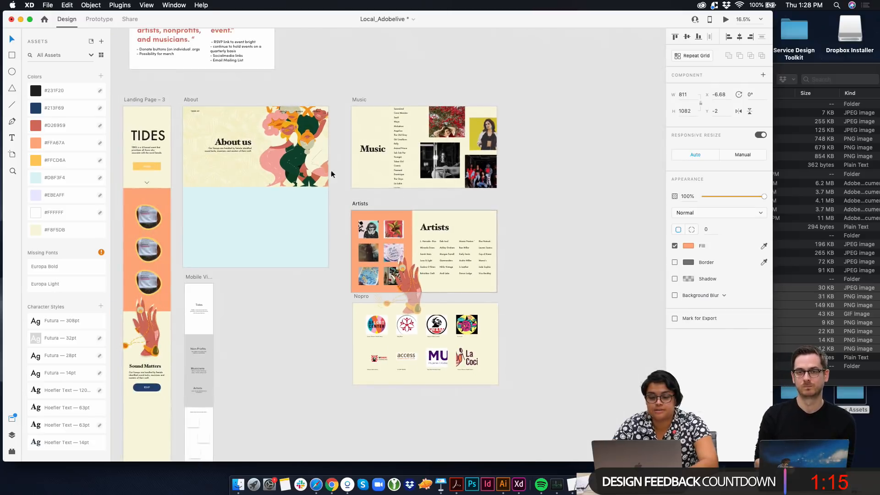
{"action": "left_click", "coordinate": [213, 163]}
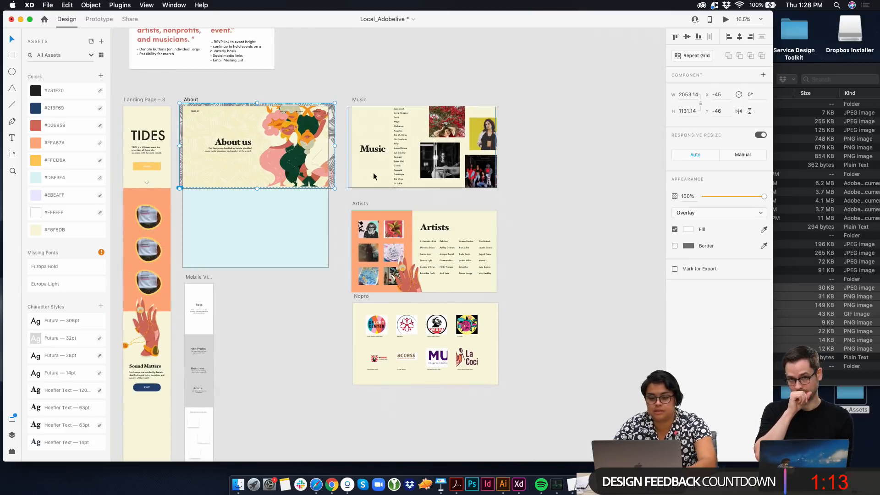
{"action": "left_click", "coordinate": [359, 203]}
{"action": "scroll", "coordinate": [360, 203], "scroll_direction": "up", "scroll_amount": 5}
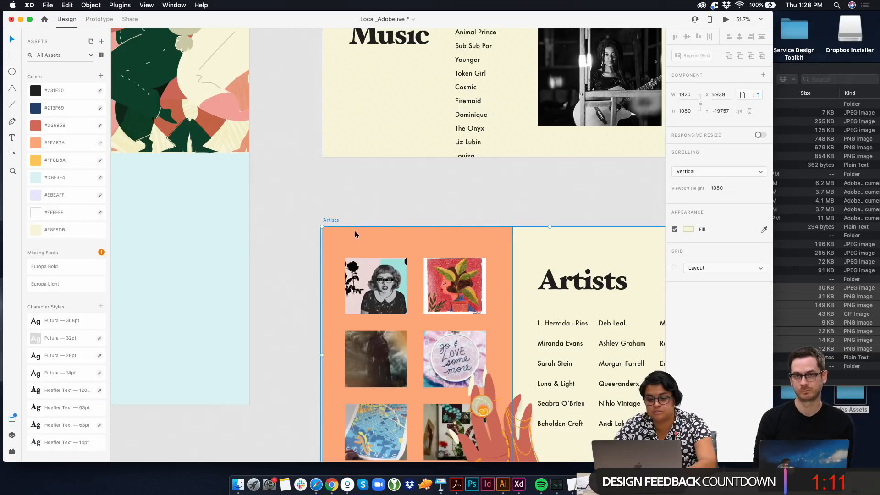
{"action": "key", "text": "cmd+v"}
{"action": "scroll", "coordinate": [416, 244], "scroll_direction": "down", "scroll_amount": 3}
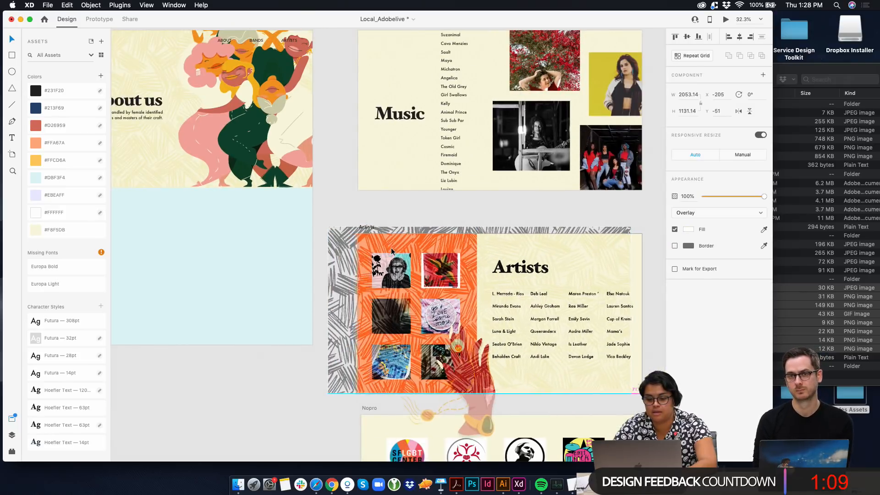
{"action": "mouse_move", "coordinate": [391, 248]}
{"action": "left_mouse_down"}
{"action": "mouse_move", "coordinate": [386, 264]}
{"action": "mouse_move", "coordinate": [386, 241]}
{"action": "mouse_move", "coordinate": [389, 261]}
{"action": "left_mouse_up"}
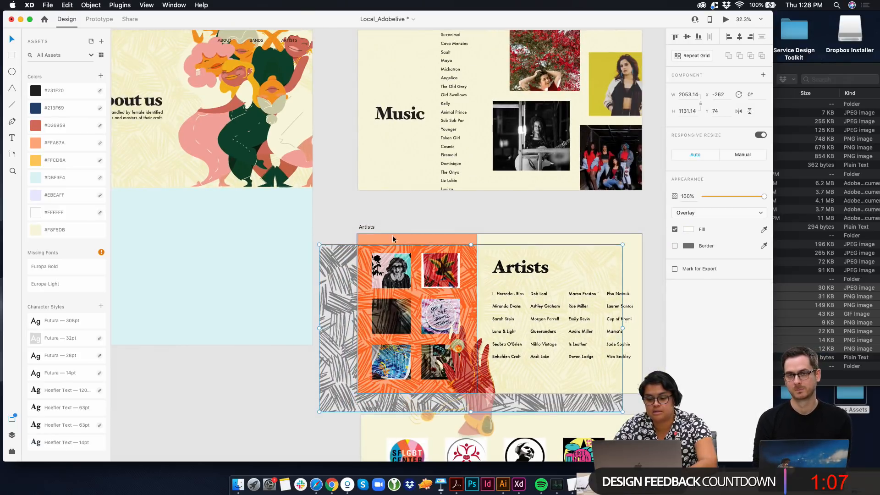
Shift the line pattern on the Artists artboard to about X -1231, Y -26, so it covers only the orange panel
{"action": "left_click", "coordinate": [392, 237], "text": "shift"}
{"action": "right_click", "coordinate": [392, 240]}
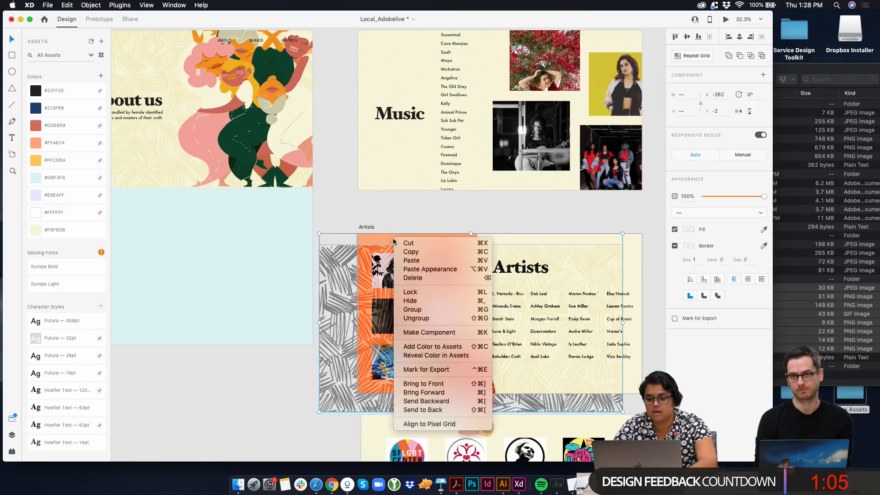
{"action": "left_click", "coordinate": [407, 217]}
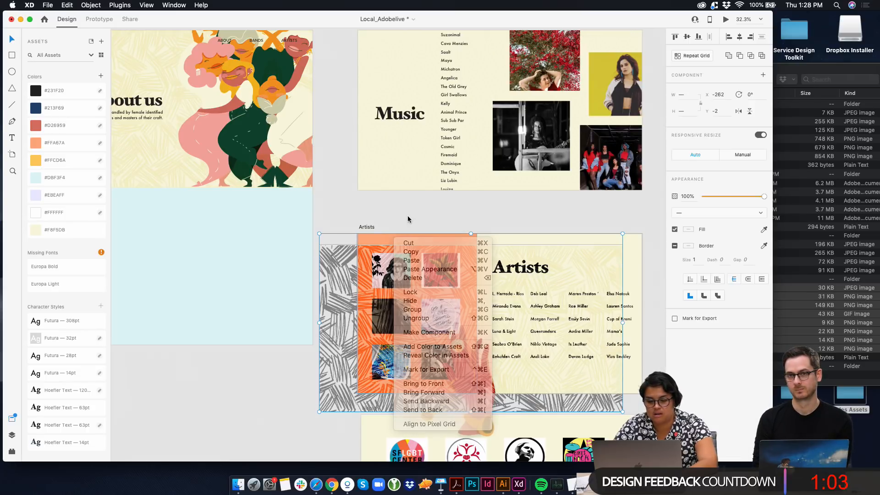
{"action": "mouse_move", "coordinate": [461, 264]}
{"action": "left_mouse_down"}
{"action": "mouse_move", "coordinate": [380, 240]}
{"action": "mouse_move", "coordinate": [250, 260]}
{"action": "mouse_move", "coordinate": [221, 254]}
{"action": "left_mouse_up"}
{"action": "key", "text": "super+z"}
{"action": "left_click", "coordinate": [501, 225]}
{"action": "key", "text": "Escape"}
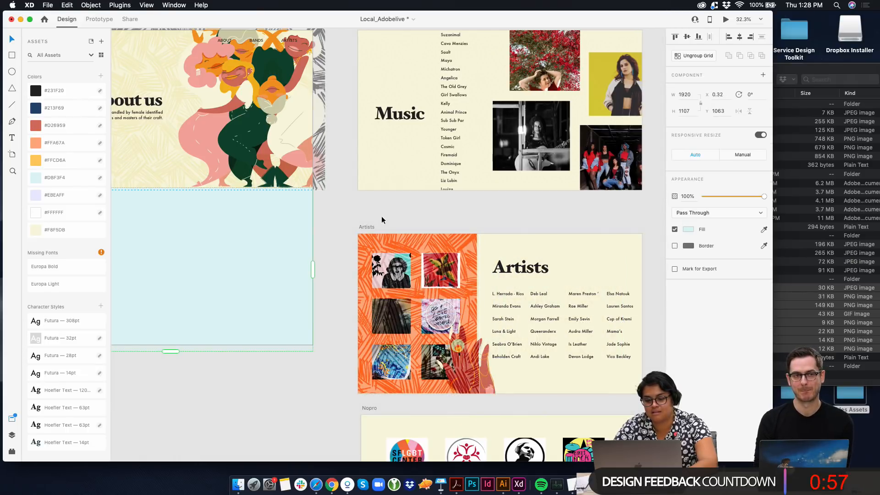
Send the line pattern on the Artists artboard backward and all the way to the back
{"action": "double_click", "coordinate": [374, 247]}
{"action": "left_click", "coordinate": [729, 213]}
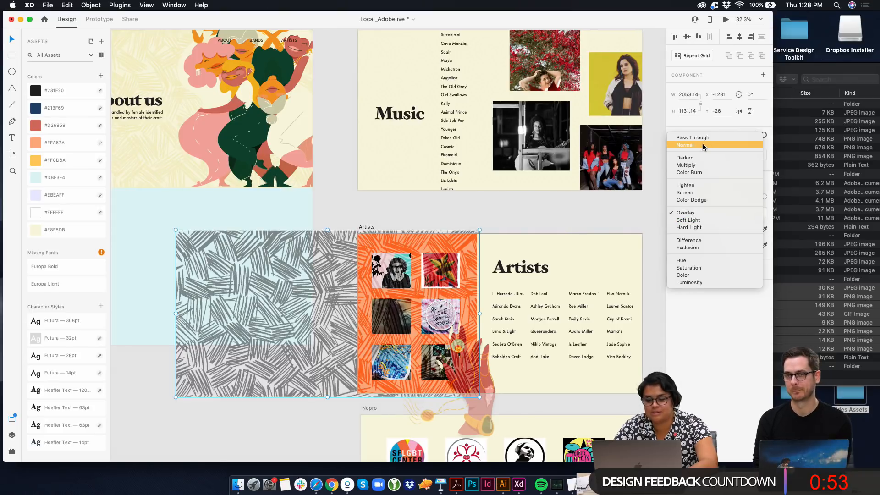
{"action": "key", "text": "Escape"}
{"action": "right_click", "coordinate": [421, 238]}
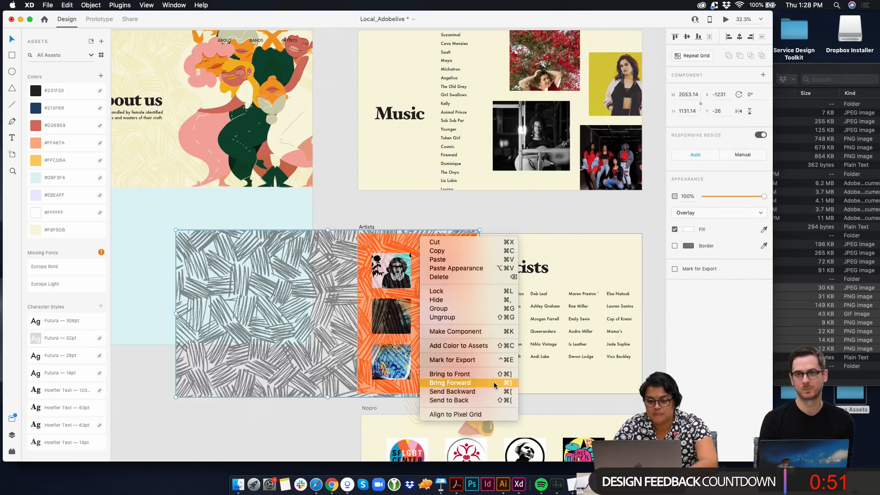
{"action": "left_click", "coordinate": [481, 391]}
{"action": "right_click", "coordinate": [416, 246]}
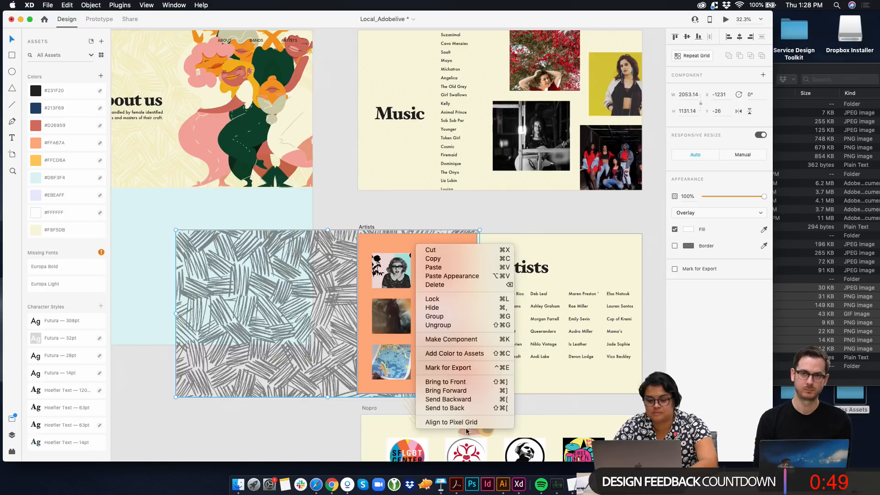
{"action": "left_click", "coordinate": [466, 409]}
Keep the pattern's blend mode at Overlay and send the orange panel to the back, beneath the pattern
{"action": "left_click", "coordinate": [720, 213]}
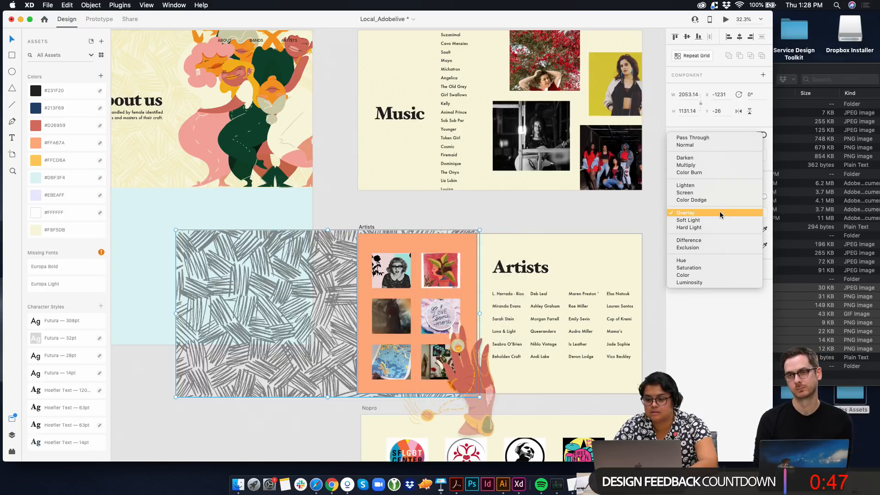
{"action": "left_click", "coordinate": [720, 214]}
{"action": "scroll", "coordinate": [394, 241], "scroll_direction": "up", "scroll_amount": 5}
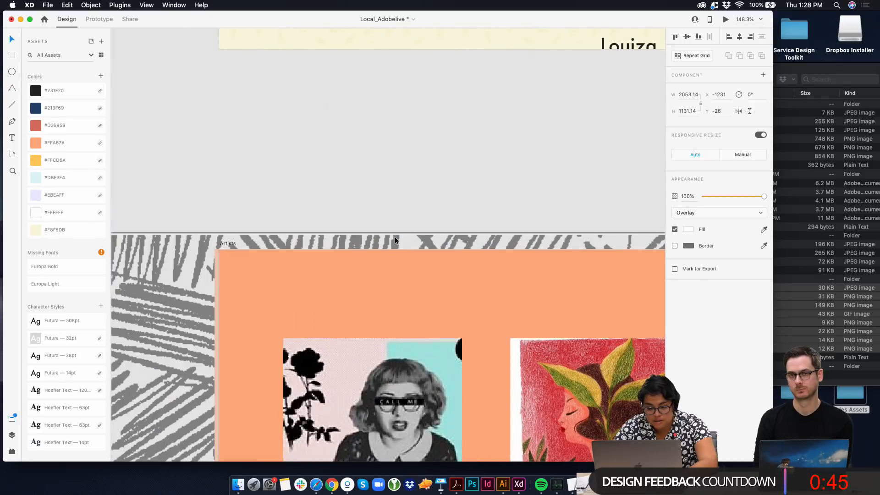
{"action": "right_click", "coordinate": [389, 263]}
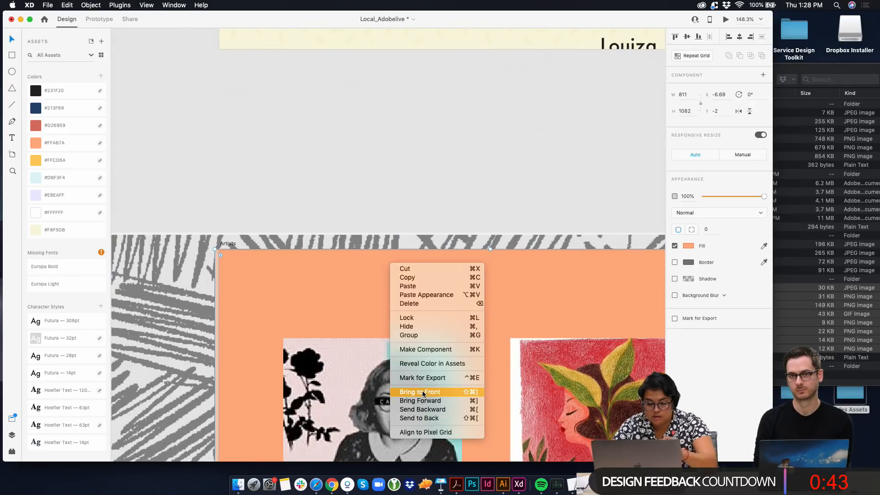
{"action": "left_click", "coordinate": [424, 419]}
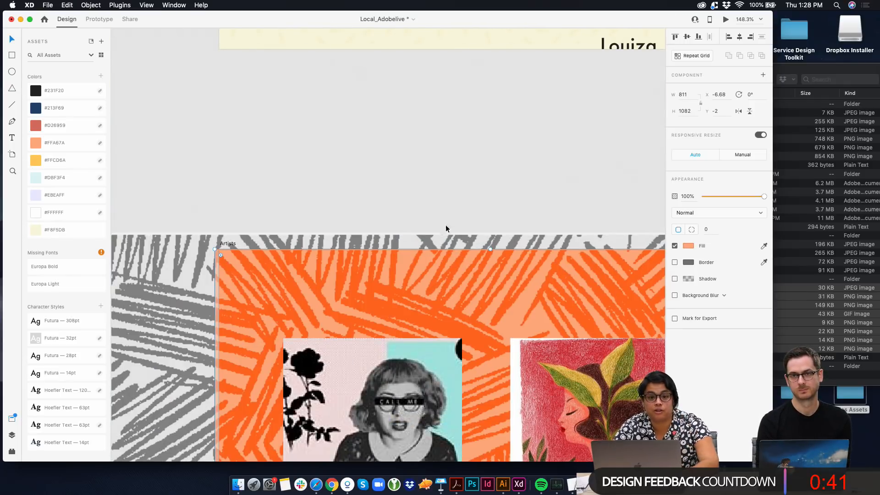
Delete the line pattern from the Artists artboard, leaving the orange panel plain
{"action": "left_click", "coordinate": [444, 189]}
{"action": "scroll", "coordinate": [443, 189], "scroll_direction": "down", "scroll_amount": 3}
{"action": "scroll", "coordinate": [446, 197], "scroll_direction": "down", "scroll_amount": 5}
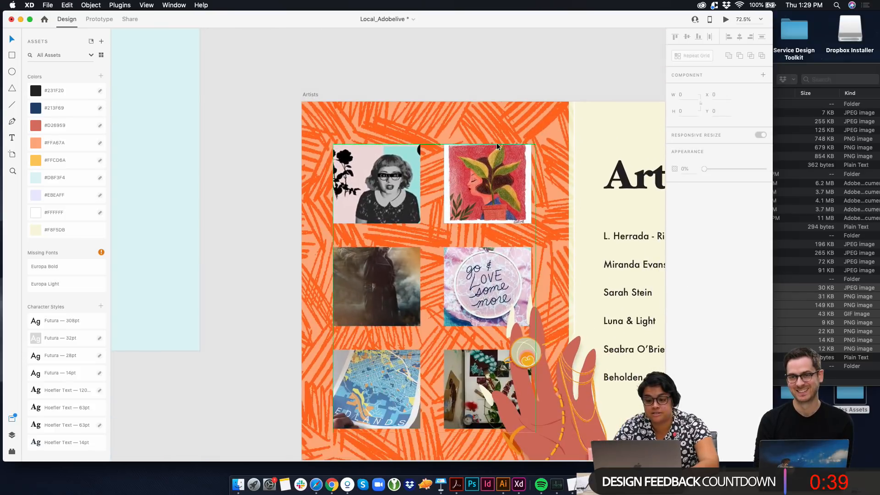
{"action": "left_click", "coordinate": [504, 129]}
{"action": "key", "text": "Delete"}
{"action": "scroll", "coordinate": [505, 63], "scroll_direction": "down", "scroll_amount": 3}
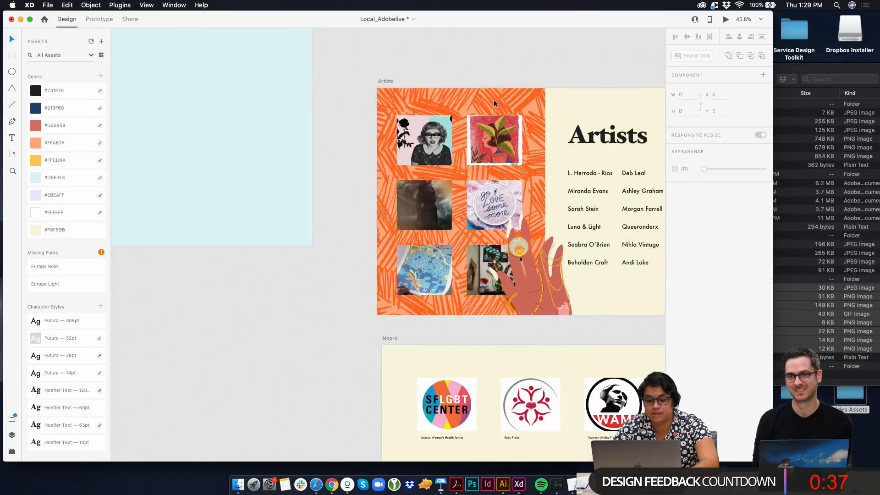
{"action": "scroll", "coordinate": [362, 198], "scroll_direction": "right", "scroll_amount": 2}
{"action": "left_click", "coordinate": [452, 309]}
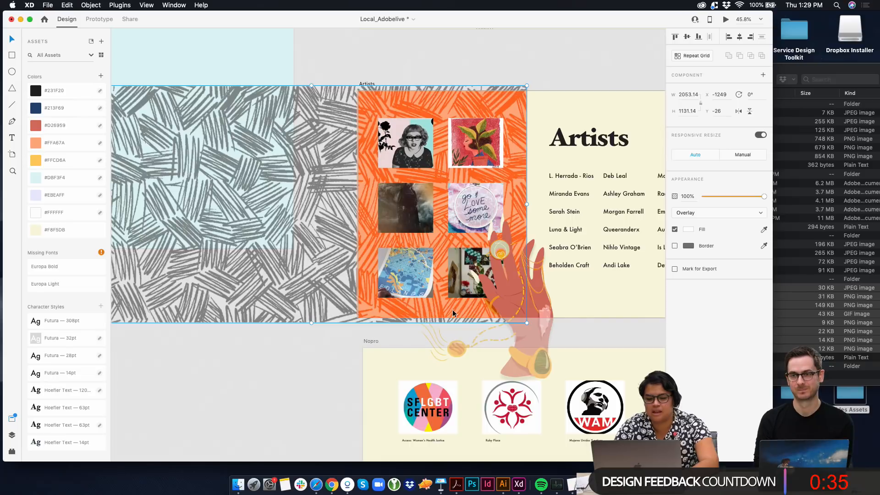
{"action": "key", "text": "Delete"}
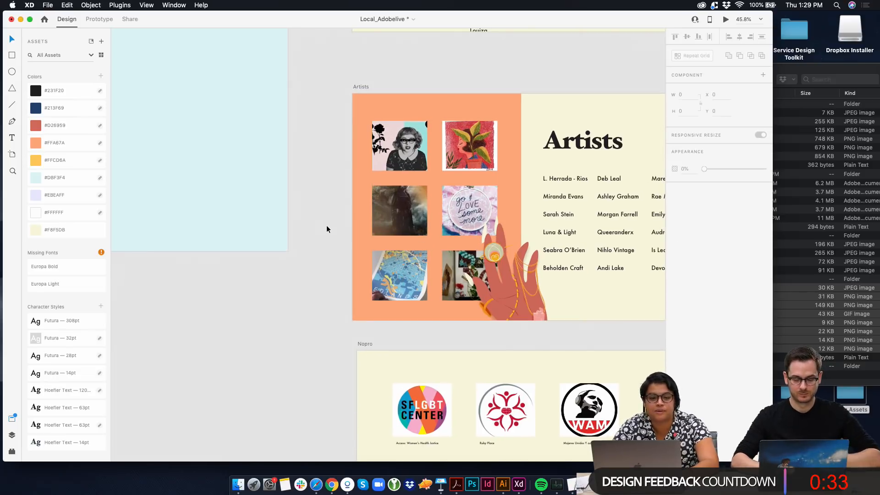
Move the hand illustration on the Artists artboard right to about X 365, keeping Y at 580
{"action": "scroll", "coordinate": [339, 229], "scroll_direction": "up", "scroll_amount": 5}
{"action": "scroll", "coordinate": [393, 187], "scroll_direction": "down", "scroll_amount": 3}
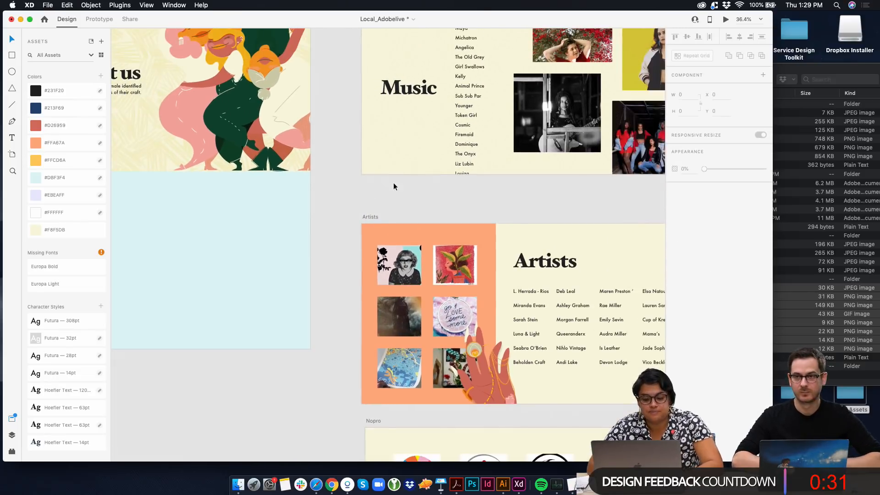
{"action": "scroll", "coordinate": [394, 188], "scroll_direction": "down", "scroll_amount": 5}
{"action": "left_click_drag", "start_coordinate": [449, 245], "coordinate": [462, 252]}
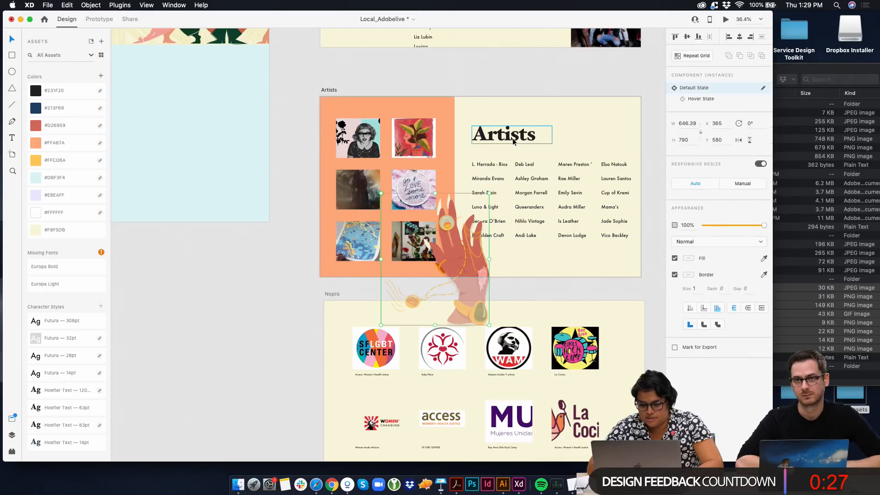
Move the Artists heading below the artist name list, toward the artboard's lower right, and raise the name list
{"action": "left_click_drag", "start_coordinate": [514, 142], "coordinate": [607, 261]}
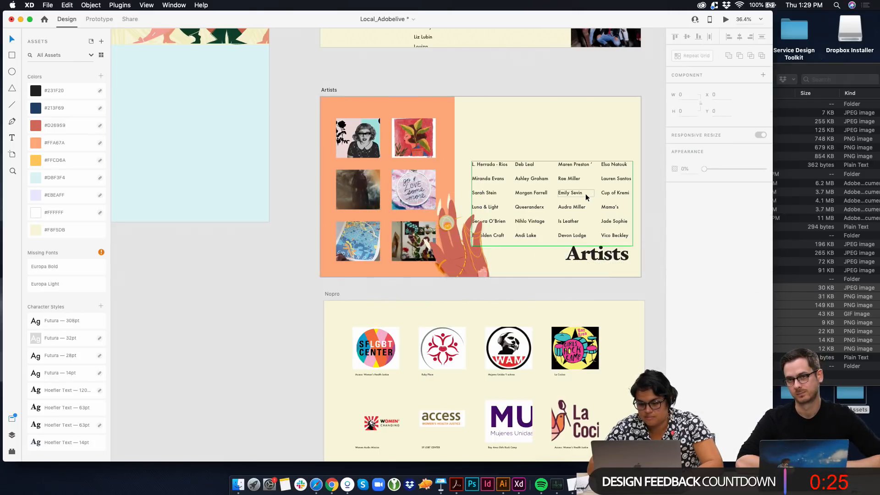
{"action": "left_click_drag", "start_coordinate": [585, 193], "coordinate": [579, 158]}
{"action": "left_click", "coordinate": [593, 255]}
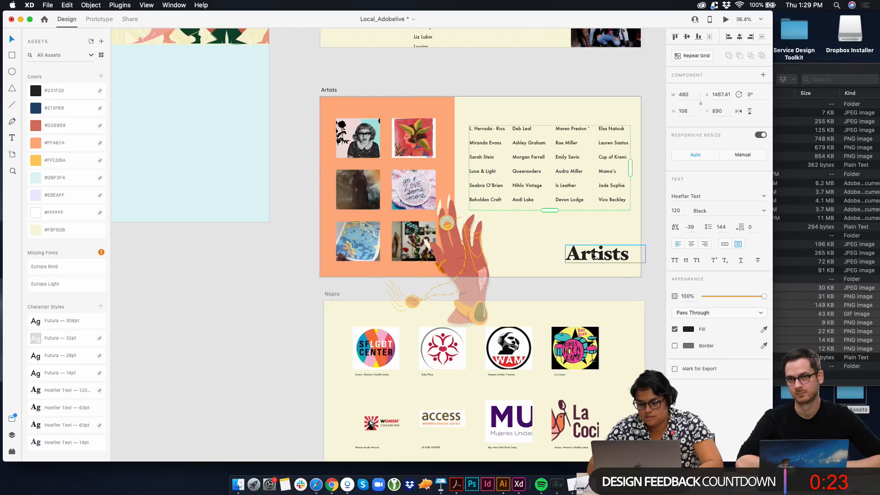
{"action": "left_click_drag", "start_coordinate": [594, 256], "coordinate": [589, 228]}
{"action": "left_click", "coordinate": [584, 268]}
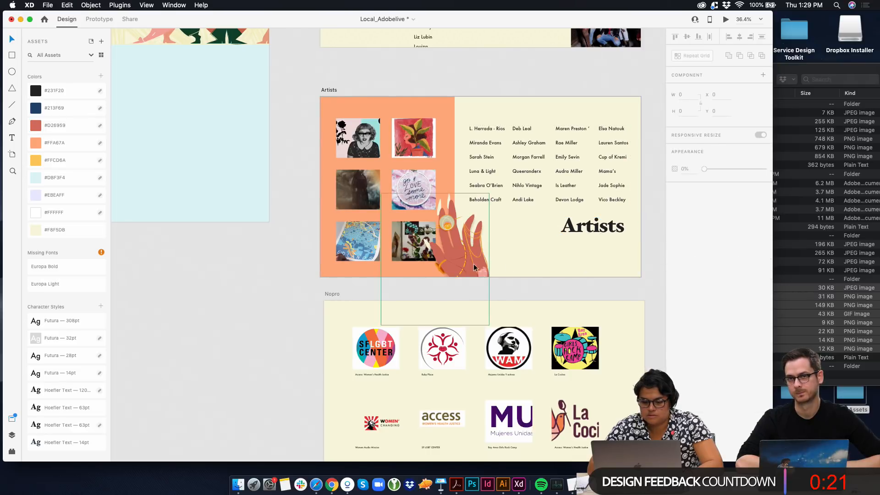
Move the hand illustration to about X 481, Y 563, and nudge the artist name list slightly up
{"action": "mouse_move", "coordinate": [474, 267]}
{"action": "left_mouse_down"}
{"action": "mouse_move", "coordinate": [495, 263]}
{"action": "mouse_move", "coordinate": [499, 276]}
{"action": "mouse_move", "coordinate": [488, 260]}
{"action": "left_mouse_up"}
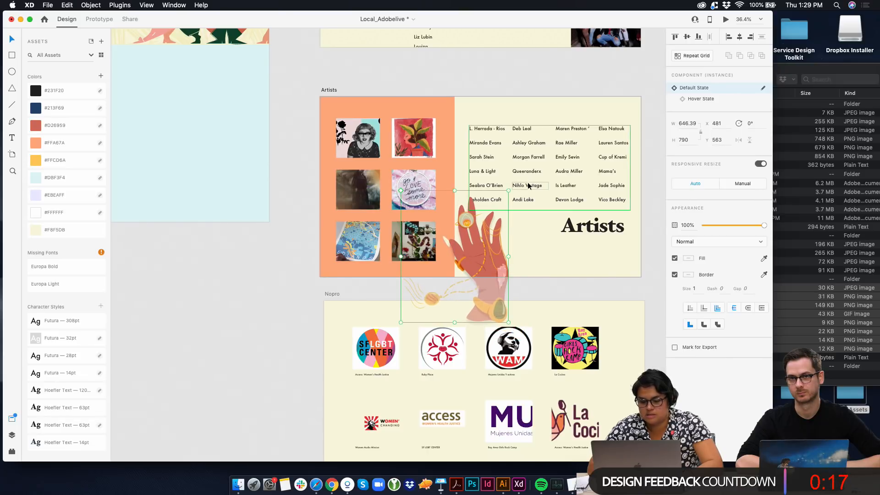
{"action": "left_click_drag", "start_coordinate": [528, 184], "coordinate": [526, 178]}
{"action": "left_click", "coordinate": [527, 220]}
Copy the TIDES SF, ABOUT and RSVP navigation row from Landing Page onto Landing Page – 1 at X 174, Y 43
{"action": "scroll", "coordinate": [526, 220], "scroll_direction": "down", "scroll_amount": 5}
{"action": "scroll", "coordinate": [527, 220], "scroll_direction": "down", "scroll_amount": 8}
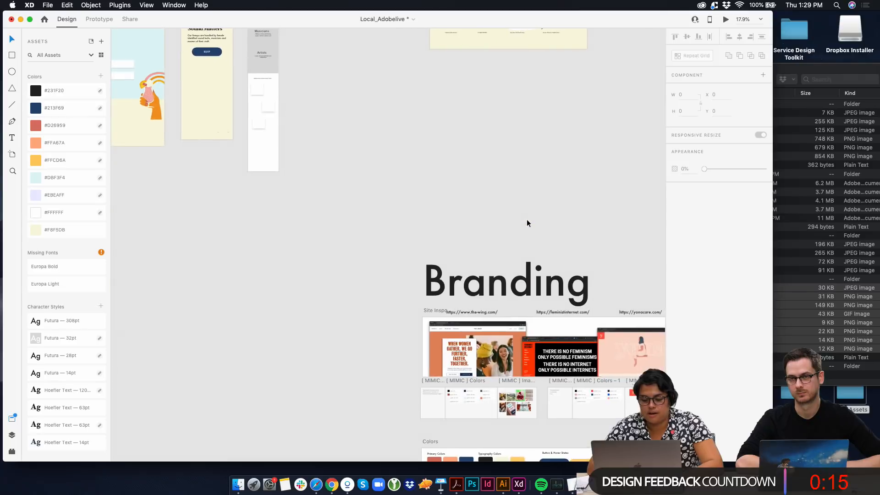
{"action": "scroll", "coordinate": [527, 221], "scroll_direction": "down", "scroll_amount": 5}
{"action": "scroll", "coordinate": [527, 221], "scroll_direction": "right", "scroll_amount": 8}
{"action": "scroll", "coordinate": [527, 221], "scroll_direction": "left", "scroll_amount": 8}
{"action": "scroll", "coordinate": [527, 221], "scroll_direction": "down", "scroll_amount": 4}
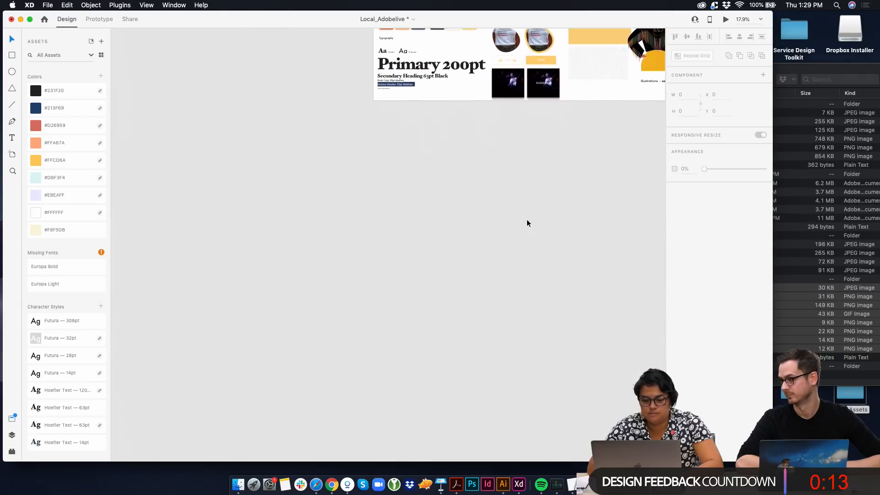
{"action": "scroll", "coordinate": [527, 222], "scroll_direction": "up", "scroll_amount": 5}
{"action": "scroll", "coordinate": [526, 221], "scroll_direction": "down", "scroll_amount": 3}
{"action": "scroll", "coordinate": [350, 247], "scroll_direction": "up", "scroll_amount": 8}
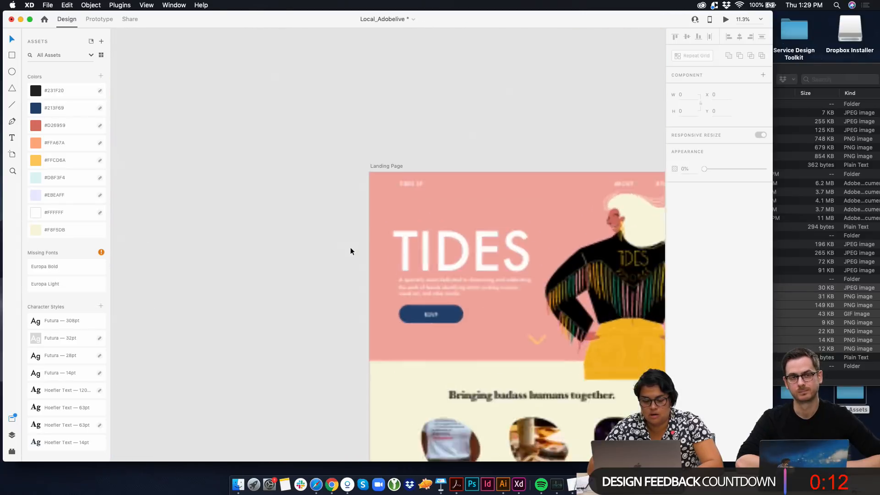
{"action": "scroll", "coordinate": [424, 179], "scroll_direction": "right", "scroll_amount": 3}
{"action": "left_click", "coordinate": [423, 179]}
{"action": "scroll", "coordinate": [423, 179], "scroll_direction": "down", "scroll_amount": 8}
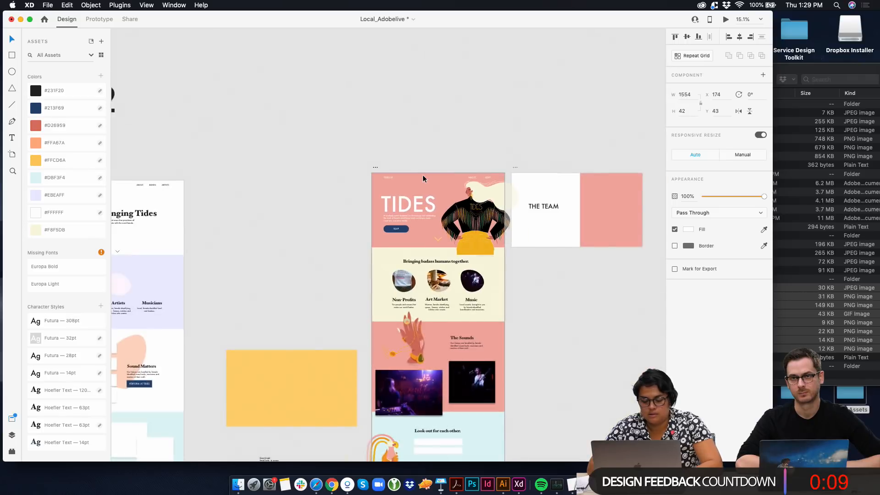
{"action": "scroll", "coordinate": [423, 178], "scroll_direction": "up", "scroll_amount": 15}
{"action": "scroll", "coordinate": [423, 179], "scroll_direction": "left", "scroll_amount": 5}
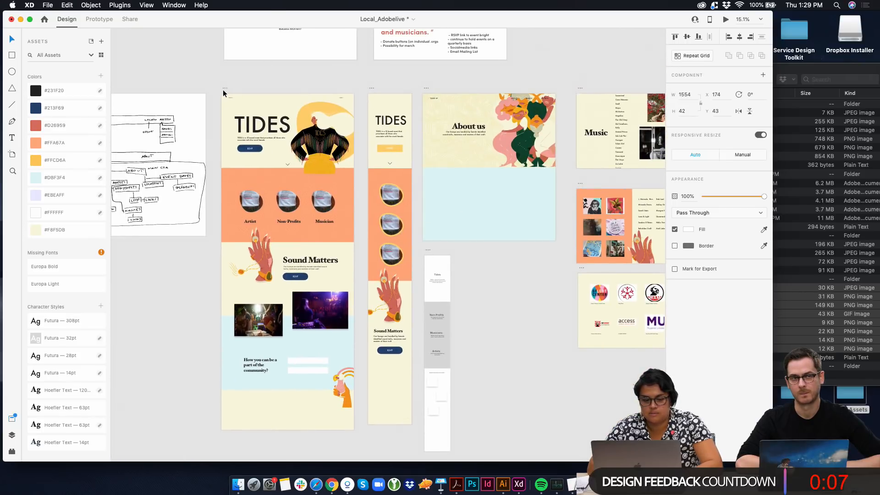
{"action": "scroll", "coordinate": [256, 105], "scroll_direction": "up", "scroll_amount": 10}
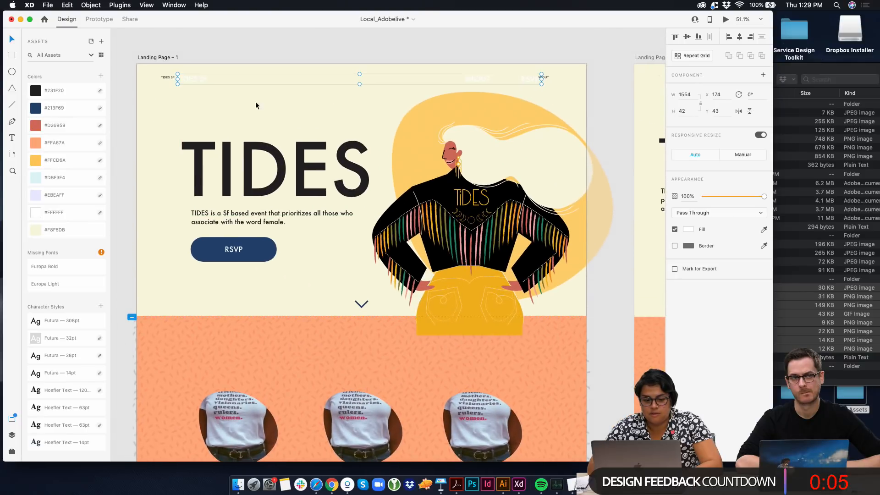
Remove the old small navigation text from Landing Page – 1 and color the pasted navigation row #231F20
{"action": "left_click", "coordinate": [167, 75]}
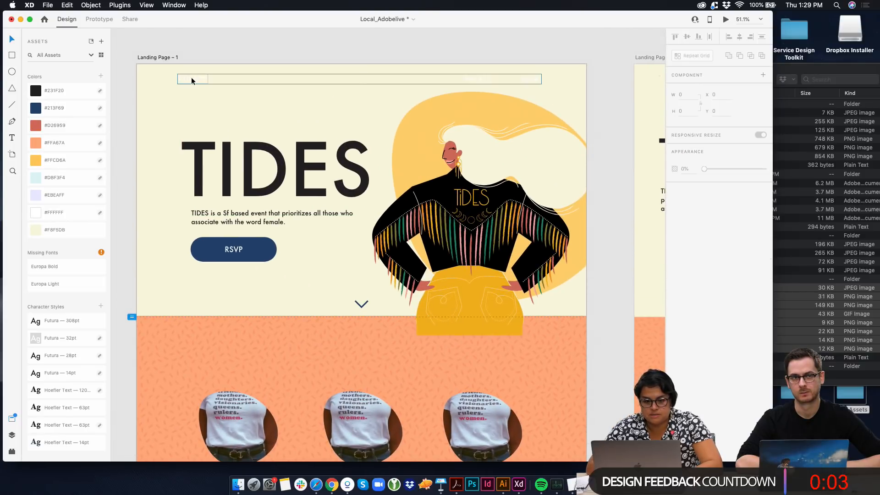
{"action": "left_click", "coordinate": [191, 79]}
{"action": "left_click", "coordinate": [48, 90]}
{"action": "left_click", "coordinate": [222, 44]}
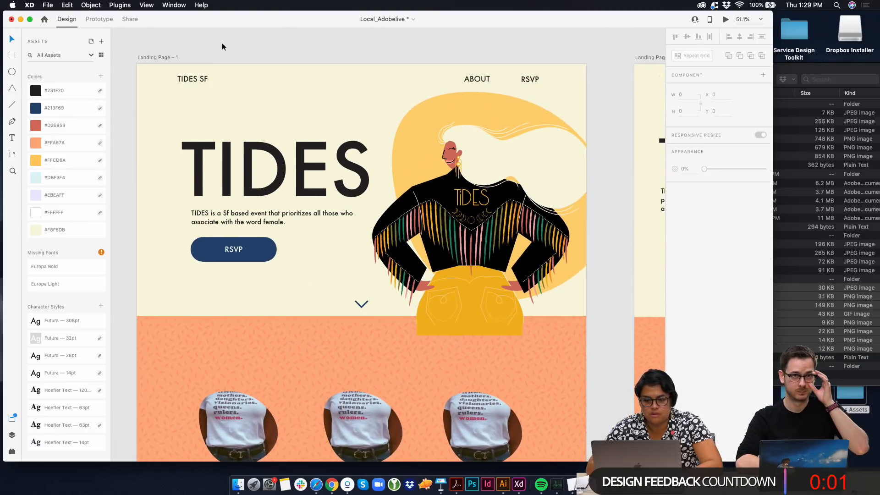
Replace the old navigation on the About artboard with the copied navigation row at X 174, Y 43
{"action": "scroll", "coordinate": [222, 43], "scroll_direction": "down", "scroll_amount": 8}
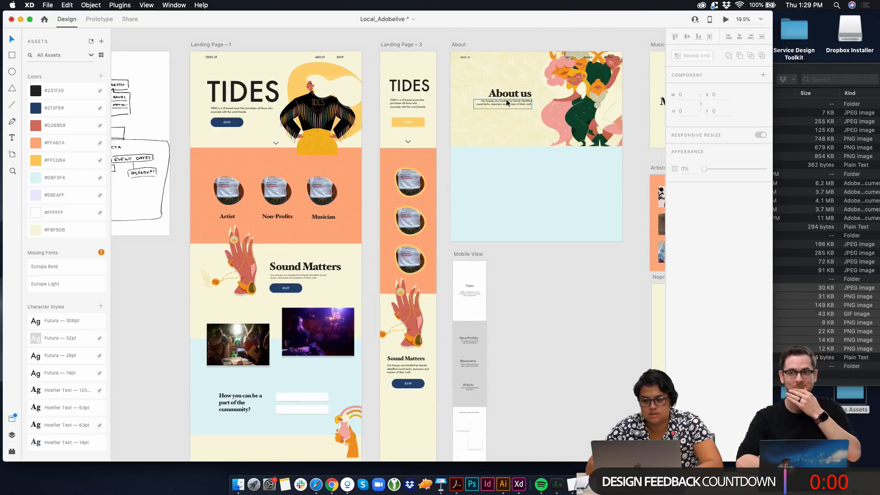
{"action": "left_click", "coordinate": [464, 58]}
{"action": "key", "text": "Delete"}
{"action": "key", "text": "super+v"}
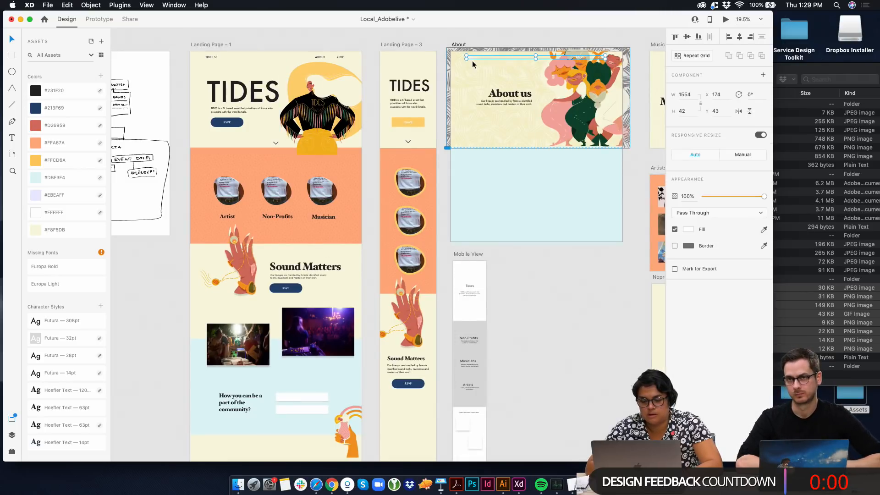
Copy the dark TIDES SF, ABOUT and RSVP navigation row from Landing Page – 1 onto the About artboard at X 174, Y 43
{"action": "left_click", "coordinate": [215, 59]}
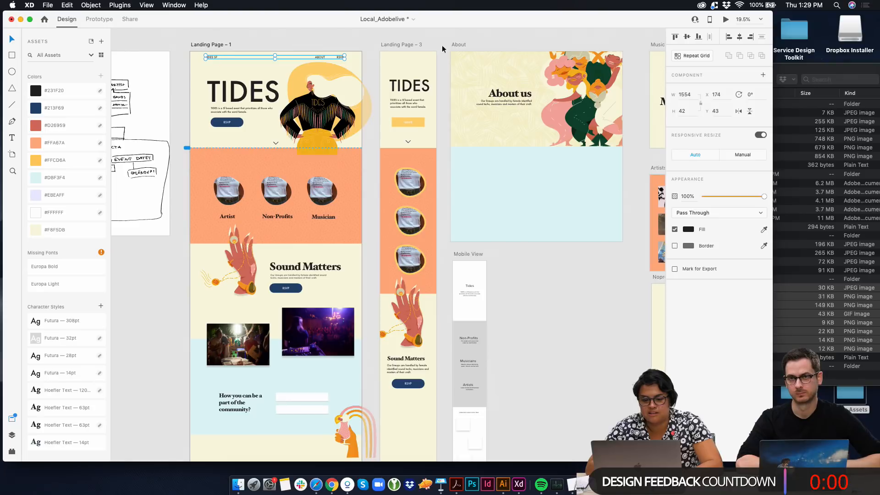
{"action": "left_click", "coordinate": [453, 44]}
{"action": "key", "text": "super+v"}
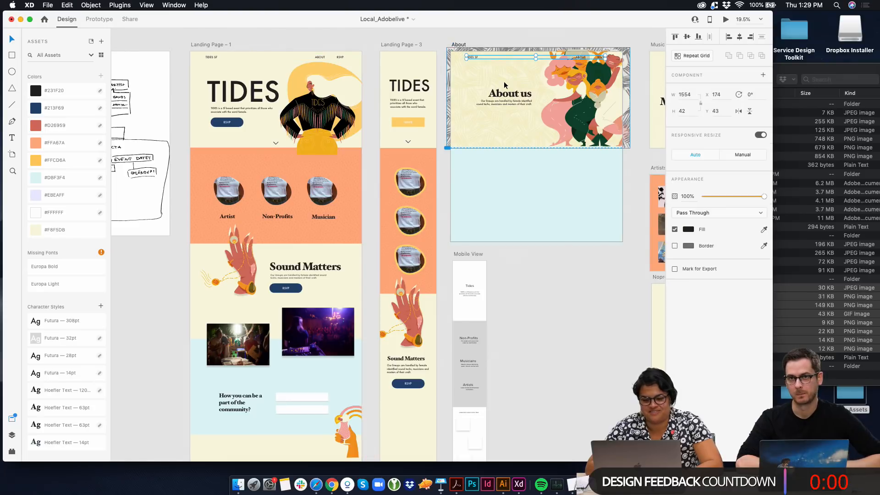
{"action": "left_click", "coordinate": [518, 42]}
{"action": "scroll", "coordinate": [519, 42], "scroll_direction": "up", "scroll_amount": 5}
{"action": "scroll", "coordinate": [499, 151], "scroll_direction": "down", "scroll_amount": 5}
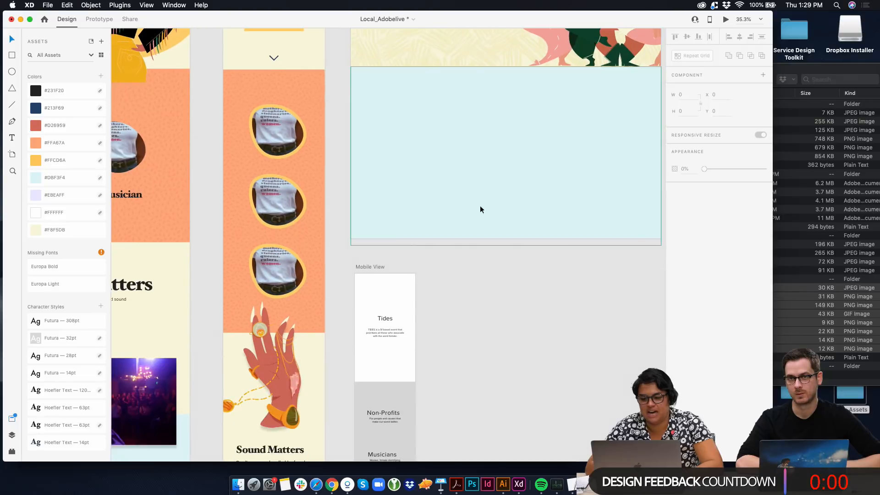
{"action": "scroll", "coordinate": [463, 197], "scroll_direction": "down", "scroll_amount": 5}
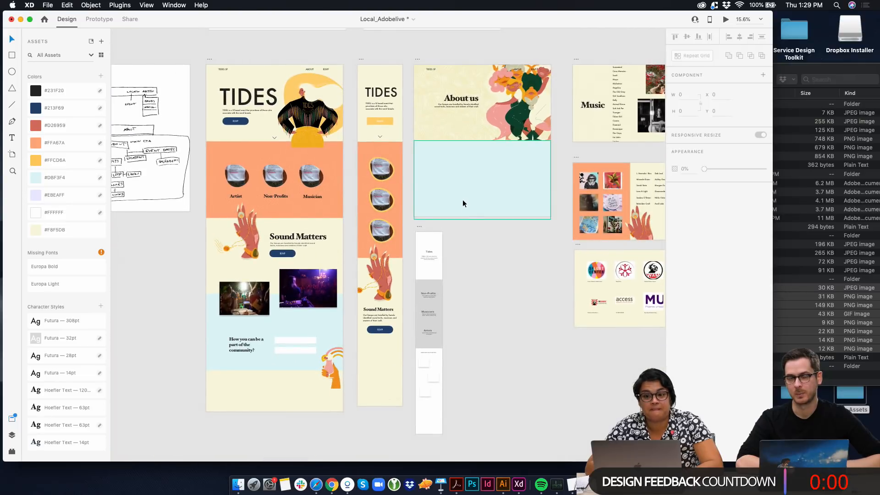
{"action": "scroll", "coordinate": [471, 256], "scroll_direction": "up", "scroll_amount": 5}
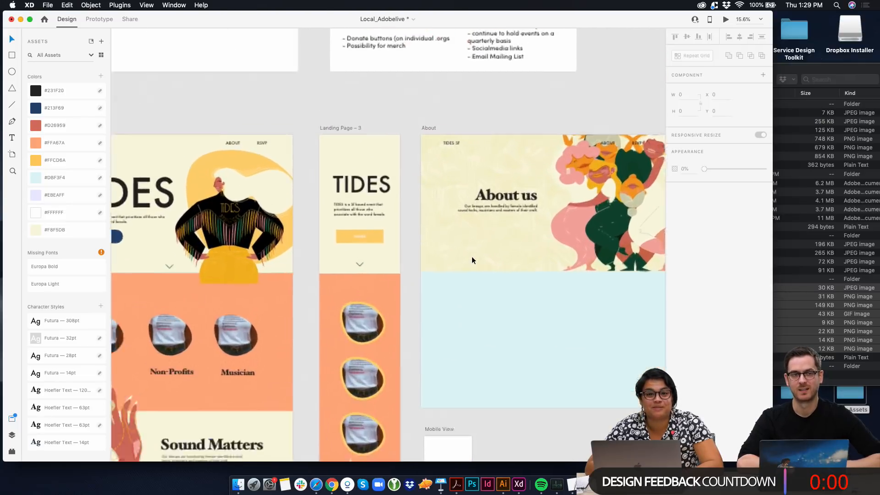
{"action": "scroll", "coordinate": [471, 261], "scroll_direction": "up", "scroll_amount": 3}
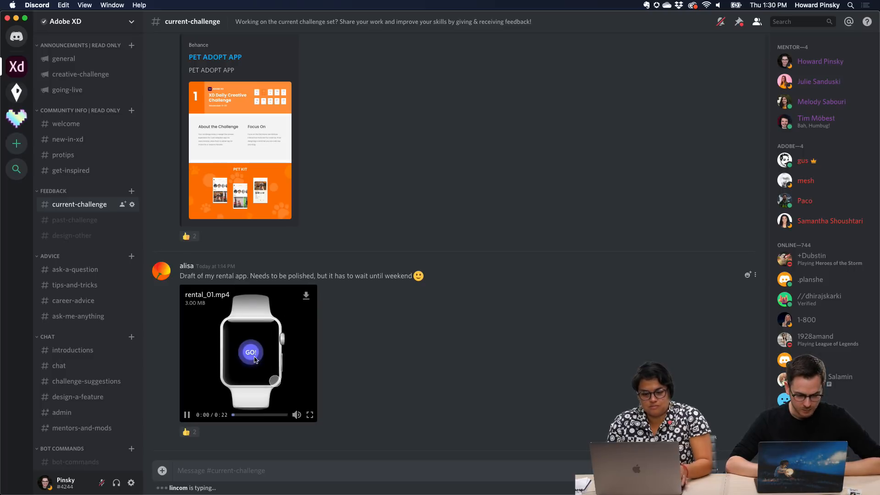
View the rental_01.mp4 watch app video from Discord's current-challenge channel in full screen
{"action": "left_click", "coordinate": [310, 415]}
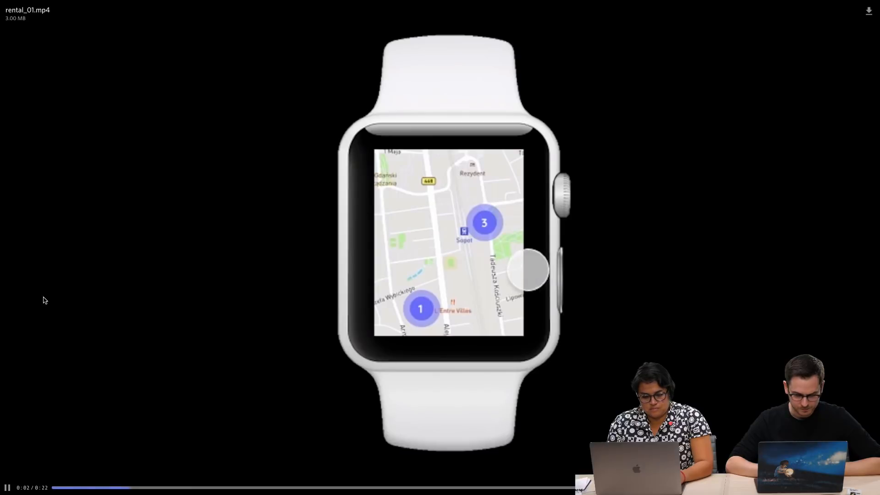
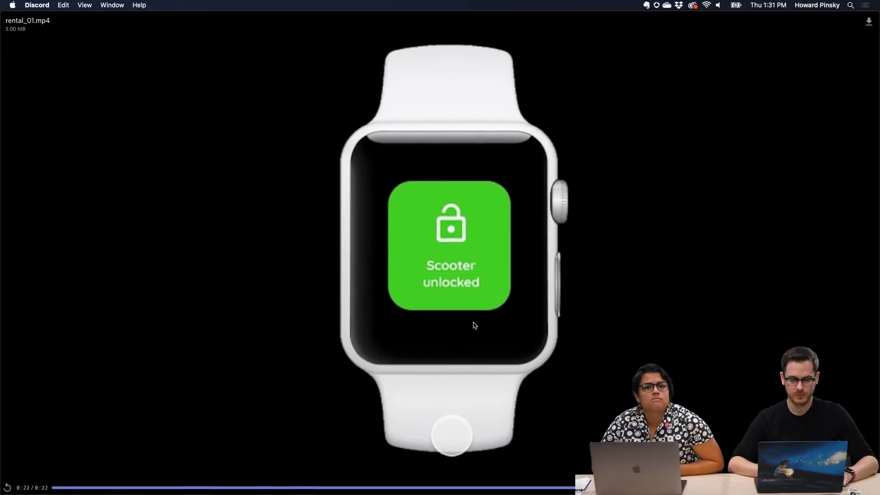
Leave the watch video and view the enlarged Instagram redesign mockup posted in the current-challenge channel
{"action": "scroll", "coordinate": [504, 283], "scroll_direction": "up", "scroll_amount": 5}
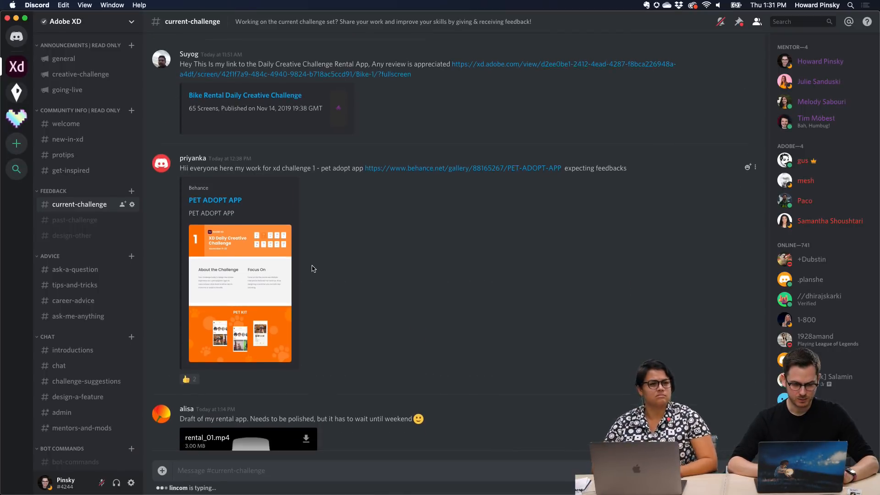
{"action": "scroll", "coordinate": [311, 268], "scroll_direction": "up", "scroll_amount": 8}
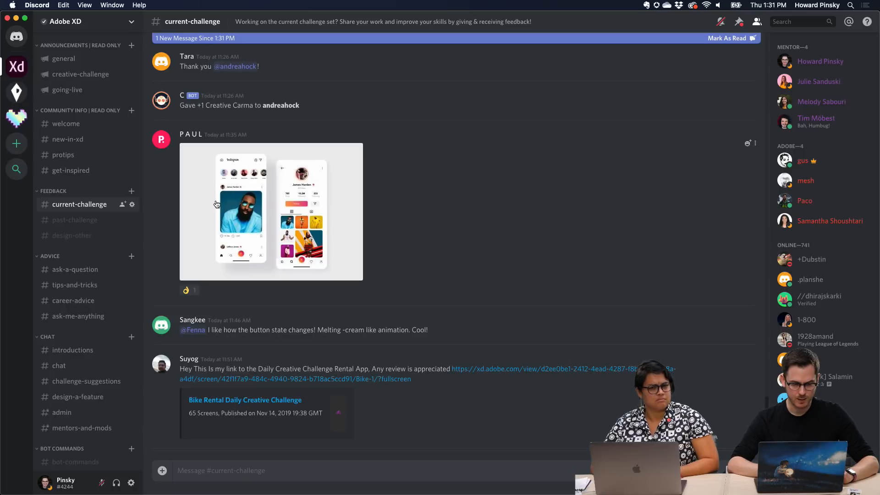
{"action": "left_click", "coordinate": [287, 210]}
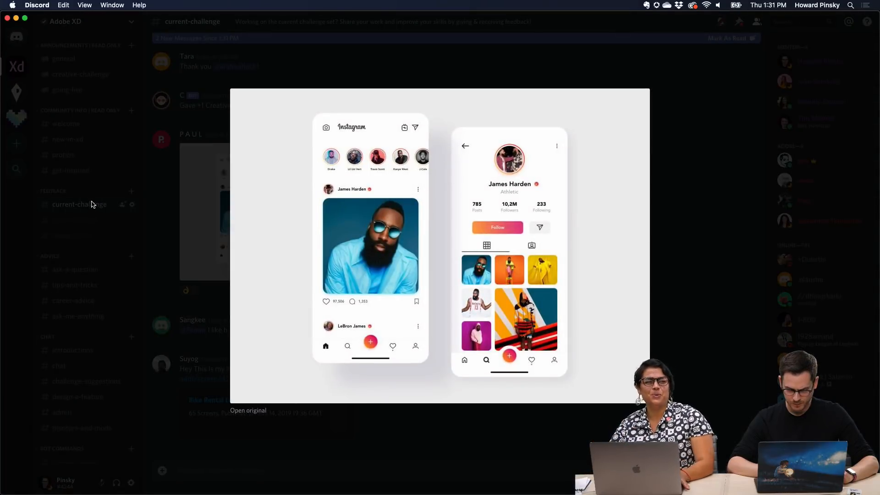
{"action": "left_click", "coordinate": [210, 184]}
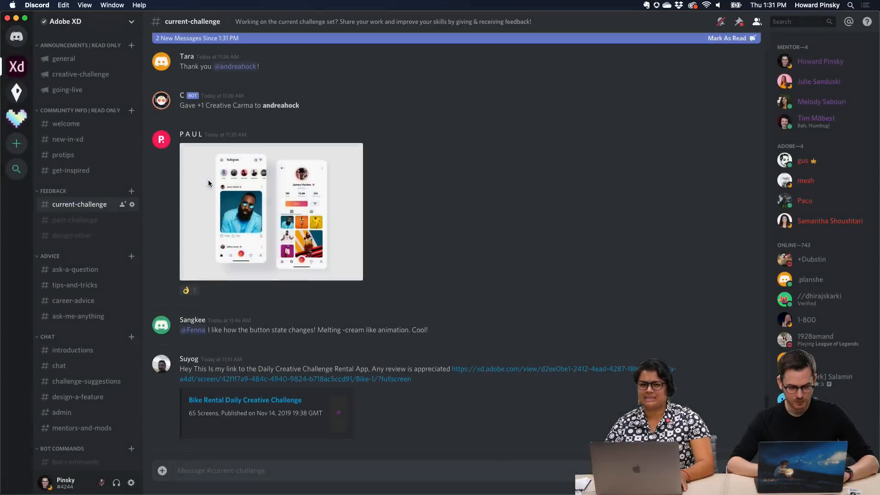
Switch to Safari and open behance.net/challenge/xd in a new tab
{"action": "key", "text": "super+Tab"}
{"action": "key", "text": "super+Tab"}
{"action": "key", "text": "super+t"}
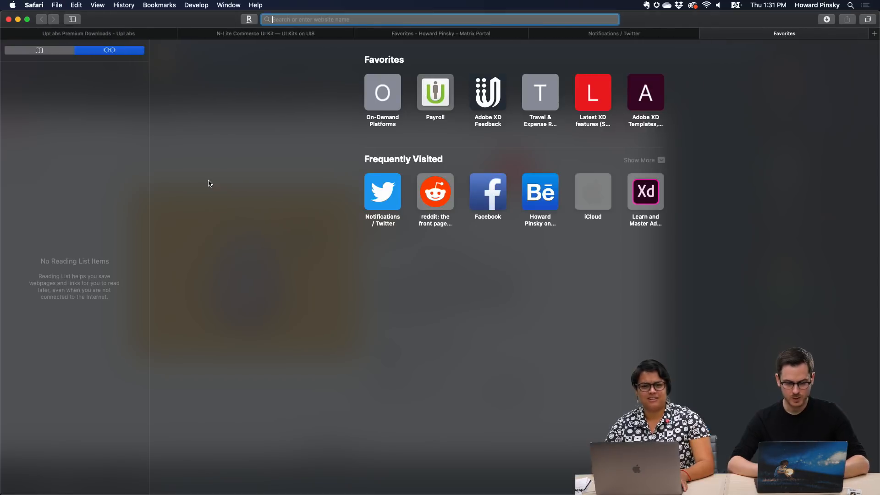
{"action": "type", "text": "behance.net/"}
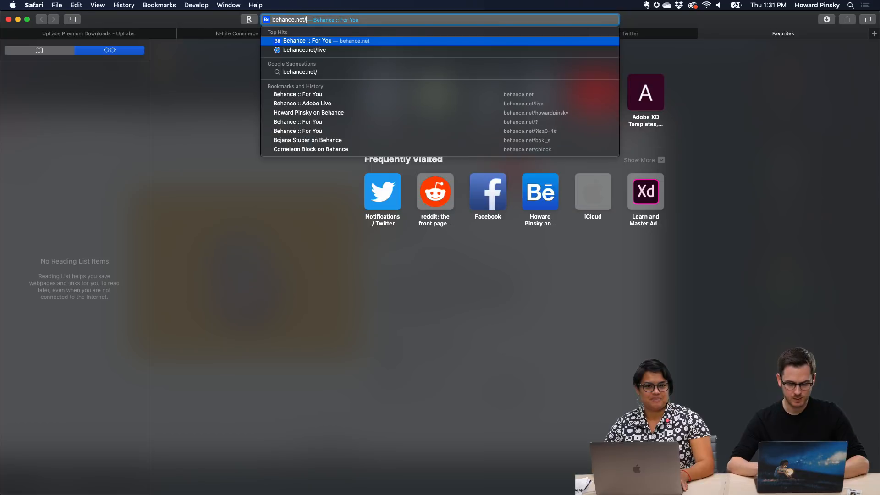
{"action": "type", "text": "challenge/xd"}
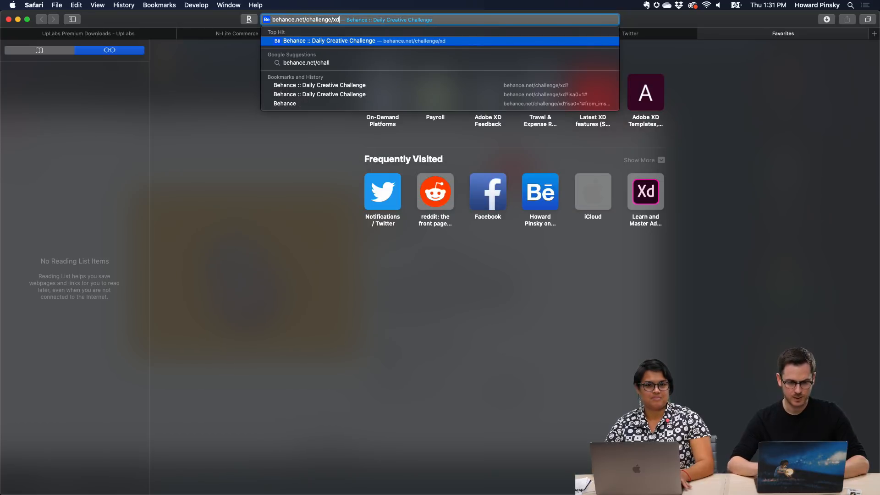
{"action": "key", "text": "Return"}
Read the Multiple Interactions, Component States and Hover Trigger challenge descriptions on the Daily Creative Challenge page
{"action": "scroll", "coordinate": [324, 330], "scroll_direction": "down", "scroll_amount": 10}
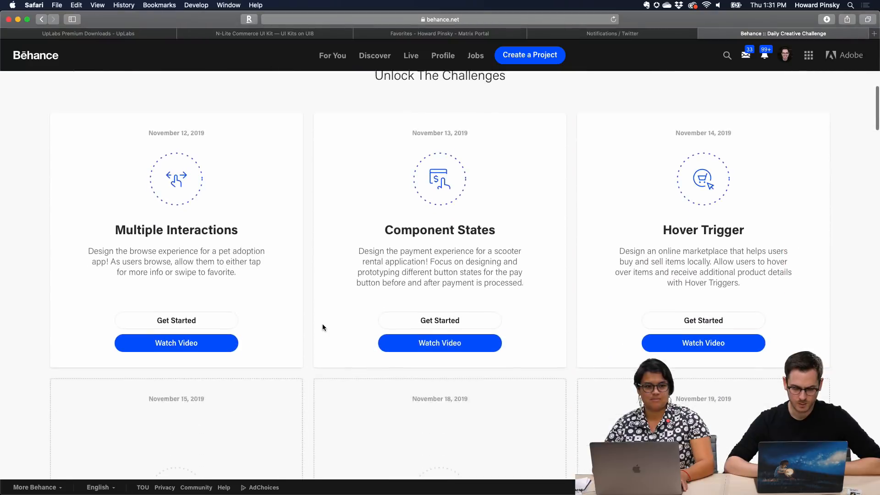
{"action": "scroll", "coordinate": [242, 255], "scroll_direction": "up", "scroll_amount": 5}
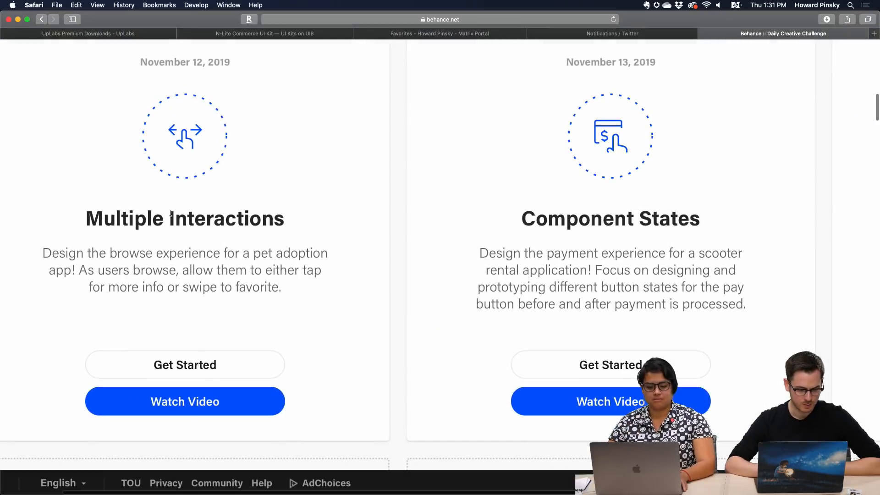
{"action": "scroll", "coordinate": [270, 215], "scroll_direction": "right", "scroll_amount": 5}
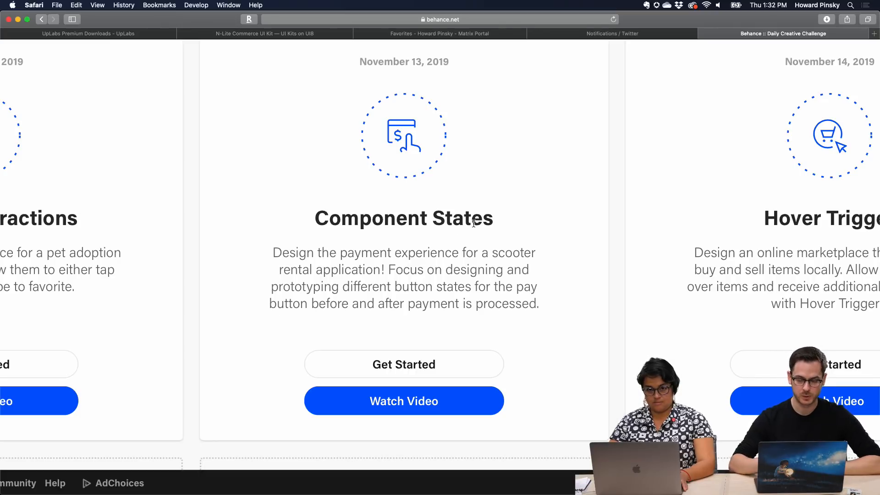
{"action": "scroll", "coordinate": [474, 223], "scroll_direction": "right", "scroll_amount": 5}
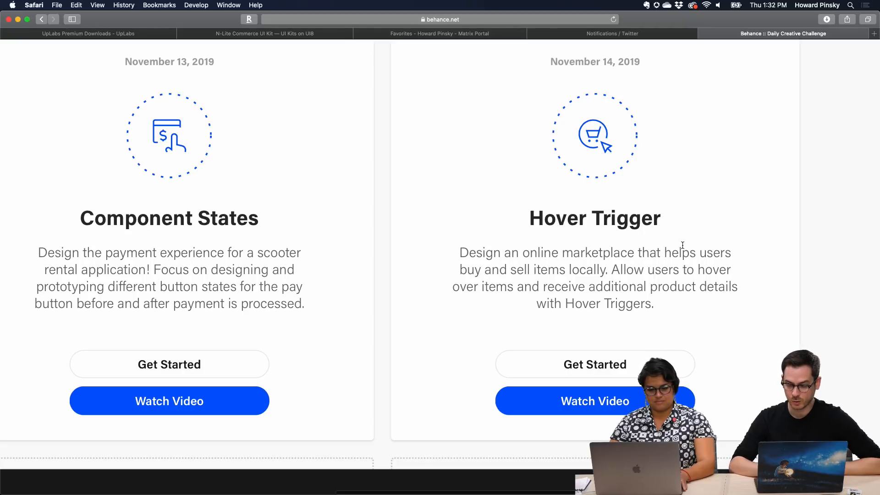
{"action": "scroll", "coordinate": [682, 249], "scroll_direction": "down", "scroll_amount": 5}
Switch back to Discord and view the enlarged Instagram redesign mockup again
{"action": "key", "text": "super+grave"}
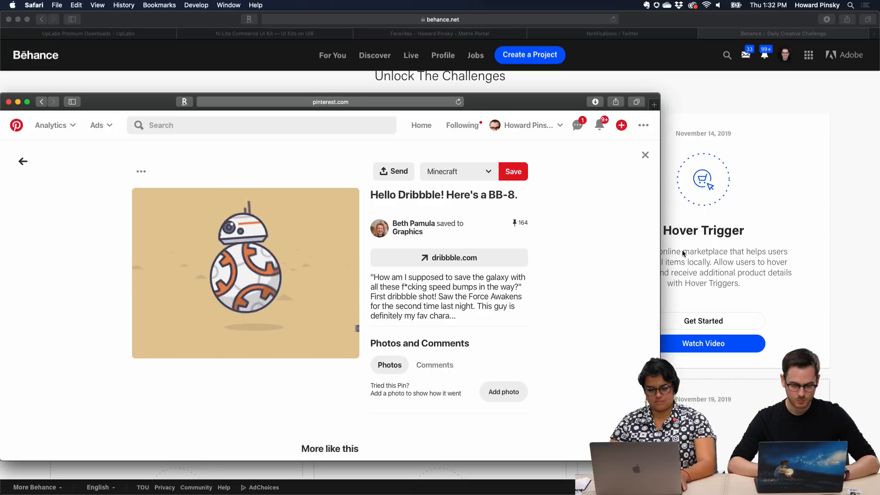
{"action": "key", "text": "super+grave"}
{"action": "key", "text": "super+Tab"}
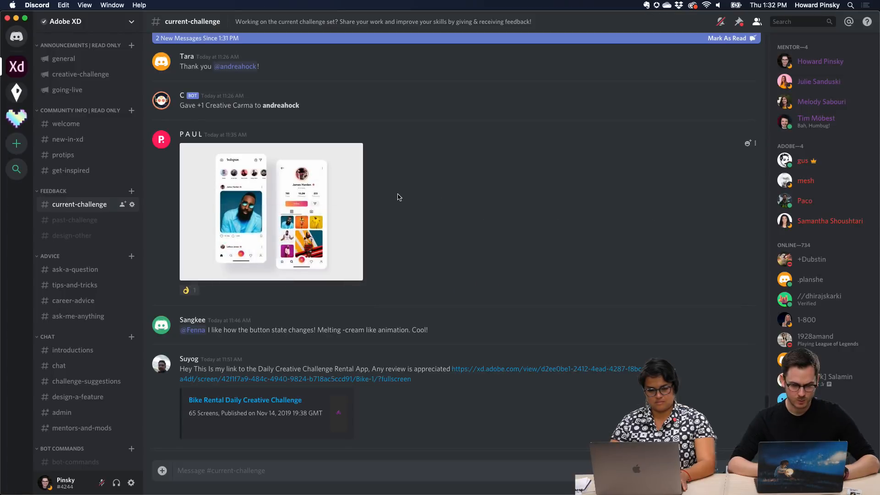
{"action": "left_click", "coordinate": [288, 205]}
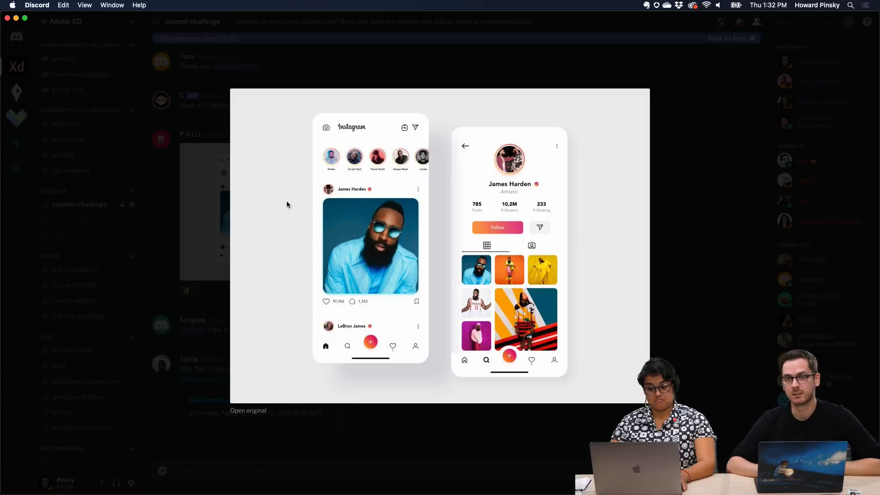
{"action": "left_click", "coordinate": [189, 219]}
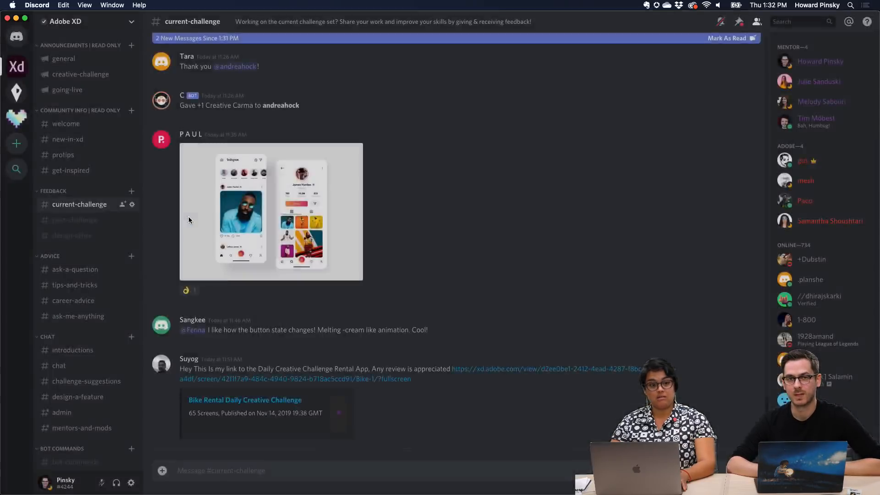
Play the Adobe_XD_2019-11-14_19-46-13.mp4 marketplace video in full screen from the current-challenge channel, replay it and exit
{"action": "scroll", "coordinate": [189, 219], "scroll_direction": "up", "scroll_amount": 10}
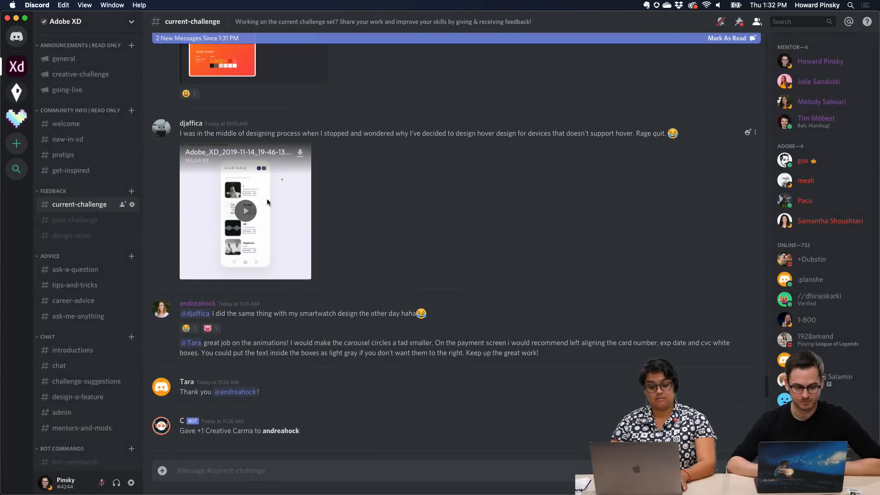
{"action": "left_click", "coordinate": [246, 211]}
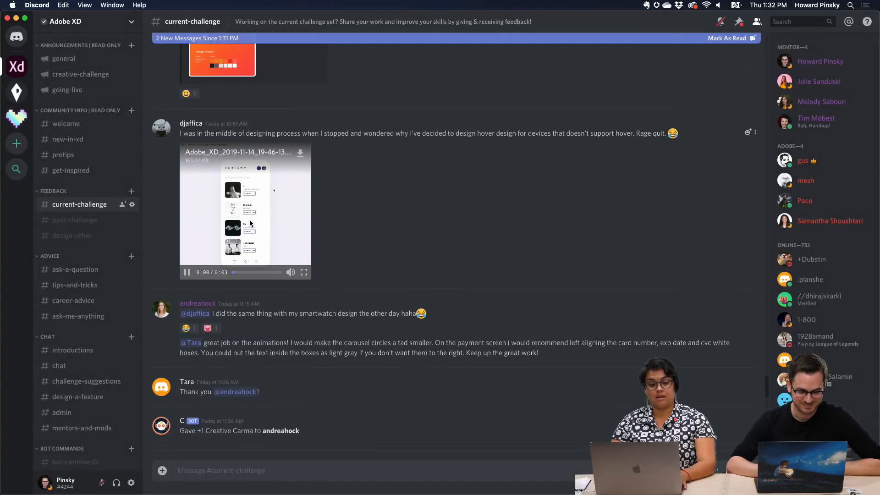
{"action": "left_click", "coordinate": [304, 264]}
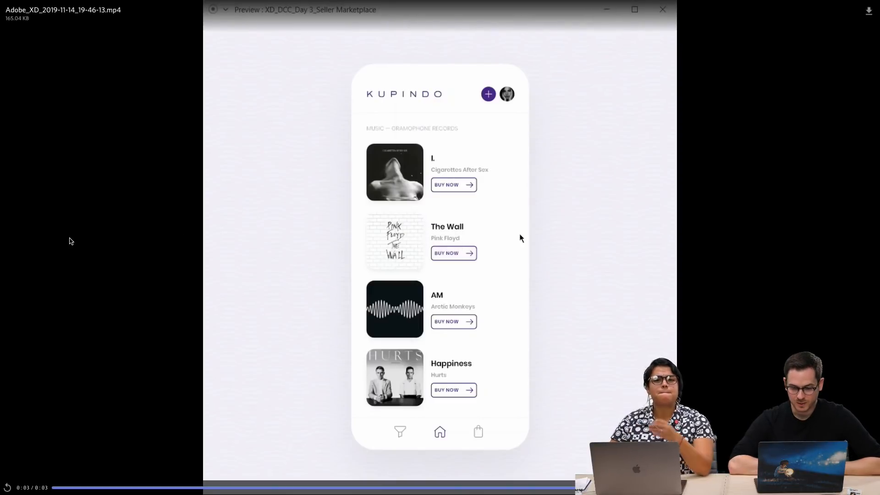
{"action": "left_click", "coordinate": [6, 487]}
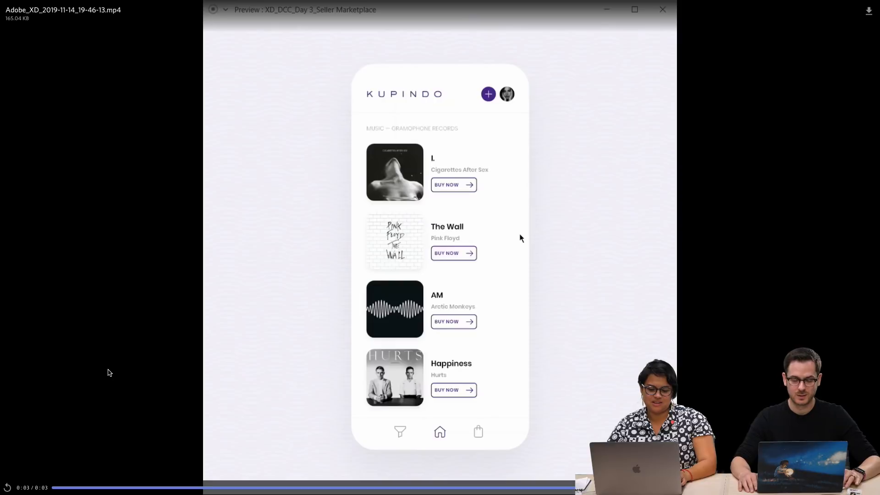
{"action": "key", "text": "Escape"}
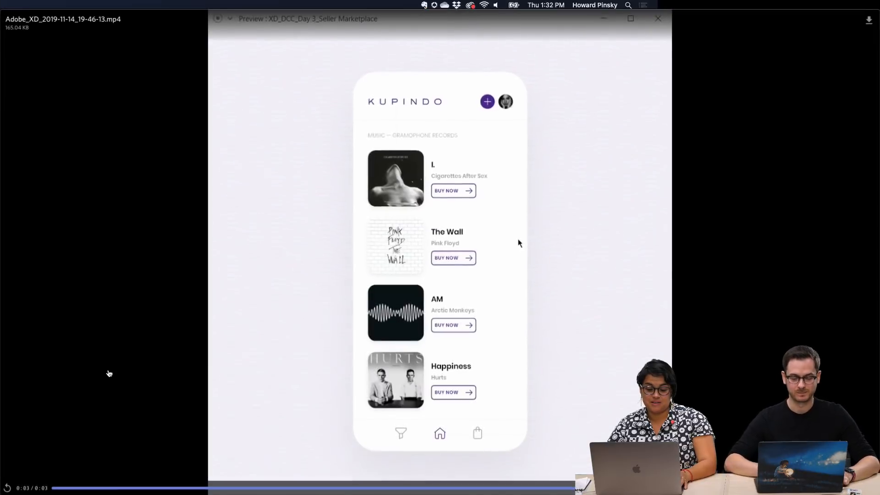
Reopen the Kupindo marketplace video in full screen to examine its record list layout, and close it again
{"action": "scroll", "coordinate": [429, 225], "scroll_direction": "up", "scroll_amount": 5}
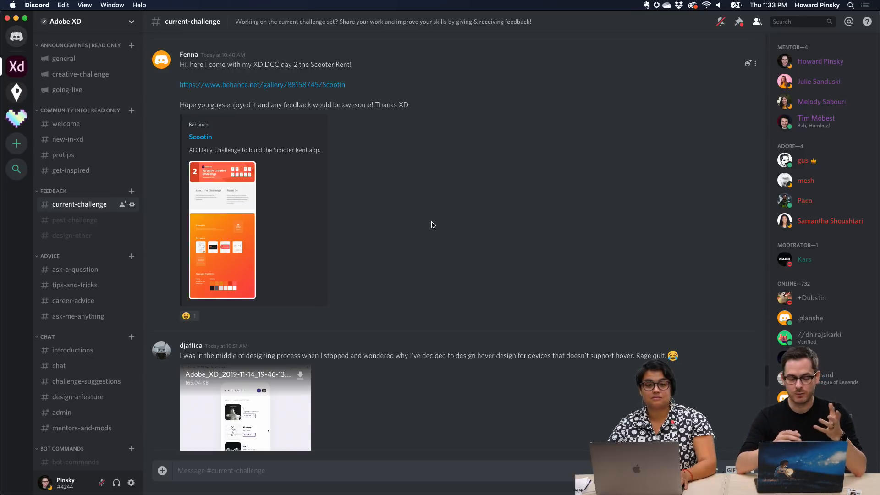
{"action": "scroll", "coordinate": [431, 225], "scroll_direction": "down", "scroll_amount": 3}
{"action": "left_click", "coordinate": [304, 392]}
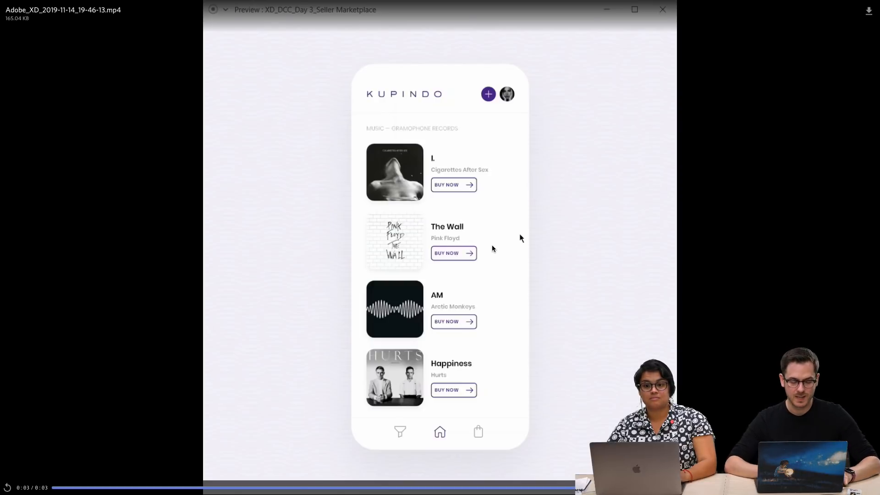
{"action": "key", "text": "Escape"}
Open the Scootin Behance project linked in the channel and read its About the Challenge and Focus On sections
{"action": "scroll", "coordinate": [551, 212], "scroll_direction": "up", "scroll_amount": 1}
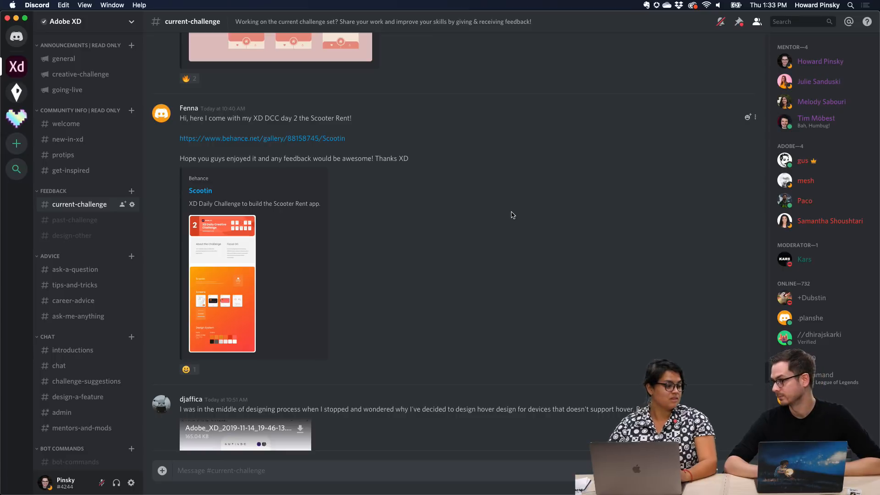
{"action": "left_click", "coordinate": [251, 139]}
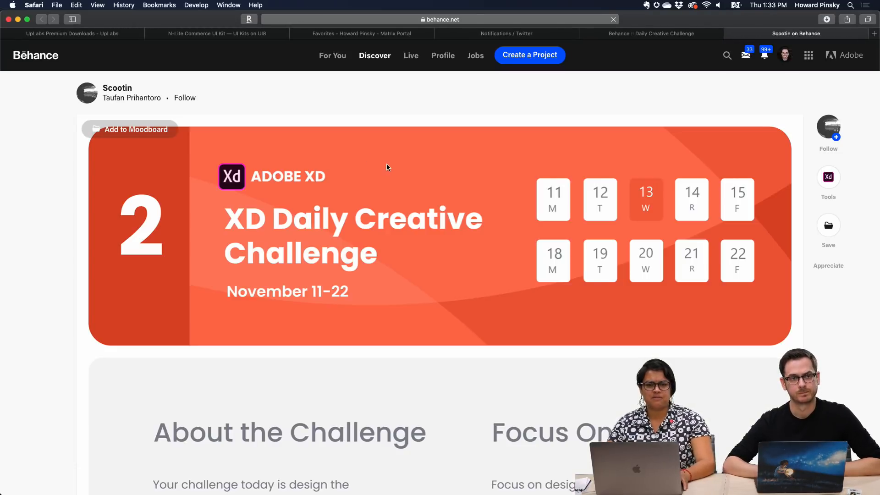
{"action": "scroll", "coordinate": [420, 196], "scroll_direction": "down", "scroll_amount": 5}
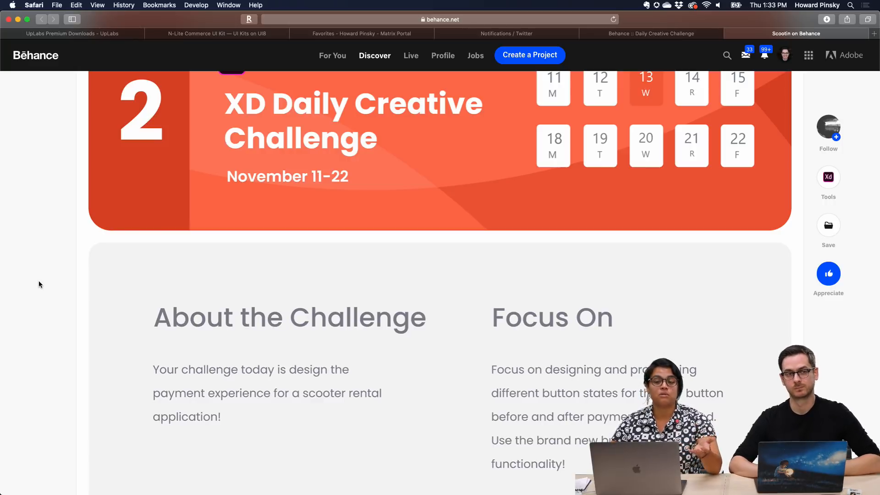
{"action": "scroll", "coordinate": [39, 283], "scroll_direction": "up", "scroll_amount": 3}
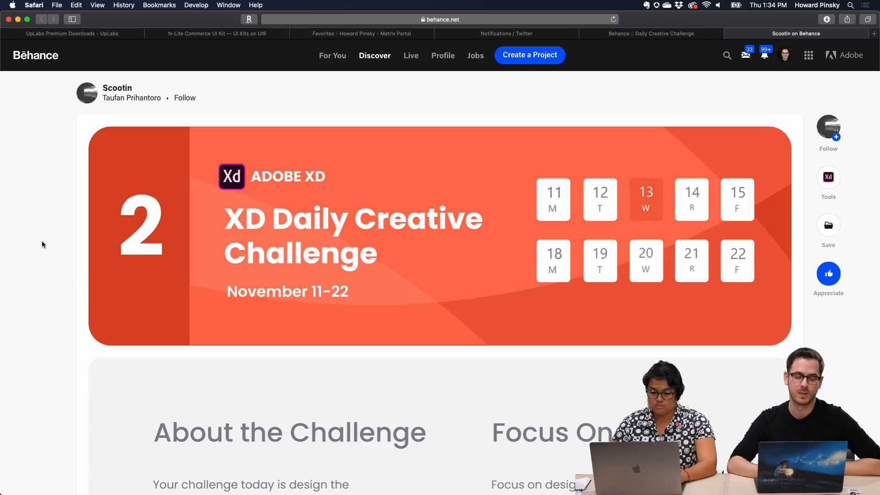
{"action": "scroll", "coordinate": [42, 244], "scroll_direction": "down", "scroll_amount": 3}
{"action": "scroll", "coordinate": [43, 245], "scroll_direction": "up", "scroll_amount": 3}
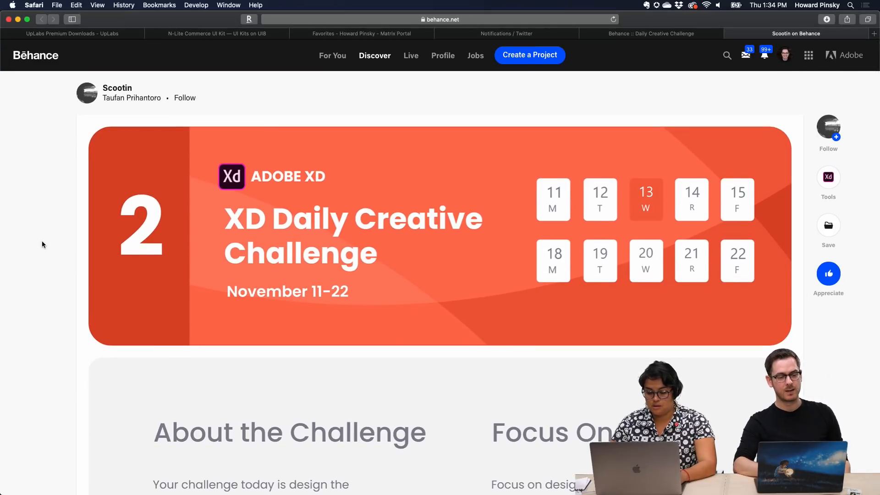
{"action": "scroll", "coordinate": [42, 244], "scroll_direction": "down", "scroll_amount": 5}
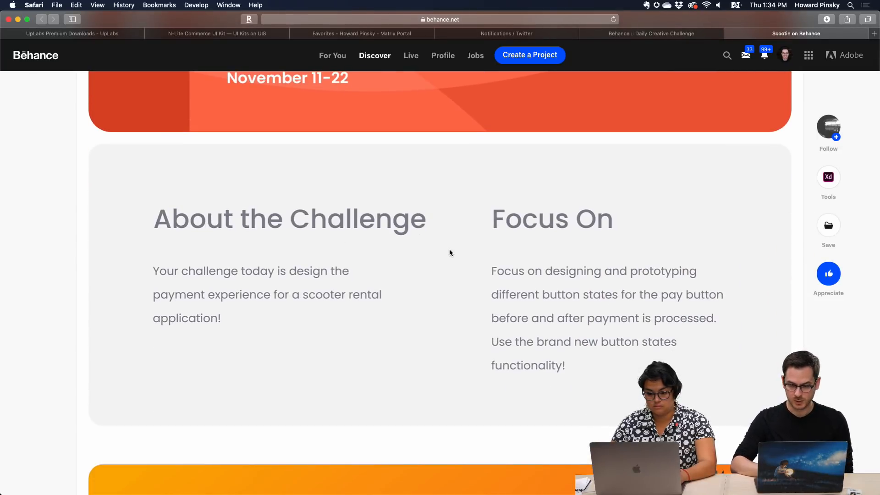
Examine the Scootin project's introduction, its app screens, and the fonts and colors in its Design System section
{"action": "scroll", "coordinate": [449, 251], "scroll_direction": "down", "scroll_amount": 10}
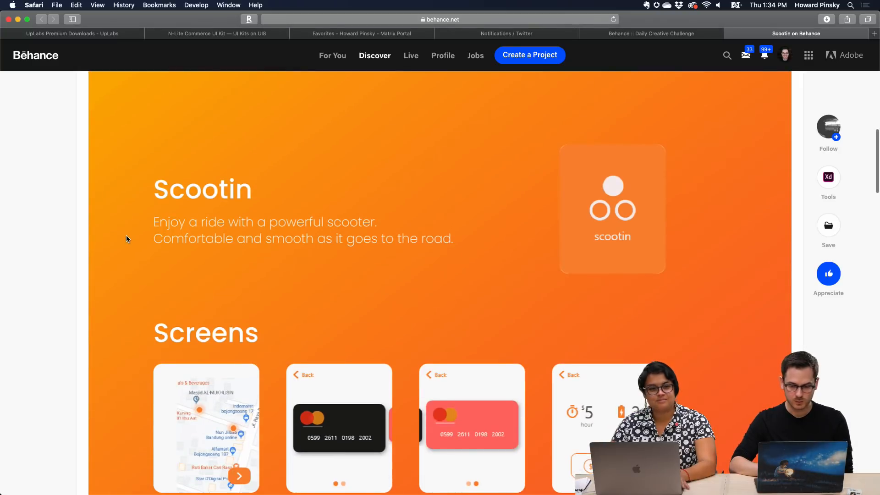
{"action": "scroll", "coordinate": [621, 219], "scroll_direction": "down", "scroll_amount": 2}
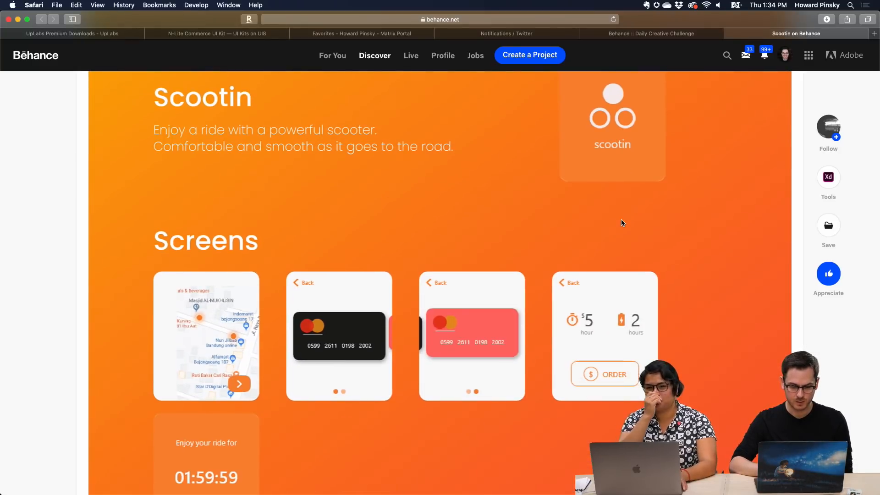
{"action": "scroll", "coordinate": [620, 219], "scroll_direction": "down", "scroll_amount": 2}
{"action": "scroll", "coordinate": [409, 282], "scroll_direction": "down", "scroll_amount": 1}
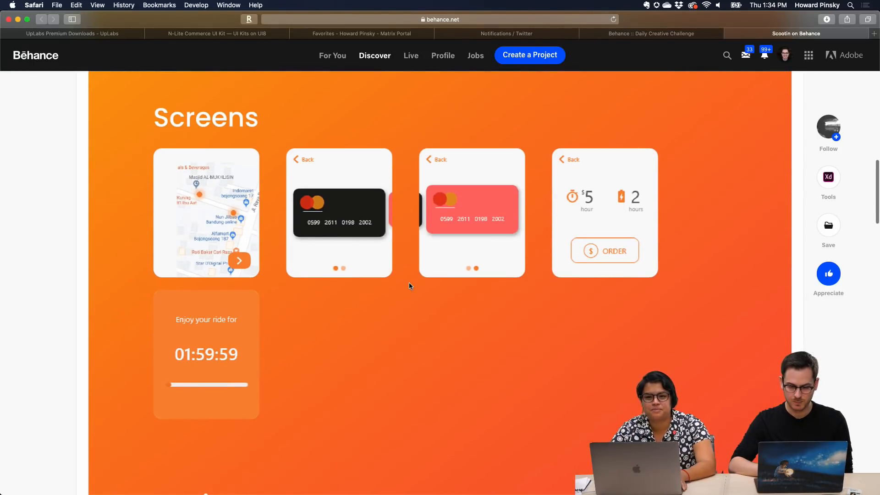
{"action": "scroll", "coordinate": [409, 283], "scroll_direction": "down", "scroll_amount": 10}
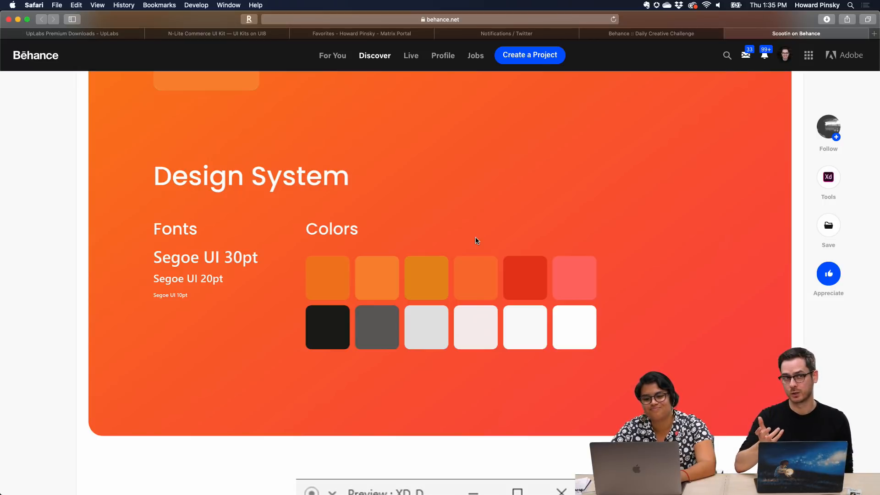
{"action": "scroll", "coordinate": [475, 241], "scroll_direction": "down", "scroll_amount": 15}
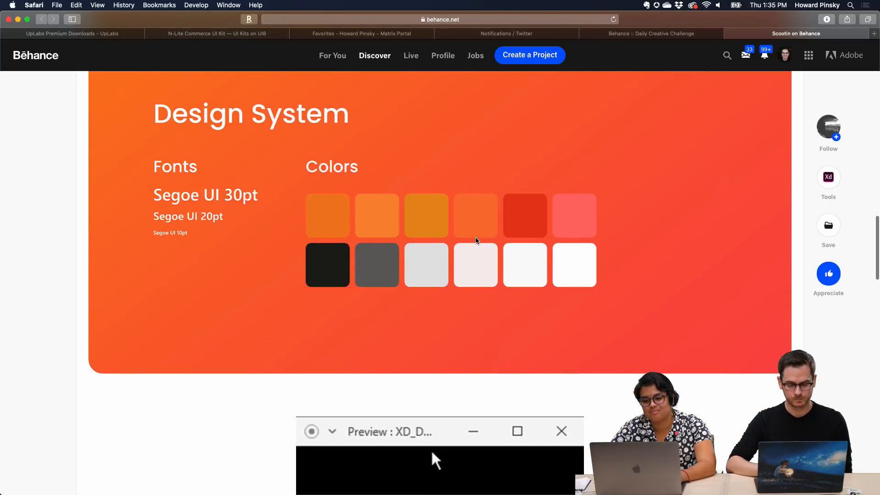
Play the Scootin prototype preview video below the Design System section
{"action": "scroll", "coordinate": [535, 354], "scroll_direction": "down", "scroll_amount": 5}
{"action": "scroll", "coordinate": [467, 257], "scroll_direction": "up", "scroll_amount": 4}
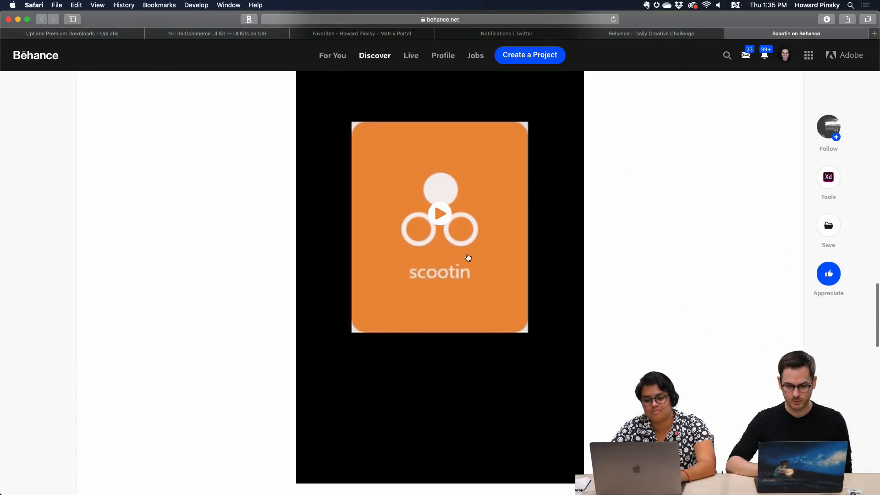
{"action": "left_click", "coordinate": [446, 246]}
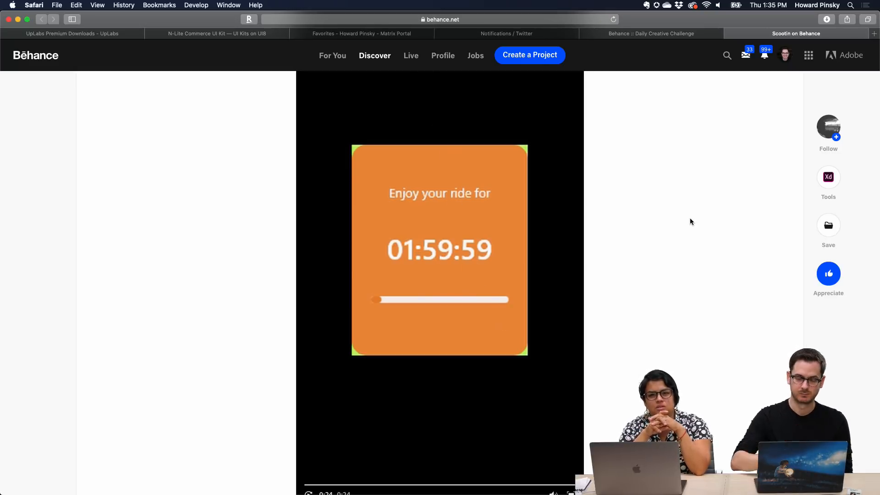
Replay the Scootin prototype video, pause it on the map, and skip ahead to the order and ride timer screens
{"action": "scroll", "coordinate": [445, 369], "scroll_direction": "down", "scroll_amount": 1}
{"action": "left_click", "coordinate": [310, 489]}
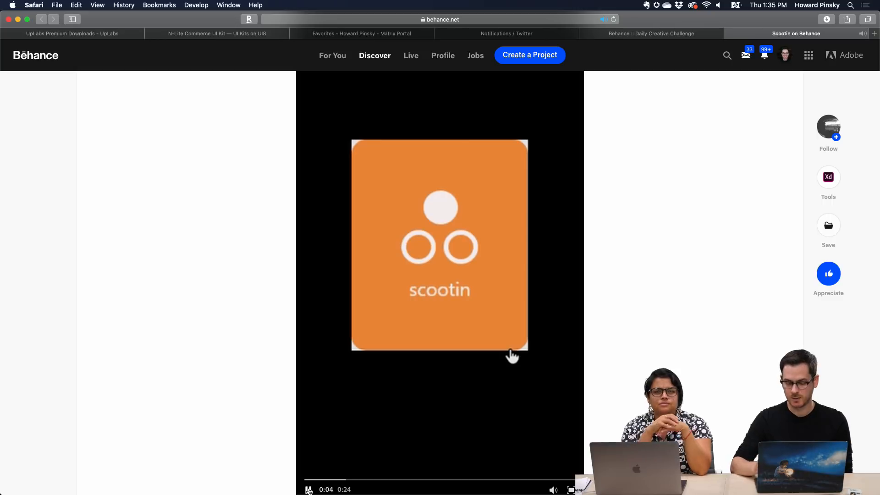
{"action": "left_click", "coordinate": [309, 490]}
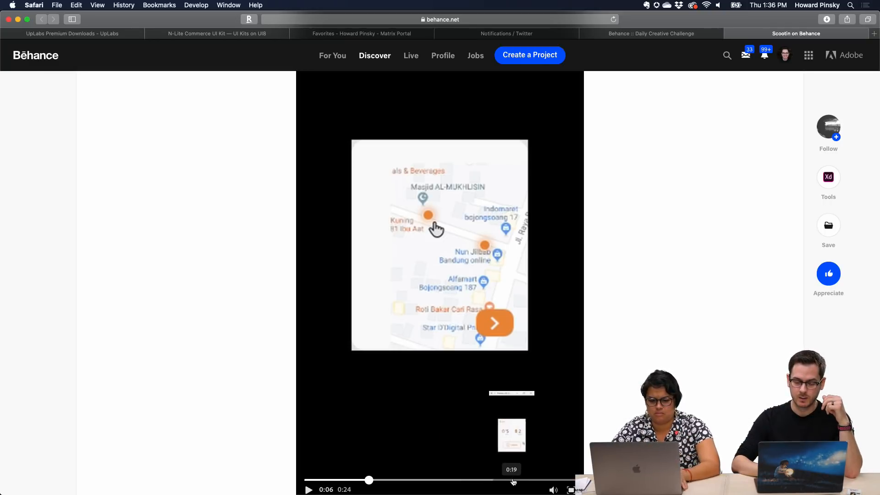
{"action": "left_click", "coordinate": [513, 480]}
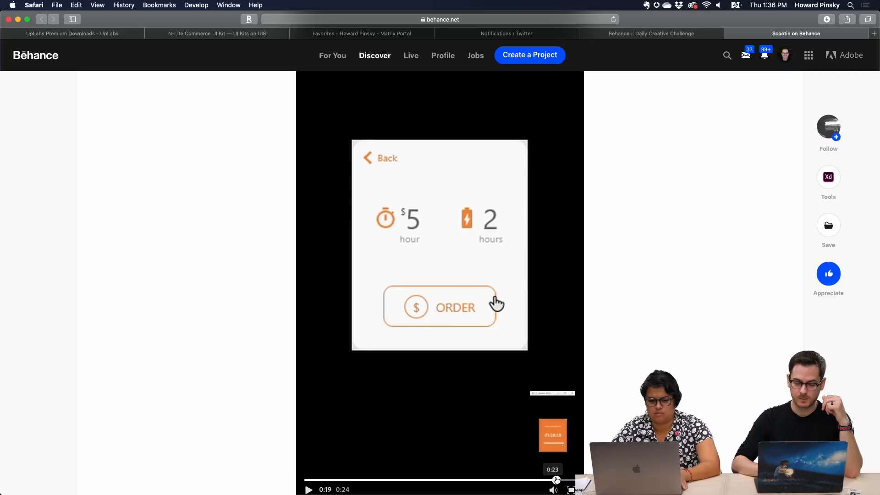
{"action": "left_click", "coordinate": [556, 479]}
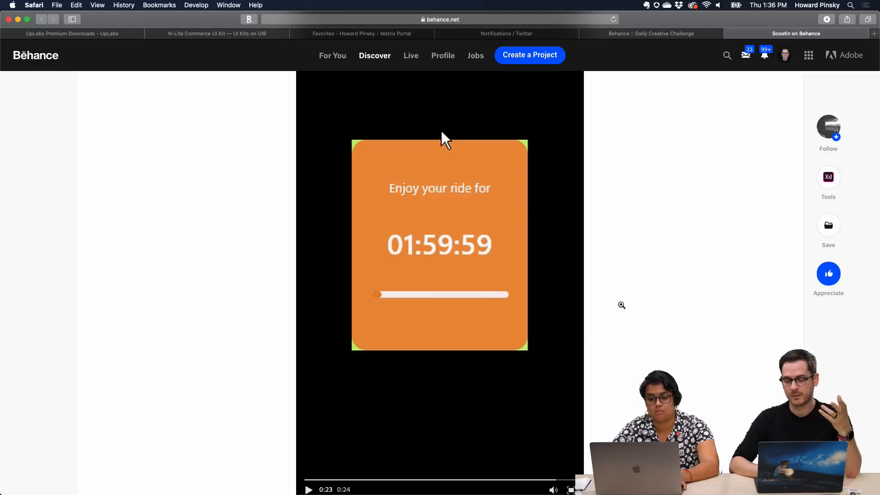
{"action": "scroll", "coordinate": [622, 304], "scroll_direction": "down", "scroll_amount": 8}
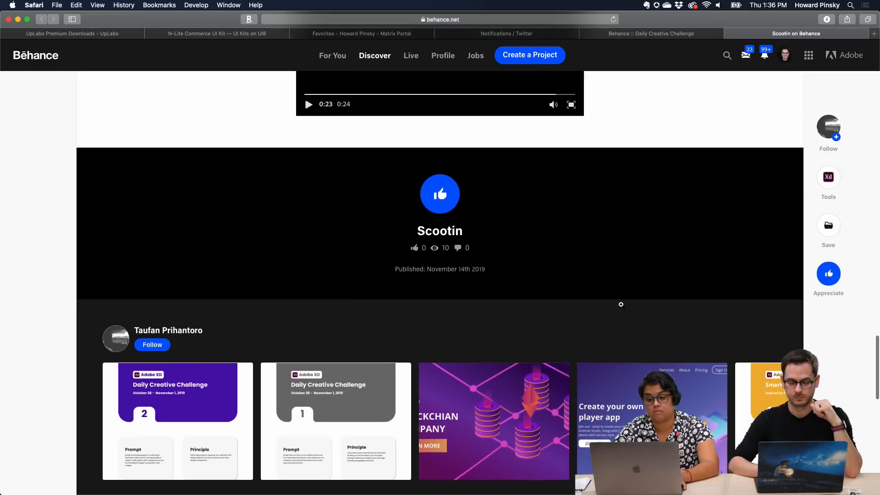
{"action": "scroll", "coordinate": [621, 304], "scroll_direction": "up", "scroll_amount": 7}
Switch to Discord and open the Jet Go Behance project shared in the current-challenge channel
{"action": "key", "text": "super+Tab"}
{"action": "scroll", "coordinate": [453, 216], "scroll_direction": "up", "scroll_amount": 10}
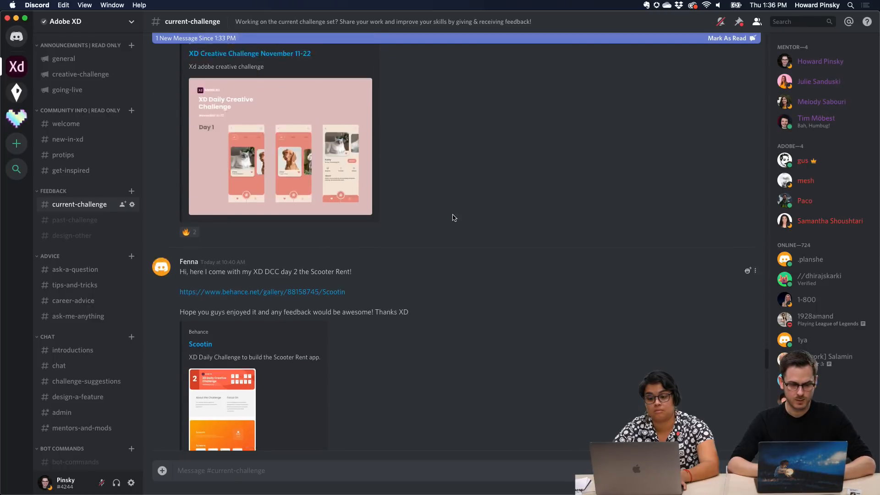
{"action": "scroll", "coordinate": [453, 217], "scroll_direction": "up", "scroll_amount": 4}
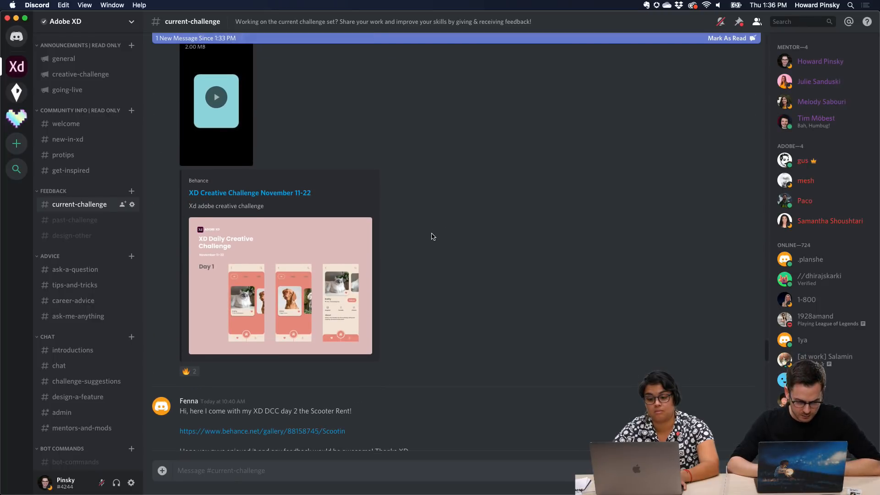
{"action": "scroll", "coordinate": [433, 237], "scroll_direction": "up", "scroll_amount": 10}
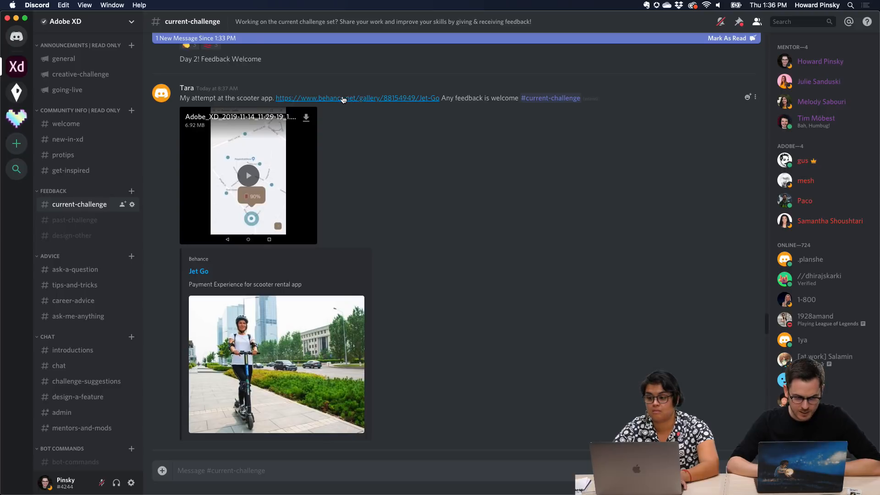
{"action": "left_click", "coordinate": [343, 99]}
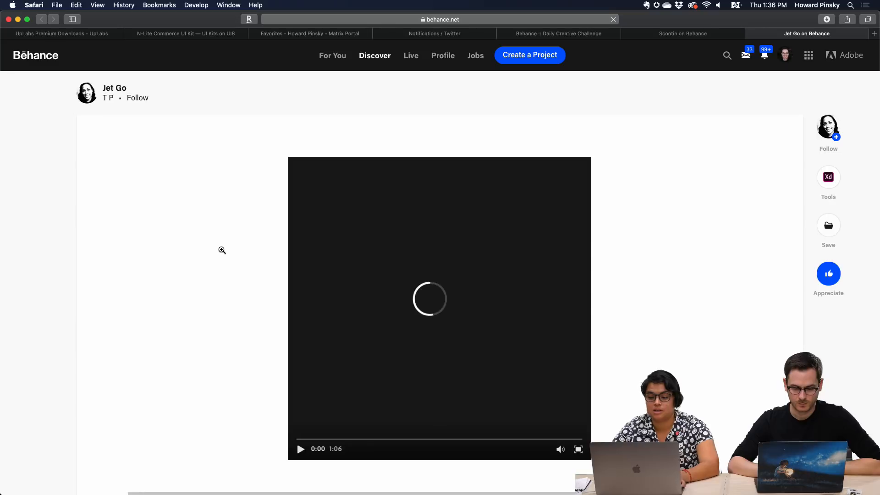
Skim the Jet Go project's map and payment method screens and return to the preview video
{"action": "scroll", "coordinate": [222, 249], "scroll_direction": "down", "scroll_amount": 8}
{"action": "scroll", "coordinate": [221, 249], "scroll_direction": "up", "scroll_amount": 5}
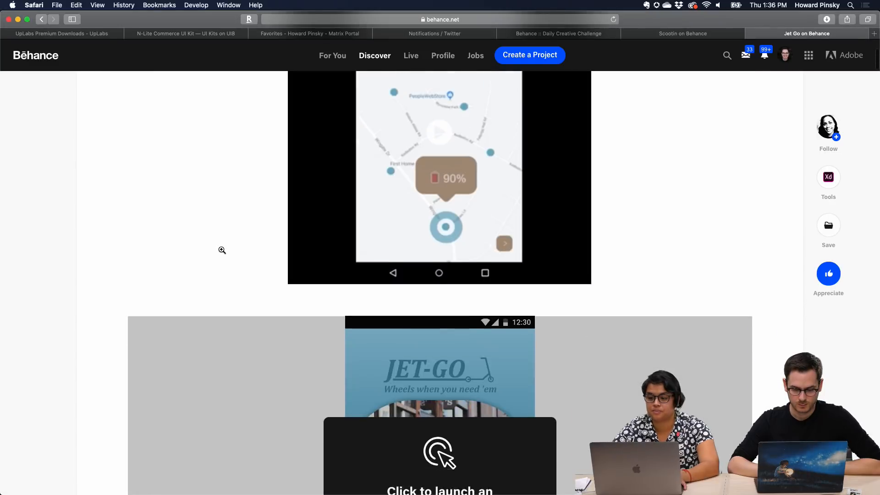
{"action": "scroll", "coordinate": [222, 250], "scroll_direction": "down", "scroll_amount": 20}
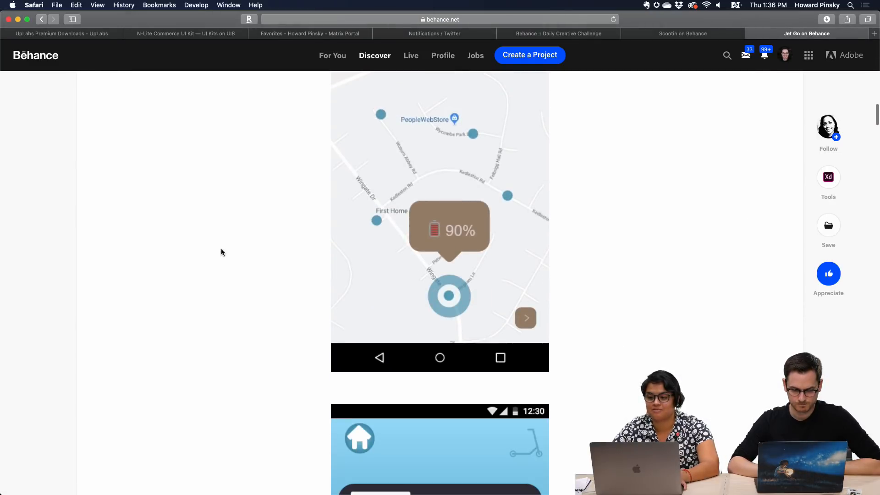
{"action": "scroll", "coordinate": [222, 252], "scroll_direction": "down", "scroll_amount": 20}
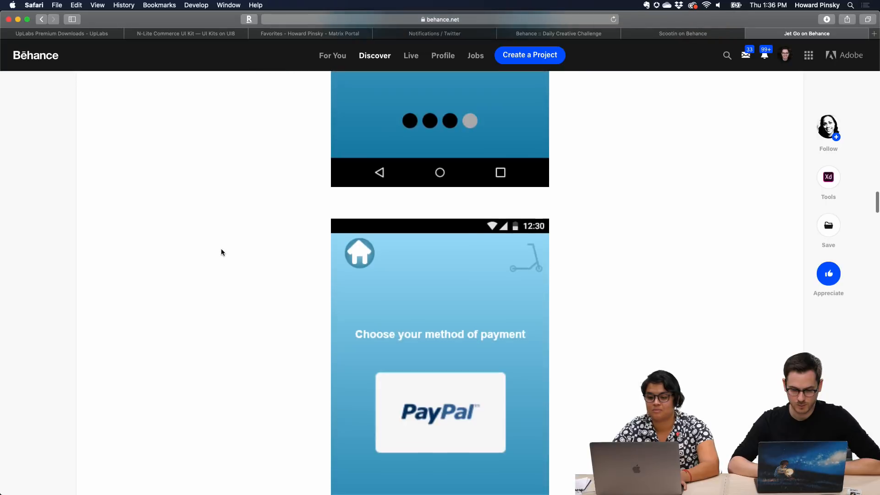
{"action": "scroll", "coordinate": [222, 253], "scroll_direction": "up", "scroll_amount": 20}
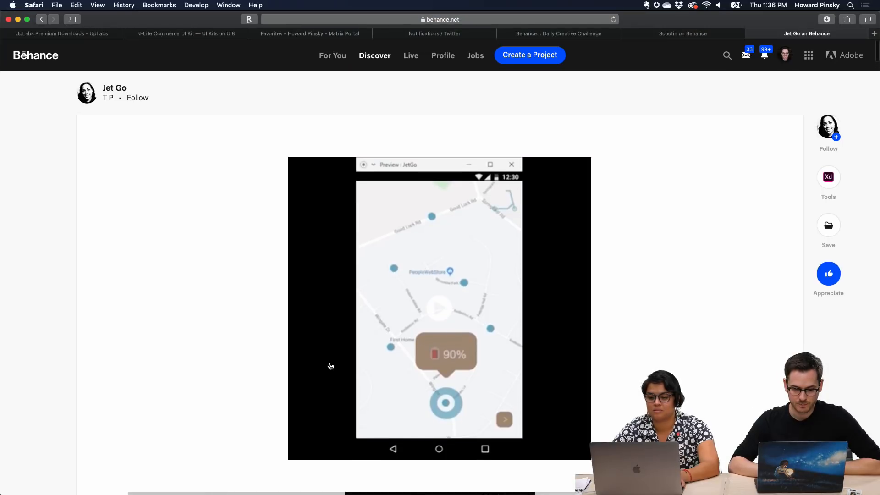
Watch the Jet Go preview video in full screen through the unlock and start-ride screens, and close full screen
{"action": "left_click", "coordinate": [455, 391]}
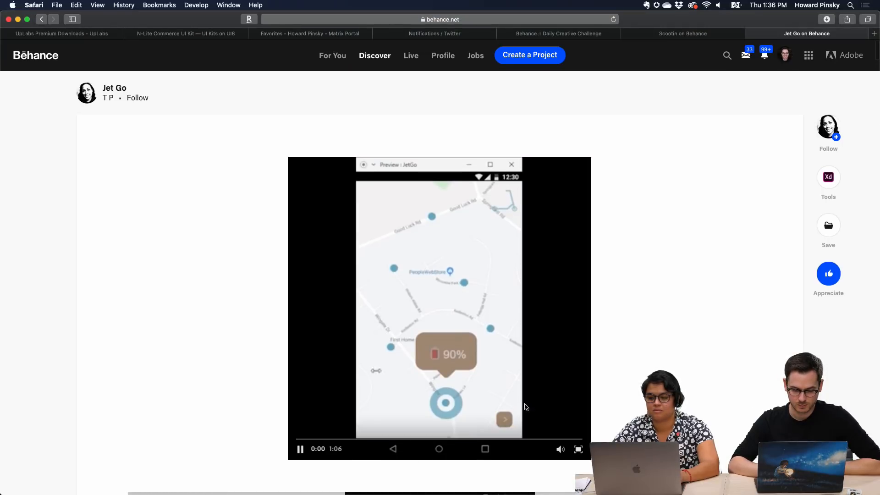
{"action": "left_click", "coordinate": [578, 449]}
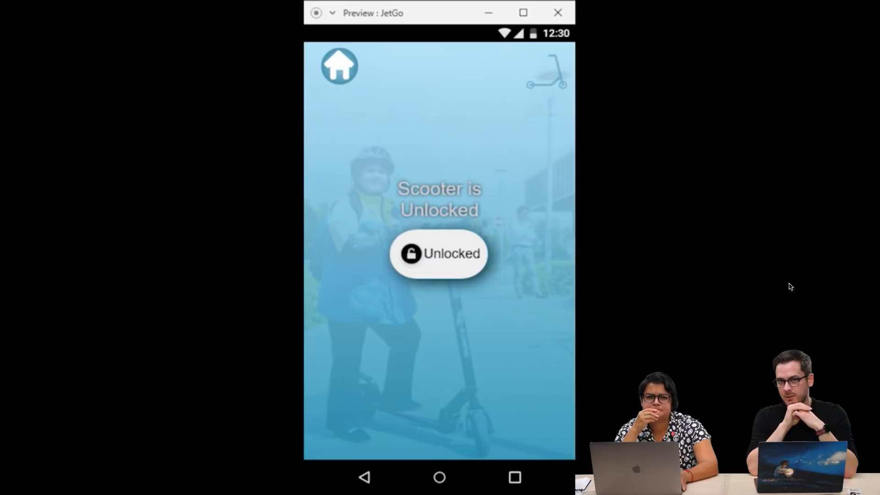
{"action": "left_click", "coordinate": [454, 268]}
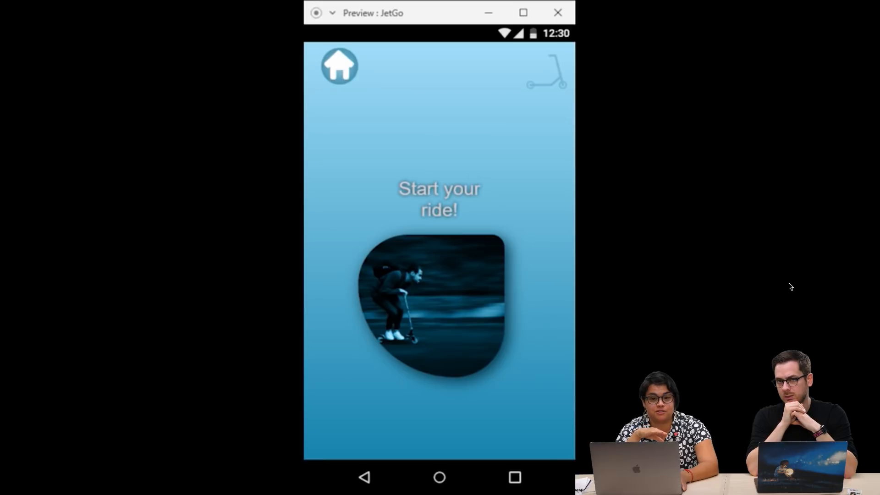
{"action": "left_click", "coordinate": [349, 70]}
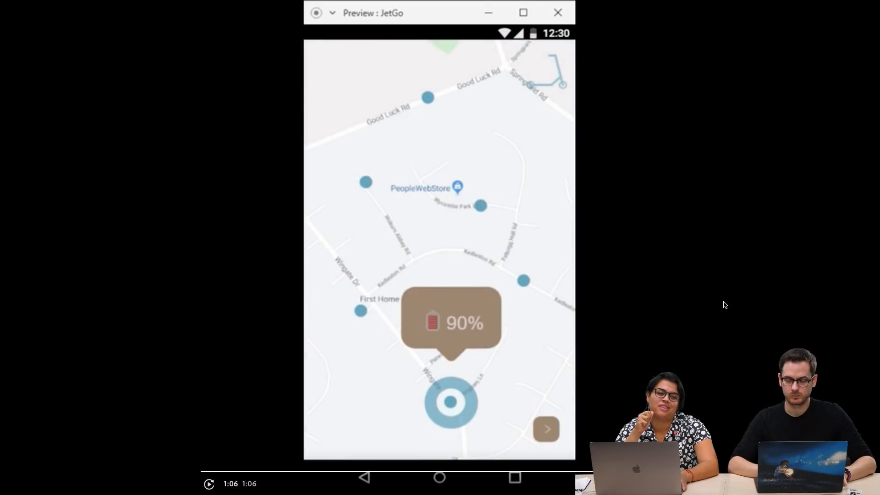
{"action": "key", "text": "Escape"}
Examine Jet Go's battery map screen, card entry form, and sheet of buttons, icons and payment logos
{"action": "scroll", "coordinate": [644, 269], "scroll_direction": "down", "scroll_amount": 18}
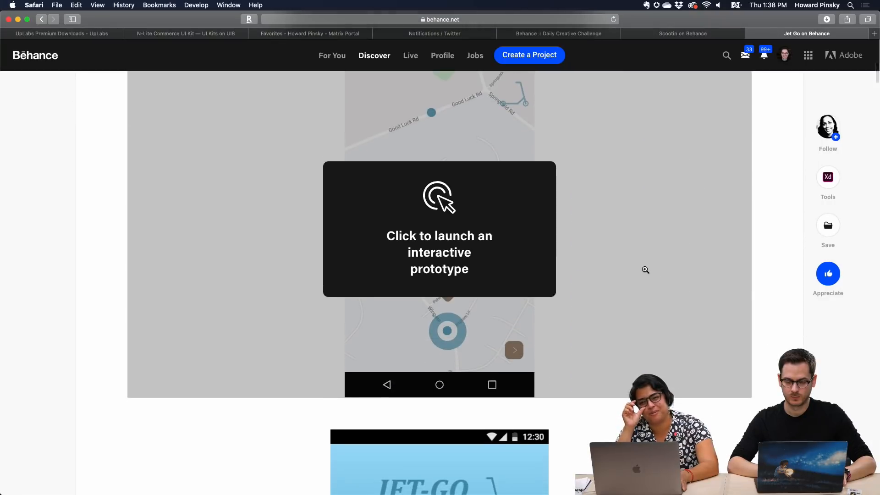
{"action": "scroll", "coordinate": [644, 271], "scroll_direction": "down", "scroll_amount": 7}
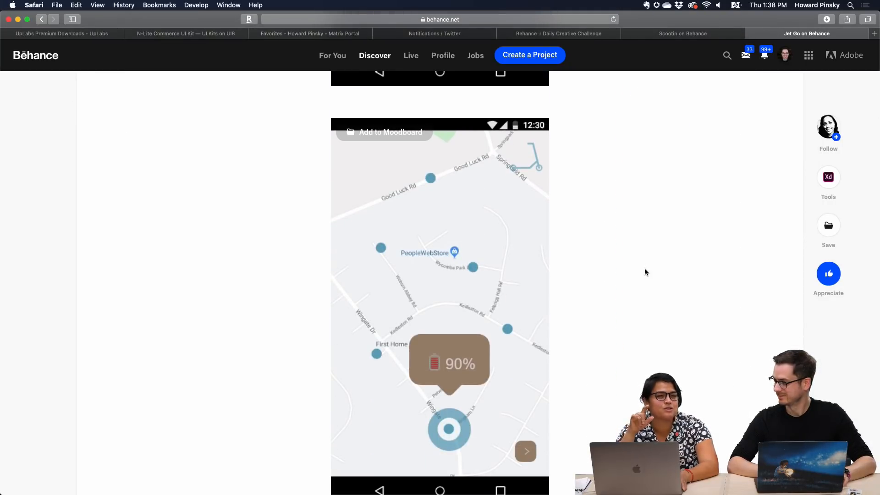
{"action": "scroll", "coordinate": [644, 271], "scroll_direction": "down", "scroll_amount": 8}
{"action": "scroll", "coordinate": [644, 270], "scroll_direction": "down", "scroll_amount": 3}
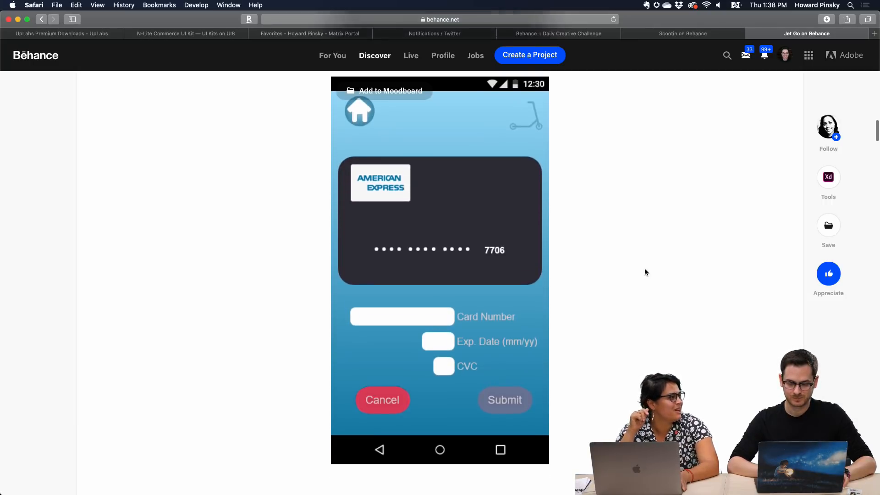
{"action": "scroll", "coordinate": [644, 272], "scroll_direction": "down", "scroll_amount": 8}
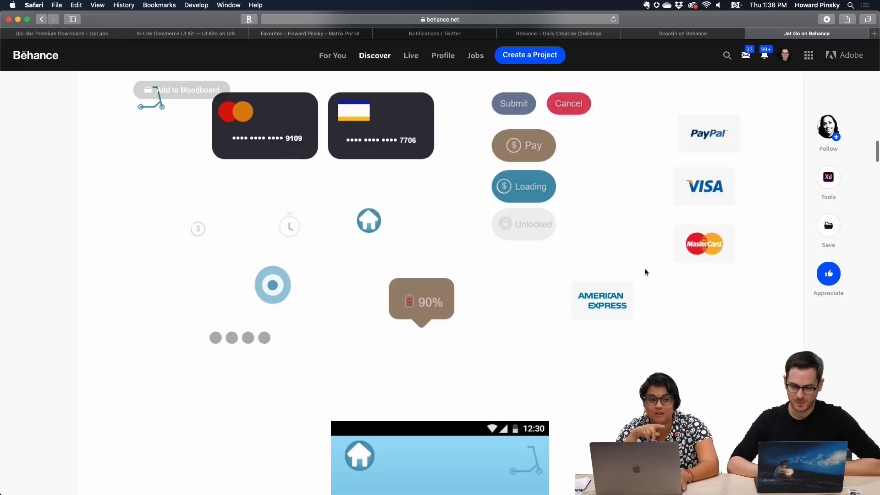
{"action": "scroll", "coordinate": [644, 272], "scroll_direction": "down", "scroll_amount": 10}
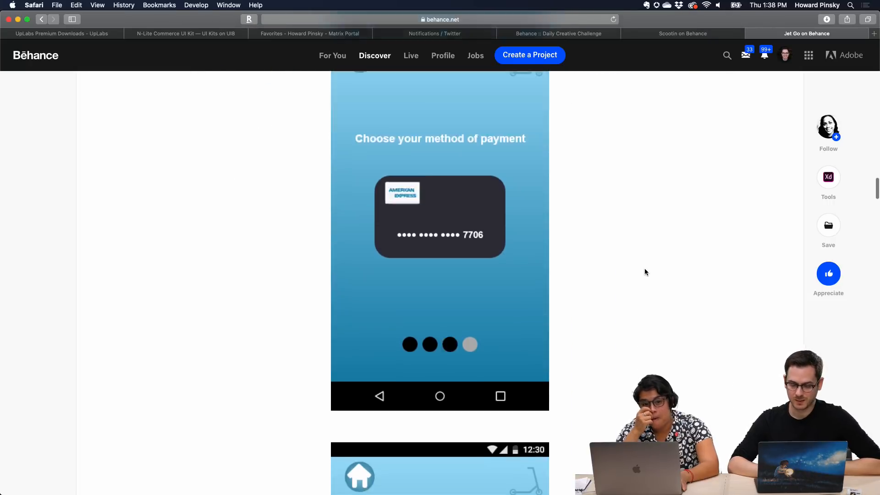
Examine Jet Go's payment method, payment processing, PayPal login and card entry screens down to the project's end
{"action": "scroll", "coordinate": [644, 271], "scroll_direction": "up", "scroll_amount": 2}
{"action": "scroll", "coordinate": [644, 272], "scroll_direction": "down", "scroll_amount": 8}
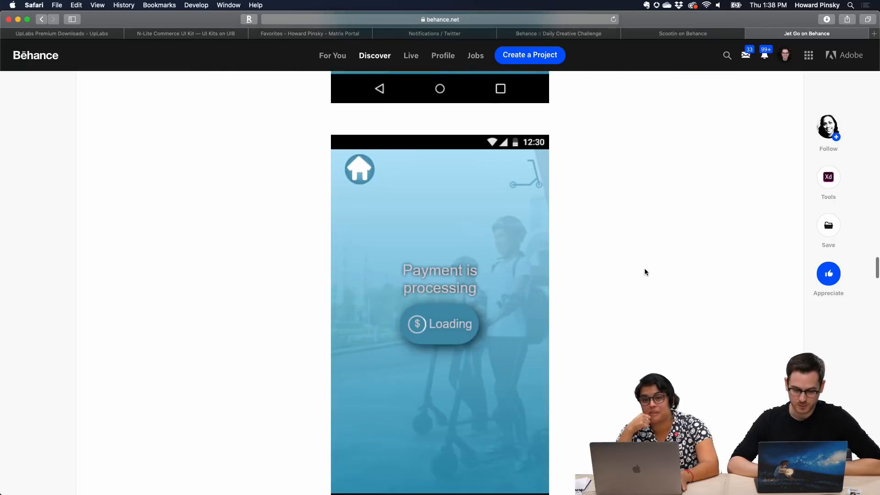
{"action": "scroll", "coordinate": [644, 271], "scroll_direction": "down", "scroll_amount": 6}
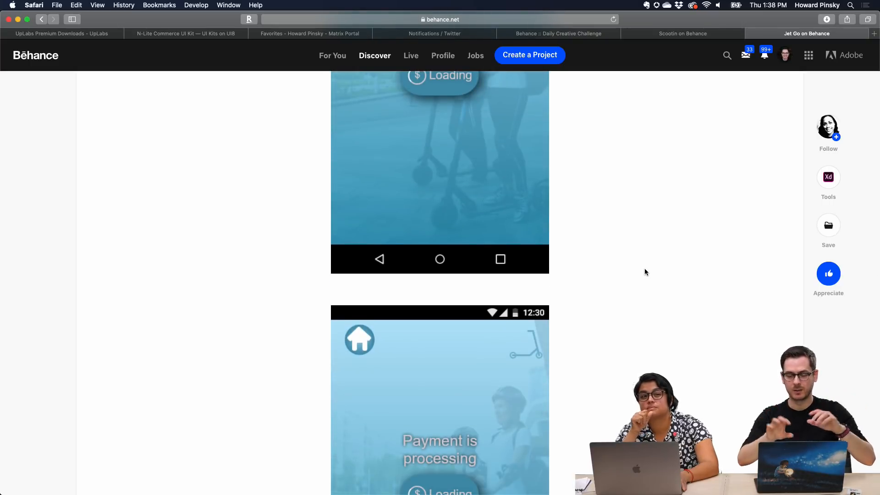
{"action": "scroll", "coordinate": [644, 271], "scroll_direction": "down", "scroll_amount": 7}
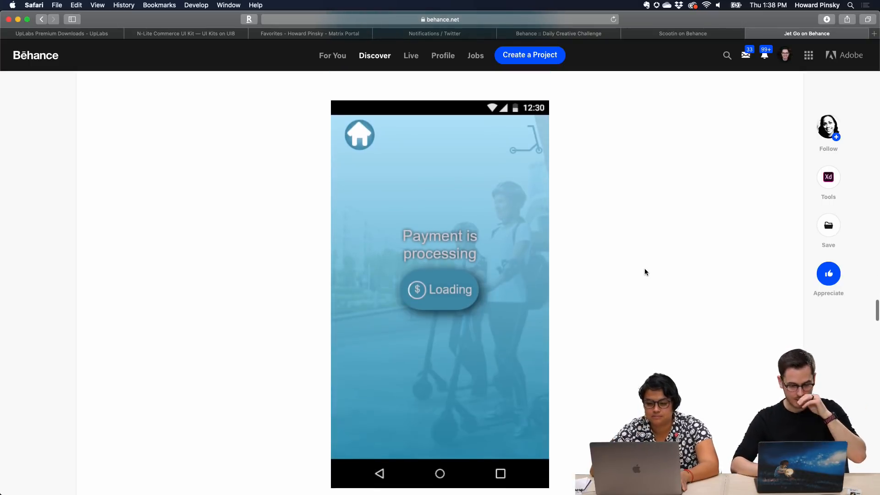
{"action": "scroll", "coordinate": [645, 271], "scroll_direction": "down", "scroll_amount": 13}
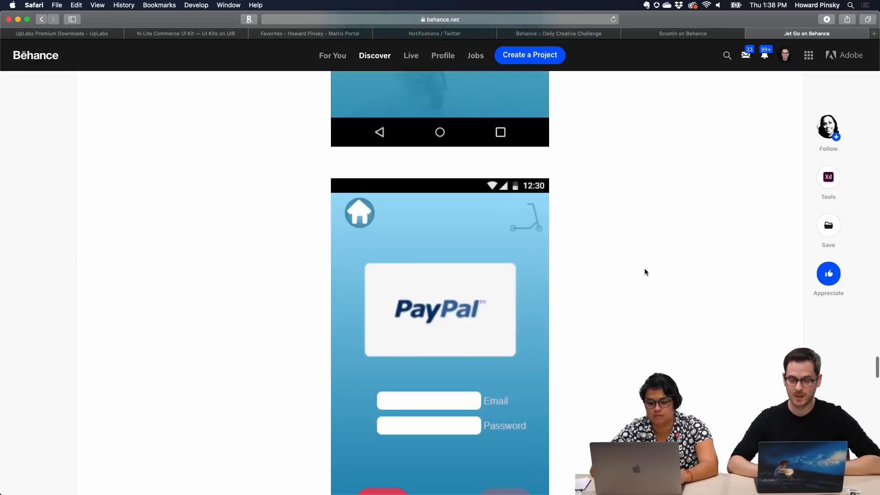
{"action": "scroll", "coordinate": [644, 272], "scroll_direction": "down", "scroll_amount": 20}
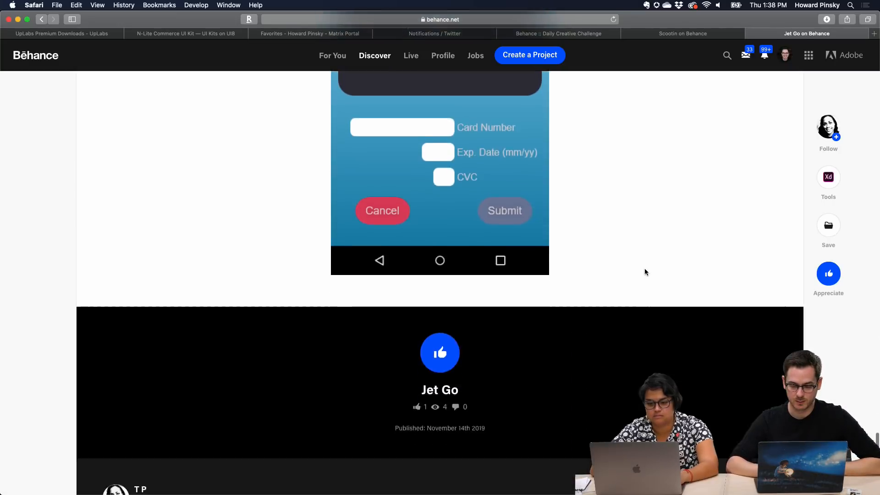
{"action": "scroll", "coordinate": [644, 272], "scroll_direction": "up", "scroll_amount": 13}
{"action": "scroll", "coordinate": [644, 268], "scroll_direction": "up", "scroll_amount": 2}
Return to Discord, open the Scooter Tab Behance project from the channel, and view its smartwatch preview
{"action": "key", "text": "super+Tab"}
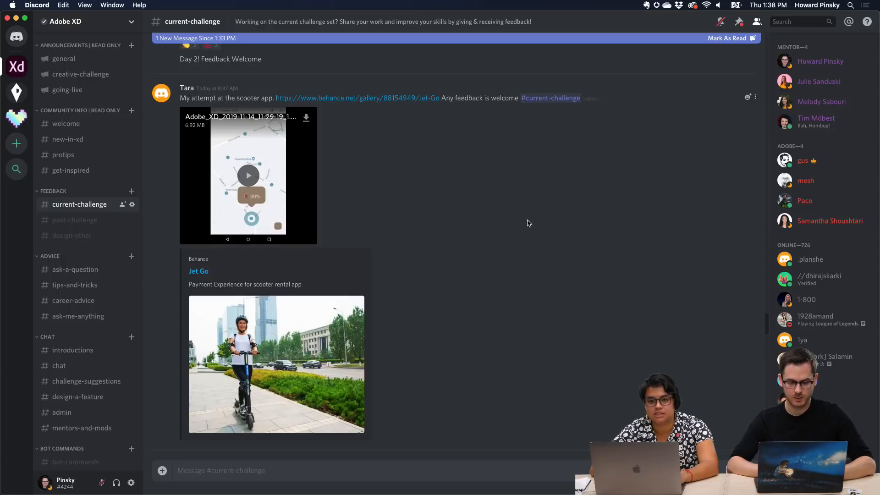
{"action": "scroll", "coordinate": [523, 220], "scroll_direction": "up", "scroll_amount": 7}
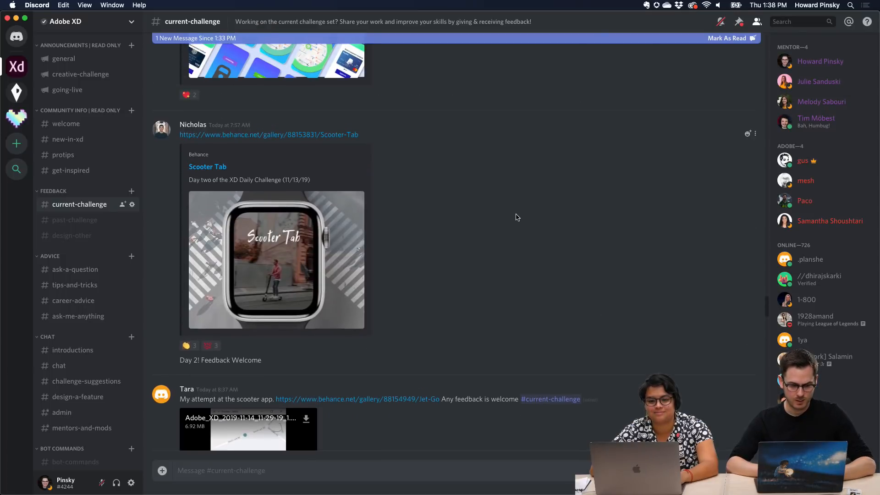
{"action": "left_click", "coordinate": [213, 135]}
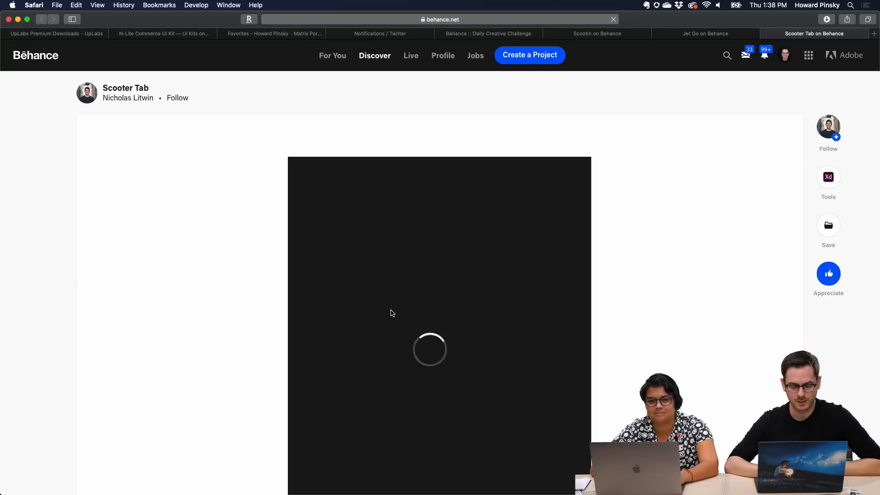
{"action": "scroll", "coordinate": [294, 420], "scroll_direction": "down", "scroll_amount": 2}
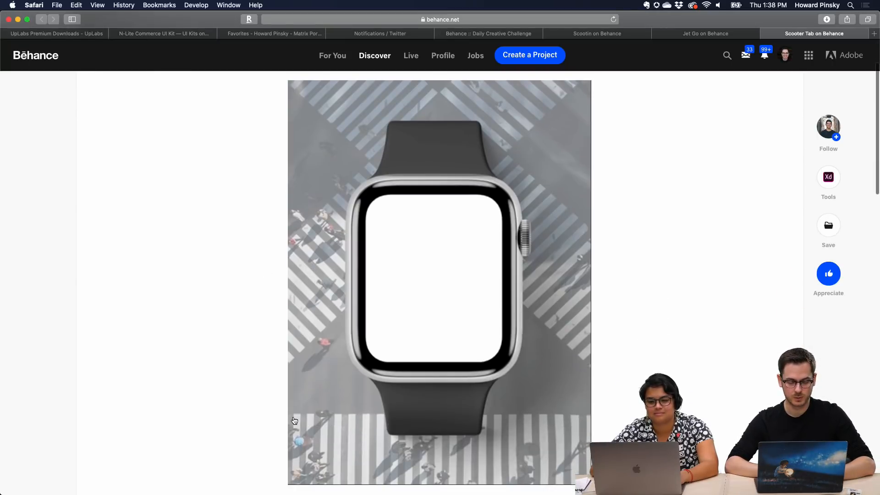
Return to Discord and open the Bike Rental Daily Creative Challenge prototype shared in the current-challenge channel
{"action": "key", "text": "super+Tab"}
{"action": "scroll", "coordinate": [435, 291], "scroll_direction": "up", "scroll_amount": 10}
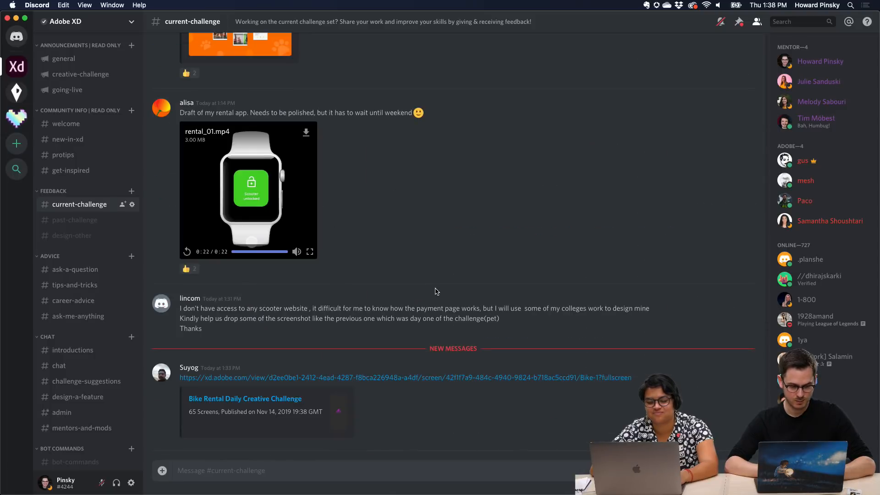
{"action": "left_click", "coordinate": [290, 378]}
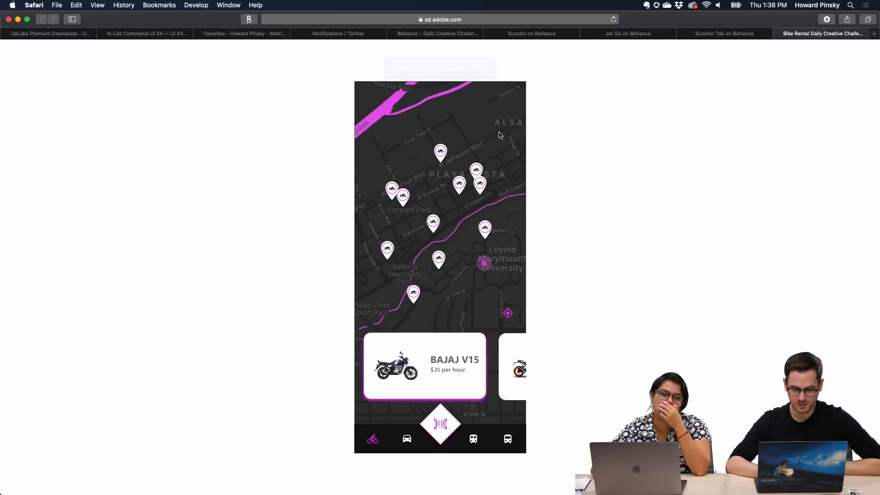
Choose the KTM 390 in the Bike Rental prototype, scan it and proceed to the payment cards
{"action": "left_click", "coordinate": [442, 423]}
{"action": "left_click", "coordinate": [479, 375]}
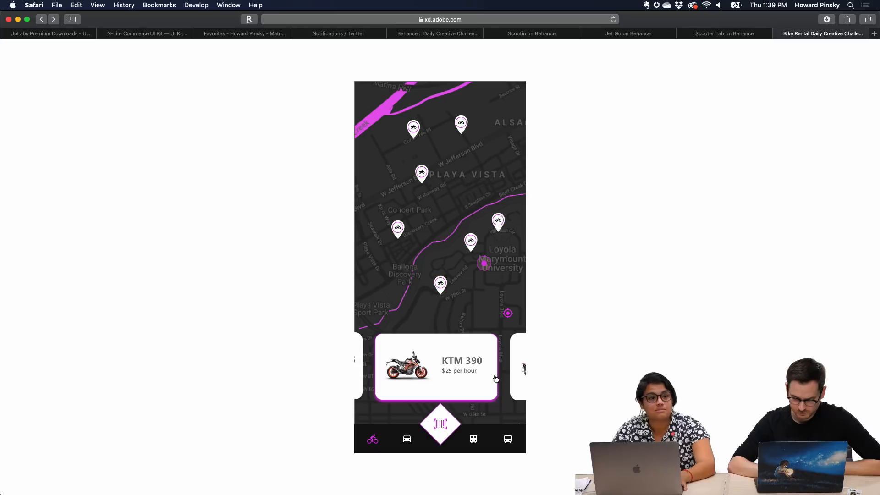
{"action": "left_click", "coordinate": [443, 416]}
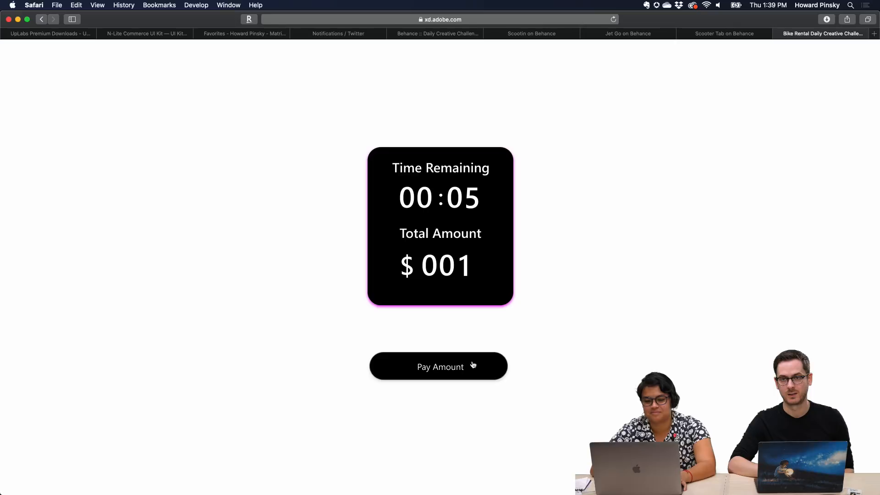
{"action": "left_click", "coordinate": [473, 365]}
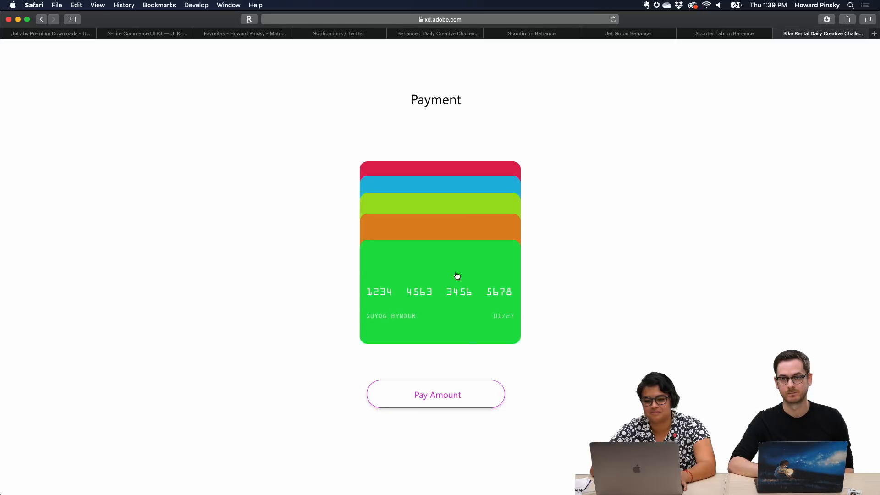
Try pulling out and returning the orange and blue payment cards, and complete the prototype's payment
{"action": "left_click", "coordinate": [450, 227]}
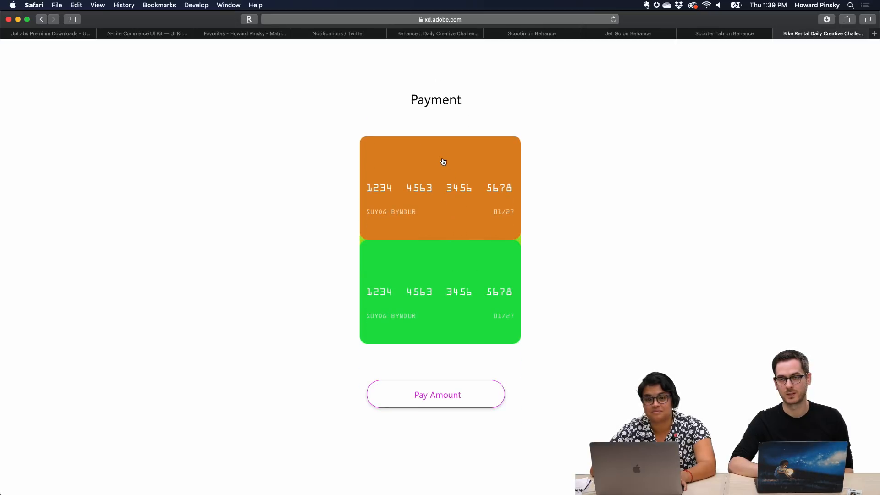
{"action": "left_click", "coordinate": [439, 158]}
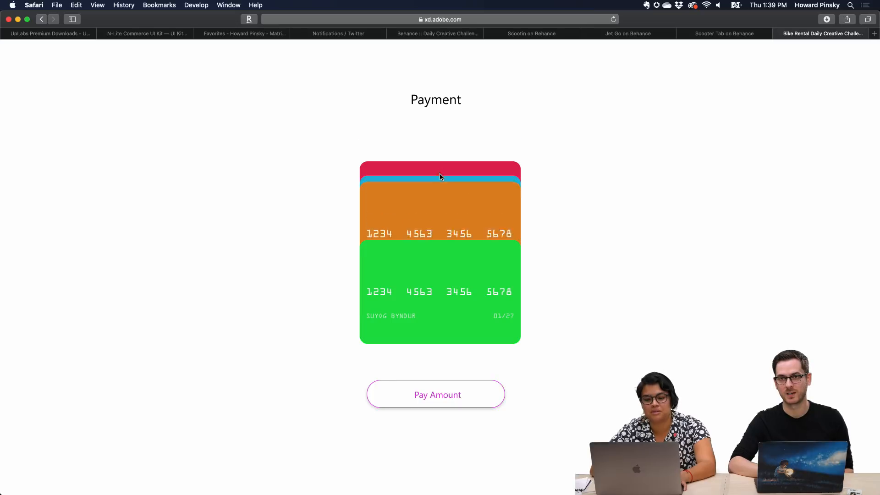
{"action": "left_click", "coordinate": [448, 187]}
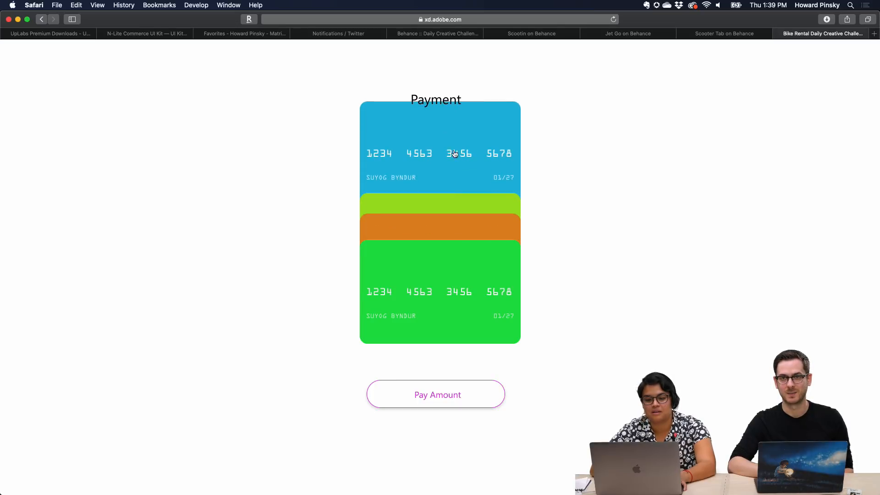
{"action": "left_click", "coordinate": [453, 134]}
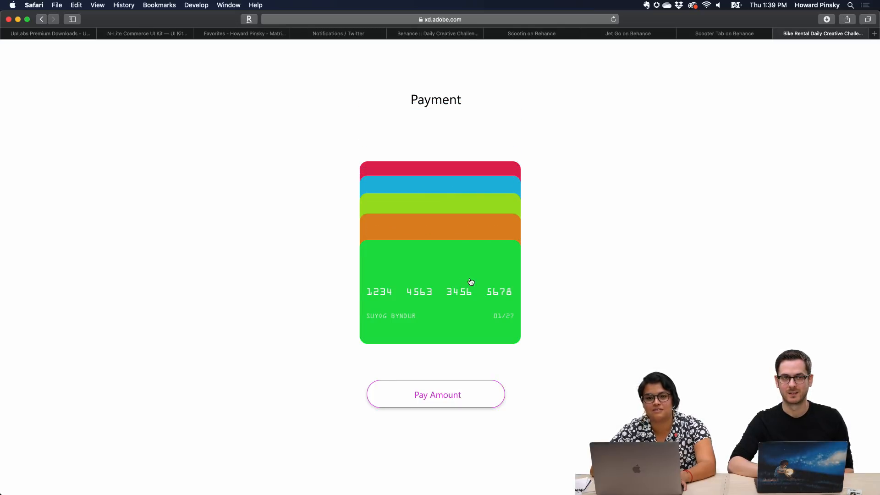
{"action": "left_click", "coordinate": [477, 359]}
{"action": "left_click", "coordinate": [462, 389]}
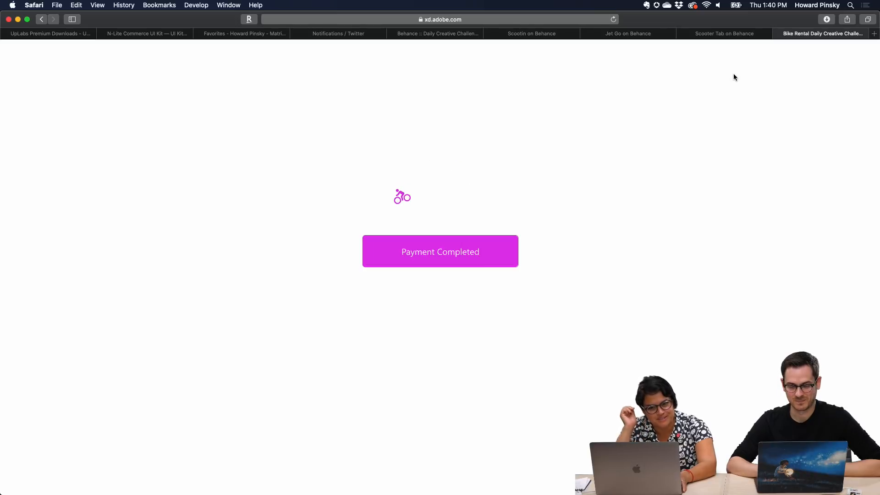
Close the Bike Rental prototype and view the Scooter Tab project's smartwatch video on Behance
{"action": "left_click", "coordinate": [778, 34]}
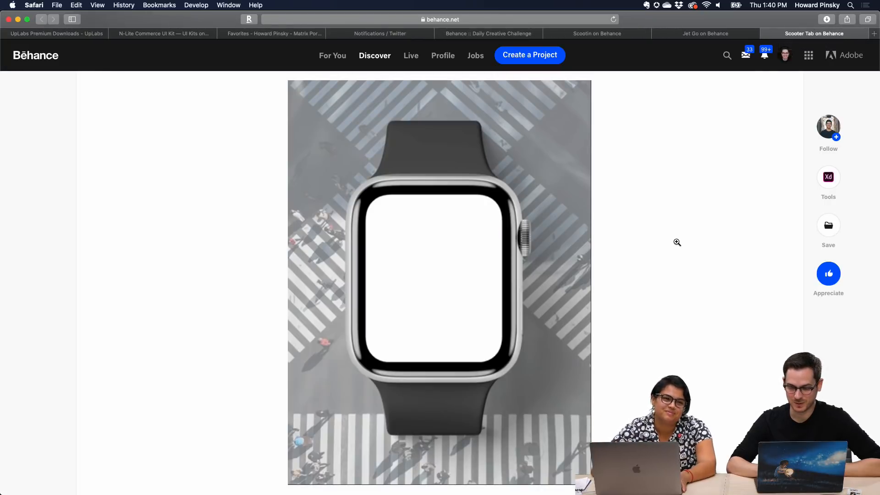
{"action": "scroll", "coordinate": [677, 242], "scroll_direction": "down", "scroll_amount": 1}
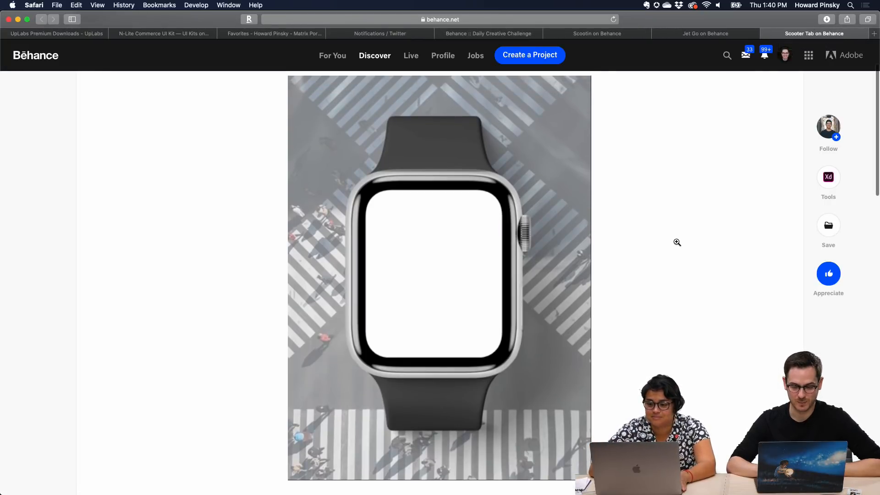
{"action": "scroll", "coordinate": [471, 301], "scroll_direction": "down", "scroll_amount": 10}
{"action": "scroll", "coordinate": [470, 297], "scroll_direction": "up", "scroll_amount": 12}
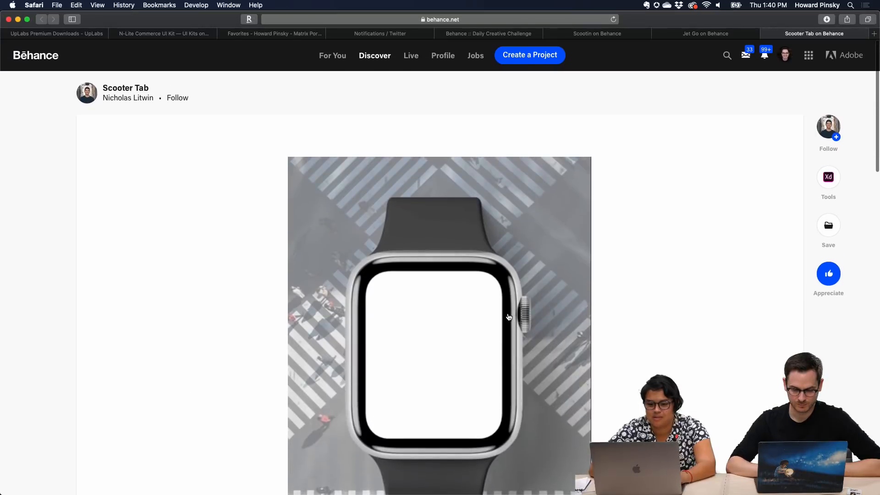
{"action": "scroll", "coordinate": [508, 316], "scroll_direction": "down", "scroll_amount": 4}
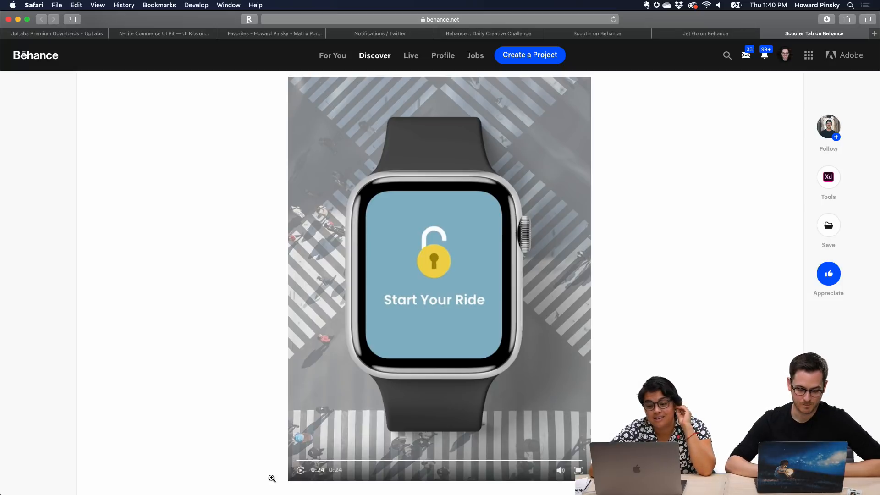
Replay the Scooter Tab video, pausing on the map and payment card screens, and close the project
{"action": "left_click", "coordinate": [300, 470]}
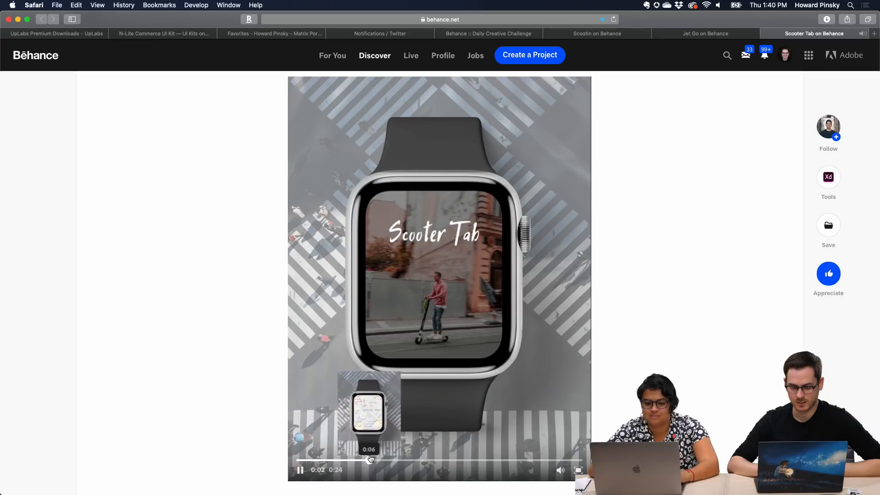
{"action": "left_click", "coordinate": [366, 460]}
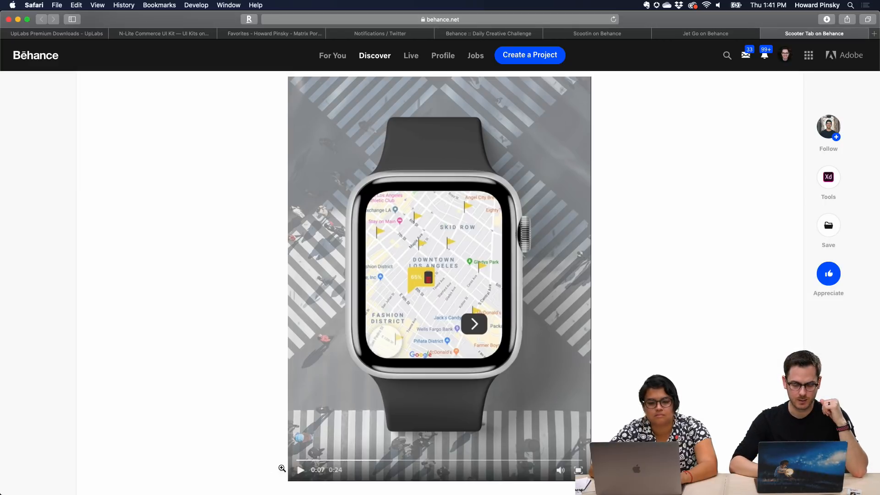
{"action": "left_click", "coordinate": [299, 476]}
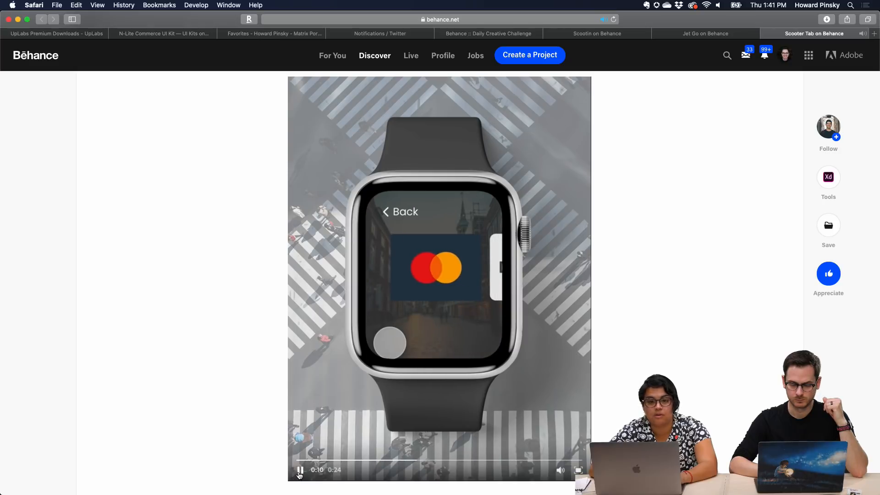
{"action": "left_click", "coordinate": [299, 472]}
{"action": "left_click", "coordinate": [725, 168]}
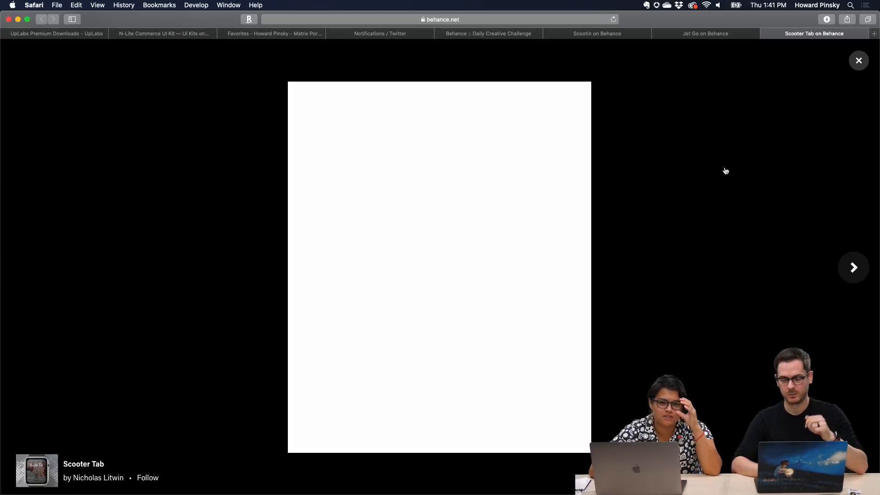
{"action": "key", "text": "cmd+w"}
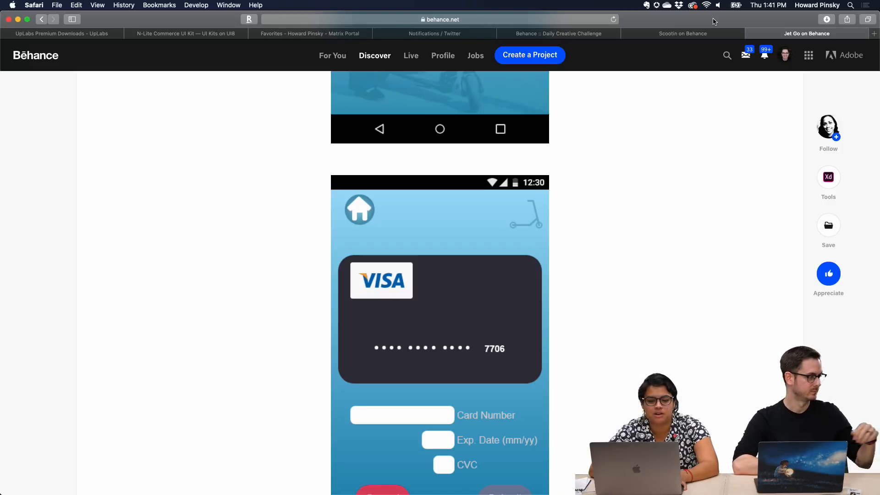
Switch to XD and try the Music heading between the name list and photos, at about X 734, Y 443
{"action": "left_click_drag", "start_coordinate": [347, 166], "coordinate": [328, 173]}
{"action": "left_click_drag", "start_coordinate": [291, 276], "coordinate": [340, 216]}
{"action": "left_click", "coordinate": [212, 270]}
{"action": "scroll", "coordinate": [436, 214], "scroll_direction": "right", "scroll_amount": 3}
{"action": "scroll", "coordinate": [433, 201], "scroll_direction": "down", "scroll_amount": 1}
{"action": "scroll", "coordinate": [431, 214], "scroll_direction": "right", "scroll_amount": 2}
{"action": "left_click", "coordinate": [274, 226]}
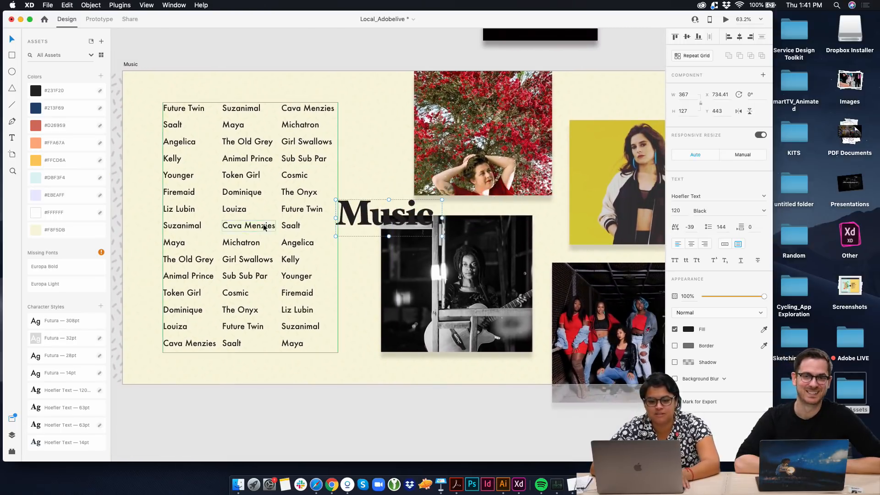
Move the Music heading above the name list on the Music artboard, at about X 524, Y 23
{"action": "left_click_drag", "start_coordinate": [743, 196], "coordinate": [735, 196]}
{"action": "left_click_drag", "start_coordinate": [367, 228], "coordinate": [306, 167]}
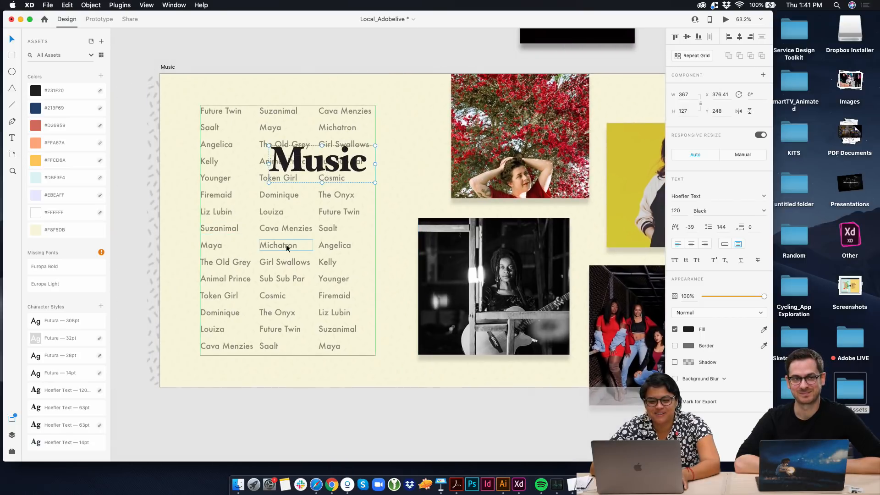
{"action": "left_click_drag", "start_coordinate": [288, 246], "coordinate": [288, 257]}
{"action": "left_click_drag", "start_coordinate": [320, 164], "coordinate": [398, 96]}
{"action": "left_click", "coordinate": [394, 155]}
Preview the Artists artboard and close the preview
{"action": "scroll", "coordinate": [397, 98], "scroll_direction": "down", "scroll_amount": 5}
{"action": "scroll", "coordinate": [428, 228], "scroll_direction": "up", "scroll_amount": 2}
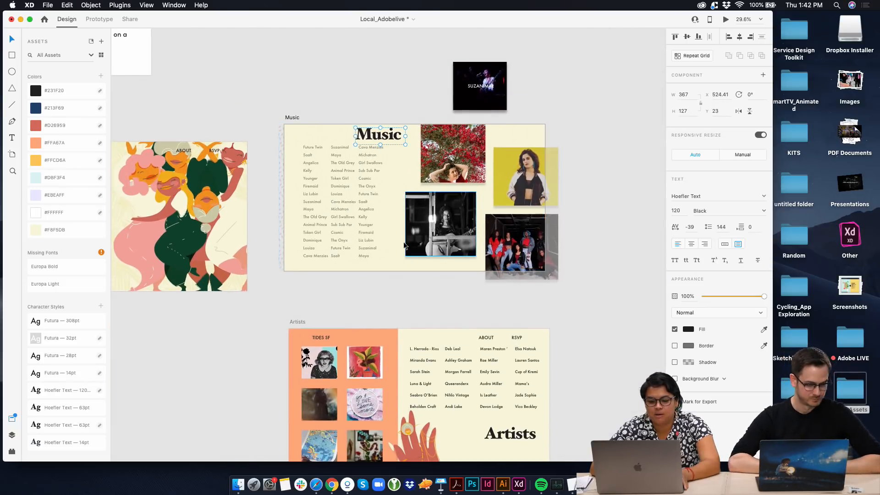
{"action": "scroll", "coordinate": [366, 245], "scroll_direction": "down", "scroll_amount": 4}
{"action": "left_click", "coordinate": [287, 234]}
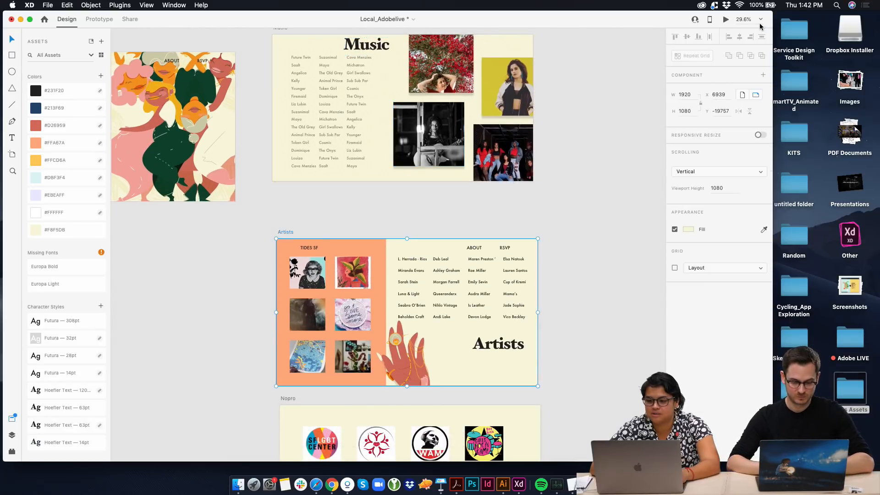
{"action": "left_click", "coordinate": [727, 21]}
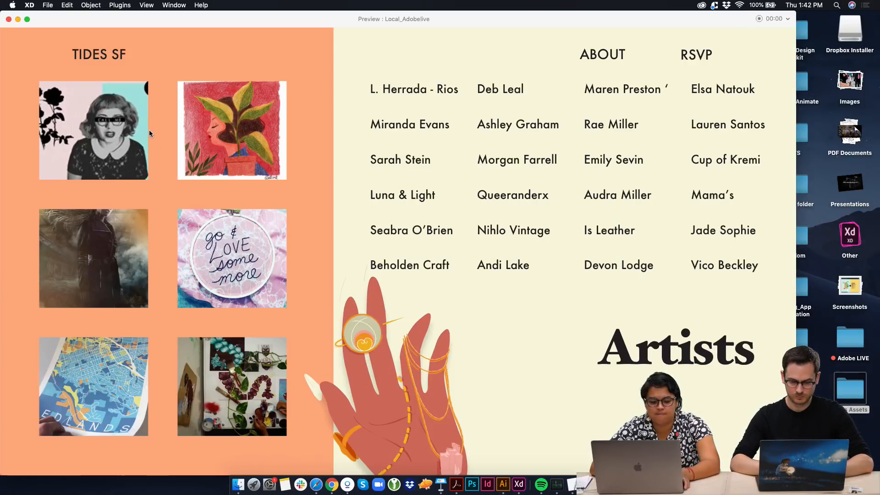
{"action": "left_click", "coordinate": [8, 20]}
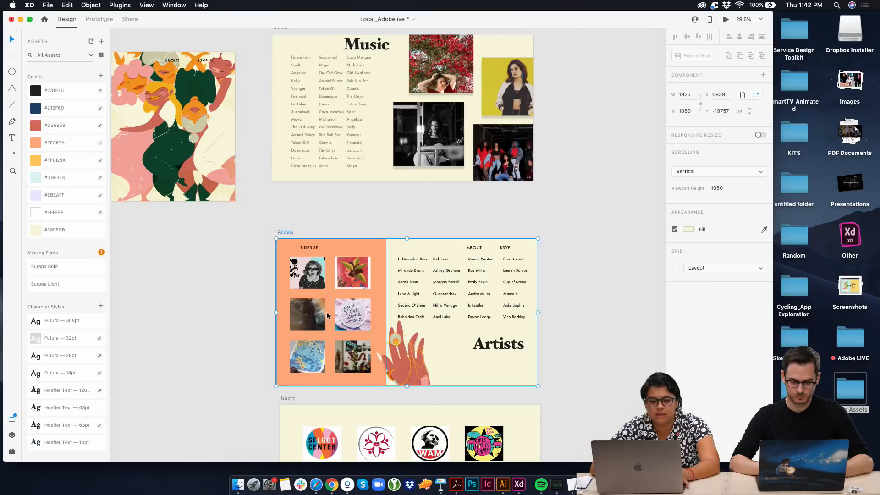
Add a shadow to the images in the Artists photo grid, with a Y offset of 20 and a blur of 12
{"action": "left_click", "coordinate": [297, 270]}
{"action": "left_click", "coordinate": [675, 279]}
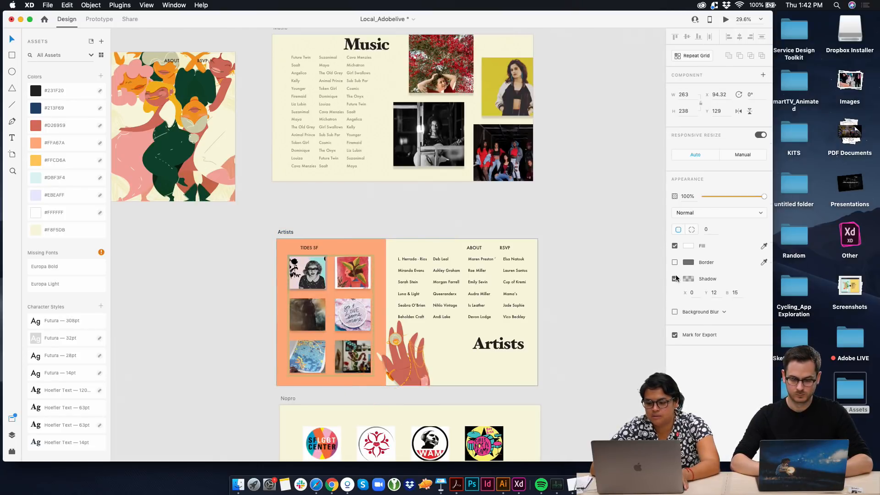
{"action": "type", "text": "20"}
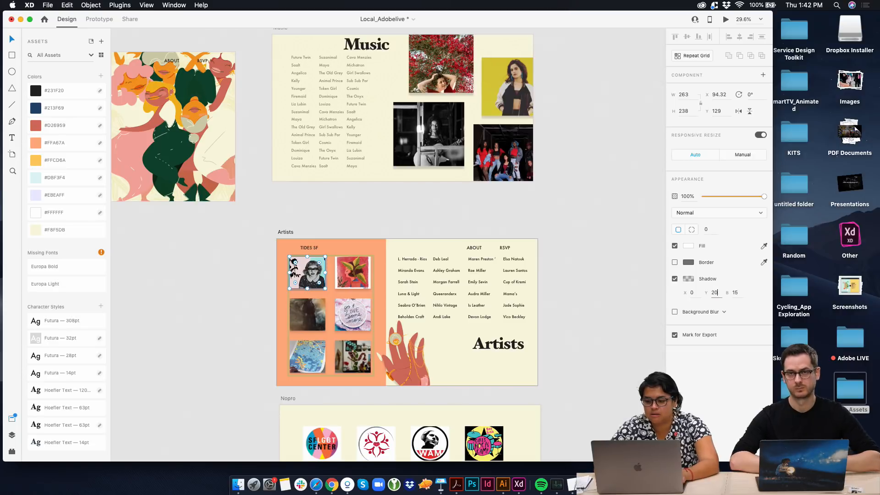
{"action": "key", "text": "Tab"}
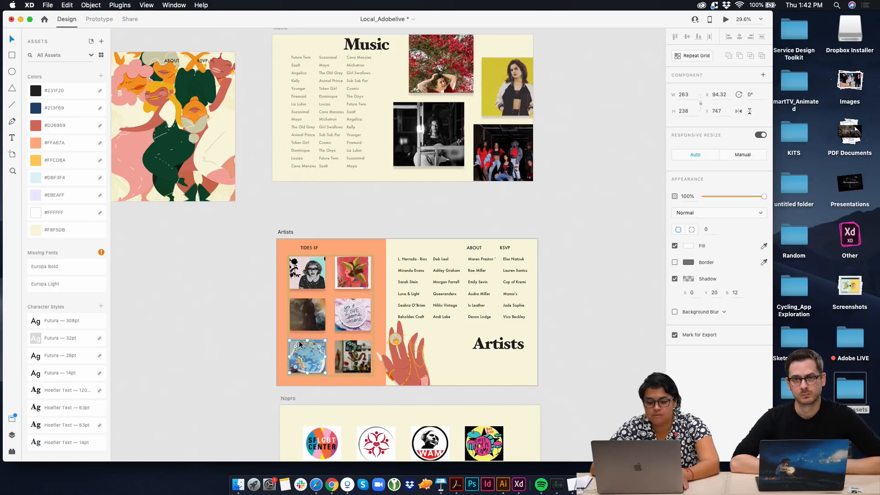
{"action": "left_click", "coordinate": [560, 356]}
{"action": "scroll", "coordinate": [277, 293], "scroll_direction": "up", "scroll_amount": 2}
{"action": "scroll", "coordinate": [277, 296], "scroll_direction": "up", "scroll_amount": 3}
{"action": "left_click", "coordinate": [278, 297]}
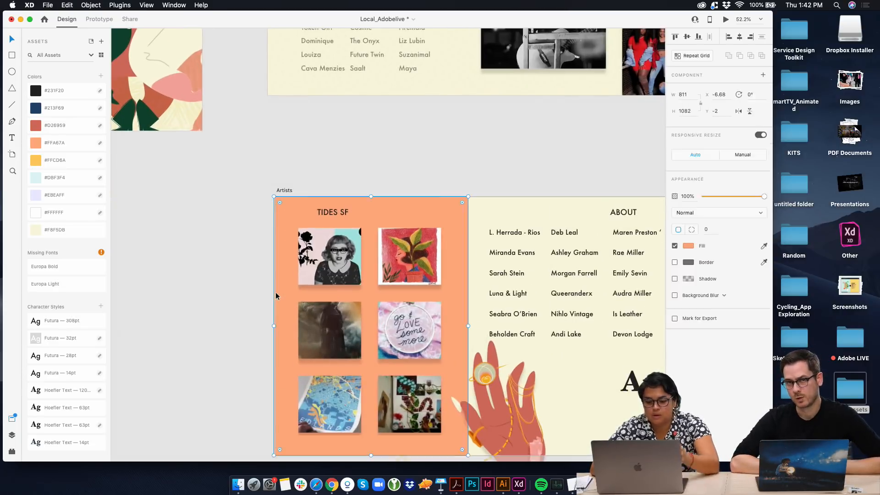
{"action": "left_click", "coordinate": [252, 281]}
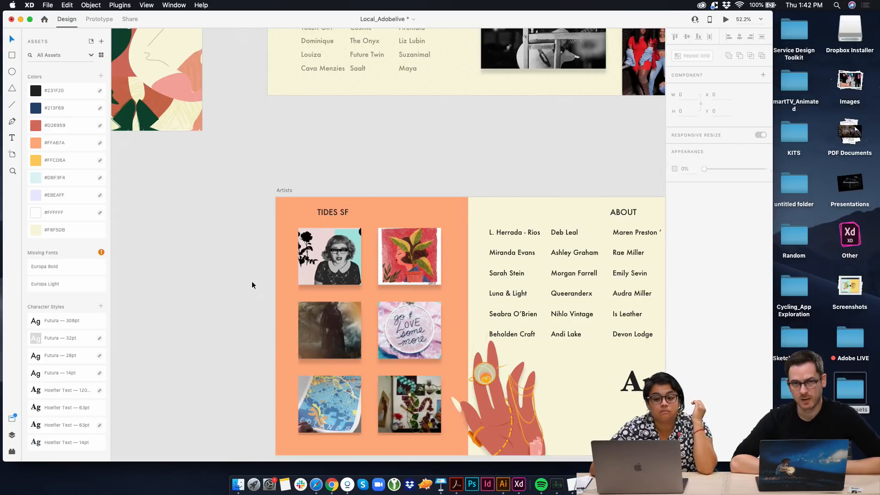
Inspect the grid images' shadows up close on the orange background and check the first photo's shadow settings
{"action": "left_click", "coordinate": [355, 267]}
{"action": "scroll", "coordinate": [356, 262], "scroll_direction": "up", "scroll_amount": 3}
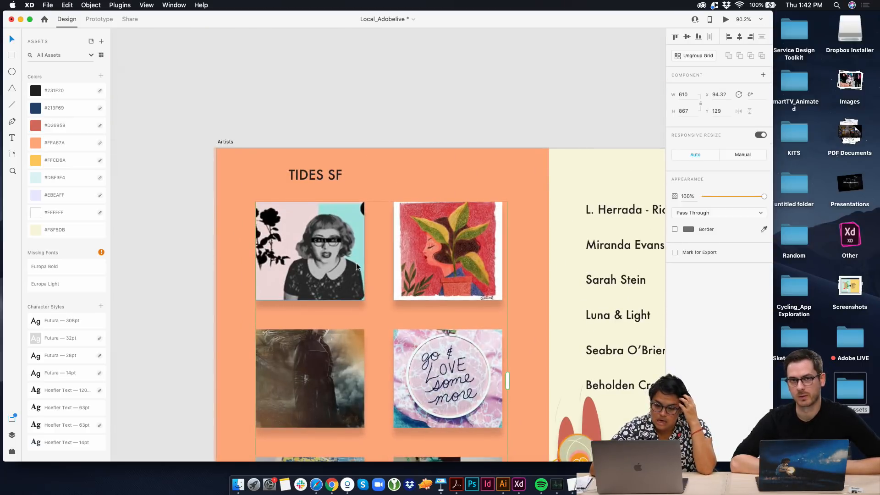
{"action": "double_click", "coordinate": [345, 274]}
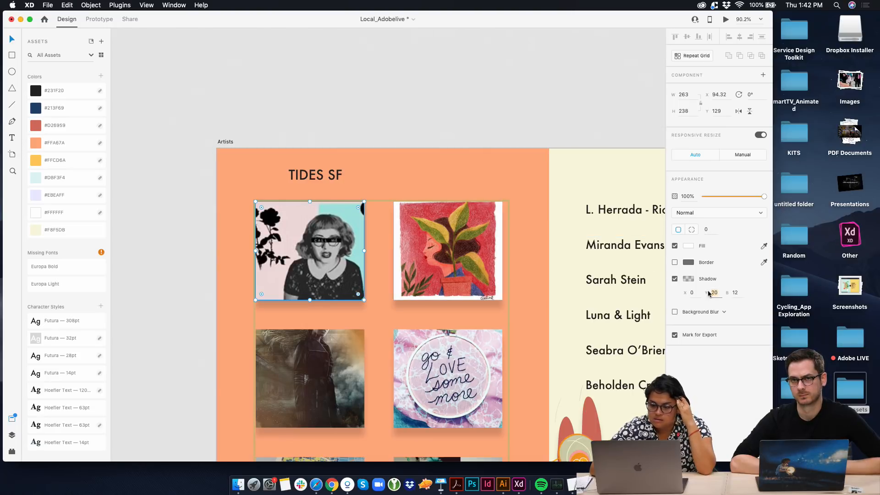
{"action": "left_click", "coordinate": [719, 294]}
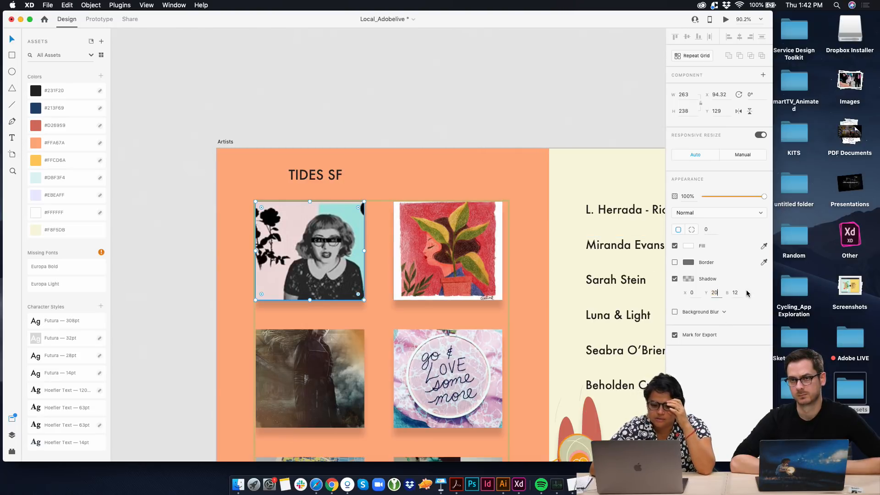
{"action": "left_click", "coordinate": [519, 127]}
{"action": "scroll", "coordinate": [478, 221], "scroll_direction": "up", "scroll_amount": 6}
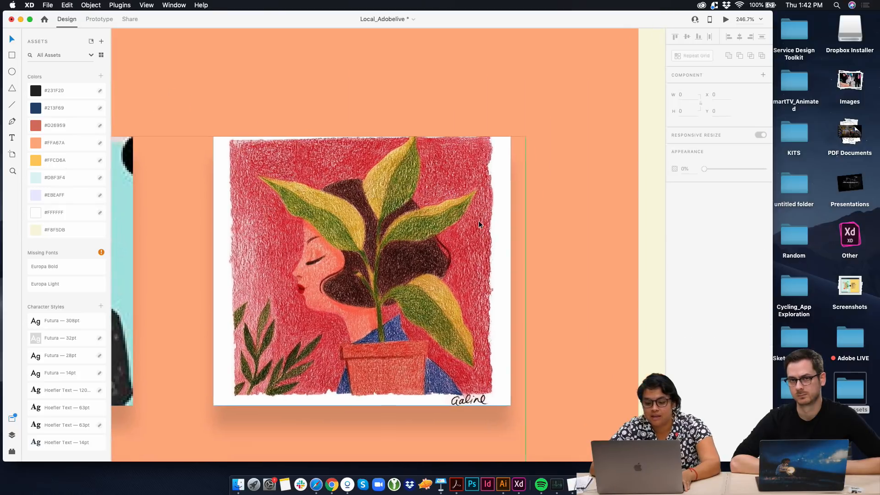
{"action": "scroll", "coordinate": [499, 364], "scroll_direction": "down", "scroll_amount": 2}
{"action": "scroll", "coordinate": [499, 365], "scroll_direction": "right", "scroll_amount": 2}
{"action": "left_click", "coordinate": [547, 369]}
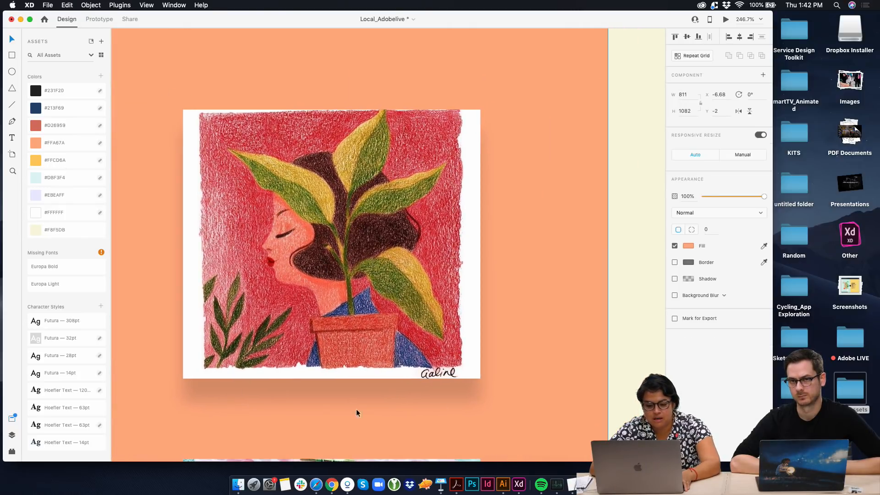
{"action": "scroll", "coordinate": [595, 356], "scroll_direction": "down", "scroll_amount": 5}
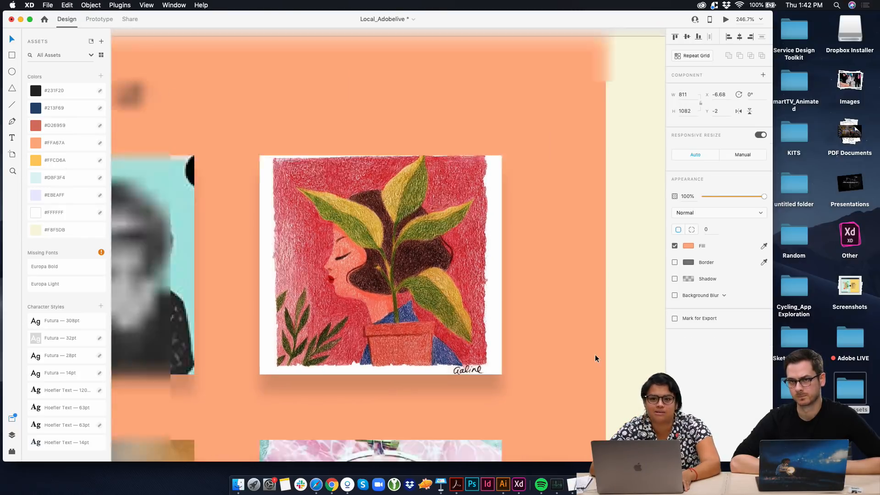
{"action": "double_click", "coordinate": [303, 329]}
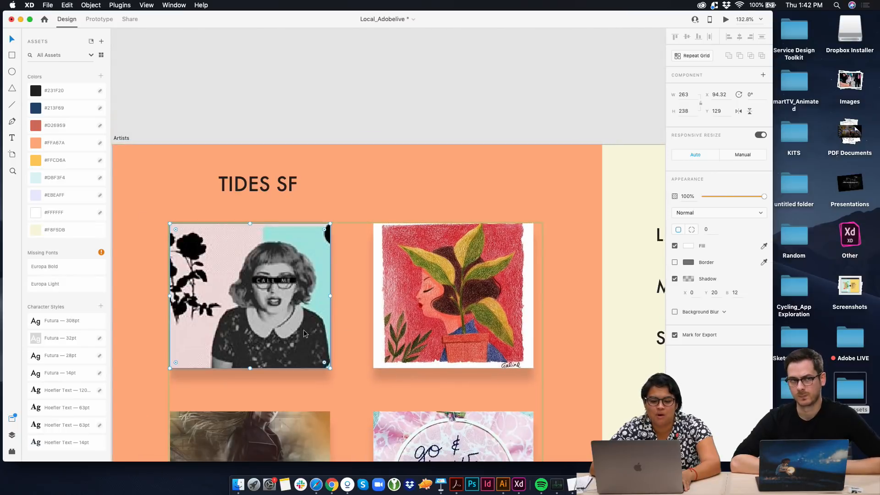
Nudge the photos slightly to the right on the orange background of the Artists artboard
{"action": "left_click_drag", "start_coordinate": [301, 266], "coordinate": [305, 269]}
{"action": "left_click", "coordinate": [402, 178]}
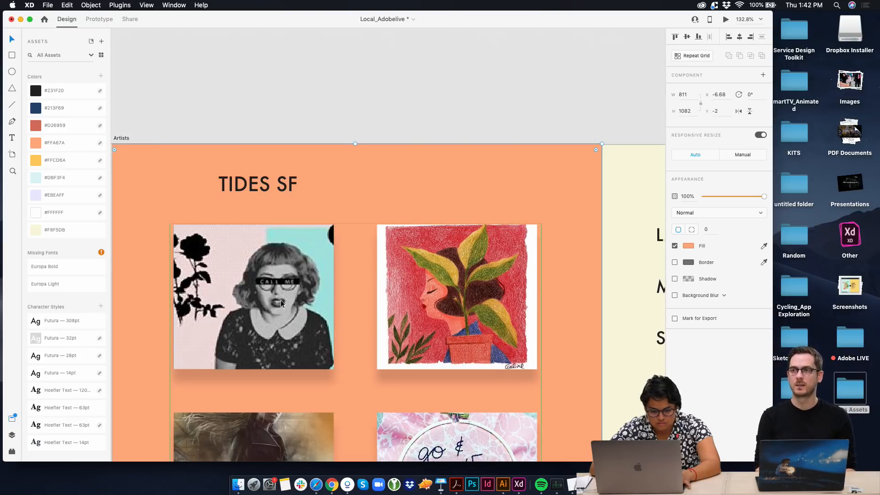
{"action": "scroll", "coordinate": [407, 308], "scroll_direction": "down", "scroll_amount": 3}
{"action": "left_click", "coordinate": [407, 306]}
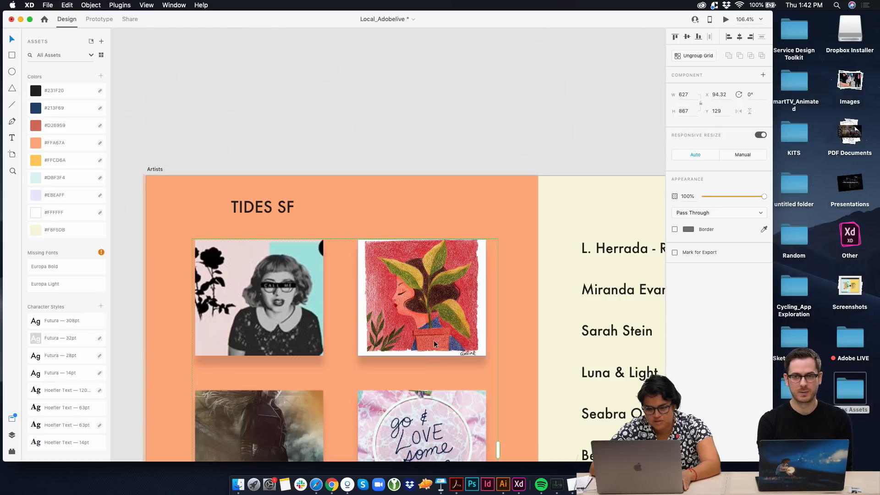
{"action": "left_click_drag", "start_coordinate": [433, 338], "coordinate": [438, 337]}
{"action": "left_click", "coordinate": [420, 214]}
{"action": "scroll", "coordinate": [419, 213], "scroll_direction": "down", "scroll_amount": 5}
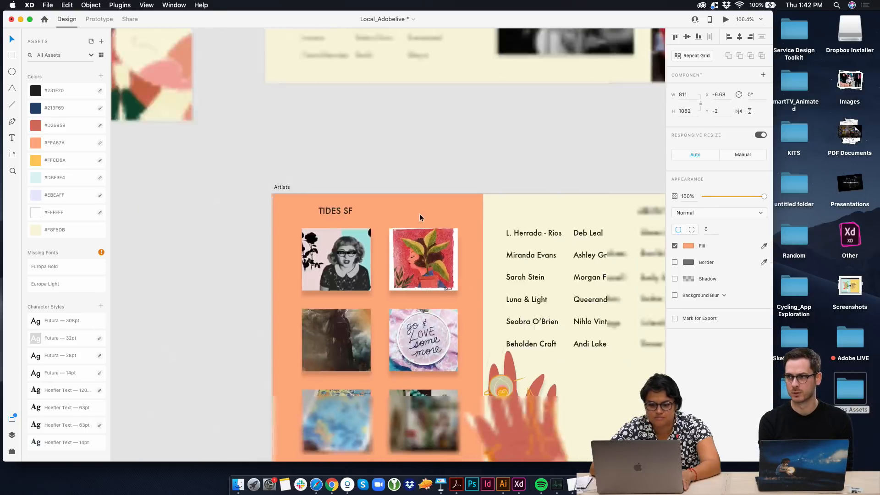
{"action": "left_click", "coordinate": [248, 318]}
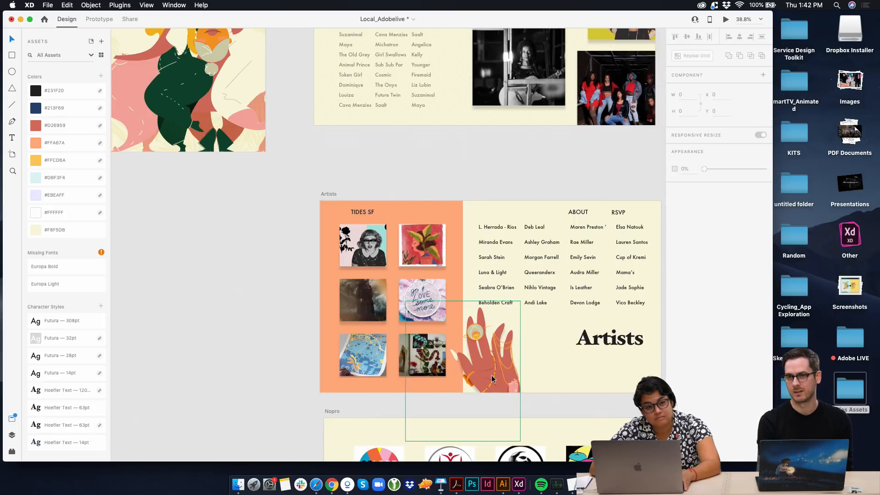
Lower the opacity of the overlay pattern on the About artboard's background to 46%
{"action": "scroll", "coordinate": [205, 323], "scroll_direction": "up", "scroll_amount": 5}
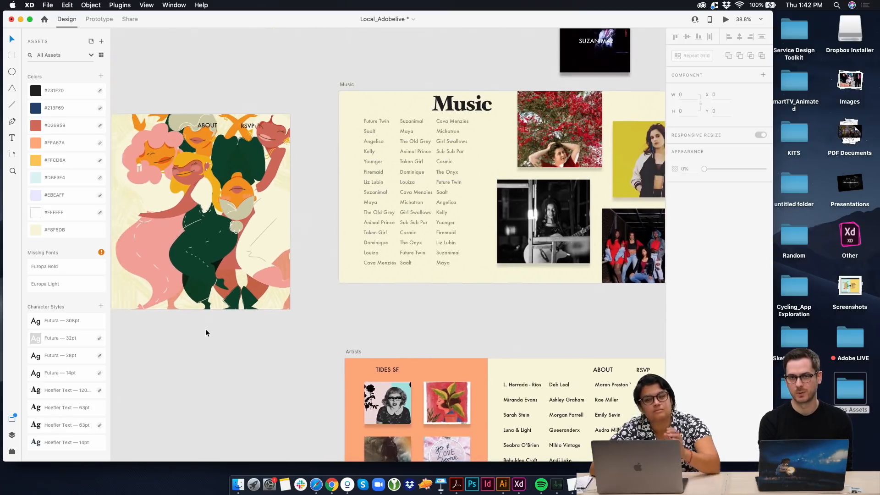
{"action": "scroll", "coordinate": [285, 266], "scroll_direction": "left", "scroll_amount": 6}
{"action": "scroll", "coordinate": [285, 265], "scroll_direction": "up", "scroll_amount": 2}
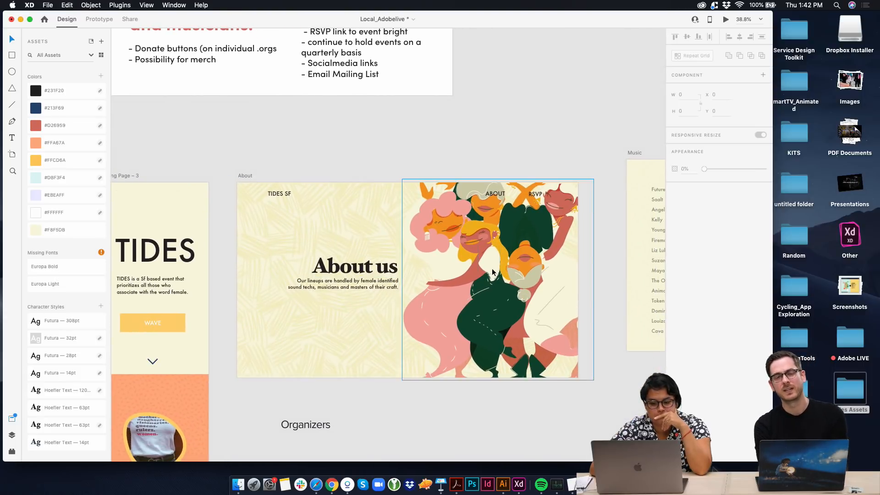
{"action": "left_click", "coordinate": [279, 243]}
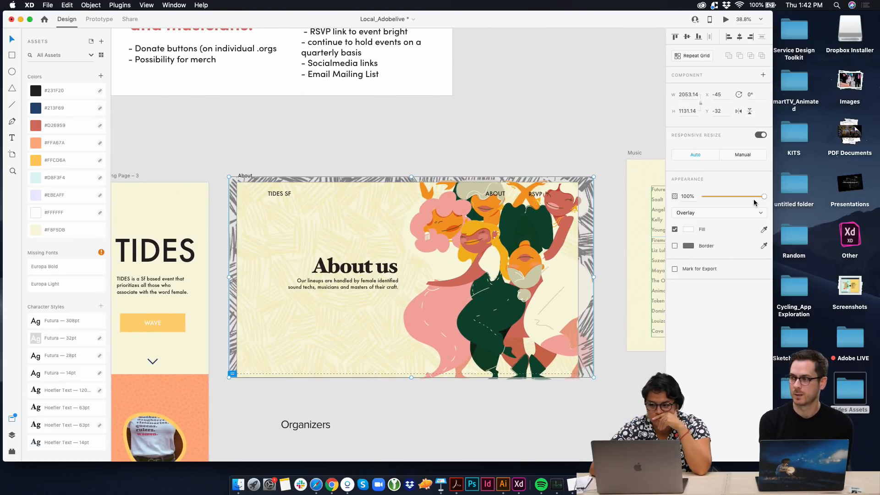
{"action": "left_click_drag", "start_coordinate": [762, 196], "coordinate": [731, 196]}
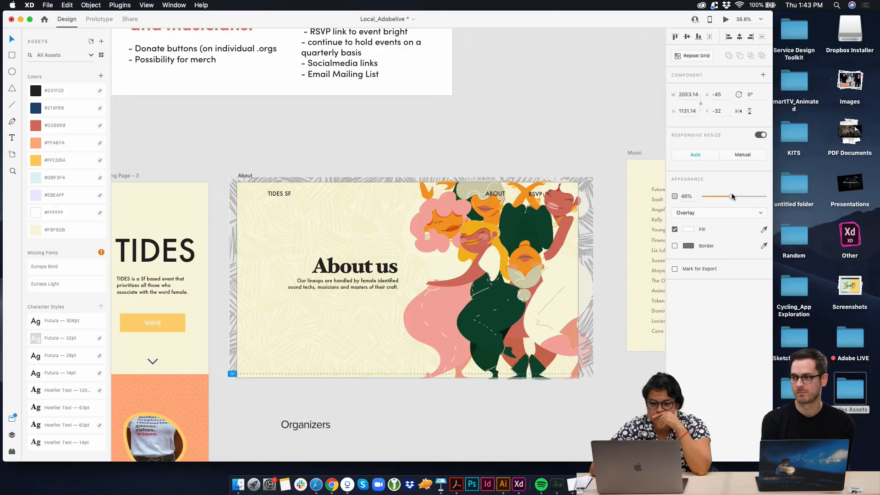
{"action": "left_click", "coordinate": [565, 159]}
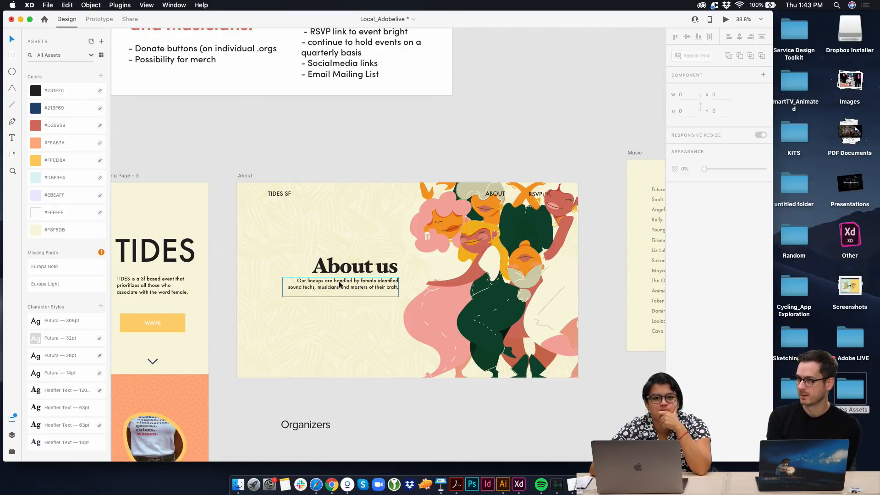
Move the Organizers text down to just above the Mobile View artboard, at X 4757.41, Y -18977
{"action": "scroll", "coordinate": [339, 284], "scroll_direction": "down", "scroll_amount": 5}
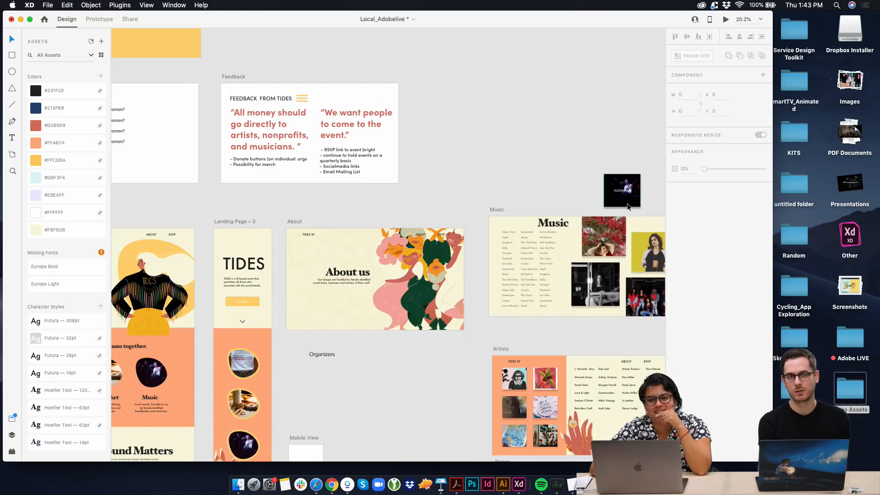
{"action": "scroll", "coordinate": [455, 231], "scroll_direction": "down", "scroll_amount": 5}
{"action": "scroll", "coordinate": [455, 230], "scroll_direction": "left", "scroll_amount": 3}
{"action": "scroll", "coordinate": [456, 230], "scroll_direction": "up", "scroll_amount": 2}
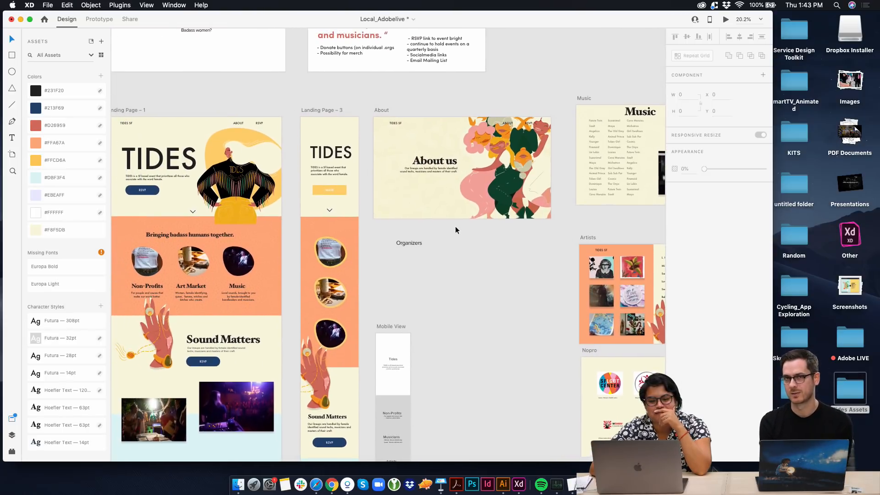
{"action": "left_click_drag", "start_coordinate": [408, 248], "coordinate": [389, 324]}
{"action": "left_click", "coordinate": [387, 330]}
{"action": "left_click", "coordinate": [387, 324]}
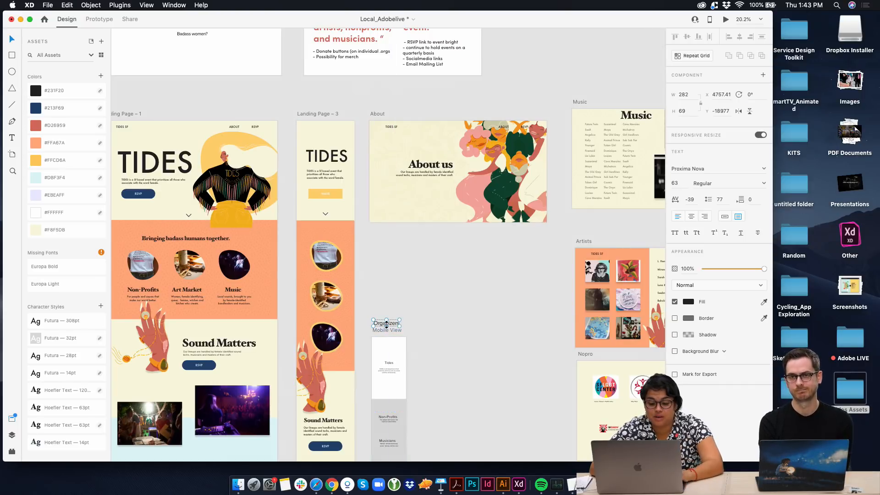
Move the two form fields slightly up beside the "How you can be a part of the community?" text on the desktop landing page
{"action": "scroll", "coordinate": [387, 327], "scroll_direction": "down", "scroll_amount": 5}
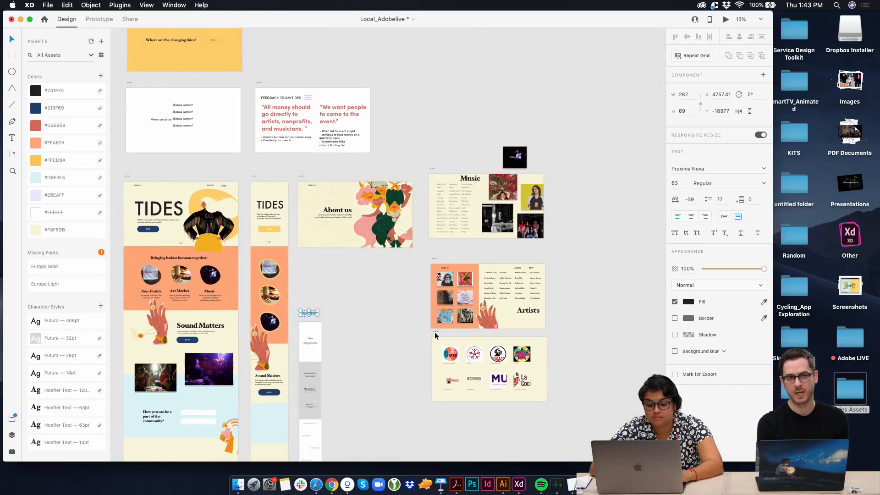
{"action": "scroll", "coordinate": [311, 306], "scroll_direction": "up", "scroll_amount": 3}
{"action": "scroll", "coordinate": [312, 334], "scroll_direction": "down", "scroll_amount": 1}
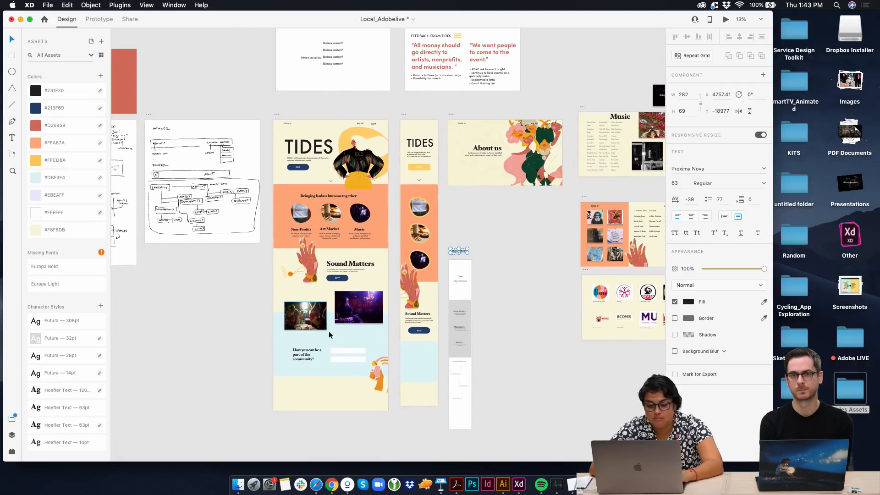
{"action": "scroll", "coordinate": [311, 357], "scroll_direction": "up", "scroll_amount": 2}
{"action": "left_click_drag", "start_coordinate": [304, 350], "coordinate": [300, 349]}
{"action": "key", "text": "super+z"}
{"action": "double_click", "coordinate": [303, 354]}
{"action": "left_click", "coordinate": [361, 349]}
{"action": "left_click", "coordinate": [359, 361], "text": "shift"}
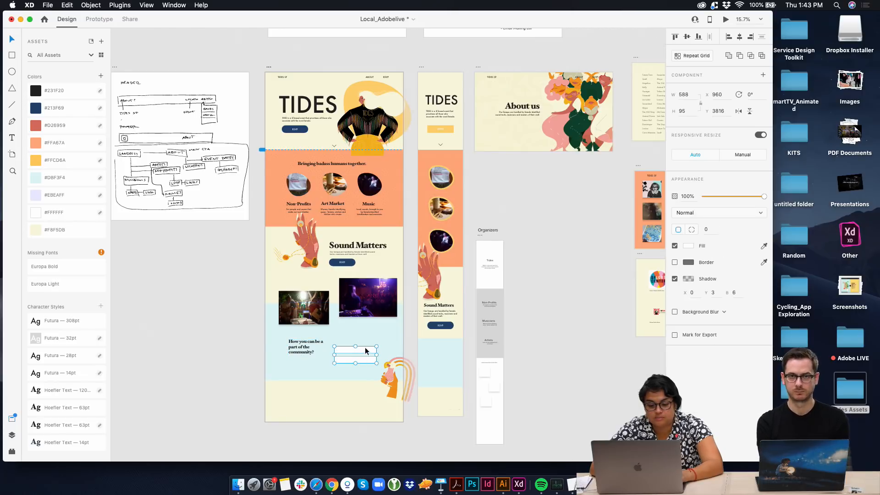
{"action": "left_click_drag", "start_coordinate": [365, 347], "coordinate": [364, 341]}
{"action": "left_click", "coordinate": [361, 387]}
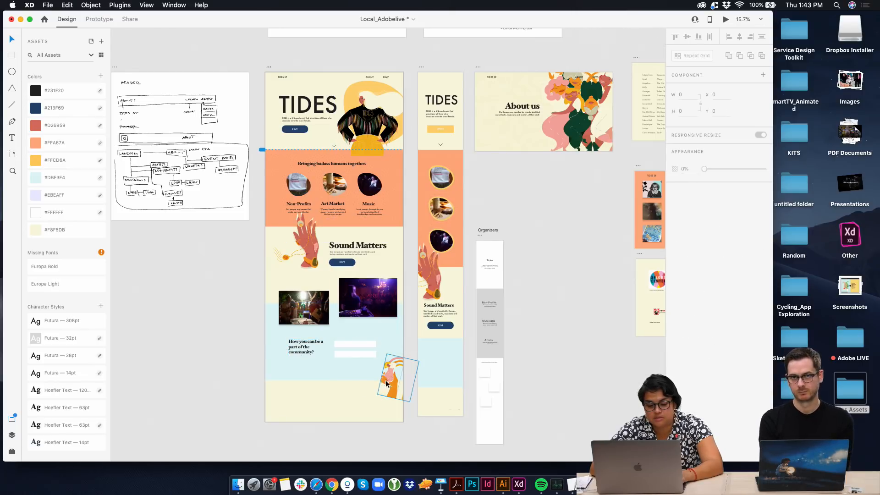
Move the rainbow and drink illustration from Landing Page – 1 to the lower end of Landing Page – 3, at X 162, Y 4043.5
{"action": "left_click_drag", "start_coordinate": [388, 380], "coordinate": [436, 385]}
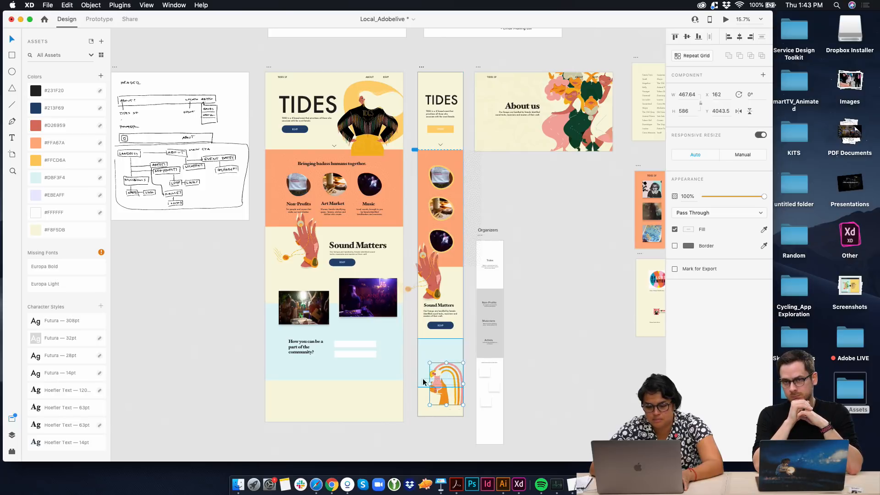
{"action": "left_click", "coordinate": [415, 375]}
{"action": "scroll", "coordinate": [415, 376], "scroll_direction": "up", "scroll_amount": 6}
{"action": "scroll", "coordinate": [462, 274], "scroll_direction": "up", "scroll_amount": 10}
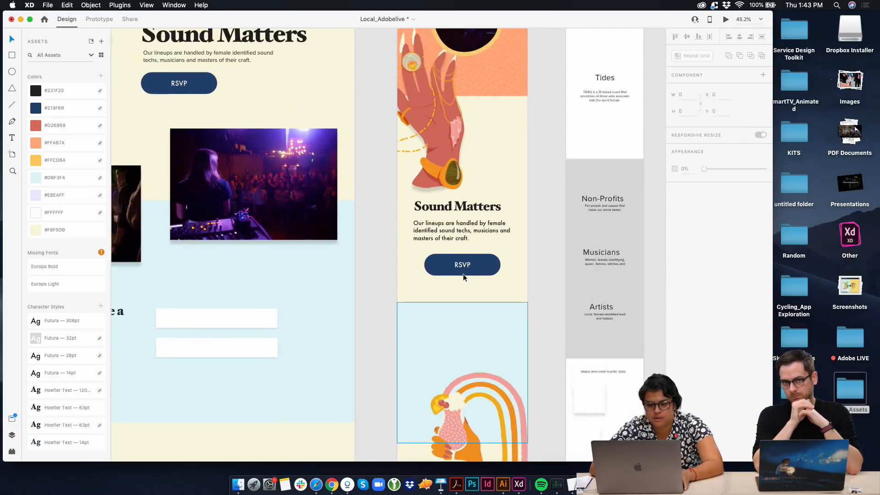
Preview Landing Page – 1, look through its sections down to Sound Matters, and close the preview
{"action": "scroll", "coordinate": [462, 274], "scroll_direction": "left", "scroll_amount": 5}
{"action": "scroll", "coordinate": [444, 353], "scroll_direction": "up", "scroll_amount": 6}
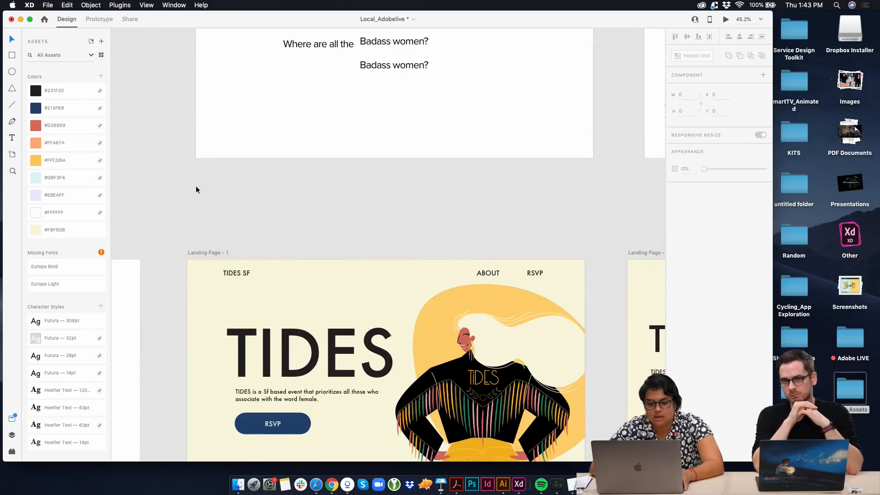
{"action": "left_click", "coordinate": [222, 253]}
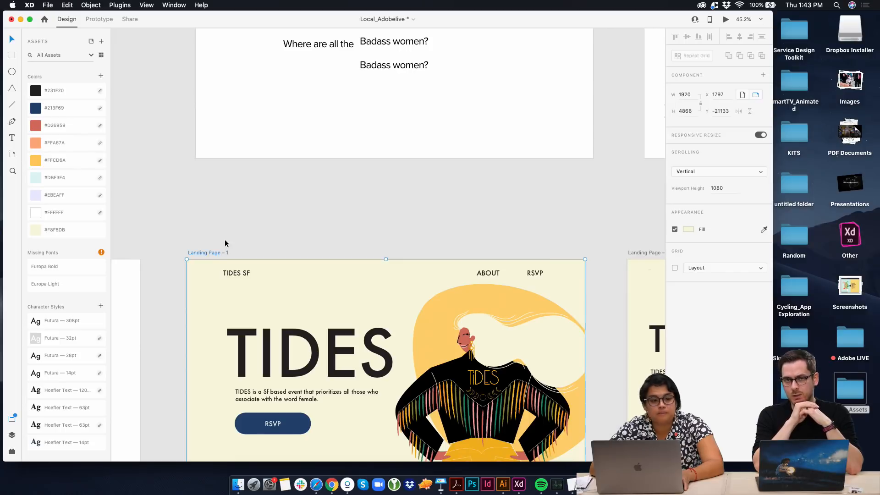
{"action": "left_click", "coordinate": [724, 18]}
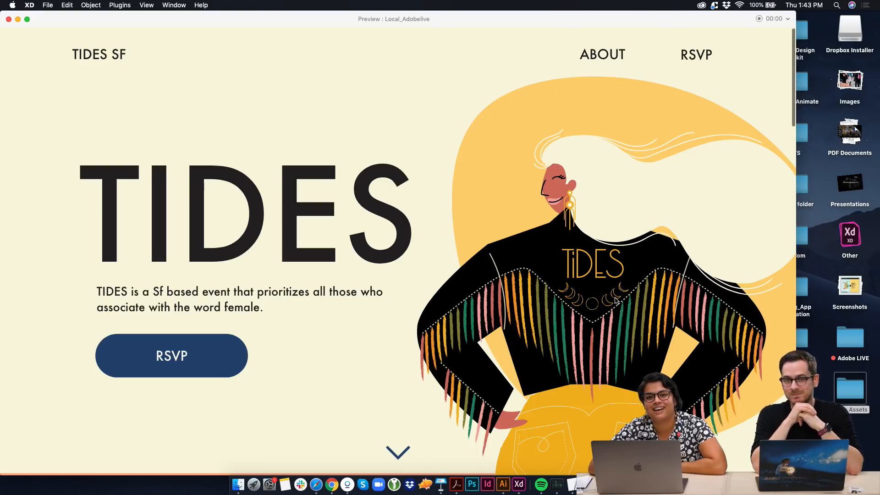
{"action": "scroll", "coordinate": [616, 301], "scroll_direction": "down", "scroll_amount": 1}
{"action": "scroll", "coordinate": [615, 301], "scroll_direction": "up", "scroll_amount": 1}
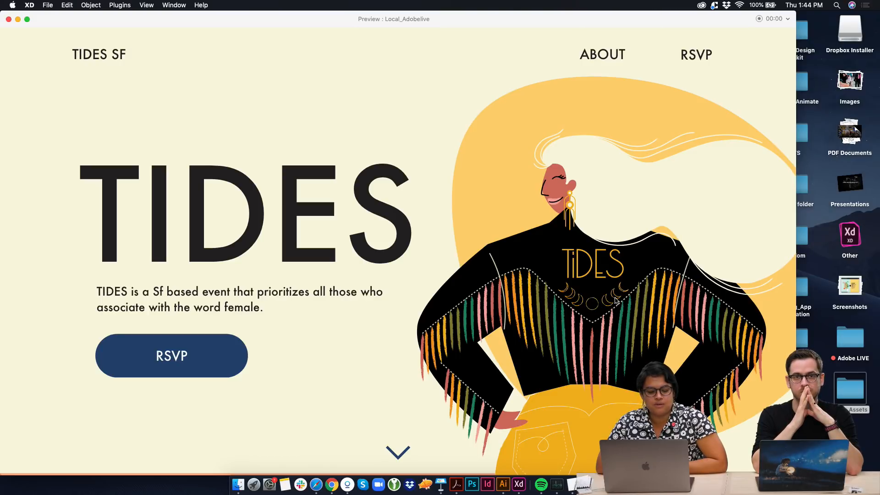
{"action": "scroll", "coordinate": [492, 370], "scroll_direction": "down", "scroll_amount": 10}
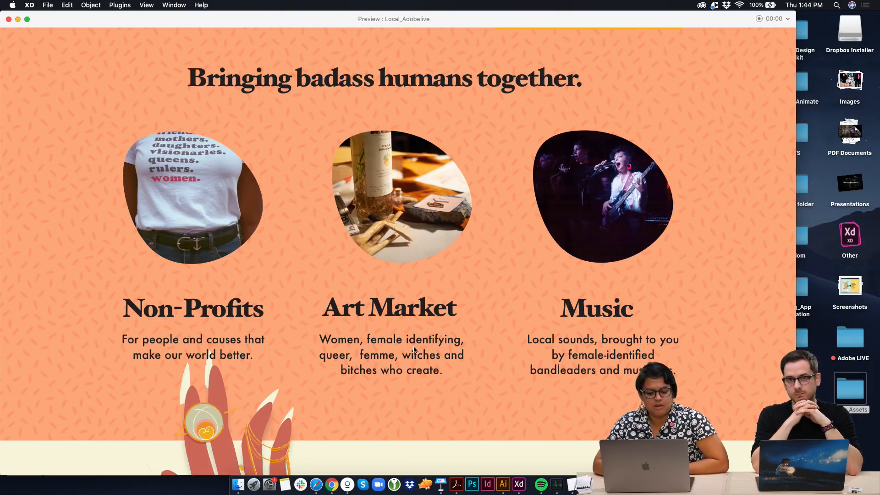
{"action": "scroll", "coordinate": [366, 372], "scroll_direction": "down", "scroll_amount": 2}
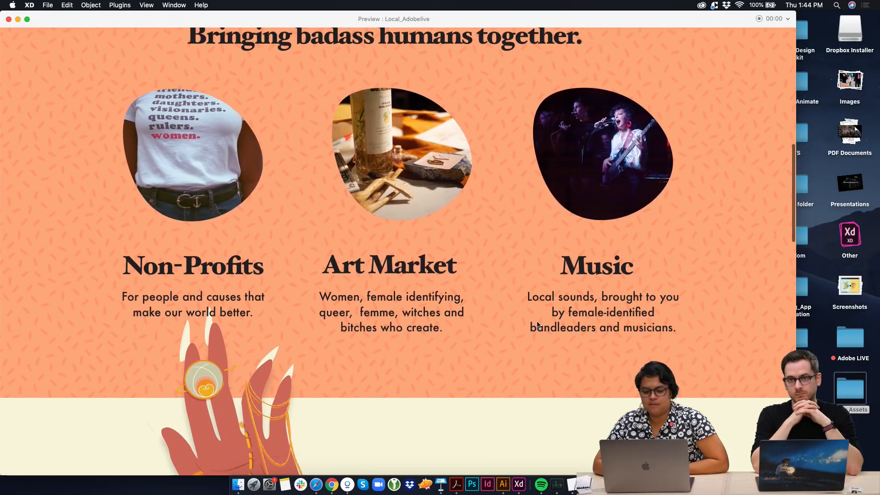
{"action": "scroll", "coordinate": [592, 327], "scroll_direction": "down", "scroll_amount": 7}
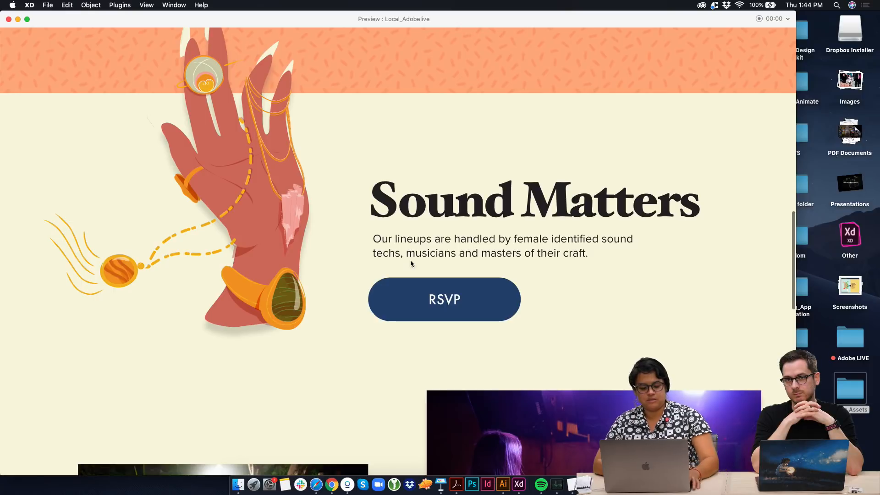
{"action": "left_click", "coordinate": [8, 19]}
Apply the Futura 28pt character style to the description under the Sound Matters heading
{"action": "scroll", "coordinate": [395, 311], "scroll_direction": "down", "scroll_amount": 8}
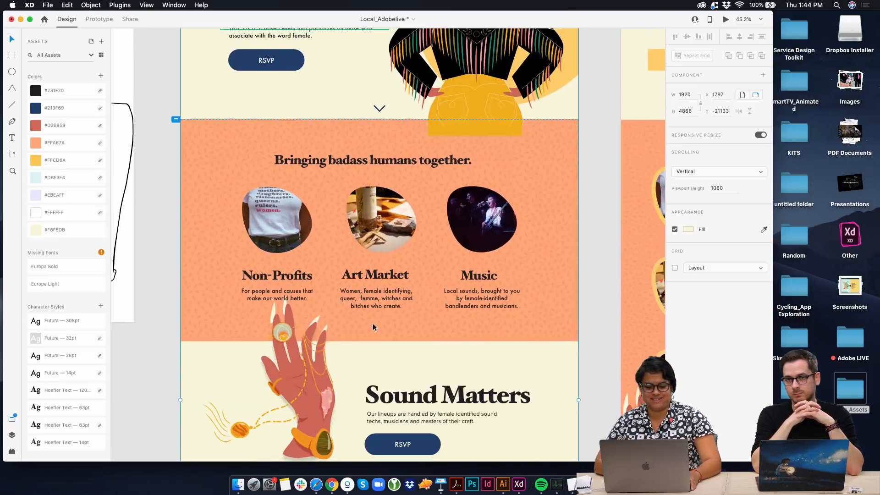
{"action": "left_click", "coordinate": [462, 421]}
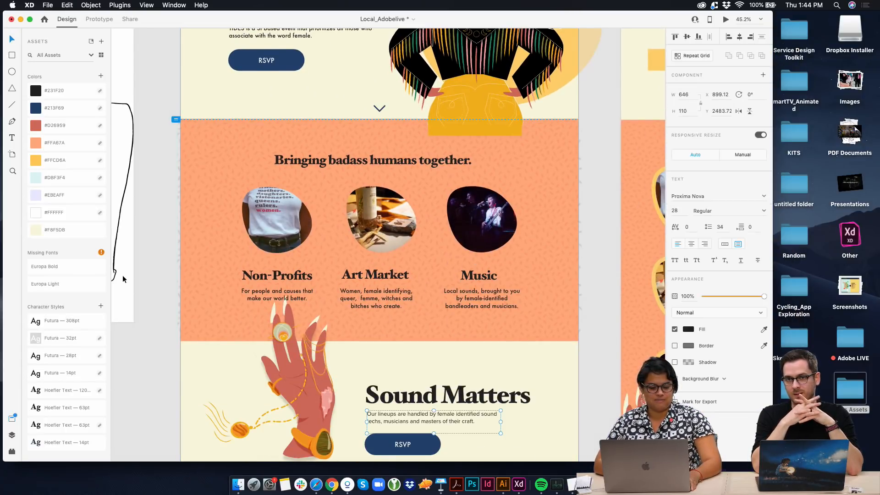
{"action": "scroll", "coordinate": [298, 230], "scroll_direction": "up", "scroll_amount": 4}
{"action": "left_click", "coordinate": [302, 192]}
{"action": "scroll", "coordinate": [442, 305], "scroll_direction": "down", "scroll_amount": 4}
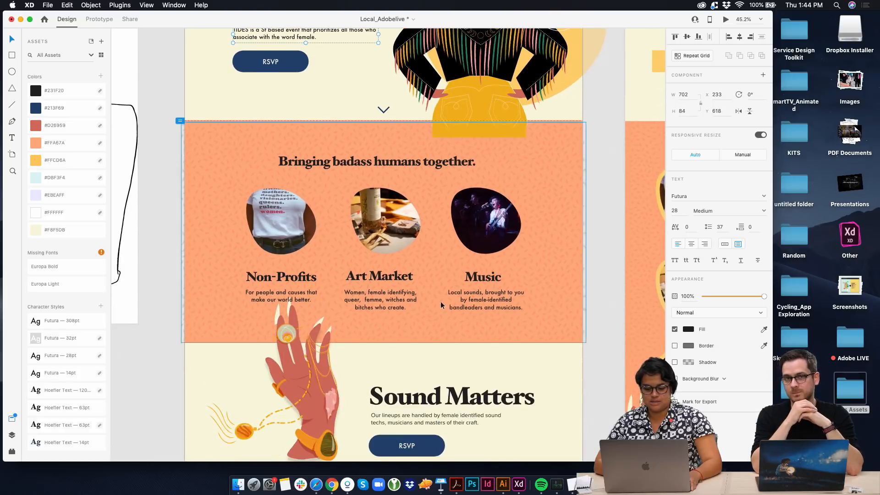
{"action": "left_click", "coordinate": [430, 424]}
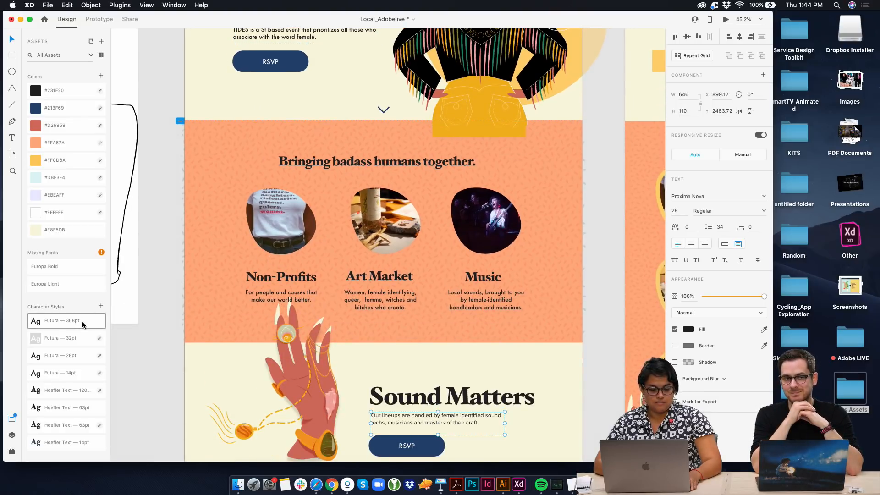
{"action": "left_click", "coordinate": [79, 356]}
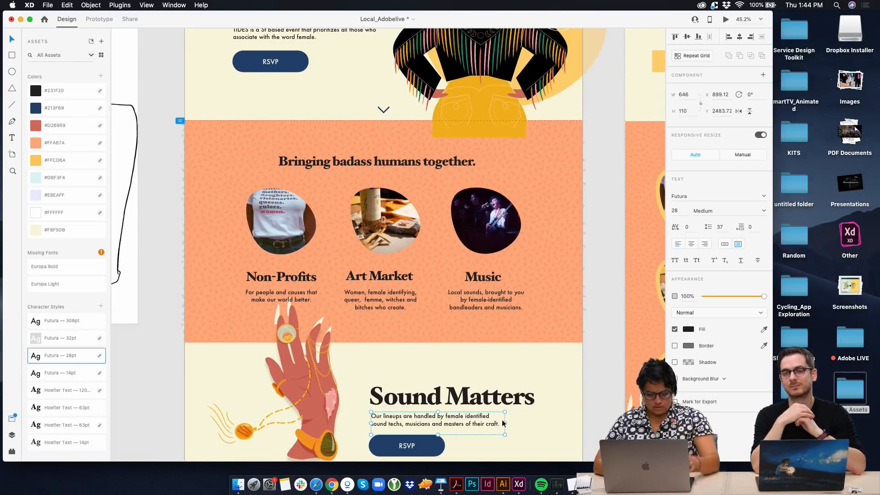
{"action": "key", "text": "Escape"}
Nudge the RSVP button and the description under the Sound Matters heading slightly down
{"action": "scroll", "coordinate": [517, 422], "scroll_direction": "down", "scroll_amount": 4}
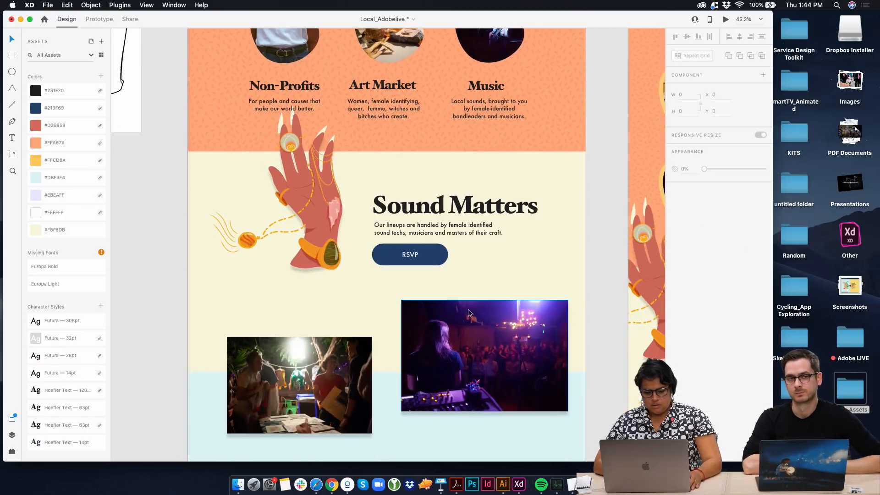
{"action": "left_click_drag", "start_coordinate": [425, 256], "coordinate": [425, 261]}
{"action": "left_click", "coordinate": [422, 230]}
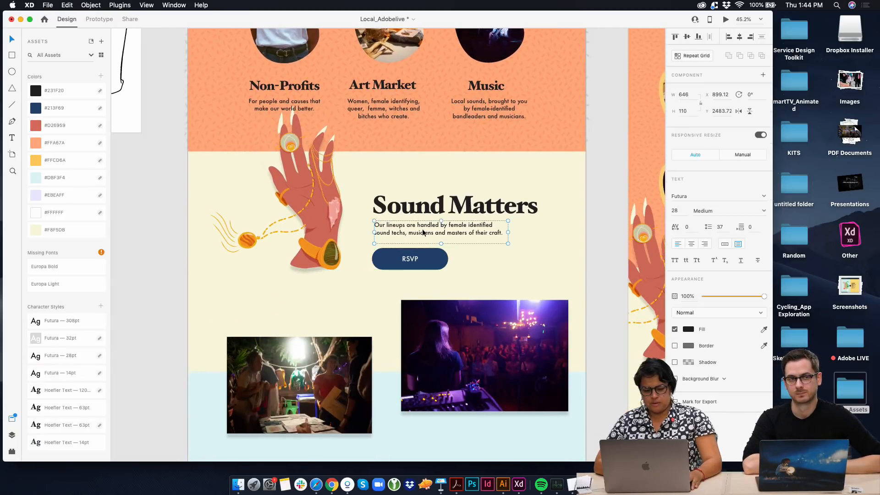
{"action": "left_click_drag", "start_coordinate": [422, 229], "coordinate": [422, 231]}
{"action": "left_click", "coordinate": [431, 204]}
Preview Landing Page – 1 again and check the text and spacing of its Sound Matters section
{"action": "scroll", "coordinate": [432, 205], "scroll_direction": "down", "scroll_amount": 2}
{"action": "scroll", "coordinate": [391, 330], "scroll_direction": "up", "scroll_amount": 5}
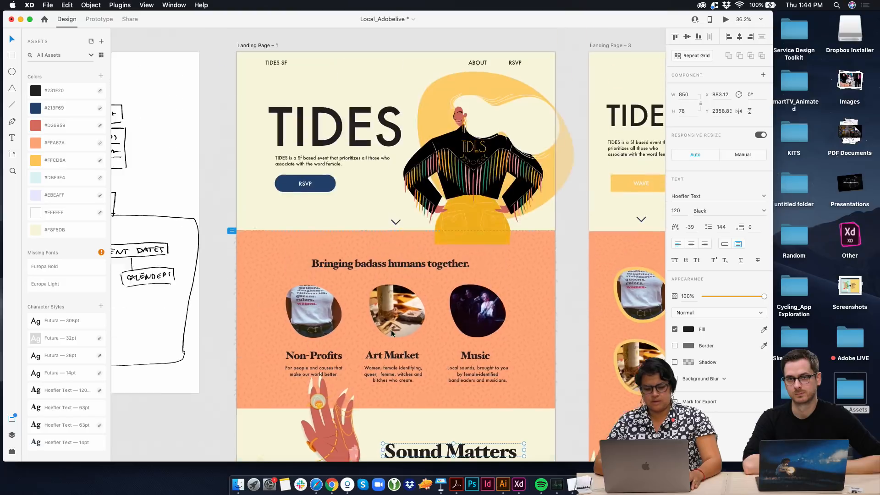
{"action": "scroll", "coordinate": [391, 333], "scroll_direction": "up", "scroll_amount": 2}
{"action": "left_click", "coordinate": [265, 97]}
{"action": "left_click", "coordinate": [725, 21]}
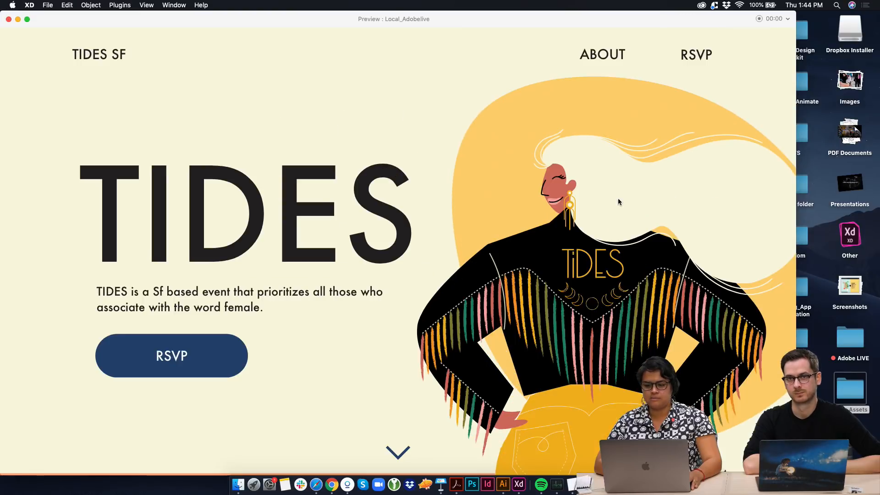
{"action": "scroll", "coordinate": [539, 283], "scroll_direction": "down", "scroll_amount": 10}
{"action": "scroll", "coordinate": [539, 286], "scroll_direction": "down", "scroll_amount": 10}
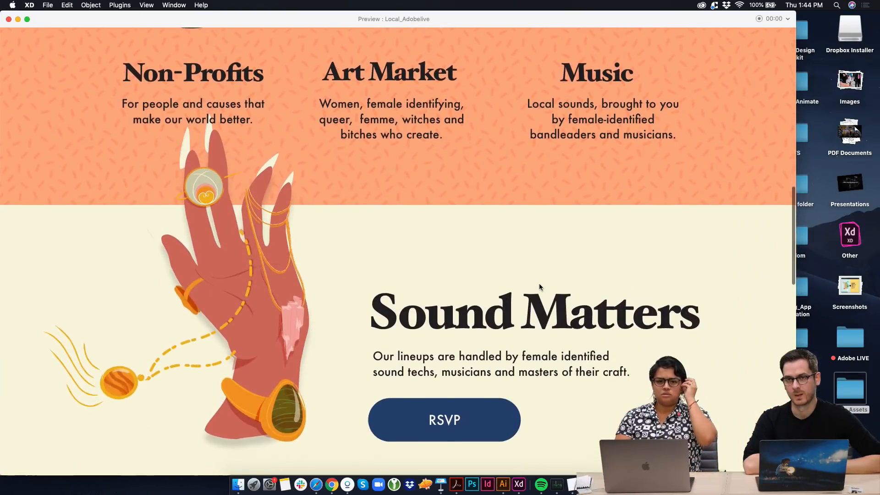
Look through the rest of the Landing Page – 1 preview down to the community form section and close the preview
{"action": "scroll", "coordinate": [539, 287], "scroll_direction": "down", "scroll_amount": 7}
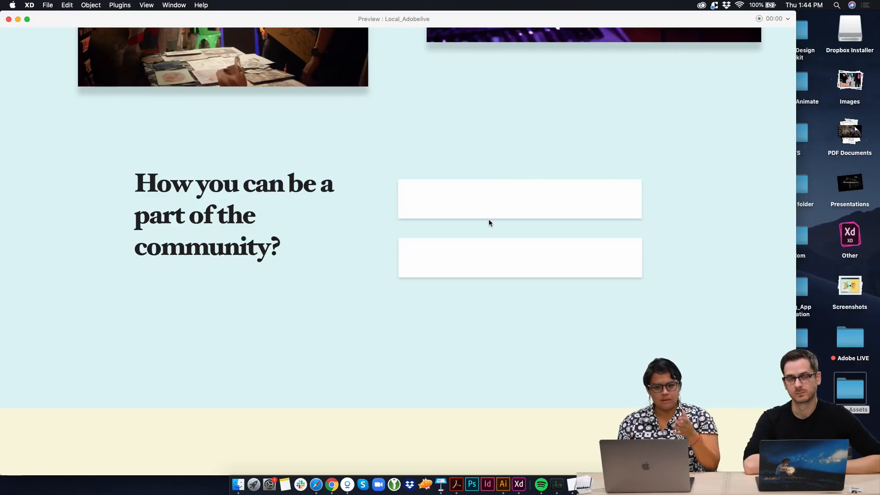
{"action": "scroll", "coordinate": [488, 223], "scroll_direction": "down", "scroll_amount": 3}
{"action": "scroll", "coordinate": [489, 223], "scroll_direction": "up", "scroll_amount": 10}
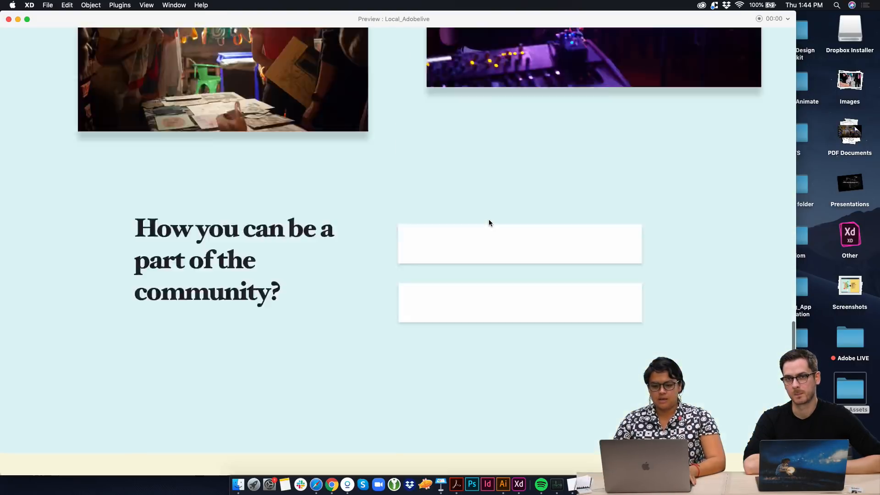
{"action": "left_click", "coordinate": [9, 19]}
Preview Landing Page – 3, look through it from the TIDES header down to the Sound Matters section, and close the preview
{"action": "scroll", "coordinate": [346, 232], "scroll_direction": "down", "scroll_amount": 3}
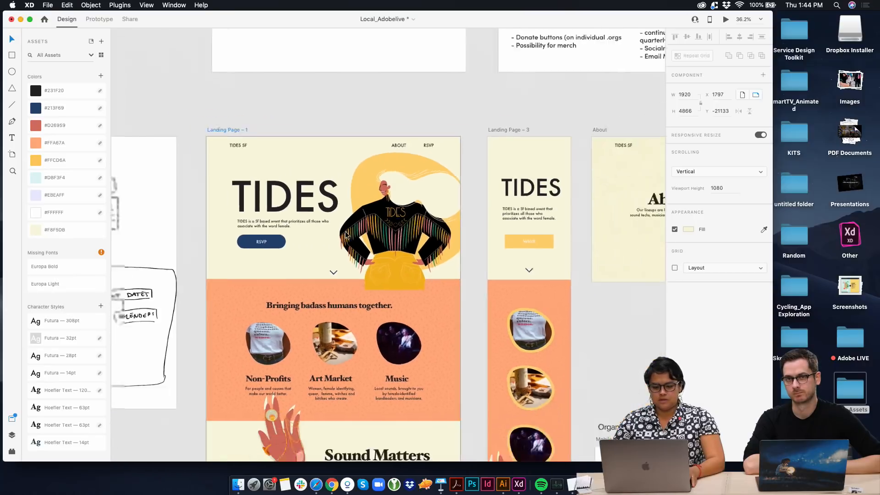
{"action": "left_click", "coordinate": [497, 137]}
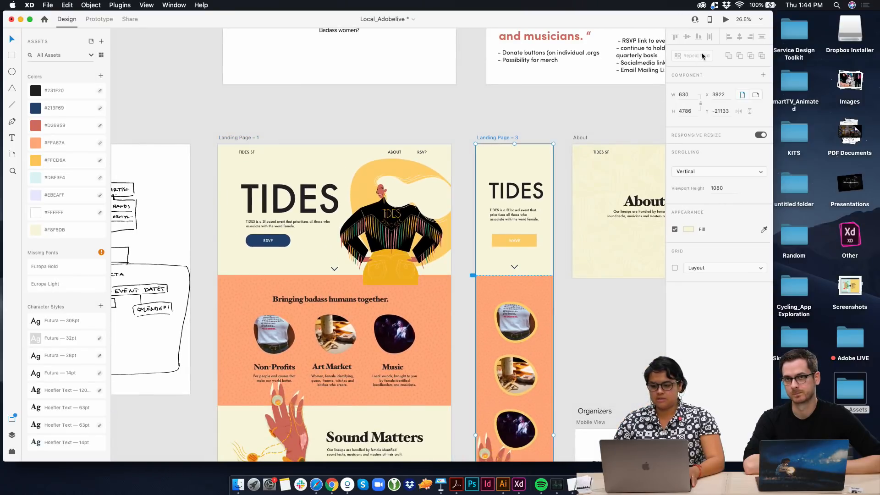
{"action": "left_click", "coordinate": [727, 20]}
{"action": "scroll", "coordinate": [92, 371], "scroll_direction": "down", "scroll_amount": 4}
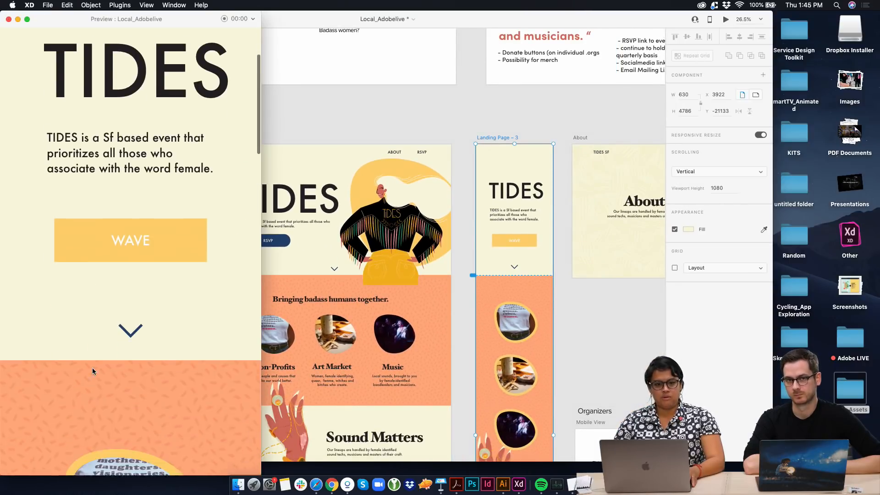
{"action": "scroll", "coordinate": [92, 370], "scroll_direction": "up", "scroll_amount": 4}
{"action": "scroll", "coordinate": [92, 370], "scroll_direction": "down", "scroll_amount": 6}
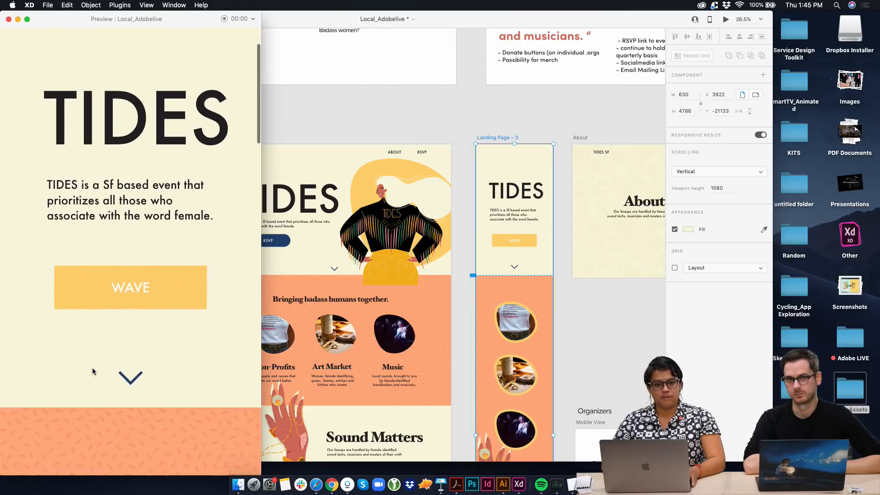
{"action": "scroll", "coordinate": [92, 370], "scroll_direction": "down", "scroll_amount": 8}
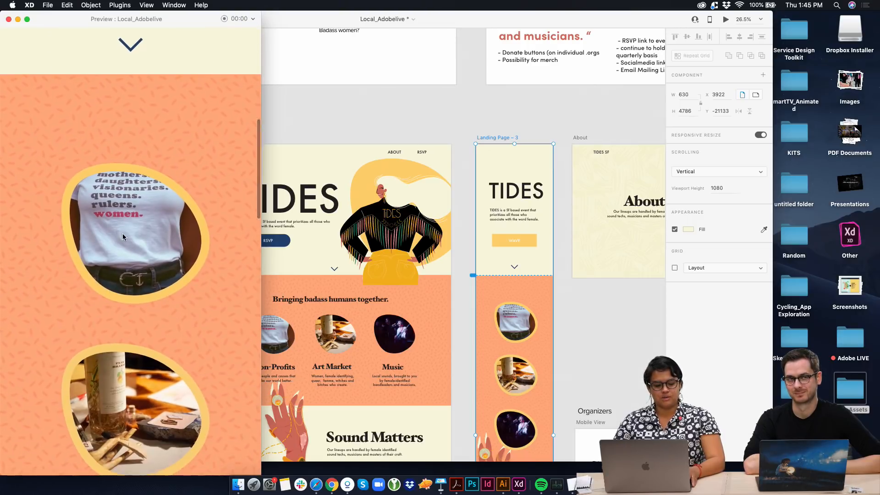
{"action": "scroll", "coordinate": [122, 371], "scroll_direction": "down", "scroll_amount": 10}
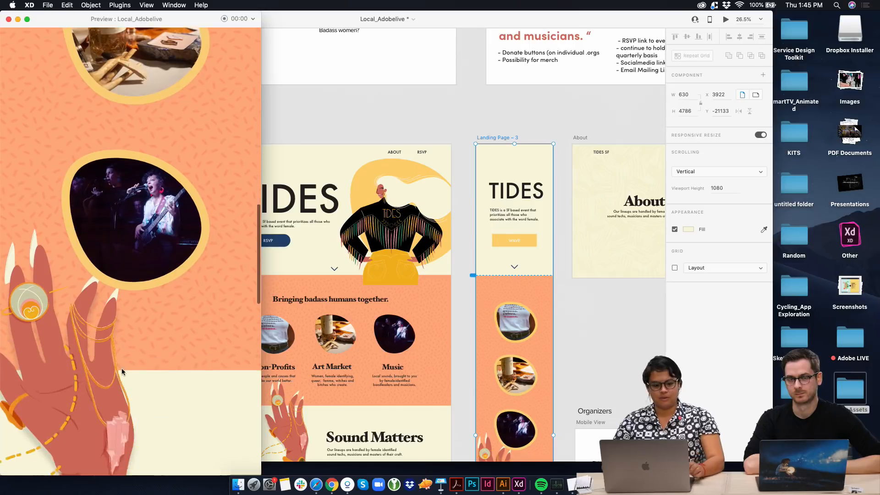
{"action": "scroll", "coordinate": [112, 326], "scroll_direction": "down", "scroll_amount": 8}
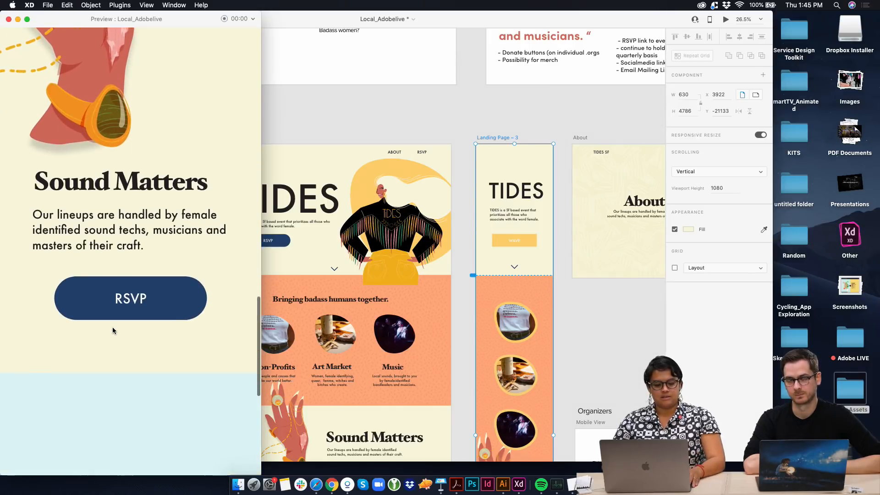
{"action": "scroll", "coordinate": [112, 326], "scroll_direction": "up", "scroll_amount": 20}
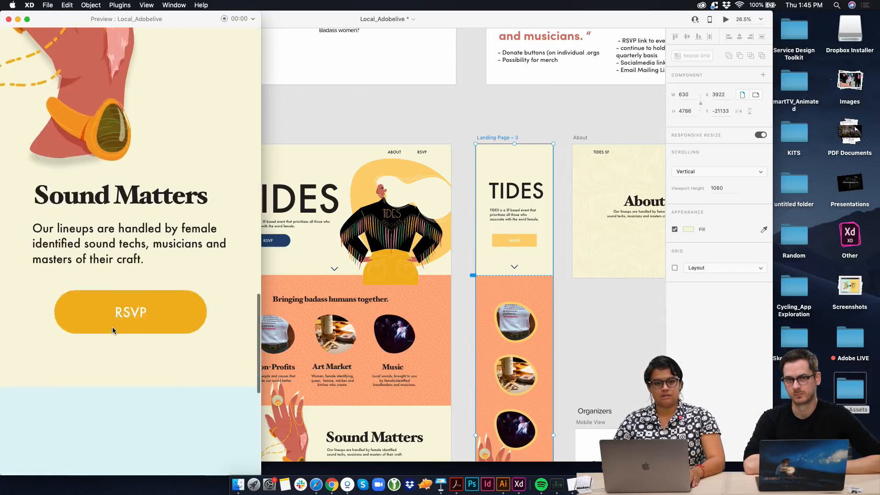
{"action": "left_click", "coordinate": [9, 19]}
Set the opacity of the name list on the Music artboard to 37% and move the Music heading over the middle of the list
{"action": "scroll", "coordinate": [467, 156], "scroll_direction": "right", "scroll_amount": 5}
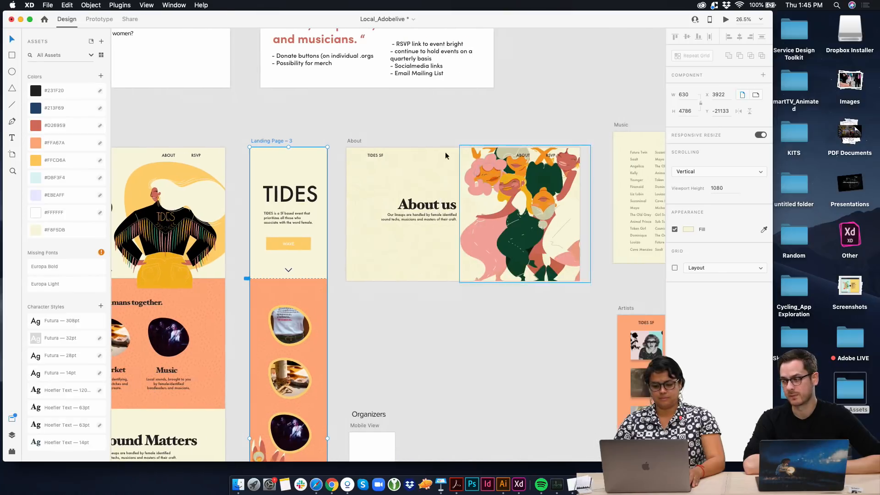
{"action": "scroll", "coordinate": [329, 142], "scroll_direction": "left", "scroll_amount": 5}
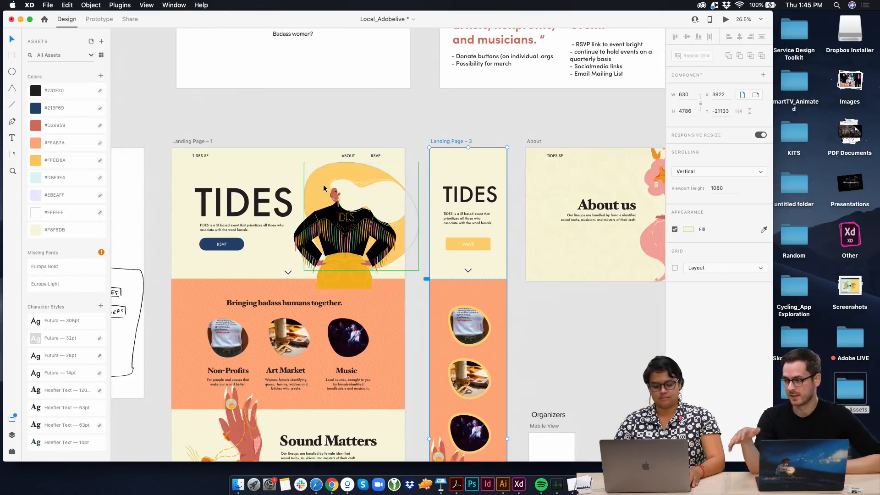
{"action": "scroll", "coordinate": [323, 183], "scroll_direction": "down", "scroll_amount": 5}
{"action": "scroll", "coordinate": [478, 172], "scroll_direction": "down", "scroll_amount": 3}
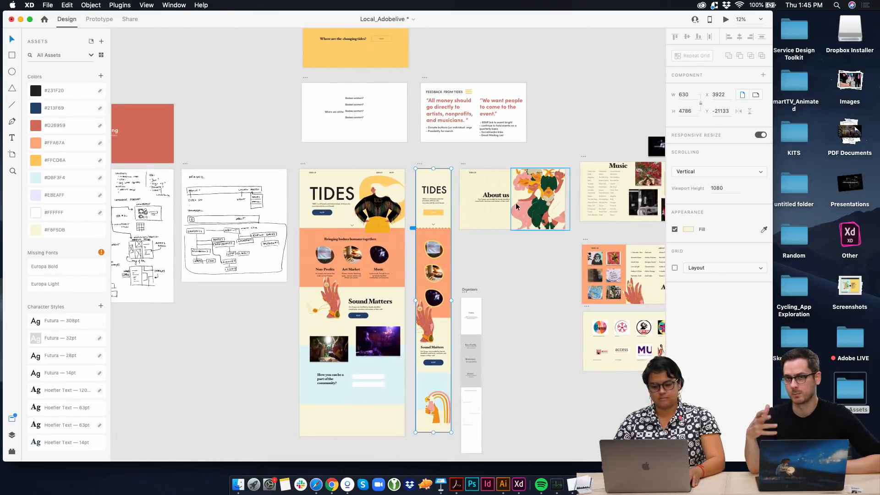
{"action": "left_click", "coordinate": [605, 189]}
{"action": "left_click_drag", "start_coordinate": [737, 196], "coordinate": [726, 196]}
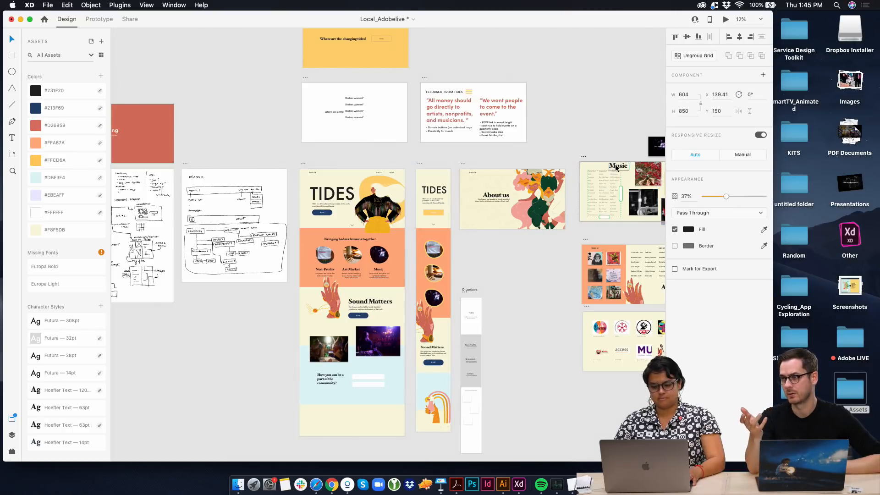
{"action": "left_click_drag", "start_coordinate": [616, 168], "coordinate": [603, 193]}
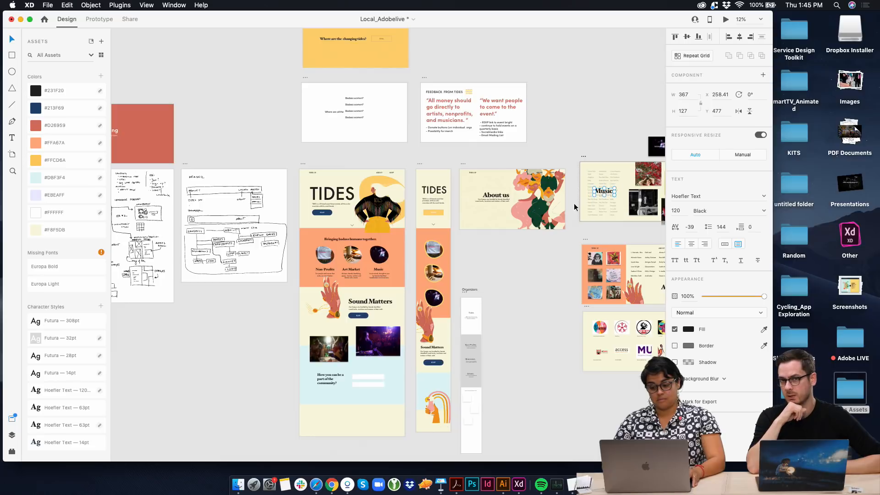
Move the list of names on the Artists artboard down so it sits just above the Artists heading
{"action": "scroll", "coordinate": [574, 207], "scroll_direction": "right", "scroll_amount": 3}
{"action": "scroll", "coordinate": [619, 271], "scroll_direction": "up", "scroll_amount": 5}
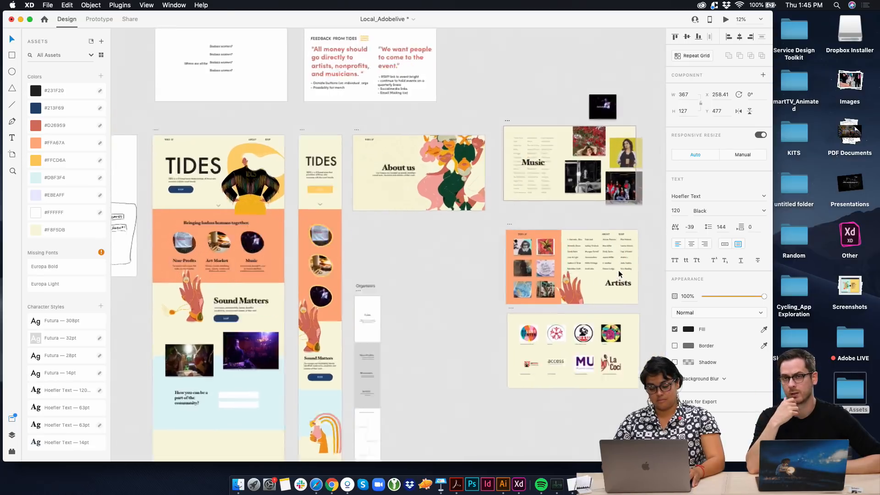
{"action": "left_click_drag", "start_coordinate": [603, 263], "coordinate": [606, 276]}
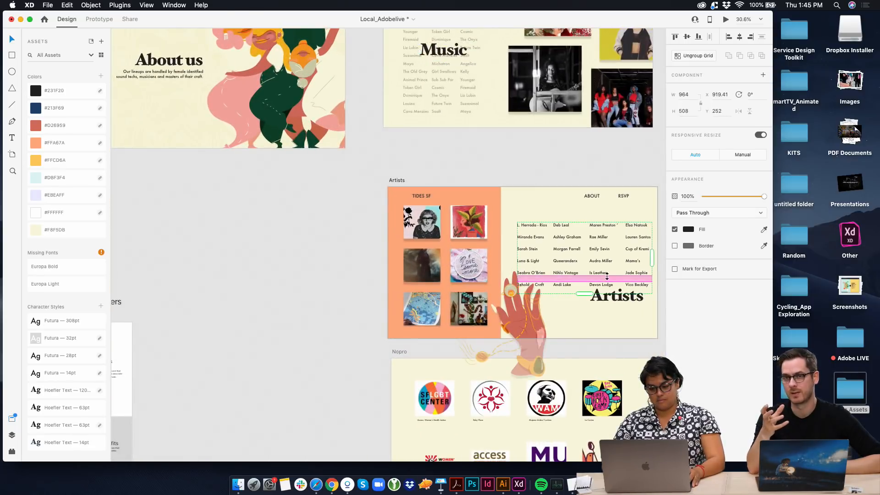
Copy the RSVP button from the header of Landing Page – 1 and paste it into the Nopro artboard
{"action": "scroll", "coordinate": [472, 387], "scroll_direction": "down", "scroll_amount": 5}
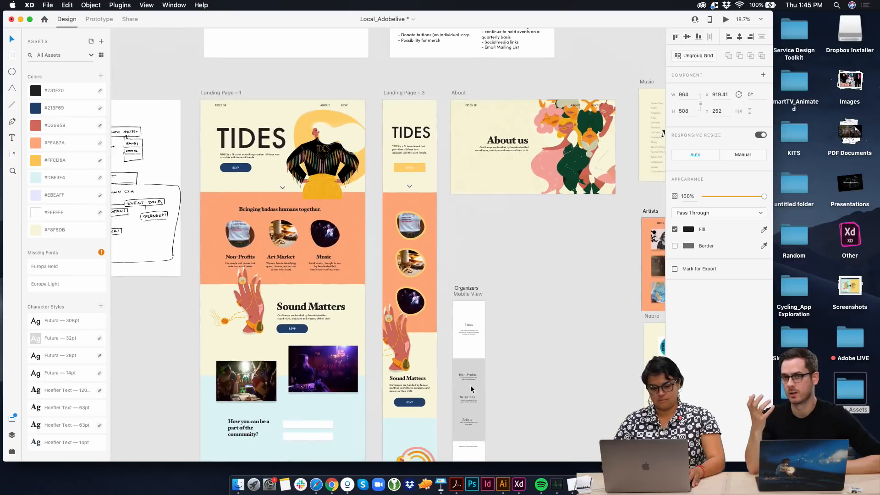
{"action": "left_click", "coordinate": [241, 169]}
{"action": "scroll", "coordinate": [243, 169], "scroll_direction": "right", "scroll_amount": 8}
{"action": "scroll", "coordinate": [243, 170], "scroll_direction": "down", "scroll_amount": 2}
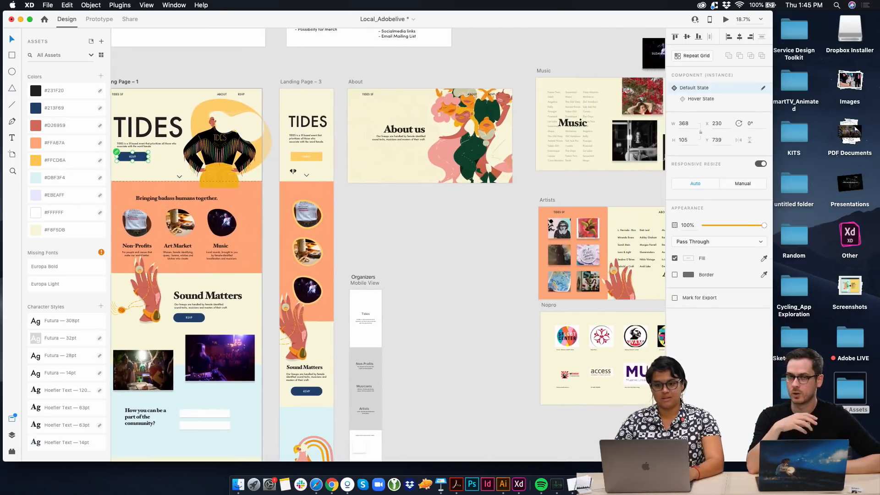
{"action": "left_click", "coordinate": [475, 285]}
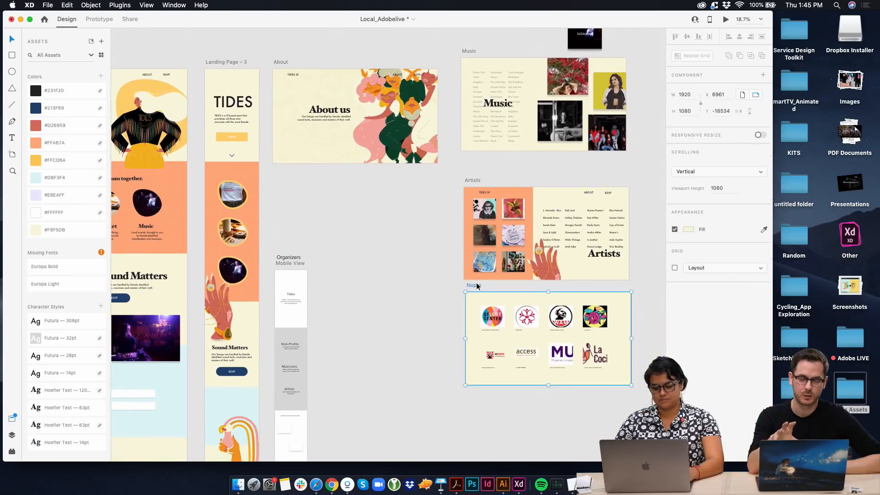
{"action": "key", "text": "ctrl+v"}
Scale the pasted button to 217 × 62, place it under the first logo's caption, and change its label to DONATE
{"action": "left_click_drag", "start_coordinate": [509, 360], "coordinate": [494, 338]}
{"action": "scroll", "coordinate": [501, 337], "scroll_direction": "up", "scroll_amount": 5}
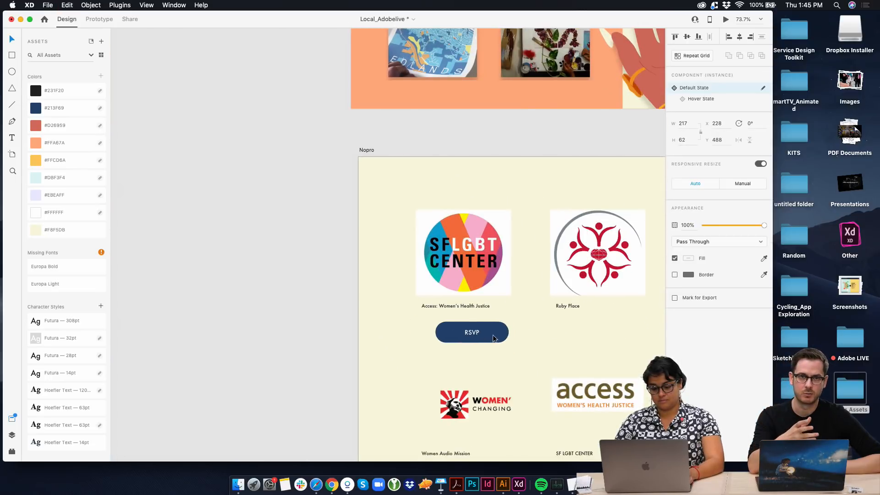
{"action": "double_click", "coordinate": [461, 336]}
{"action": "double_click", "coordinate": [466, 332]}
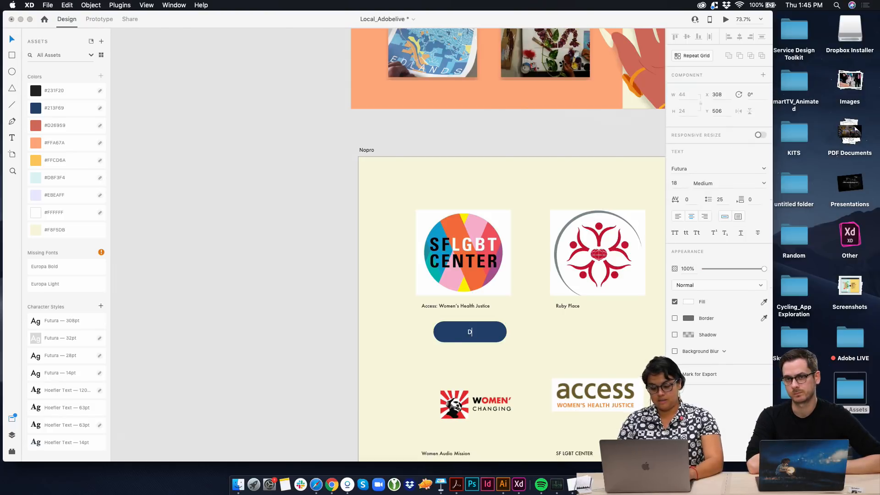
{"action": "key", "text": "Escape"}
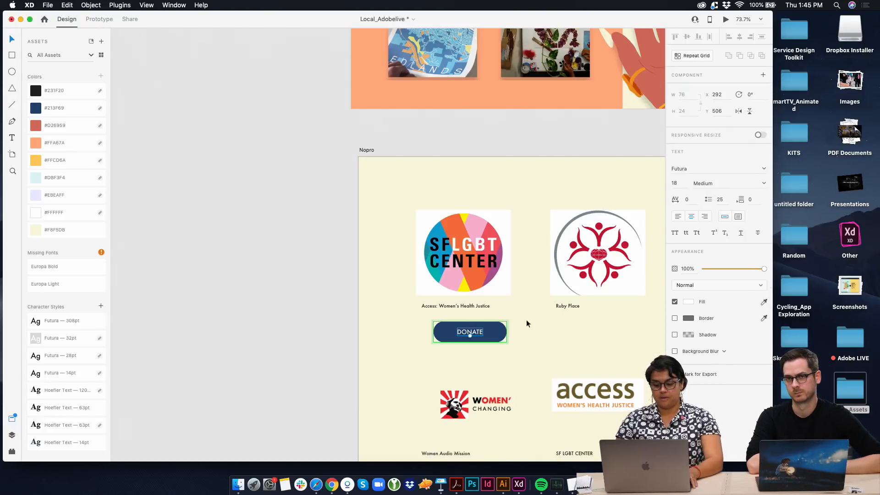
{"action": "left_click", "coordinate": [440, 363]}
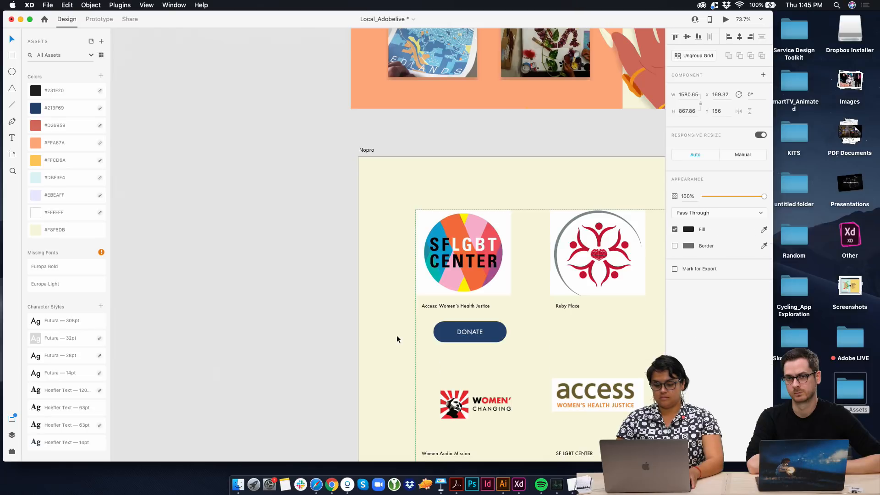
{"action": "left_click", "coordinate": [276, 174]}
Try switching the DONATE button to its Hover State and scaling that state down, and undo these changes
{"action": "scroll", "coordinate": [502, 287], "scroll_direction": "right", "scroll_amount": 4}
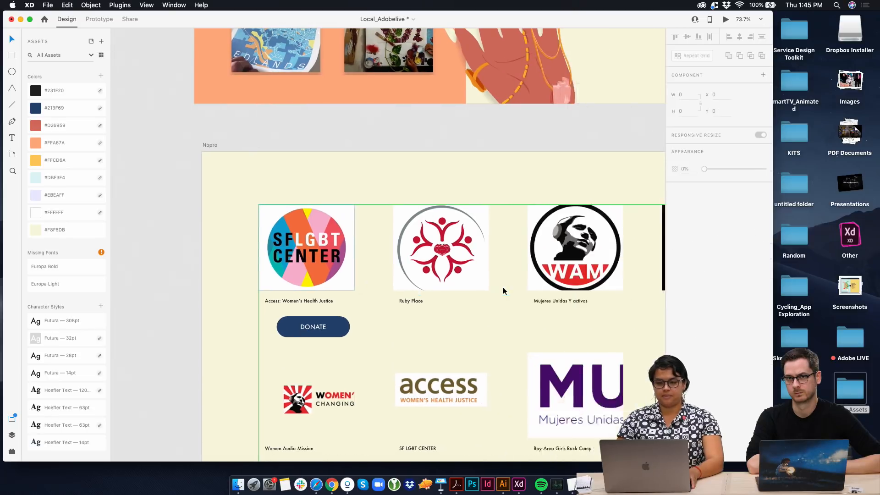
{"action": "scroll", "coordinate": [502, 286], "scroll_direction": "down", "scroll_amount": 3}
{"action": "left_click", "coordinate": [324, 317]}
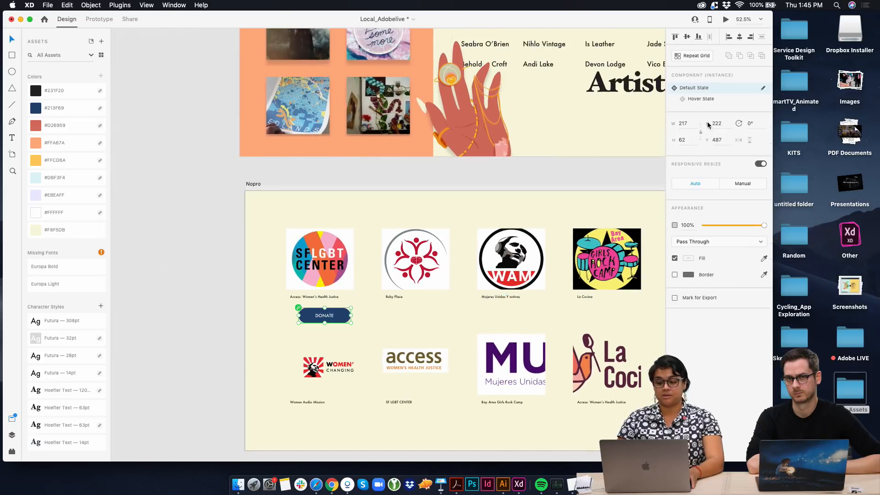
{"action": "left_click", "coordinate": [719, 99]}
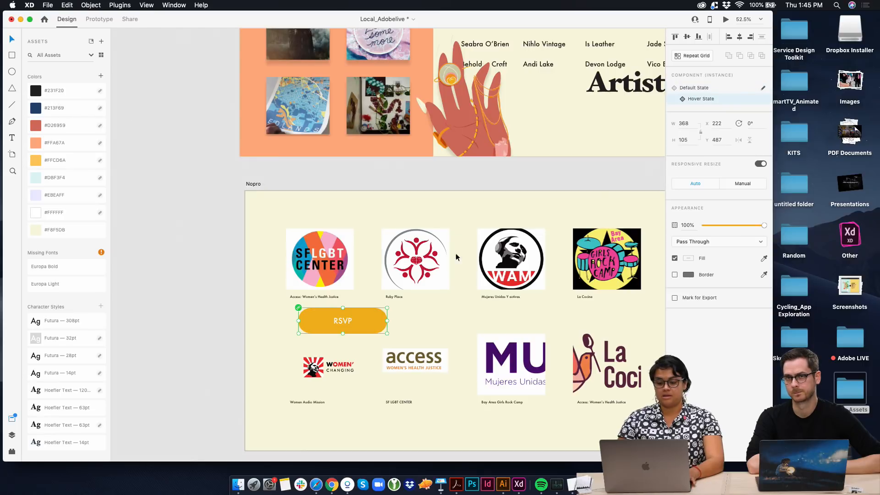
{"action": "key", "text": "super+z"}
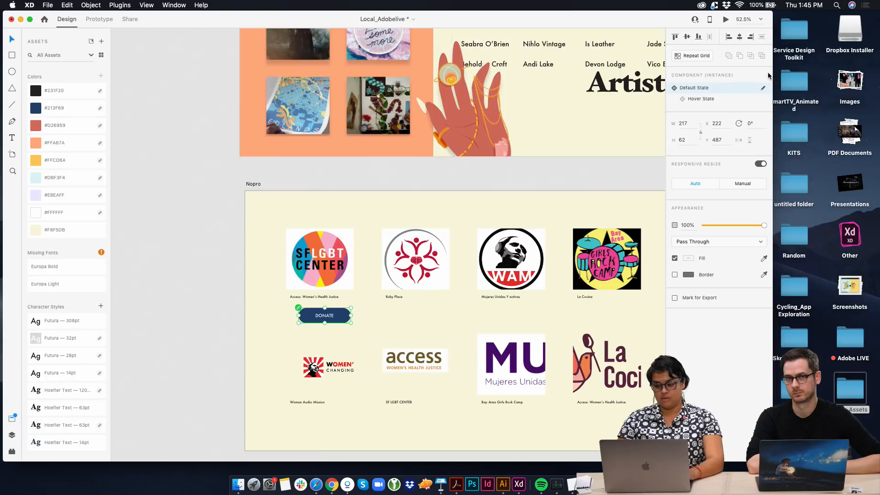
{"action": "left_click", "coordinate": [709, 99]}
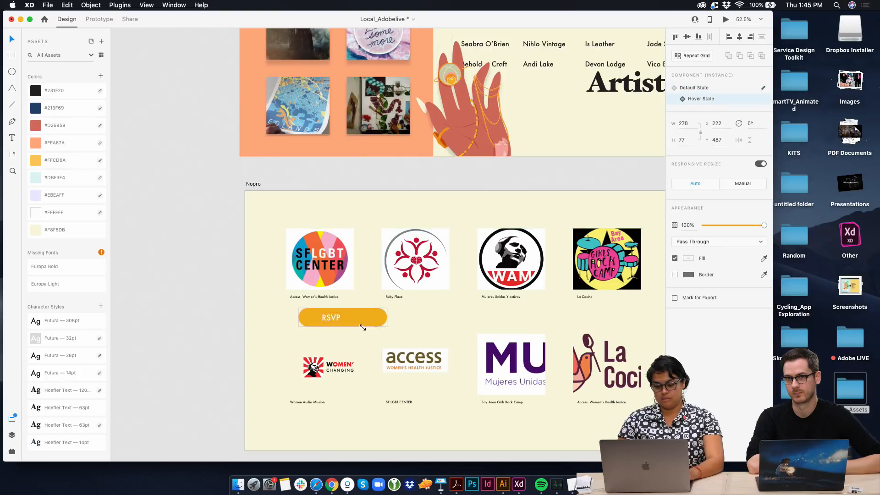
{"action": "key", "text": "super+z"}
{"action": "key", "text": "super+z"}
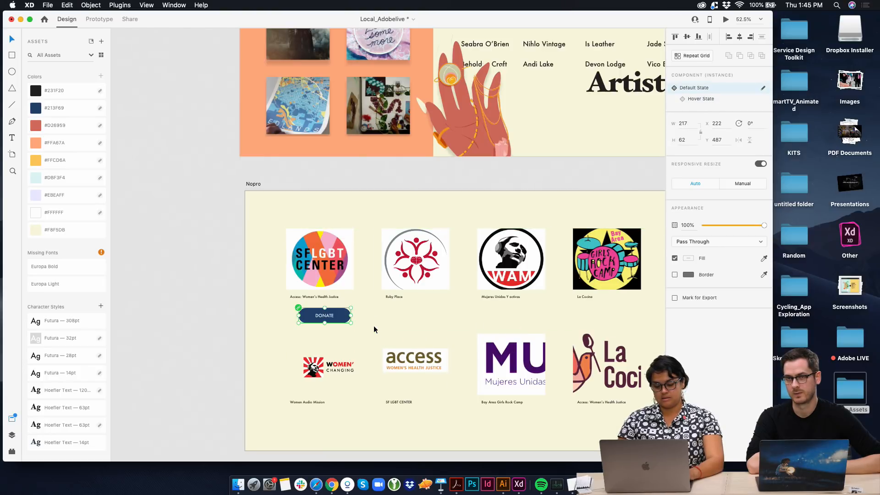
Undo the DONATE label, the repositioning and the scaling of the pasted button on the Nopro artboard
{"action": "double_click", "coordinate": [340, 318]}
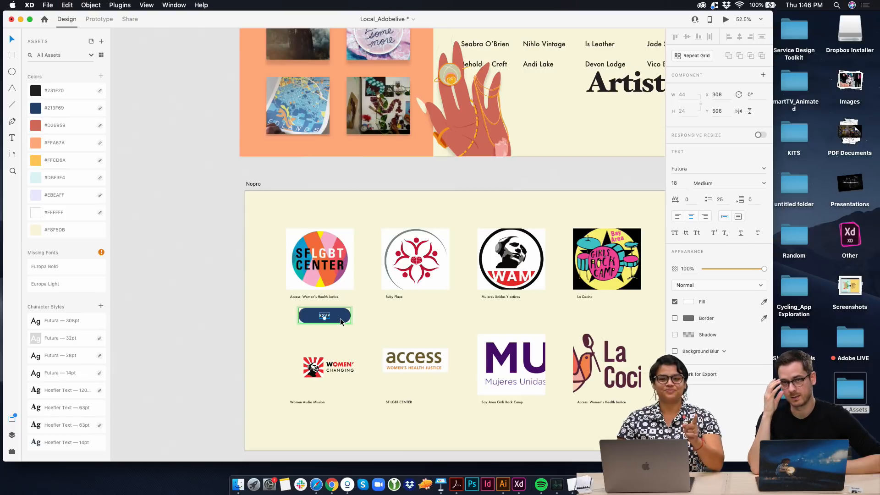
{"action": "scroll", "coordinate": [340, 319], "scroll_direction": "up", "scroll_amount": 5}
{"action": "key", "text": "super+z"}
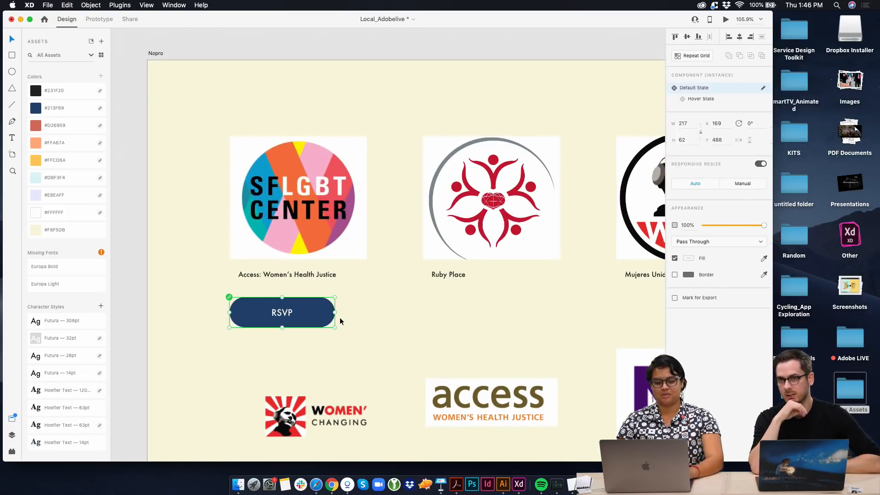
{"action": "key", "text": "super+z"}
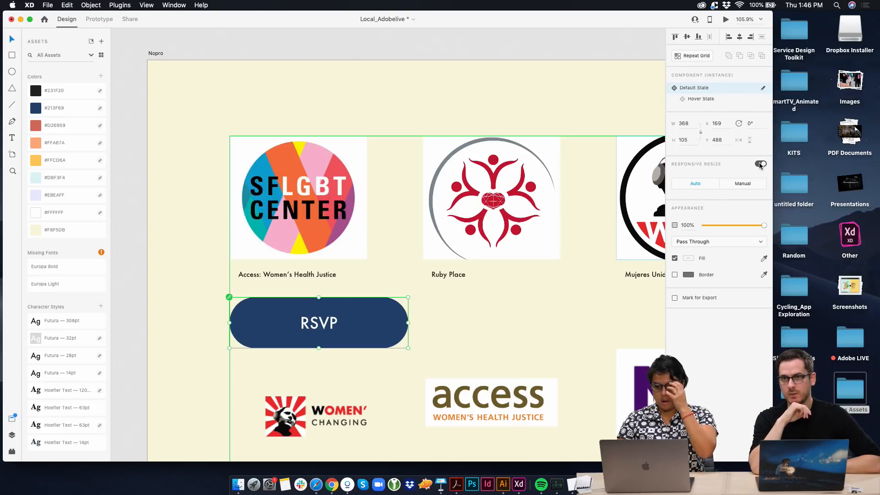
Switch the full-size RSVP button on the Nopro artboard to its Hover State
{"action": "left_click", "coordinate": [718, 105]}
{"action": "left_click", "coordinate": [720, 92]}
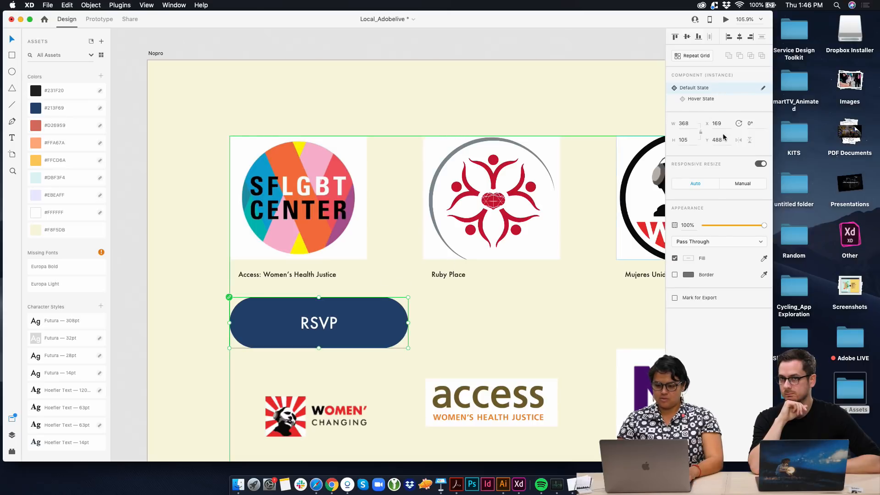
{"action": "left_click", "coordinate": [739, 103]}
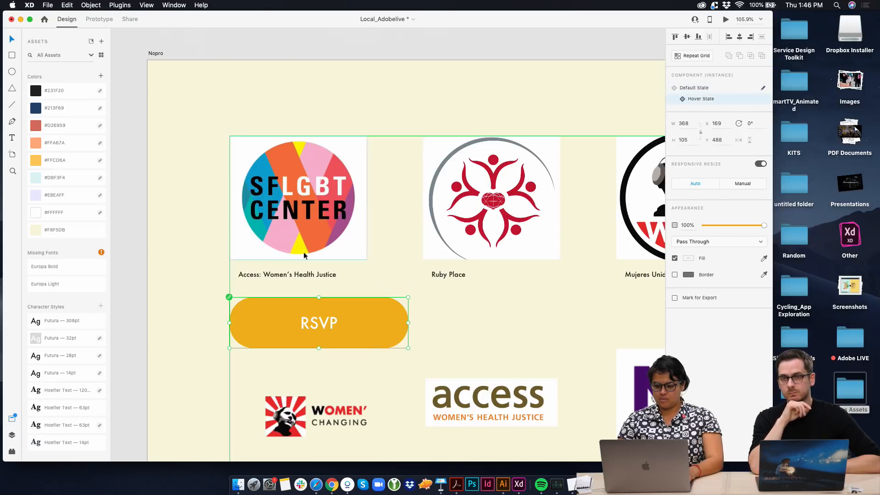
Try shifting the RSVP button on the Nopro artboard and scaling down its Hover State, and undo the scaling
{"action": "left_click_drag", "start_coordinate": [381, 301], "coordinate": [371, 315]}
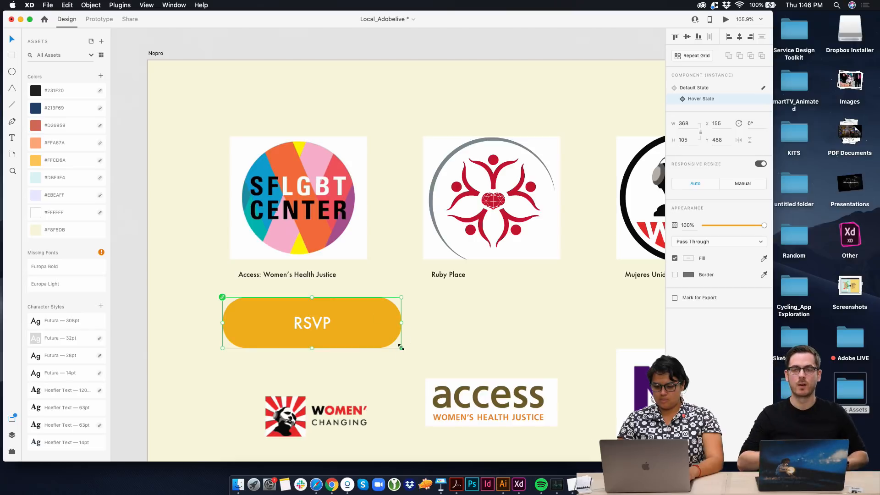
{"action": "left_click_drag", "start_coordinate": [401, 348], "coordinate": [357, 337]}
{"action": "key", "text": "super+z"}
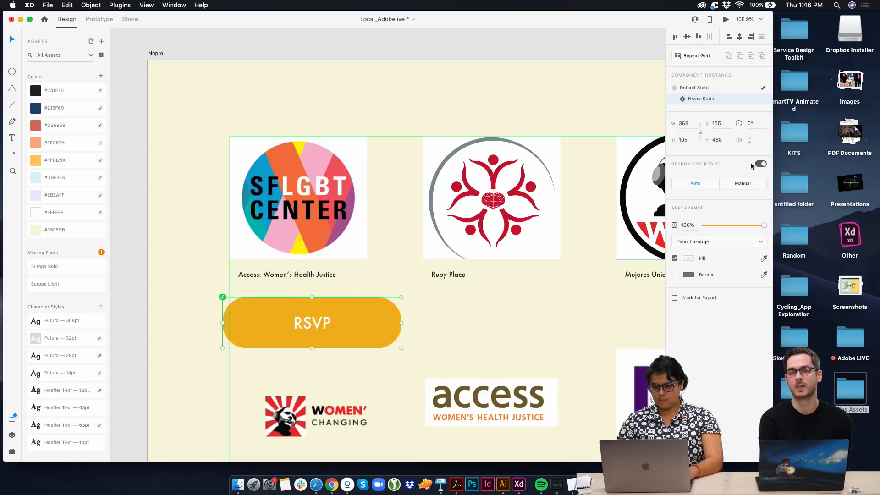
Return the RSVP button to its Default State and scale it to 222 × 63 beneath the first logo's caption
{"action": "left_click", "coordinate": [709, 89]}
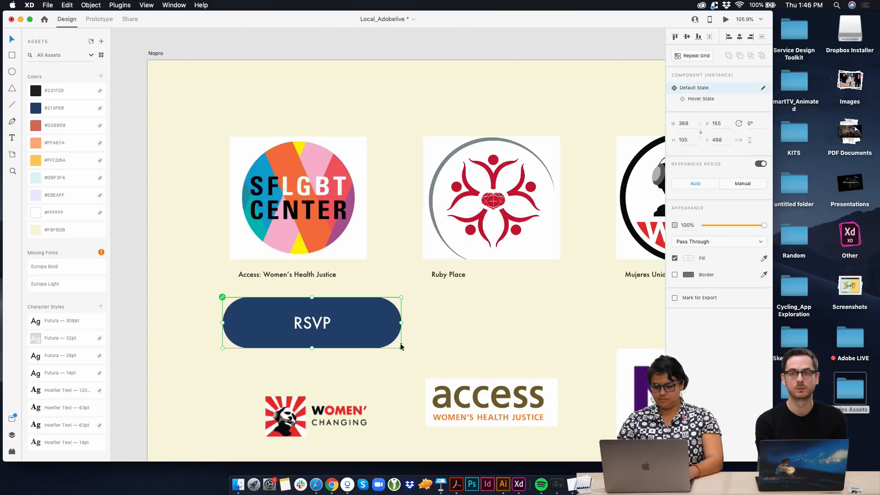
{"action": "left_click_drag", "start_coordinate": [401, 347], "coordinate": [325, 310]}
Change the scaled button's label to DONATE
{"action": "double_click", "coordinate": [301, 306]}
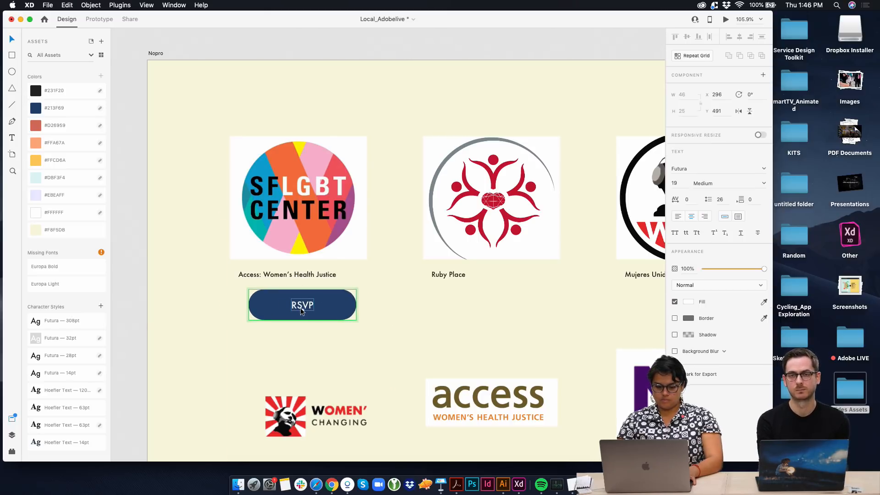
{"action": "double_click", "coordinate": [301, 304]}
{"action": "type", "text": "DONATE"}
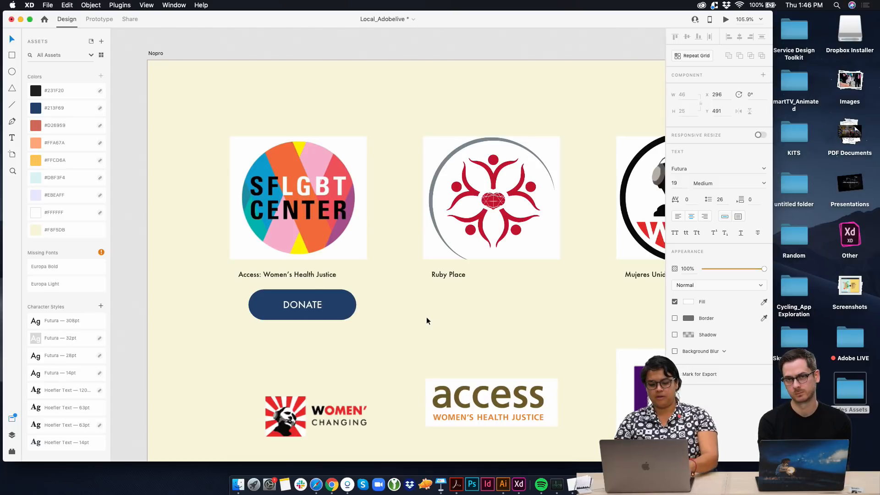
{"action": "left_click", "coordinate": [427, 318]}
{"action": "left_click_drag", "start_coordinate": [341, 311], "coordinate": [342, 320]}
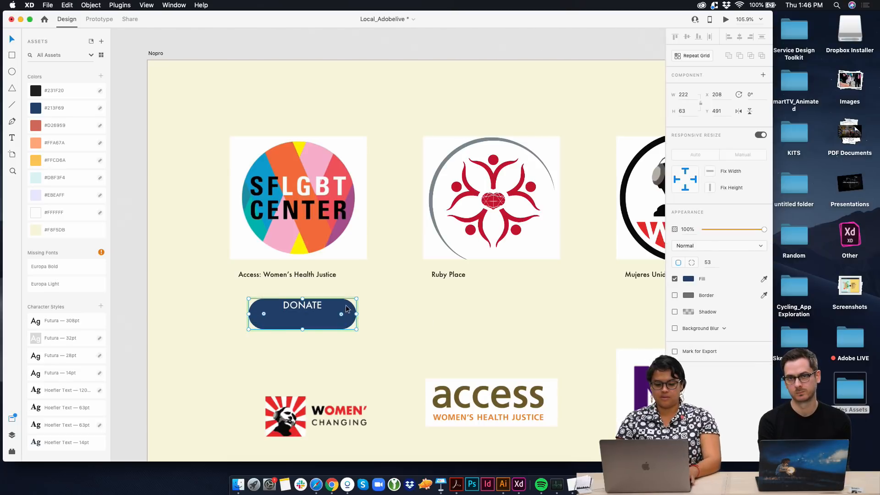
Add a drop shadow with a Y offset of 20 and a blur of 12 to the logo images in the Nopro grid
{"action": "scroll", "coordinate": [350, 255], "scroll_direction": "down", "scroll_amount": 5}
{"action": "left_click", "coordinate": [352, 249]}
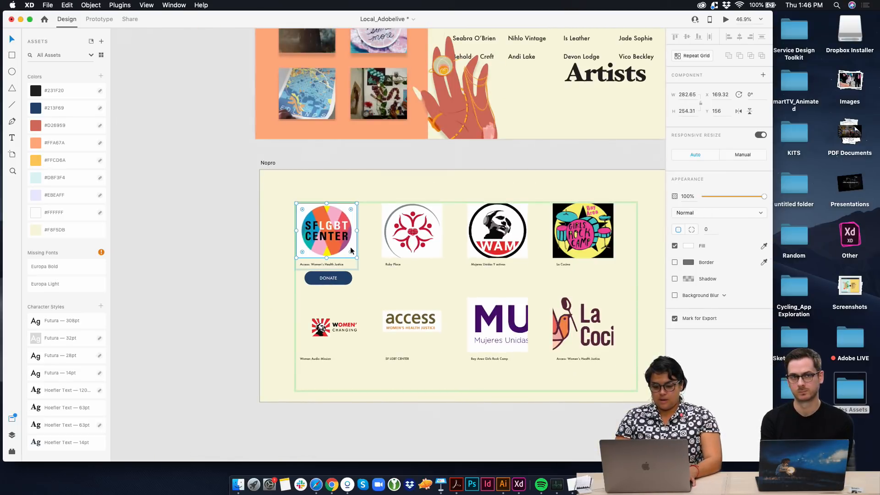
{"action": "left_click", "coordinate": [674, 279]}
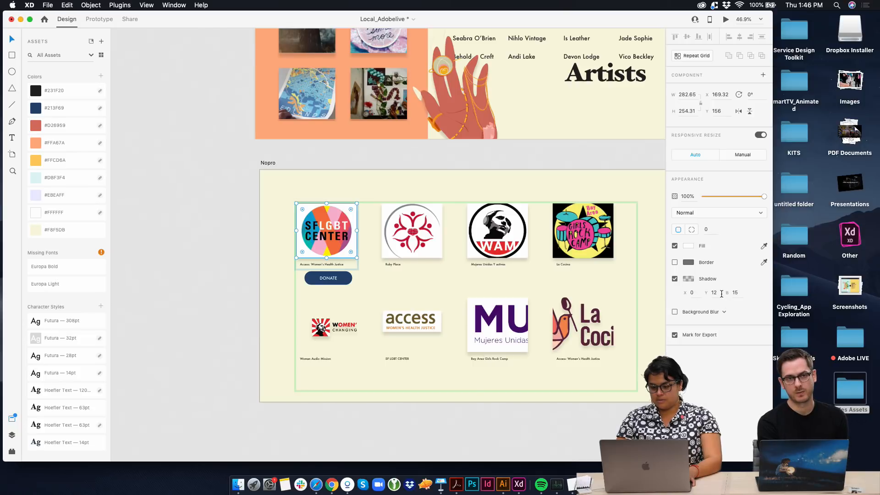
{"action": "type", "text": "20"}
{"action": "key", "text": "Tab"}
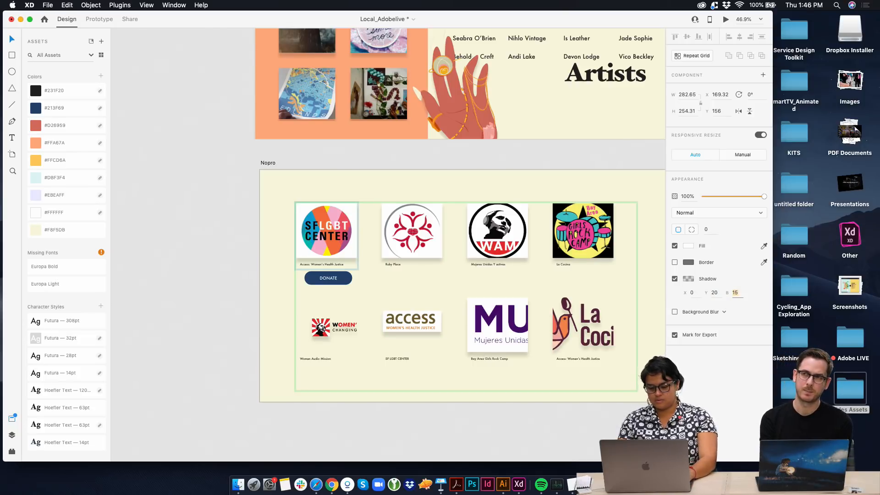
{"action": "left_click", "coordinate": [277, 265]}
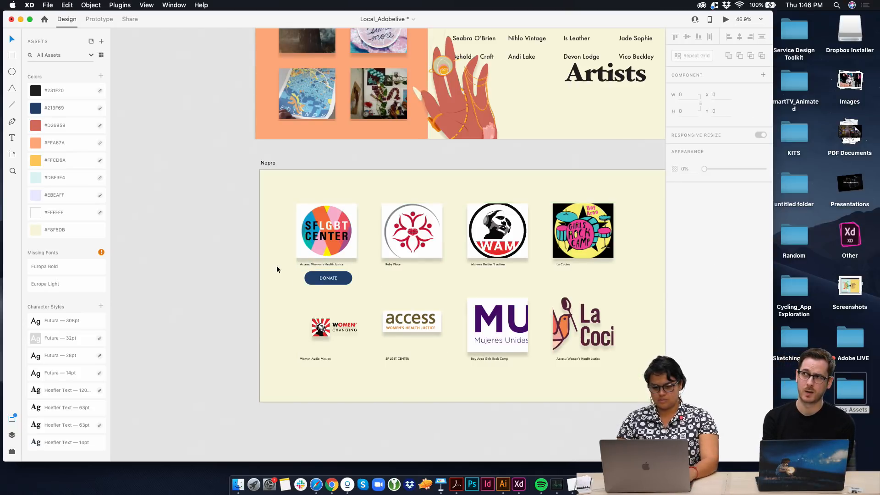
Shift the logo images slightly to the right inside the cells of the Nopro repeat grid
{"action": "left_click", "coordinate": [307, 252]}
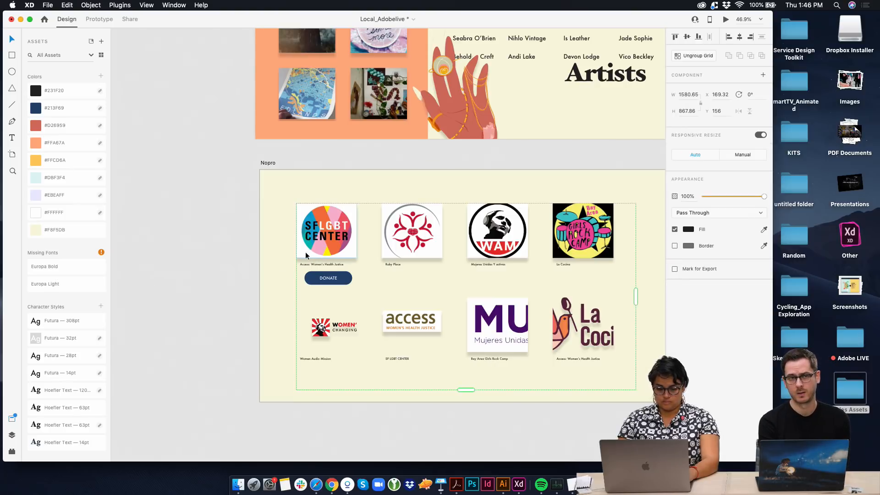
{"action": "double_click", "coordinate": [306, 252]}
{"action": "left_click_drag", "start_coordinate": [305, 251], "coordinate": [309, 251]}
{"action": "left_click", "coordinate": [271, 257]}
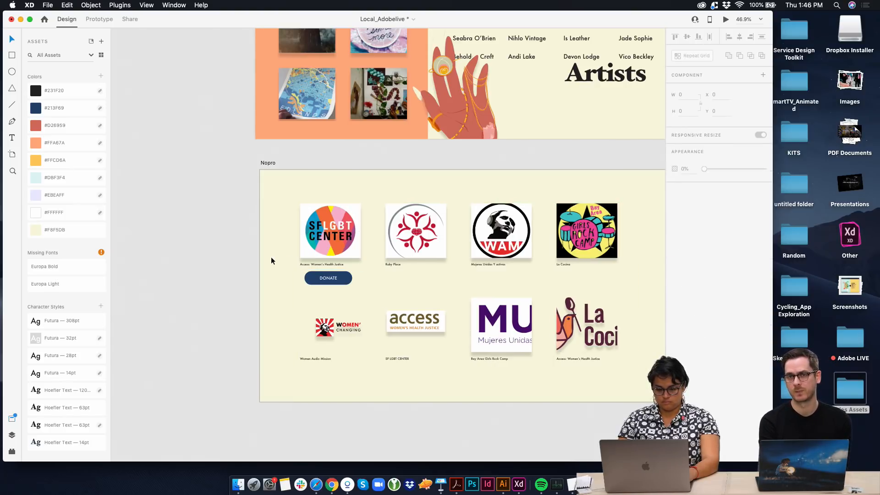
Shift the captions under the logos to the right, placing the first caption at X 196
{"action": "scroll", "coordinate": [298, 272], "scroll_direction": "up", "scroll_amount": 6}
{"action": "left_click", "coordinate": [334, 249]}
{"action": "double_click", "coordinate": [334, 248]}
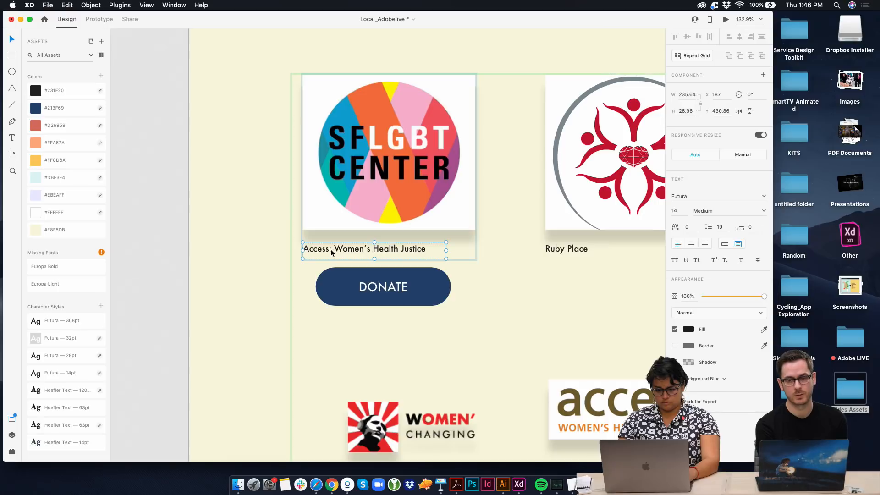
{"action": "left_click_drag", "start_coordinate": [334, 249], "coordinate": [336, 252]}
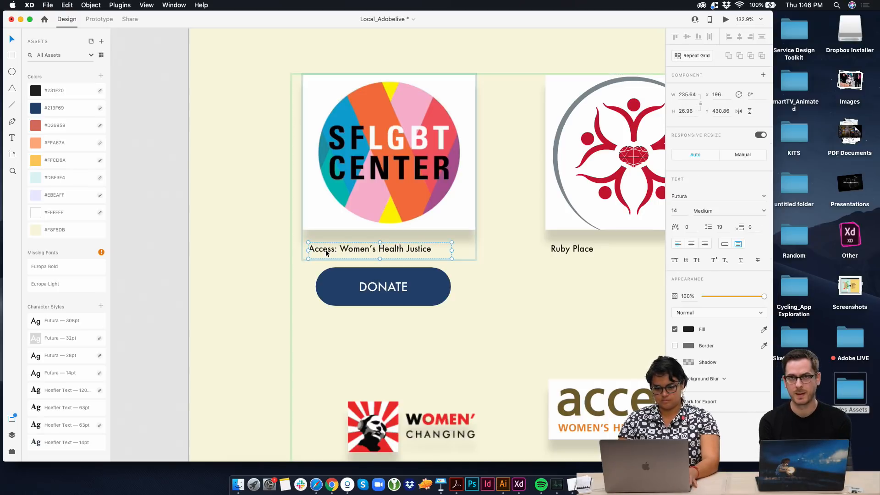
Scale down the cropped MUA logo image so that the whole logo fits inside its frame
{"action": "scroll", "coordinate": [267, 287], "scroll_direction": "down", "scroll_amount": 6}
{"action": "scroll", "coordinate": [267, 287], "scroll_direction": "right", "scroll_amount": 2}
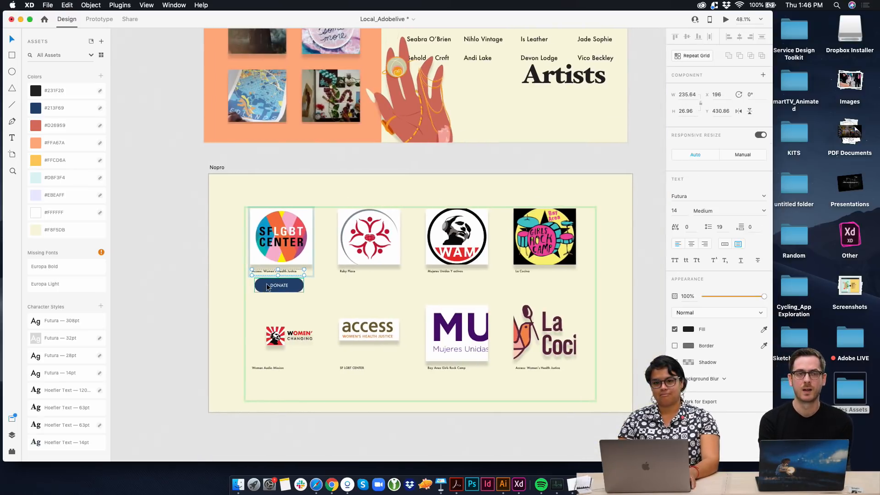
{"action": "left_click", "coordinate": [277, 284]}
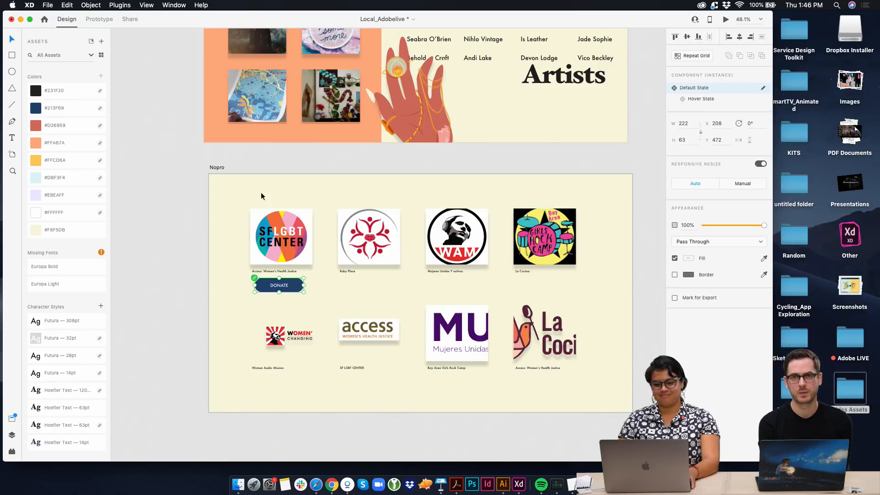
{"action": "scroll", "coordinate": [470, 325], "scroll_direction": "up", "scroll_amount": 1}
{"action": "left_click", "coordinate": [460, 332]}
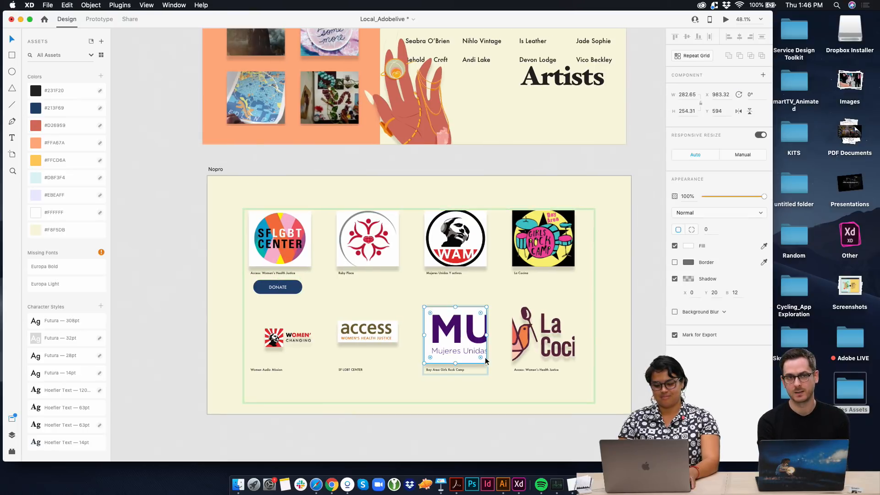
{"action": "double_click", "coordinate": [471, 349]}
{"action": "left_click_drag", "start_coordinate": [541, 364], "coordinate": [473, 339]}
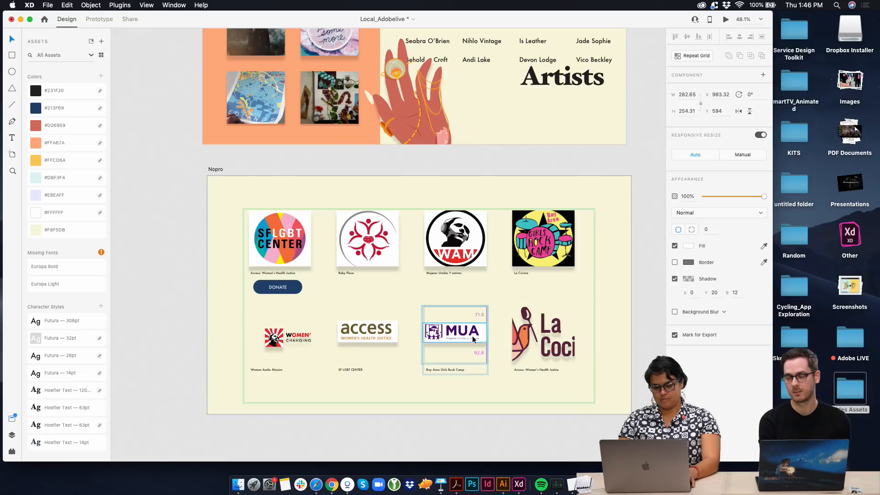
Scale down the La Cocina logo image so that it fits completely inside its frame
{"action": "left_click", "coordinate": [548, 336]}
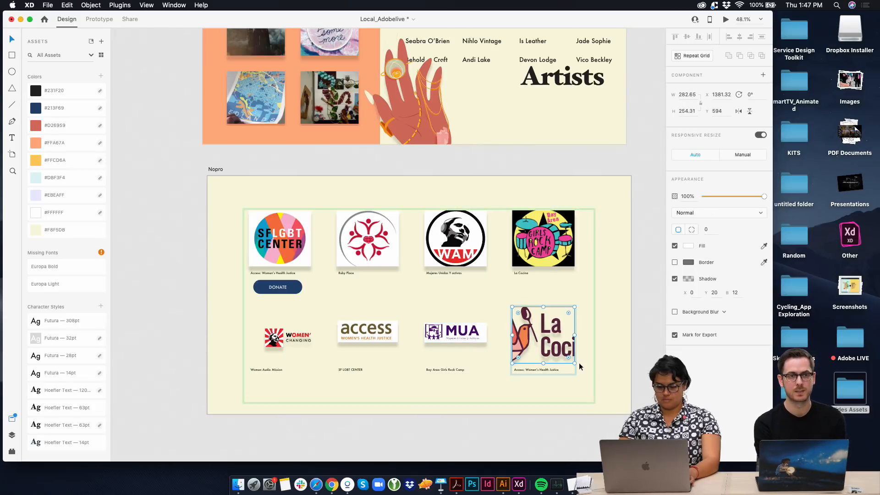
{"action": "double_click", "coordinate": [559, 345]}
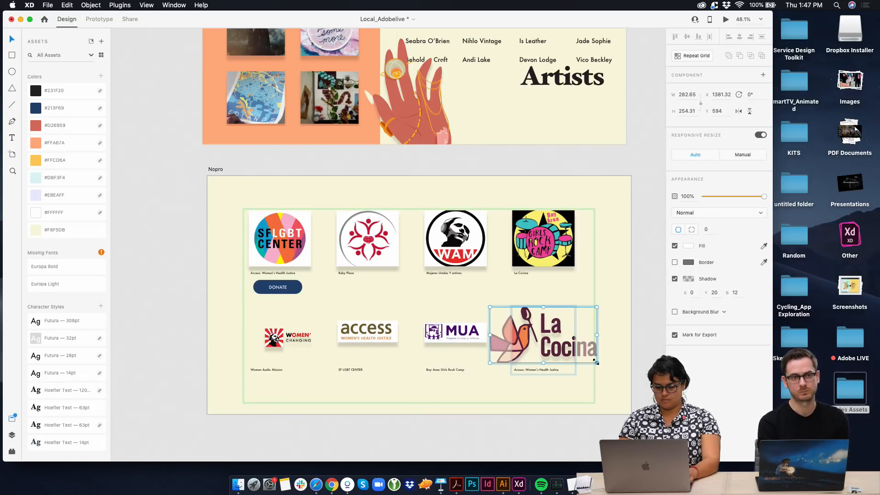
{"action": "left_click_drag", "start_coordinate": [596, 362], "coordinate": [555, 341]}
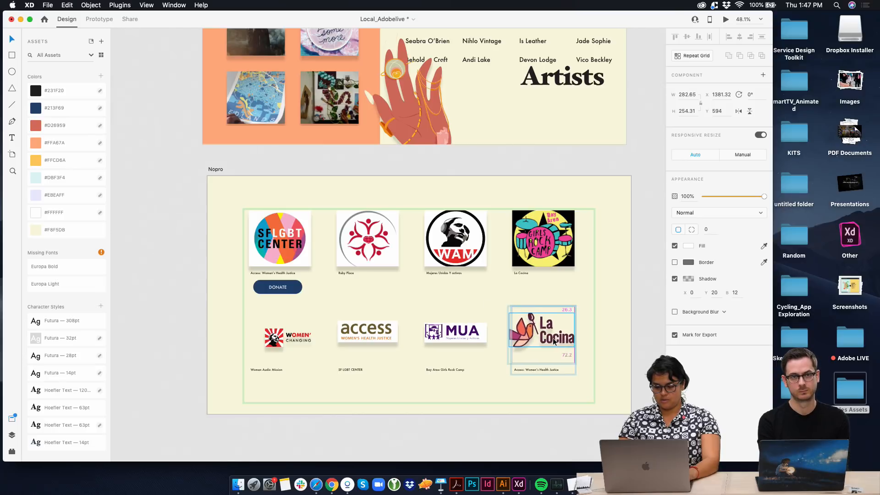
{"action": "left_click", "coordinate": [604, 330]}
Try cutting the DONATE button, pasting it back at the first logo's grid cell and moving it lower, and undo the changes
{"action": "left_click", "coordinate": [561, 341]}
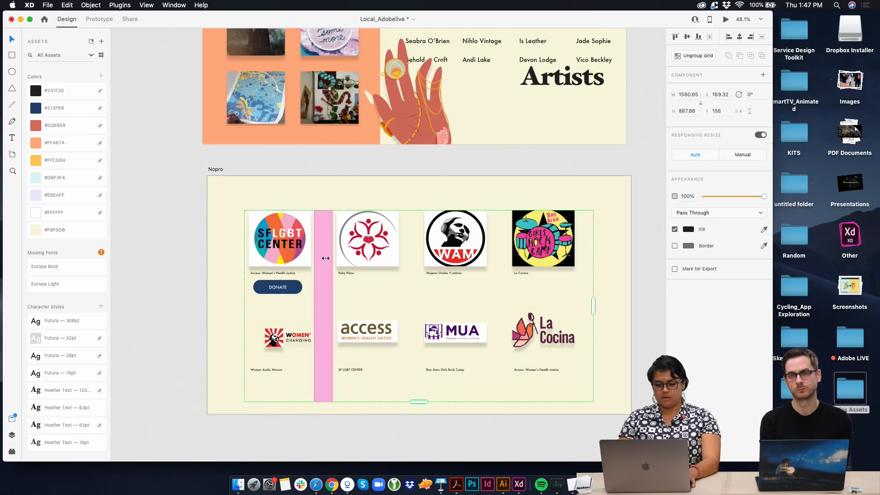
{"action": "left_click", "coordinate": [248, 295]}
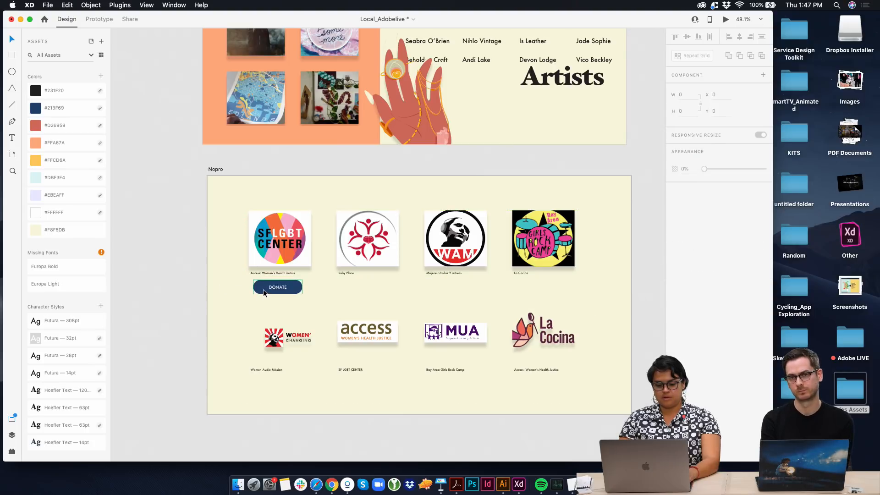
{"action": "key", "text": "Delete"}
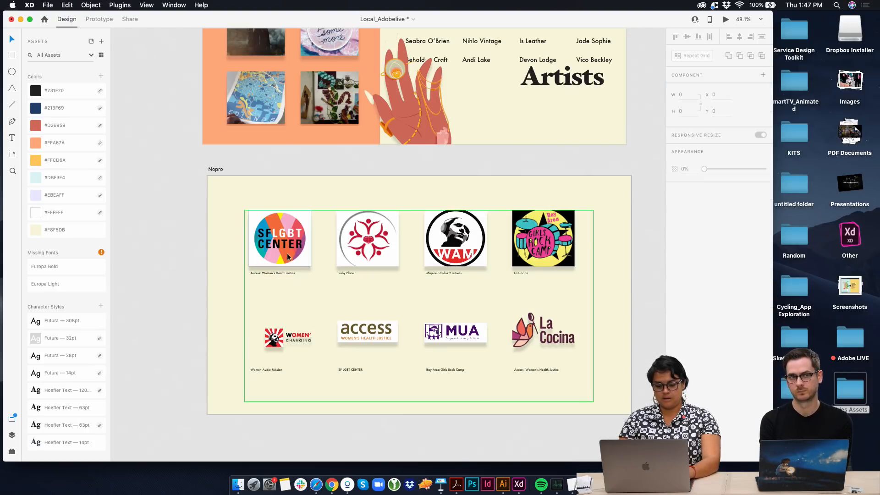
{"action": "double_click", "coordinate": [298, 248]}
{"action": "scroll", "coordinate": [301, 277], "scroll_direction": "up", "scroll_amount": 5}
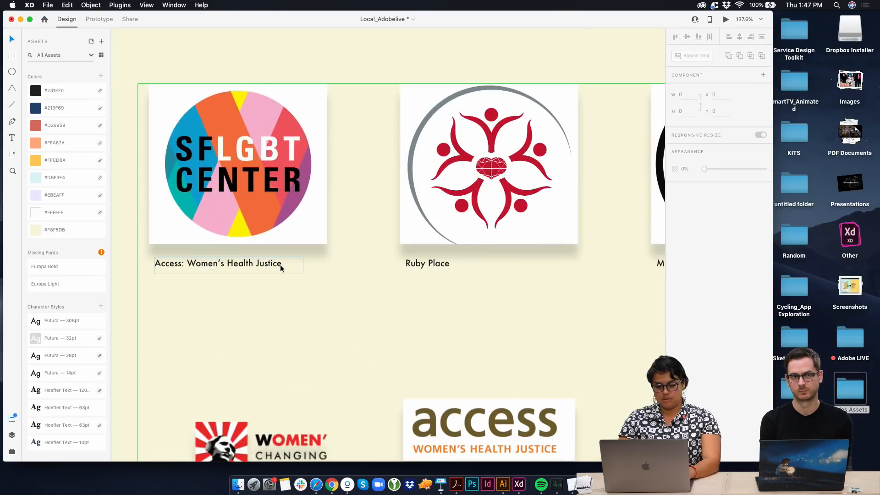
{"action": "key", "text": "Escape"}
{"action": "key", "text": "super+v"}
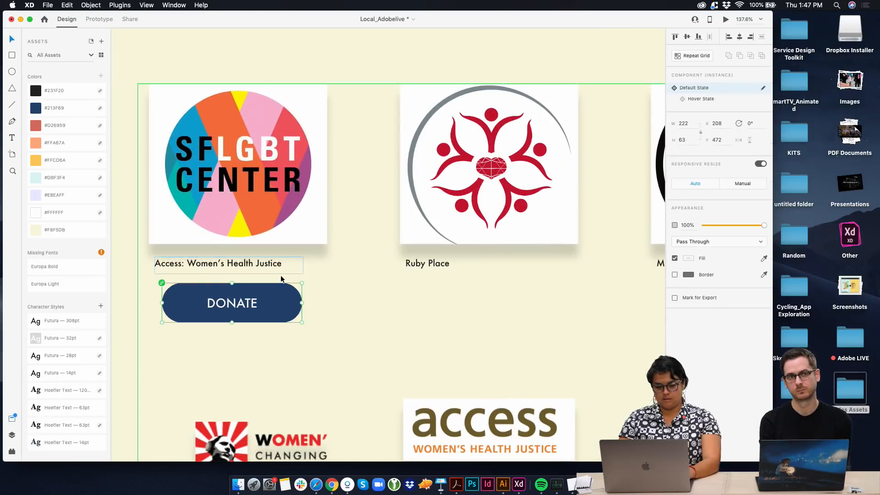
{"action": "left_click_drag", "start_coordinate": [279, 293], "coordinate": [282, 304]}
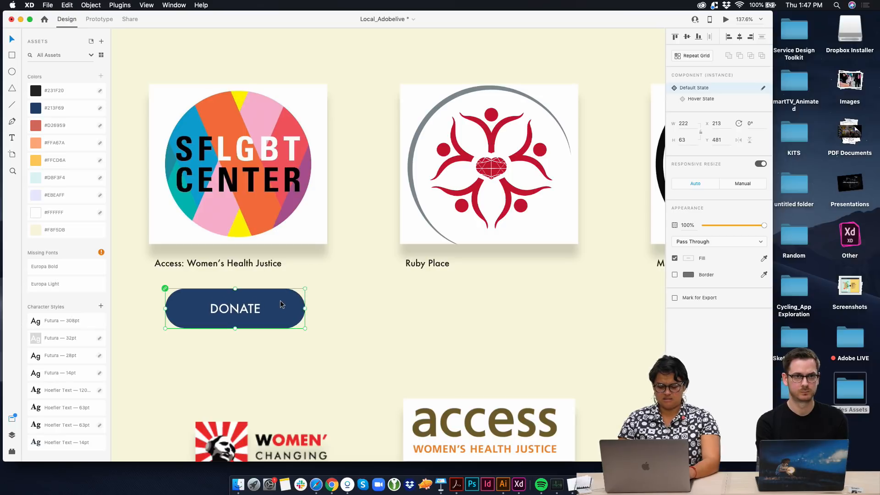
{"action": "key", "text": "Delete"}
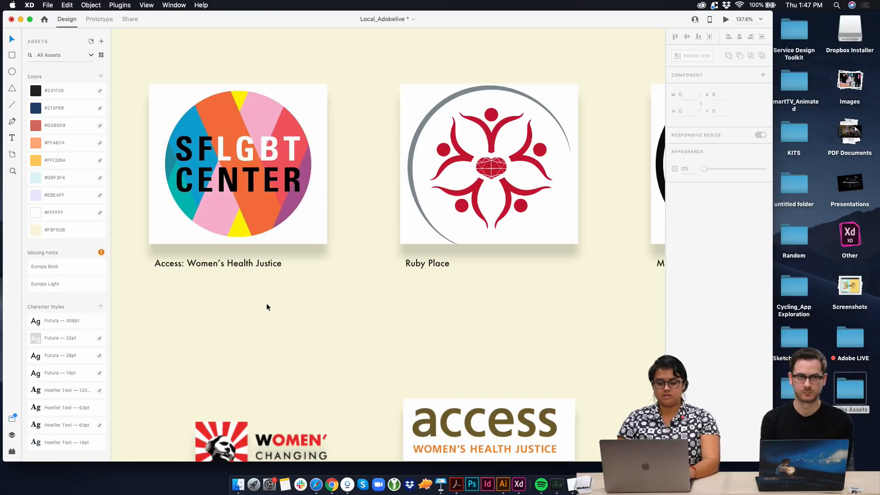
{"action": "key", "text": "super+z"}
Turn the DONATE button into a horizontal repeat grid and widen the gaps to match the spacing of the logos above
{"action": "scroll", "coordinate": [317, 320], "scroll_direction": "down", "scroll_amount": 5}
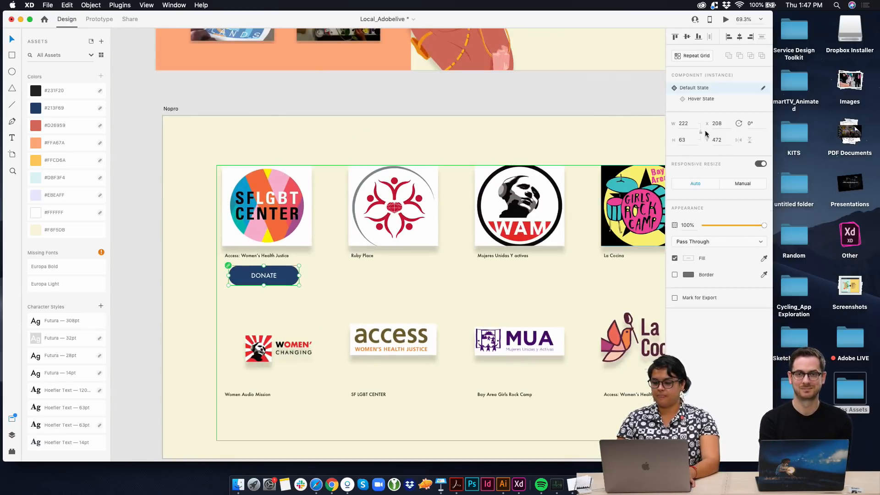
{"action": "left_click", "coordinate": [705, 56]}
{"action": "left_click_drag", "start_coordinate": [299, 277], "coordinate": [584, 277]}
{"action": "scroll", "coordinate": [249, 278], "scroll_direction": "right", "scroll_amount": 4}
{"action": "left_click_drag", "start_coordinate": [216, 274], "coordinate": [259, 274]}
{"action": "scroll", "coordinate": [539, 275], "scroll_direction": "right", "scroll_amount": 3}
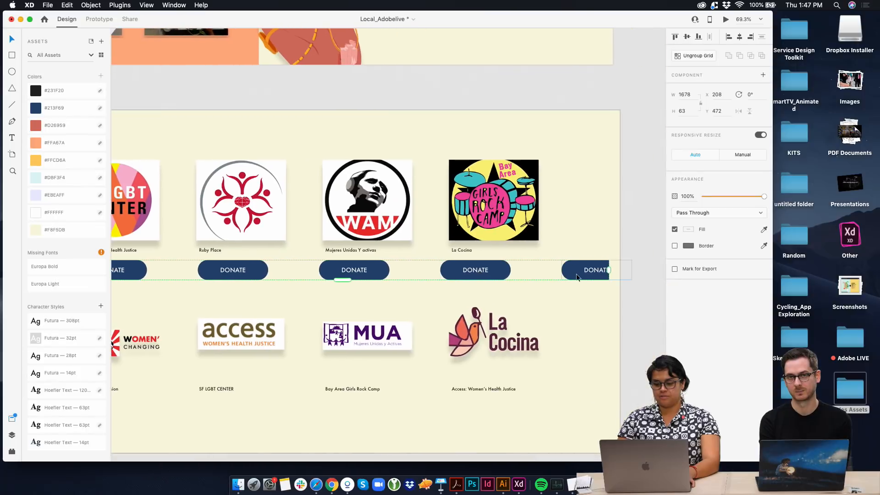
Narrow the DONATE repeat grid to 1488 wide so that it holds four buttons, one per logo
{"action": "left_click", "coordinate": [547, 249]}
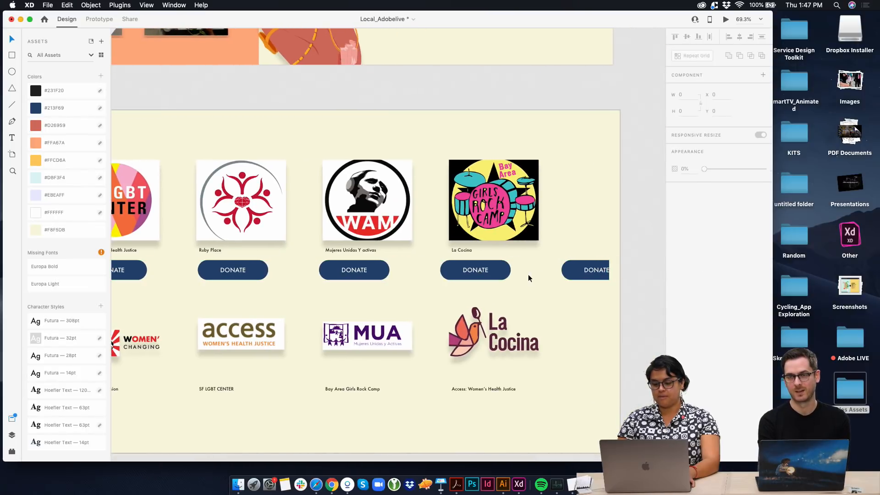
{"action": "left_click", "coordinate": [484, 270]}
{"action": "left_click_drag", "start_coordinate": [612, 270], "coordinate": [548, 270]}
{"action": "scroll", "coordinate": [482, 255], "scroll_direction": "left", "scroll_amount": 5}
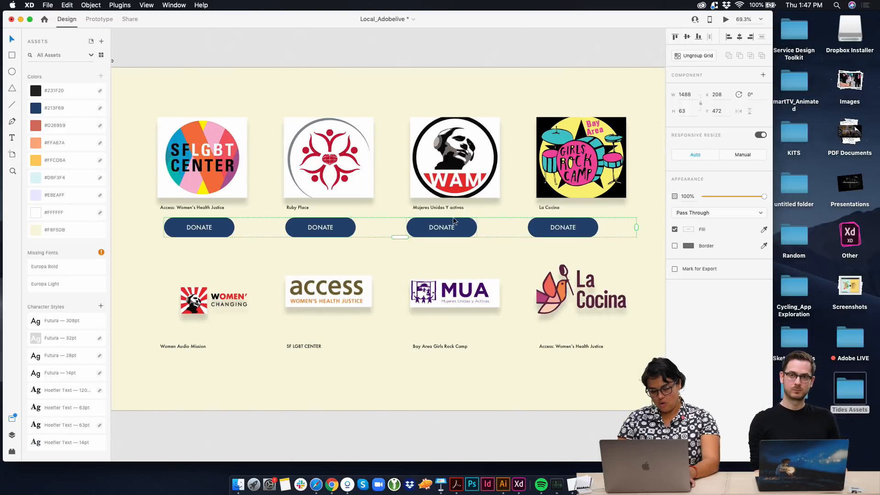
Duplicate the row of DONATE buttons below the captions of the second logo row
{"action": "left_click_drag", "start_coordinate": [461, 227], "coordinate": [468, 371]}
{"action": "scroll", "coordinate": [468, 371], "scroll_direction": "down", "scroll_amount": 3}
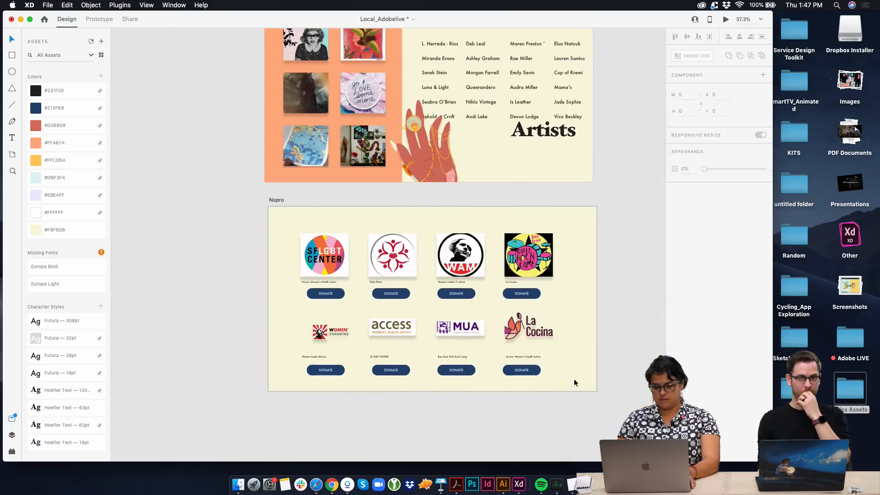
Move the logos, captions and both DONATE button rows up slightly together on the Nopro artboard
{"action": "mouse_move", "coordinate": [573, 381]}
{"action": "left_mouse_down"}
{"action": "mouse_move", "coordinate": [412, 314]}
{"action": "mouse_move", "coordinate": [592, 416]}
{"action": "mouse_move", "coordinate": [581, 390]}
{"action": "left_mouse_up"}
{"action": "scroll", "coordinate": [581, 386], "scroll_direction": "down", "scroll_amount": 2}
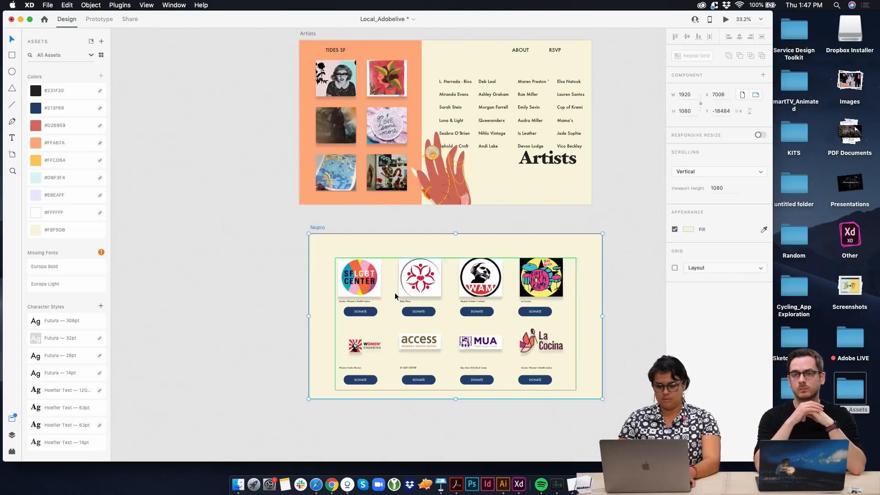
{"action": "left_click_drag", "start_coordinate": [331, 265], "coordinate": [552, 382]}
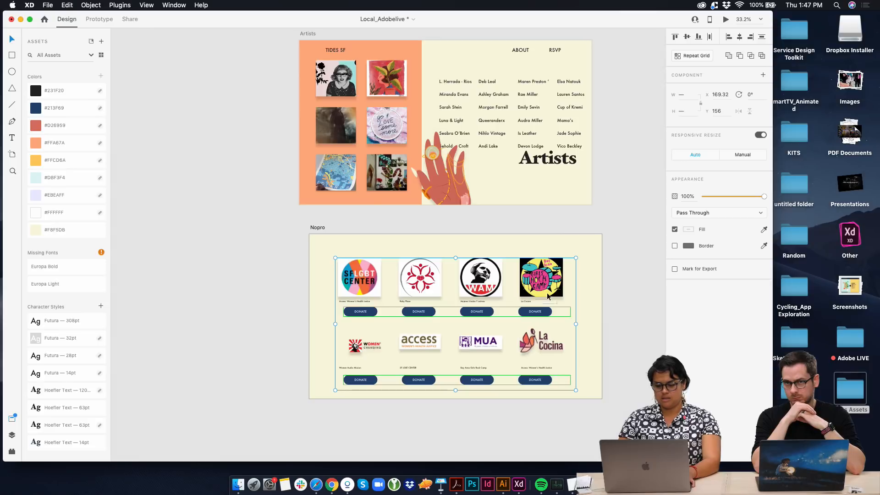
{"action": "left_click_drag", "start_coordinate": [549, 289], "coordinate": [550, 287]}
{"action": "left_click", "coordinate": [585, 273]}
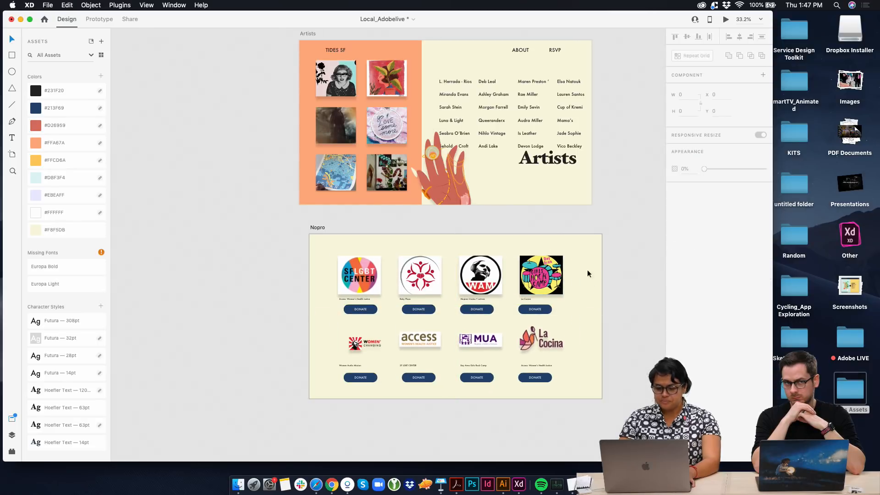
Copy the TIDES SF, ABOUT and RSVP navigation from the Artists artboard and paste it onto Nopro
{"action": "left_click", "coordinate": [520, 51]}
{"action": "left_click", "coordinate": [318, 227]}
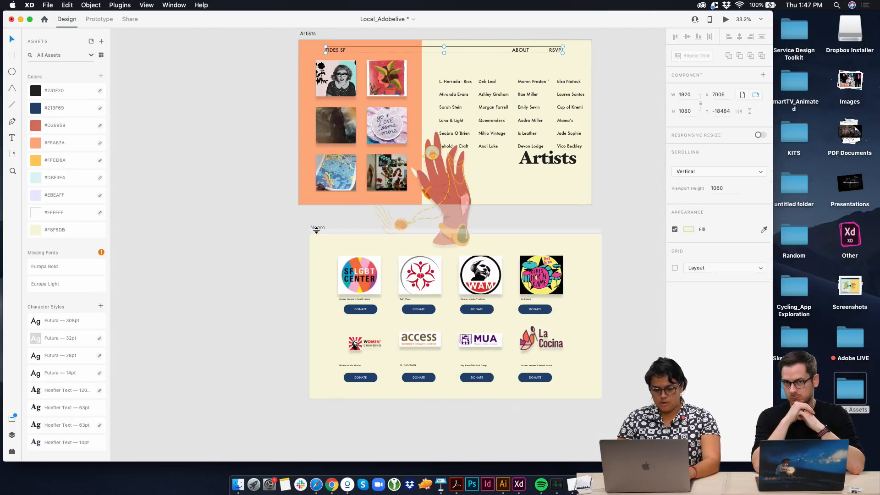
{"action": "key", "text": "super+v"}
{"action": "left_click", "coordinate": [317, 225]}
{"action": "key", "text": "super+v"}
{"action": "left_click", "coordinate": [317, 227]}
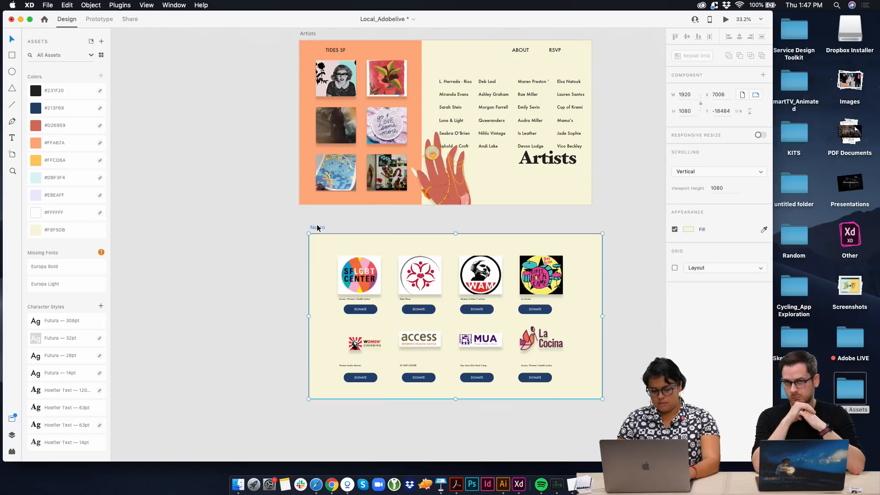
{"action": "key", "text": "super+v"}
Move the Nopro artboard up beside the Artists artboard
{"action": "left_click_drag", "start_coordinate": [315, 226], "coordinate": [321, 60]}
{"action": "scroll", "coordinate": [211, 224], "scroll_direction": "left", "scroll_amount": 3}
{"action": "scroll", "coordinate": [321, 59], "scroll_direction": "right", "scroll_amount": 4}
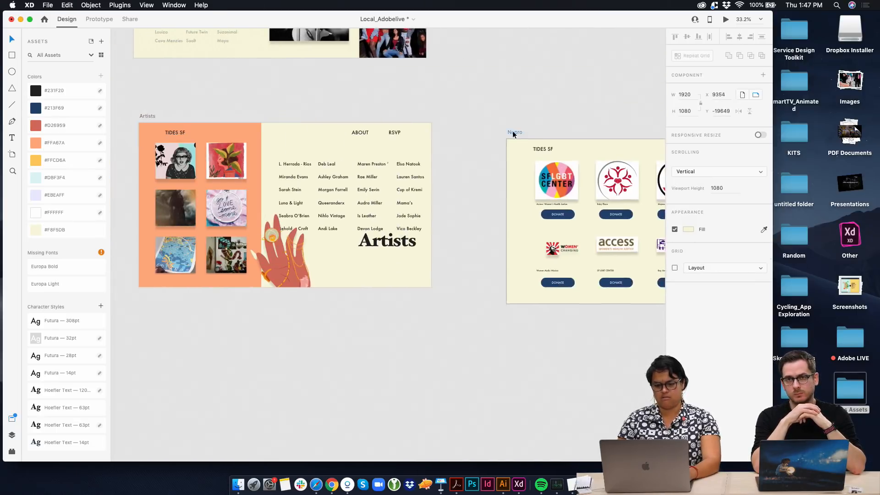
{"action": "scroll", "coordinate": [397, 150], "scroll_direction": "up", "scroll_amount": 3}
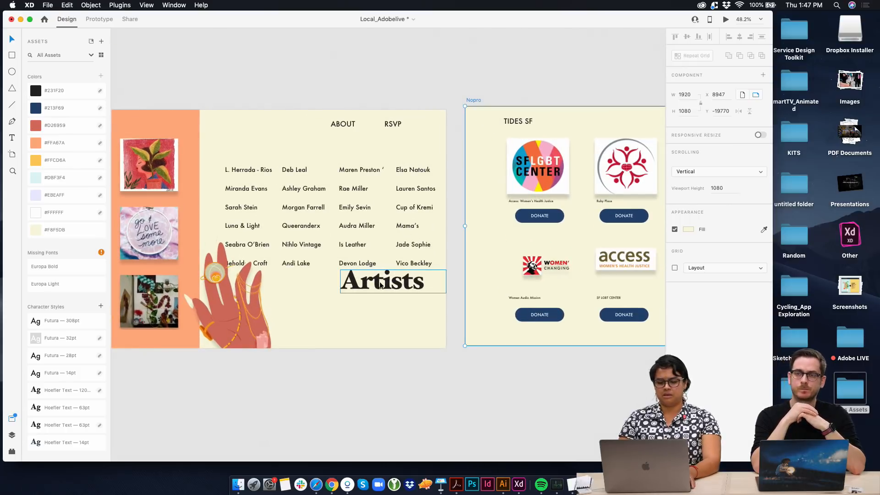
Move the Artists title down, clear of the name columns, to the lower part of its artboard
{"action": "left_click_drag", "start_coordinate": [378, 283], "coordinate": [362, 310]}
{"action": "scroll", "coordinate": [362, 310], "scroll_direction": "right", "scroll_amount": 3}
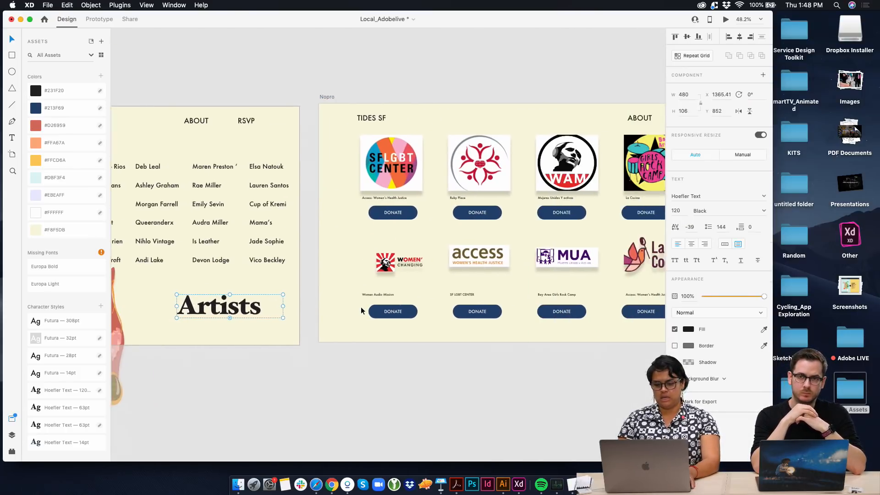
{"action": "scroll", "coordinate": [361, 310], "scroll_direction": "down", "scroll_amount": 1}
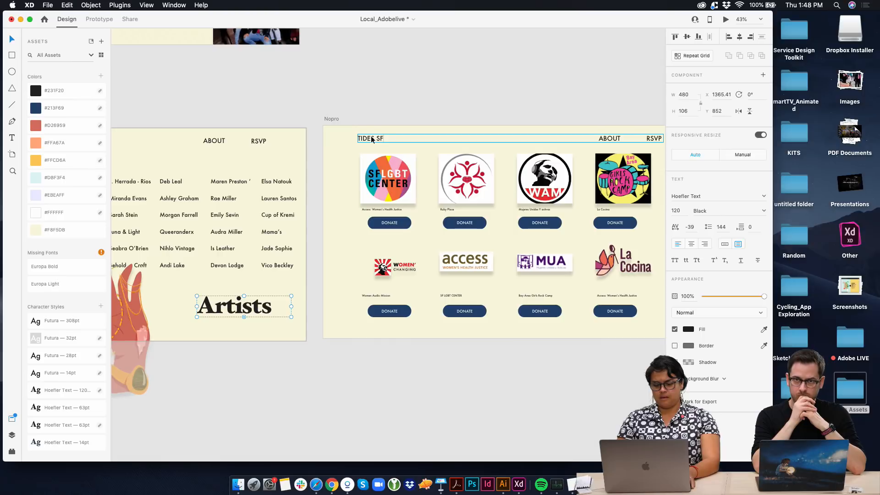
{"action": "scroll", "coordinate": [370, 135], "scroll_direction": "down", "scroll_amount": 5}
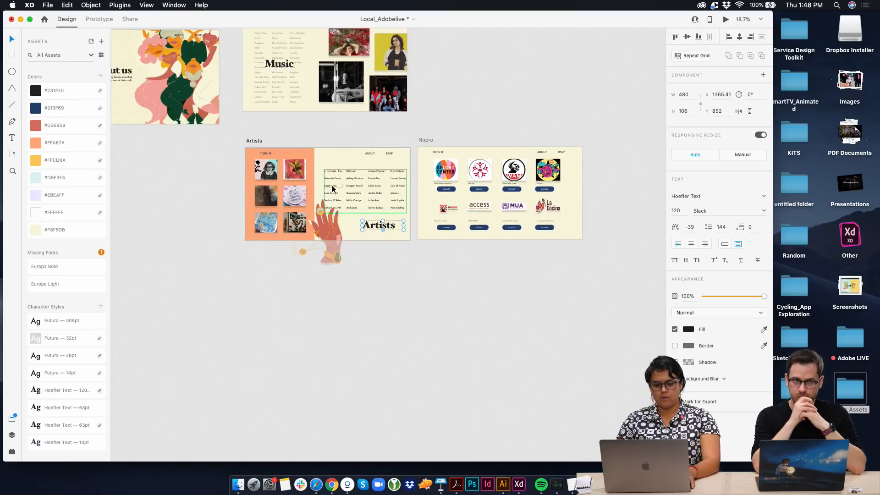
Move the Music artboard down so it sits closer above the Artists artboard
{"action": "left_click_drag", "start_coordinate": [255, 65], "coordinate": [258, 78]}
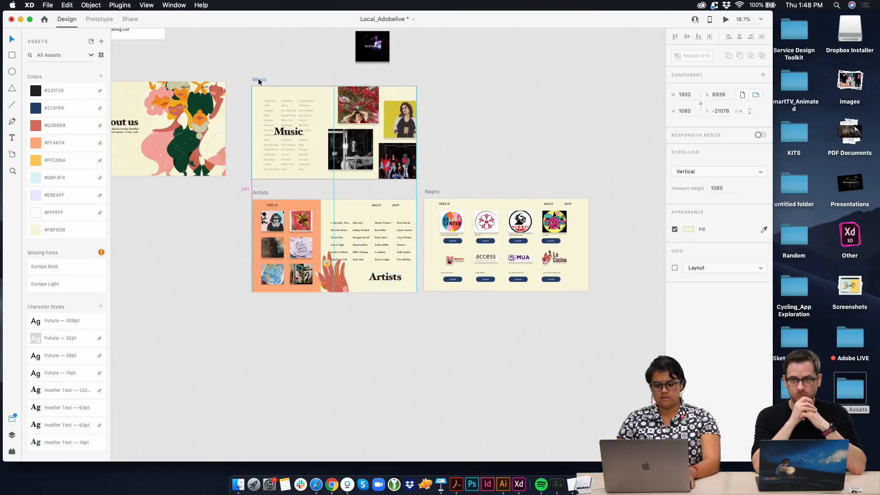
{"action": "scroll", "coordinate": [264, 81], "scroll_direction": "up", "scroll_amount": 3}
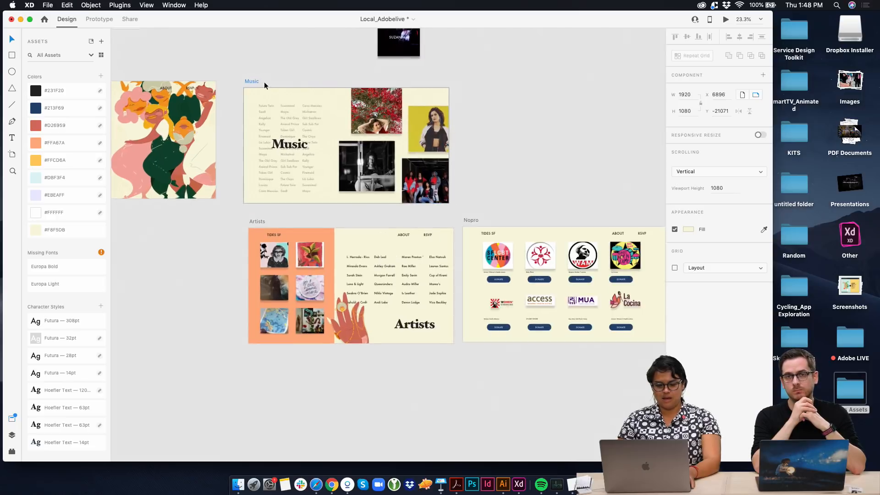
{"action": "scroll", "coordinate": [229, 119], "scroll_direction": "left", "scroll_amount": 5}
{"action": "scroll", "coordinate": [202, 155], "scroll_direction": "up", "scroll_amount": 3}
{"action": "scroll", "coordinate": [202, 155], "scroll_direction": "left", "scroll_amount": 10}
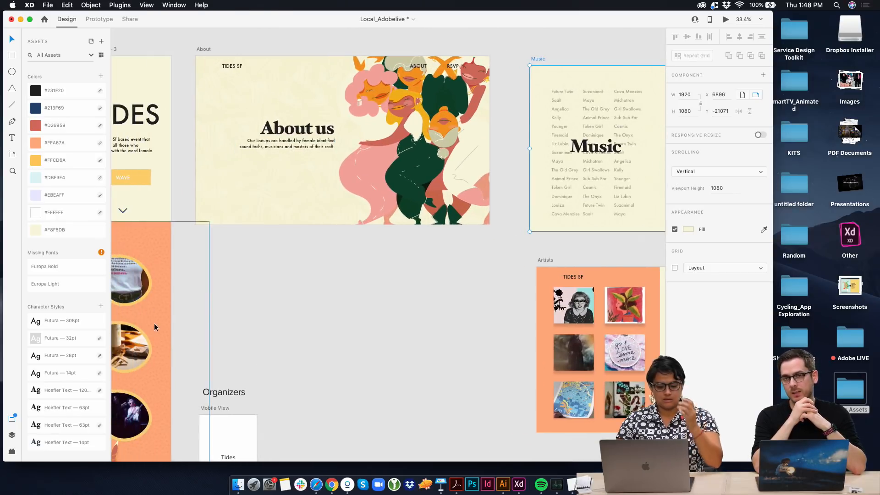
{"action": "scroll", "coordinate": [301, 282], "scroll_direction": "down", "scroll_amount": 3}
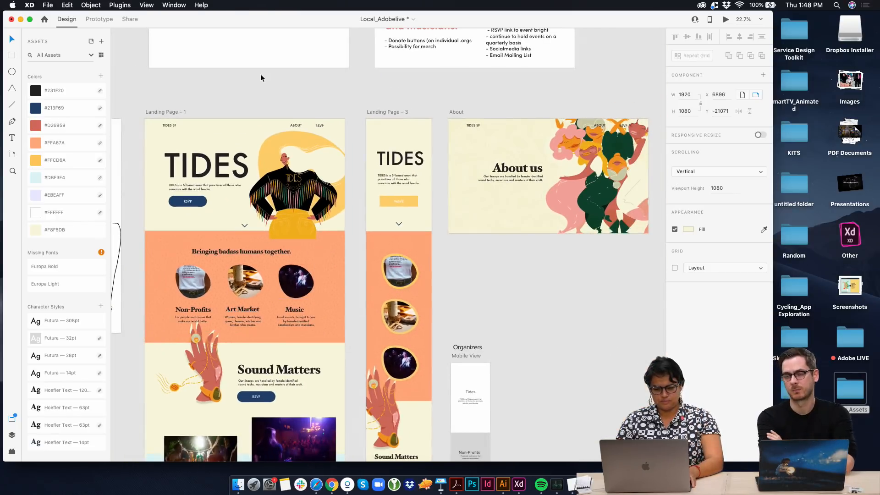
Move the Mobile View wireframe artboard from under About to the empty canvas below the landing pages
{"action": "scroll", "coordinate": [203, 146], "scroll_direction": "down", "scroll_amount": 5}
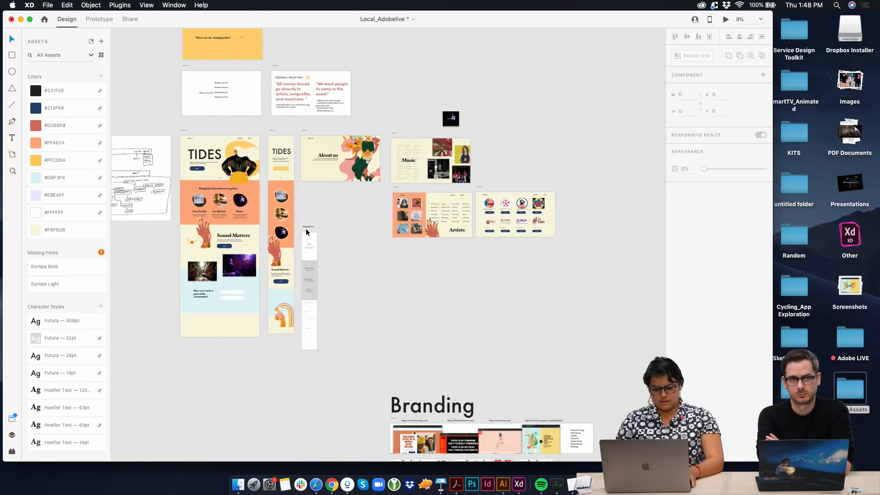
{"action": "left_click_drag", "start_coordinate": [307, 232], "coordinate": [155, 362]}
{"action": "scroll", "coordinate": [210, 337], "scroll_direction": "up", "scroll_amount": 2}
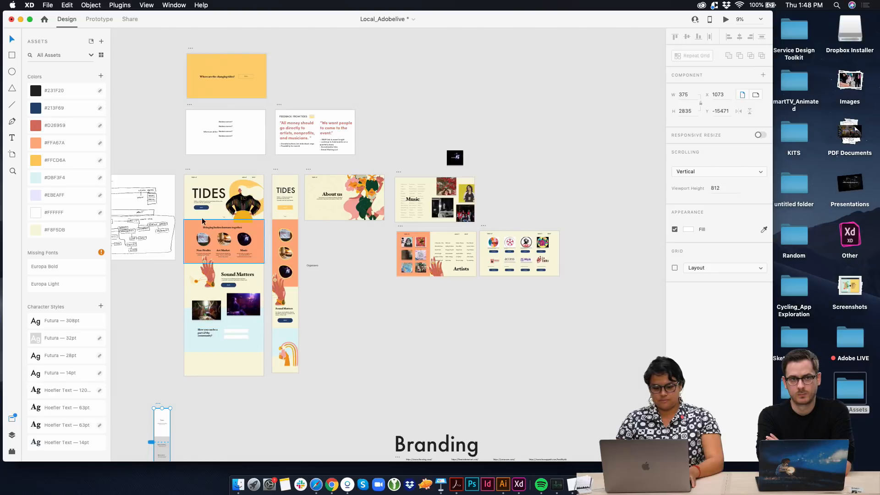
{"action": "scroll", "coordinate": [227, 286], "scroll_direction": "up", "scroll_amount": 2}
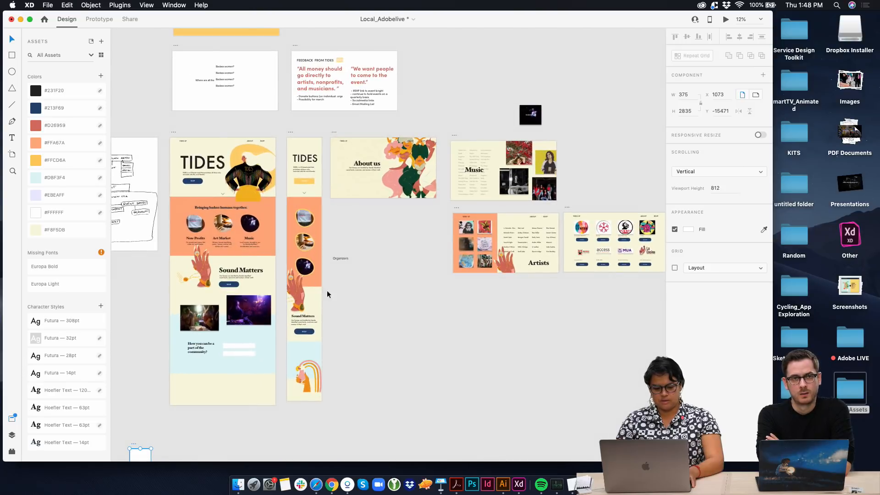
{"action": "scroll", "coordinate": [289, 315], "scroll_direction": "down", "scroll_amount": 5}
{"action": "scroll", "coordinate": [290, 315], "scroll_direction": "up", "scroll_amount": 3}
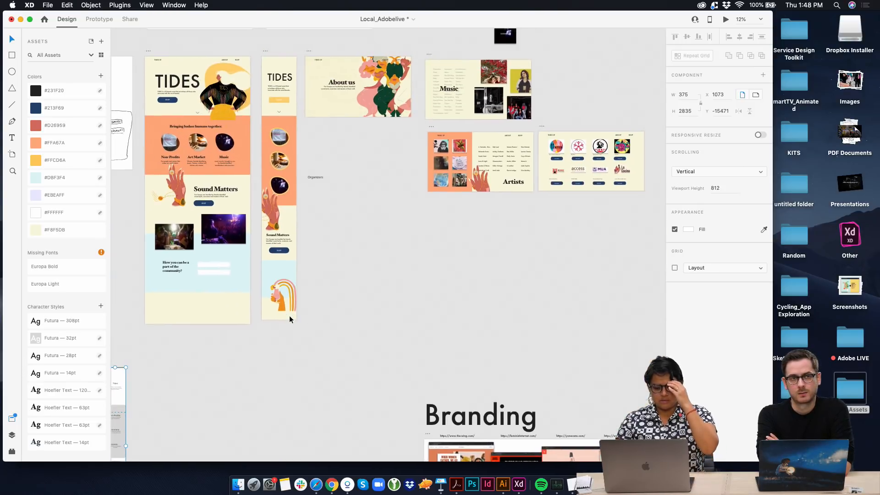
{"action": "scroll", "coordinate": [290, 316], "scroll_direction": "up", "scroll_amount": 4}
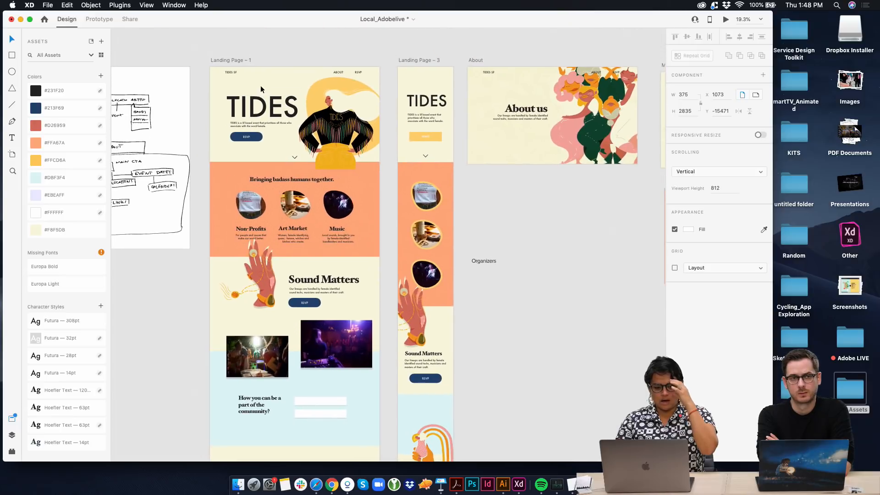
Move the pink Landing Page artboard into the free space directly below the About artboard
{"action": "left_click", "coordinate": [215, 60]}
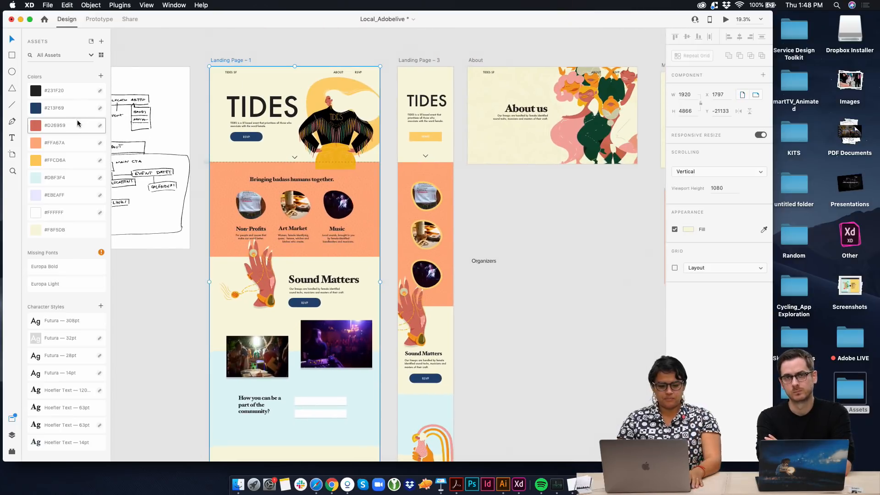
{"action": "scroll", "coordinate": [273, 216], "scroll_direction": "down", "scroll_amount": 4}
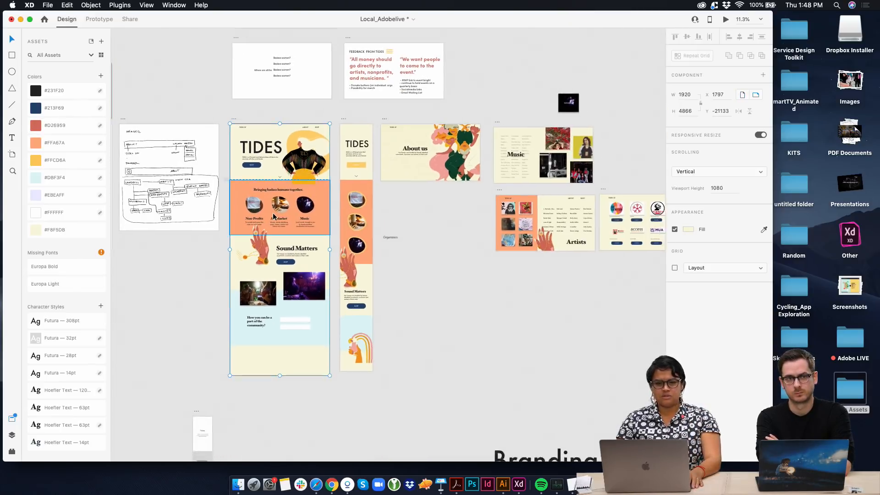
{"action": "scroll", "coordinate": [273, 217], "scroll_direction": "right", "scroll_amount": 3}
{"action": "scroll", "coordinate": [273, 214], "scroll_direction": "down", "scroll_amount": 4}
{"action": "scroll", "coordinate": [273, 214], "scroll_direction": "up", "scroll_amount": 4}
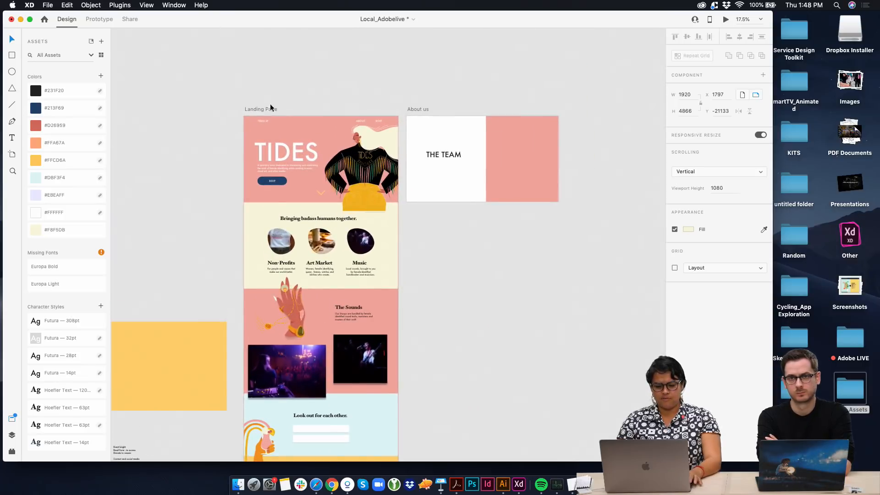
{"action": "left_click_drag", "start_coordinate": [270, 108], "coordinate": [277, 77]}
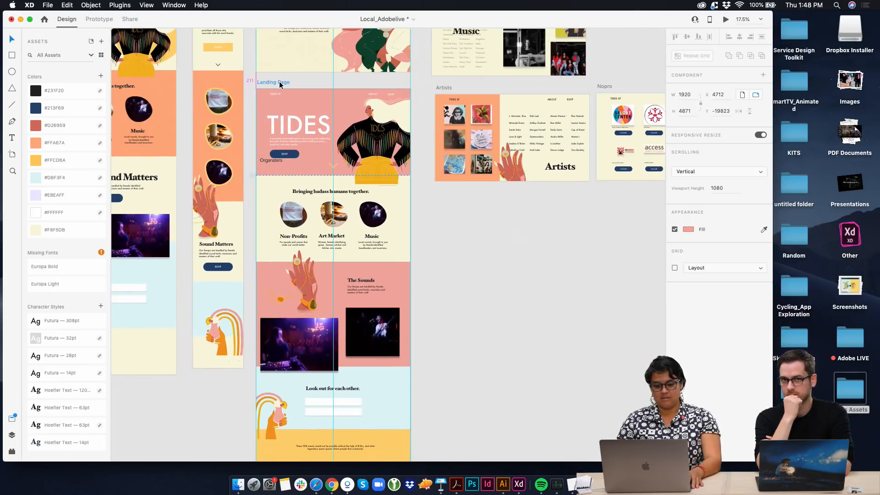
Delete the leftover Organizers label that overlaps the pink Landing Page artboard
{"action": "left_click", "coordinate": [270, 161]}
{"action": "key", "text": "Delete"}
{"action": "scroll", "coordinate": [272, 161], "scroll_direction": "down", "scroll_amount": 1}
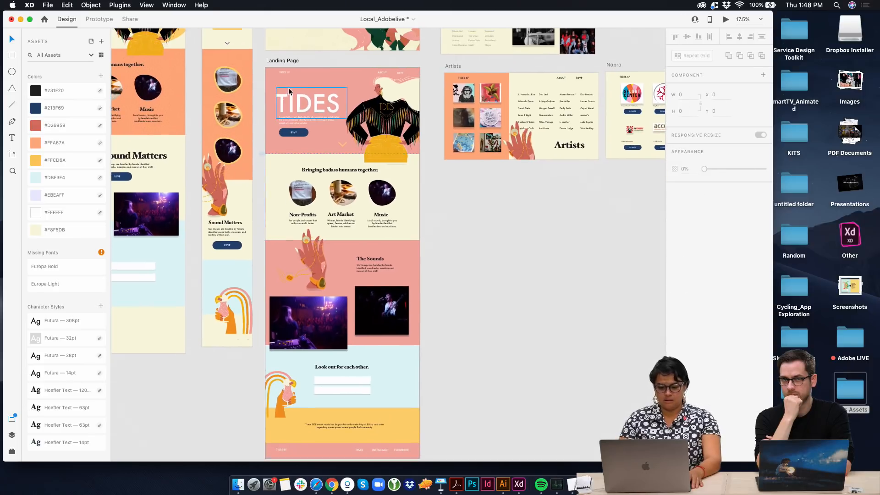
{"action": "scroll", "coordinate": [288, 121], "scroll_direction": "up", "scroll_amount": 5}
{"action": "scroll", "coordinate": [288, 117], "scroll_direction": "down", "scroll_amount": 3}
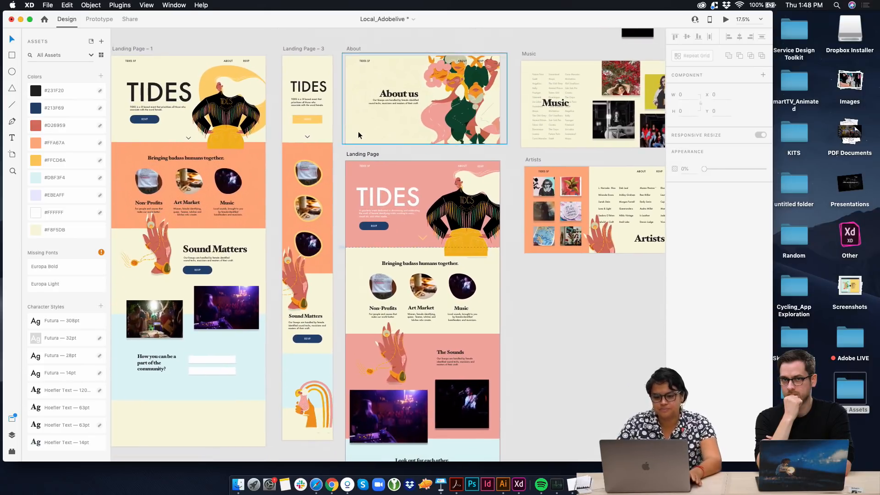
Preview the pink Landing Page from the hero through to the footer, then close the preview
{"action": "left_click", "coordinate": [726, 21]}
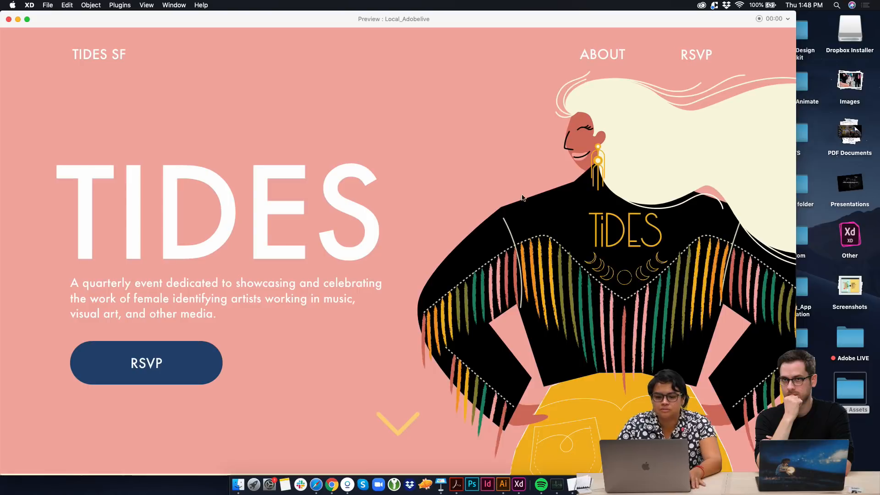
{"action": "scroll", "coordinate": [426, 344], "scroll_direction": "down", "scroll_amount": 10}
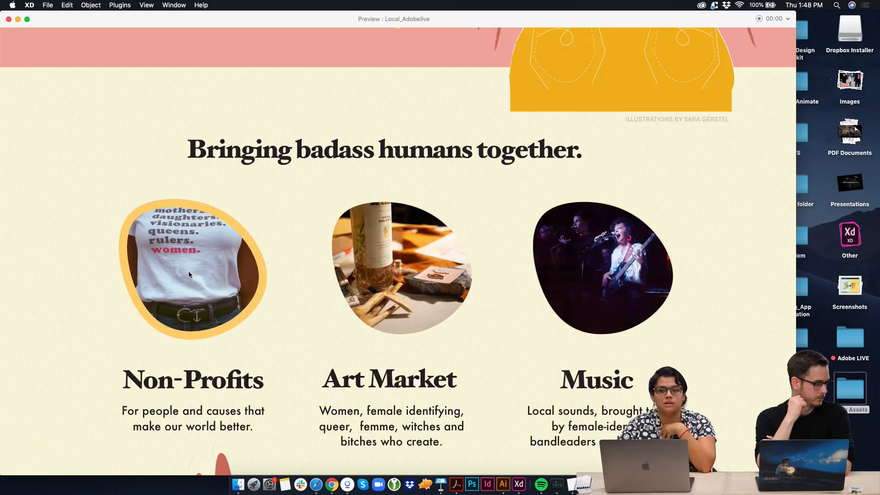
{"action": "scroll", "coordinate": [189, 274], "scroll_direction": "down", "scroll_amount": 15}
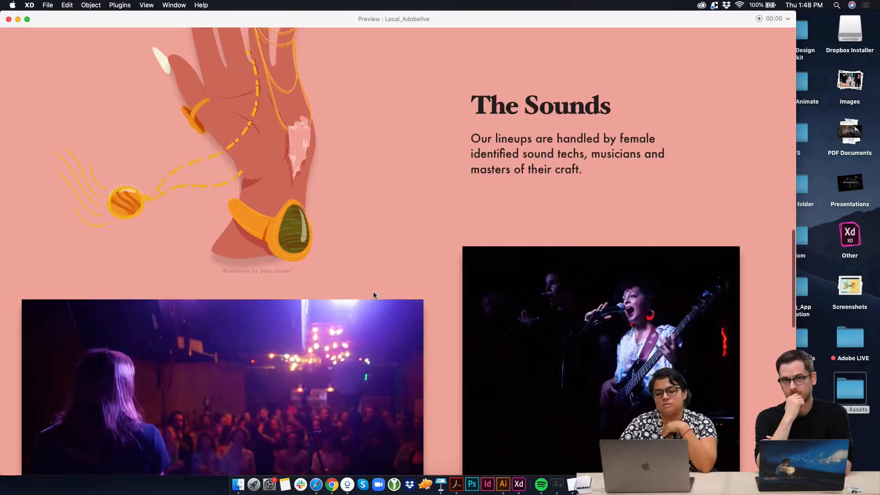
{"action": "scroll", "coordinate": [373, 295], "scroll_direction": "down", "scroll_amount": 5}
{"action": "scroll", "coordinate": [373, 295], "scroll_direction": "up", "scroll_amount": 5}
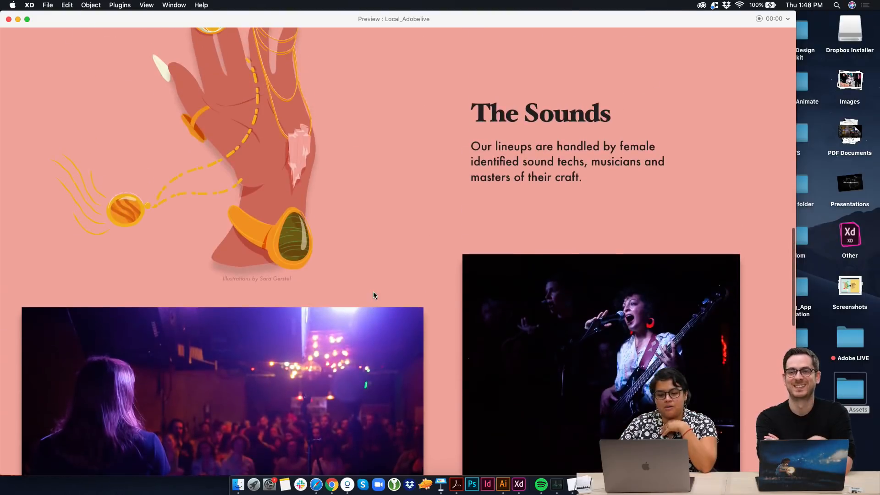
{"action": "scroll", "coordinate": [335, 324], "scroll_direction": "up", "scroll_amount": 3}
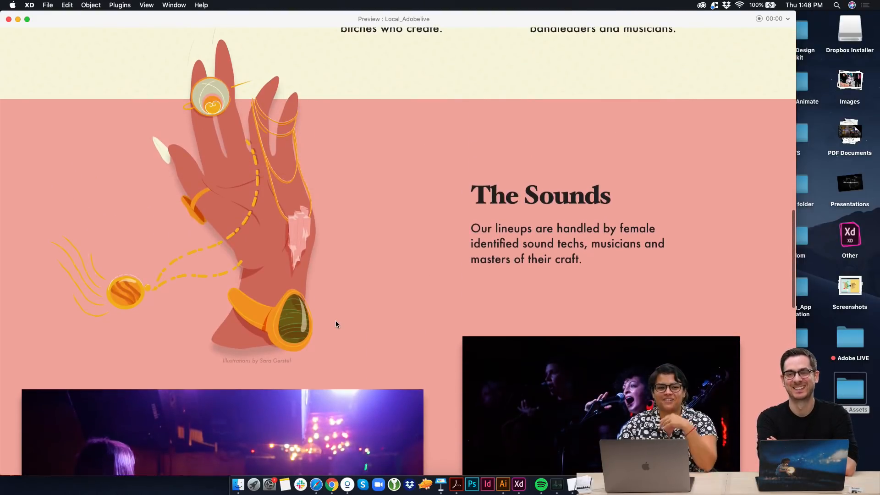
{"action": "scroll", "coordinate": [336, 324], "scroll_direction": "down", "scroll_amount": 12}
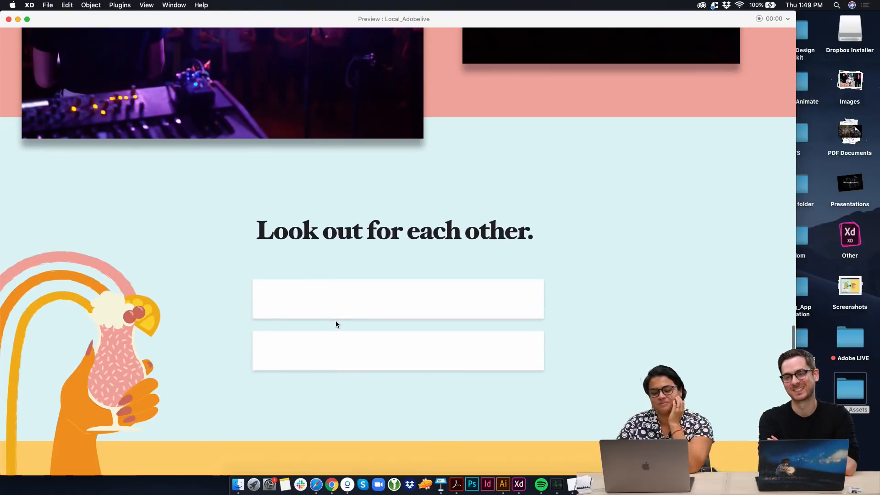
{"action": "scroll", "coordinate": [336, 324], "scroll_direction": "down", "scroll_amount": 10}
{"action": "scroll", "coordinate": [155, 356], "scroll_direction": "up", "scroll_amount": 2}
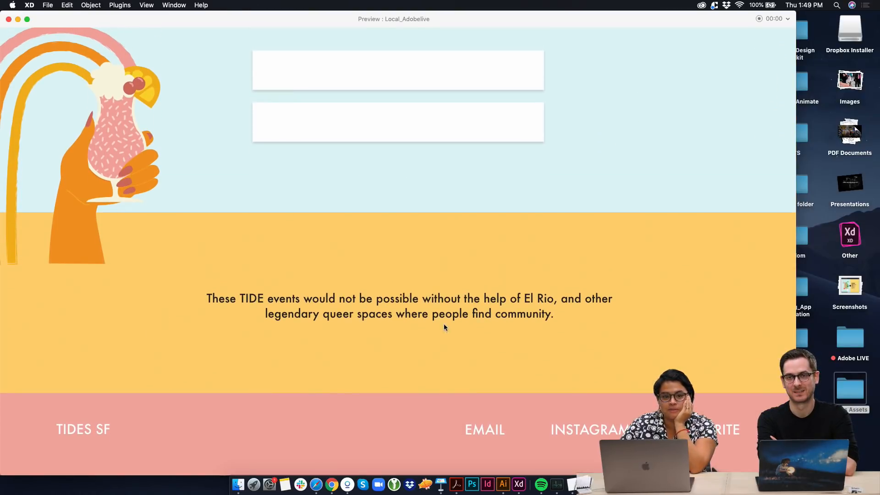
{"action": "left_click", "coordinate": [8, 20]}
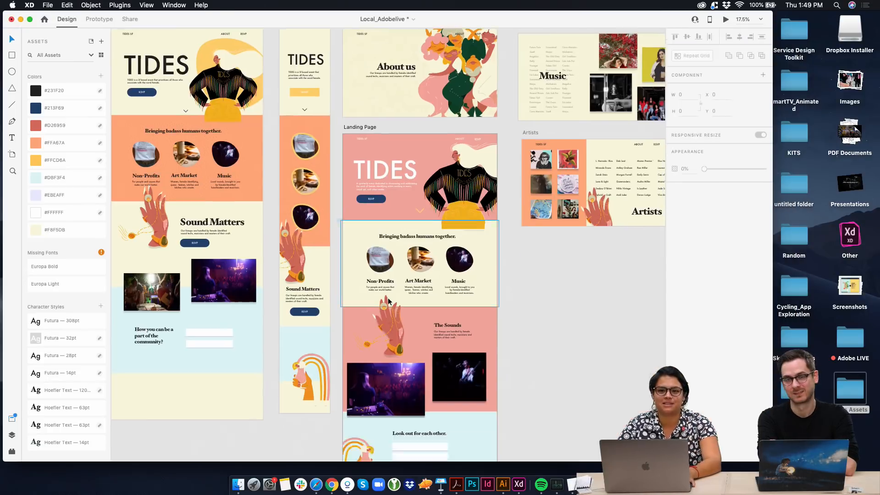
Insert the Awesome set's instagram icon on the pink Landing Page using the Icons 4 Design plugin
{"action": "scroll", "coordinate": [388, 297], "scroll_direction": "down", "scroll_amount": 8}
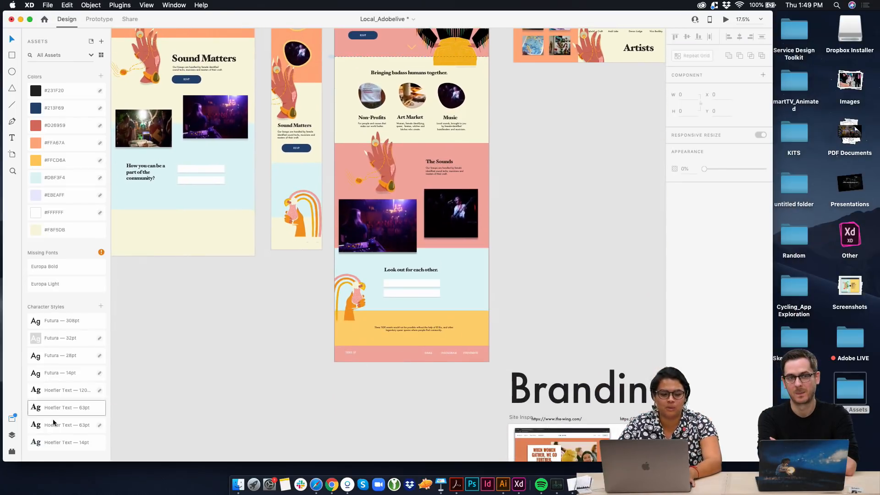
{"action": "left_click", "coordinate": [12, 452]}
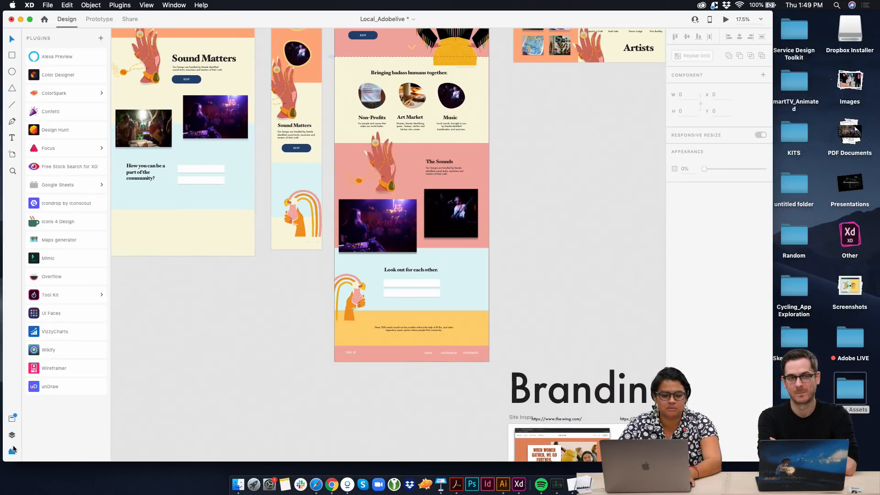
{"action": "left_click", "coordinate": [81, 221]}
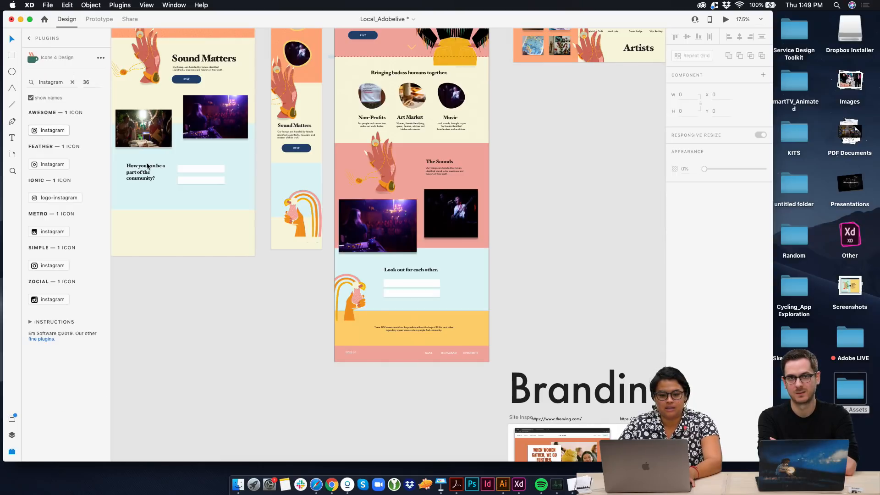
{"action": "left_click", "coordinate": [58, 128]}
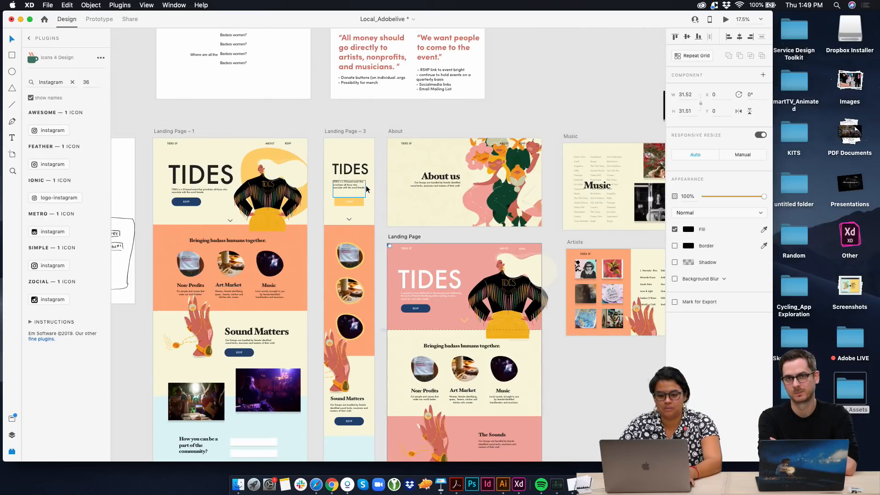
Cut the new Instagram icon from the Landing Page's upper corner and paste it over the lower form field under "Look out for each other."
{"action": "scroll", "coordinate": [394, 227], "scroll_direction": "up", "scroll_amount": 5}
{"action": "key", "text": "super+x"}
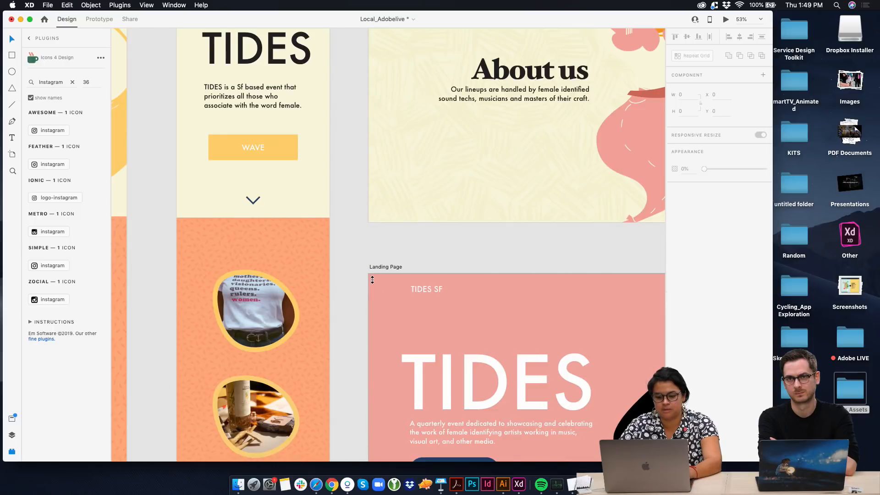
{"action": "scroll", "coordinate": [430, 372], "scroll_direction": "down", "scroll_amount": 18}
{"action": "scroll", "coordinate": [343, 320], "scroll_direction": "down", "scroll_amount": 2}
{"action": "scroll", "coordinate": [318, 331], "scroll_direction": "down", "scroll_amount": 10}
{"action": "scroll", "coordinate": [318, 331], "scroll_direction": "right", "scroll_amount": 5}
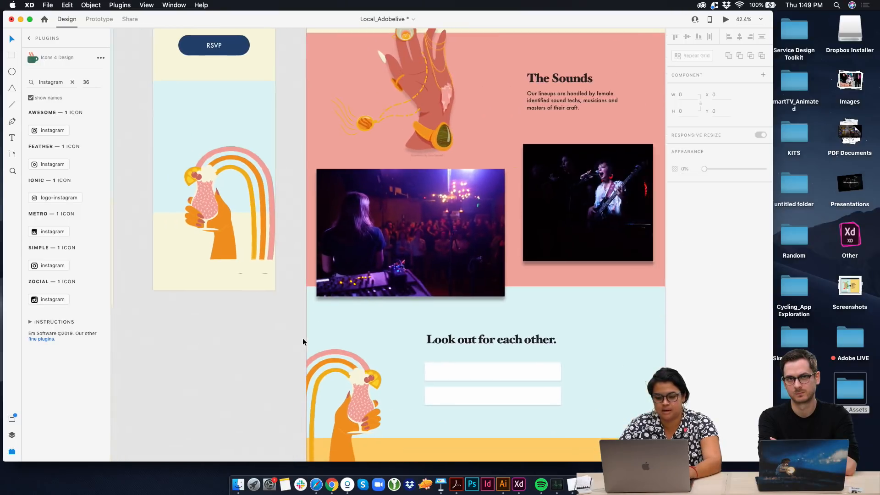
{"action": "key", "text": "super+v"}
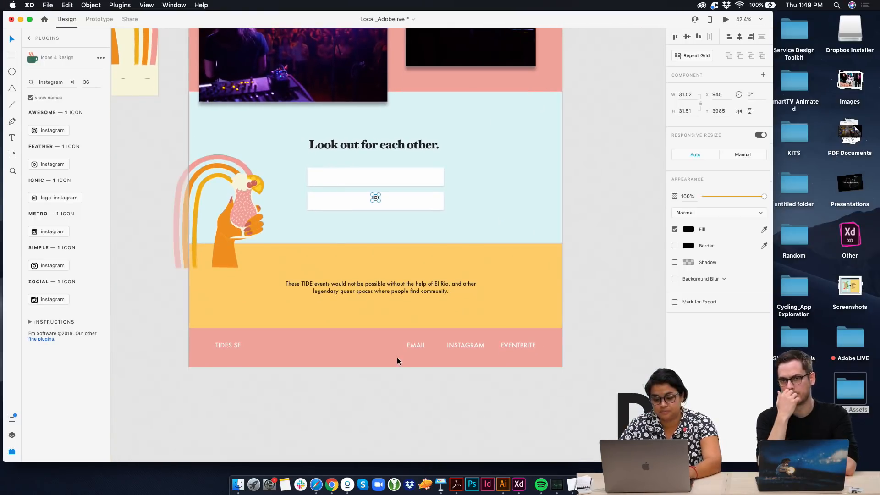
Enlarge the pasted Instagram icon to about 111 px square
{"action": "left_click_drag", "start_coordinate": [374, 197], "coordinate": [394, 215]}
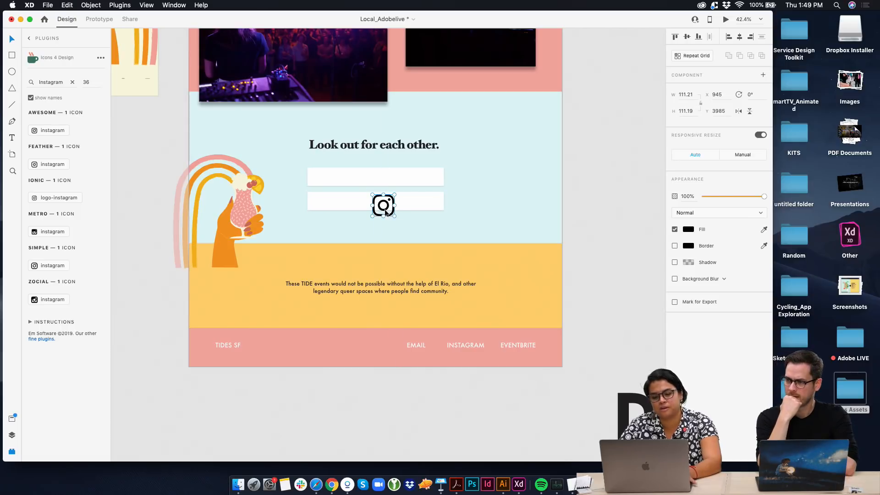
{"action": "left_click", "coordinate": [387, 209]}
{"action": "left_click", "coordinate": [386, 217]}
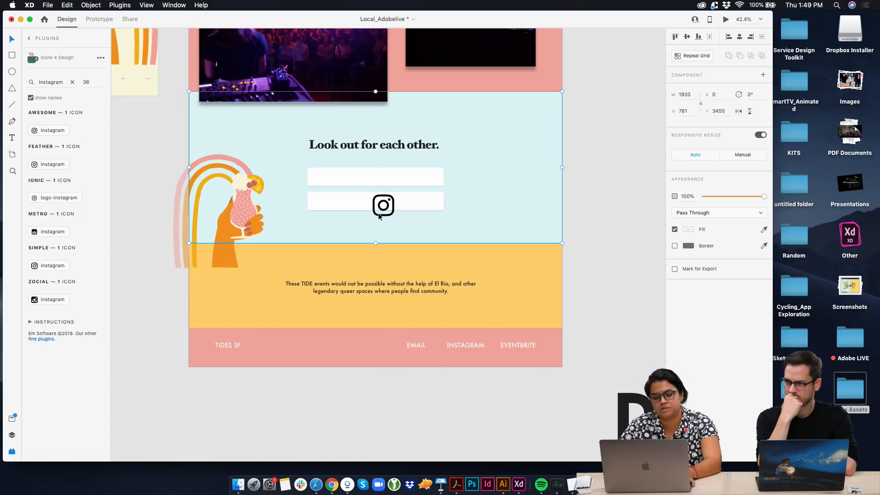
{"action": "double_click", "coordinate": [385, 206]}
{"action": "scroll", "coordinate": [387, 205], "scroll_direction": "up", "scroll_amount": 8}
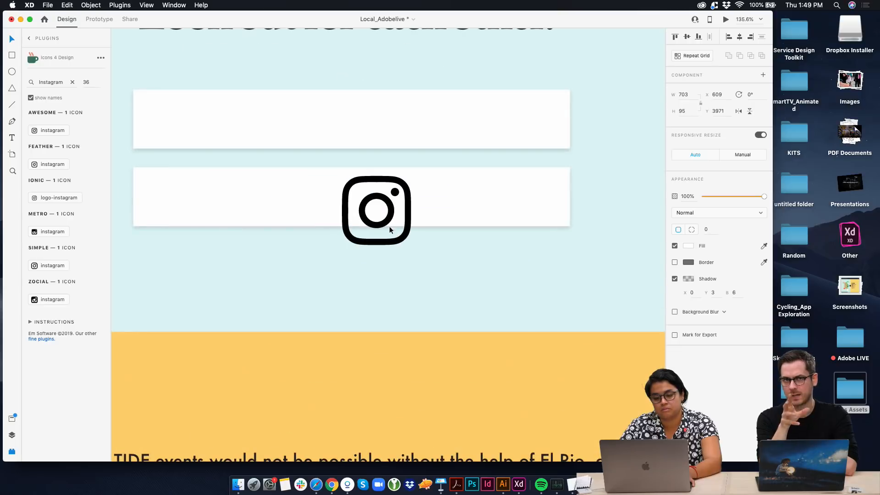
Replace the INSTAGRAM text link in the Landing Page footer with the Instagram icon
{"action": "left_click_drag", "start_coordinate": [377, 240], "coordinate": [486, 236]}
{"action": "scroll", "coordinate": [368, 216], "scroll_direction": "down", "scroll_amount": 5}
{"action": "left_click", "coordinate": [492, 197]}
{"action": "double_click", "coordinate": [492, 197]}
{"action": "key", "text": "Delete"}
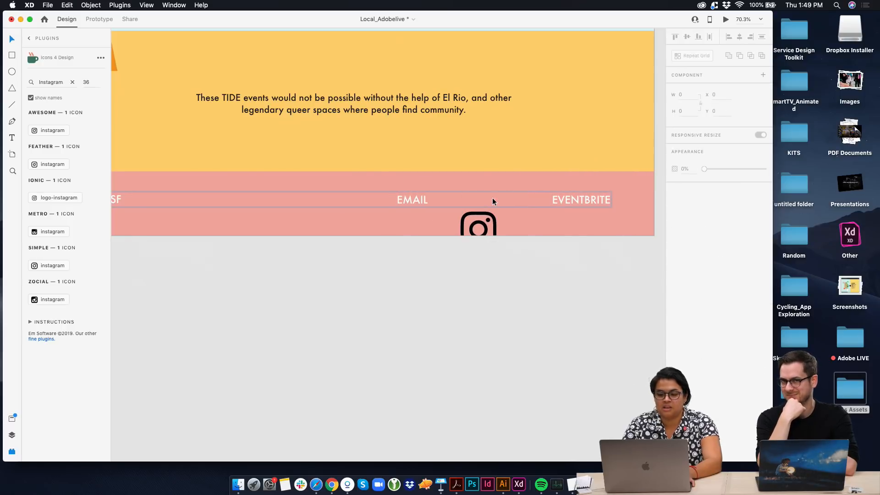
{"action": "left_click_drag", "start_coordinate": [489, 242], "coordinate": [504, 216]}
Fill the footer's Instagram icon with white (#FFFFFF) and nudge it slightly upward
{"action": "left_click", "coordinate": [689, 229]}
{"action": "left_click_drag", "start_coordinate": [617, 247], "coordinate": [504, 87]}
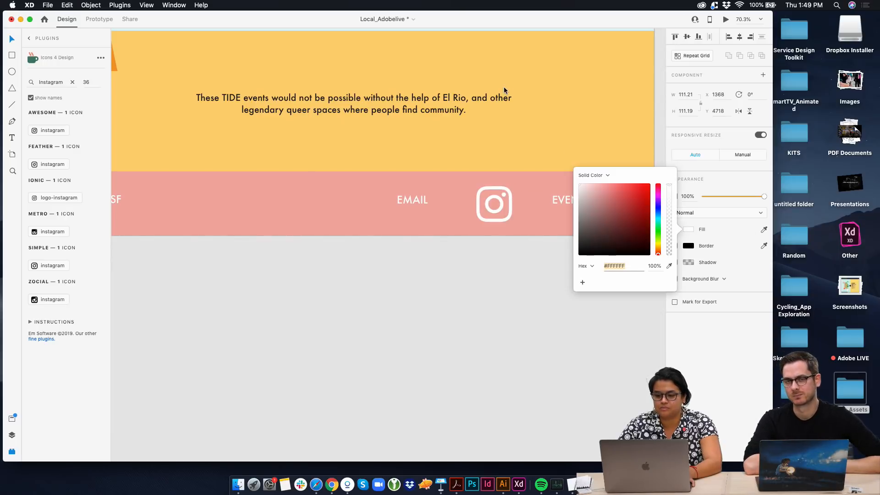
{"action": "left_click", "coordinate": [458, 307]}
{"action": "left_click_drag", "start_coordinate": [509, 197], "coordinate": [510, 195]}
Search the icons for "facebook", insert the Awesome facebook-f icon and place it in the footer between EMAIL and the Instagram icon
{"action": "left_click", "coordinate": [72, 82]}
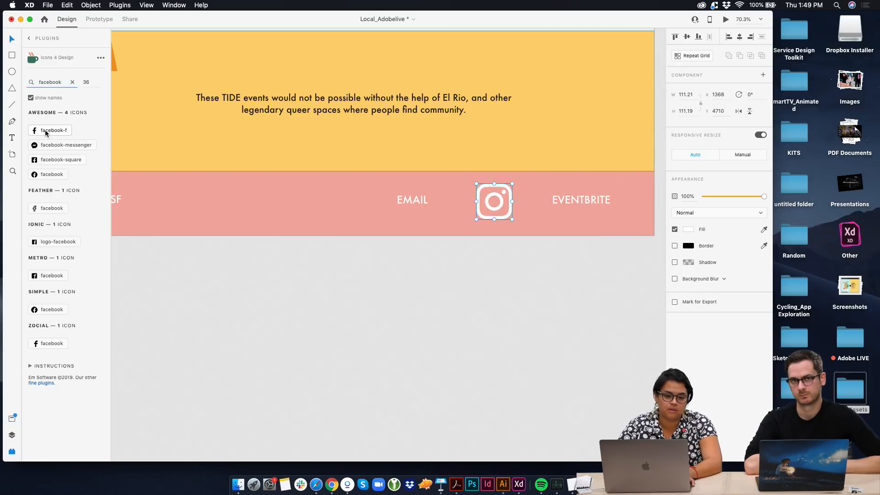
{"action": "left_click_drag", "start_coordinate": [49, 132], "coordinate": [564, 226]}
{"action": "left_click_drag", "start_coordinate": [526, 204], "coordinate": [447, 197]}
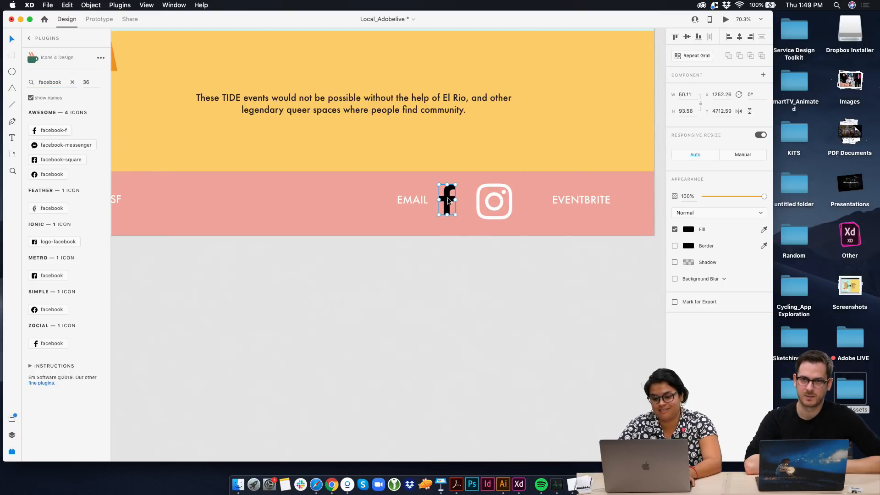
Delete the EMAIL text link from the footer and move the Facebook icon into the space it occupied
{"action": "left_click", "coordinate": [416, 202]}
{"action": "key", "text": "Delete"}
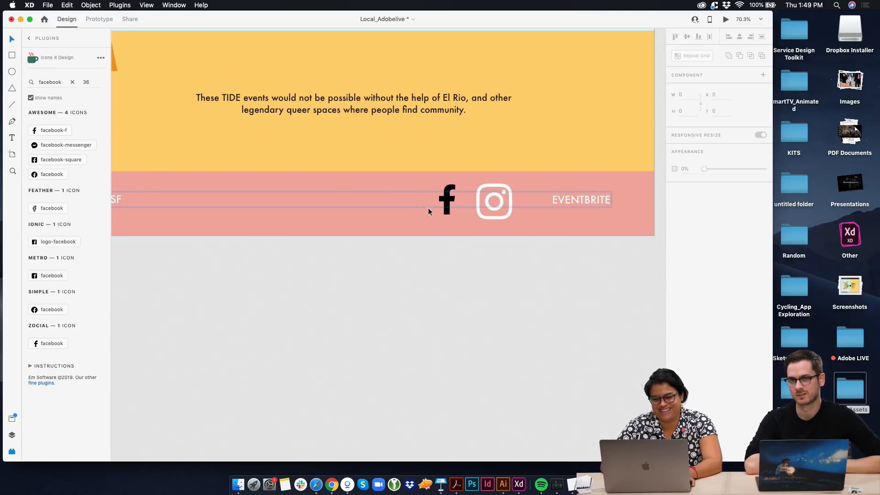
{"action": "left_click_drag", "start_coordinate": [446, 194], "coordinate": [428, 199]}
Change the Facebook icon's fill to white to match the Instagram icon
{"action": "left_click", "coordinate": [687, 232]}
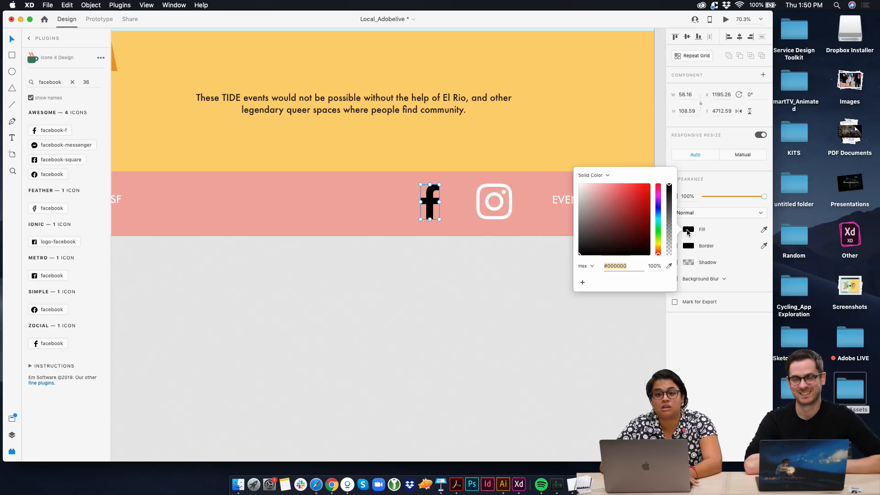
{"action": "left_click_drag", "start_coordinate": [629, 230], "coordinate": [499, 153]}
{"action": "left_click", "coordinate": [449, 211]}
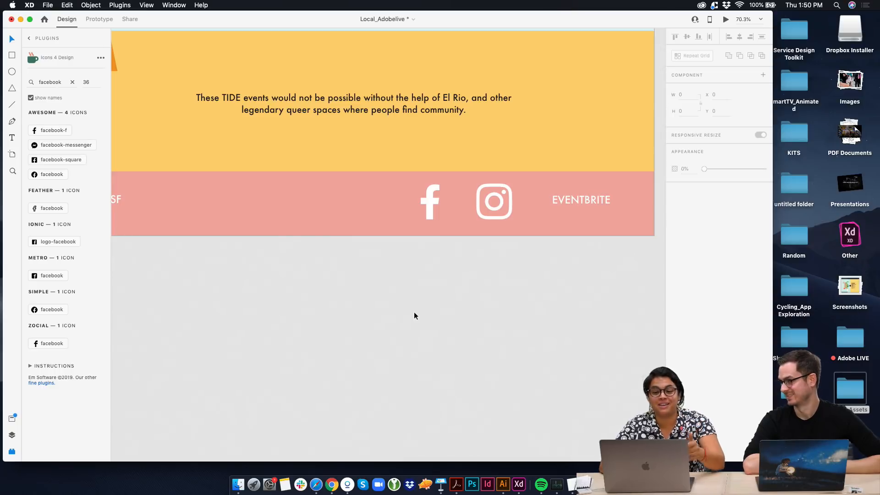
Review the edited footer in the context of the pink Landing Page and the neighbouring website artboards
{"action": "scroll", "coordinate": [468, 325], "scroll_direction": "left", "scroll_amount": 3}
{"action": "scroll", "coordinate": [468, 325], "scroll_direction": "down", "scroll_amount": 5}
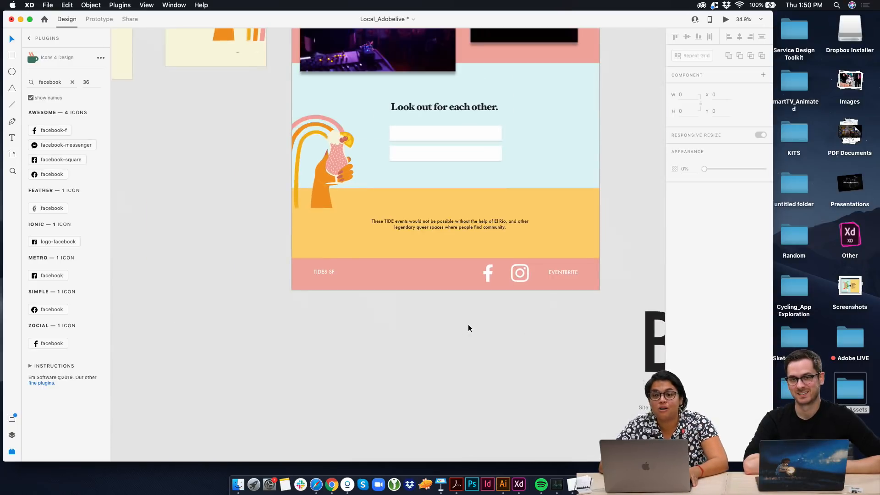
{"action": "scroll", "coordinate": [468, 325], "scroll_direction": "up", "scroll_amount": 4}
{"action": "scroll", "coordinate": [468, 325], "scroll_direction": "right", "scroll_amount": 1}
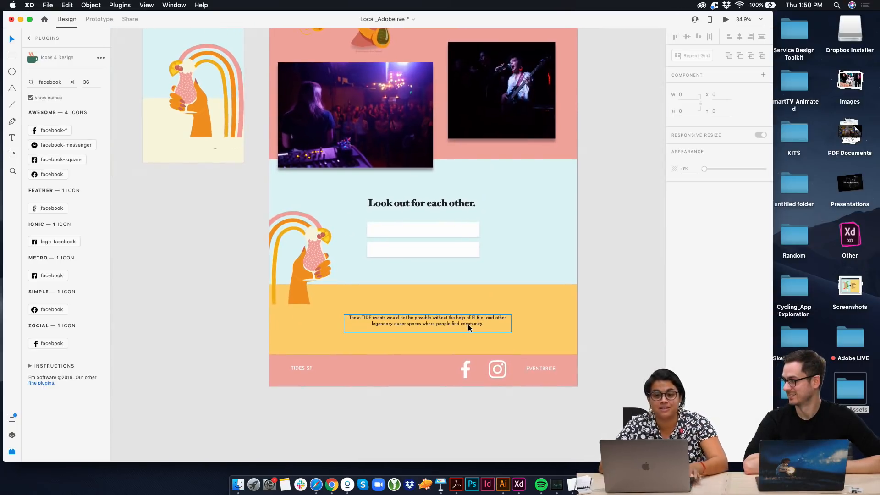
{"action": "scroll", "coordinate": [468, 323], "scroll_direction": "up", "scroll_amount": 3}
{"action": "scroll", "coordinate": [468, 323], "scroll_direction": "down", "scroll_amount": 5}
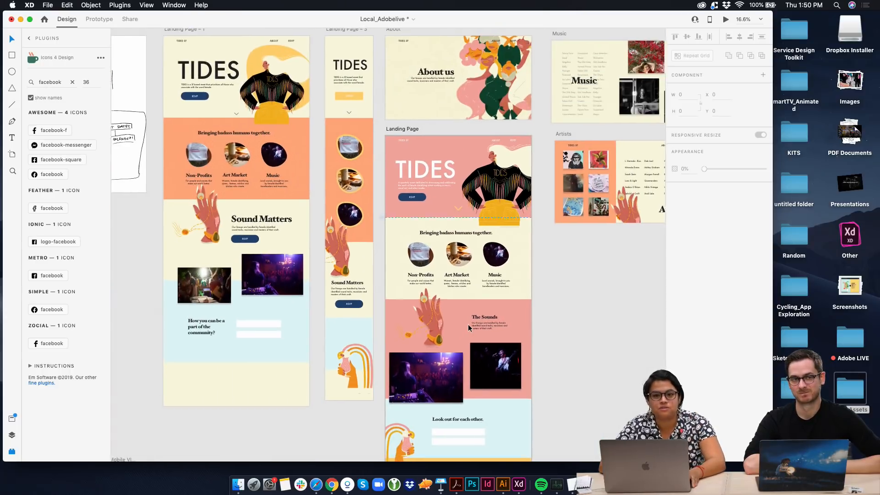
{"action": "scroll", "coordinate": [468, 324], "scroll_direction": "right", "scroll_amount": 2}
{"action": "scroll", "coordinate": [469, 323], "scroll_direction": "up", "scroll_amount": 2}
{"action": "scroll", "coordinate": [468, 324], "scroll_direction": "right", "scroll_amount": 1}
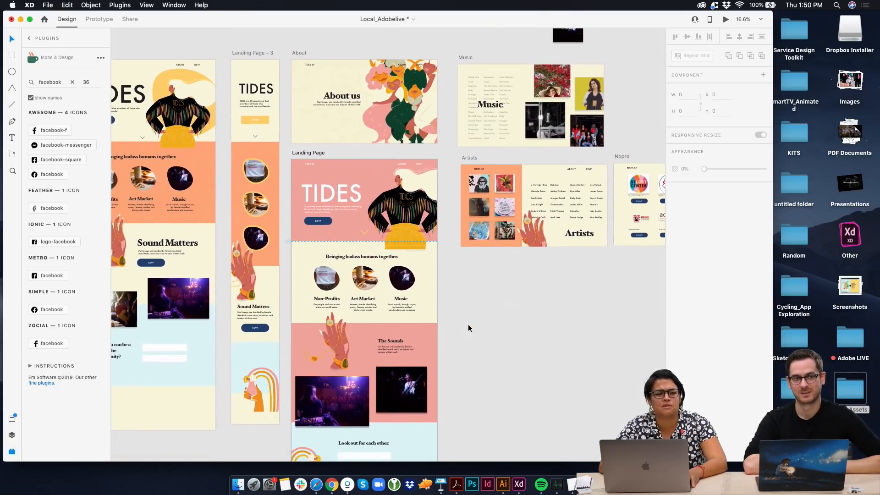
{"action": "scroll", "coordinate": [468, 328], "scroll_direction": "down", "scroll_amount": 1}
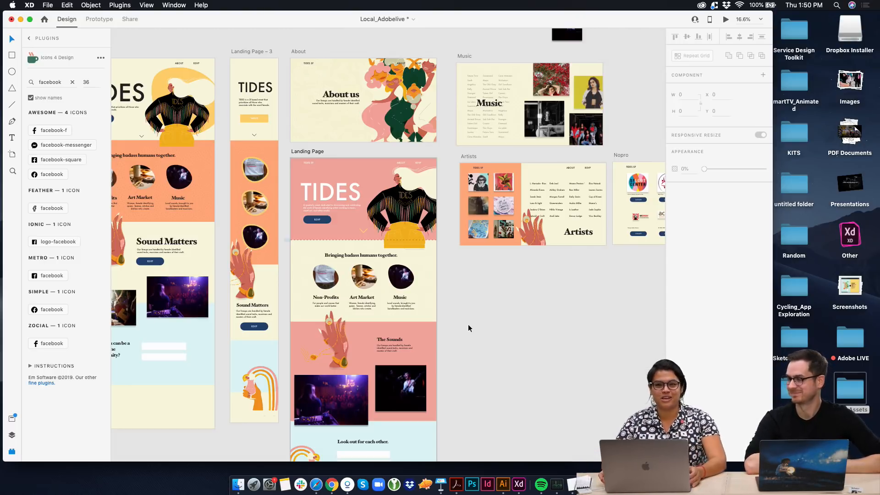
{"action": "scroll", "coordinate": [468, 323], "scroll_direction": "down", "scroll_amount": 5}
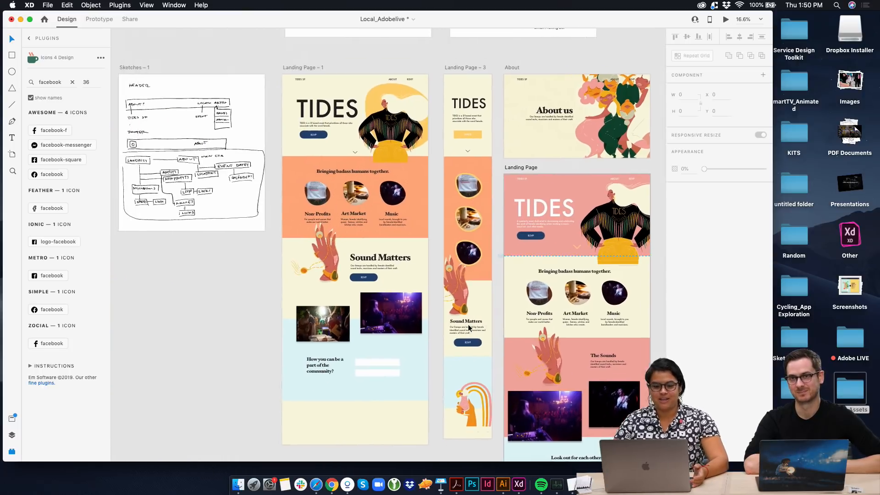
Examine the hand-drawn wireframe and sitemap sketches and compare them with the landing page designs
{"action": "scroll", "coordinate": [265, 249], "scroll_direction": "up", "scroll_amount": 5}
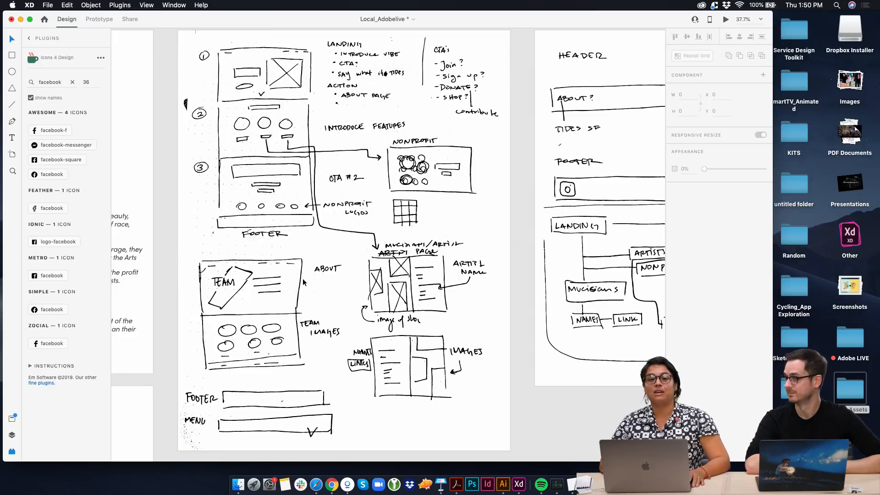
{"action": "scroll", "coordinate": [345, 342], "scroll_direction": "down", "scroll_amount": 3}
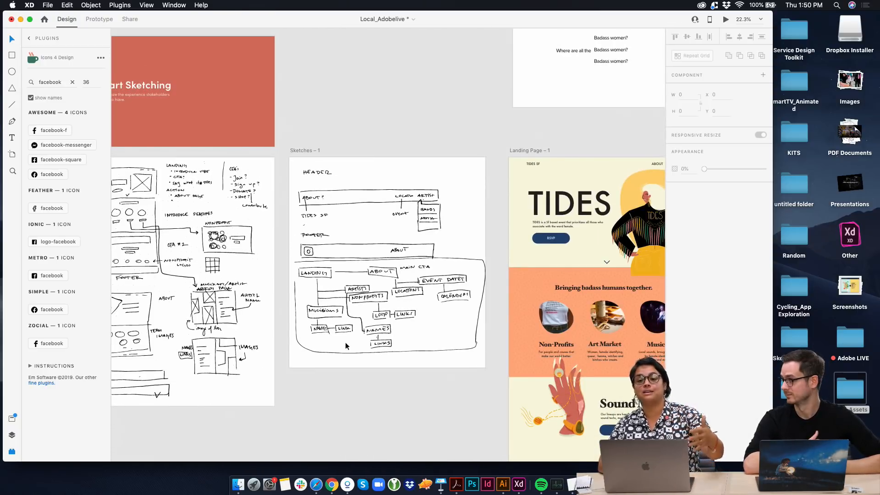
{"action": "scroll", "coordinate": [345, 342], "scroll_direction": "right", "scroll_amount": 10}
{"action": "scroll", "coordinate": [345, 341], "scroll_direction": "down", "scroll_amount": 5}
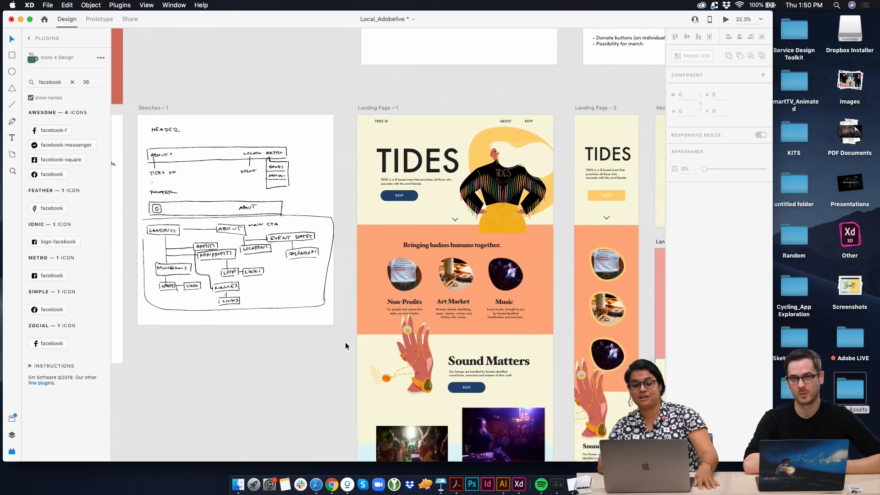
{"action": "scroll", "coordinate": [345, 342], "scroll_direction": "right", "scroll_amount": 8}
{"action": "scroll", "coordinate": [345, 342], "scroll_direction": "down", "scroll_amount": 4}
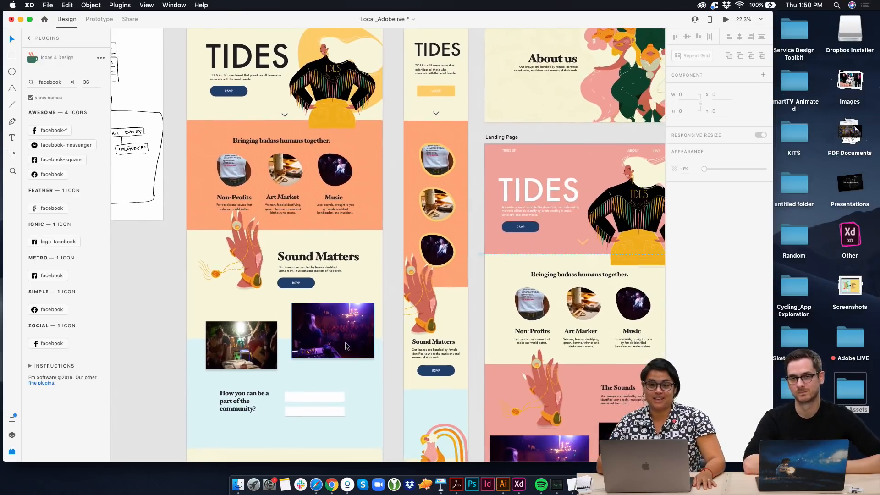
{"action": "scroll", "coordinate": [345, 342], "scroll_direction": "right", "scroll_amount": 1}
{"action": "scroll", "coordinate": [345, 342], "scroll_direction": "down", "scroll_amount": 1}
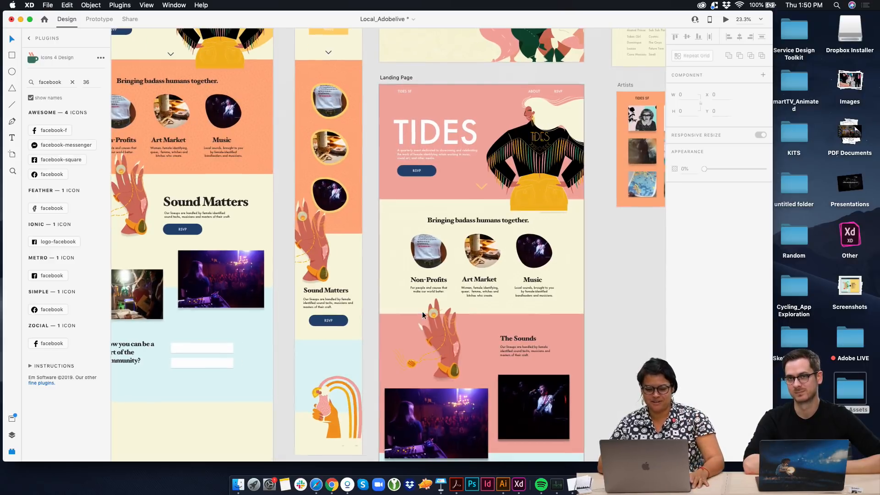
Delete the EVENTBRITE text link from the pink Landing Page footer
{"action": "scroll", "coordinate": [422, 312], "scroll_direction": "down", "scroll_amount": 5}
{"action": "scroll", "coordinate": [450, 358], "scroll_direction": "right", "scroll_amount": 3}
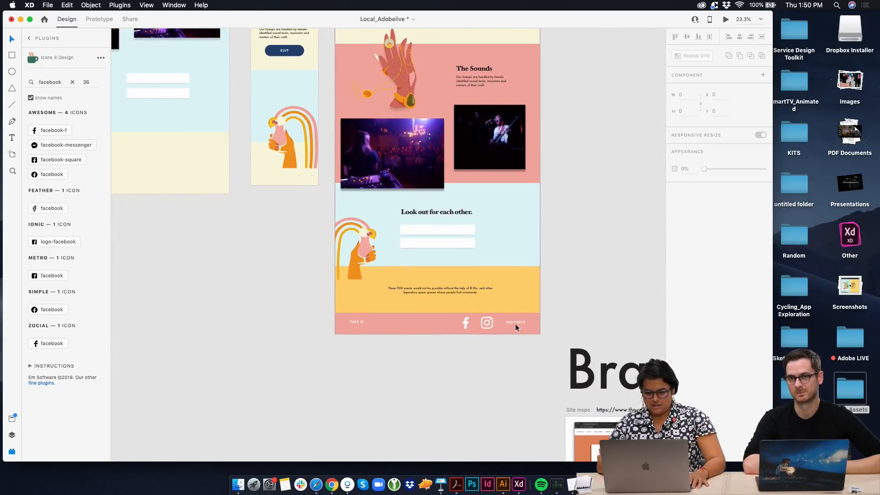
{"action": "scroll", "coordinate": [515, 323], "scroll_direction": "up", "scroll_amount": 5}
{"action": "left_click", "coordinate": [515, 318]}
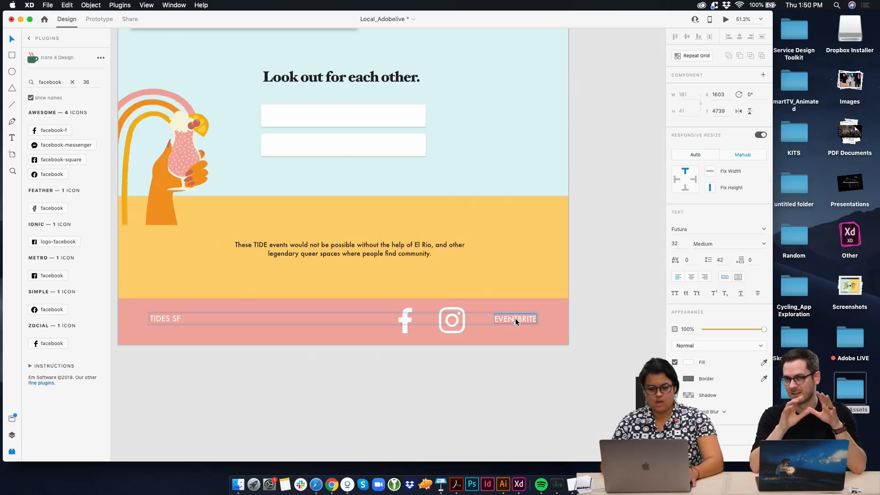
{"action": "key", "text": "Delete"}
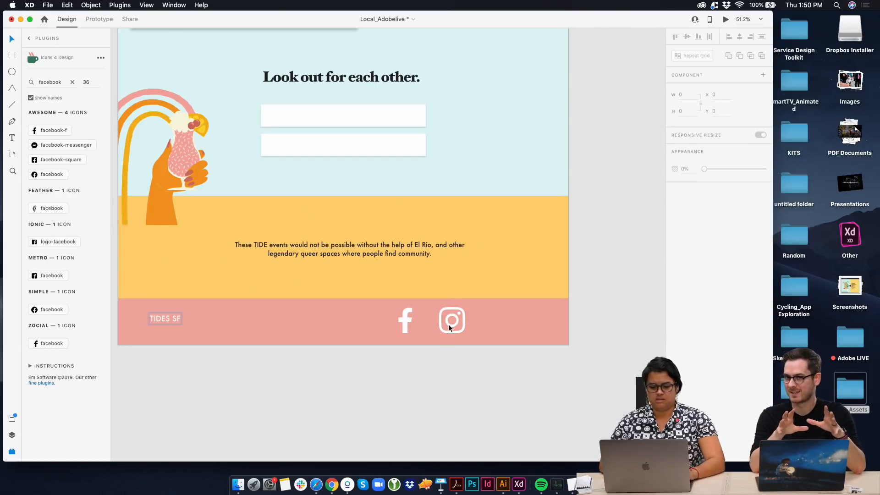
Search the icons for "Email" and insert the Material set's email icon at the footer's TIDES SF text
{"action": "left_click", "coordinate": [162, 318]}
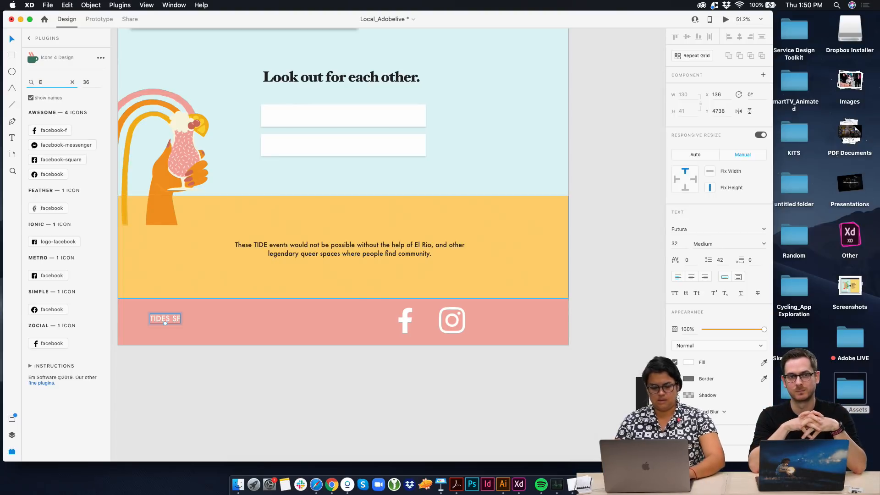
{"action": "type", "text": "Email"}
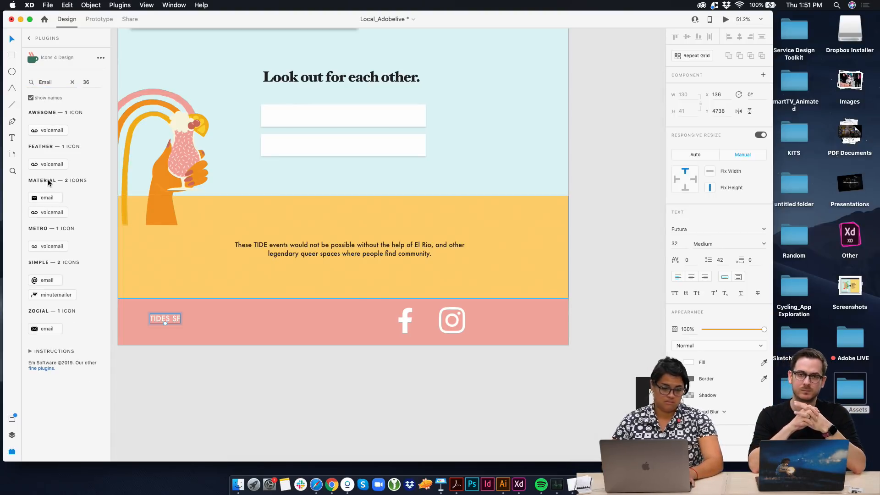
{"action": "left_click", "coordinate": [44, 198]}
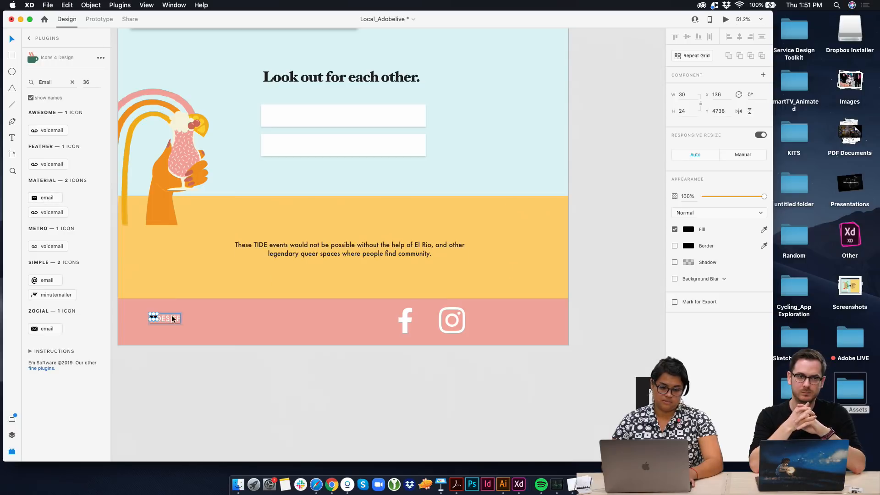
Try to move the email icon off the TIDES SF text, and undo the move
{"action": "scroll", "coordinate": [156, 319], "scroll_direction": "up", "scroll_amount": 5}
{"action": "left_click_drag", "start_coordinate": [153, 315], "coordinate": [334, 343]}
{"action": "key", "text": "super+z"}
{"action": "left_click", "coordinate": [389, 334]}
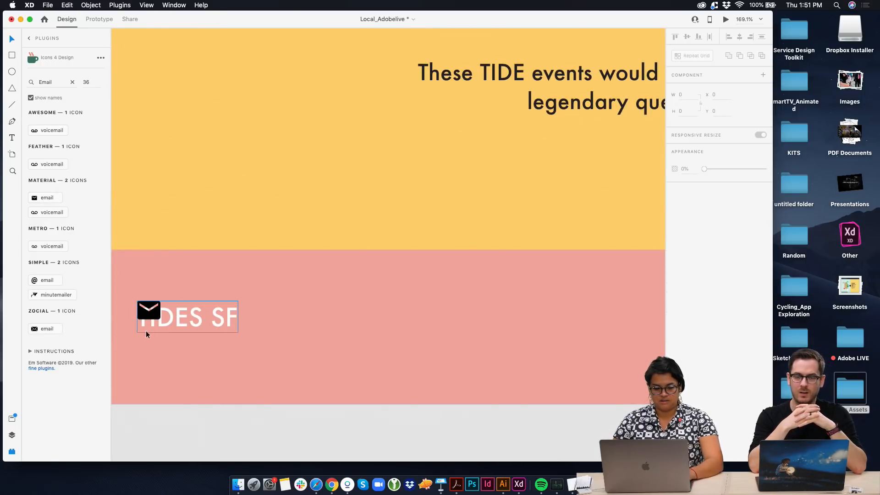
Cut the email icon out of the footer's TIDES SF text group and paste it back as a separate object
{"action": "double_click", "coordinate": [151, 315]}
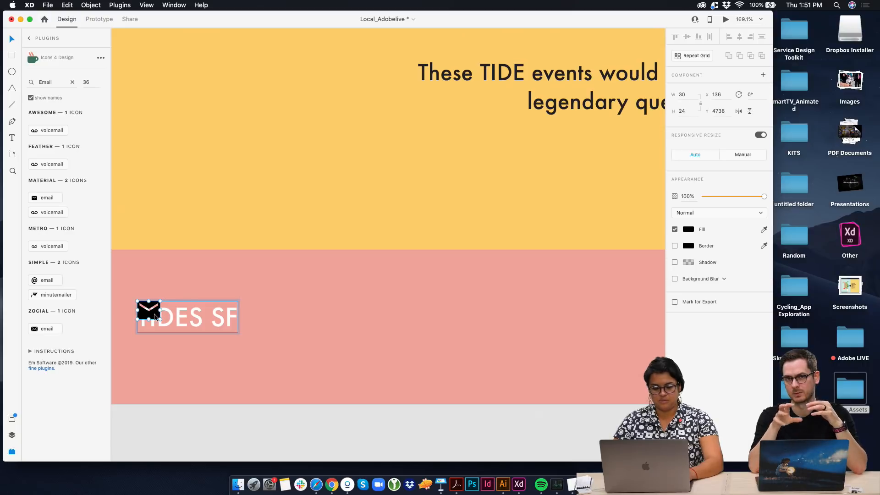
{"action": "key", "text": "super+x"}
{"action": "left_click", "coordinate": [291, 288]}
{"action": "key", "text": "super+v"}
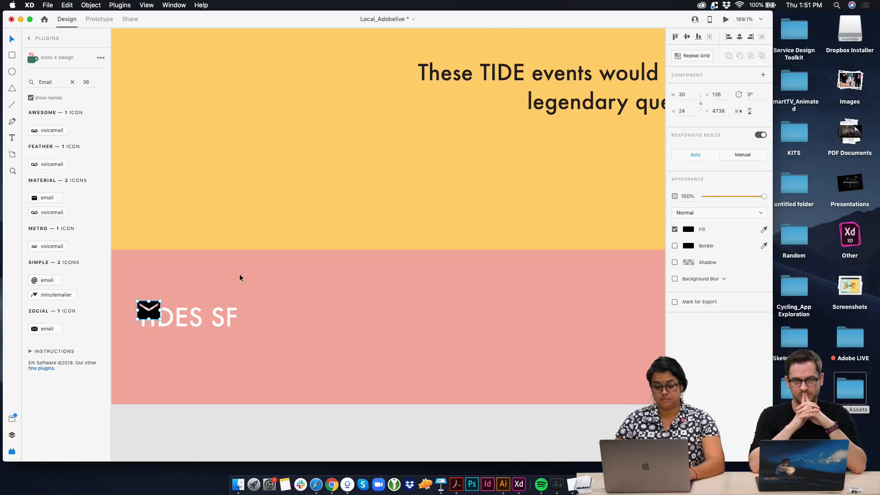
Place the email icon to the right of the footer's Instagram icon and enlarge it to about 117 by 94
{"action": "left_click_drag", "start_coordinate": [141, 317], "coordinate": [565, 214]}
{"action": "scroll", "coordinate": [375, 305], "scroll_direction": "right", "scroll_amount": 14}
{"action": "scroll", "coordinate": [372, 306], "scroll_direction": "down", "scroll_amount": 2}
{"action": "scroll", "coordinate": [584, 231], "scroll_direction": "right", "scroll_amount": 3}
{"action": "scroll", "coordinate": [502, 224], "scroll_direction": "right", "scroll_amount": 5}
{"action": "left_click_drag", "start_coordinate": [475, 219], "coordinate": [524, 260]}
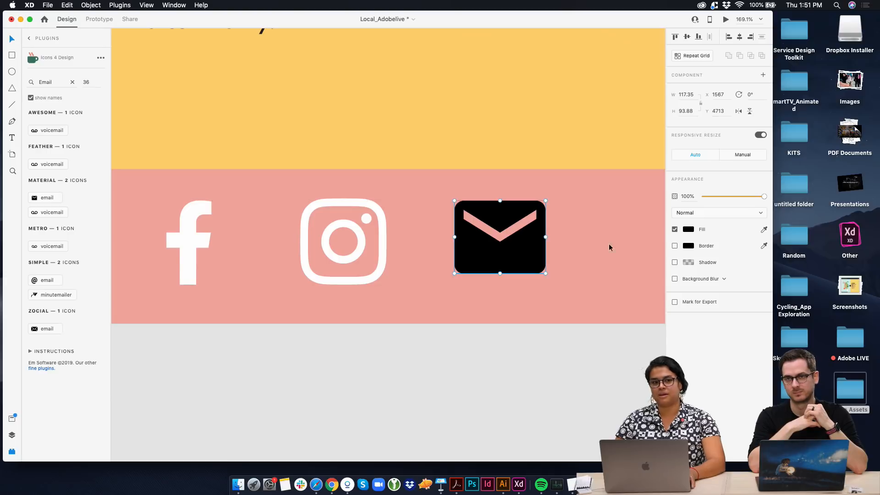
Change the email icon's fill to white to match the Facebook and Instagram icons
{"action": "left_click", "coordinate": [689, 229]}
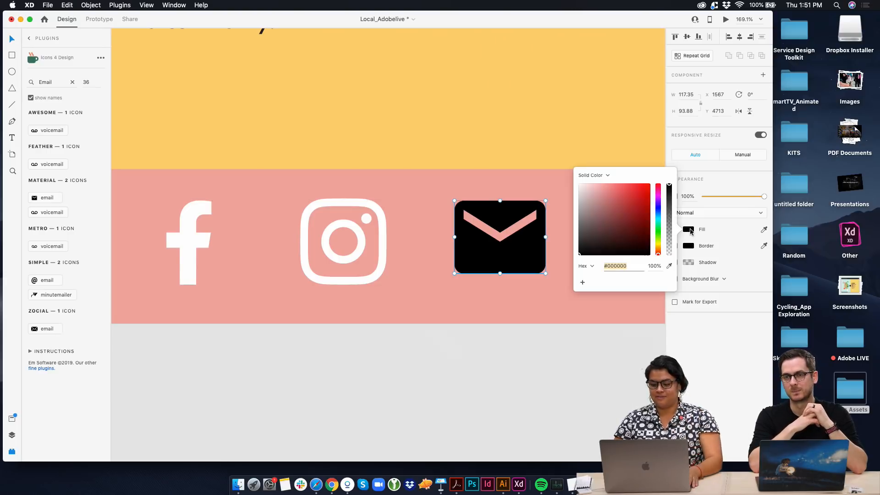
{"action": "left_click_drag", "start_coordinate": [642, 234], "coordinate": [485, 143]}
{"action": "left_click", "coordinate": [484, 143]}
{"action": "scroll", "coordinate": [485, 238], "scroll_direction": "down", "scroll_amount": 3}
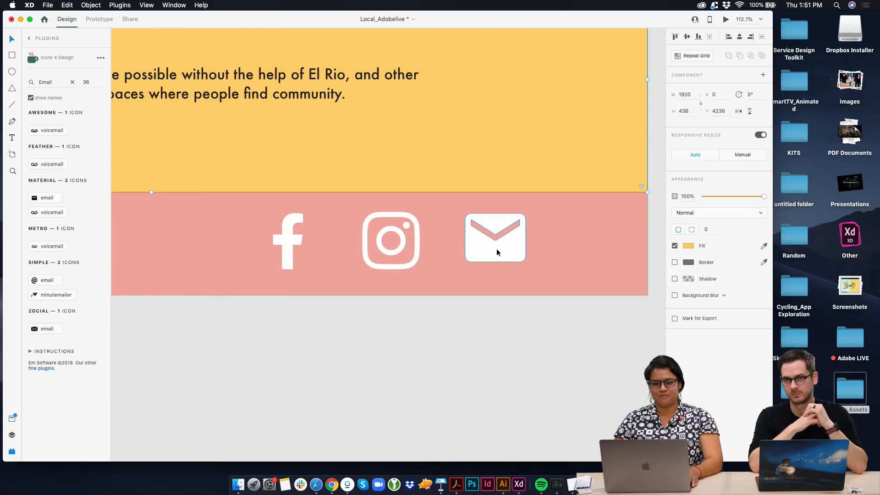
Shift the email icon slightly down to line it up with the Instagram icon in the footer
{"action": "left_click", "coordinate": [493, 256]}
{"action": "scroll", "coordinate": [458, 272], "scroll_direction": "left", "scroll_amount": 2}
{"action": "scroll", "coordinate": [430, 286], "scroll_direction": "down", "scroll_amount": 2}
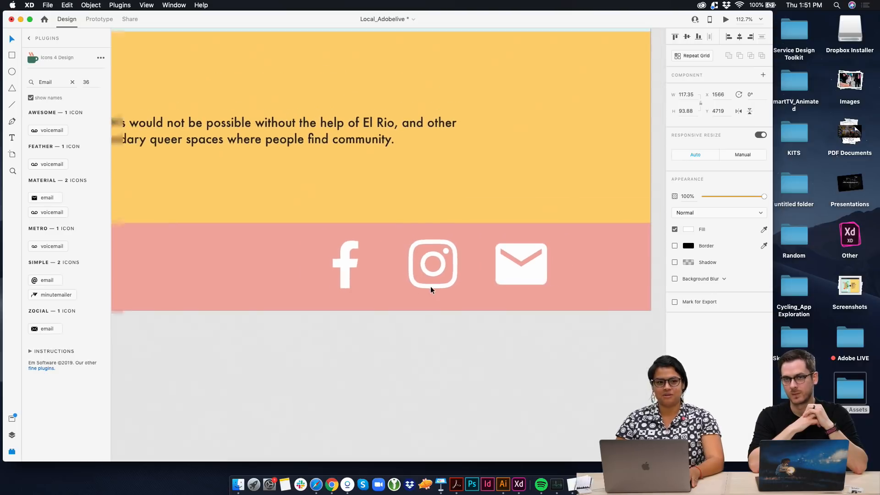
{"action": "left_click", "coordinate": [432, 324]}
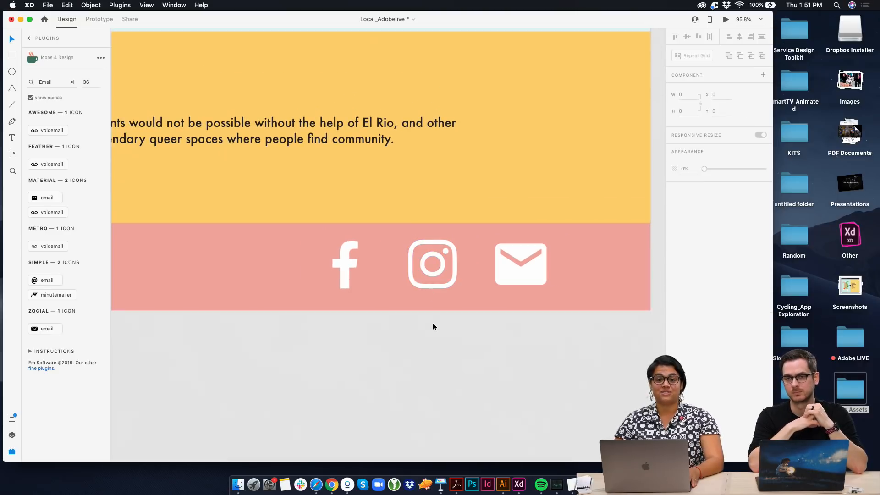
Even out the spacing of the three footer icons, shrink them together, and place them near the footer's right edge, level with TIDES SF
{"action": "scroll", "coordinate": [433, 324], "scroll_direction": "down", "scroll_amount": 4}
{"action": "left_click", "coordinate": [187, 295]}
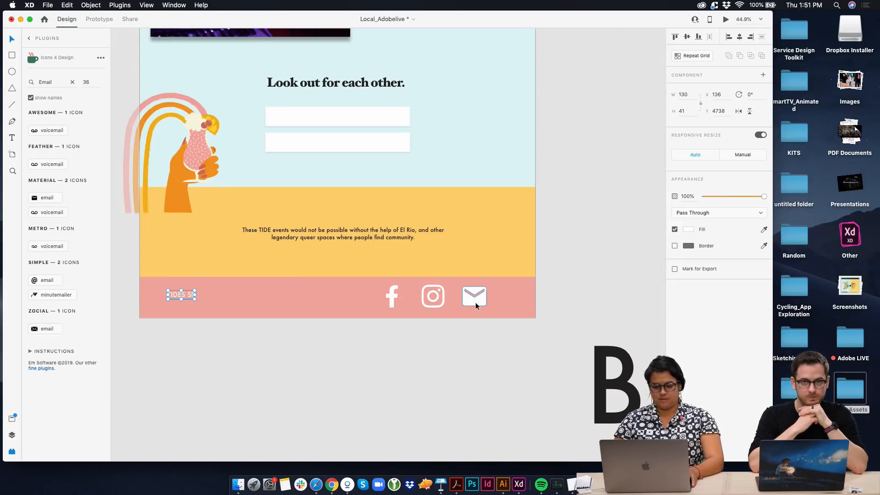
{"action": "left_click_drag", "start_coordinate": [437, 299], "coordinate": [432, 298]}
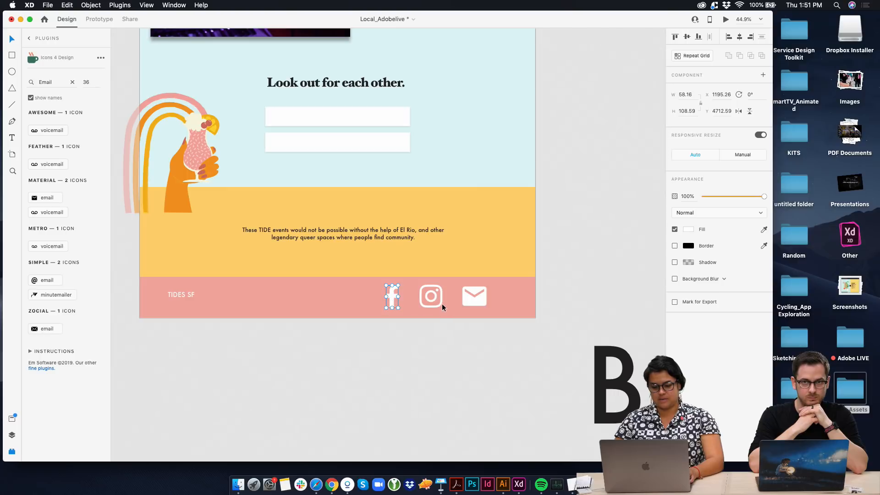
{"action": "left_click", "coordinate": [441, 304], "text": "shift"}
{"action": "left_click", "coordinate": [480, 301], "text": "shift"}
{"action": "left_click_drag", "start_coordinate": [486, 308], "coordinate": [501, 297]}
{"action": "left_click", "coordinate": [481, 350]}
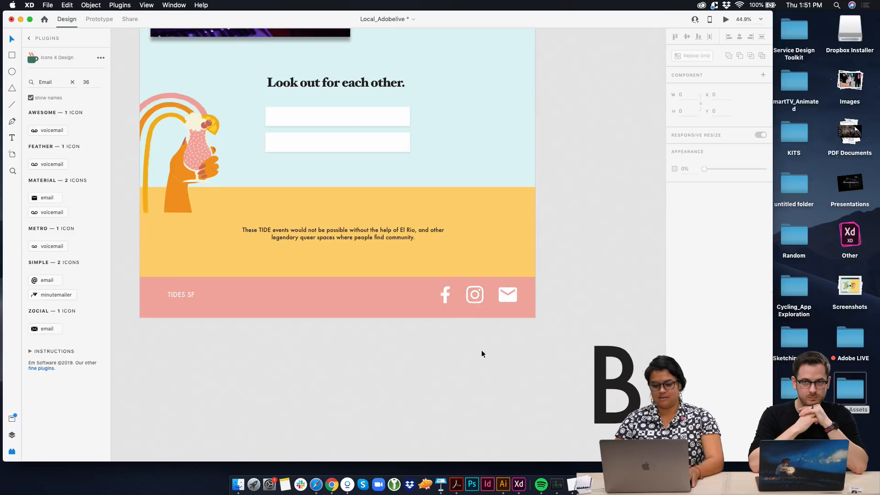
Select the pink Landing Page artboard and open its desktop preview
{"action": "scroll", "coordinate": [481, 350], "scroll_direction": "down", "scroll_amount": 5}
{"action": "scroll", "coordinate": [481, 350], "scroll_direction": "up", "scroll_amount": 1}
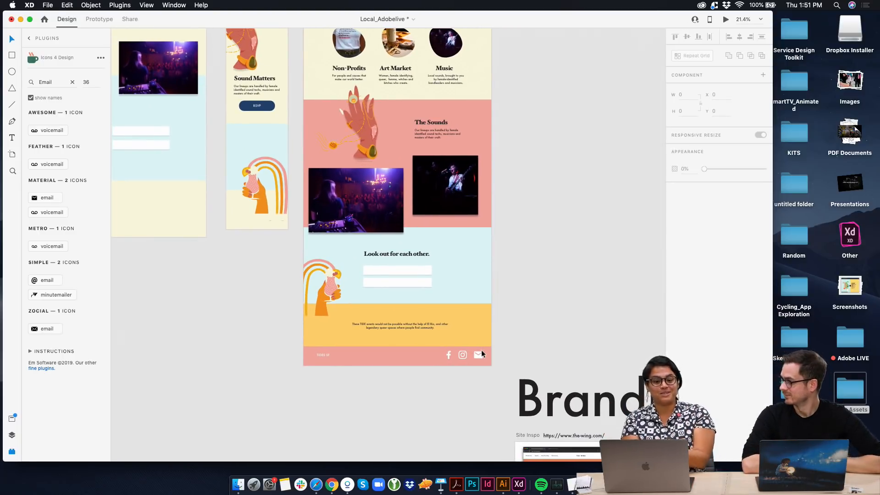
{"action": "scroll", "coordinate": [481, 350], "scroll_direction": "up", "scroll_amount": 5}
{"action": "left_click", "coordinate": [290, 66]}
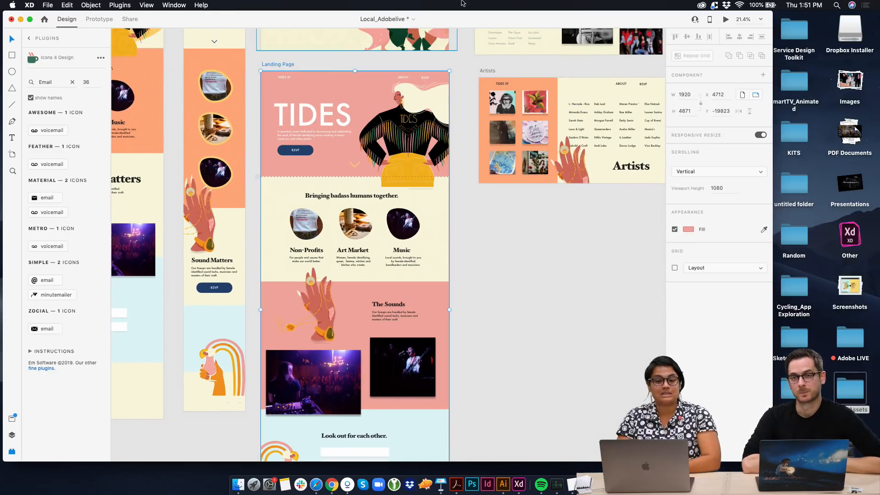
{"action": "left_click", "coordinate": [727, 20]}
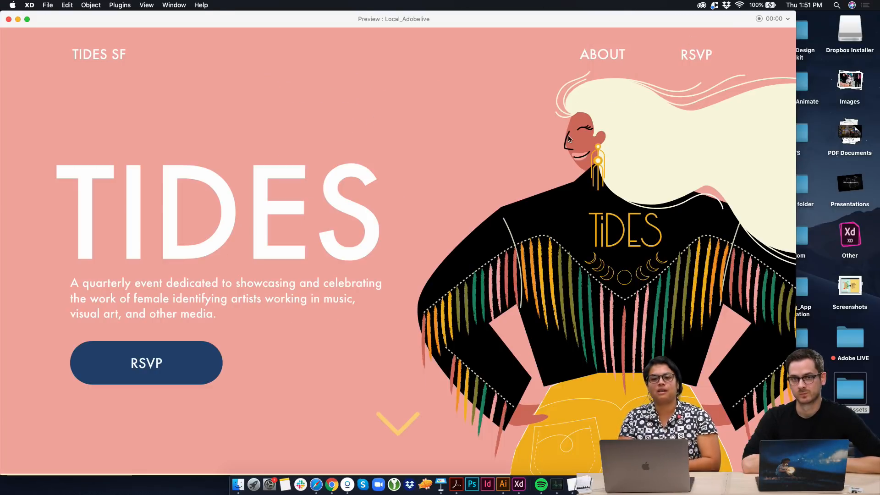
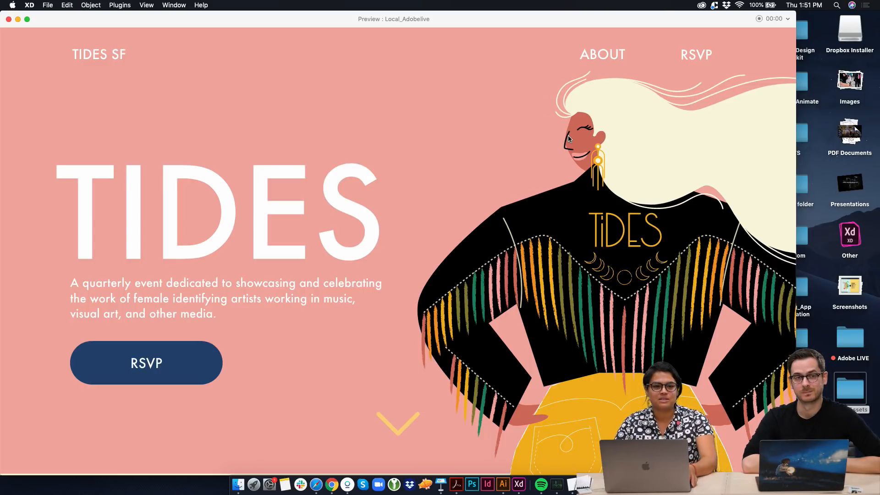
Close the preview, then move the About artboard below Artists and the pink Landing Page up into the vacated spot
{"action": "left_click", "coordinate": [9, 19]}
{"action": "scroll", "coordinate": [408, 160], "scroll_direction": "down", "scroll_amount": 5}
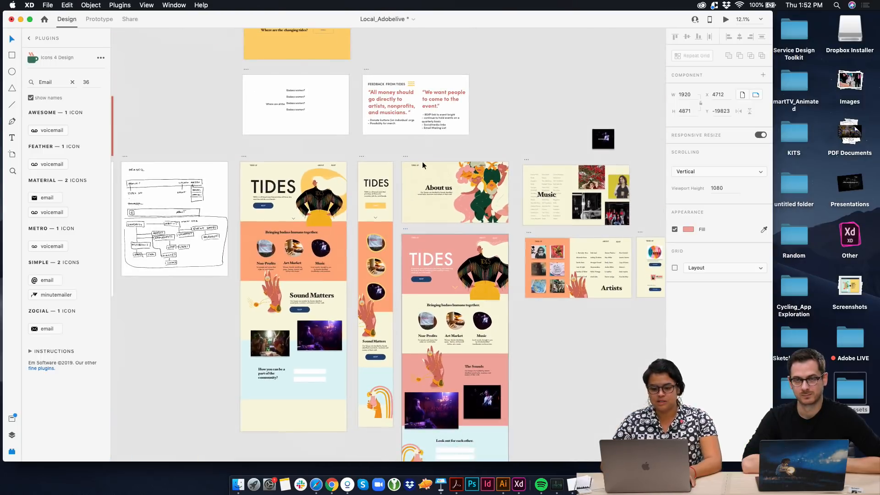
{"action": "left_click_drag", "start_coordinate": [407, 160], "coordinate": [531, 312]}
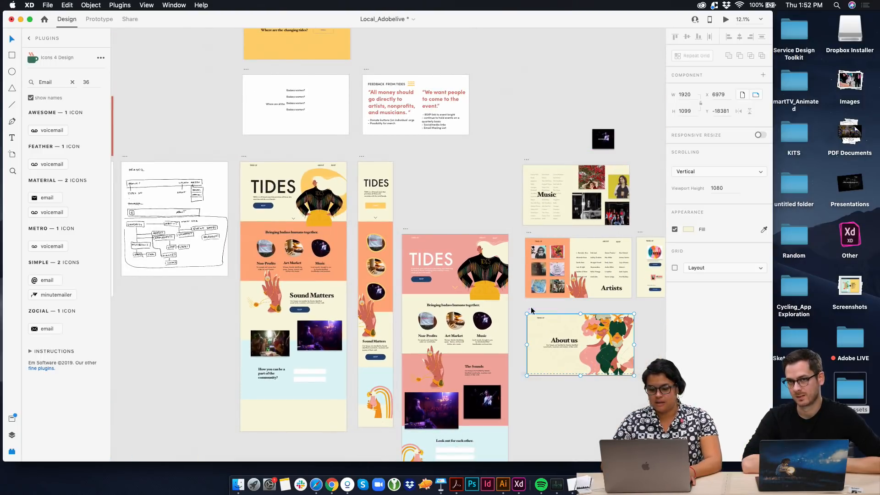
{"action": "left_click_drag", "start_coordinate": [405, 230], "coordinate": [409, 158]}
Compare the pink Landing Page with the Landing Page – 1 and Landing Page – 3 versions
{"action": "scroll", "coordinate": [407, 157], "scroll_direction": "up", "scroll_amount": 3}
{"action": "scroll", "coordinate": [380, 249], "scroll_direction": "down", "scroll_amount": 5}
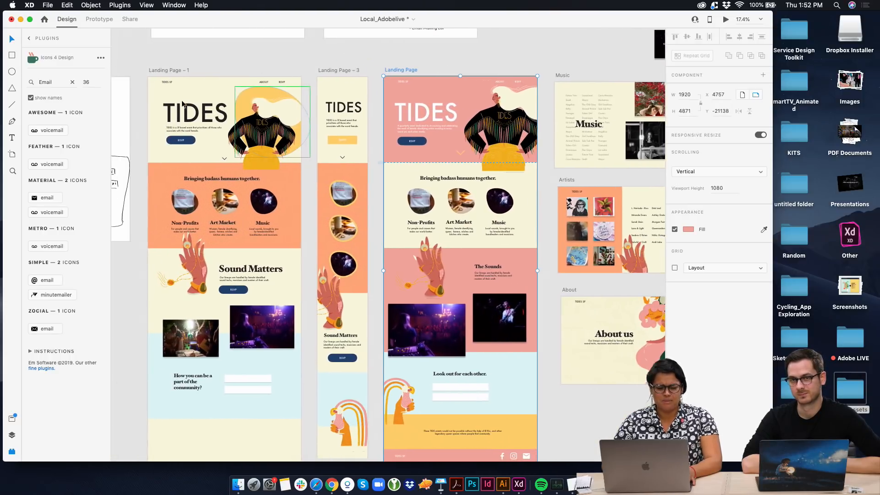
{"action": "scroll", "coordinate": [170, 74], "scroll_direction": "down", "scroll_amount": 1}
{"action": "scroll", "coordinate": [255, 97], "scroll_direction": "up", "scroll_amount": 3}
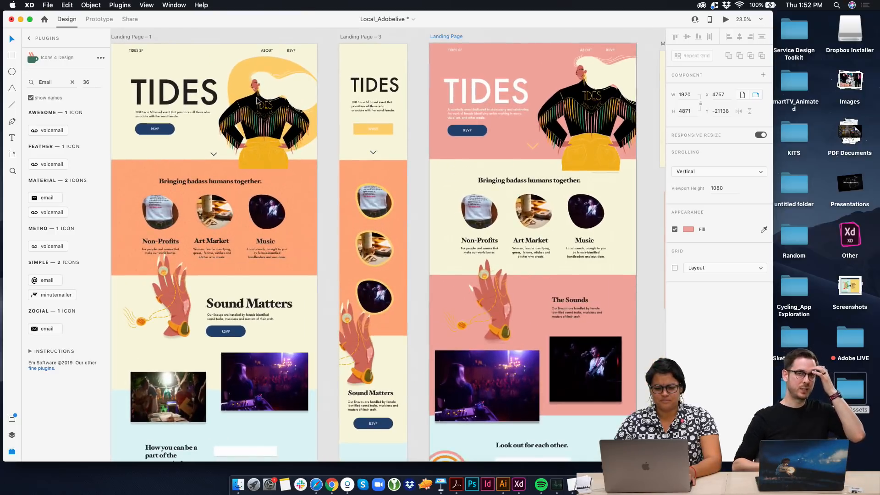
{"action": "left_click", "coordinate": [328, 172]}
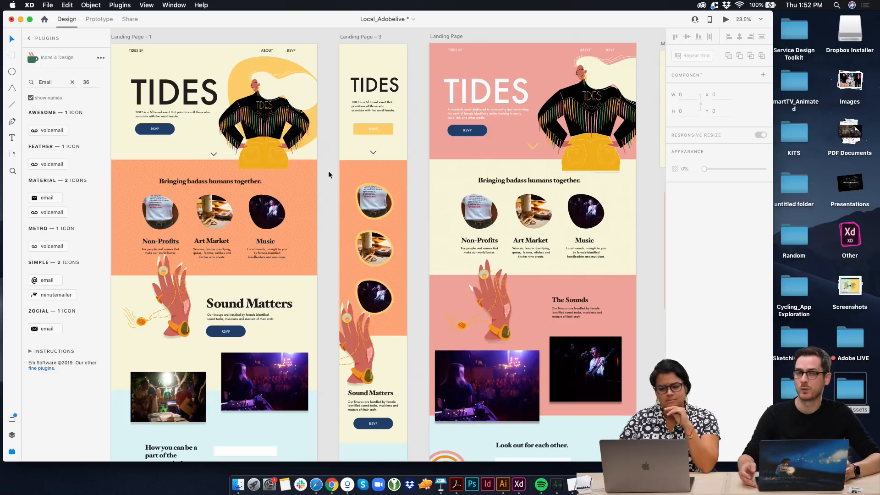
{"action": "scroll", "coordinate": [328, 174], "scroll_direction": "left", "scroll_amount": 2}
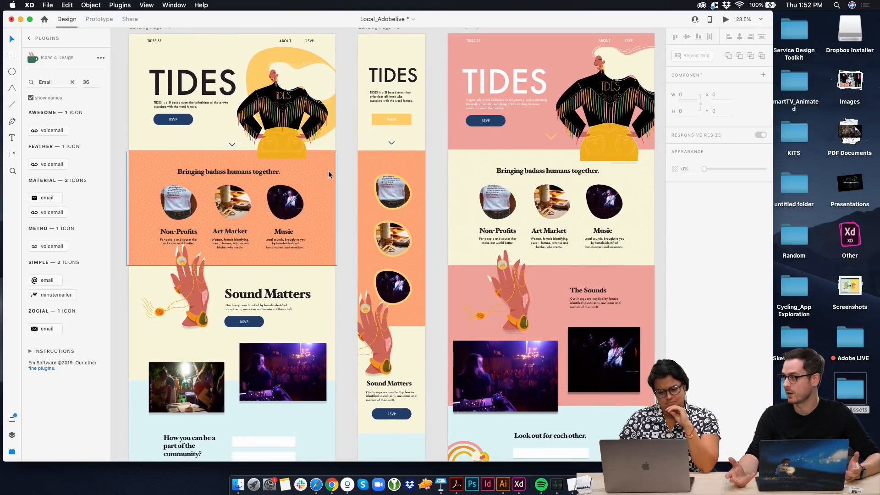
{"action": "scroll", "coordinate": [328, 174], "scroll_direction": "right", "scroll_amount": 2}
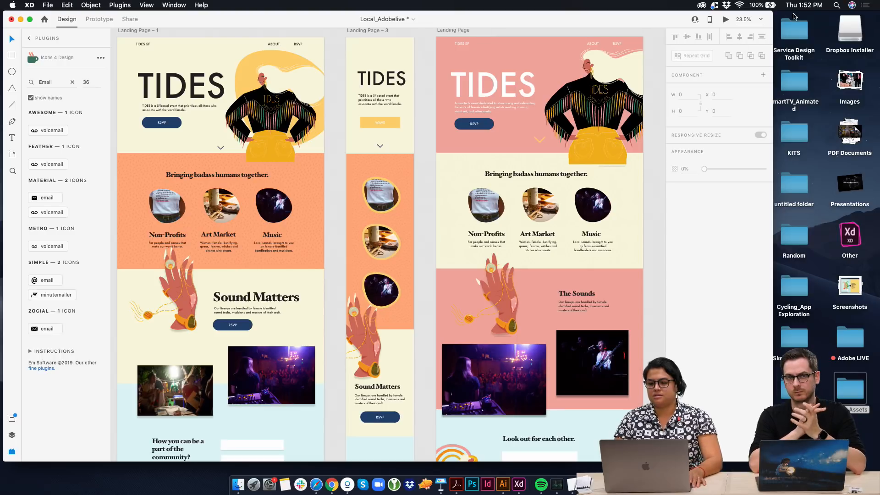
Widen the document window to the screen's edge and look over the Music, Artists, Nopro and About artboards
{"action": "left_click_drag", "start_coordinate": [796, 16], "coordinate": [879, 18]}
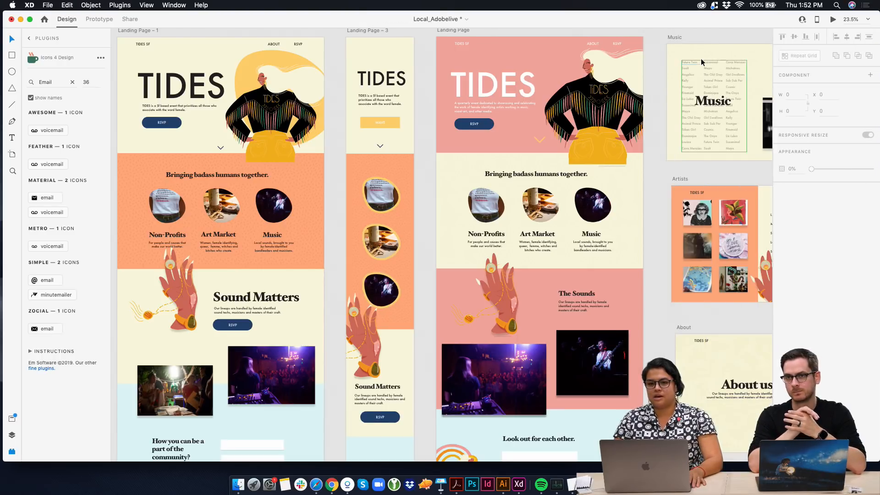
{"action": "scroll", "coordinate": [701, 61], "scroll_direction": "right", "scroll_amount": 1}
{"action": "scroll", "coordinate": [701, 61], "scroll_direction": "left", "scroll_amount": 1}
{"action": "scroll", "coordinate": [701, 62], "scroll_direction": "down", "scroll_amount": 1}
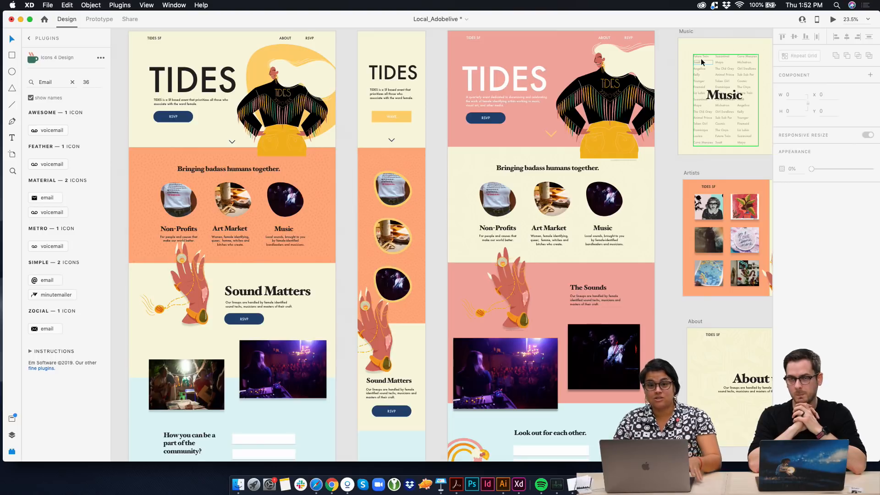
{"action": "scroll", "coordinate": [701, 62], "scroll_direction": "right", "scroll_amount": 2}
{"action": "scroll", "coordinate": [702, 62], "scroll_direction": "up", "scroll_amount": 1}
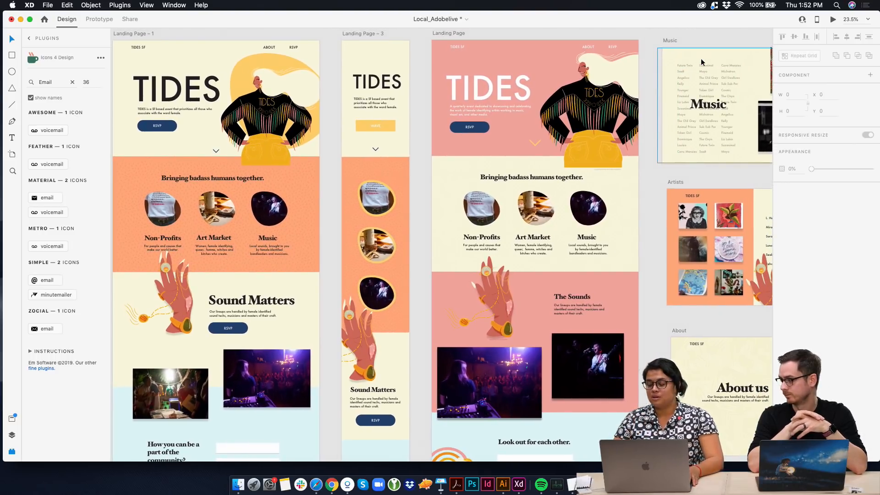
{"action": "scroll", "coordinate": [700, 58], "scroll_direction": "right", "scroll_amount": 2}
{"action": "scroll", "coordinate": [700, 59], "scroll_direction": "up", "scroll_amount": 1}
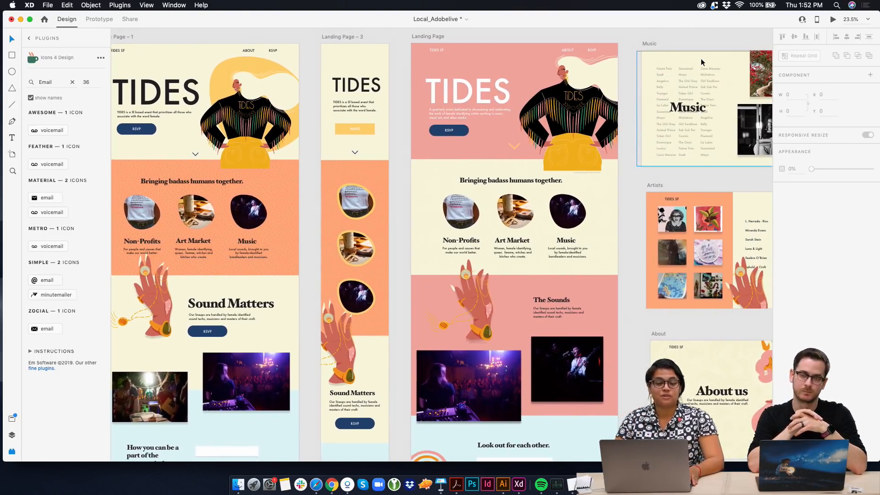
{"action": "scroll", "coordinate": [700, 59], "scroll_direction": "right", "scroll_amount": 10}
{"action": "scroll", "coordinate": [700, 58], "scroll_direction": "down", "scroll_amount": 1}
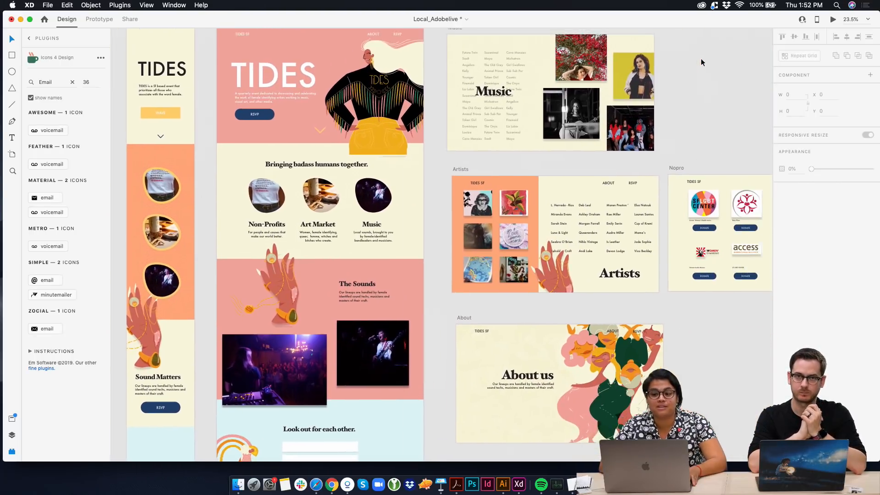
{"action": "scroll", "coordinate": [700, 59], "scroll_direction": "right", "scroll_amount": 4}
{"action": "scroll", "coordinate": [700, 58], "scroll_direction": "down", "scroll_amount": 1}
{"action": "scroll", "coordinate": [700, 59], "scroll_direction": "right", "scroll_amount": 1}
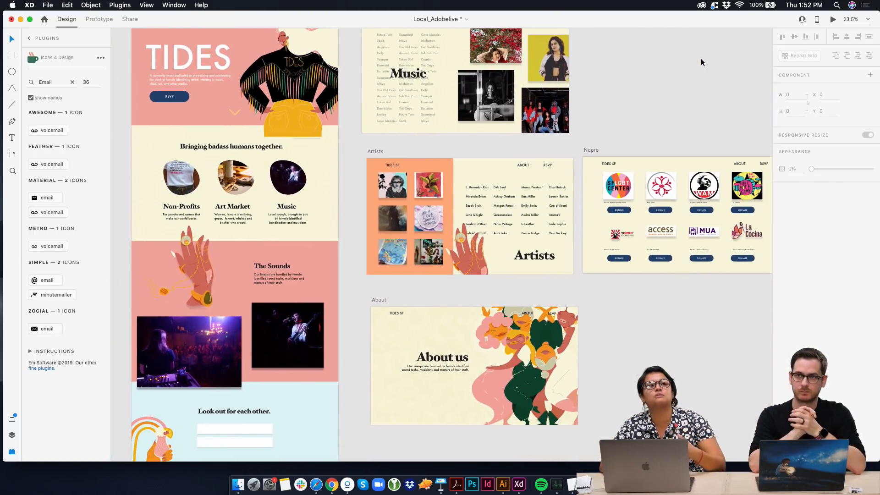
{"action": "scroll", "coordinate": [700, 59], "scroll_direction": "down", "scroll_amount": 1}
{"action": "scroll", "coordinate": [700, 59], "scroll_direction": "right", "scroll_amount": 1}
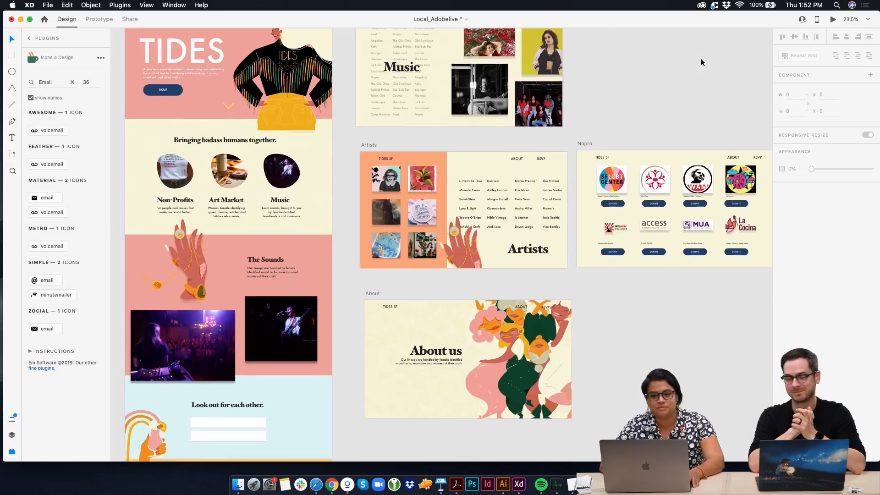
Move the Nopro artboard up so it sits beside Music
{"action": "scroll", "coordinate": [700, 59], "scroll_direction": "up", "scroll_amount": 2}
{"action": "scroll", "coordinate": [700, 59], "scroll_direction": "left", "scroll_amount": 1}
{"action": "left_click_drag", "start_coordinate": [590, 174], "coordinate": [591, 51]}
Preview the pink Landing Page, check the RSVP button's hover effect, and close the preview
{"action": "left_click", "coordinate": [156, 44]}
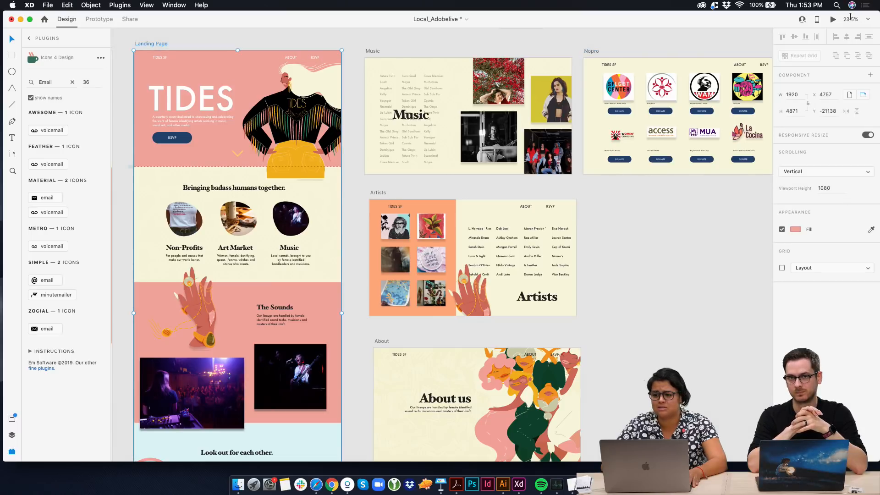
{"action": "left_click", "coordinate": [832, 21]}
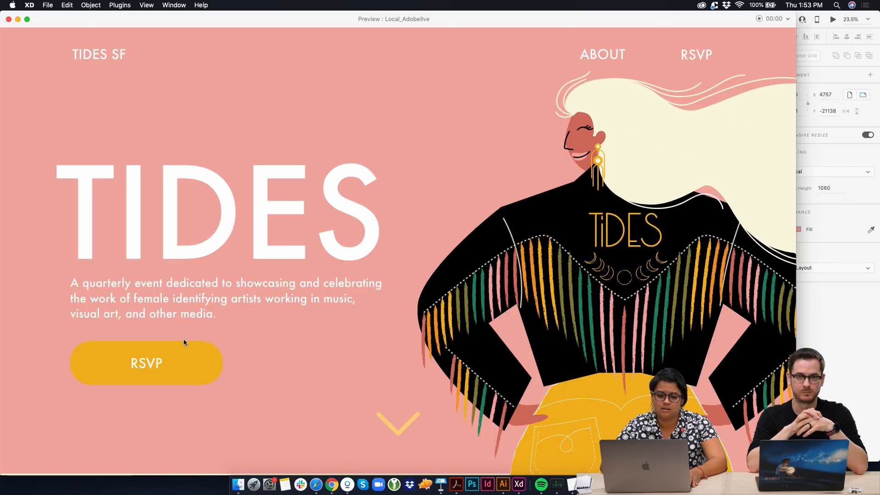
{"action": "left_click", "coordinate": [9, 19]}
Switch to Prototype mode and add a second interaction to the Non-Profits image on the pink Landing Page
{"action": "left_click", "coordinate": [98, 20]}
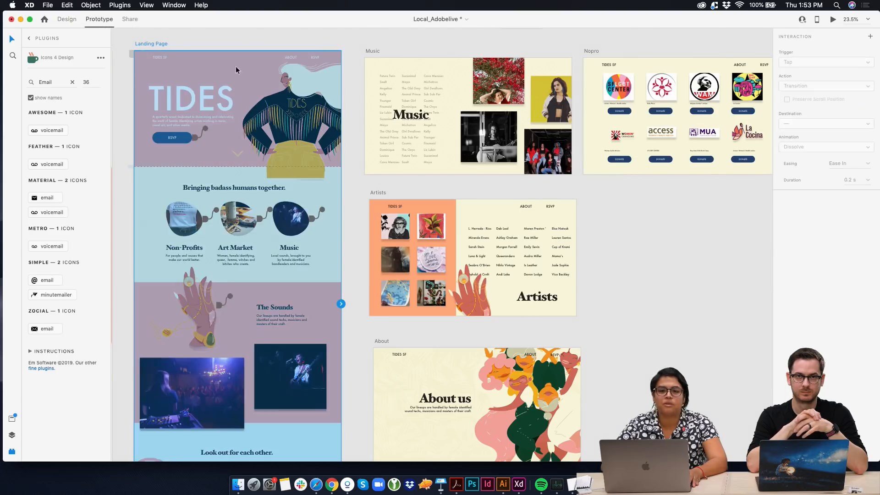
{"action": "left_click", "coordinate": [180, 139]}
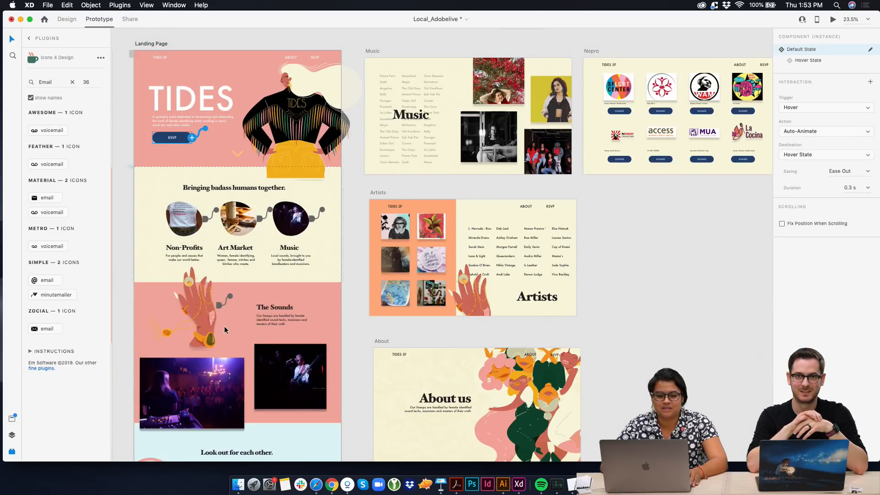
{"action": "scroll", "coordinate": [202, 184], "scroll_direction": "down", "scroll_amount": 2}
{"action": "left_click", "coordinate": [200, 204]}
{"action": "double_click", "coordinate": [200, 203]}
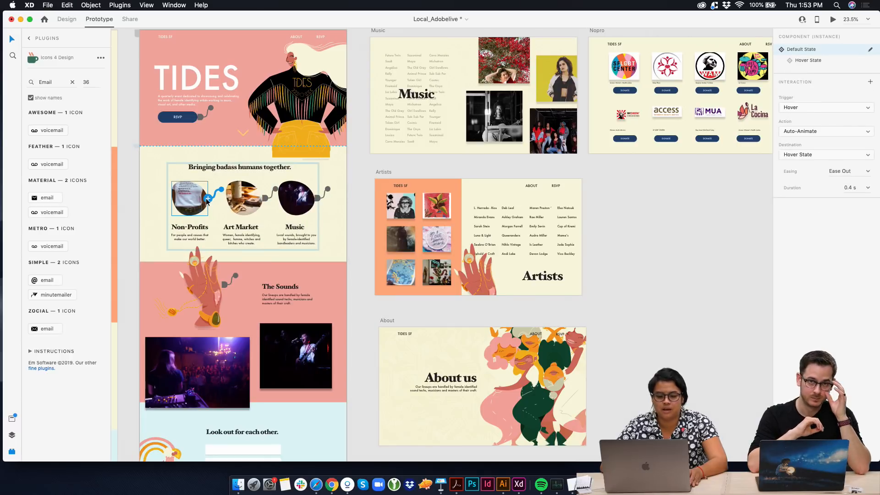
{"action": "left_click", "coordinate": [207, 201]}
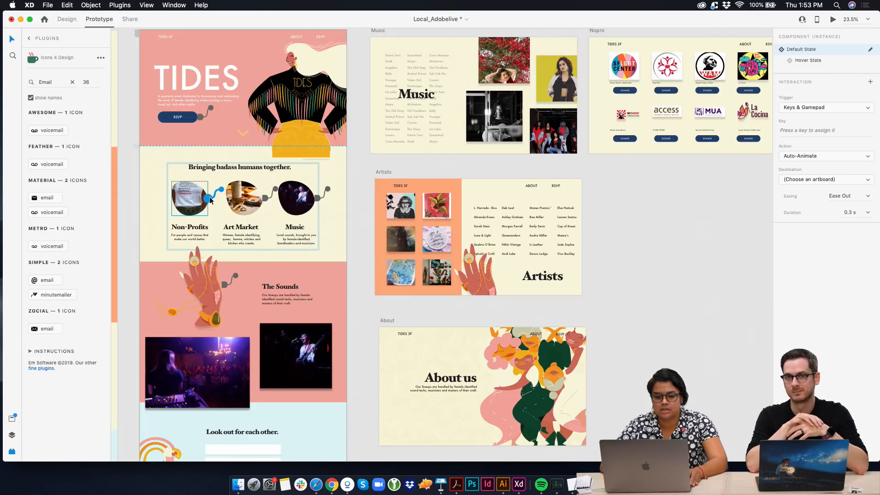
{"action": "scroll", "coordinate": [213, 192], "scroll_direction": "up", "scroll_amount": 5}
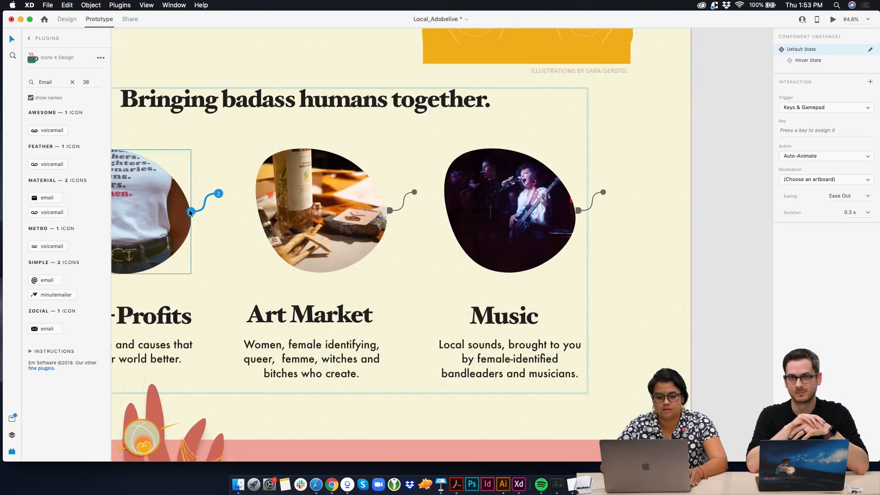
Set the Non-Profits image's new interaction to a Tap trigger with Nopro as the destination, keeping Auto-Animate
{"action": "left_click", "coordinate": [828, 110]}
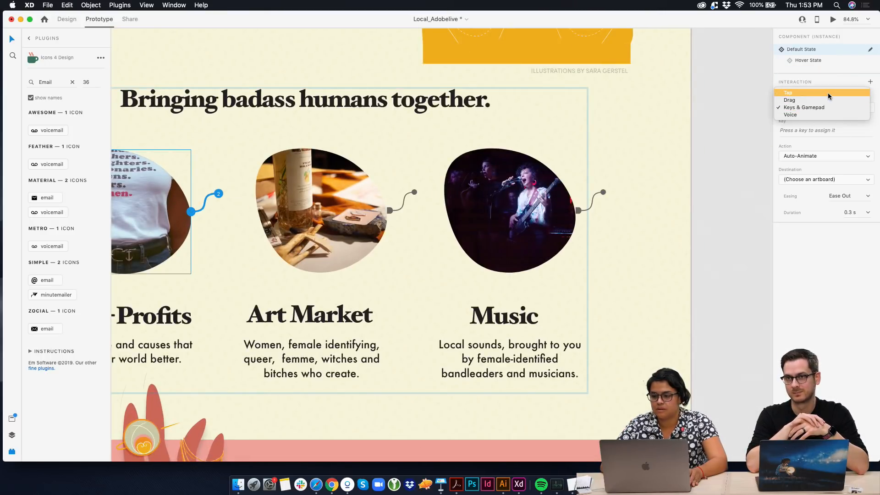
{"action": "left_click", "coordinate": [827, 93]}
{"action": "scroll", "coordinate": [657, 150], "scroll_direction": "down", "scroll_amount": 5}
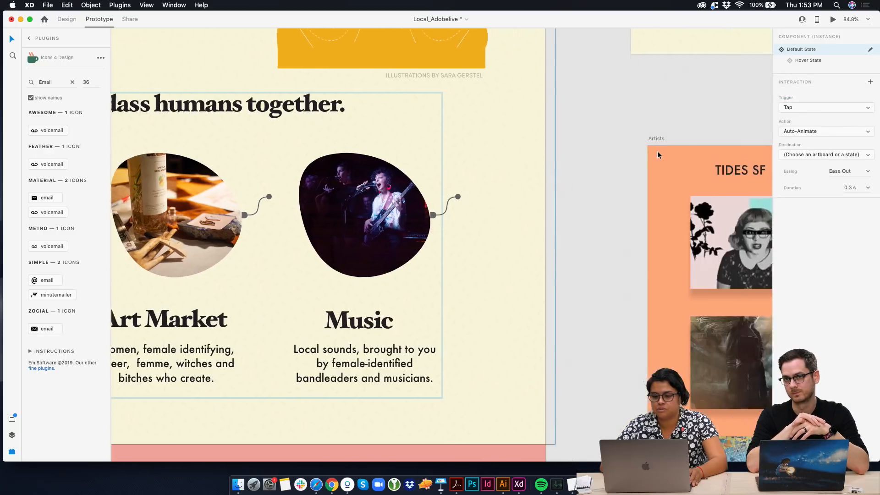
{"action": "scroll", "coordinate": [645, 191], "scroll_direction": "right", "scroll_amount": 10}
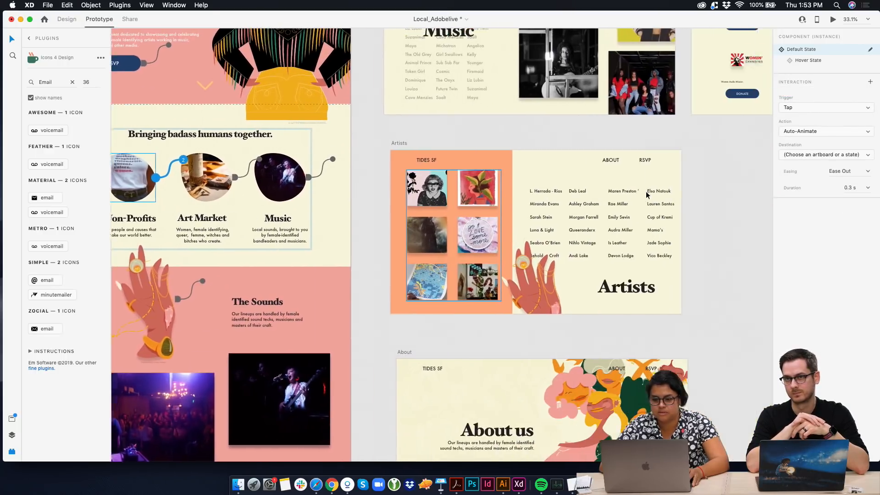
{"action": "scroll", "coordinate": [645, 191], "scroll_direction": "up", "scroll_amount": 4}
{"action": "left_click", "coordinate": [806, 130]}
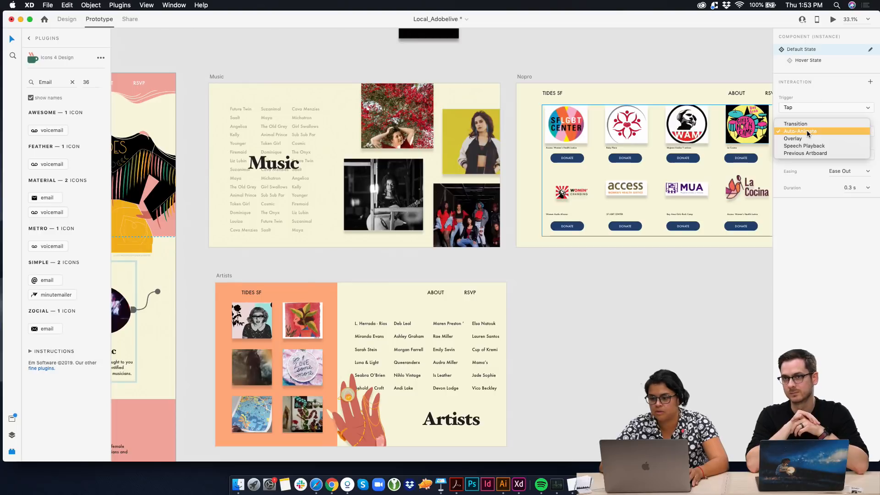
{"action": "left_click", "coordinate": [812, 112]}
{"action": "left_click", "coordinate": [820, 155]}
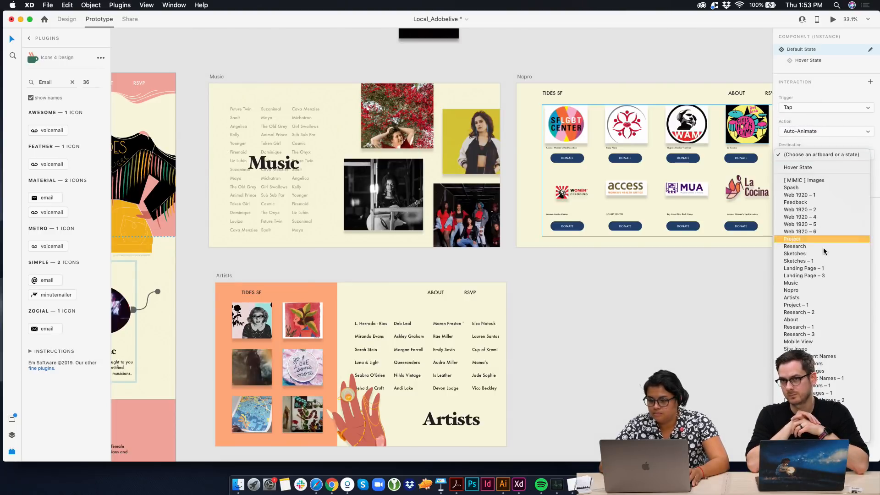
{"action": "left_click", "coordinate": [821, 289]}
Link the Music image to the Music artboard and the Art Market image to the Artists artboard
{"action": "scroll", "coordinate": [541, 123], "scroll_direction": "left", "scroll_amount": 8}
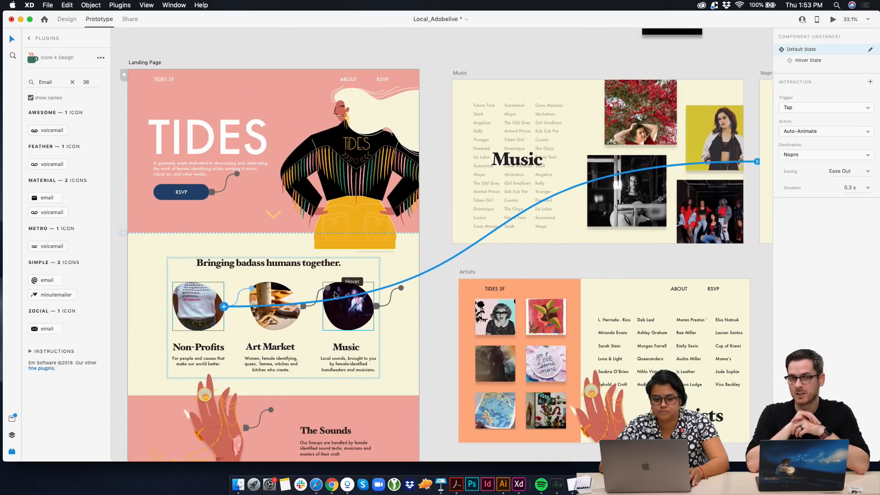
{"action": "left_click", "coordinate": [367, 312]}
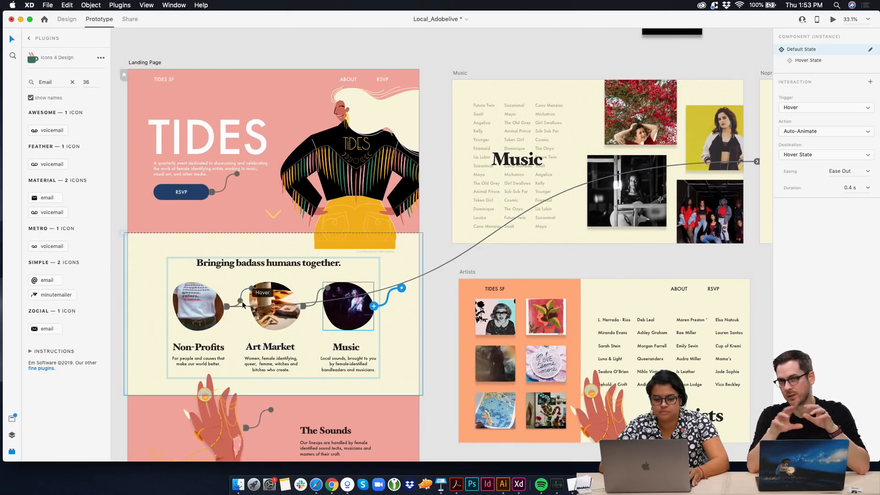
{"action": "left_click_drag", "start_coordinate": [374, 308], "coordinate": [457, 138]}
{"action": "left_click", "coordinate": [275, 305]}
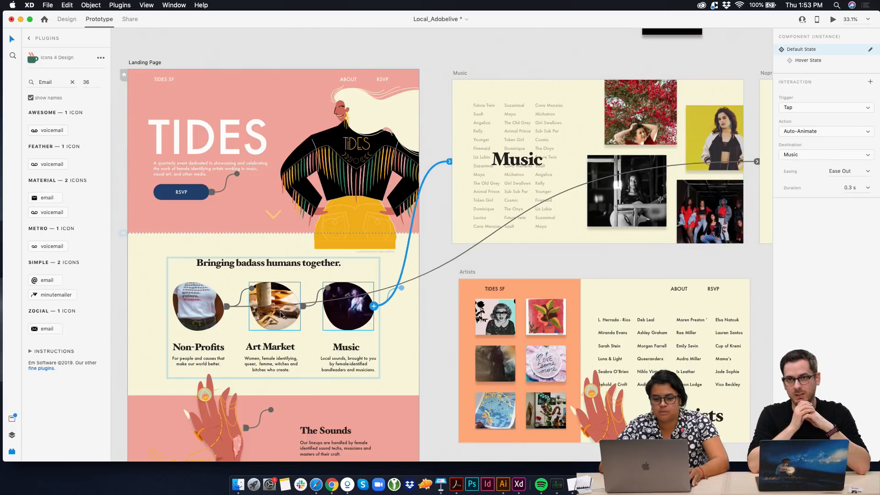
{"action": "left_click_drag", "start_coordinate": [300, 306], "coordinate": [465, 324]}
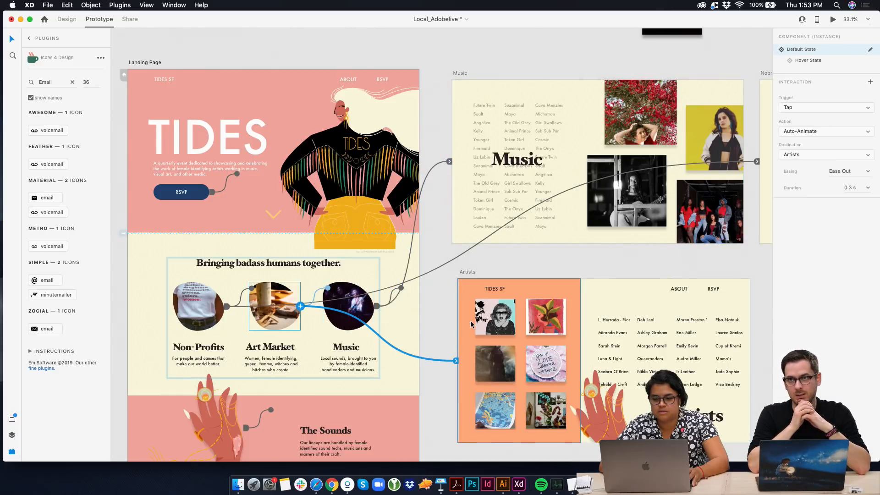
Preview the pink Landing Page and check the hover effects on the RSVP button and the category images
{"action": "left_click", "coordinate": [830, 19]}
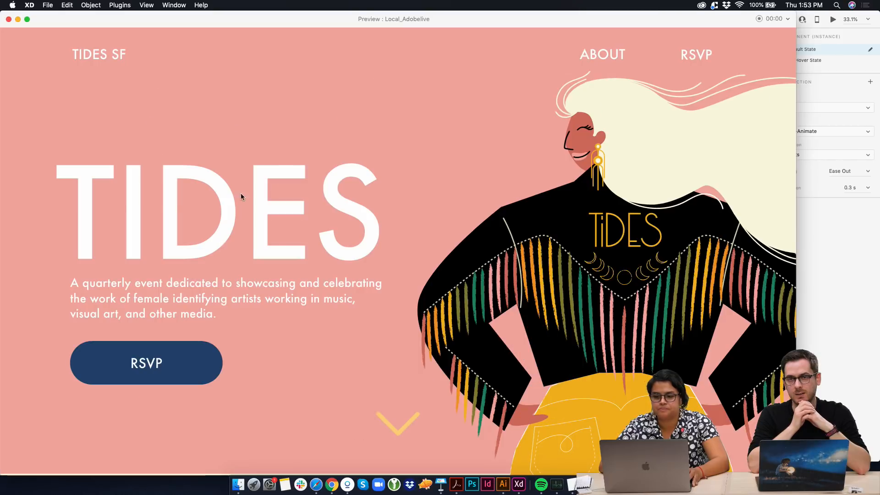
{"action": "scroll", "coordinate": [304, 347], "scroll_direction": "down", "scroll_amount": 5}
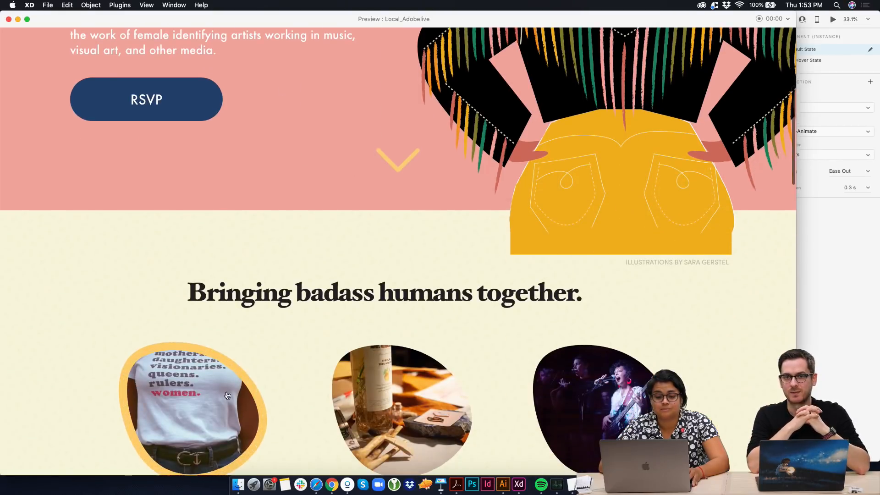
{"action": "scroll", "coordinate": [275, 366], "scroll_direction": "down", "scroll_amount": 4}
{"action": "scroll", "coordinate": [238, 380], "scroll_direction": "up", "scroll_amount": 8}
{"action": "scroll", "coordinate": [222, 392], "scroll_direction": "up", "scroll_amount": 2}
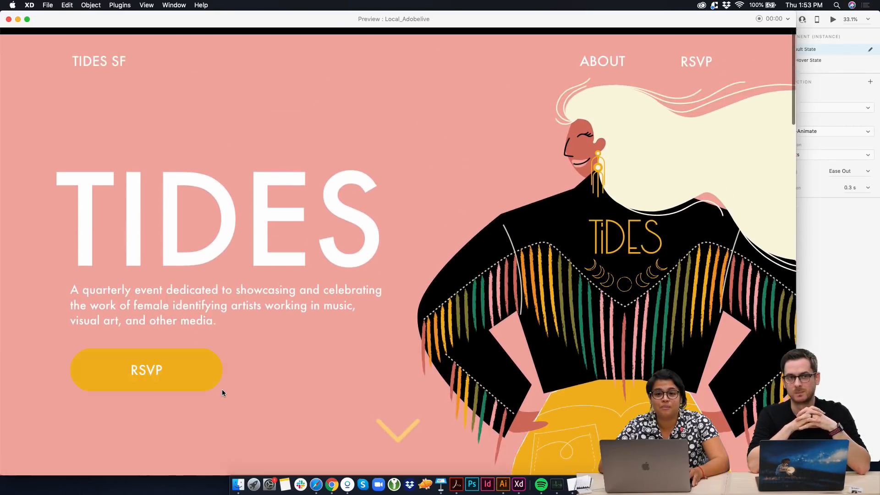
{"action": "scroll", "coordinate": [221, 393], "scroll_direction": "down", "scroll_amount": 2}
{"action": "scroll", "coordinate": [221, 388], "scroll_direction": "up", "scroll_amount": 2}
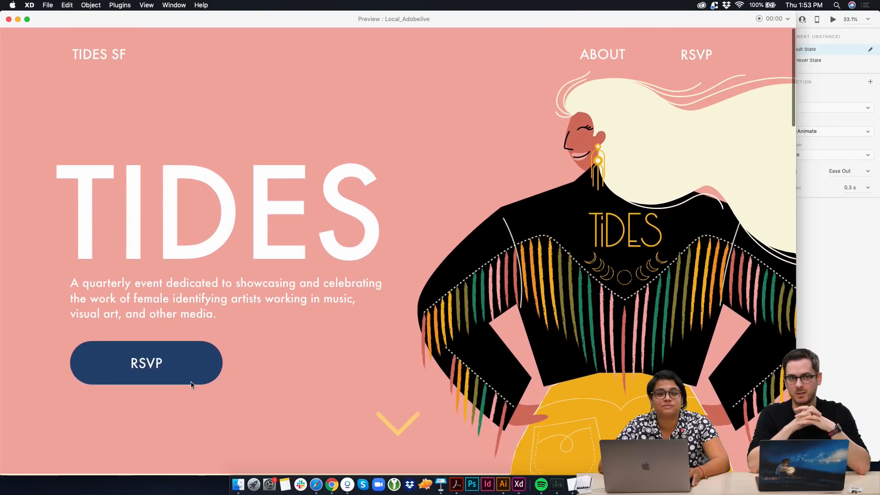
{"action": "scroll", "coordinate": [339, 375], "scroll_direction": "down", "scroll_amount": 5}
{"action": "scroll", "coordinate": [339, 375], "scroll_direction": "down", "scroll_amount": 2}
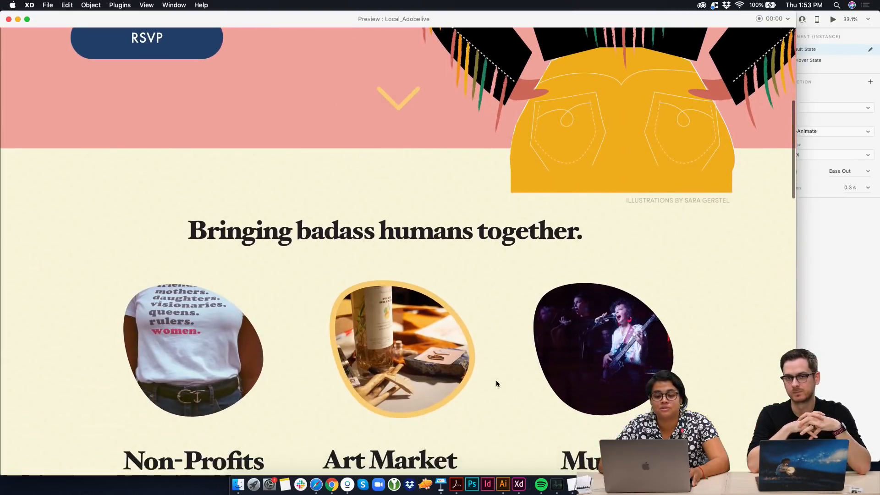
Review the lower sections of the Landing Page preview, test the Non-Profits image's link to the Nopro page, and close the preview
{"action": "scroll", "coordinate": [549, 350], "scroll_direction": "down", "scroll_amount": 4}
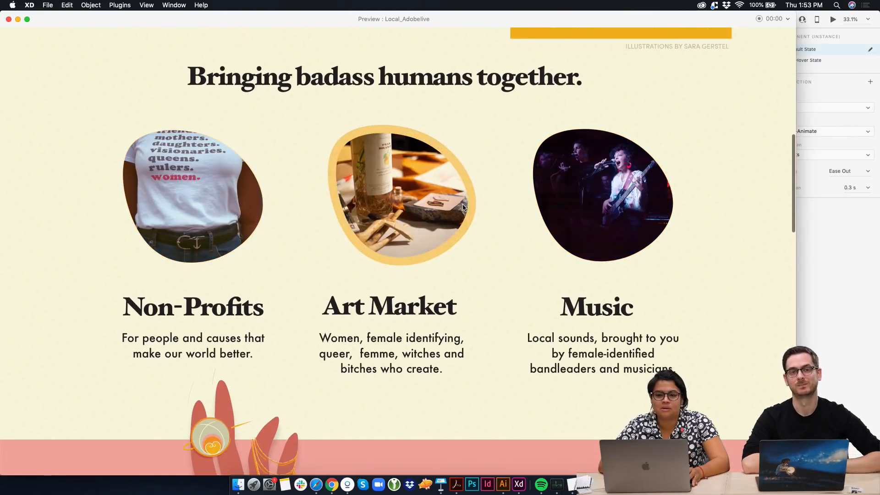
{"action": "scroll", "coordinate": [463, 204], "scroll_direction": "down", "scroll_amount": 10}
{"action": "scroll", "coordinate": [462, 208], "scroll_direction": "down", "scroll_amount": 5}
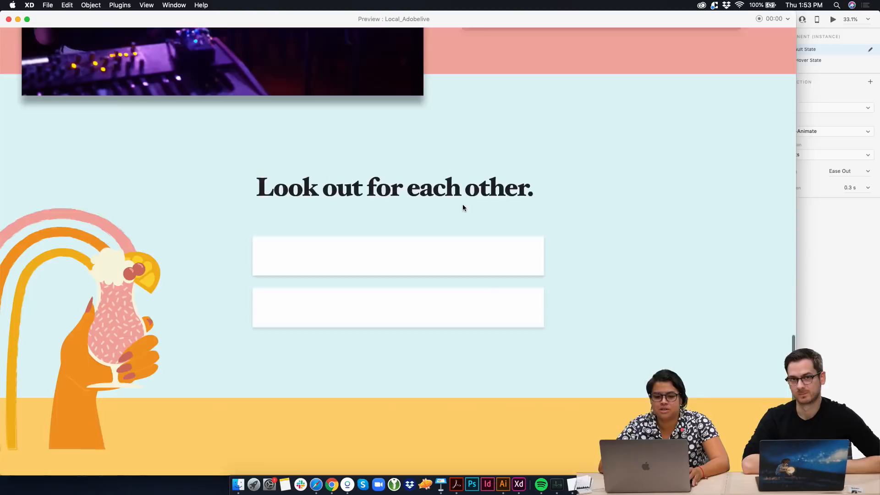
{"action": "scroll", "coordinate": [463, 208], "scroll_direction": "up", "scroll_amount": 15}
{"action": "scroll", "coordinate": [463, 208], "scroll_direction": "up", "scroll_amount": 3}
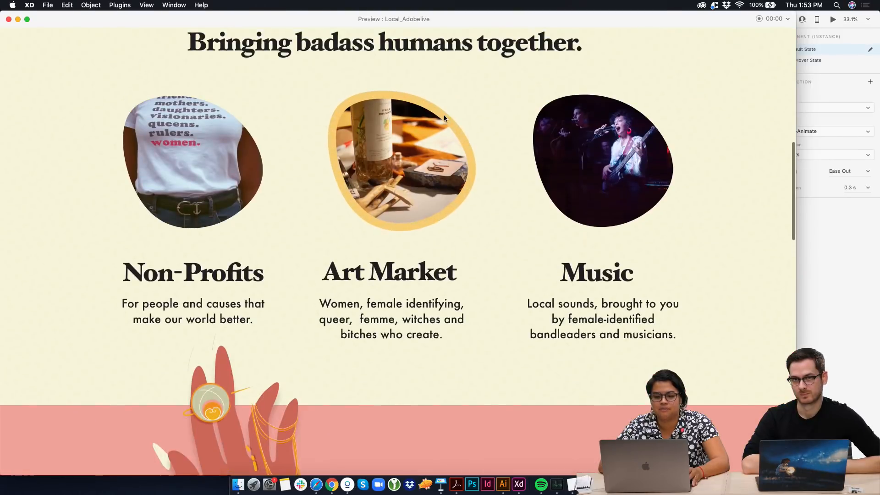
{"action": "left_click", "coordinate": [195, 191]}
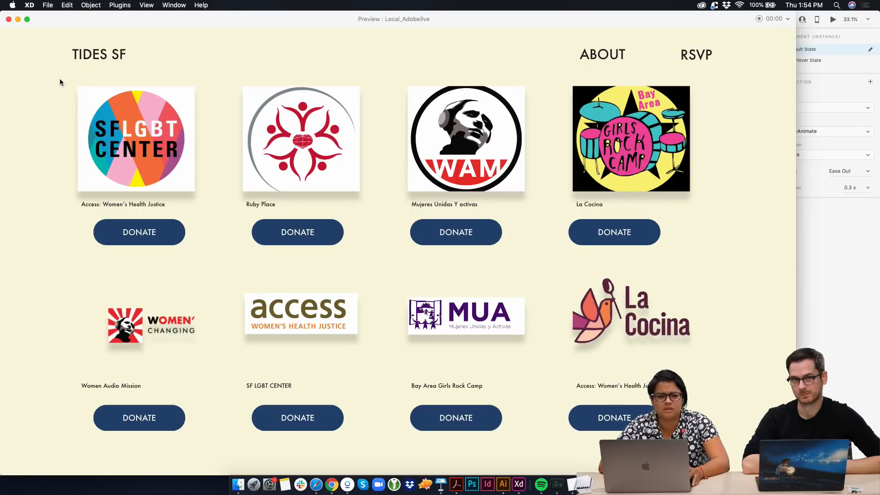
{"action": "left_click", "coordinate": [9, 19]}
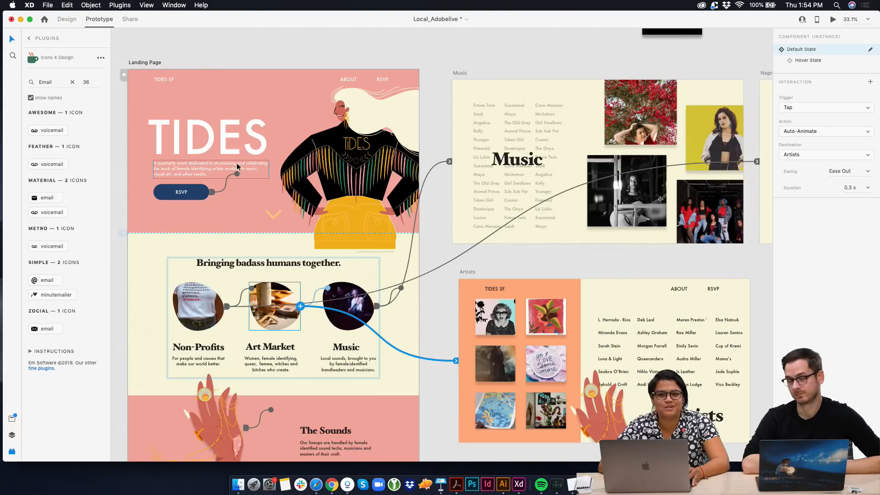
{"action": "scroll", "coordinate": [338, 174], "scroll_direction": "down", "scroll_amount": 3}
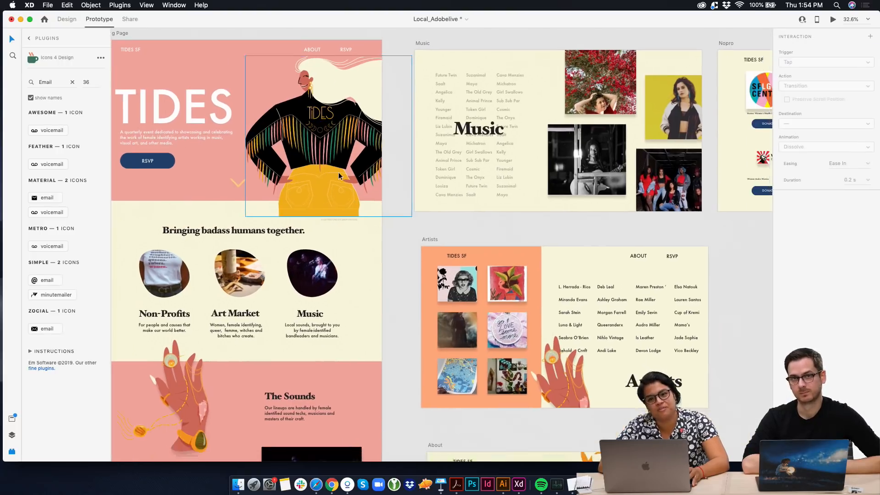
{"action": "scroll", "coordinate": [338, 176], "scroll_direction": "up", "scroll_amount": 1}
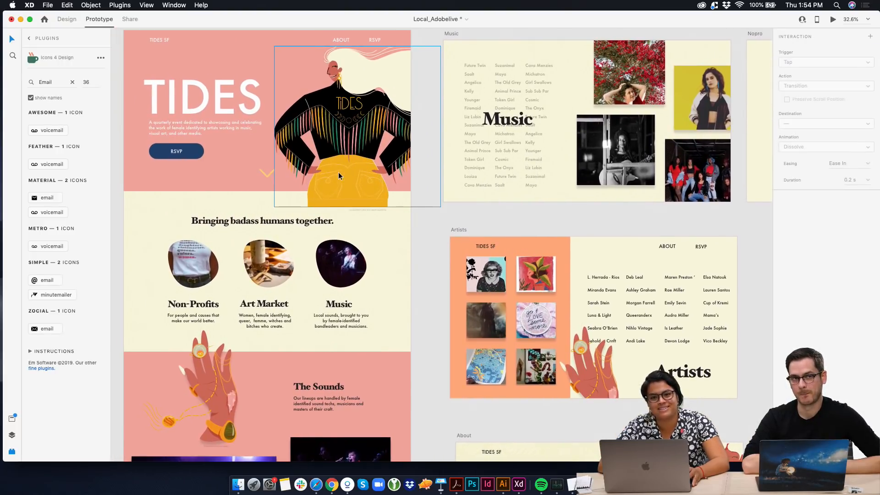